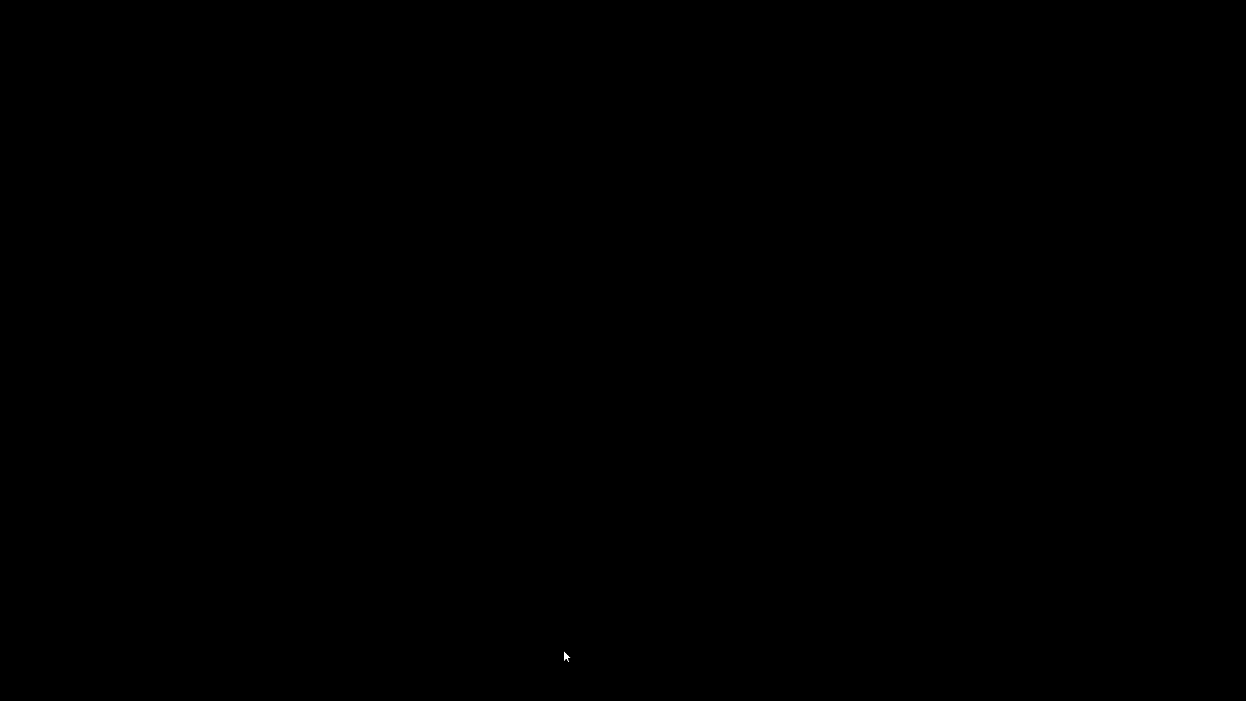
- Browse the digital illustration listings and open the gig offering botanical illustrations like fruits, plants and flowers
scroll(287, 375, down, 4)
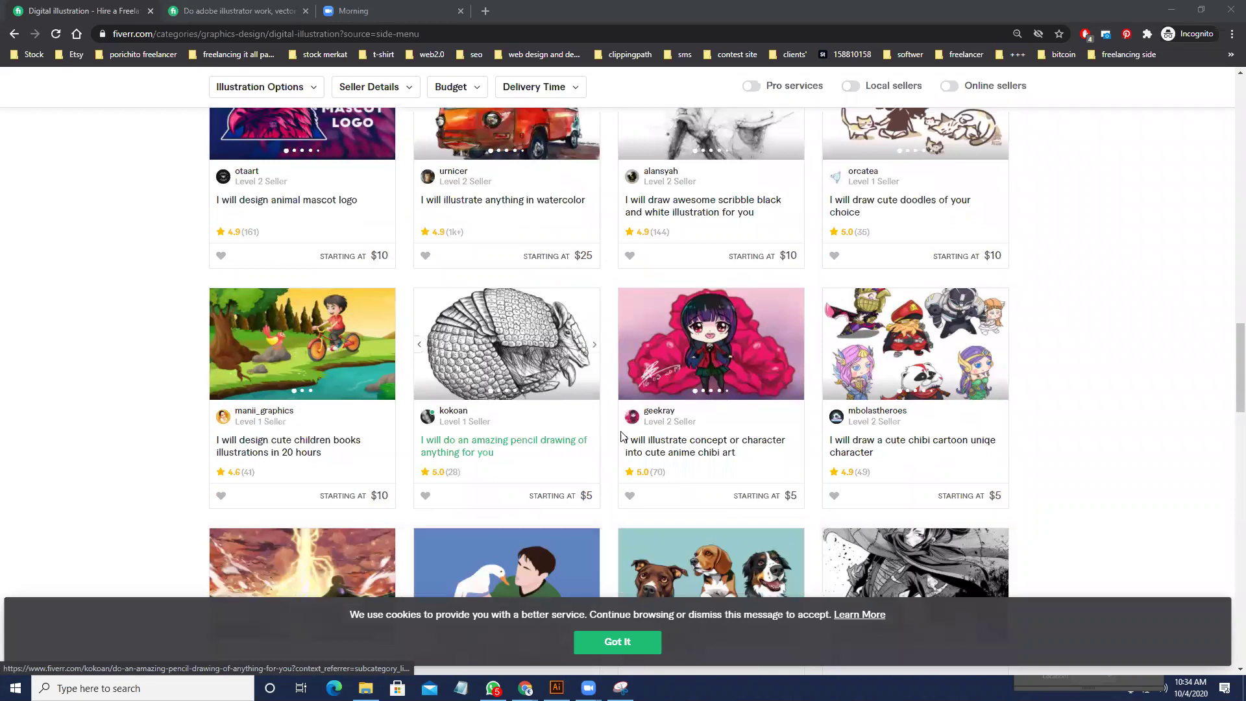
scroll(641, 467, down, 2)
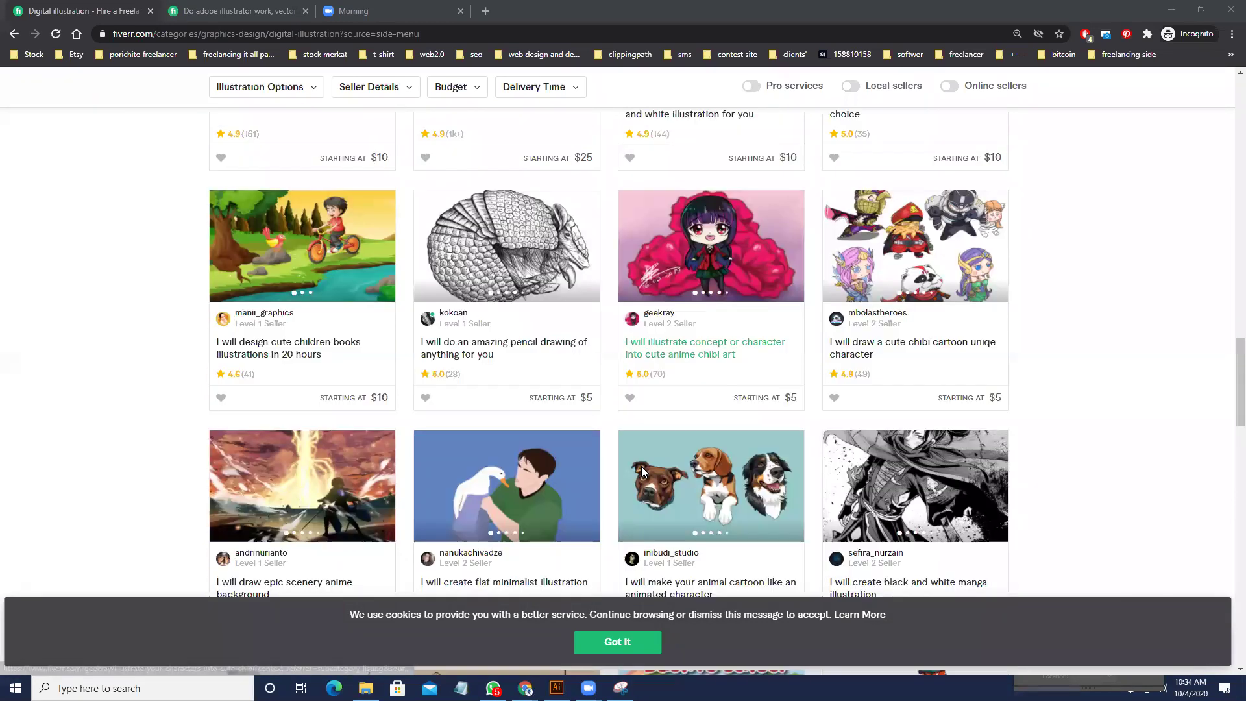
scroll(641, 466, down, 7)
scroll(920, 383, down, 3)
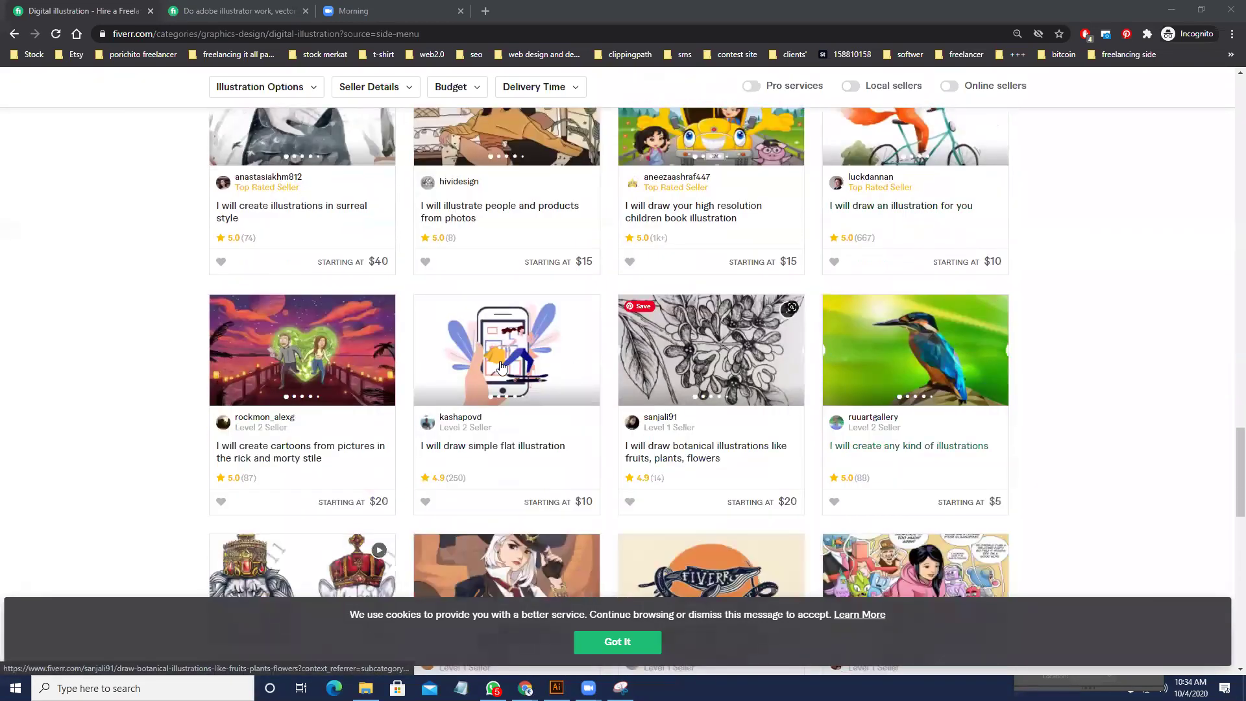
click(707, 351)
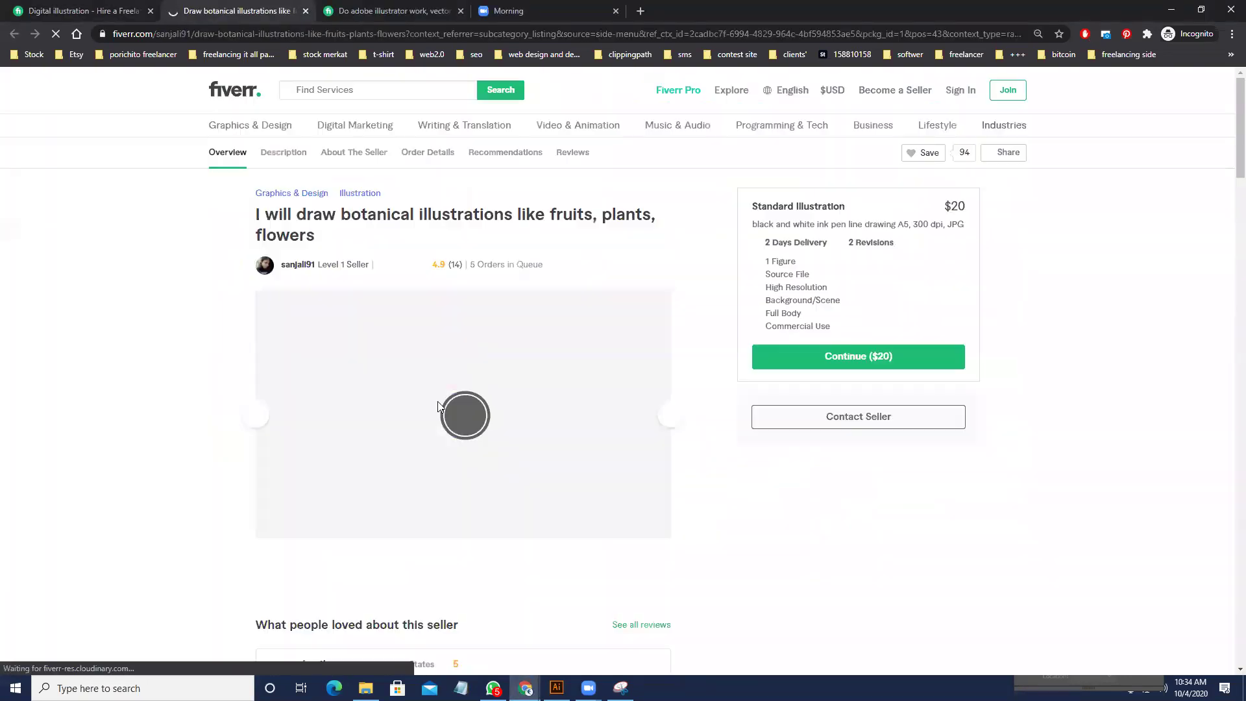
- Play the botanical gig's preview video, pause it, and view the seller's reviews below
click(474, 417)
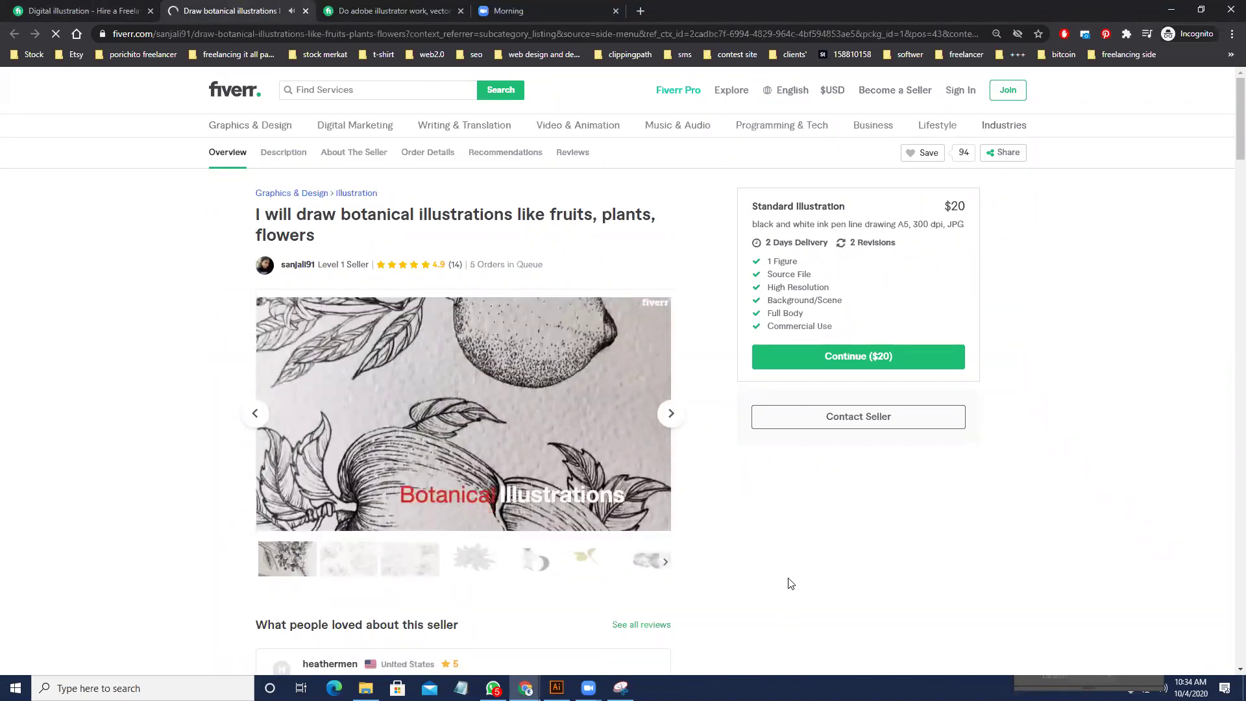
click(271, 511)
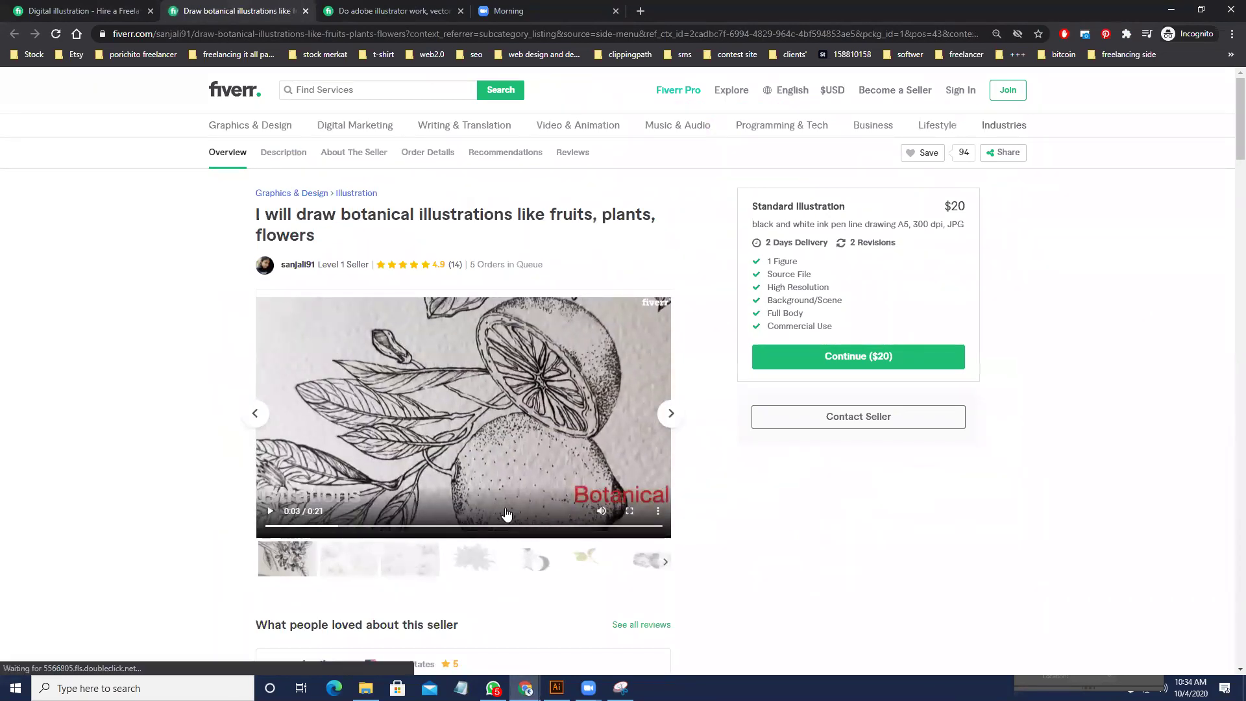
scroll(461, 469, down, 2)
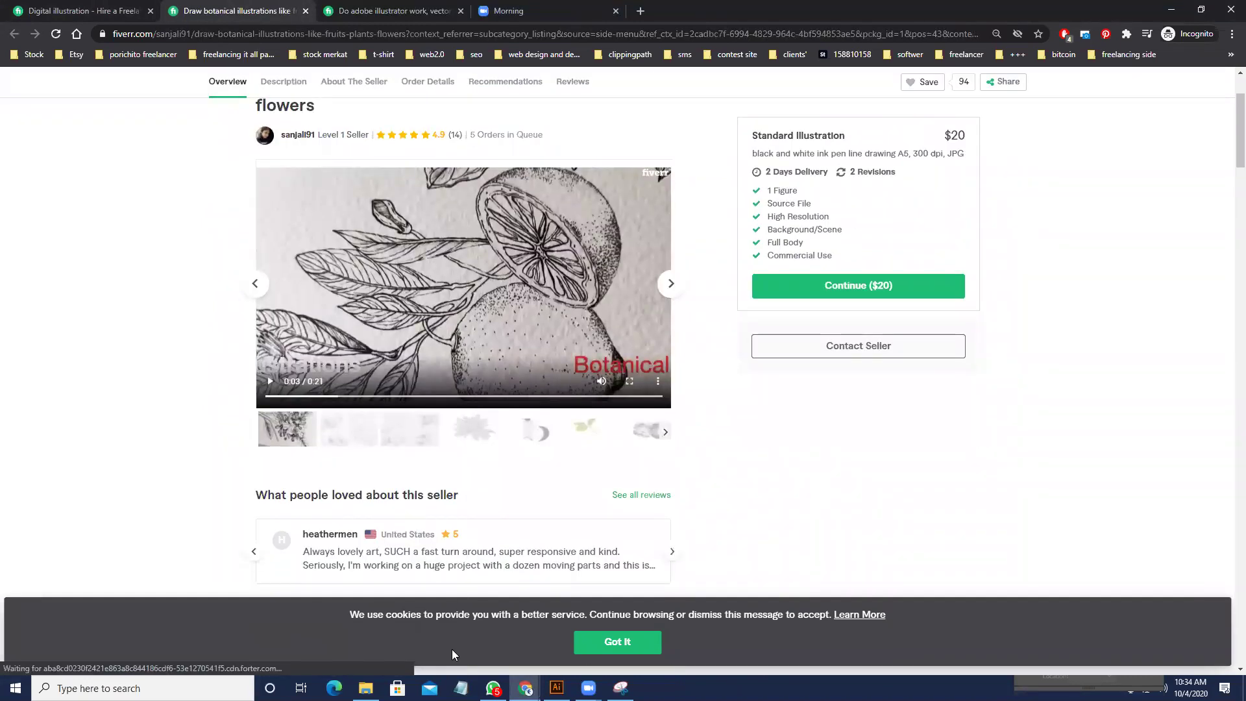
- Switch to Illustrator and delete all the rectangles and lines on the Untitled-4 artboard
key(alt+Tab)
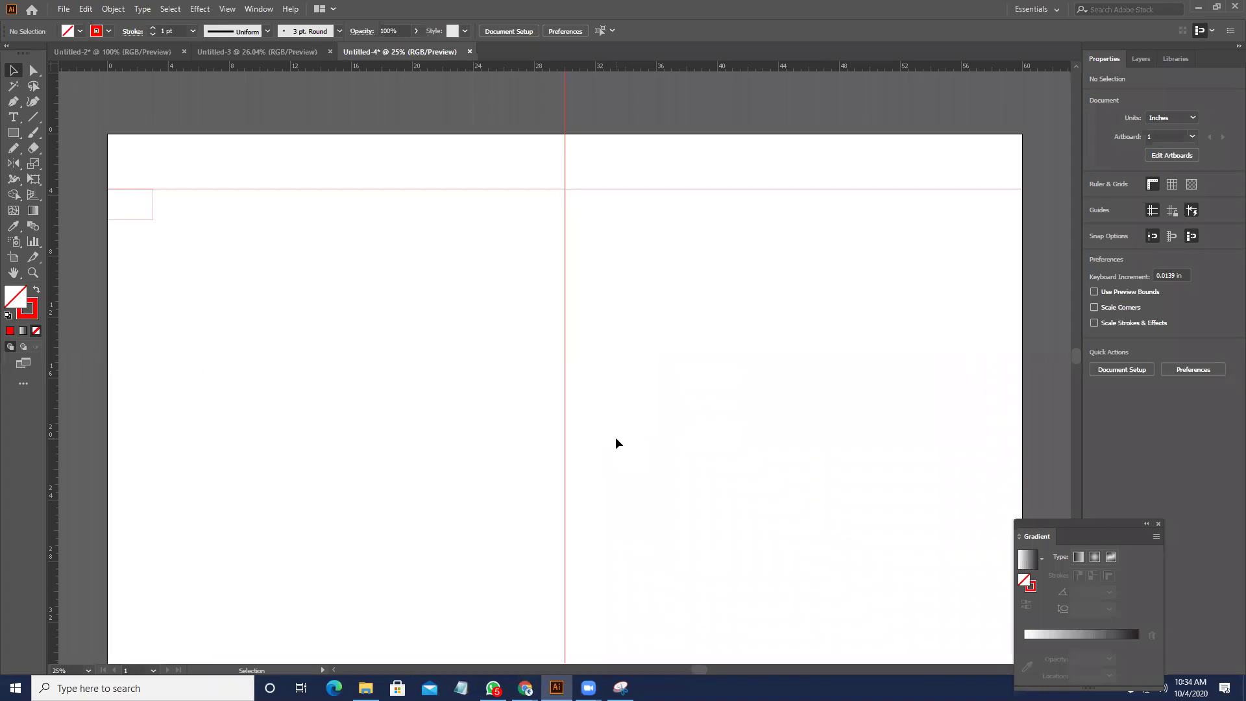
scroll(615, 439, down, 1)
scroll(615, 436, up, 3)
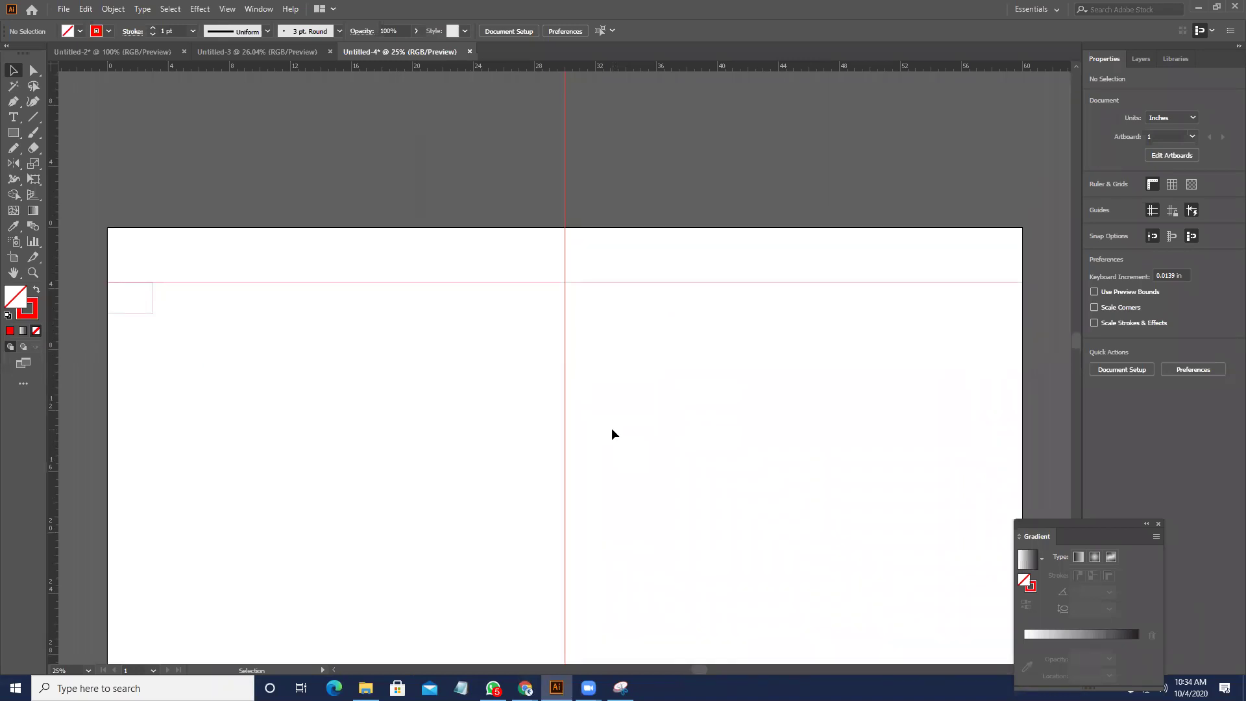
drag(654, 419, 418, 270)
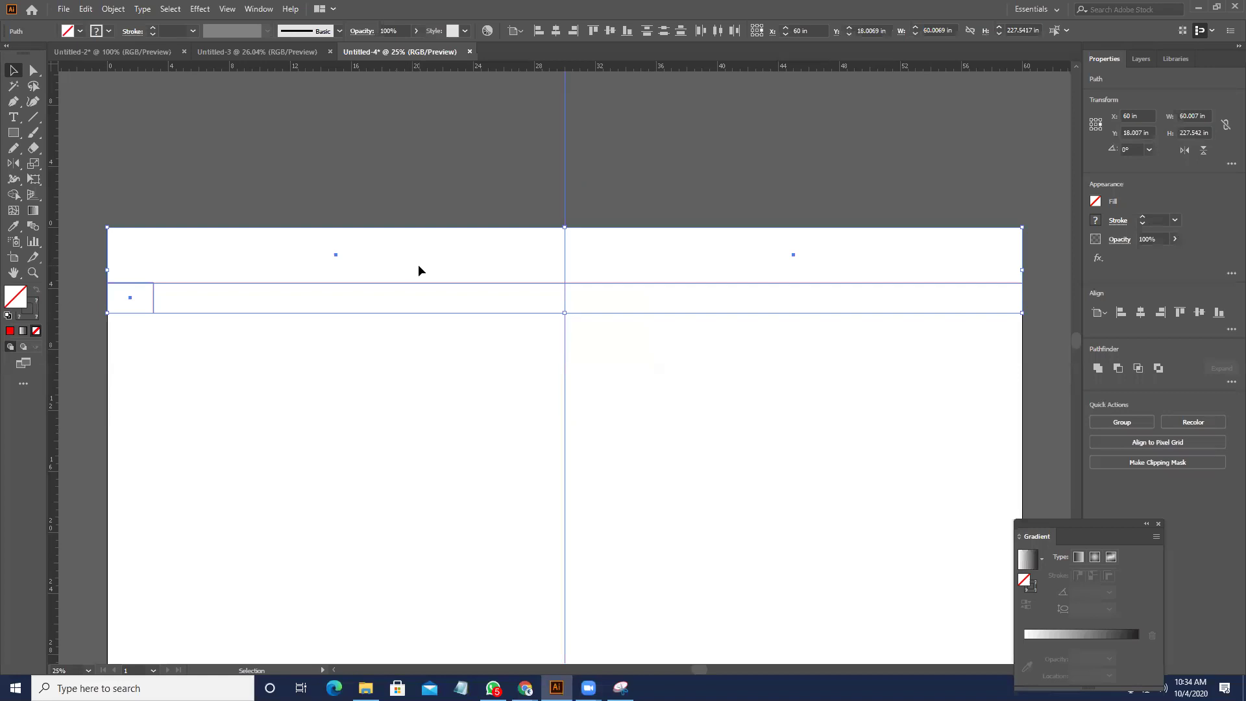
key(Delete)
drag(523, 473, 519, 386)
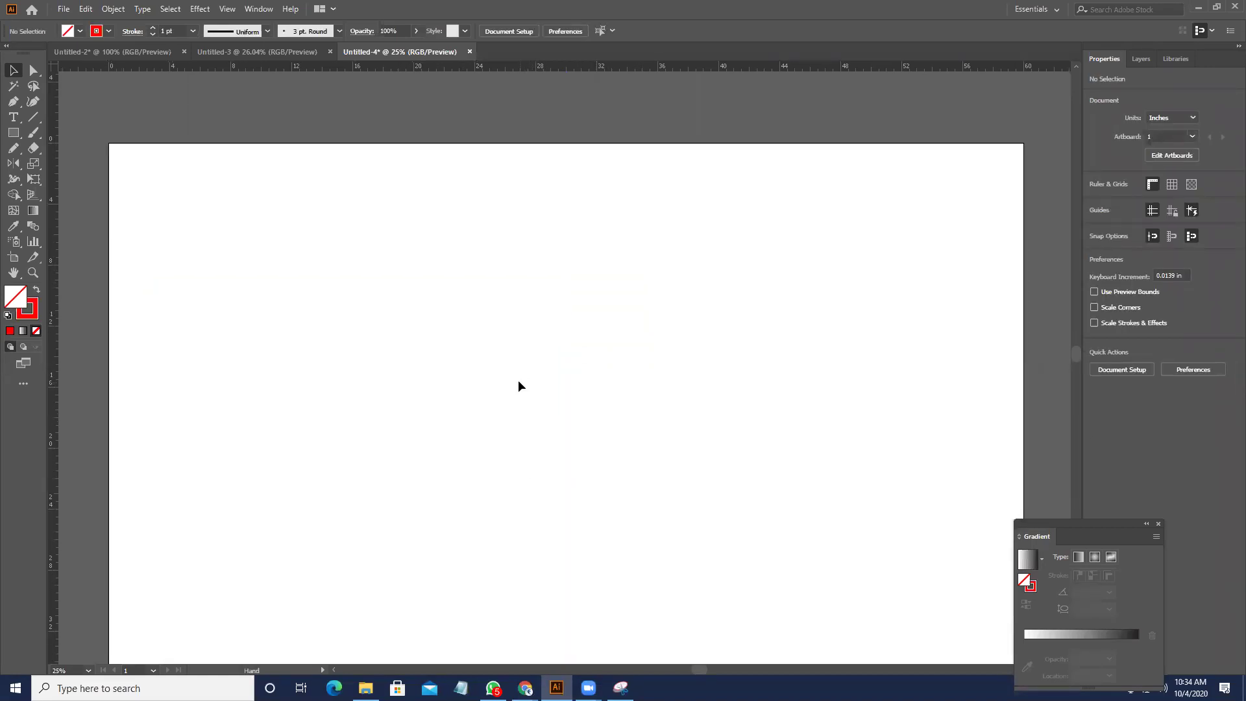
- Draw a horizontal straight line about 10.24 in long with the Line Segment tool near the artboard's upper left
click(31, 120)
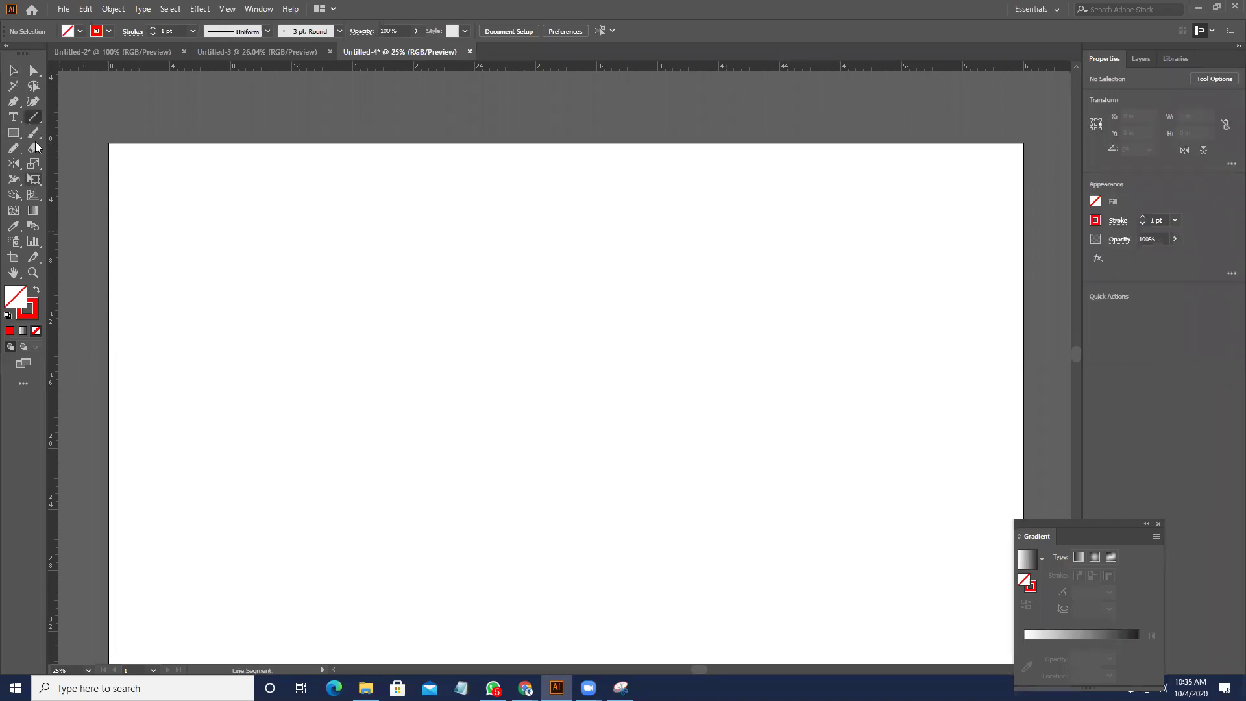
scroll(293, 326, up, 2)
drag(167, 272, 480, 337)
click(13, 71)
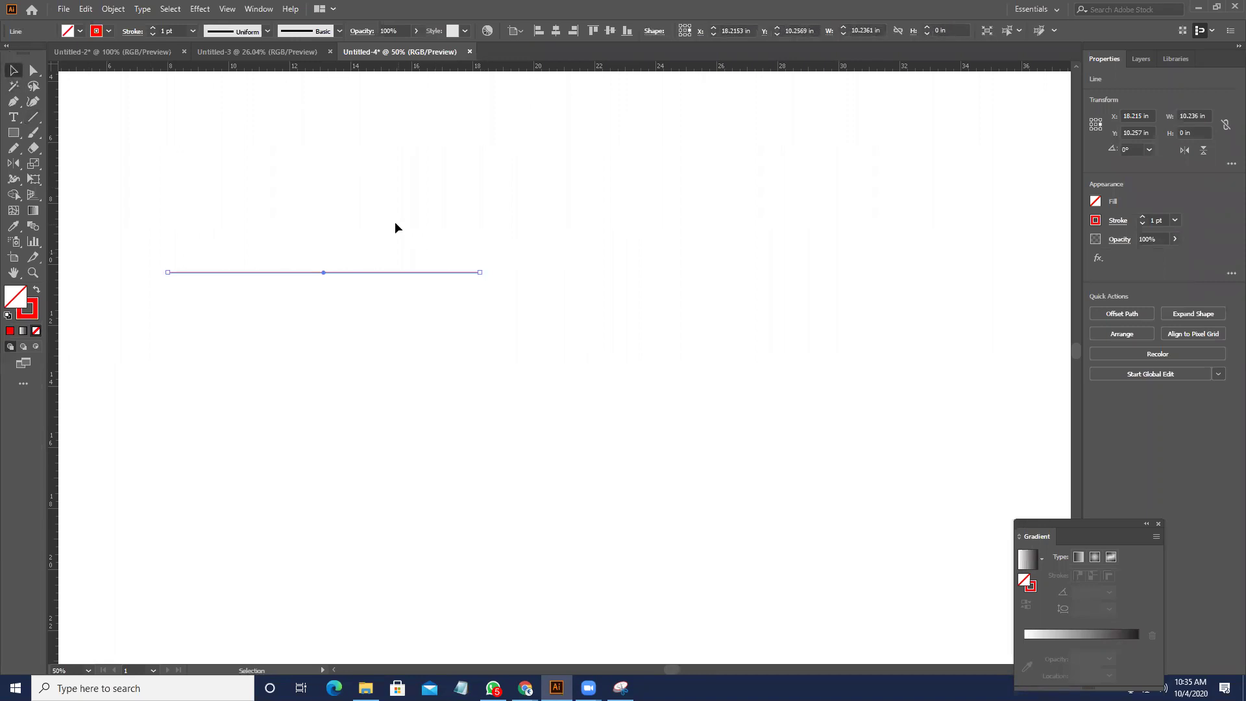
drag(413, 358, 539, 369)
drag(725, 386, 251, 195)
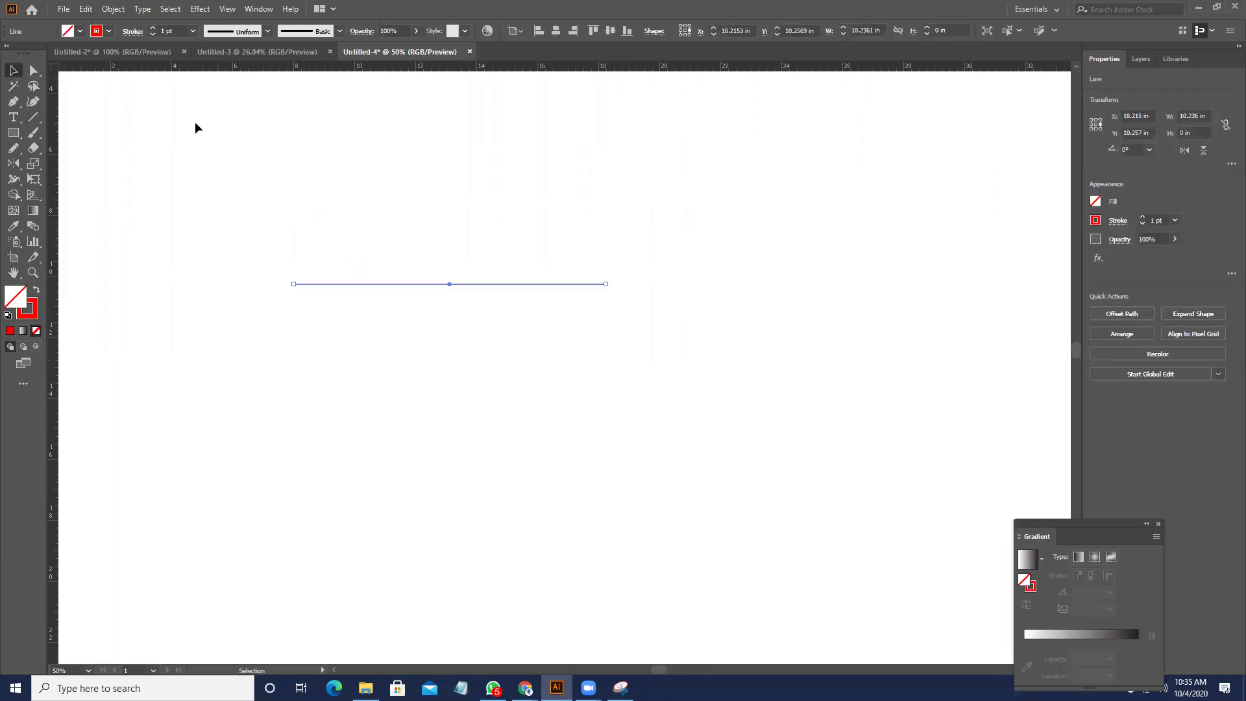
- Set the line's stroke weight to 23 pt and apply the lens-shaped width profile tapering at both ends
scroll(170, 32, up, 19)
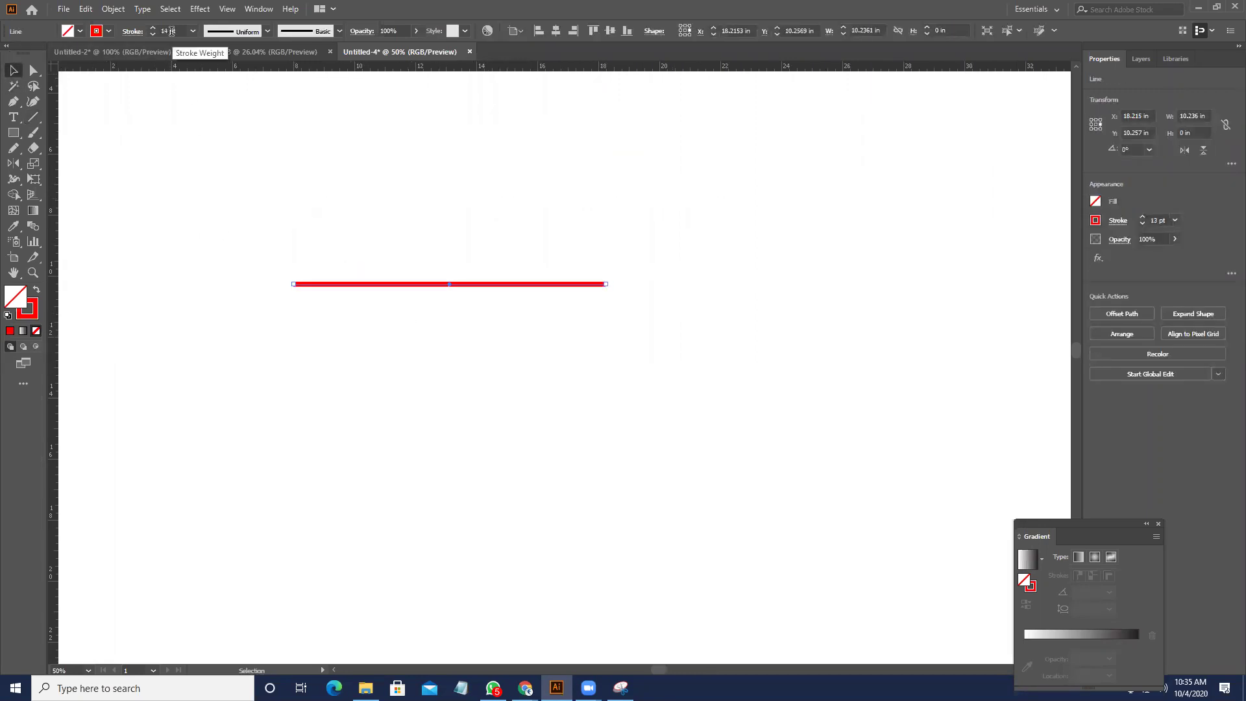
scroll(171, 32, up, 3)
click(237, 31)
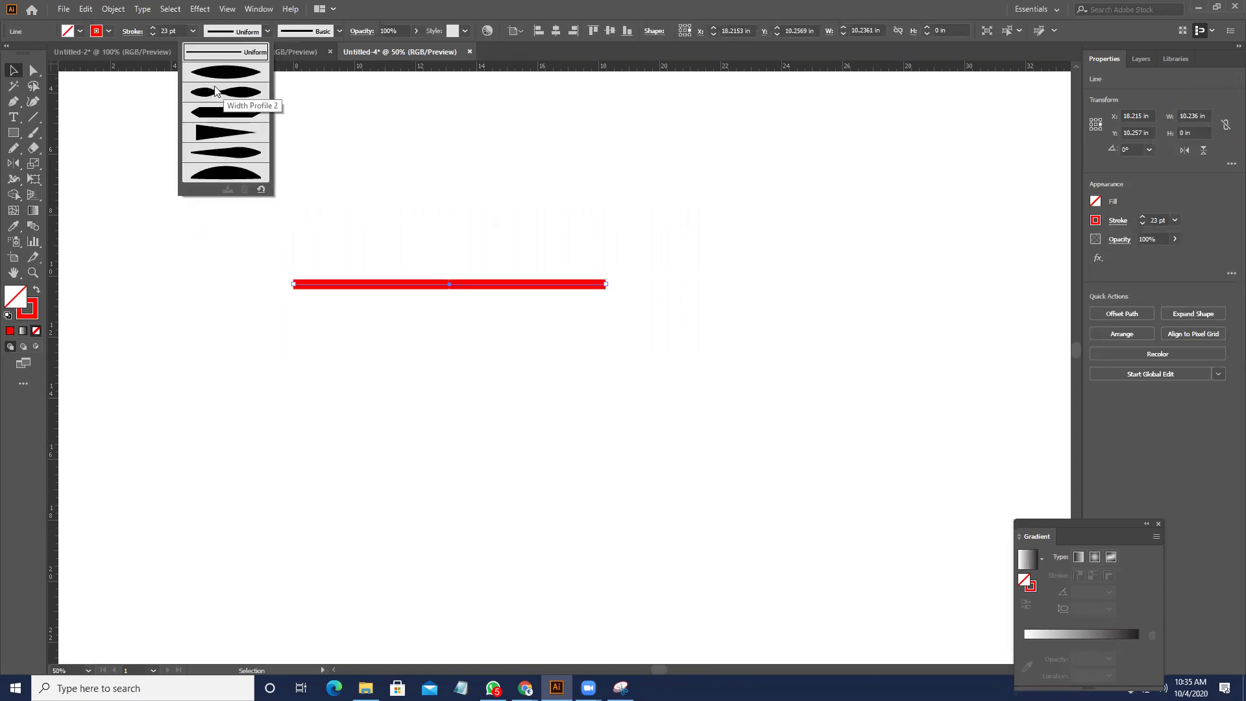
click(228, 77)
drag(200, 242, 707, 397)
- Draw a thin rectangle about 21.43 by 0.51 in below the tapered line, and a vertical line about 6.08 in long across it
click(13, 131)
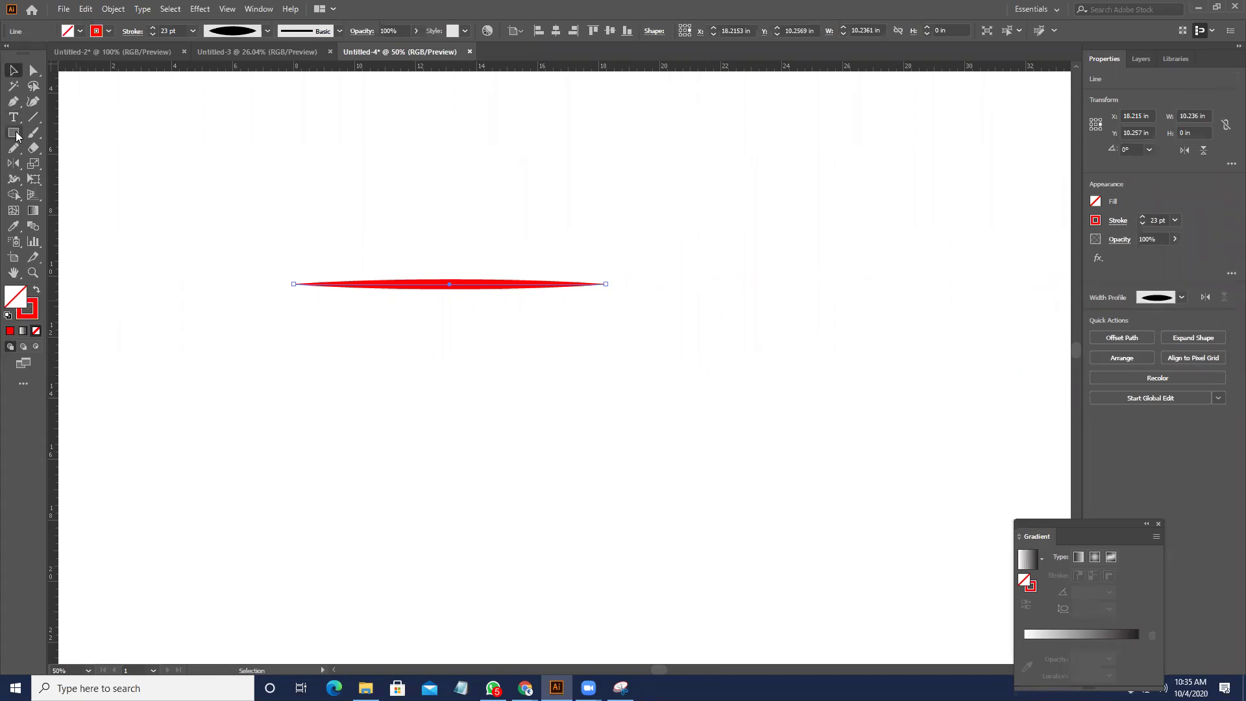
drag(231, 389, 884, 405)
key(\)
drag(553, 340, 553, 525)
- Centre the vertical line and the rectangle horizontally on each other, and swap their fill and stroke to give a red fill
key(v)
shift+click(591, 390)
click(590, 392)
click(555, 30)
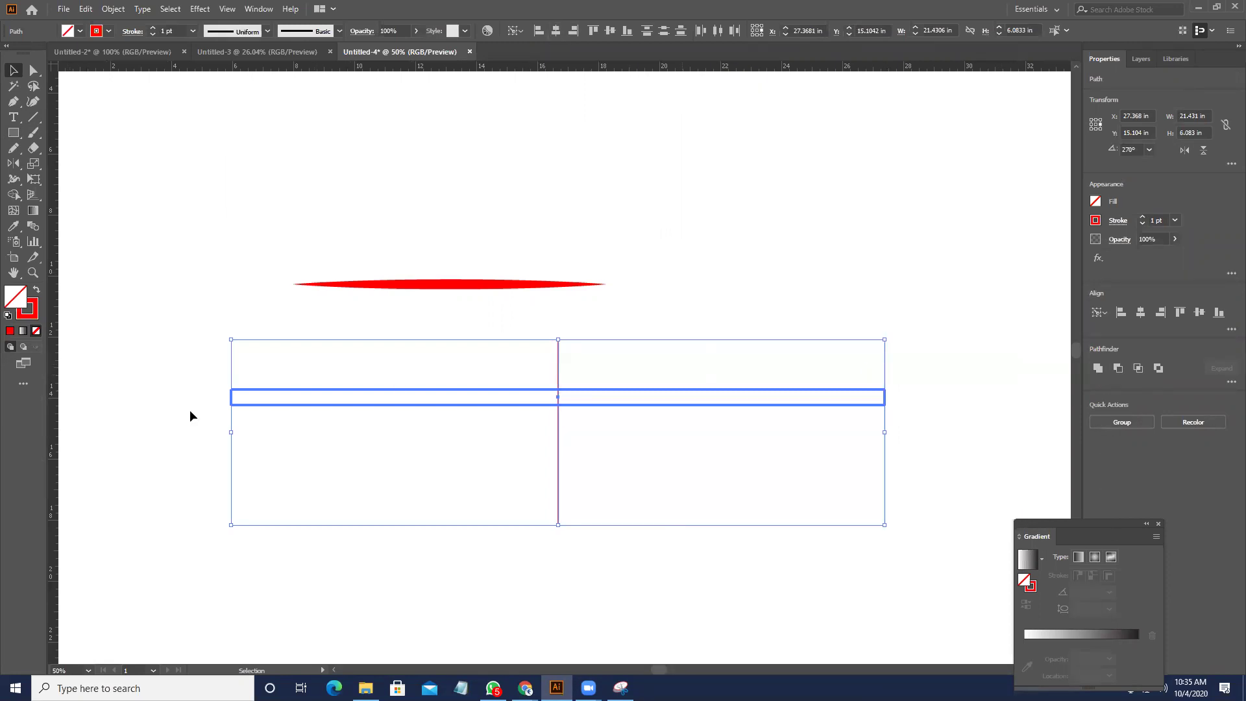
click(37, 289)
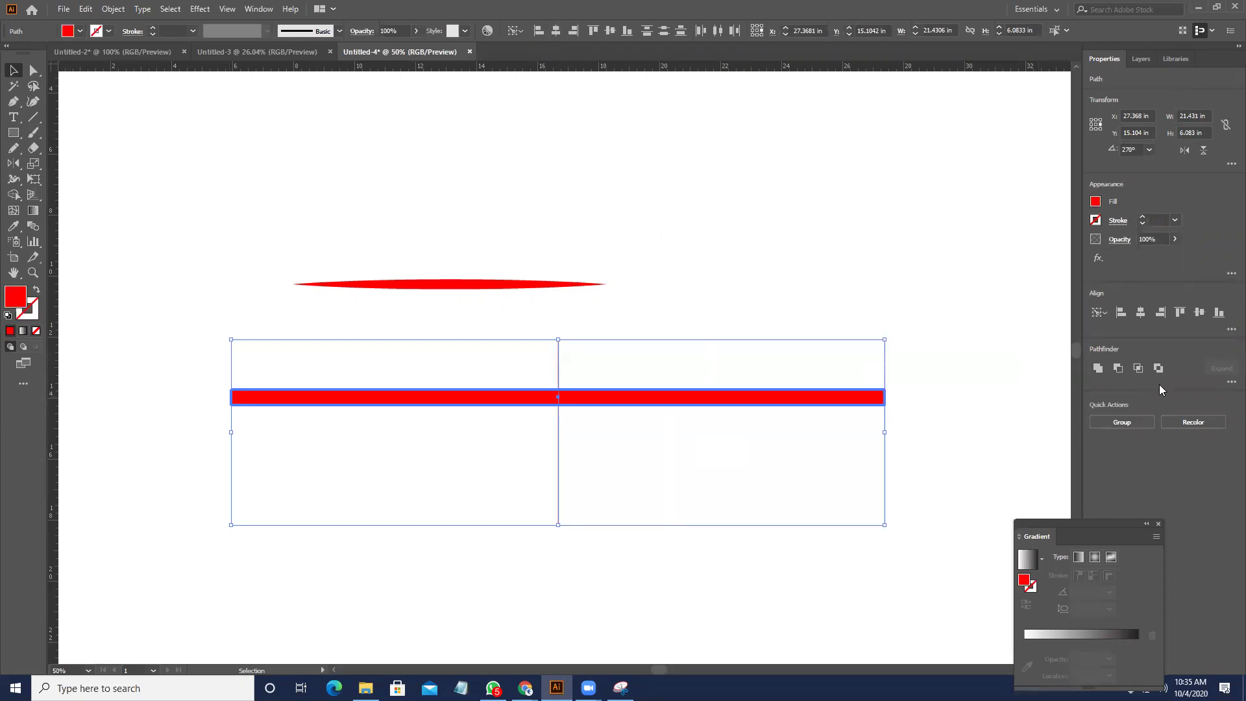
- Try to taper the bar by uniting it with the vertical line and deleting its upper-left anchor point, and undo both edits
click(1097, 368)
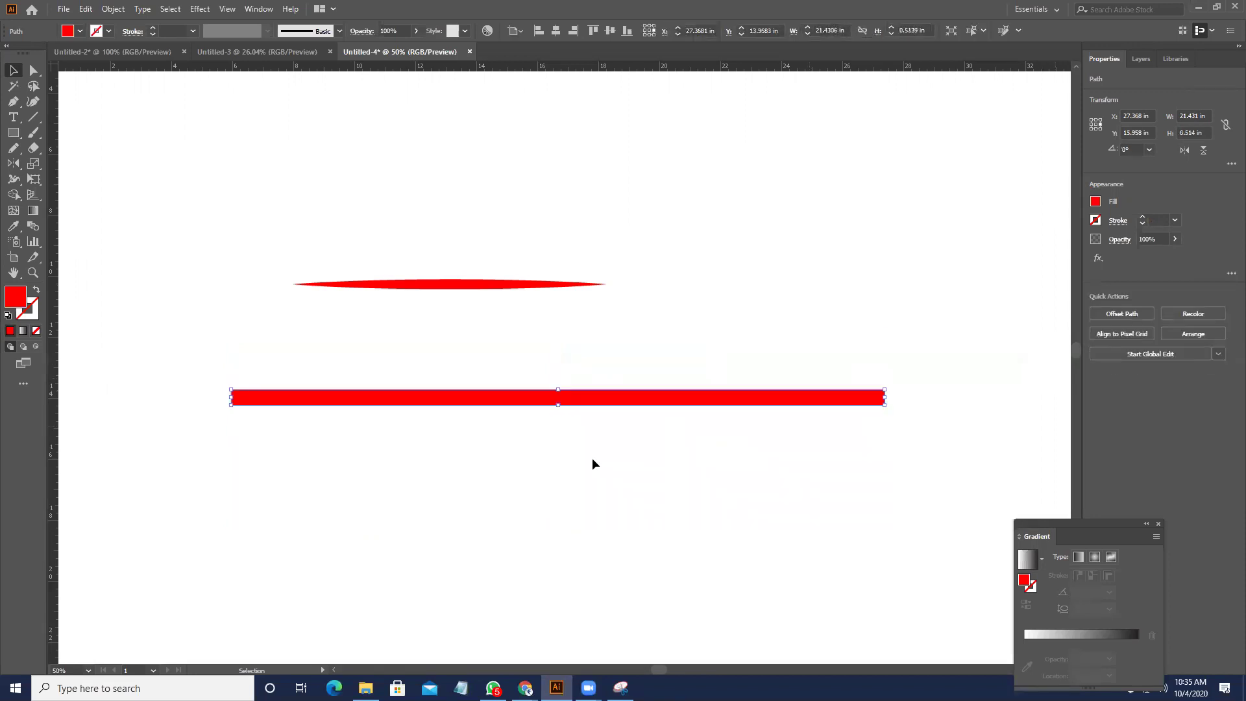
key(a)
scroll(234, 397, up, 2)
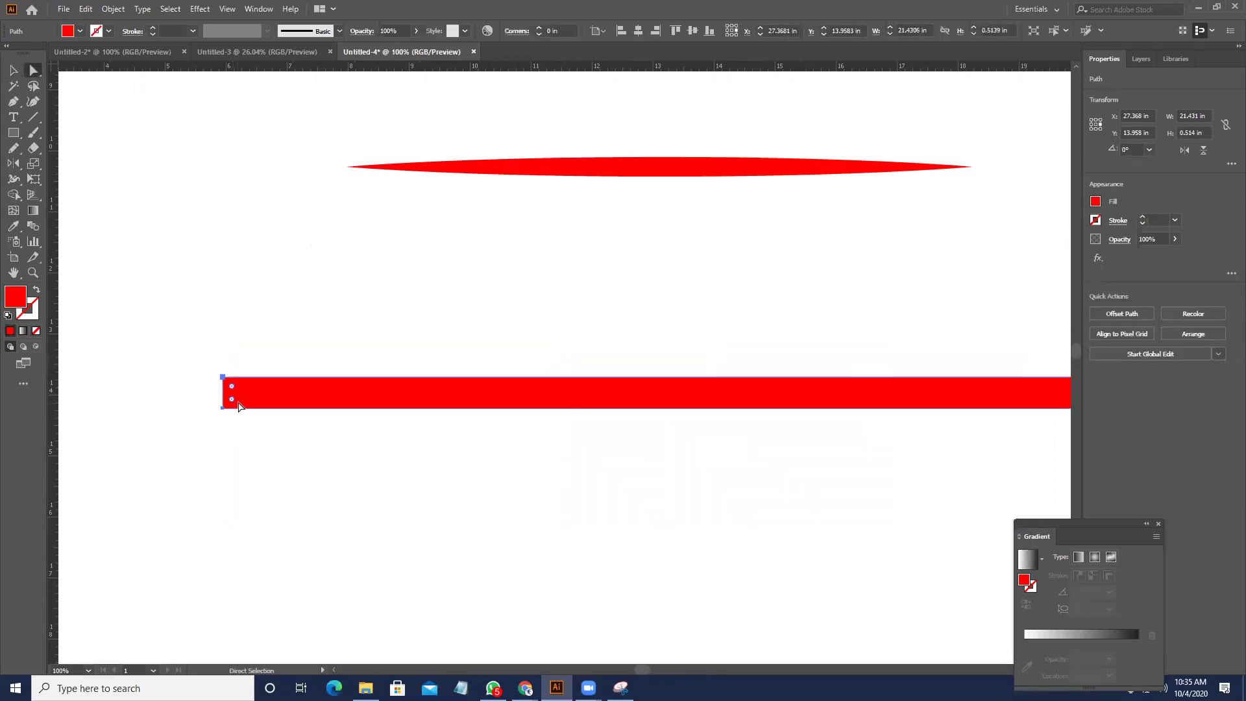
key(minus)
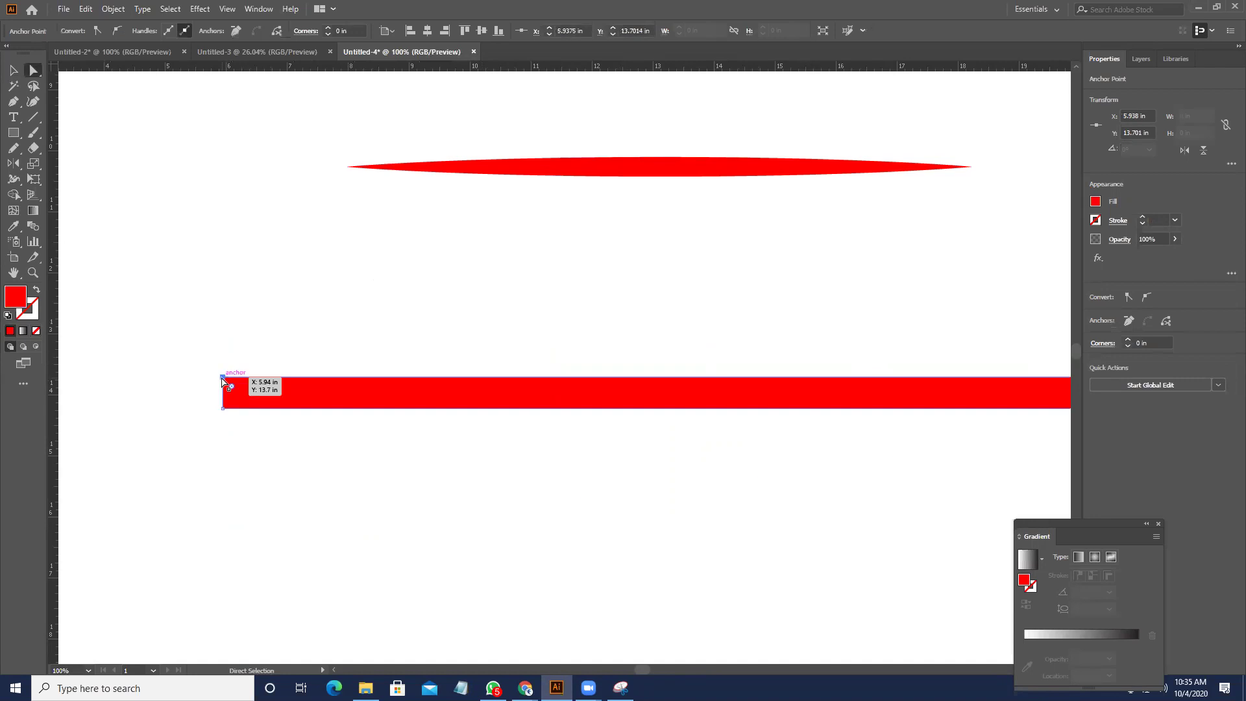
click(222, 378)
scroll(723, 437, right, 5)
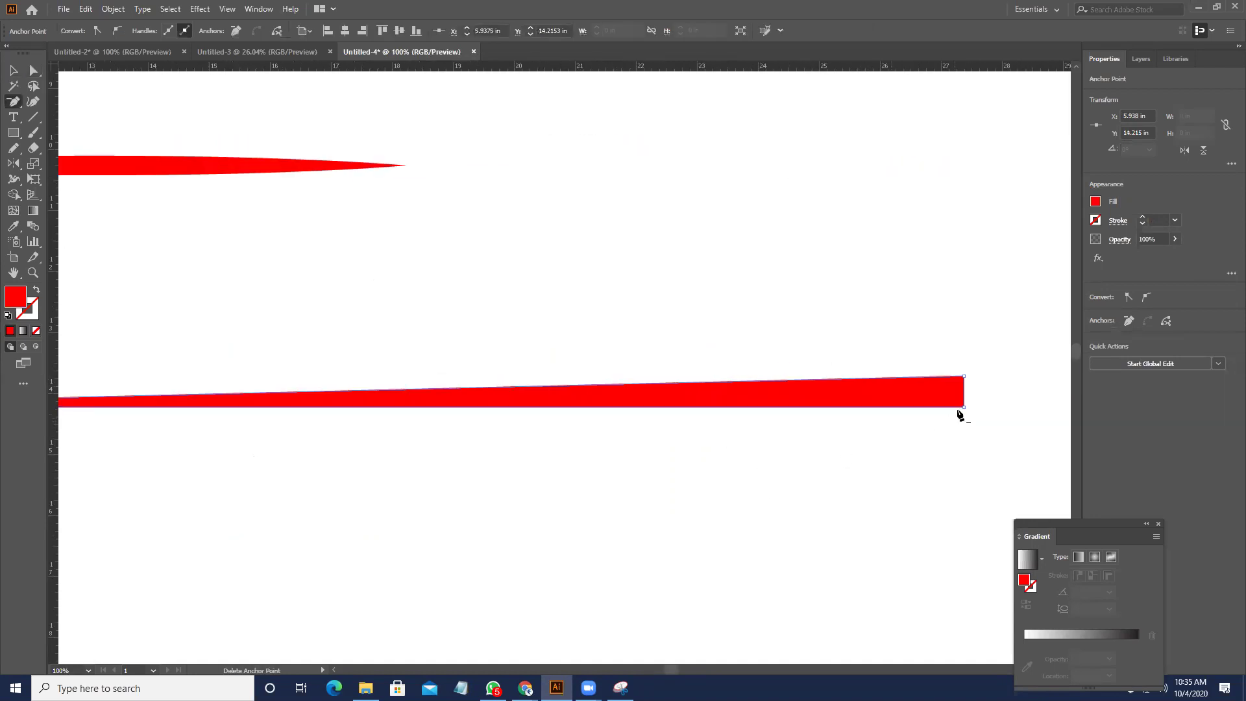
key(ctrl+z)
key(ctrl+z)
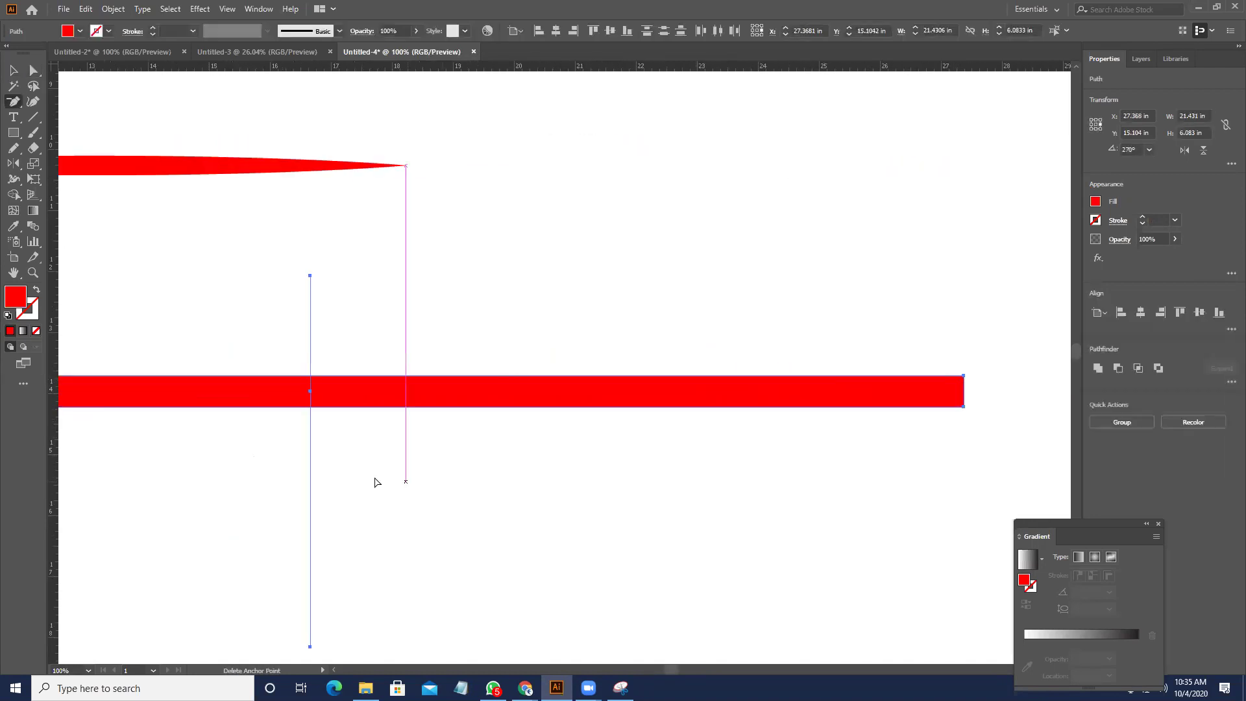
- Divide the red bar along the vertical line with Pathfinder, and unite the pieces to keep anchor points at the middle
key(a)
click(355, 445)
drag(356, 446, 278, 368)
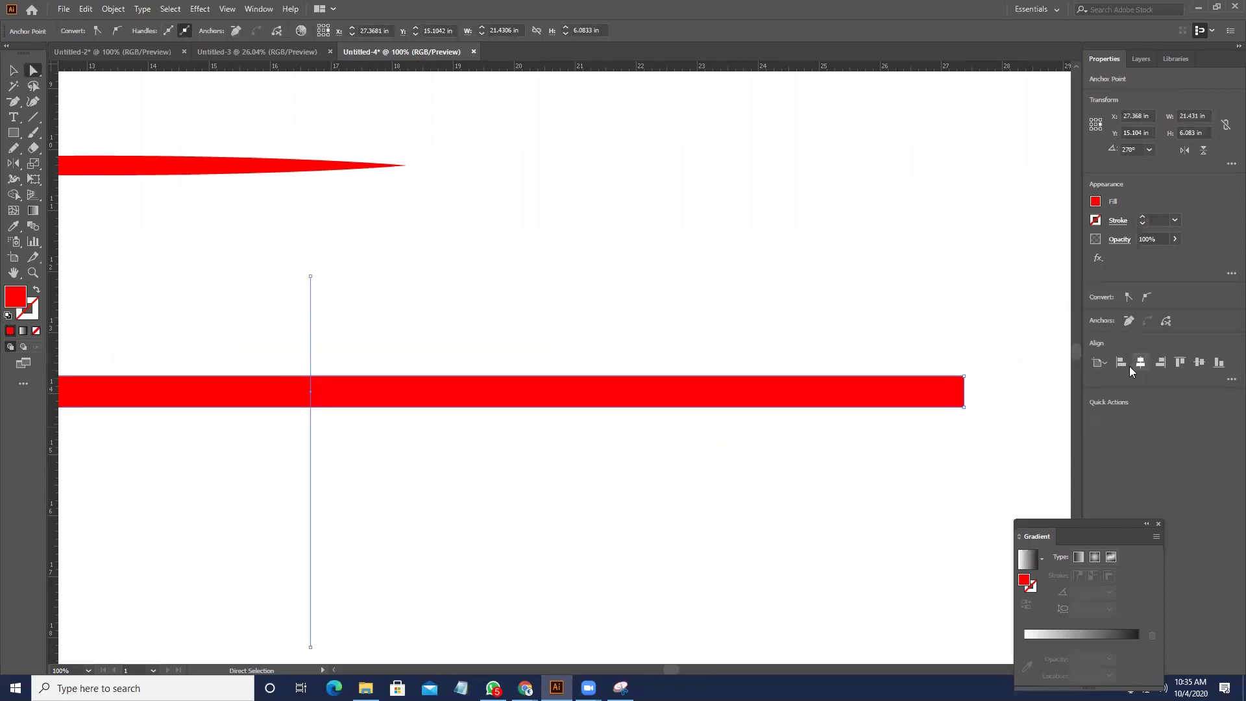
click(252, 11)
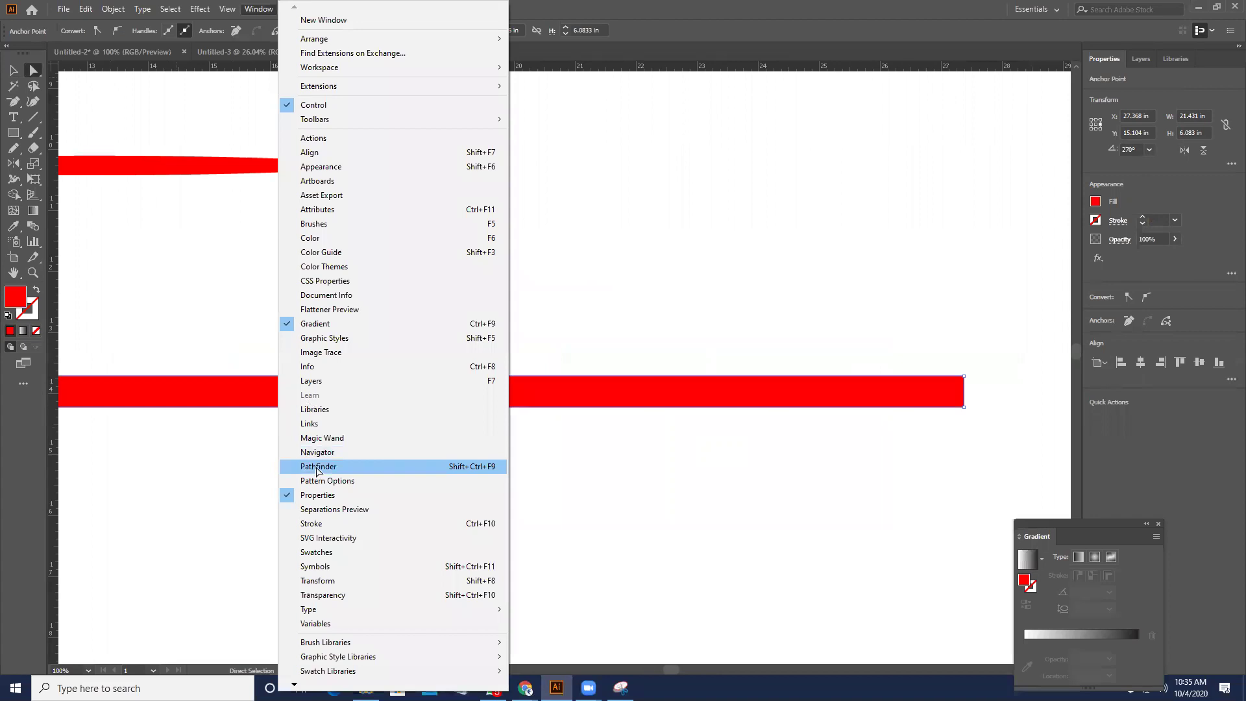
click(319, 463)
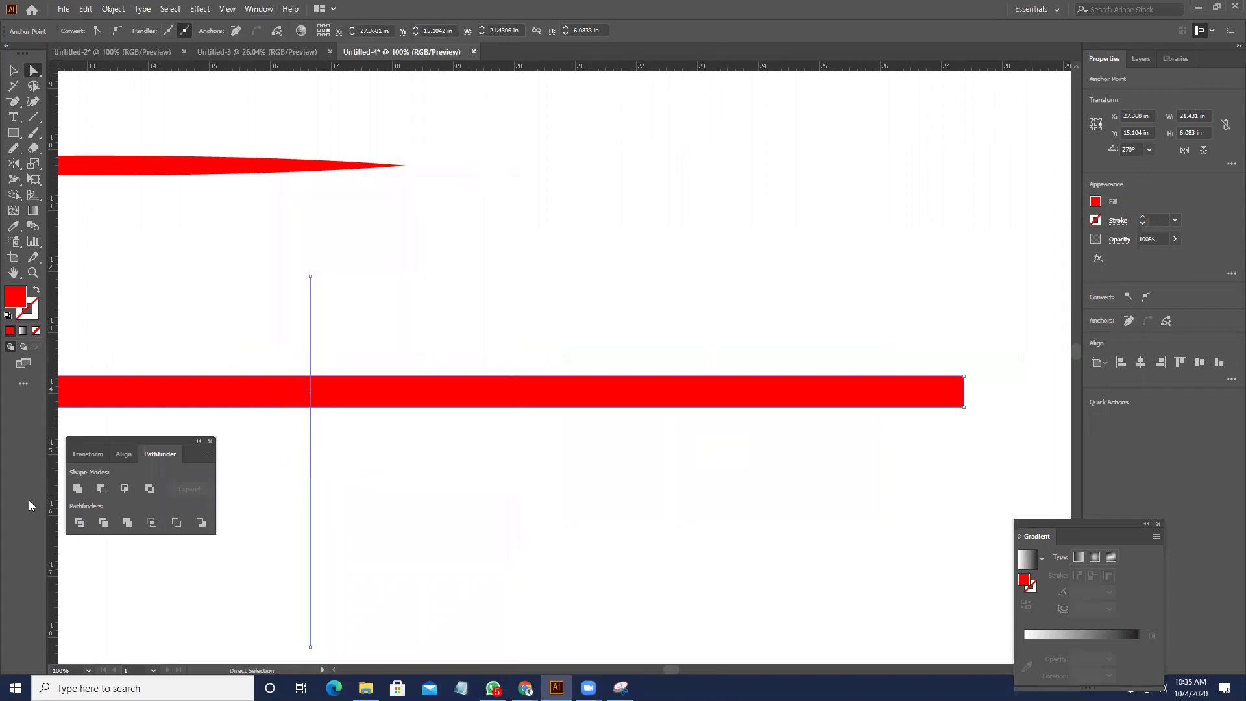
click(80, 523)
click(77, 488)
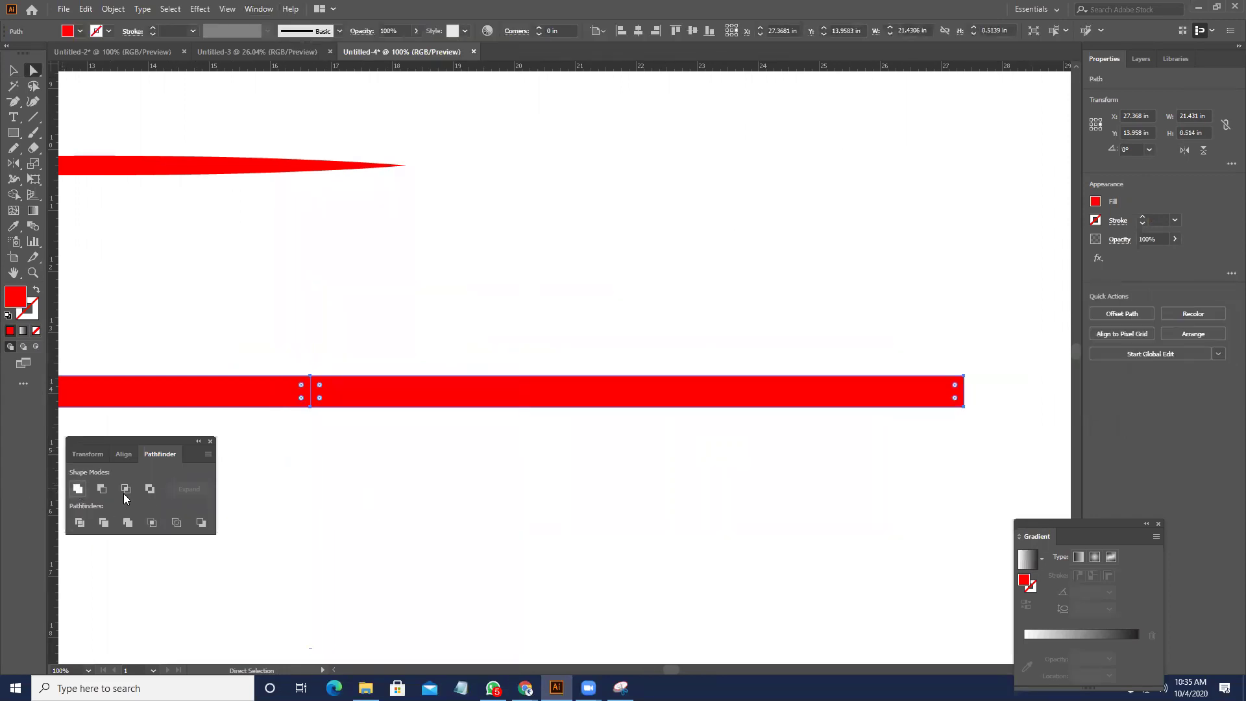
- Delete the bar's upper-left and lower-right corner anchor points so both ends taper to a point
scroll(509, 450, left, 10)
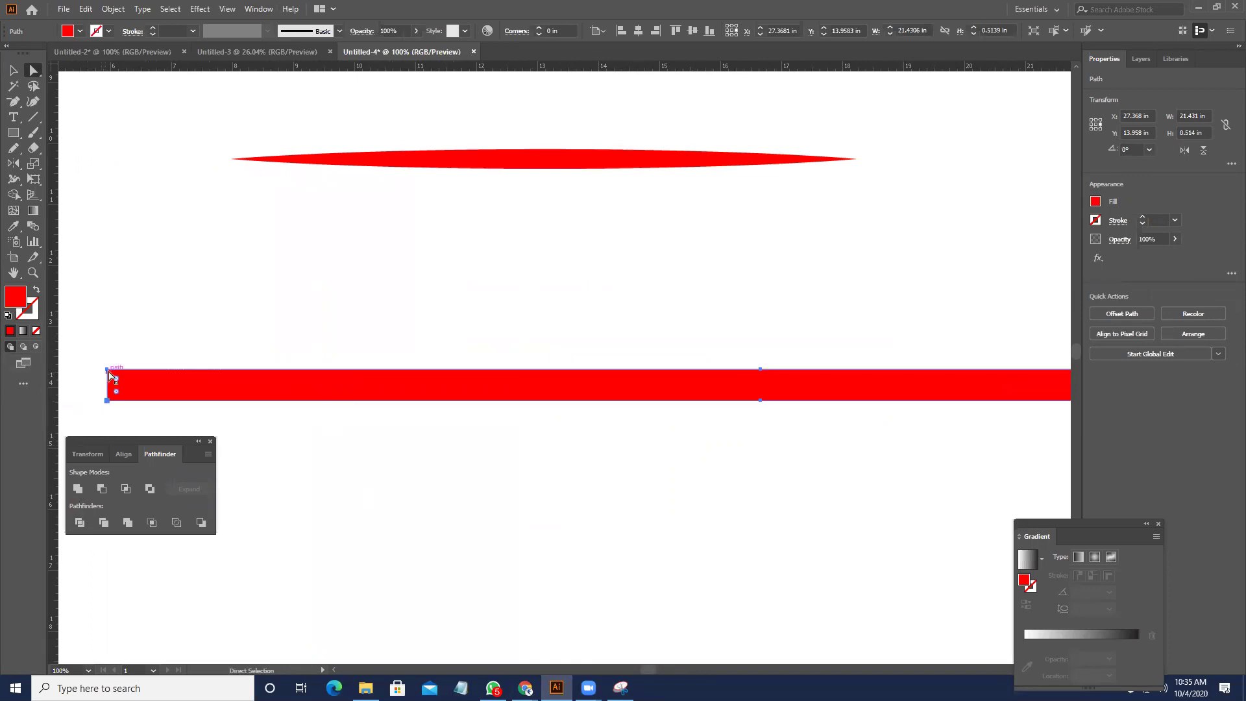
click(107, 369)
key(-)
click(107, 370)
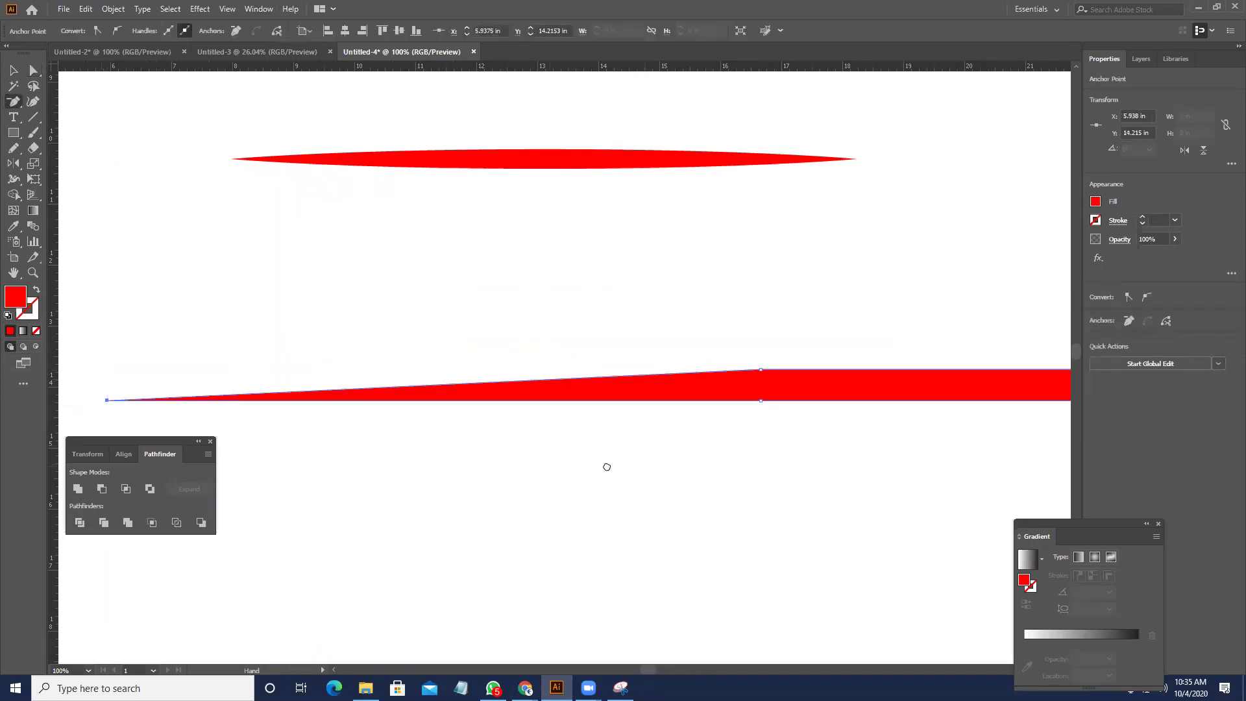
scroll(606, 465, right, 10)
click(967, 382)
key(a)
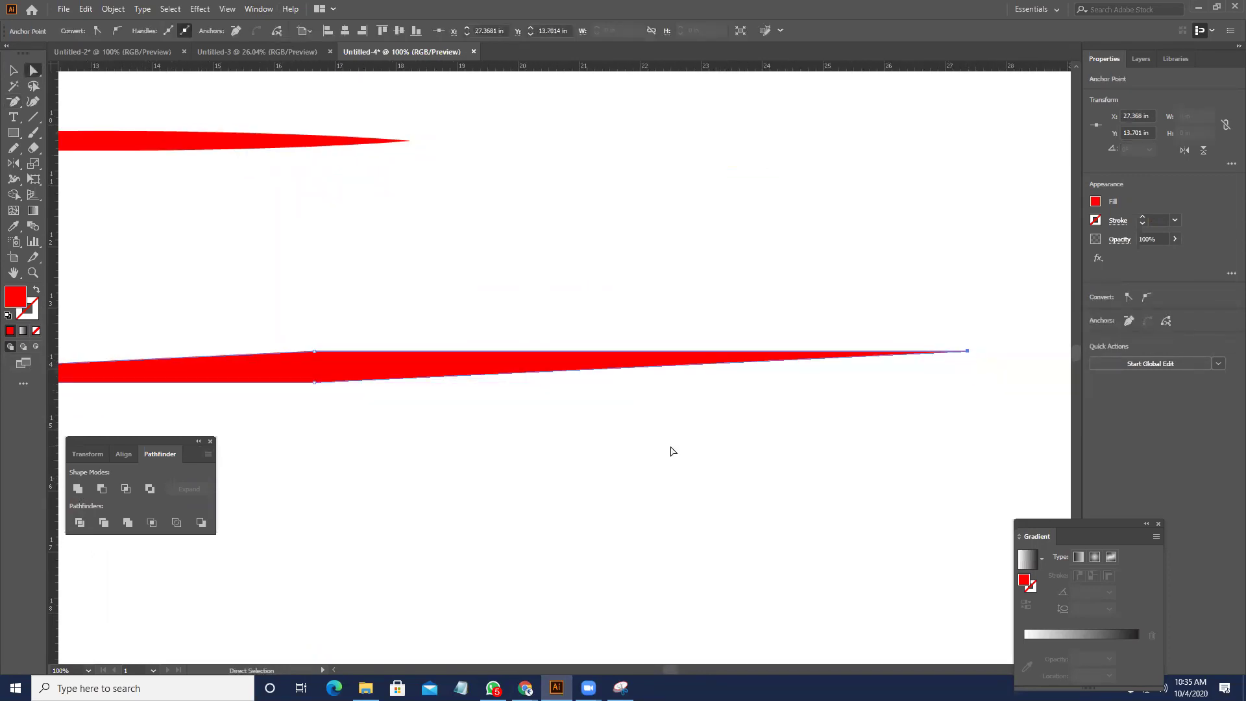
- Scale the tapered bar down to about 11.92 by 0.29 in and place it just below the lens-shaped line
click(671, 450)
scroll(663, 445, down, 3)
key(v)
drag(539, 413, 536, 366)
drag(744, 375, 645, 392)
drag(556, 373, 508, 364)
click(539, 405)
scroll(484, 376, up, 3)
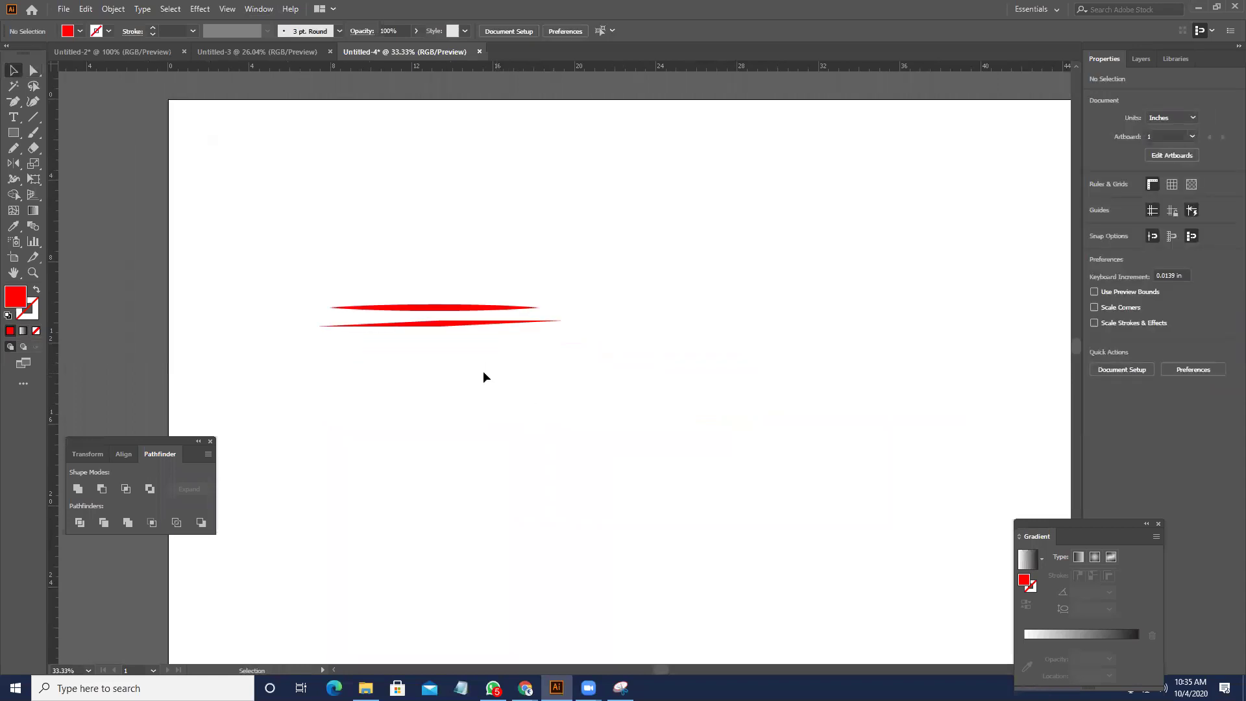
- Select the upper lens-shaped red line and display the document's brushes
click(421, 354)
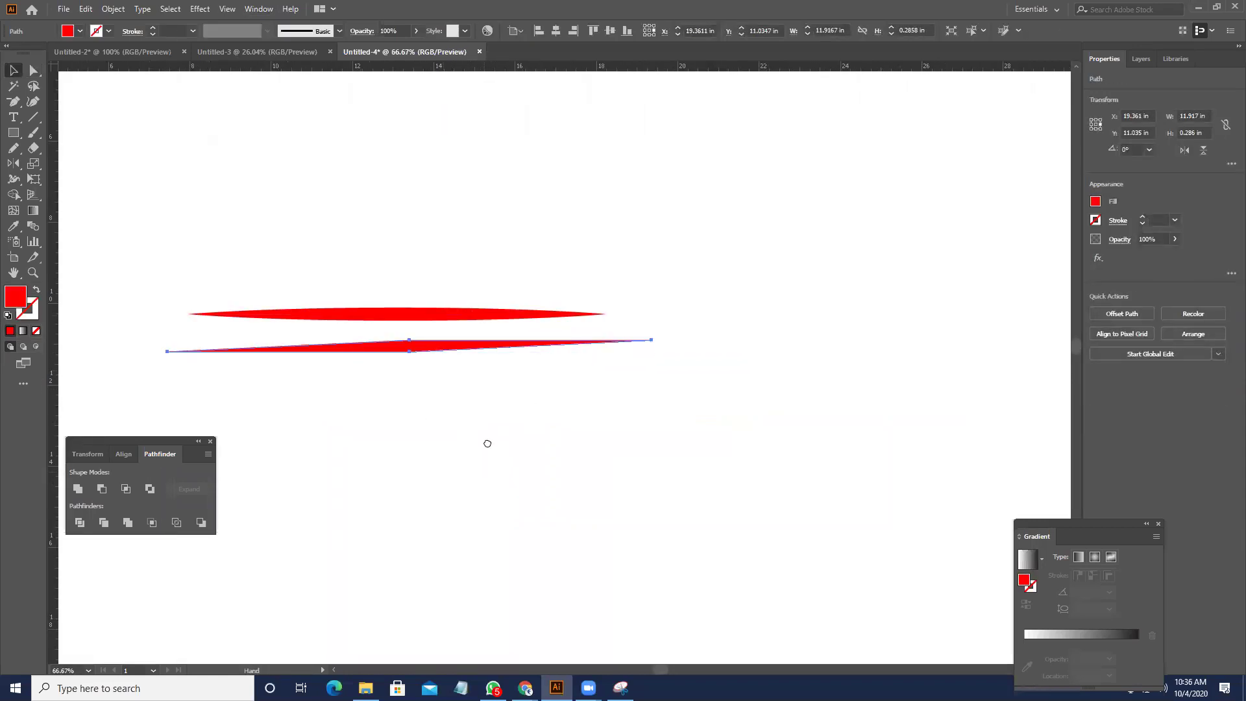
scroll(486, 440, down, 1)
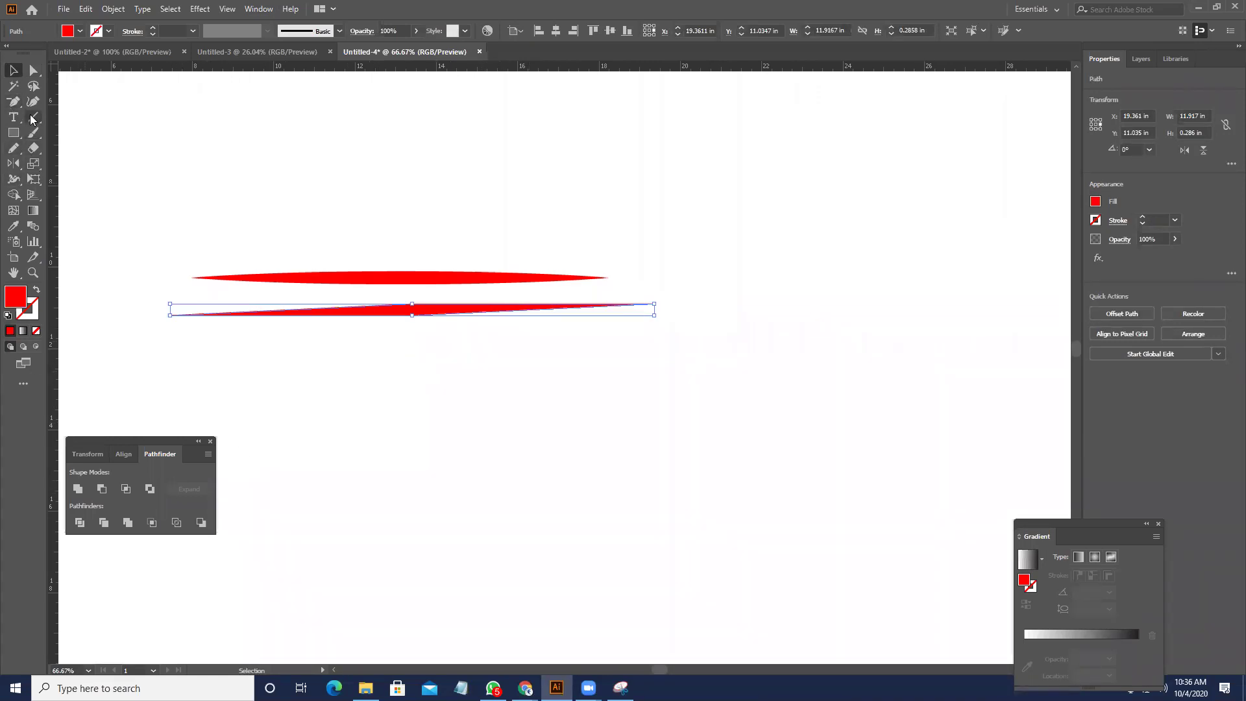
drag(150, 169, 480, 427)
drag(403, 228, 474, 306)
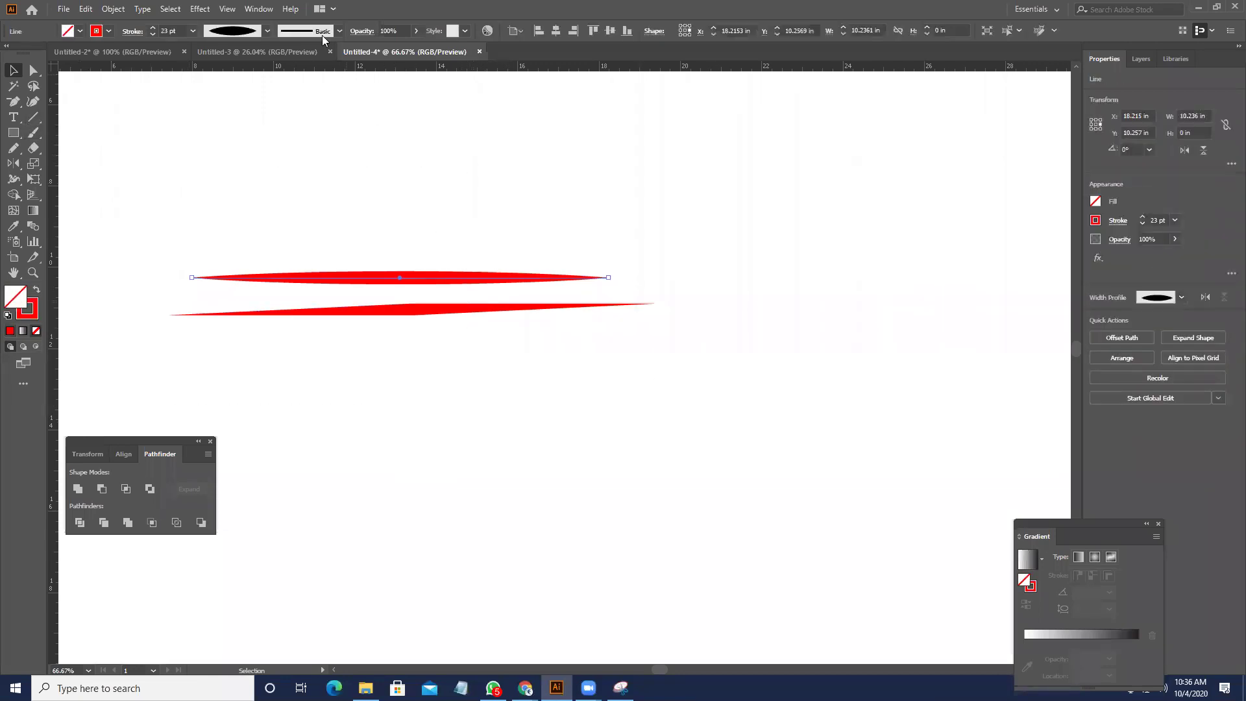
click(265, 11)
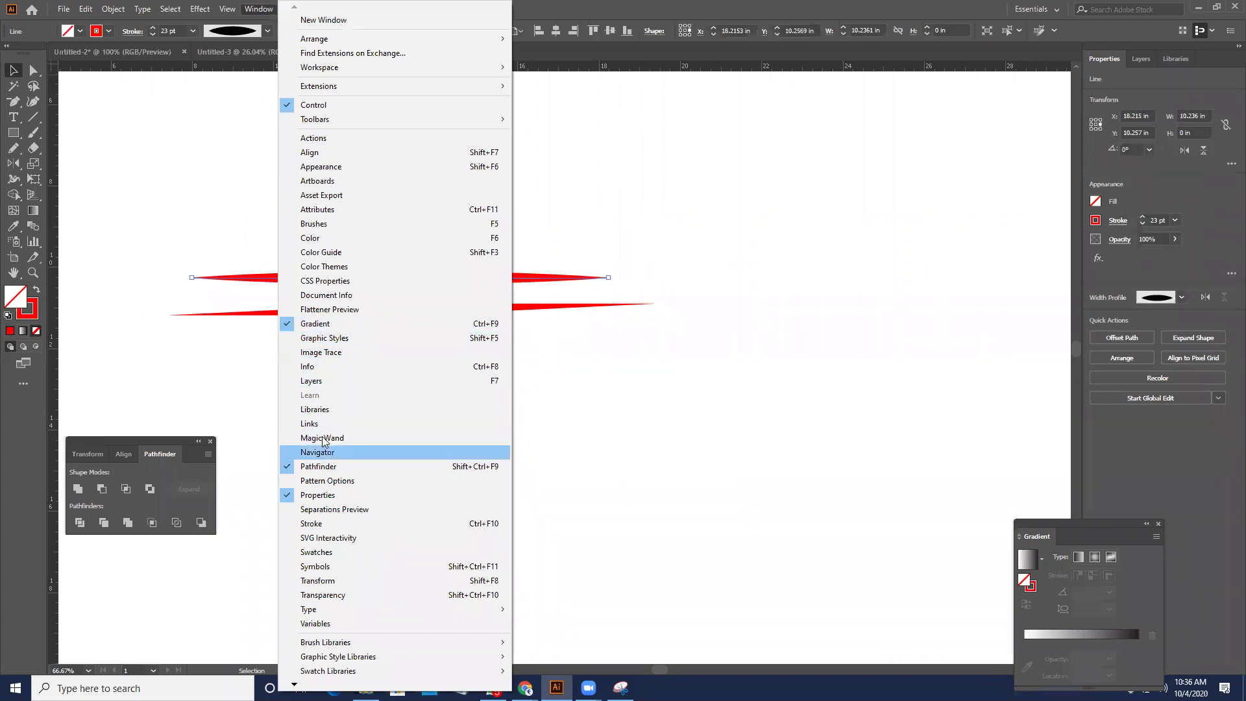
click(316, 224)
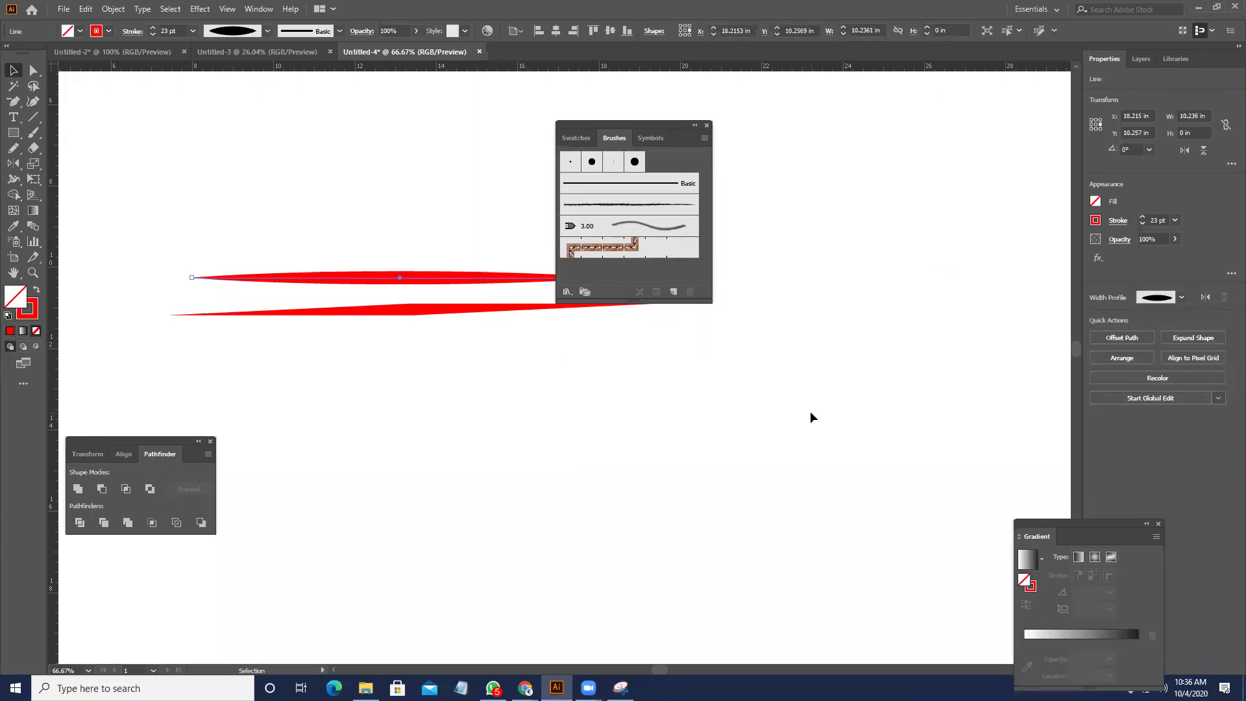
- Deselect the lens-shaped line and move the brush list clear of the two red shapes
key(Return)
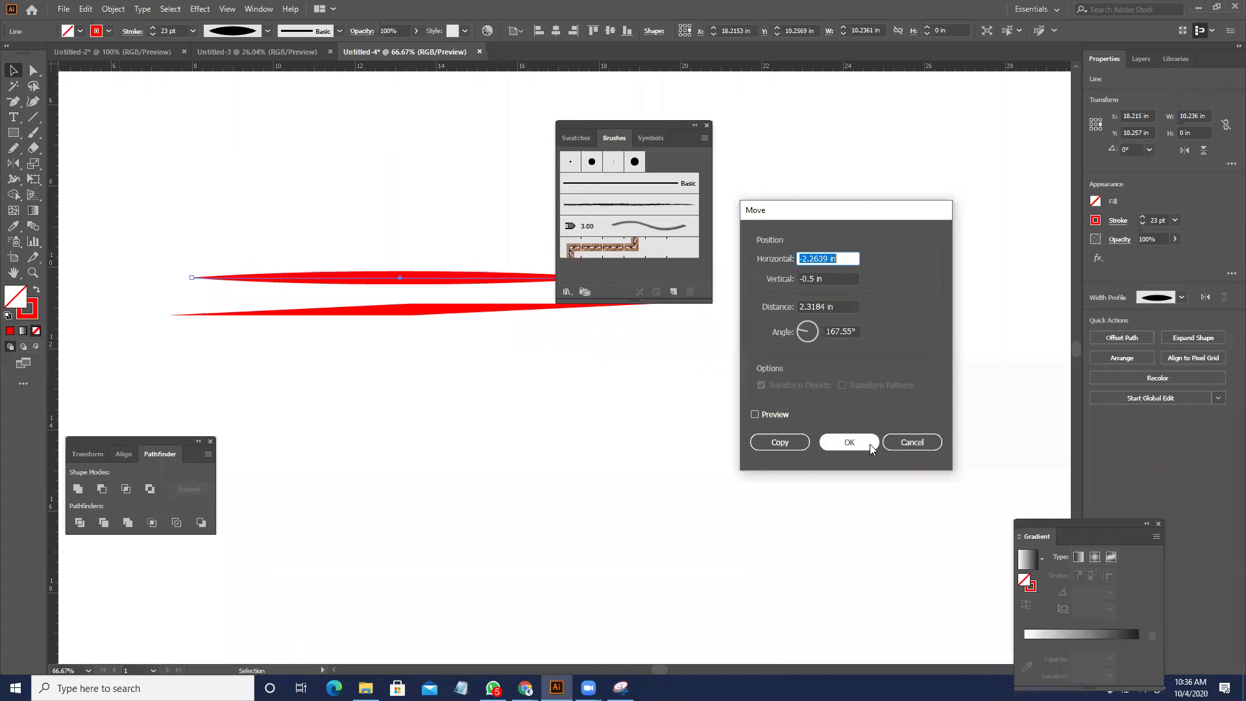
click(915, 444)
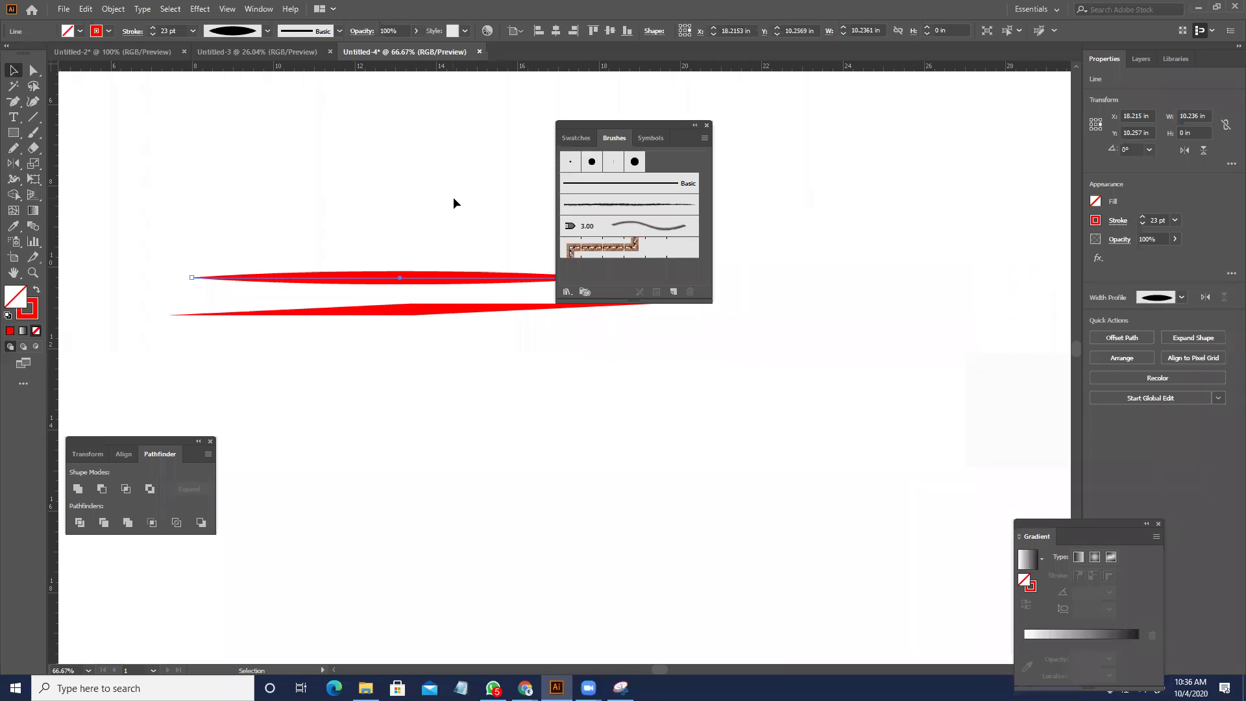
click(508, 208)
drag(613, 126, 882, 165)
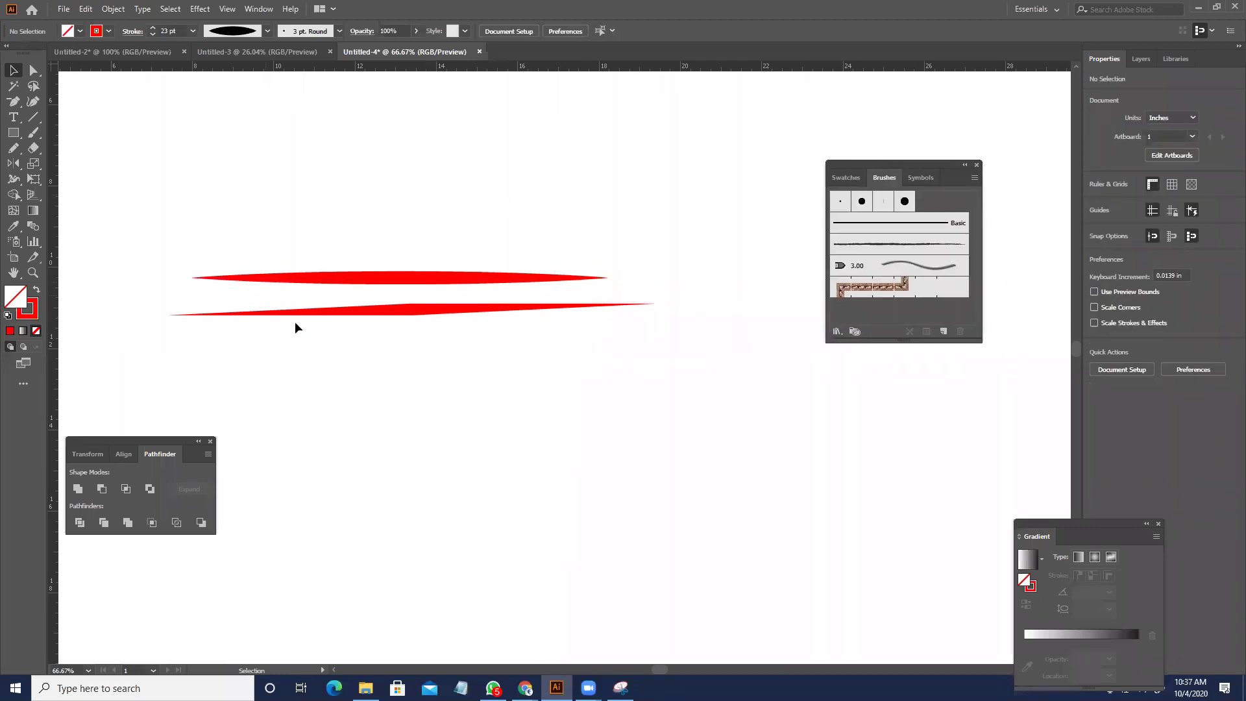
click(324, 312)
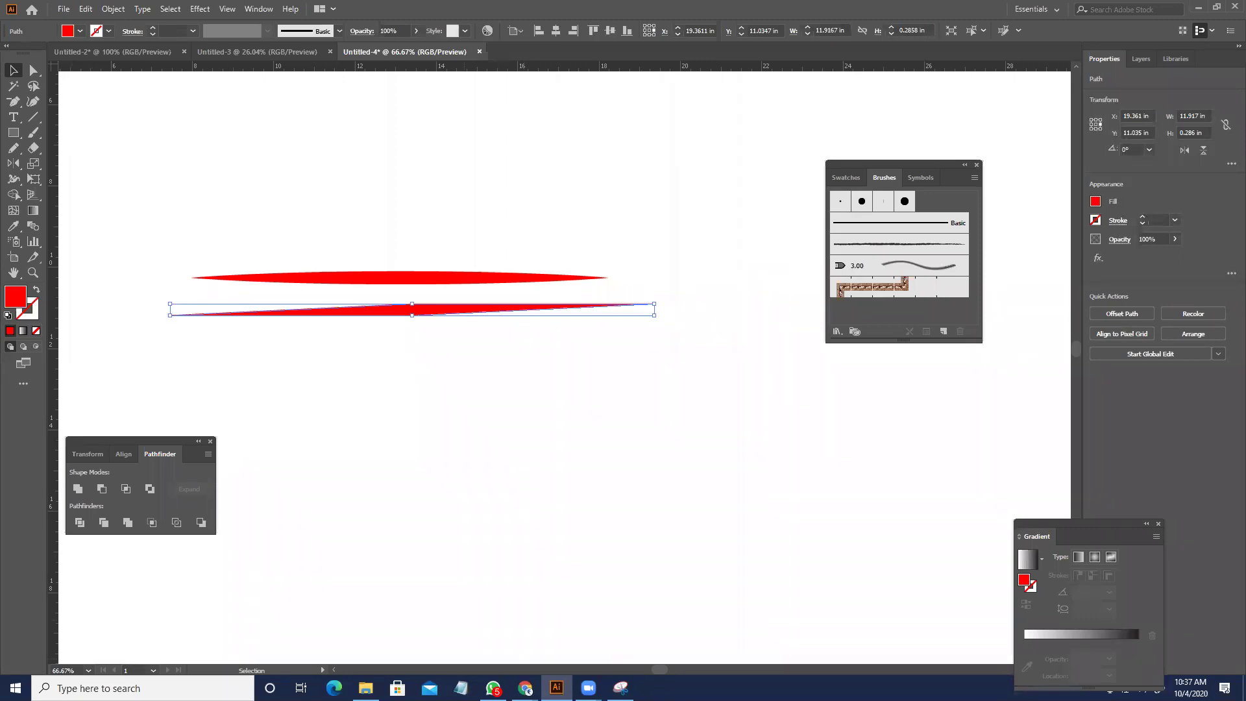
mouse_move(588, 688)
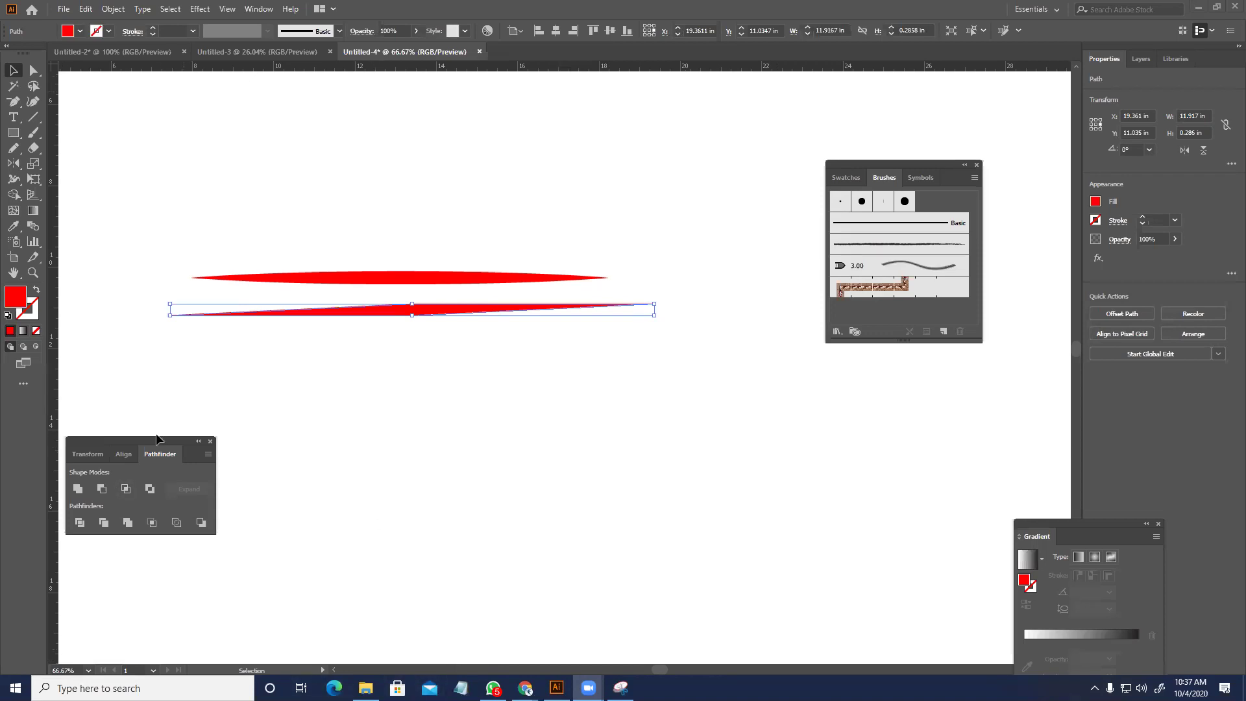
click(809, 309)
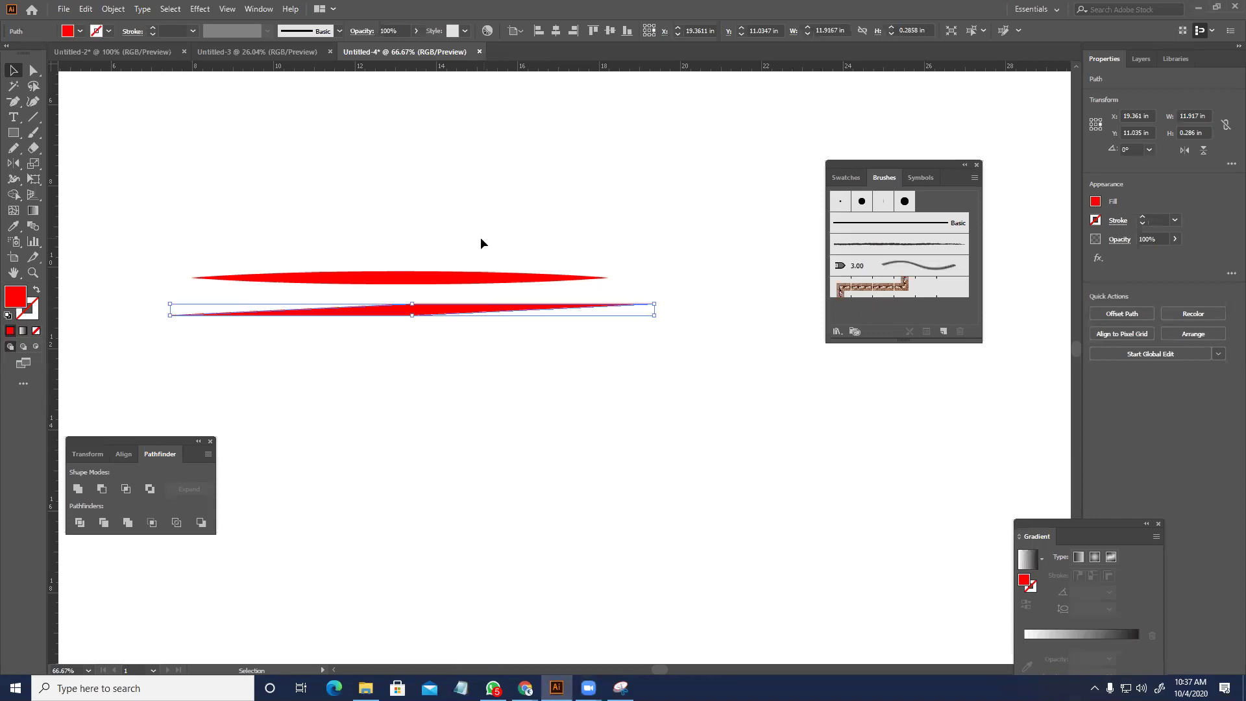
- Create an art brush from the upper lens-shaped line, accepting the default brush options
click(492, 279)
drag(467, 281, 858, 312)
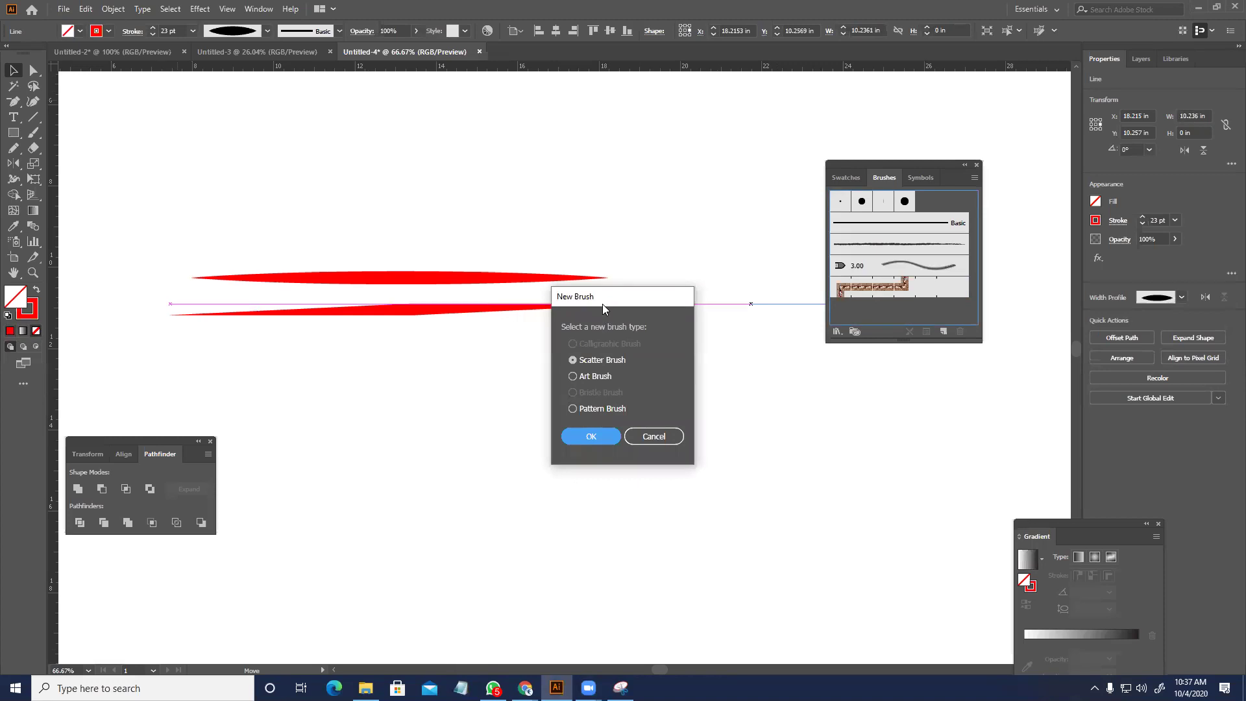
drag(612, 296, 766, 176)
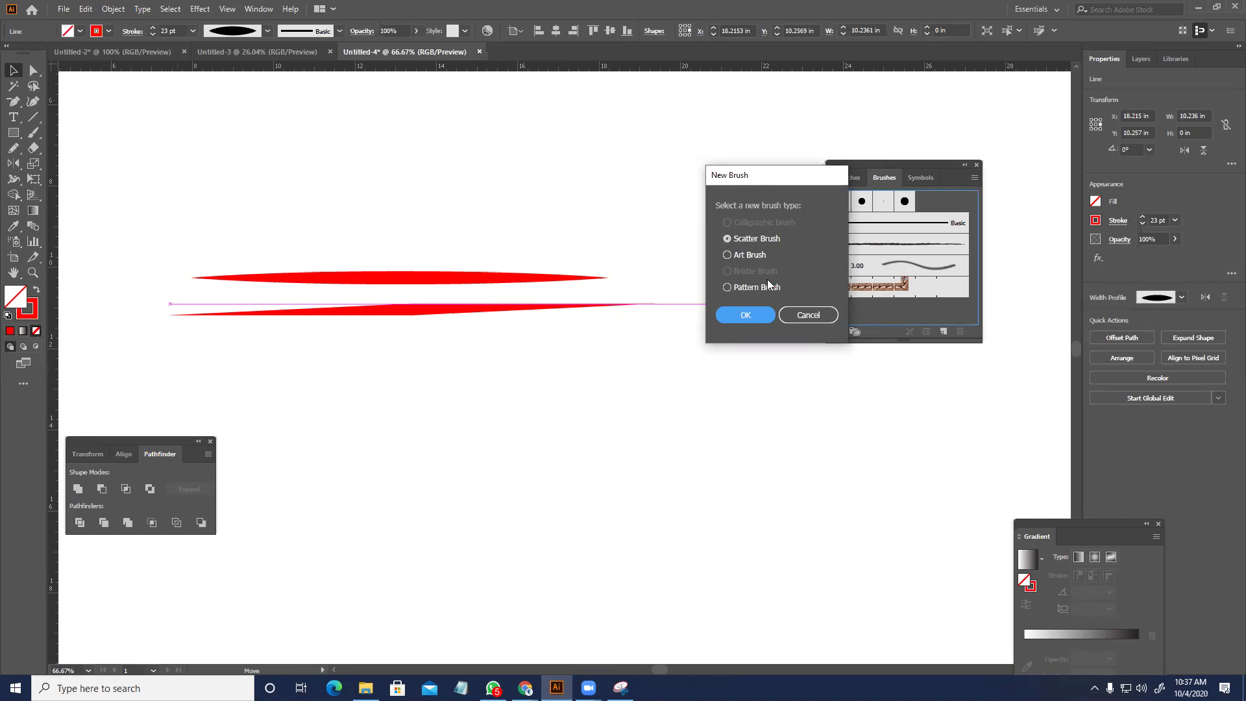
click(760, 254)
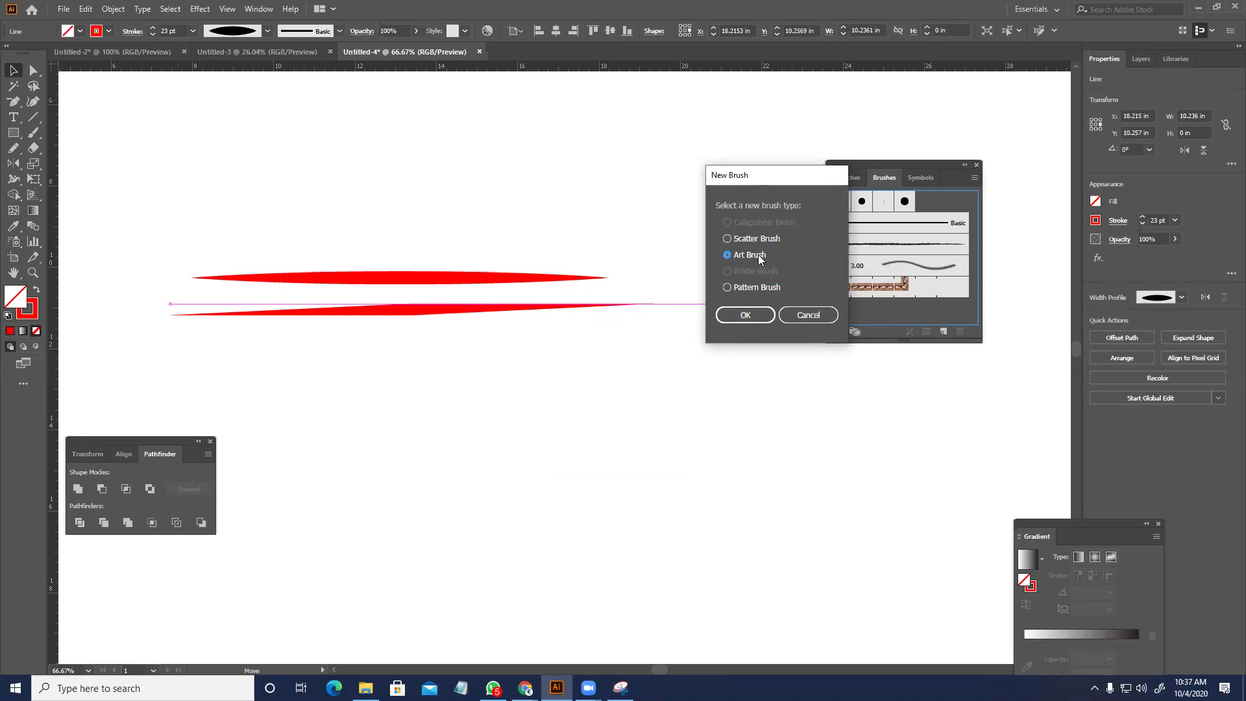
click(746, 315)
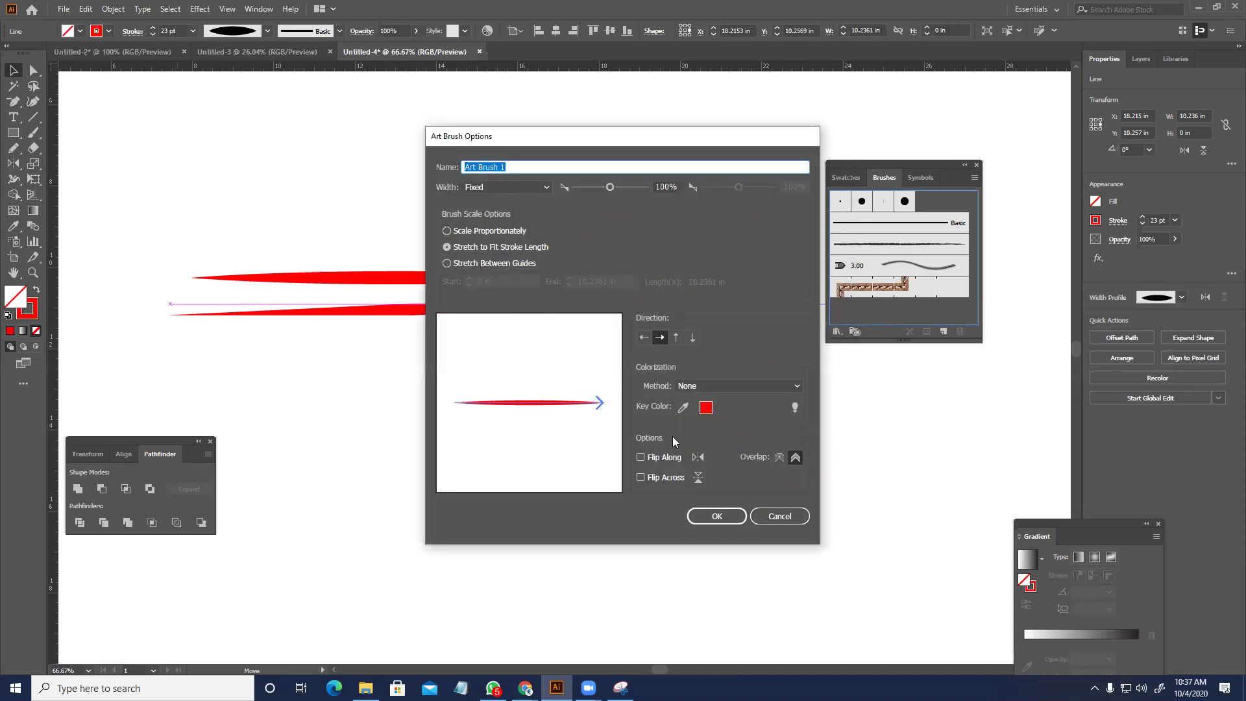
click(717, 516)
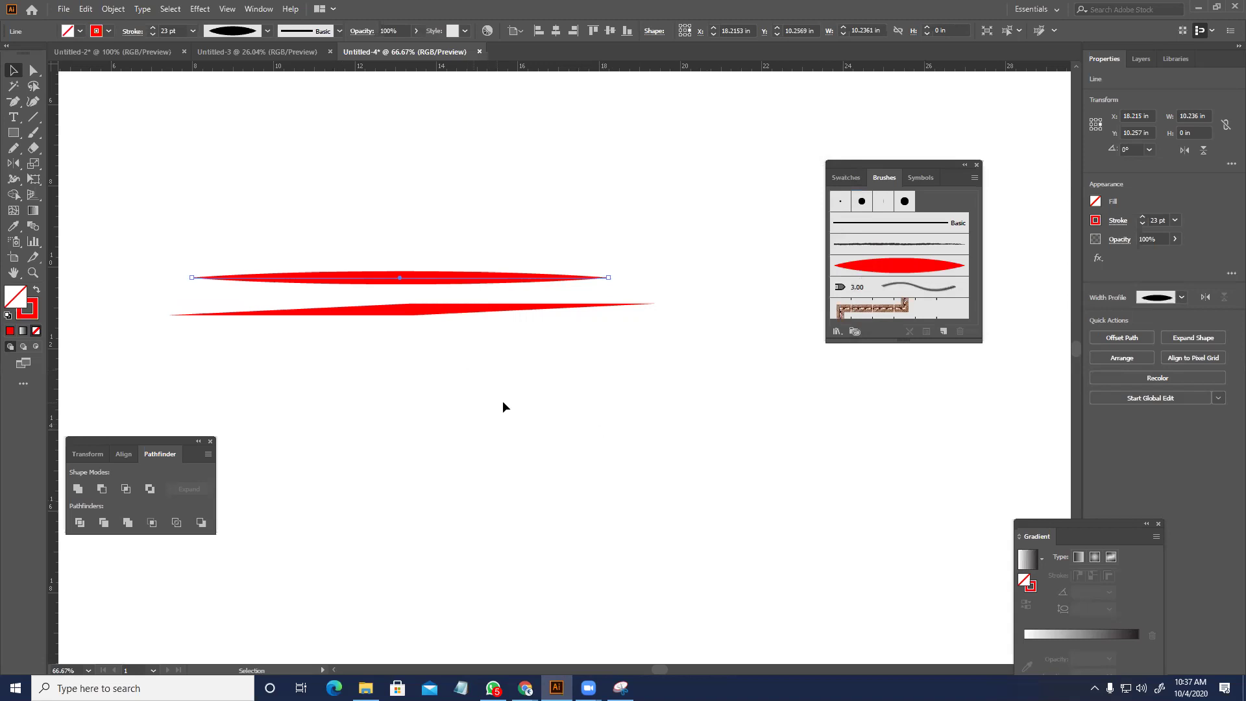
- Switch to Chrome, search Google for "image illustration" in a new tab, and browse the image results
scroll(503, 407, down, 5)
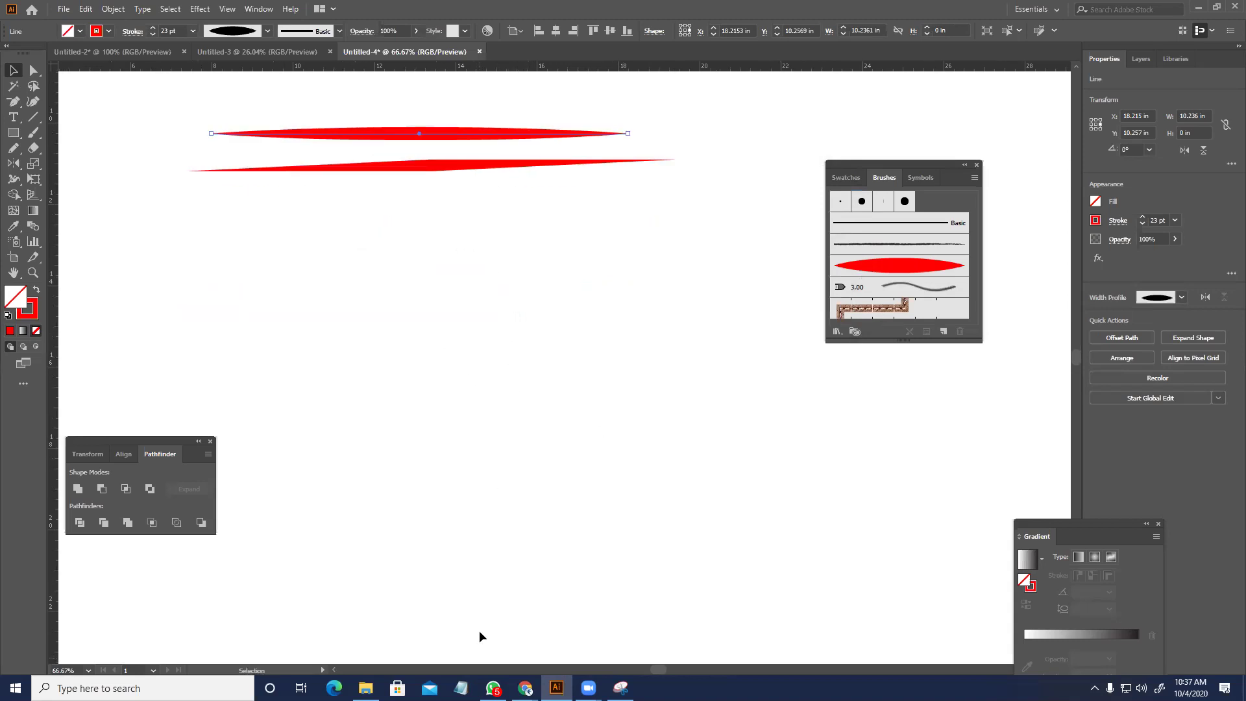
mouse_move(524, 688)
click(595, 633)
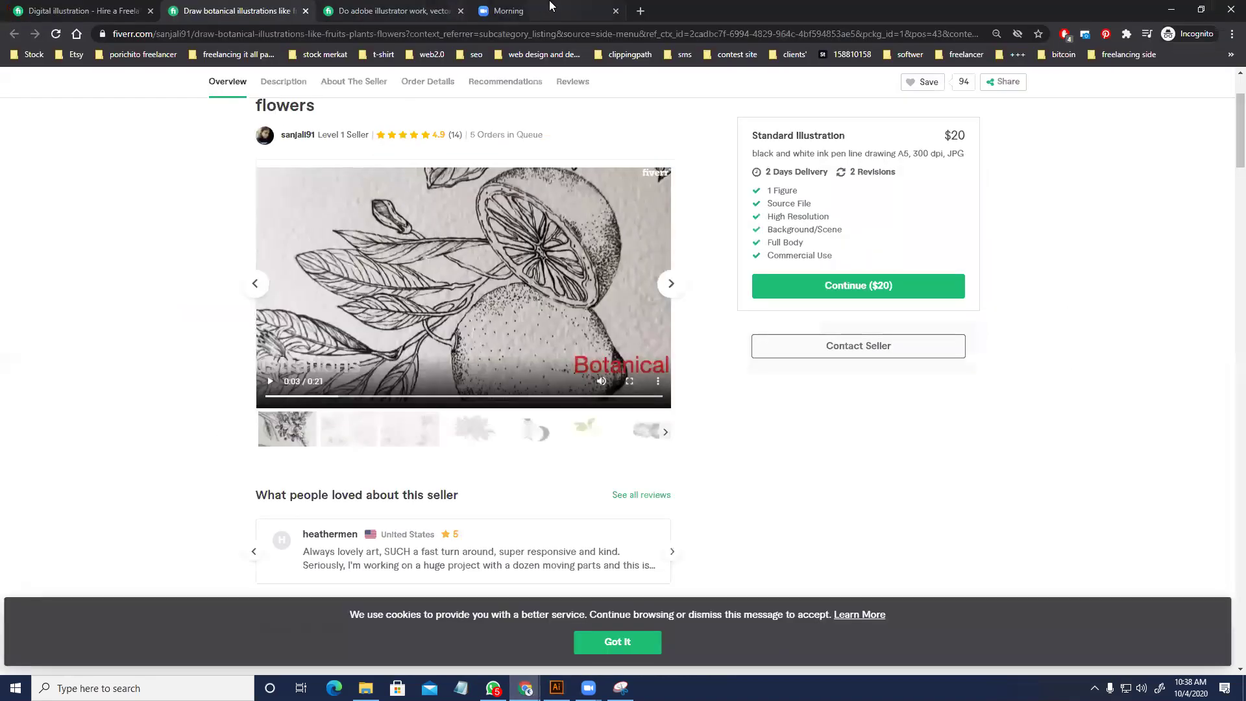
key(ctrl+t)
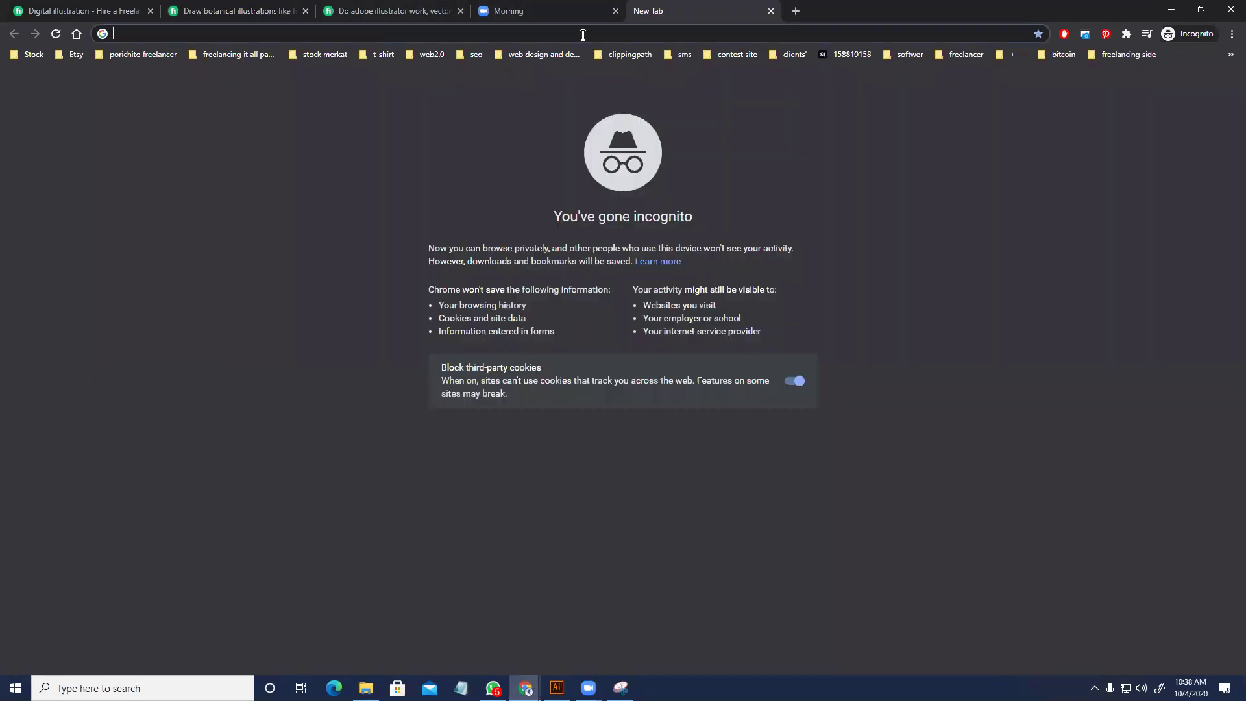
text(image)
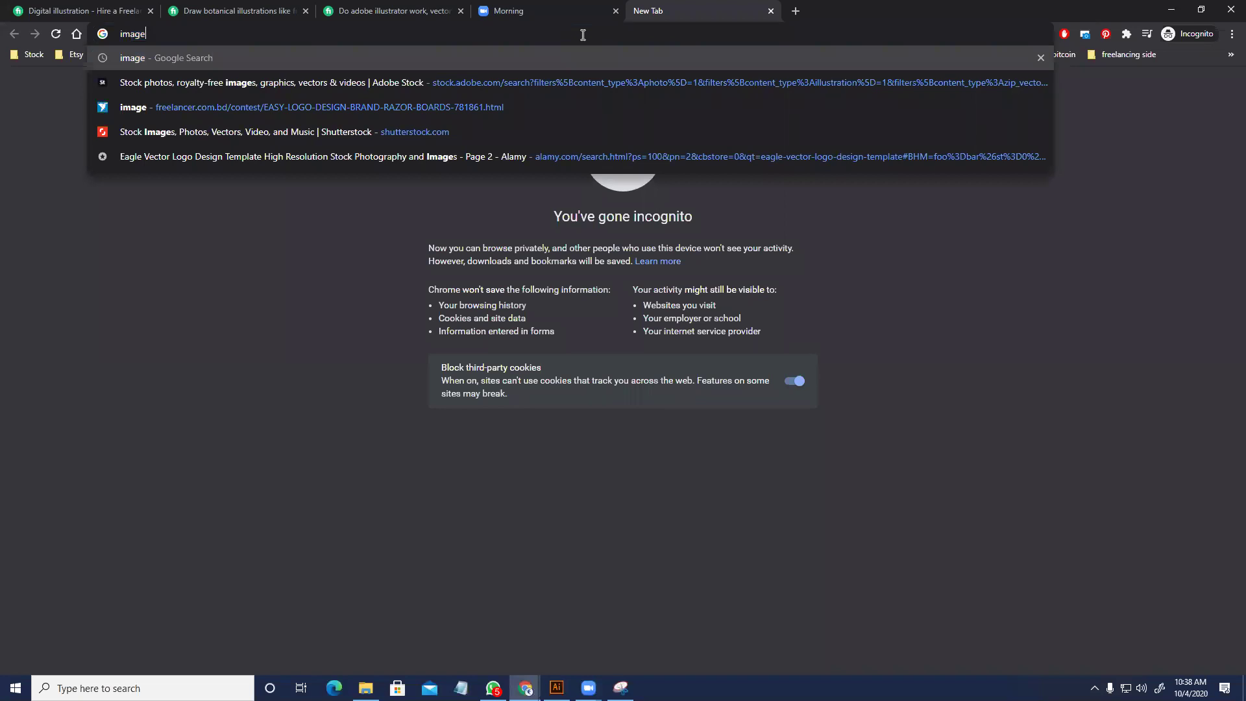
text( ill)
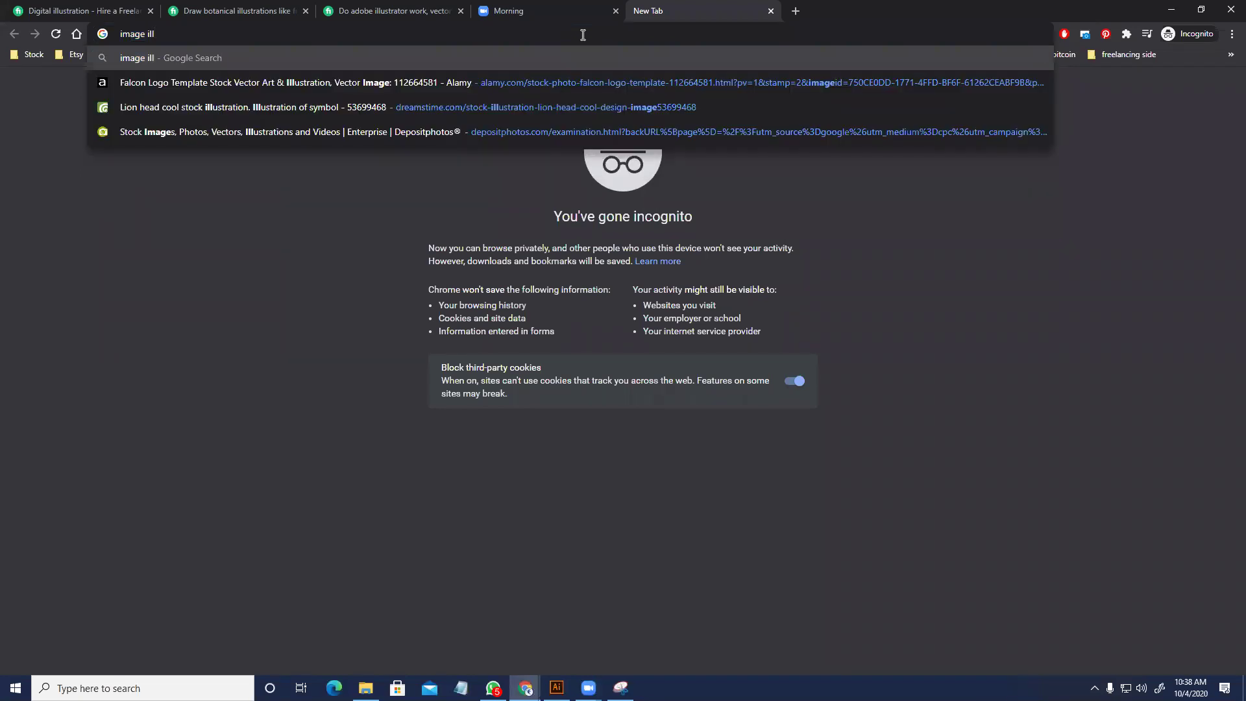
text(ust)
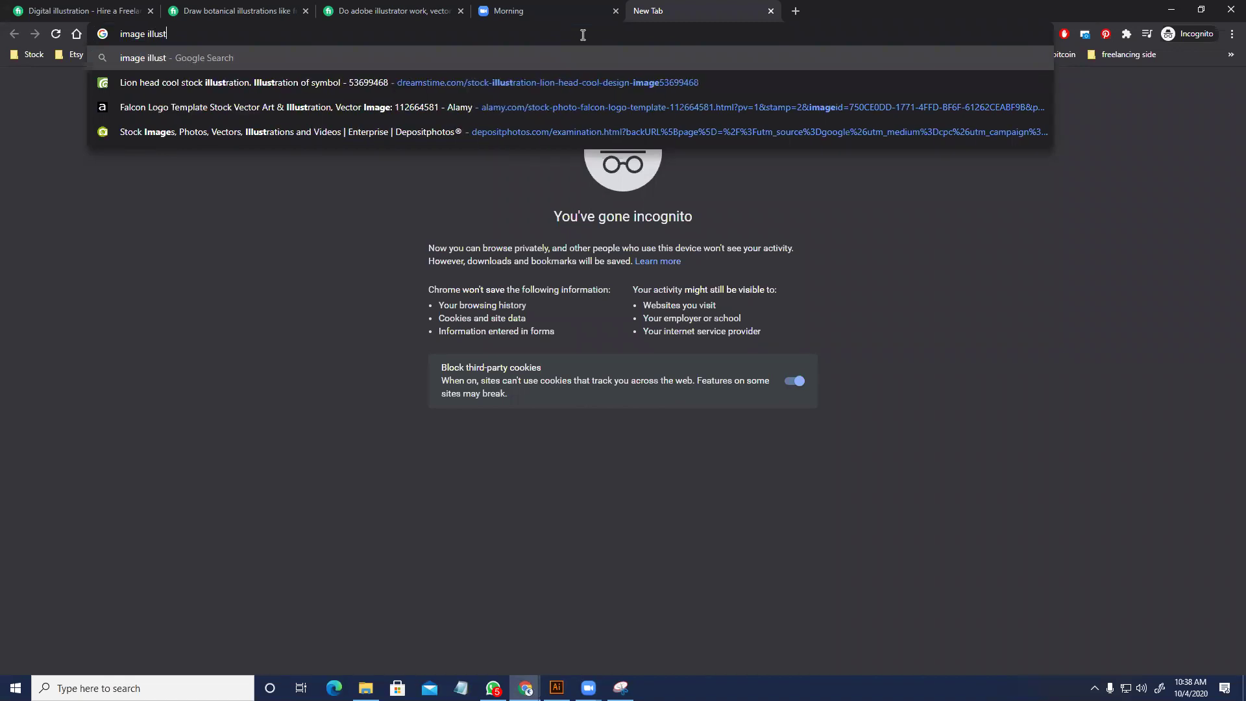
text(ration)
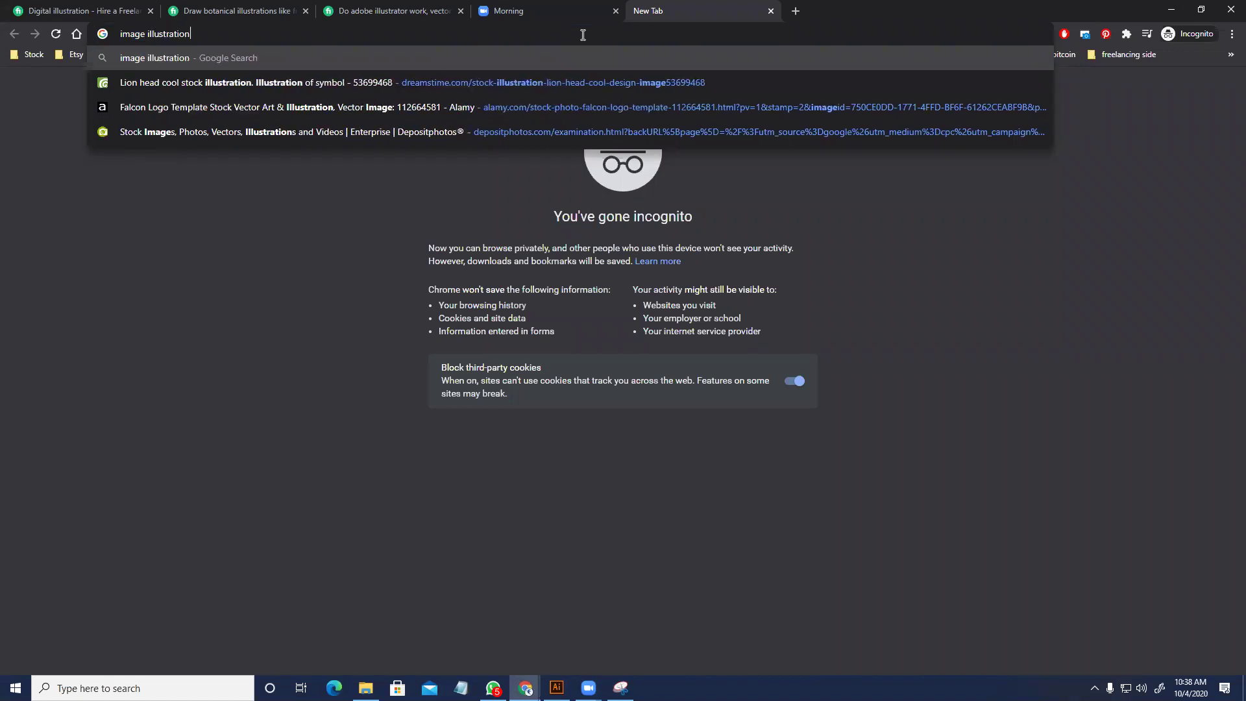
key(Return)
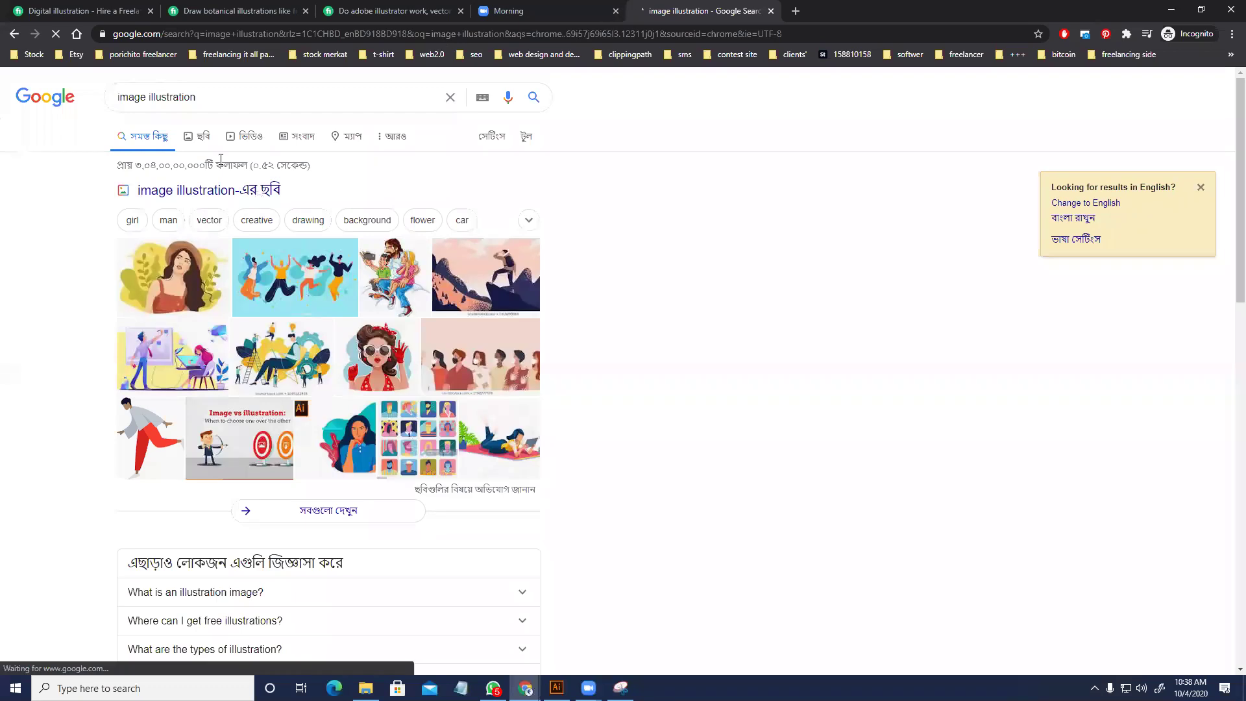
click(190, 135)
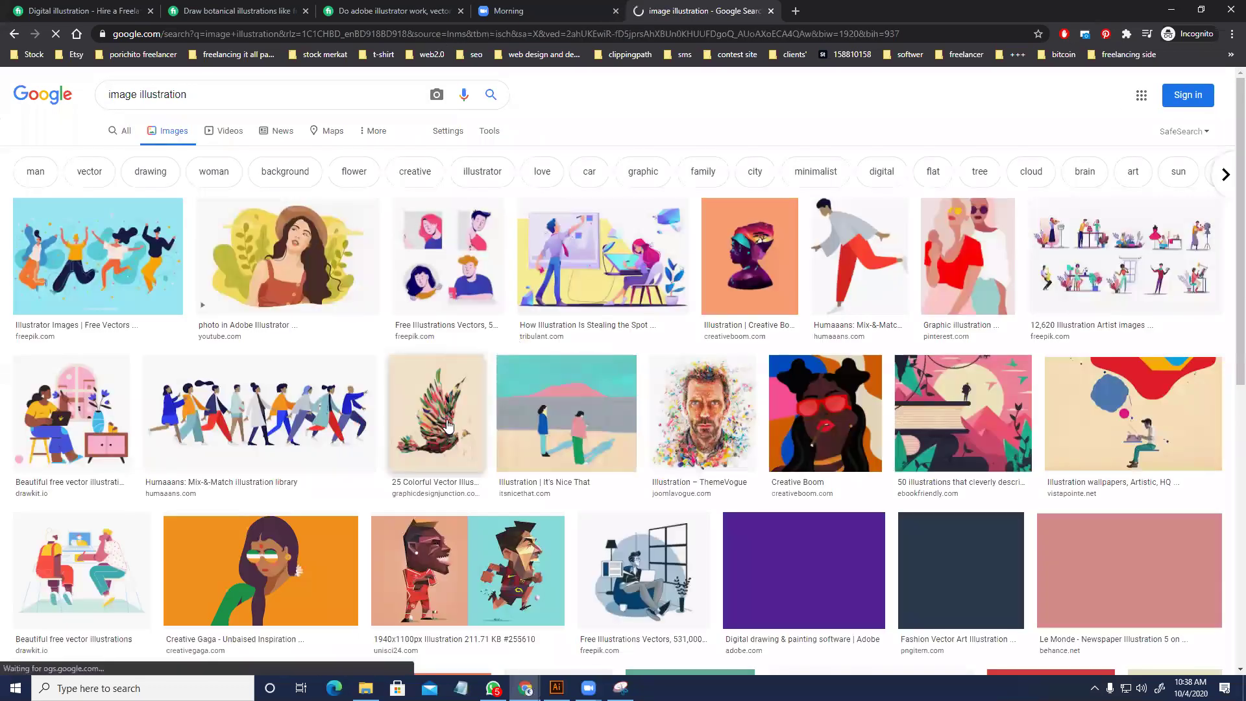
scroll(423, 473, down, 2)
scroll(422, 474, up, 3)
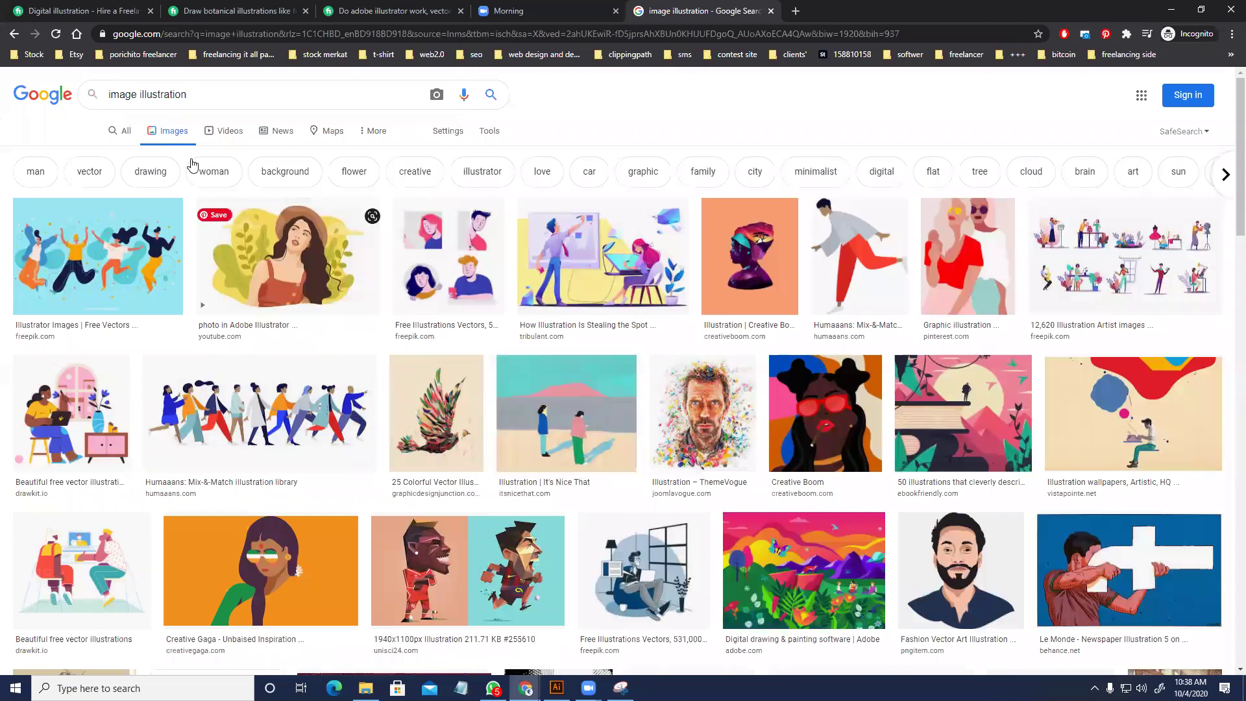
- Change the Google image search query to "image de" and run it
drag(187, 96, 141, 101)
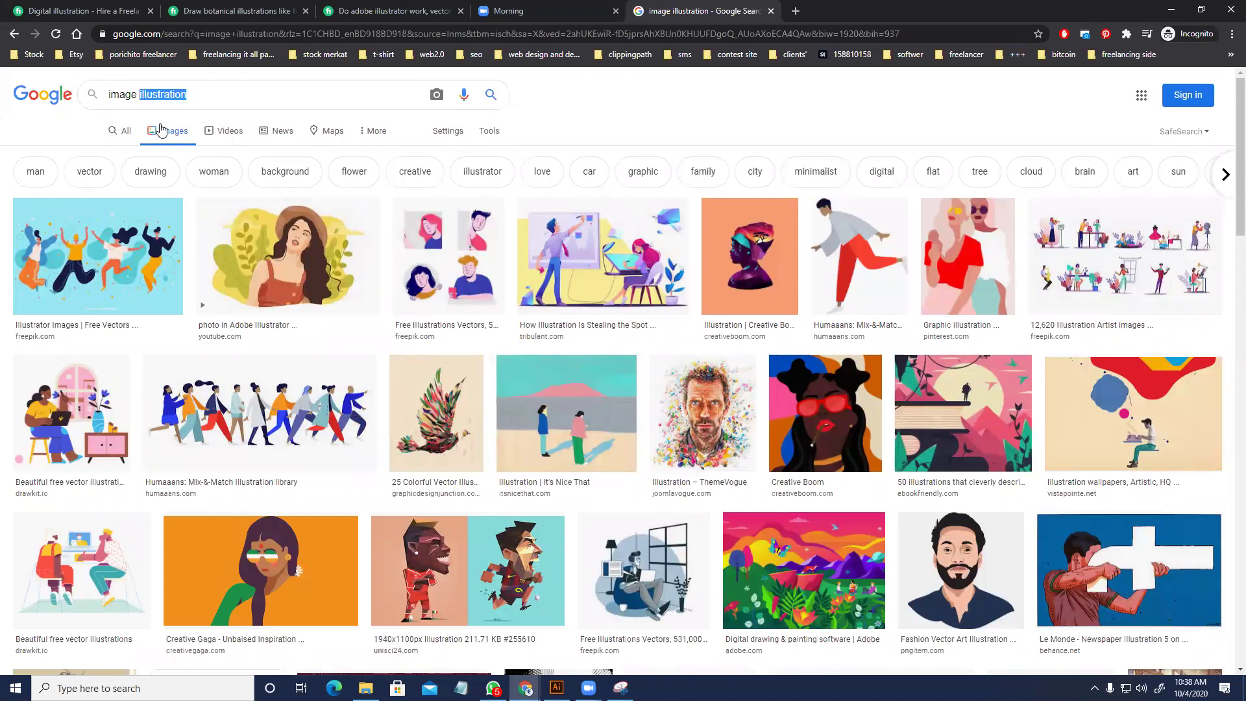
key(BackSpace)
key(BackSpace)
key(BackSpace)
text(de)
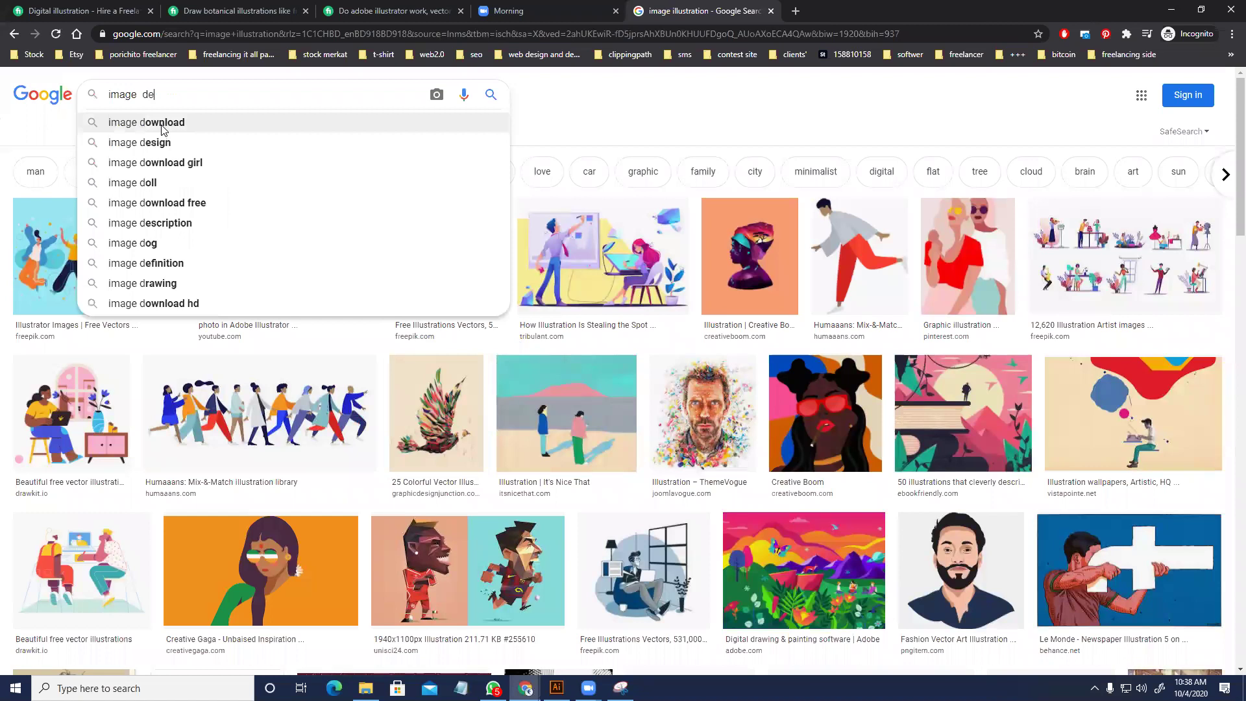
key(Return)
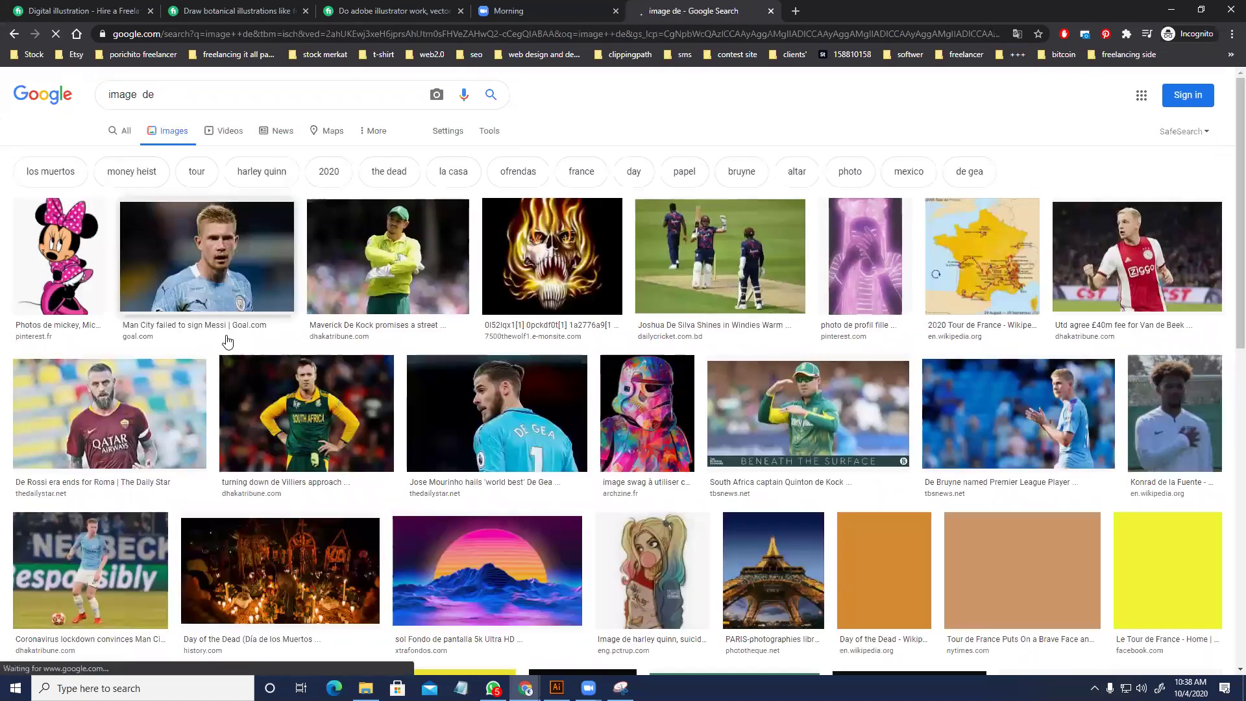
- Open the photo of the cricketer in the South Africa jersey and save it as a JPEG to the Desktop
click(367, 383)
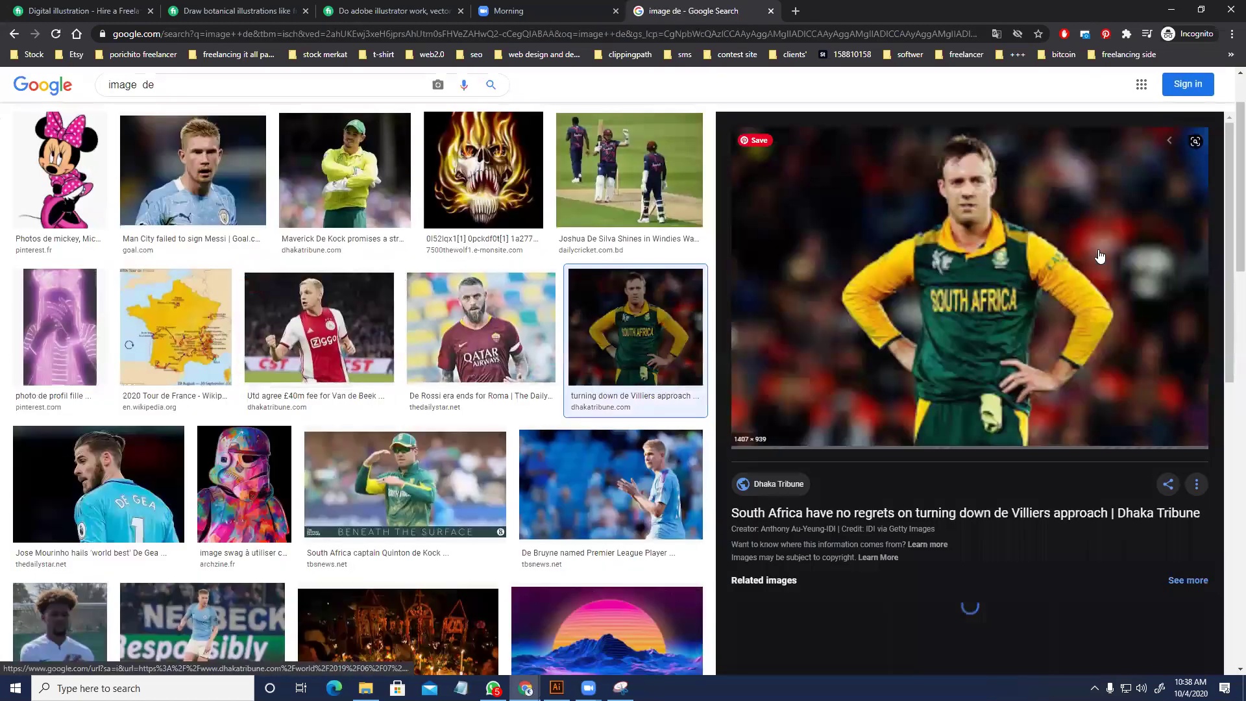
right_click(1031, 192)
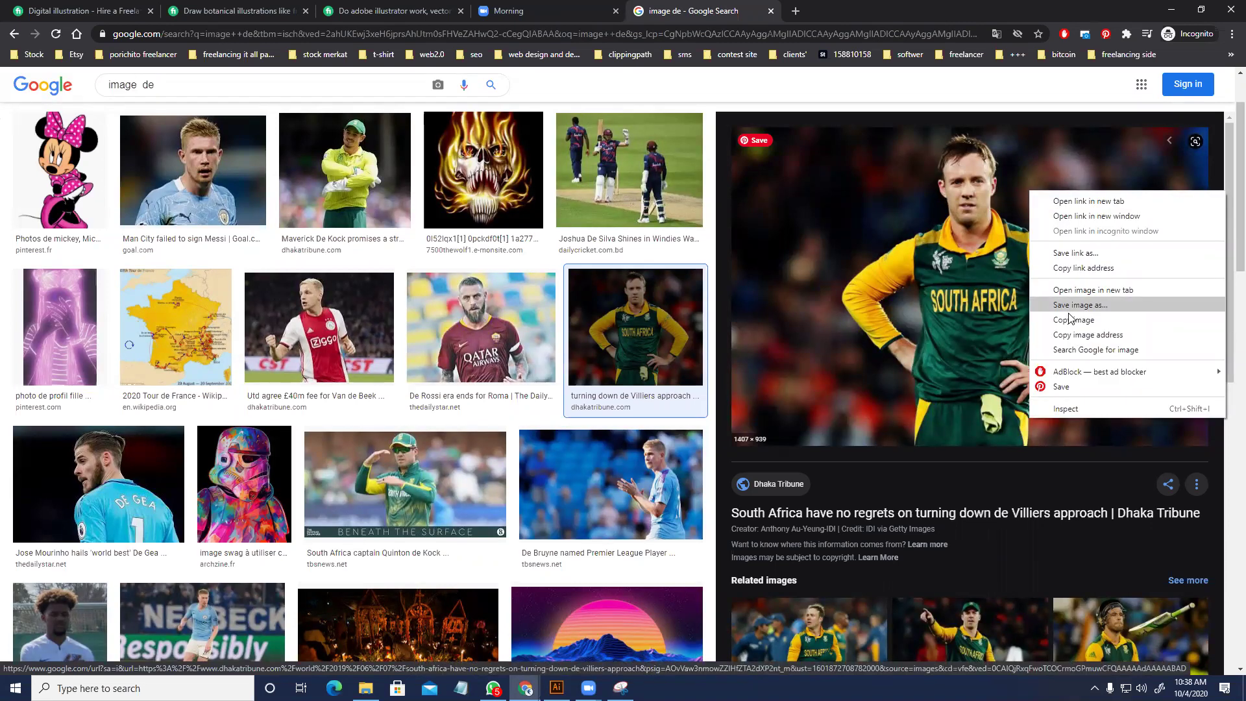
click(1065, 304)
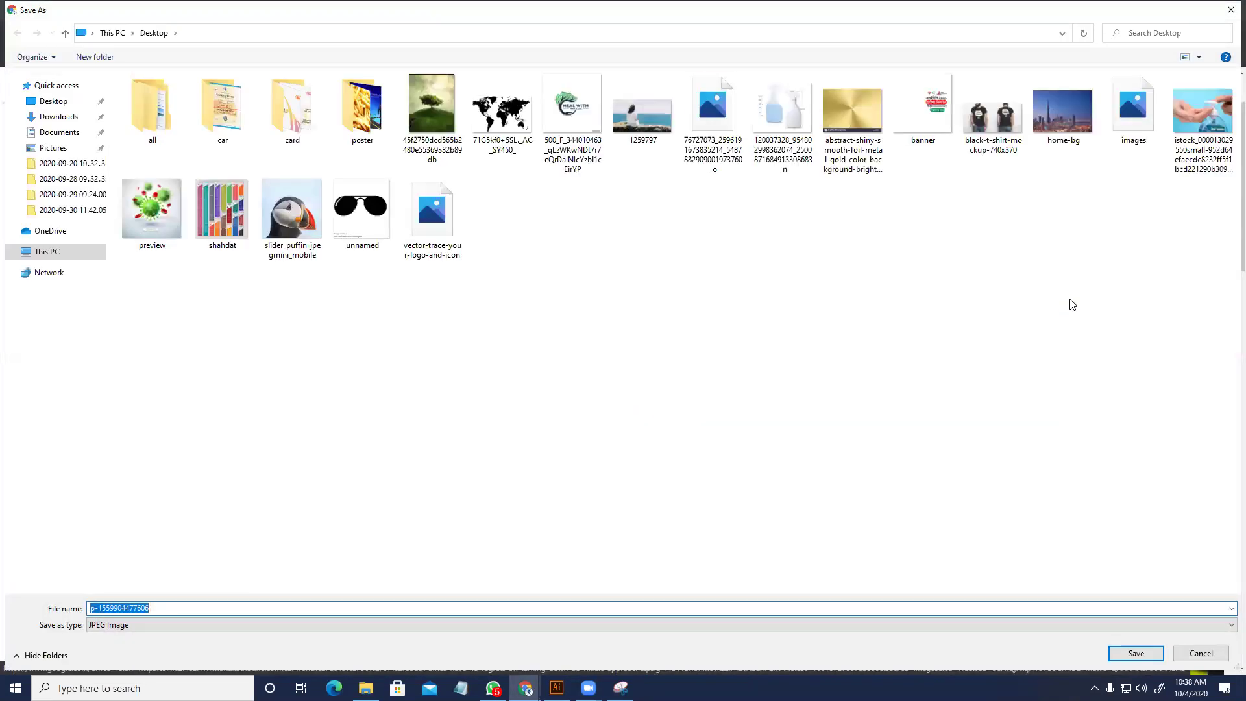
key(Return)
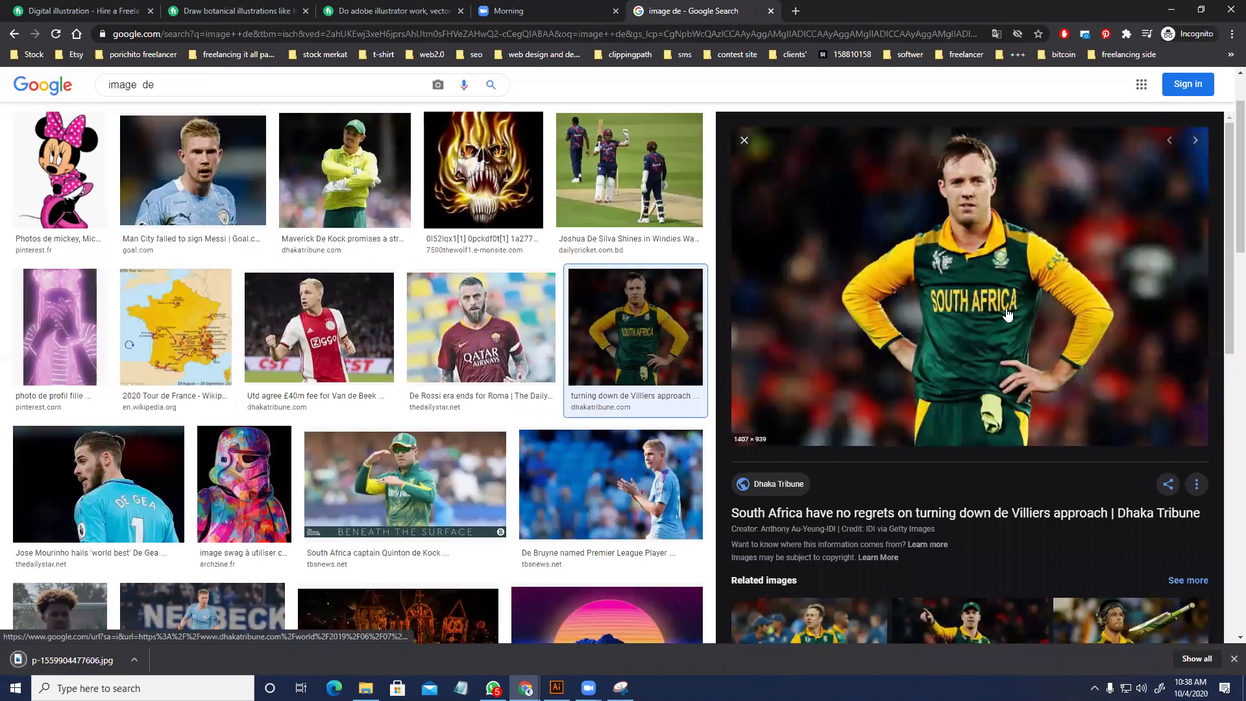
- Place the downloaded p-1559904477606.jpg below the red shapes in the Illustrator document and embed it
drag(65, 659, 506, 447)
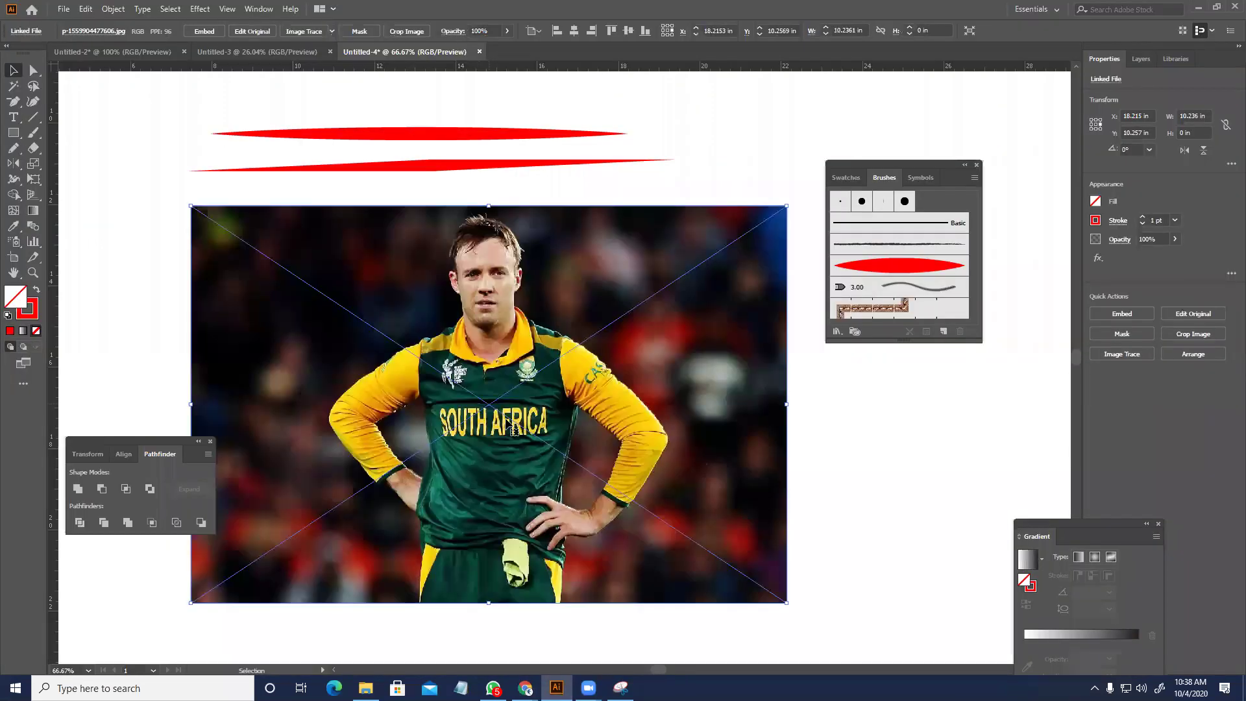
click(206, 31)
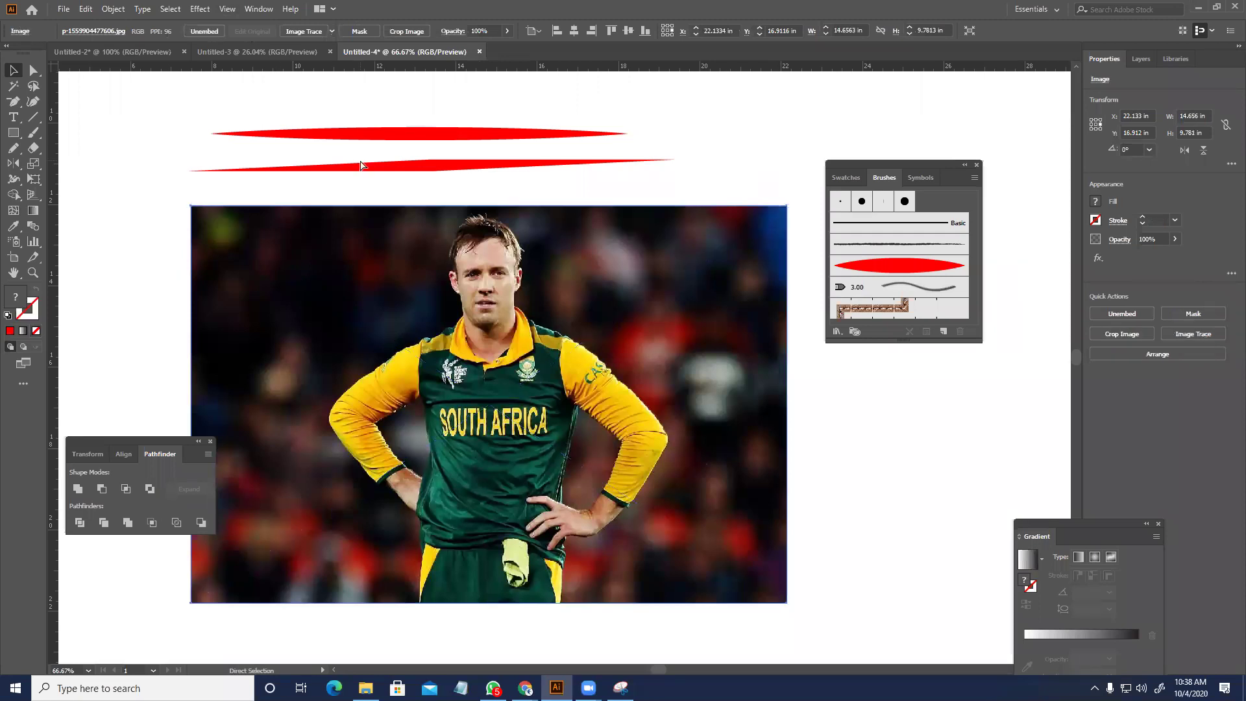
- Try a Paintbrush stroke beside the cricketer with the red tapered art brush over the locked photo, and undo it
key(ctrl+2)
scroll(584, 321, up, 2)
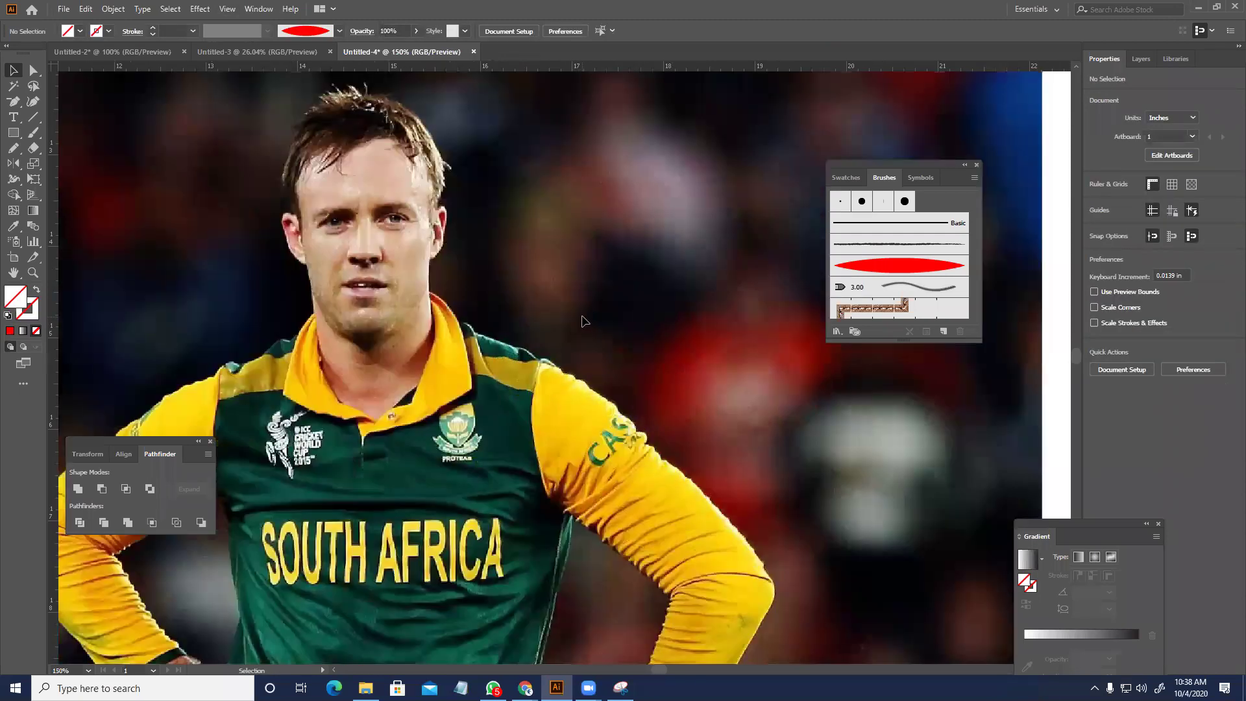
drag(33, 133, 109, 134)
double_click(861, 15)
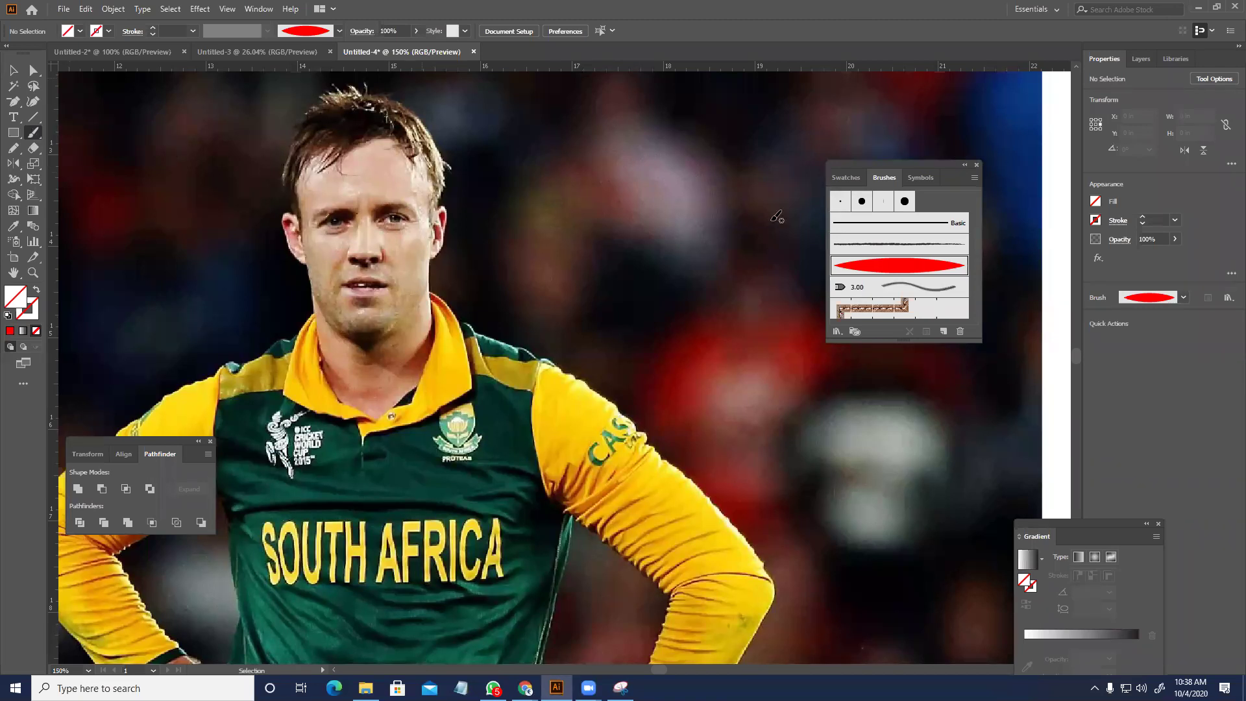
click(901, 273)
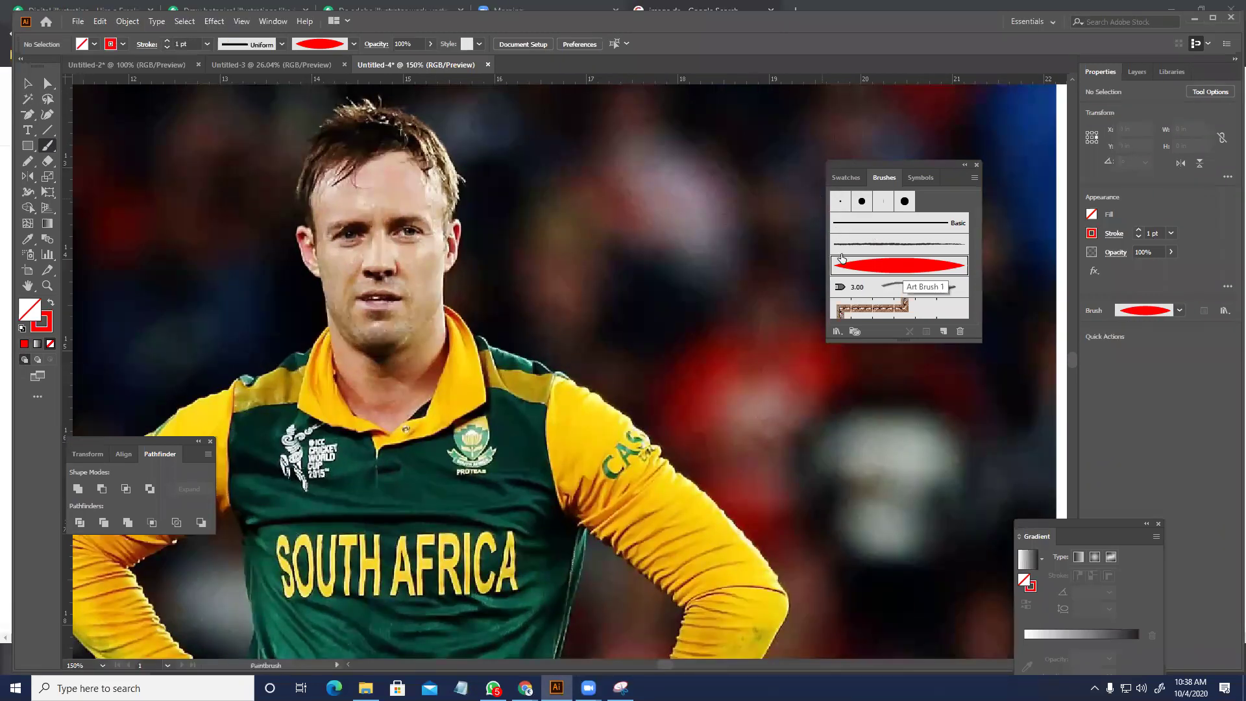
mouse_move(566, 225)
mouse_down()
mouse_move(606, 283)
mouse_move(587, 345)
mouse_up()
key(ctrl+z)
key(ctrl+minus)
key(ctrl+minus)
key(ctrl+minus)
key(ctrl+minus)
key(ctrl+minus)
key(v)
drag(408, 226, 417, 250)
key(ctrl+n)
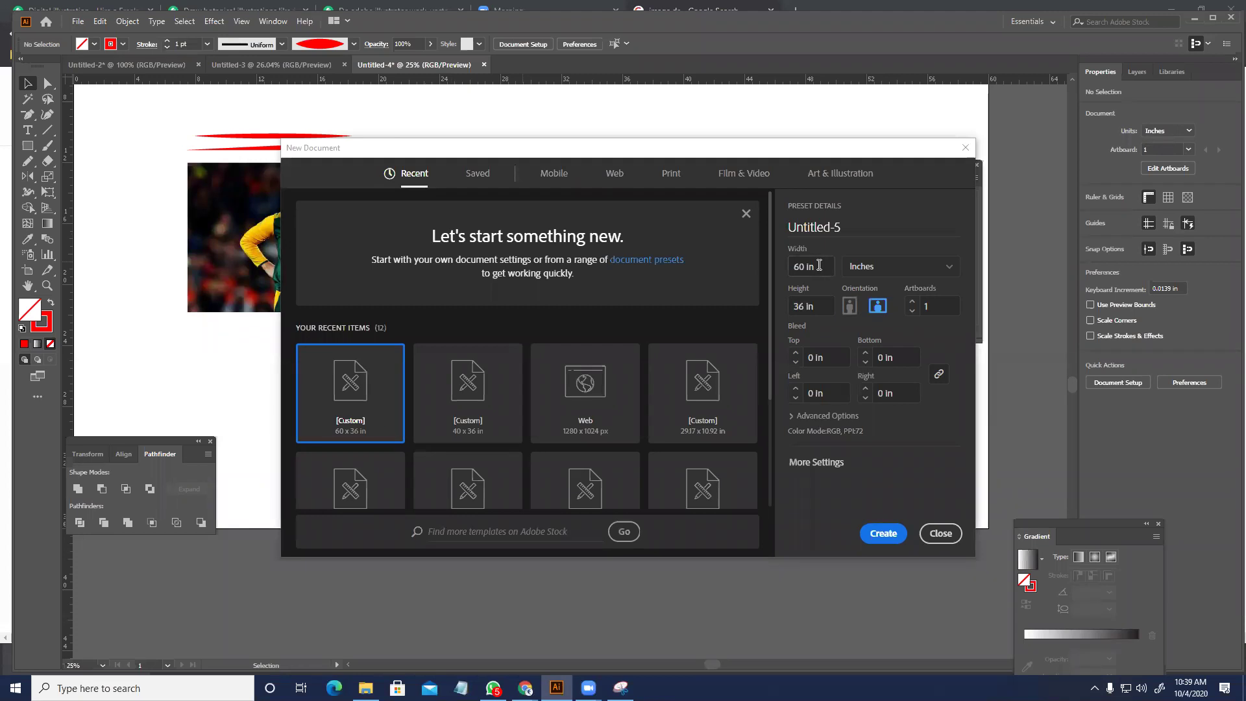
click(940, 533)
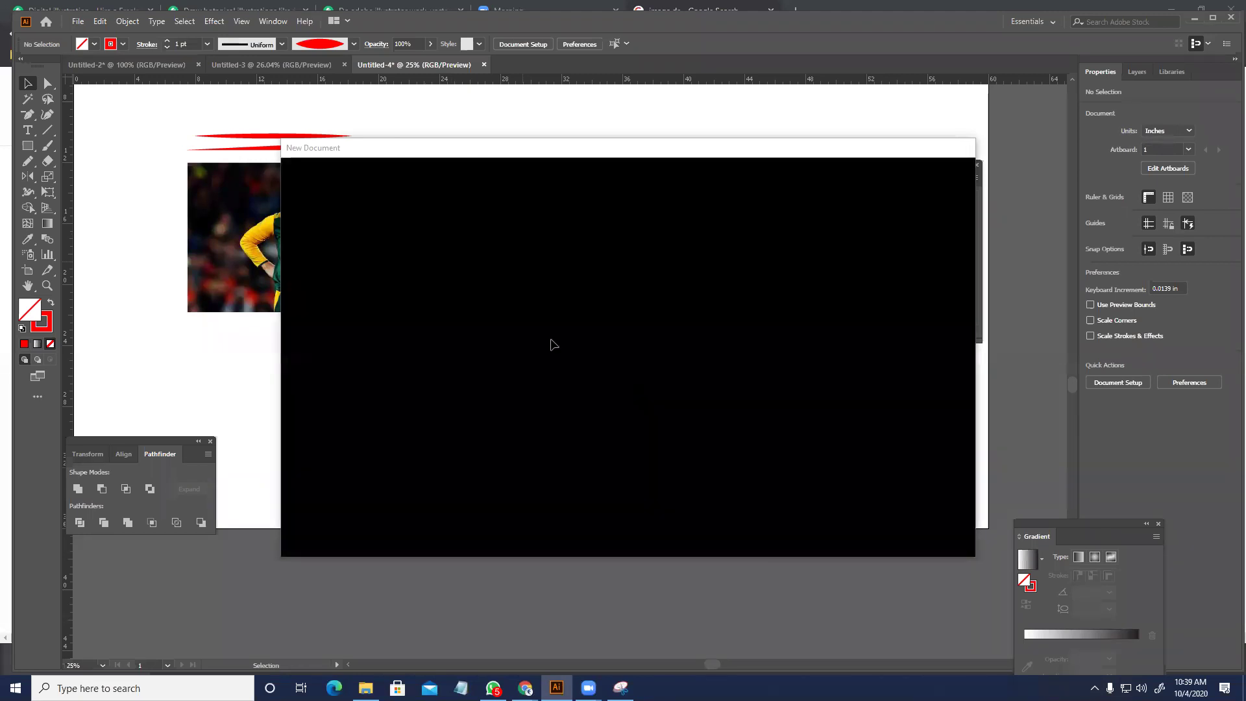
- Enlarge the cricketer photo proportionally to about 37.3 in wide, extending toward the artboard's lower right
scroll(550, 339, down, 5)
scroll(551, 341, up, 5)
drag(547, 481, 547, 309)
scroll(530, 338, up, 1)
click(531, 340)
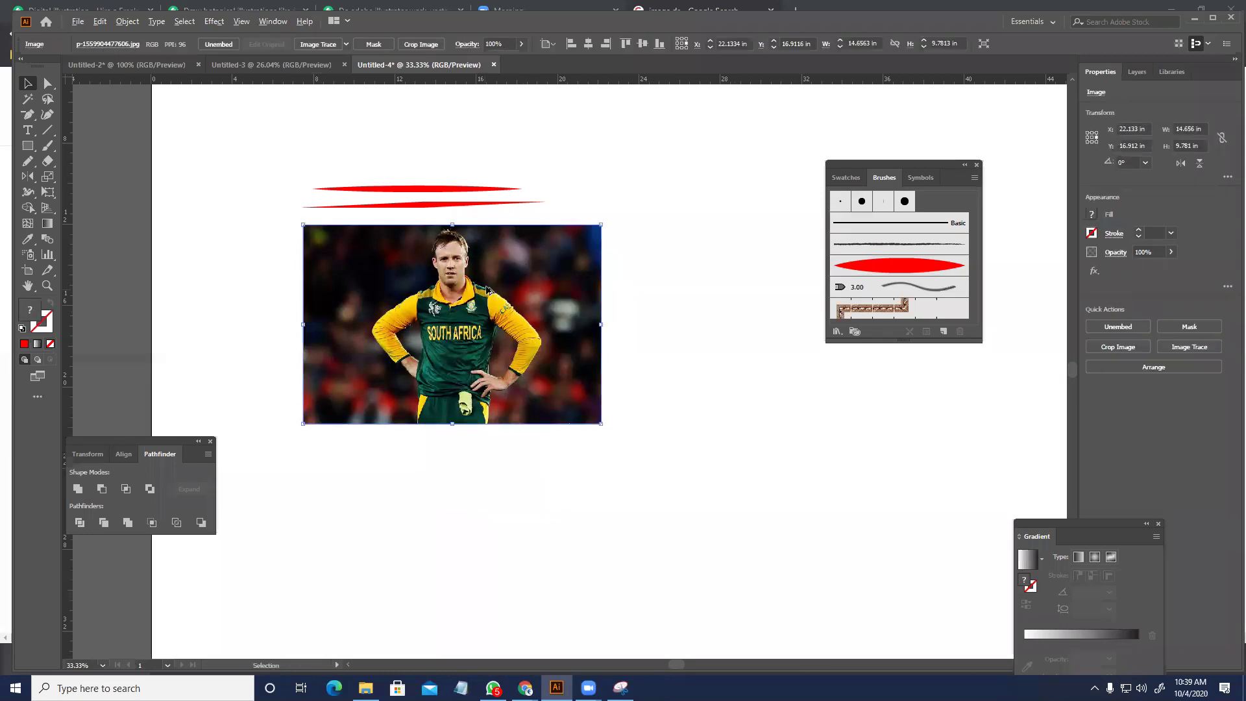
scroll(488, 290, down, 1)
mouse_move(588, 398)
mouse_down()
mouse_move(761, 614)
mouse_move(784, 476)
mouse_up()
scroll(585, 416, down, 2)
- Make a second Art Brush from the lower, slanted tapered red shape, keeping the default brush options
drag(484, 295, 517, 375)
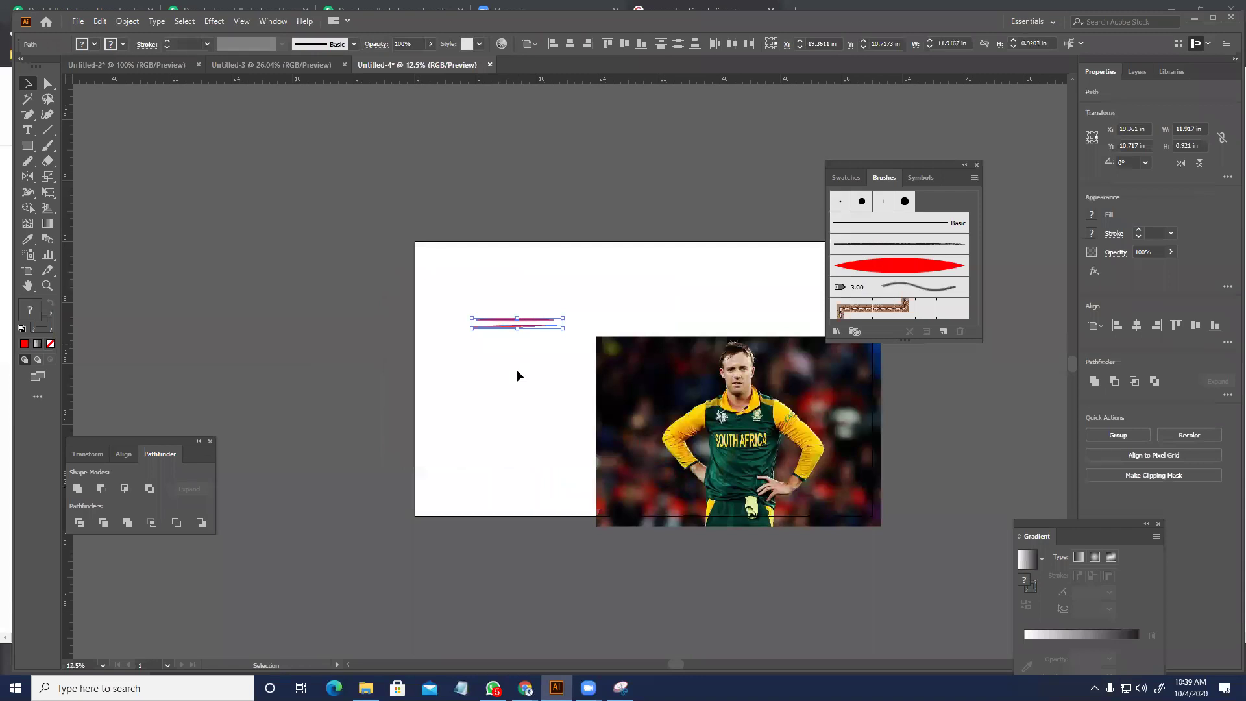
click(517, 376)
mouse_move(513, 324)
mouse_down()
mouse_move(546, 334)
mouse_move(940, 327)
mouse_move(931, 309)
mouse_up()
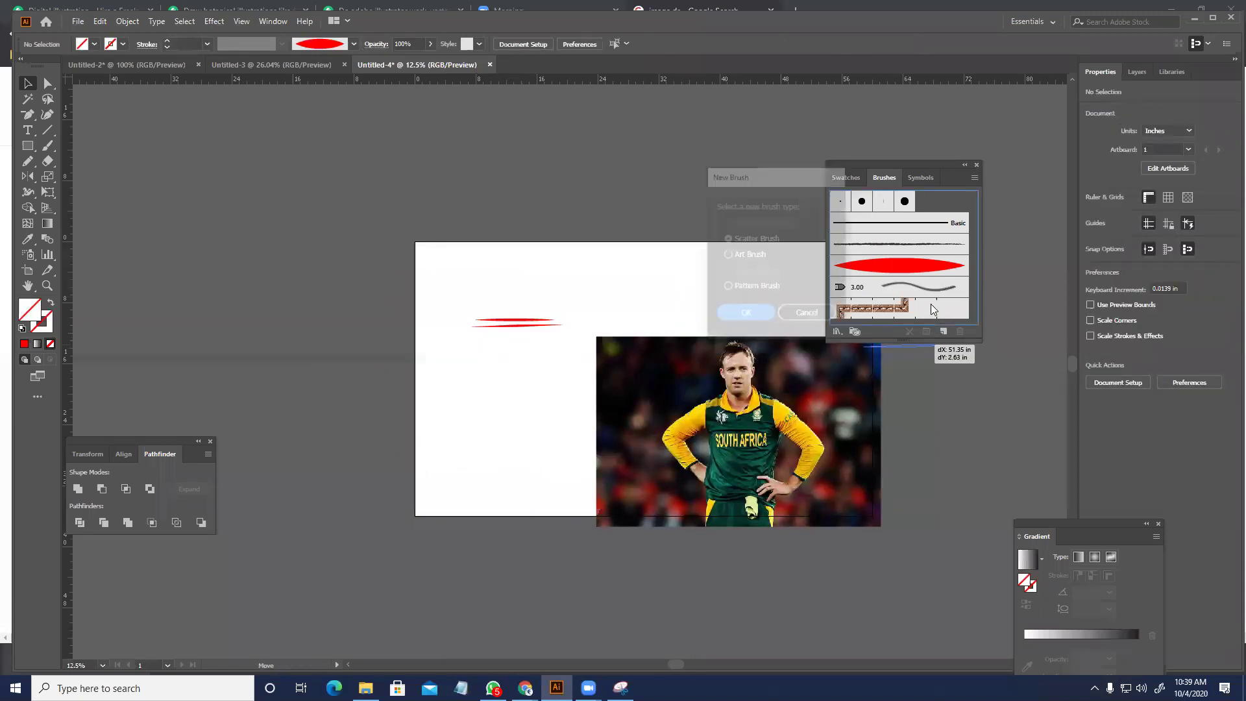
click(746, 254)
click(746, 312)
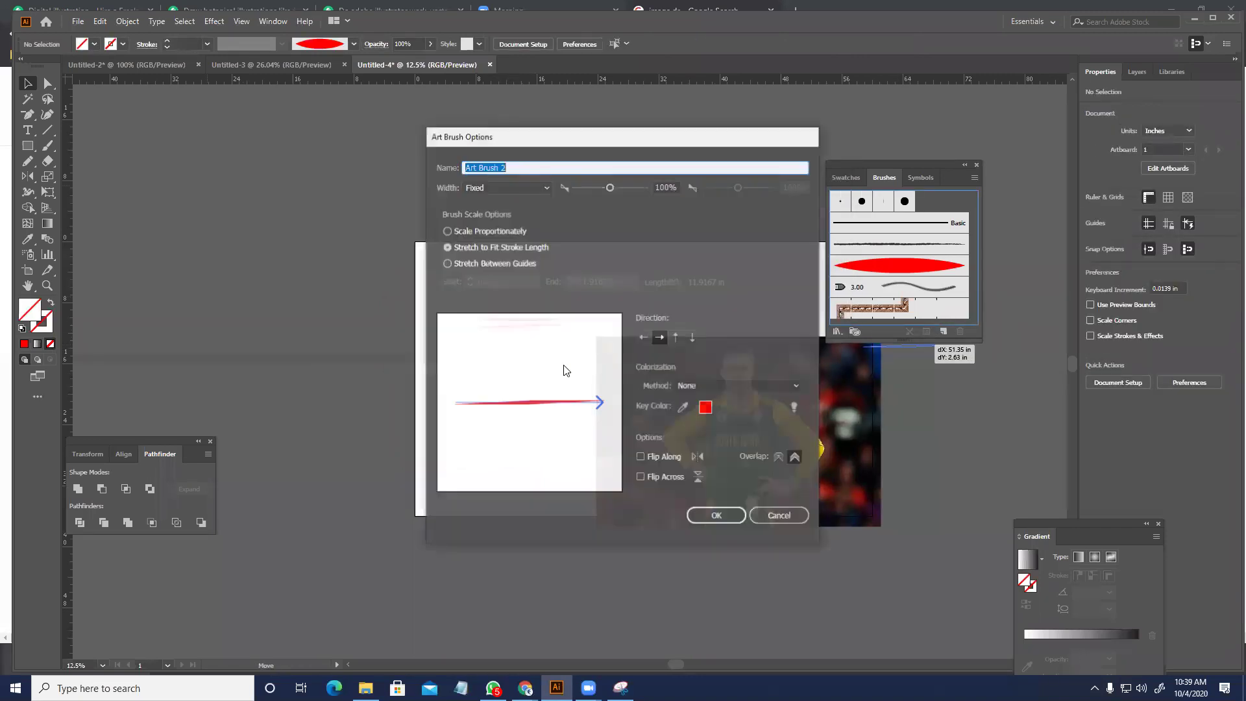
click(716, 515)
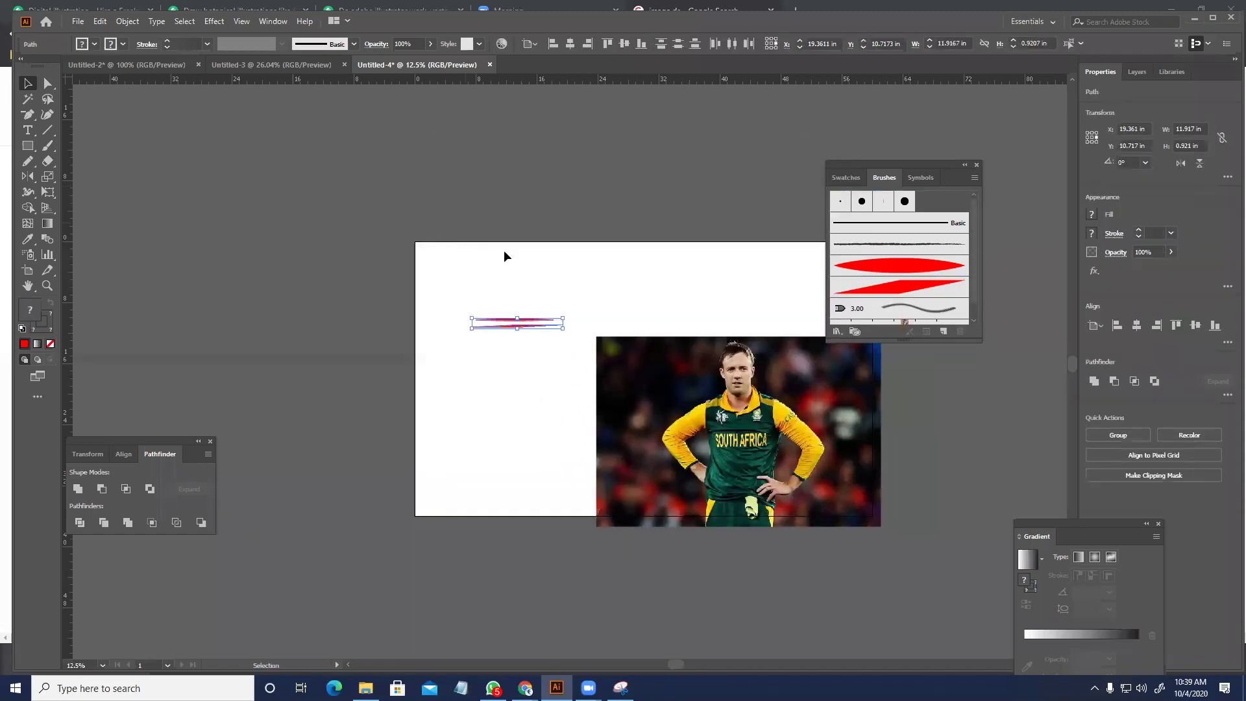
- Align the photo with the artboard's upper-left corner and scale it proportionally to the full 36 in artboard height
drag(749, 422, 568, 331)
drag(700, 431, 826, 514)
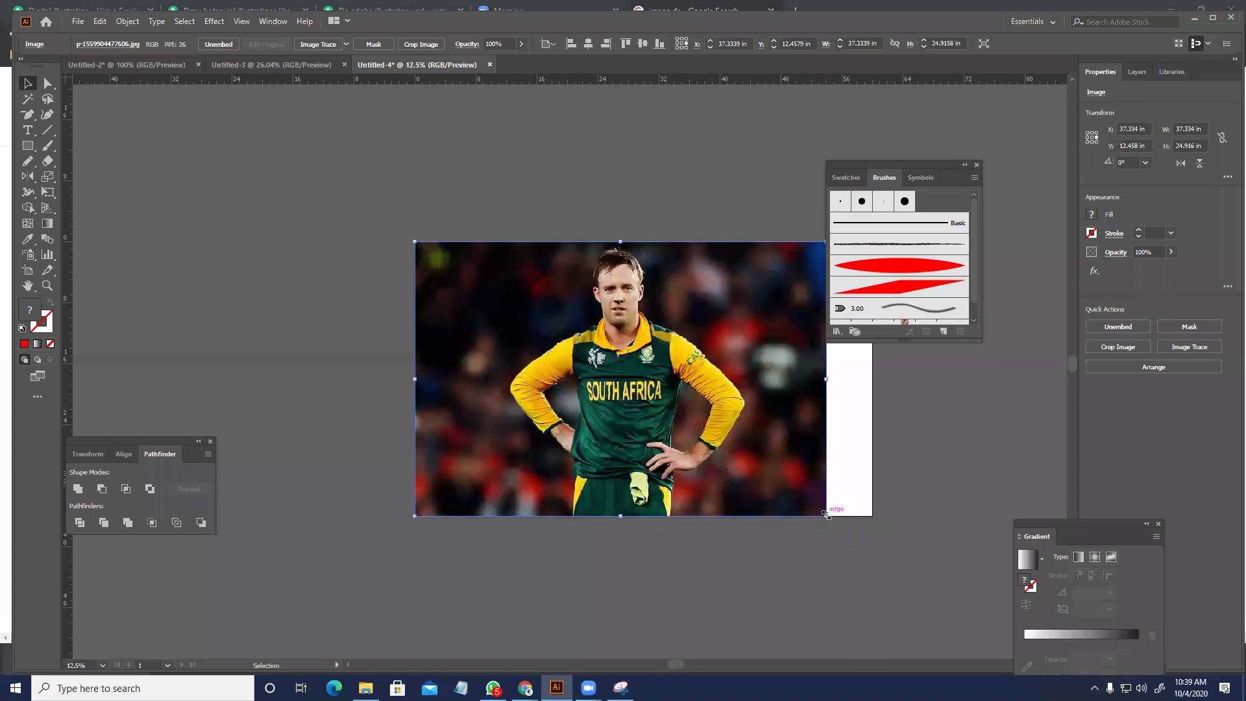
scroll(707, 435, up, 2)
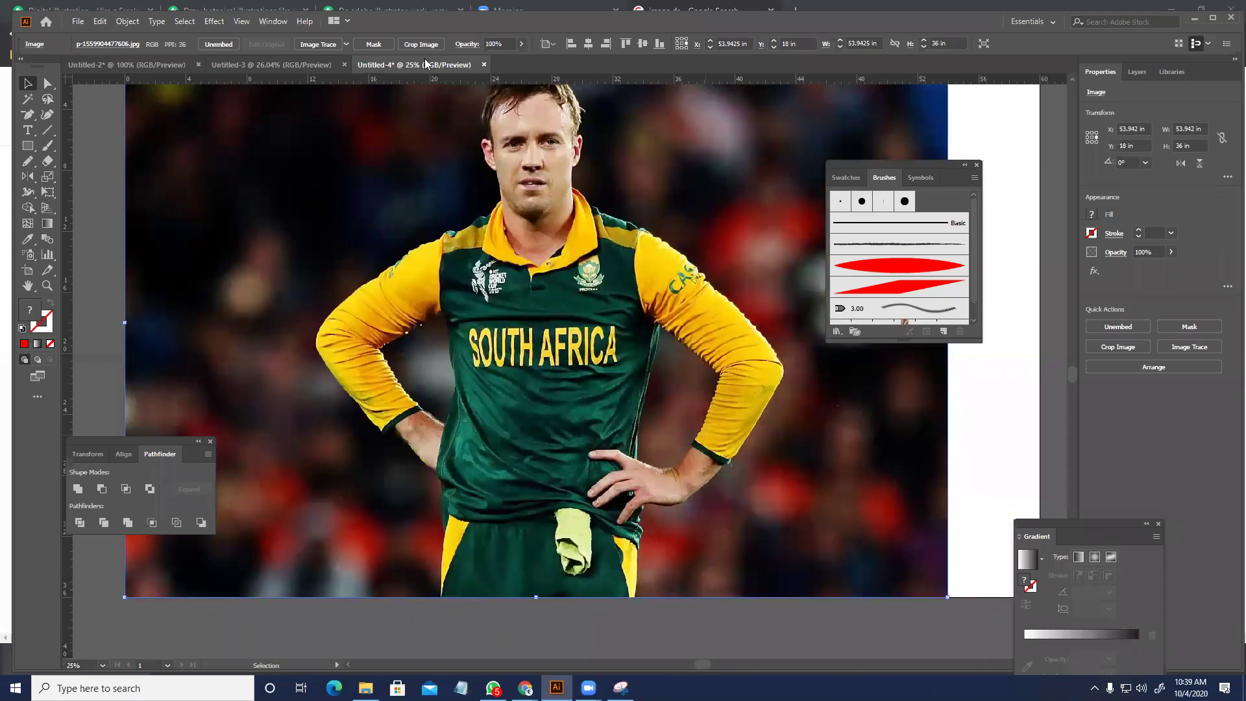
- Fade the photo to 53% opacity and lock it in place
click(522, 44)
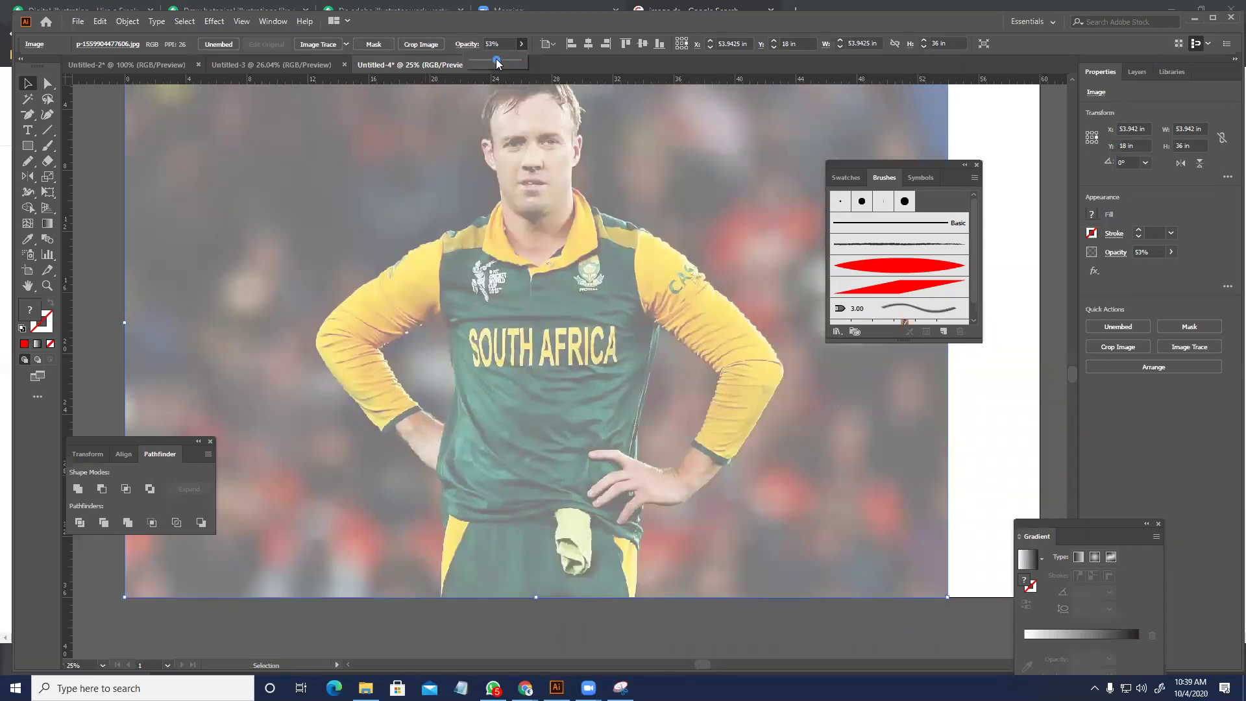
click(489, 244)
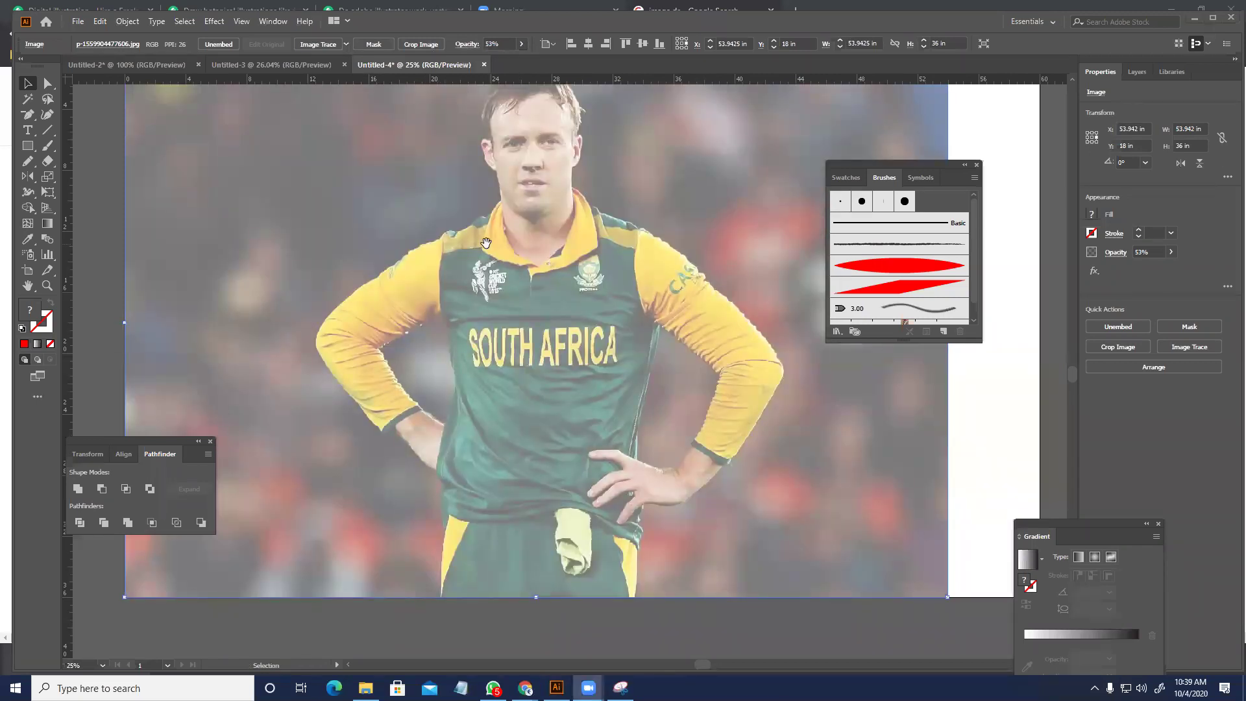
key(a)
key(ctrl+2)
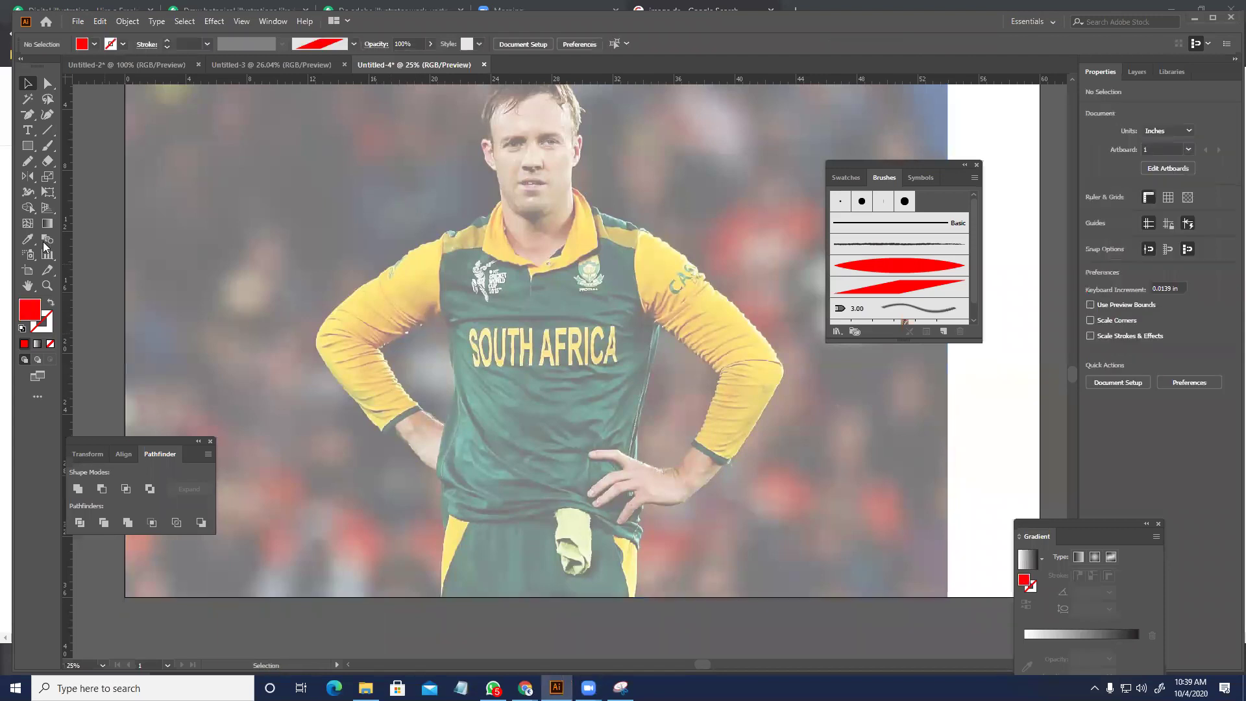
- Try a Paintbrush stroke along the cricketer's hairline above the ear with the red tapered art brush, and undo it
drag(498, 430, 496, 434)
key(ctrl+equal)
key(ctrl+equal)
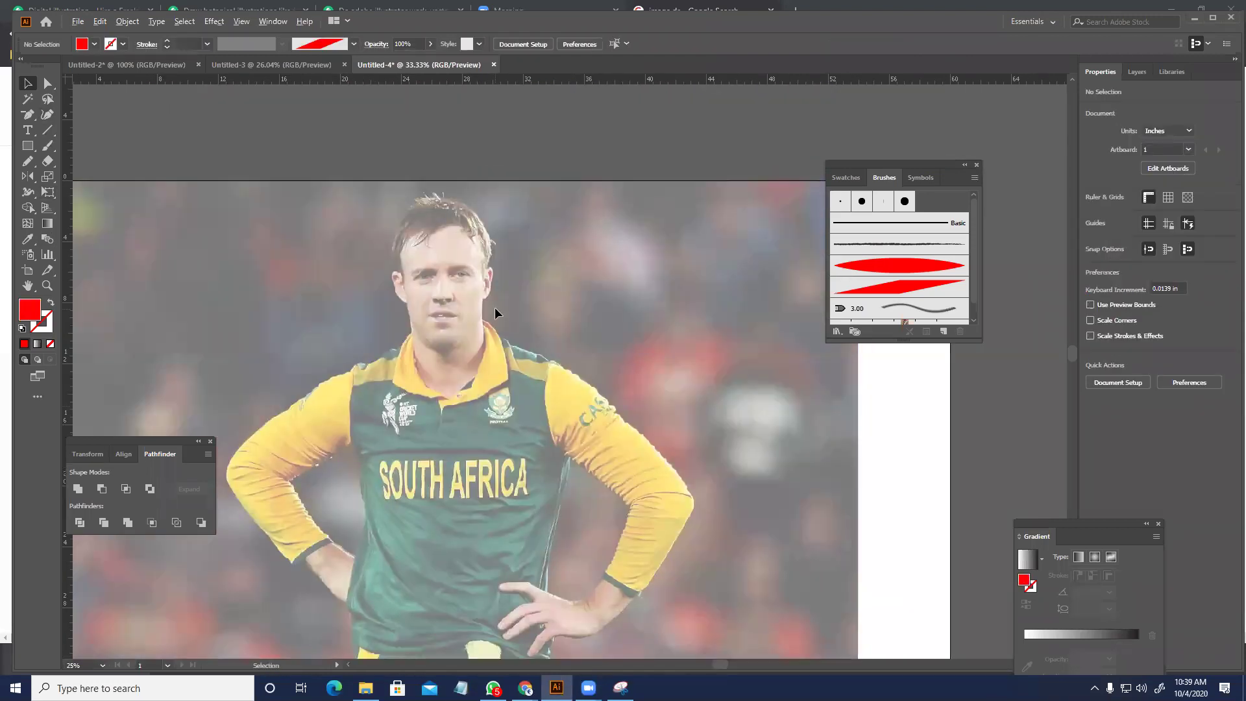
click(908, 265)
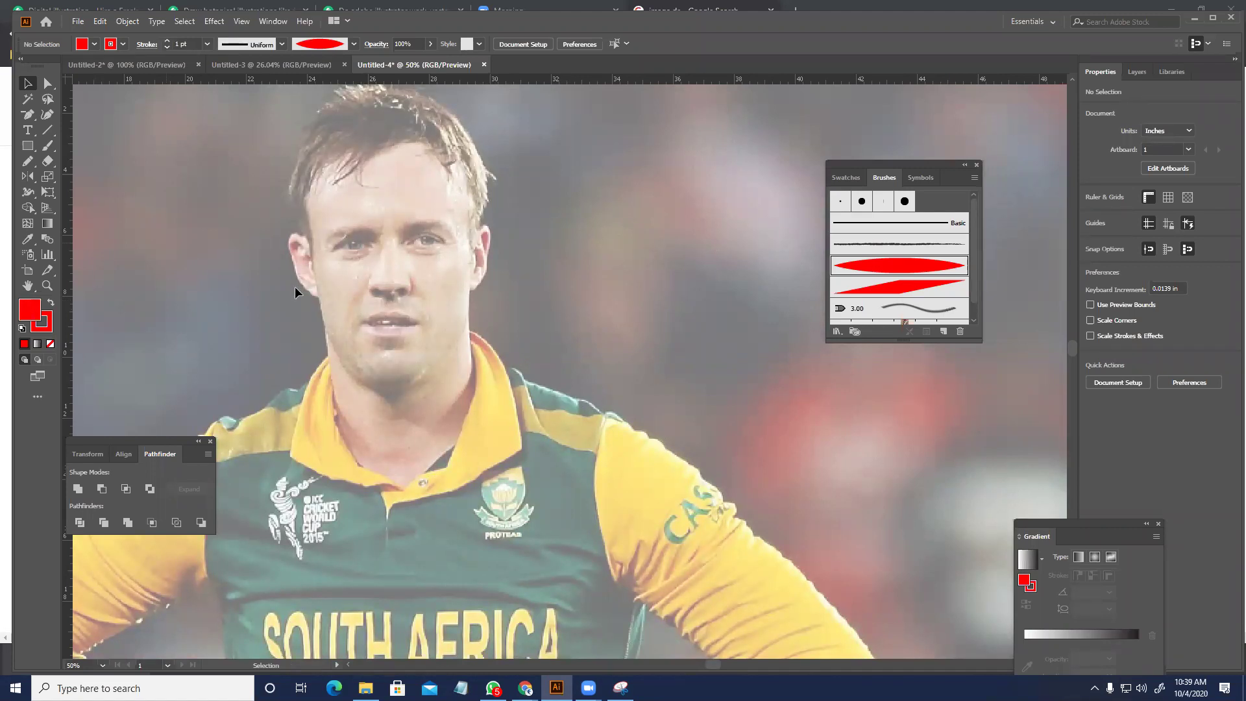
drag(47, 145, 96, 145)
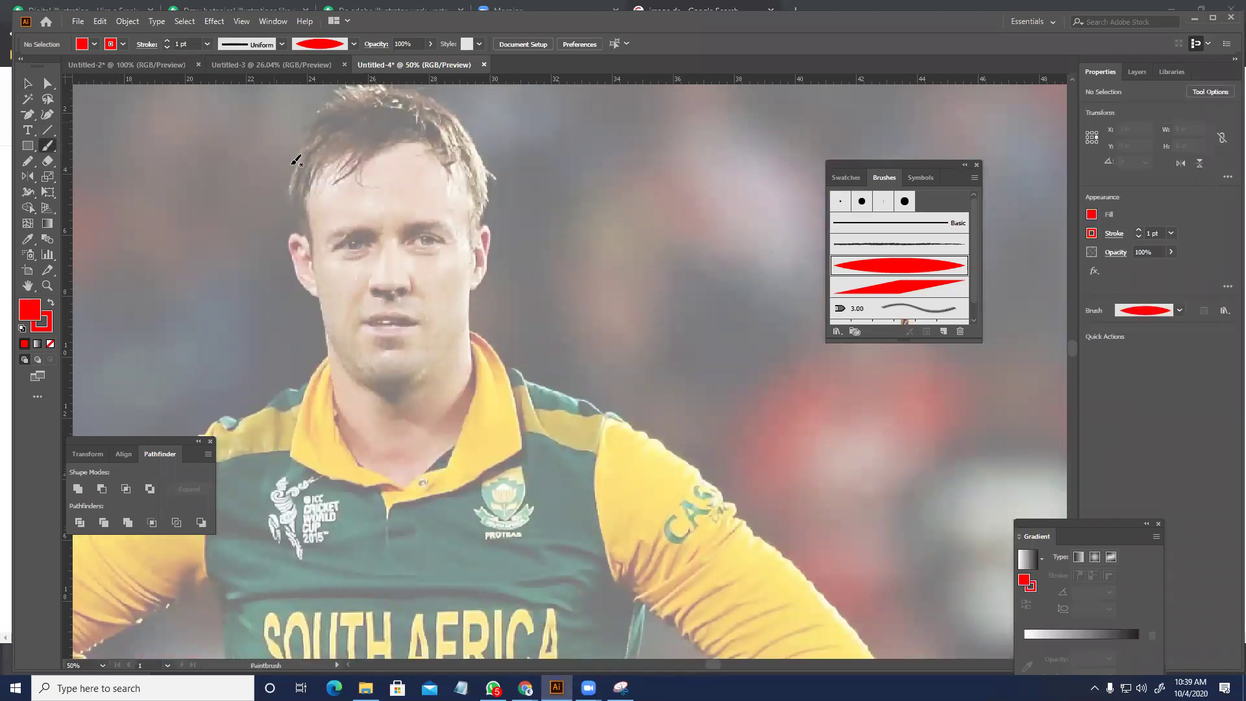
drag(297, 195, 303, 246)
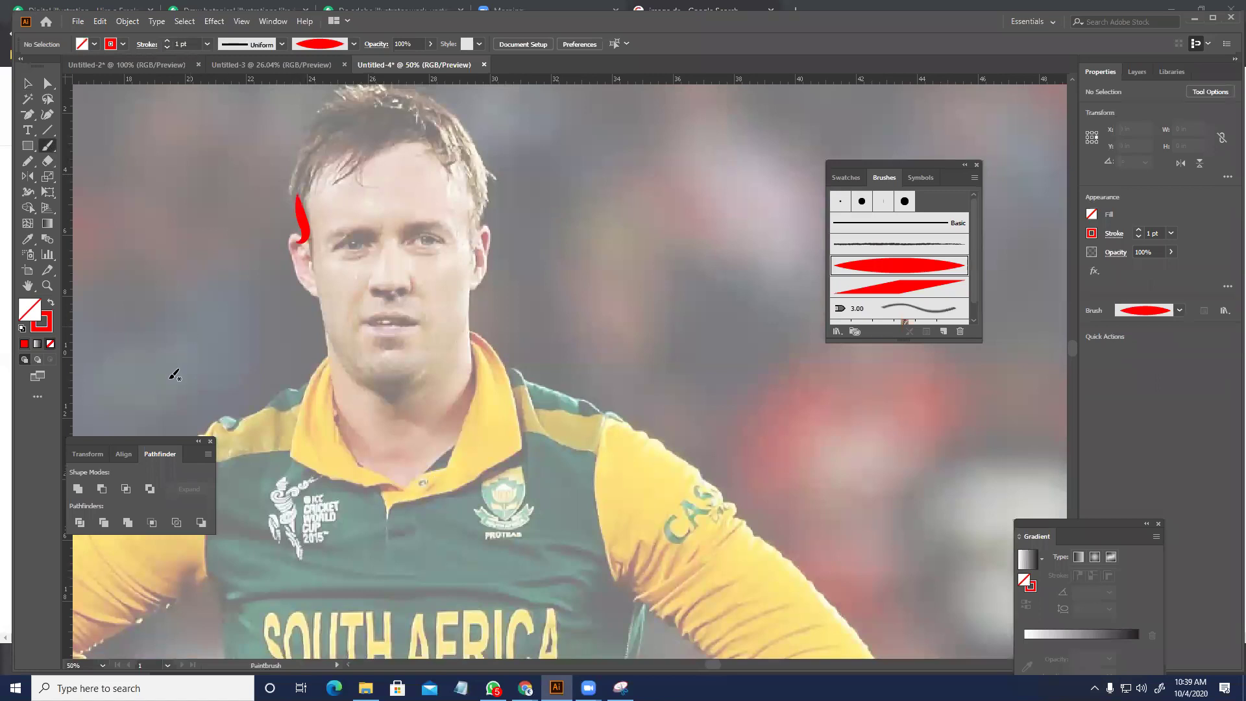
key(ctrl+z)
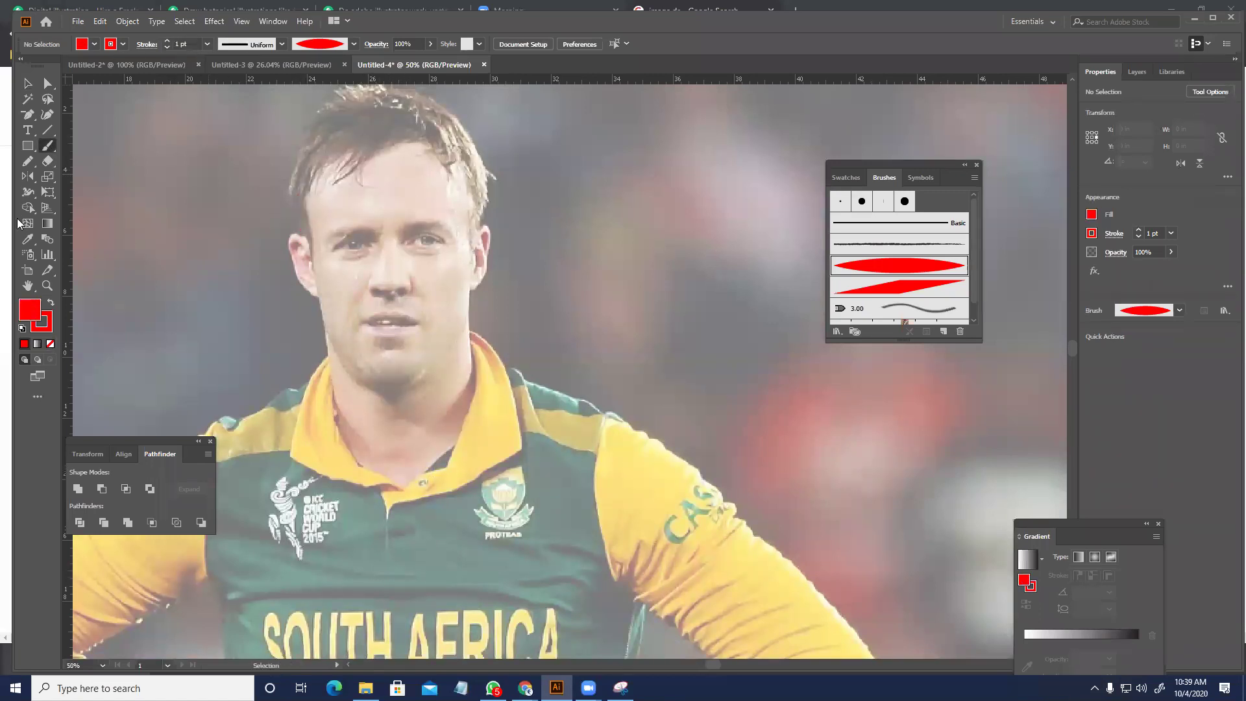
click(31, 273)
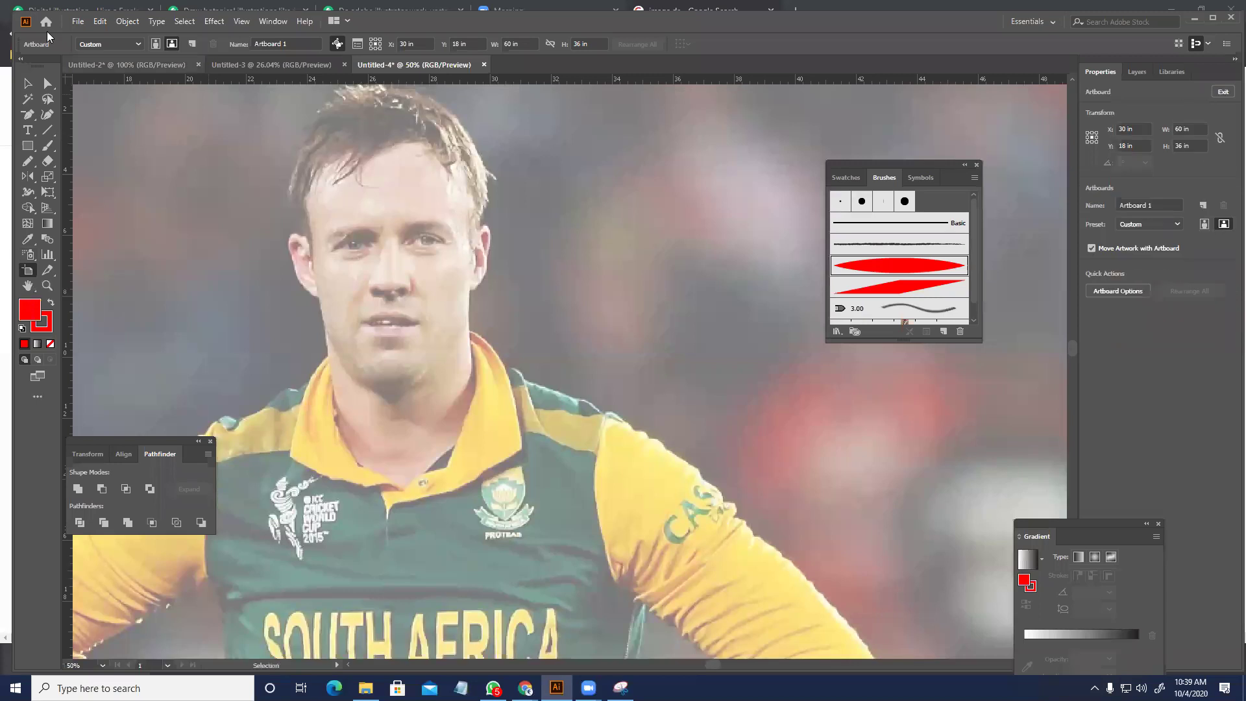
click(26, 85)
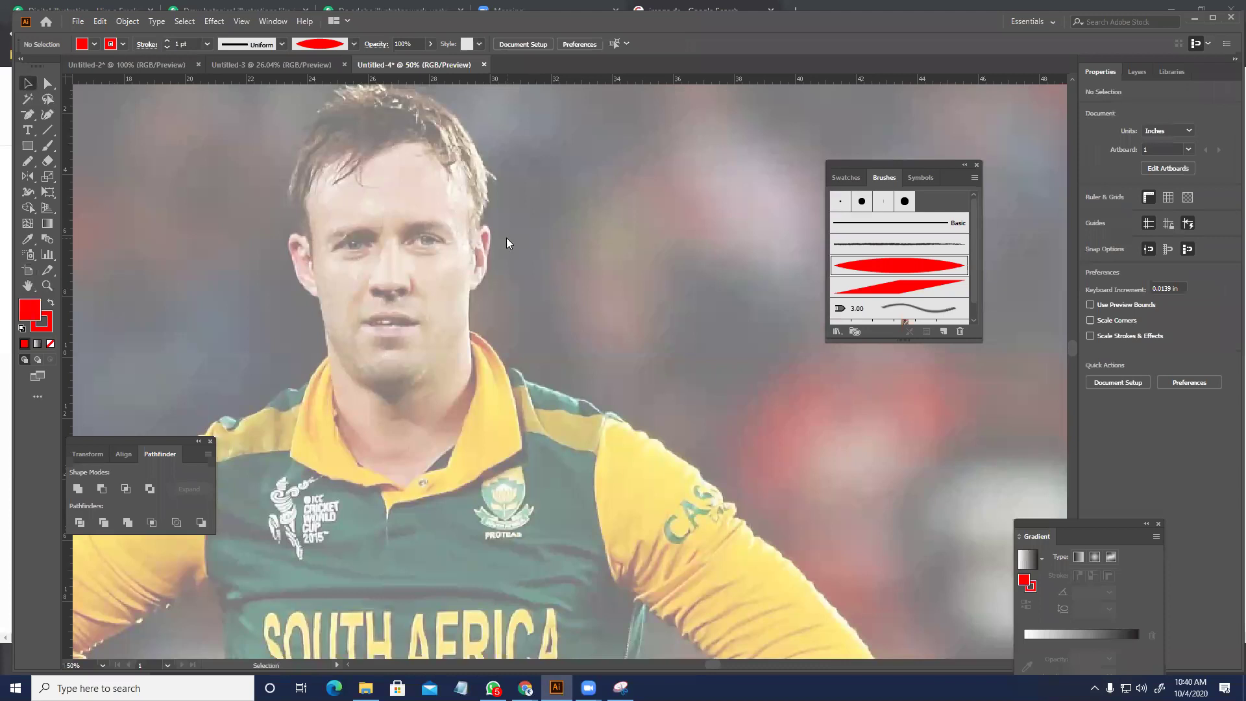
- Create a new document in pixels, 2000 px wide and 1600 px high
key(ctrl+n)
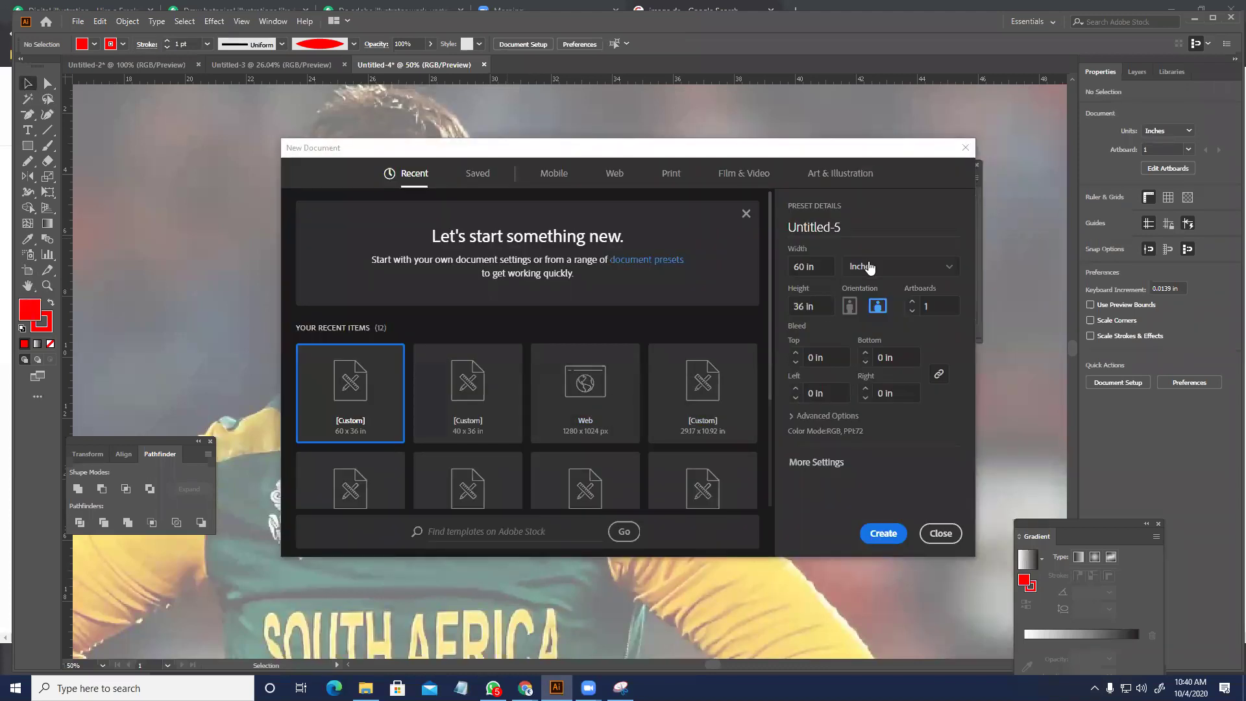
click(866, 268)
click(859, 401)
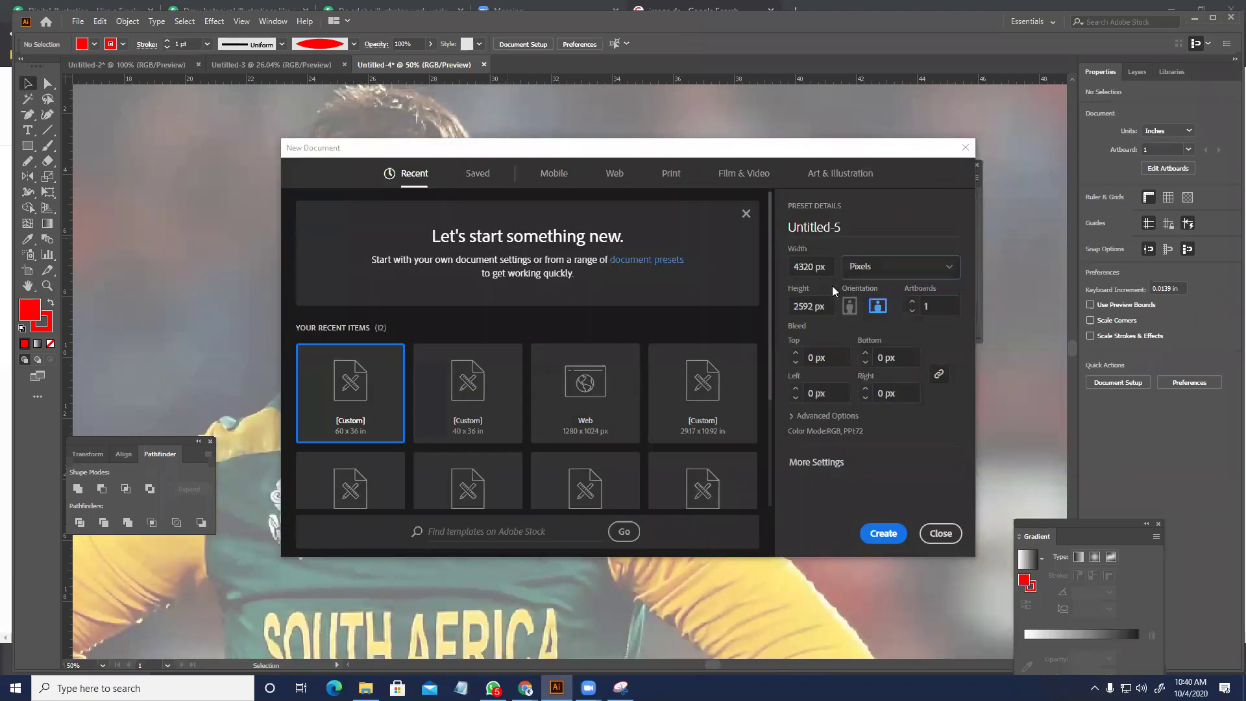
text(2000)
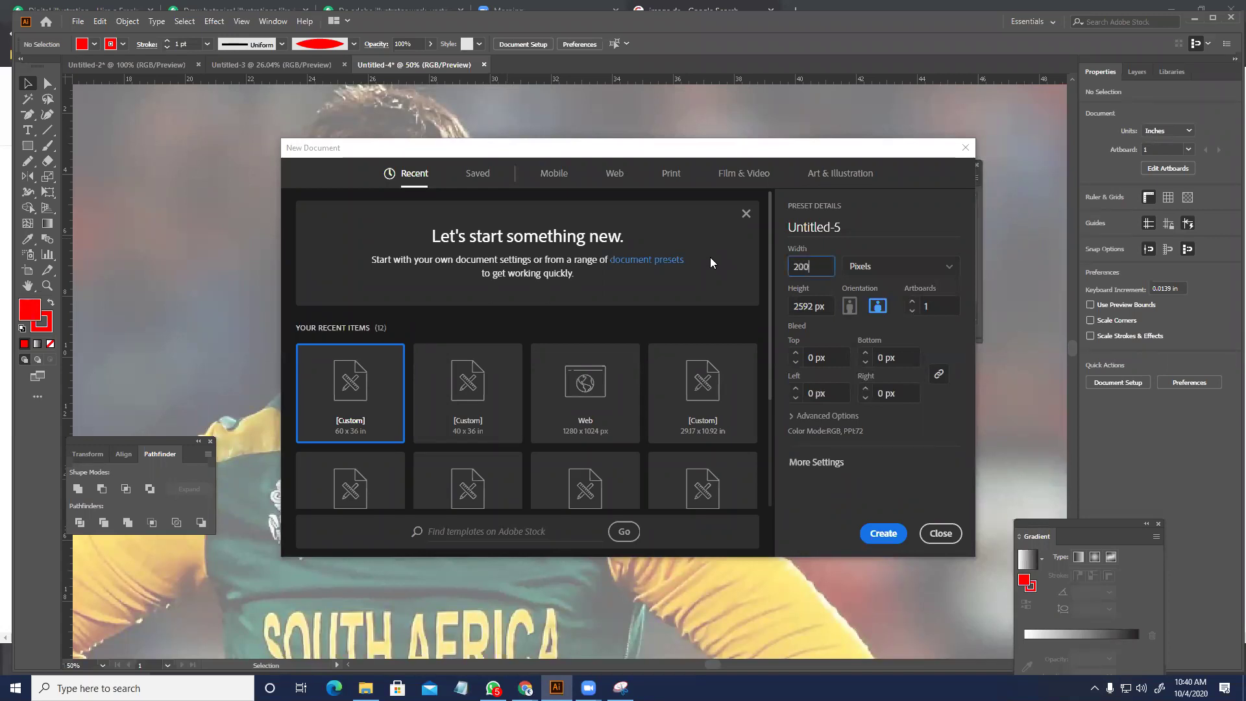
key(Tab)
key(Tab)
key(Tab)
key(Tab)
key(Tab)
key(Tab)
key(Tab)
key(Tab)
key(Tab)
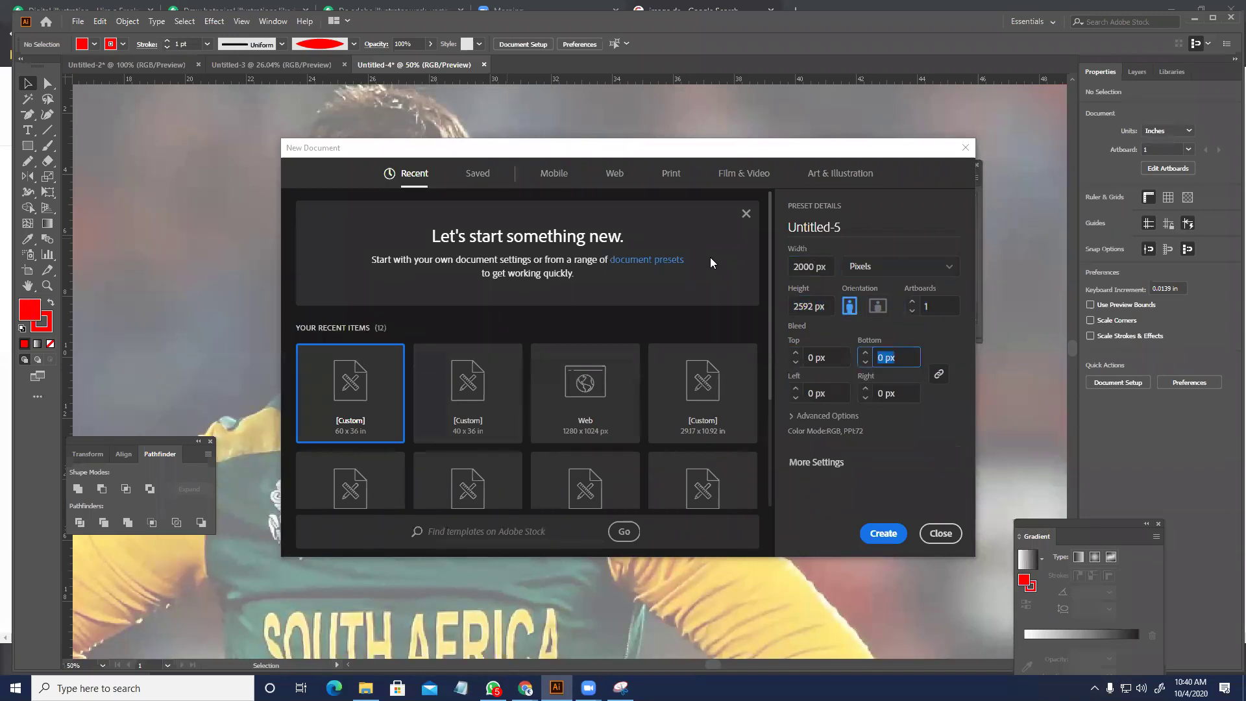
drag(833, 311, 769, 301)
text(1600)
key(Return)
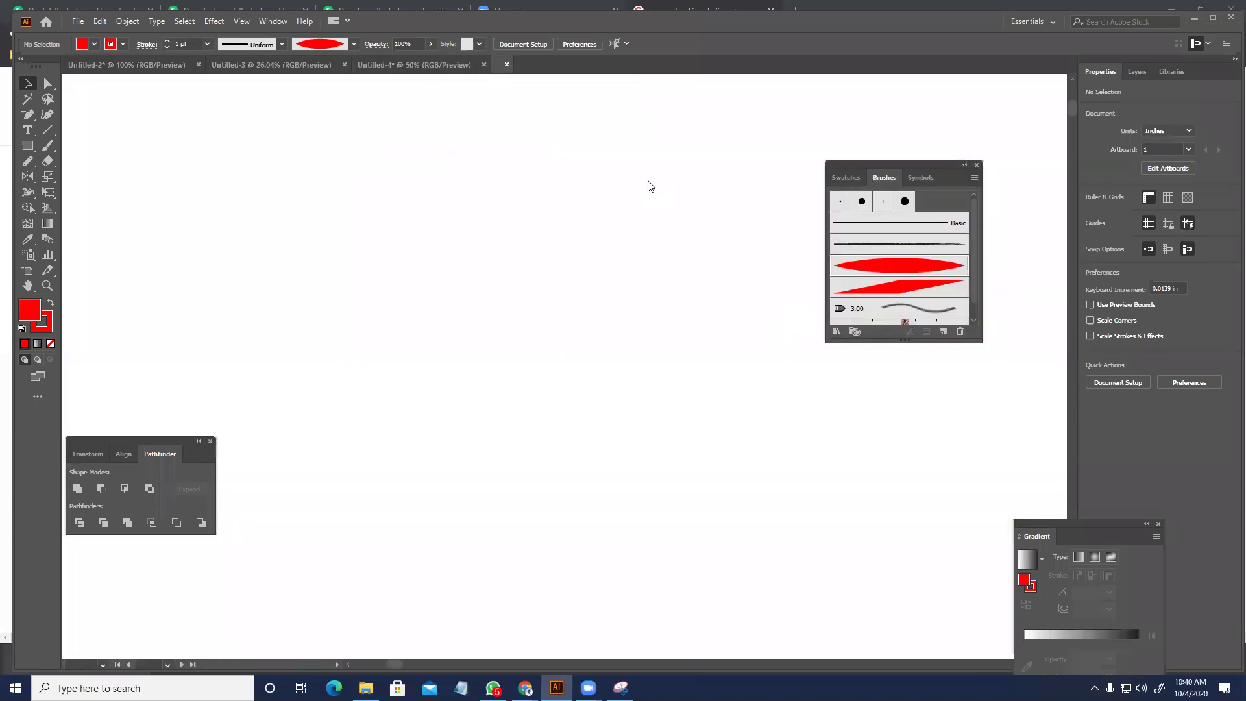
- Bring the faded cricketer photo from Untitled-4 into the new Untitled-5 document
click(379, 65)
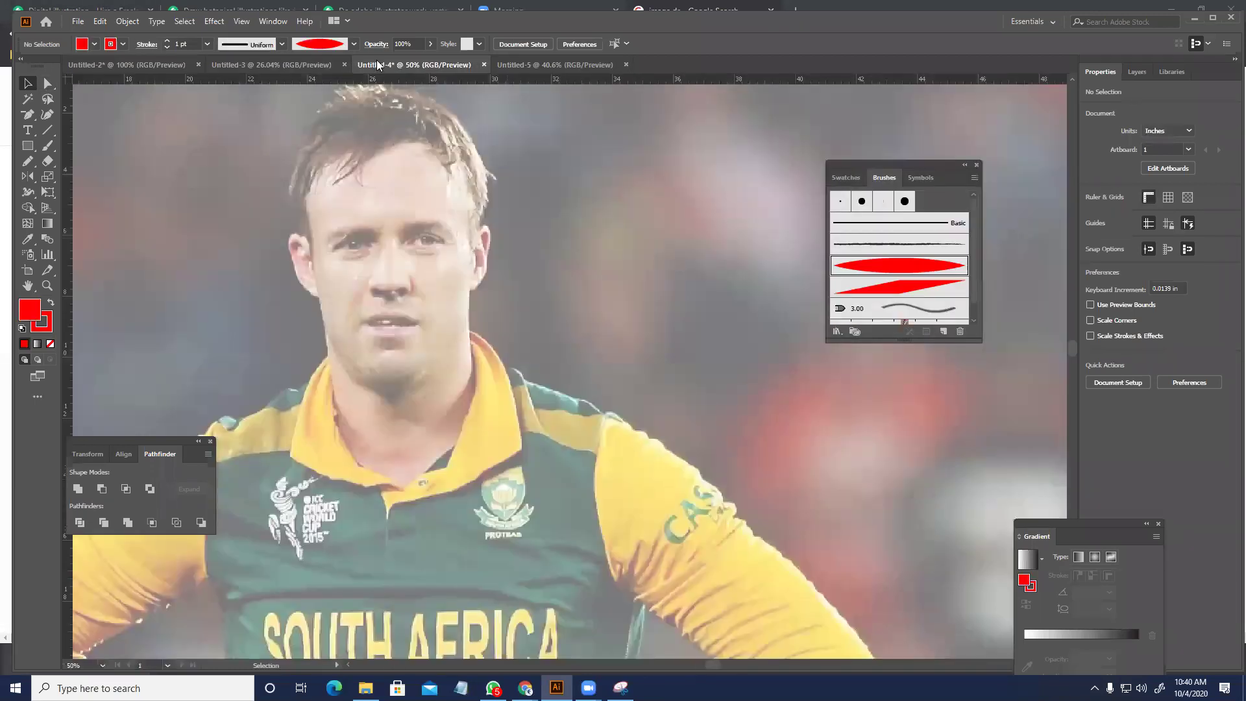
scroll(503, 311, down, 3)
mouse_move(517, 301)
mouse_down()
mouse_move(557, 72)
mouse_move(562, 184)
mouse_move(534, 290)
mouse_up()
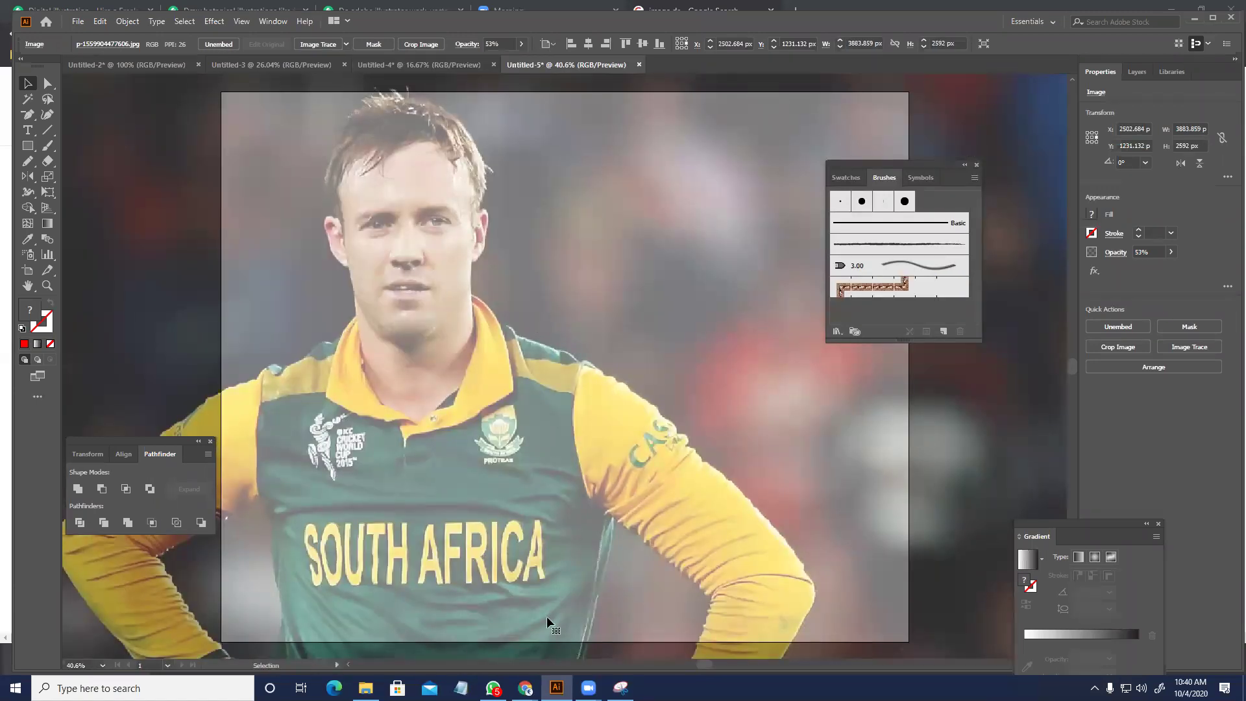
- Scale the photo proportionally to the artboard's full width, align it with the top edge, and deselect it
scroll(516, 467, down, 3)
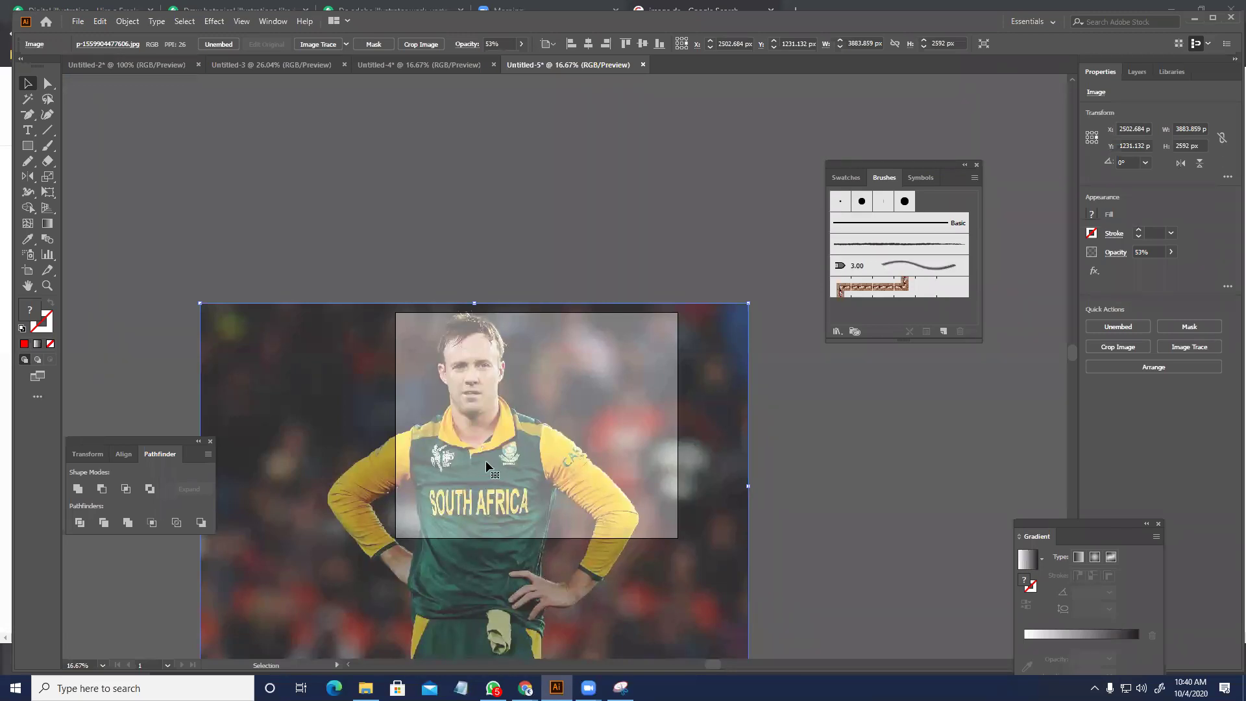
drag(513, 466, 538, 466)
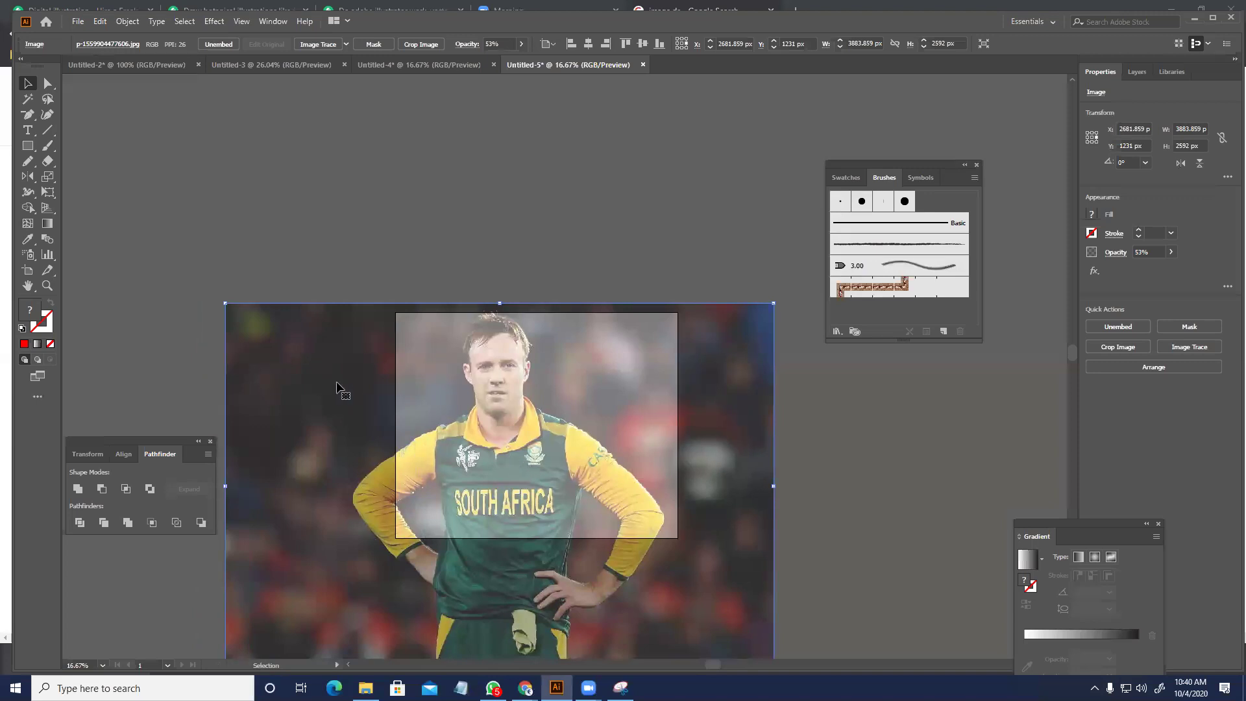
drag(227, 304, 403, 422)
drag(490, 454, 484, 370)
drag(588, 441, 675, 519)
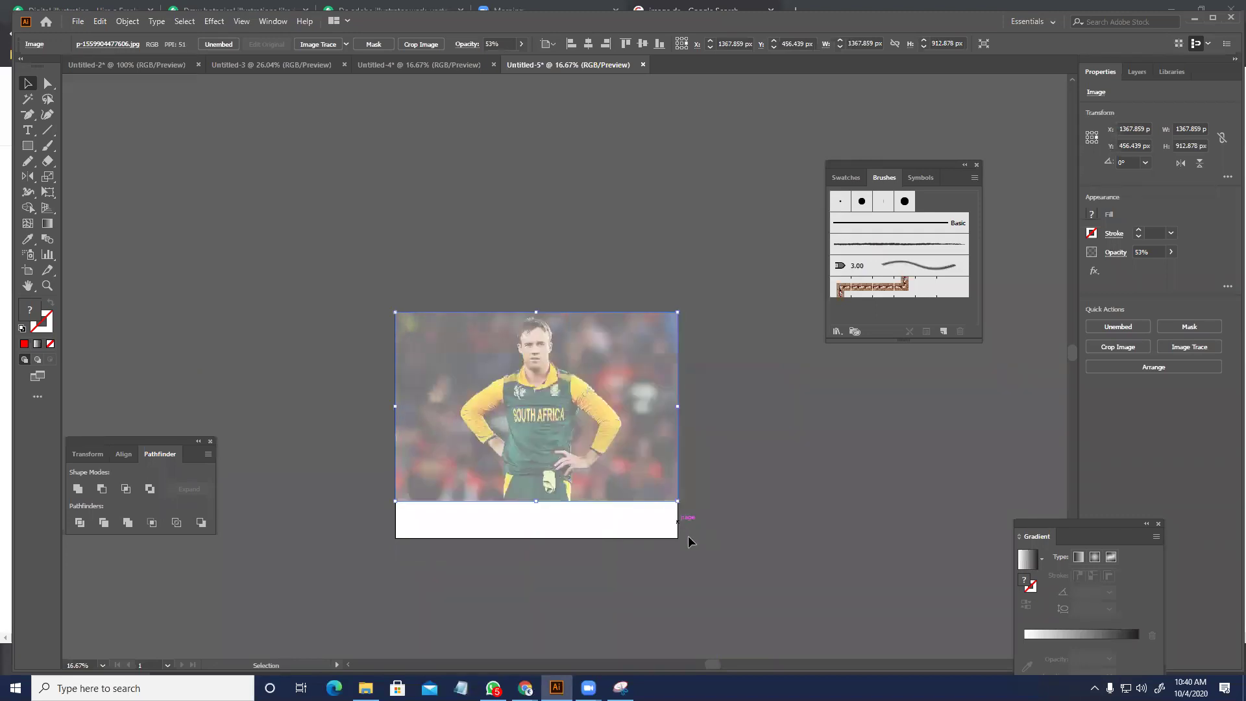
scroll(593, 458, up, 2)
key(ctrl+shift+a)
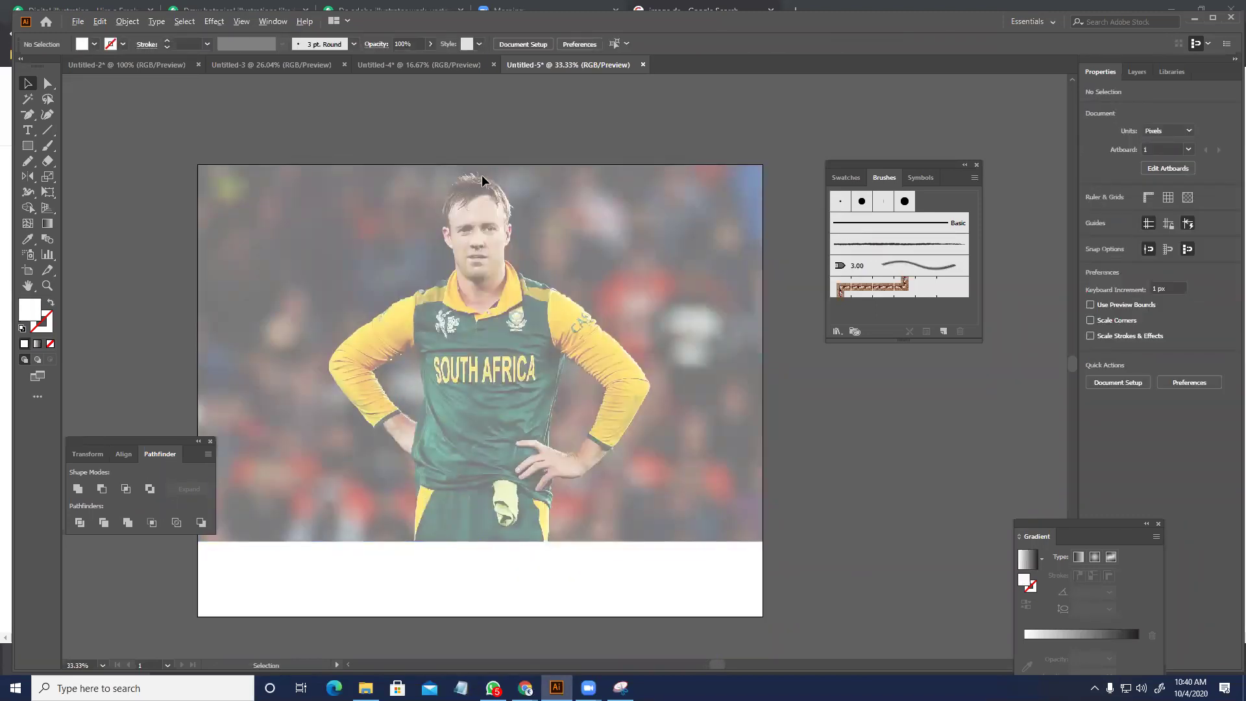
- Try a Paintbrush stroke across the photo in the new document, and undo it
scroll(484, 181, up, 1)
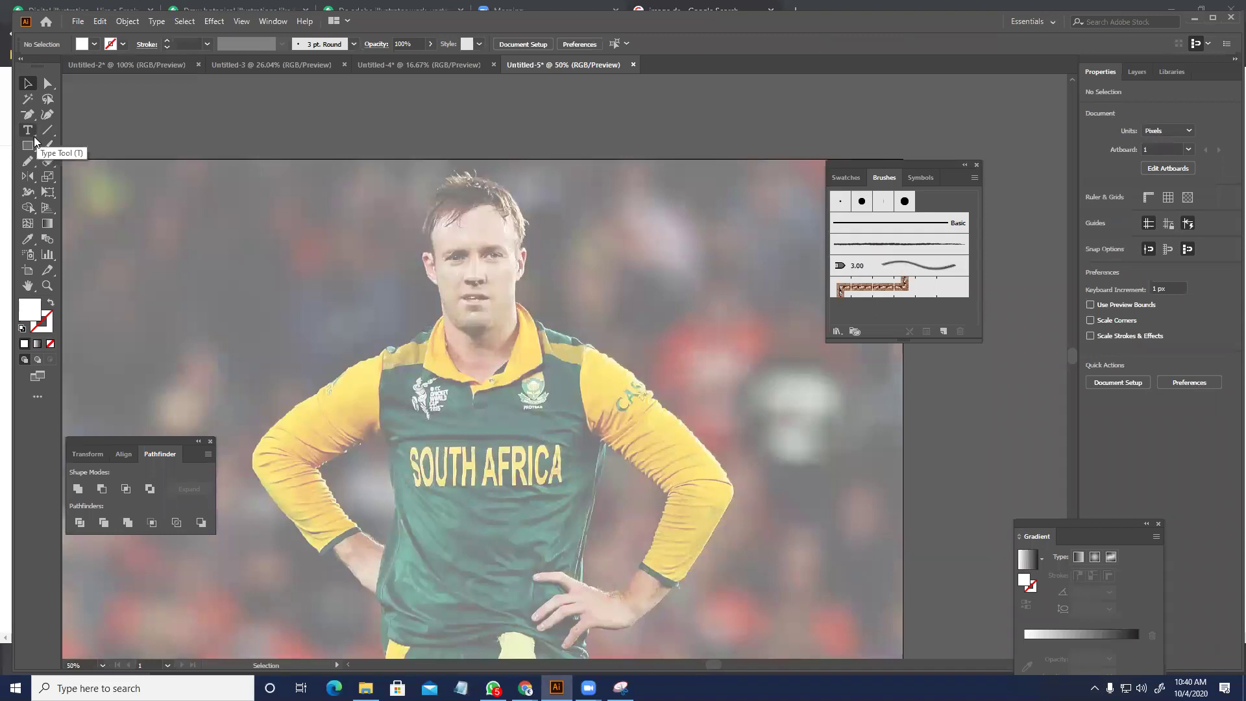
click(48, 145)
mouse_move(202, 323)
mouse_down()
mouse_move(326, 253)
mouse_move(632, 239)
mouse_up()
key(ctrl+z)
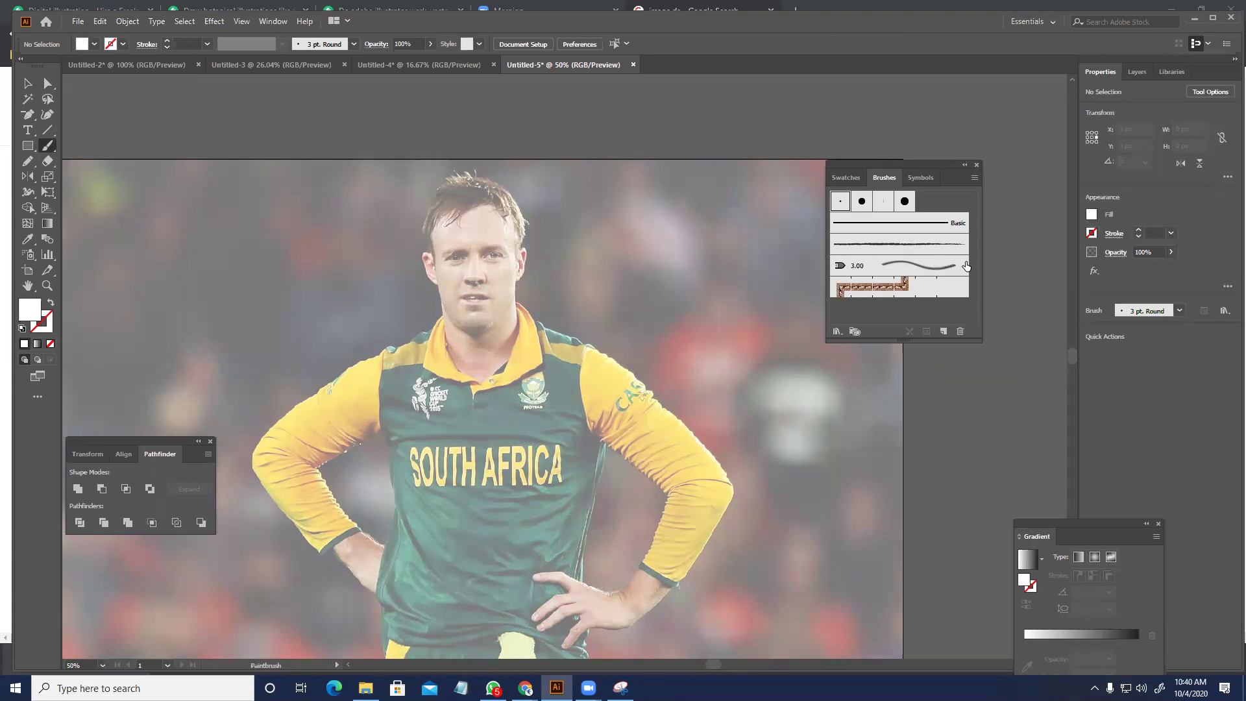
- Try carrying the red tapered brush's artwork from Untitled-4 into Untitled-5, and delete the copy
click(433, 66)
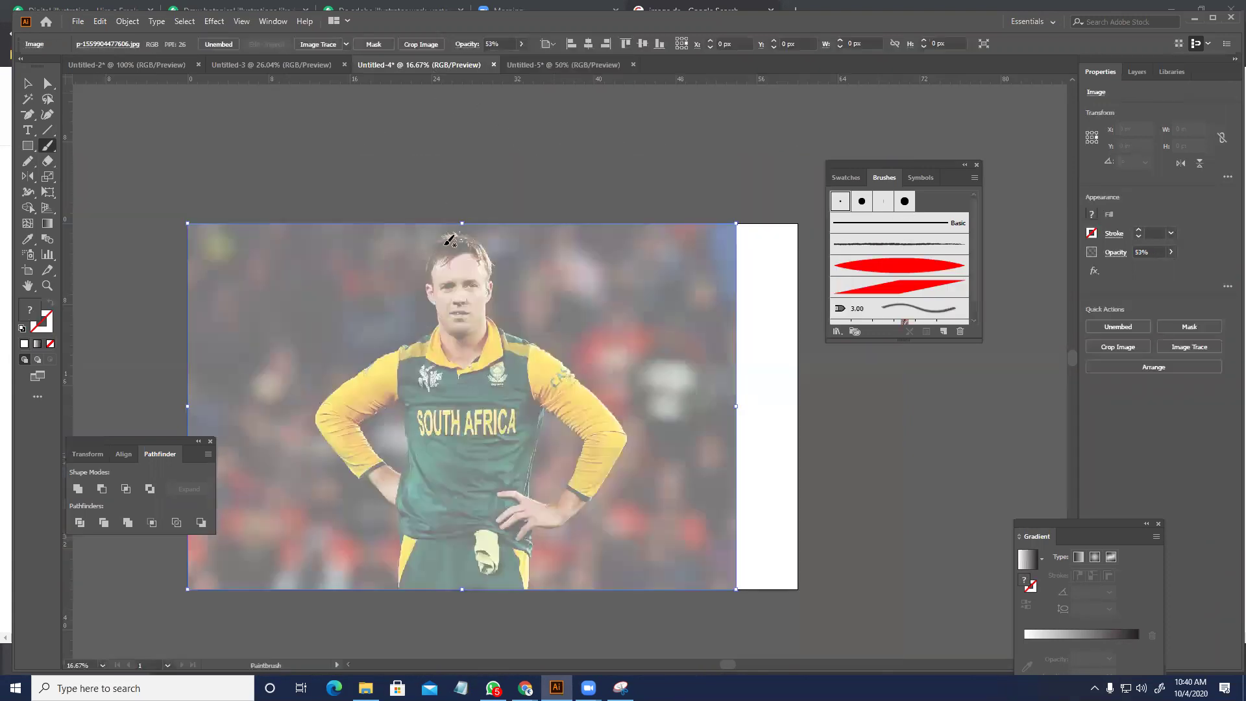
click(899, 265)
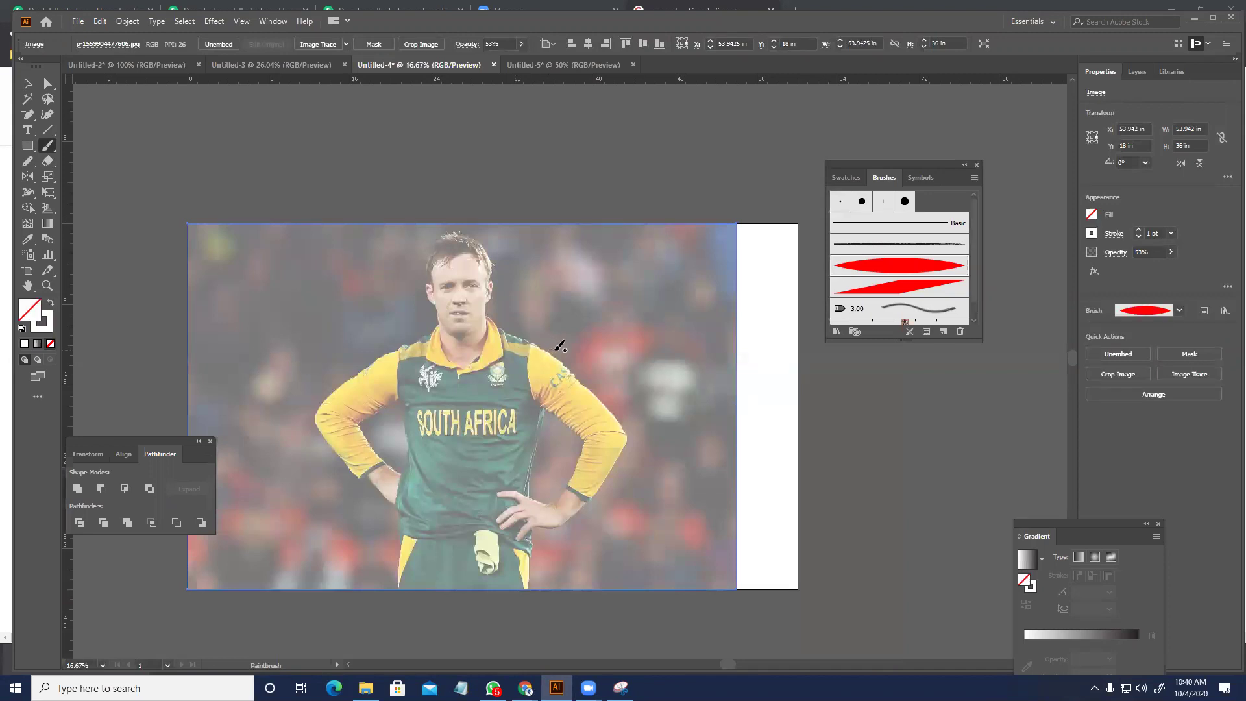
click(28, 84)
drag(930, 267, 602, 142)
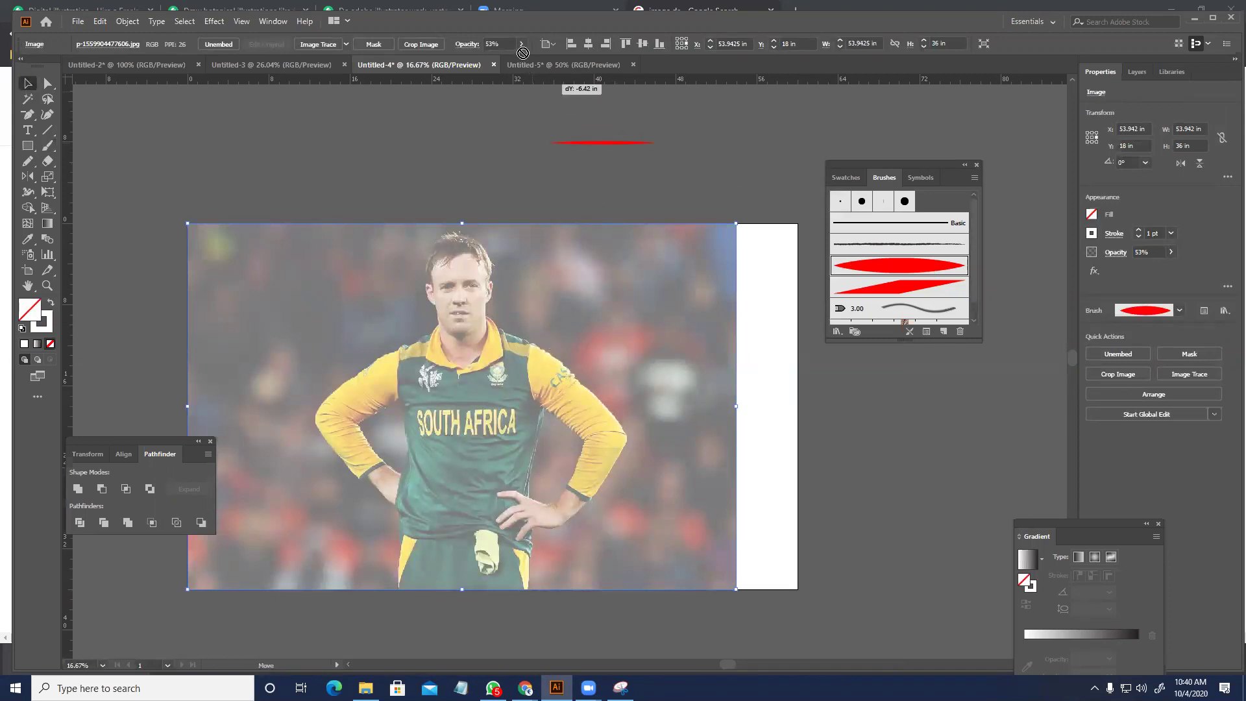
click(524, 65)
drag(584, 165, 606, 114)
key(Delete)
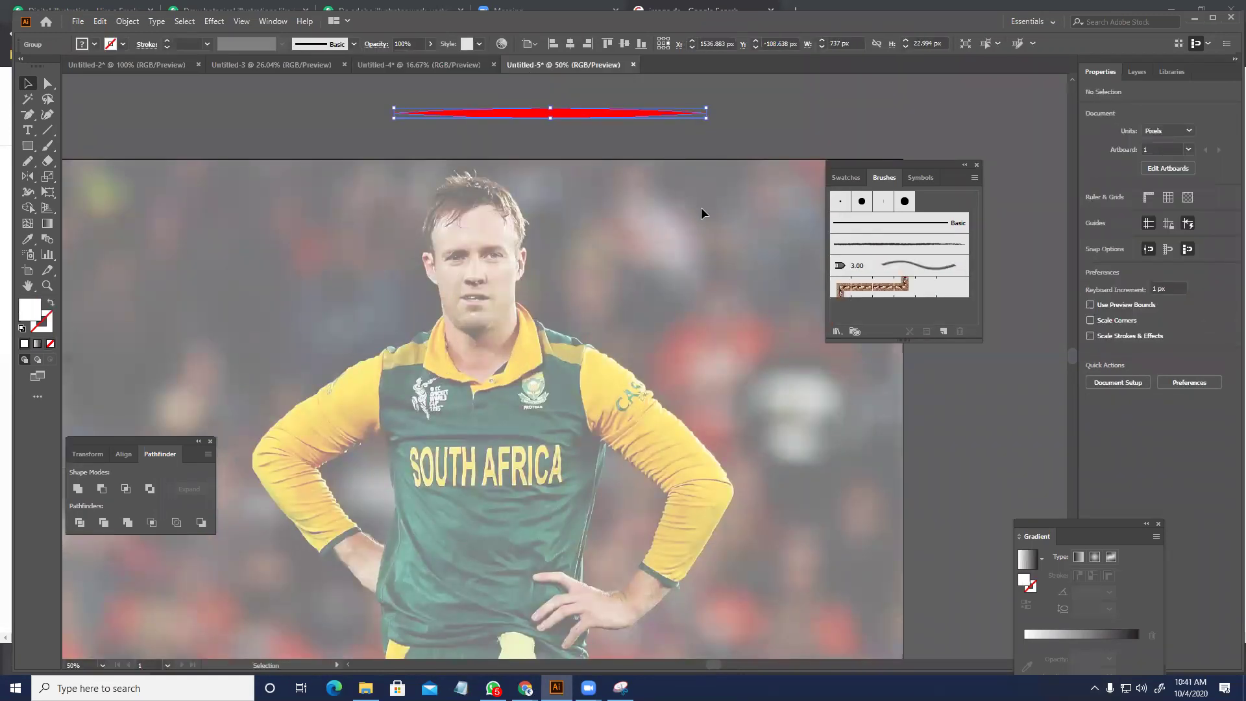
- Enlarge the Brushes panel and draw a horizontal line about 437 px long beside the cricketer's face
drag(881, 342, 887, 418)
click(48, 132)
drag(263, 275, 447, 274)
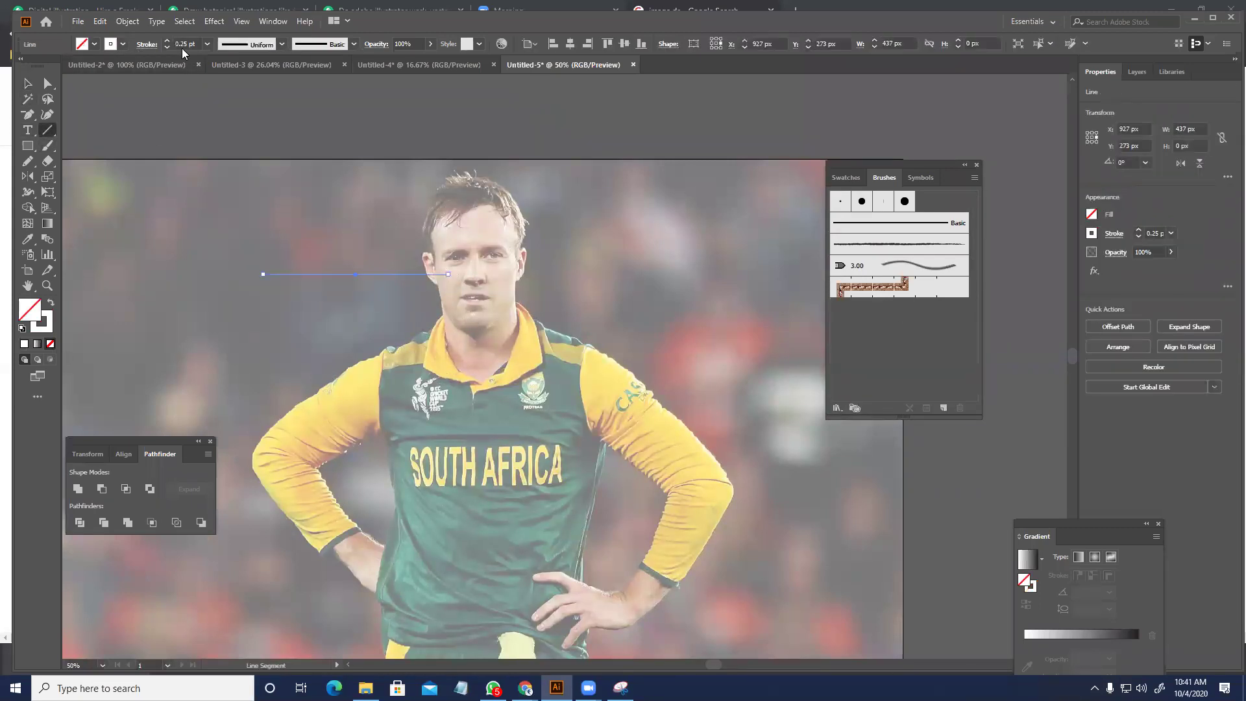
- Apply a width profile tapered at both ends to the line and set its stroke weight to 8 pt
click(166, 40)
click(166, 41)
click(167, 40)
click(242, 45)
click(237, 91)
key(v)
click(381, 282)
scroll(362, 285, up, 3)
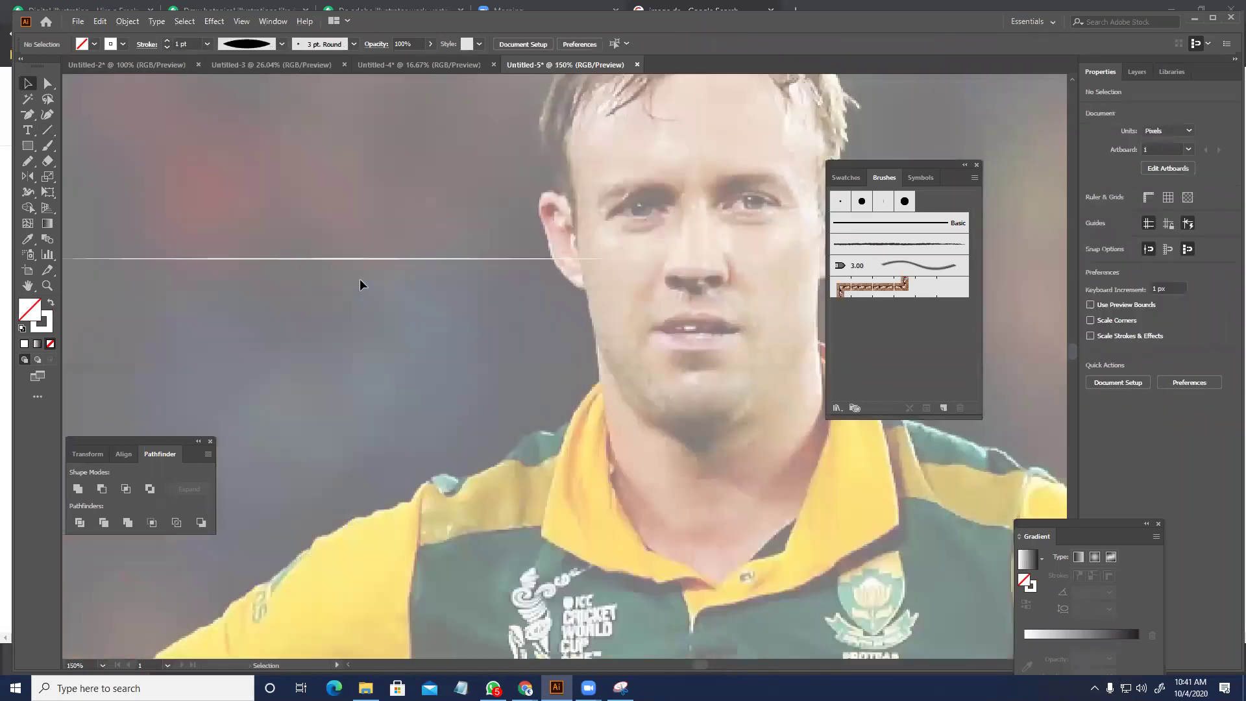
click(331, 258)
scroll(356, 281, down, 7)
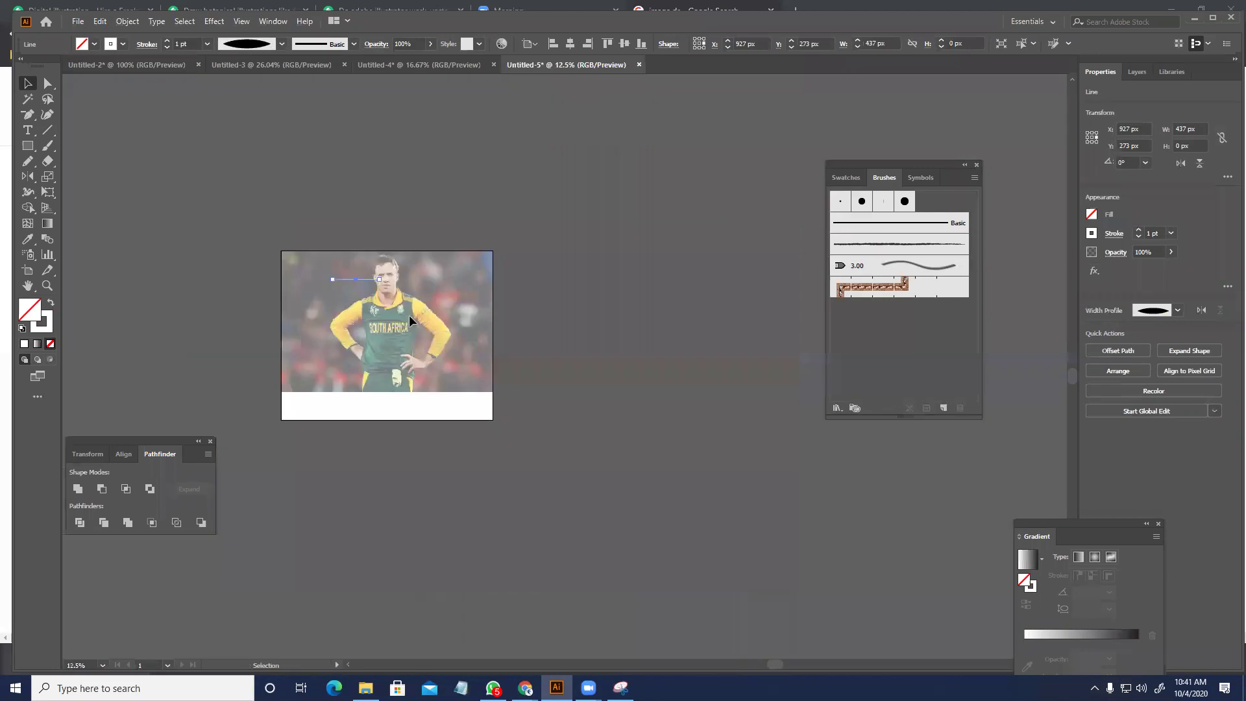
scroll(338, 241, up, 3)
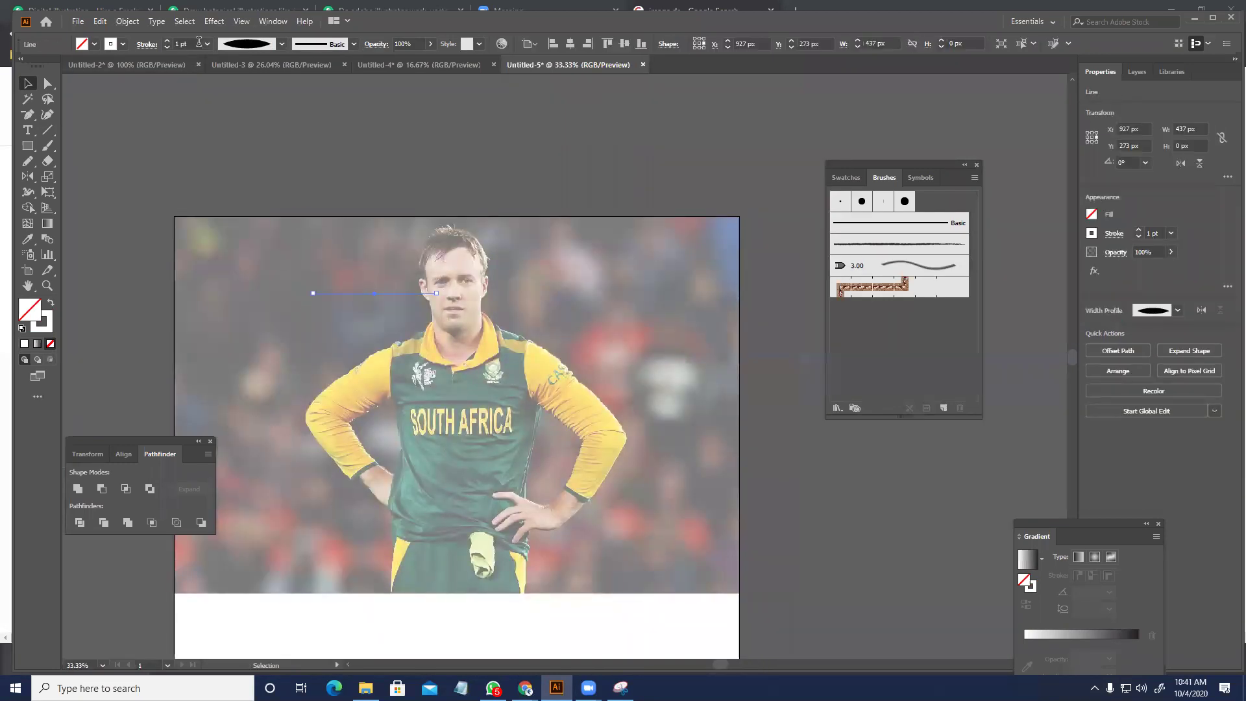
scroll(195, 44, up, 4)
scroll(190, 44, up, 2)
- Create an art brush from the white tapered line with the default options
mouse_move(354, 293)
mouse_down()
mouse_move(759, 348)
mouse_move(862, 348)
mouse_up()
click(751, 255)
click(745, 314)
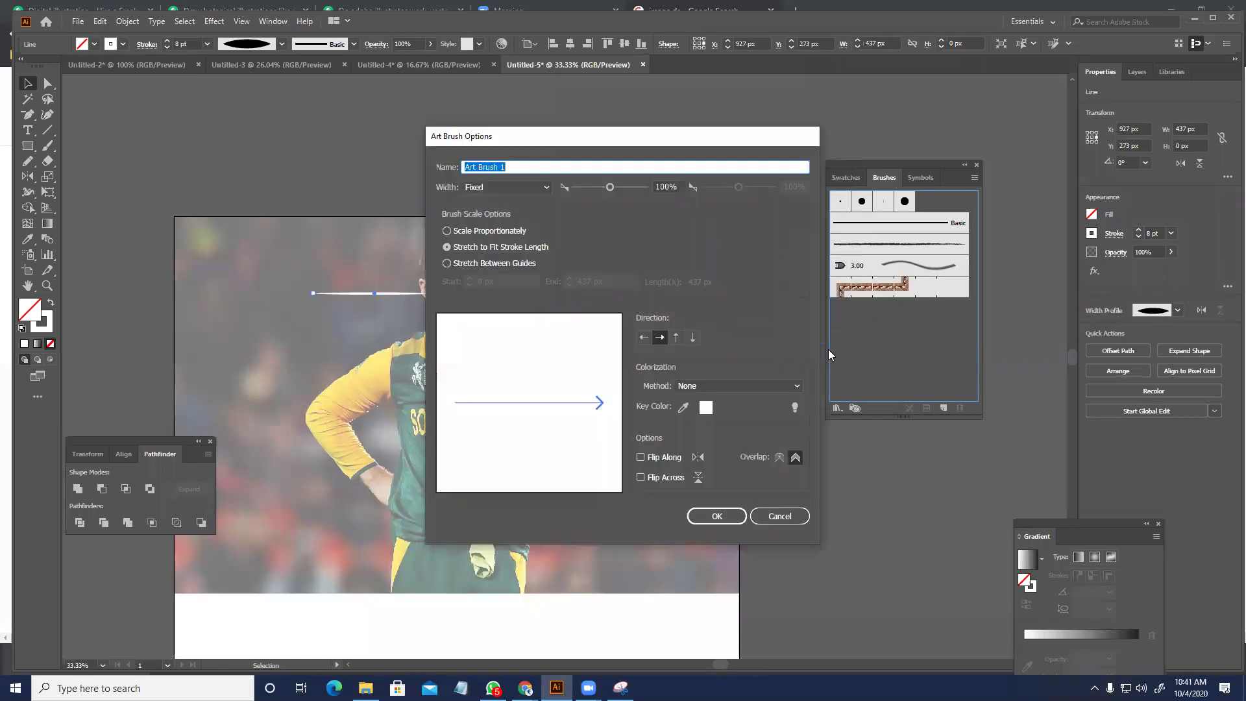
click(718, 516)
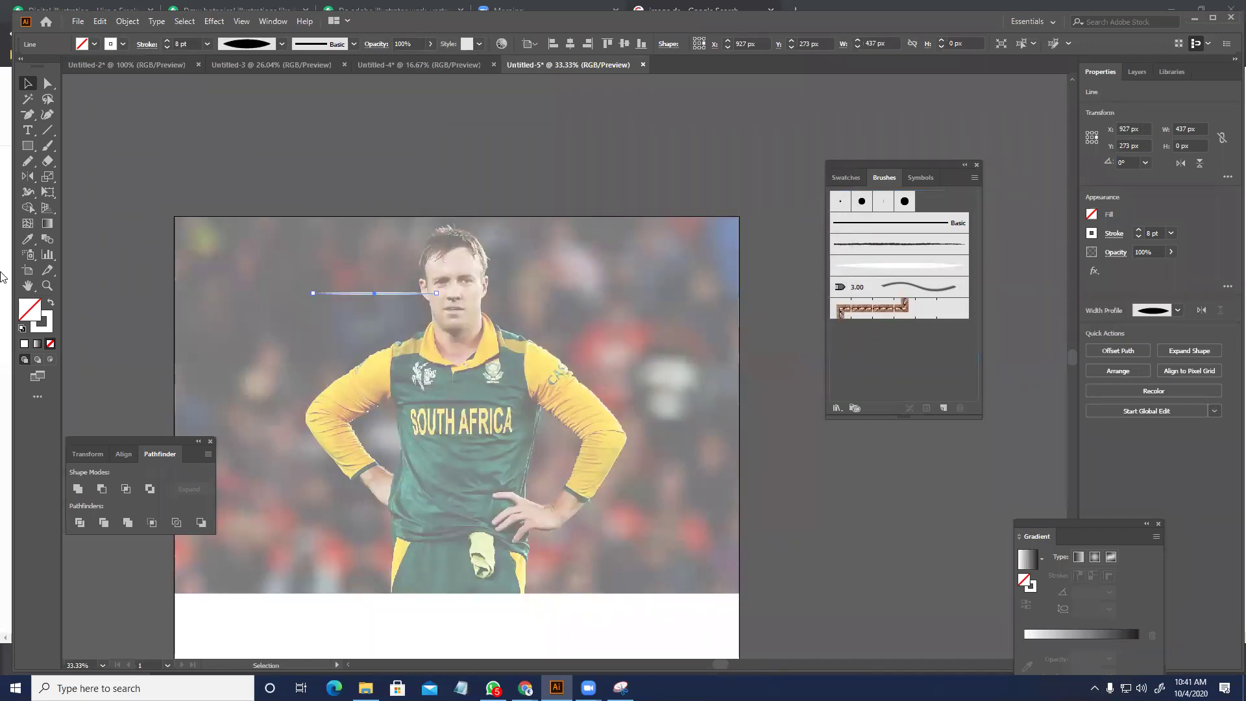
- Delete the line, set the stroke colour to red F40000, and choose the white tapered art brush for the Paintbrush
key(Delete)
click(49, 327)
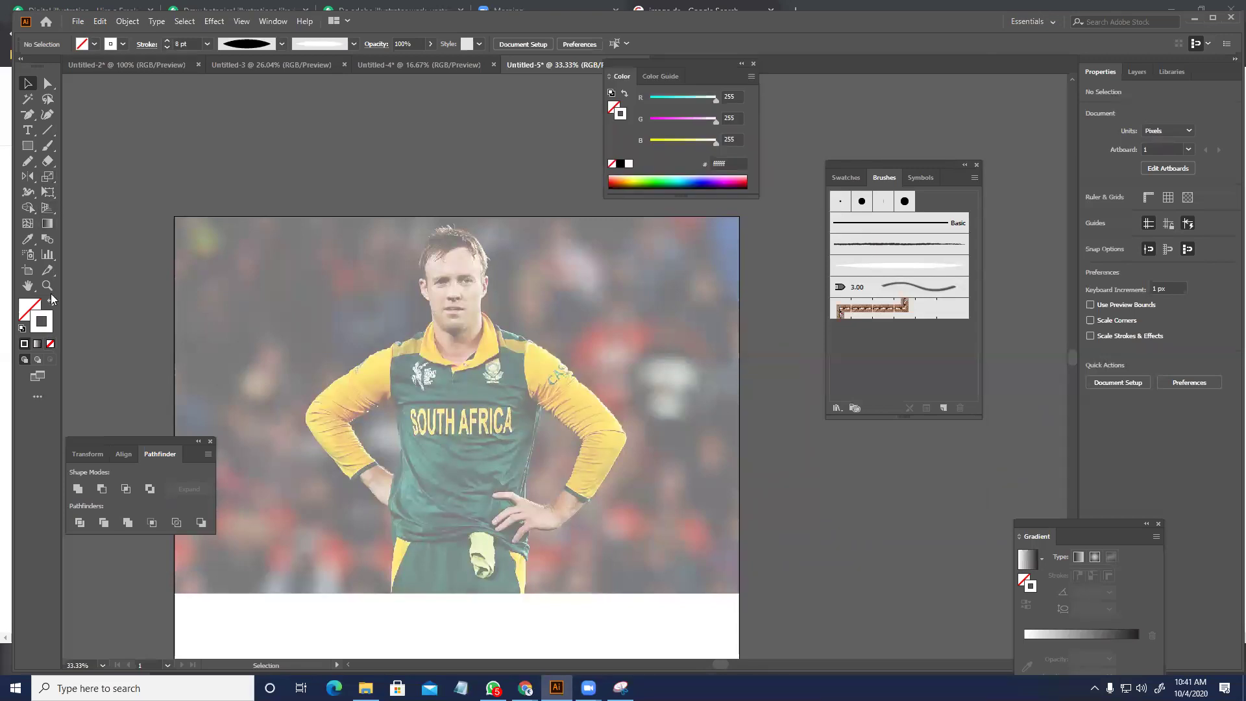
drag(546, 276, 617, 263)
click(772, 261)
key(Return)
key(b)
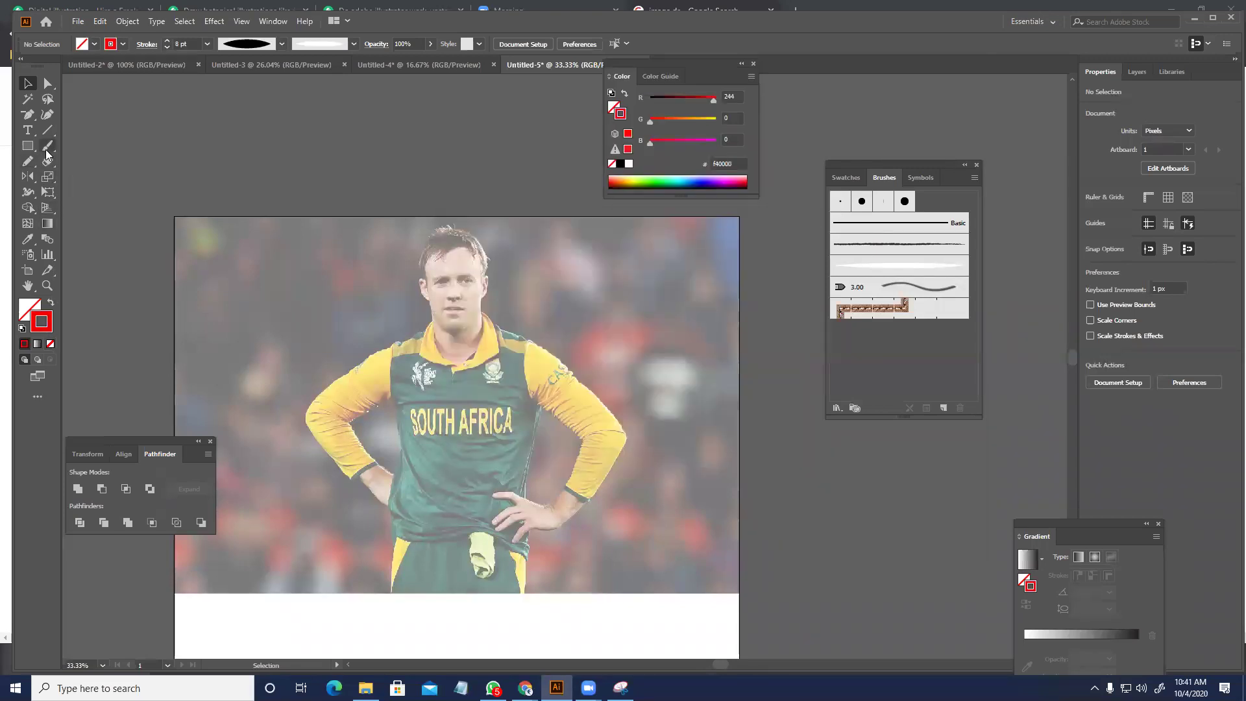
click(953, 266)
click(891, 272)
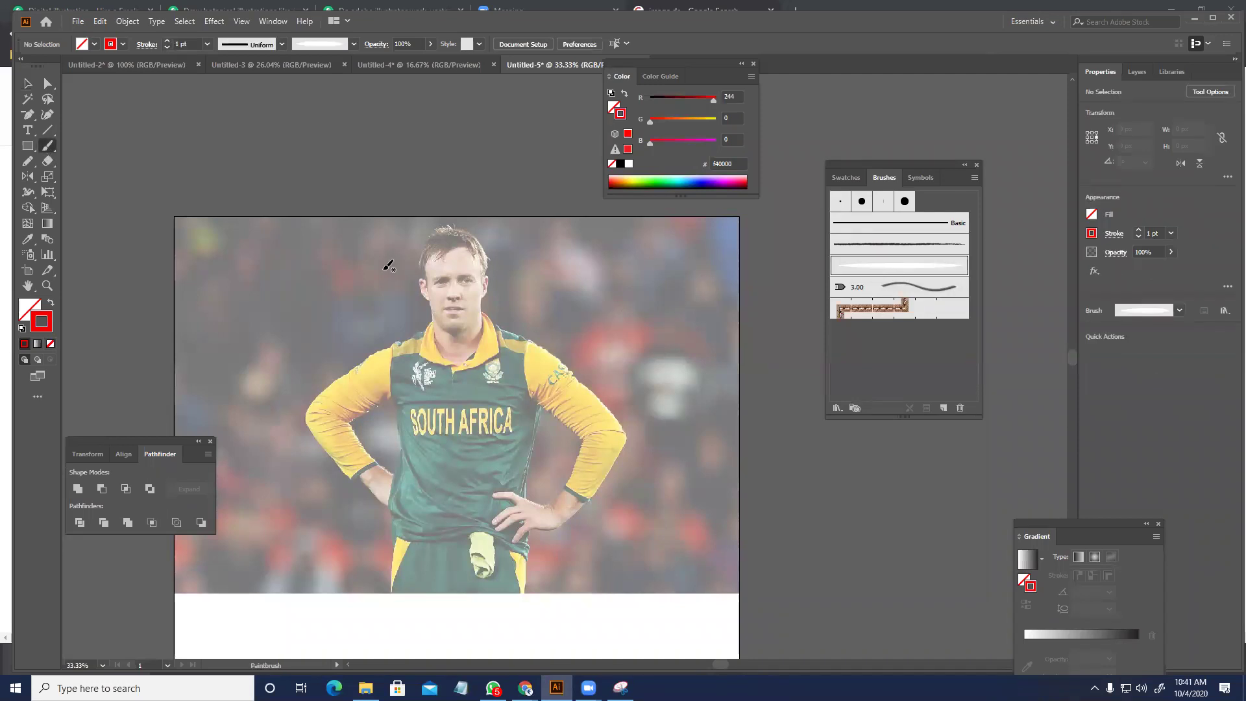
- Try a white tapered brush stroke across the photo, and undo back until the original line is restored
drag(323, 299, 486, 272)
key(ctrl+z)
key(ctrl+z)
key(ctrl+z)
key(ctrl+z)
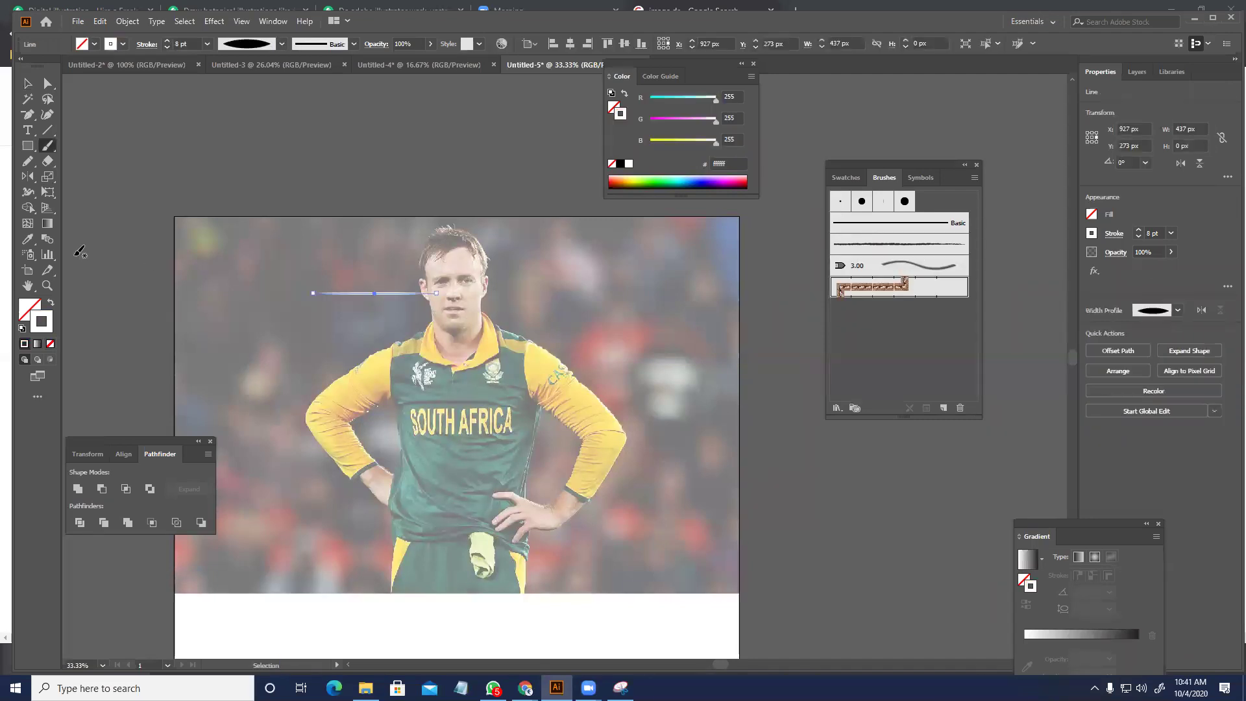
- Set the tapered line's stroke colour to red F40000
drag(568, 283, 615, 262)
click(759, 261)
key(v)
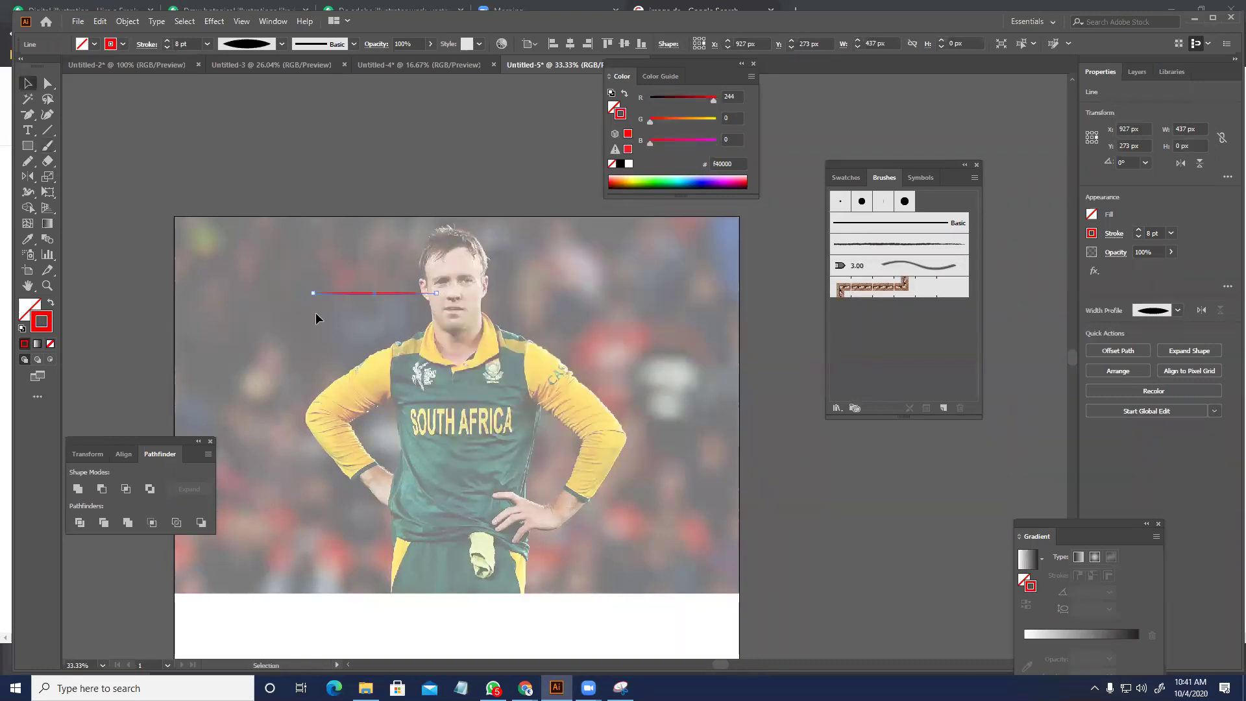
- Set the tapered line's stroke colour to near-black 020202
double_click(48, 320)
click(457, 419)
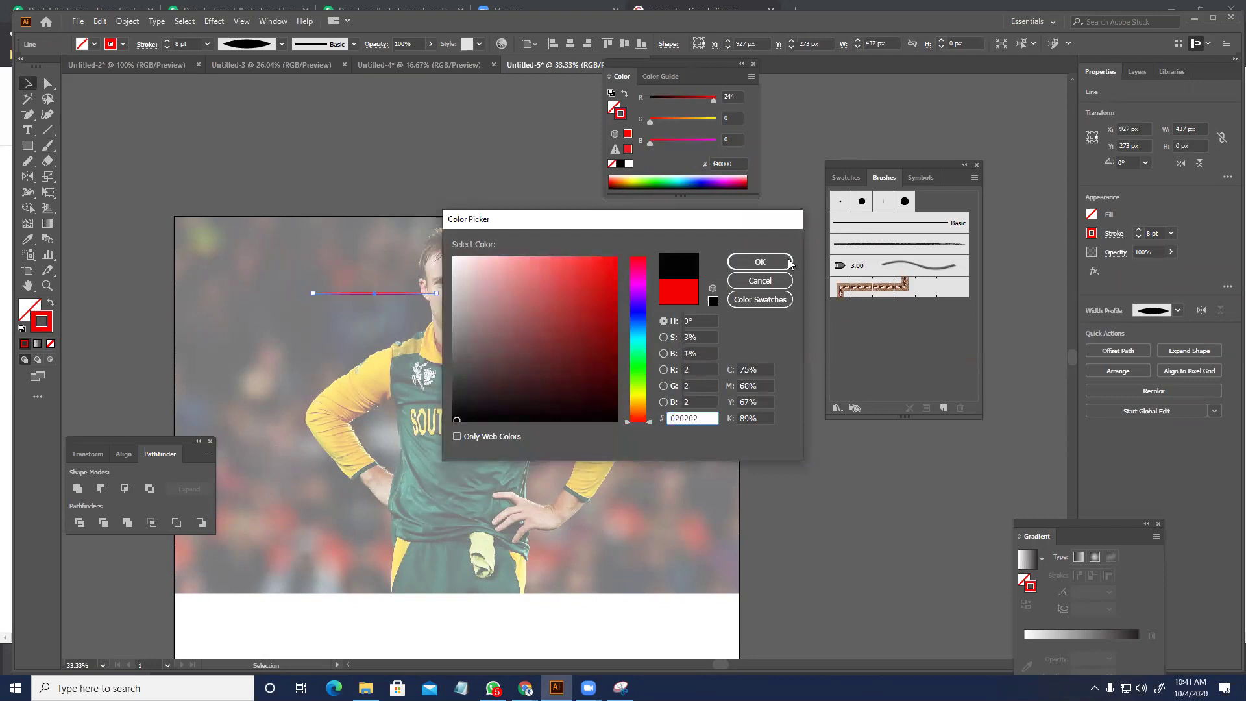
click(760, 261)
- Create an art brush from the black tapered line with the default options, and remove the line from the artwork
drag(419, 293, 937, 333)
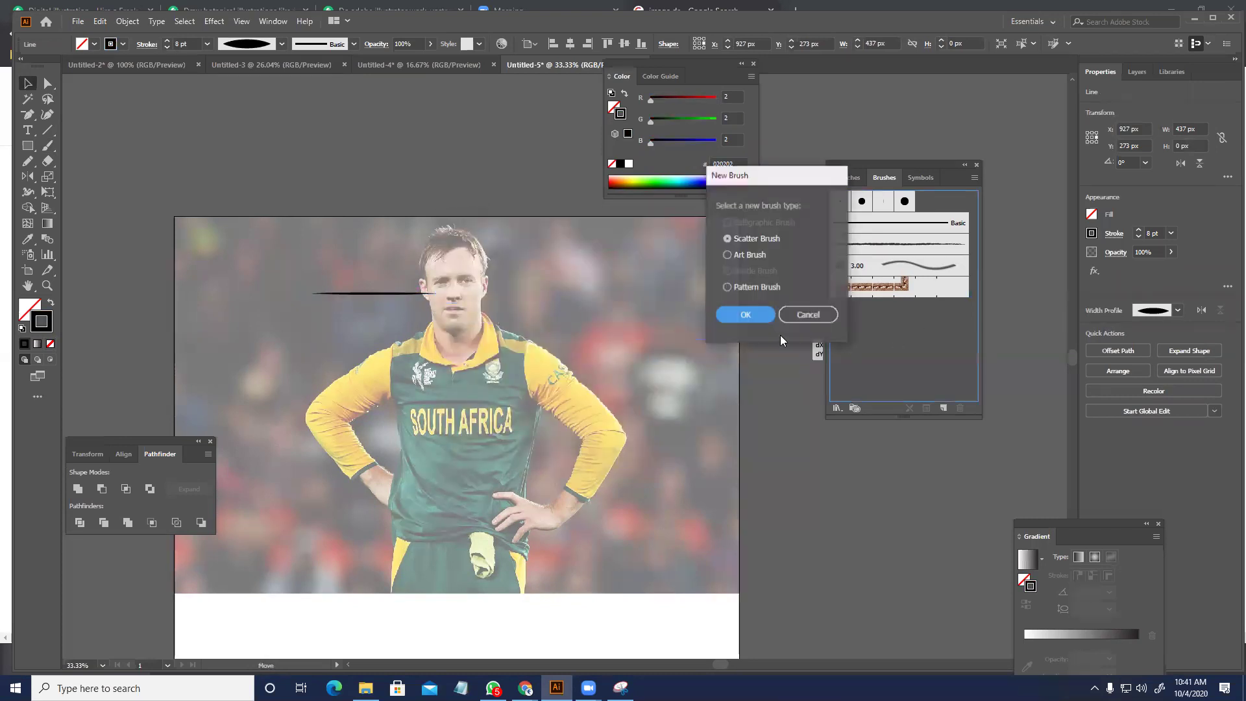
click(746, 255)
click(745, 312)
click(717, 515)
scroll(451, 302, up, 2)
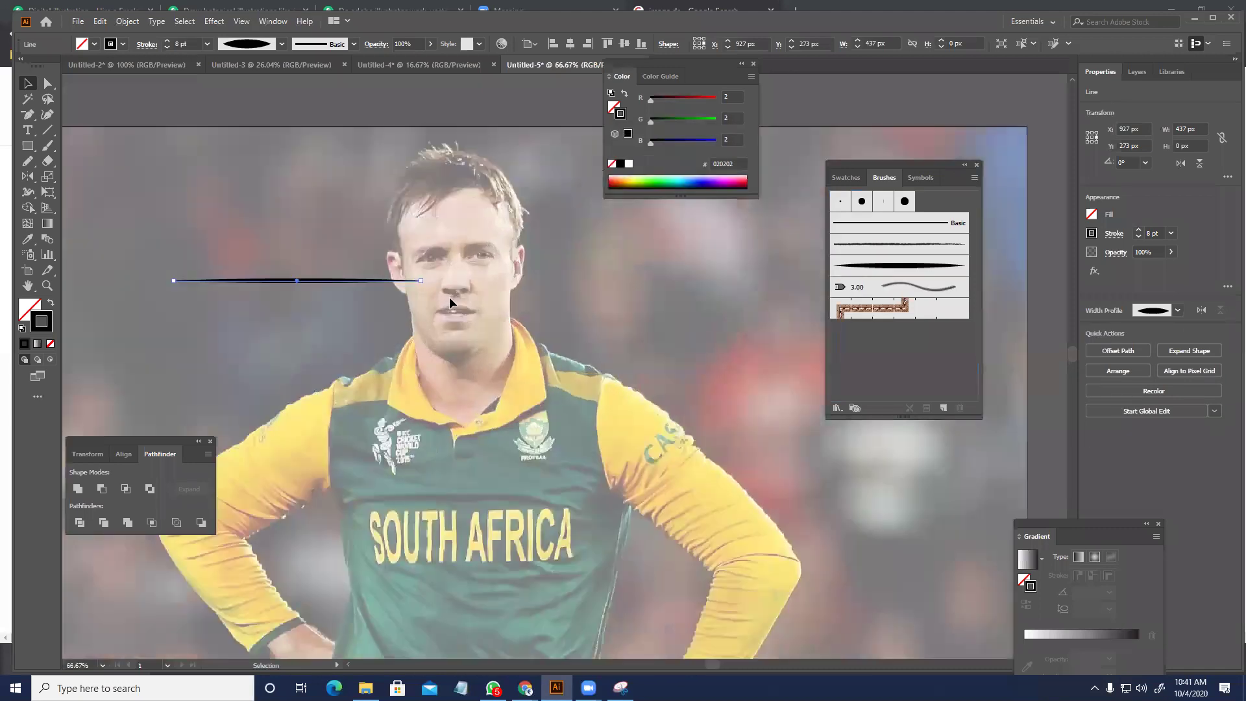
click(465, 336)
- Paint a stroke along the cricketer's jaw and neck edge with the Paintbrush and the black tapered art brush
click(48, 146)
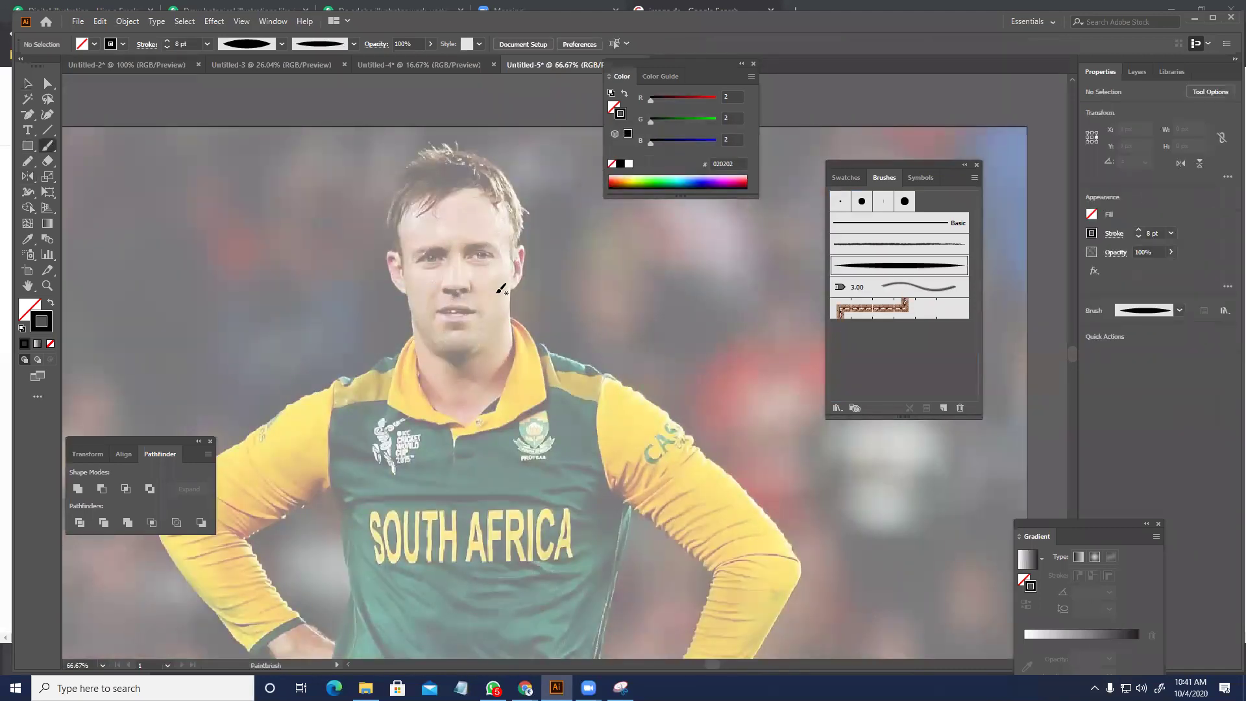
click(896, 272)
drag(409, 309, 402, 348)
- Paint a black tapered stroke over the cricketer's right eyebrow, undoing the first tries
scroll(422, 378, up, 2)
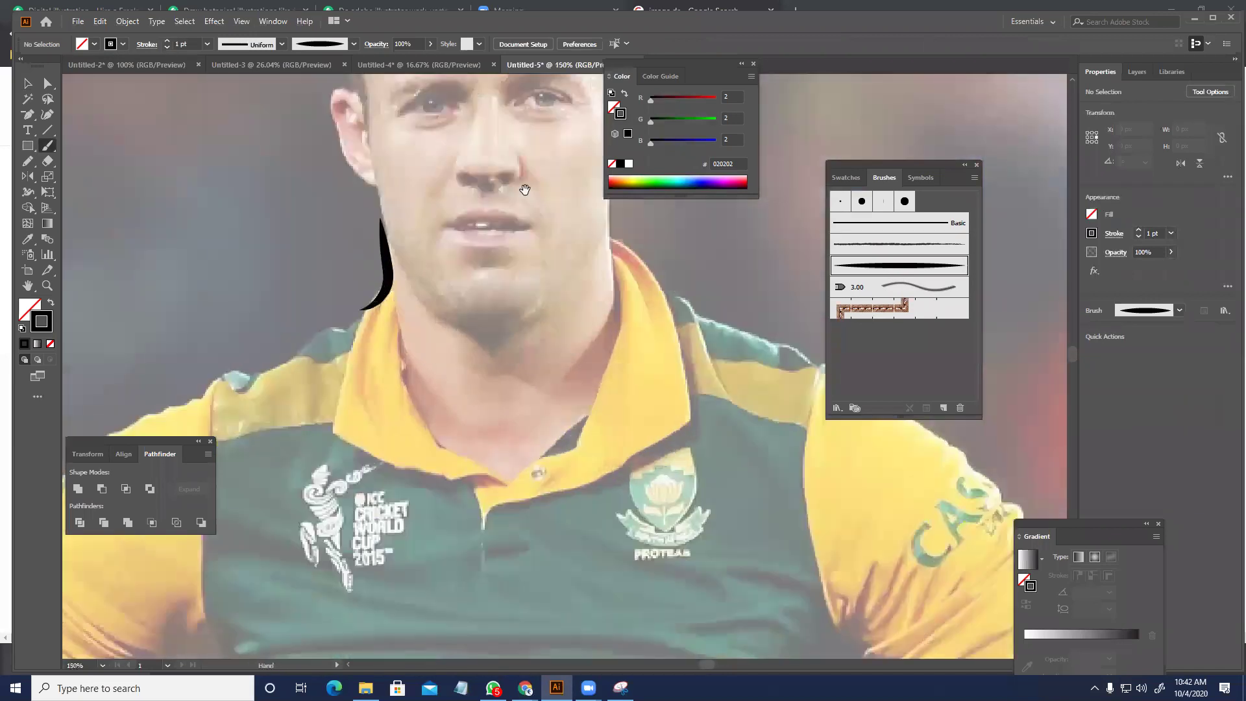
drag(565, 299, 439, 491)
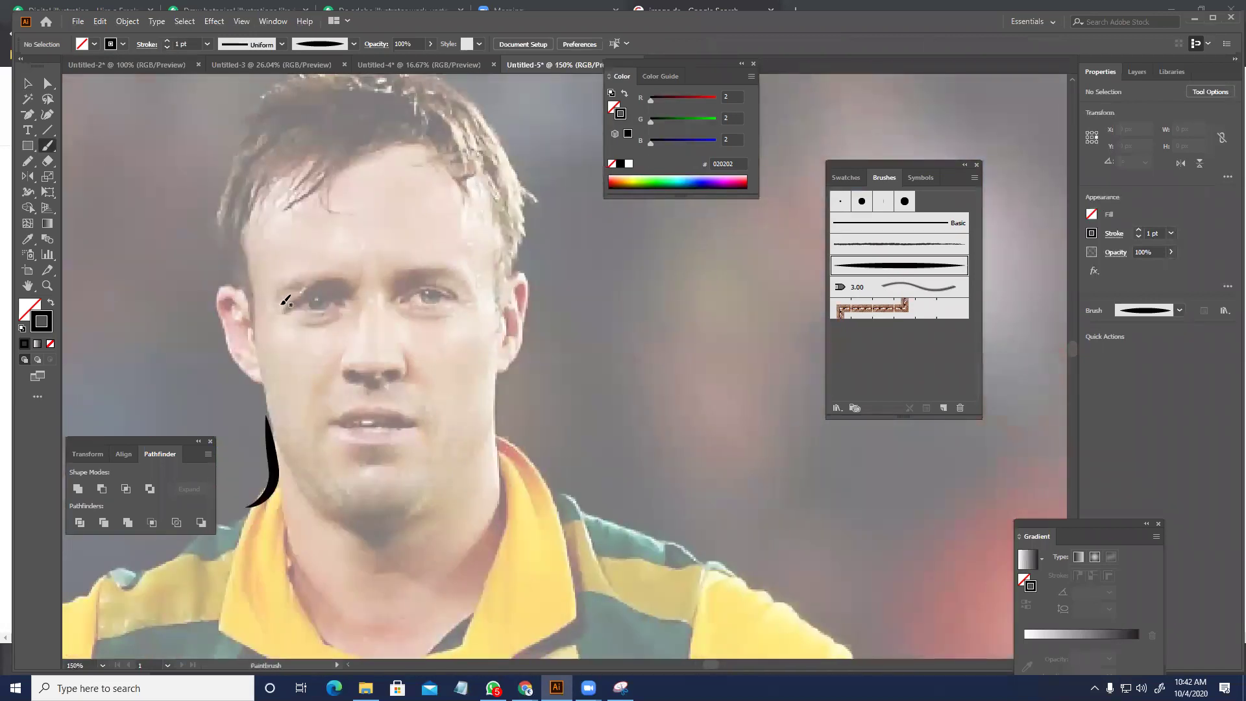
drag(355, 287, 309, 297)
key(ctrl+z)
drag(395, 273, 318, 302)
key(ctrl+z)
drag(367, 253, 281, 311)
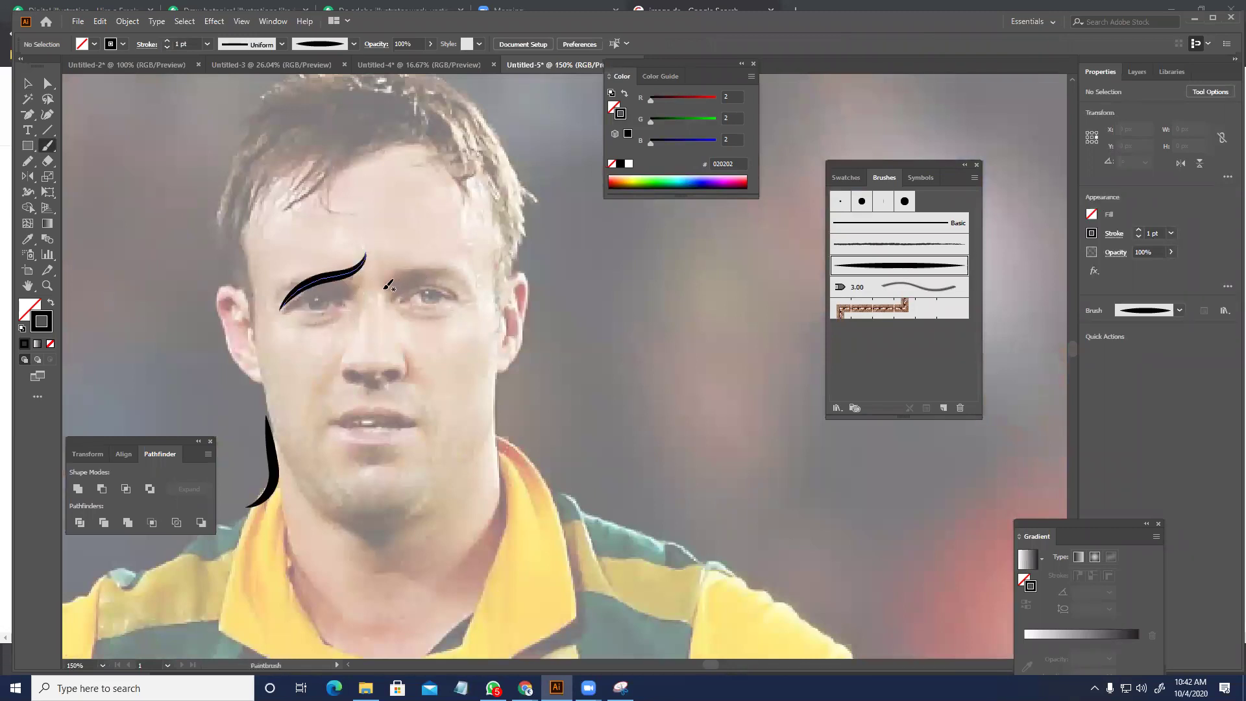
- Paint a curved black tapered stroke over the cricketer's left eyebrow, undoing the rejected tries
mouse_move(482, 288)
mouse_down()
mouse_move(491, 278)
mouse_move(472, 294)
mouse_up()
key(ctrl+z)
key(ctrl+z)
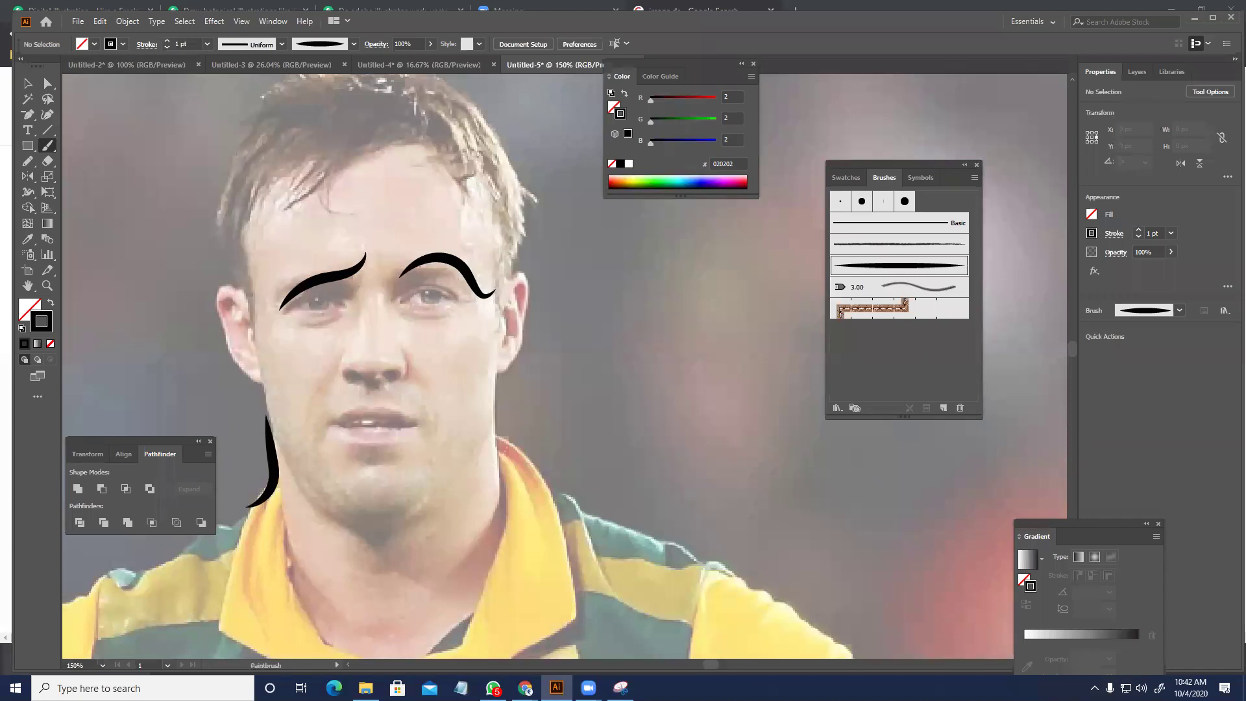
- Switch to File Explorer and look through the softwer 2020 and all folders on New Volume (D:)
click(365, 687)
click(96, 250)
double_click(344, 190)
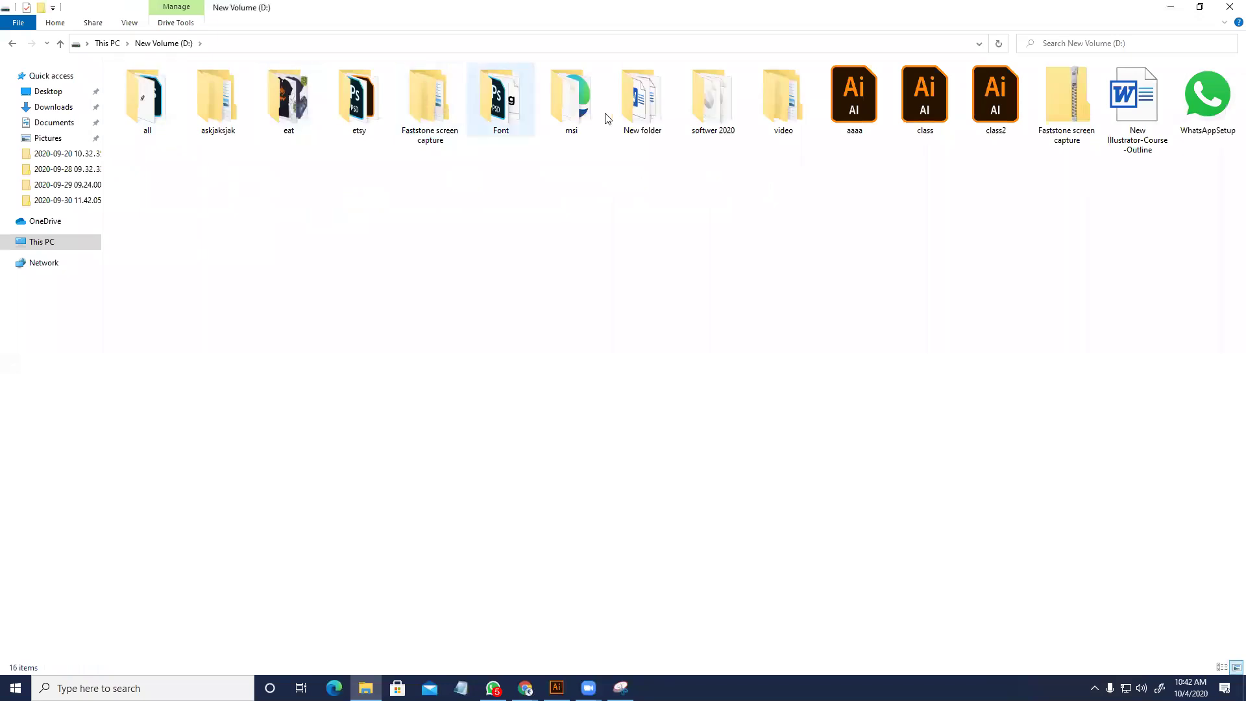
double_click(713, 114)
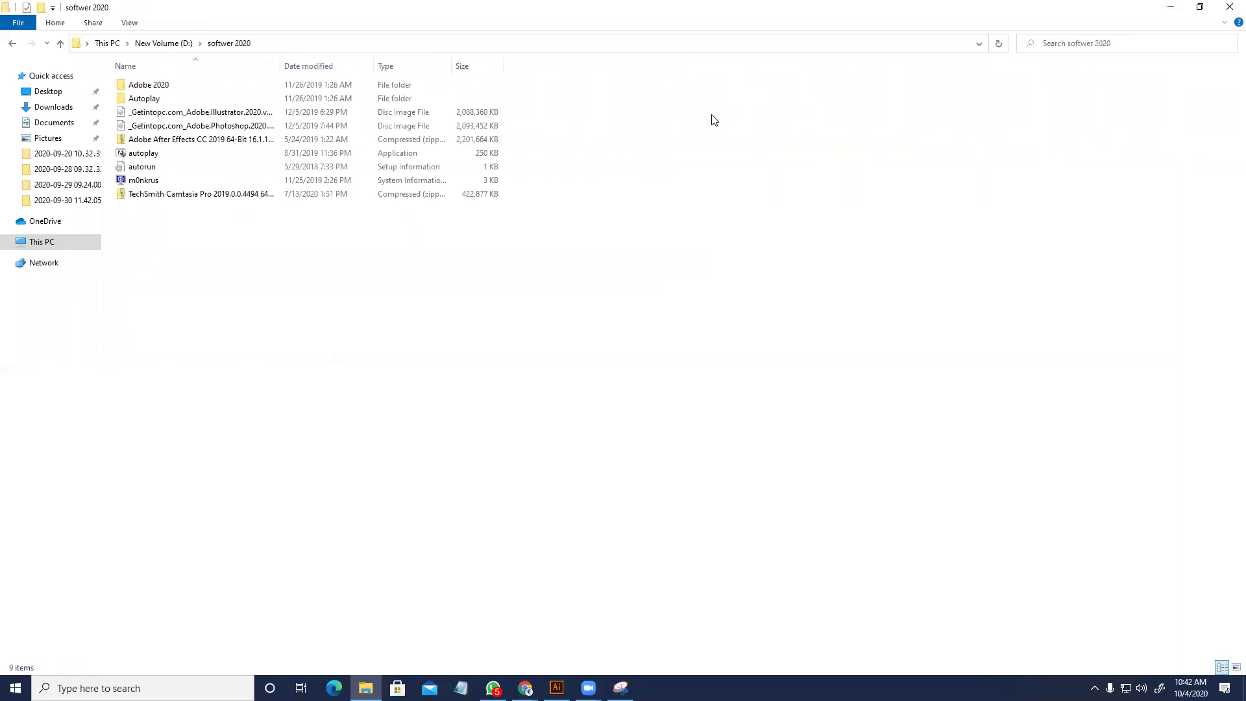
click(12, 44)
click(158, 117)
double_click(158, 117)
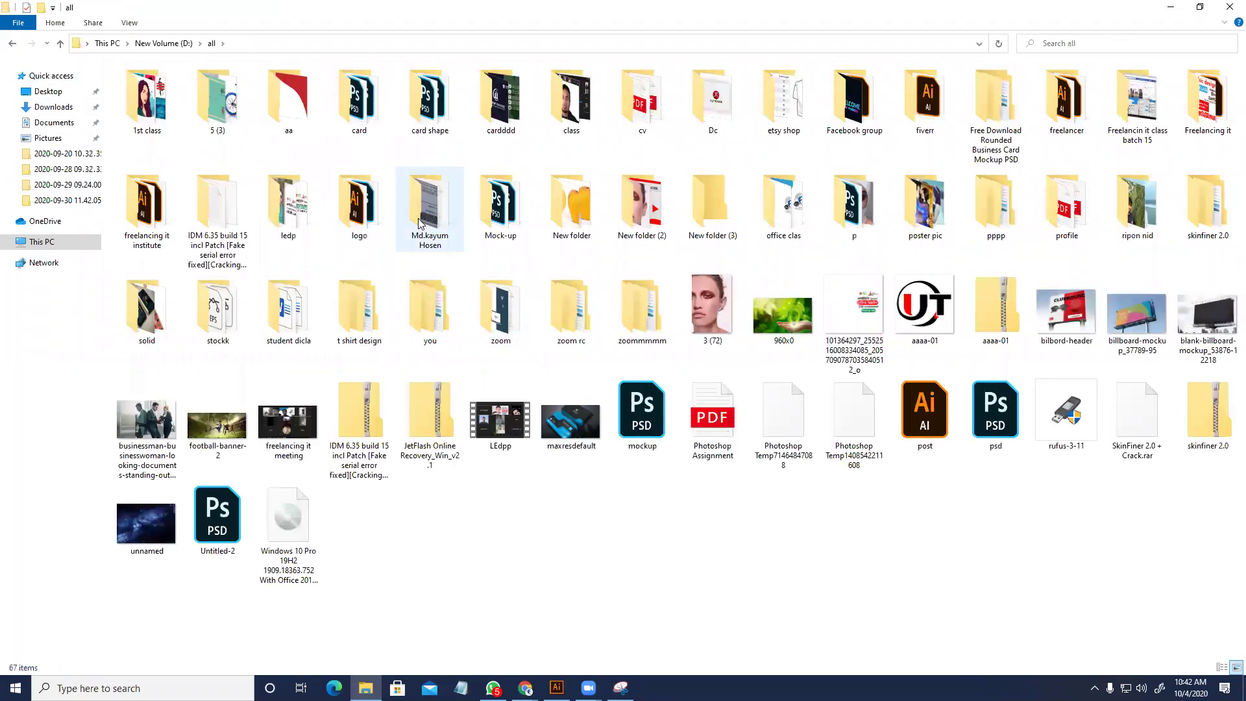
click(419, 220)
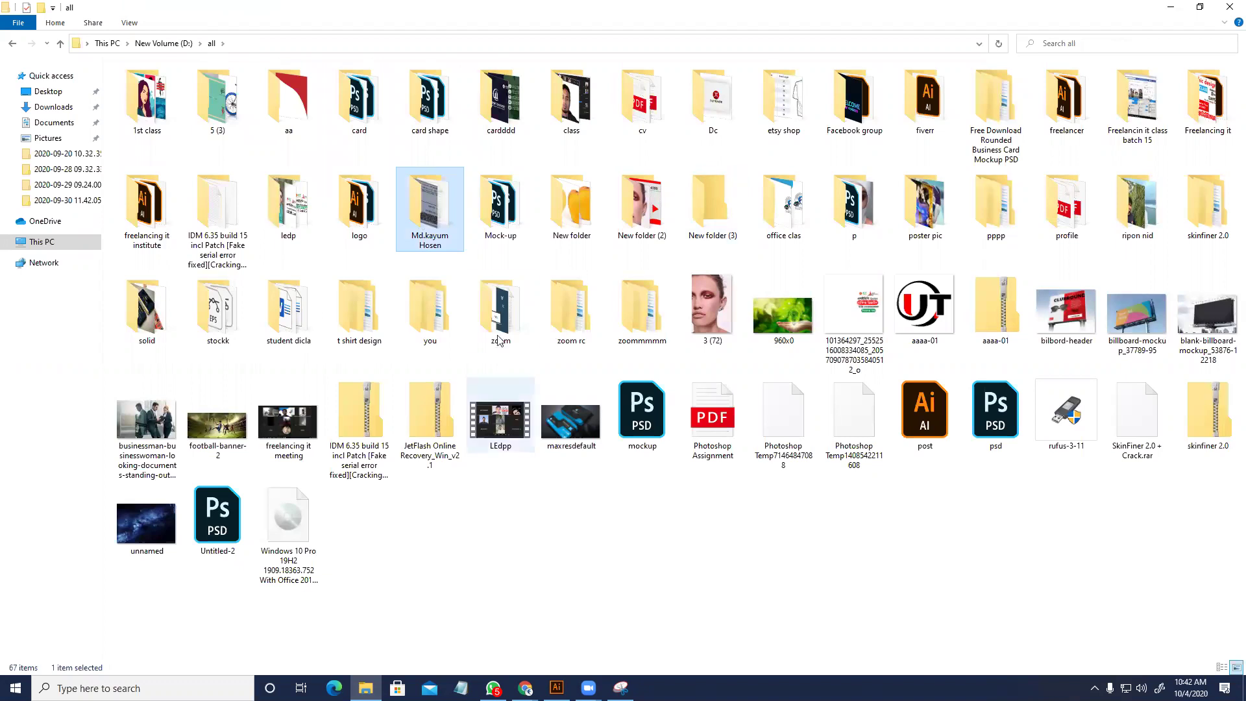
click(493, 311)
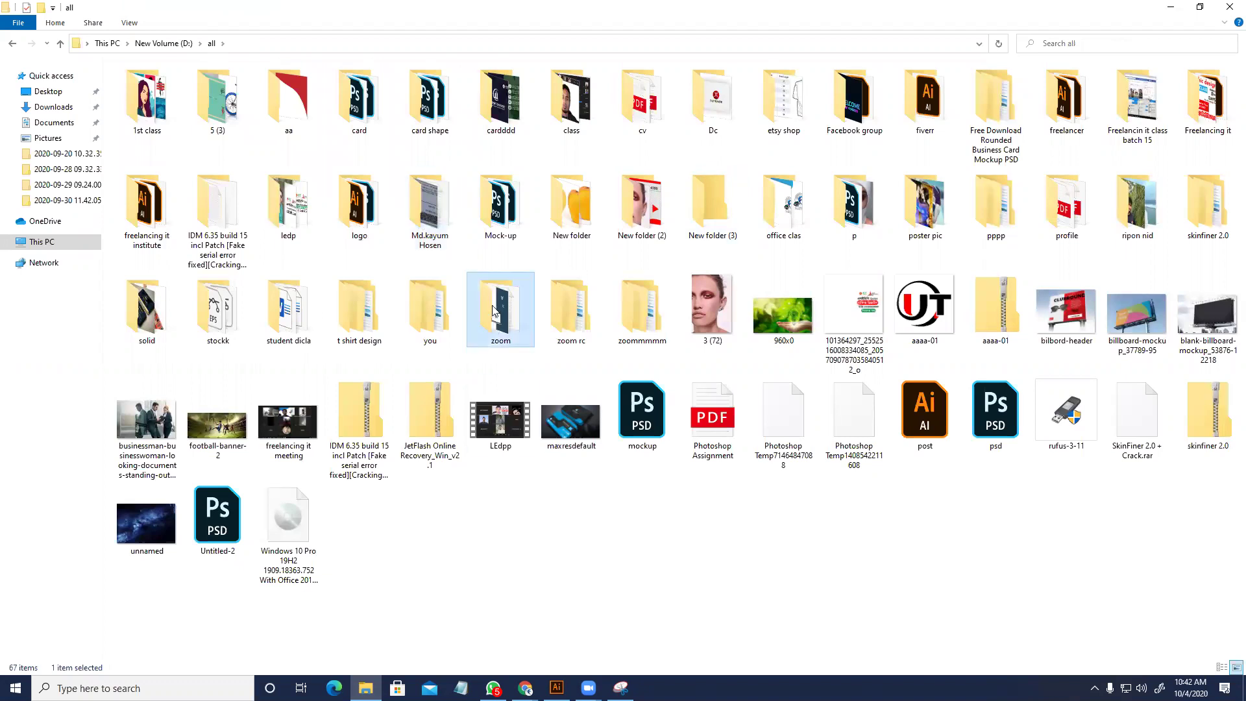
click(821, 314)
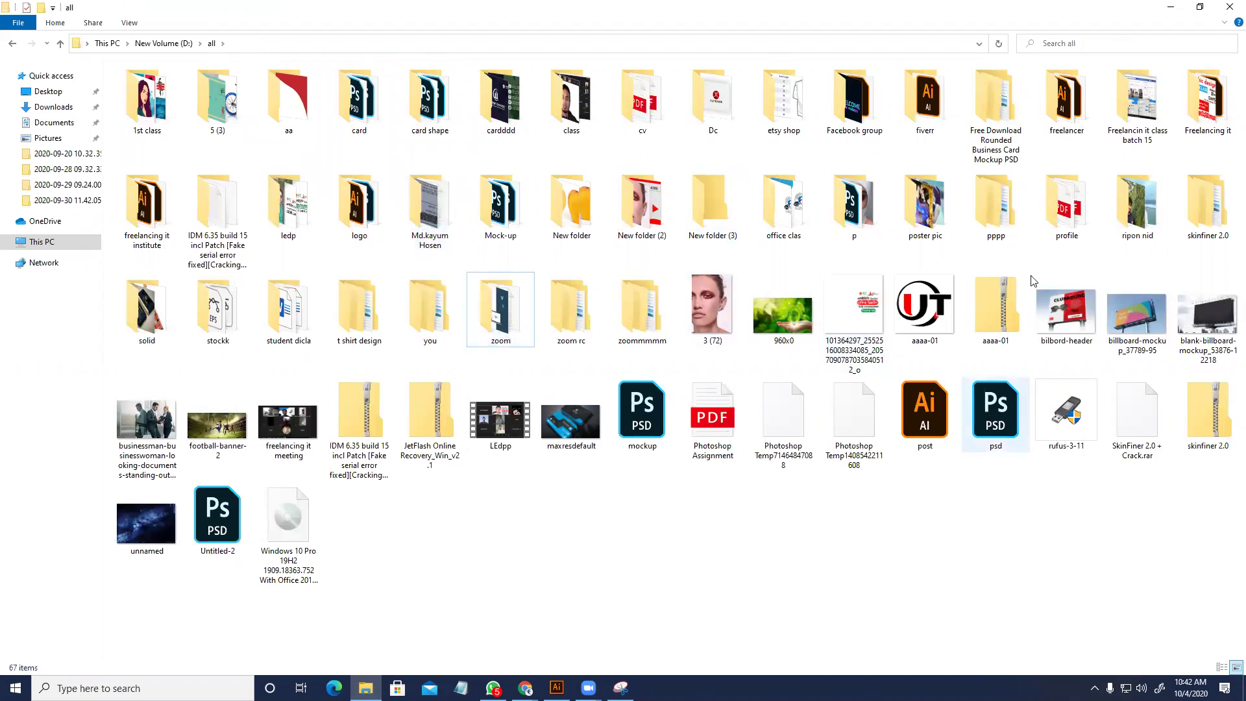
click(1227, 7)
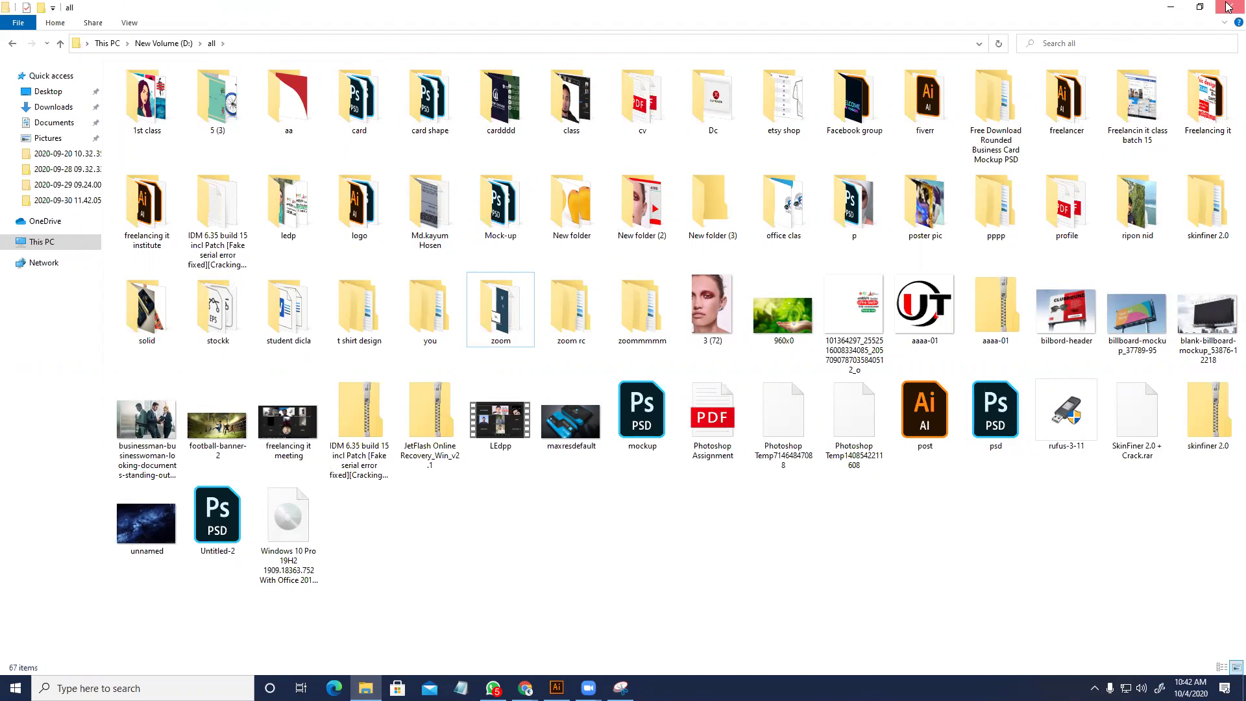
- Search the whole of This PC for "huion"
click(64, 244)
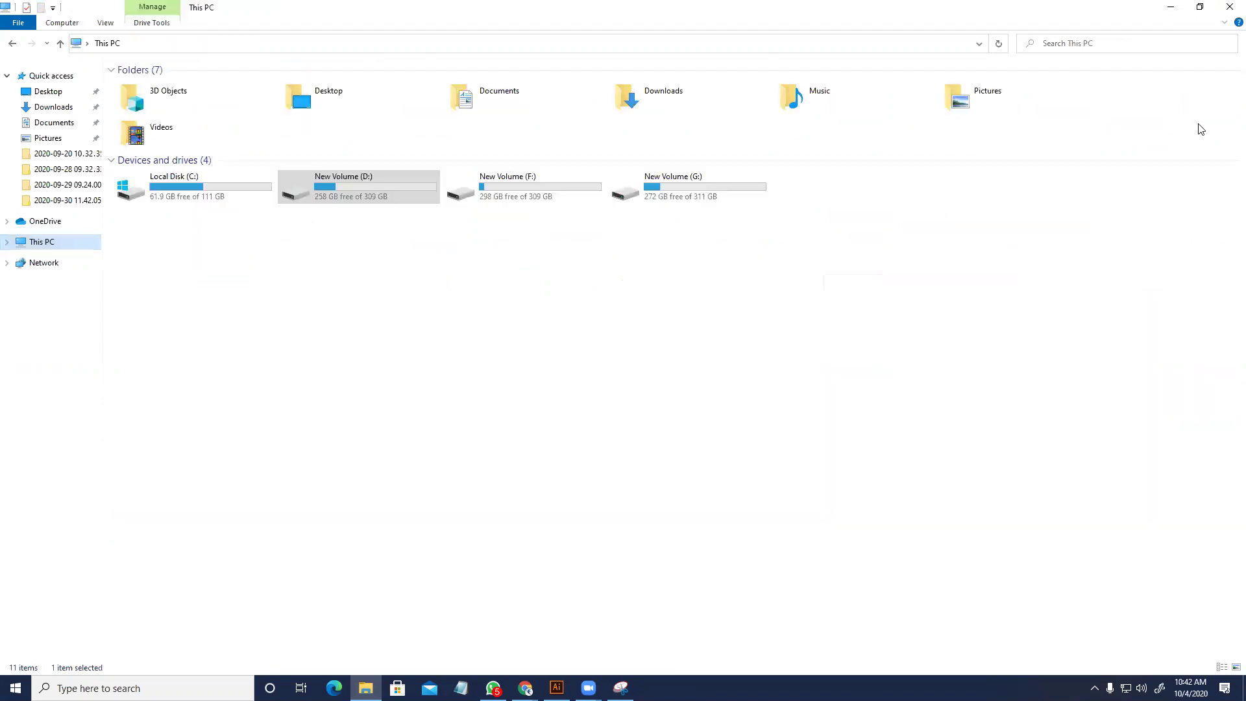
click(1088, 50)
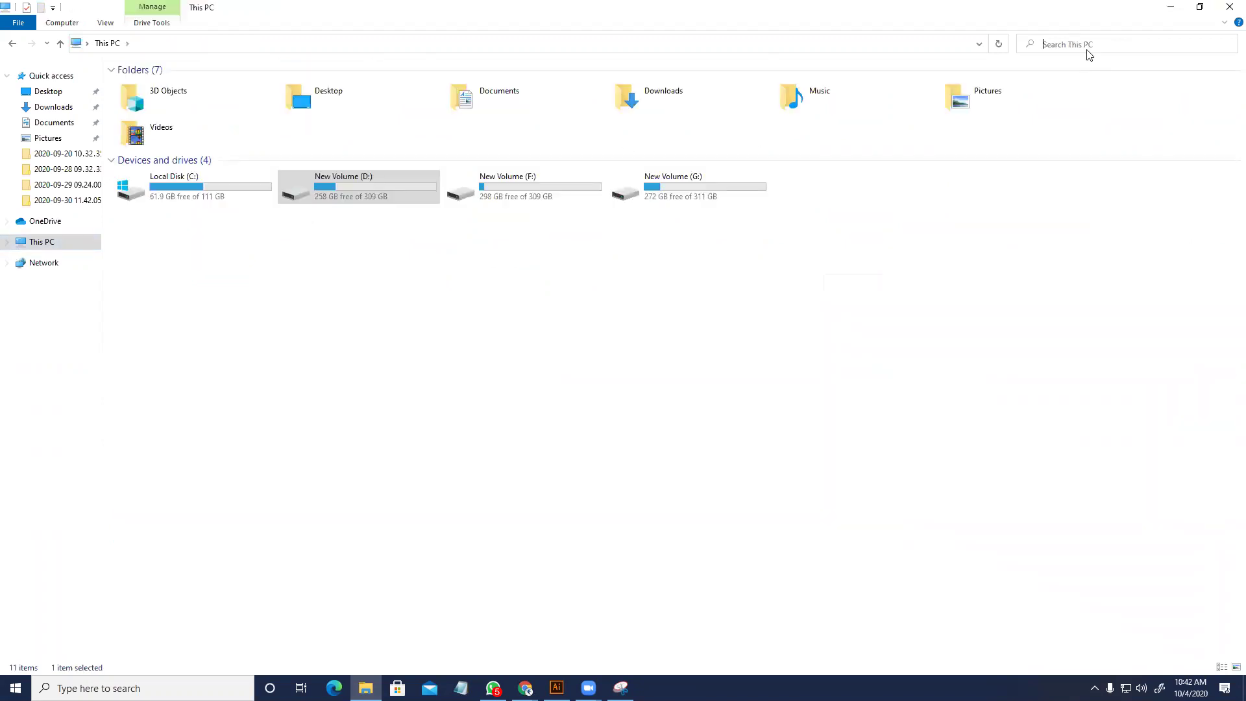
text(hui)
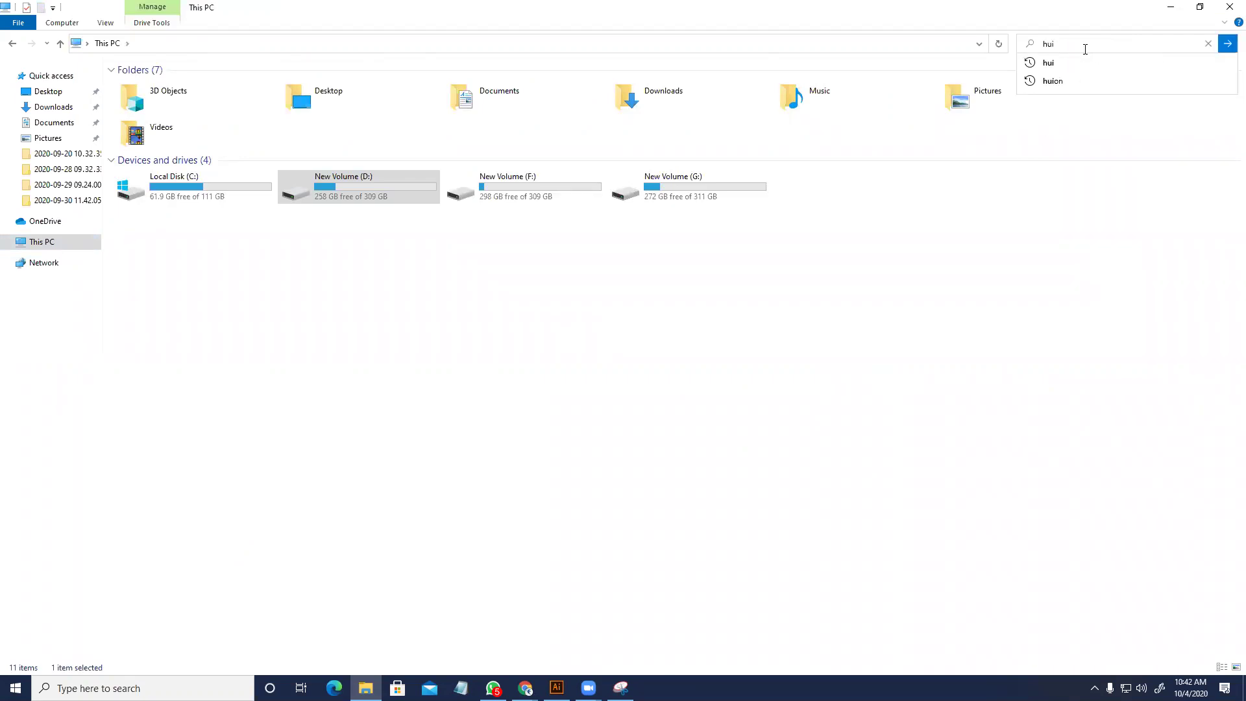
text(on)
key(Return)
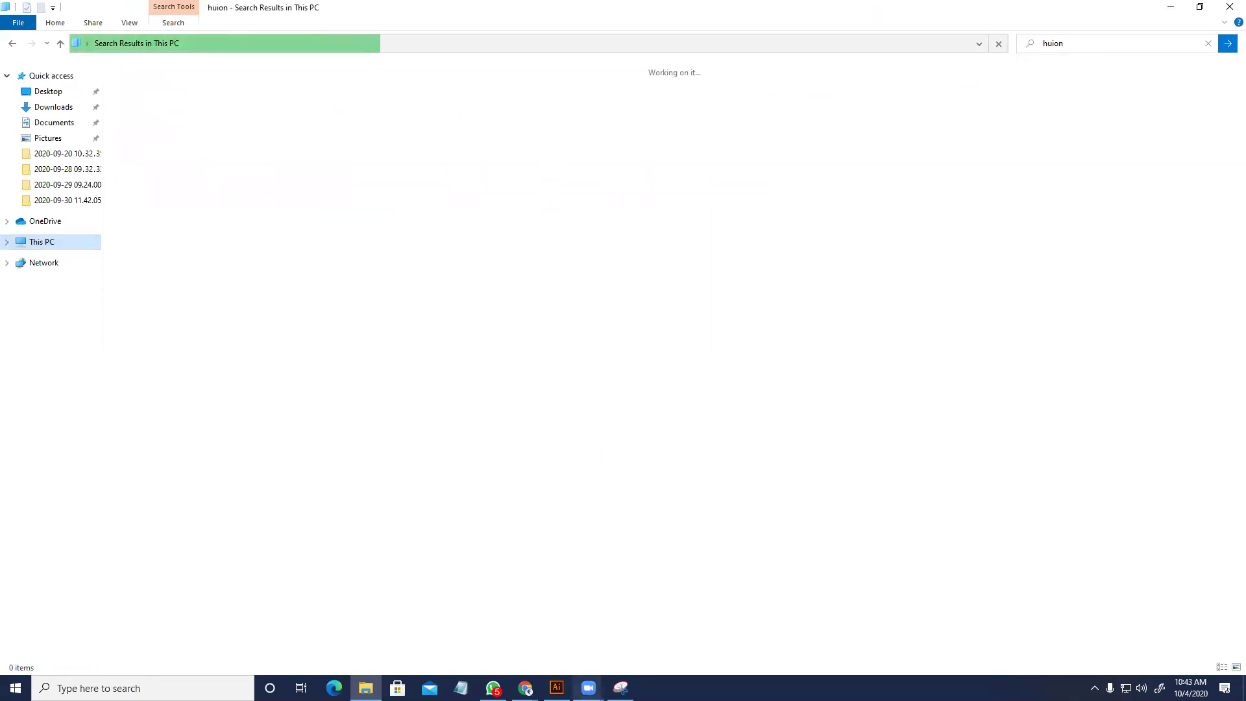
- Switch to Chrome and check the shared screen in the Zoom meeting tab, returning to the Google Images results
click(587, 688)
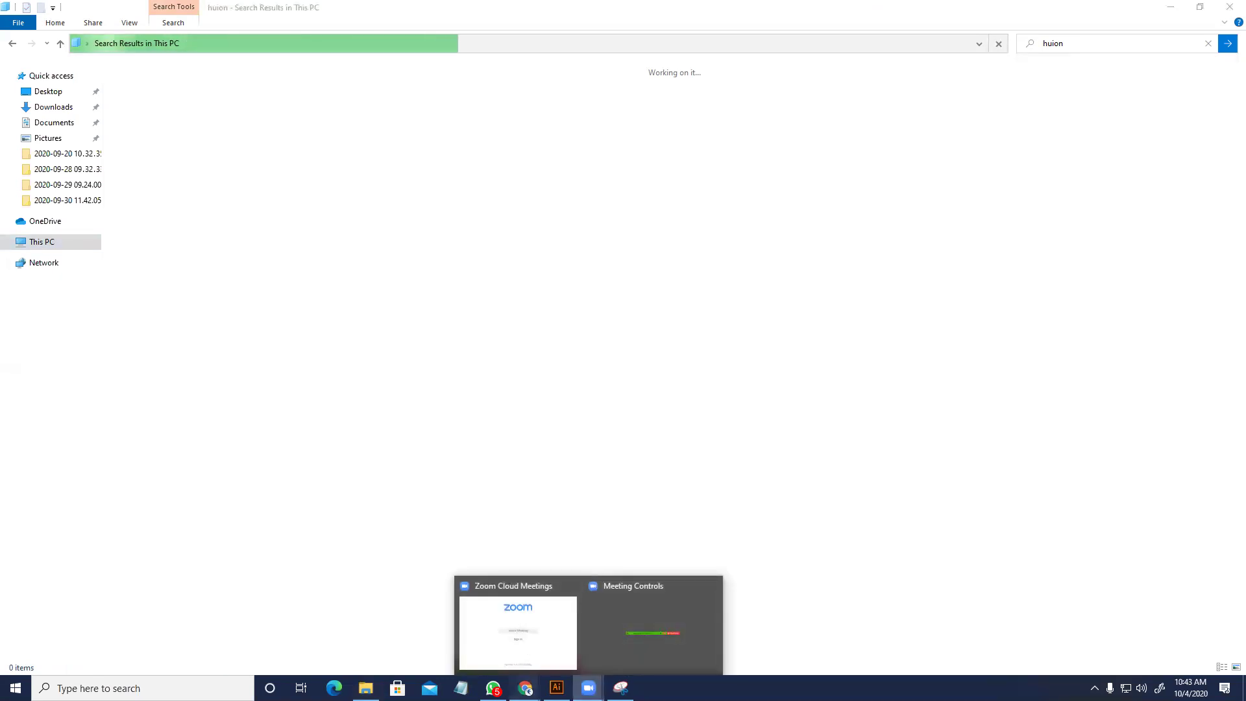
click(591, 646)
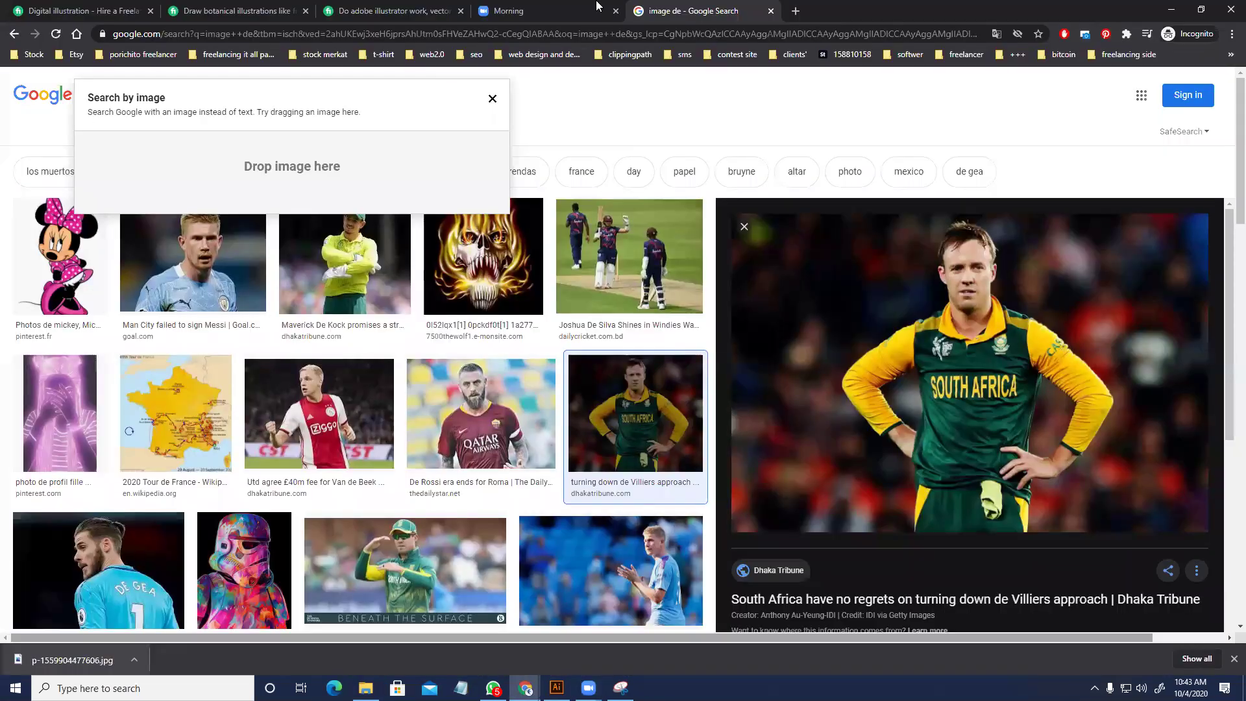
click(558, 8)
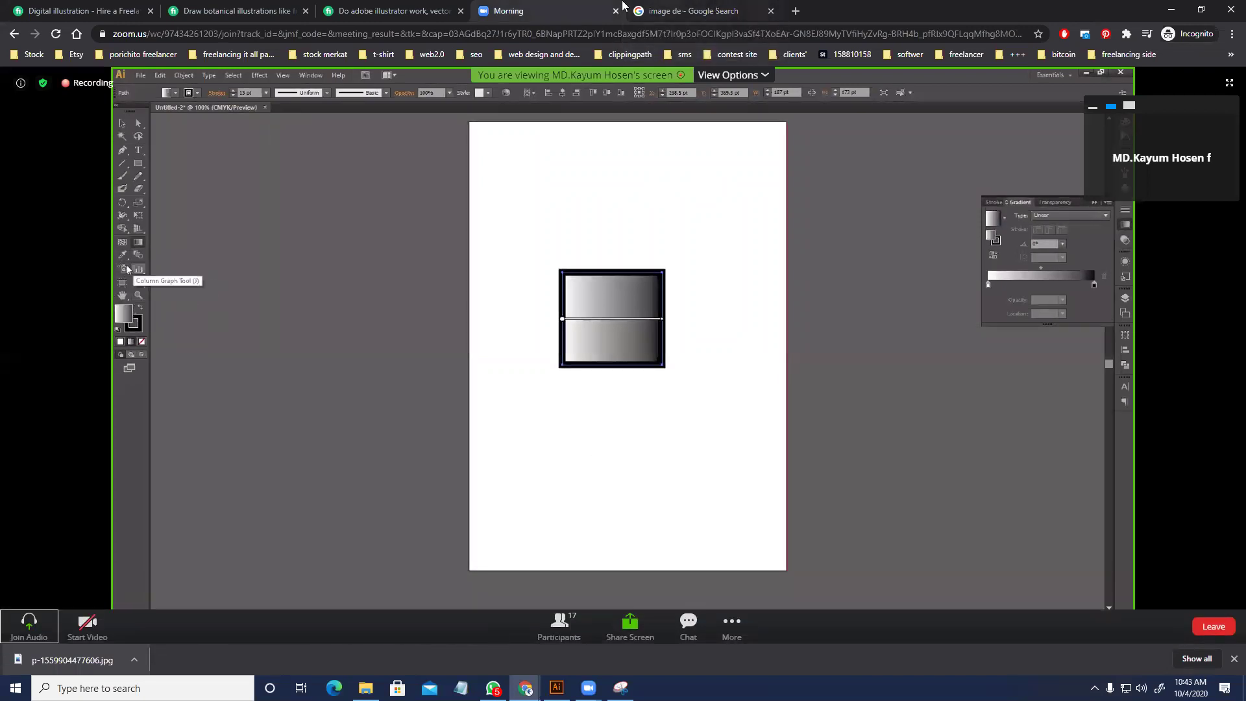
click(646, 11)
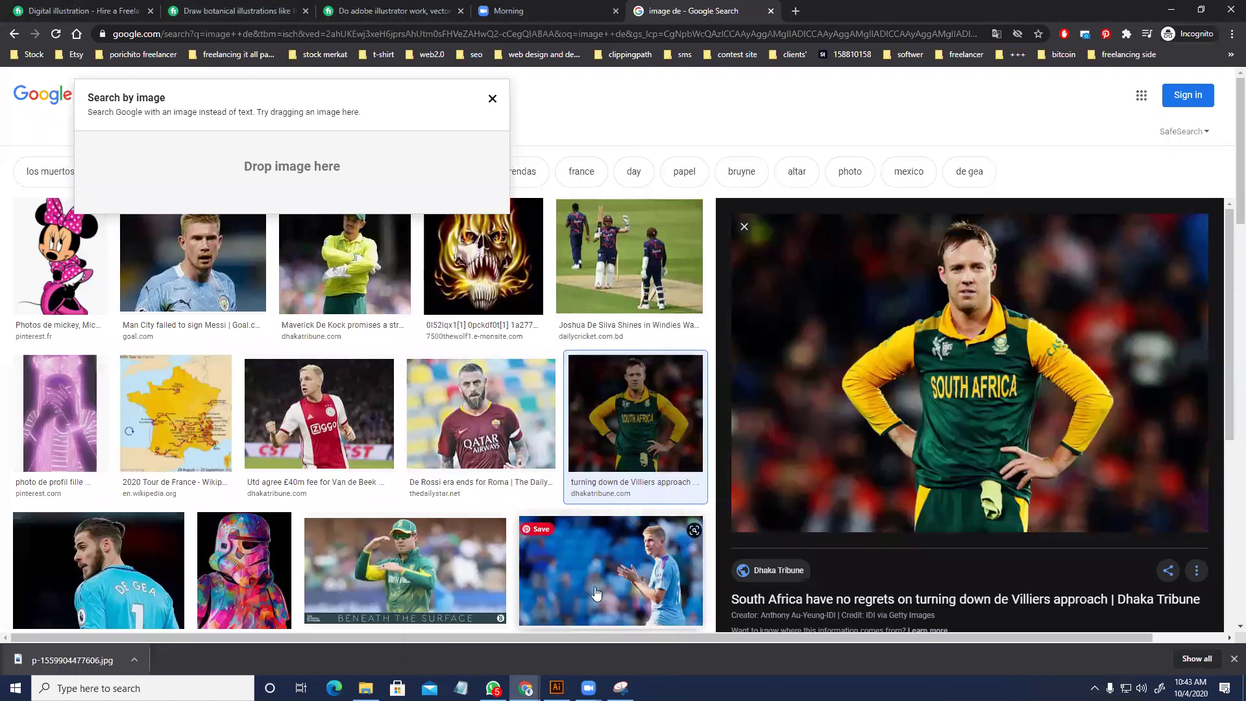
- Select the huion search term in File Explorer, and search Google for "huion h430p" in Chrome's Post Attendee tab
click(366, 688)
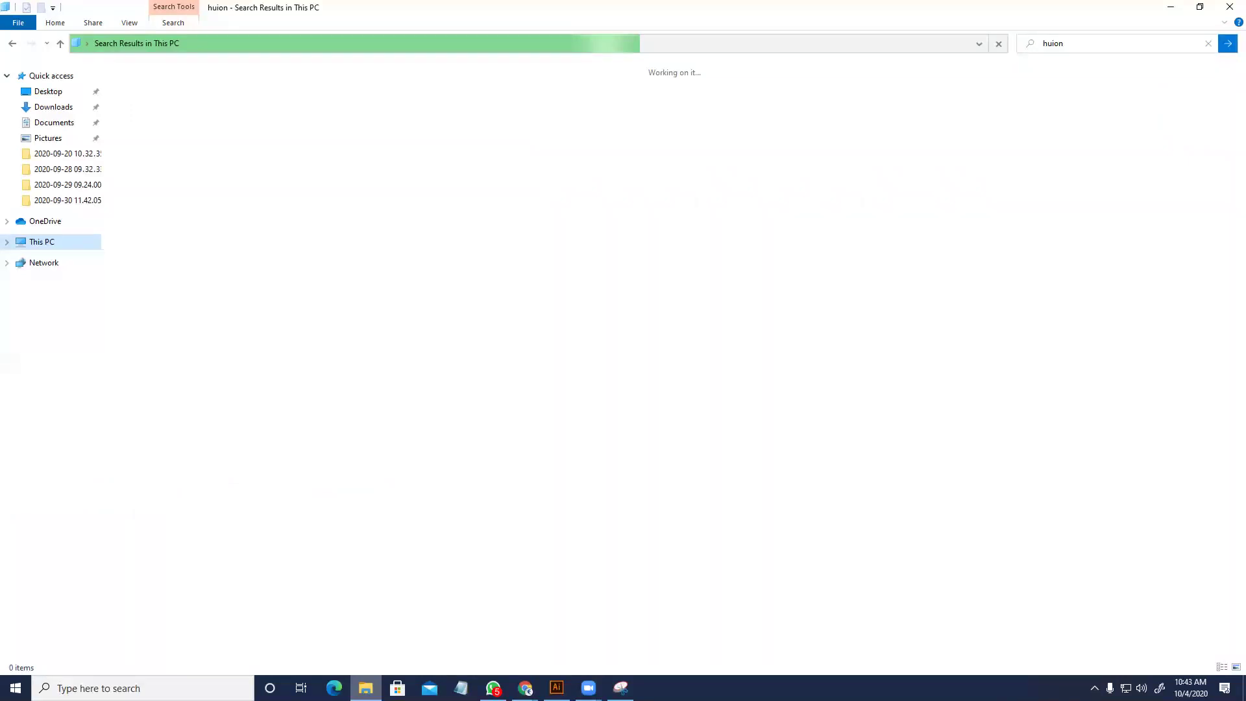
click(1075, 45)
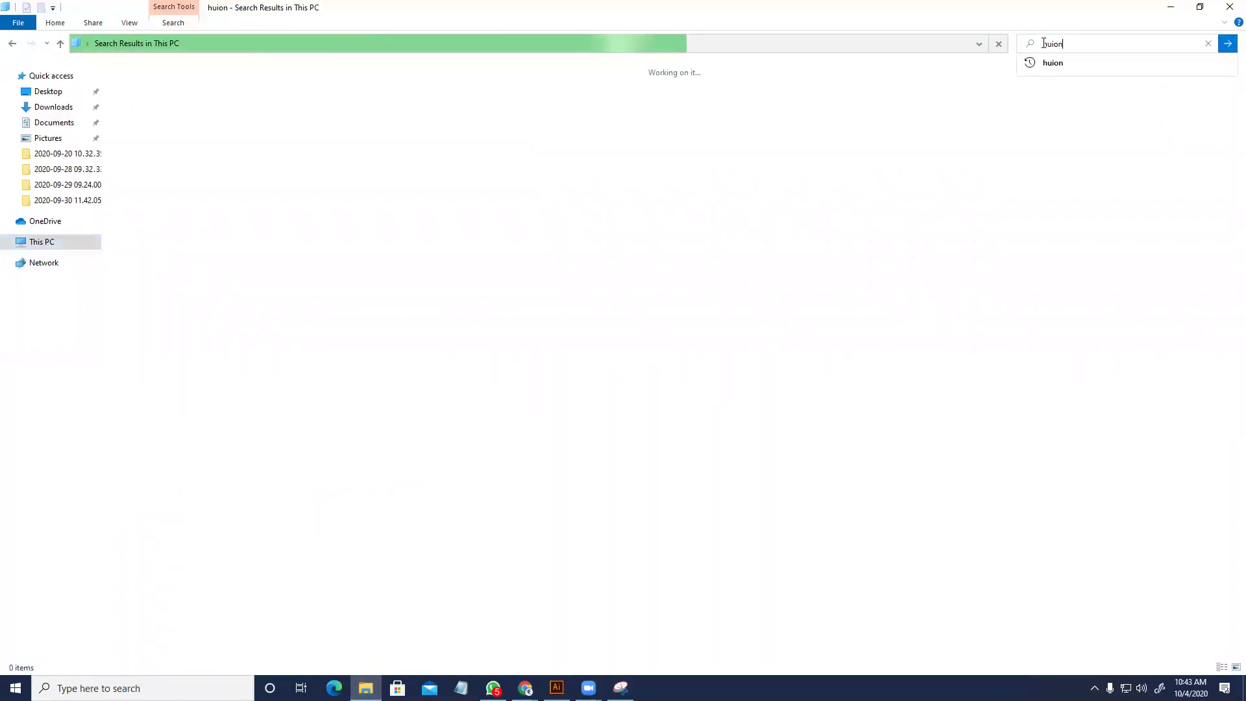
double_click(1062, 43)
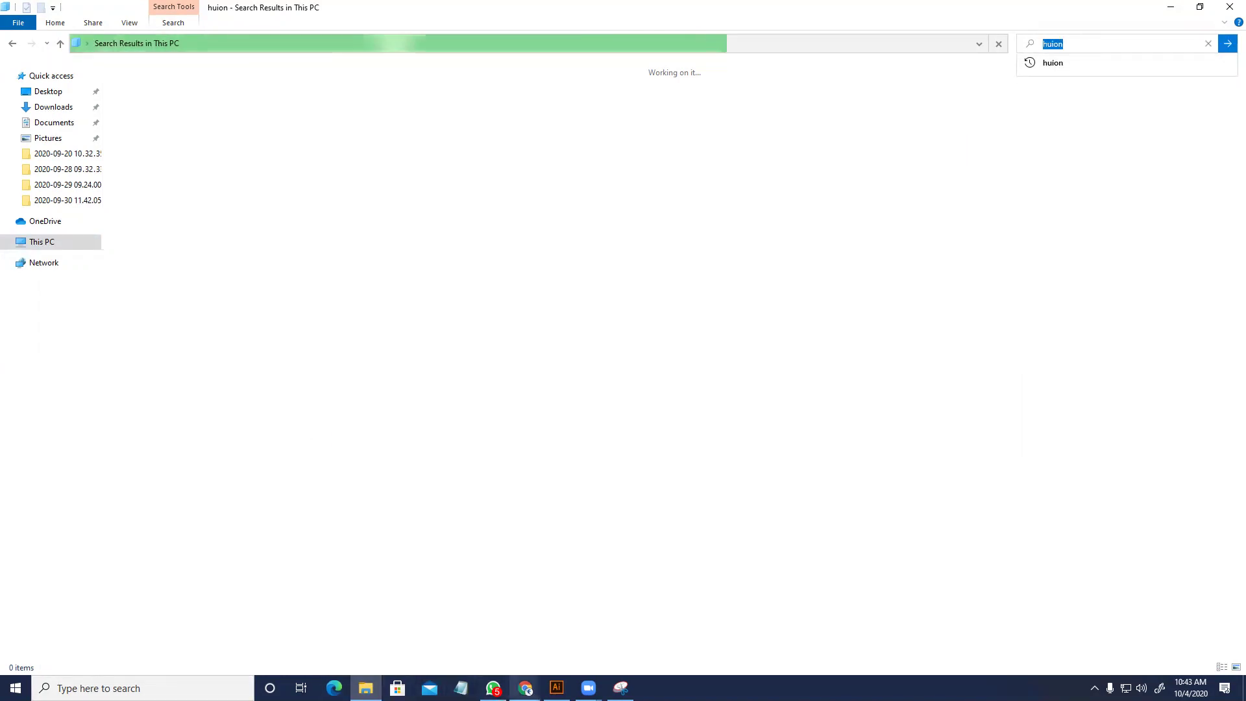
click(529, 639)
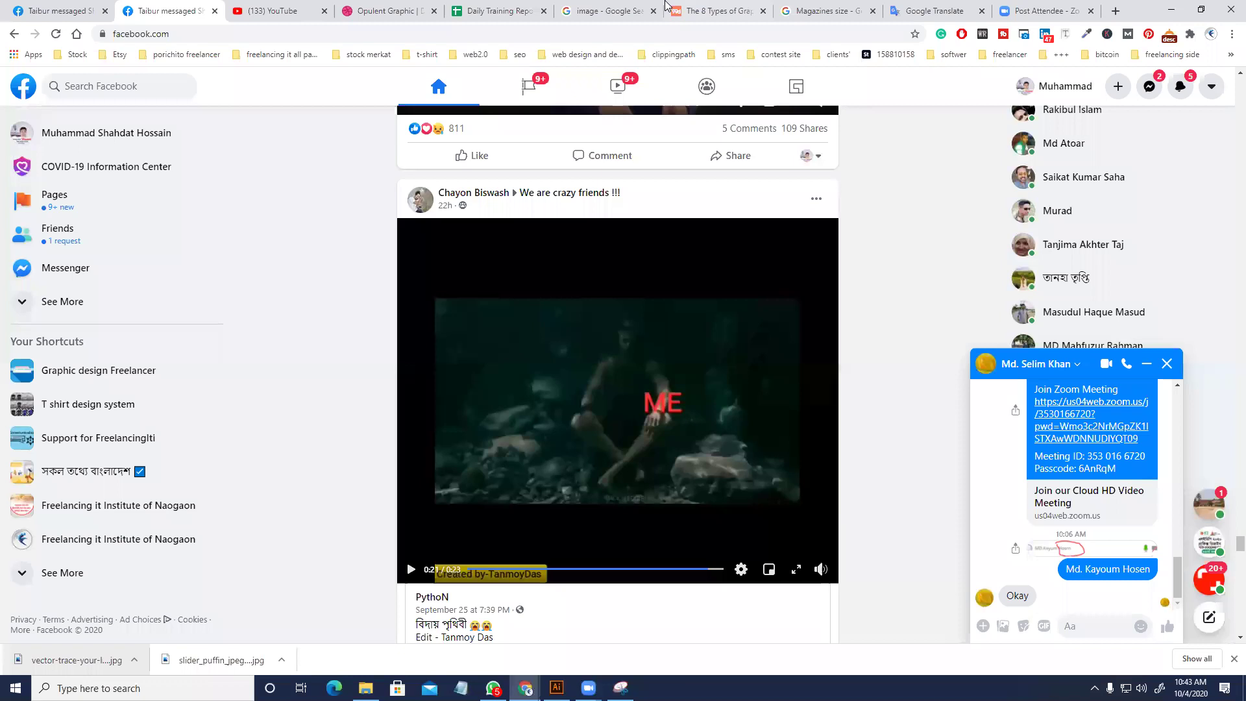
click(1038, 11)
click(820, 31)
text(huion)
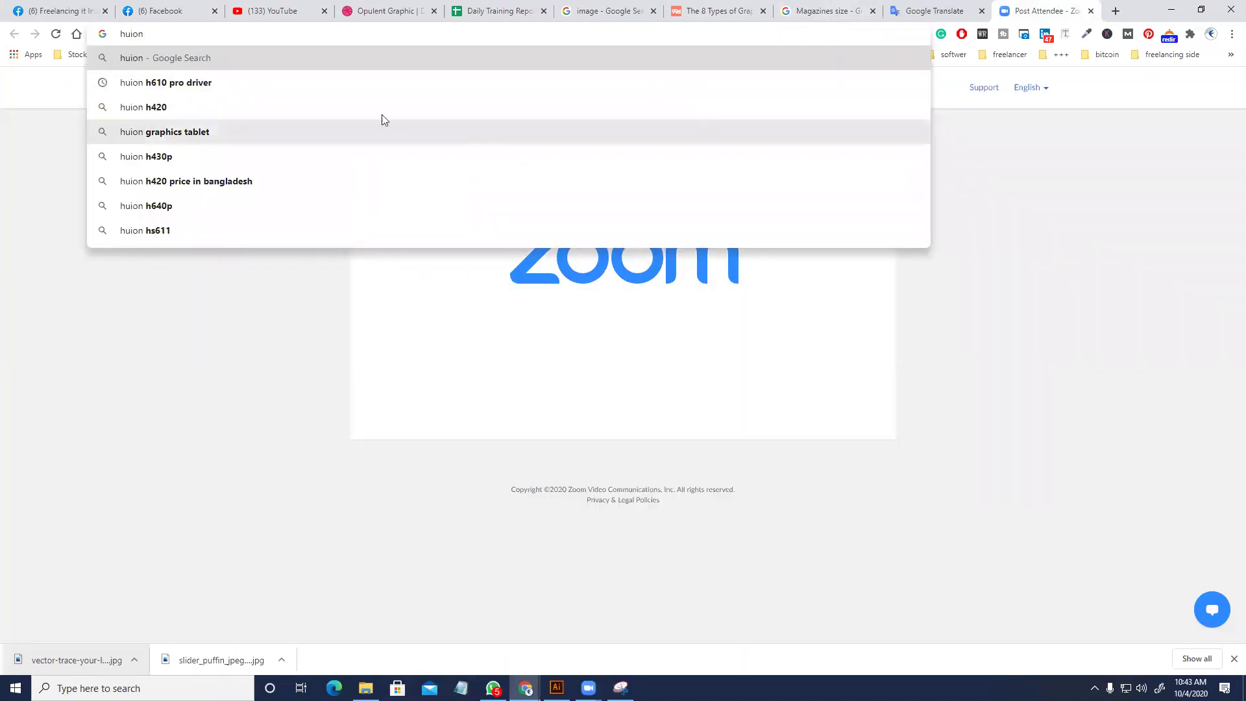
click(239, 159)
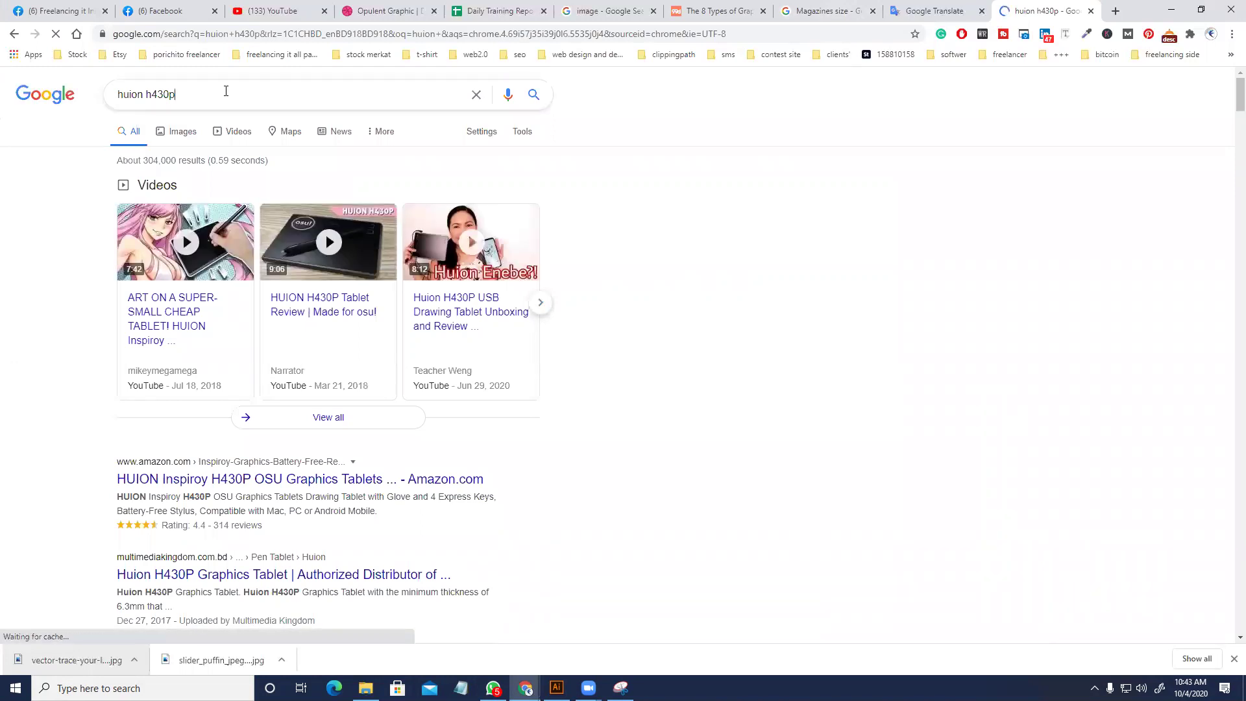
- Open the official huion.com Inspiroy H430P page from the search results and look through it
click(206, 86)
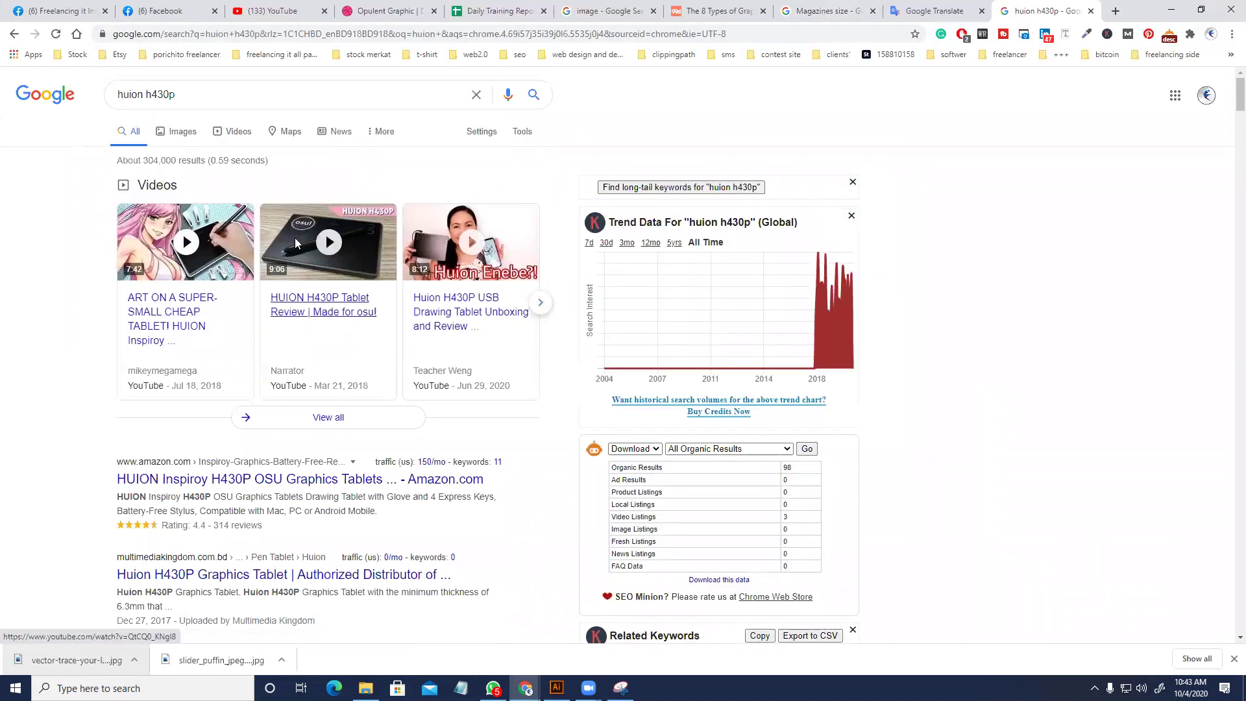
scroll(295, 241, down, 3)
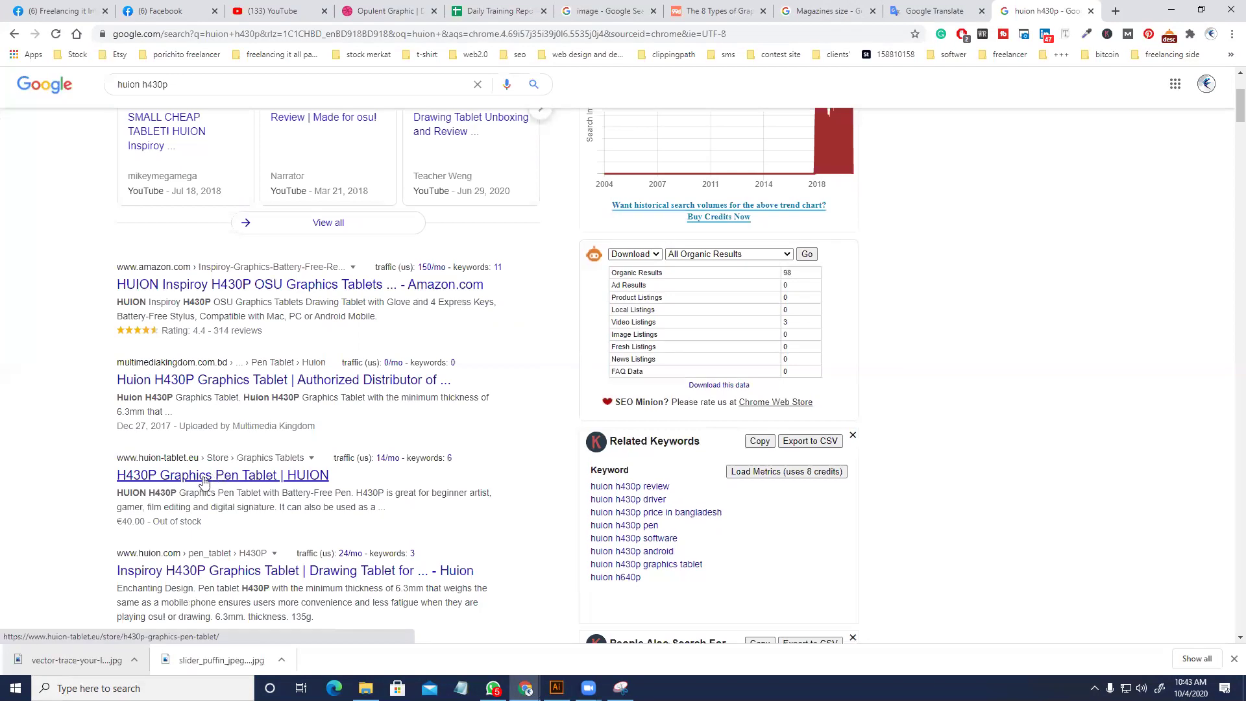
scroll(203, 481, down, 3)
click(258, 383)
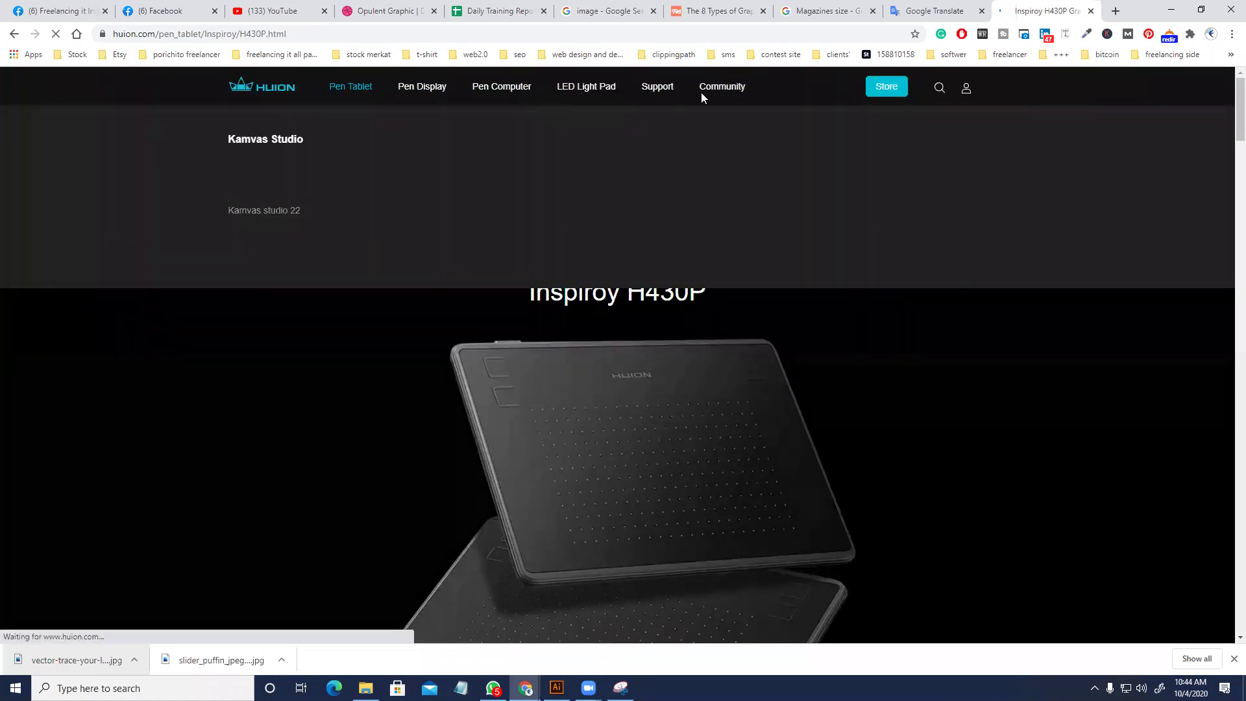
mouse_move(398, 92)
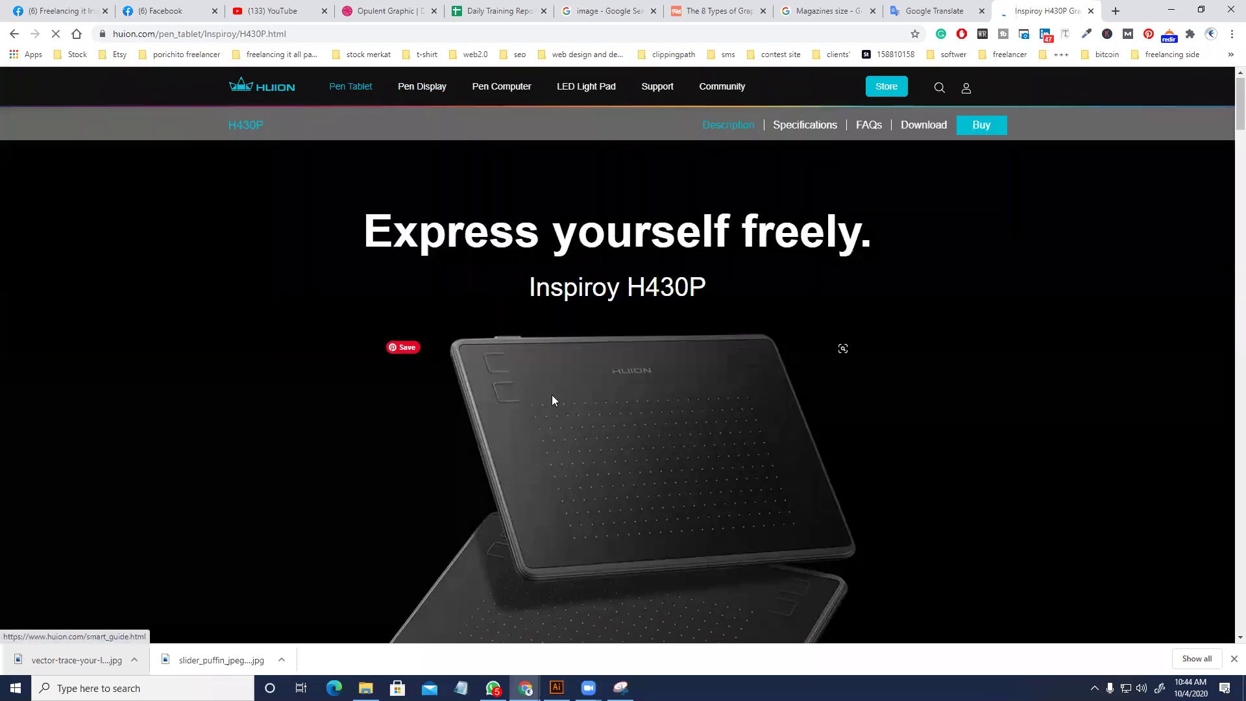
scroll(564, 394, down, 10)
scroll(566, 394, up, 10)
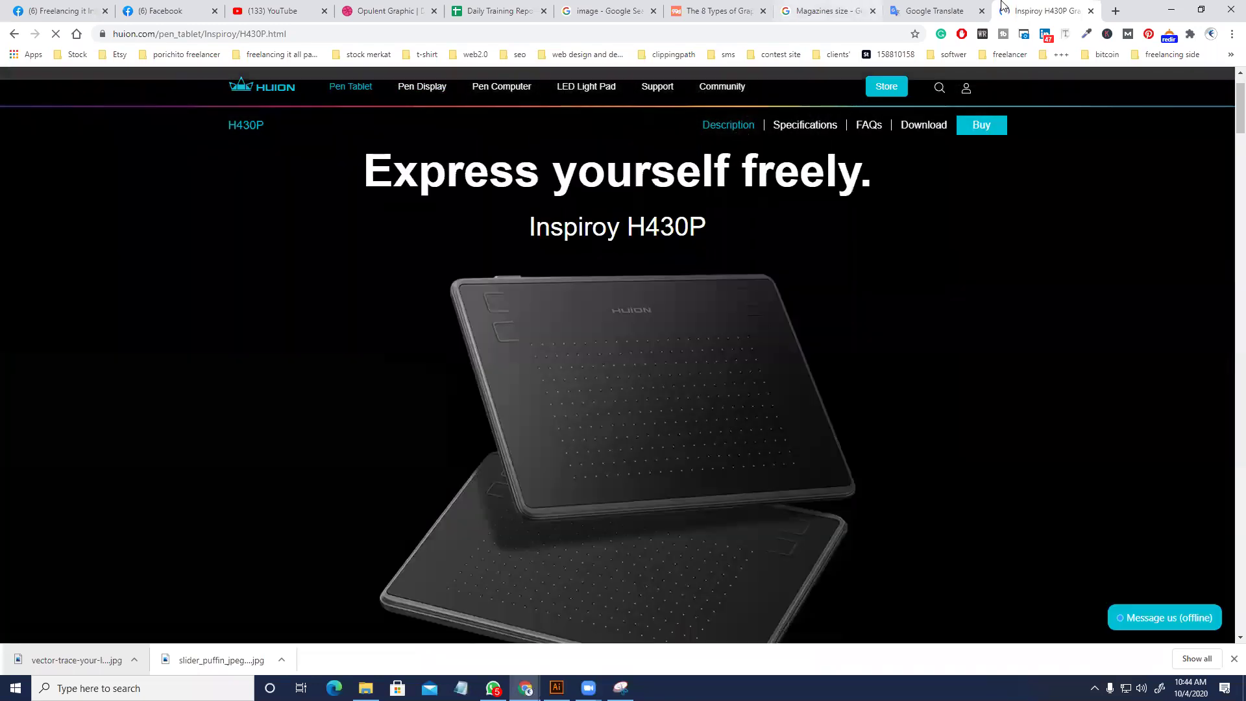
- Search Google for "huion h610 pro driver" and open Huion's H610PRO driver and manual page in a new tab
click(768, 37)
text(huion h610 pro driver)
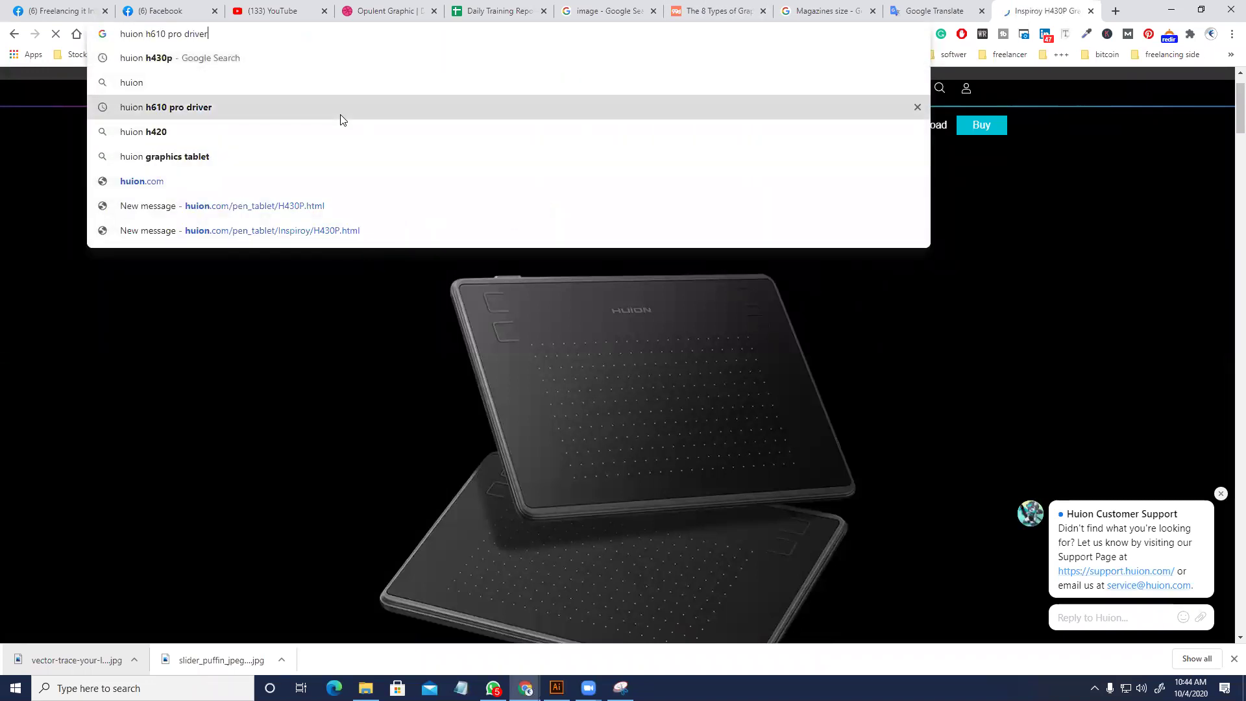
click(340, 115)
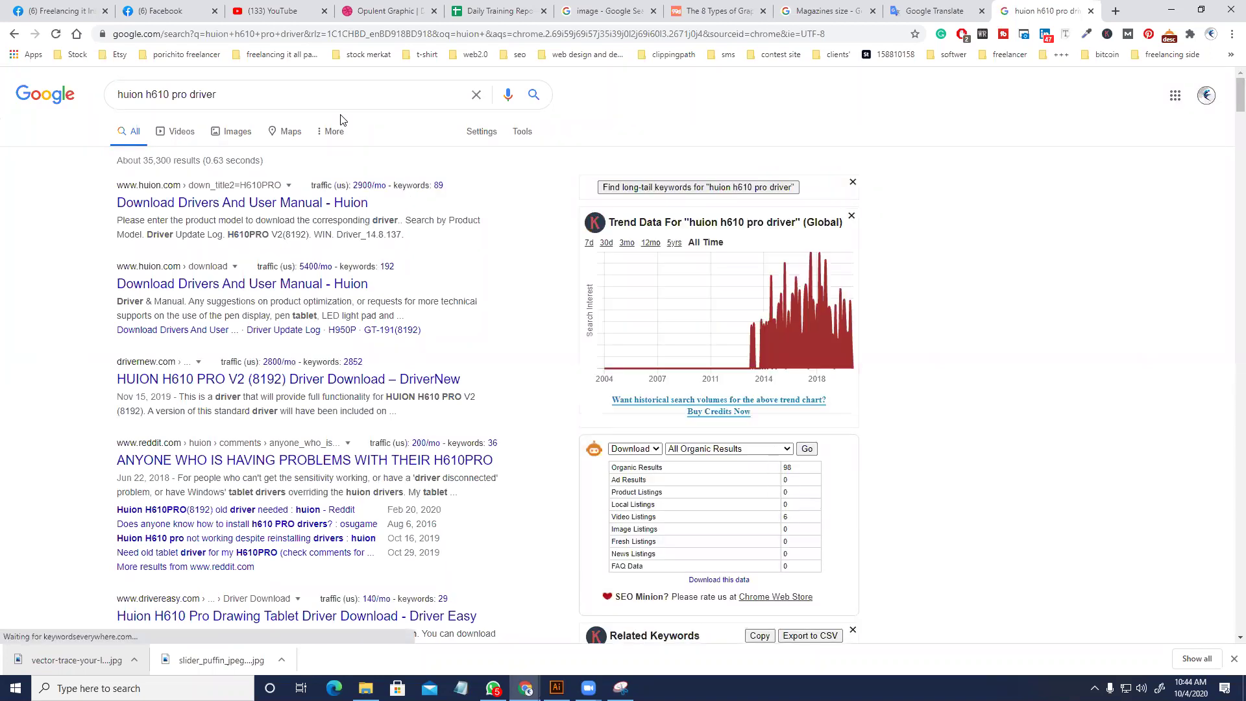
right_click(229, 201)
click(295, 214)
click(1045, 8)
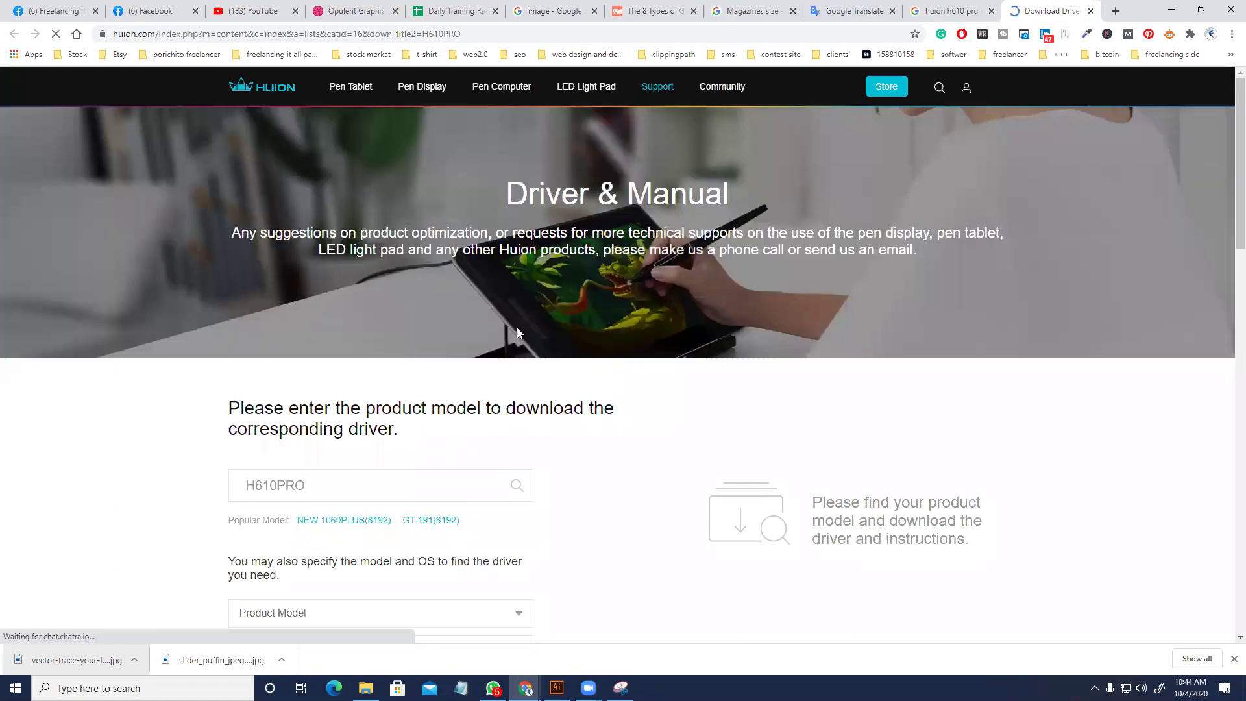
- Look through the whole Product Model list on Huion's driver download page for the tablet's model
scroll(429, 382, down, 4)
click(299, 355)
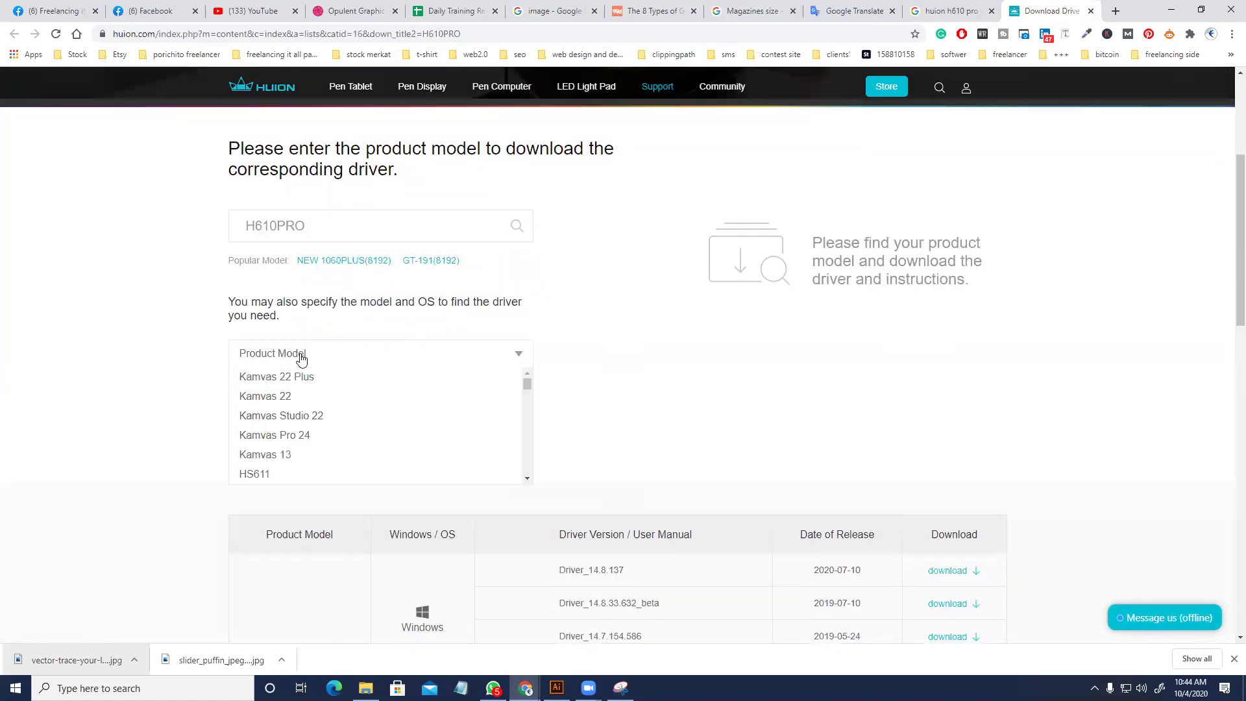
click(300, 355)
click(312, 356)
scroll(328, 412, down, 1)
scroll(326, 409, down, 2)
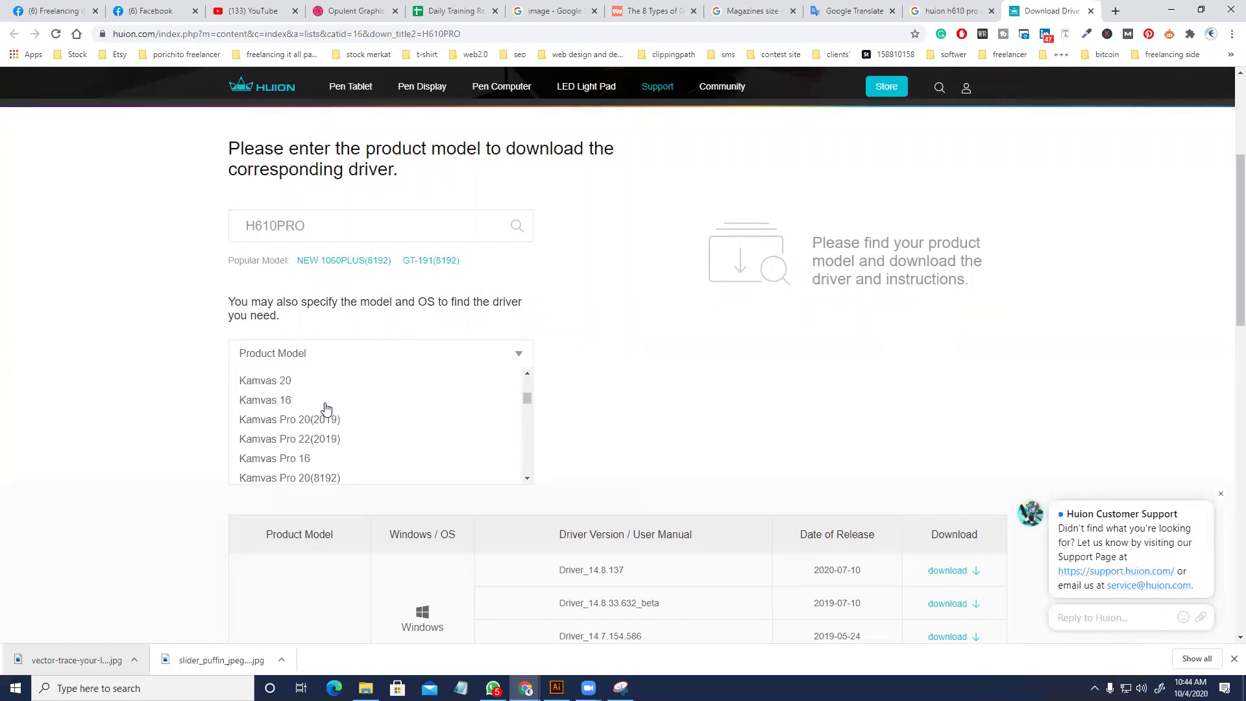
scroll(335, 426, down, 3)
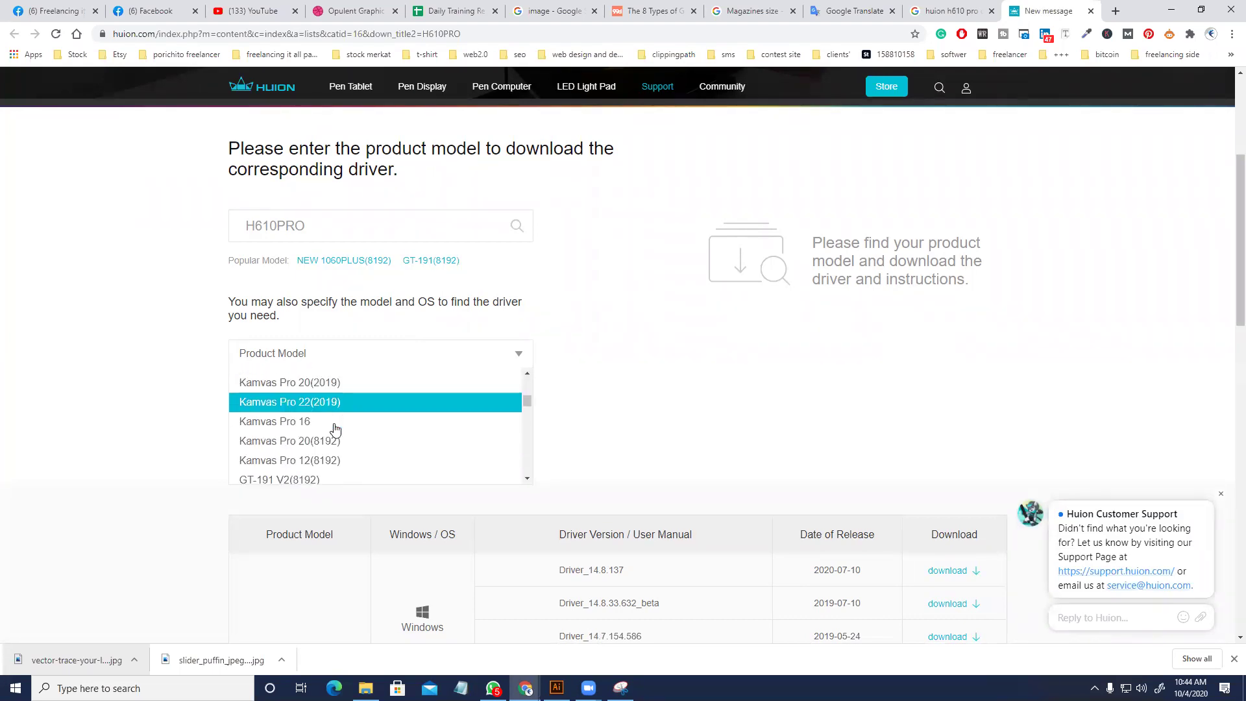
scroll(341, 427, down, 3)
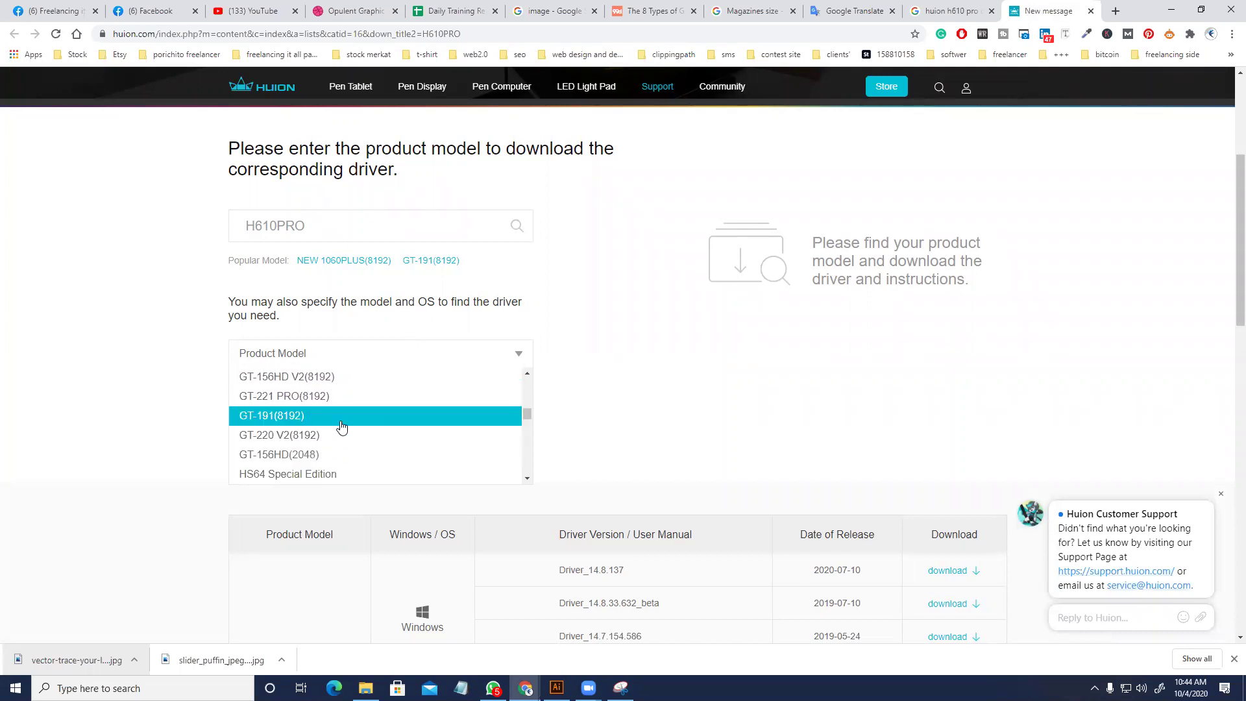
scroll(320, 432, down, 4)
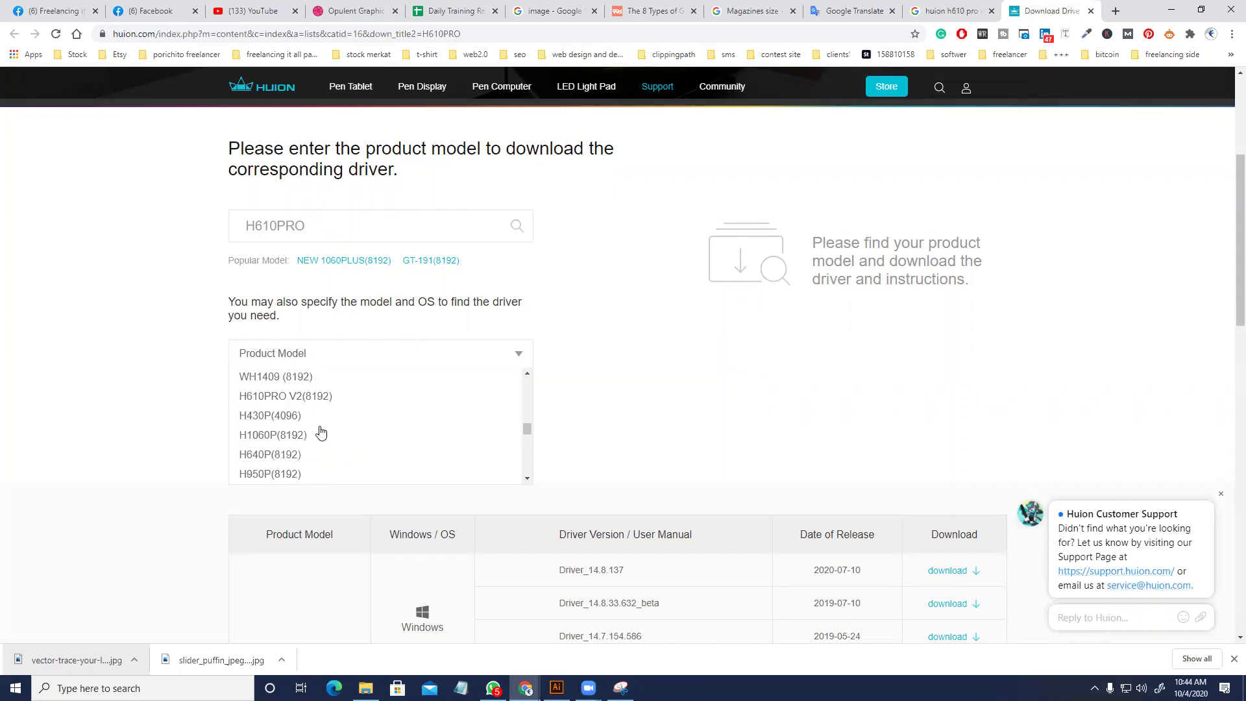
scroll(318, 438, down, 5)
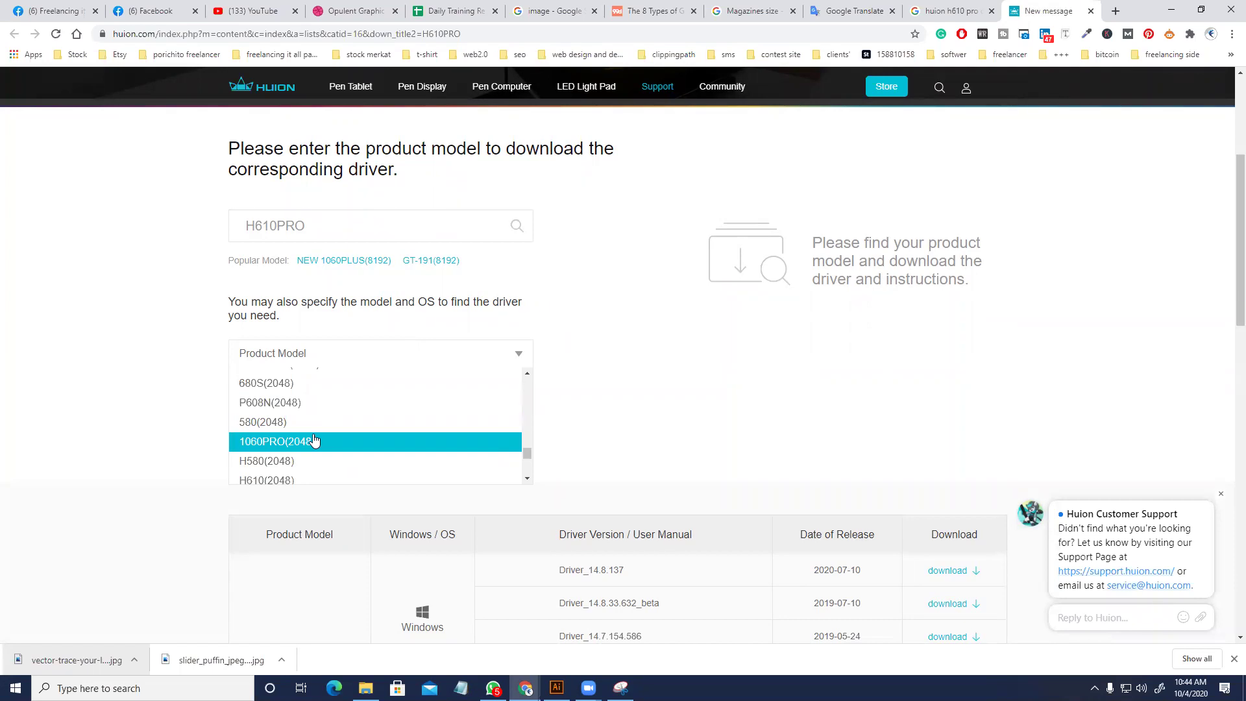
scroll(317, 436, down, 3)
scroll(316, 436, up, 1)
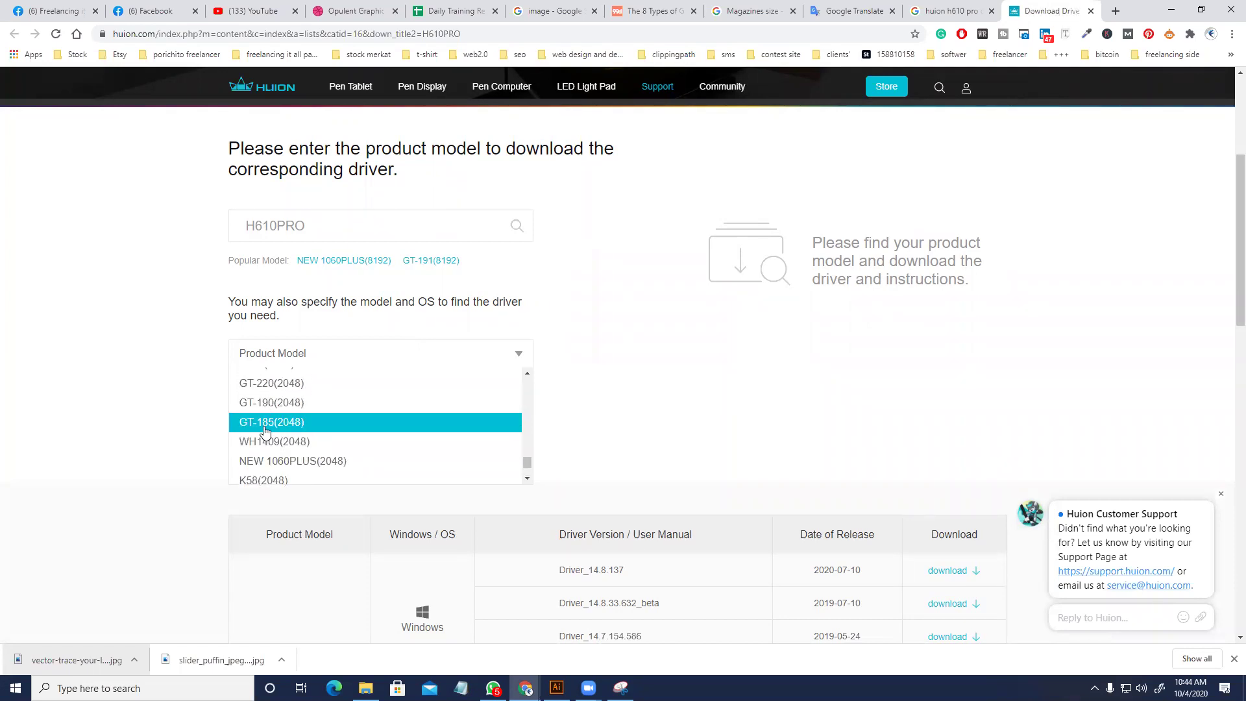
scroll(263, 432, up, 1)
scroll(270, 428, up, 2)
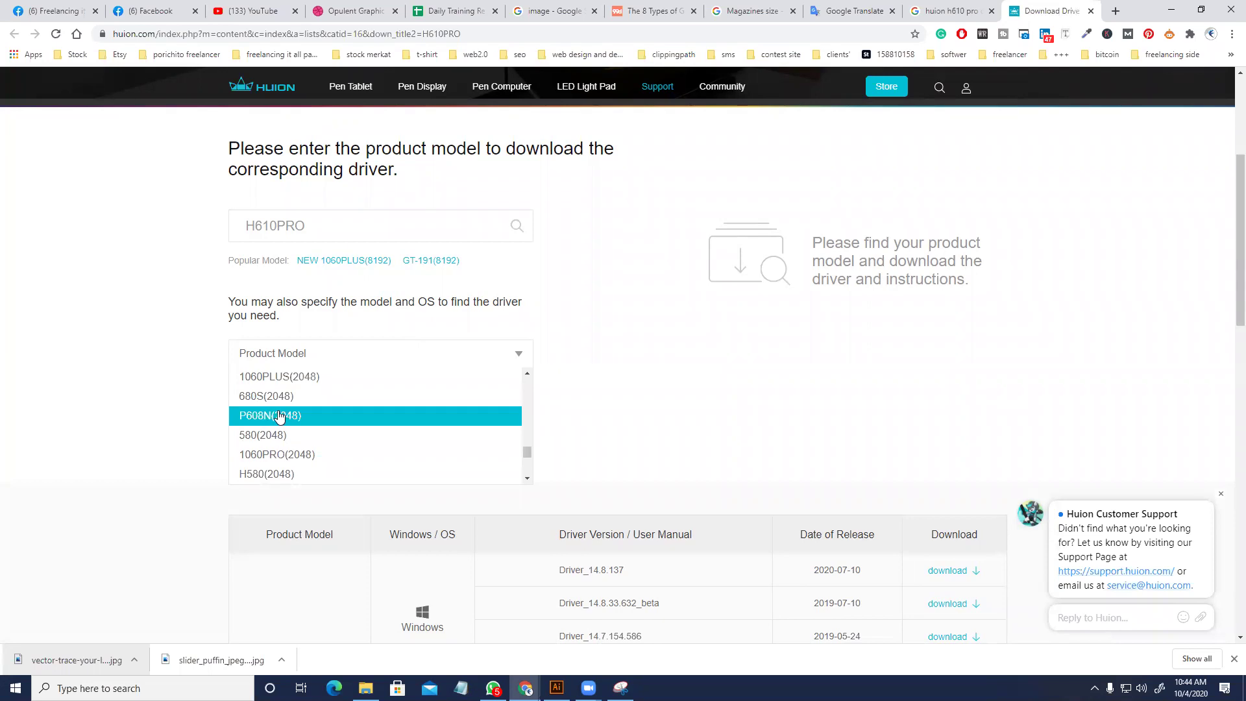
scroll(305, 454, down, 5)
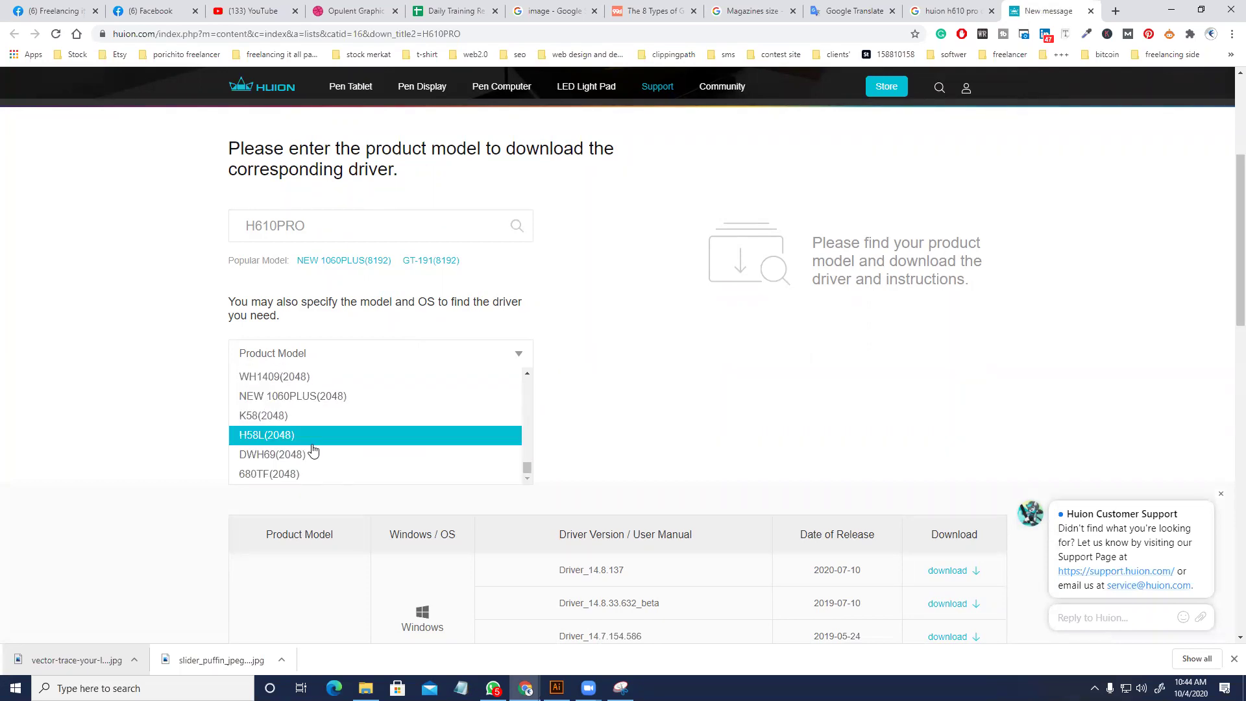
scroll(314, 450, down, 2)
scroll(390, 334, up, 5)
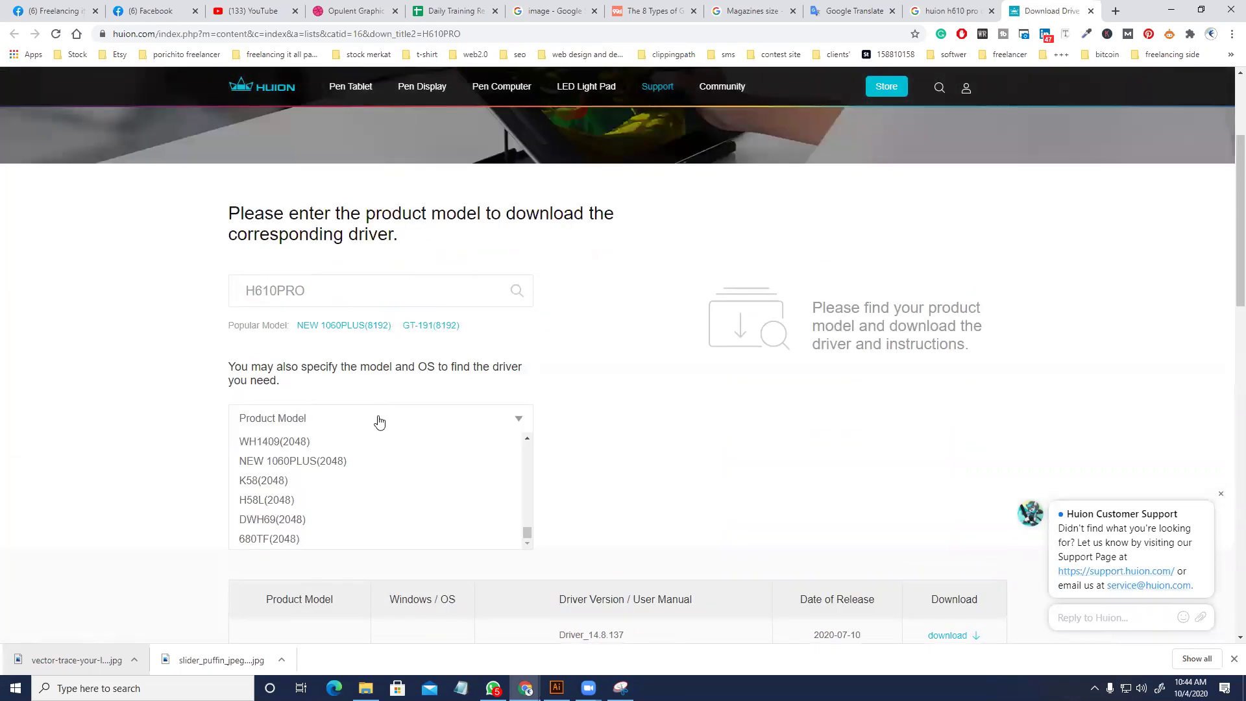
scroll(345, 524, up, 5)
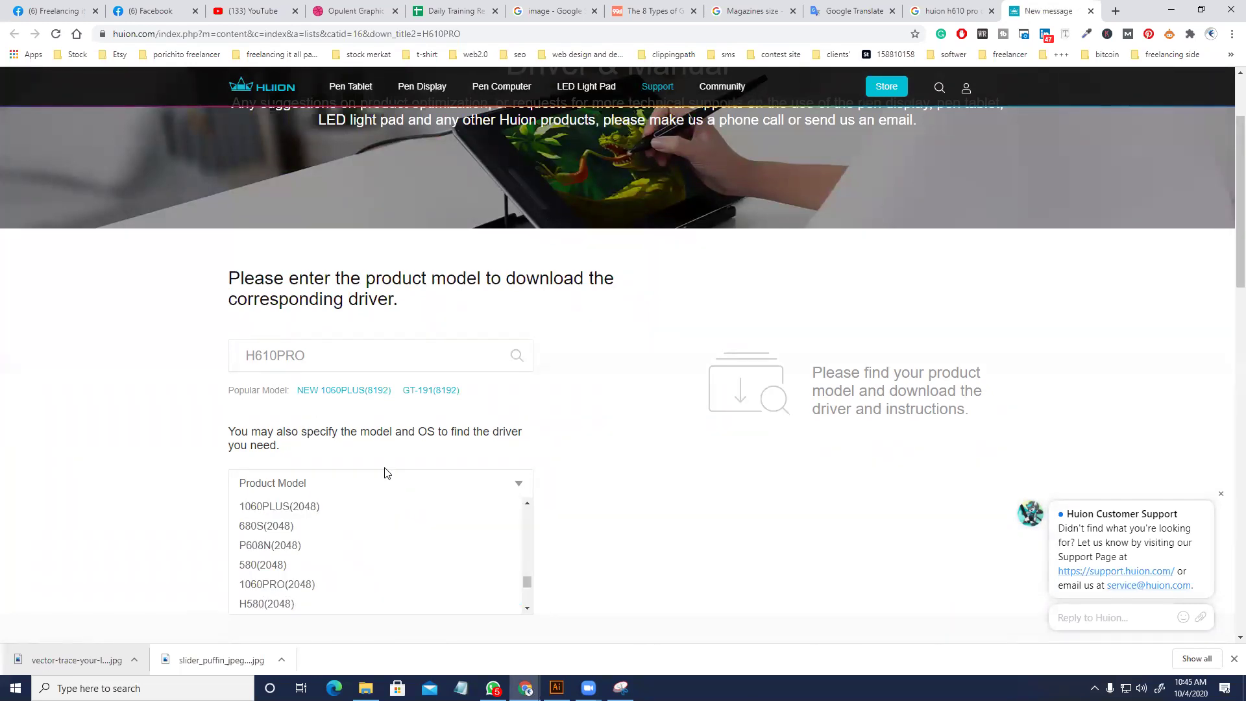
- Search Huion's driver downloads for the product model H610PRO
click(345, 354)
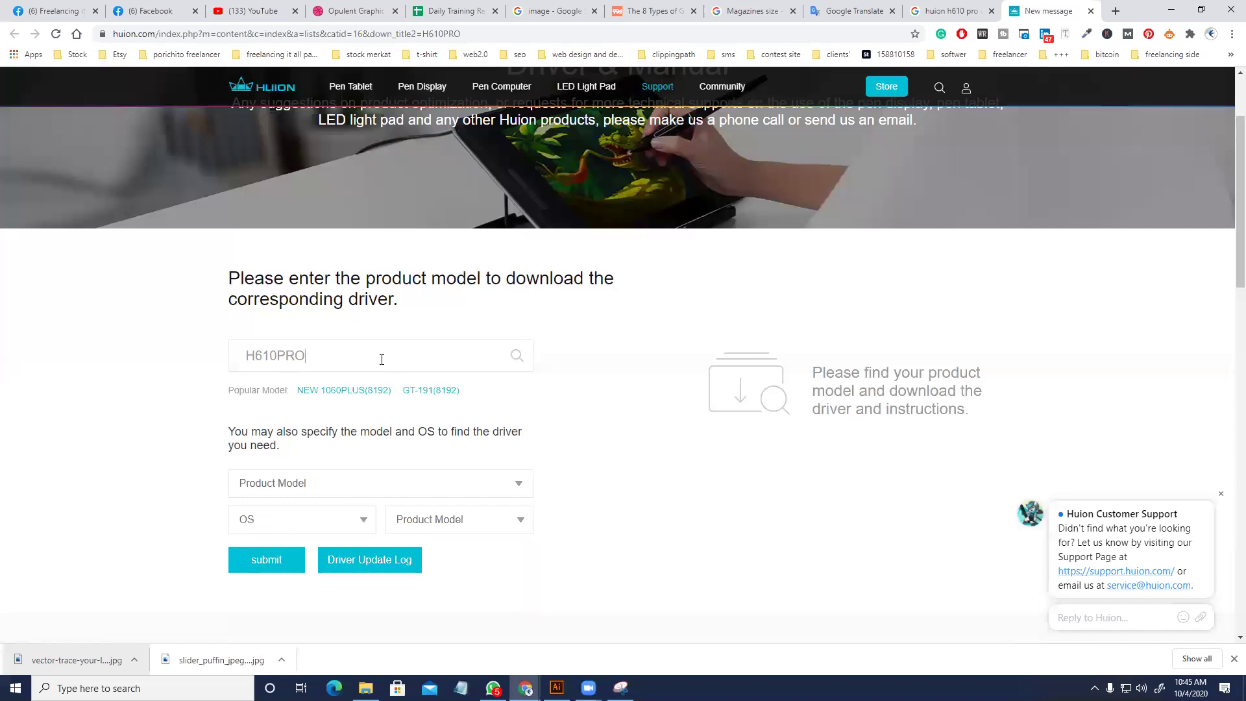
click(520, 361)
scroll(409, 416, down, 1)
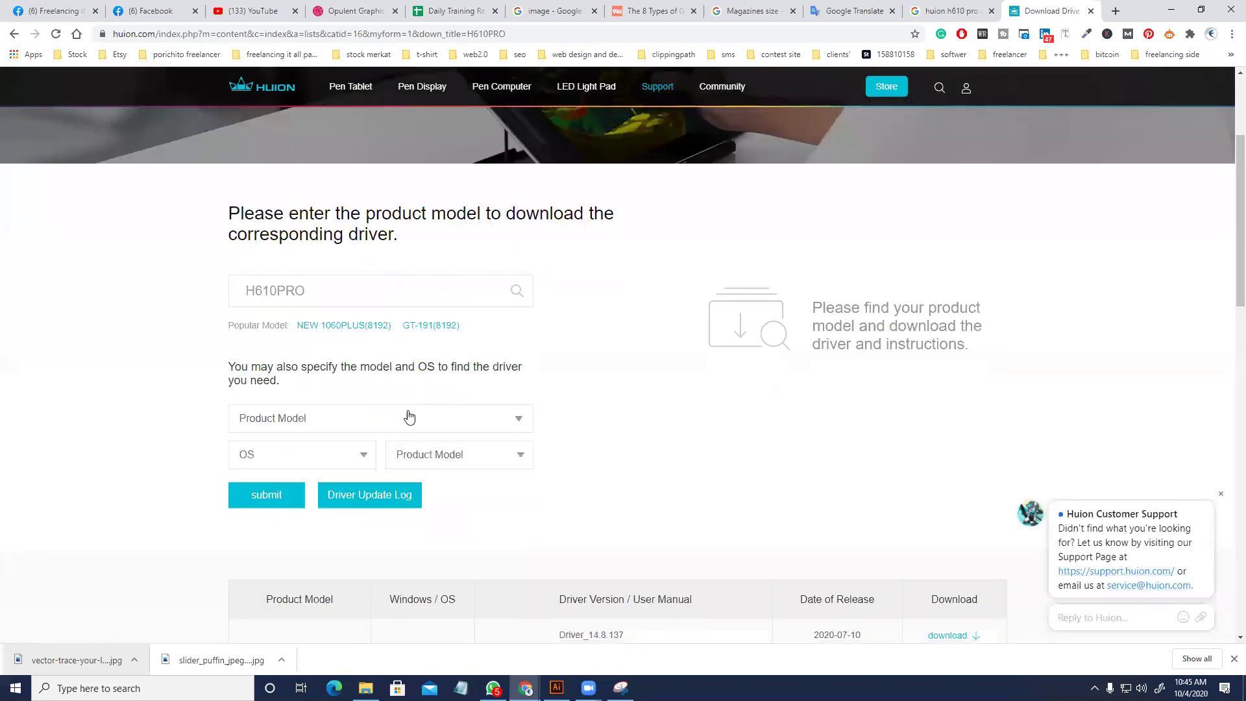
- Try choosing H610PRO V2(8192) as the product model, open the driver update log, and return to the download page
click(321, 423)
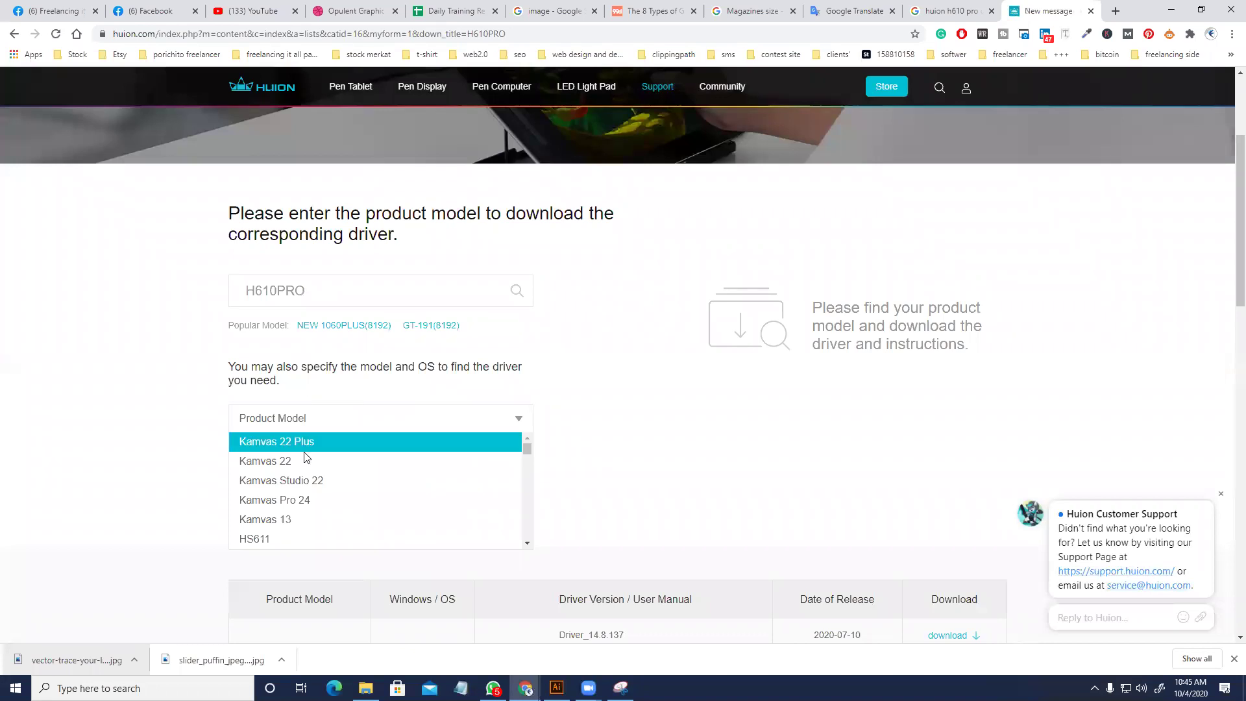
scroll(298, 470, down, 1)
scroll(299, 472, down, 1)
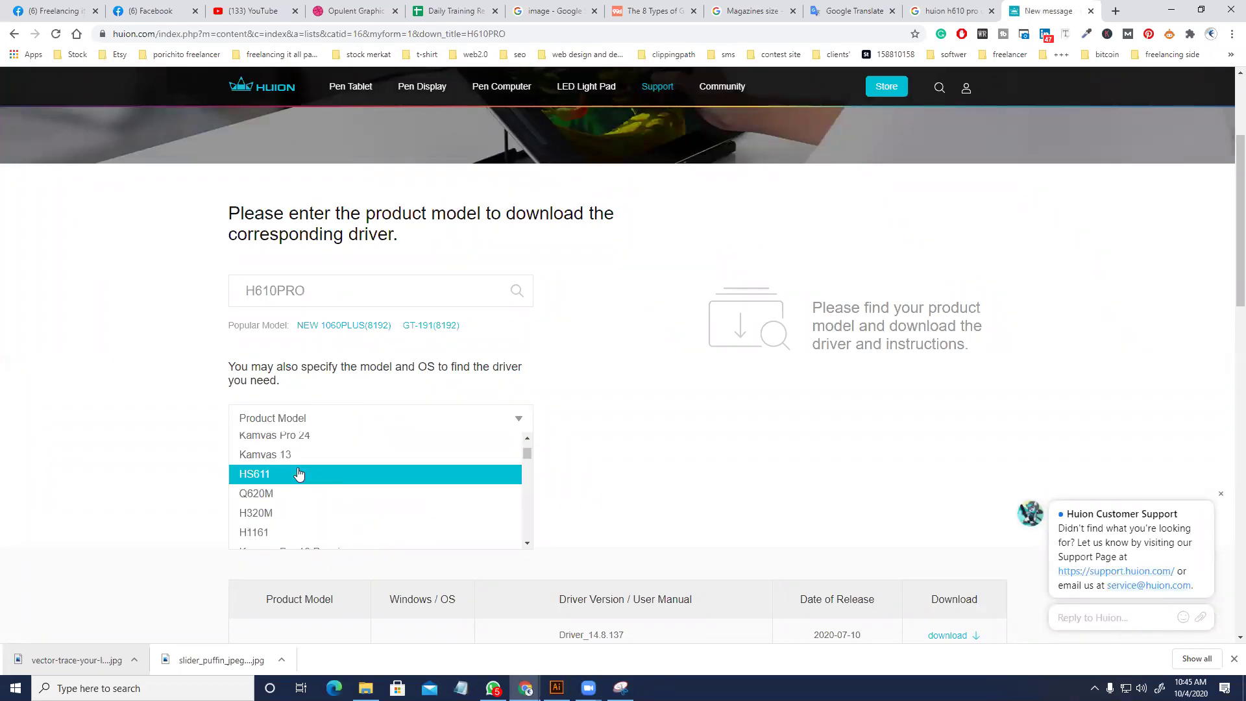
scroll(297, 473, down, 2)
scroll(297, 473, up, 2)
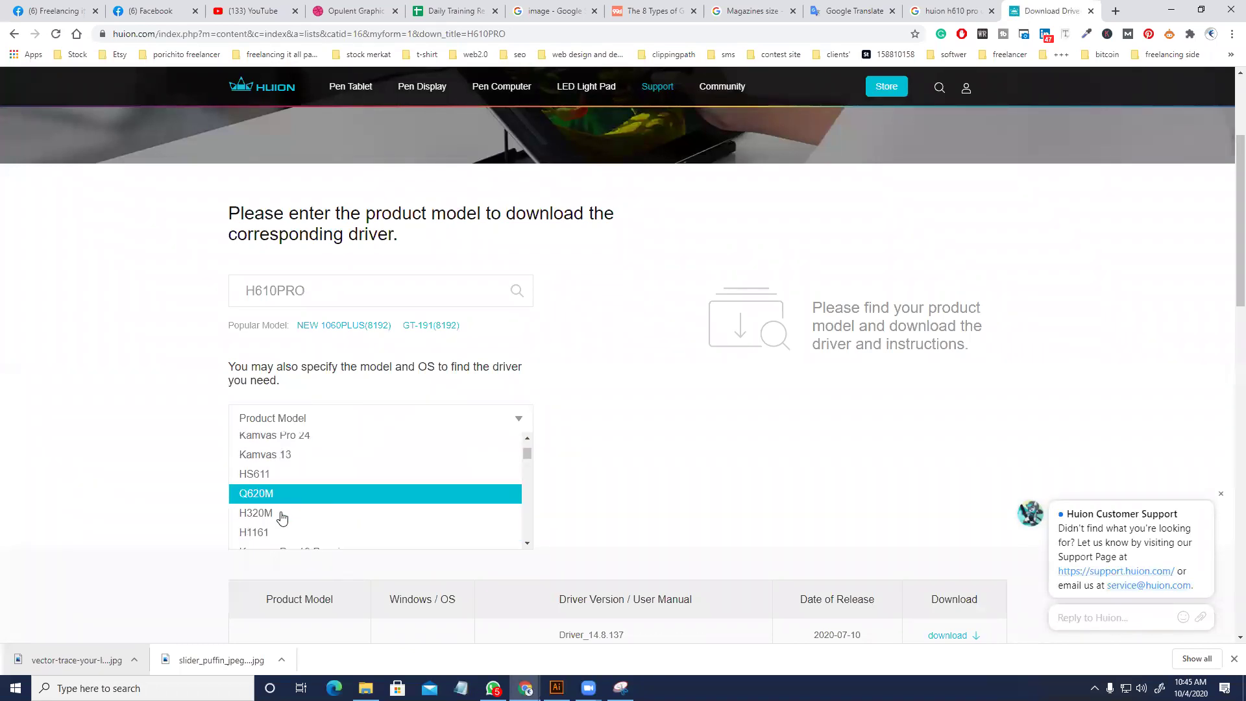
scroll(274, 519, down, 1)
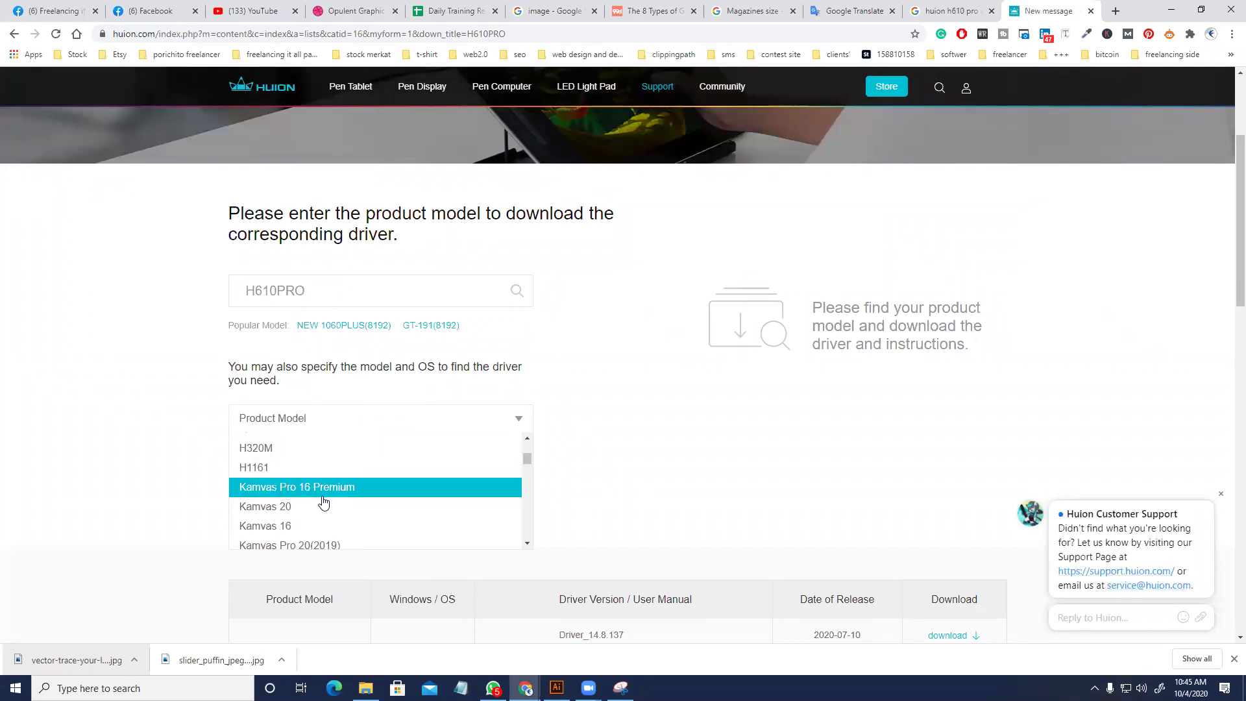
scroll(324, 501, down, 4)
scroll(317, 477, down, 5)
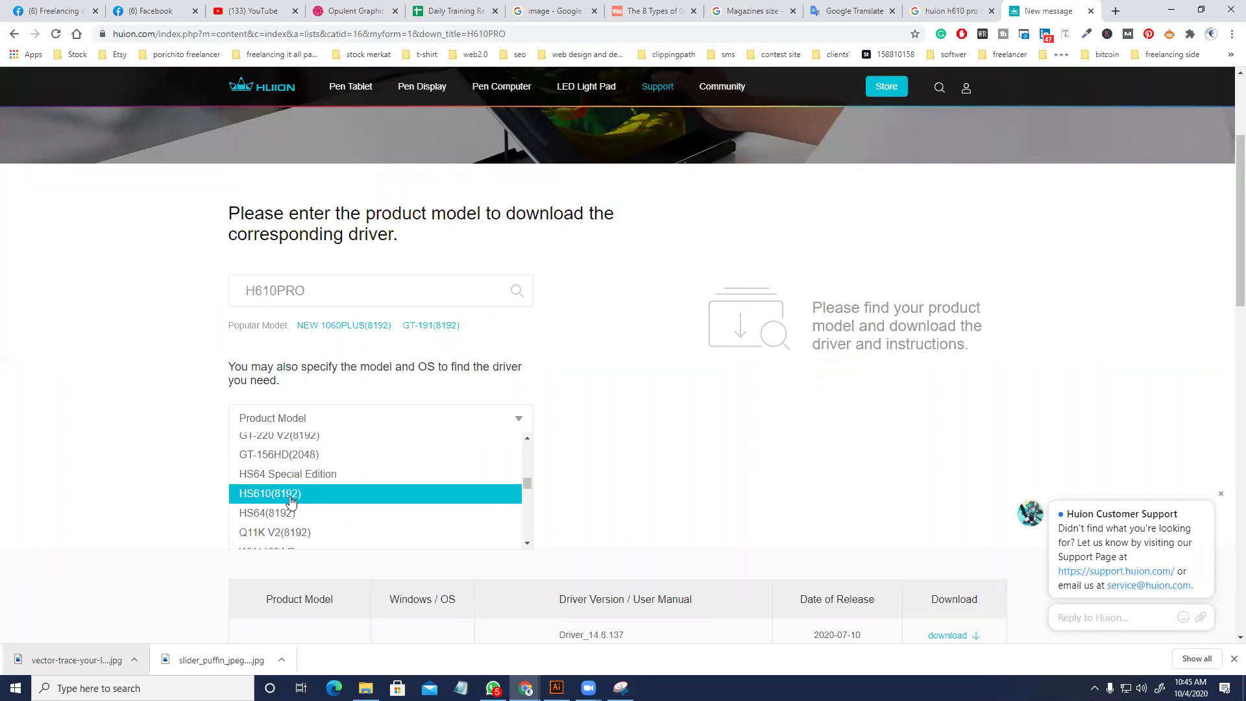
scroll(290, 501, down, 1)
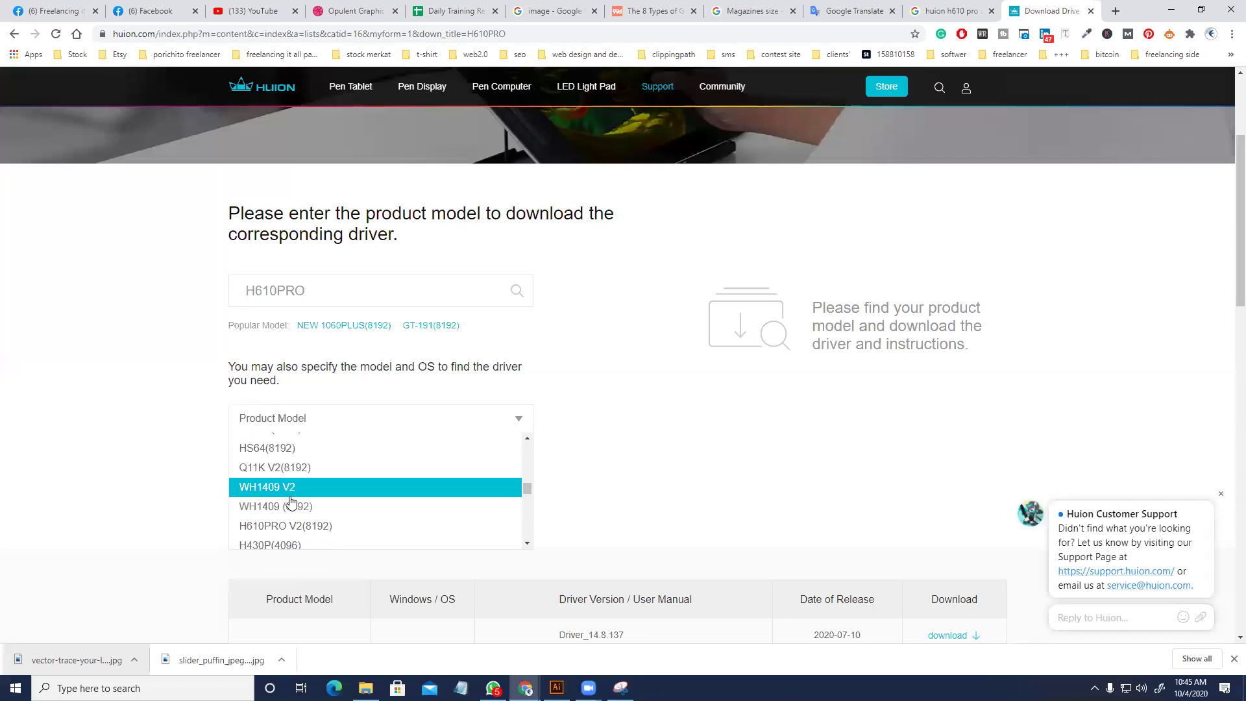
scroll(291, 501, up, 1)
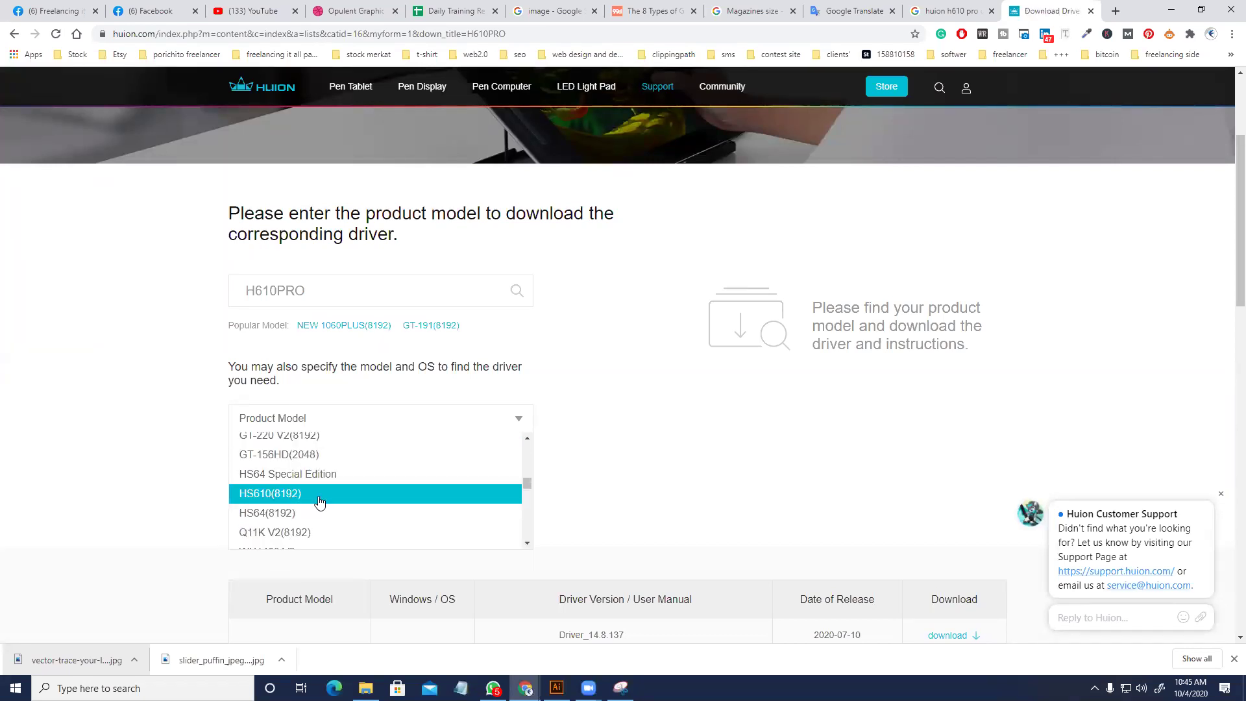
scroll(319, 502, down, 1)
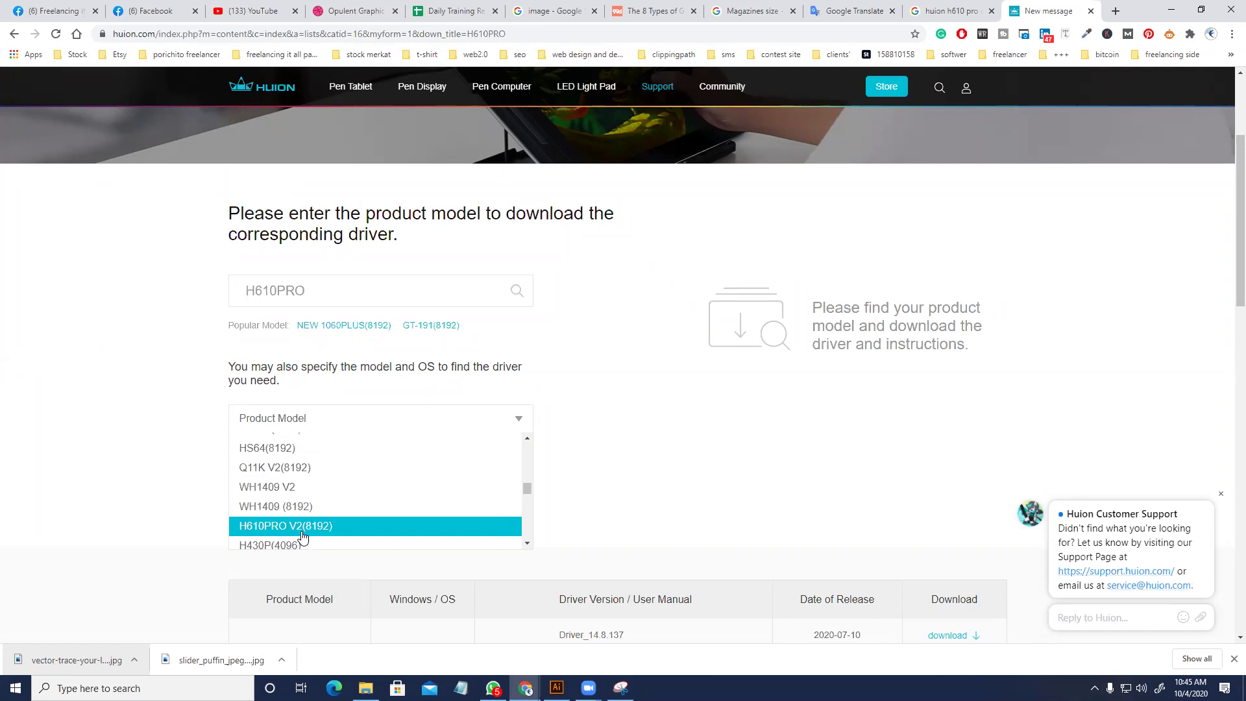
click(300, 536)
click(363, 504)
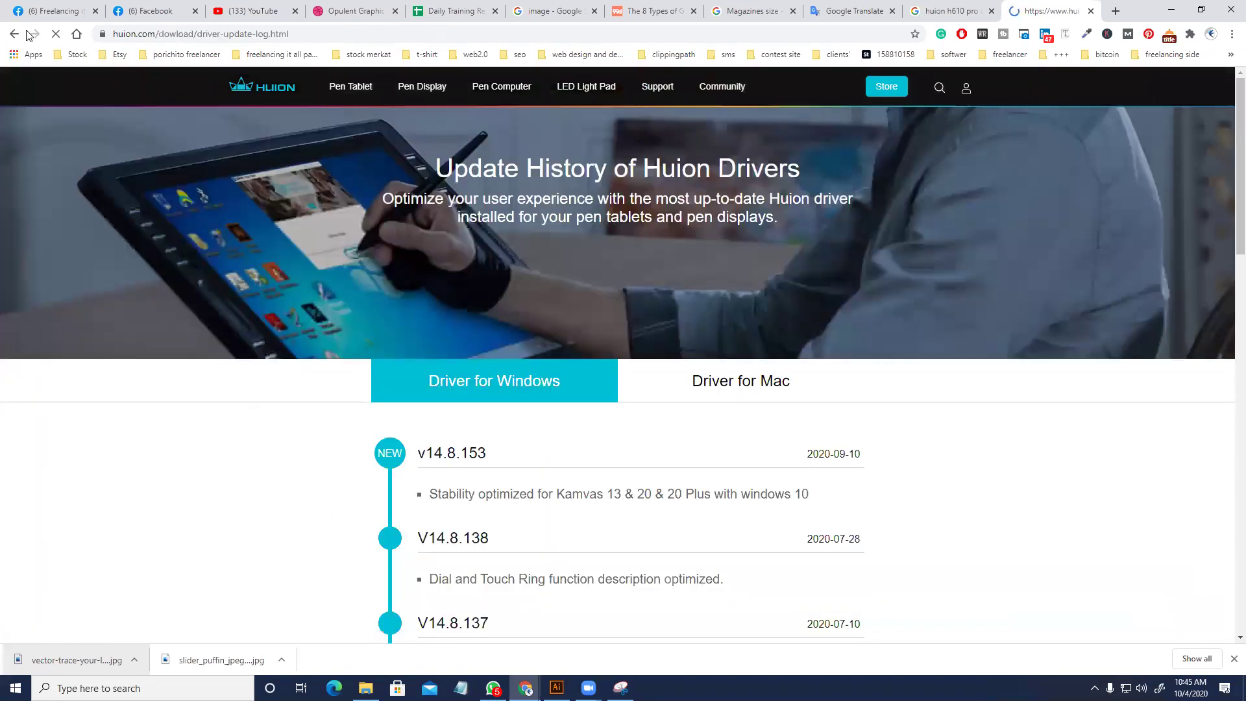
click(15, 34)
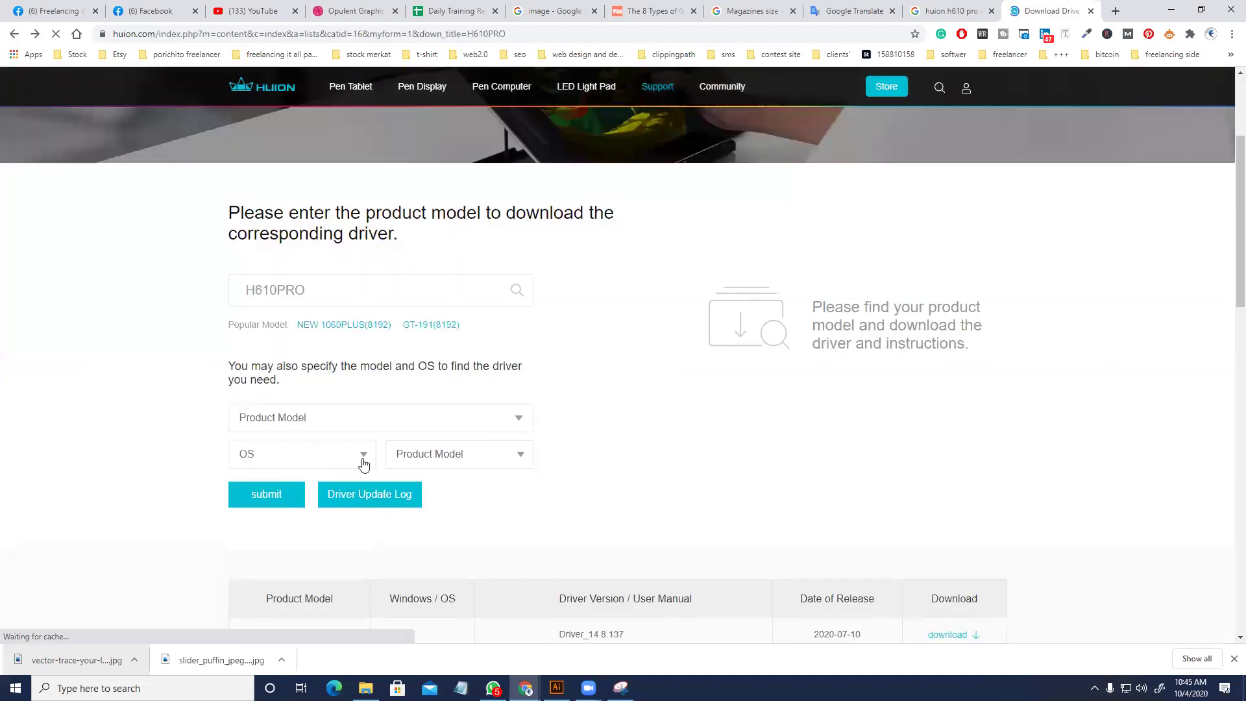
- Set the driver filters to Windows, product model H610PRO V2(8192) and download type Driver
click(309, 461)
click(264, 477)
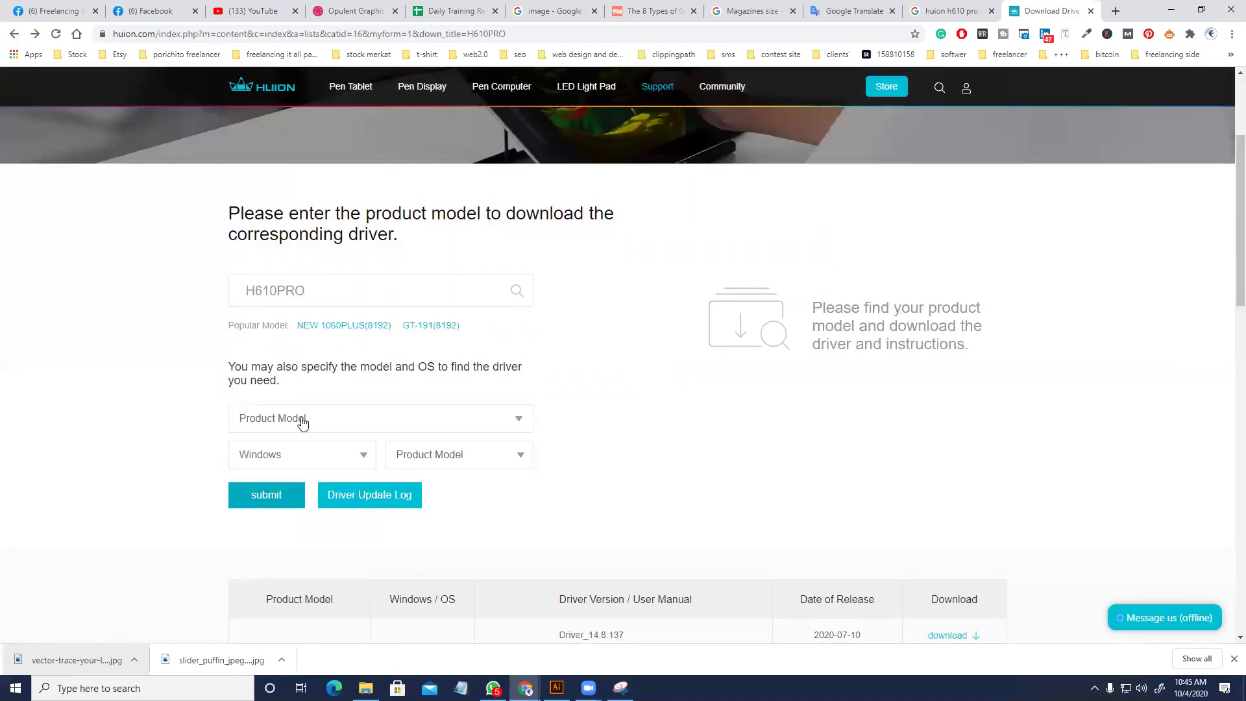
click(302, 422)
scroll(305, 478, down, 5)
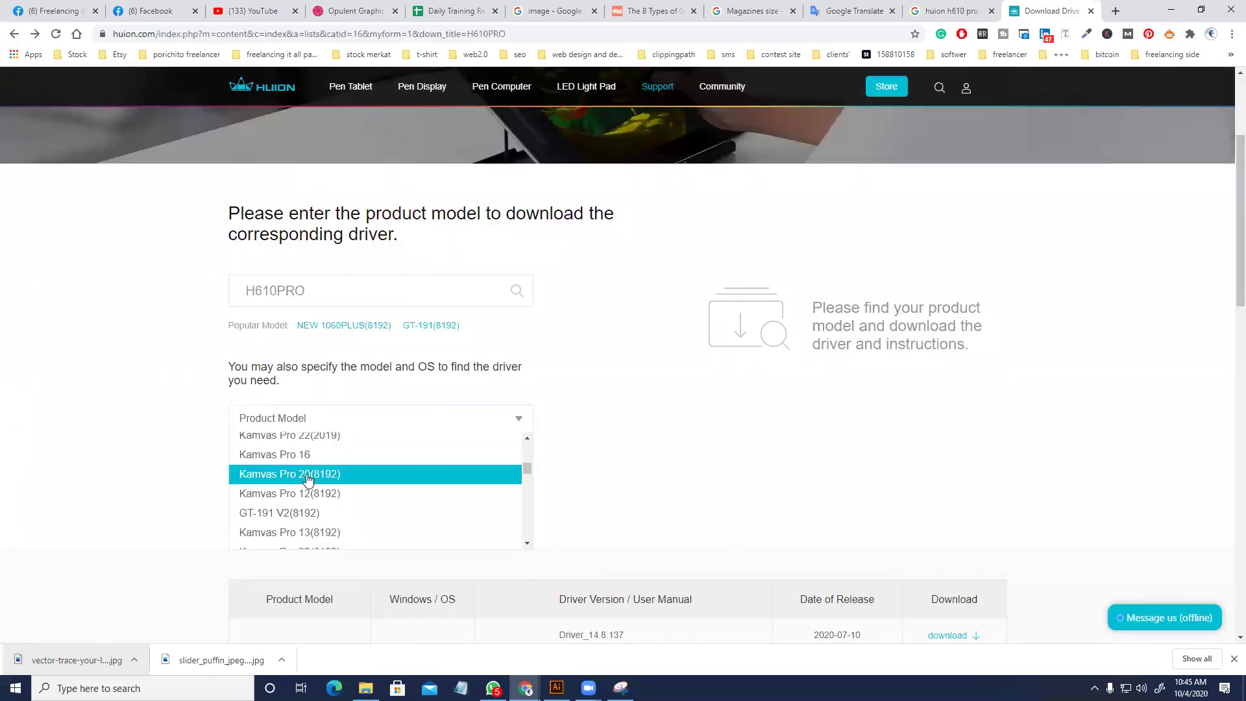
scroll(307, 479, down, 6)
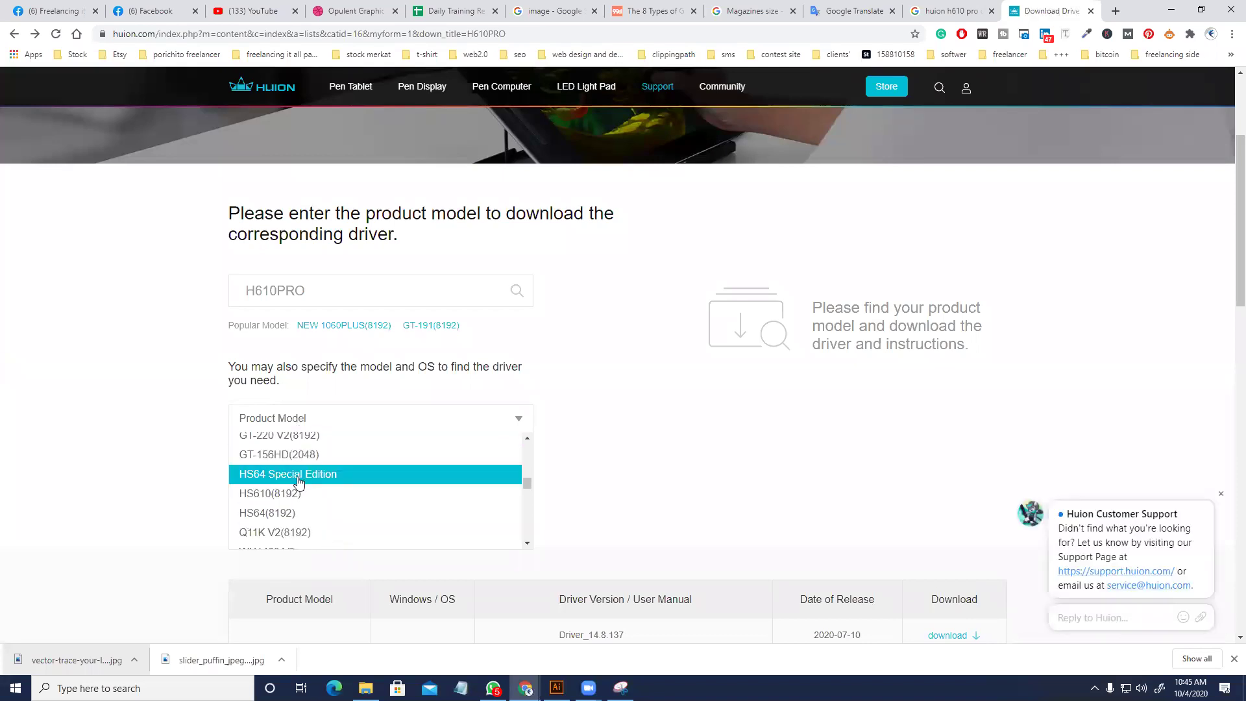
scroll(298, 480, down, 1)
scroll(298, 481, down, 1)
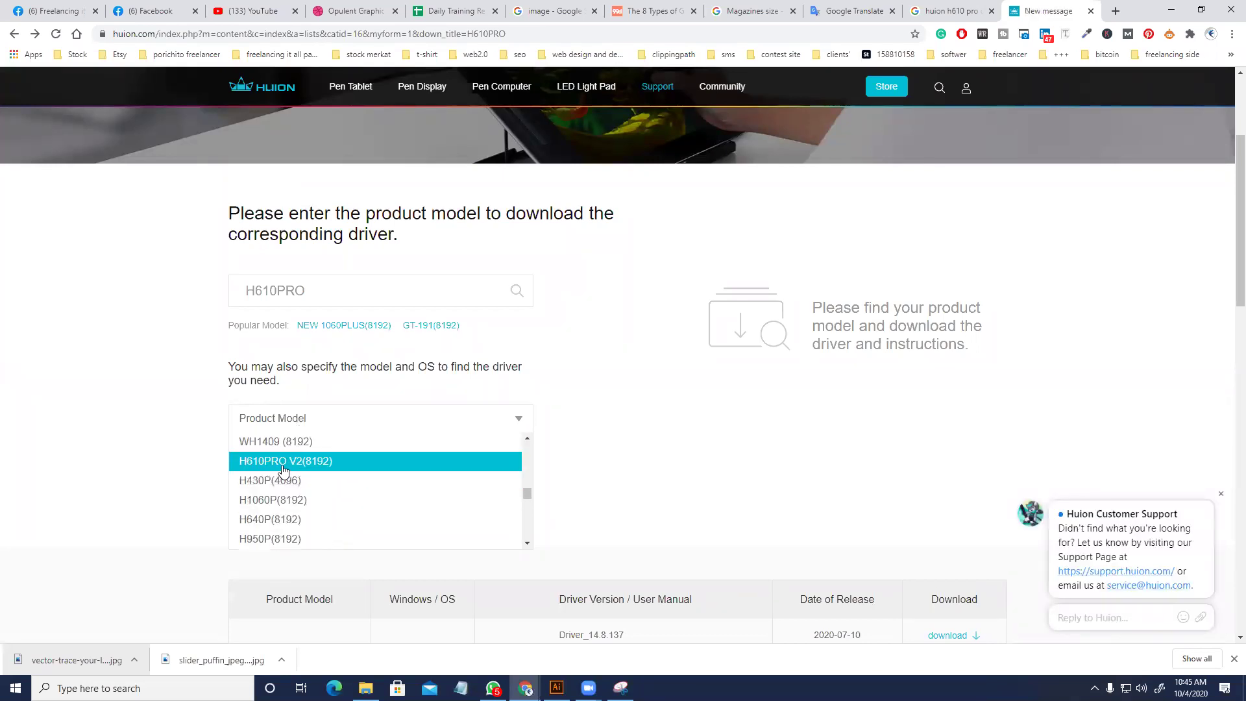
click(286, 463)
click(452, 463)
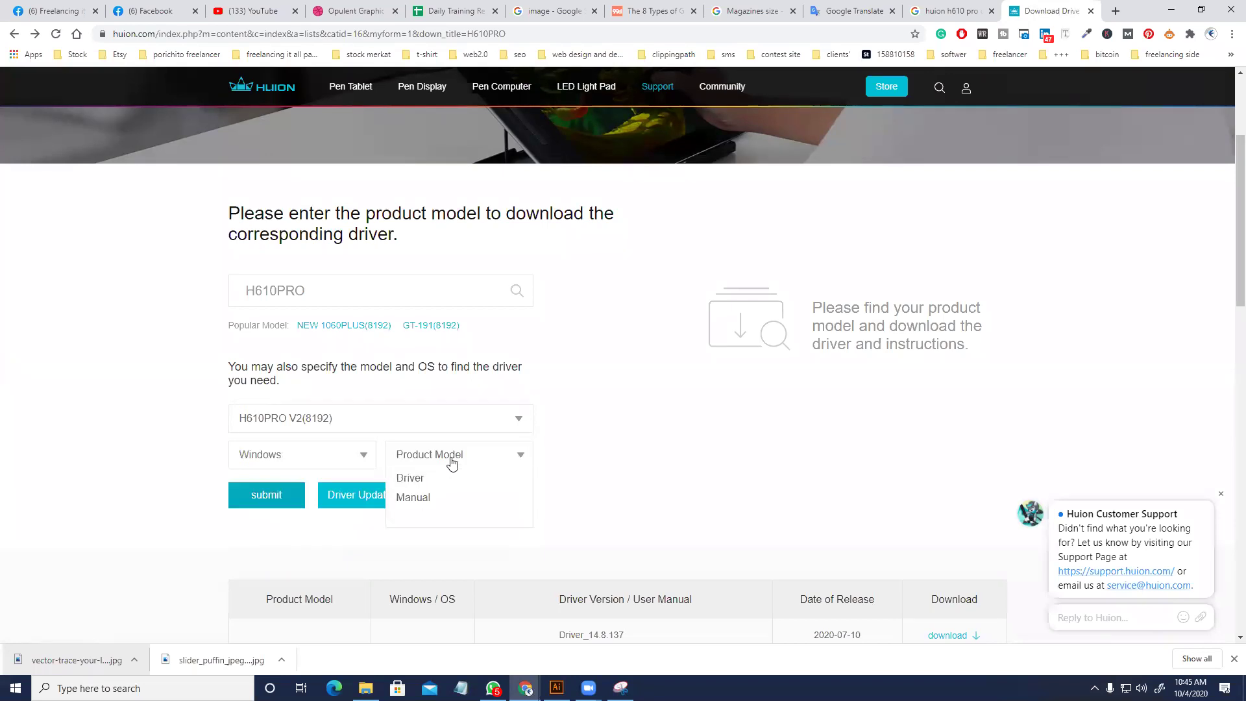
click(414, 479)
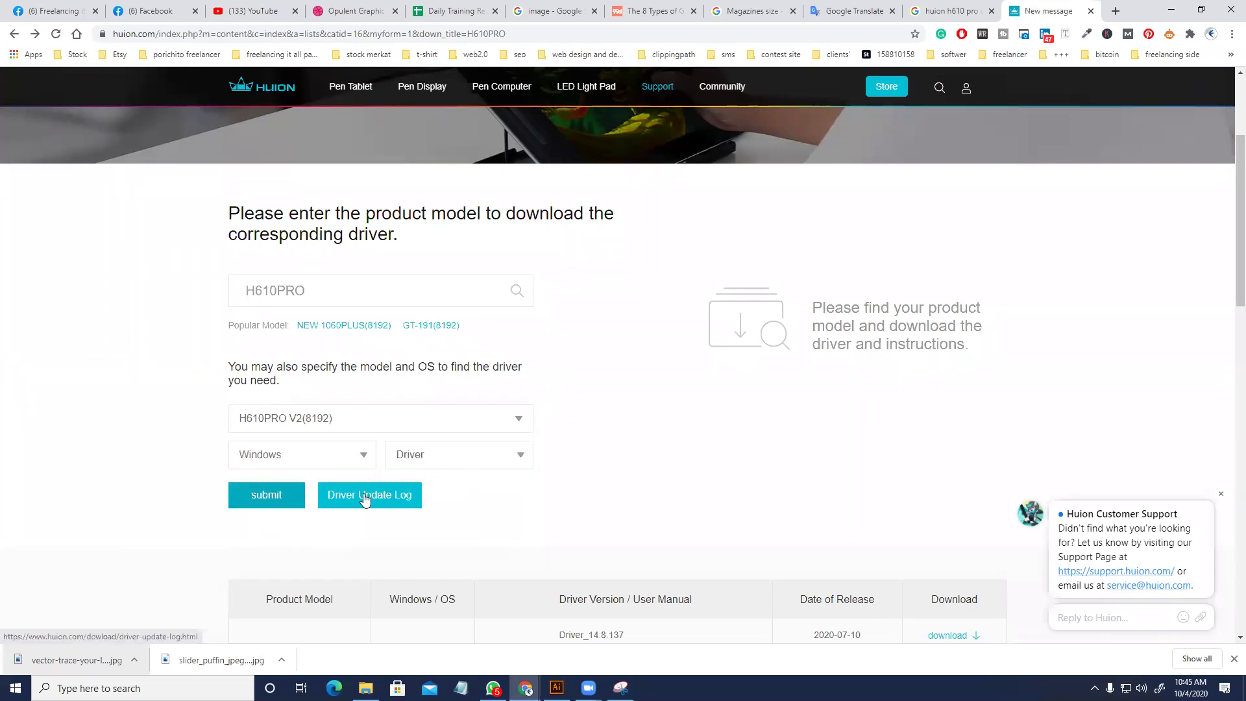
- Look through the driver update log for Windows and go back to the driver download page
click(366, 500)
scroll(706, 479, down, 3)
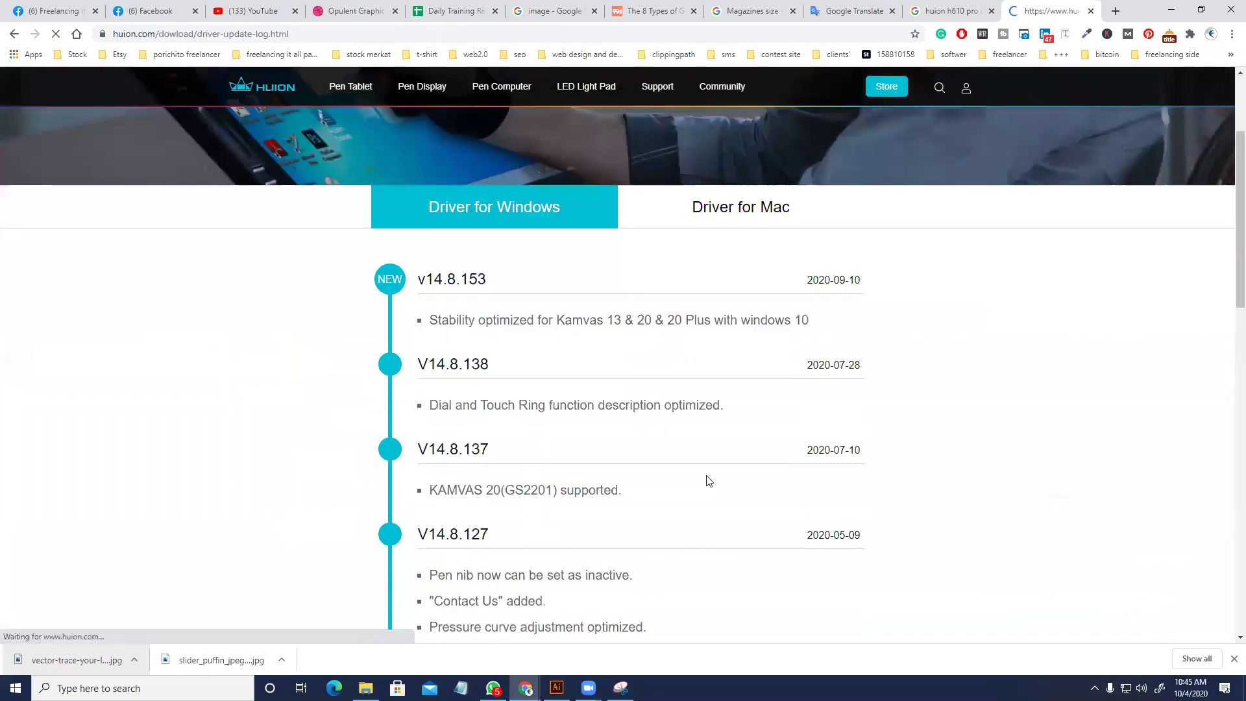
scroll(707, 482, down, 15)
scroll(708, 482, up, 5)
scroll(558, 453, up, 20)
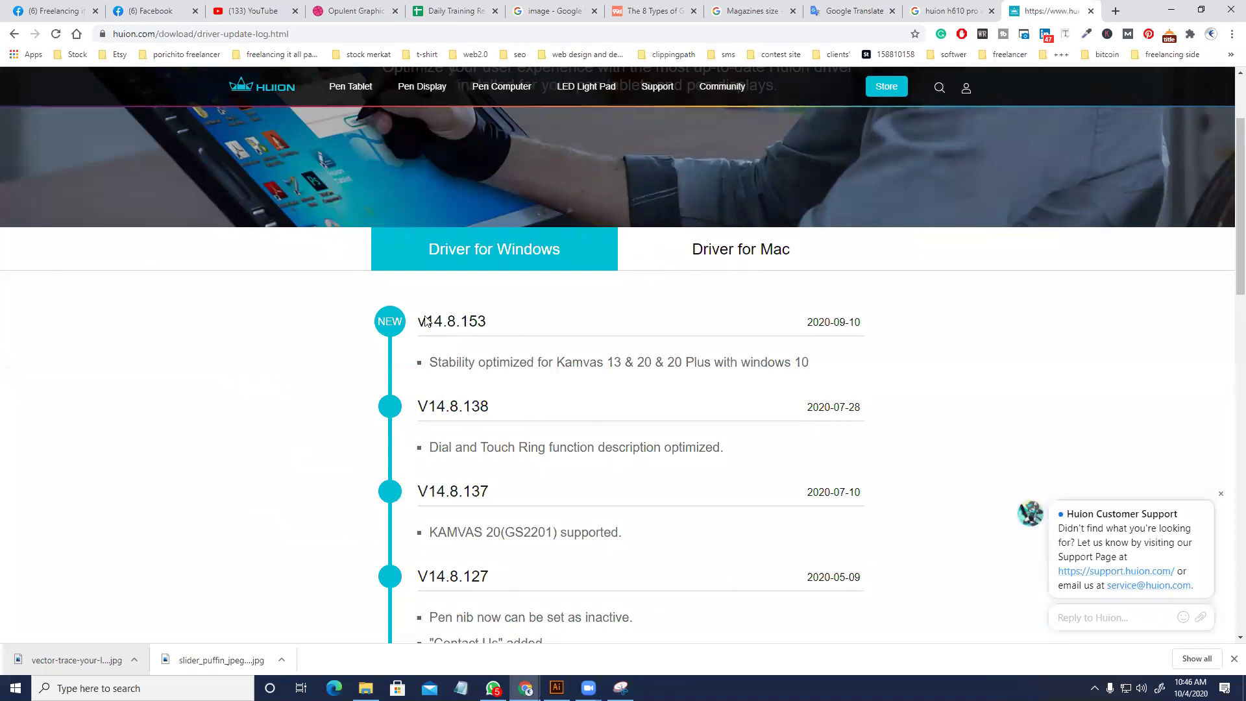
click(15, 34)
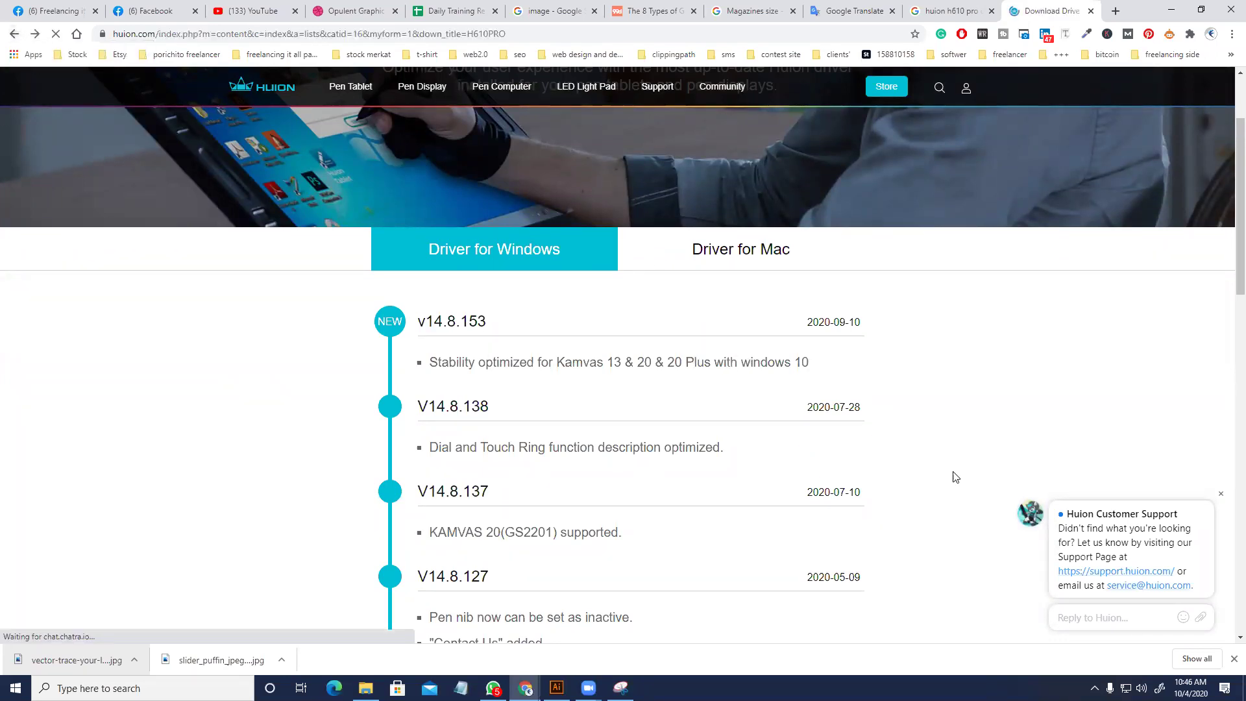
- Submit a driver search for product model H610PRO V2(8192) with type Driver and OS Windows
scroll(454, 441, down, 2)
click(289, 285)
scroll(302, 351, down, 1)
scroll(302, 353, down, 3)
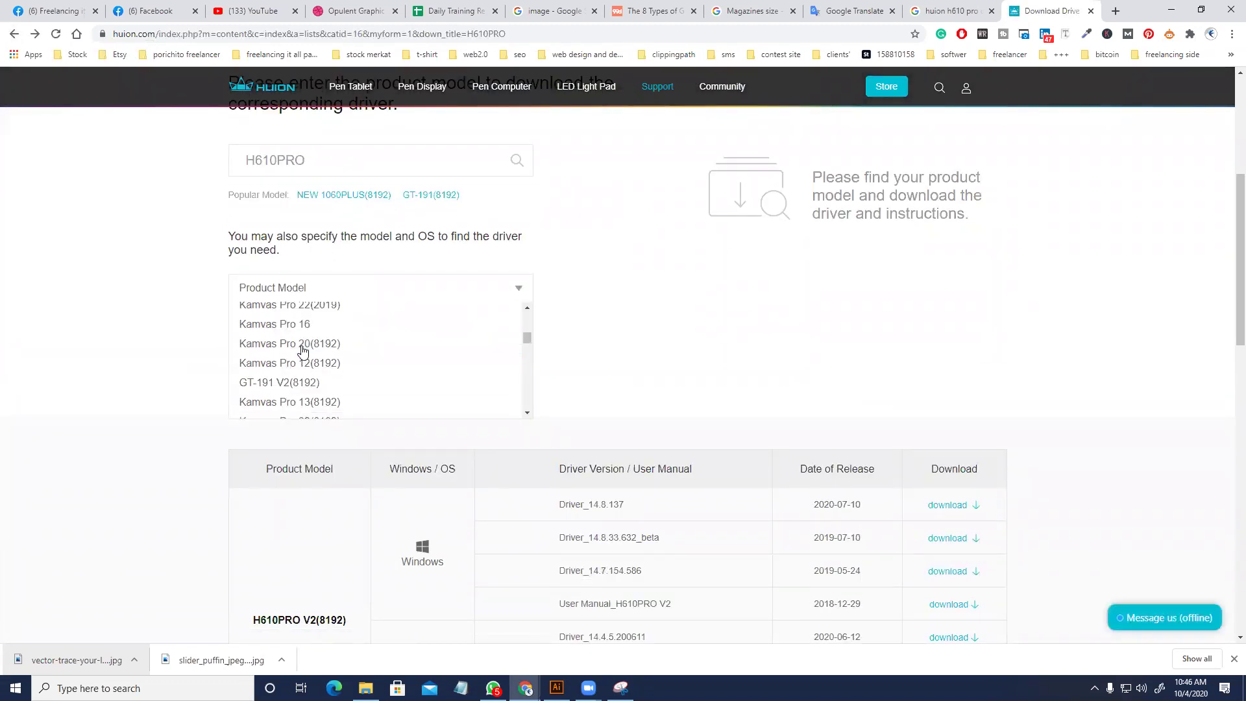
scroll(297, 364, down, 2)
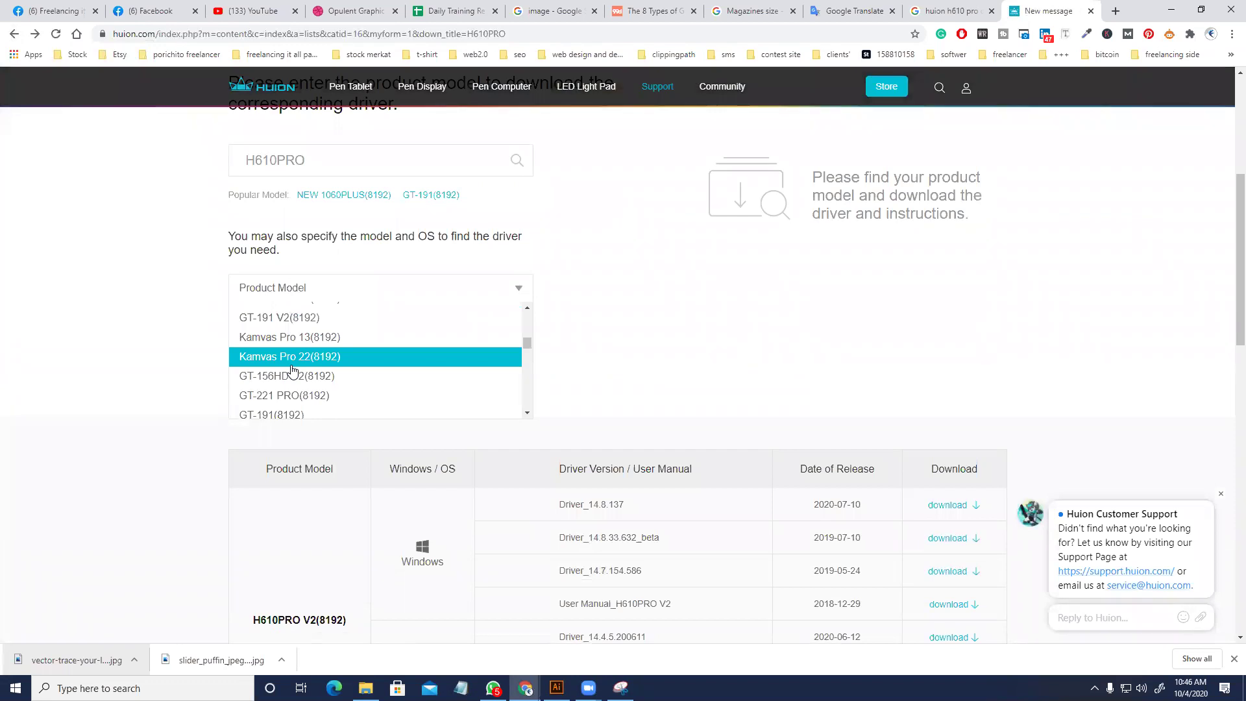
scroll(292, 371, down, 2)
scroll(291, 376, down, 2)
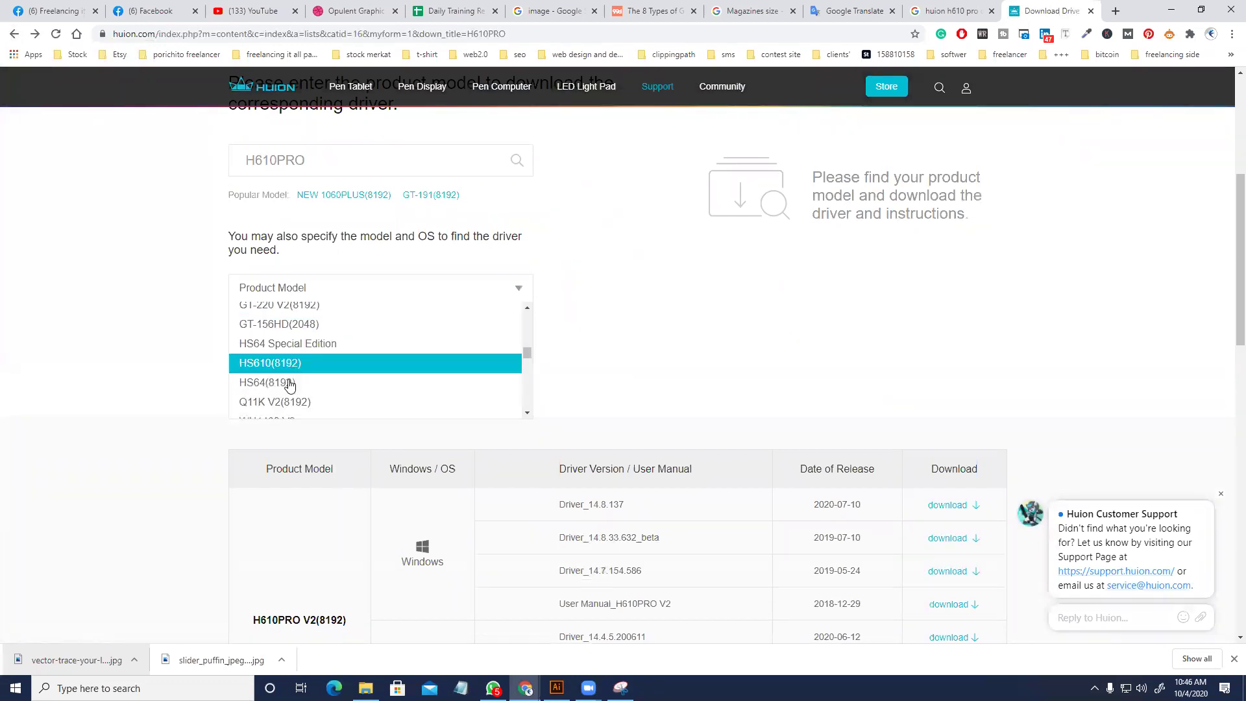
click(292, 396)
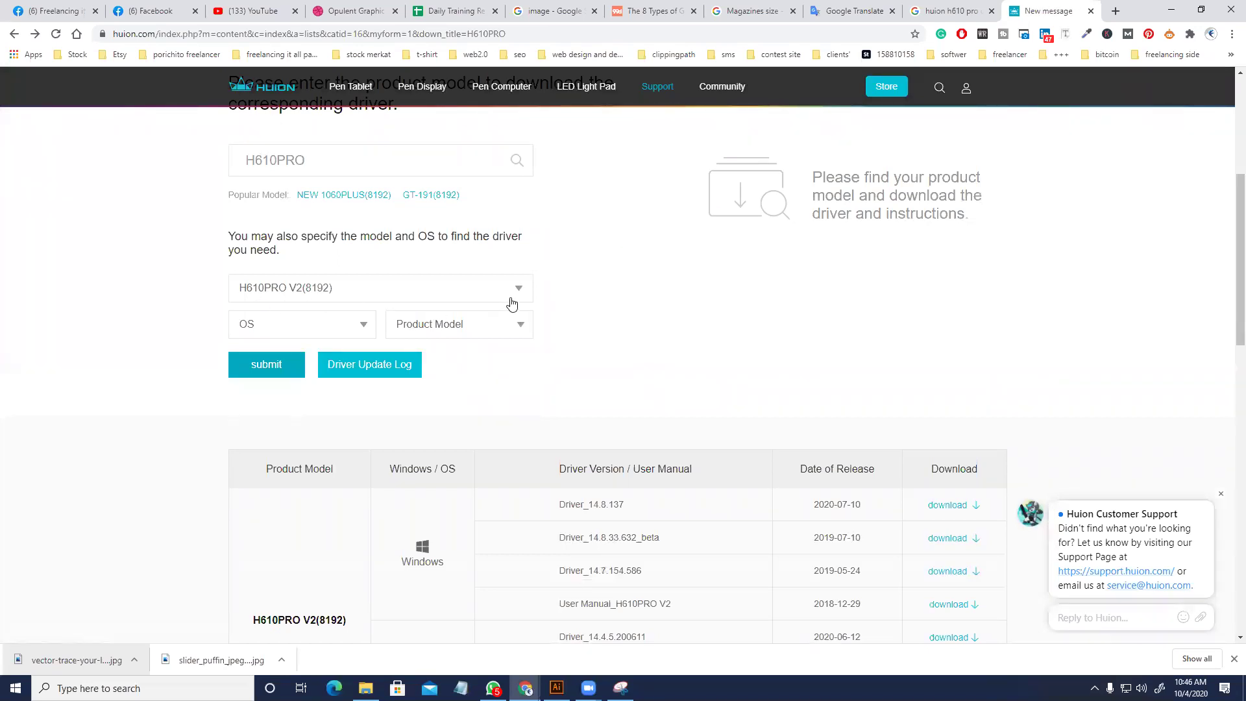
click(427, 332)
click(423, 346)
click(353, 328)
click(318, 345)
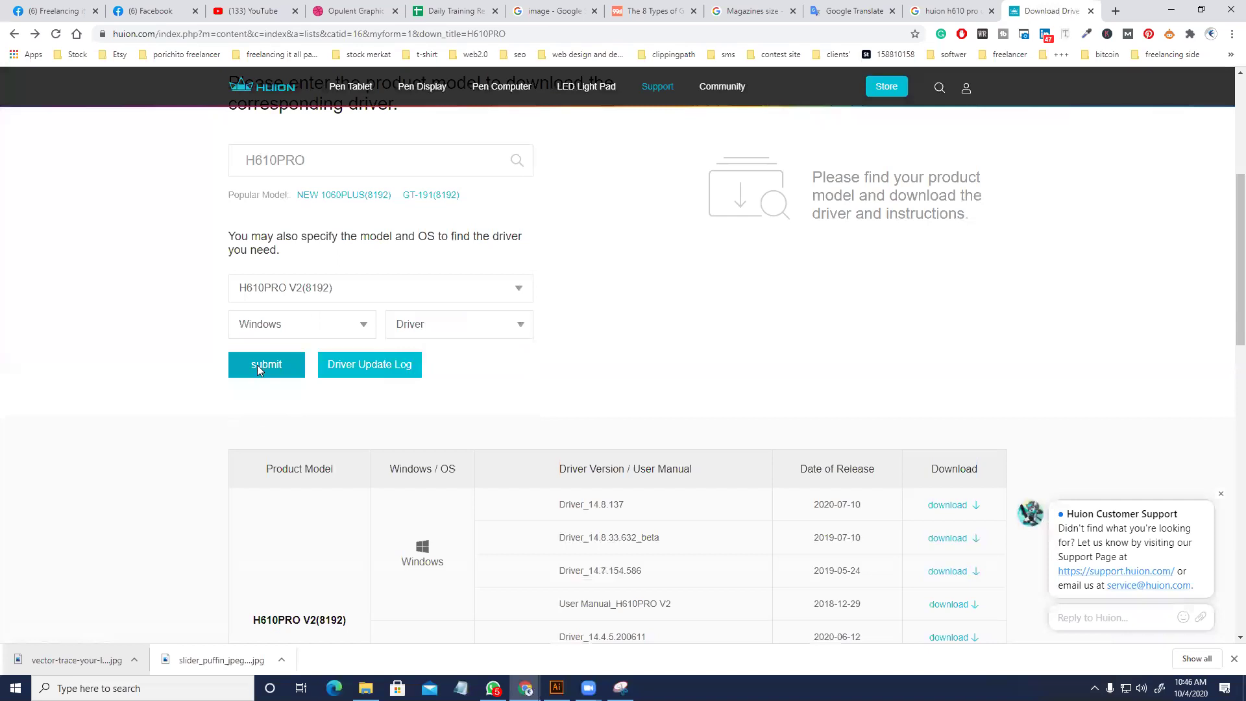
click(257, 365)
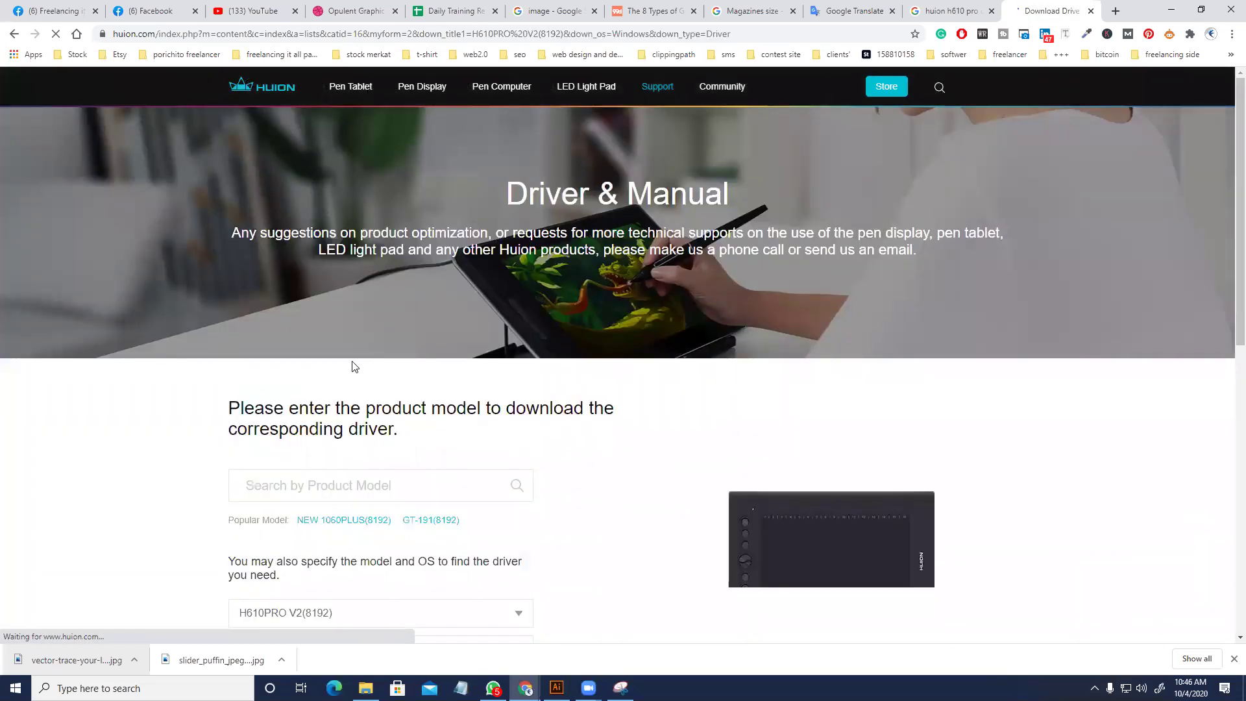
- Download Driver_14.8.137 for the H610PRO V2(8192) from the Windows driver results
scroll(512, 383, down, 3)
scroll(368, 382, down, 1)
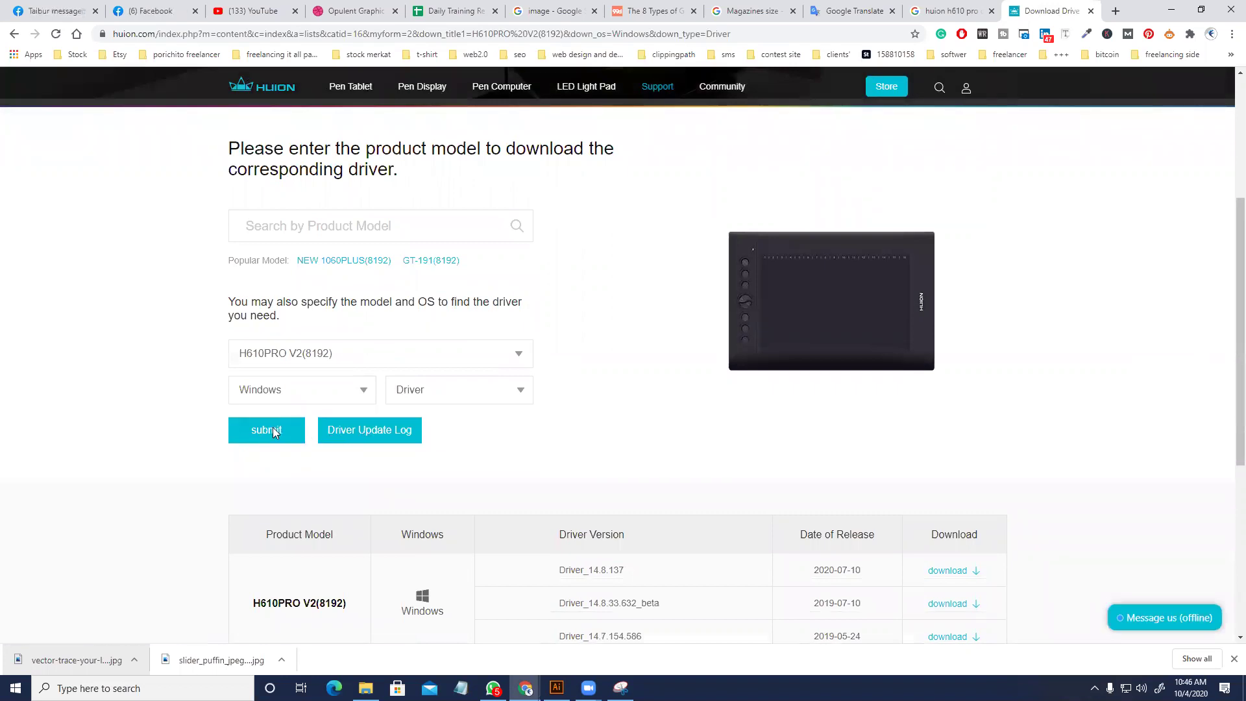
scroll(811, 460, down, 4)
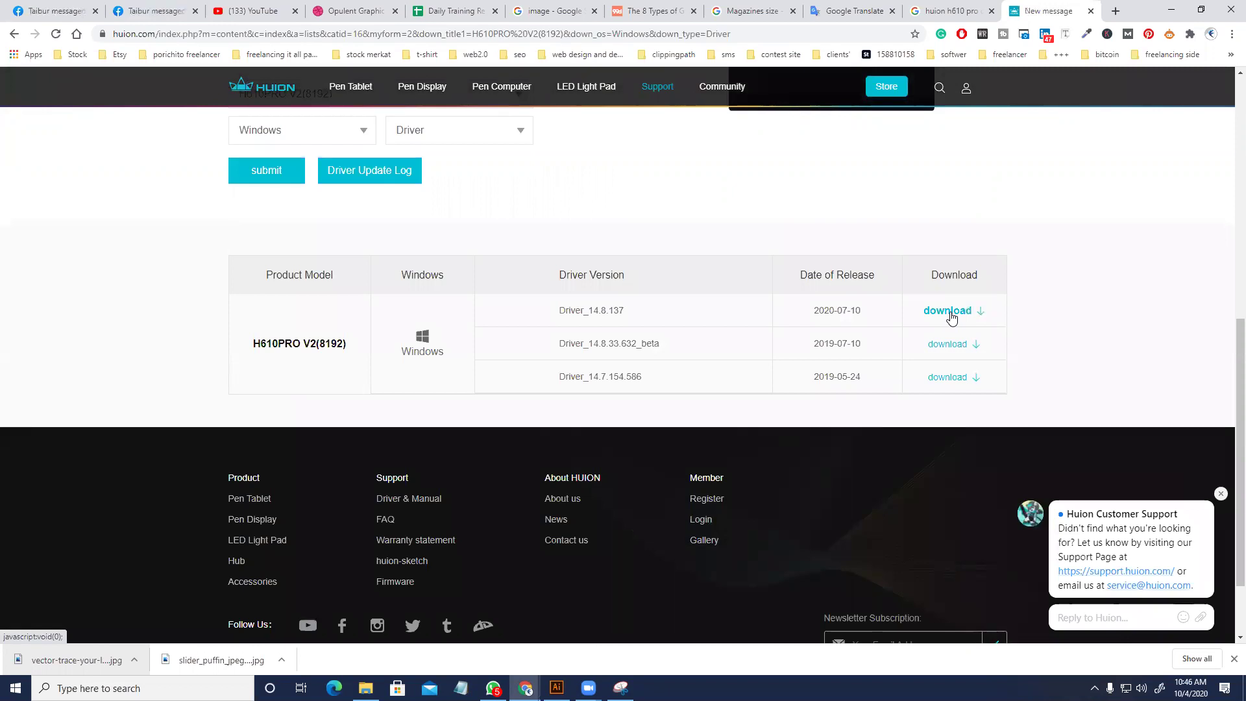
click(951, 314)
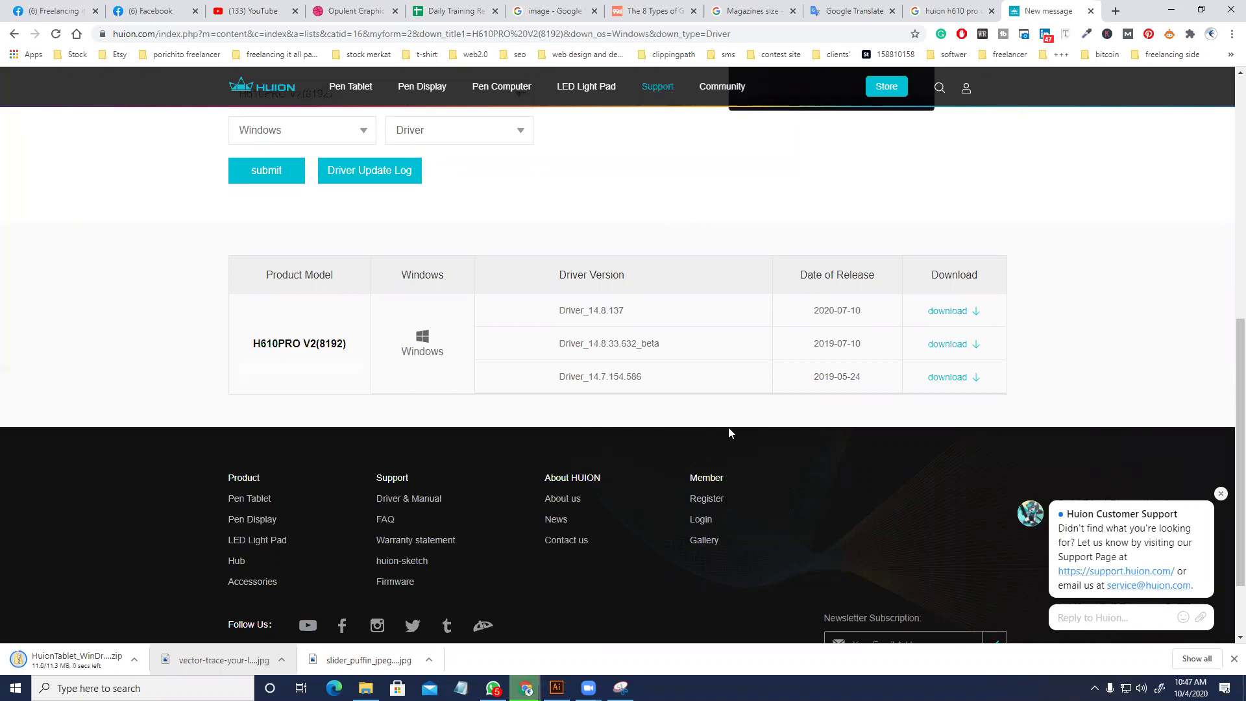
- Open the downloaded Huion driver archive and launch the HuionTablet_WinDriver_v14.8.137 application inside its folder
click(77, 654)
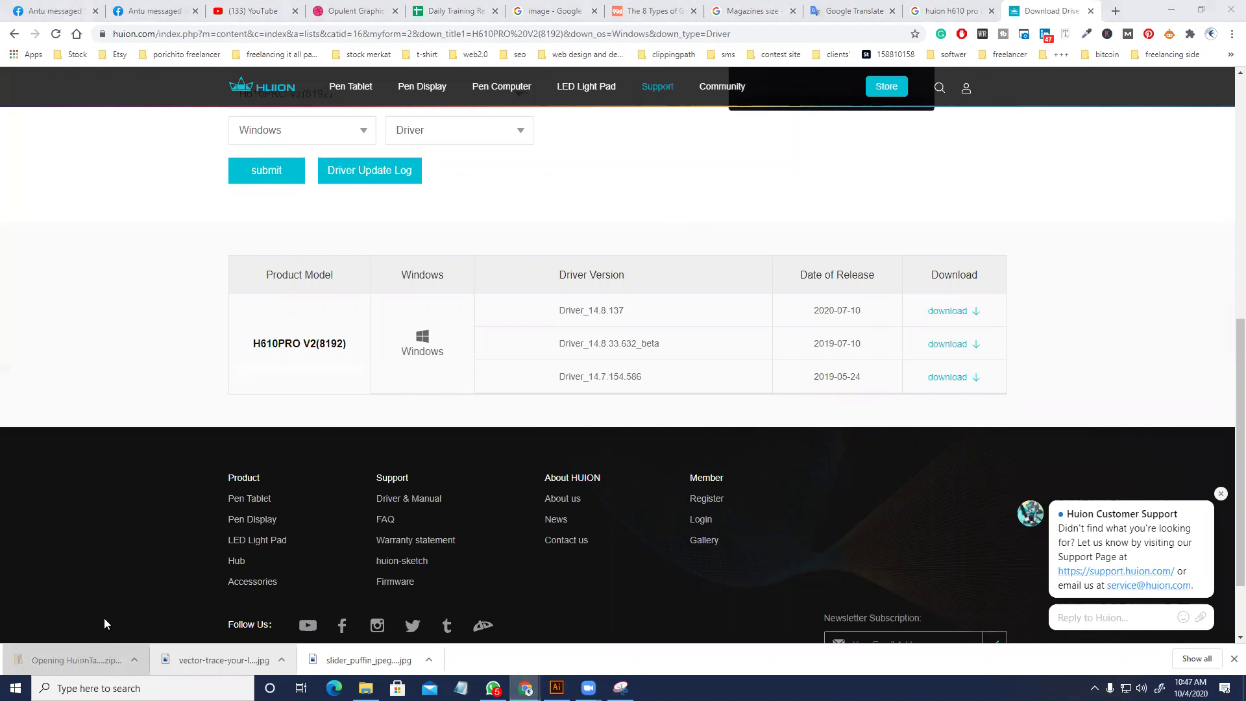
double_click(182, 89)
double_click(159, 89)
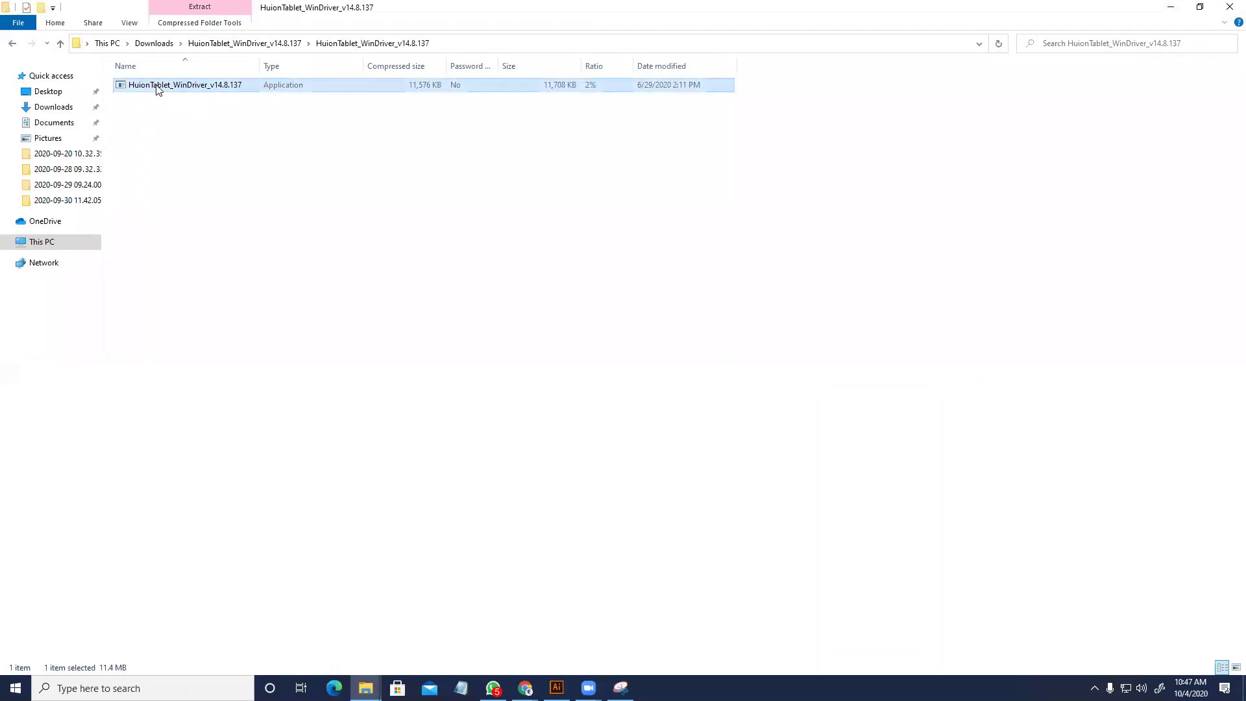
- Install the Huion Tablet driver in the default folder, agree to the ListDLLs license terms, and complete the setup wizard
click(639, 369)
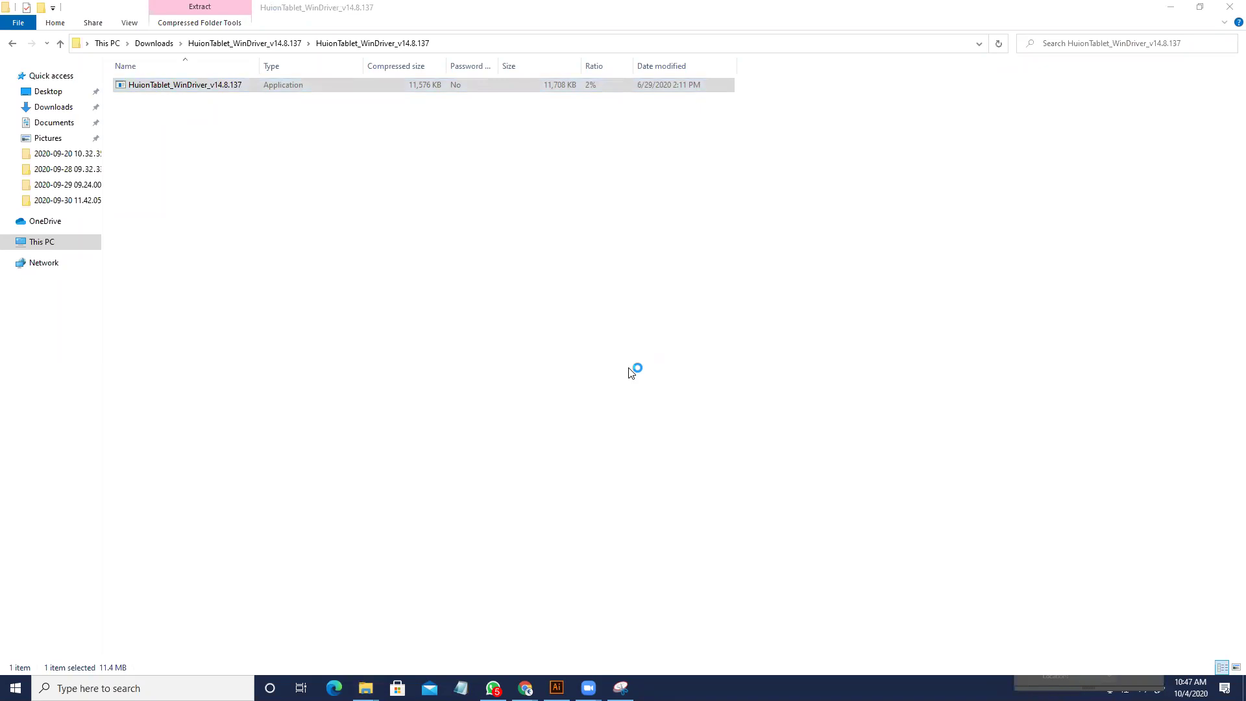
click(664, 390)
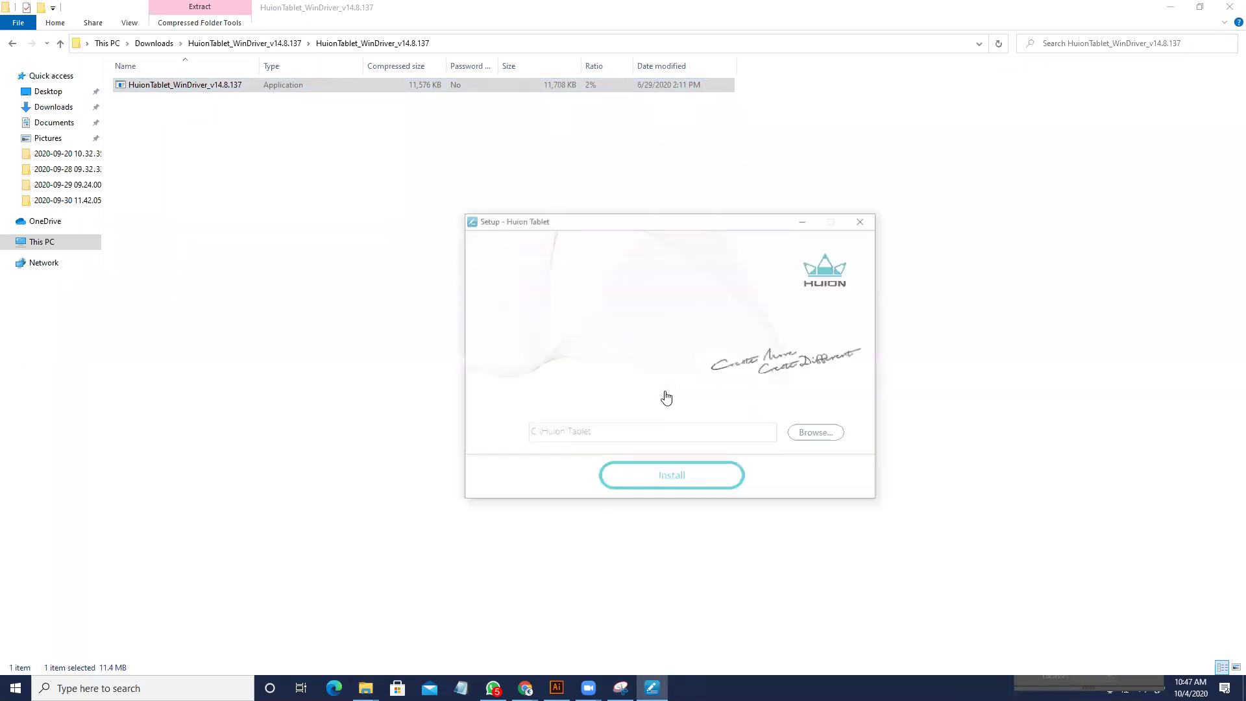
click(687, 478)
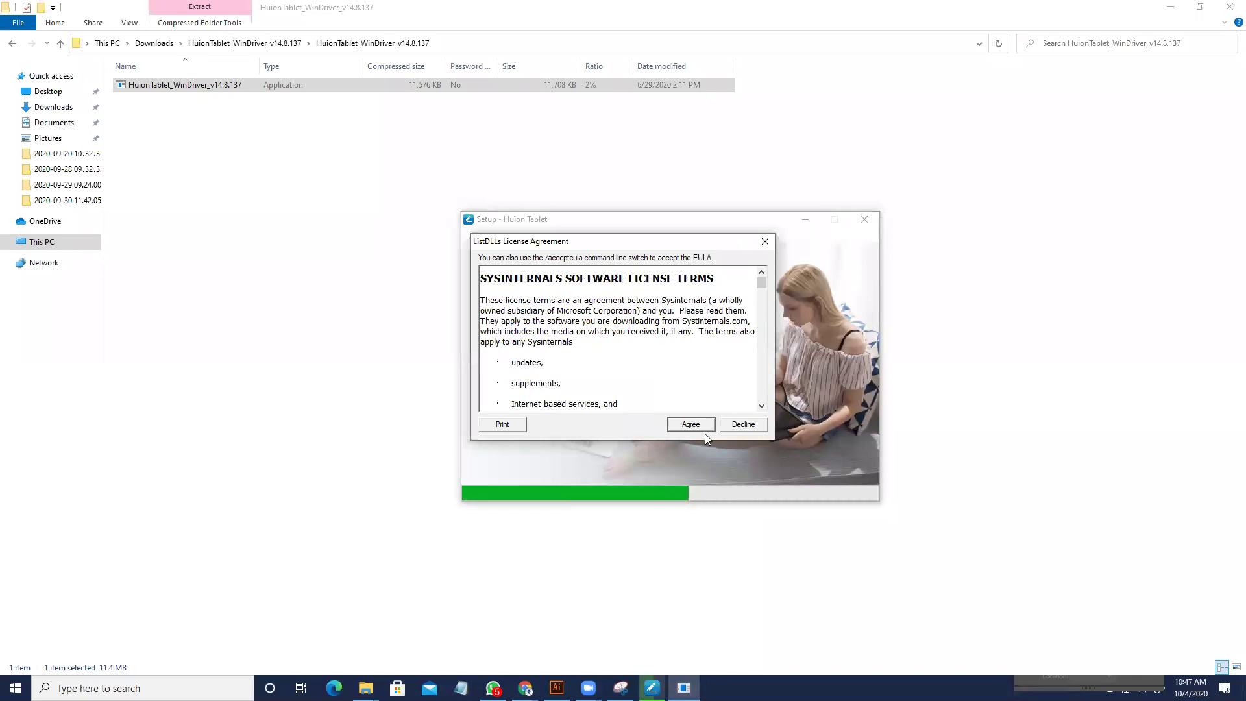
click(691, 425)
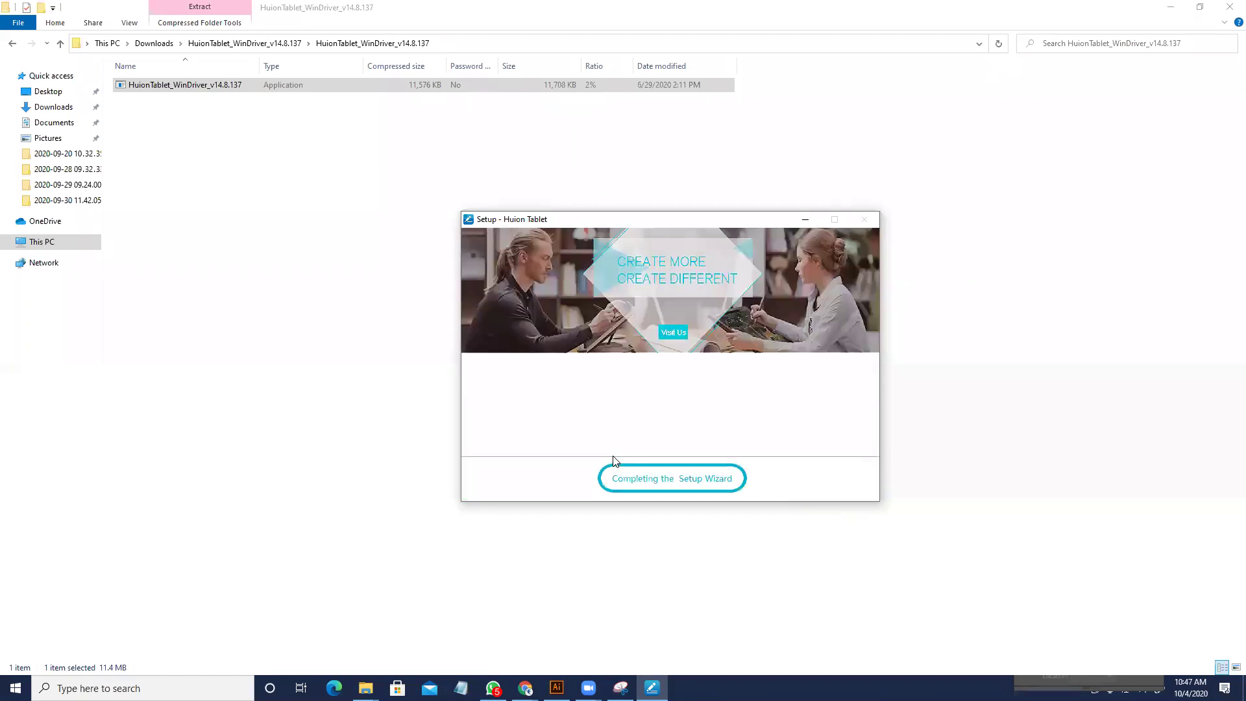
click(668, 485)
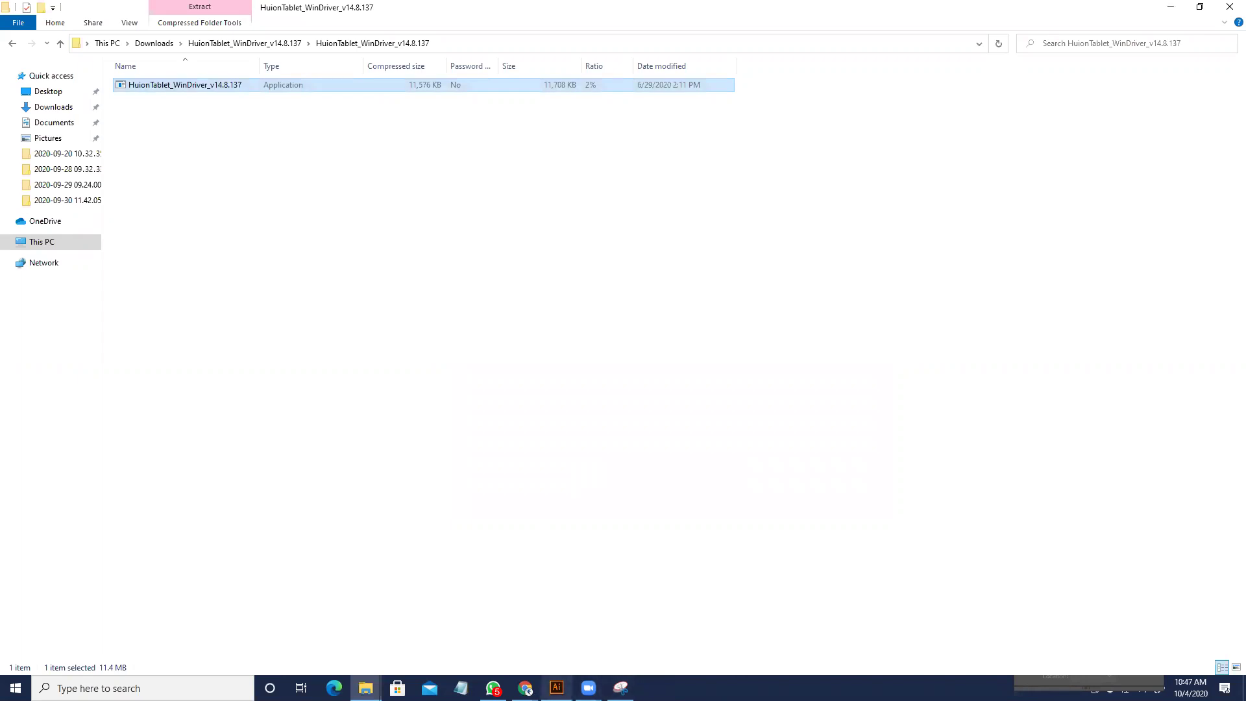
- Switch to Illustrator and paint a few short tapered test strokes on the blurred background beside the face
click(556, 687)
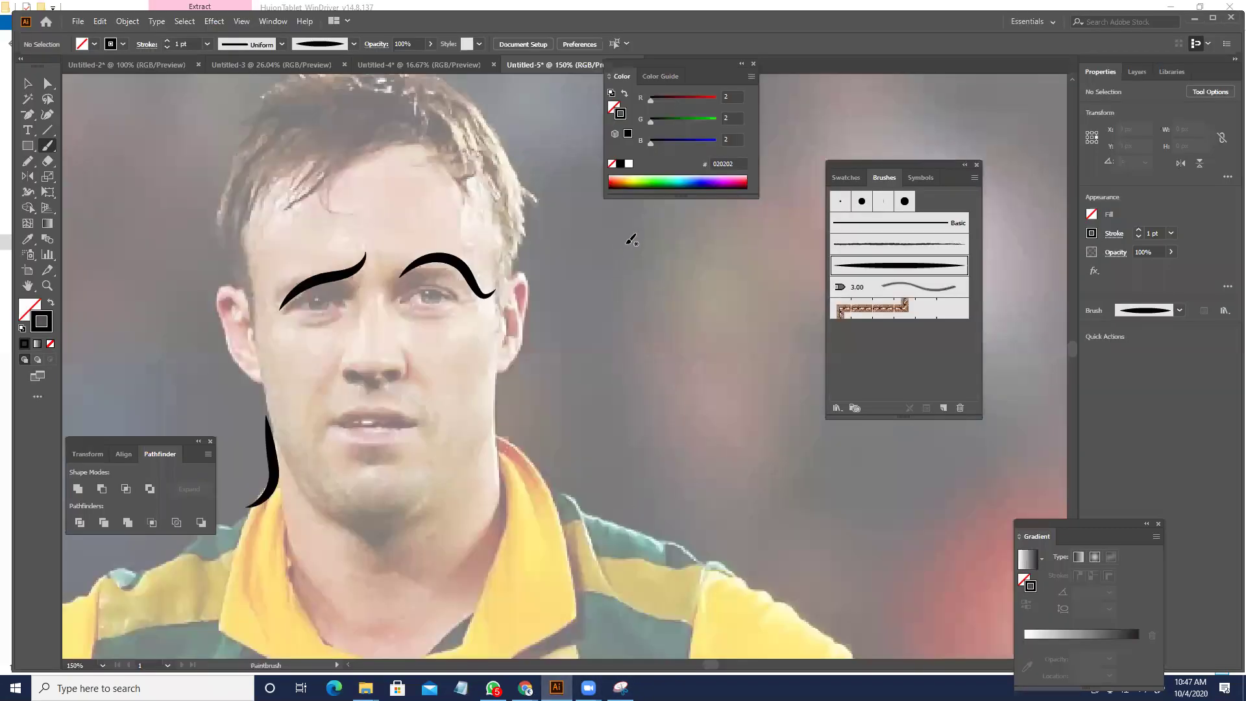
drag(631, 332, 633, 356)
drag(673, 276, 691, 373)
drag(701, 426, 600, 519)
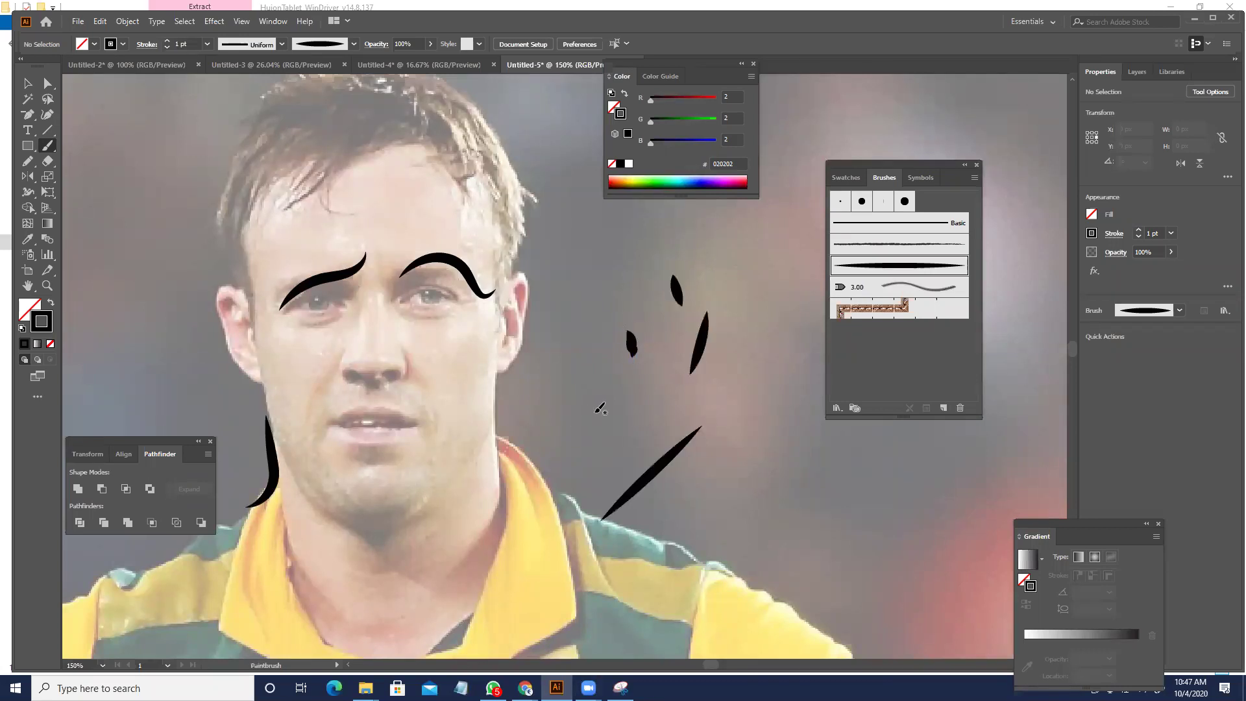
- Undo the short test strokes and the earlier tapered strokes over the eyebrows and jaw
key(ctrl+z)
key(ctrl+z)
key(ctrl+z)
key(ctrl+z)
key(ctrl+z)
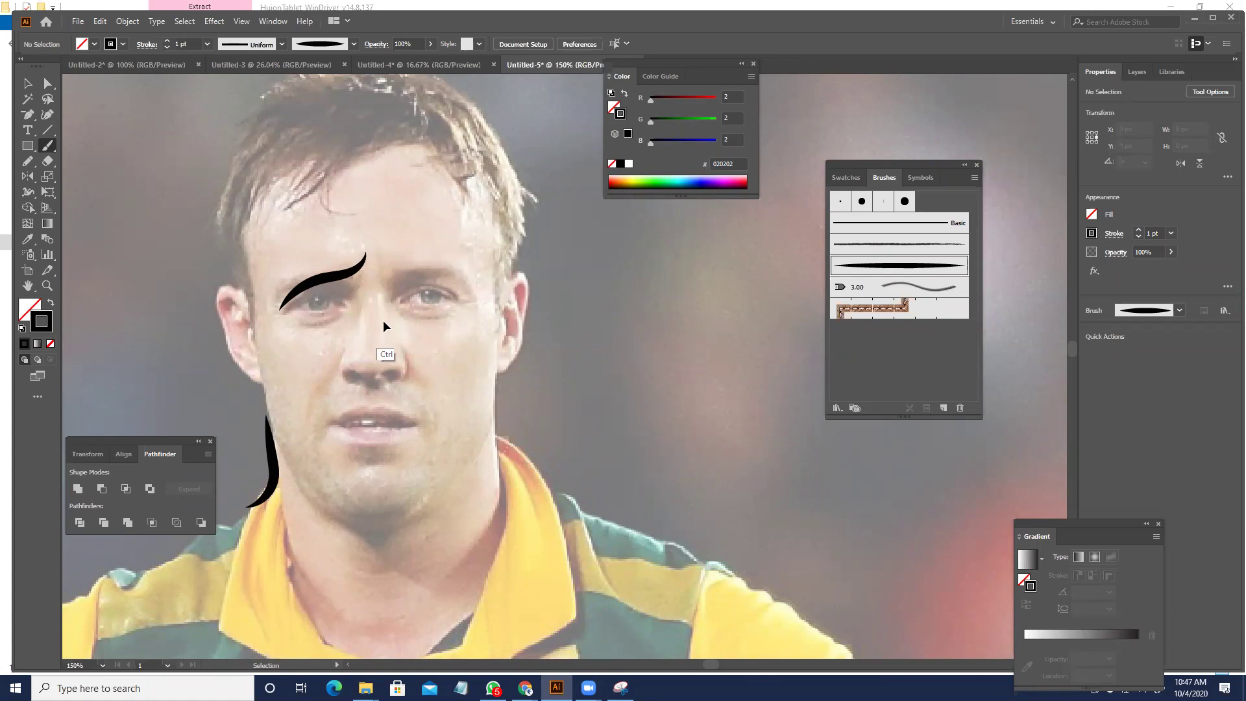
key(ctrl+z)
key(ctrl+z)
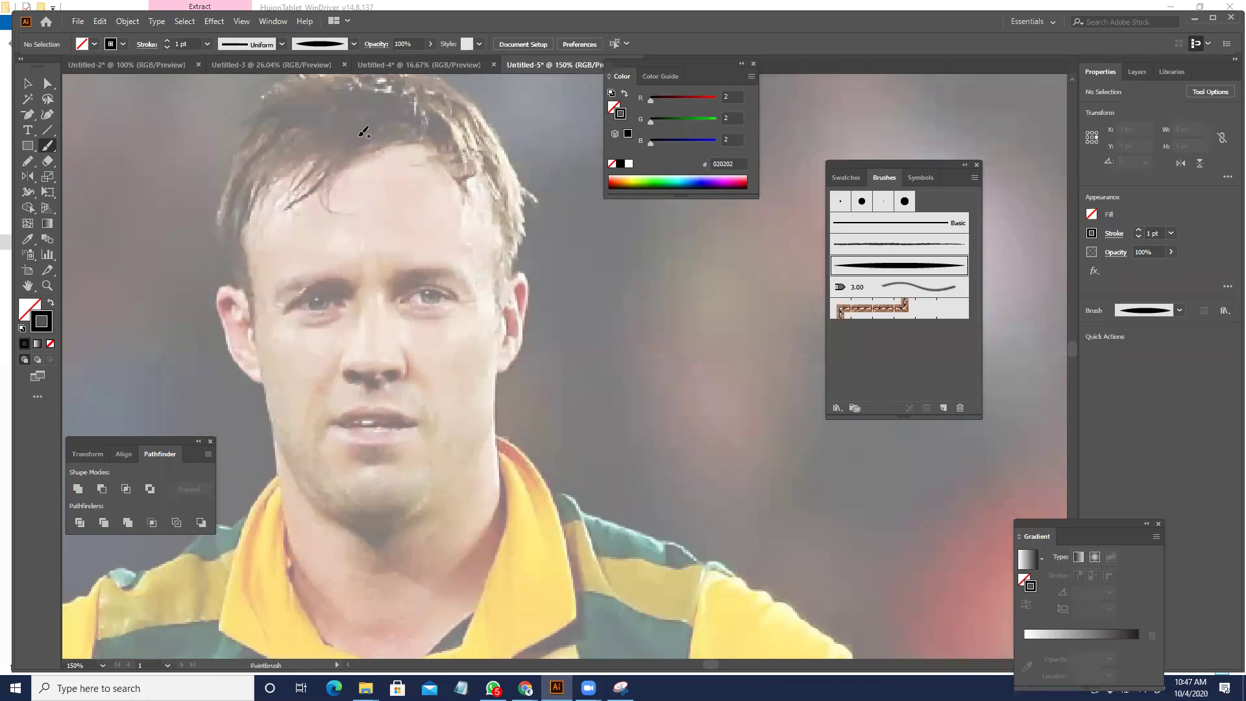
- Try tracing the hair, an eyebrow and the ear with tapered brush strokes, and undo them
drag(411, 88, 289, 207)
mouse_move(334, 167)
mouse_down()
mouse_move(354, 259)
mouse_move(383, 223)
mouse_up()
key(ctrl+z)
drag(351, 269, 317, 312)
key(ctrl+z)
key(ctrl+z)
drag(240, 341, 255, 259)
key(ctrl+z)
- Paint five long wavy tapered strokes across the blurred background beside the cricketer
mouse_move(650, 352)
mouse_down()
mouse_move(496, 316)
mouse_move(434, 264)
mouse_up()
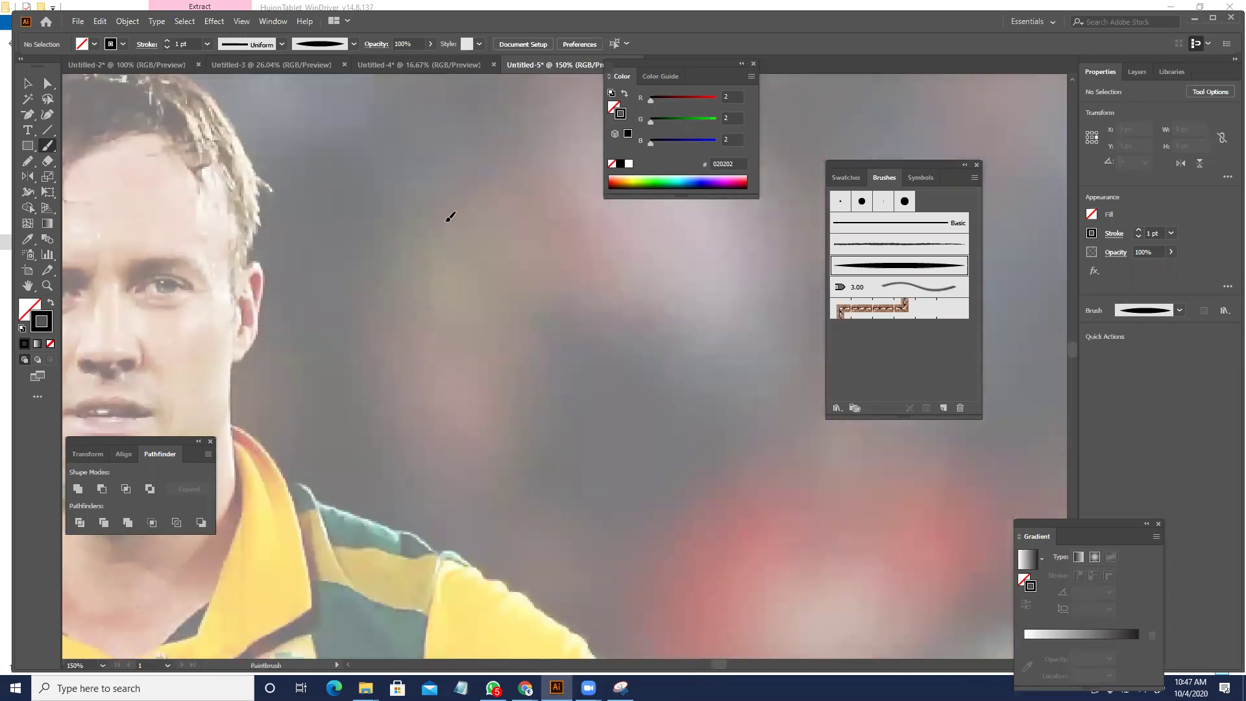
drag(325, 336, 620, 224)
mouse_move(545, 334)
mouse_down()
mouse_move(424, 353)
mouse_move(782, 360)
mouse_up()
drag(501, 348, 388, 453)
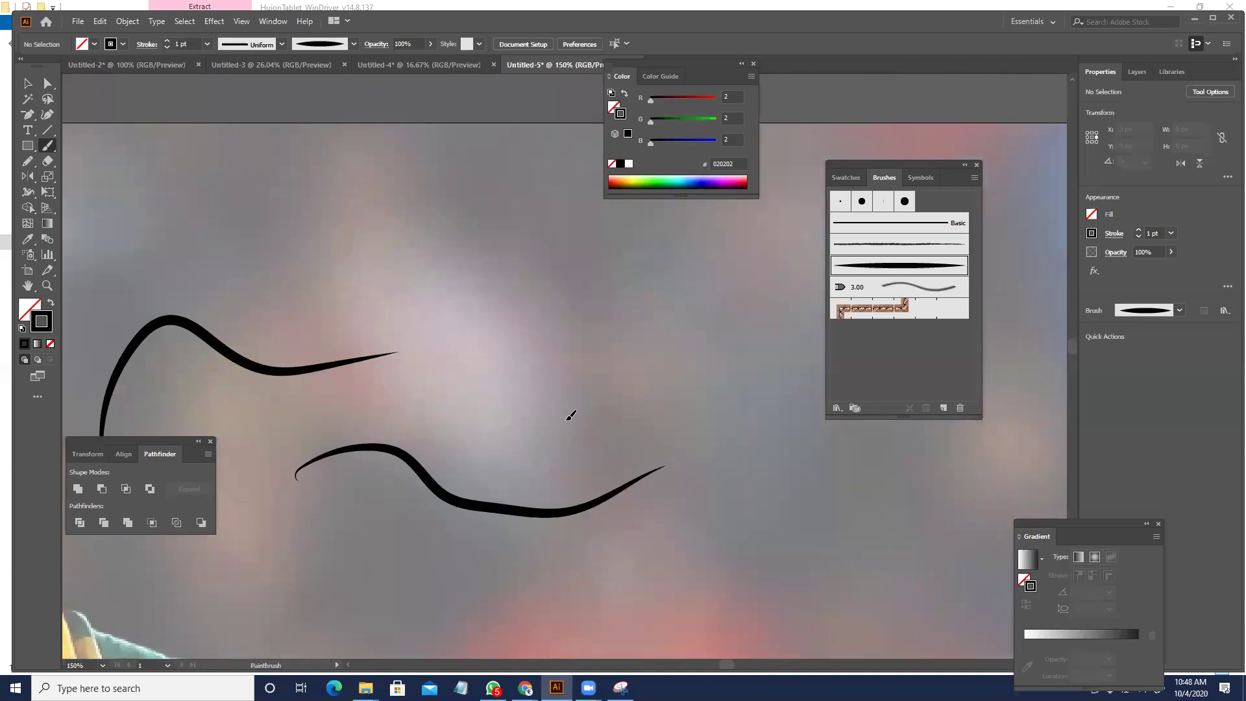
drag(447, 206, 574, 477)
scroll(582, 350, right, 5)
scroll(581, 350, down, 1)
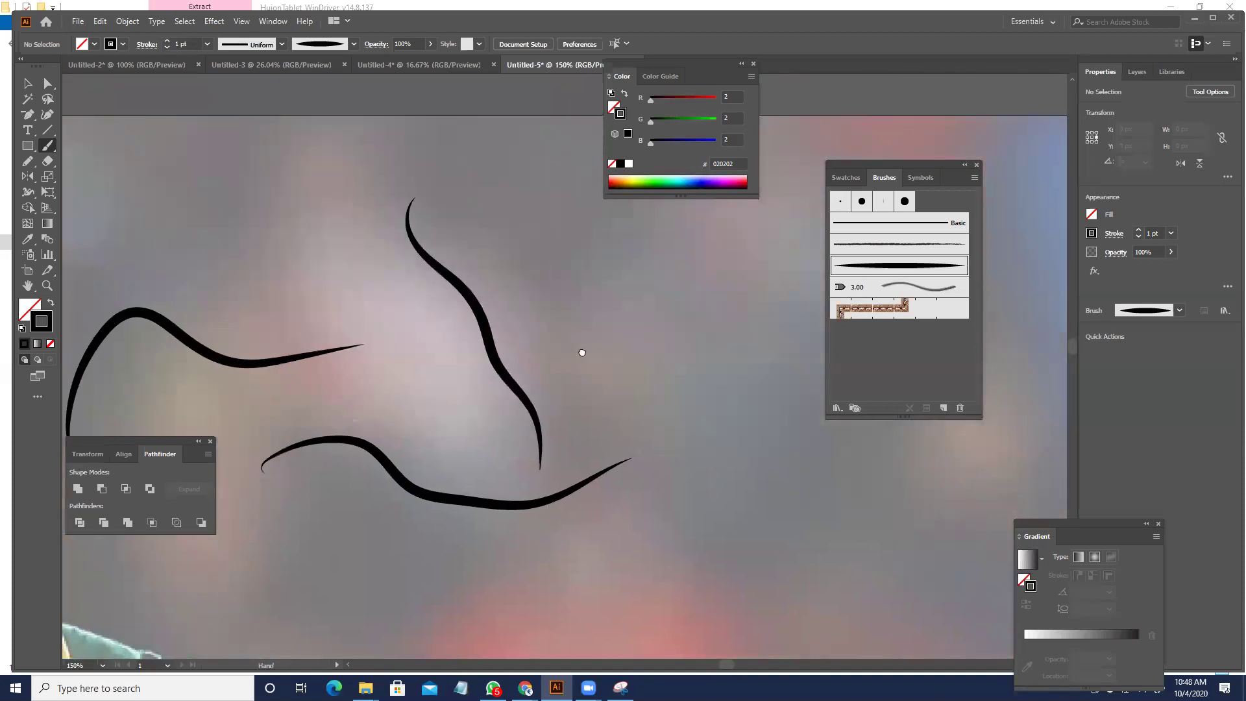
drag(586, 470, 486, 248)
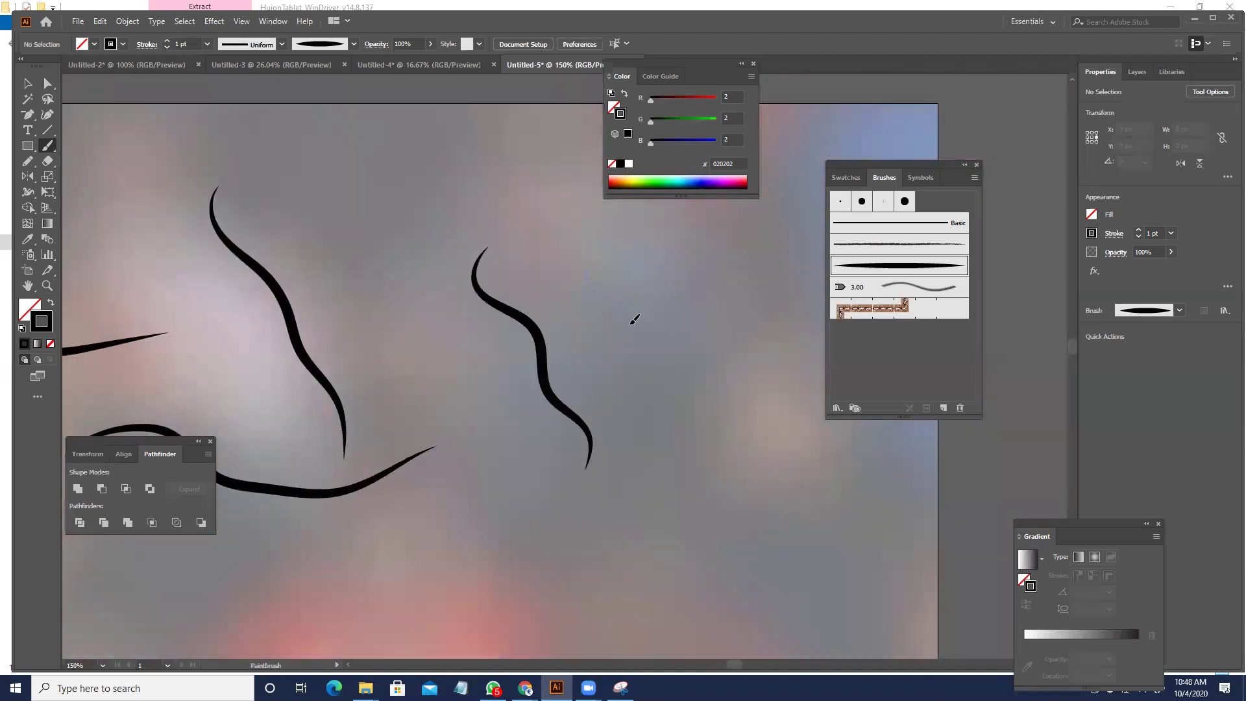
drag(587, 259, 680, 462)
drag(555, 520, 708, 288)
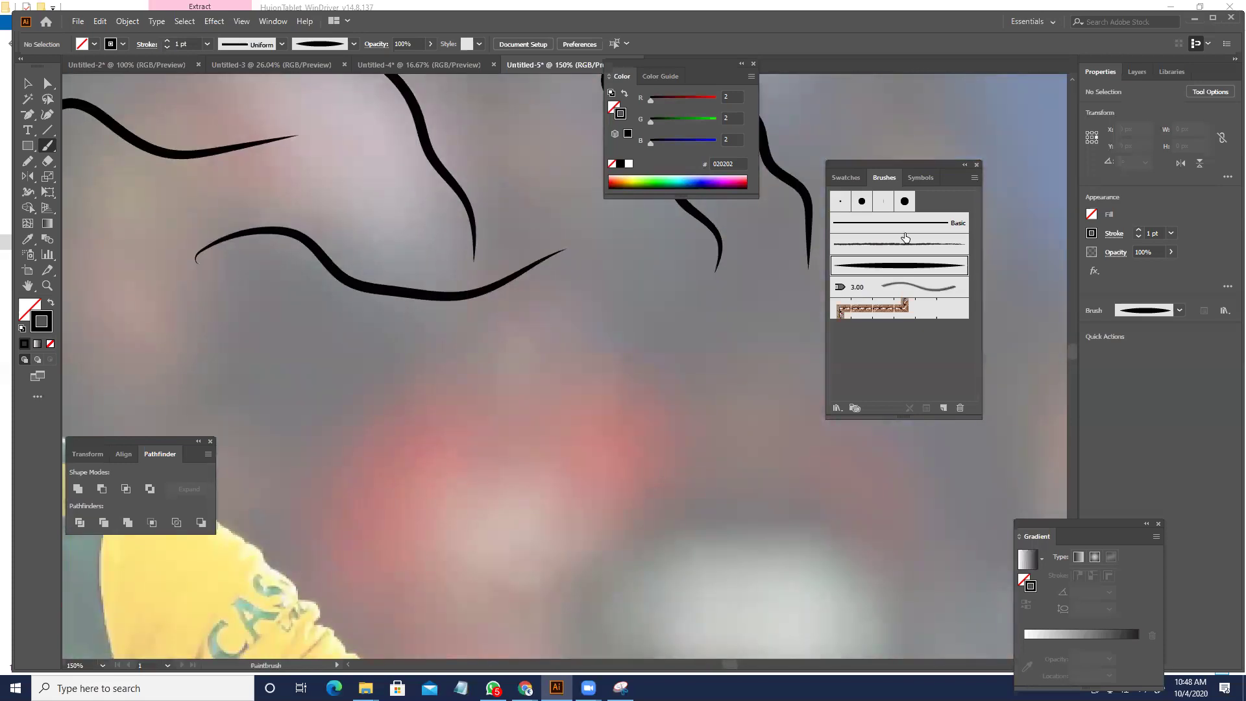
- Draw a horizontal line segment about 210 px long below the tapered strokes, trying a 14 pt stroke before setting 1 pt
click(48, 130)
drag(46, 130, 87, 134)
drag(429, 438, 681, 454)
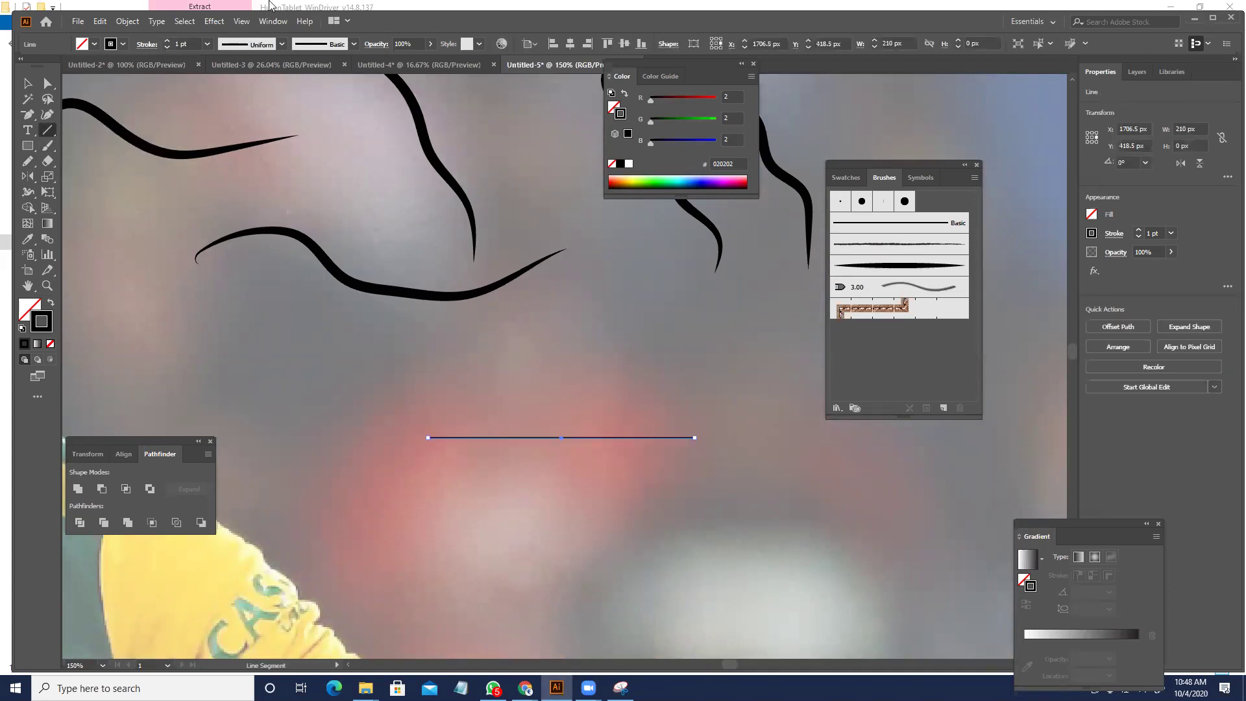
scroll(175, 44, up, 13)
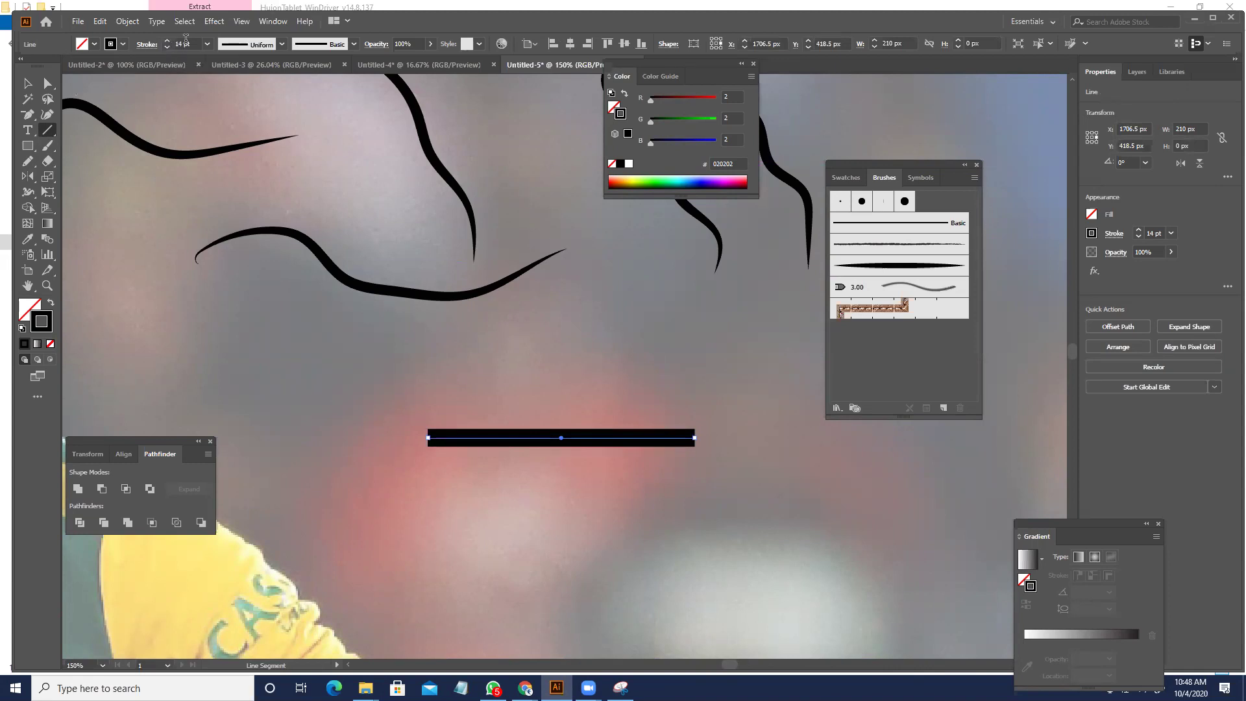
click(187, 44)
key(Return)
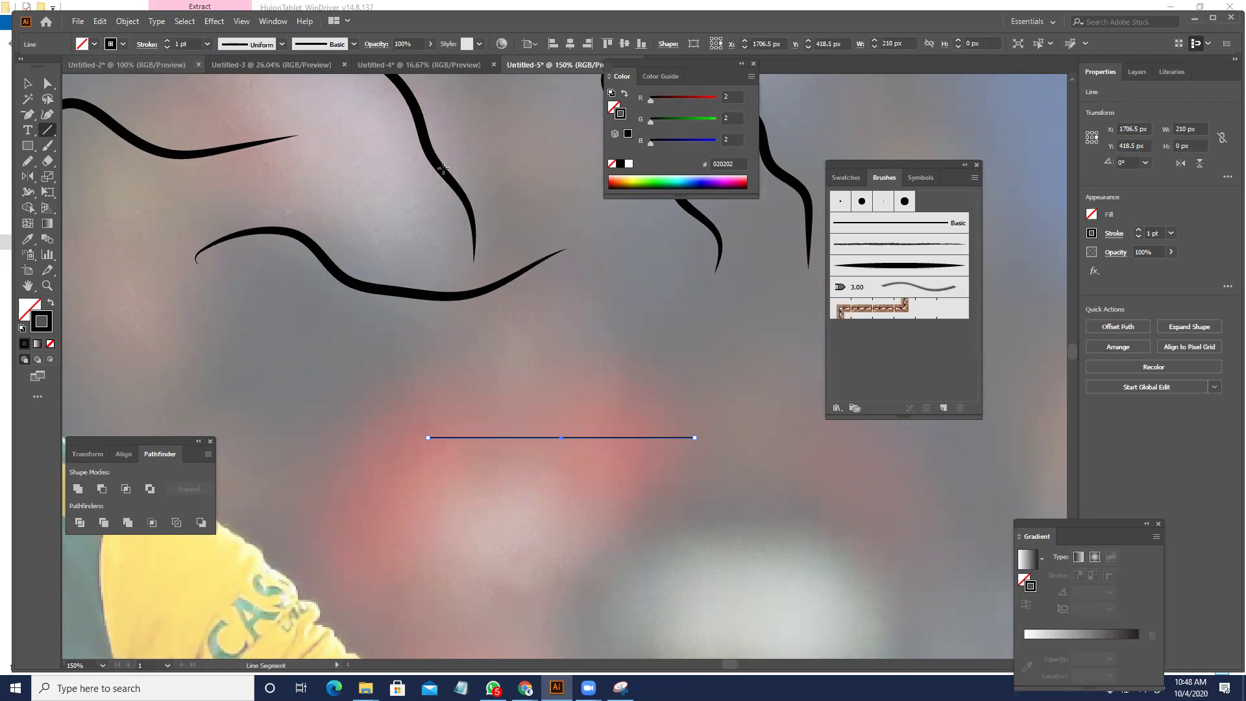
- Create an art brush with default options from the straight line, and delete the line from the artboard
click(28, 83)
mouse_move(590, 438)
mouse_down()
mouse_move(905, 380)
mouse_move(932, 358)
mouse_up()
click(748, 257)
click(747, 315)
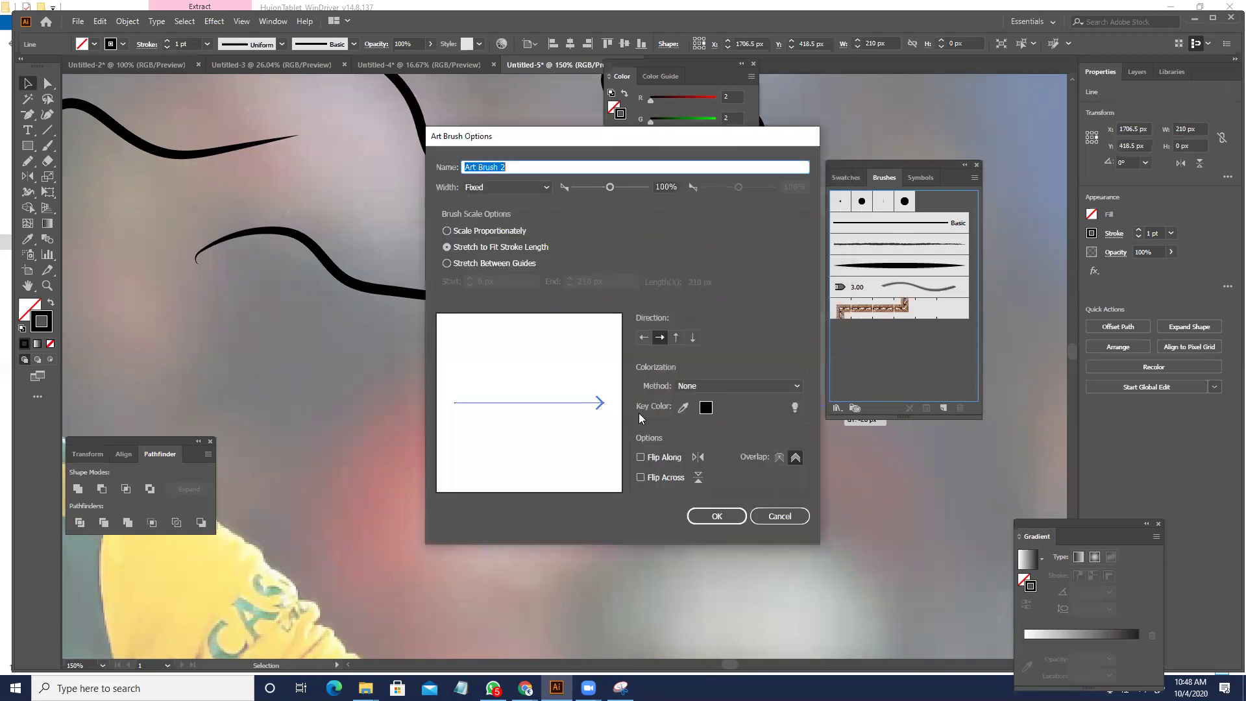
click(717, 516)
key(Delete)
- Paint several long curved strokes on the background with the Paintbrush and the new thin-line art brush
click(50, 147)
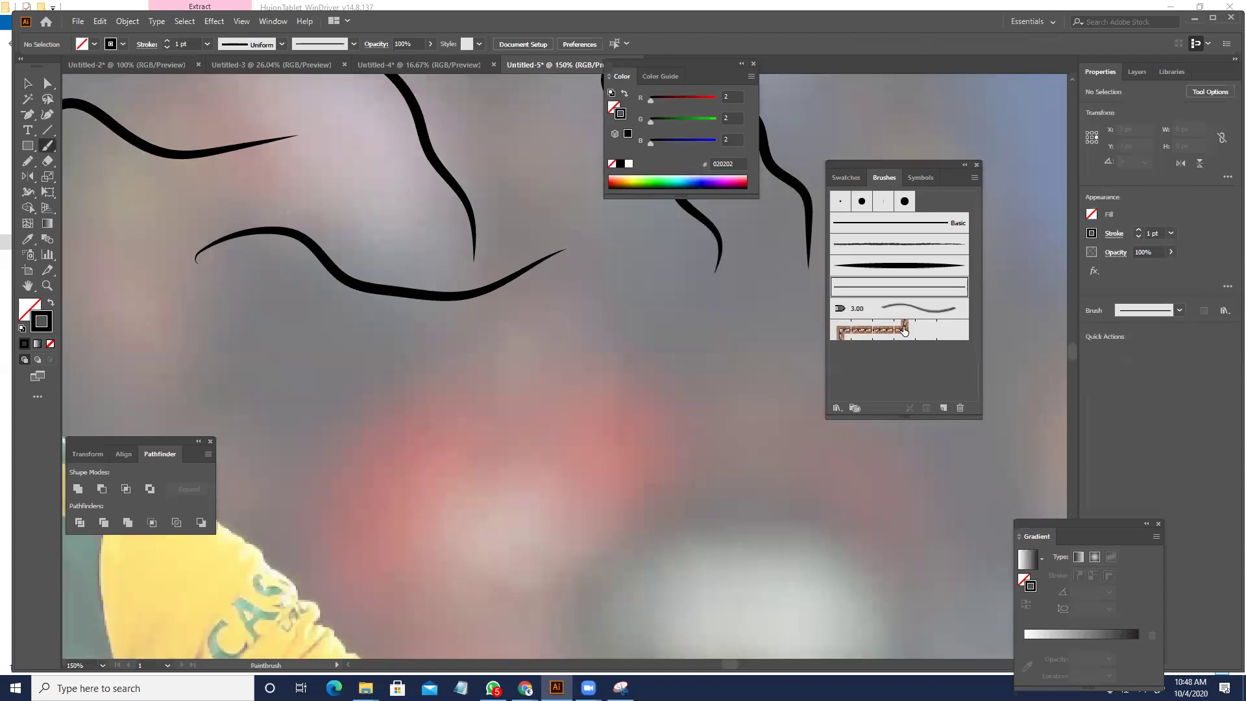
drag(382, 356, 581, 552)
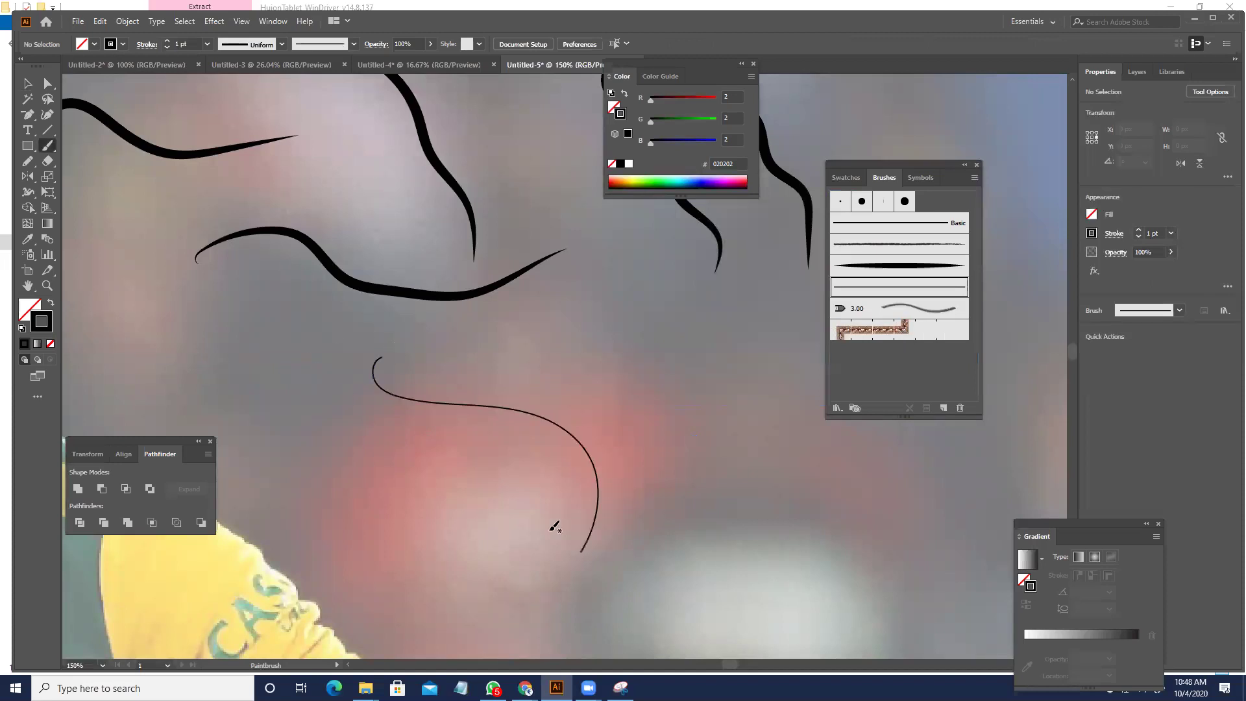
mouse_move(595, 314)
mouse_down()
mouse_move(670, 487)
mouse_move(681, 572)
mouse_up()
key(space)
drag(586, 438, 248, 300)
mouse_move(404, 256)
mouse_down()
mouse_move(395, 305)
mouse_move(464, 513)
mouse_up()
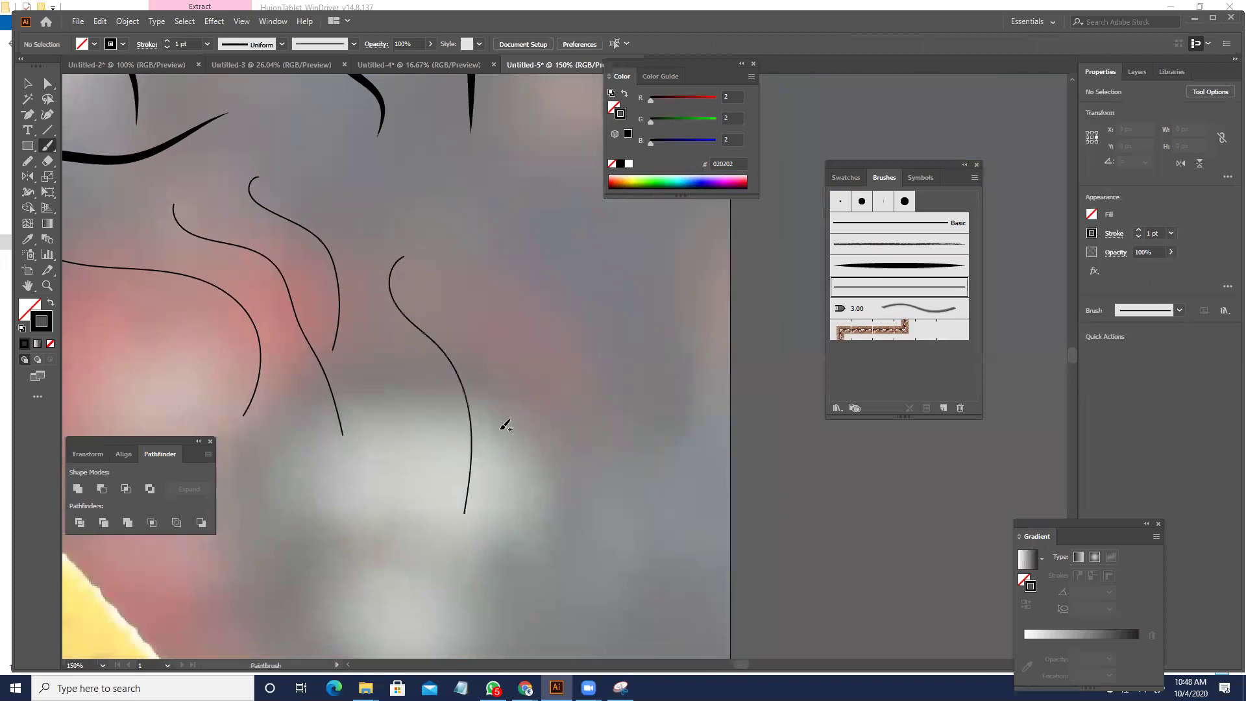
drag(513, 239, 492, 510)
drag(365, 409, 544, 273)
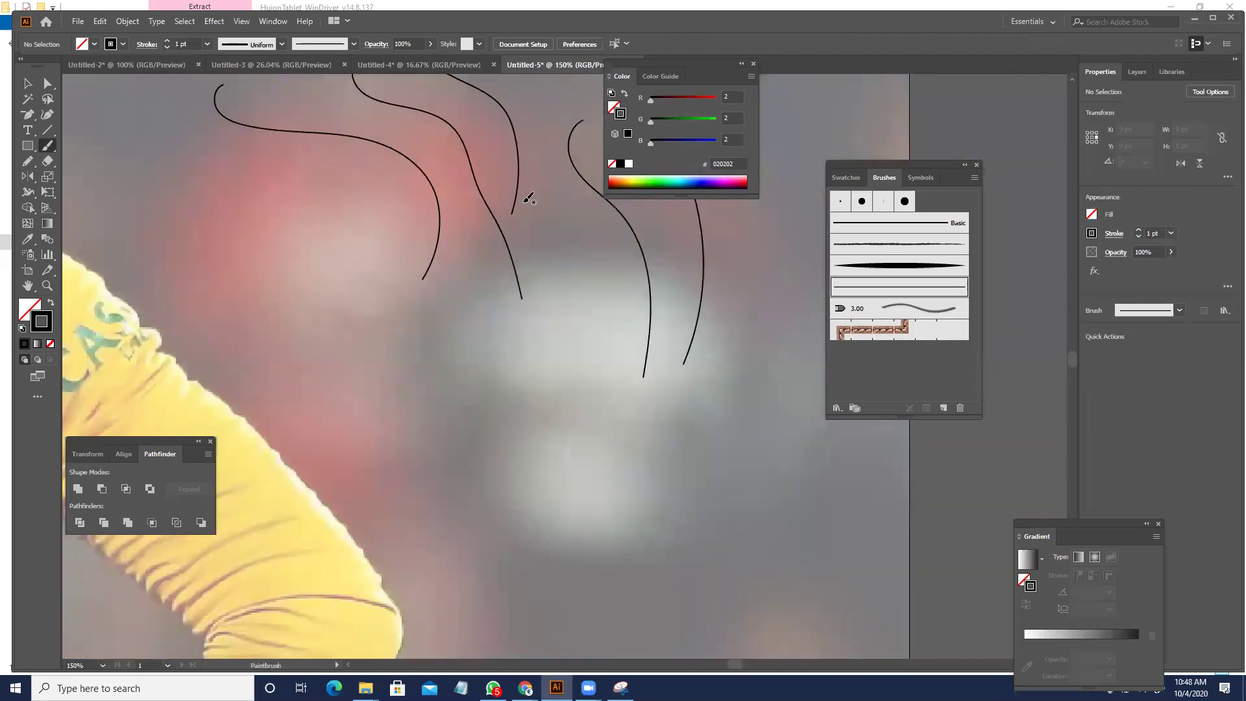
- Draw a vertical line segment about 172 px long below the thin curves as a twig's stem
click(47, 130)
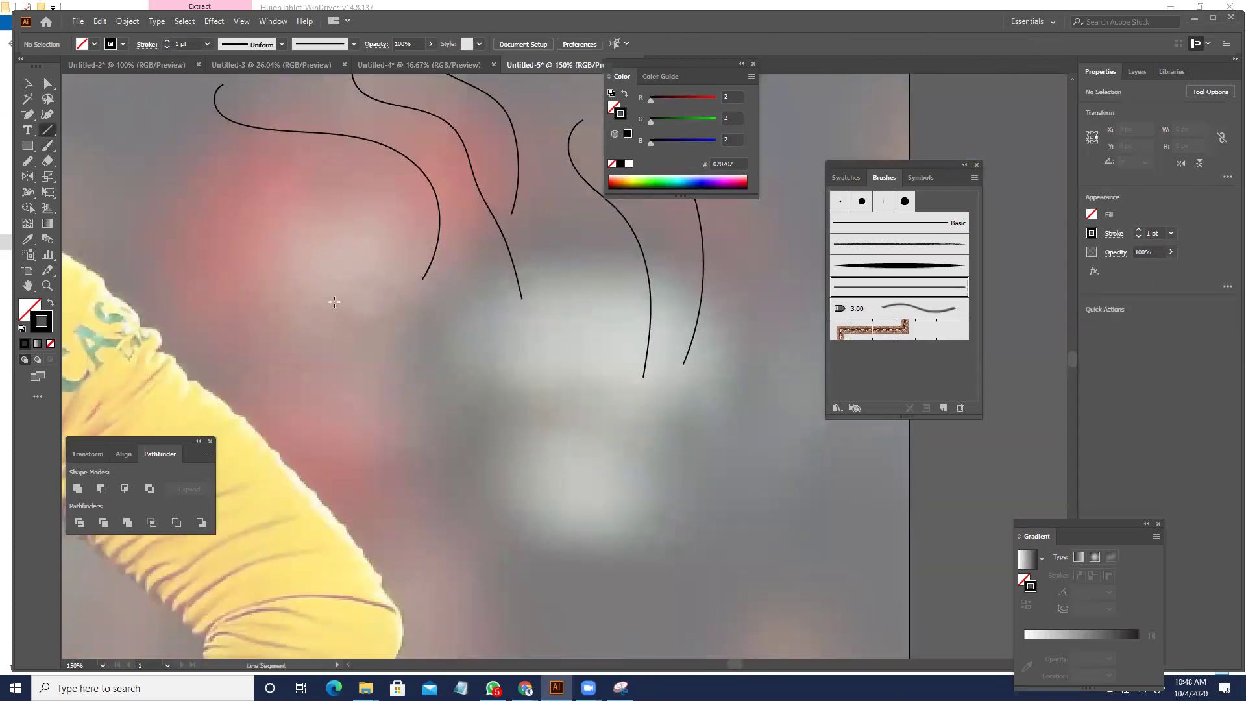
scroll(474, 412, down, 4)
mouse_move(423, 243)
mouse_down()
mouse_move(459, 505)
mouse_move(526, 484)
mouse_move(691, 357)
mouse_move(699, 308)
mouse_move(649, 393)
mouse_move(363, 506)
mouse_move(591, 389)
mouse_move(519, 385)
mouse_move(525, 442)
mouse_up()
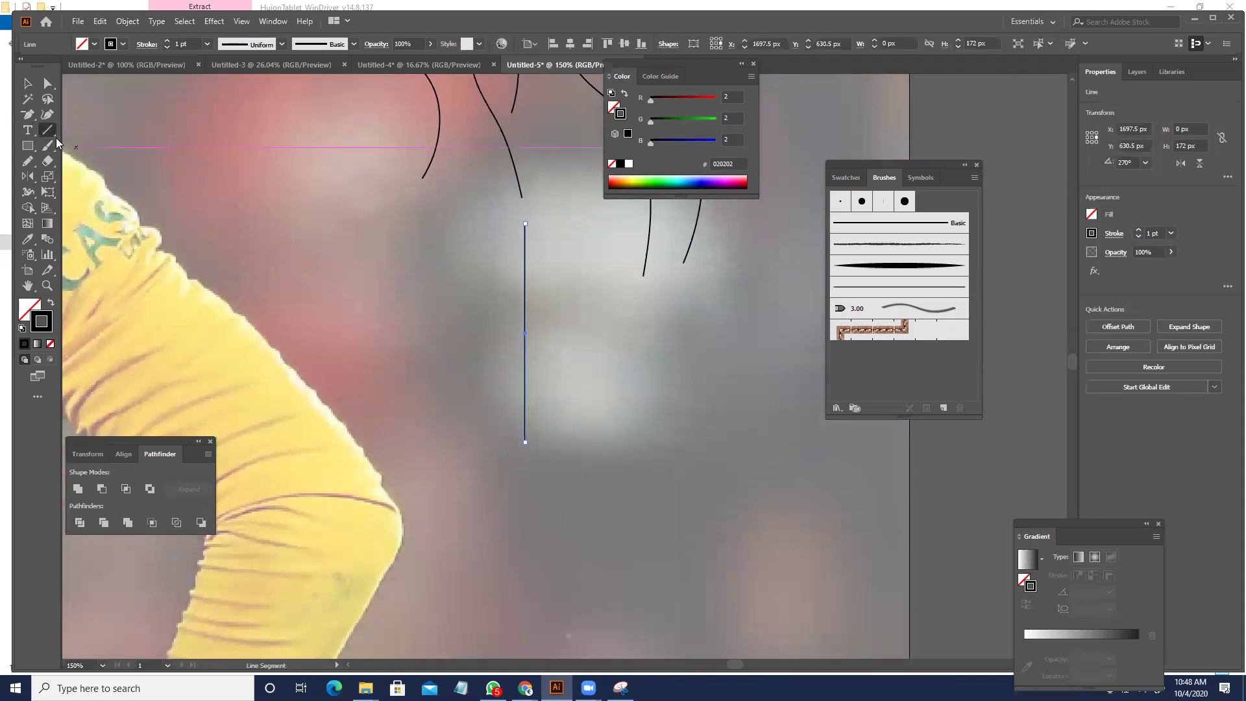
scroll(480, 449, up, 2)
- Draw six slanted line segments branching off the vertical stem and its side branch to form a twig
drag(569, 248, 679, 528)
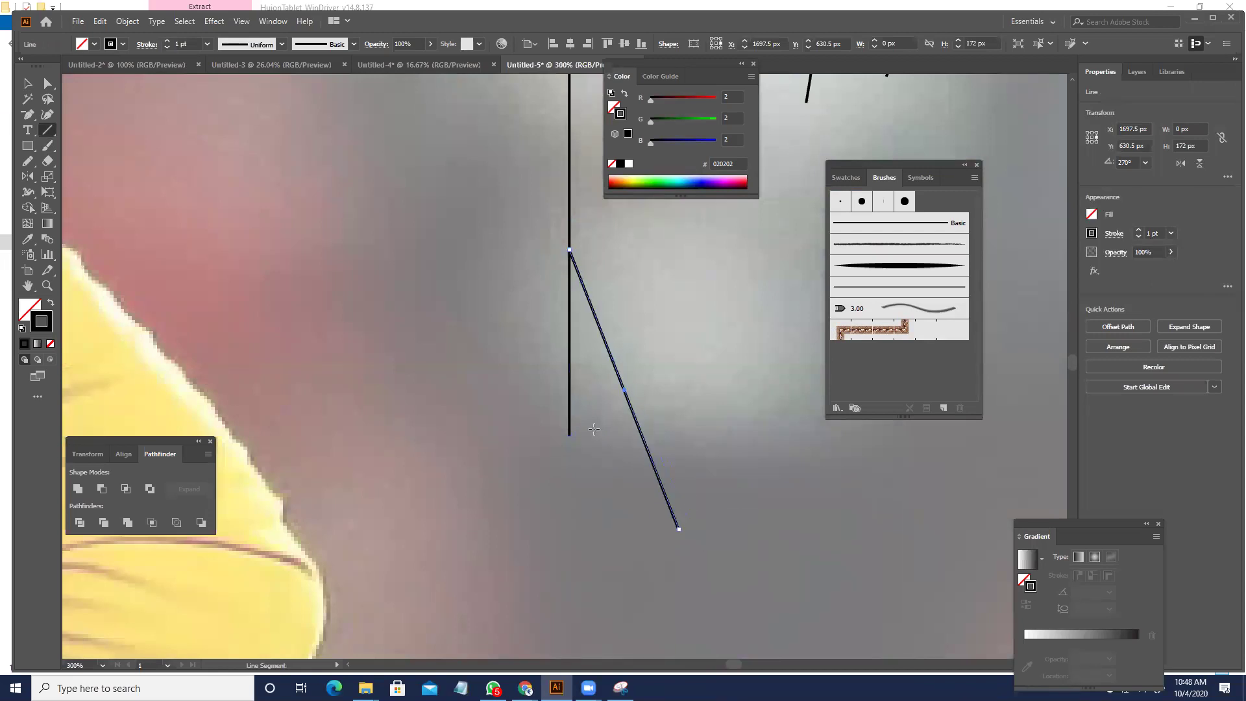
drag(482, 499, 569, 313)
drag(444, 382, 569, 187)
drag(653, 261, 444, 262)
scroll(543, 294, down, 5)
drag(497, 484, 529, 296)
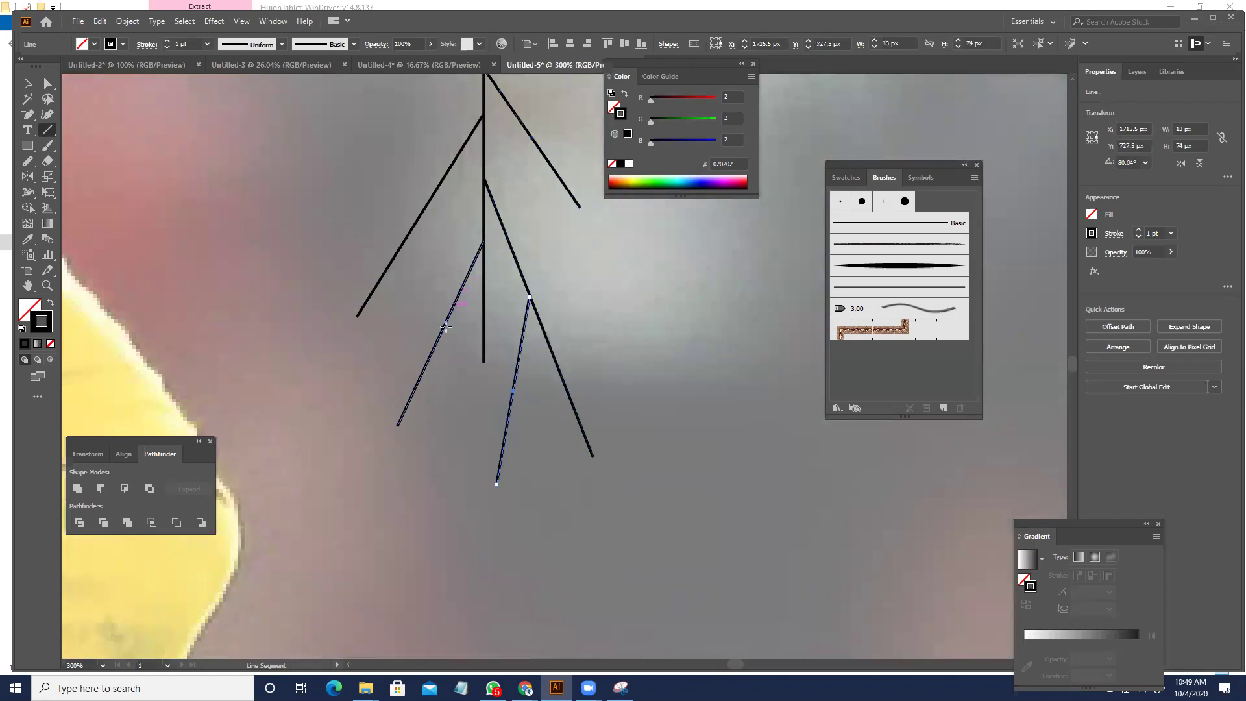
drag(476, 477, 449, 317)
- Select all the twig's lines and rotate them so the stem lies horizontally
click(27, 84)
key(ctrl+minus)
key(ctrl+minus)
key(ctrl+minus)
drag(518, 423, 468, 314)
drag(512, 254, 384, 286)
- Create an art brush with default options from the twig lines, and delete the twig from the artboard
drag(557, 350, 906, 379)
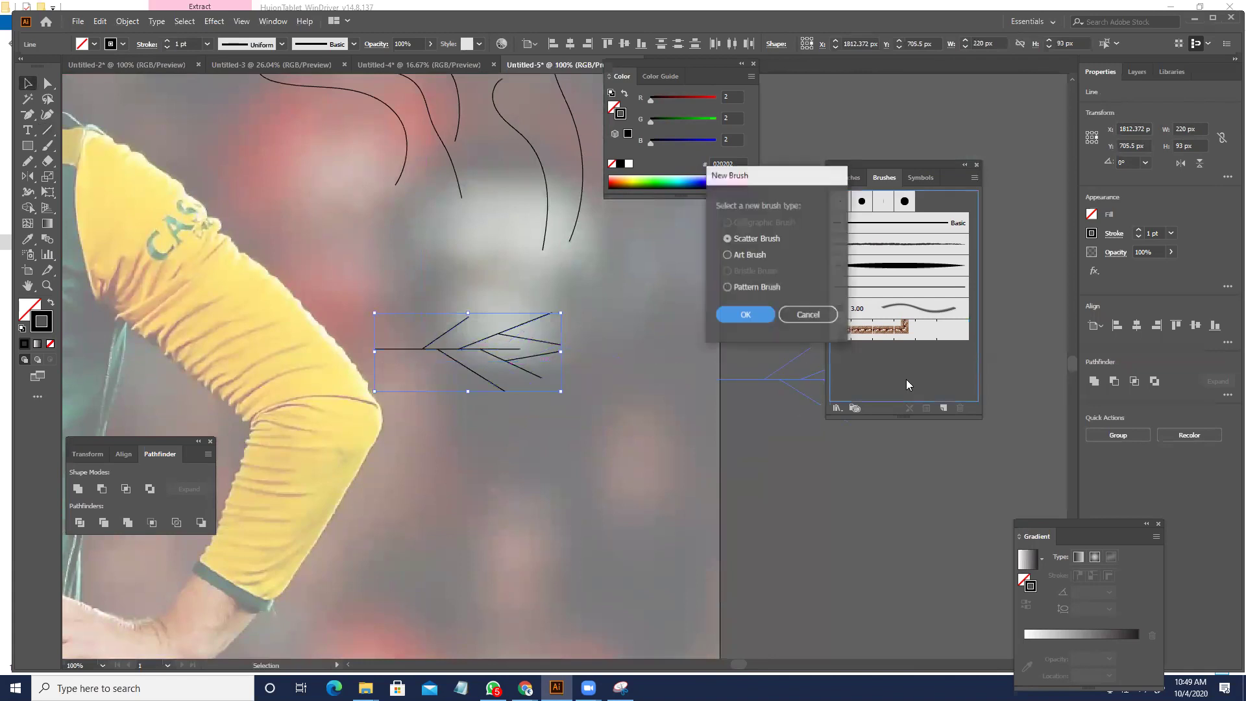
click(753, 255)
click(745, 315)
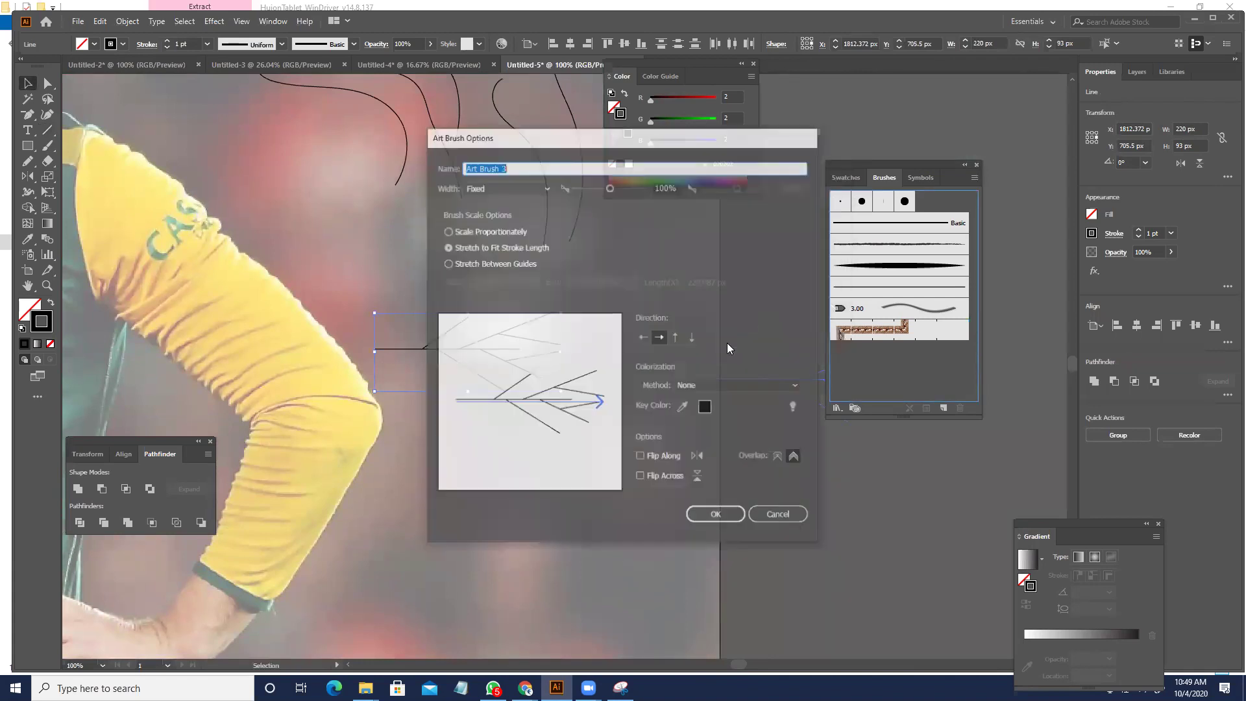
key(Return)
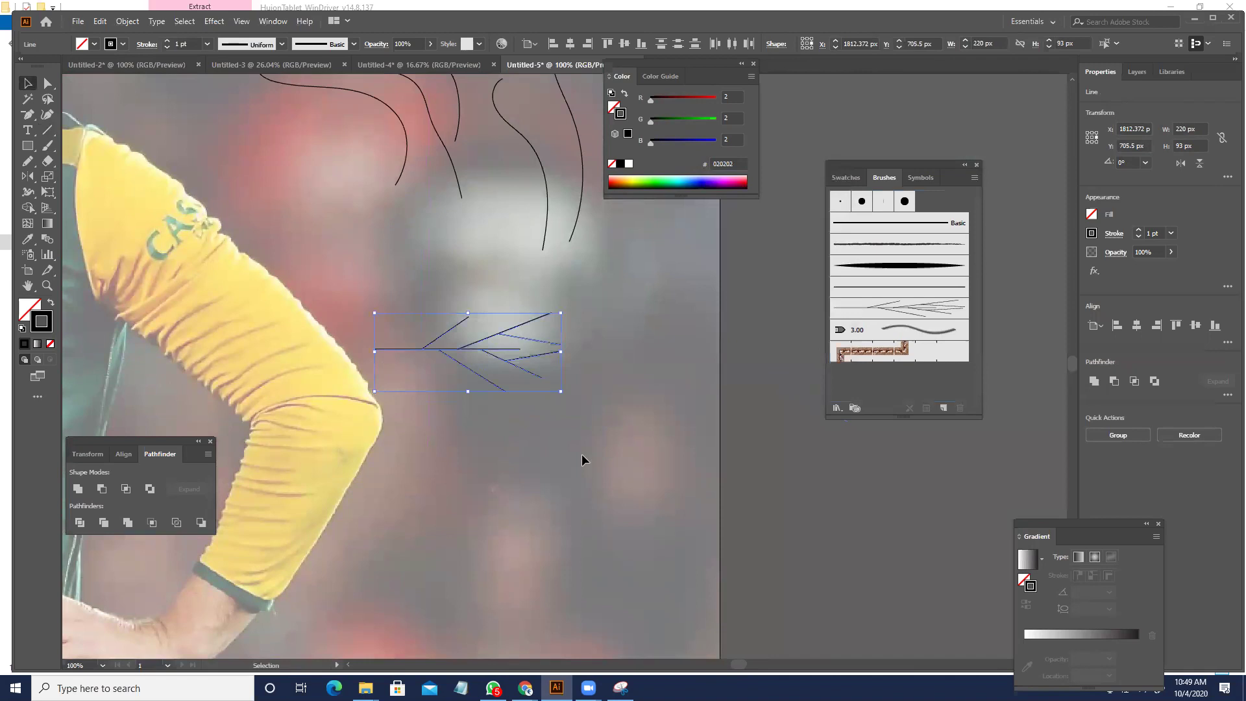
key(Delete)
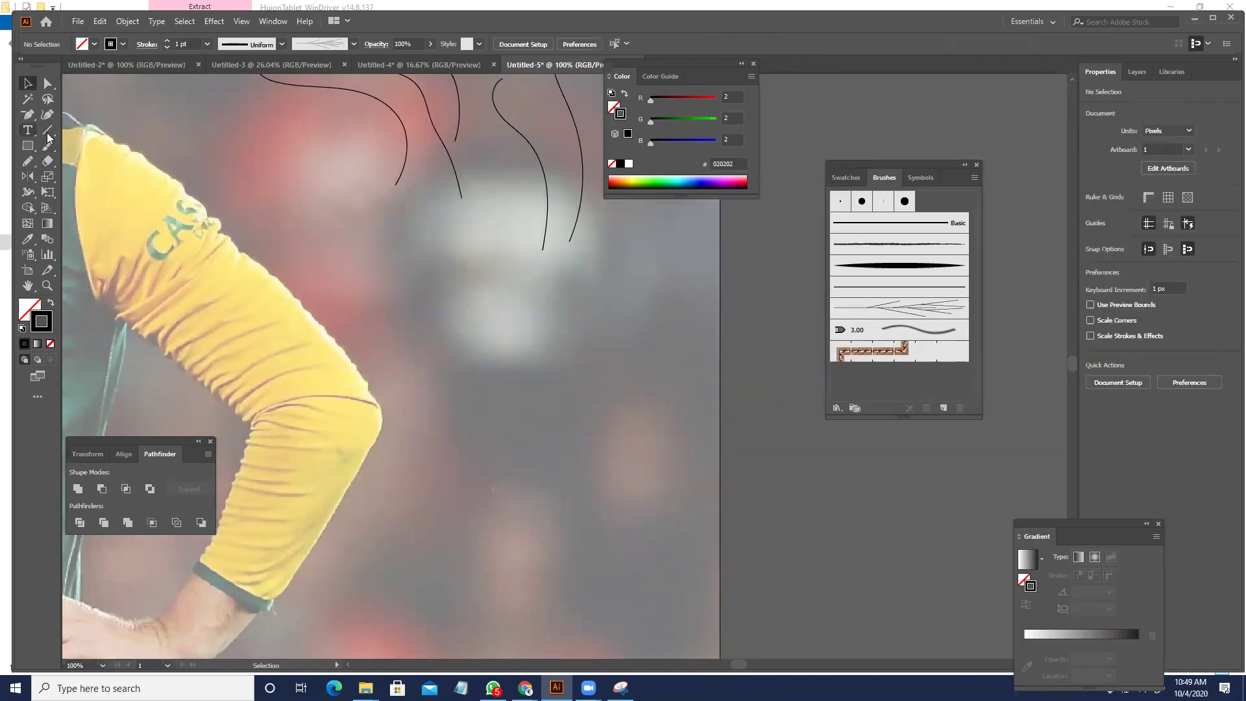
- Paint test strokes with the twig art brush on the background beside the cricketer's arm
click(48, 131)
mouse_move(51, 146)
mouse_down()
mouse_move(118, 157)
mouse_move(59, 149)
mouse_up()
drag(705, 372, 978, 395)
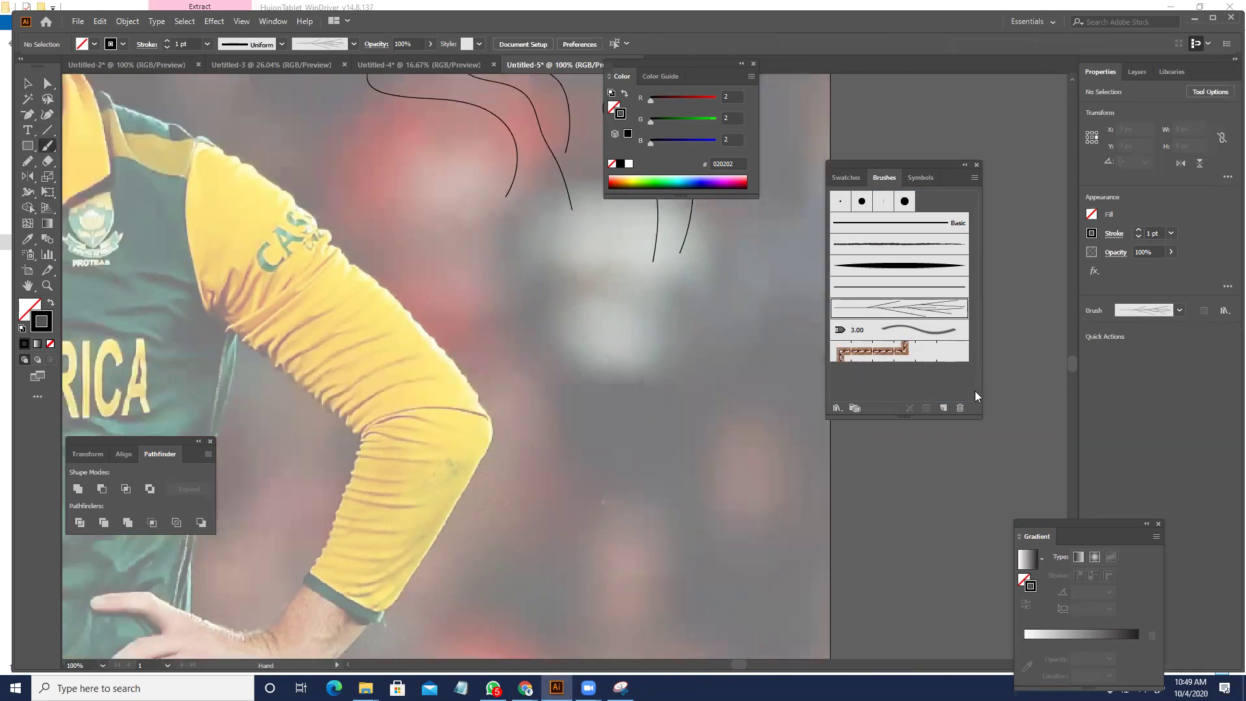
mouse_move(697, 455)
mouse_down()
mouse_move(525, 402)
mouse_move(344, 382)
mouse_up()
drag(493, 304, 545, 522)
scroll(470, 475, left, 8)
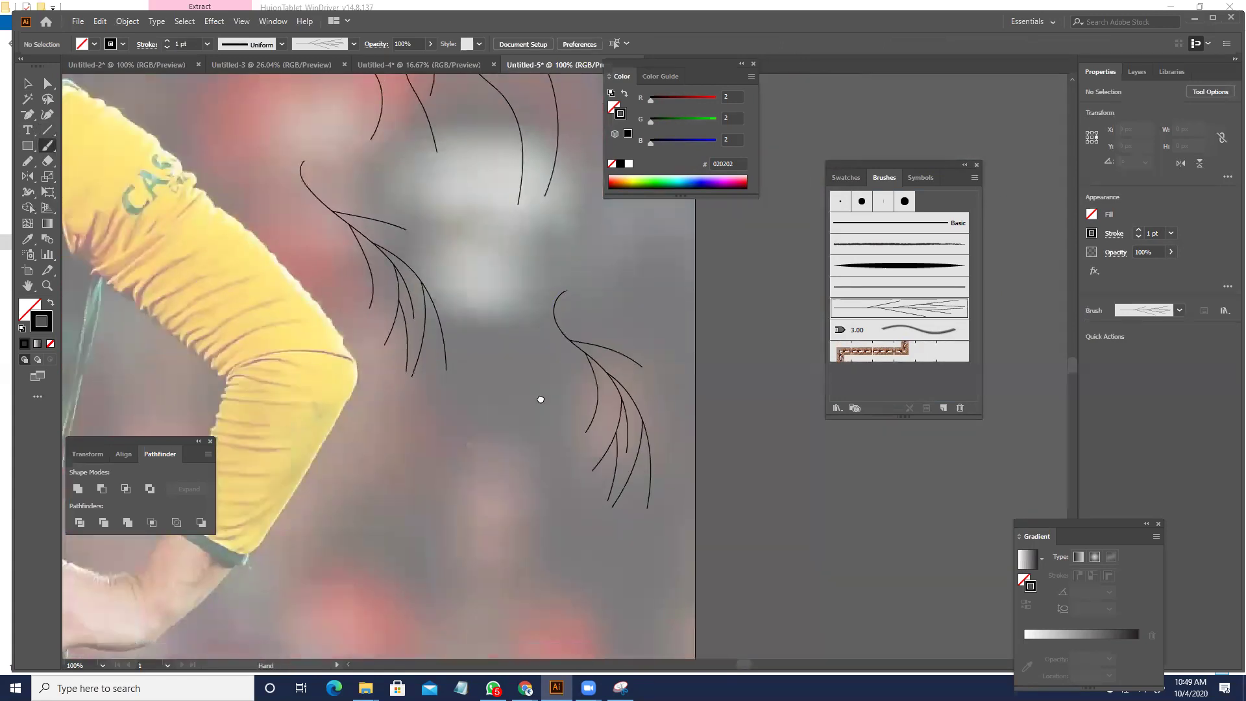
scroll(354, 331, up, 3)
- Undo a twig stroke and add several short twig-brush strokes over the cricketer's hair
drag(309, 116, 303, 308)
scroll(362, 218, up, 5)
key(ctrl+z)
mouse_move(386, 272)
mouse_down()
mouse_move(404, 250)
mouse_move(356, 295)
mouse_move(380, 254)
mouse_move(344, 309)
mouse_move(364, 251)
mouse_move(323, 331)
mouse_up()
mouse_move(410, 255)
mouse_down()
mouse_move(465, 256)
mouse_move(489, 326)
mouse_move(384, 234)
mouse_move(360, 290)
mouse_move(377, 268)
mouse_move(330, 308)
mouse_move(310, 351)
mouse_up()
drag(309, 351, 306, 382)
mouse_move(356, 294)
mouse_down()
mouse_move(418, 275)
mouse_move(469, 300)
mouse_up()
- Paint two long twig-brush strokes on the blurred background to the left of the cricketer
key(space)
drag(252, 440, 557, 235)
drag(292, 426, 318, 512)
key(space)
drag(394, 325, 510, 303)
drag(258, 231, 331, 489)
key(space)
- Cover the cricketer's hair with many short overlapping twig-brush strokes in different directions
drag(496, 287, 159, 410)
drag(416, 204, 357, 175)
mouse_move(423, 209)
mouse_down()
mouse_move(353, 221)
mouse_move(380, 235)
mouse_up()
drag(452, 193, 399, 187)
drag(476, 153, 445, 170)
mouse_move(488, 177)
mouse_down()
mouse_move(443, 197)
mouse_move(496, 128)
mouse_up()
drag(447, 218, 493, 172)
drag(421, 247, 457, 204)
drag(477, 198, 542, 169)
key(space)
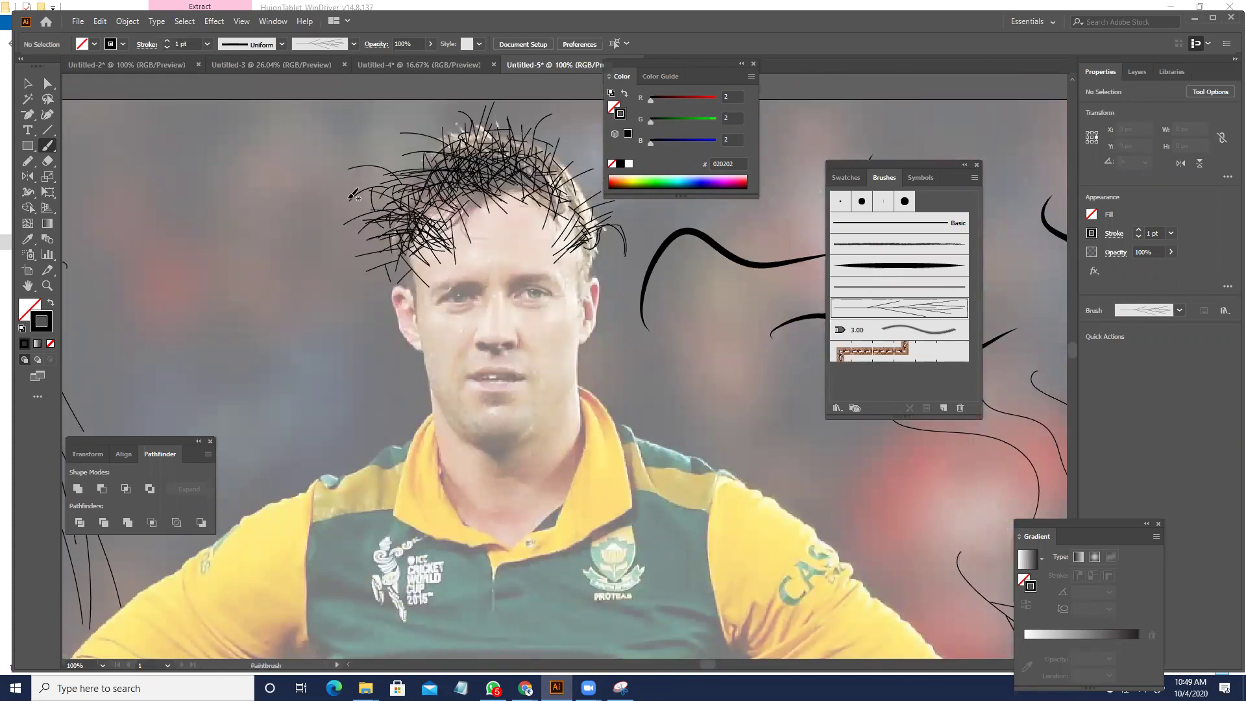
- Draw a horizontal line segment about 432 px long above the twig strokes on the background left of the cricketer
click(47, 131)
key(space)
drag(133, 281, 421, 316)
key(space)
drag(528, 331, 737, 368)
drag(236, 236, 603, 236)
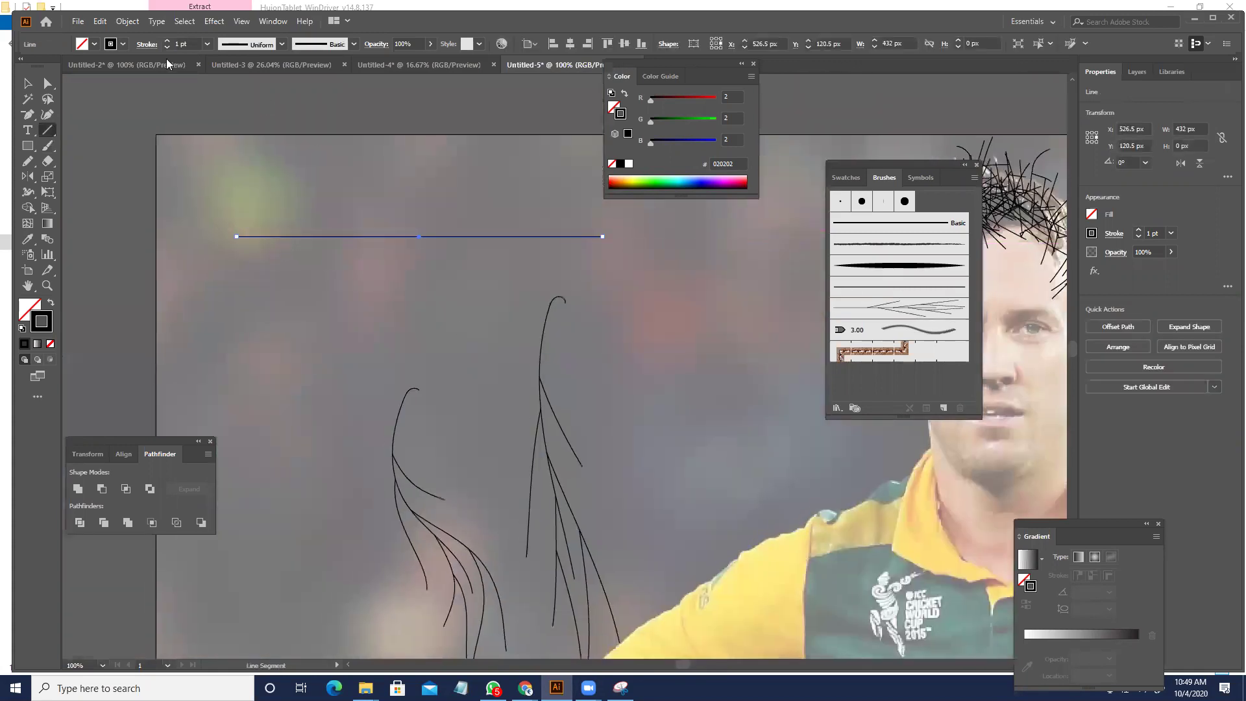
- Duplicate the horizontal line downward at about 8 px spacing until there are five parallel lines, and select them all
key(v)
drag(353, 237, 351, 243)
key(ctrl+d)
key(ctrl+d)
key(ctrl+d)
drag(419, 298, 372, 231)
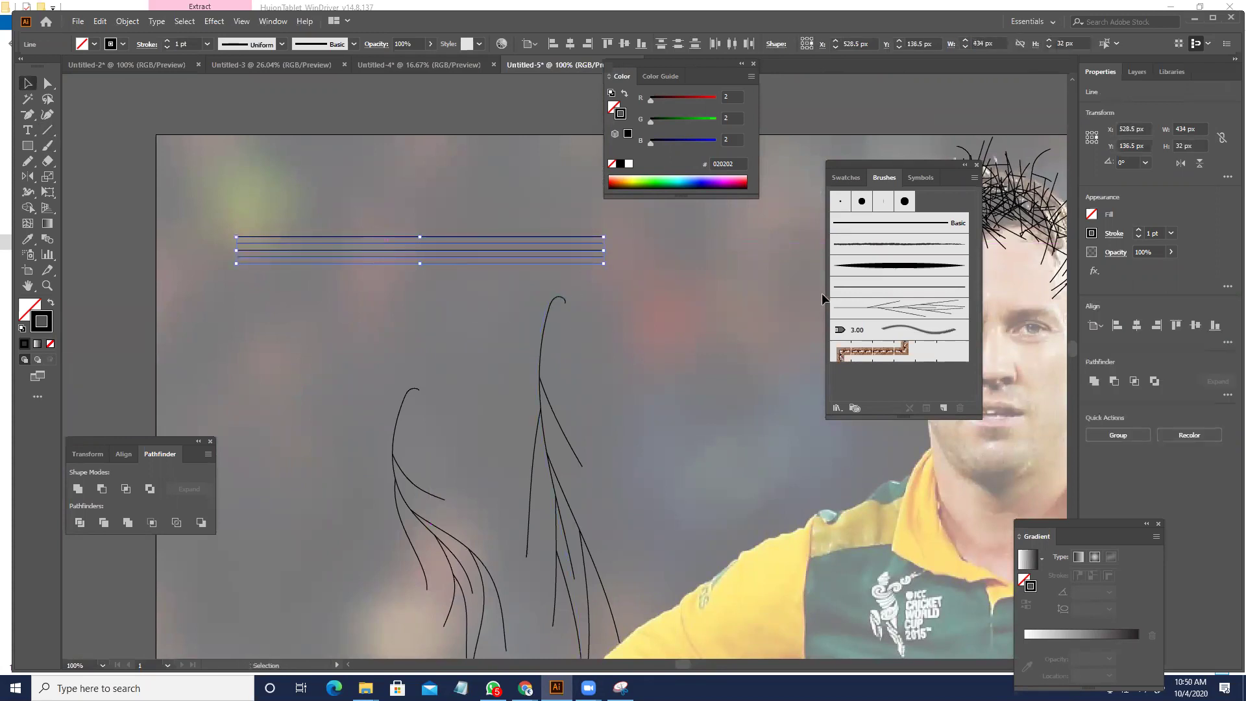
- Create an art brush with default options from the five parallel lines
key(ctrl+a)
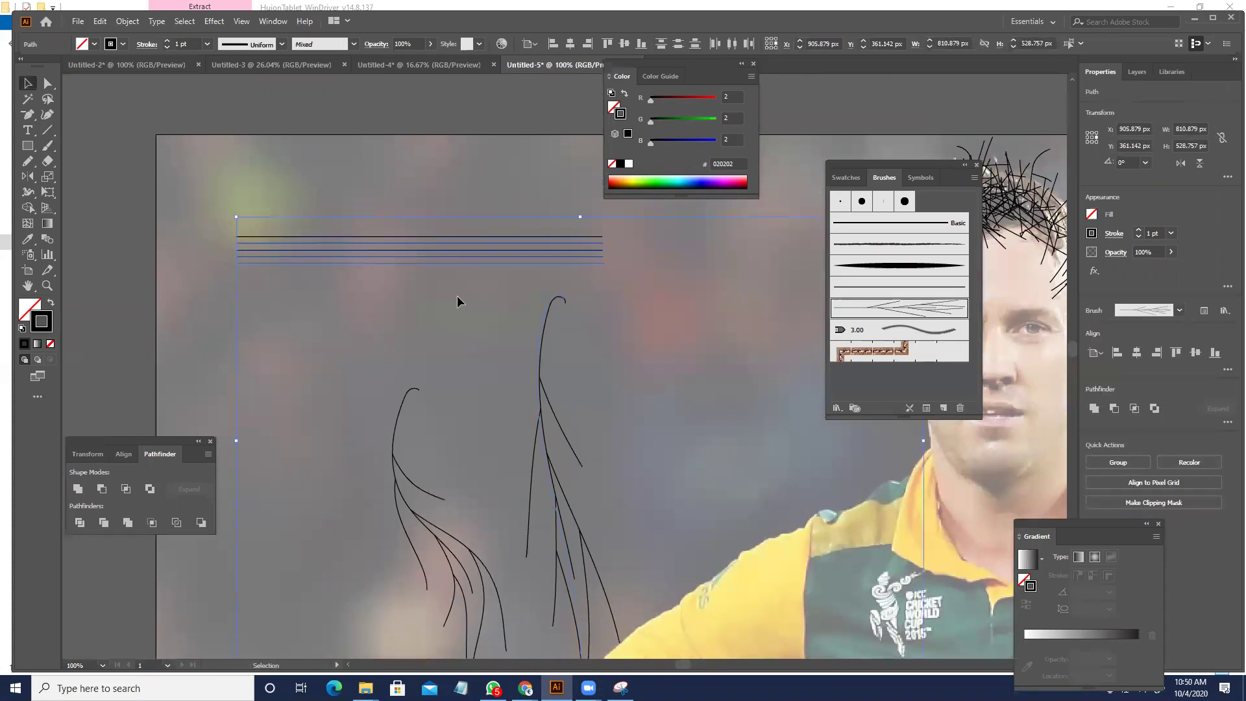
click(457, 297)
click(379, 243)
mouse_move(379, 243)
mouse_down()
mouse_move(778, 330)
mouse_move(859, 381)
mouse_up()
click(745, 314)
click(717, 513)
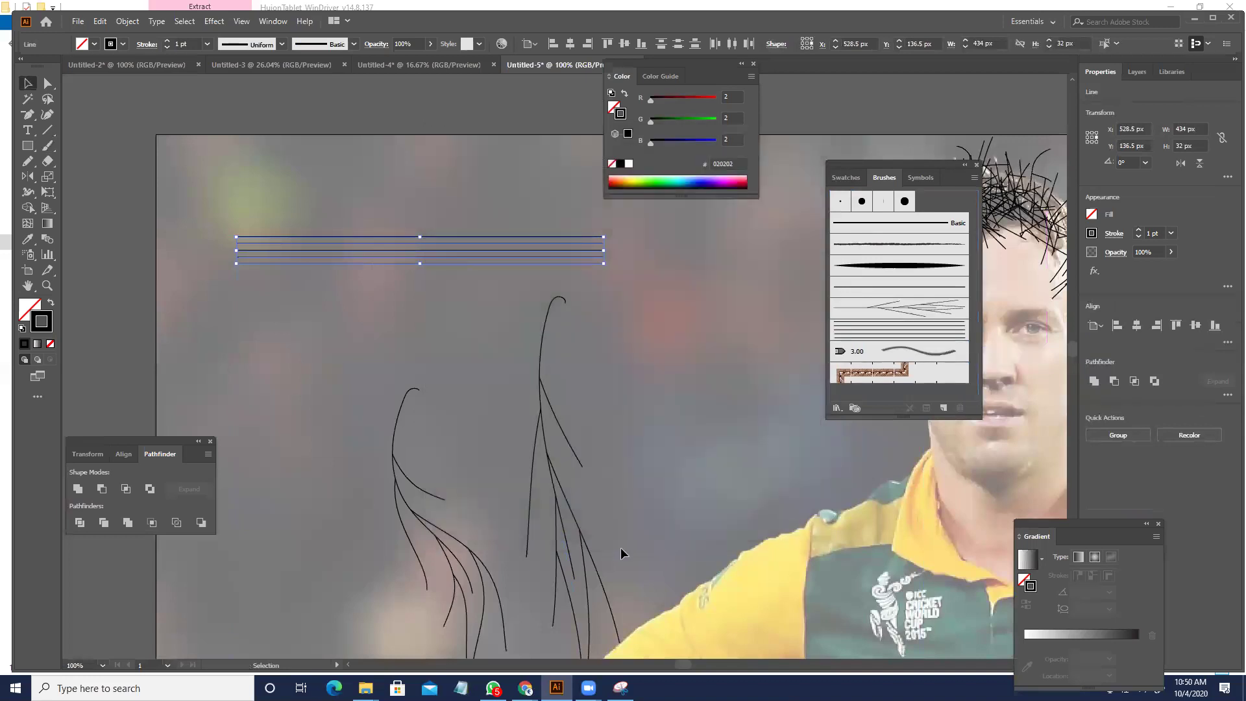
- Select the two twig strokes below the parallel lines, and undo the five-line art brush and the last line copies
drag(620, 547, 349, 293)
key(ctrl)
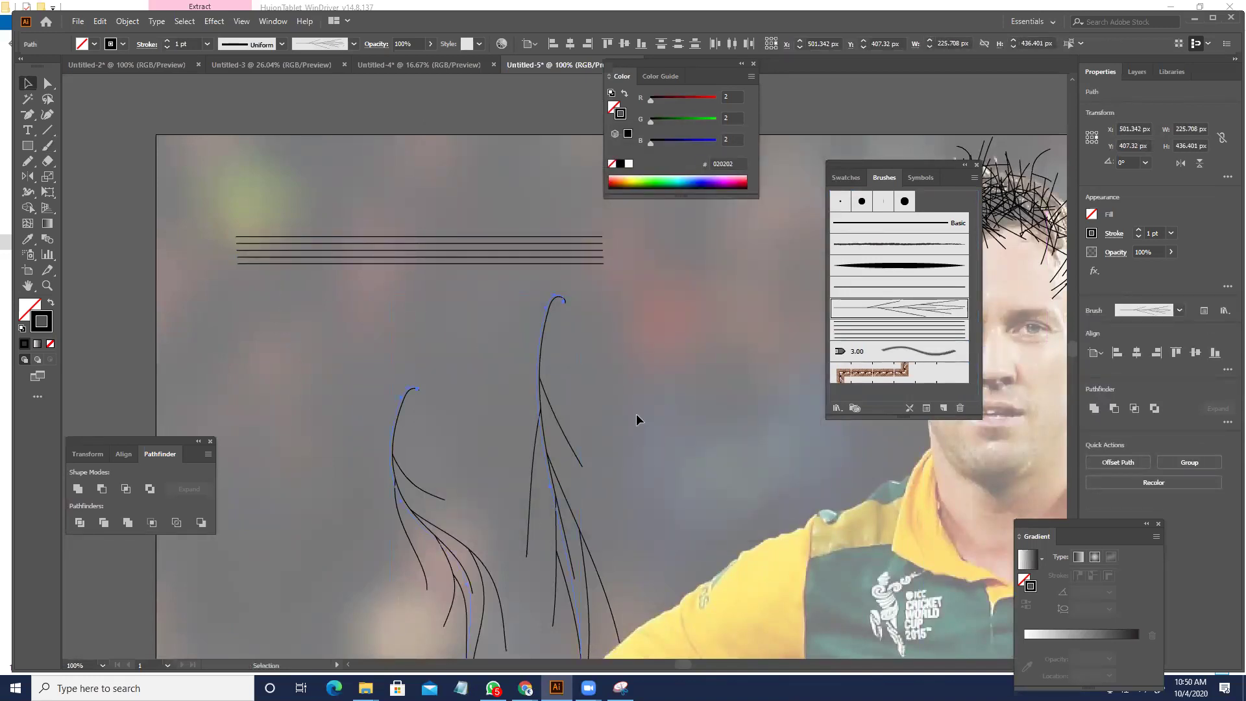
drag(633, 466, 579, 265)
key(ctrl+z)
key(ctrl+z)
key(ctrl+z)
key(ctrl+z)
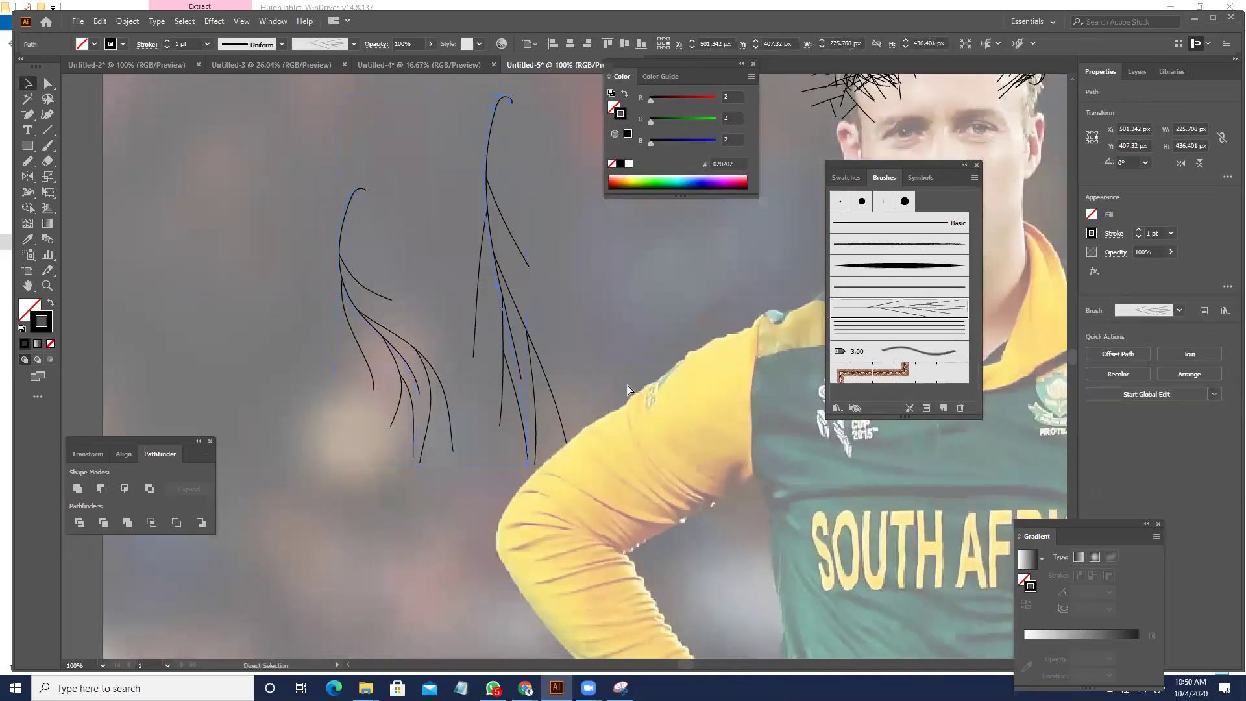
drag(594, 337, 535, 369)
key(ctrl+z)
key(ctrl+z)
key(ctrl+z)
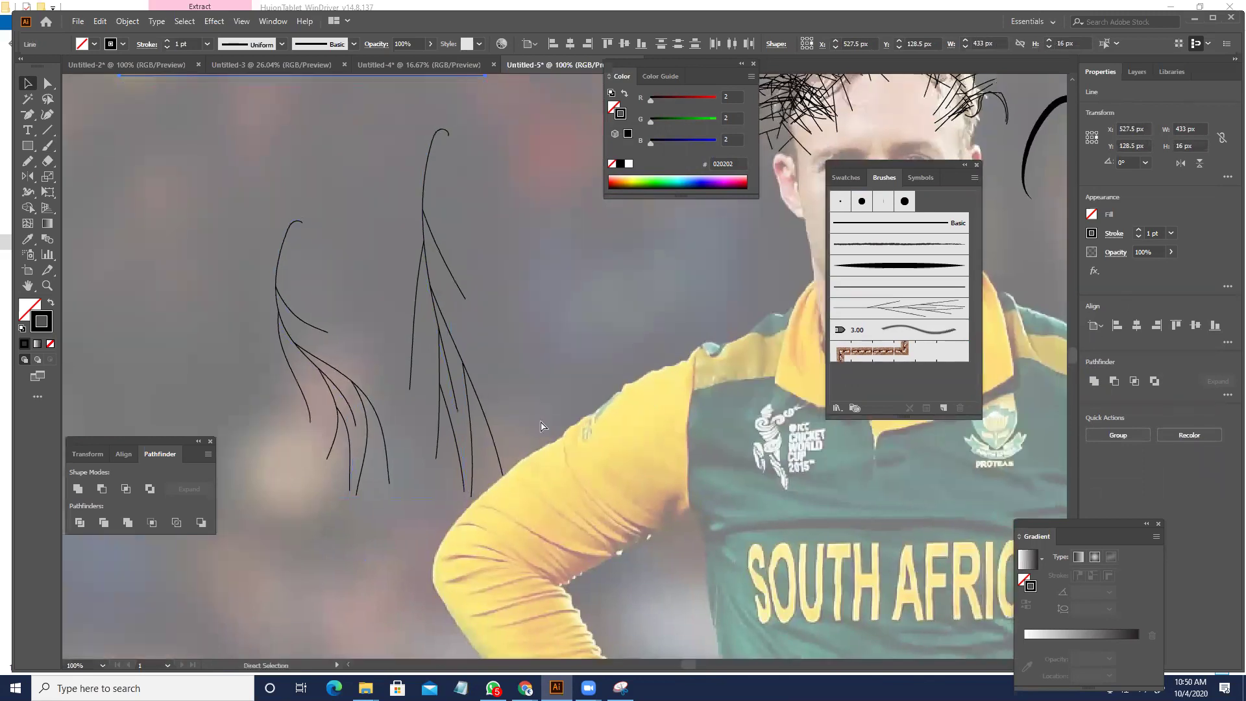
- Undo the painted twig and hair strokes and the twig art brush, back to the straight-line twig drawing
key(ctrl+z)
key(ctrl+z)
key(ctrl+z)
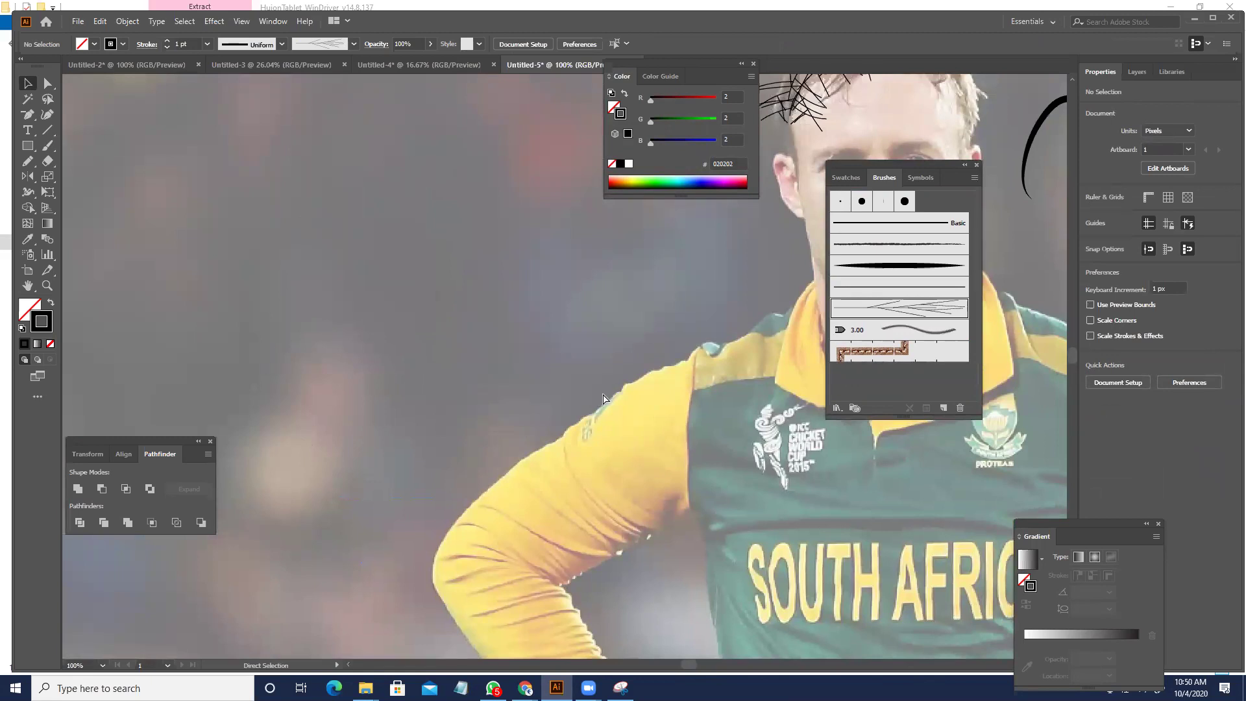
key(ctrl+z)
key(ctrl+z)
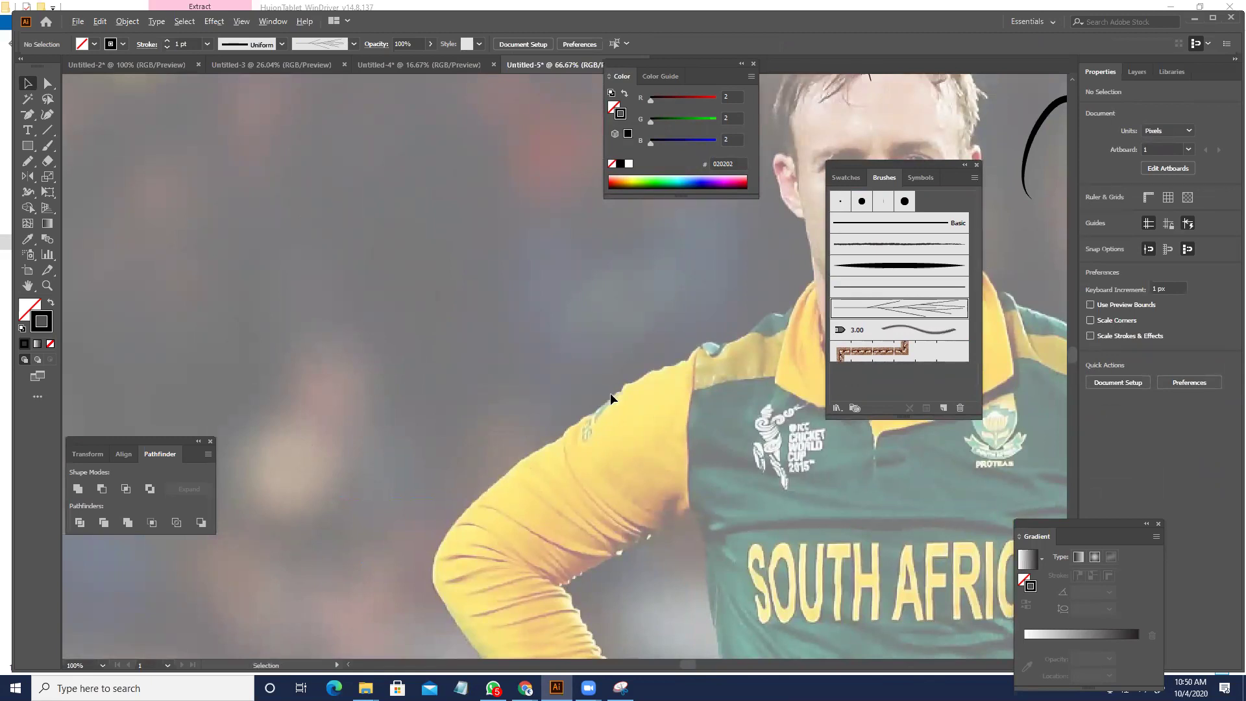
key(ctrl+minus)
key(ctrl+minus)
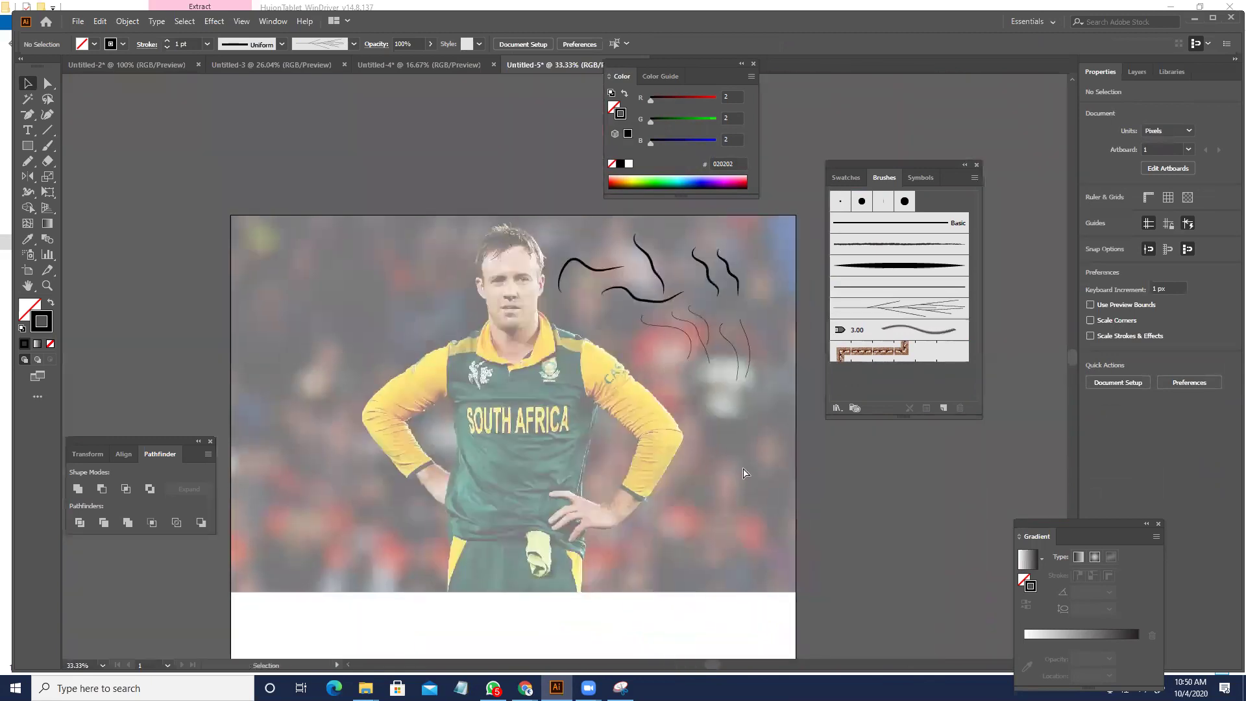
key(ctrl+z)
key(ctrl+z)
key(ctrl+z)
scroll(767, 444, up, 2)
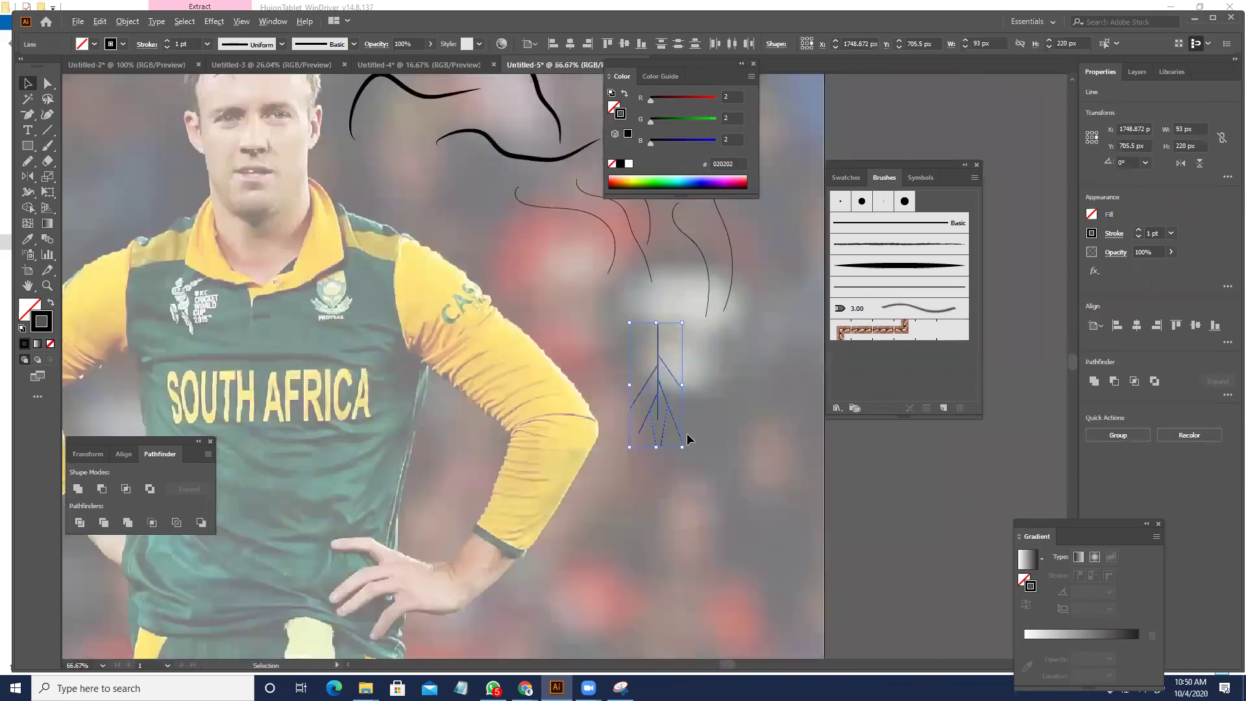
- Apply the triangular tapered width profile to all the twig lines and set their stroke weight to 3 pt
scroll(686, 434, up, 2)
click(250, 44)
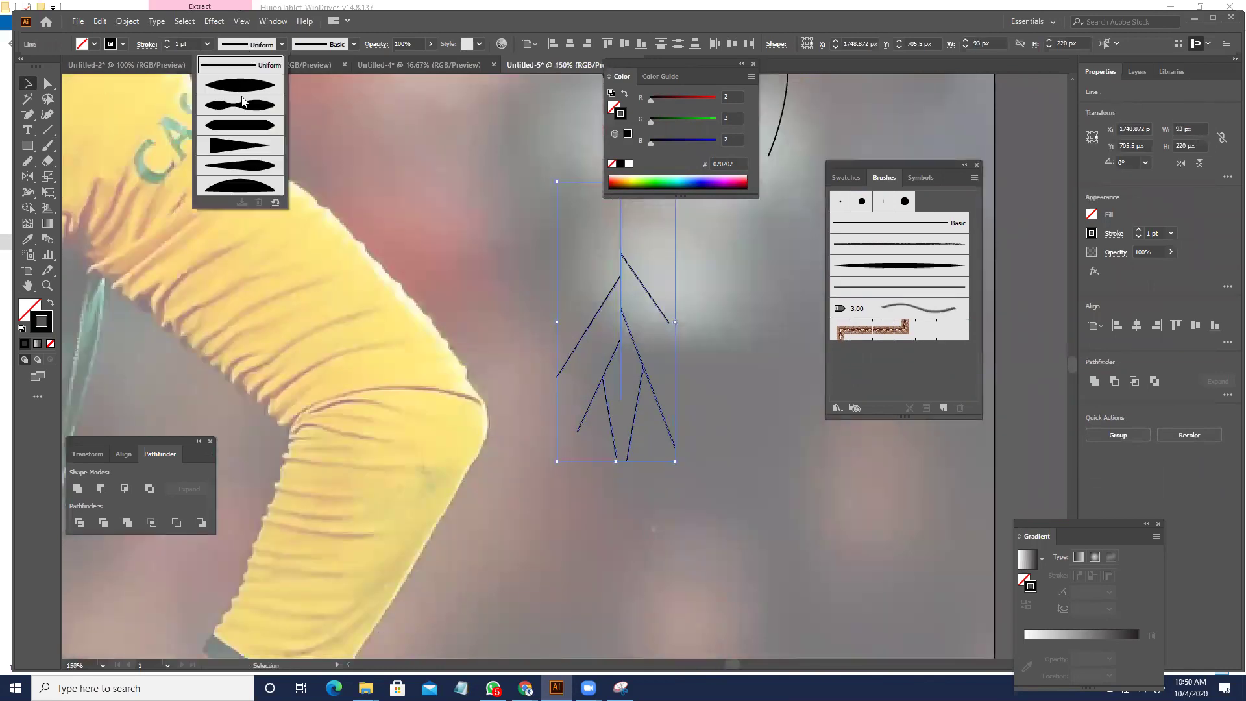
click(232, 147)
drag(737, 520, 542, 244)
scroll(191, 44, up, 1)
scroll(191, 43, up, 1)
key(ctrl+shift+a)
- Flip the width profile of the twig's two upper side branches so they are thickest at the trunk
scroll(643, 286, up, 2)
drag(669, 358, 615, 344)
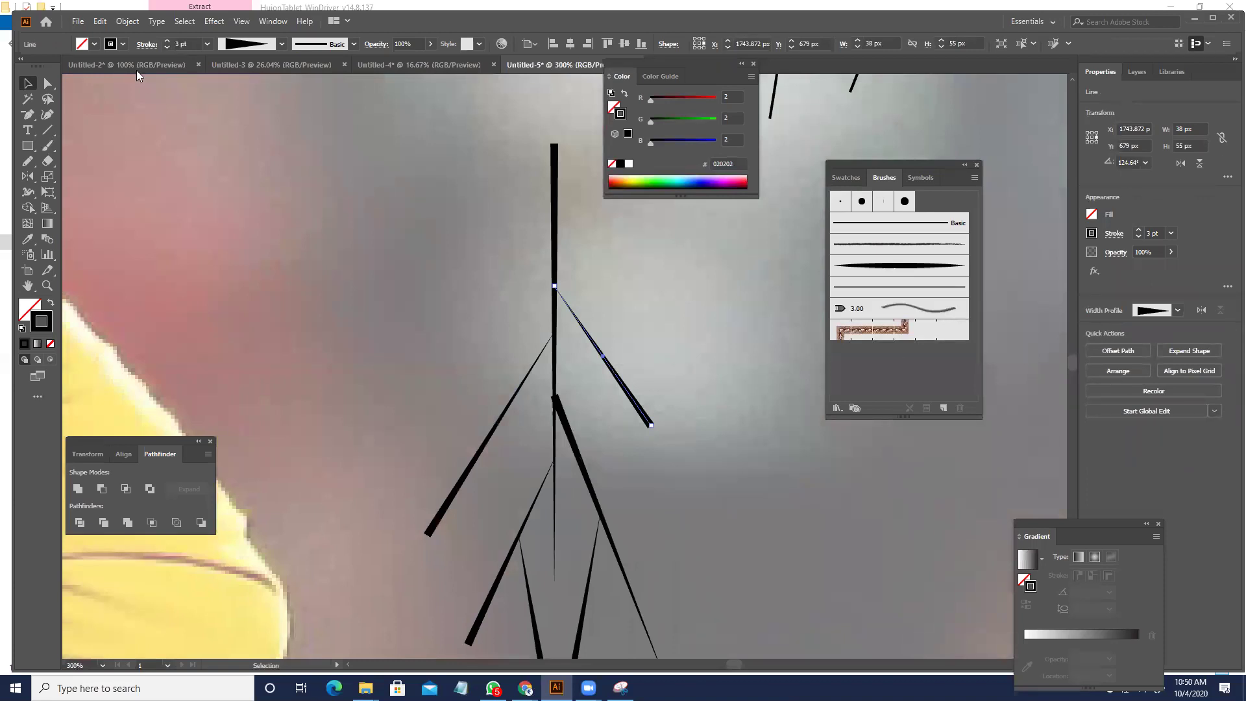
click(1201, 310)
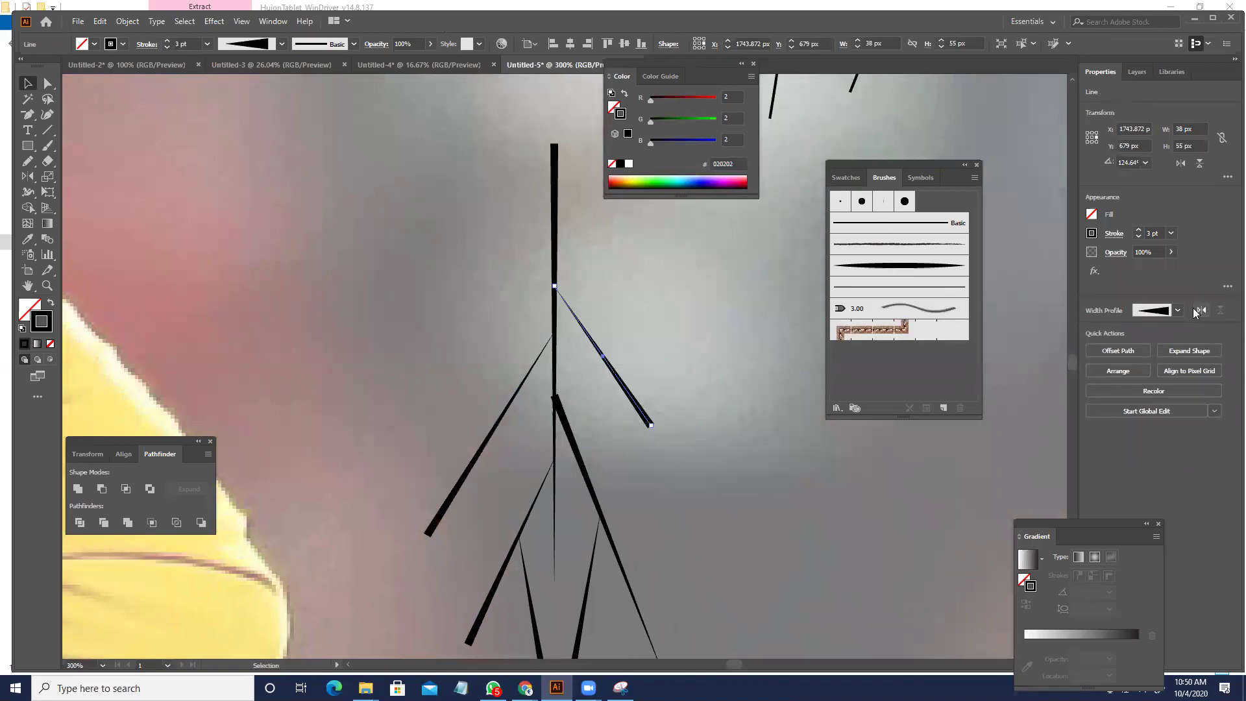
click(513, 397)
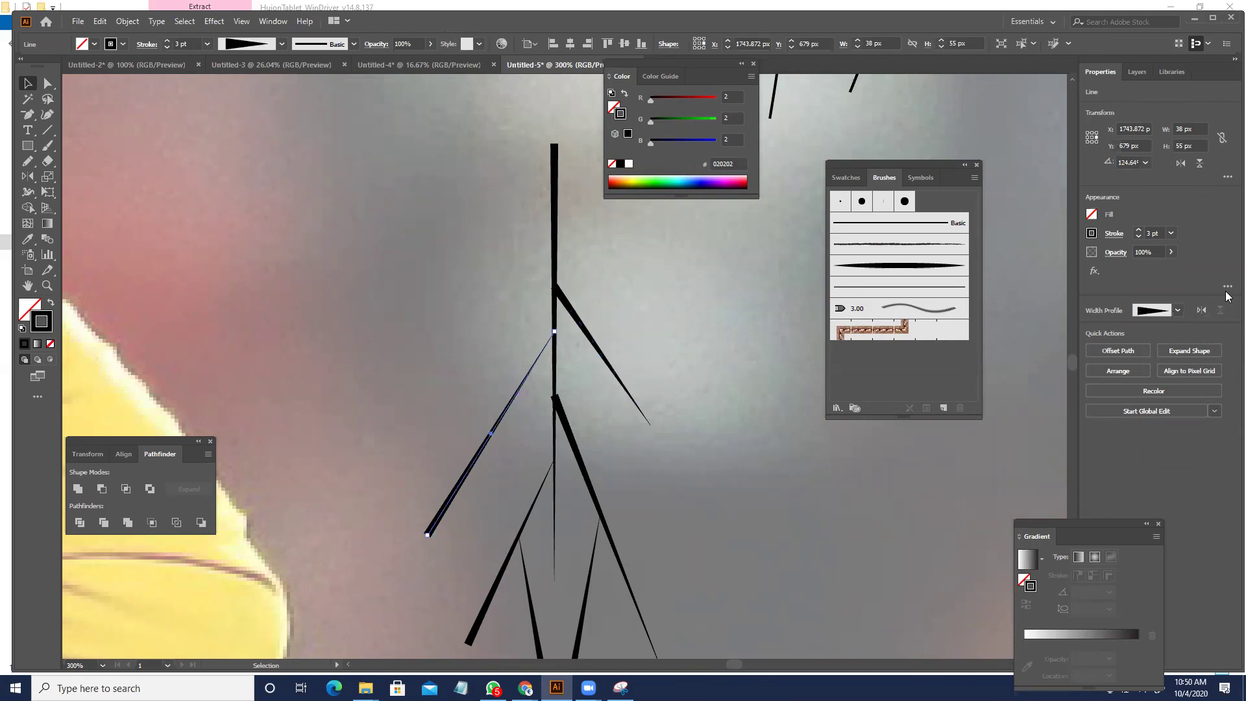
- Flip the width profile of the lower-left branch and both inner offshoots so they taper outward from their joints
scroll(570, 549, down, 3)
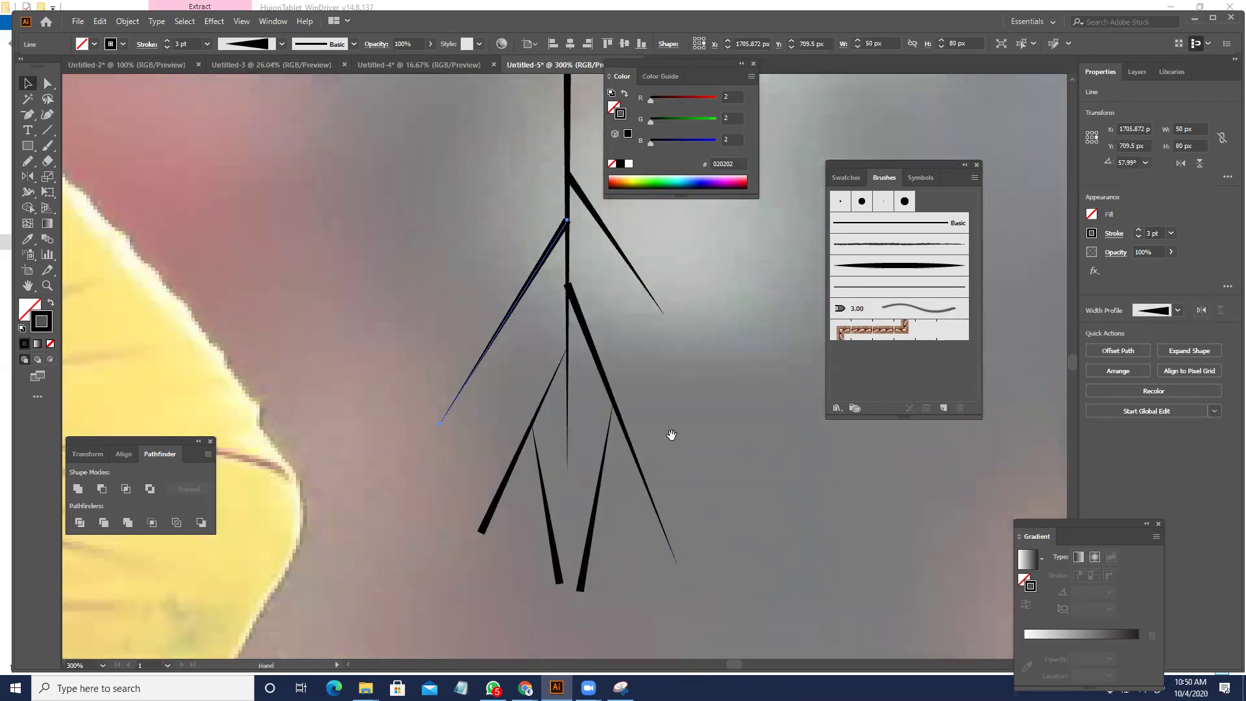
click(517, 454)
click(549, 489)
click(1201, 310)
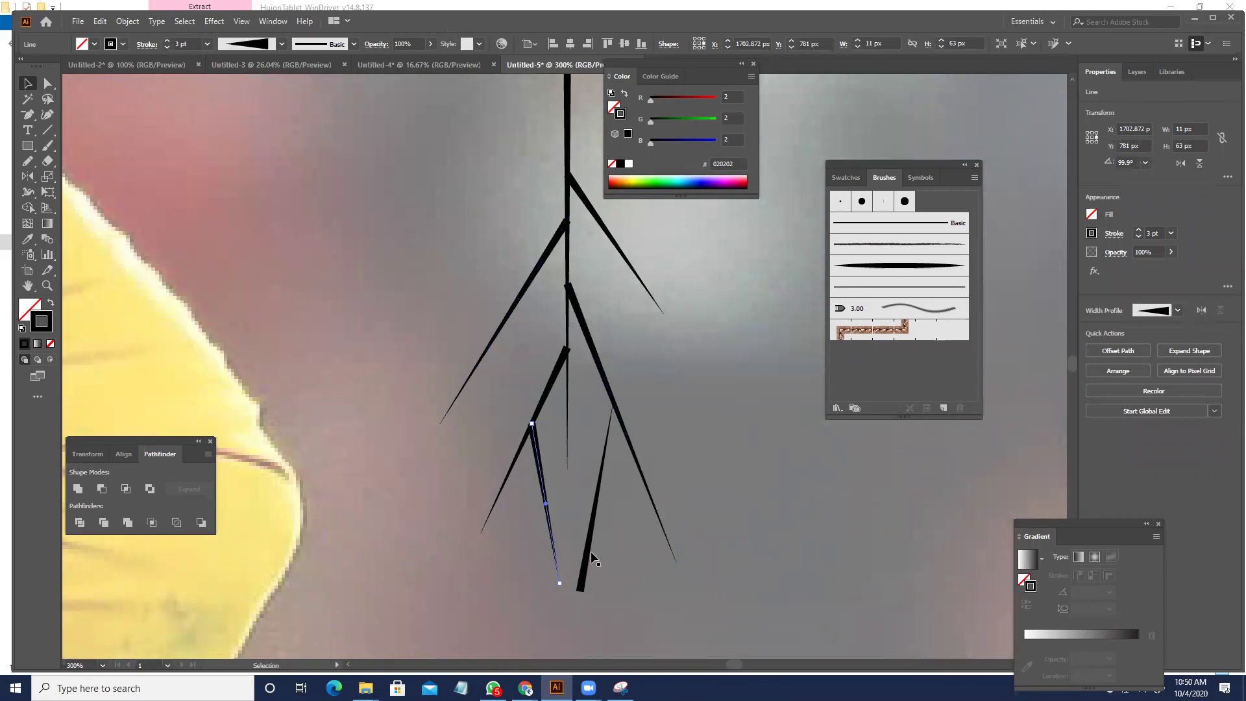
click(596, 496)
click(1202, 310)
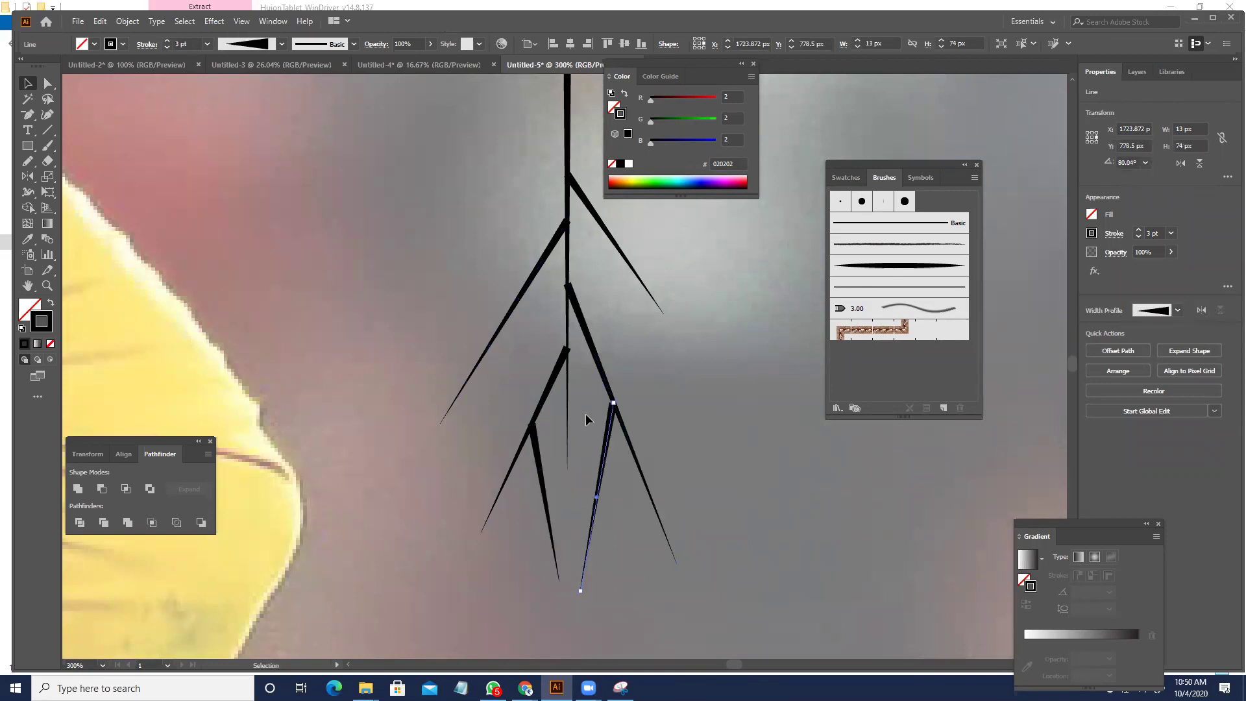
- Set the stroke weight of the twig's vertical trunk line to 9 pt
click(563, 354)
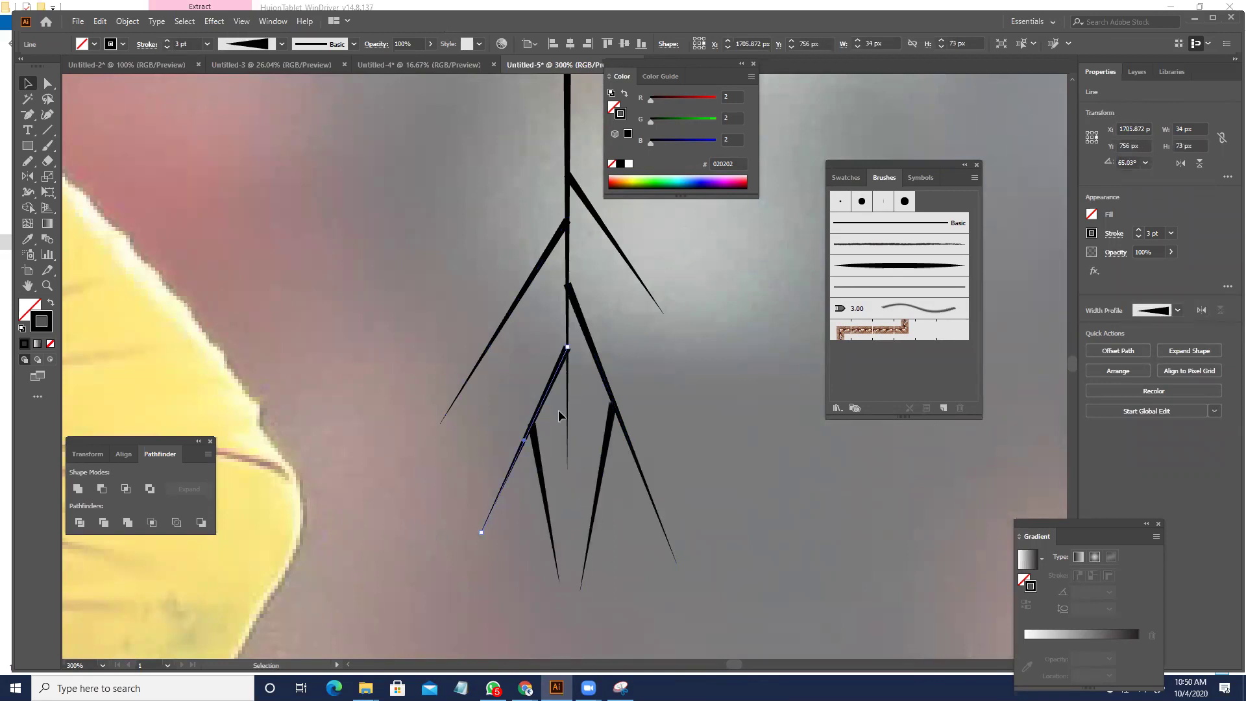
click(567, 415)
scroll(662, 428, up, 2)
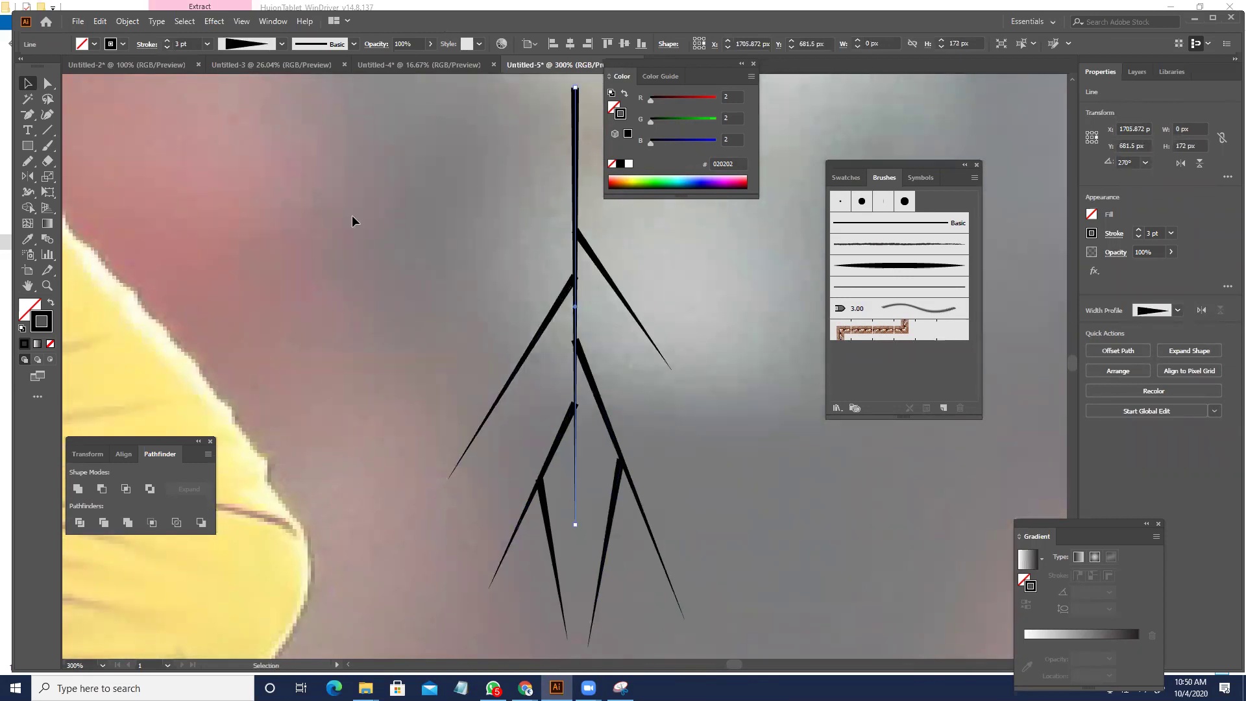
scroll(187, 42, up, 6)
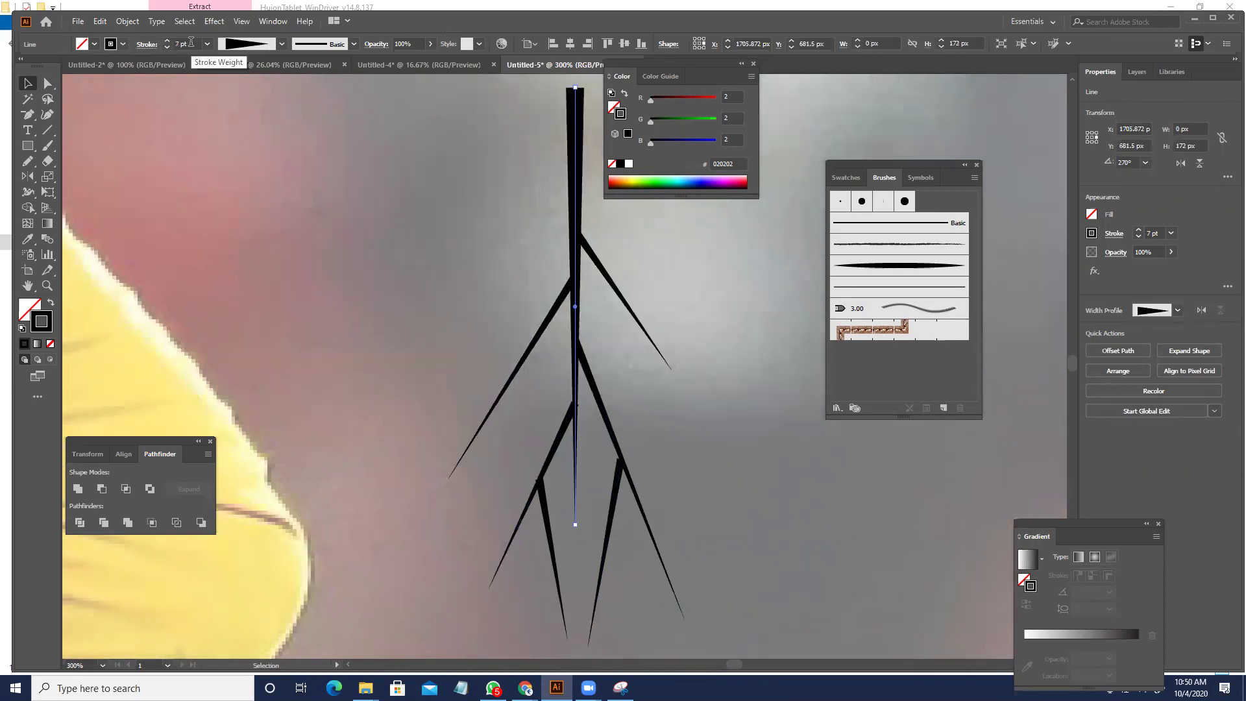
scroll(191, 41, up, 1)
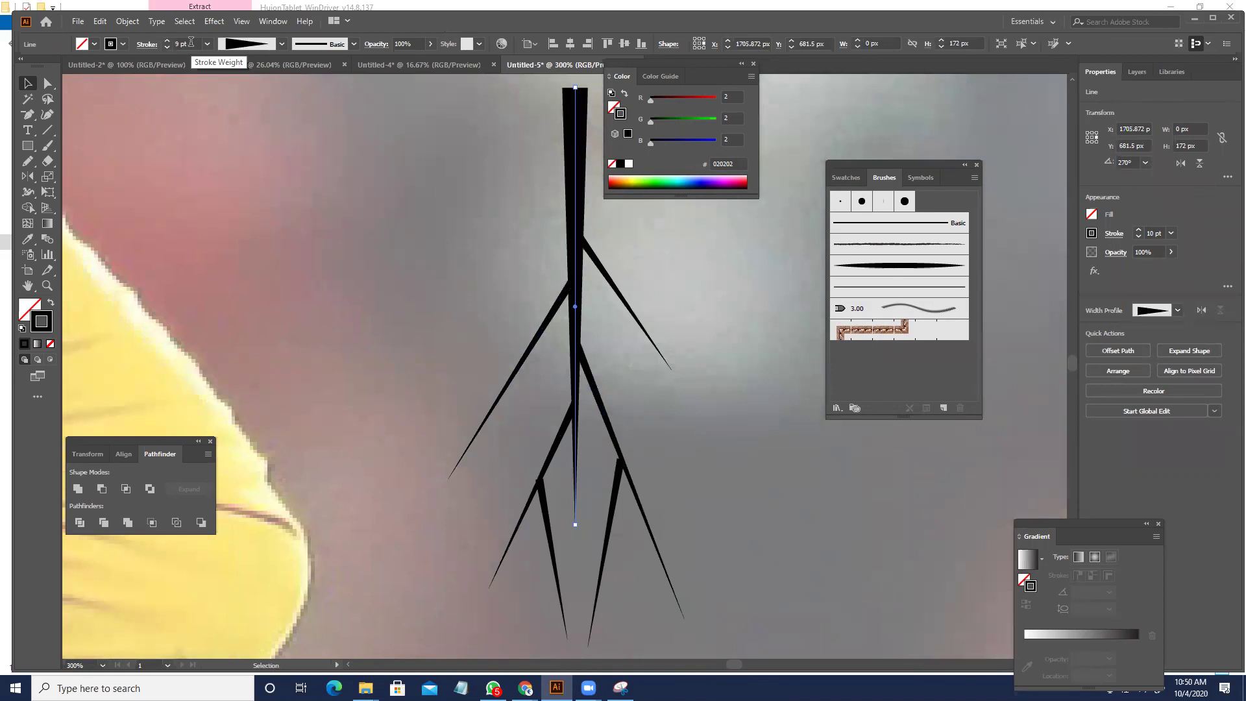
click(764, 442)
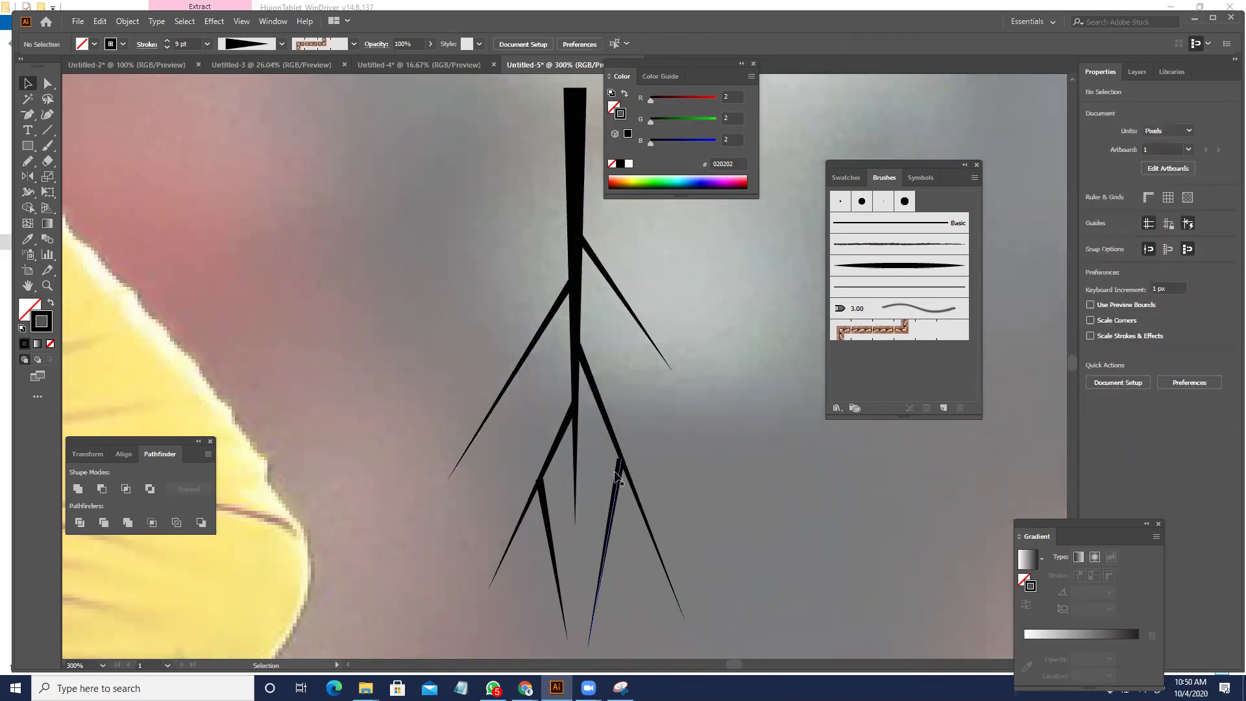
- Move the upper anchor point of the lower-right inner offshoot slightly up so it sits on its parent branch
click(617, 478)
scroll(617, 477, up, 5)
key(a)
drag(612, 378, 606, 352)
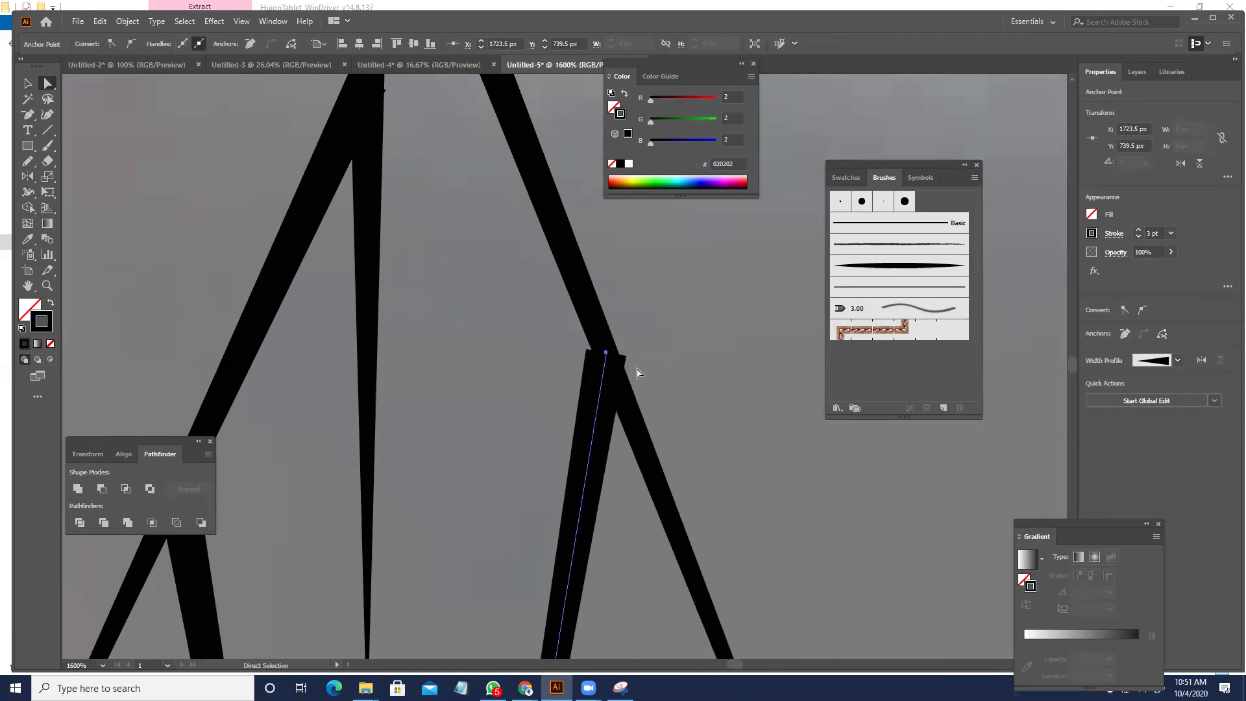
scroll(636, 373, down, 2)
scroll(648, 428, down, 2)
click(738, 509)
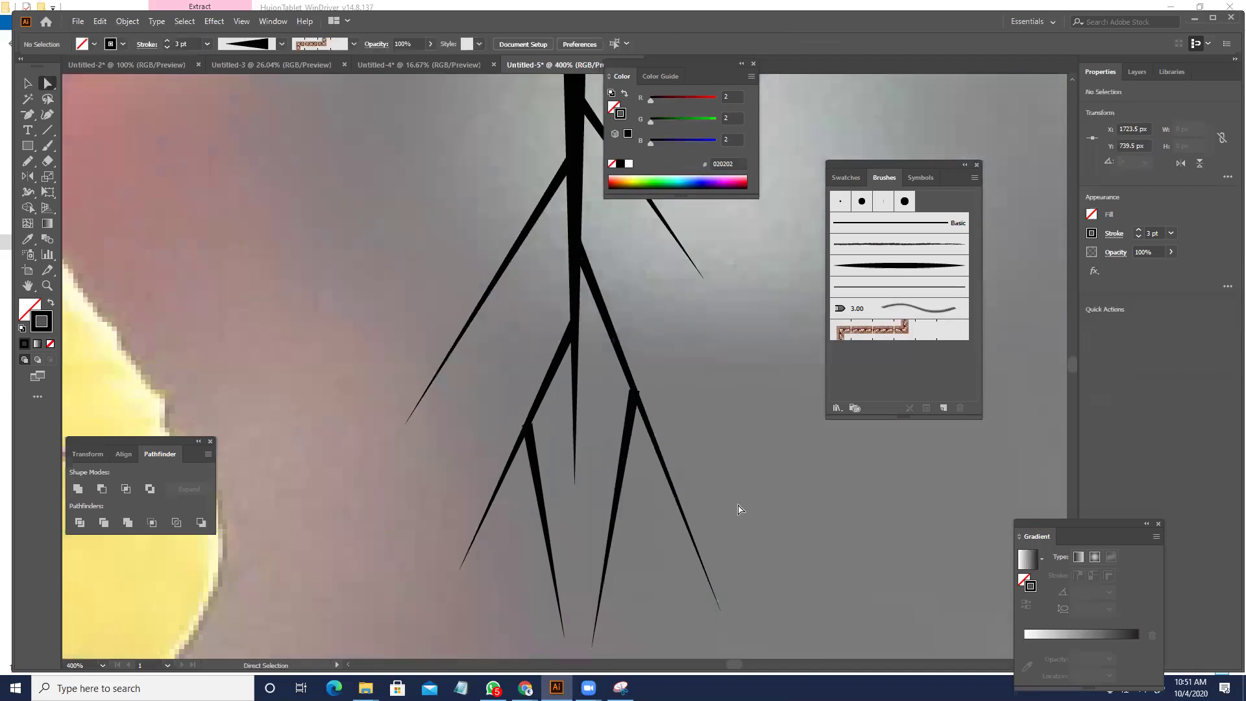
- Select the whole tapered twig and create an art brush from it with the default options
scroll(759, 518, down, 3)
key(v)
mouse_move(631, 442)
mouse_down()
mouse_move(500, 348)
mouse_move(520, 336)
mouse_up()
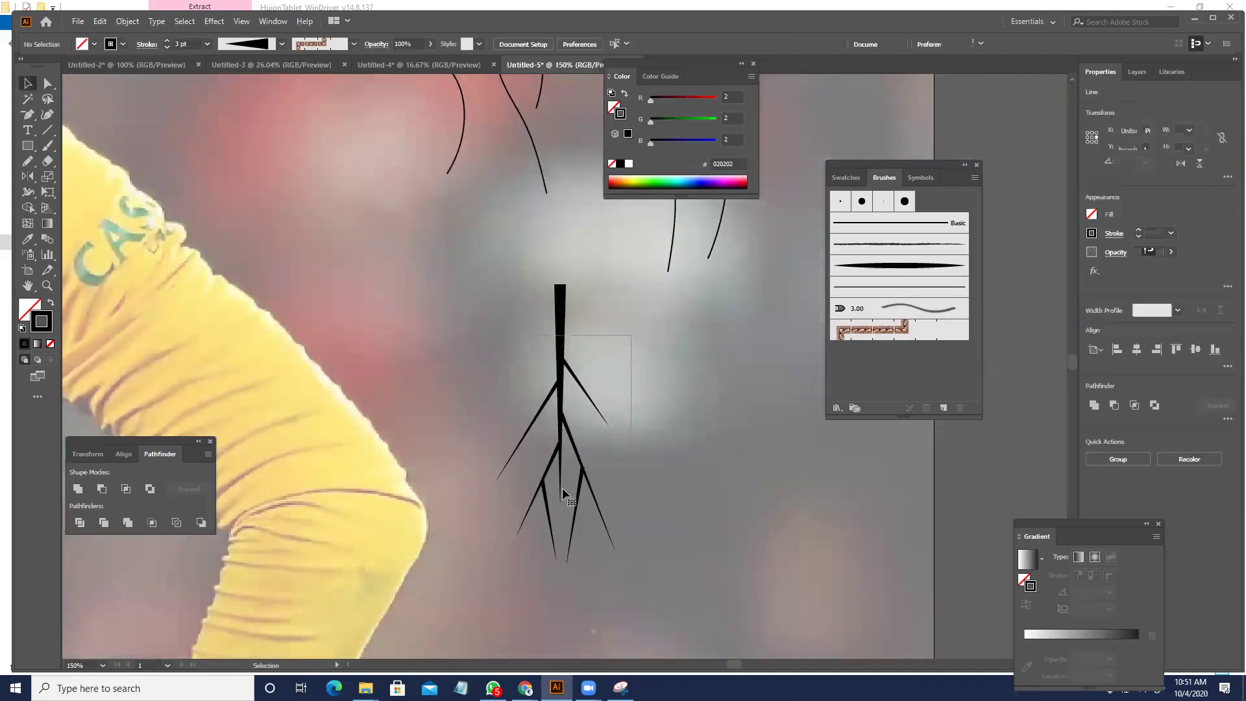
mouse_move(564, 374)
mouse_down()
mouse_move(869, 398)
mouse_move(899, 376)
mouse_up()
click(748, 254)
click(746, 315)
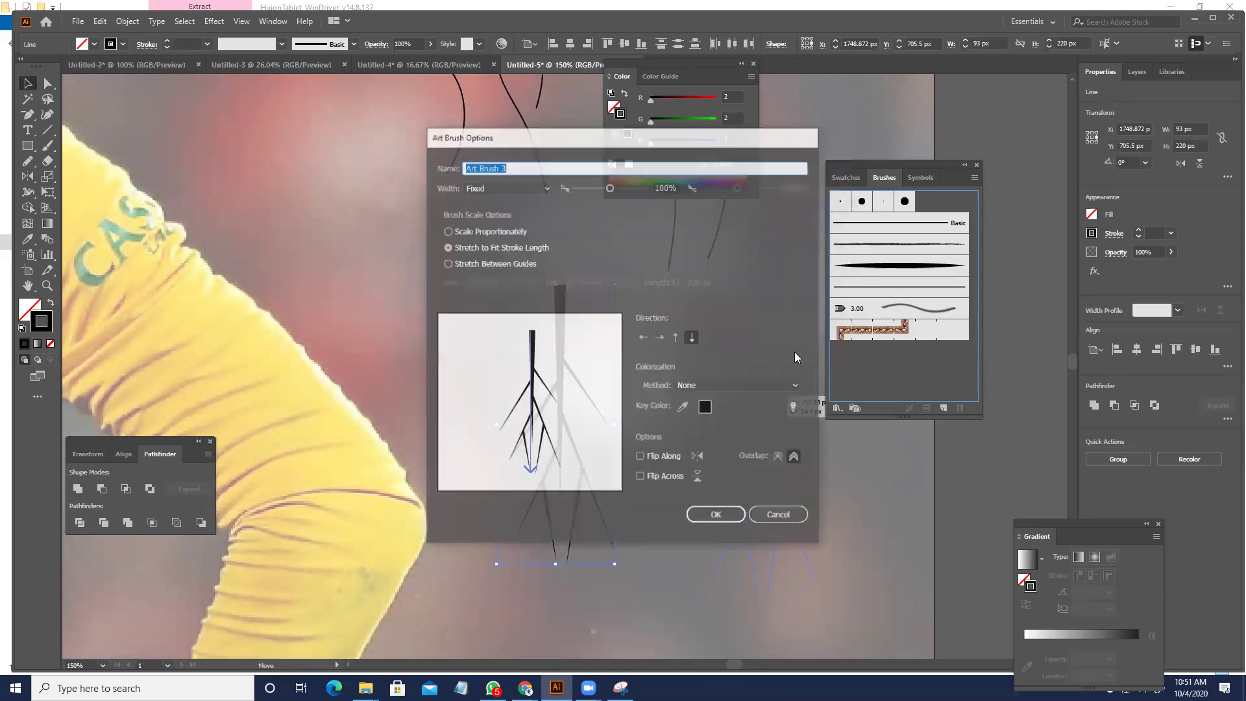
click(714, 515)
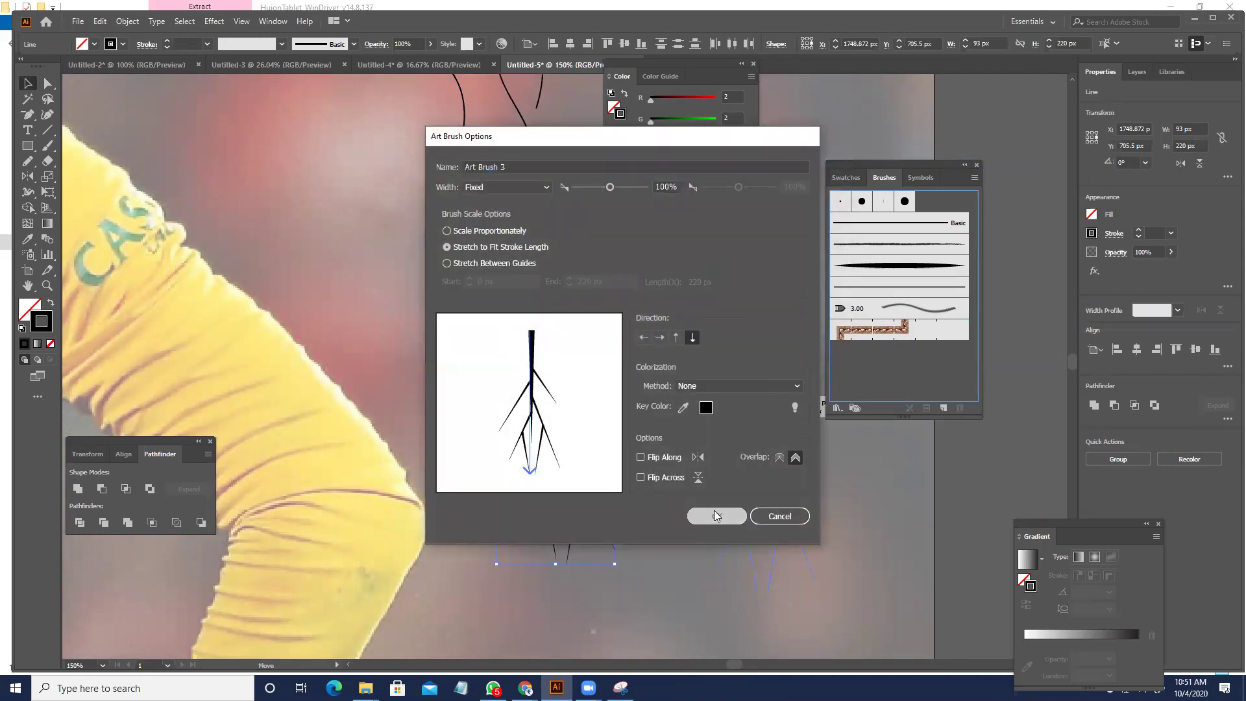
- Move the source twig off the artboard's right edge and paint two test strokes with the new twig brush beside the cricketer's arm
drag(556, 397, 1015, 433)
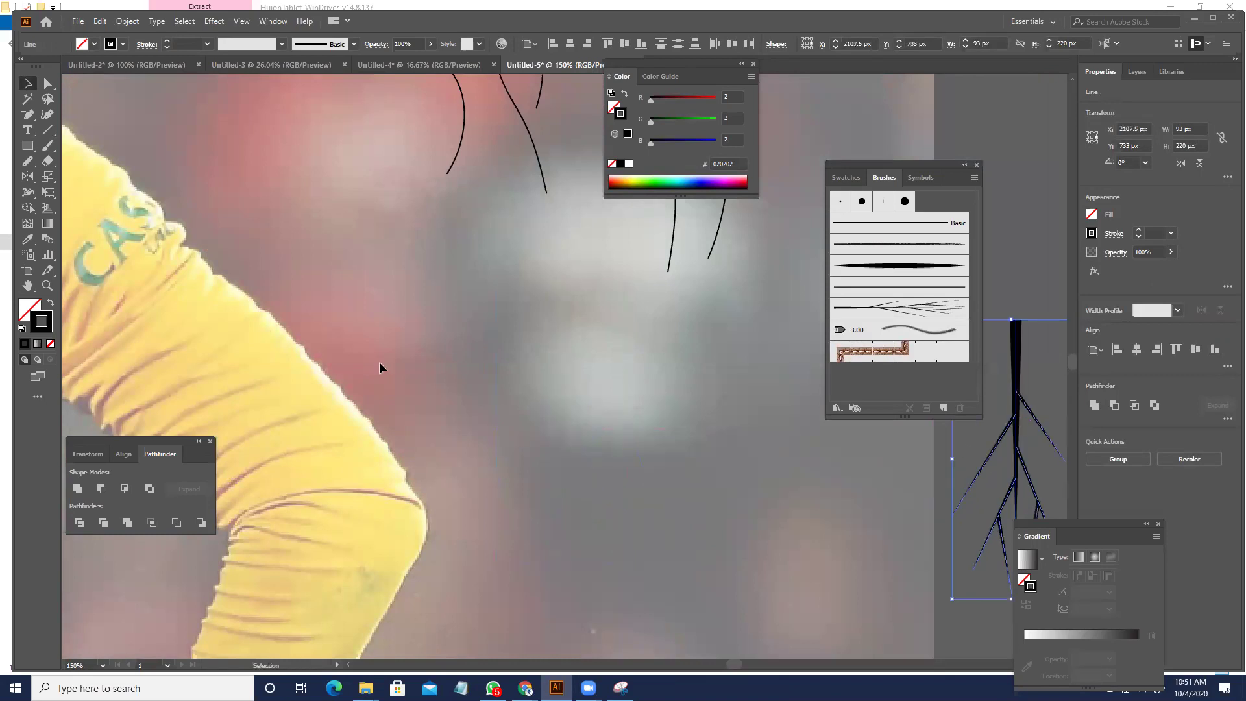
click(45, 147)
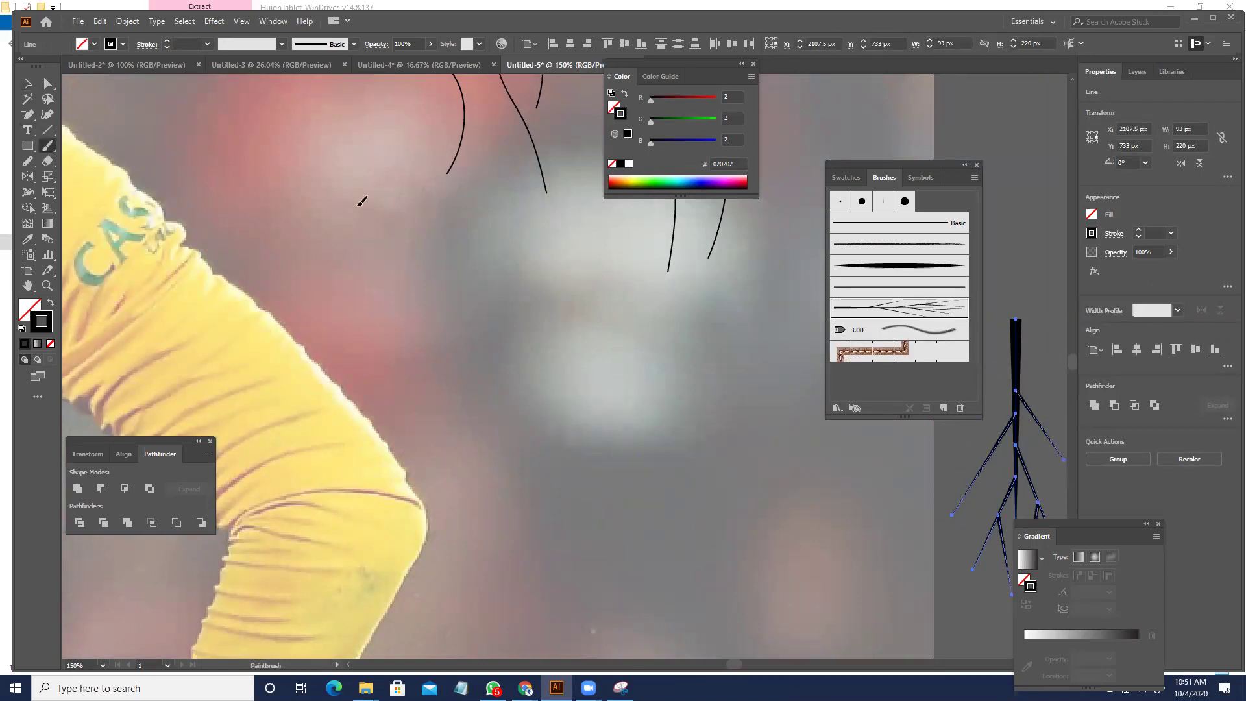
drag(392, 386, 574, 576)
mouse_move(378, 450)
mouse_down()
mouse_move(617, 435)
mouse_move(765, 445)
mouse_up()
drag(486, 394, 520, 481)
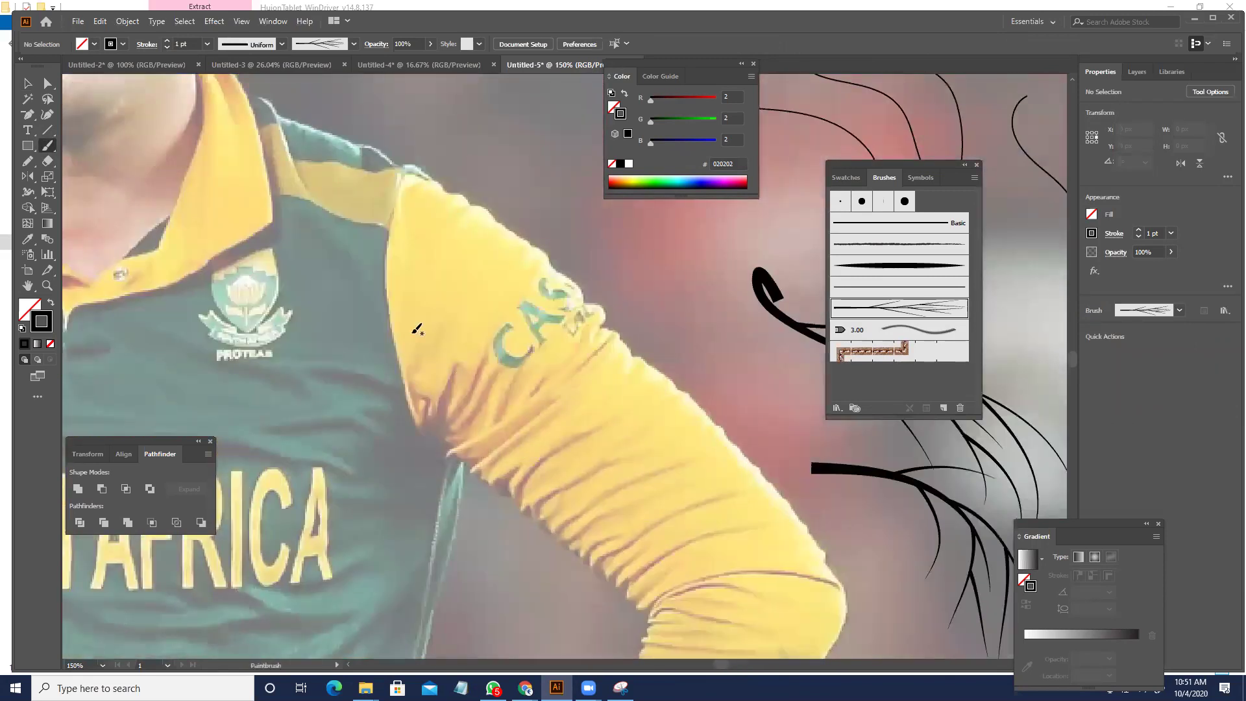
- Paint four short twig-brush strokes across the hair on the left half of the cricketer's head
drag(615, 487, 618, 492)
mouse_move(409, 506)
mouse_down()
mouse_move(555, 398)
mouse_move(683, 481)
mouse_move(750, 431)
mouse_up()
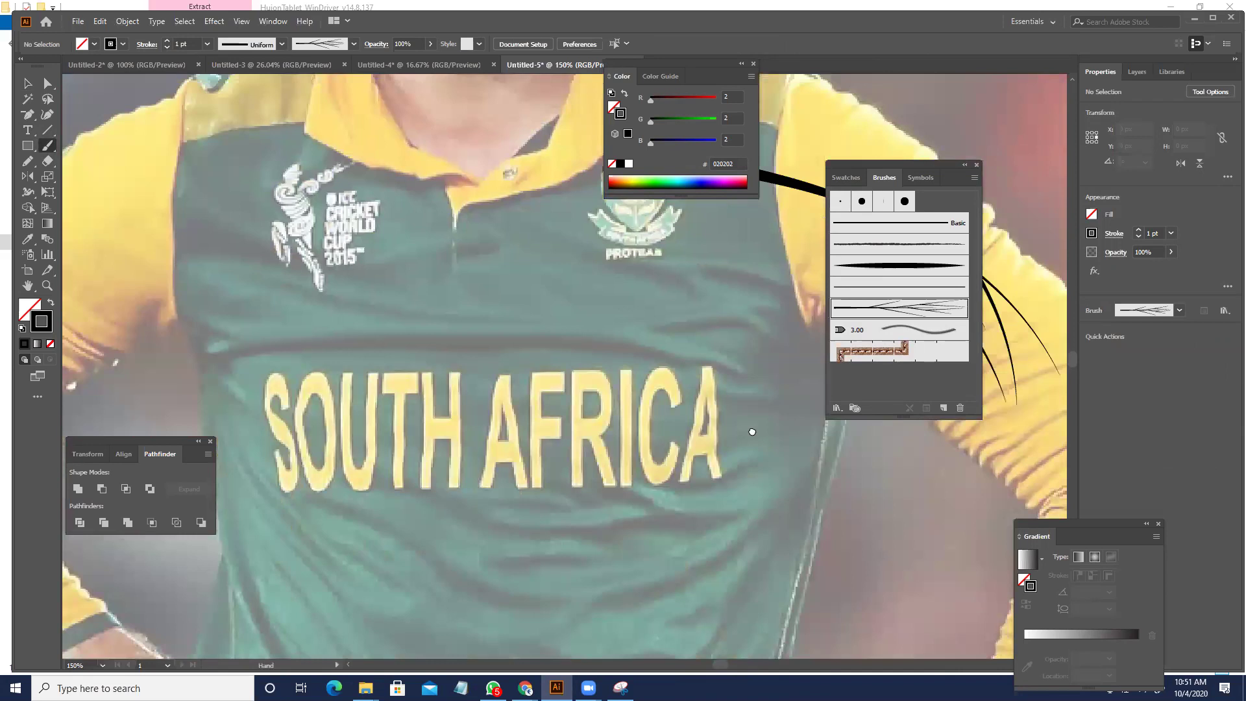
drag(634, 274, 560, 490)
mouse_move(447, 114)
mouse_down()
mouse_move(457, 342)
mouse_move(436, 322)
mouse_up()
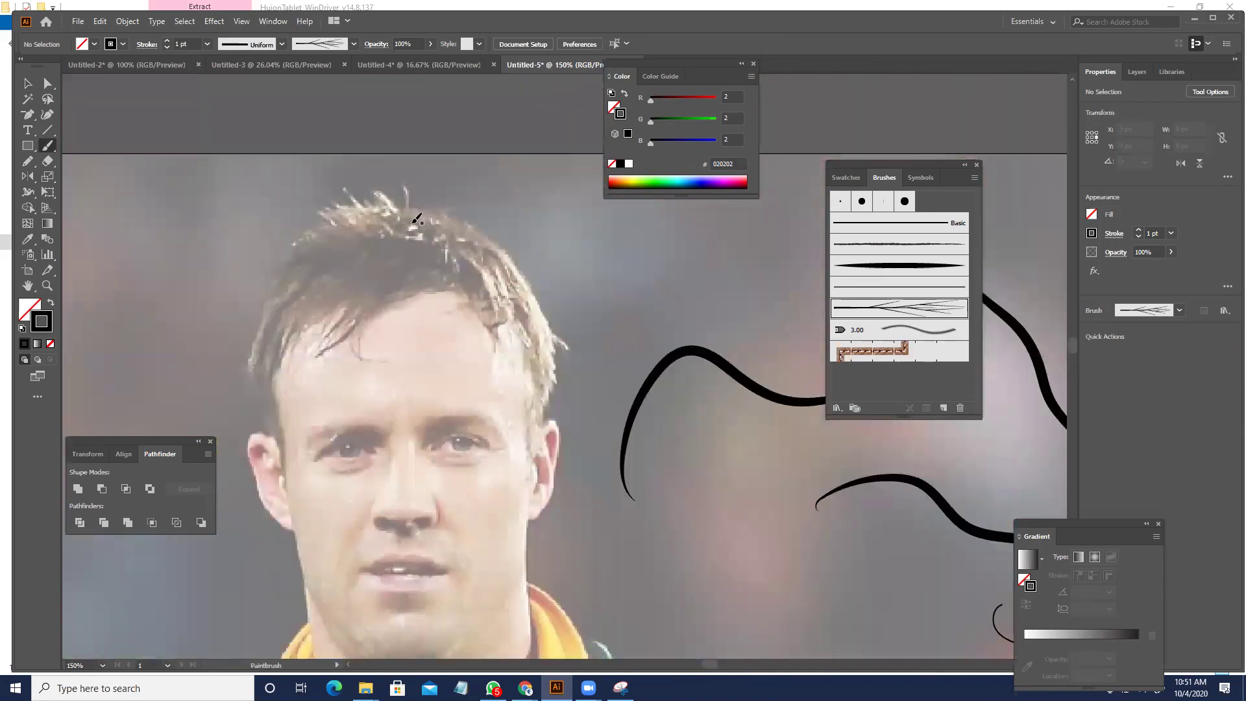
drag(415, 220, 385, 293)
drag(368, 227, 348, 304)
drag(344, 240, 298, 382)
drag(294, 308, 283, 431)
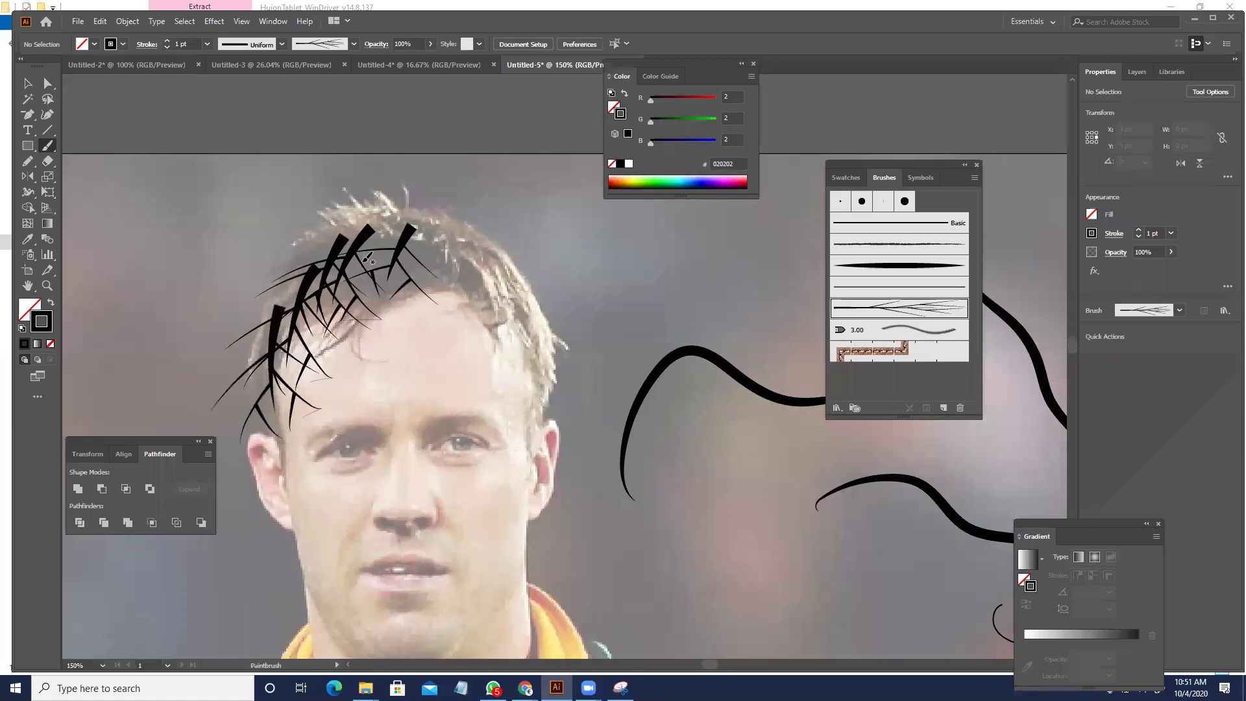
- Undo the twig-brush strokes painted over the cricketer's hair
key(ctrl+z)
key(ctrl+z)
key(ctrl+z)
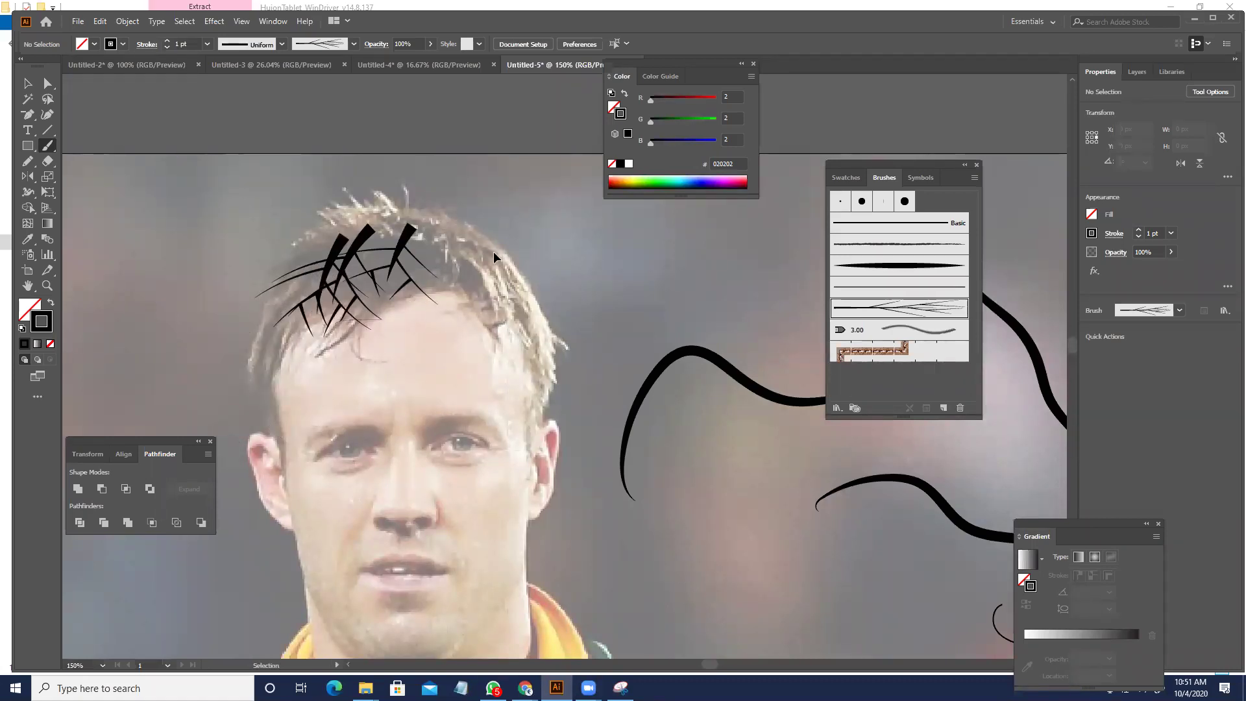
key(ctrl+z)
key(ctrl+z)
- Separate the Pathfinder panel from its group and place it beside the Transform and Align panels, over the photo's left background
drag(365, 295, 789, 300)
drag(696, 315, 742, 278)
drag(637, 299, 694, 309)
drag(203, 465, 497, 465)
drag(342, 353, 666, 326)
drag(122, 274, 206, 235)
- Paint a series of long arching twig-brush strokes sweeping inward from the artboard's left edge
mouse_move(116, 381)
mouse_down()
mouse_move(313, 224)
mouse_move(674, 310)
mouse_move(714, 314)
mouse_up()
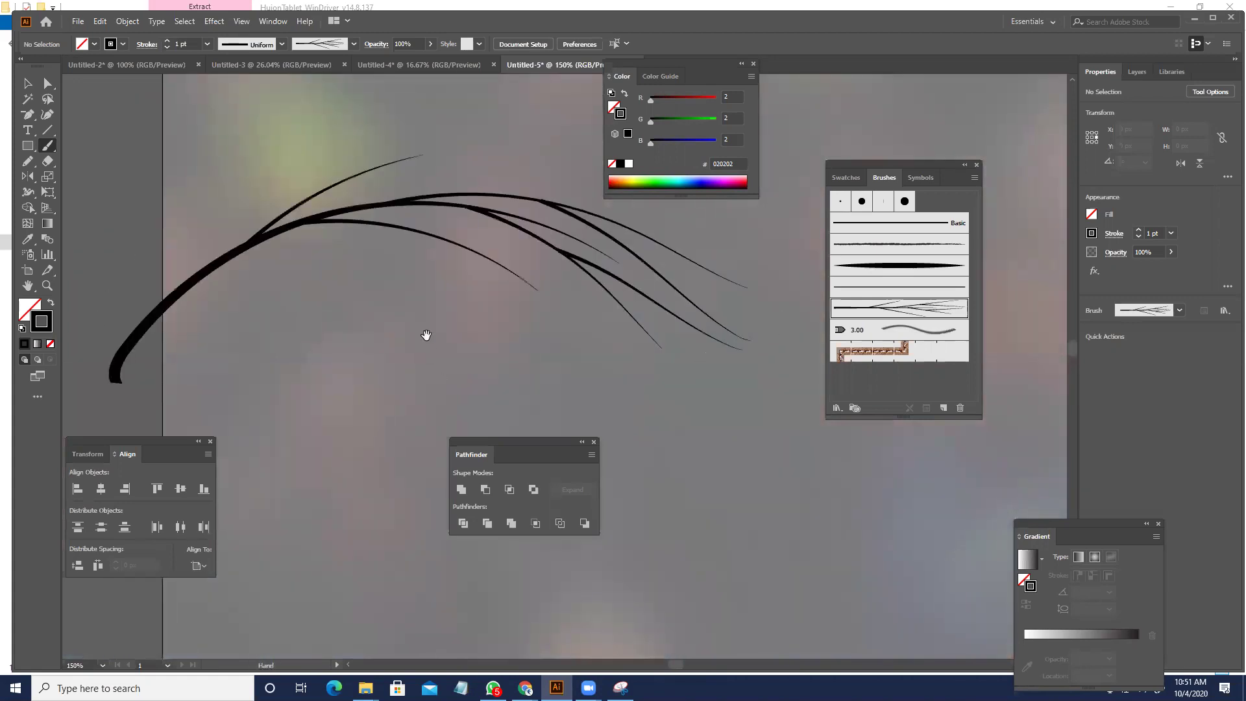
drag(426, 335, 428, 419)
mouse_move(103, 353)
mouse_down()
mouse_move(236, 233)
mouse_move(630, 294)
mouse_up()
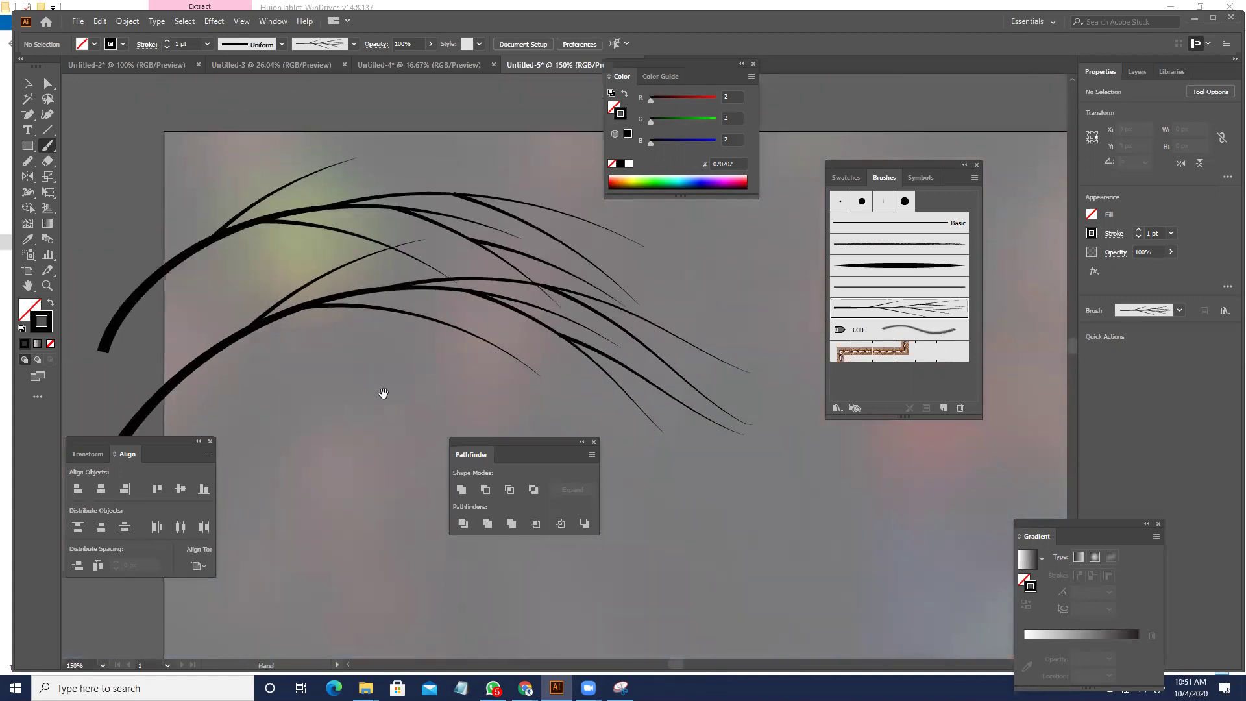
drag(383, 393, 345, 237)
mouse_move(109, 374)
mouse_down()
mouse_move(356, 208)
mouse_move(552, 317)
mouse_up()
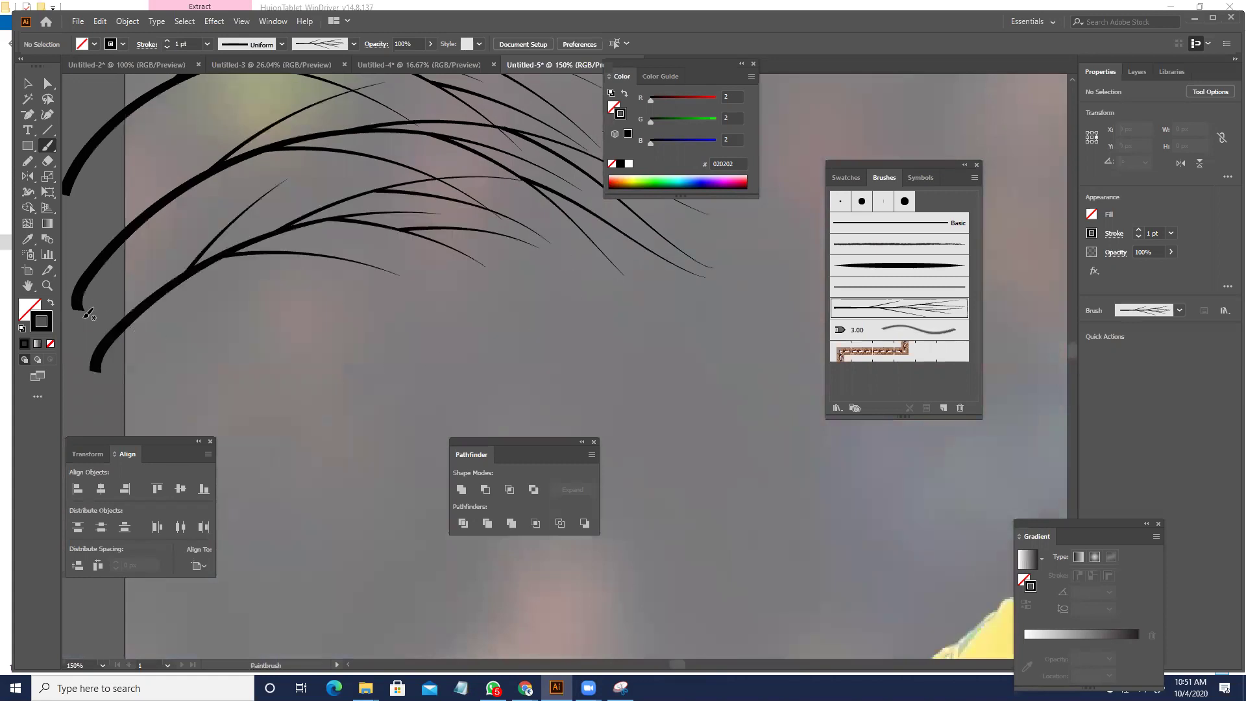
drag(88, 315, 182, 224)
drag(79, 212, 383, 105)
drag(76, 423, 595, 338)
drag(440, 372, 500, 249)
- Move the Transform and Align panel group above the Pathfinder panel to free the background left of the cricketer
mouse_move(130, 443)
mouse_down()
mouse_move(502, 230)
mouse_move(487, 270)
mouse_up()
drag(309, 403, 12, 318)
drag(271, 374, 199, 376)
- Paint a short diagonal twig-brush stroke on the background left of the cricketer, and undo it
drag(264, 524, 185, 451)
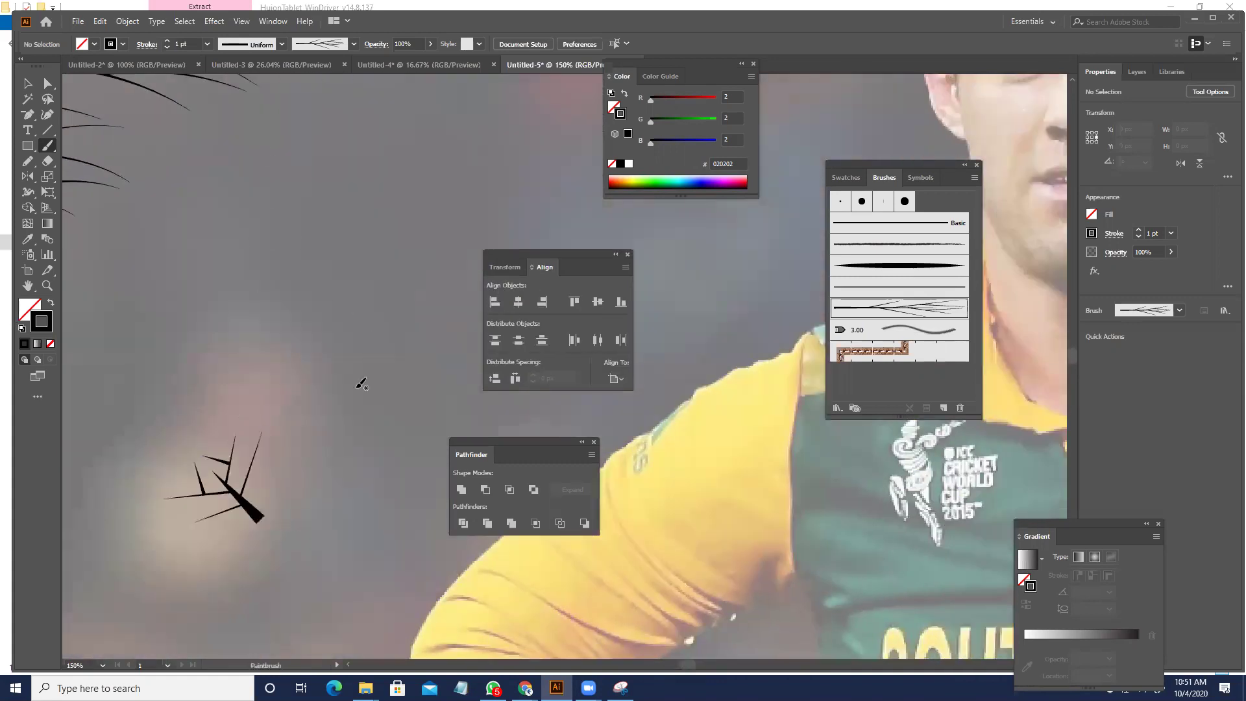
key(ctrl+z)
key(shift)
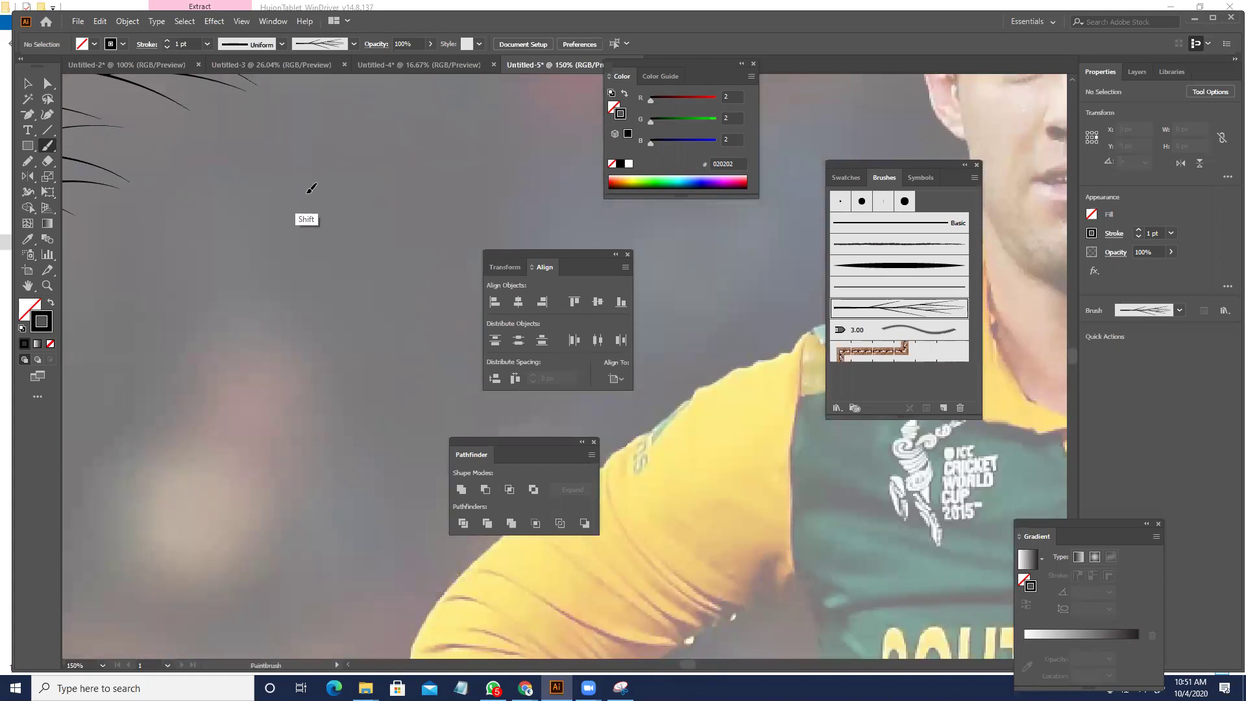
key(ctrl+shift+z)
key(ctrl+z)
- Paint a tall downward twig-brush stroke left of the cricketer and rotate it about 180° so the trunk is at the bottom
drag(315, 172, 325, 556)
key(v)
click(365, 413)
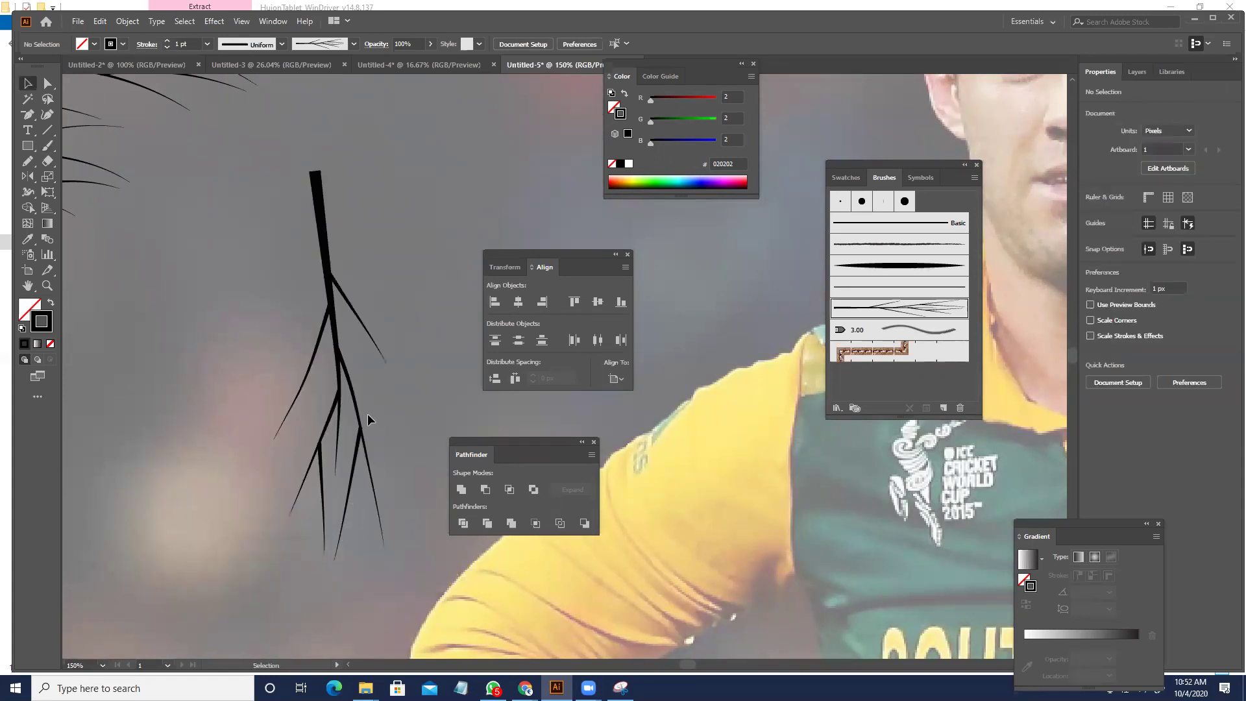
click(346, 169)
drag(341, 169, 286, 551)
click(383, 371)
drag(387, 374, 355, 371)
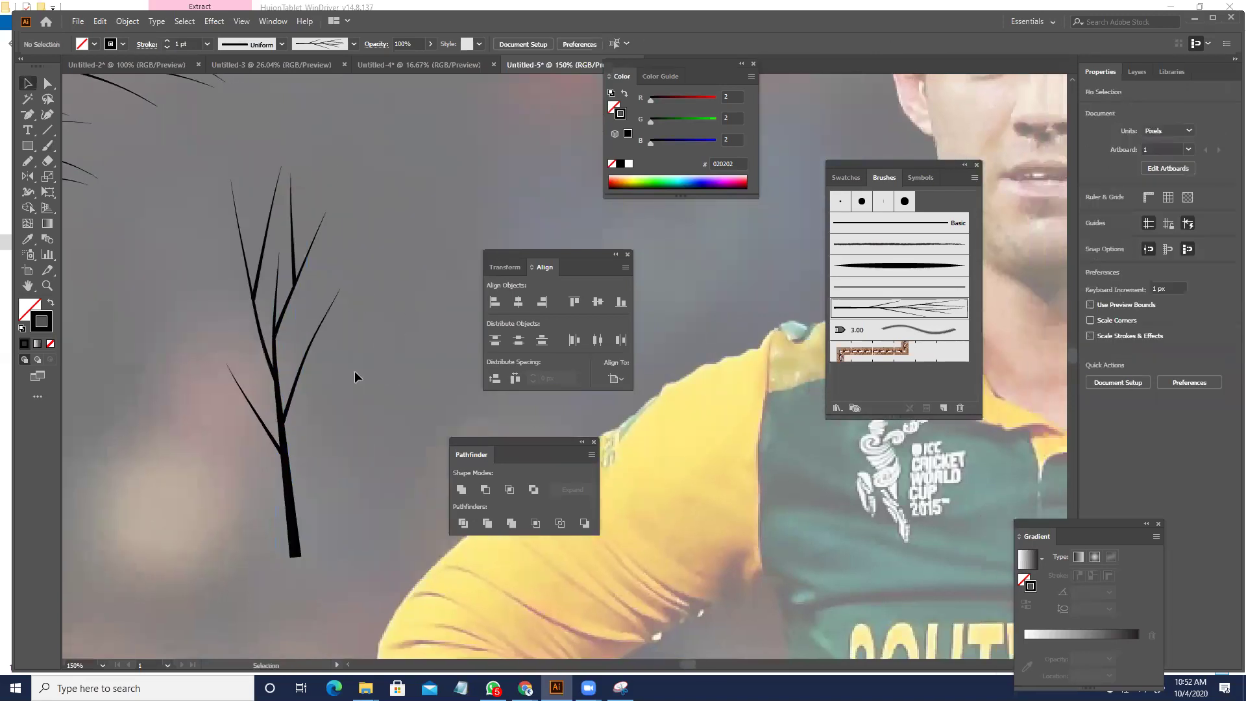
- Delete the tree-shaped twig stroke and all the remaining brush strokes on the artboard
scroll(371, 375, down, 3)
drag(383, 414, 332, 361)
mouse_move(322, 392)
mouse_down()
mouse_move(210, 353)
mouse_move(121, 108)
mouse_up()
key(Delete)
drag(1010, 546, 703, 535)
key(ctrl+a)
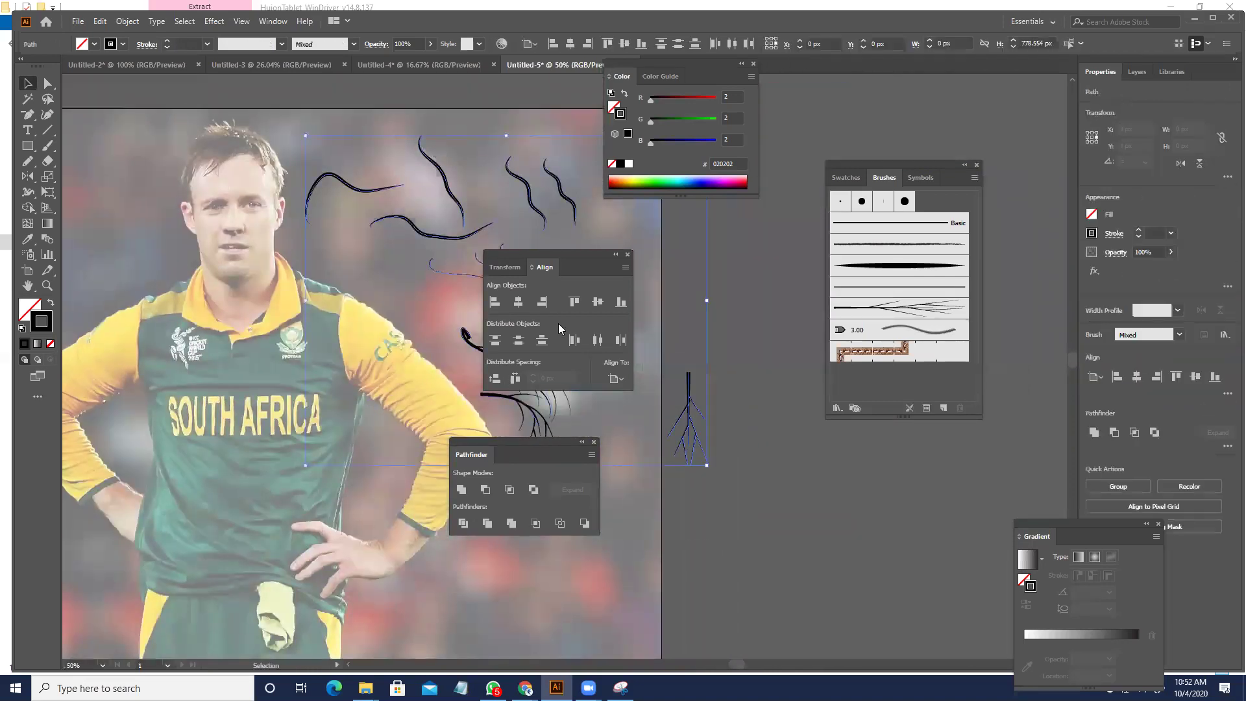
key(Delete)
- Trace the cricketer's right shoulder and upper sleeve edge with the Paintbrush, using the thin line brush instead of the thick tapered one
scroll(249, 170, up, 2)
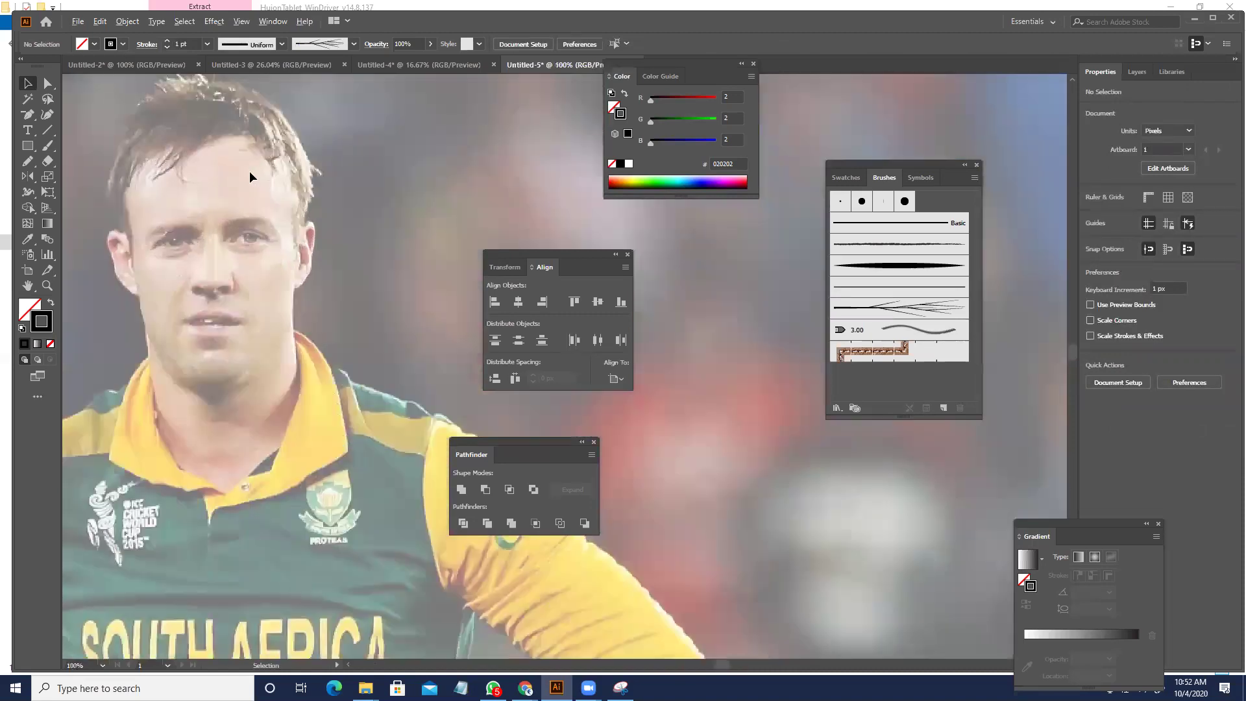
click(47, 148)
click(886, 266)
key(space)
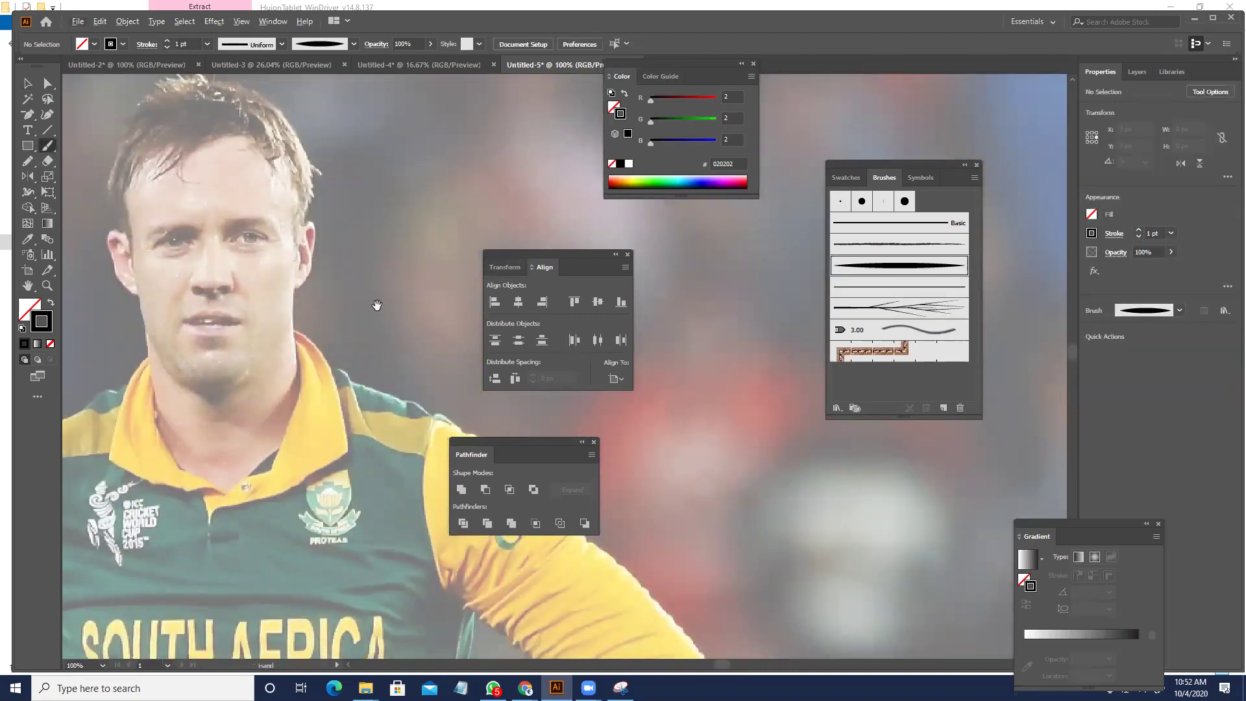
drag(378, 303, 517, 207)
drag(243, 454, 357, 370)
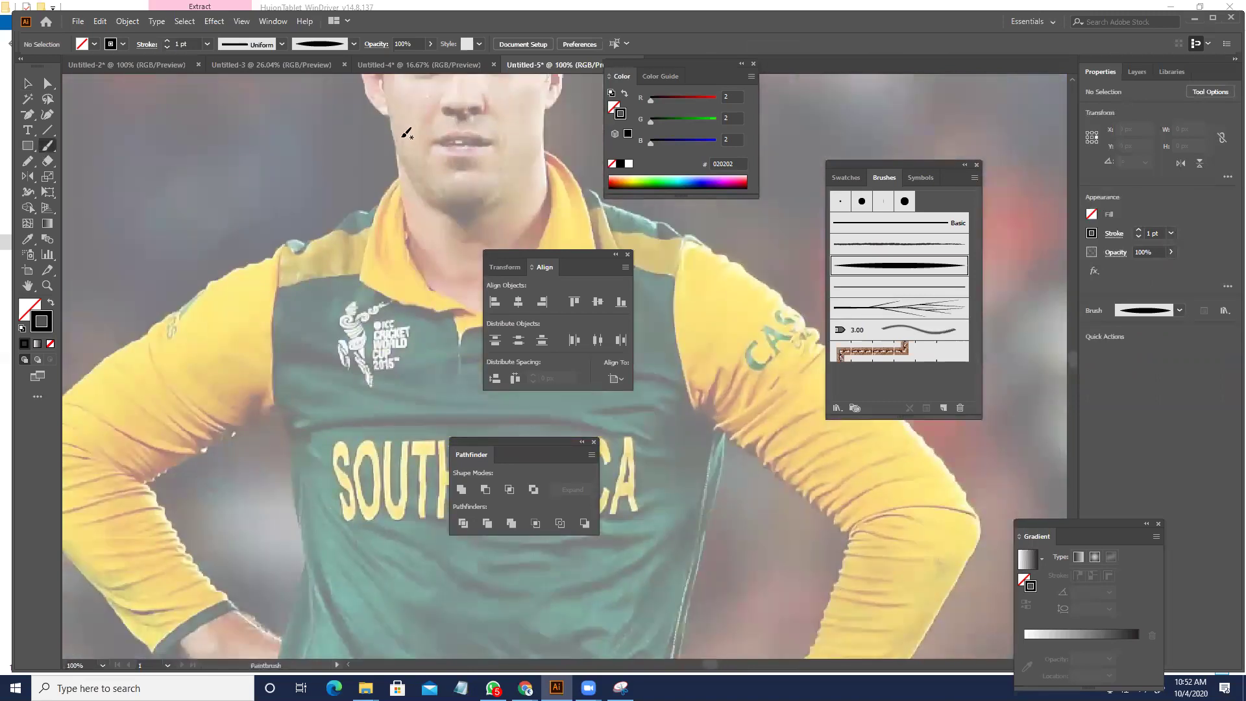
click(871, 288)
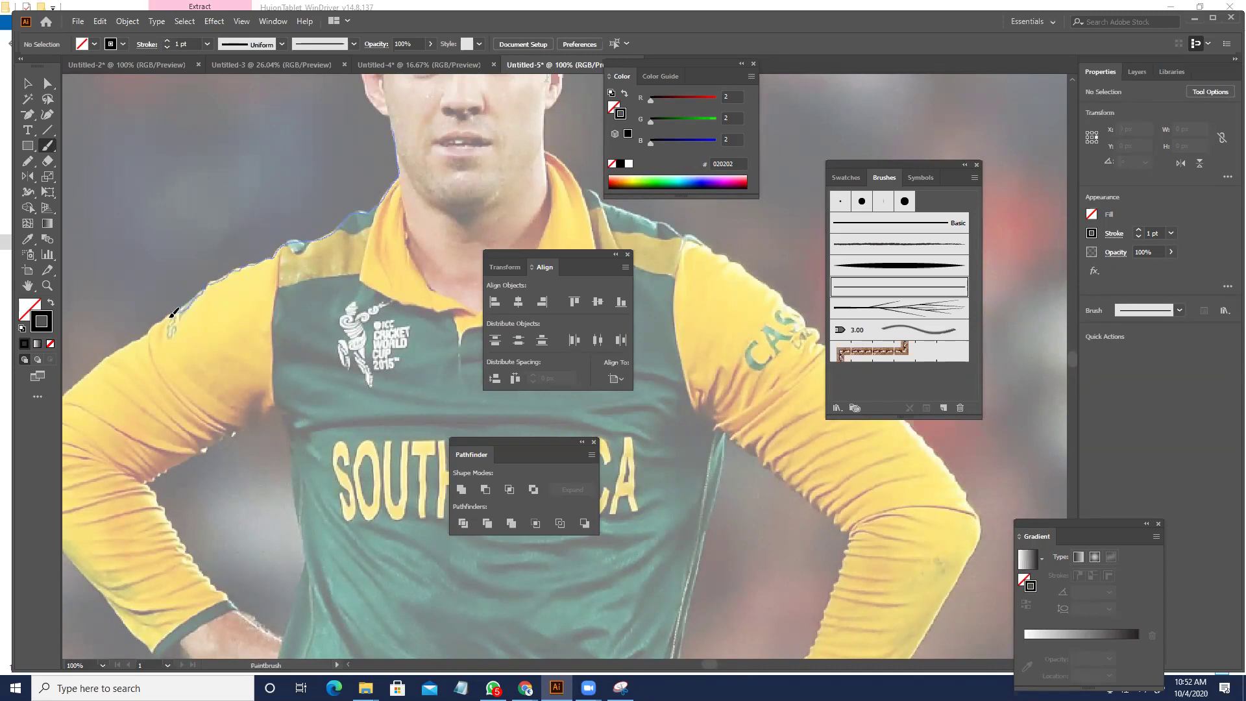
drag(144, 336, 143, 336)
drag(244, 275, 542, 119)
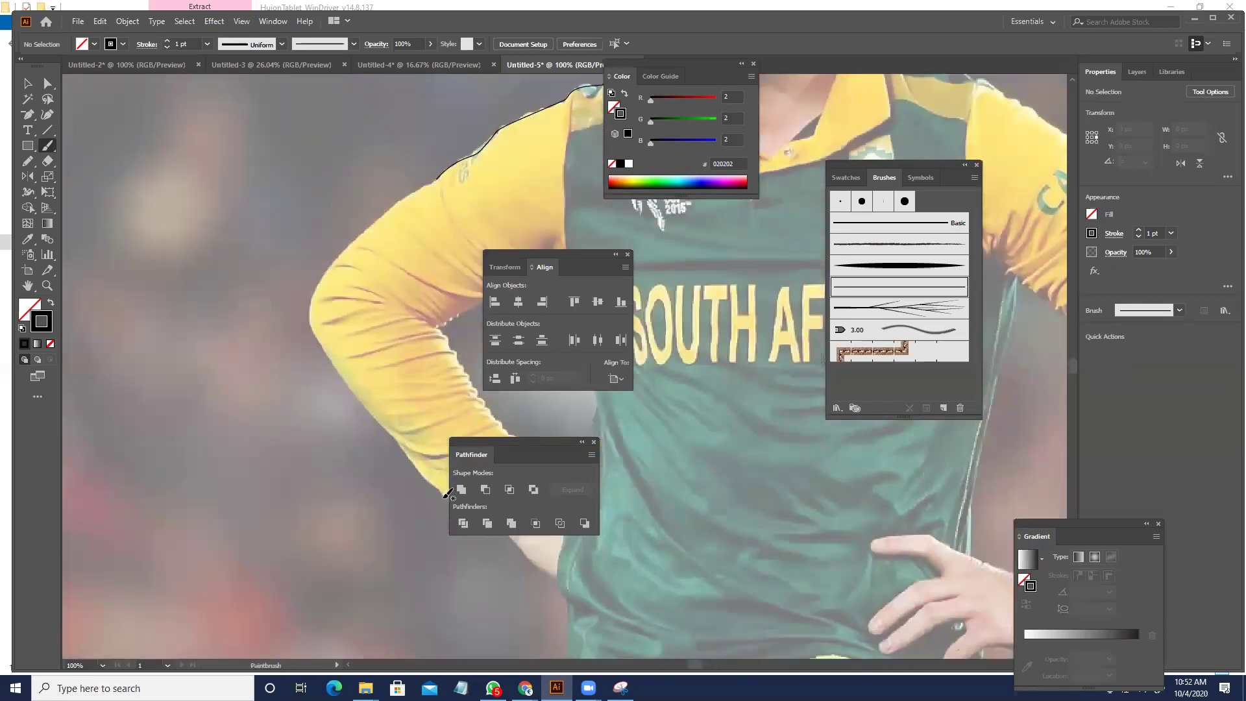
- Trace the outer edge of the cricketer's right sleeve between the cuff and the shoulder line, undoing the first attempt
drag(439, 494, 416, 481)
mouse_move(422, 380)
mouse_down()
mouse_move(348, 378)
mouse_move(274, 330)
mouse_up()
key(ctrl+z)
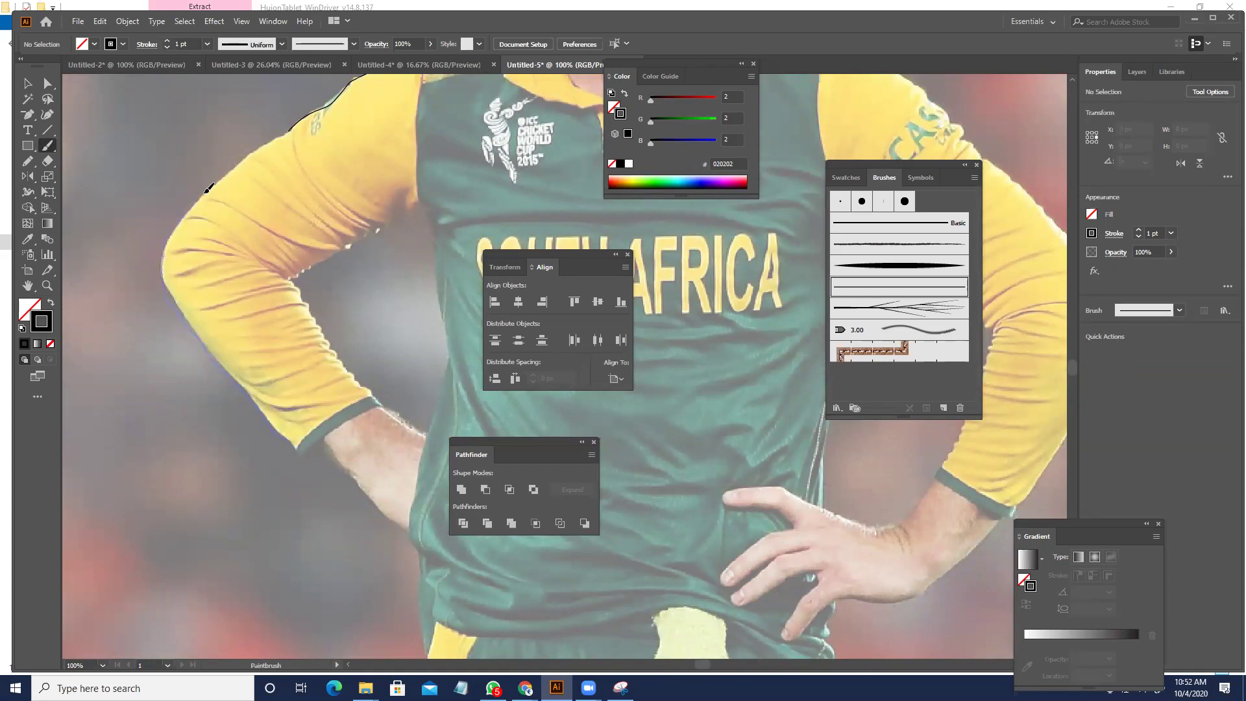
drag(290, 129, 297, 119)
key(space)
mouse_move(412, 197)
mouse_down()
mouse_move(352, 302)
mouse_move(325, 395)
mouse_move(376, 392)
mouse_move(386, 258)
mouse_up()
key(space)
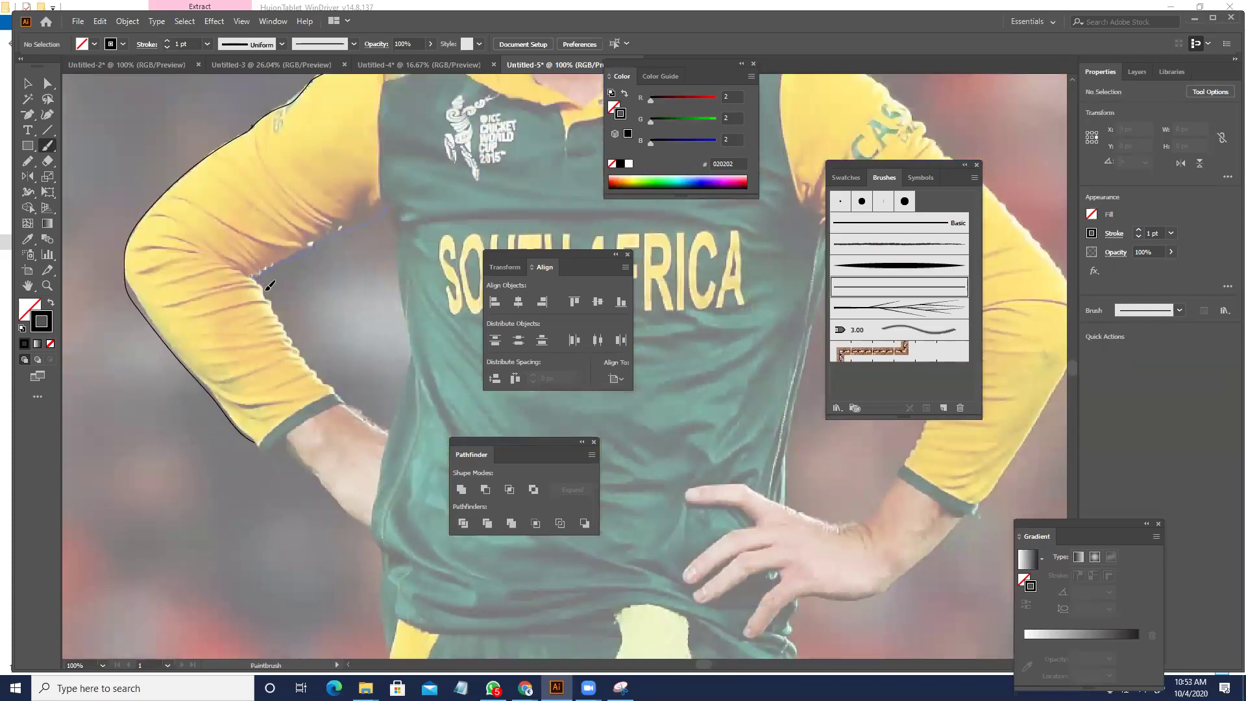
- Trace the inner edge of the cricketer's right sleeve down to the cuff with the thin line brush
drag(295, 348, 323, 377)
drag(254, 441, 252, 442)
drag(421, 319, 292, 450)
drag(344, 309, 214, 445)
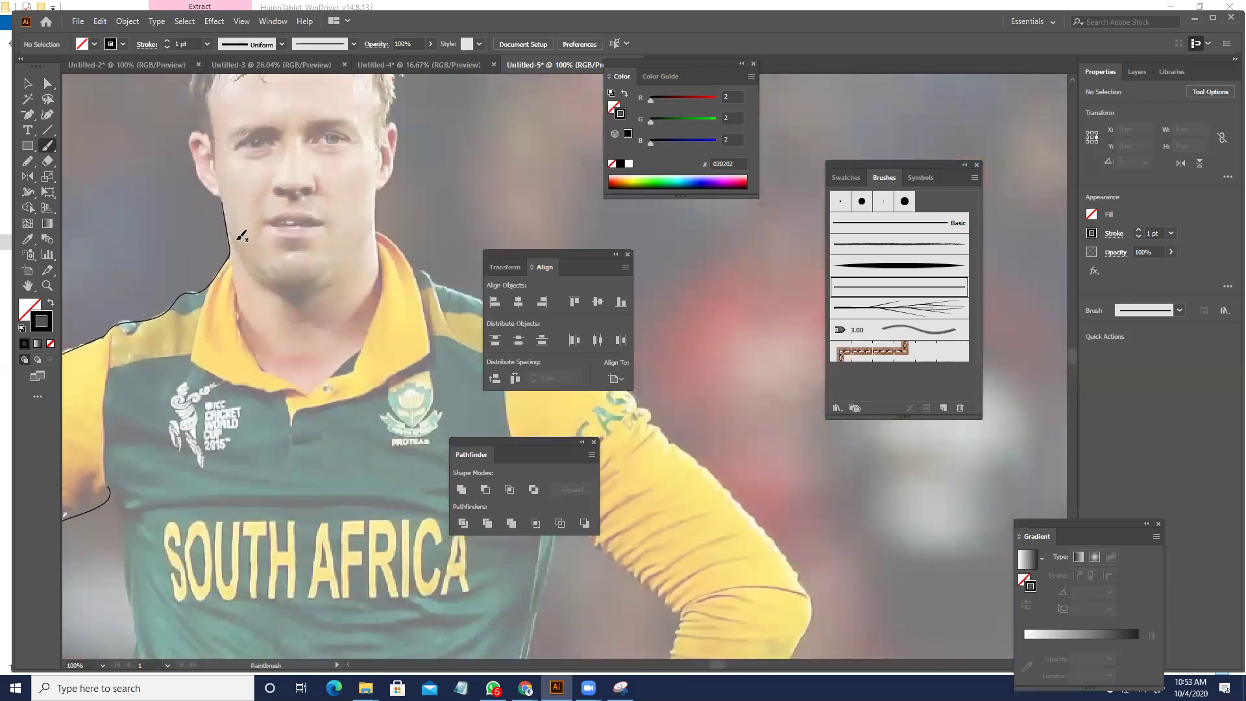
- Delete all the traced outline strokes around the cricketer's arm, shoulder and neck
click(27, 83)
click(250, 289)
drag(251, 289, 269, 372)
key(a)
key(ctrl+z)
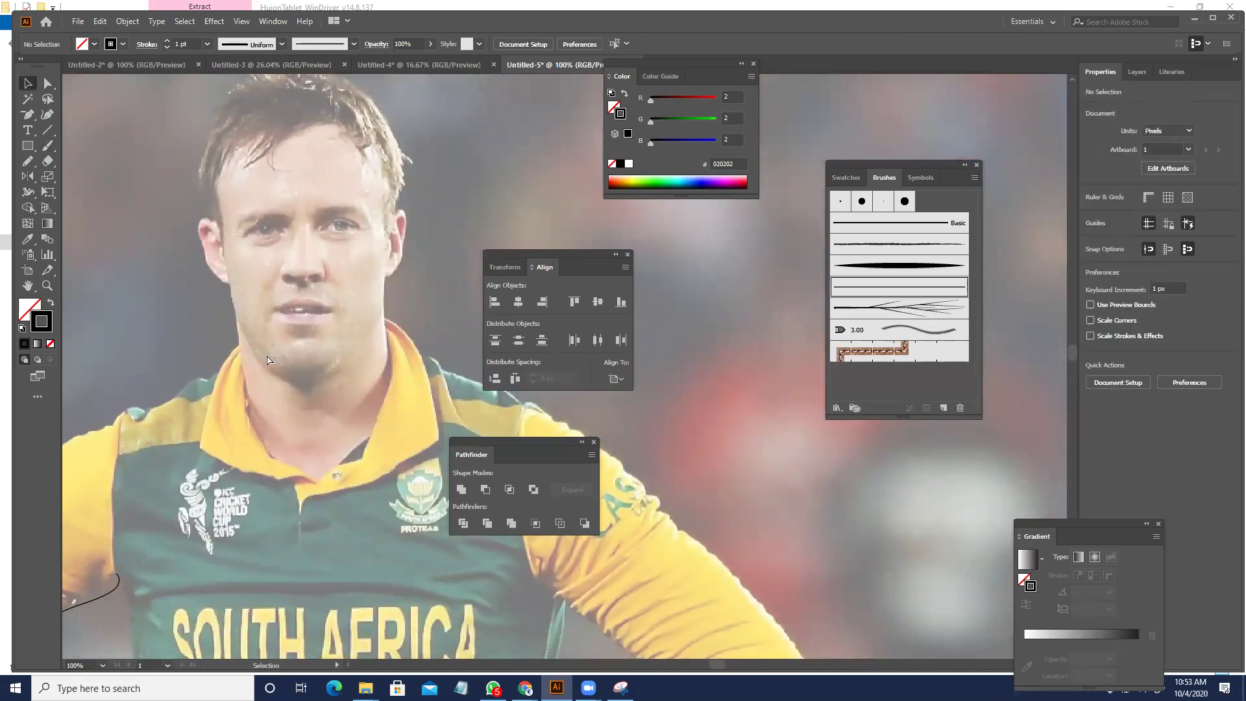
alt+click(267, 359)
key(ctrl+a)
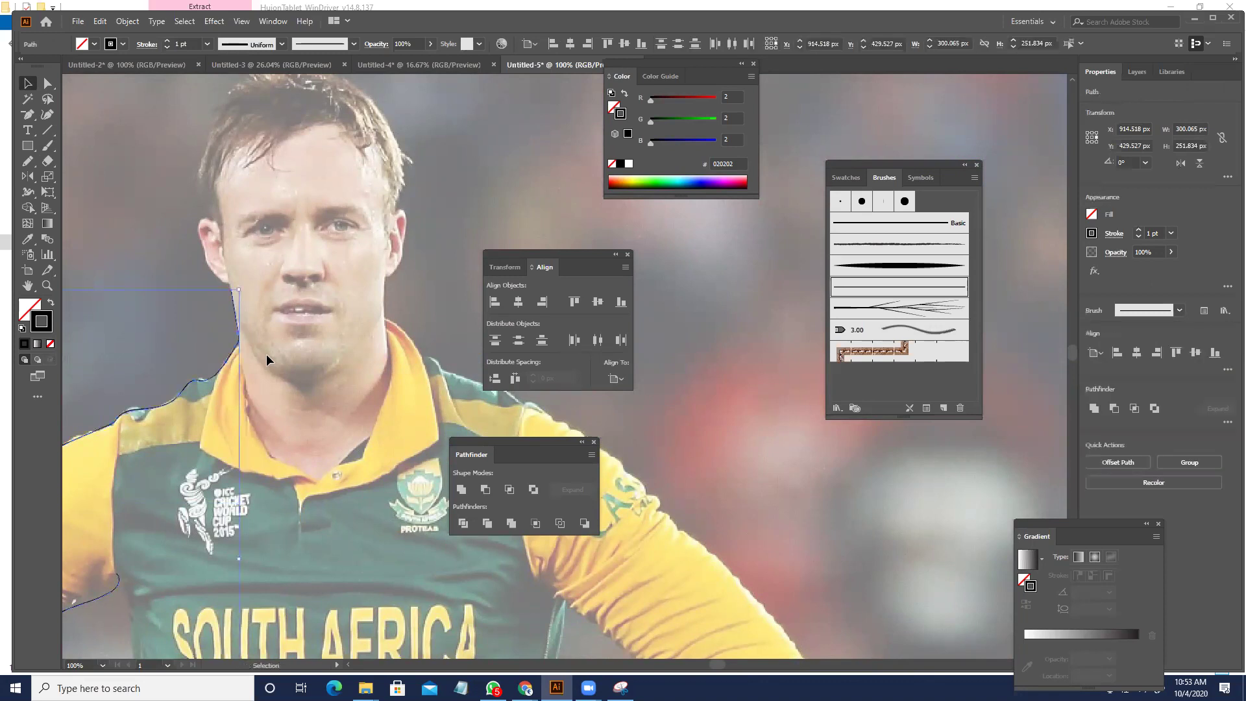
key(Delete)
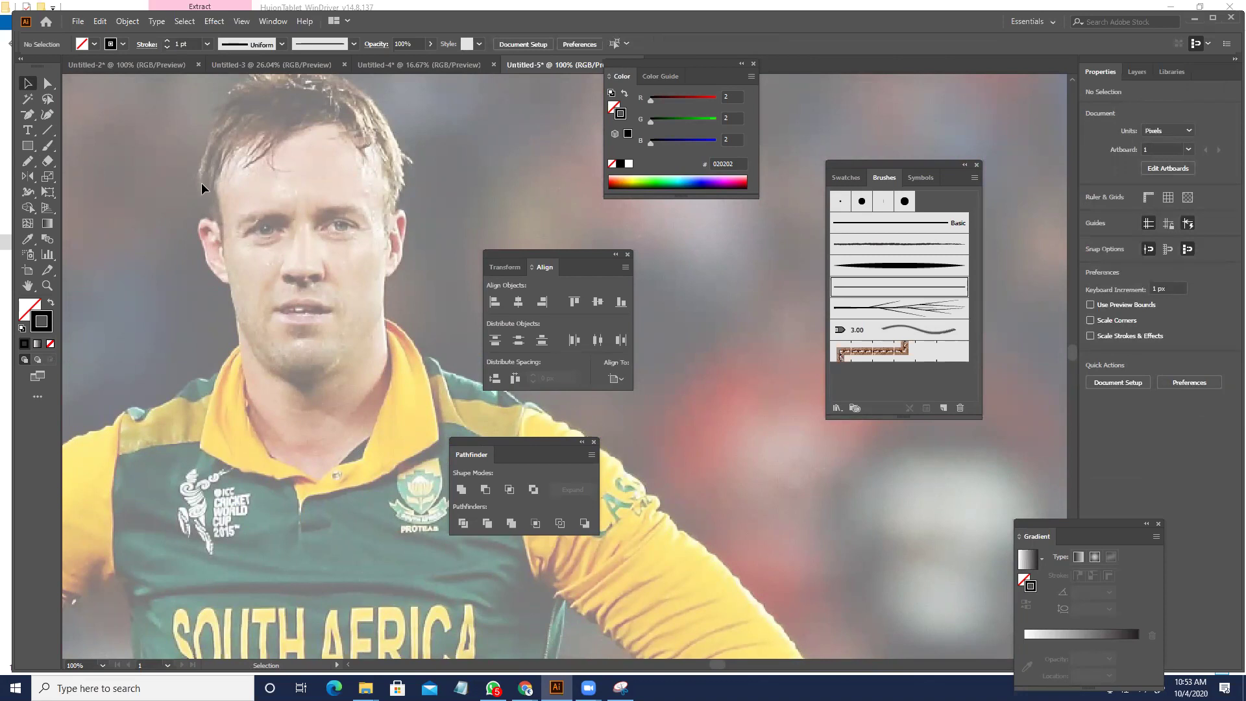
- Try tracing the cricketer's right ear and jaw with the Paintbrush, and undo the strokes
click(47, 145)
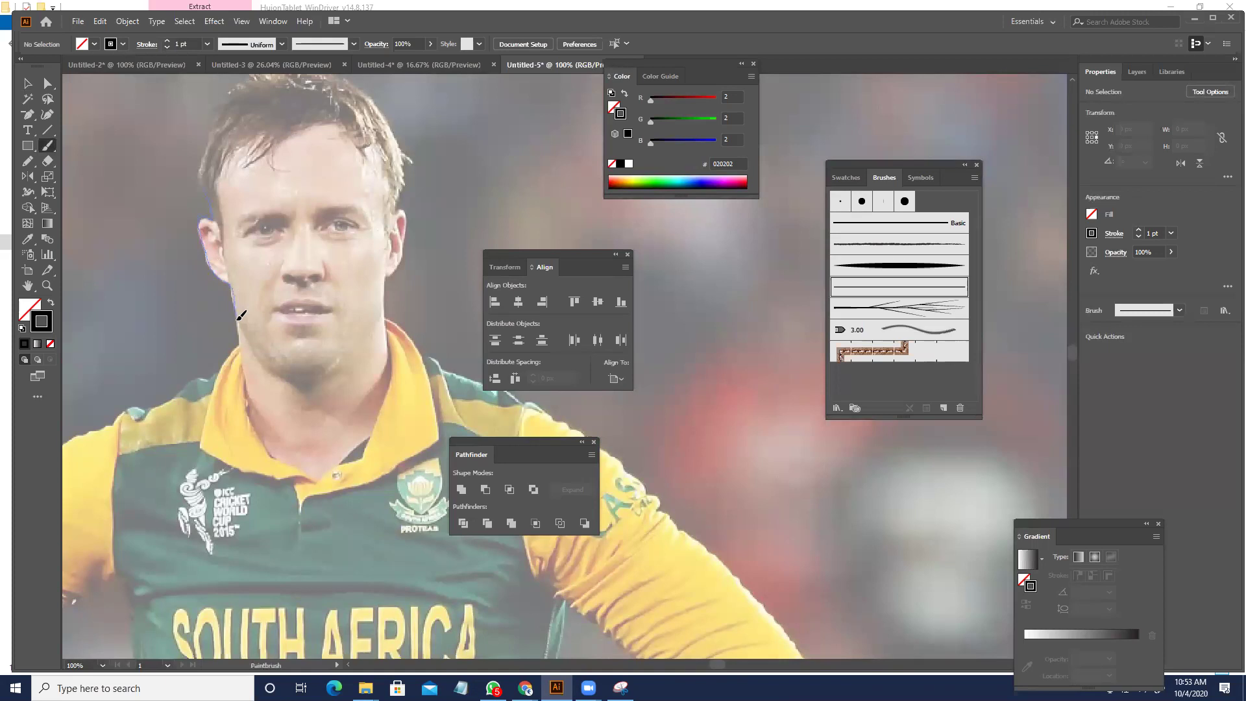
drag(232, 318, 239, 324)
key(ctrl+z)
key(ctrl+z)
- Switch to the Huion driver page in Chrome, start downloading Driver_14.8.33.632_beta for the H610PRO V2(8192), and return to Illustrator
mouse_move(525, 687)
click(454, 619)
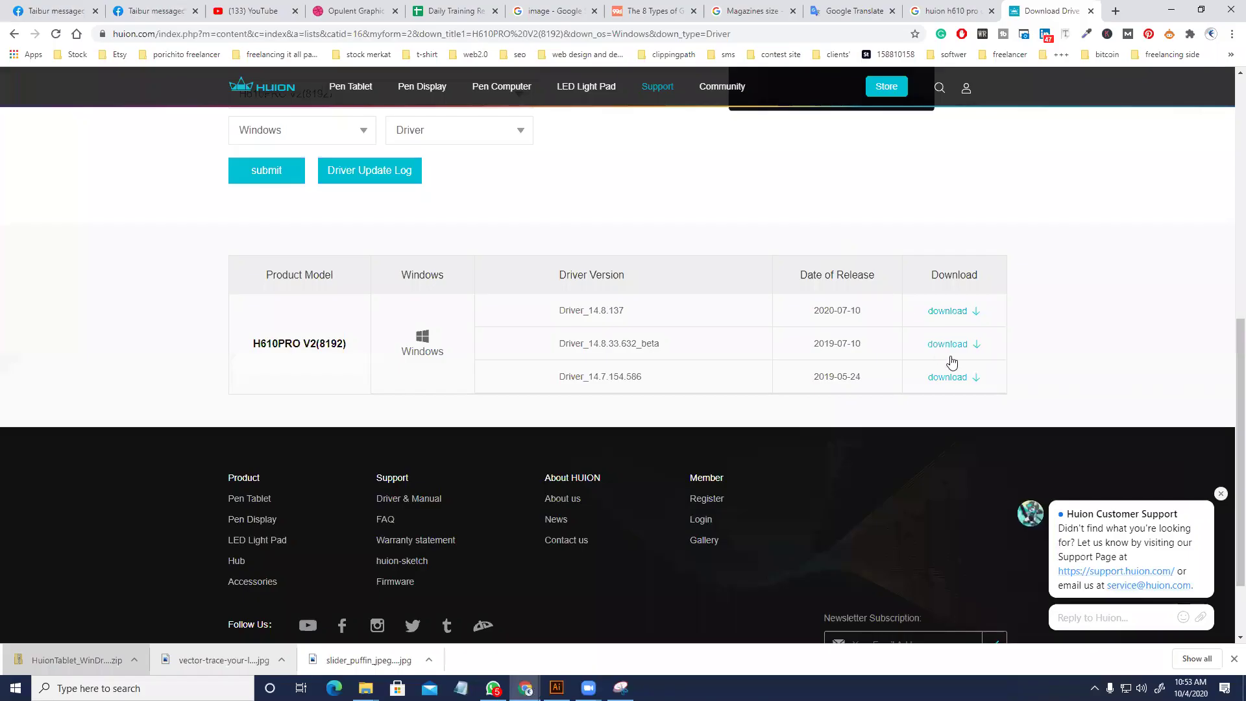
click(951, 353)
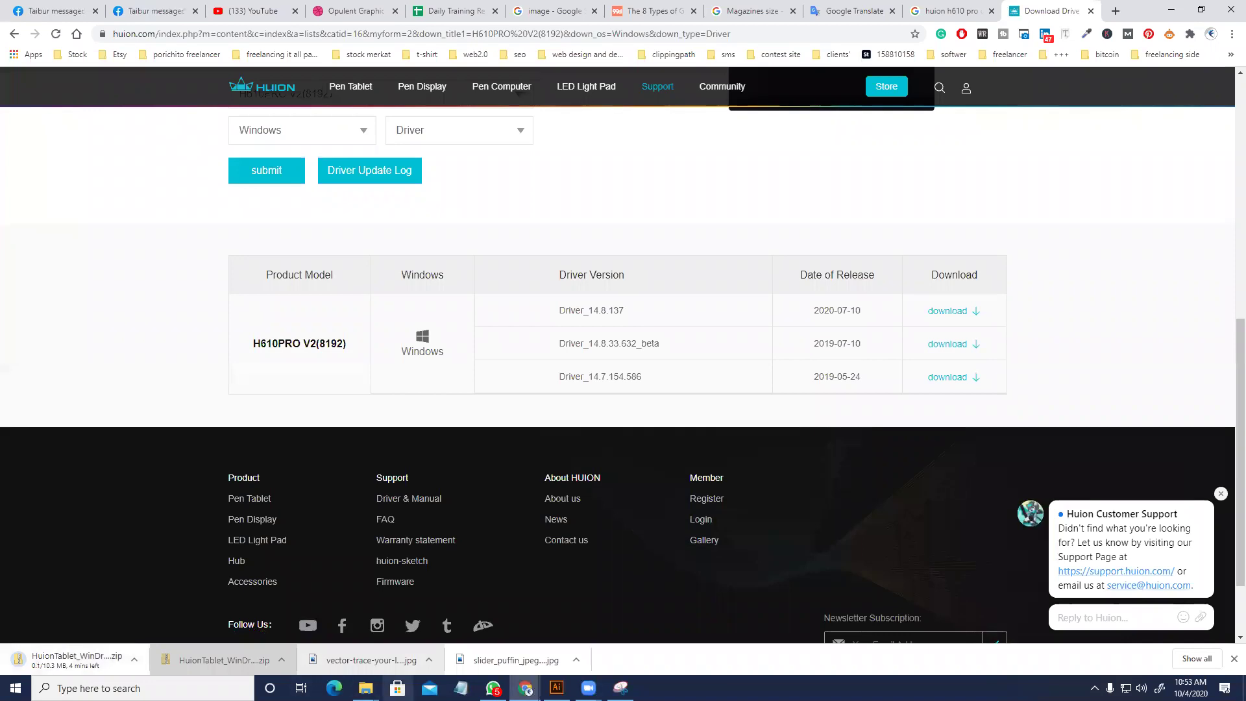
mouse_move(524, 687)
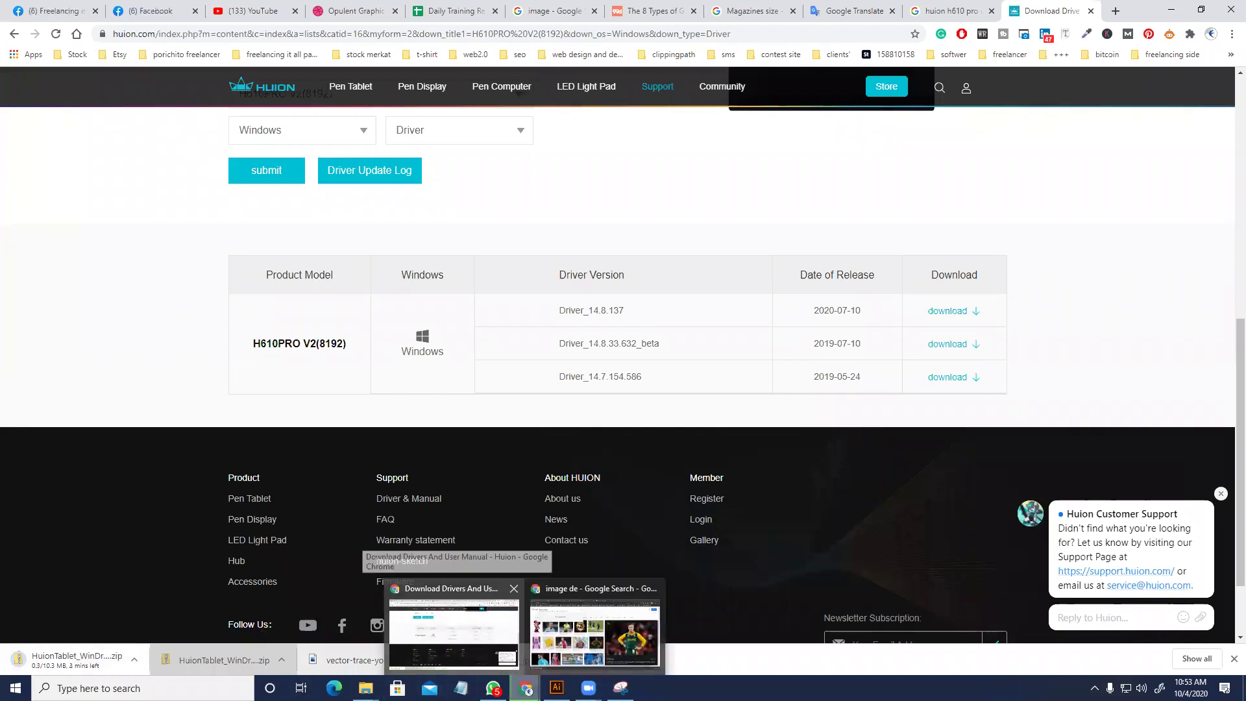
click(556, 687)
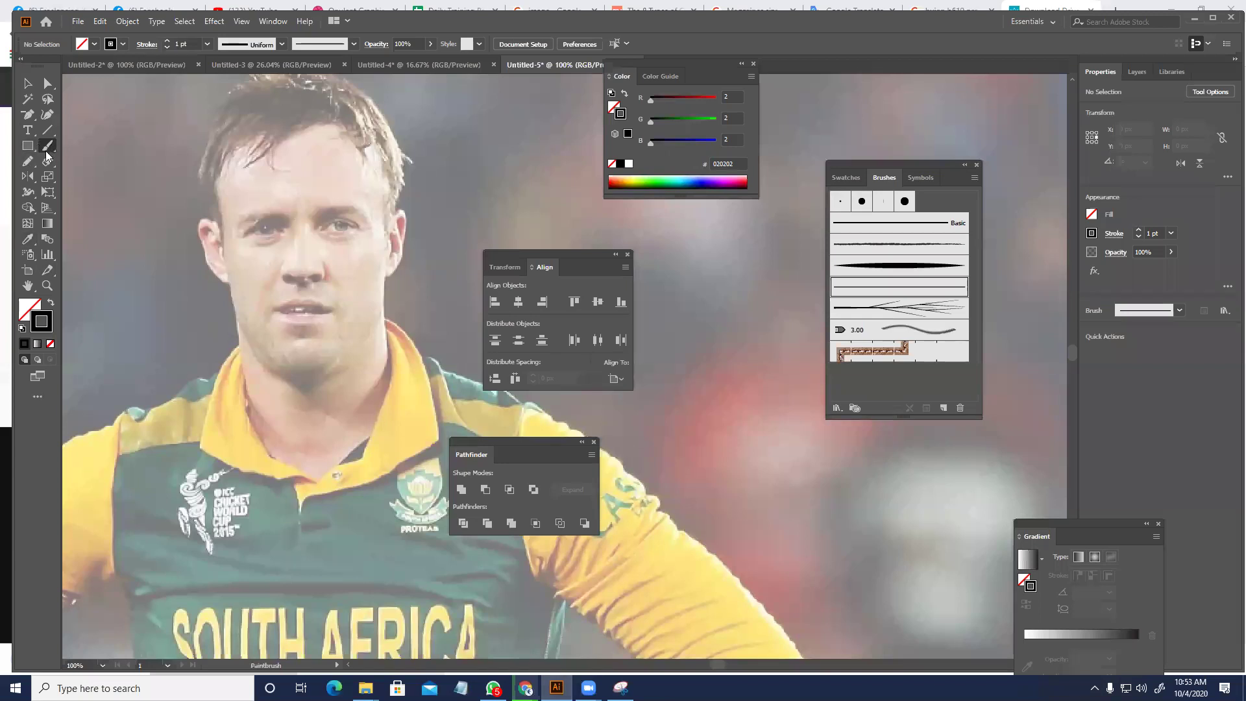
- Try drawing a short Pencil line over the cricketer's right ear, and undo it
click(29, 162)
drag(29, 164, 123, 177)
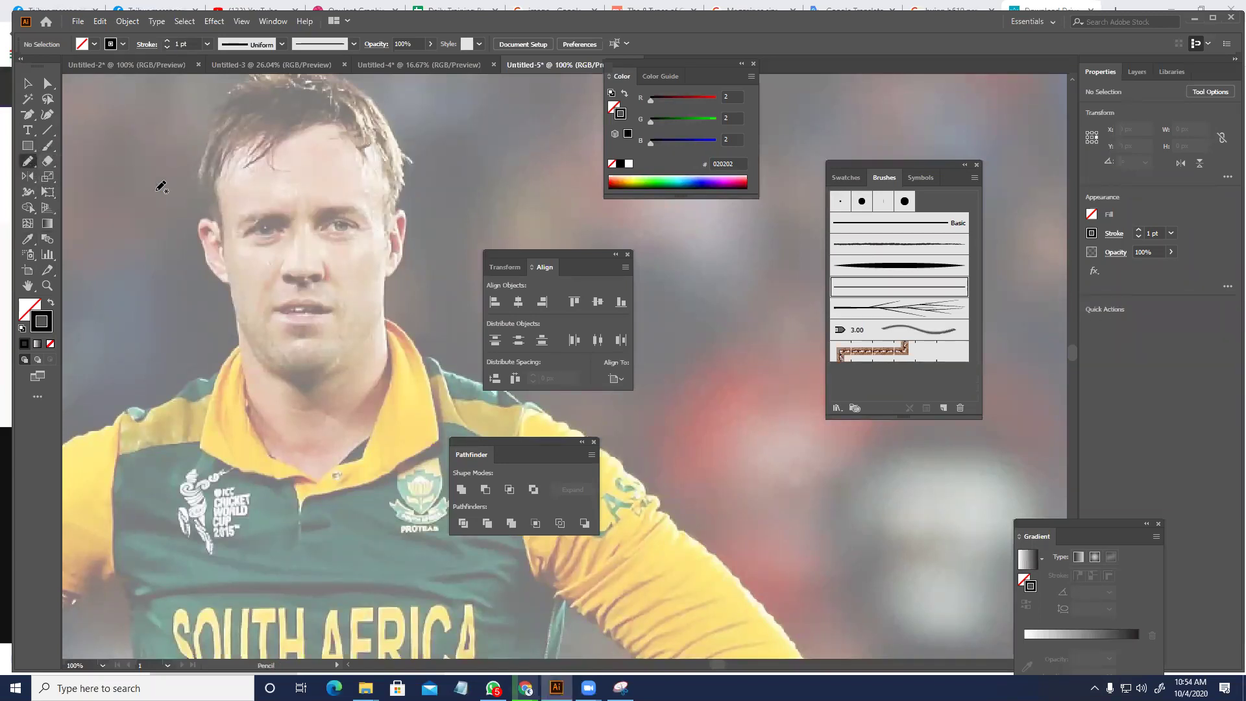
right_click(200, 221)
click(177, 175)
key(e)
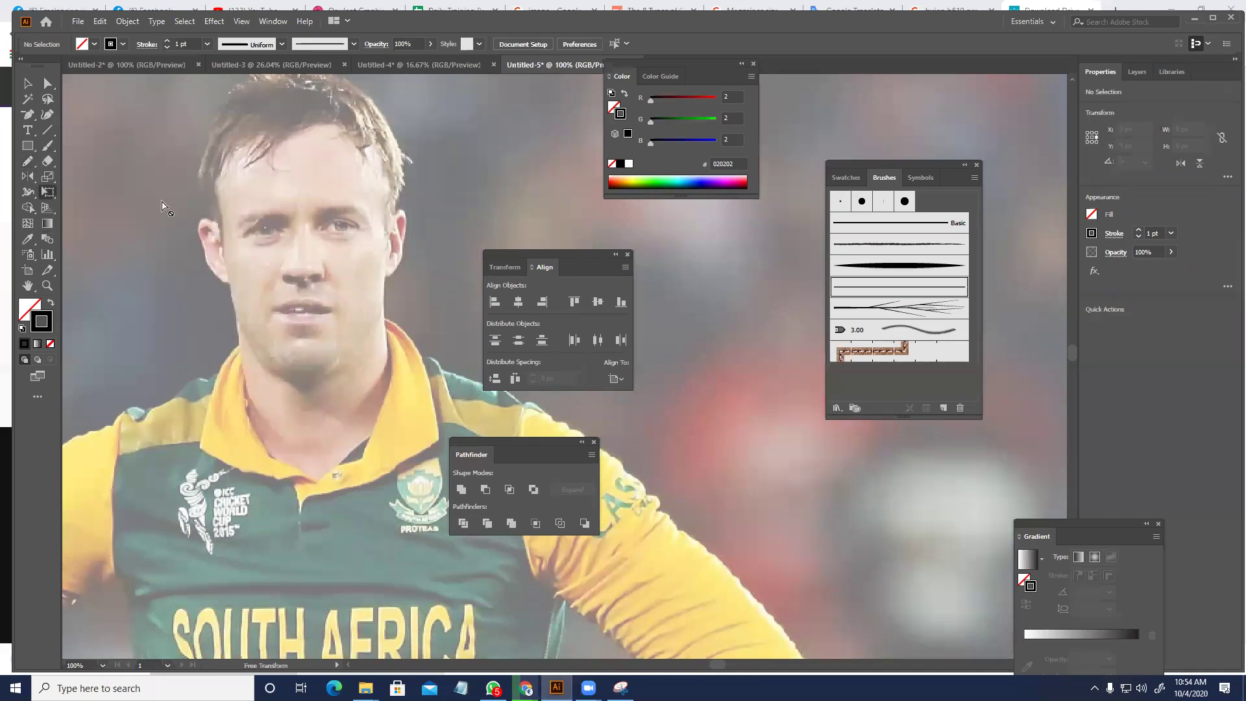
key(n)
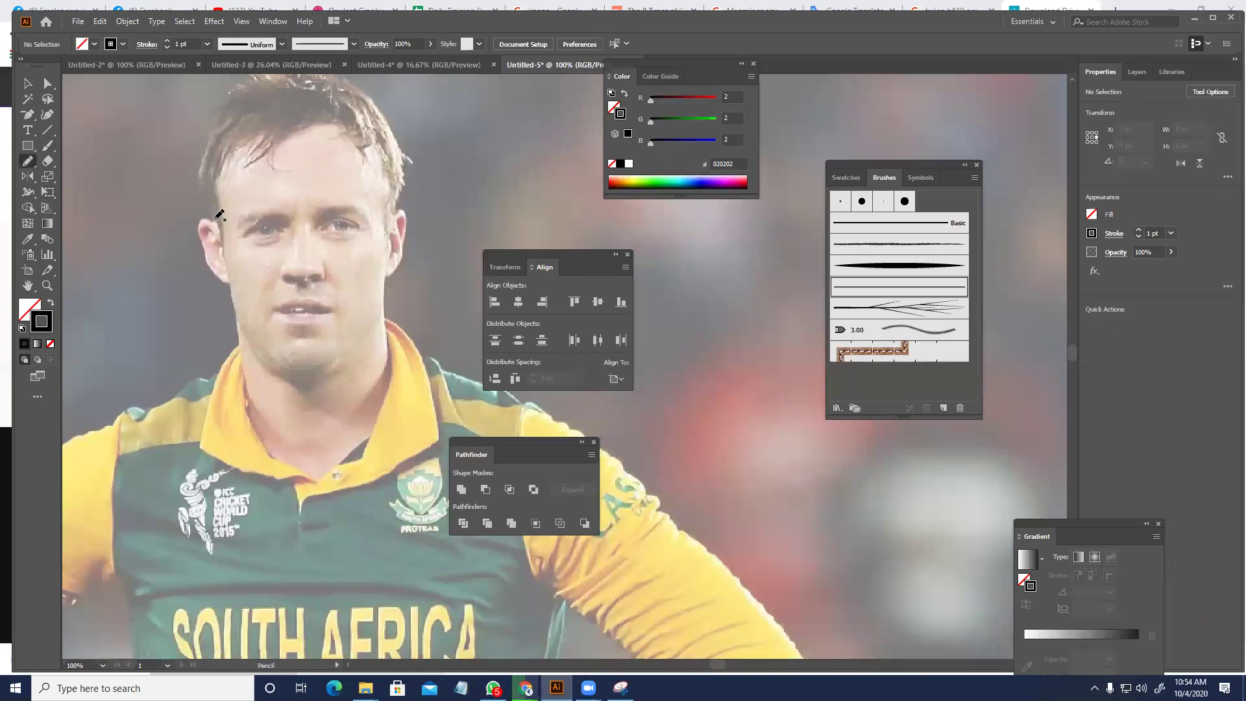
drag(197, 222, 205, 207)
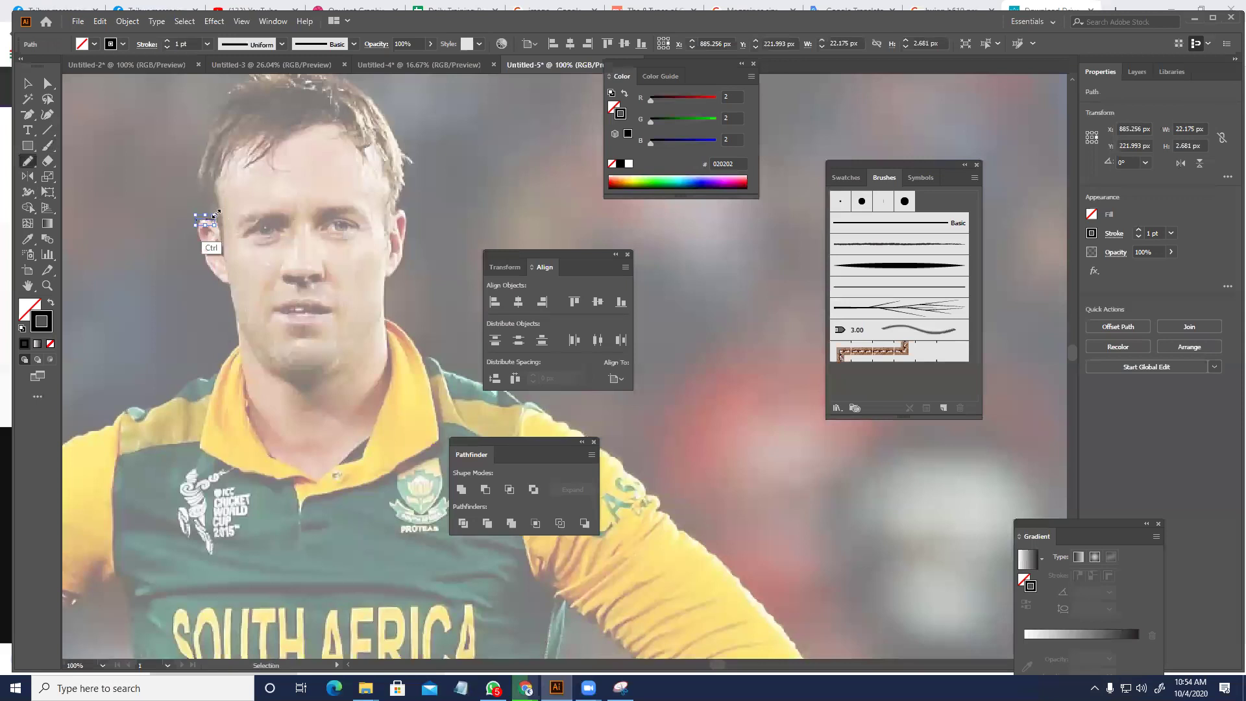
key(ctrl+z)
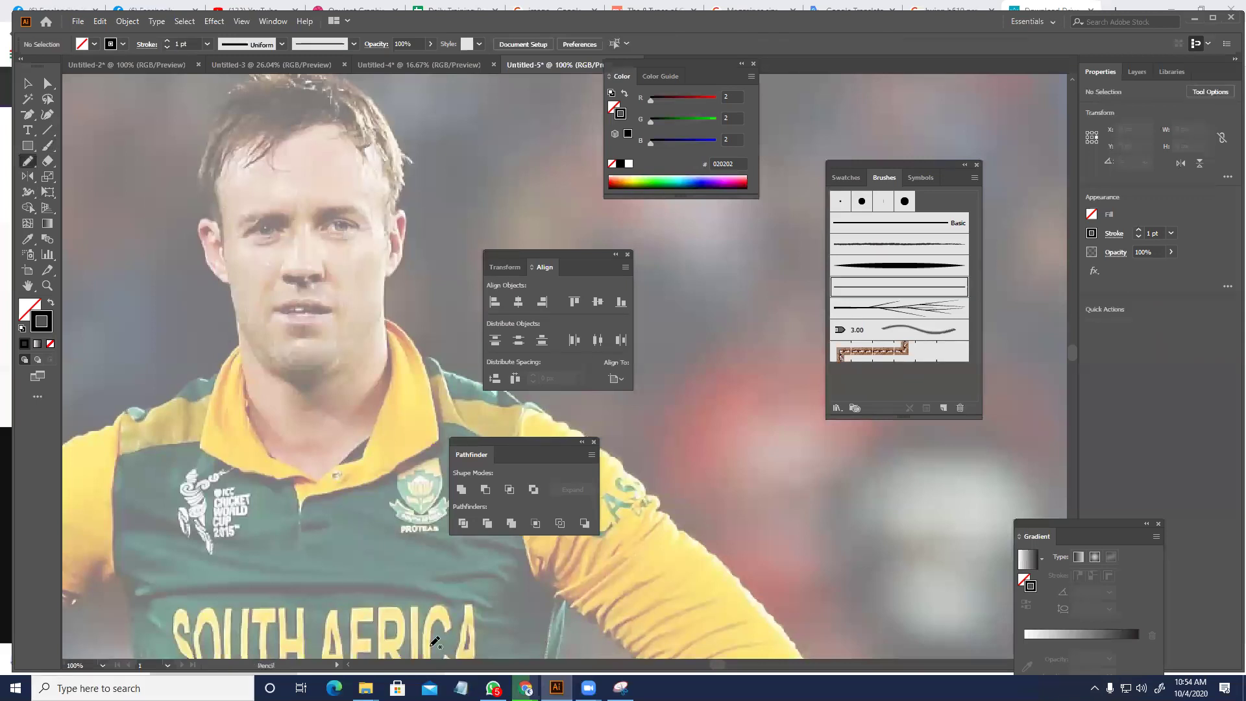
- Open the Huion Tablet driver settings and apply the current configuration
mouse_move(524, 687)
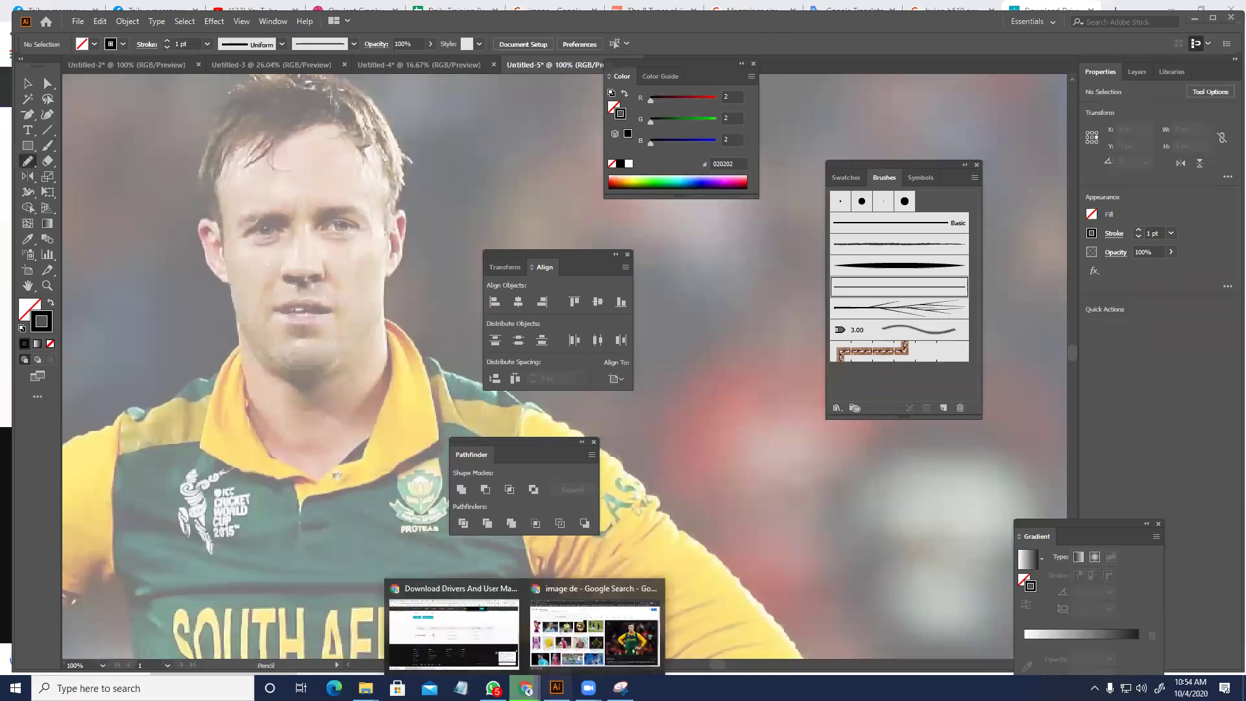
click(1095, 687)
click(1121, 662)
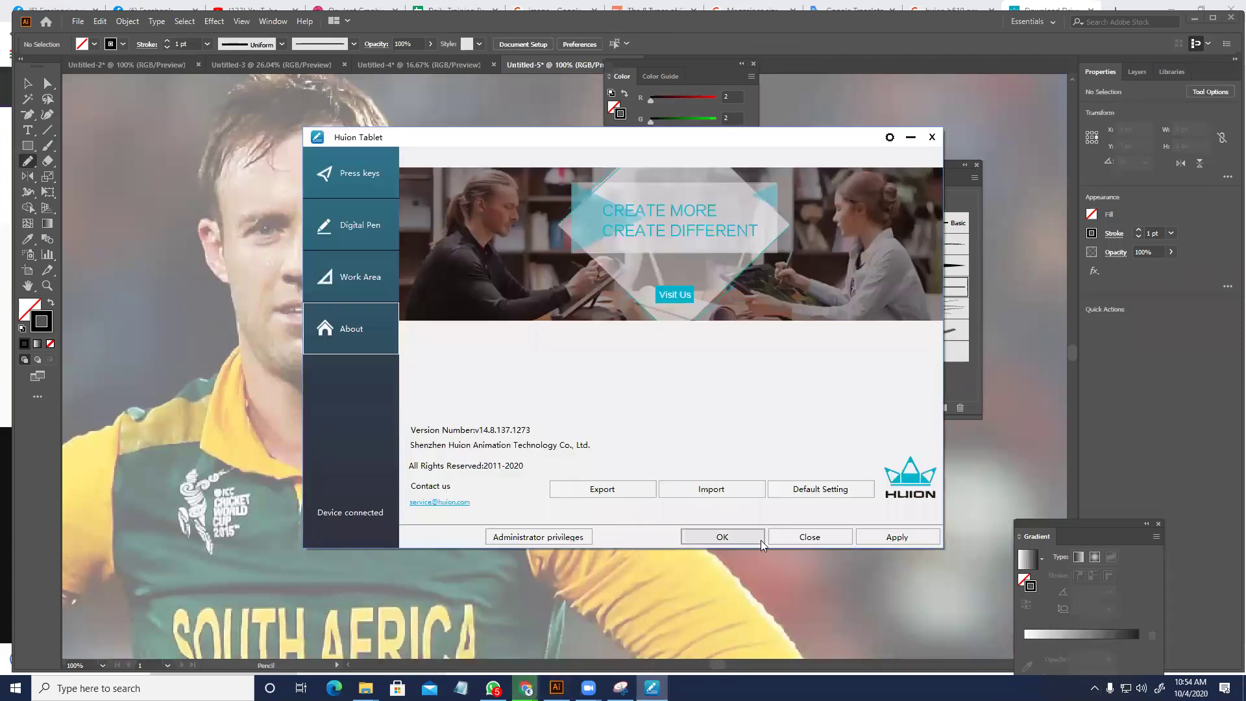
click(896, 537)
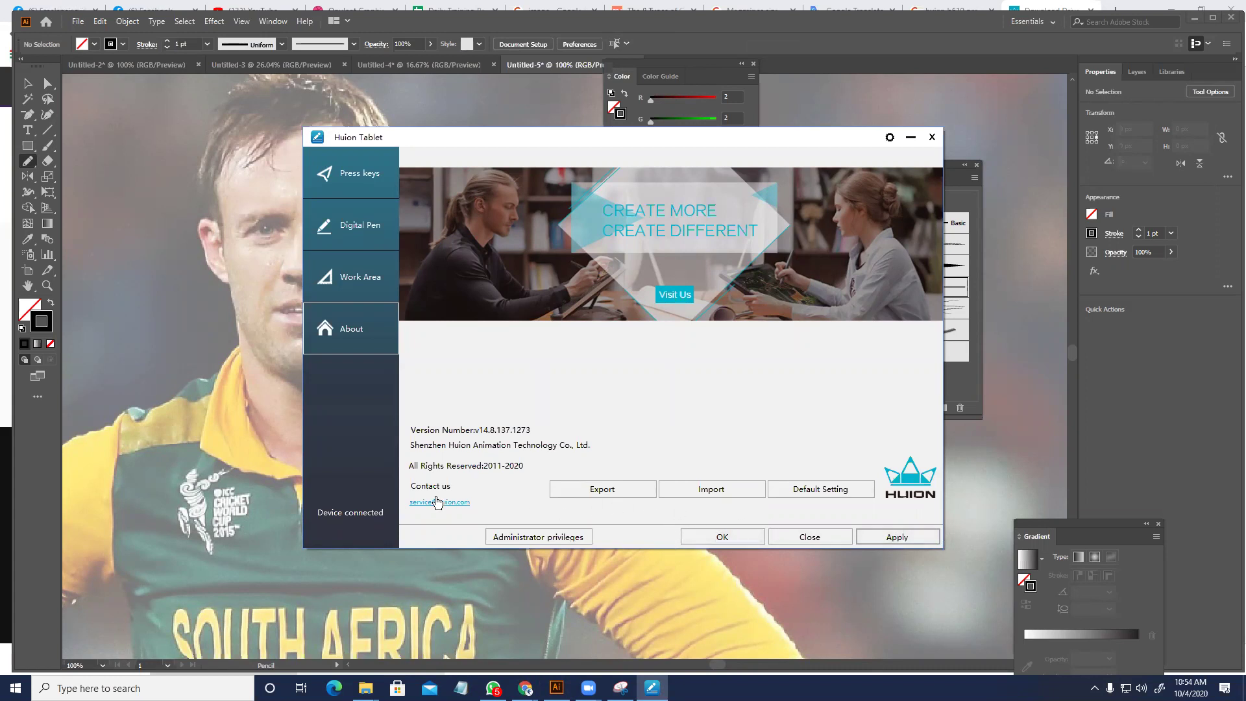
click(616, 492)
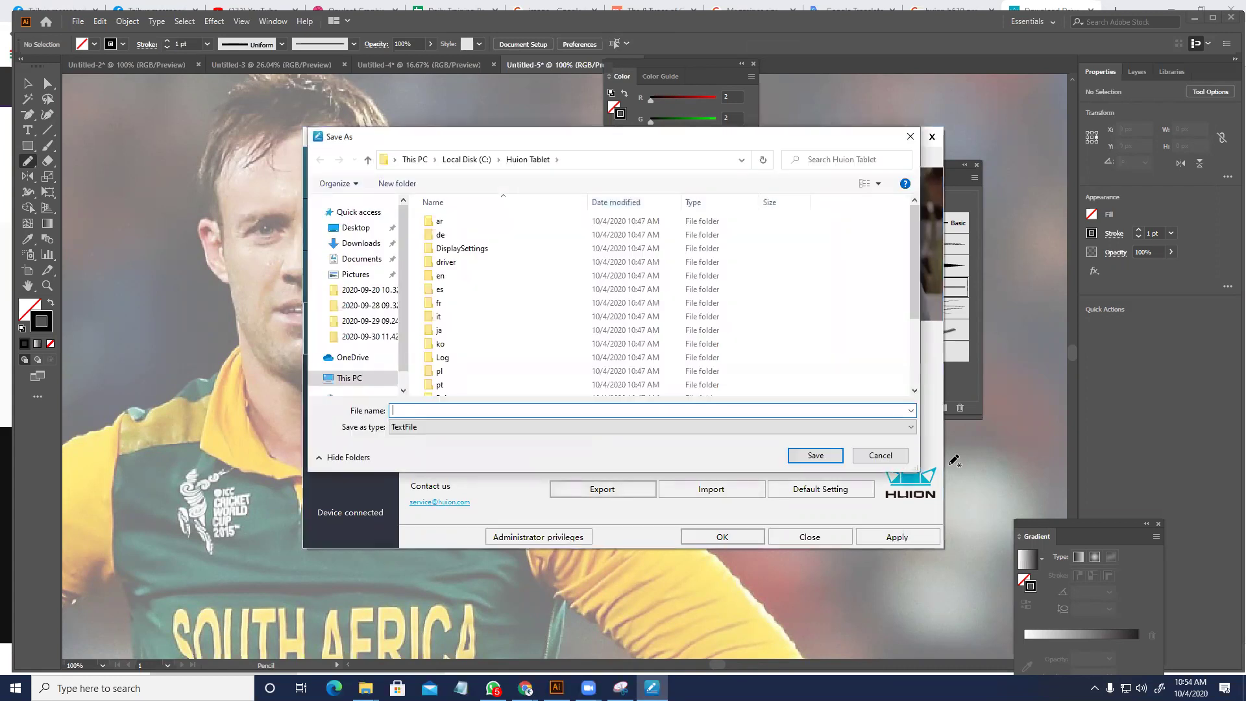
click(872, 457)
click(733, 486)
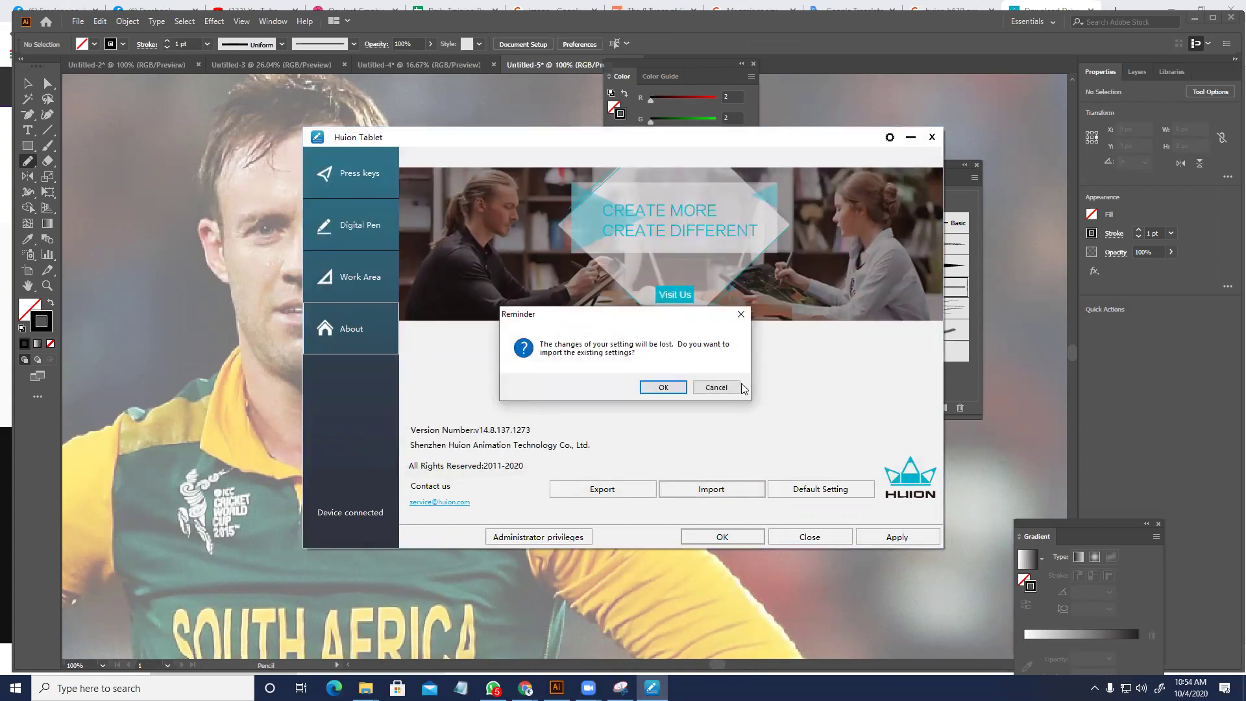
click(716, 388)
- Revert the Huion Tablet driver to its default settings and close its window with the changes accepted
click(812, 489)
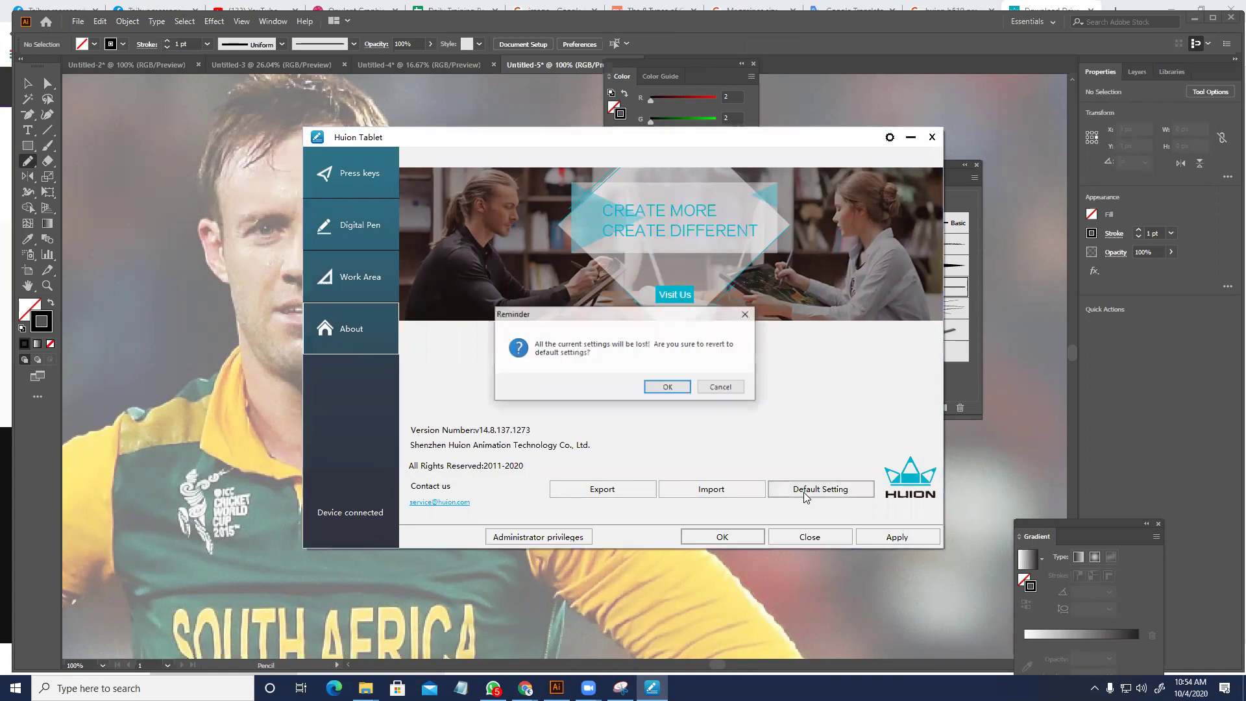
click(668, 389)
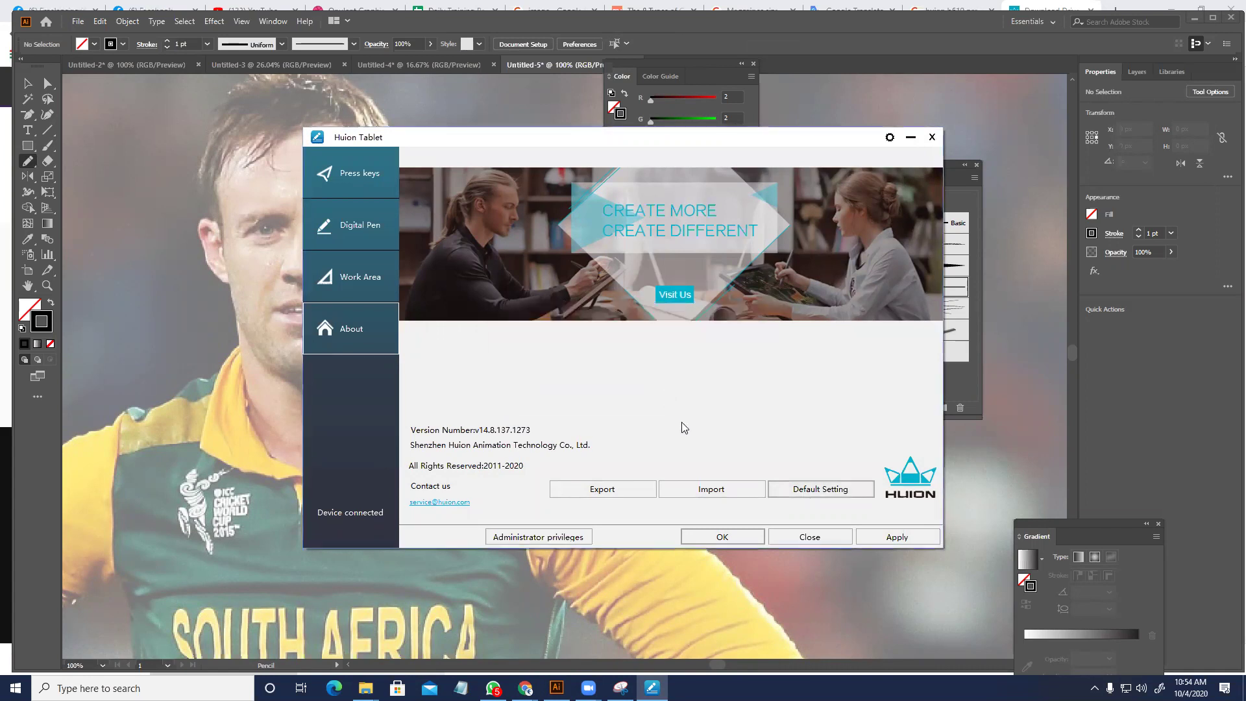
click(736, 538)
- Draw several short Pencil test strokes on the blurred background beside the cricketer, and delete them all
drag(743, 425, 722, 510)
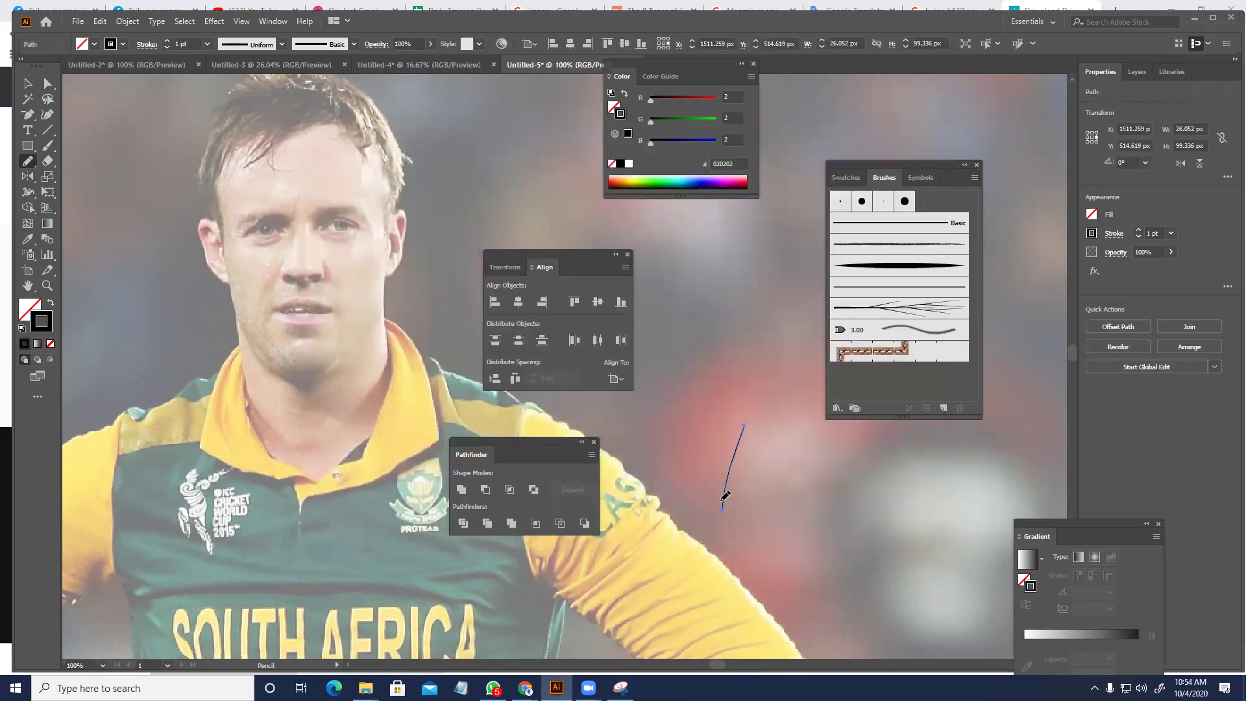
drag(704, 248, 702, 303)
drag(719, 275, 690, 410)
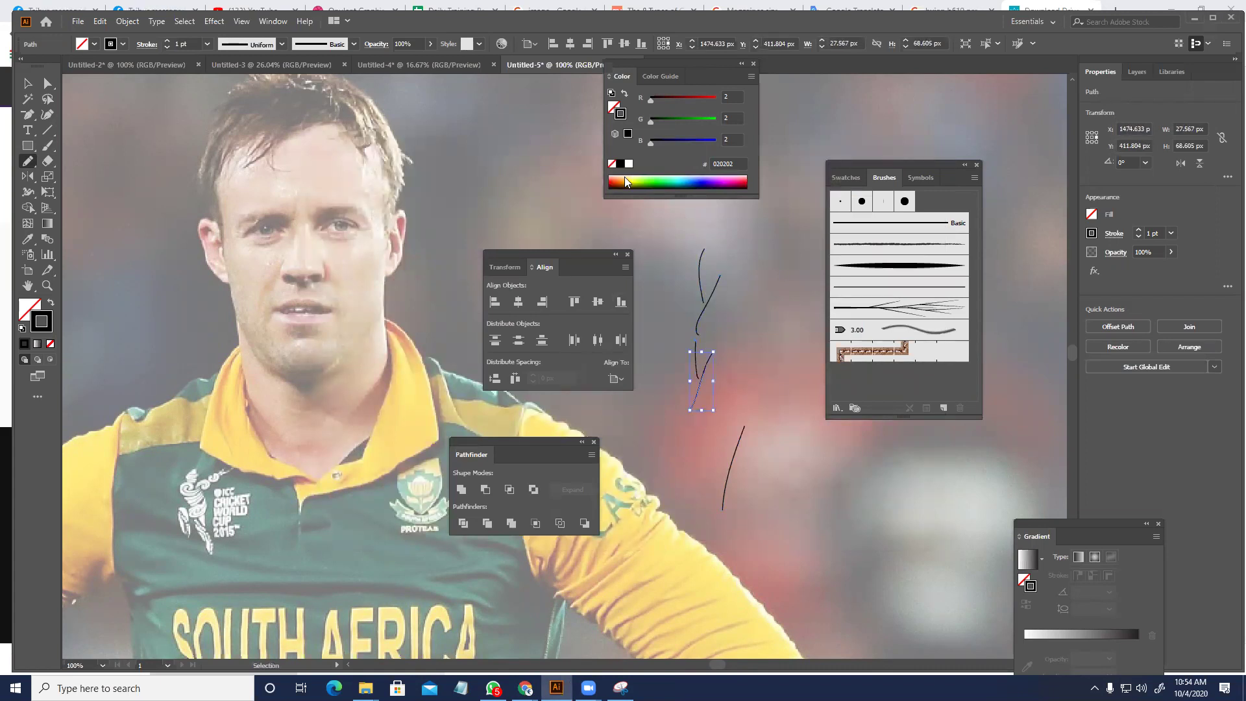
key(ctrl+a)
key(Delete)
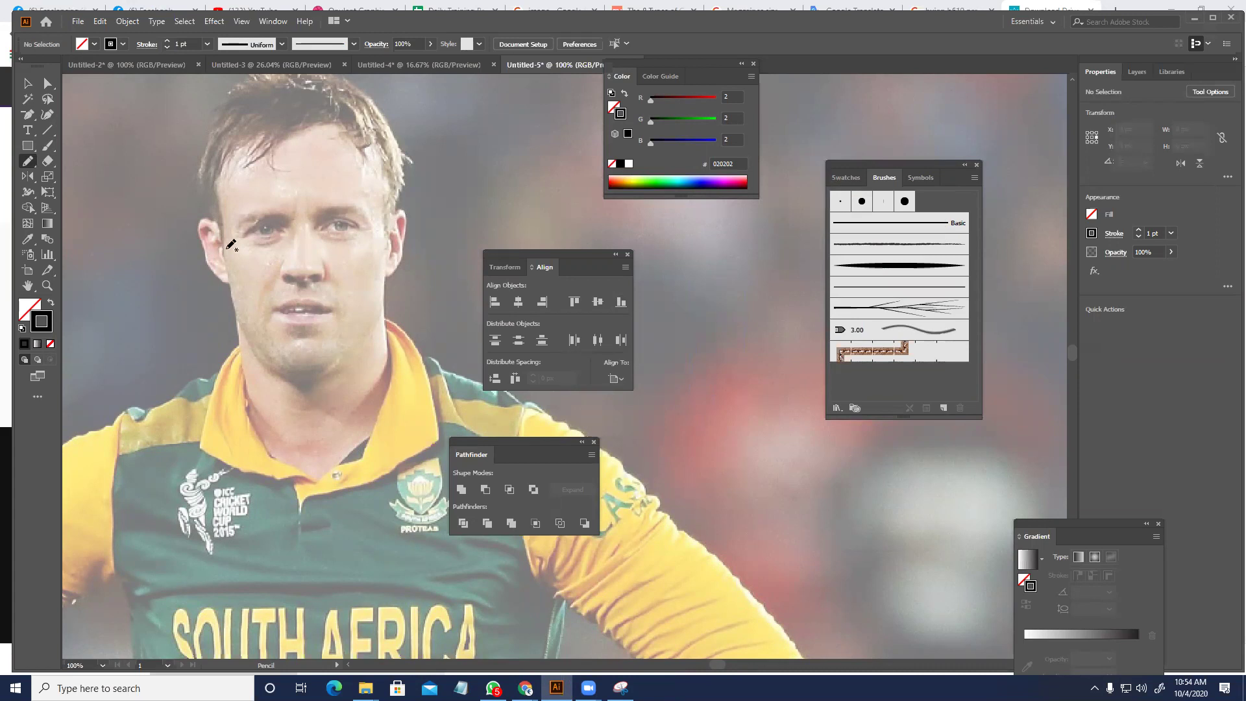
- Paint one continuous outline around the cricketer's head, from the ear down to the collar opening and back around the hair, with the thin line brush
click(47, 146)
drag(204, 220, 214, 219)
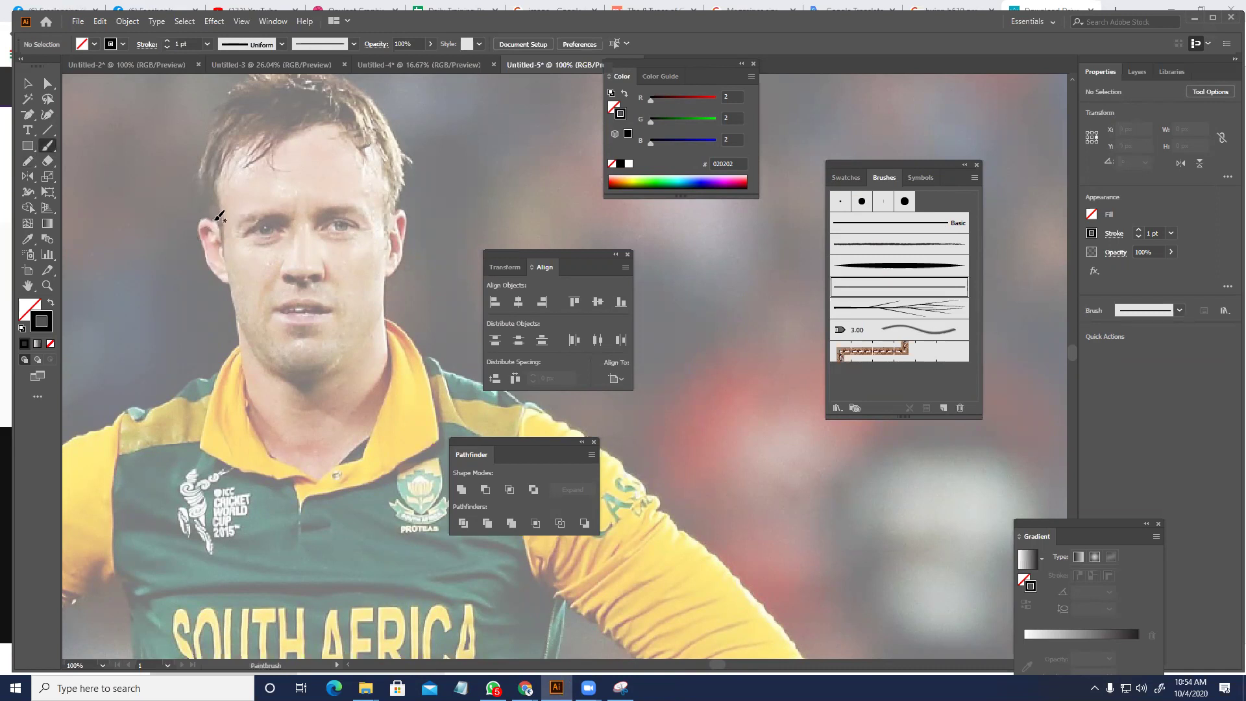
drag(200, 219, 214, 219)
mouse_move(208, 258)
mouse_down()
mouse_move(232, 286)
mouse_move(246, 404)
mouse_move(270, 449)
mouse_move(315, 477)
mouse_move(364, 439)
mouse_up()
drag(390, 383, 391, 359)
drag(380, 280, 392, 272)
drag(230, 99, 217, 144)
key(space)
drag(343, 302, 288, 396)
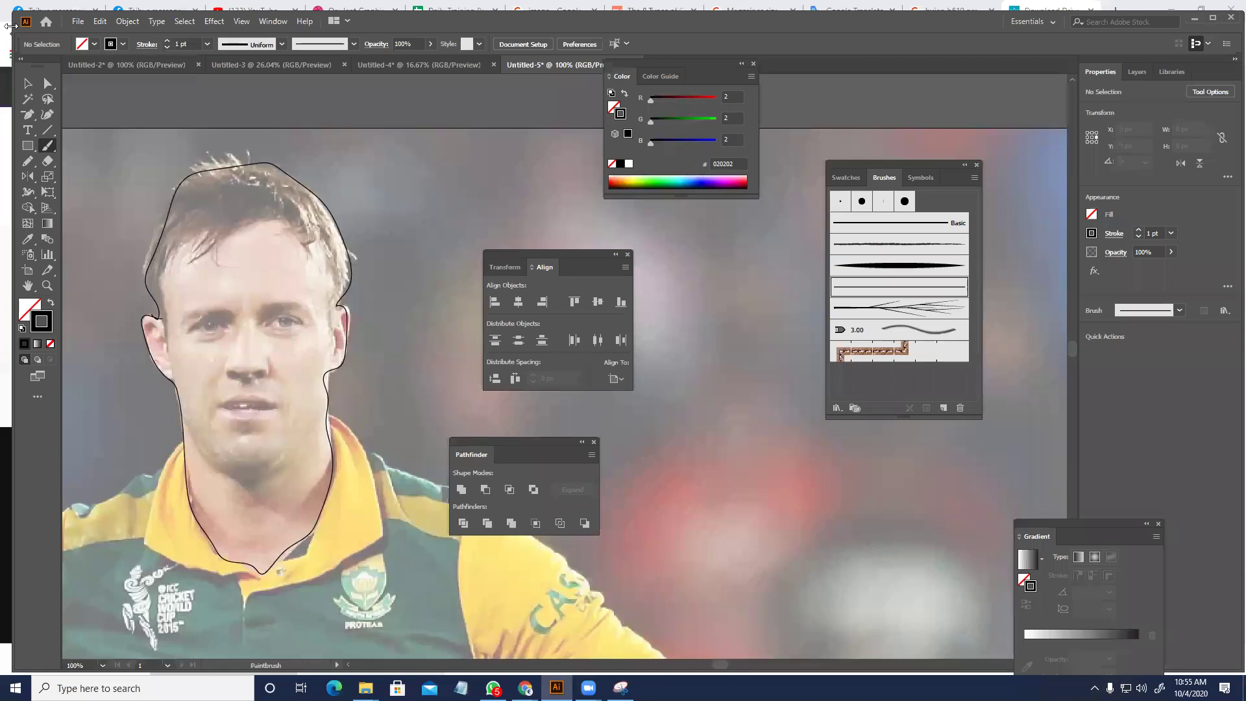
- Select the painted outline around the cricketer's head and neck, and delete it
click(28, 82)
drag(180, 251, 373, 426)
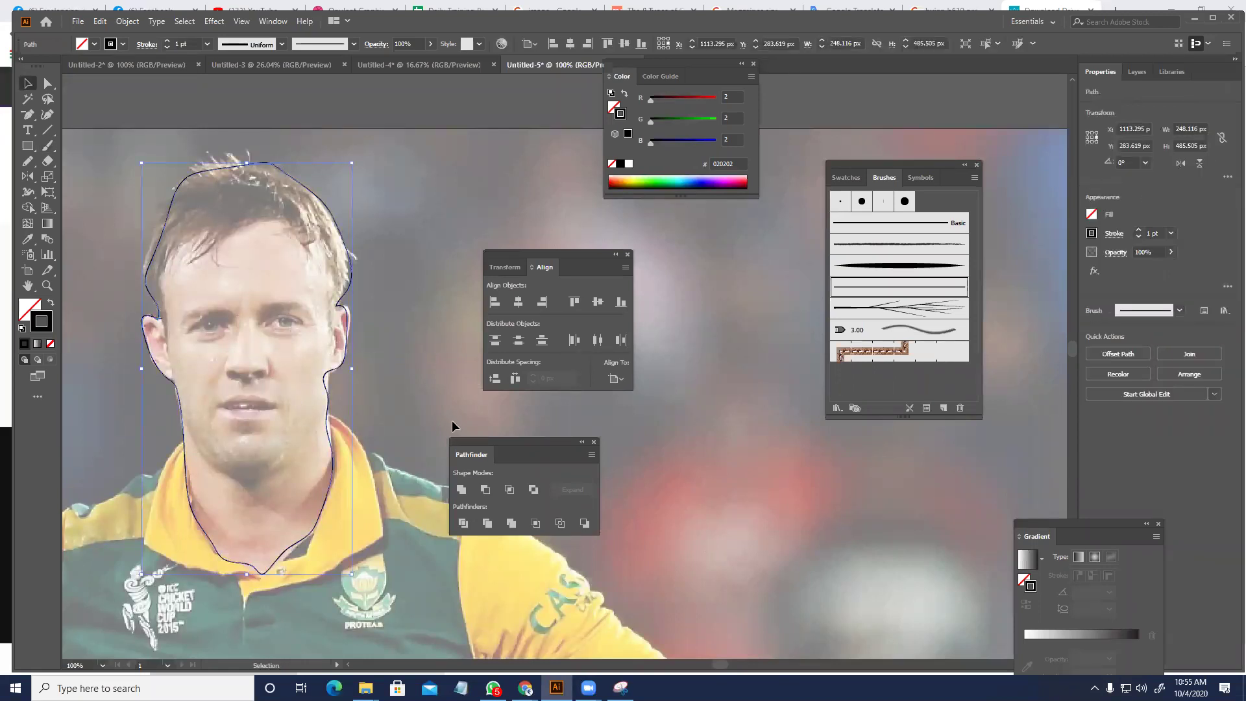
key(ctrl+shift+a)
- Activate the Pencil tool for drawing over the cricketer's head
click(28, 161)
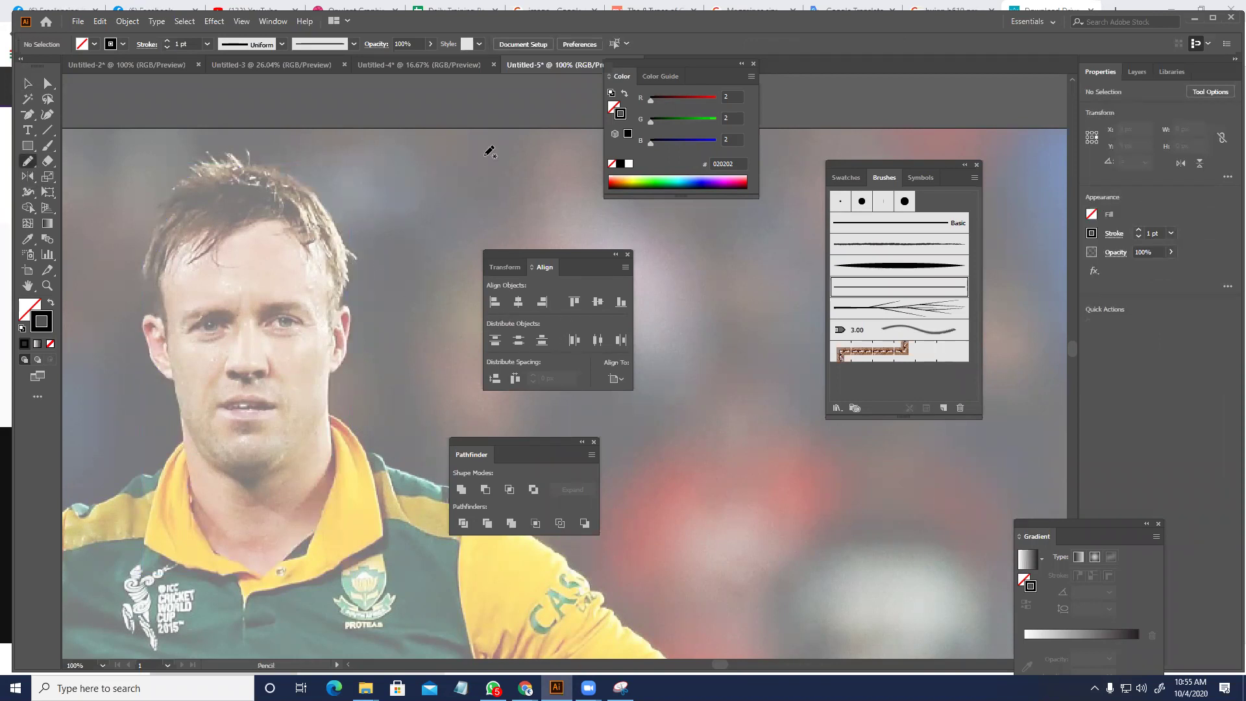
drag(336, 350, 342, 336)
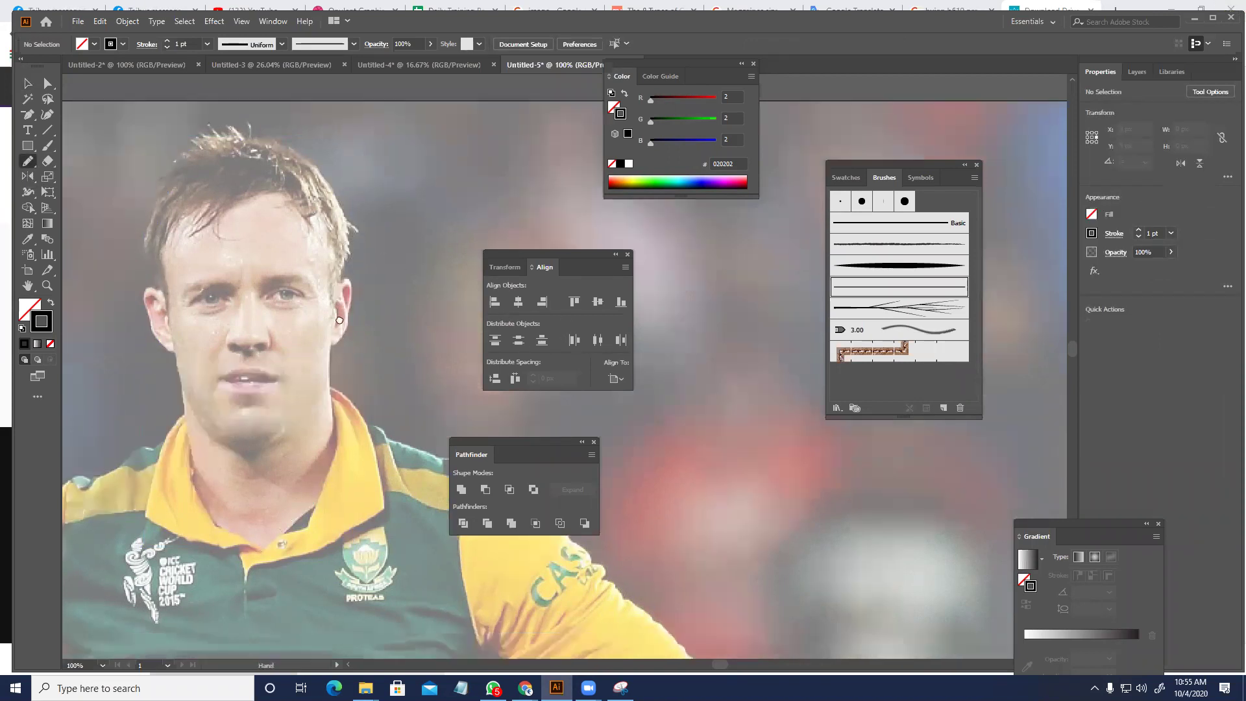
drag(167, 303, 120, 321)
key(ctrl+z)
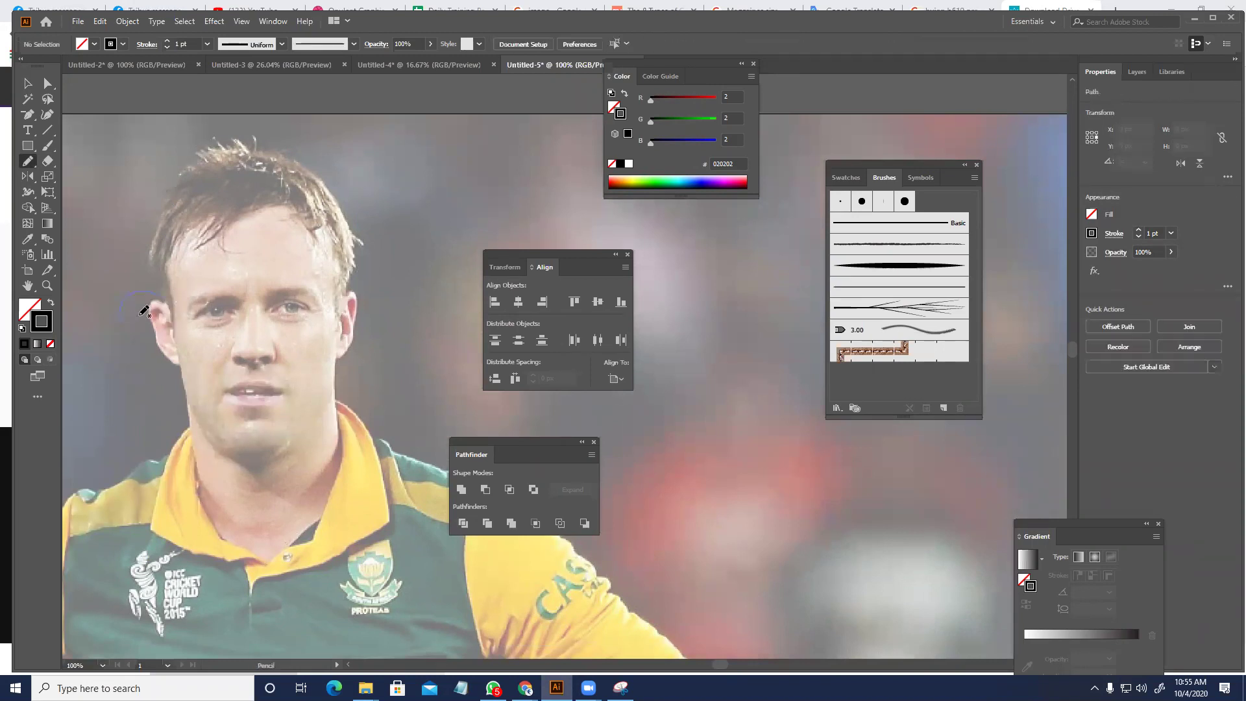
key(ctrl+z)
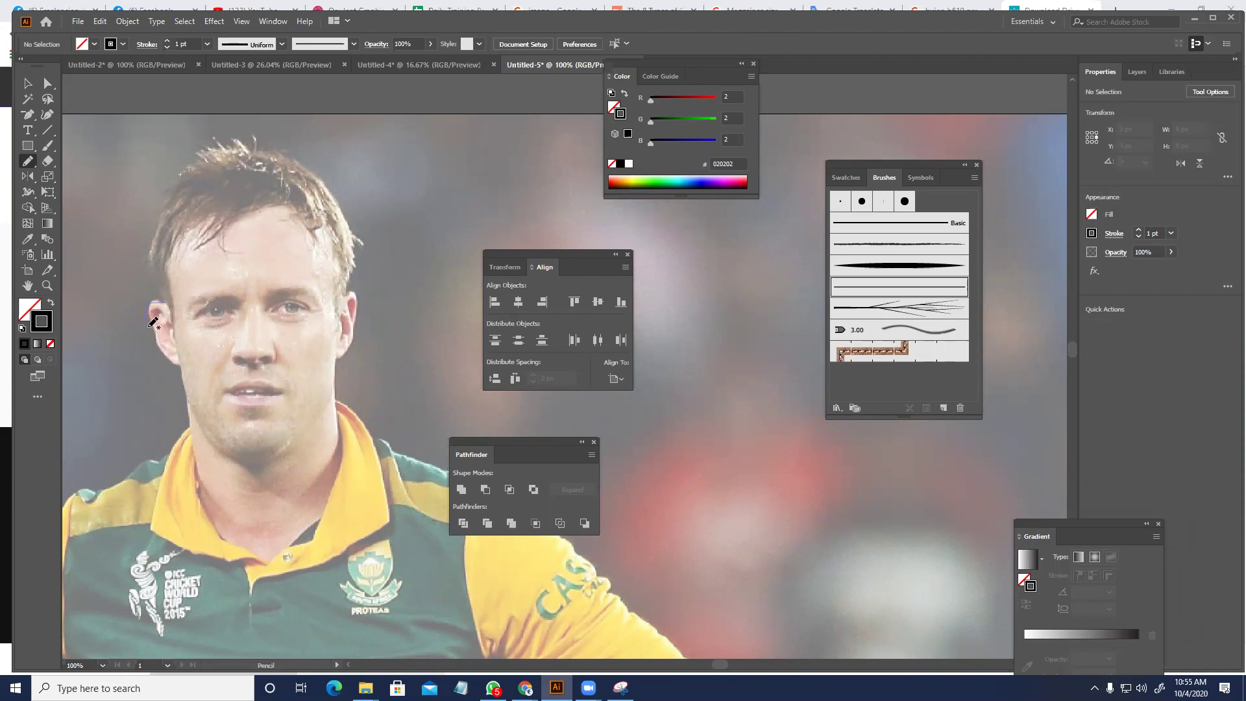
- Trace the player's head with the Pencil tool, following the spiky hair, ears and neck down to the collar, about 261 by 498 px
mouse_move(165, 353)
mouse_down()
mouse_move(181, 361)
mouse_move(195, 461)
mouse_up()
mouse_move(213, 521)
mouse_down()
mouse_move(259, 551)
mouse_move(302, 536)
mouse_move(336, 486)
mouse_up()
mouse_move(338, 410)
mouse_down()
mouse_move(337, 358)
mouse_move(356, 333)
mouse_move(355, 296)
mouse_move(342, 296)
mouse_move(351, 242)
mouse_move(363, 246)
mouse_move(333, 192)
mouse_move(253, 137)
mouse_move(252, 150)
mouse_move(200, 144)
mouse_move(212, 154)
mouse_move(192, 153)
mouse_move(209, 161)
mouse_move(185, 162)
mouse_move(200, 166)
mouse_move(147, 207)
mouse_move(161, 205)
mouse_move(142, 282)
mouse_move(172, 294)
mouse_up()
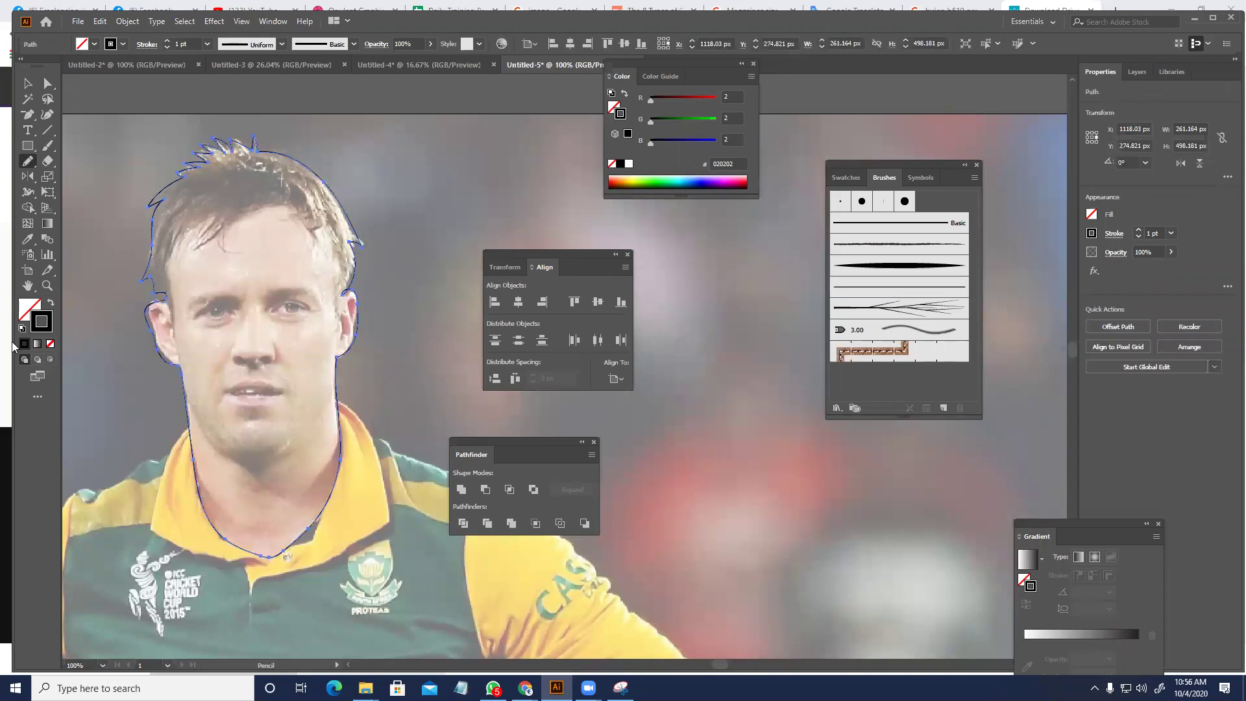
- Trace the combined eyebrow and eyelid shape over each eye and the curved fold beneath each eye with the Pencil tool
click(47, 145)
click(28, 161)
scroll(336, 316, up, 2)
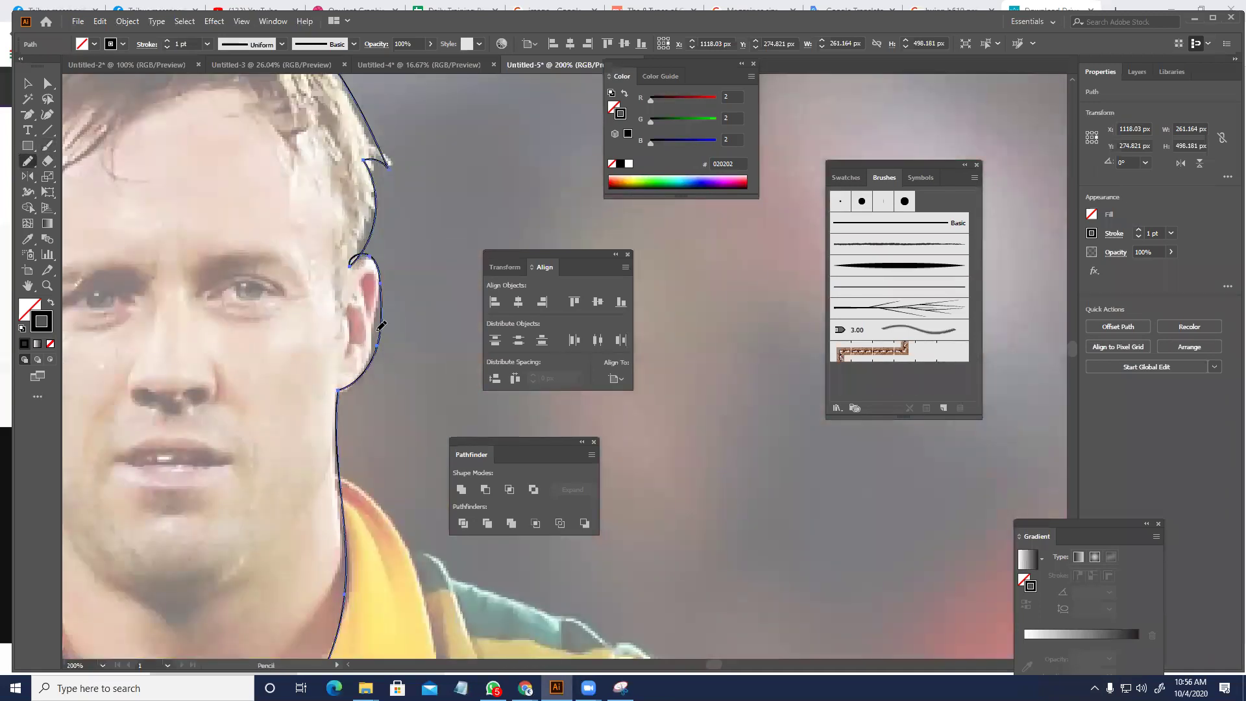
mouse_move(188, 285)
mouse_down()
mouse_move(191, 250)
mouse_move(196, 264)
mouse_move(225, 244)
mouse_move(218, 258)
mouse_move(258, 249)
mouse_move(293, 273)
mouse_move(235, 264)
mouse_move(190, 283)
mouse_up()
drag(239, 350, 269, 300)
mouse_move(236, 255)
mouse_down()
mouse_move(256, 272)
mouse_move(304, 258)
mouse_move(272, 267)
mouse_move(230, 255)
mouse_move(382, 250)
mouse_move(361, 235)
mouse_move(328, 243)
mouse_move(282, 294)
mouse_up()
scroll(235, 391, left, 7)
scroll(236, 391, up, 1)
key(space)
mouse_move(387, 335)
mouse_down()
mouse_move(200, 323)
mouse_move(215, 297)
mouse_move(317, 280)
mouse_move(284, 269)
mouse_move(253, 271)
mouse_move(406, 340)
mouse_move(190, 344)
mouse_move(163, 315)
mouse_up()
key(space)
mouse_move(270, 329)
mouse_down()
mouse_move(324, 269)
mouse_move(317, 295)
mouse_move(301, 281)
mouse_move(369, 285)
mouse_move(345, 282)
mouse_move(351, 292)
mouse_up()
key(ctrl+z)
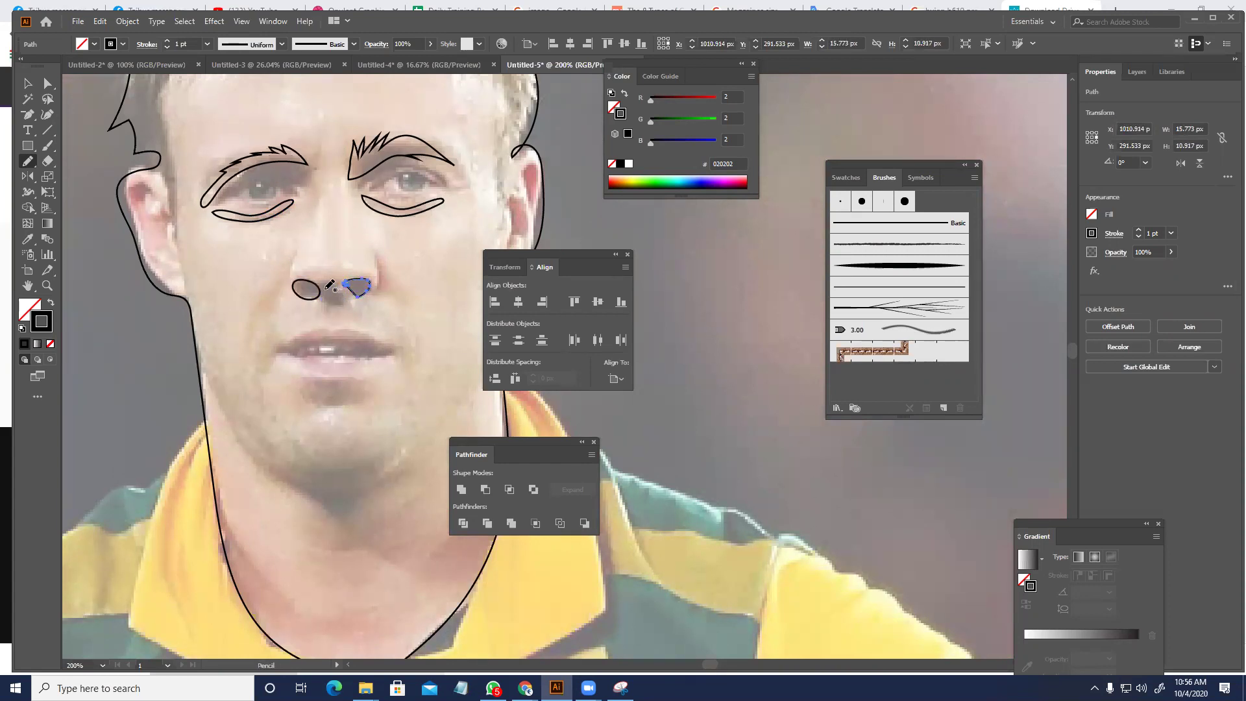
key(ctrl+z)
key(ctrl+z)
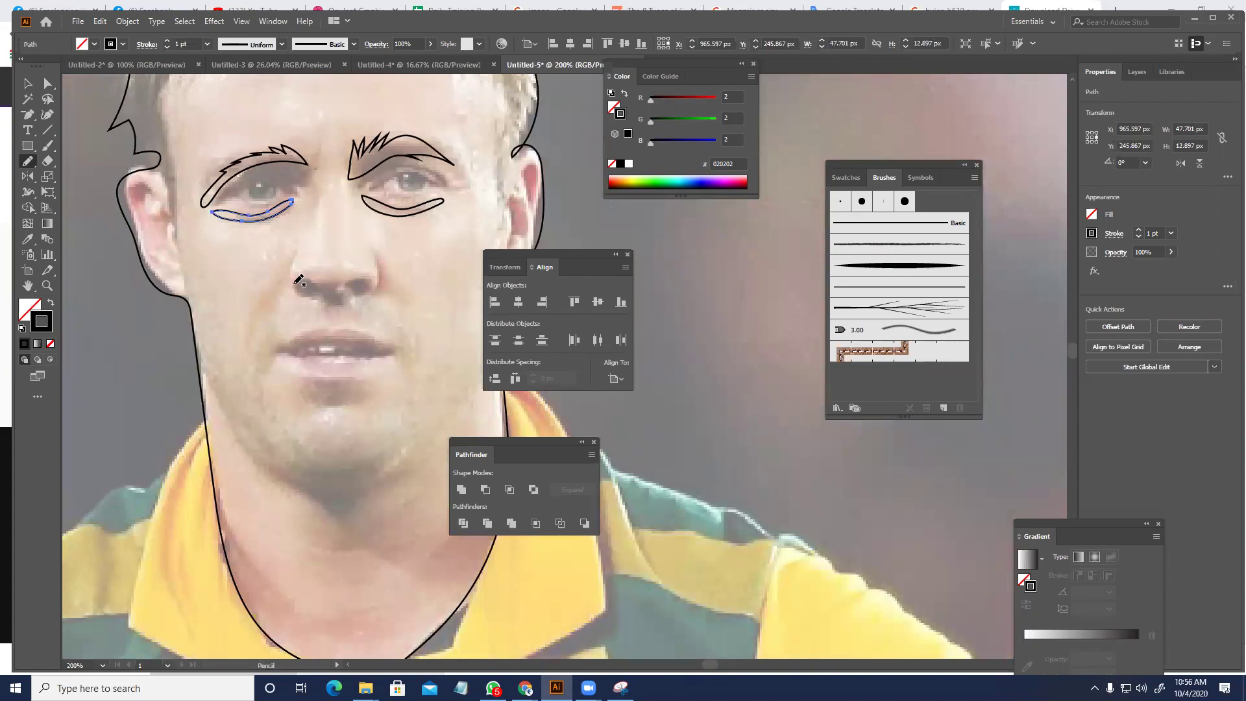
- Trace the nostrils as two closed shapes and two inner shadows, about 13 by 34 px and 9 by 23 px, in the photo's right ear
mouse_move(295, 283)
mouse_down()
mouse_move(314, 298)
mouse_move(321, 286)
mouse_move(304, 282)
mouse_move(369, 281)
mouse_move(347, 284)
mouse_move(352, 297)
mouse_up()
key(space)
drag(403, 217, 338, 309)
drag(365, 268, 275, 342)
drag(355, 352, 367, 293)
mouse_move(433, 340)
mouse_down()
mouse_move(368, 293)
mouse_move(357, 325)
mouse_move(364, 280)
mouse_up()
mouse_move(384, 245)
mouse_down()
mouse_move(378, 276)
mouse_move(393, 266)
mouse_move(386, 244)
mouse_move(383, 266)
mouse_up()
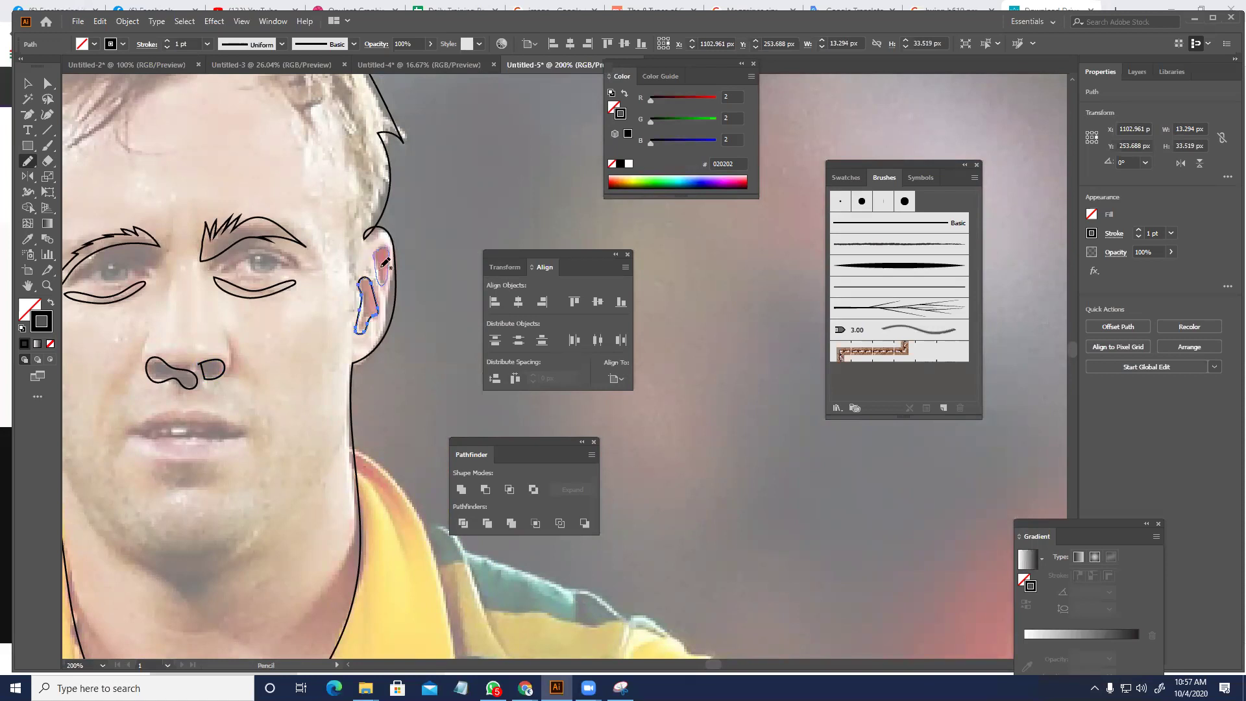
- Trace the small shadow in the upper part of the photo's left ear, about 9 by 16 px
mouse_move(303, 274)
mouse_down()
mouse_move(490, 308)
mouse_move(448, 309)
mouse_move(526, 256)
mouse_move(547, 208)
mouse_up()
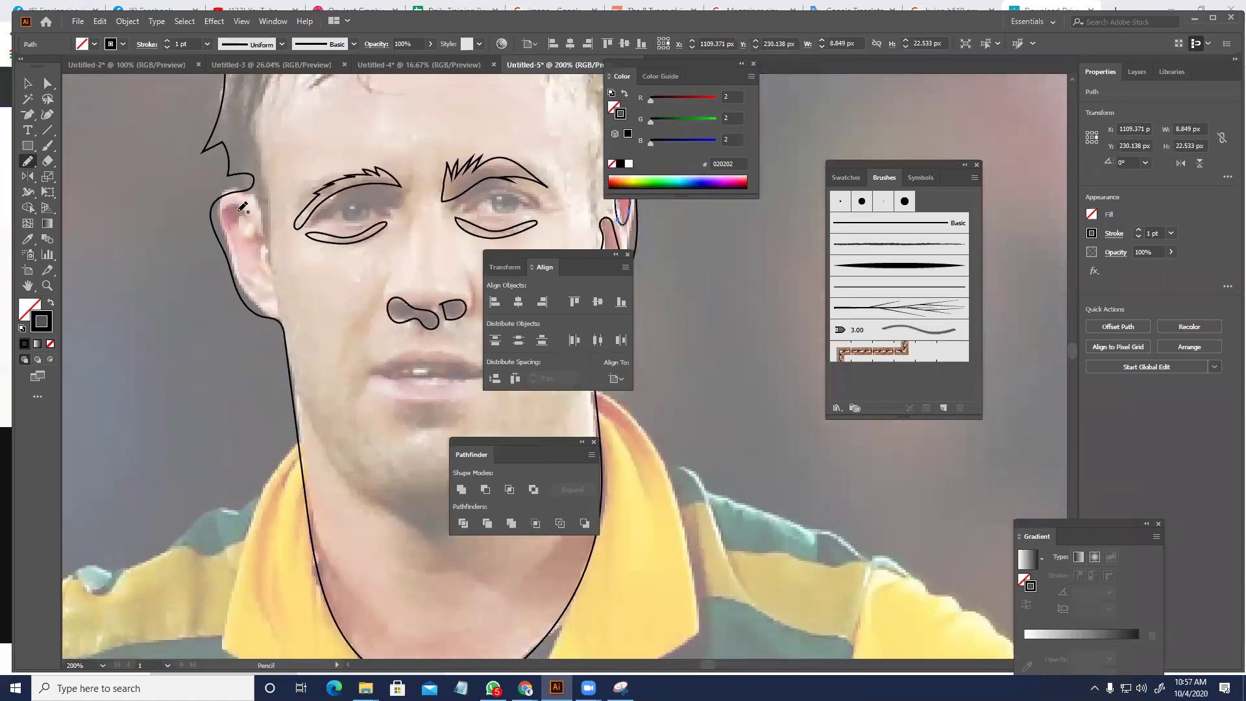
mouse_move(236, 239)
mouse_down()
mouse_move(252, 291)
mouse_move(258, 240)
mouse_up()
drag(381, 293, 269, 367)
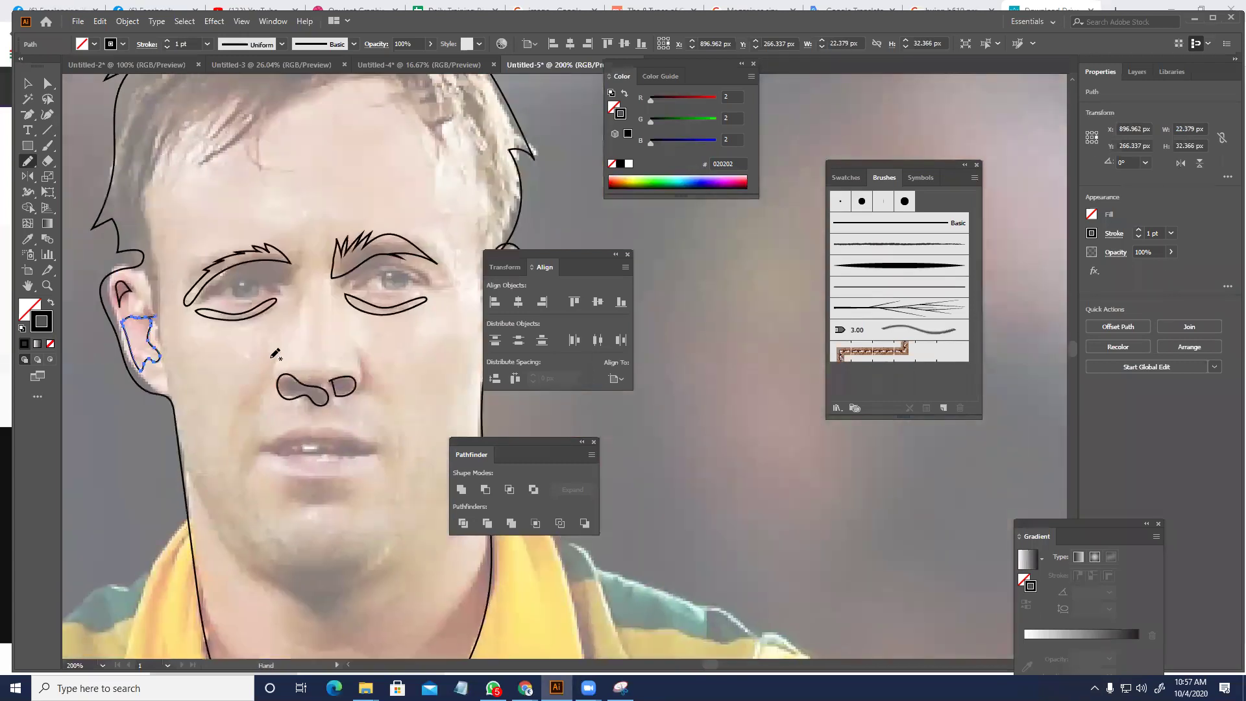
drag(118, 283, 120, 305)
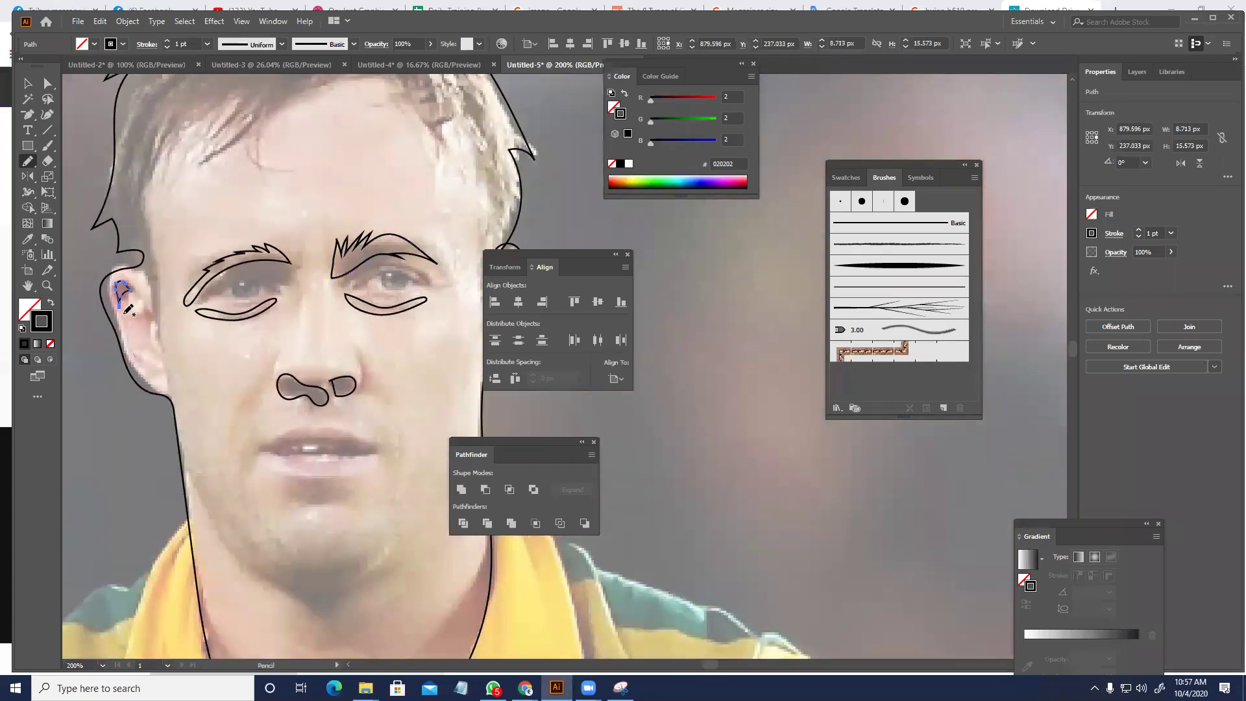
right_click(150, 316)
click(186, 279)
right_click(159, 316)
click(193, 242)
- Switch to File Explorer, launch the installer from the HuionTablet_WinDriver_v14.8.33.632_beta archive and close the Snipping Tool window
key(alt+Tab)
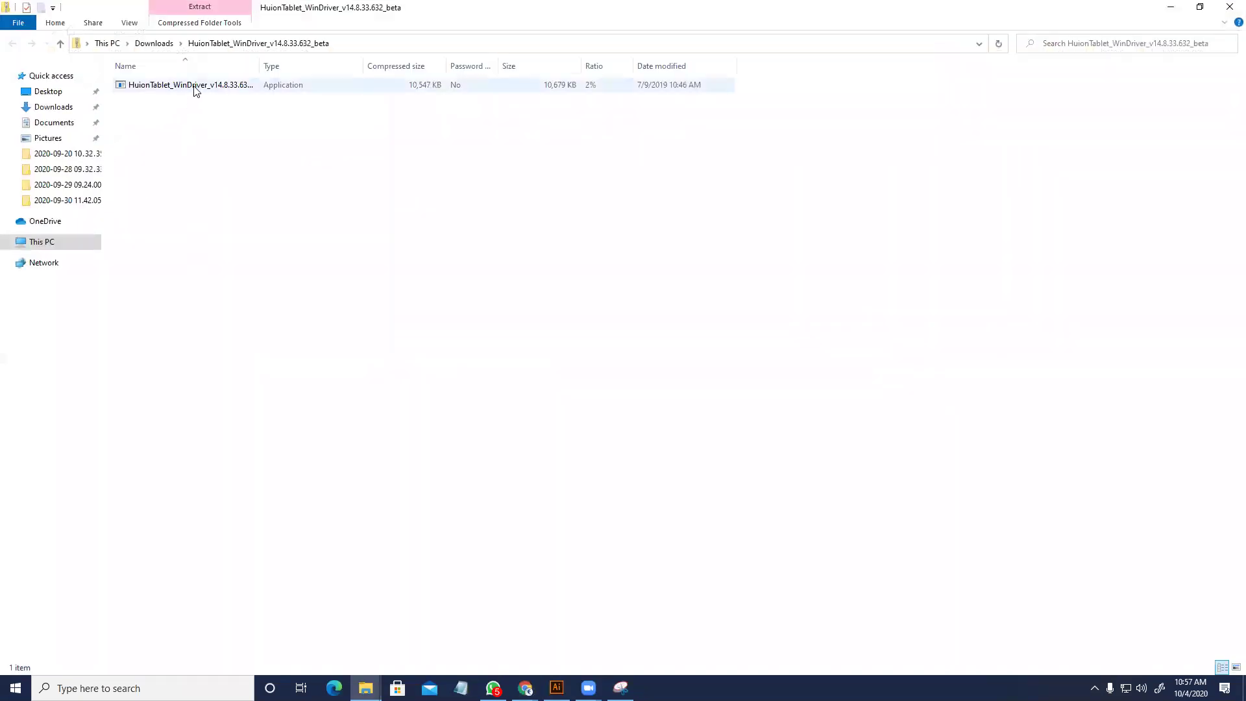
double_click(205, 85)
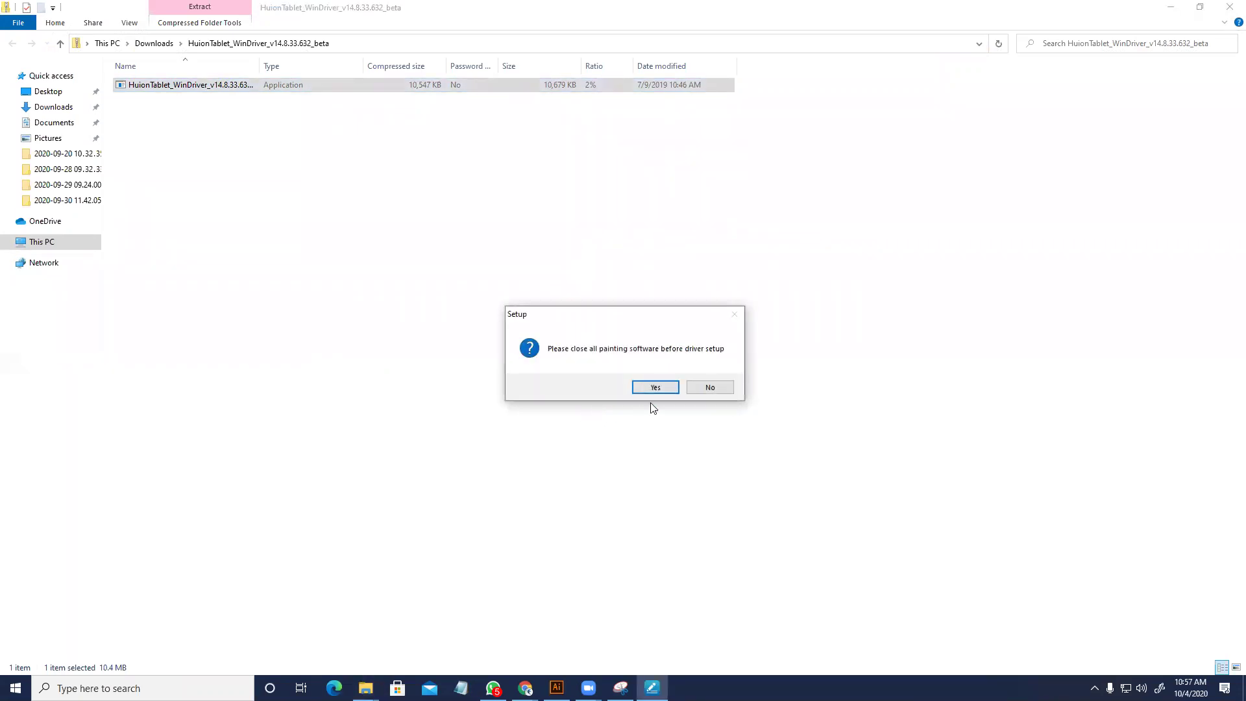
click(661, 389)
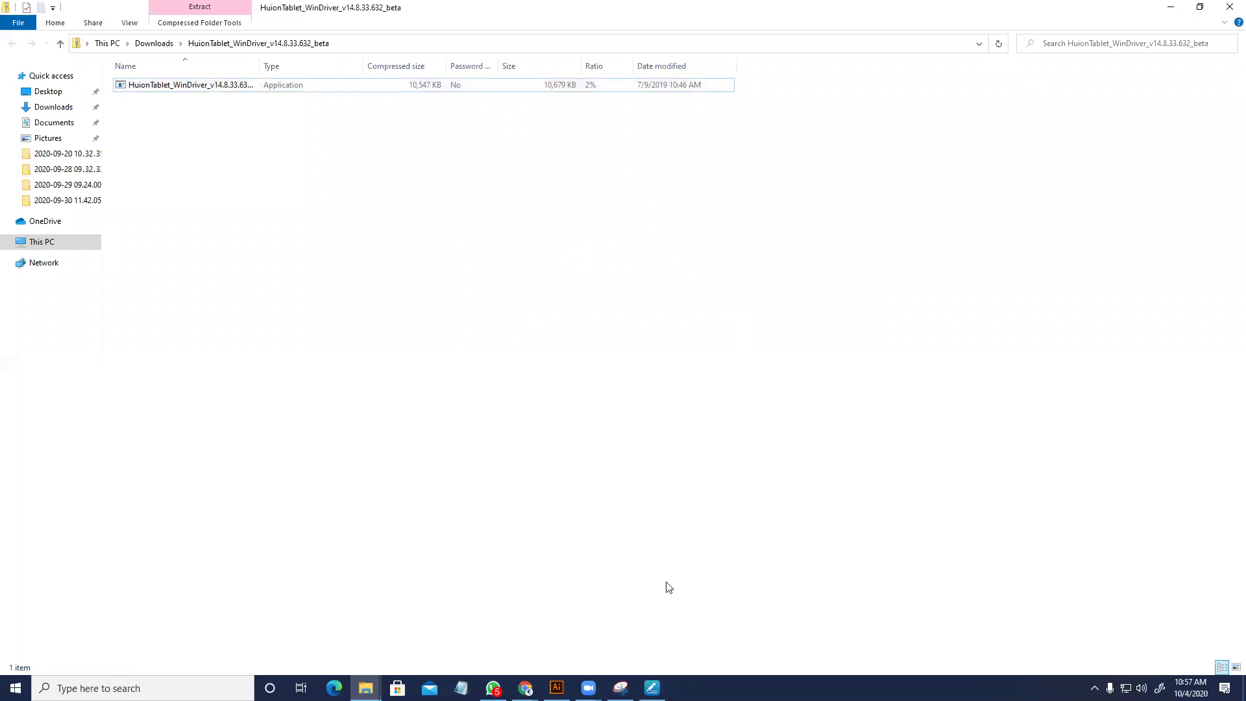
click(620, 688)
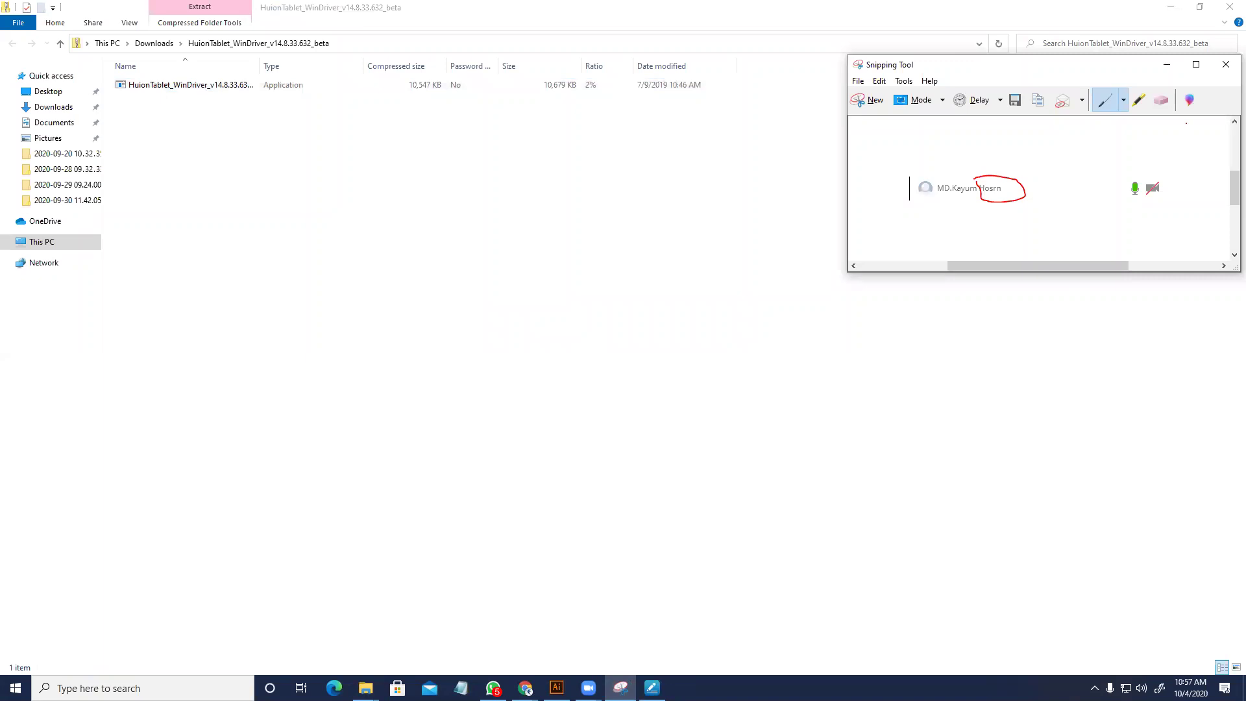
click(1226, 64)
click(620, 688)
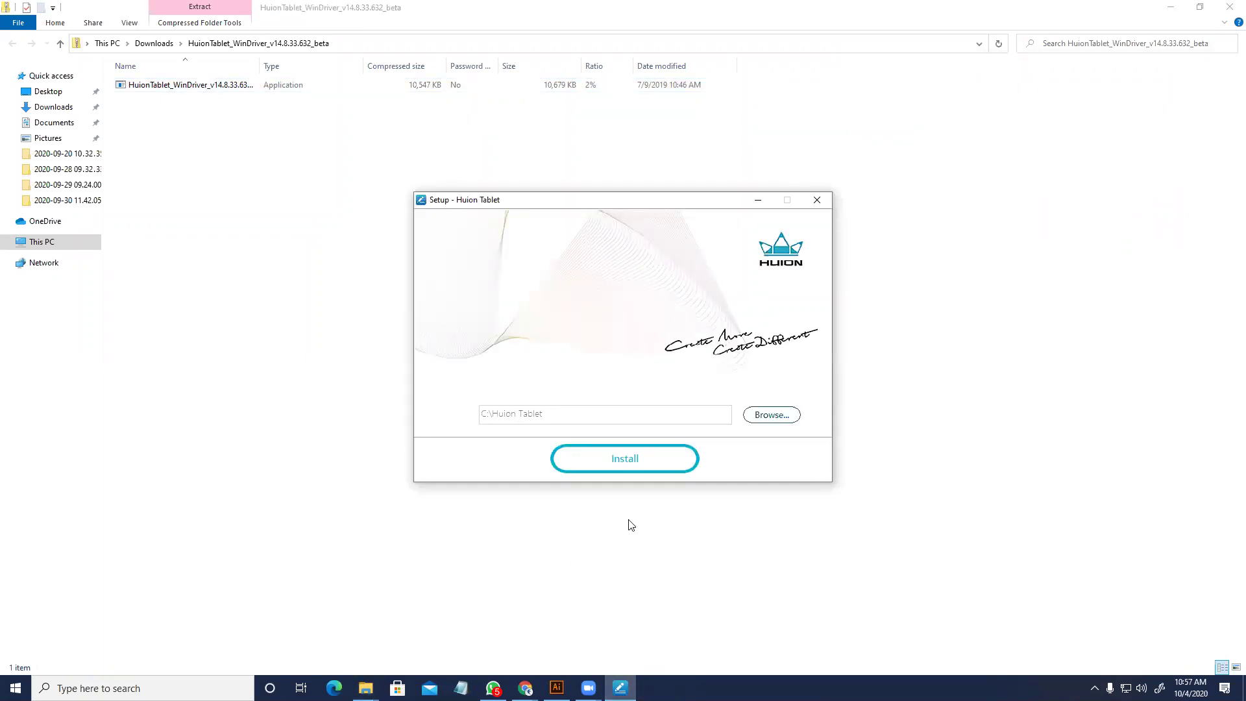
- Install the Huion Tablet driver to C:\Huion Tablet, removing the existing installation and completing the setup wizard
click(648, 465)
click(671, 400)
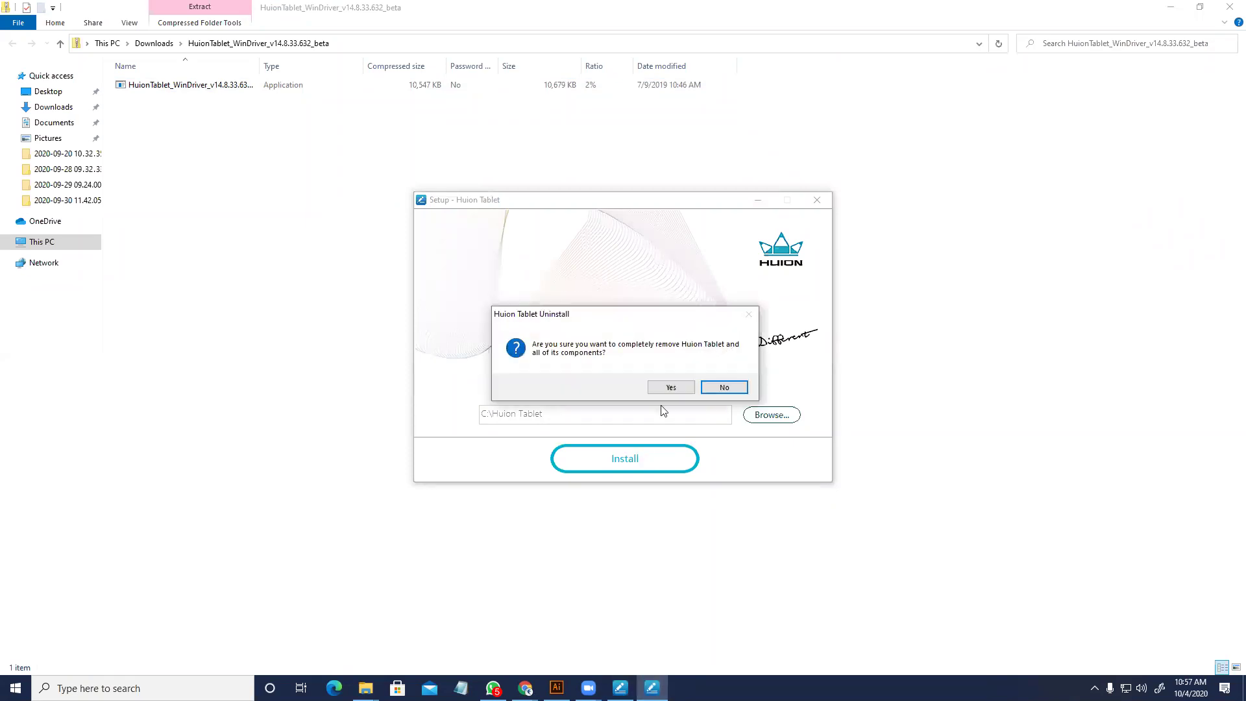
click(670, 392)
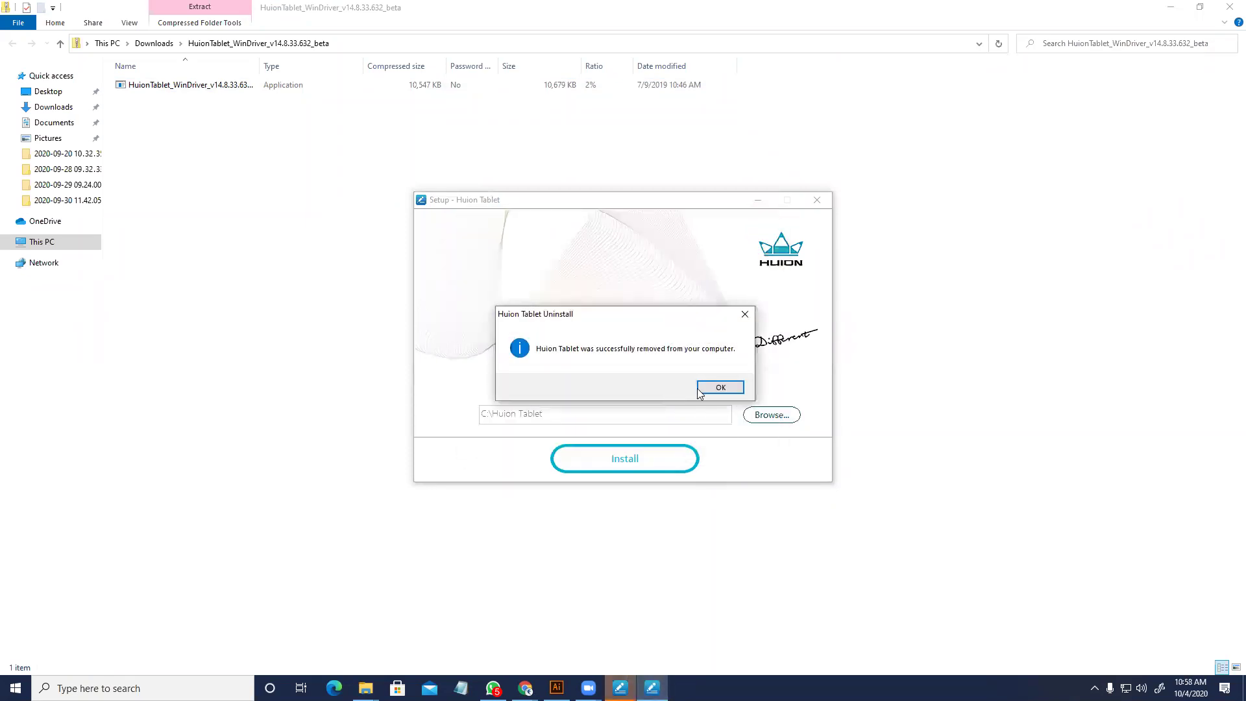
click(720, 388)
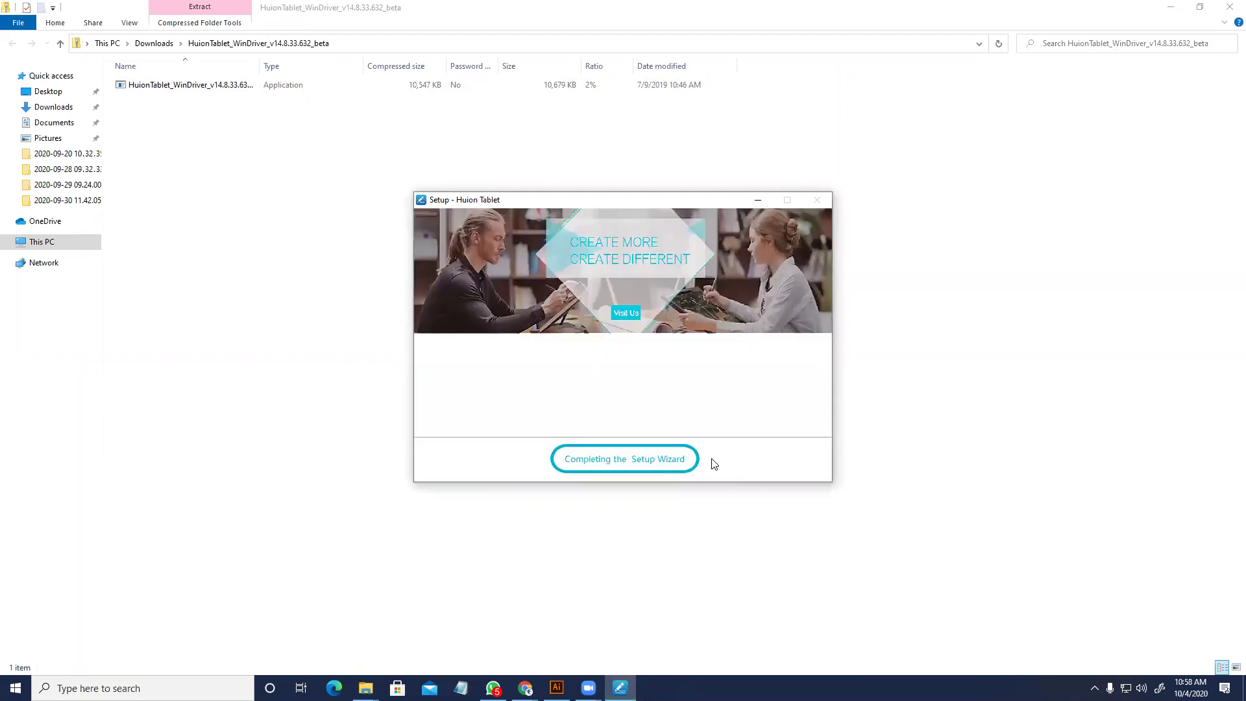
click(636, 462)
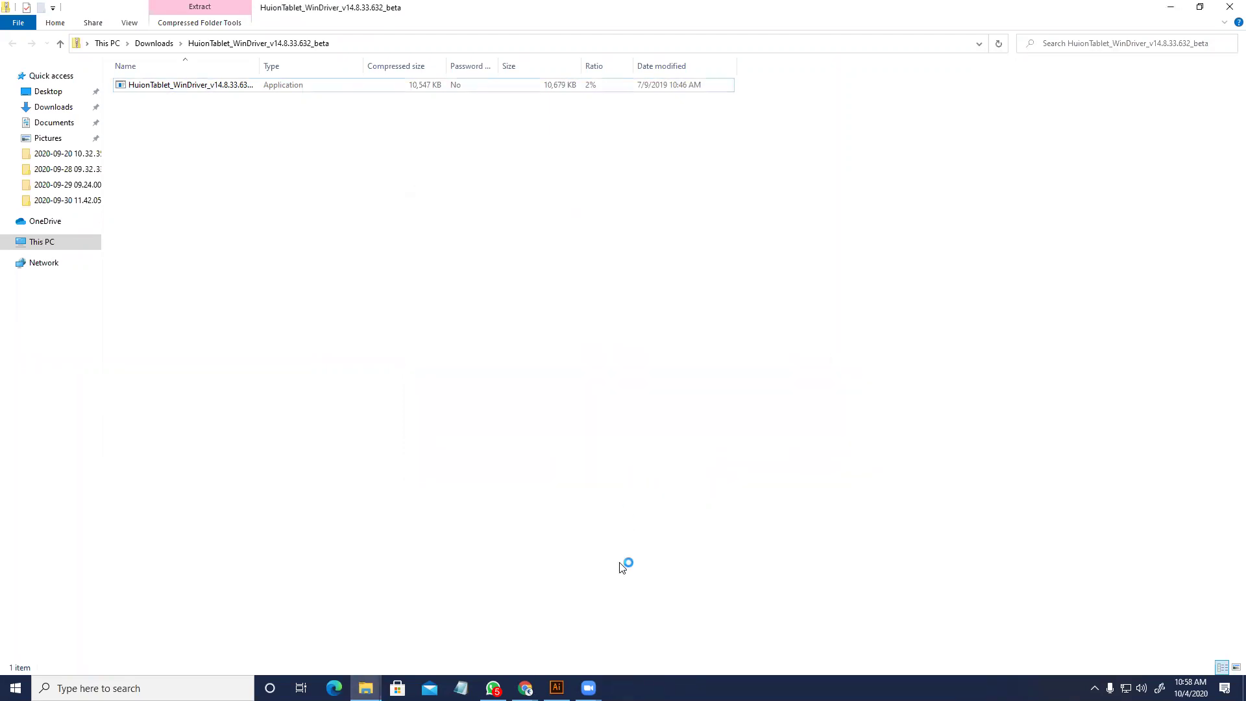
- Return to Illustrator, open the Huion Tablet driver settings and accept them
click(1094, 687)
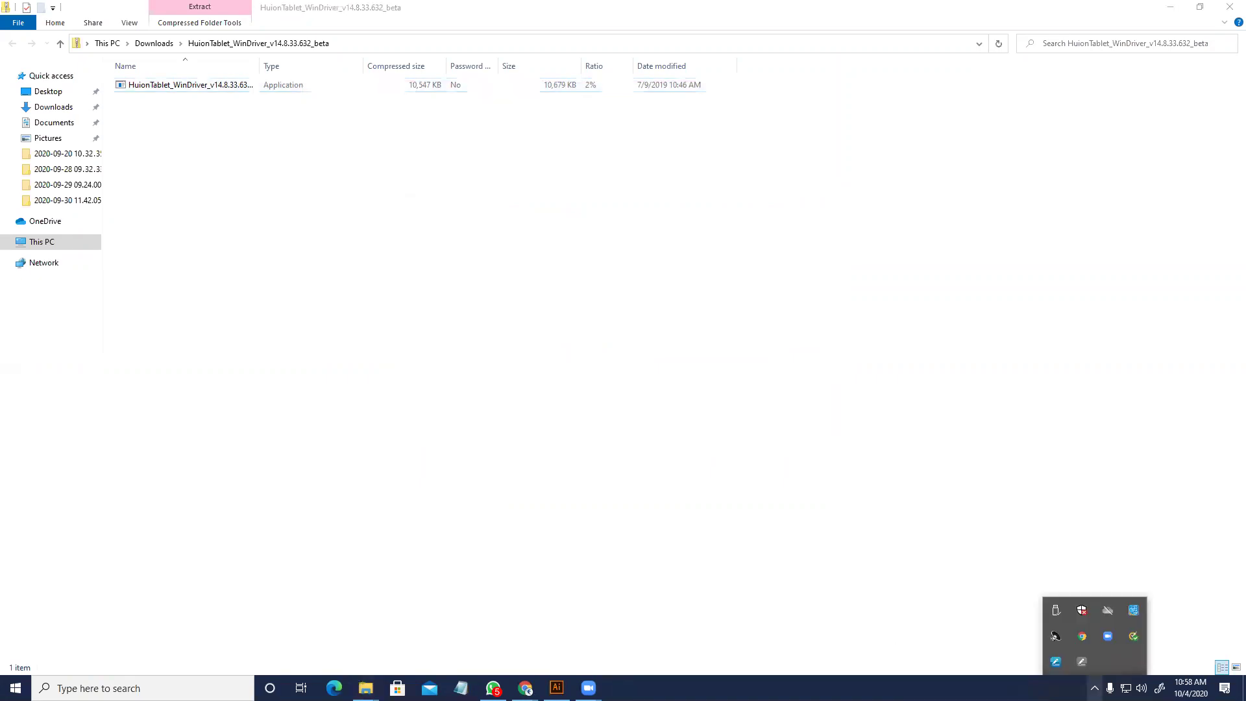
click(1079, 660)
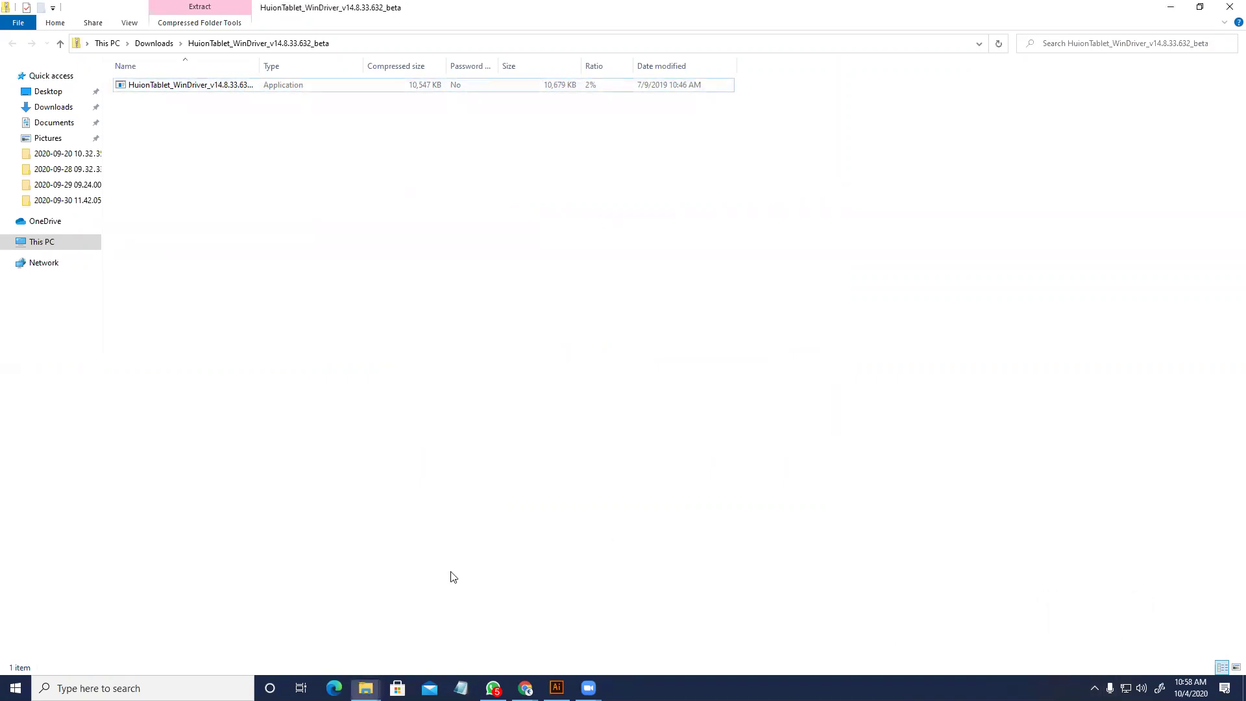
click(556, 688)
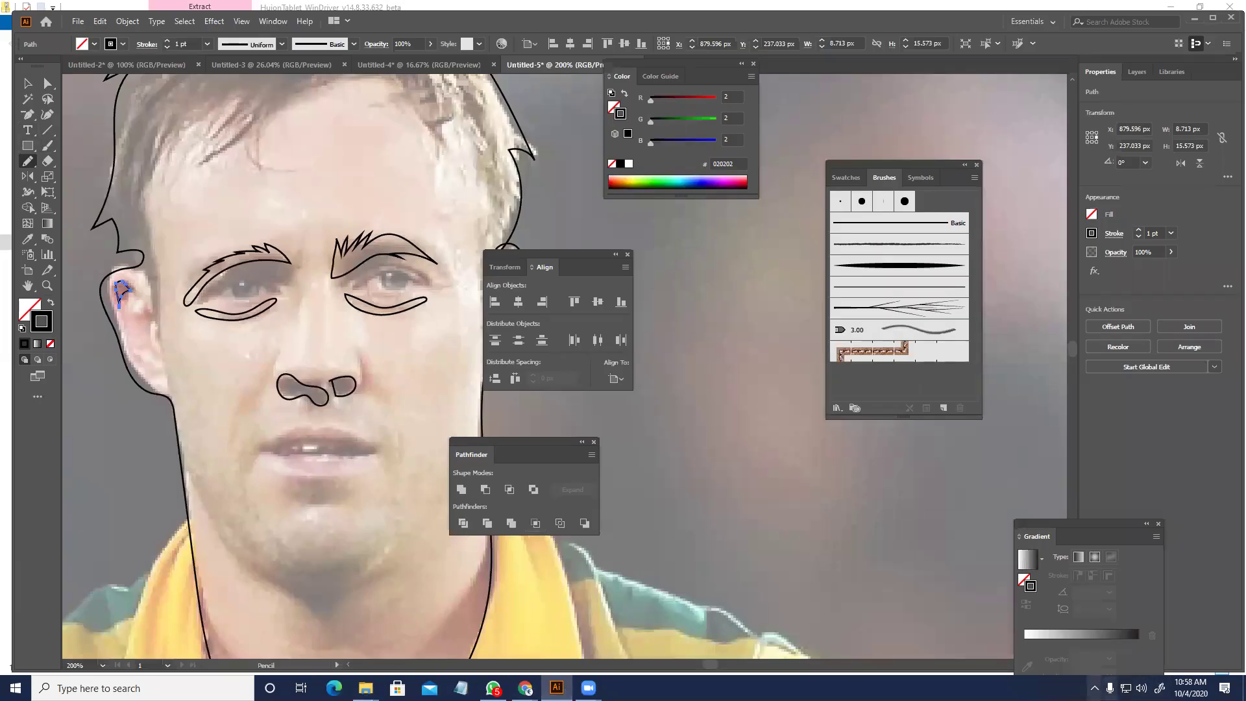
click(1095, 688)
double_click(1120, 661)
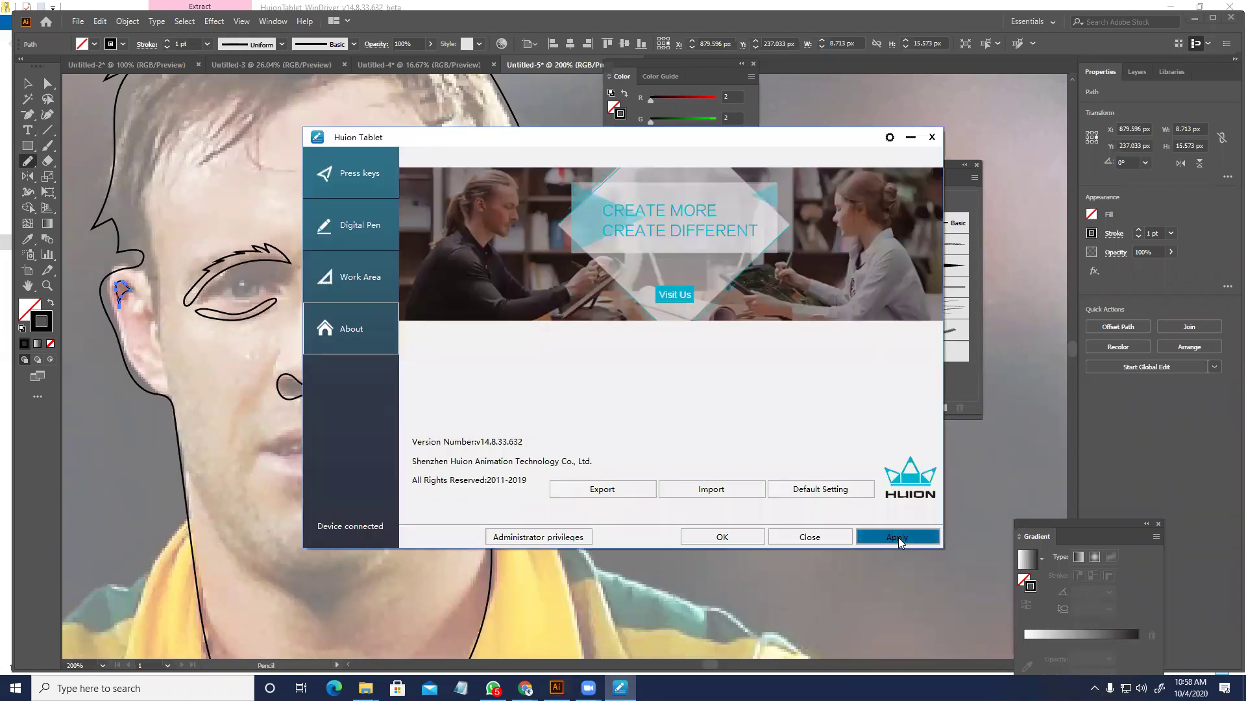
click(727, 536)
- Draw a few freehand test strokes on the empty background beside the head and undo them
mouse_move(683, 426)
mouse_down()
mouse_move(722, 473)
mouse_move(723, 502)
mouse_up()
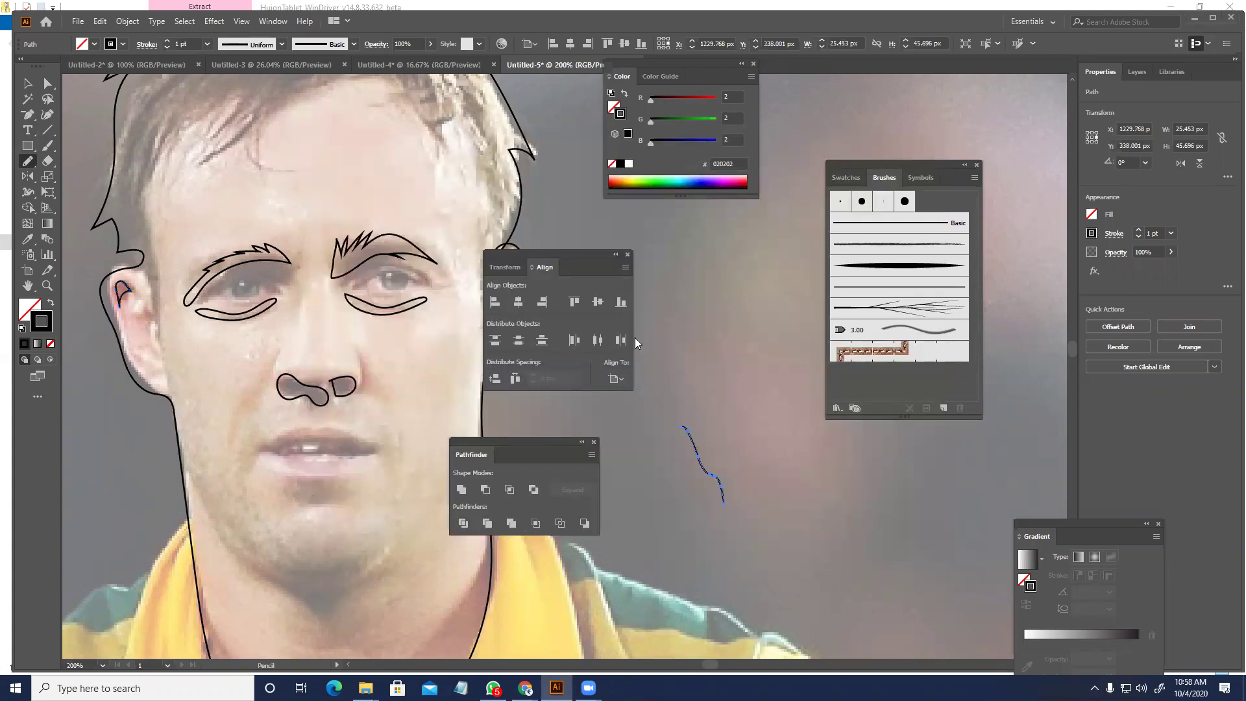
mouse_move(719, 351)
mouse_down()
mouse_move(714, 296)
mouse_move(744, 328)
mouse_move(706, 425)
mouse_up()
key(ctrl+z)
key(ctrl+z)
key(ctrl+z)
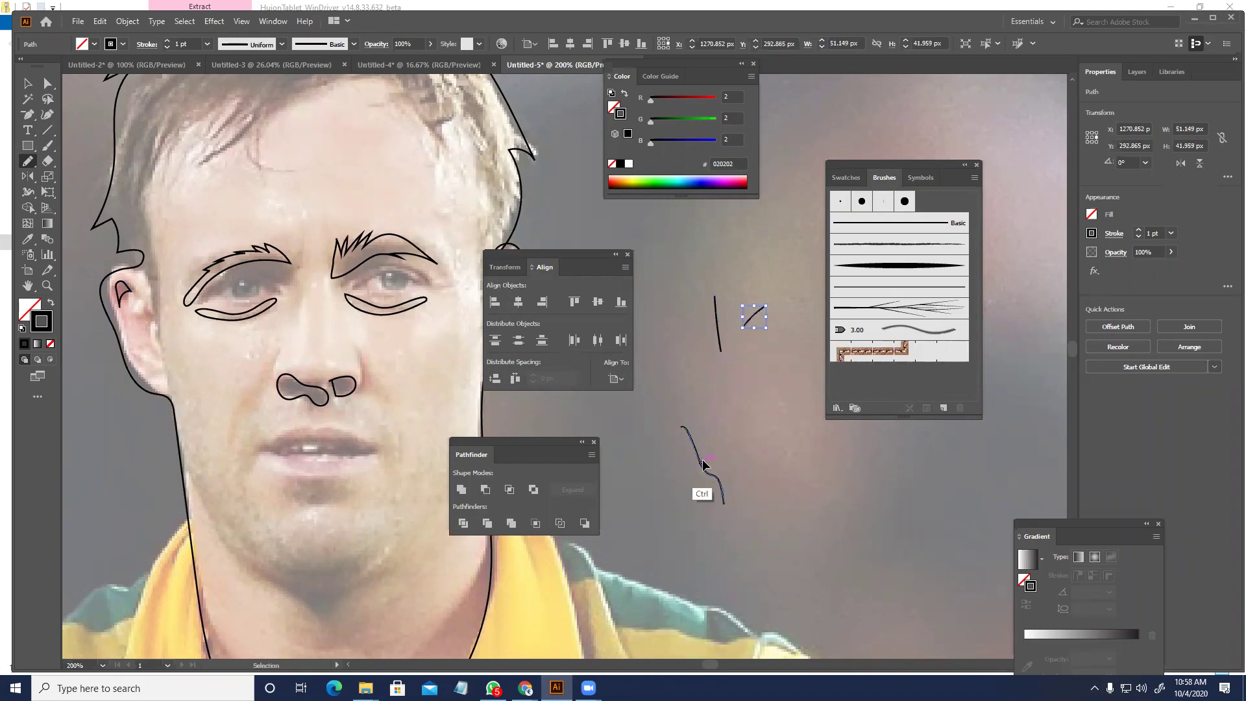
key(ctrl+z)
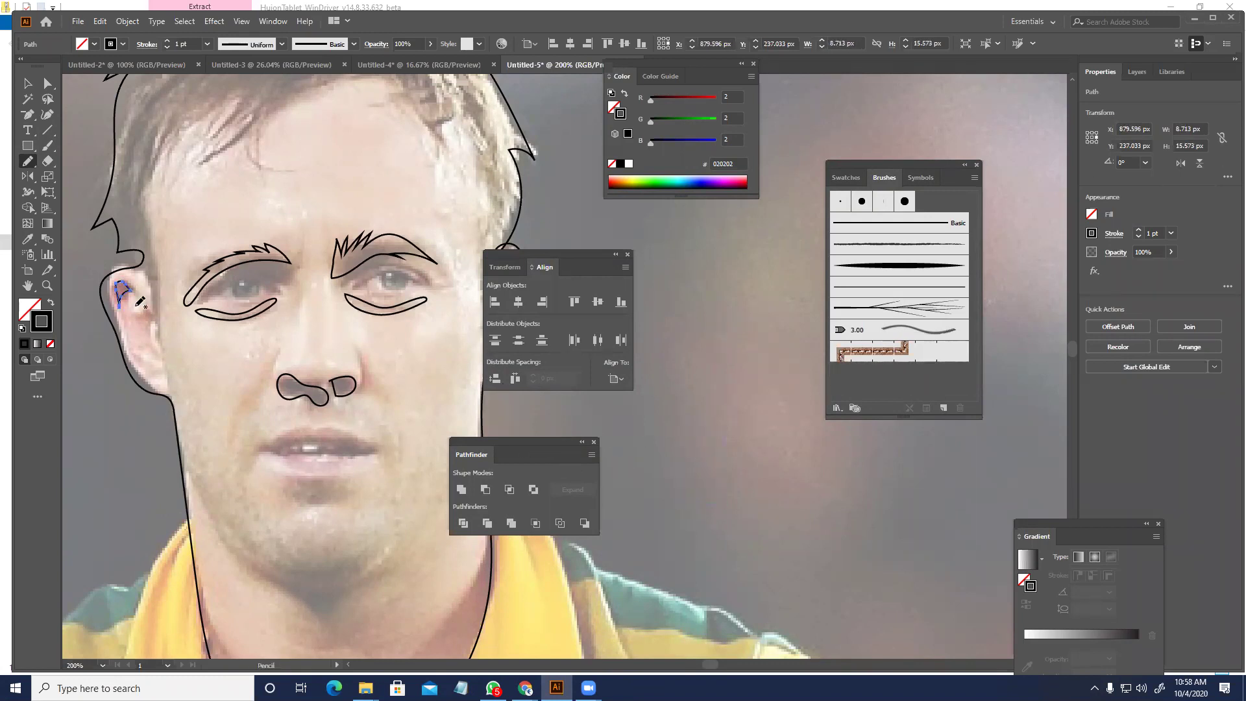
- Trace the lower inner shadow of the photo's left ear as a closed shape about 17 by 33 px
mouse_move(140, 358)
mouse_down()
mouse_move(155, 354)
mouse_move(150, 309)
mouse_up()
mouse_move(289, 335)
mouse_down()
mouse_move(258, 347)
mouse_move(347, 309)
mouse_up()
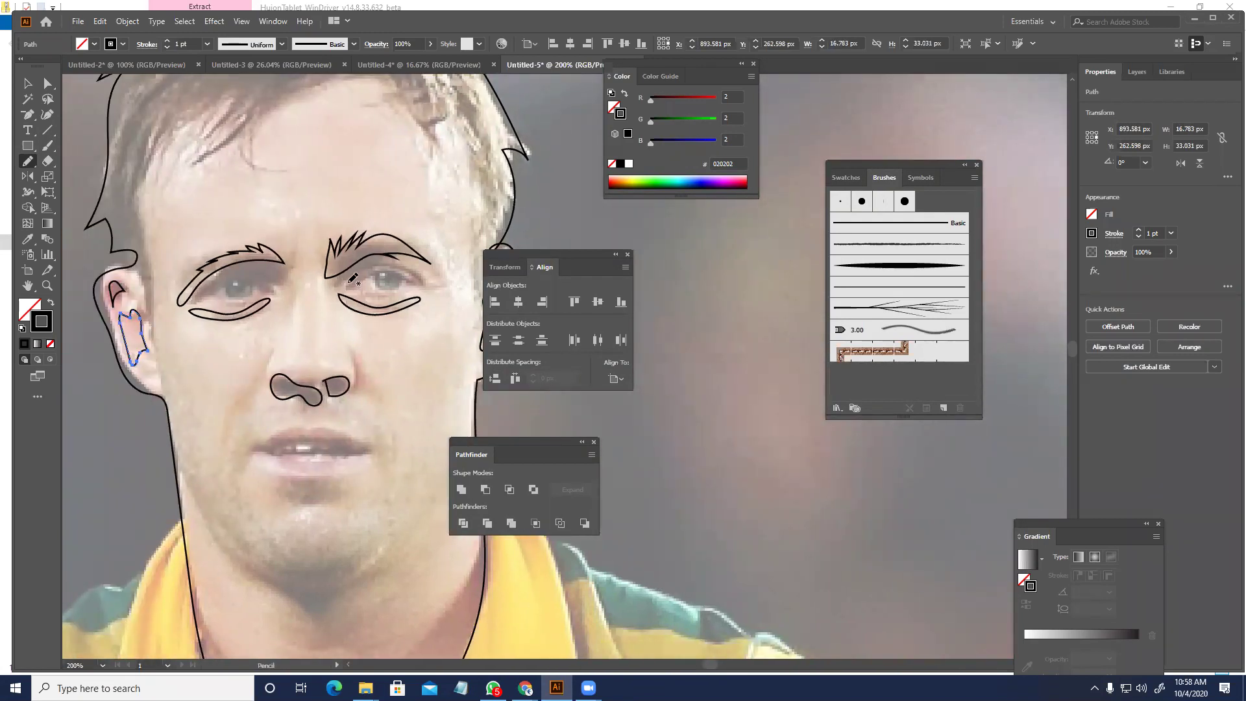
- Trace the hairline with its loose fringe strands and loop the path around outside the head, about 297 by 199 px
scroll(282, 303, up, 4)
mouse_move(285, 309)
mouse_down()
mouse_move(246, 278)
mouse_move(312, 218)
mouse_move(205, 301)
mouse_move(243, 249)
mouse_move(212, 276)
mouse_move(236, 236)
mouse_move(211, 247)
mouse_move(174, 282)
mouse_move(131, 371)
mouse_move(83, 384)
mouse_up()
mouse_move(89, 193)
mouse_down()
mouse_move(121, 133)
mouse_move(198, 77)
mouse_move(250, 65)
mouse_move(332, 68)
mouse_move(417, 93)
mouse_move(497, 143)
mouse_up()
drag(521, 206, 362, 194)
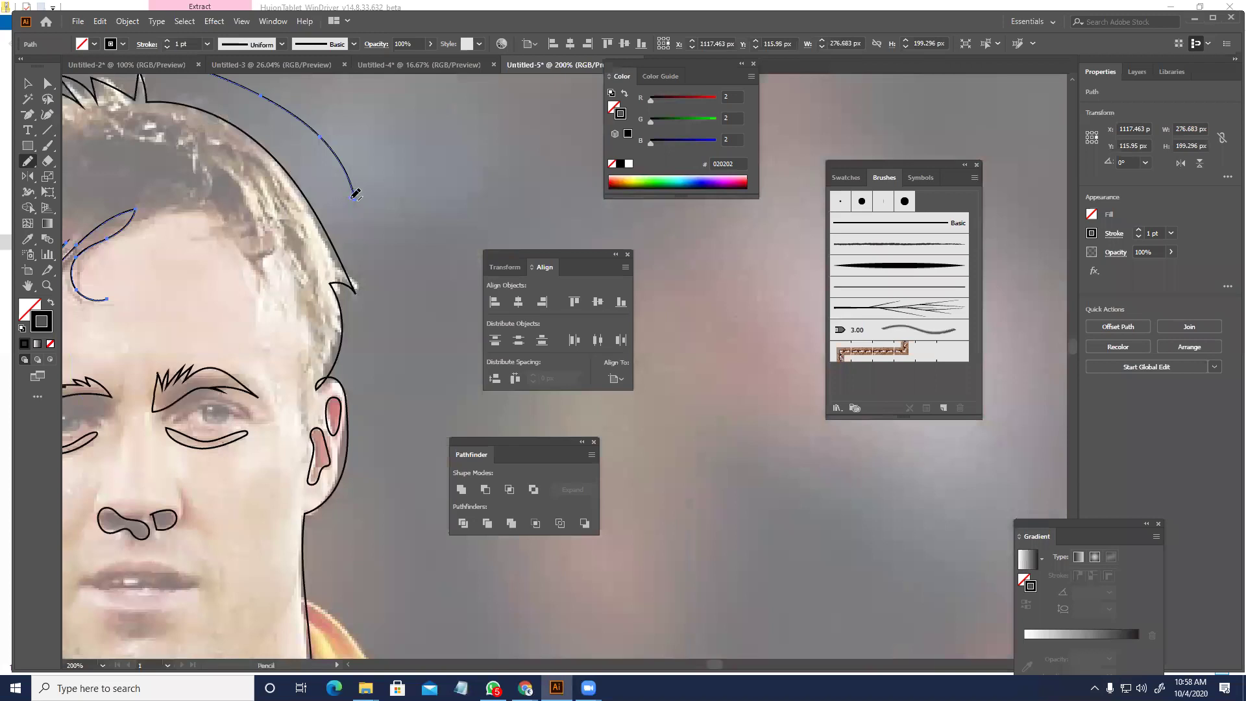
mouse_move(383, 302)
mouse_down()
mouse_move(331, 375)
mouse_move(280, 326)
mouse_move(272, 286)
mouse_move(241, 298)
mouse_move(244, 263)
mouse_up()
key(ctrl+z)
mouse_move(392, 307)
mouse_down()
mouse_move(382, 349)
mouse_move(355, 361)
mouse_up()
drag(305, 323, 221, 210)
drag(105, 301, 107, 298)
drag(281, 318, 554, 414)
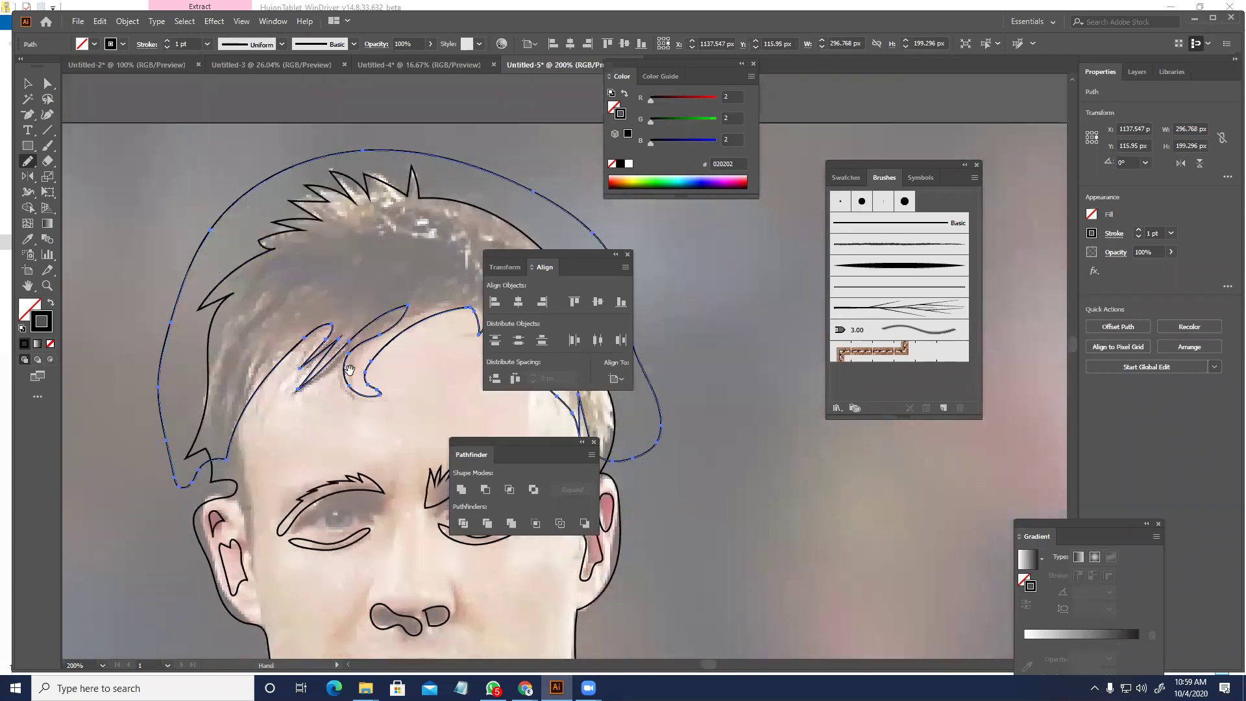
drag(304, 350, 164, 335)
drag(169, 293, 270, 236)
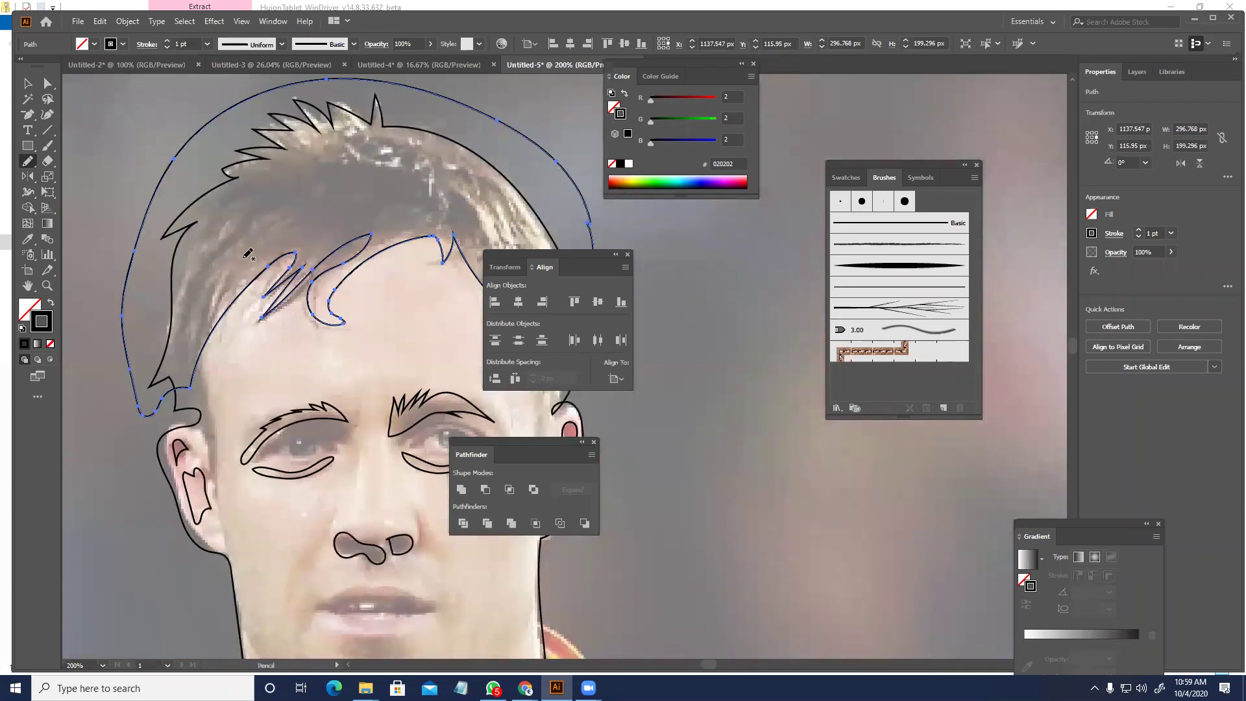
- Select the overlapping hair and head outlines and delete the excess hair region outside the head
key(a)
drag(112, 188, 246, 318)
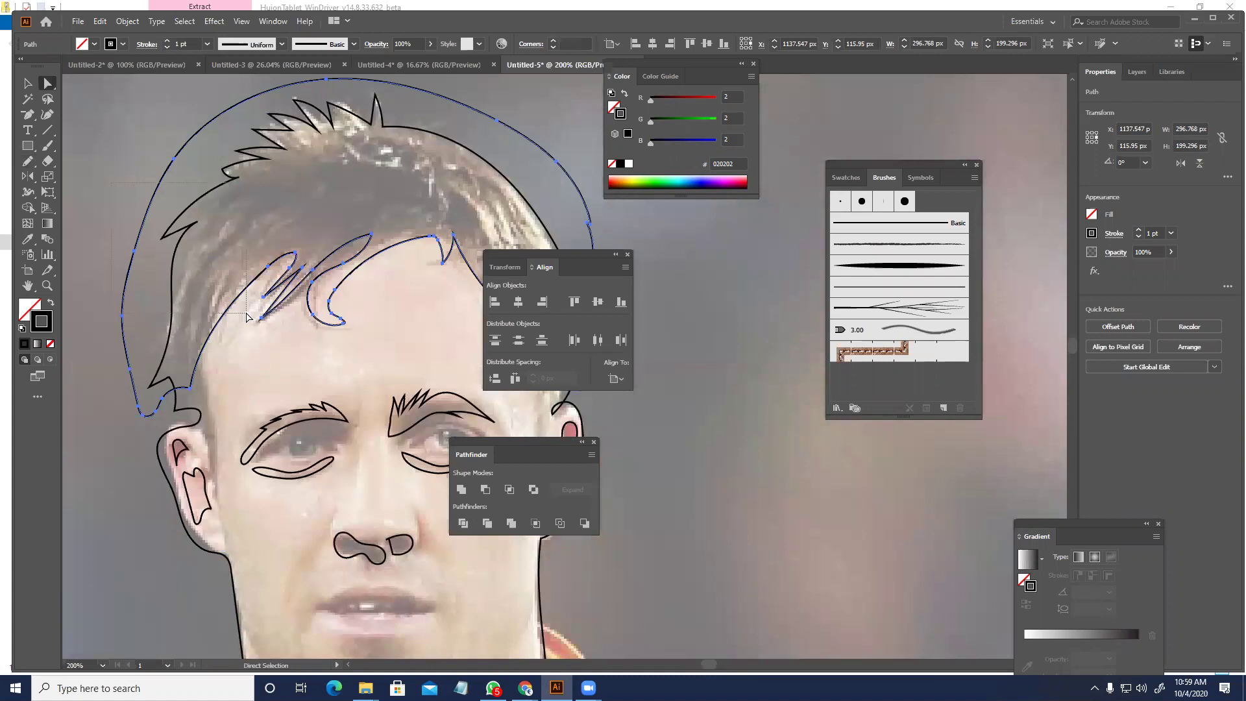
click(118, 251)
click(122, 260)
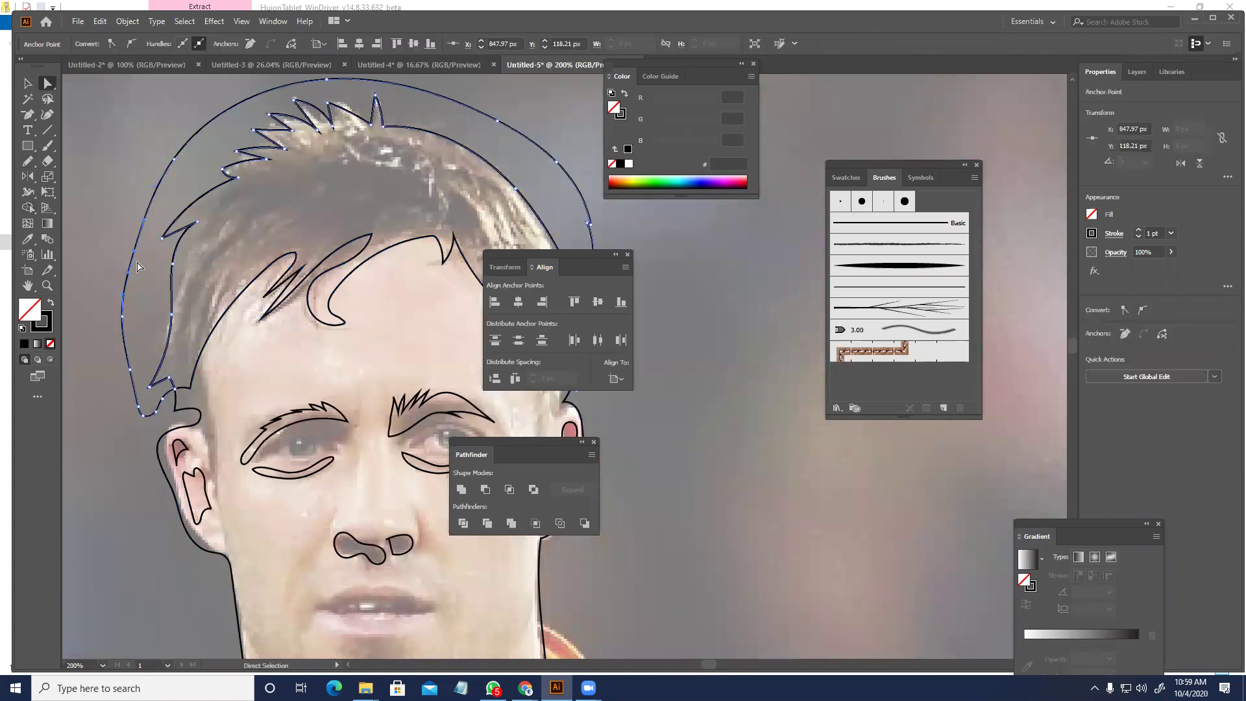
key(Delete)
key(Delete)
- Try a freehand Pencil strand about 24 by 36 px in the hair on the photo's left side
drag(347, 320, 288, 305)
scroll(289, 305, down, 3)
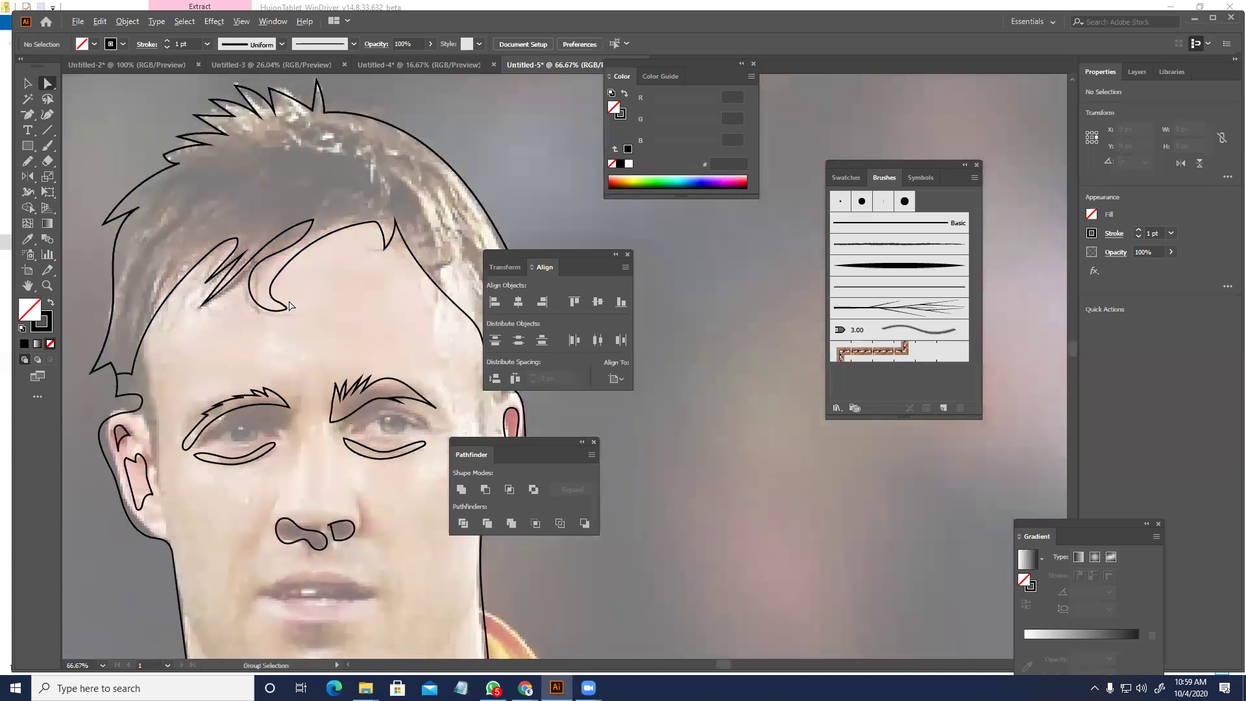
scroll(344, 300, up, 2)
drag(296, 353, 329, 363)
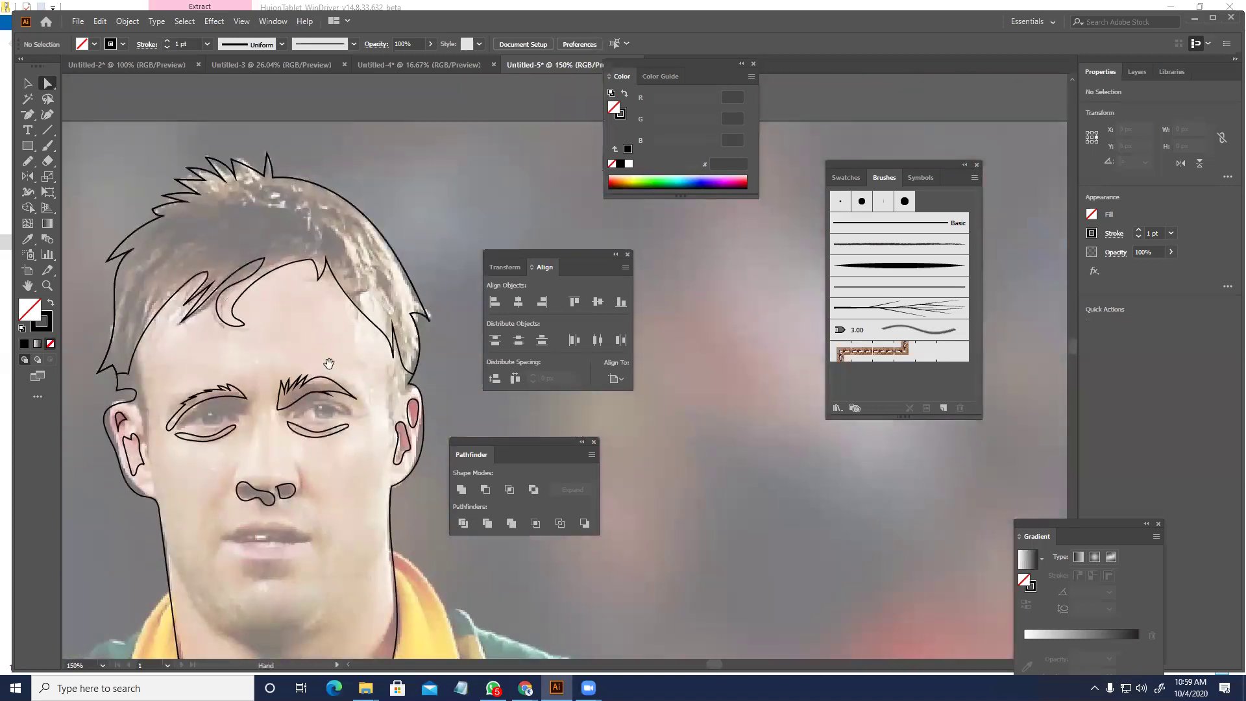
click(48, 145)
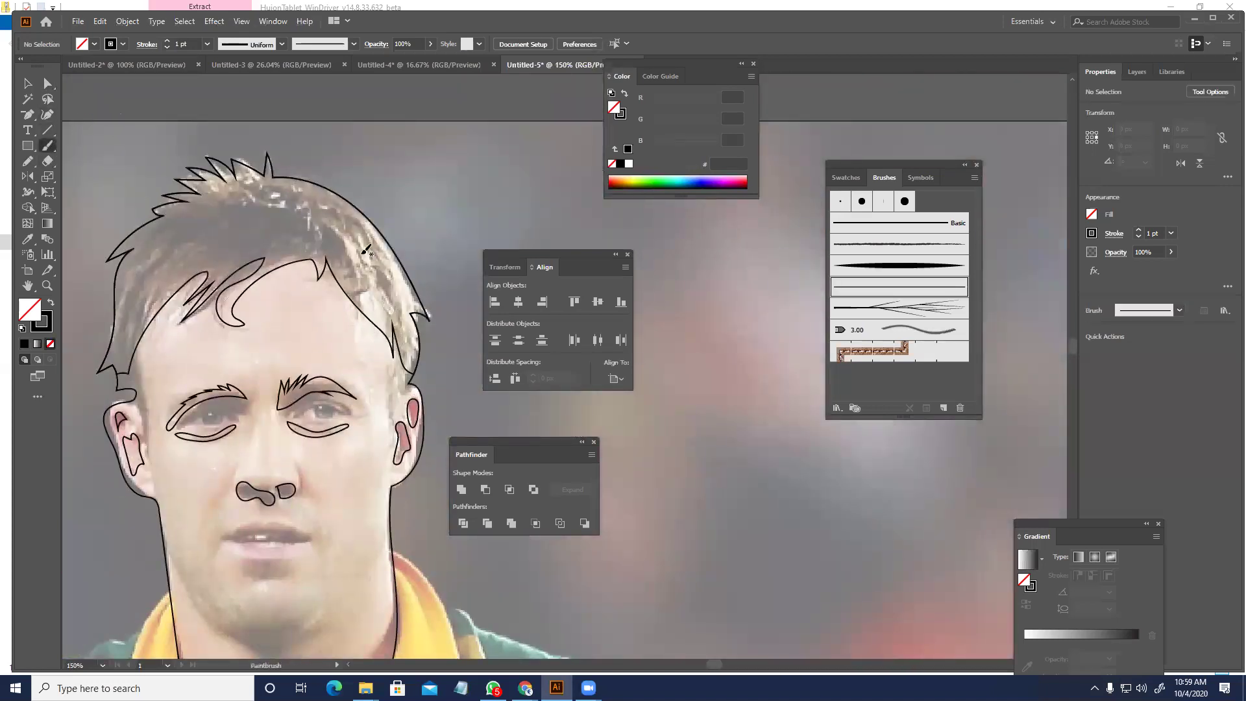
click(27, 161)
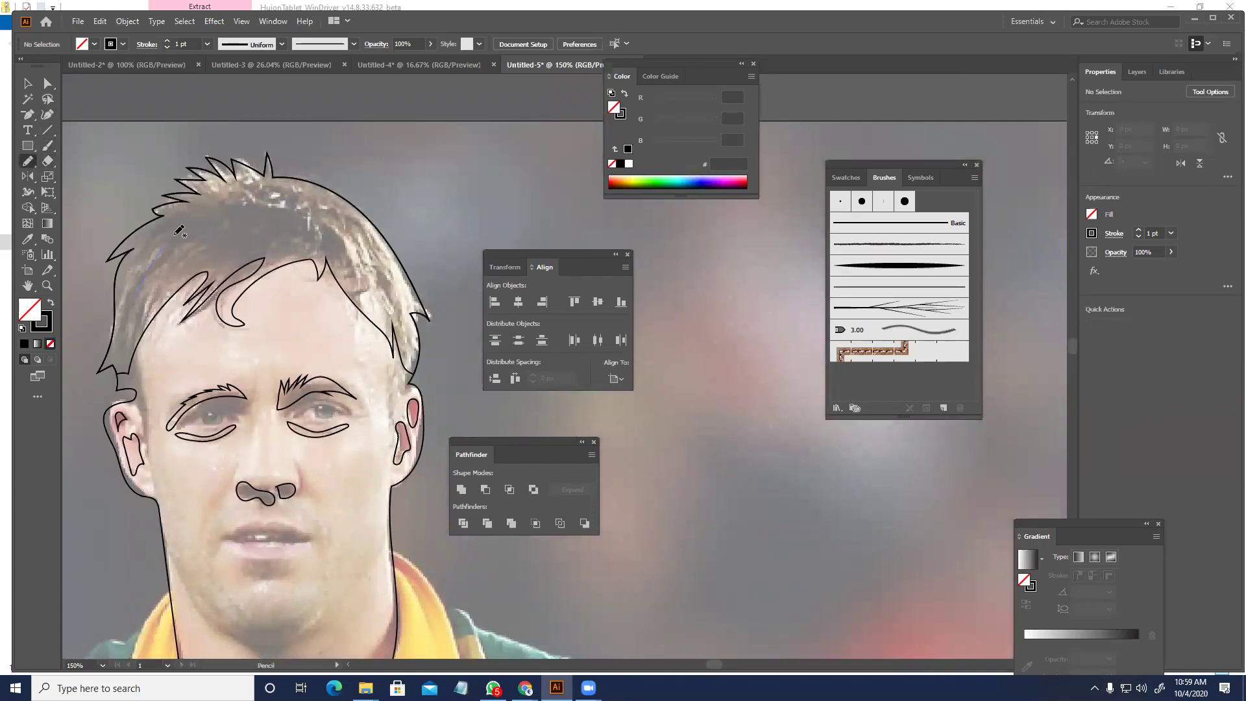
drag(178, 231, 179, 231)
key(ctrl)
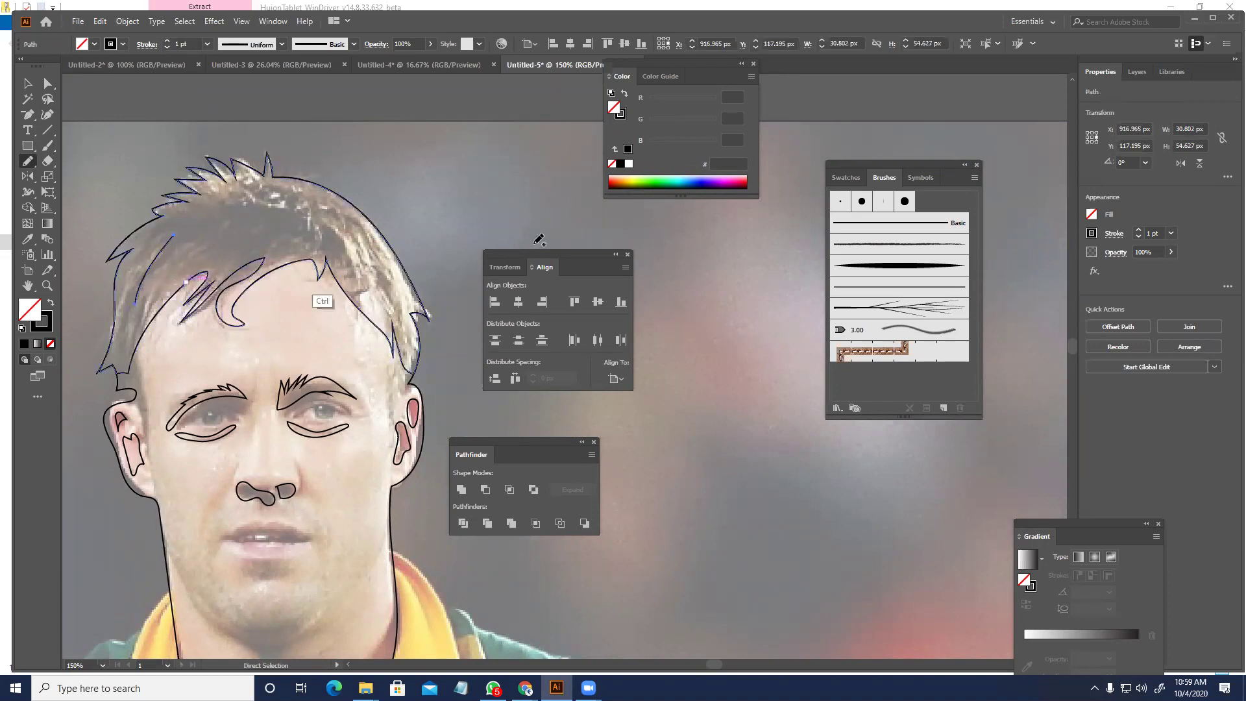
ctrl+click(538, 240)
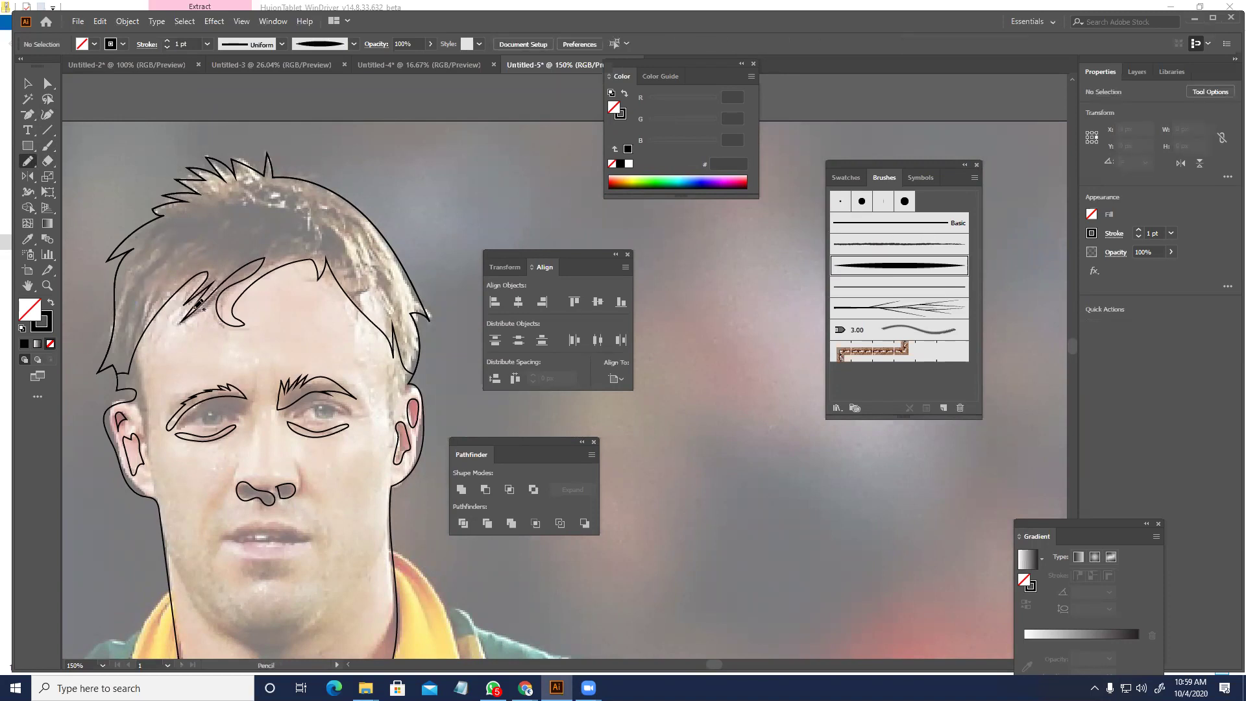
drag(128, 325, 158, 279)
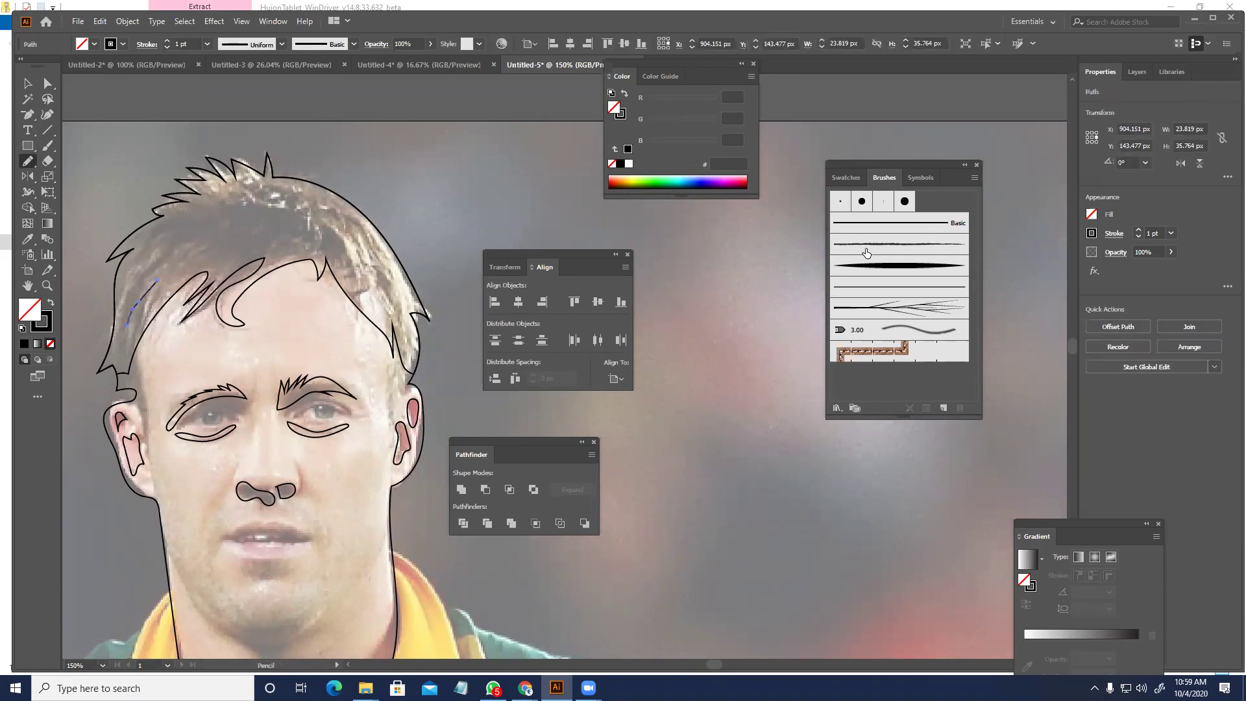
scroll(138, 323, up, 4)
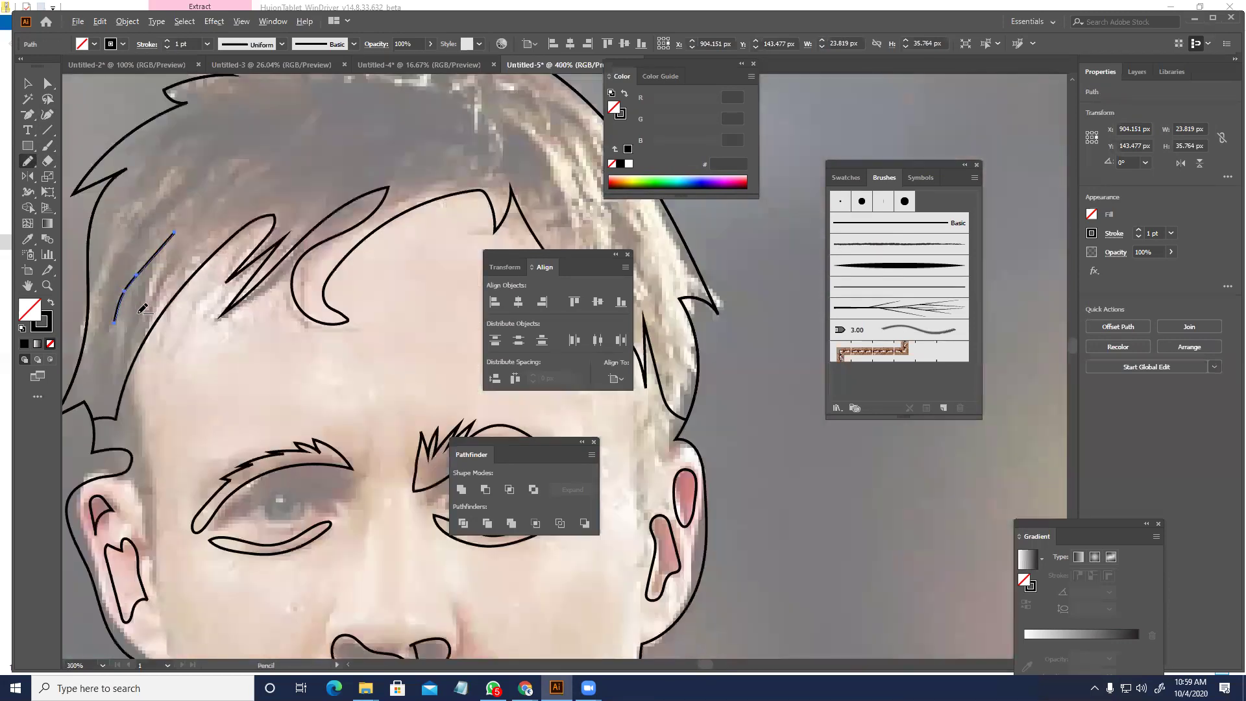
mouse_move(297, 400)
mouse_down()
mouse_move(392, 426)
mouse_move(392, 437)
mouse_up()
key(ctrl+z)
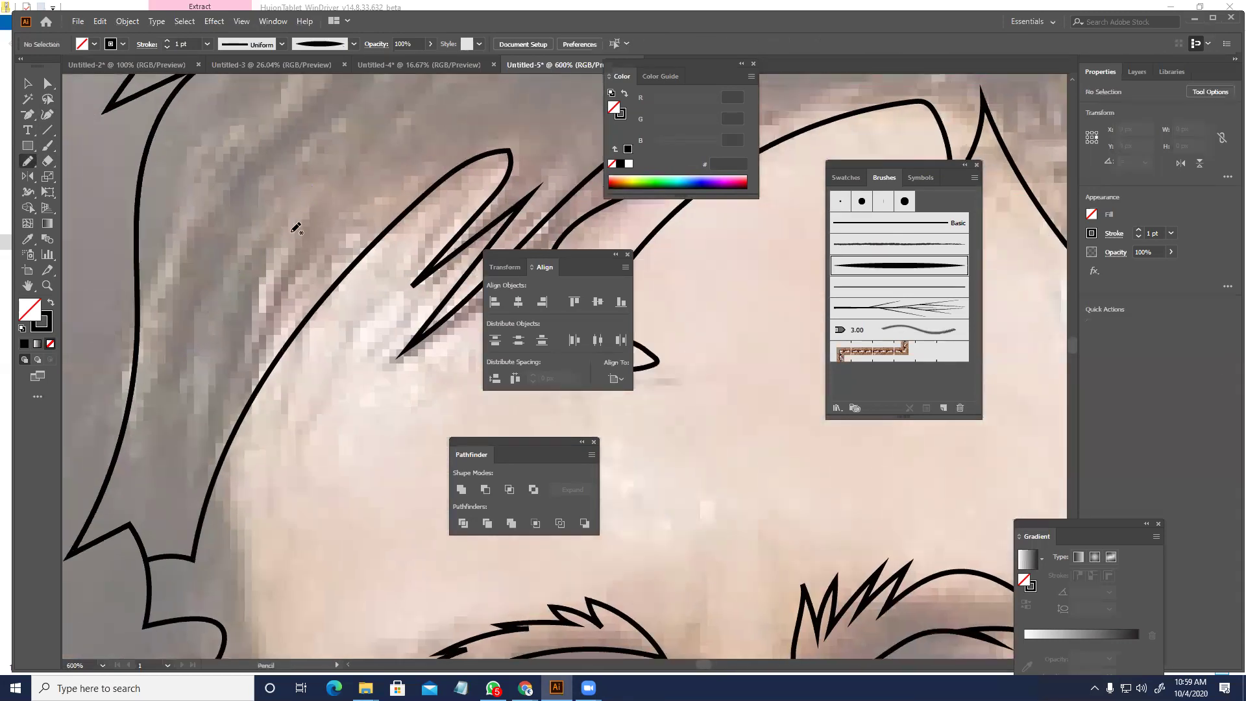
- Try two Paintbrush strands with the tapered brush in the hair at the photo's left temple
click(47, 146)
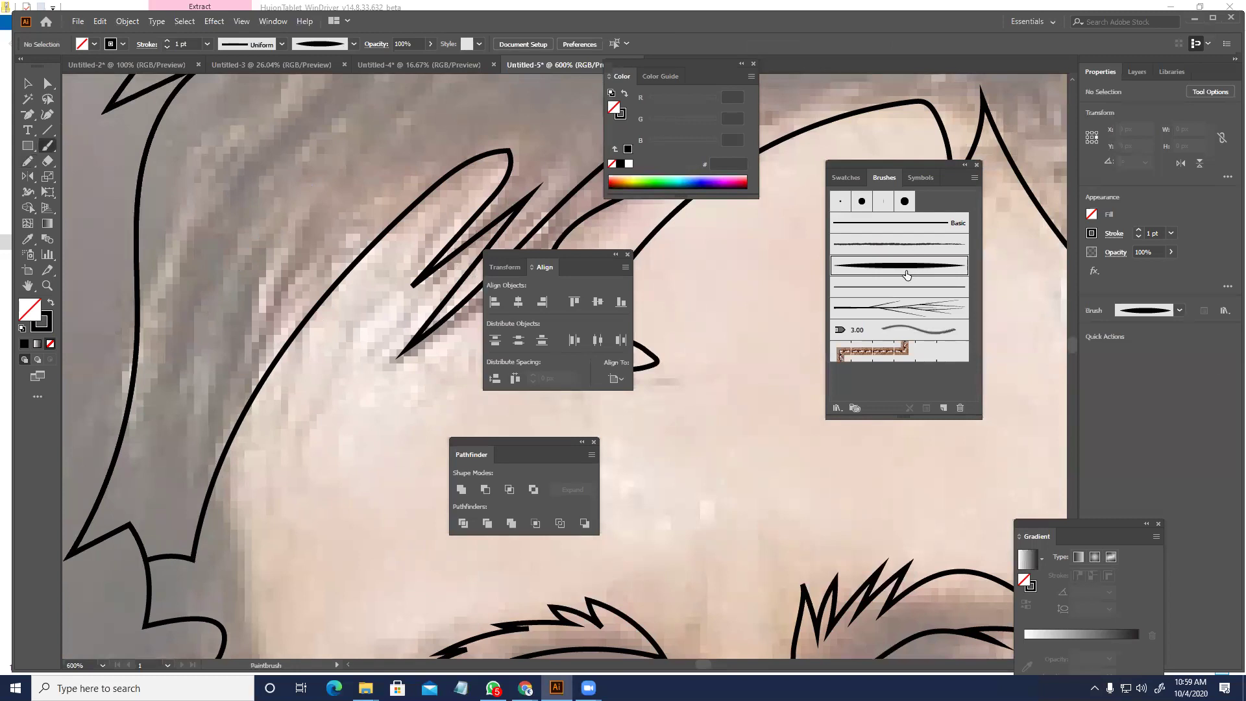
drag(189, 421, 253, 282)
key(ctrl+z)
drag(270, 194, 183, 383)
key(ctrl+z)
- Draw a dense group of short diagonal Pencil strands over the hair at the photo's left temple, about 16 by 23 px
click(28, 162)
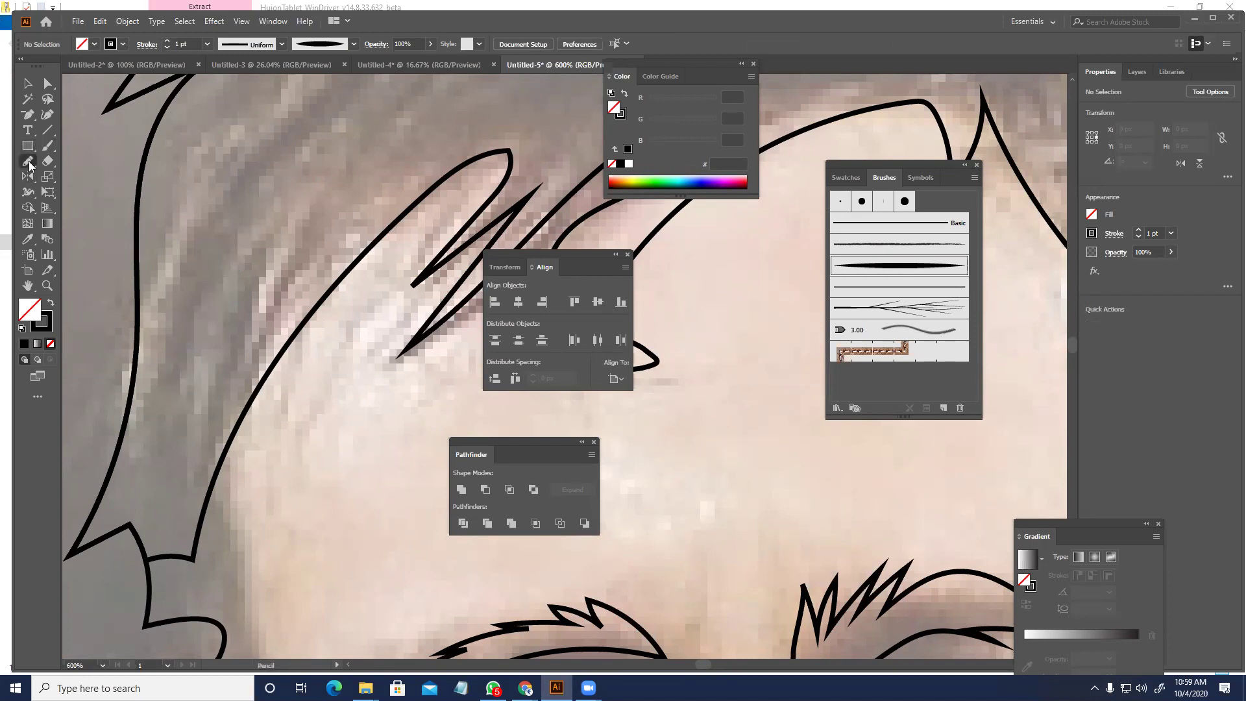
drag(227, 296, 196, 429)
drag(214, 265, 169, 408)
drag(268, 203, 212, 305)
drag(305, 215, 246, 298)
mouse_move(314, 248)
mouse_down()
mouse_move(253, 331)
mouse_move(246, 364)
mouse_up()
mouse_move(221, 412)
mouse_down()
mouse_move(284, 224)
mouse_move(213, 337)
mouse_up()
drag(243, 207, 175, 362)
drag(318, 204, 199, 372)
drag(318, 232, 230, 337)
mouse_move(328, 260)
mouse_down()
mouse_move(273, 364)
mouse_move(374, 266)
mouse_up()
mouse_move(313, 376)
mouse_down()
mouse_move(392, 263)
mouse_move(254, 421)
mouse_up()
drag(221, 214, 207, 329)
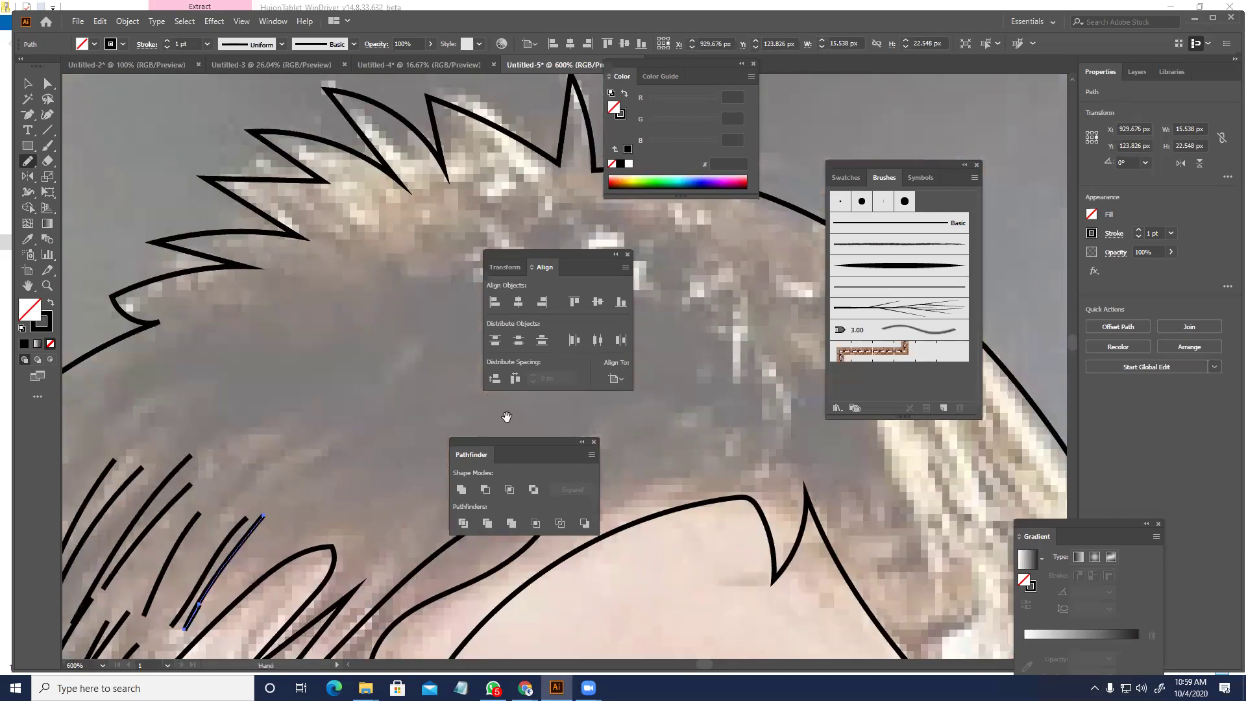
- Try a short strand about 5 by 6 px beside the hair spikes at the photo's upper left
scroll(277, 297, down, 3)
scroll(277, 297, right, 2)
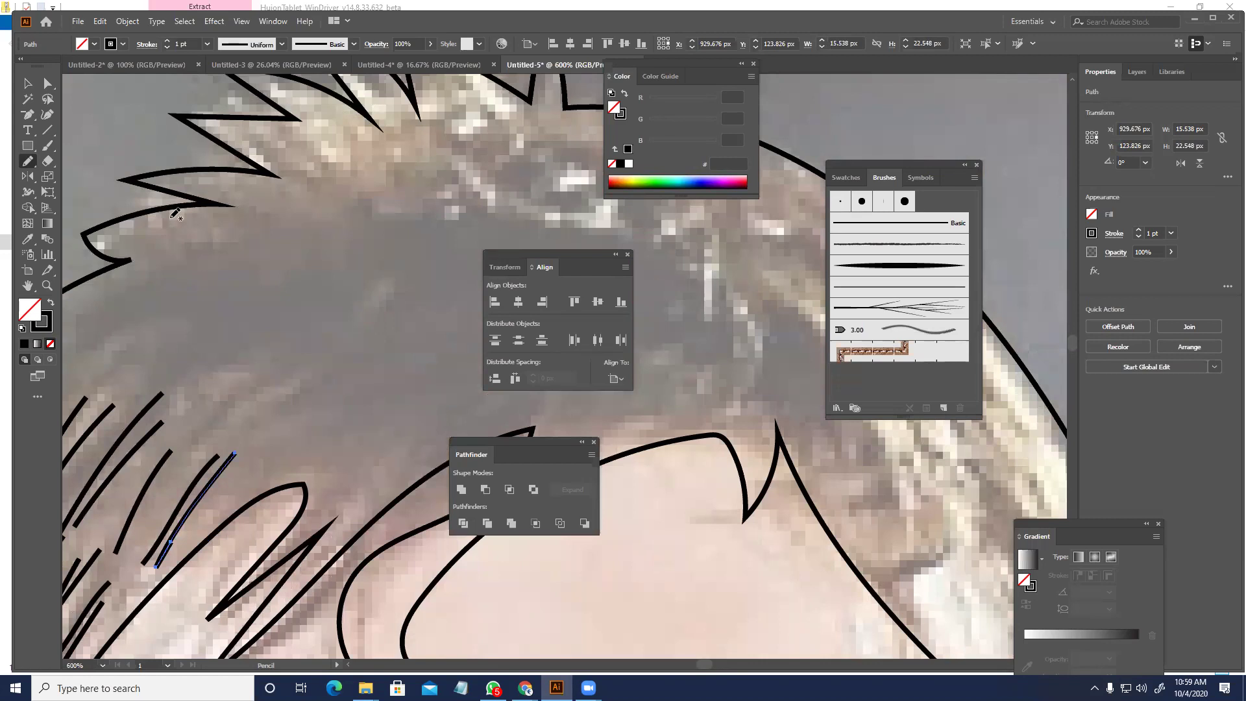
drag(259, 204, 236, 172)
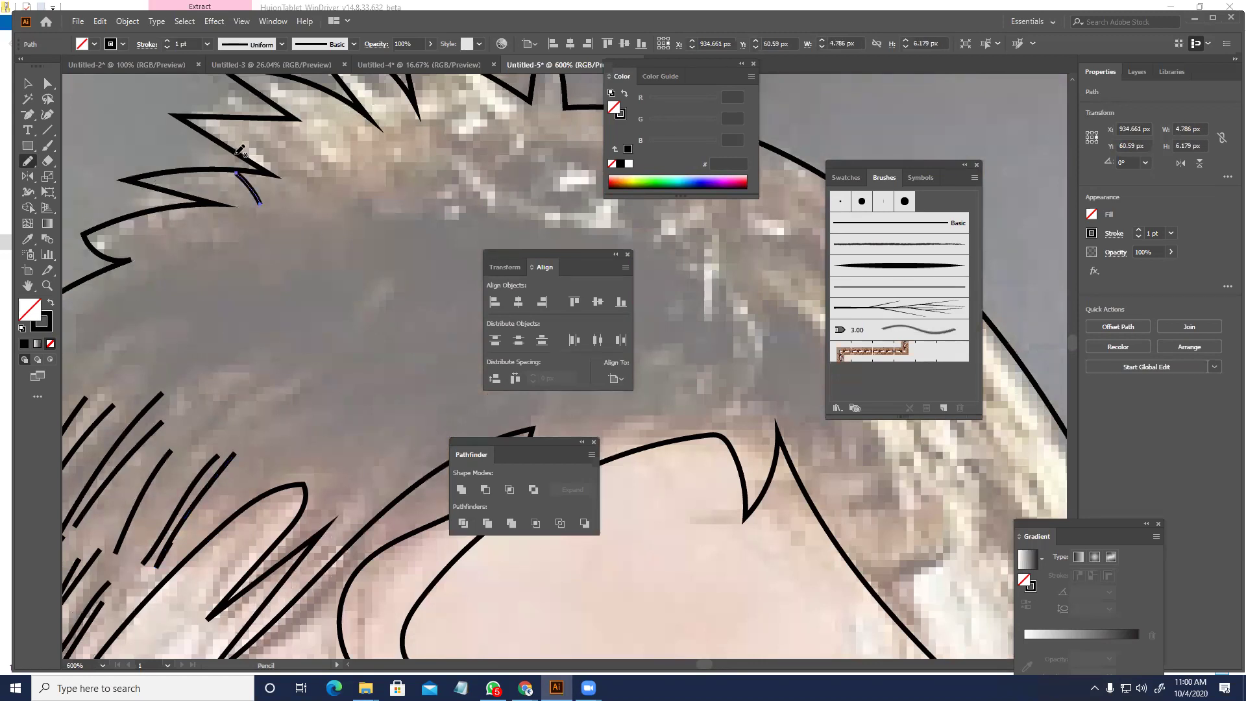
drag(234, 453, 156, 568)
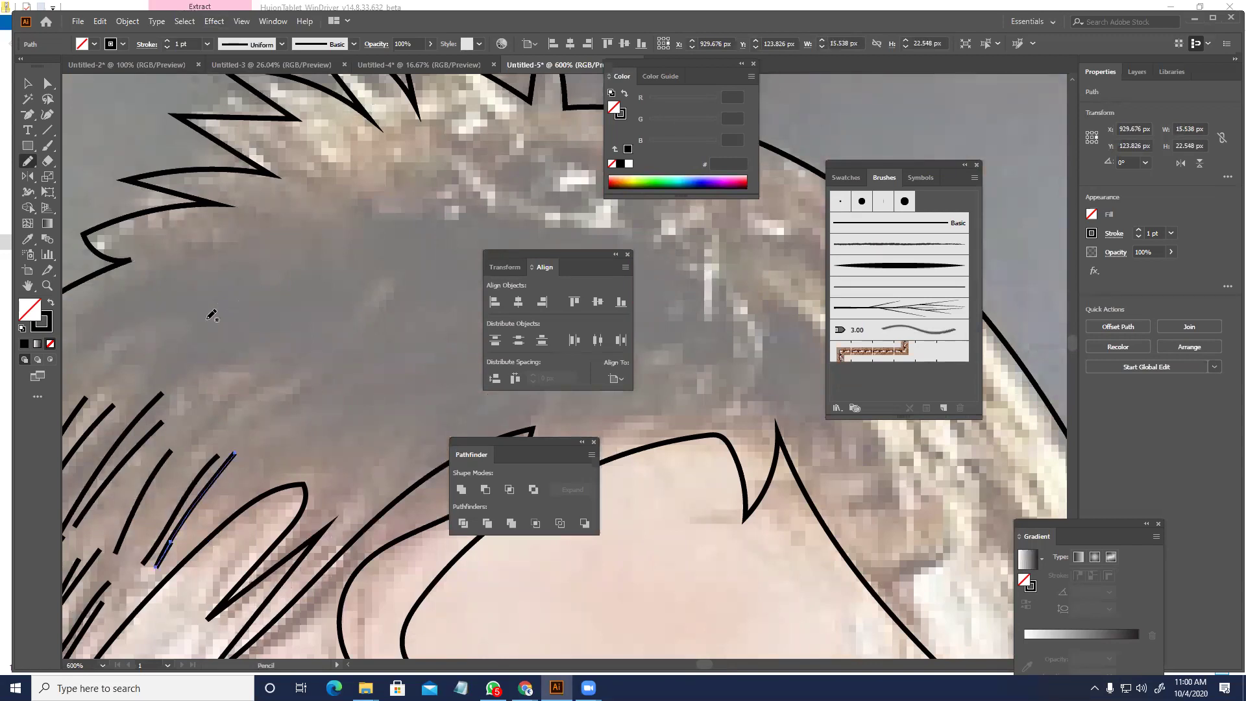
- Draw long curved strands sweeping from the top spikes down through the crown, from about 39 by 14 px to 8 by 48 px
drag(324, 290, 332, 312)
drag(211, 182, 382, 302)
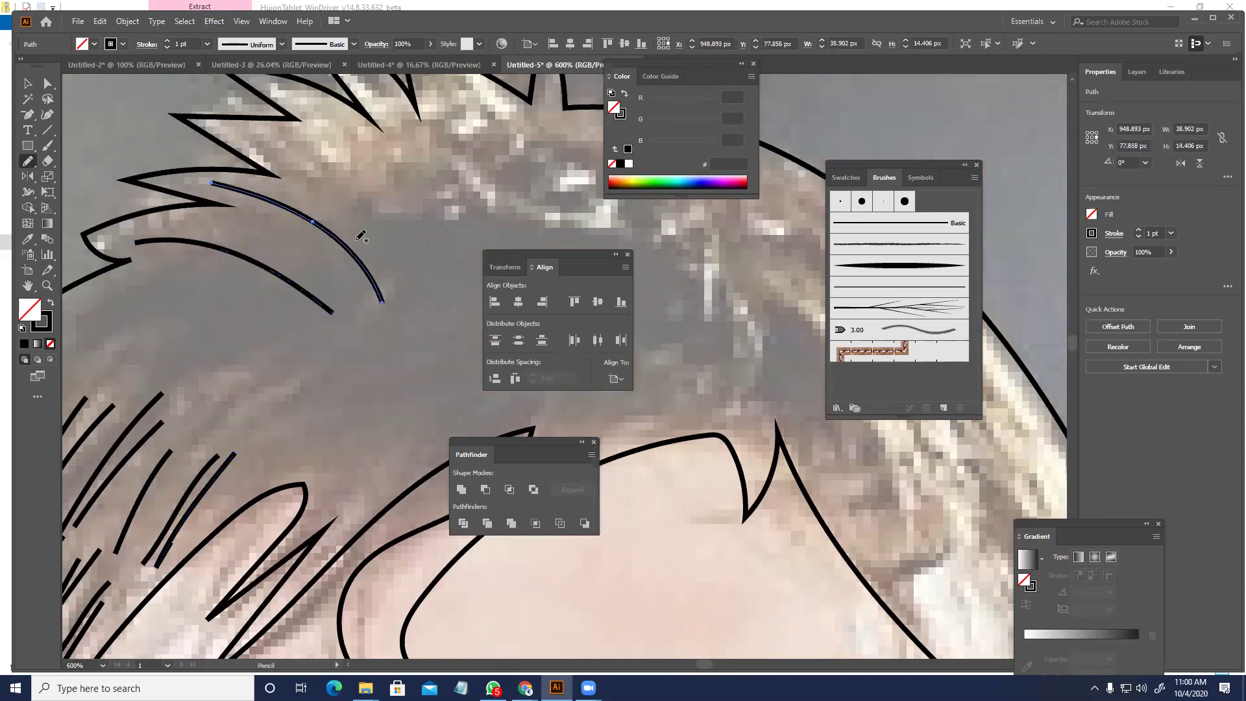
drag(234, 132, 415, 279)
drag(300, 104, 422, 264)
drag(379, 224, 285, 266)
drag(271, 121, 365, 363)
mouse_move(337, 115)
mouse_down()
mouse_move(386, 218)
mouse_move(414, 326)
mouse_up()
drag(293, 188, 324, 427)
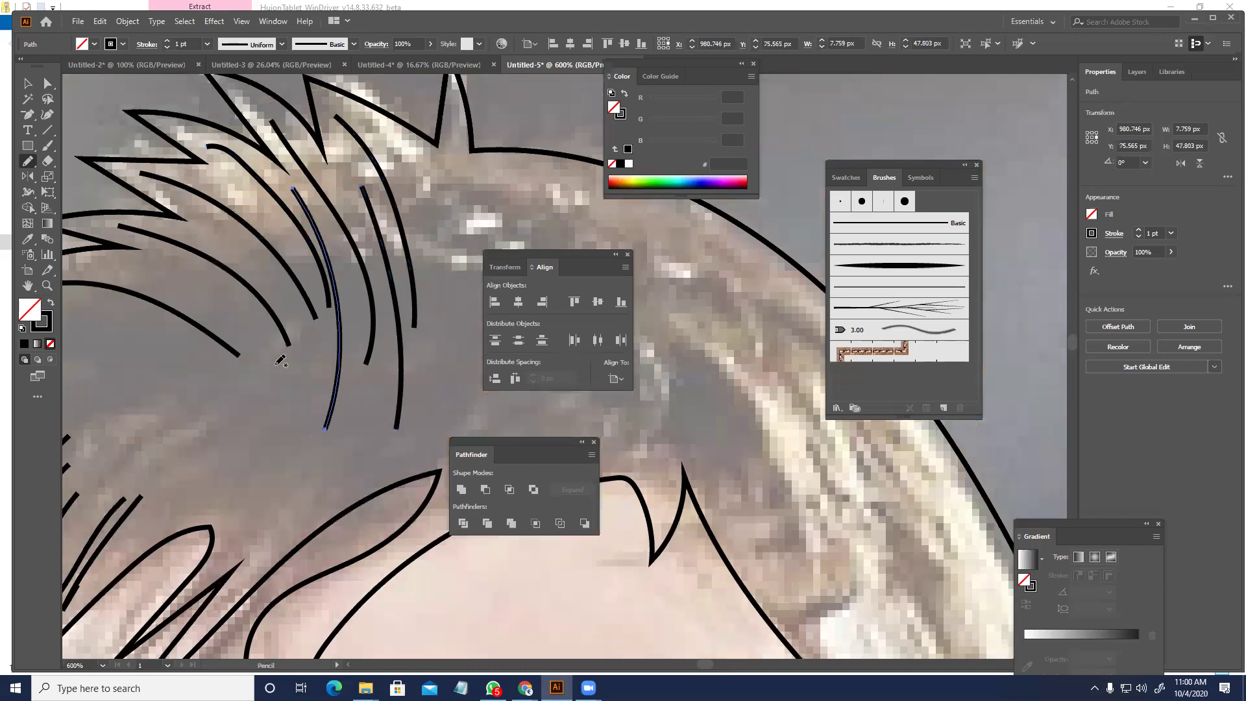
drag(237, 187, 311, 425)
drag(191, 210, 288, 453)
mouse_move(182, 265)
mouse_down()
mouse_move(220, 301)
mouse_move(229, 472)
mouse_up()
drag(104, 323, 220, 489)
- Draw curved strands about 24 by 10 px between the crown and the left temple, replacing the misdrawn ones
mouse_move(213, 361)
mouse_down()
mouse_move(413, 252)
mouse_move(473, 246)
mouse_move(341, 277)
mouse_move(387, 278)
mouse_move(144, 310)
mouse_up()
key(ctrl+z)
drag(175, 244, 425, 303)
key(ctrl+z)
drag(218, 253, 425, 290)
drag(303, 215, 425, 268)
drag(366, 236, 238, 162)
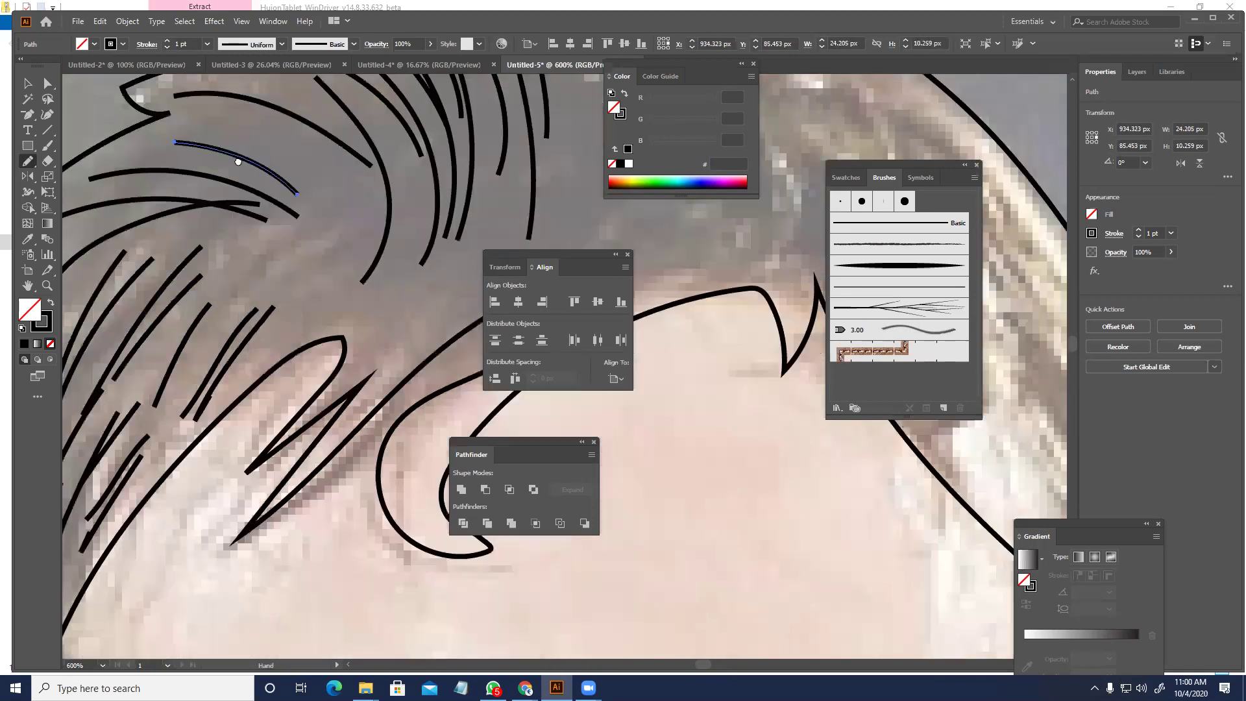
- Draw long diagonal strands above the fringe locks, running toward the crown, about 34 by 31 px
drag(297, 255, 283, 208)
mouse_move(210, 323)
mouse_down()
mouse_move(421, 282)
mouse_move(426, 166)
mouse_up()
drag(359, 305, 559, 150)
drag(442, 211, 318, 270)
drag(295, 277, 440, 215)
drag(360, 315, 500, 232)
drag(373, 241, 249, 183)
drag(325, 249, 506, 171)
mouse_move(319, 310)
mouse_down()
mouse_move(291, 338)
mouse_move(465, 182)
mouse_up()
drag(367, 422, 221, 425)
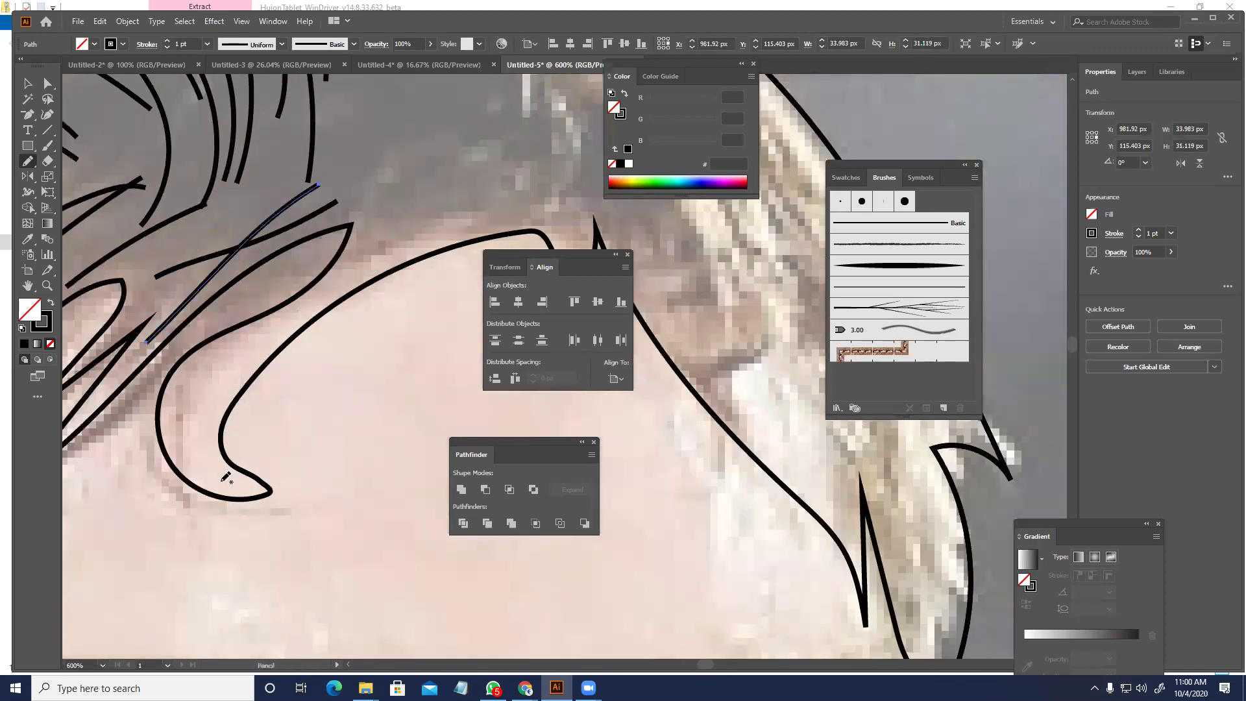
- Draw short curved strands about 7 by 13 px inside the curled fringe lock on the forehead
drag(222, 481, 280, 337)
key(ctrl+z)
mouse_move(220, 465)
mouse_down()
mouse_move(224, 365)
mouse_move(252, 331)
mouse_up()
mouse_move(179, 447)
mouse_down()
mouse_move(212, 370)
mouse_move(253, 331)
mouse_move(245, 364)
mouse_move(175, 429)
mouse_move(247, 474)
mouse_up()
key(ctrl+z)
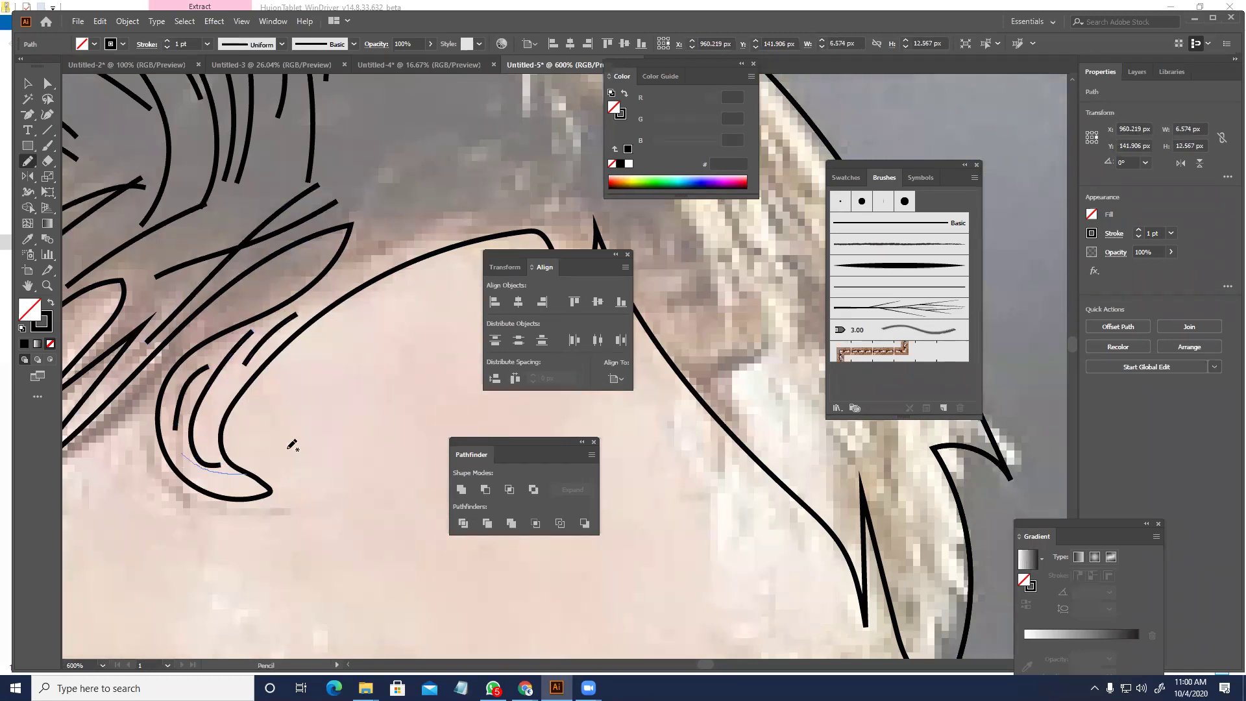
- Draw long wavy strands down the hair on the photo's right side, from about 29 by 61 px to 39 by 58 px
drag(366, 260, 312, 345)
drag(418, 241, 426, 189)
mouse_move(353, 256)
mouse_down()
mouse_move(285, 367)
mouse_move(285, 229)
mouse_up()
drag(259, 335, 260, 148)
drag(263, 142, 420, 356)
mouse_move(430, 200)
mouse_down()
mouse_move(205, 115)
mouse_move(348, 445)
mouse_move(335, 487)
mouse_up()
mouse_move(254, 108)
mouse_down()
mouse_move(359, 353)
mouse_move(364, 459)
mouse_up()
mouse_move(200, 137)
mouse_down()
mouse_move(189, 235)
mouse_move(312, 383)
mouse_move(329, 449)
mouse_move(183, 269)
mouse_move(255, 403)
mouse_up()
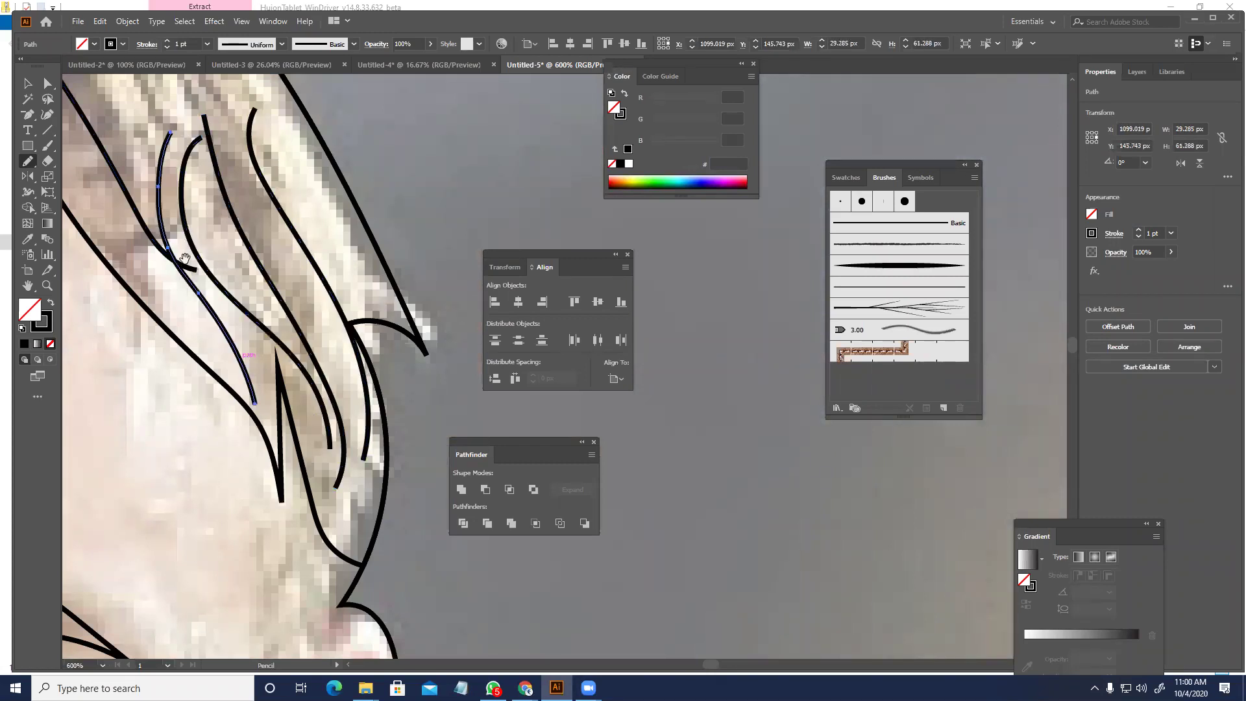
drag(156, 145, 285, 385)
mouse_move(137, 118)
mouse_down()
mouse_move(177, 210)
mouse_move(325, 402)
mouse_move(322, 308)
mouse_move(390, 450)
mouse_up()
mouse_move(230, 394)
mouse_down()
mouse_move(390, 378)
mouse_move(402, 393)
mouse_up()
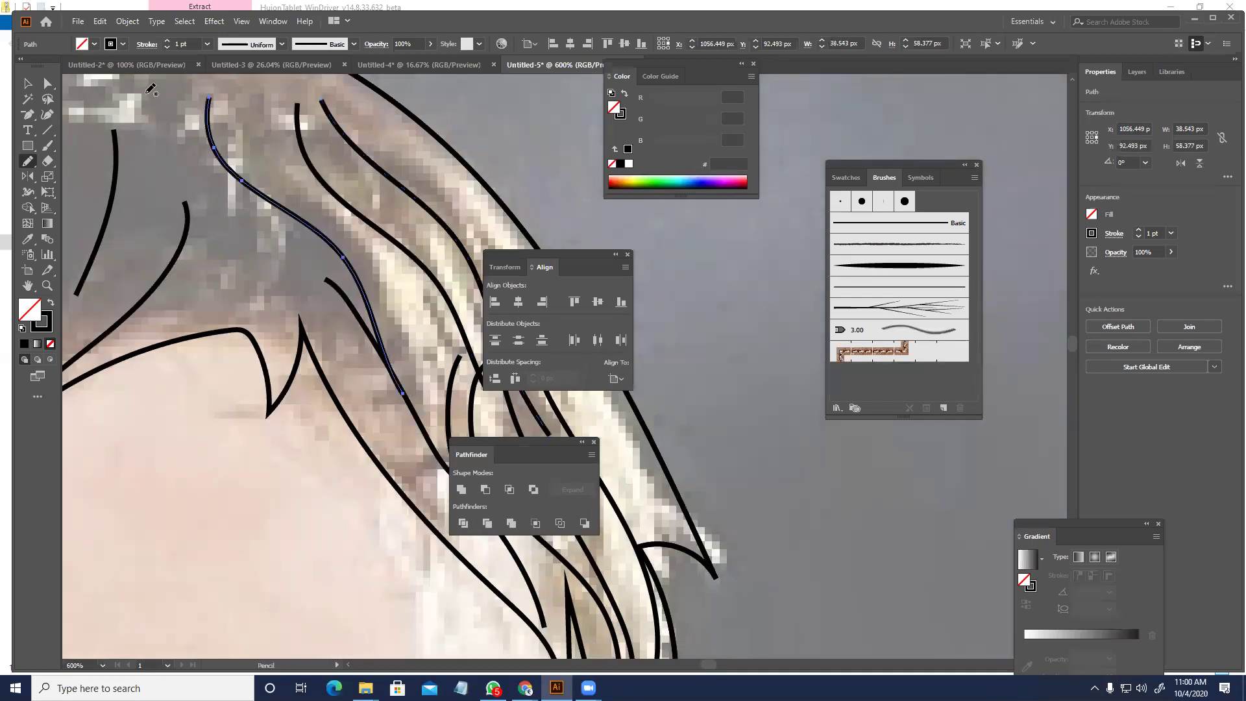
- Fill the gaps in the top and crown of the hair with wavy strands, including about 9 by 64 px and 35 by 26 px
drag(375, 448, 373, 448)
drag(232, 193, 278, 413)
drag(376, 392, 377, 394)
mouse_move(125, 170)
mouse_down()
mouse_move(292, 135)
mouse_move(294, 365)
mouse_up()
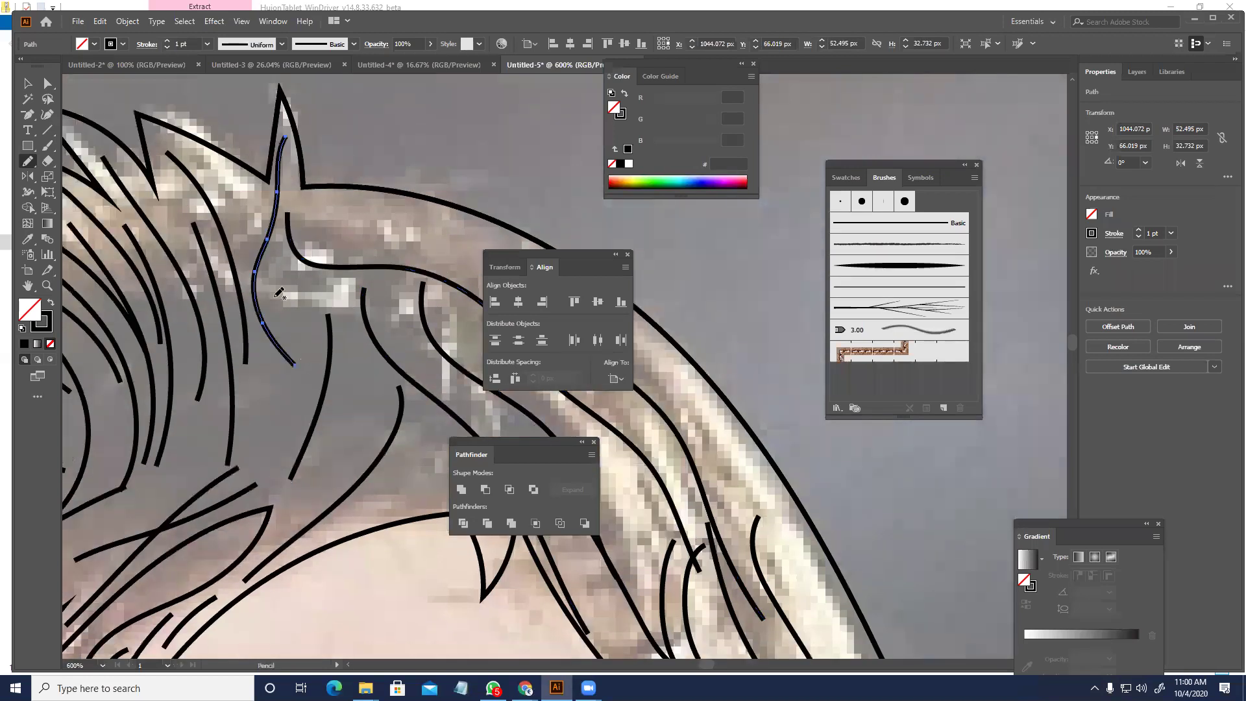
mouse_move(229, 181)
mouse_down()
mouse_move(272, 397)
mouse_move(237, 505)
mouse_up()
drag(348, 328, 448, 255)
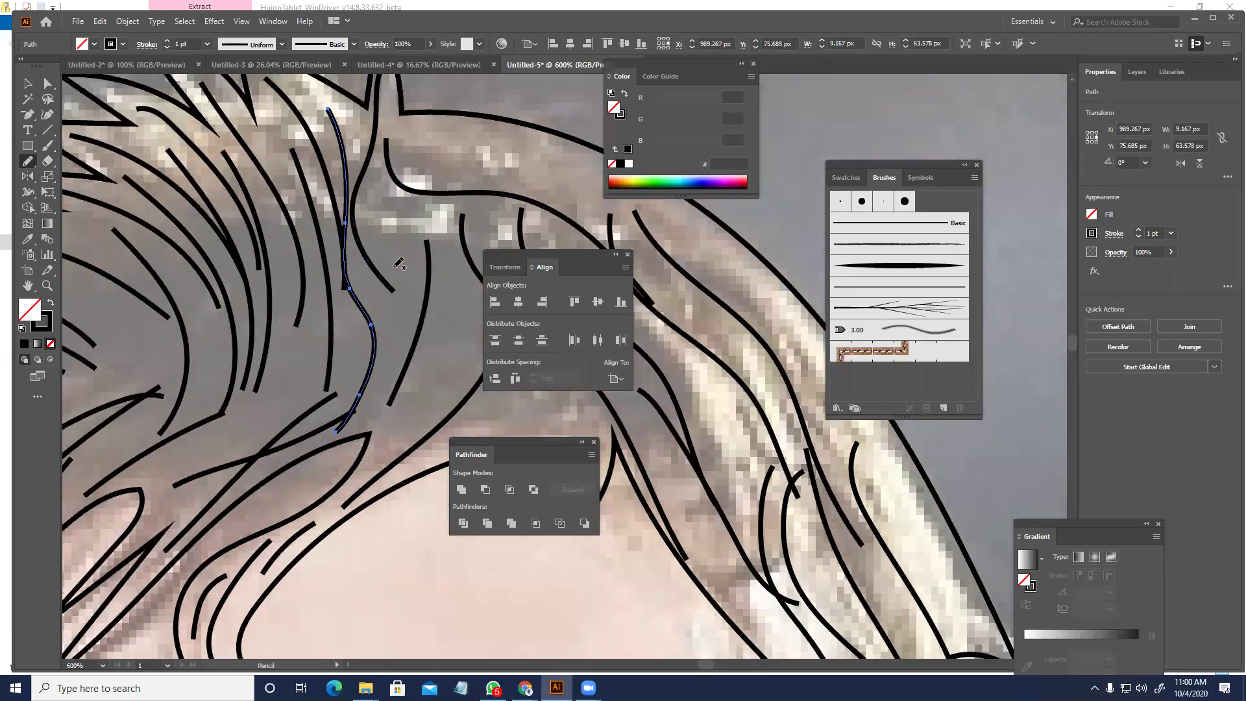
drag(375, 461, 371, 466)
drag(247, 417, 389, 312)
drag(203, 181, 380, 315)
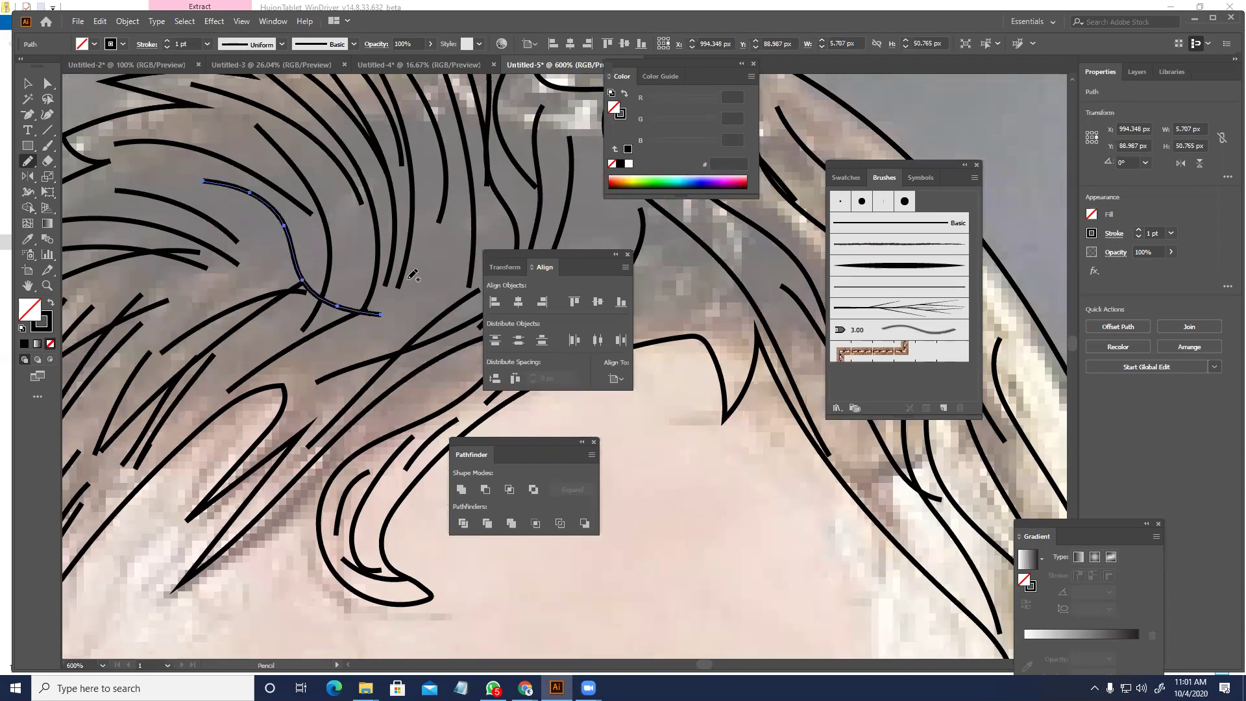
- Add more freehand Pencil strands over the remaining sparse hair areas, including one about 68 by 37 px
scroll(367, 207, down, 5)
mouse_move(415, 235)
mouse_down()
mouse_move(317, 209)
mouse_move(452, 158)
mouse_up()
key(v)
scroll(292, 206, up, 2)
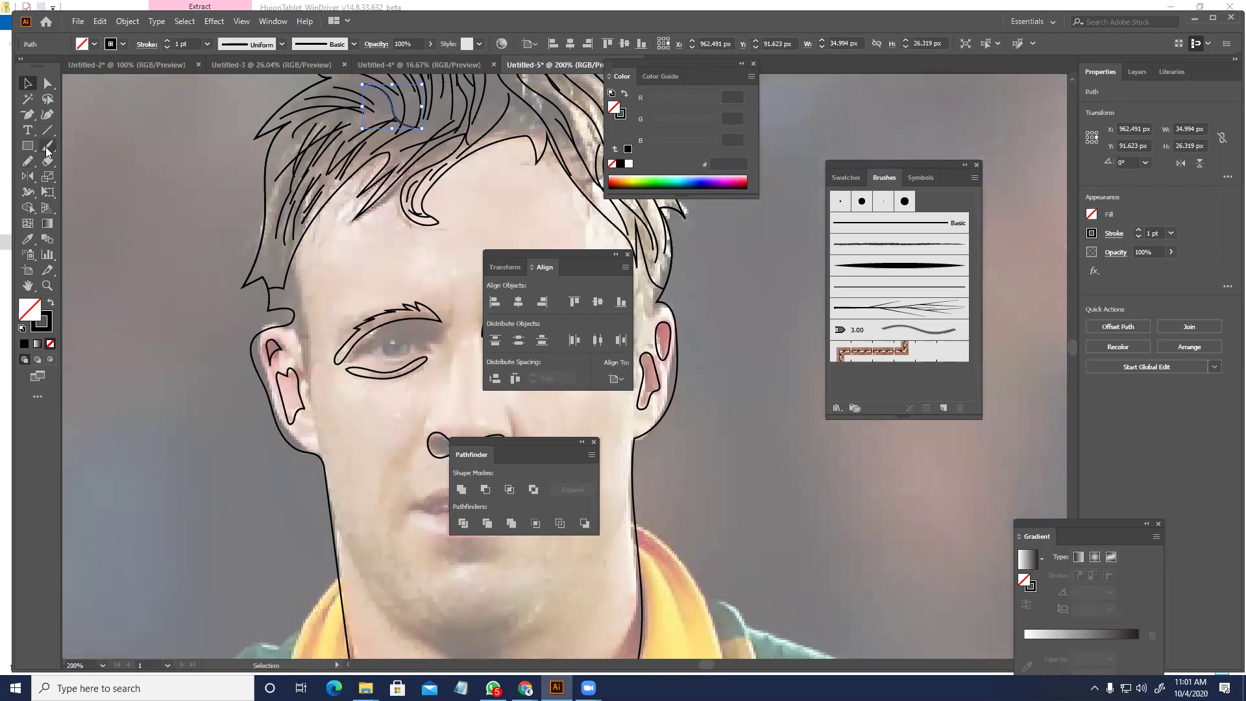
click(31, 162)
drag(334, 181, 329, 179)
drag(274, 273, 331, 174)
drag(273, 203, 339, 133)
mouse_move(277, 160)
mouse_down()
mouse_move(344, 118)
mouse_move(451, 104)
mouse_up()
mouse_move(413, 141)
mouse_down()
mouse_move(475, 88)
mouse_move(380, 183)
mouse_move(415, 182)
mouse_move(434, 204)
mouse_up()
mouse_move(418, 102)
mouse_down()
mouse_move(370, 138)
mouse_move(439, 192)
mouse_up()
- Trace the jawline as one curve under the chin, extending both ends past the face outline
mouse_move(188, 395)
mouse_down()
mouse_move(248, 263)
mouse_move(336, 192)
mouse_move(199, 115)
mouse_move(128, 46)
mouse_up()
drag(224, 259, 207, 272)
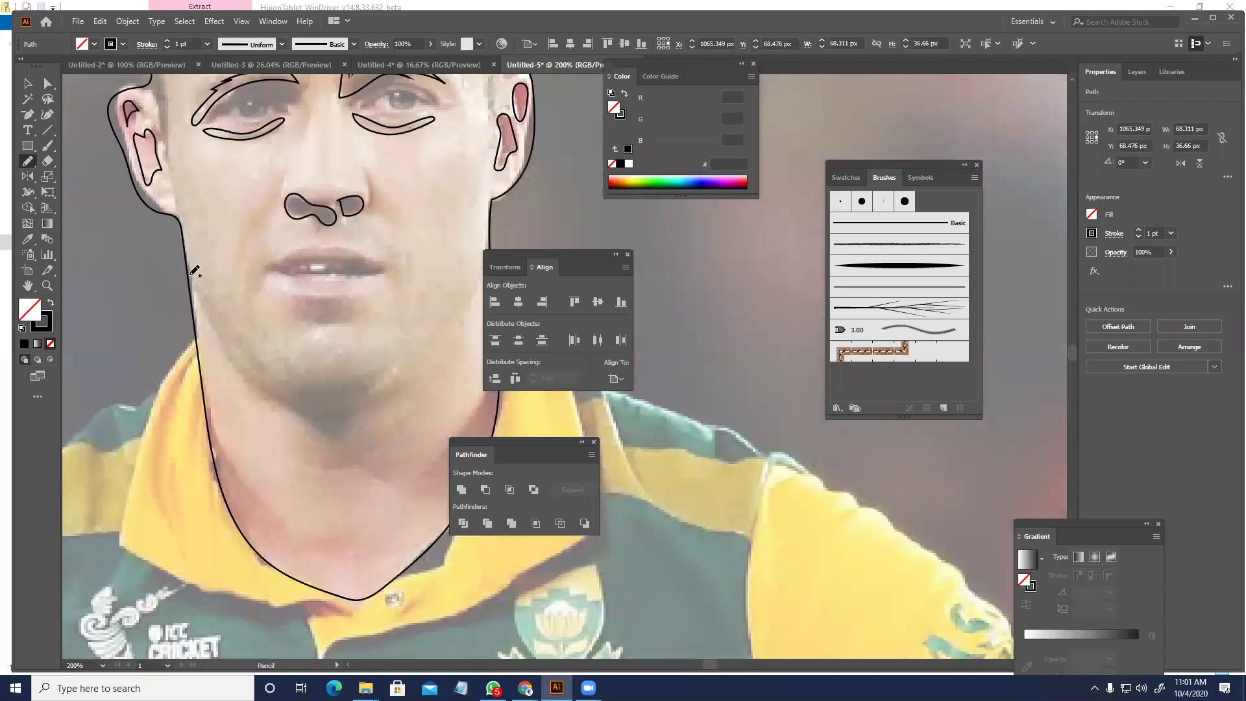
mouse_move(214, 320)
mouse_down()
mouse_move(107, 260)
mouse_move(201, 253)
mouse_up()
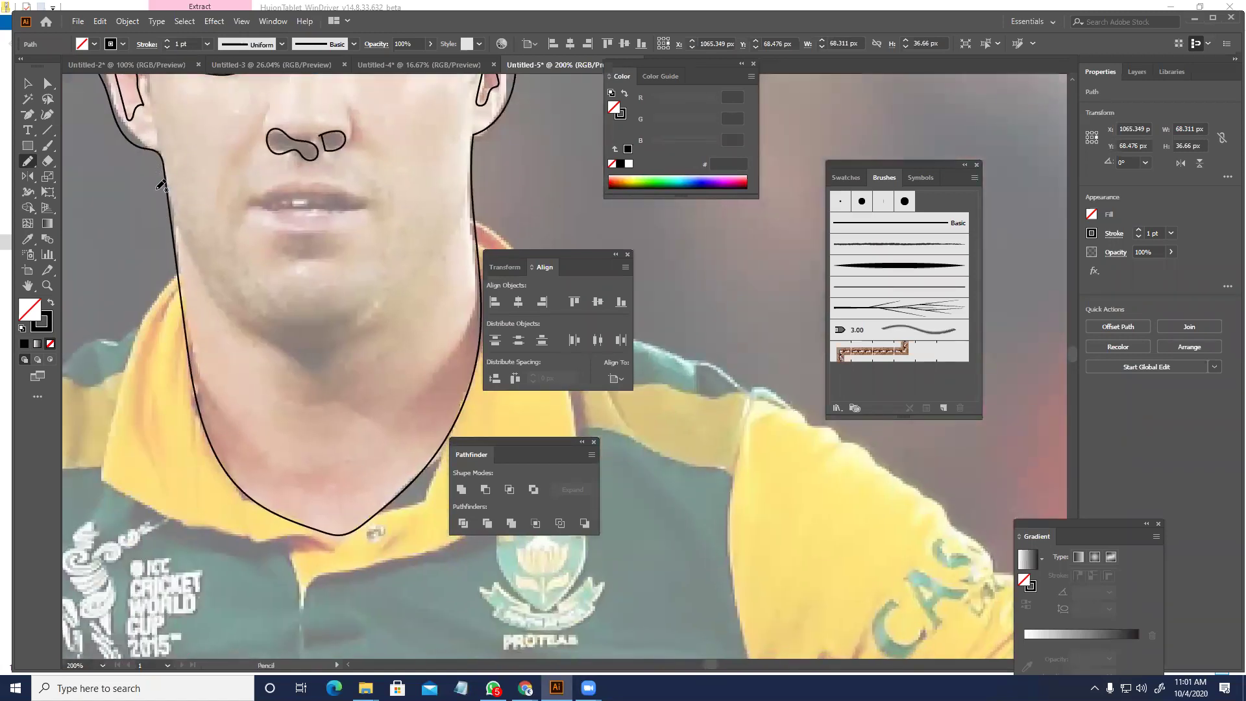
mouse_move(227, 297)
mouse_down()
mouse_move(334, 325)
mouse_move(550, 167)
mouse_up()
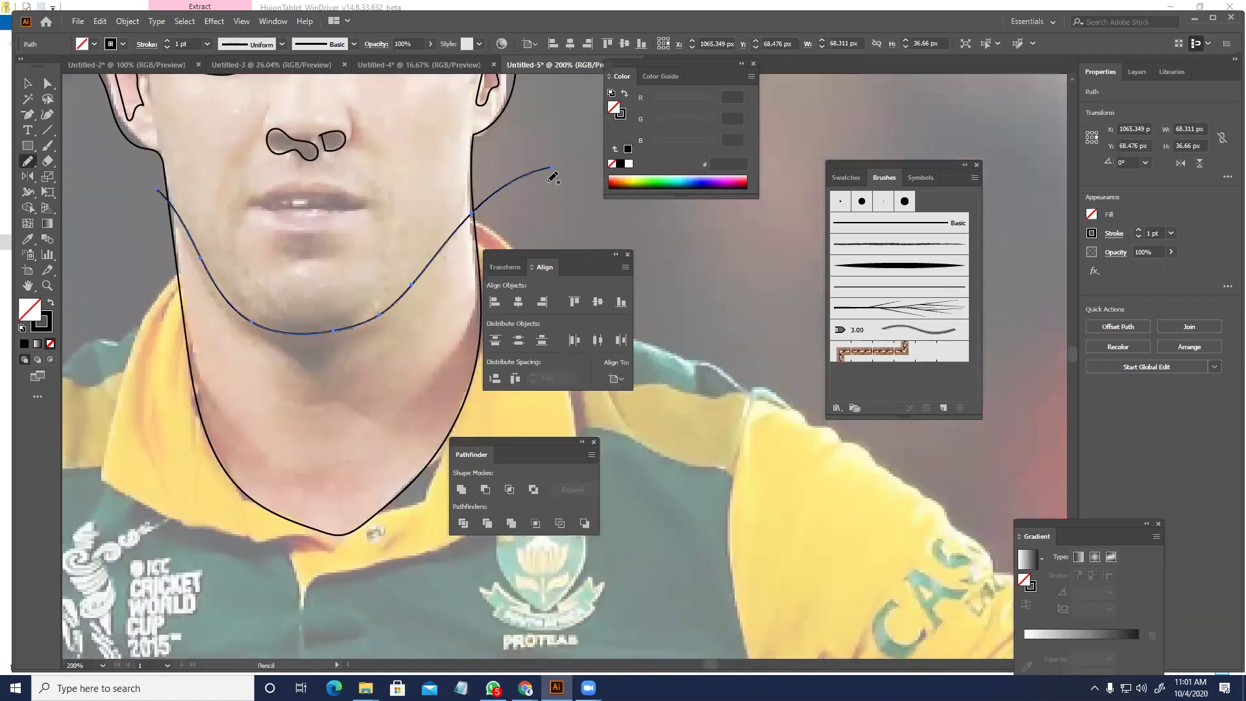
- Select the jawline and the head outline and split off the neck region with the Shape Builder
mouse_move(155, 249)
mouse_down()
mouse_move(113, 244)
mouse_move(249, 399)
mouse_up()
key(a)
key(shift+m)
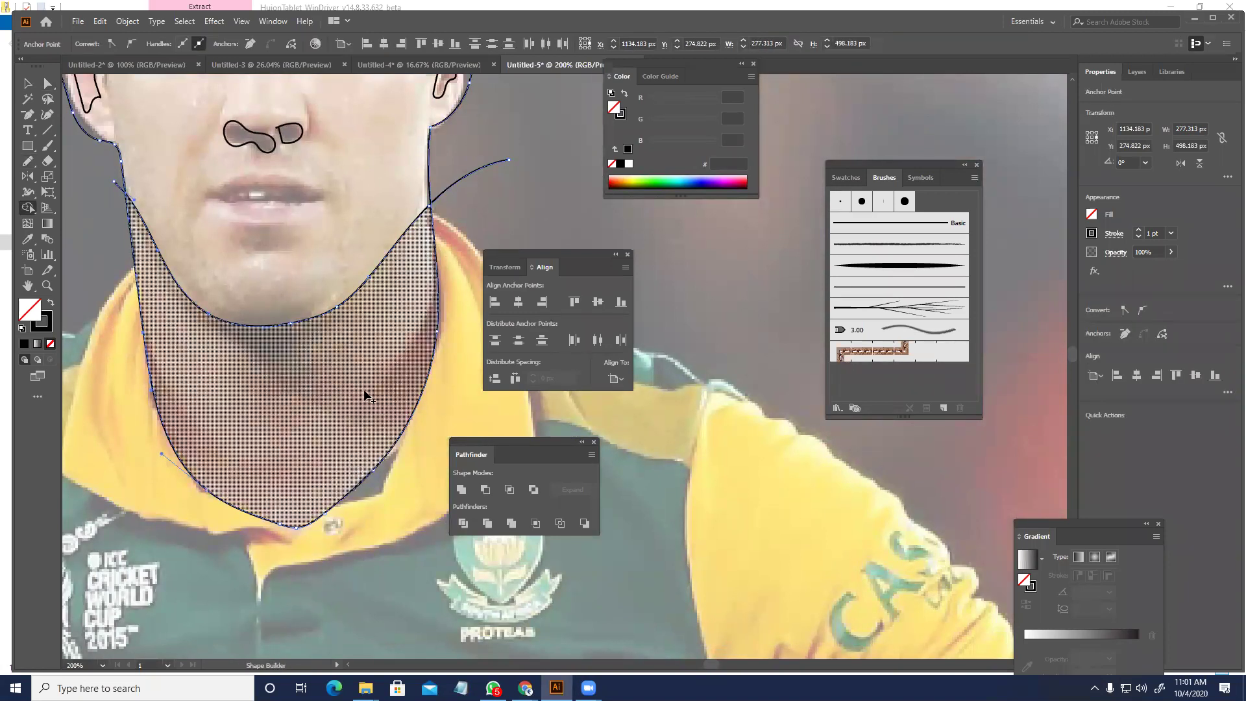
click(367, 391)
- Delete the two jawline ends that stick out beyond the face outline
key(a)
click(508, 232)
click(478, 168)
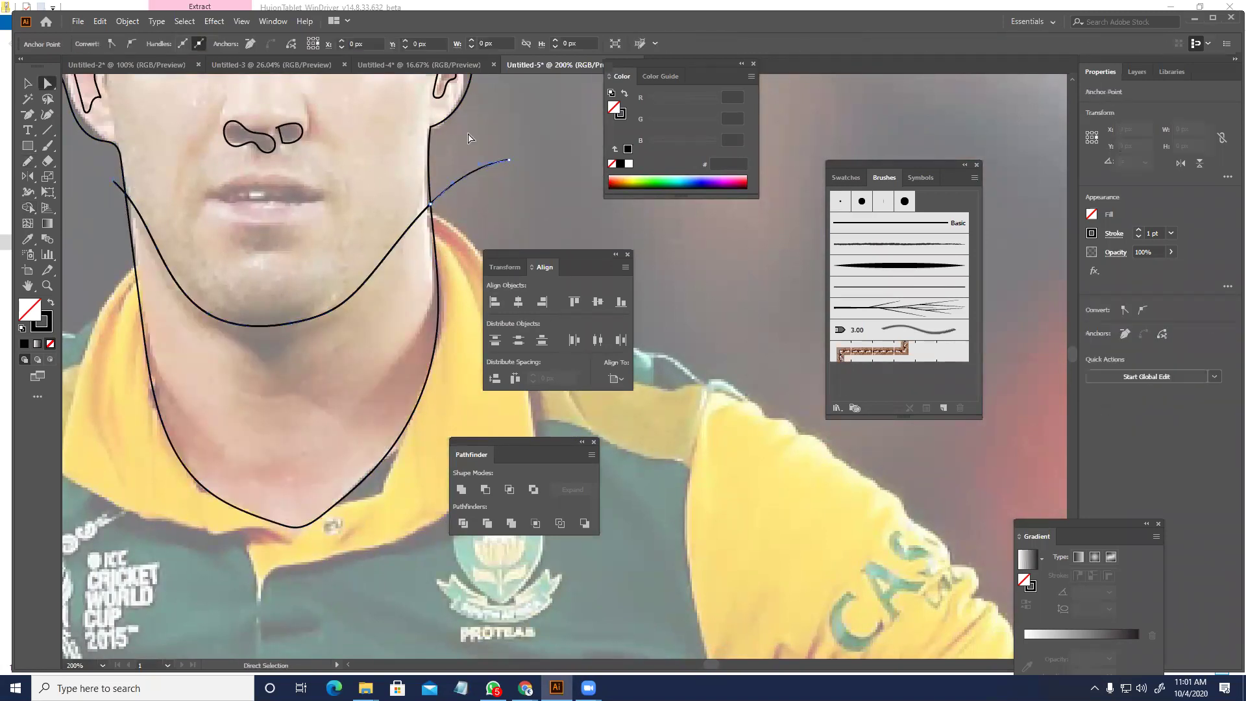
key(Delete)
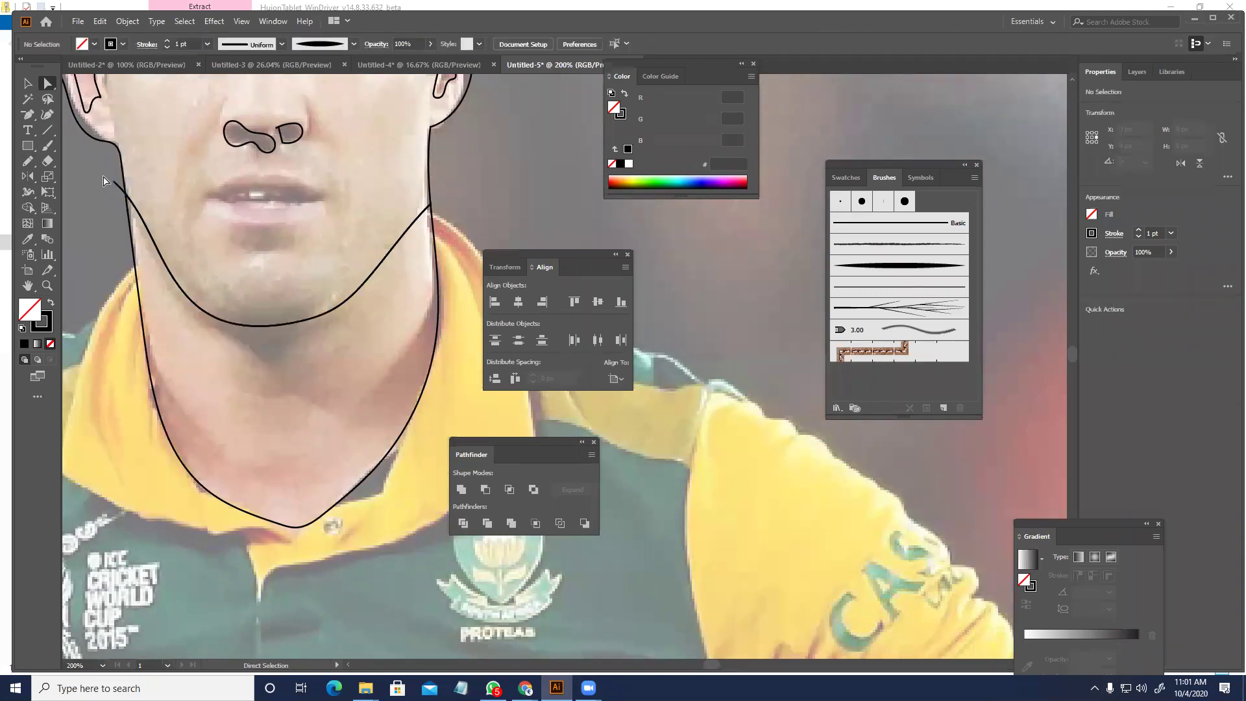
click(121, 197)
key(Delete)
- Select the separated neck shape below the jawline and delete it
key(v)
drag(419, 435, 371, 458)
key(Delete)
key(space)
- Adjust the anchor points where the jawline meets the face outline on the photo's right side
key(a)
click(436, 309)
drag(432, 308, 423, 309)
click(430, 317)
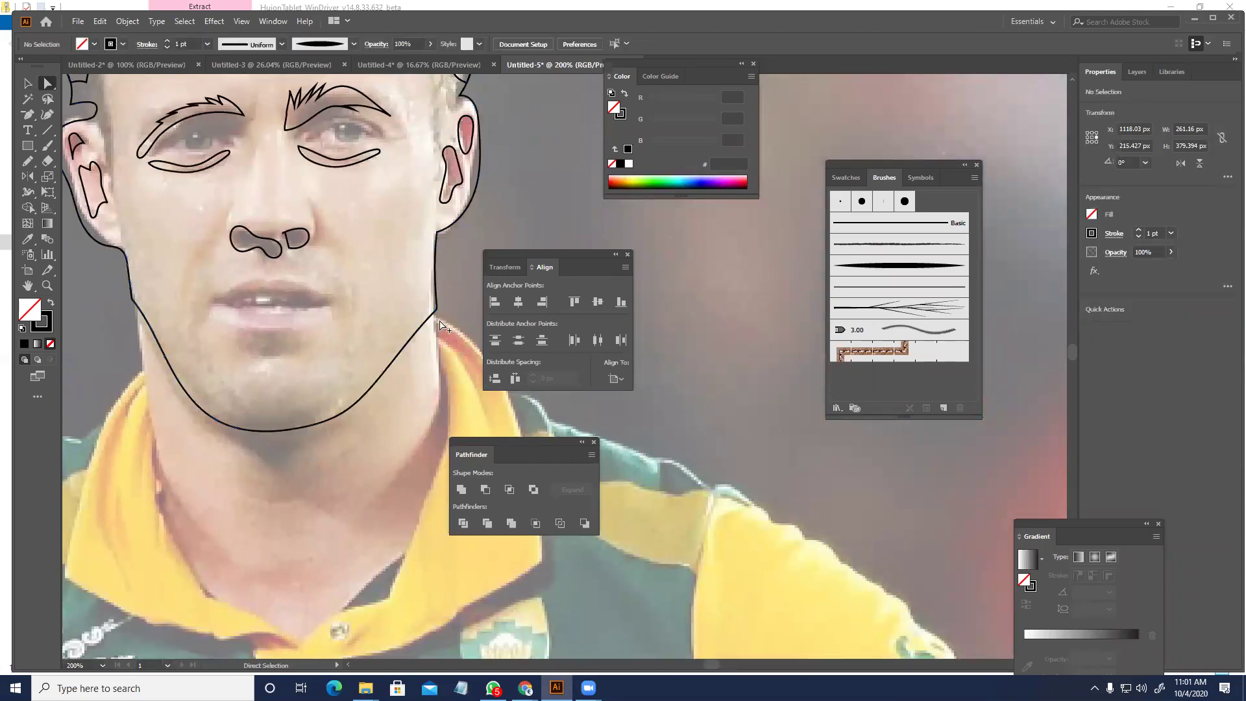
scroll(431, 321, up, 3)
click(432, 289)
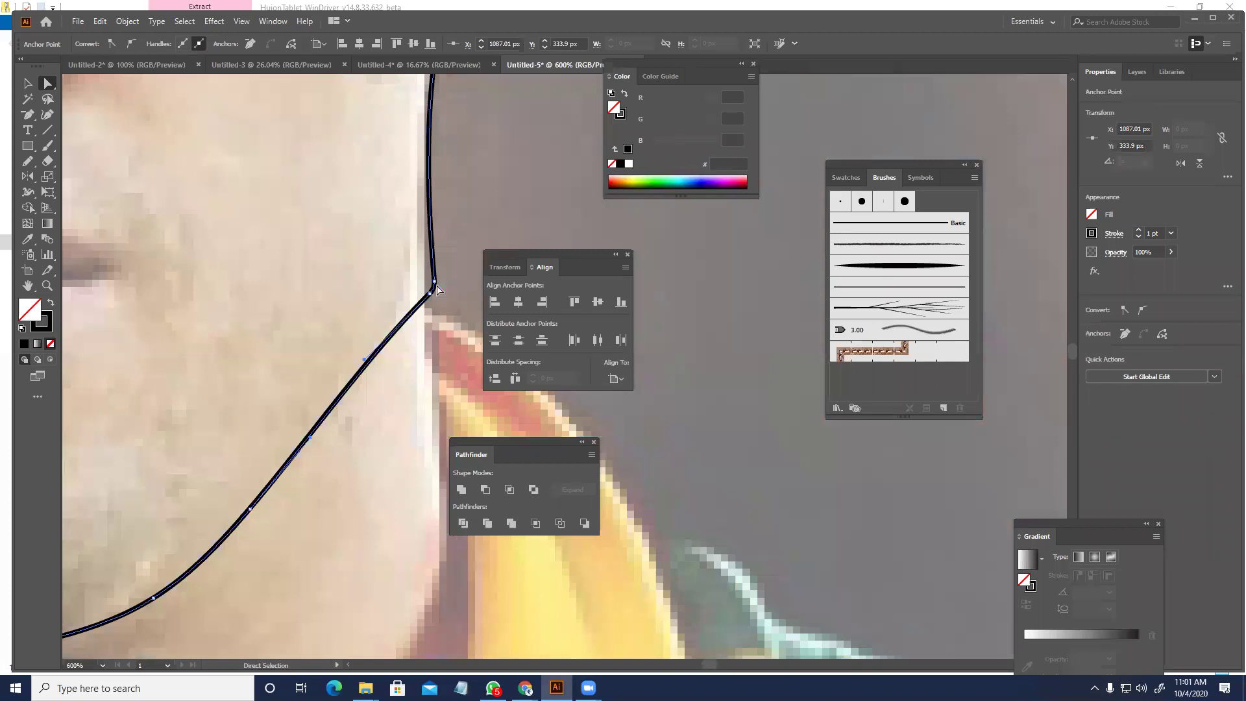
drag(442, 319, 414, 297)
scroll(412, 319, down, 4)
click(391, 386)
drag(392, 386, 451, 396)
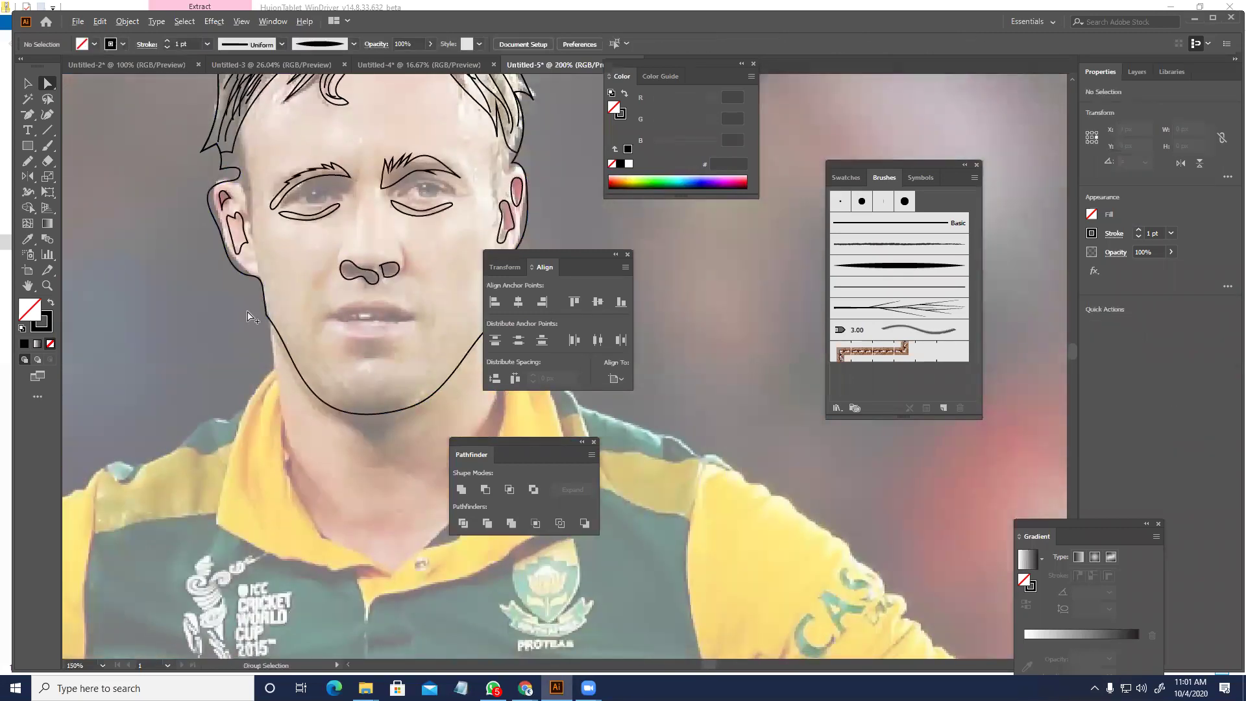
- Adjust the anchor points where the jawline meets the face outline on the photo's left side
scroll(247, 314, up, 3)
click(288, 322)
drag(289, 315, 324, 308)
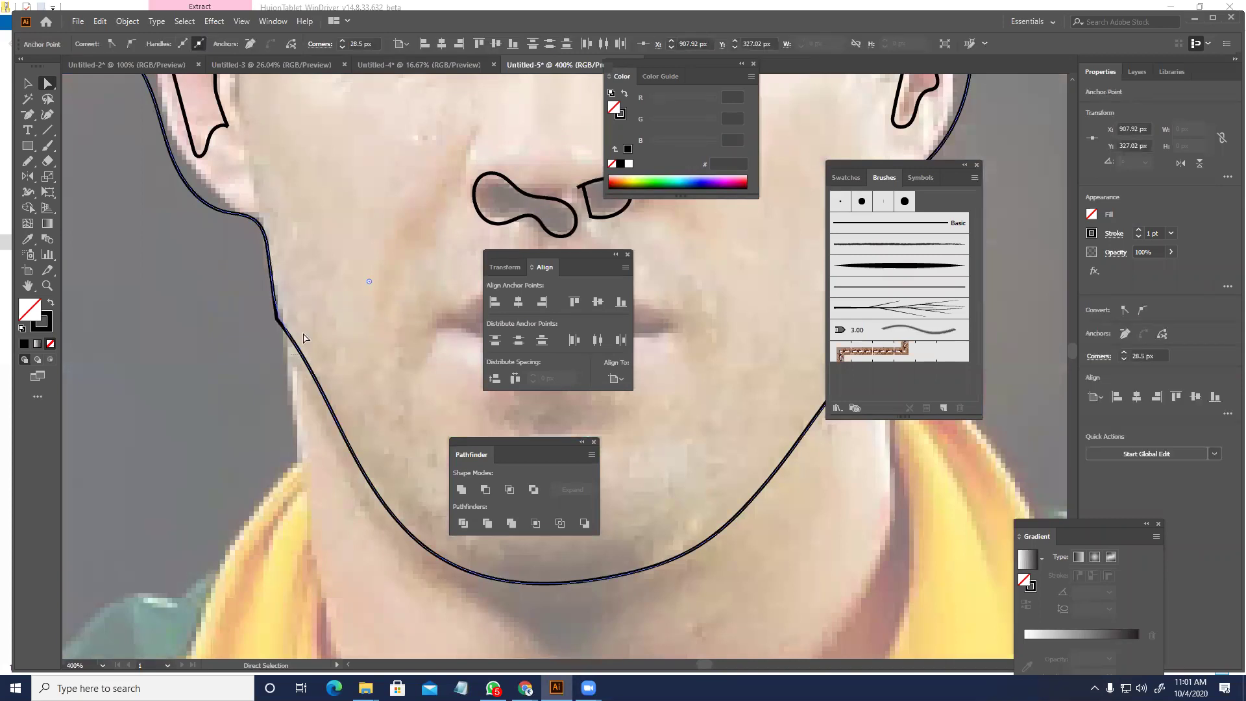
click(275, 363)
scroll(265, 331, down, 4)
drag(405, 397, 343, 396)
key(v)
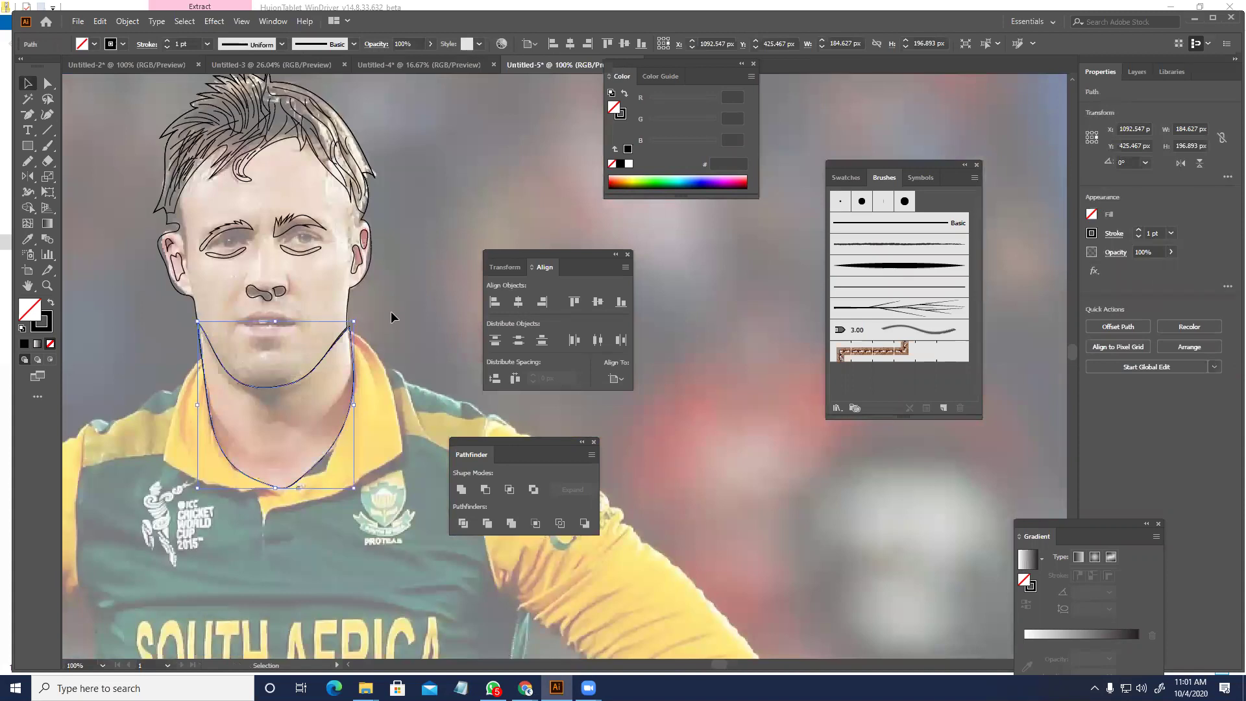
- Move the neck shape's upper corner anchor onto the junction of jawline and face outline on the photo's right side
drag(391, 310, 389, 332)
scroll(323, 356, up, 4)
key(a)
click(347, 356)
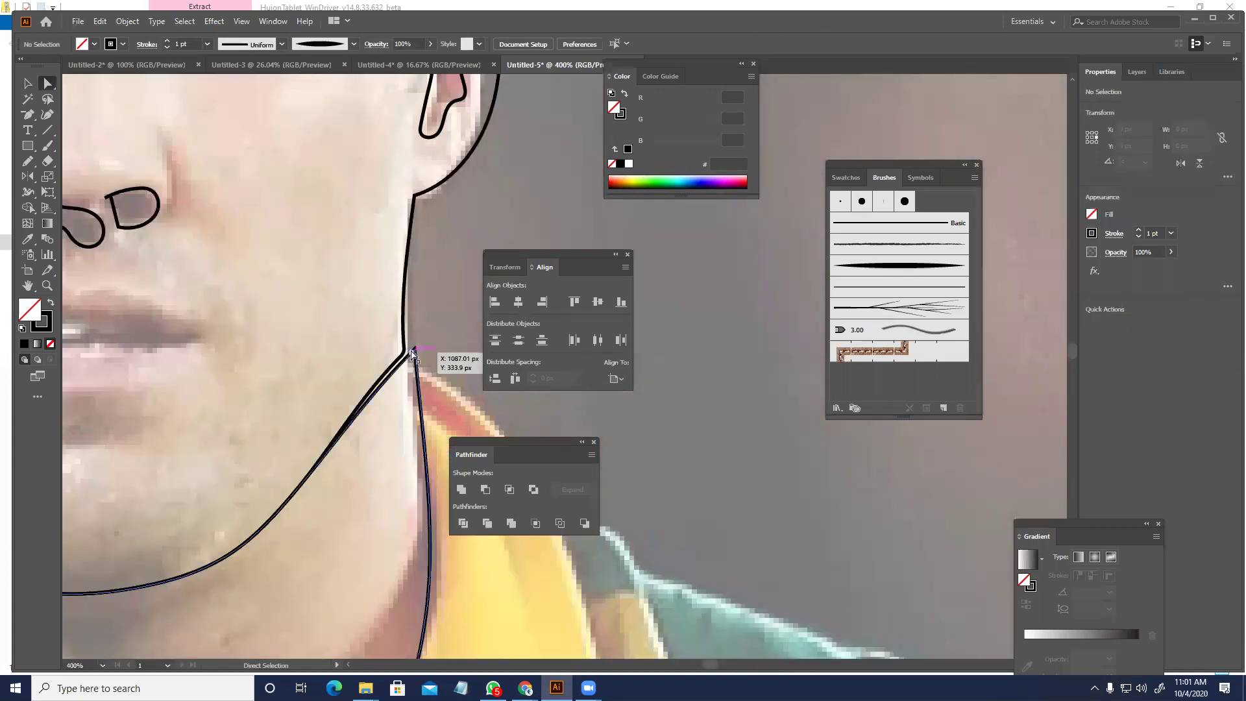
drag(414, 351, 405, 353)
scroll(409, 334, down, 4)
drag(436, 280, 397, 301)
click(391, 380)
scroll(365, 365, up, 2)
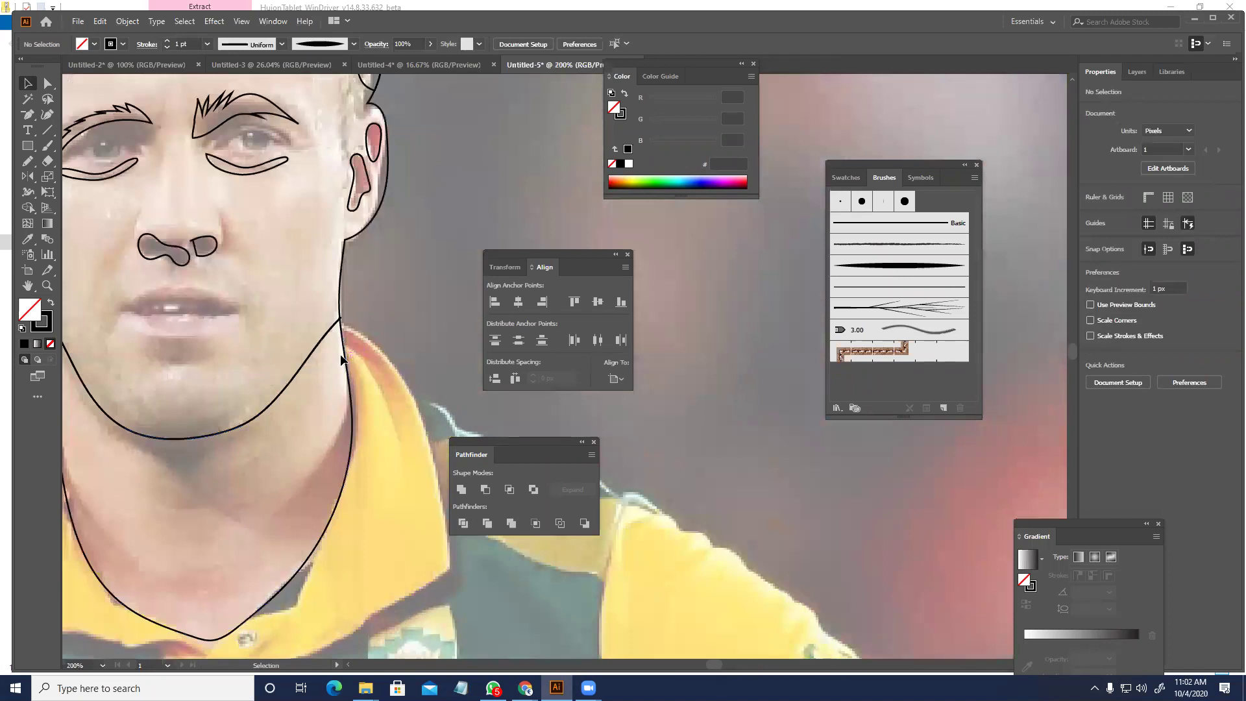
- Outline the eye on the photo's right side with the Pencil tool, about 44 px wide and 13 px high
drag(236, 232, 214, 308)
scroll(101, 123, up, 2)
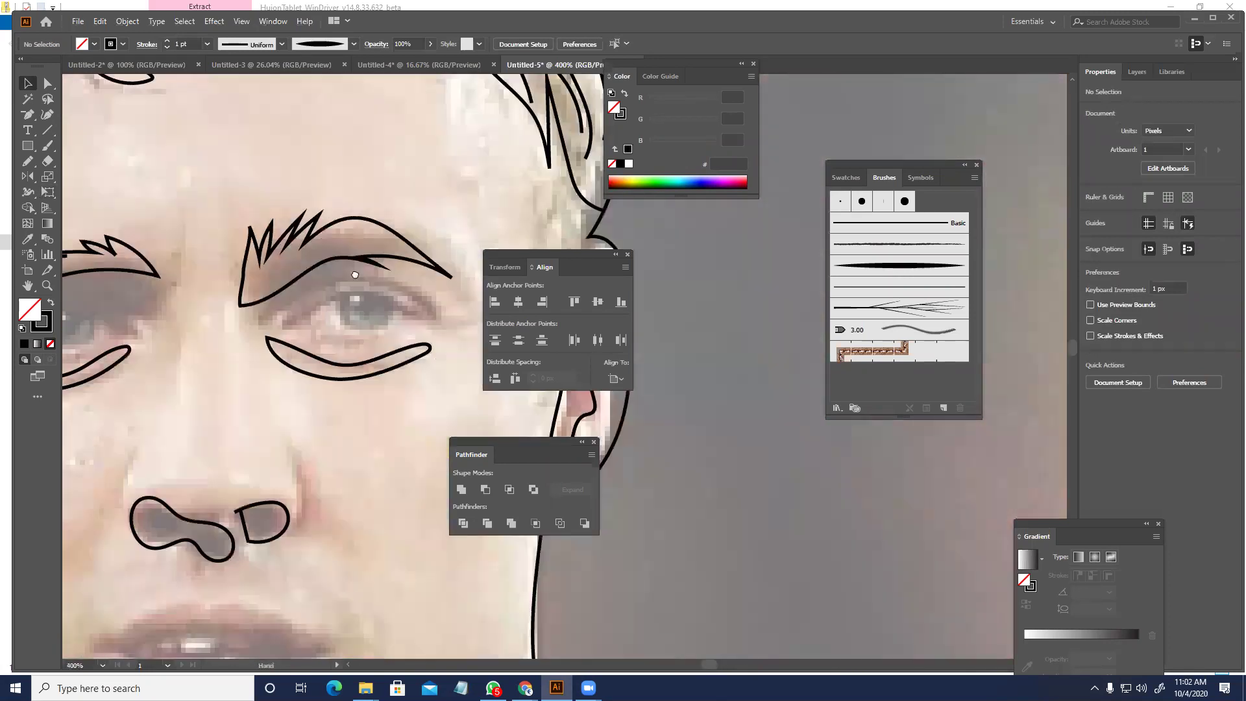
drag(355, 274, 270, 245)
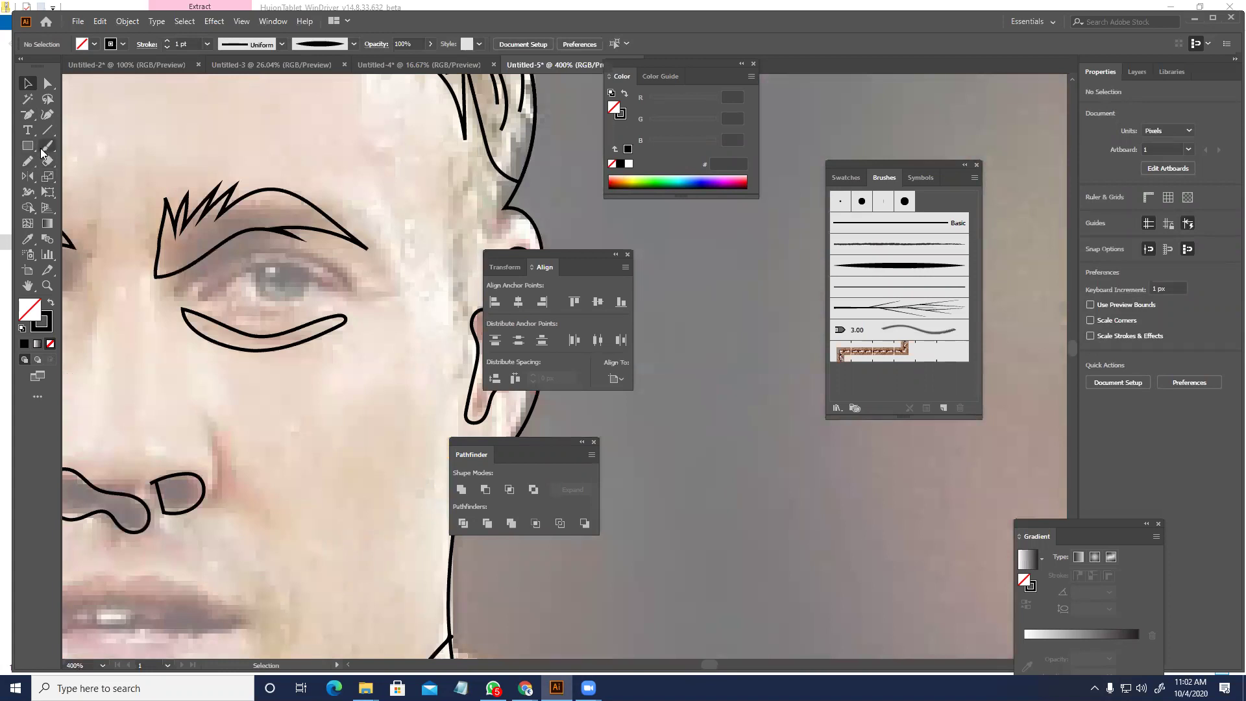
click(28, 164)
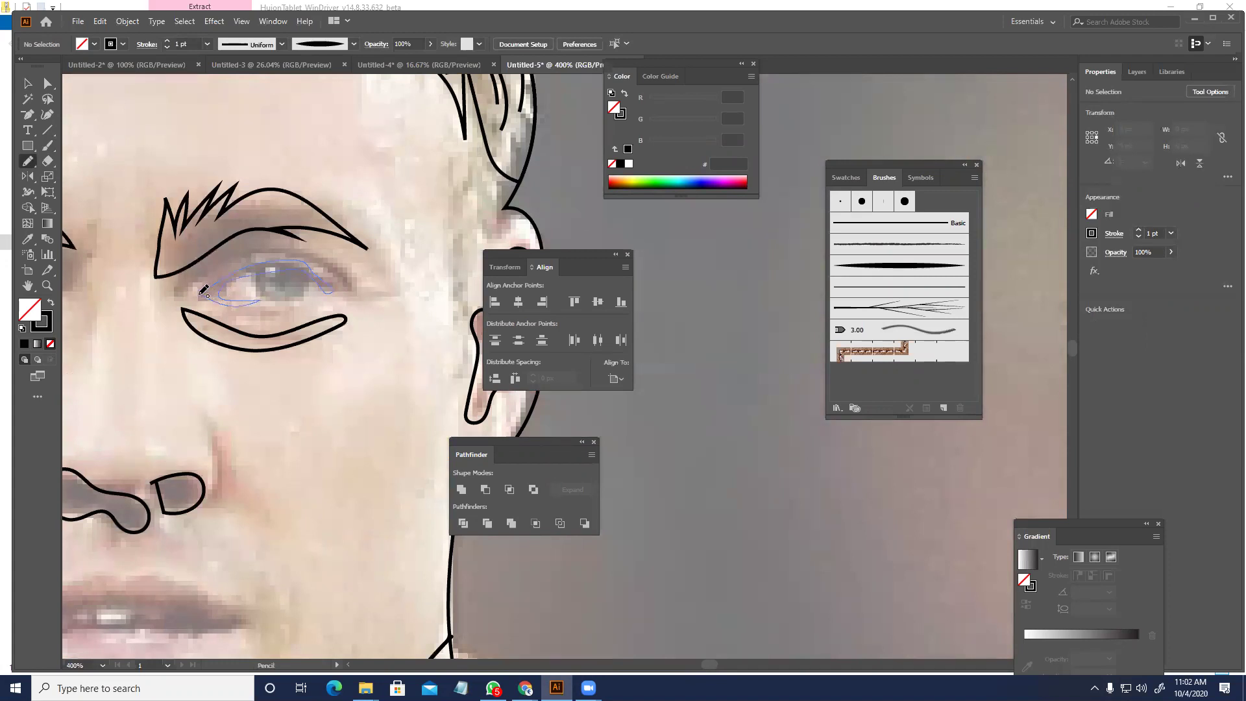
drag(203, 290, 205, 294)
scroll(359, 318, left, 5)
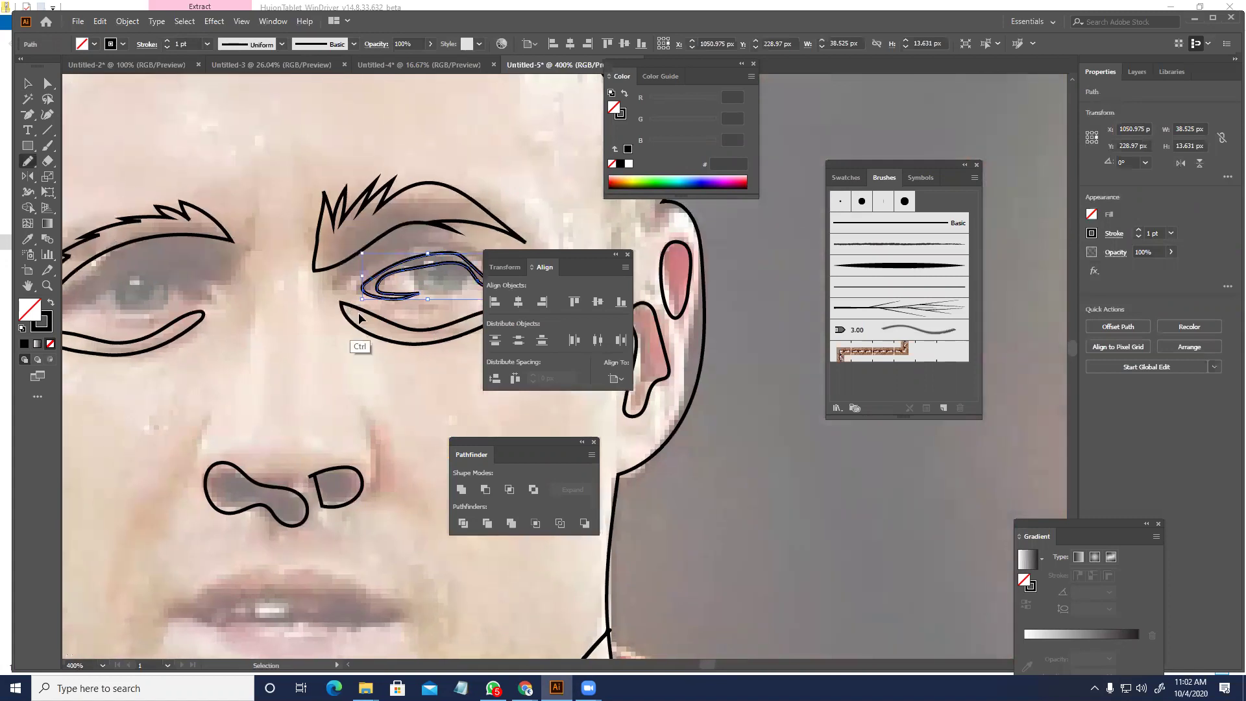
key(ctrl+z)
mouse_move(383, 263)
mouse_down()
mouse_move(248, 240)
mouse_move(302, 225)
mouse_move(357, 247)
mouse_up()
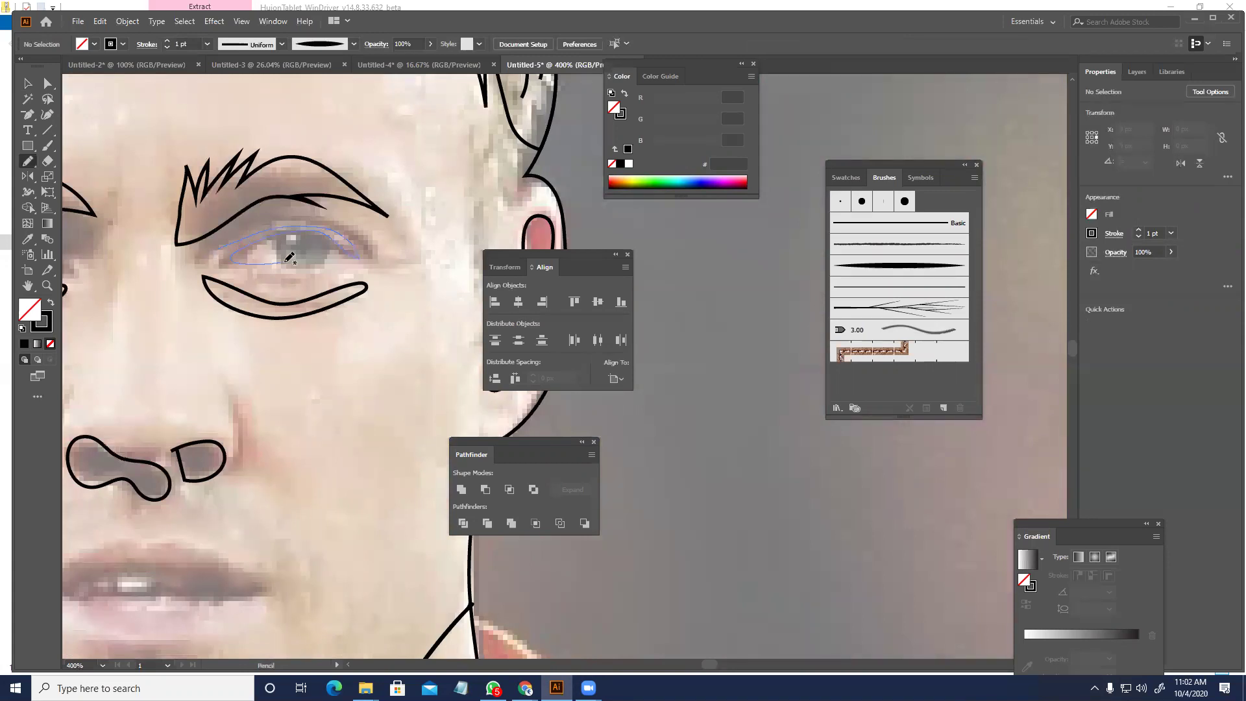
drag(205, 257, 404, 252)
- Outline the eye on the photo's left side freehand with the Pencil tool, about 39 px wide and 17 px high
scroll(214, 234, left, 3)
scroll(214, 233, down, 1)
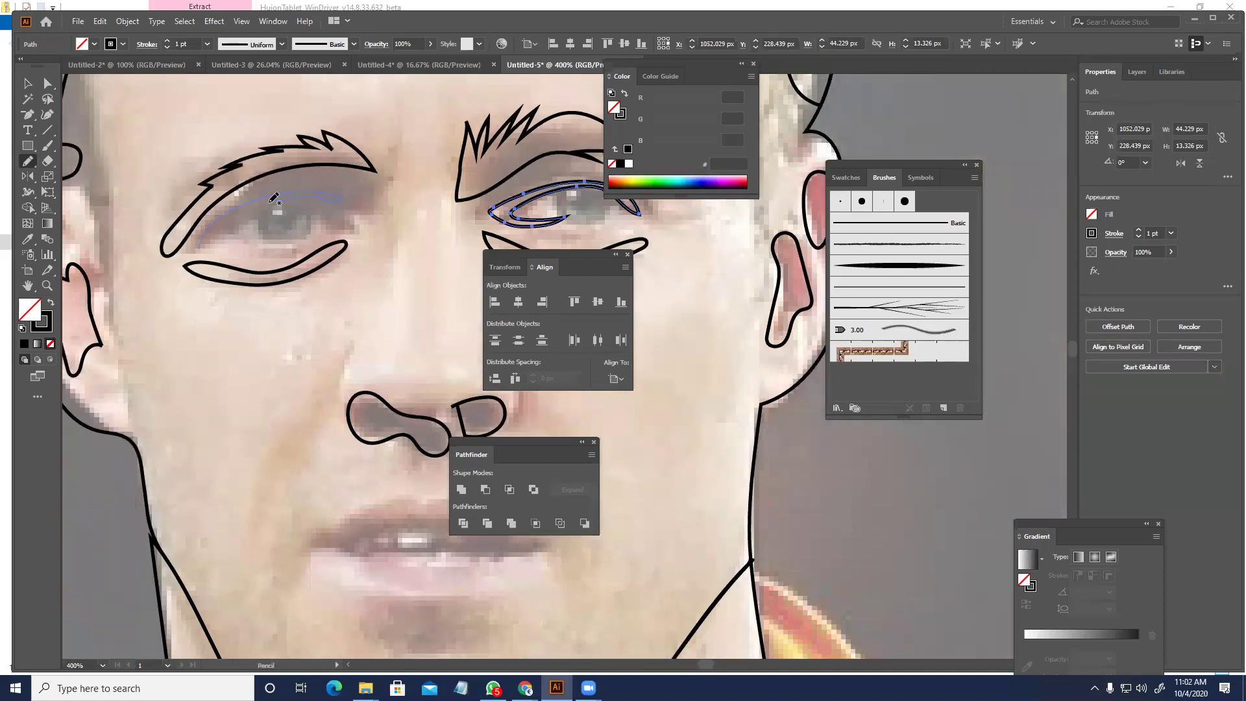
drag(246, 214, 248, 211)
key(ctrl+z)
drag(330, 186, 330, 187)
key(ctrl+z)
drag(307, 230, 231, 243)
drag(203, 239, 205, 236)
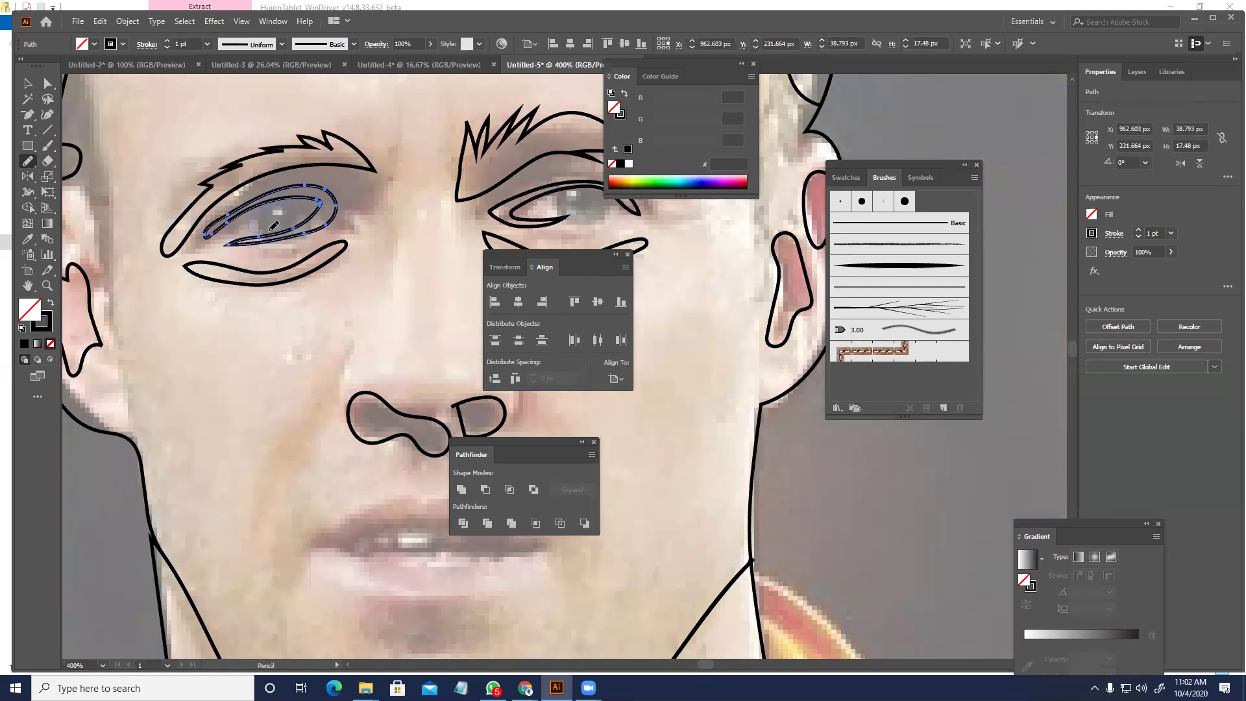
- Draw the irises inside both eyes, about 14 by 8 px on the photo's left and 15 by 11 px on its right
drag(275, 208, 288, 206)
mouse_move(436, 206)
mouse_down()
mouse_move(264, 259)
mouse_move(223, 252)
mouse_up()
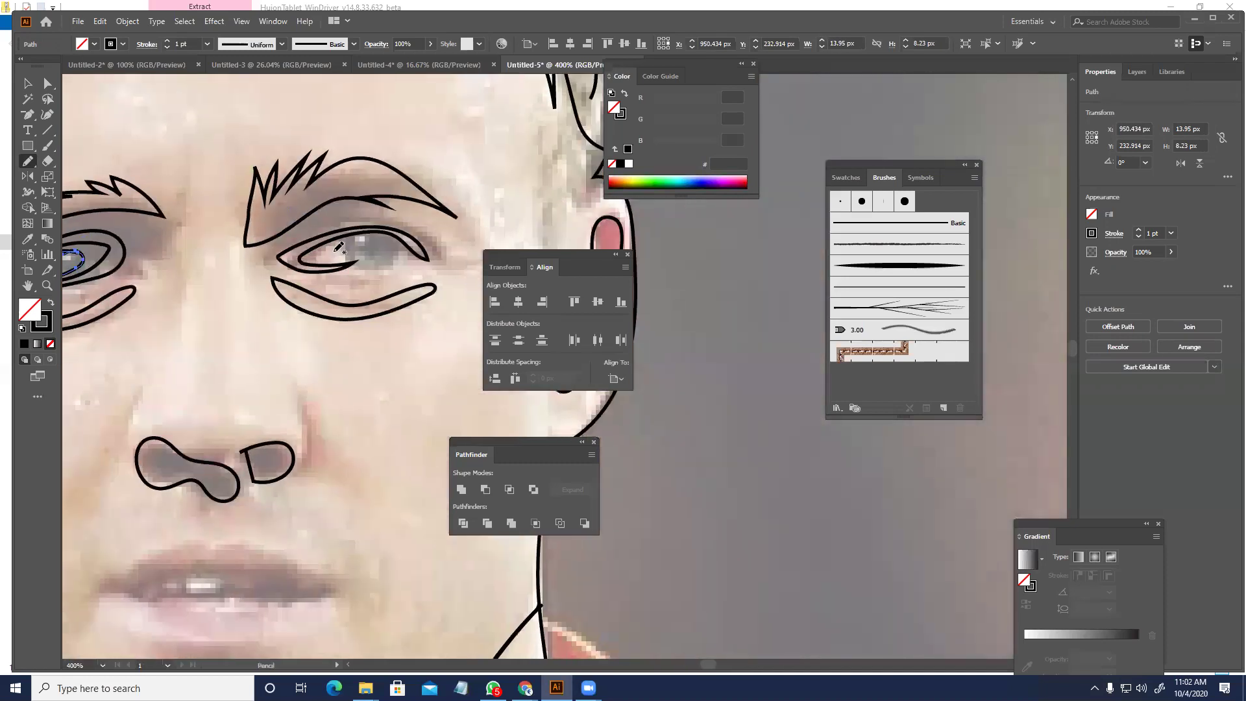
mouse_move(349, 258)
mouse_down()
mouse_move(385, 241)
mouse_move(344, 231)
mouse_up()
key(ctrl+z)
key(ctrl+z)
drag(267, 418, 437, 386)
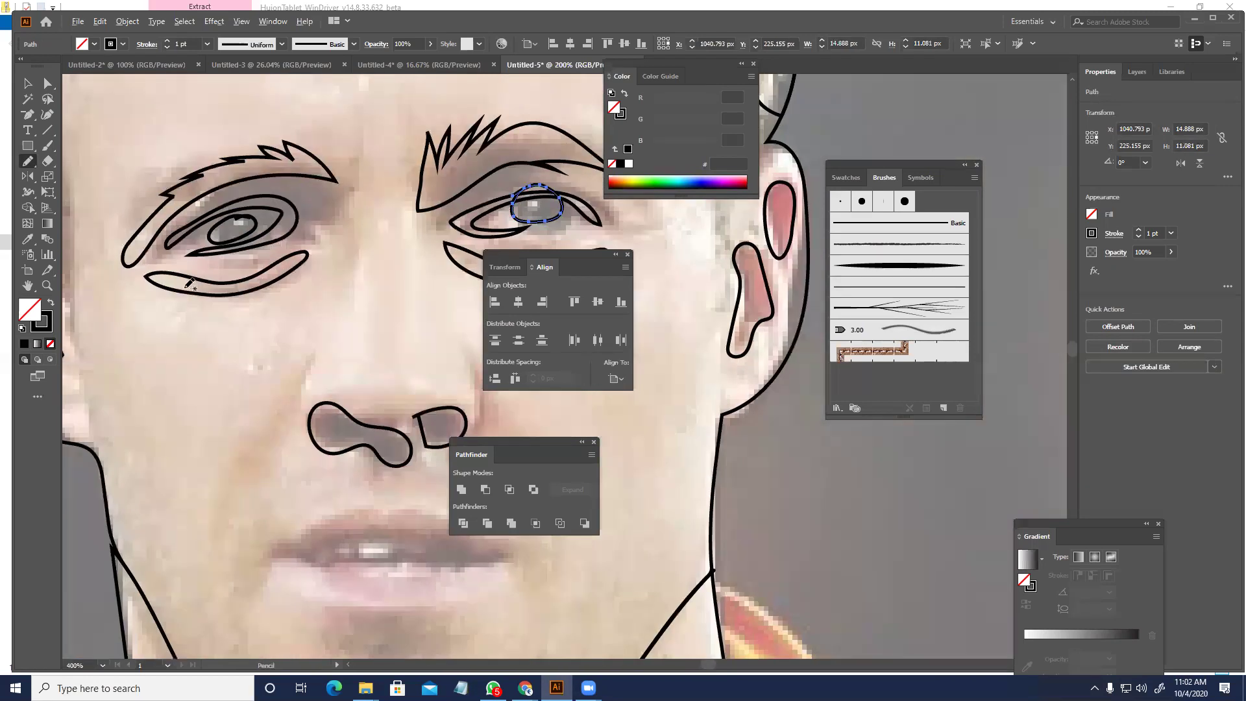
- Select the head outline with the jawline and neck shape and hide them, leaving the hair and facial features
scroll(175, 296, down, 4)
key(v)
drag(359, 517, 105, 80)
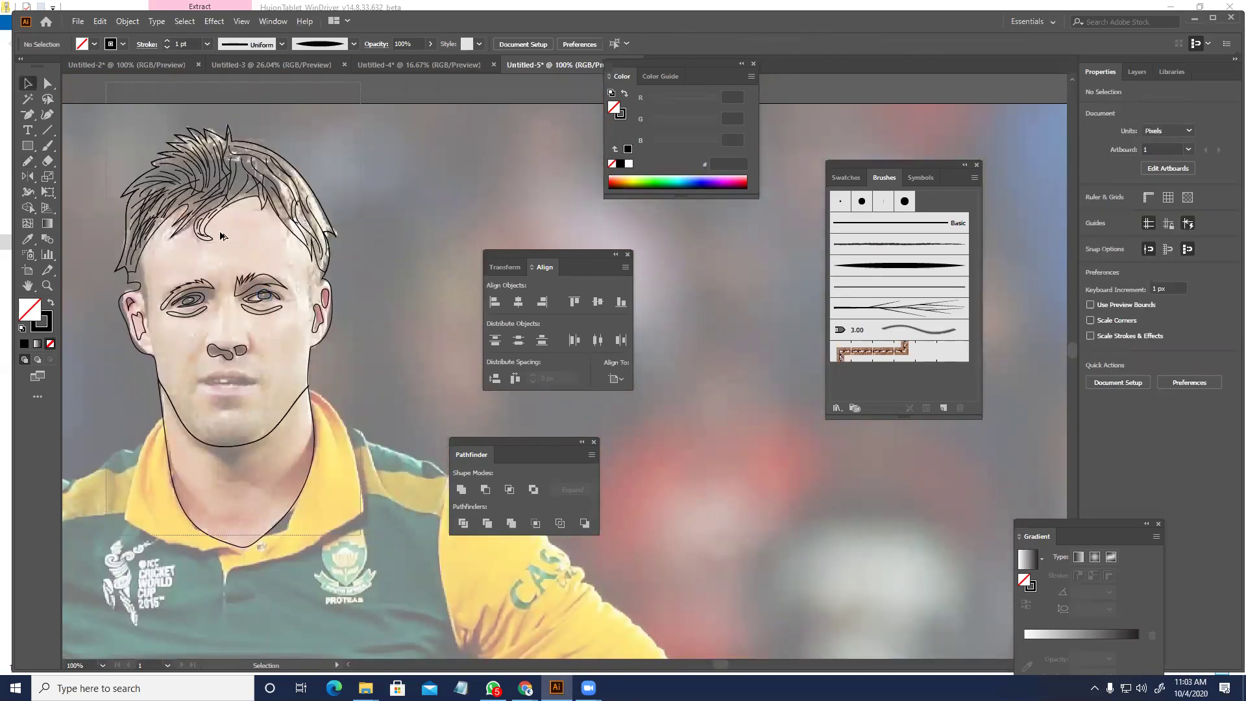
scroll(230, 243, down, 3)
scroll(167, 254, up, 3)
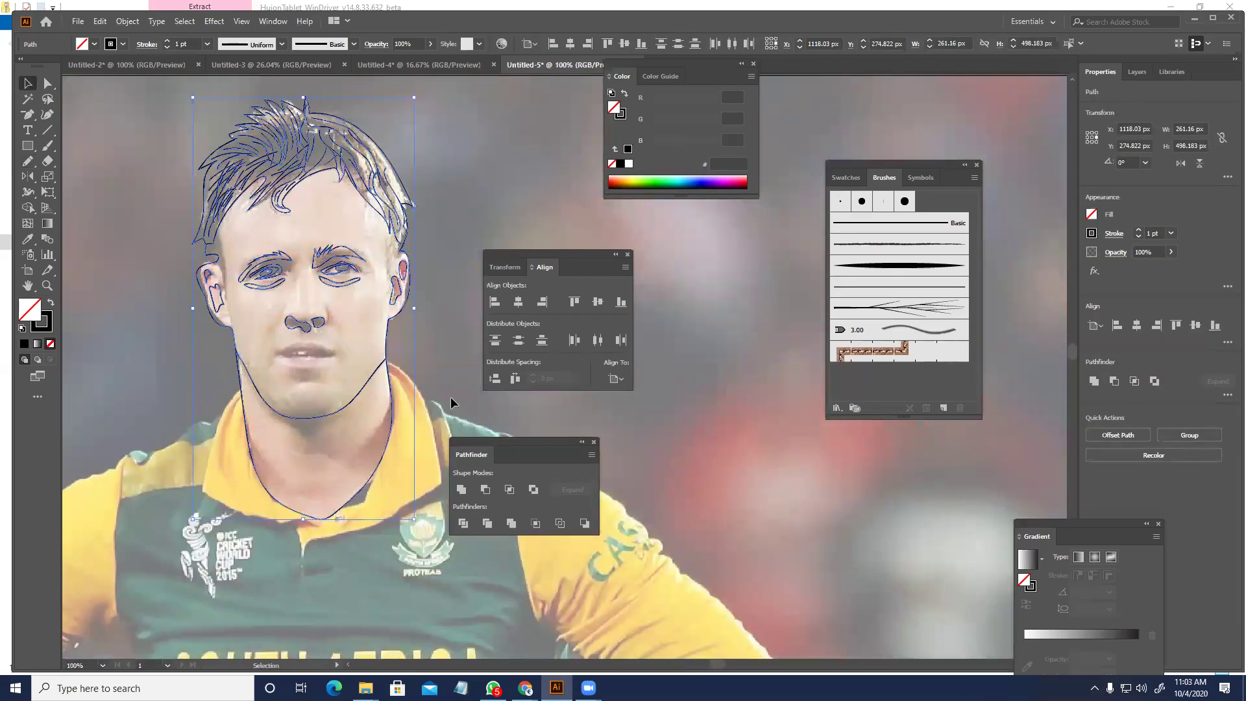
click(445, 394)
key(ctrl+plus)
scroll(367, 310, down, 1)
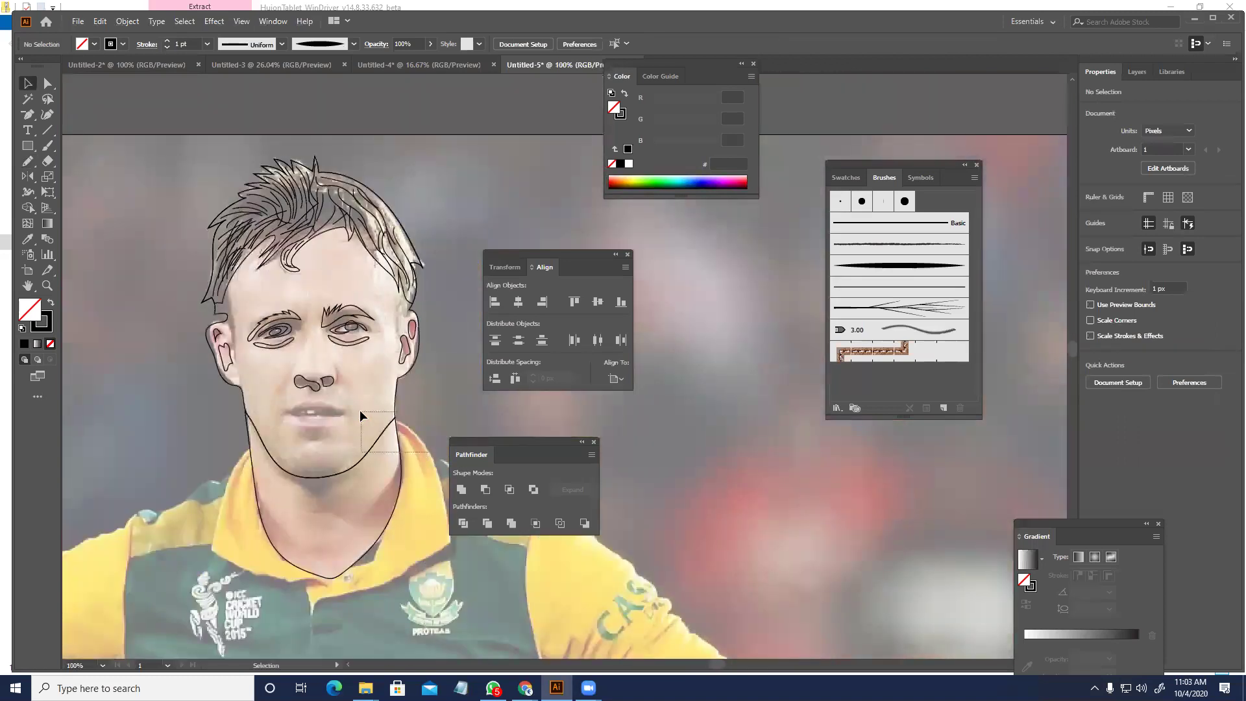
drag(359, 410, 361, 408)
key(Delete)
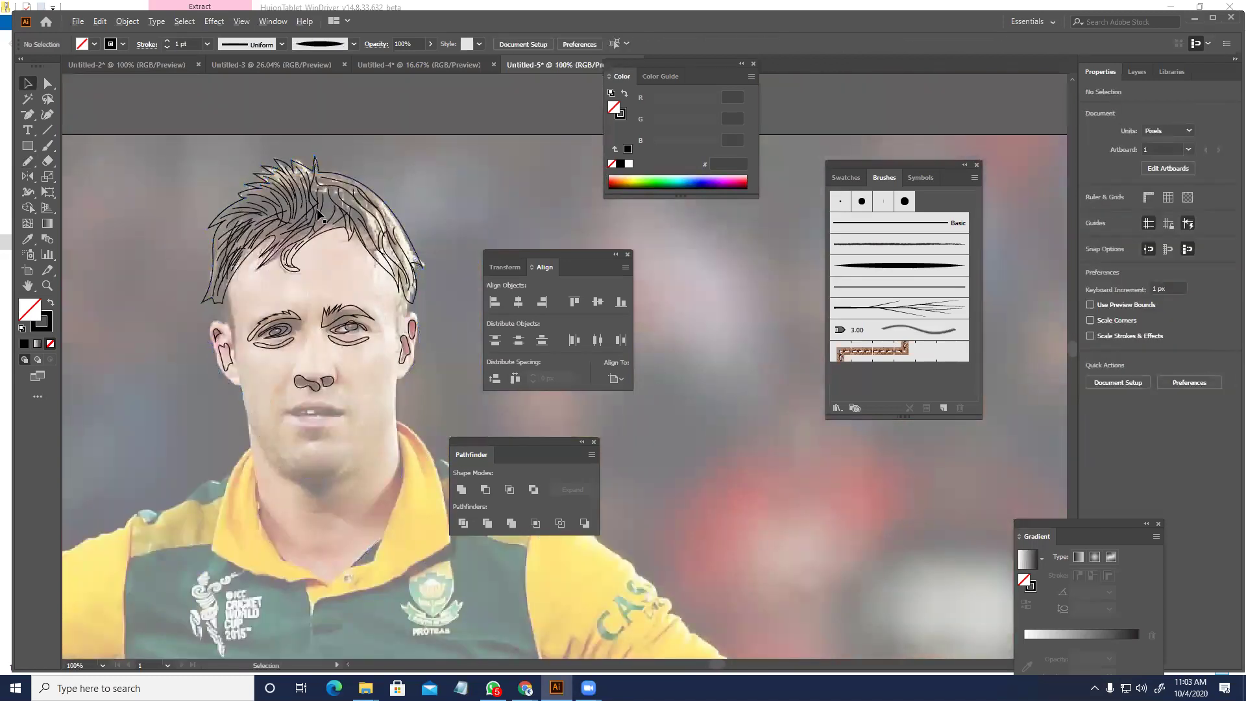
- Select the outer hair outline and hide it, leaving only the inner hair strands
scroll(318, 209, up, 2)
click(173, 338)
key(Delete)
scroll(230, 280, down, 2)
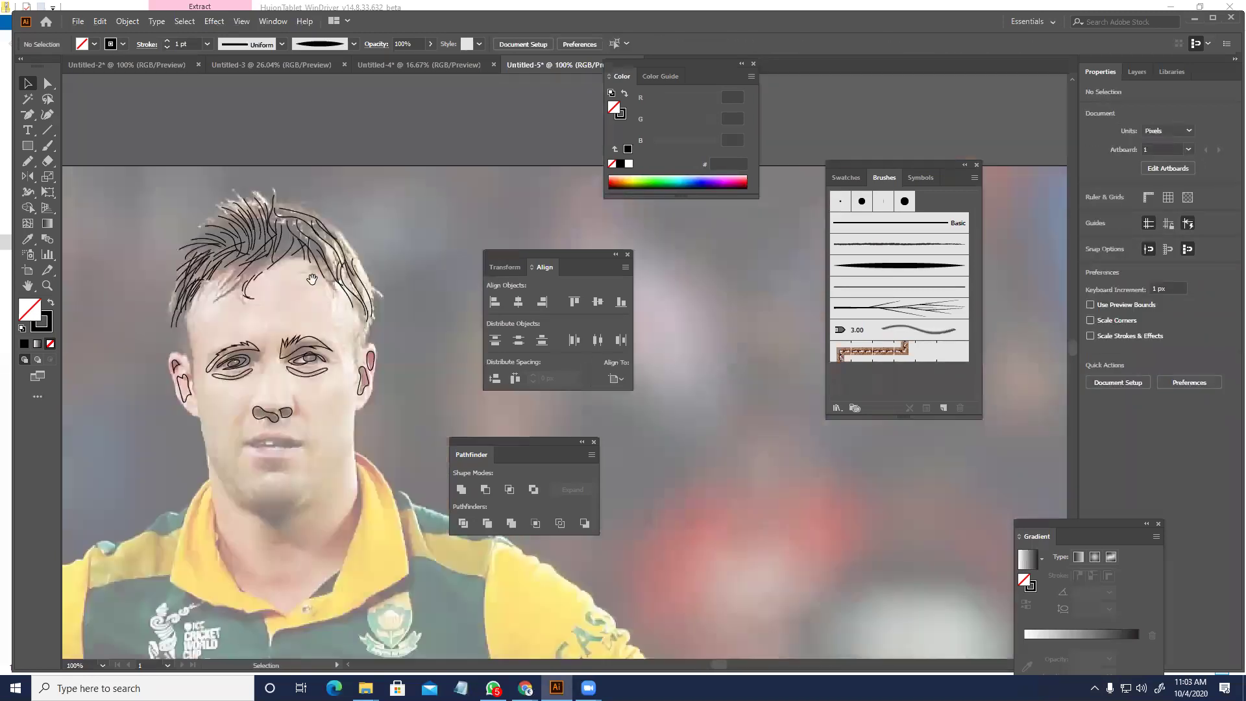
- Apply the variable width profile that tapers at both ends to all the hair strands, and deselect them
click(207, 214)
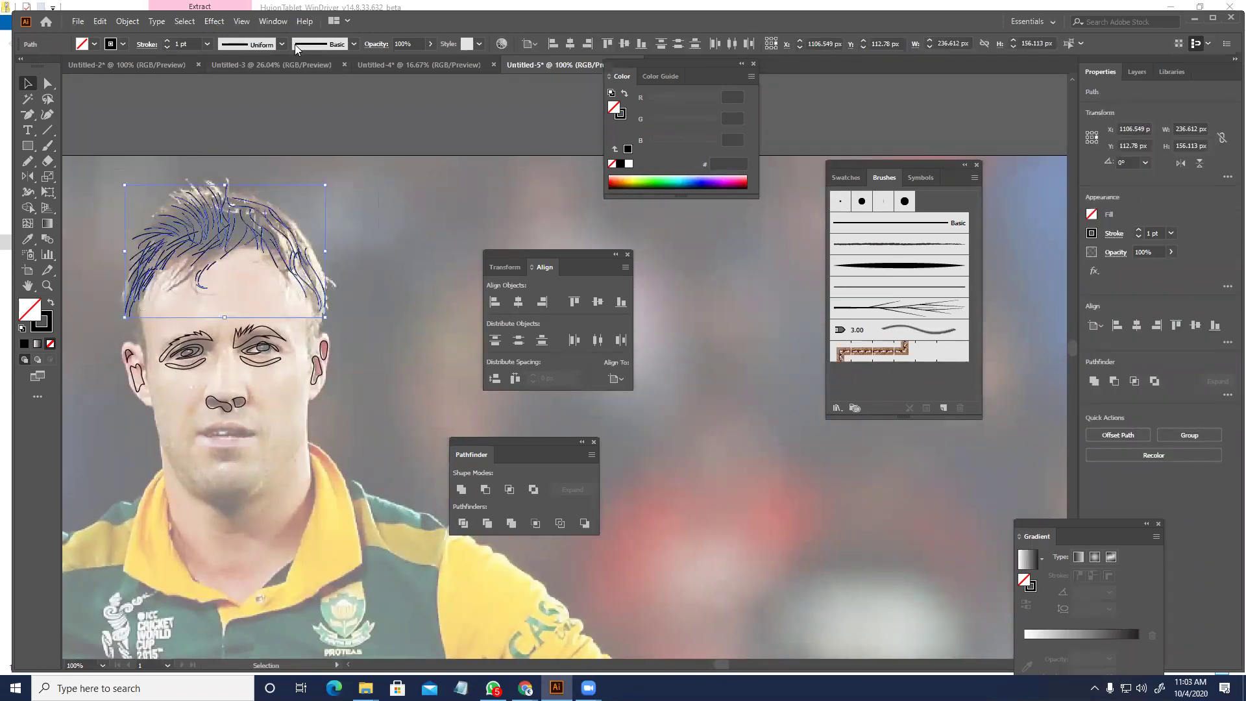
click(353, 44)
click(206, 43)
click(206, 44)
click(282, 43)
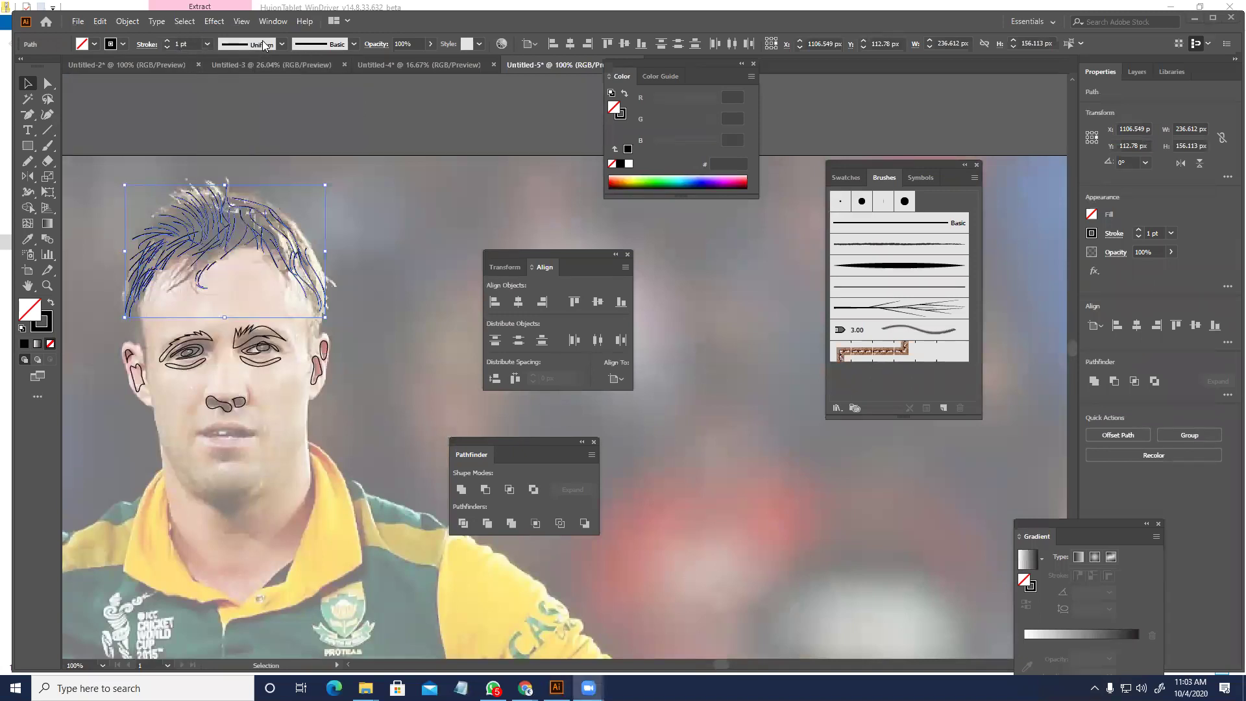
click(282, 43)
click(259, 100)
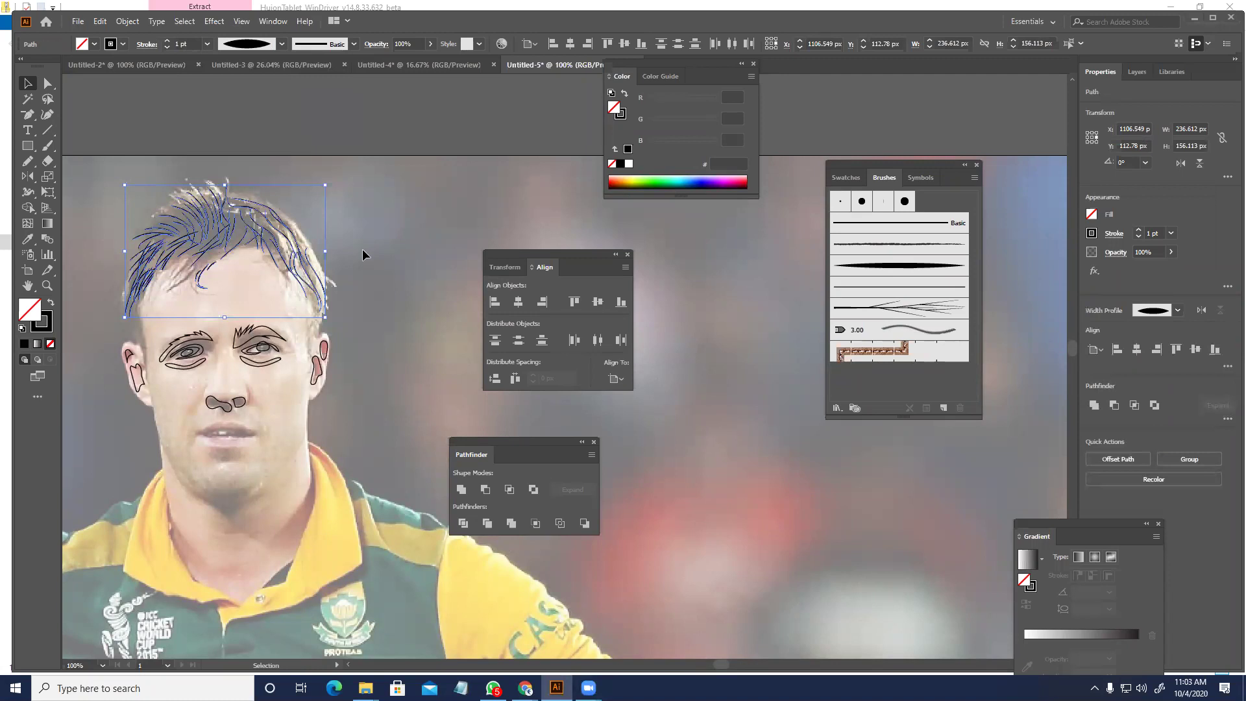
click(397, 297)
- Bring back all the hidden head, jaw, neck and hair outlines, and clear the selection
key(ctrl+plus)
key(ctrl+plus)
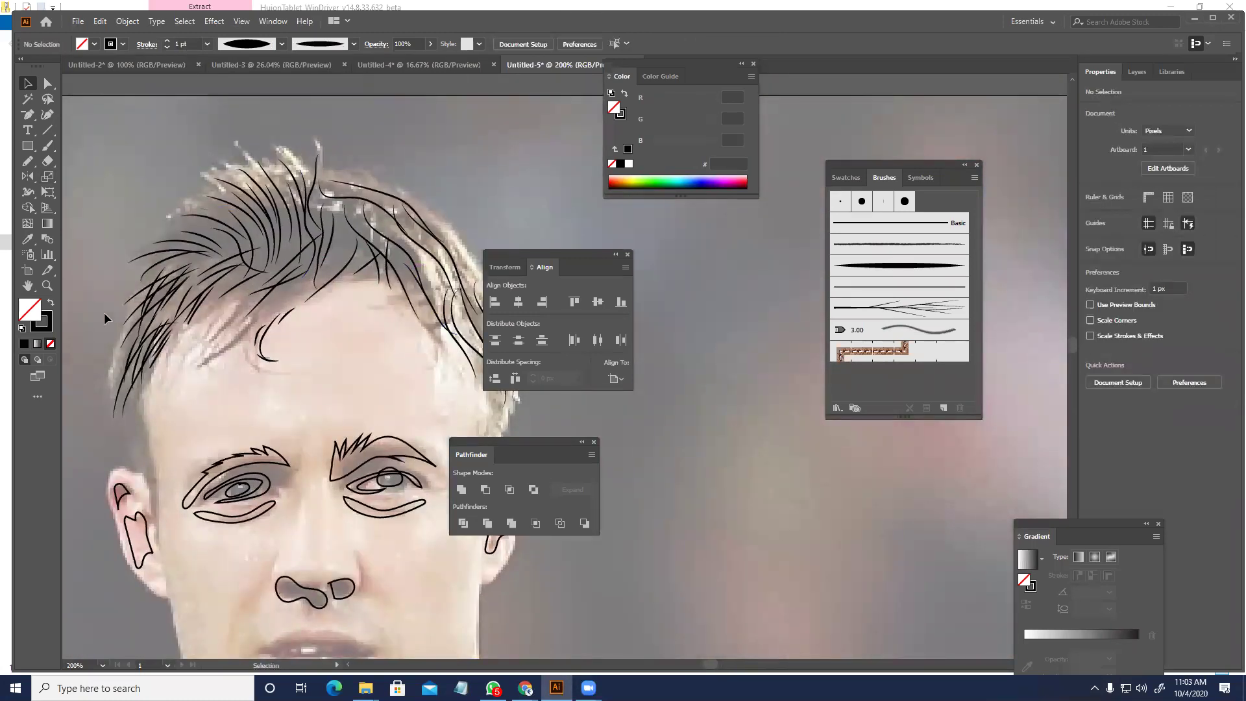
drag(144, 130, 492, 412)
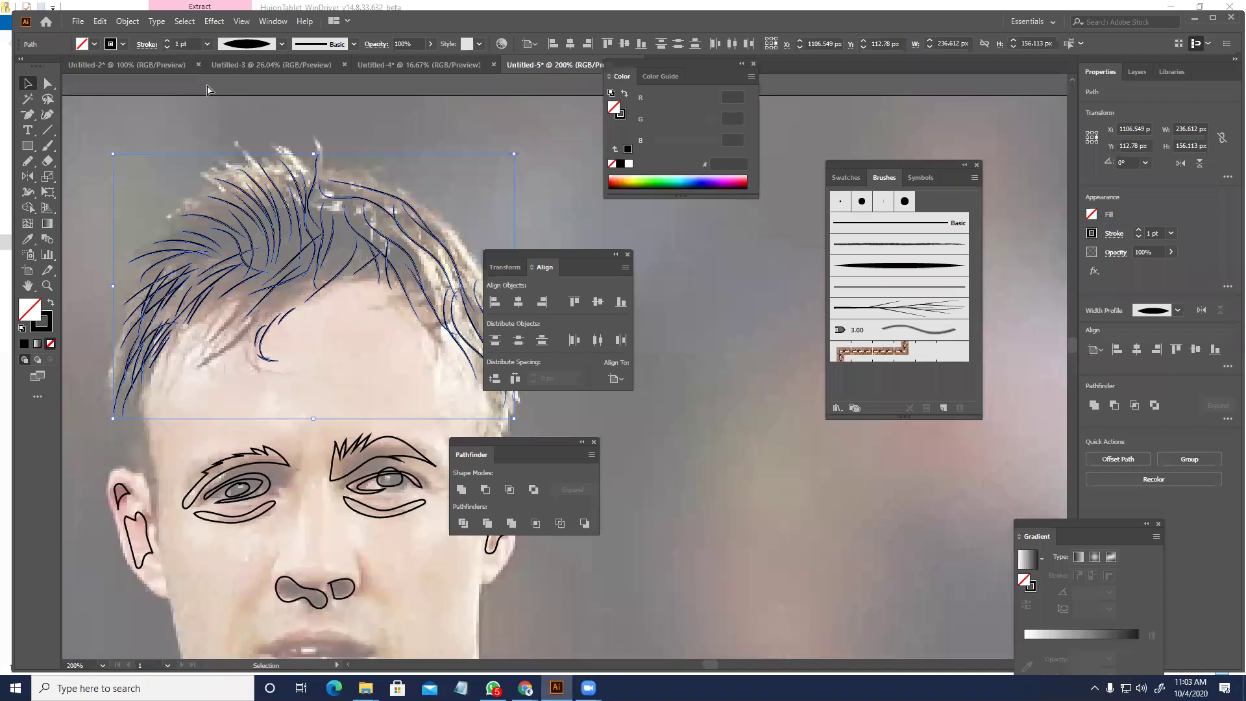
key(ctrl+alt+3)
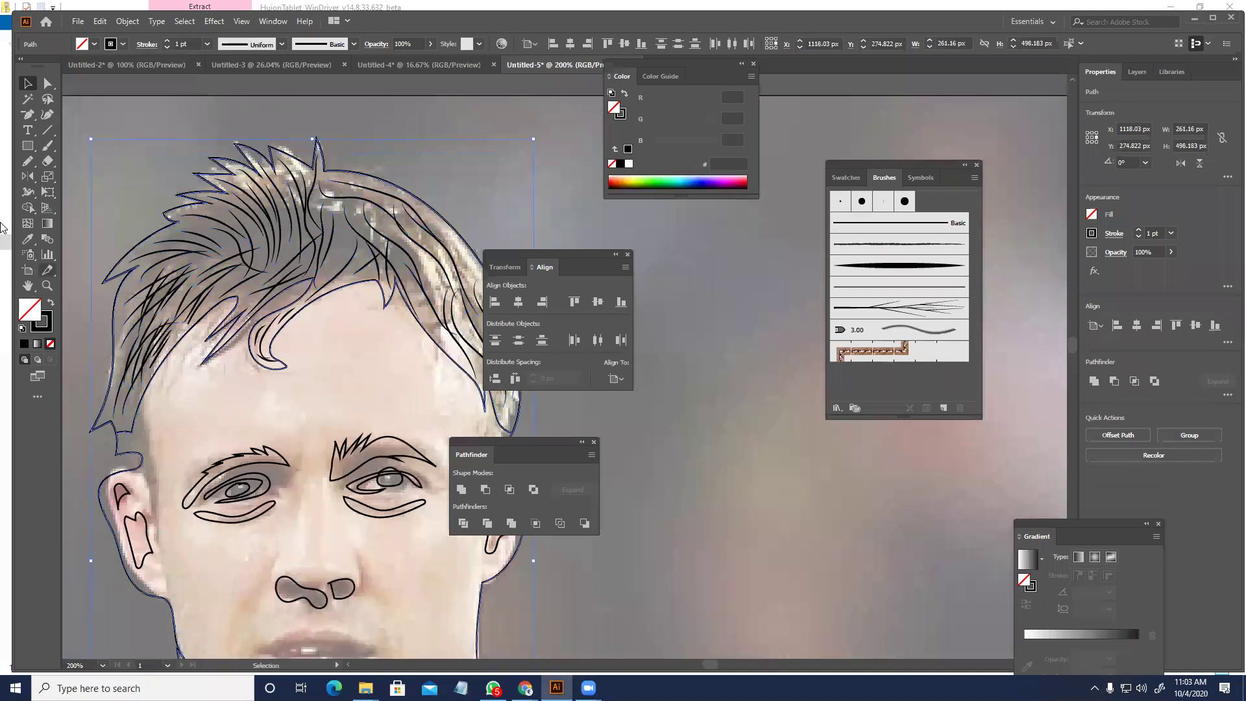
key(ctrl+z)
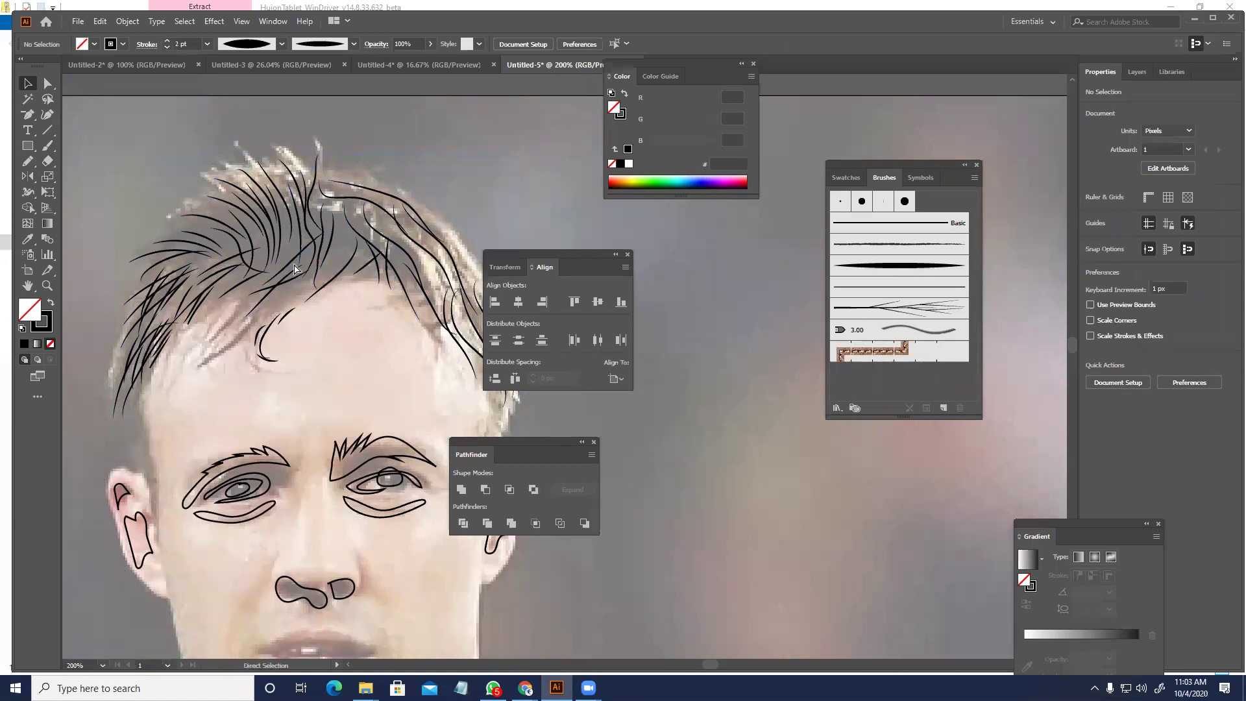
key(ctrl+shift+z)
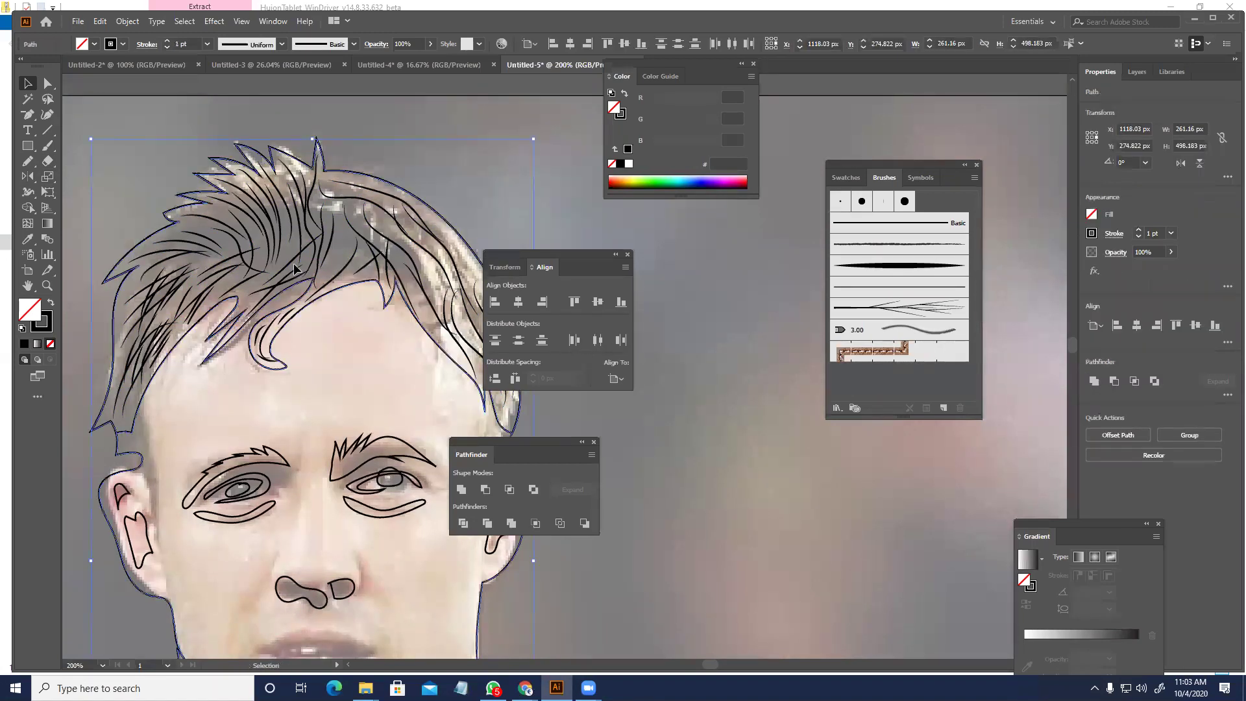
click(291, 265)
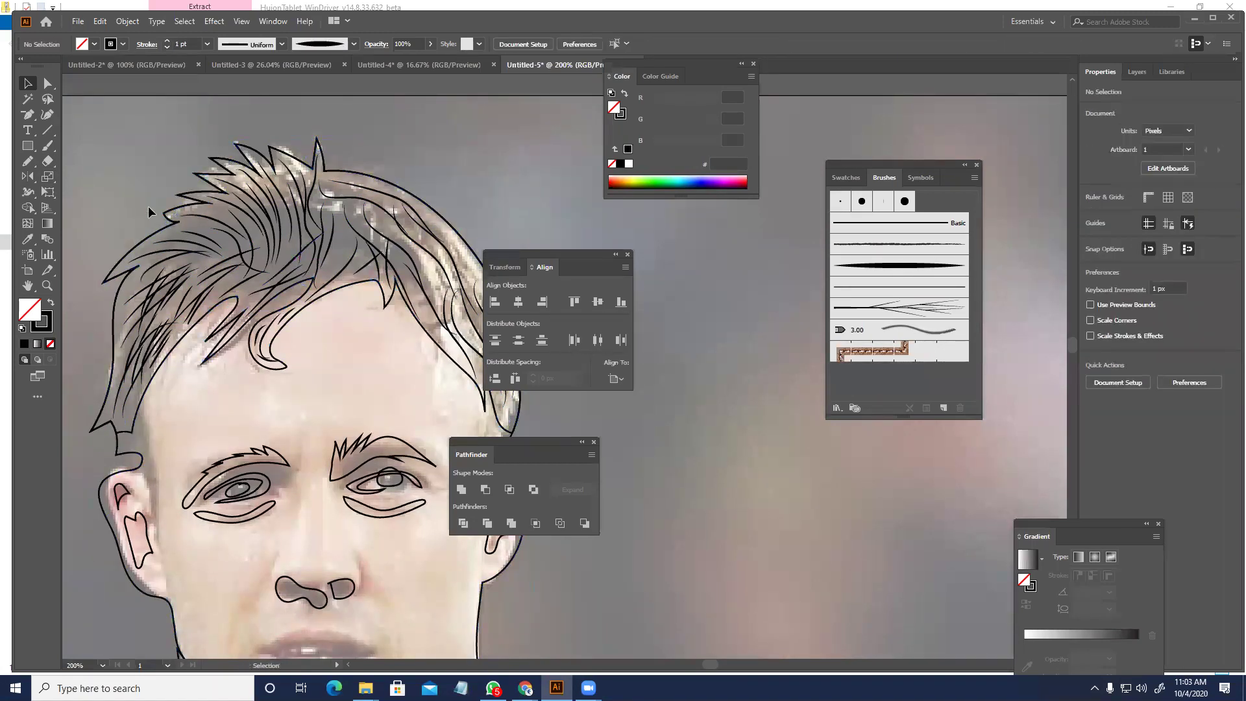
- Accept the Pencil tool options and close the Align and Pathfinder panels to free up the canvas
click(46, 130)
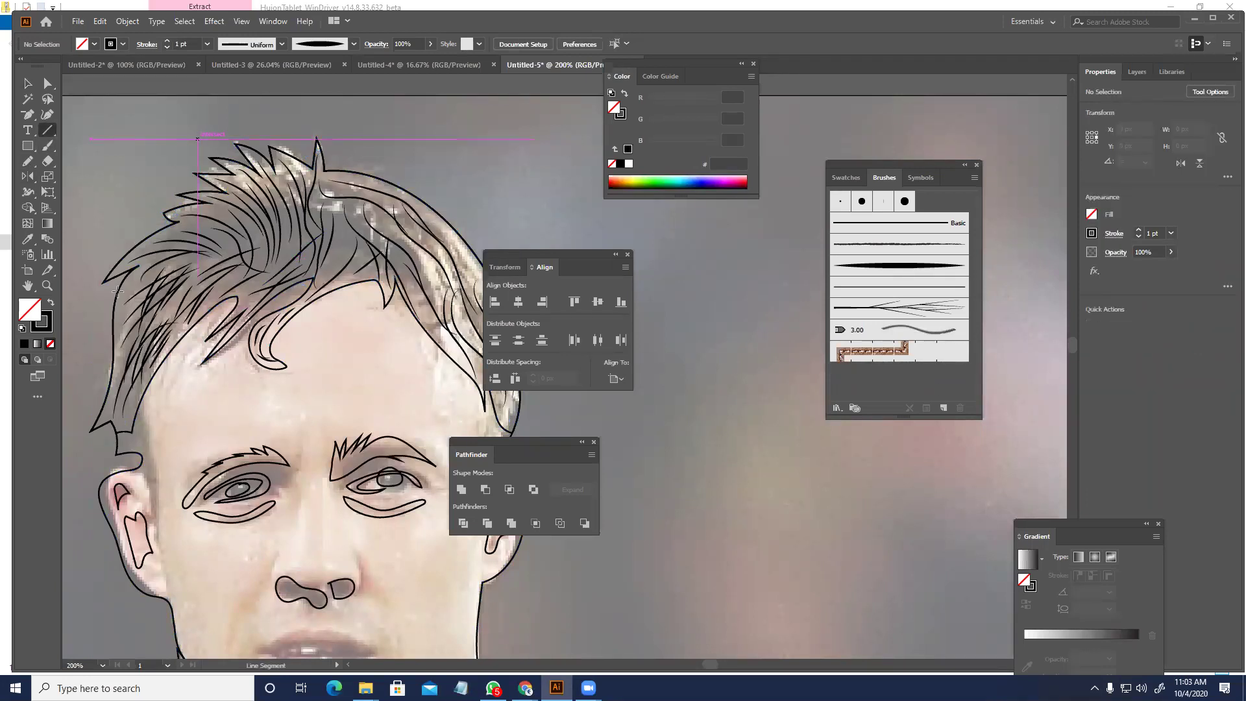
double_click(27, 161)
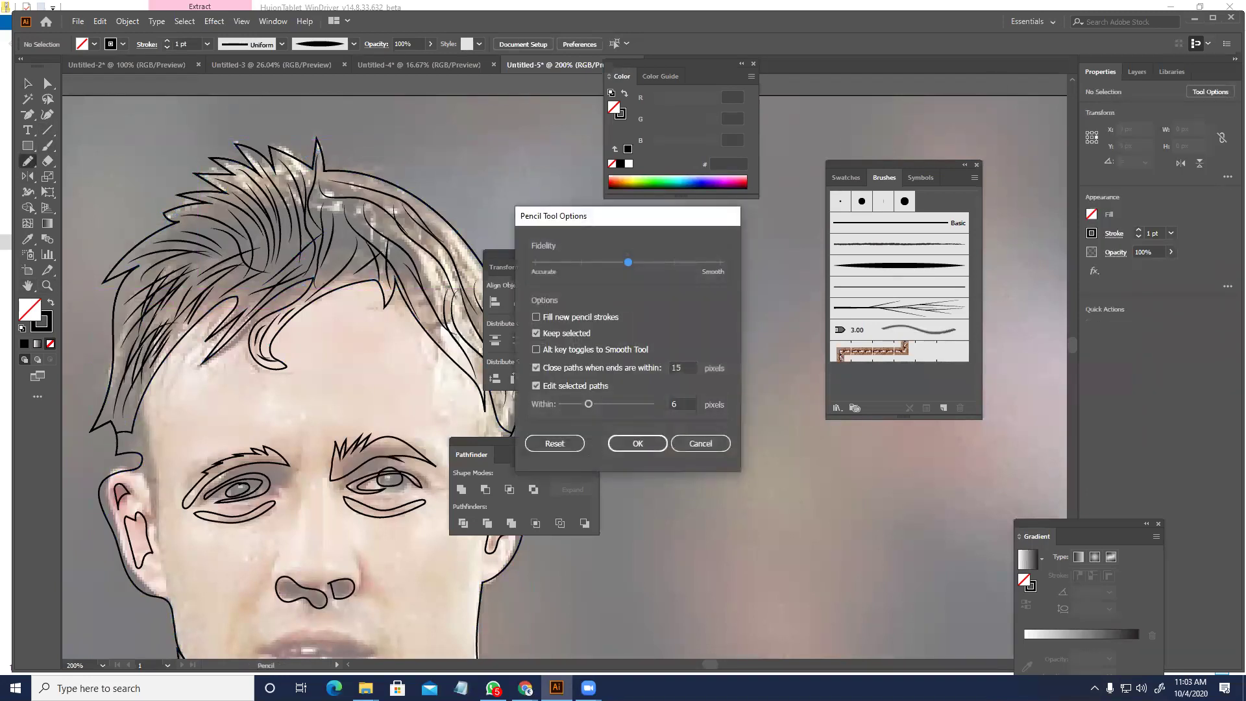
key(Return)
scroll(454, 298, up, 4)
mouse_move(253, 223)
mouse_down()
mouse_move(280, 266)
mouse_move(242, 403)
mouse_up()
drag(592, 232, 594, 255)
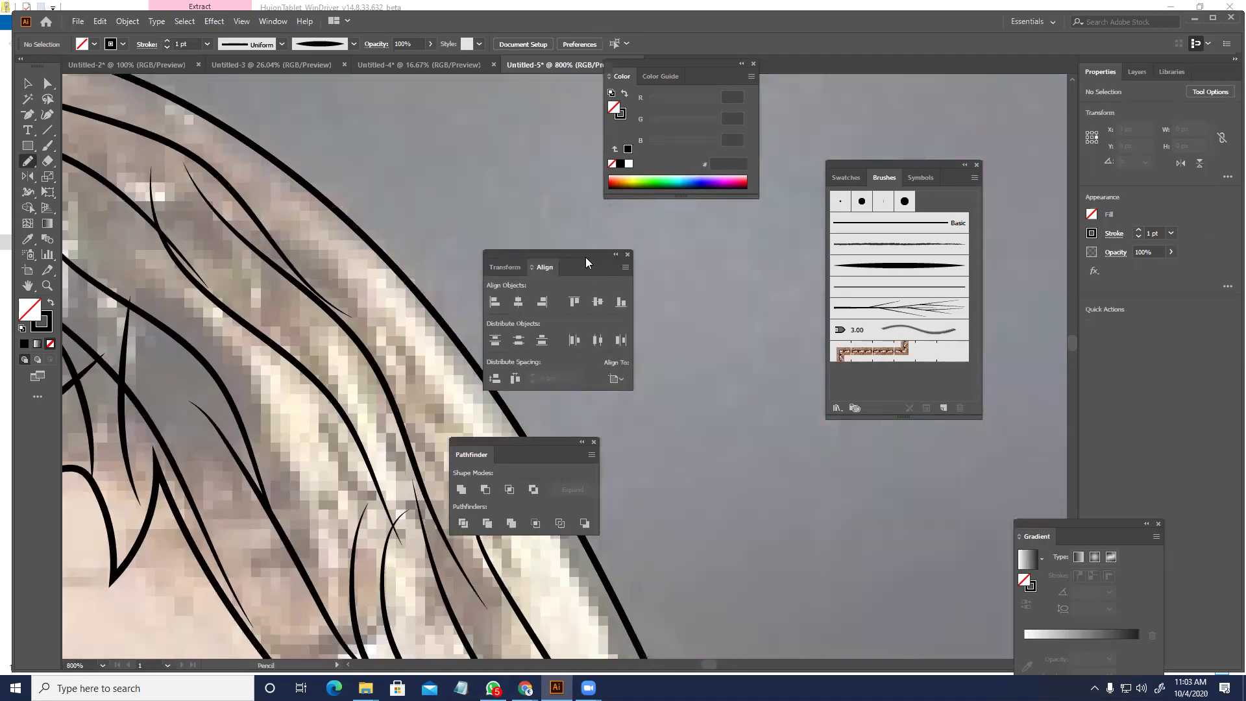
click(627, 253)
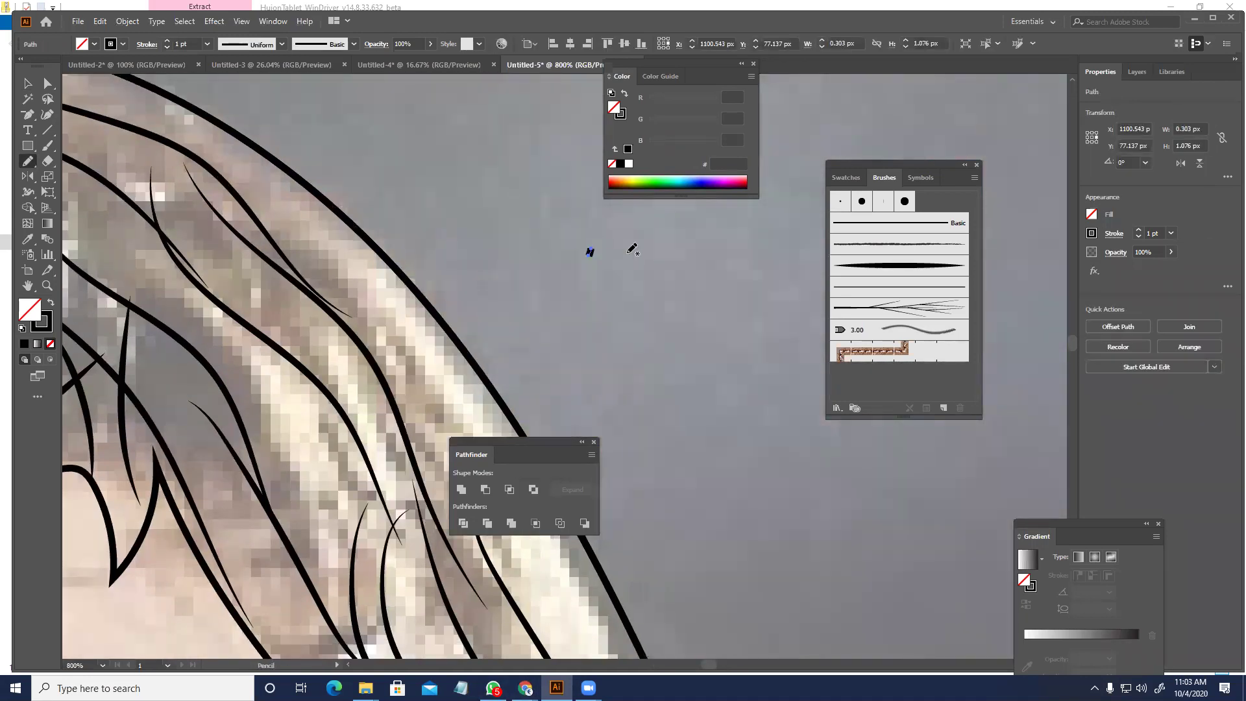
click(593, 442)
- Draw a curved strand with the Pencil tool in the middle of the hair above the forehead, about 13 by 43 px
drag(399, 339, 765, 348)
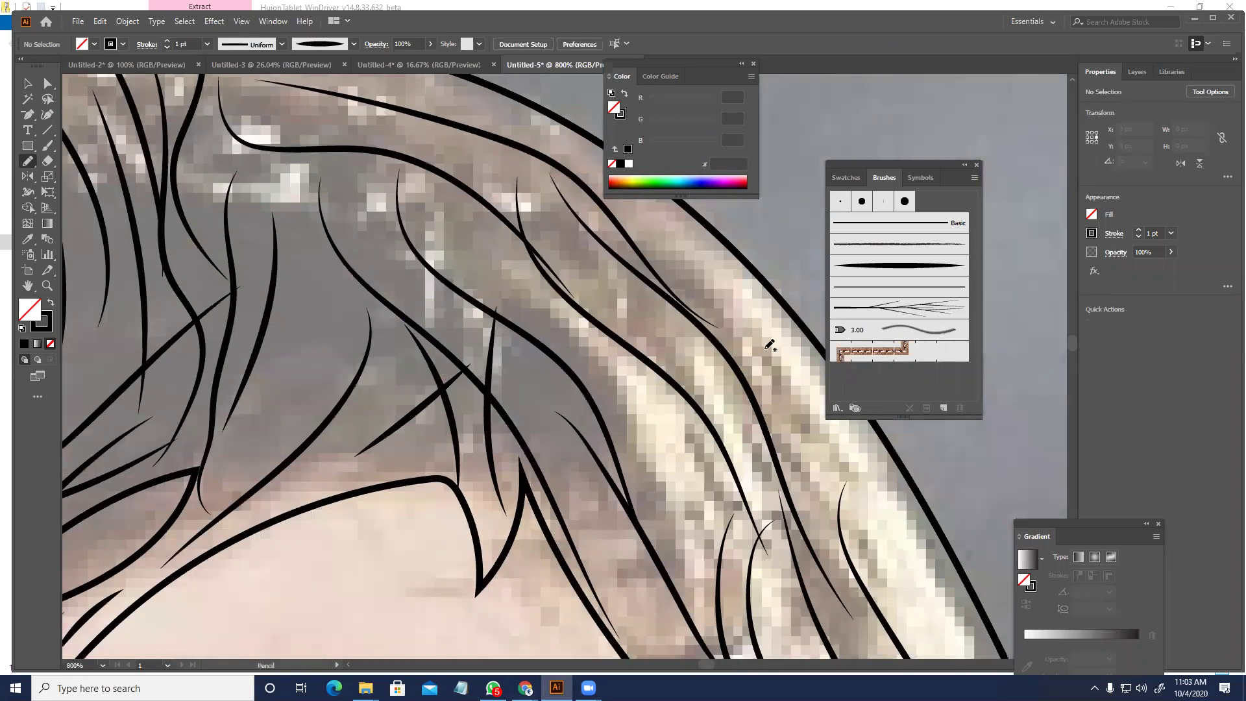
mouse_move(310, 182)
mouse_down()
mouse_move(339, 317)
mouse_move(249, 479)
mouse_up()
scroll(325, 325, left, 4)
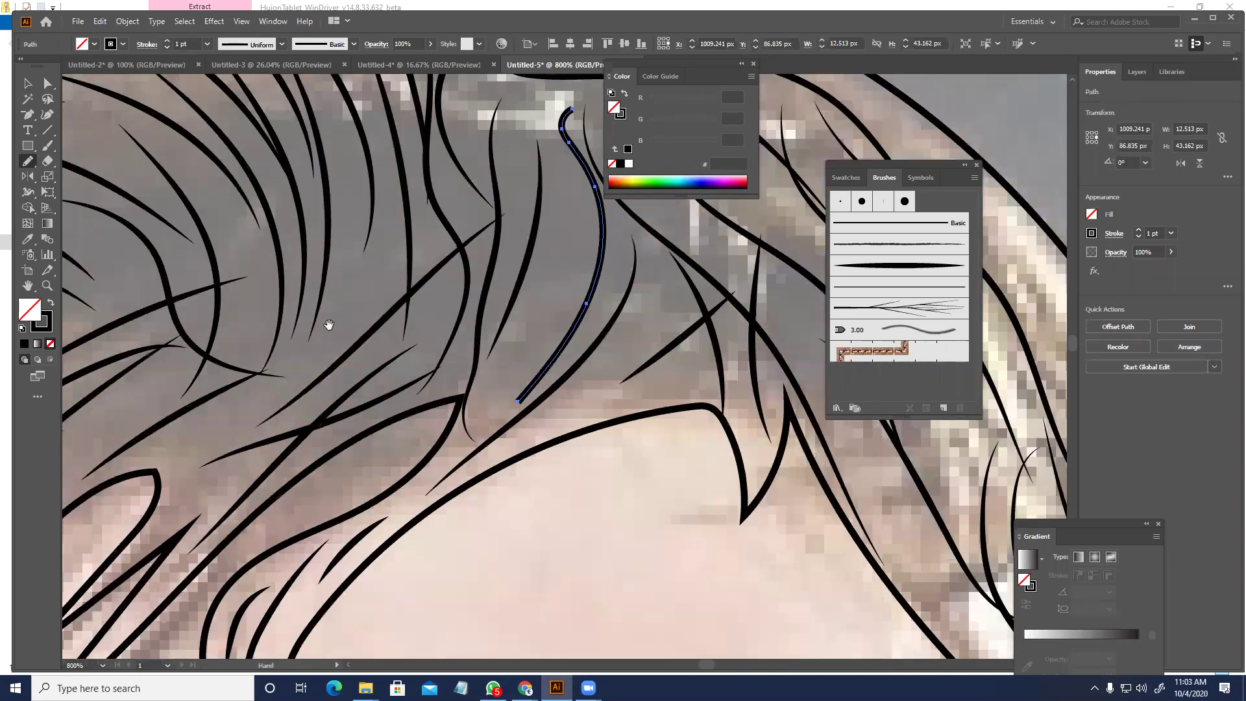
drag(407, 423, 656, 579)
- Draw curved strands with the Pencil tool through the spiky tufts on the left side of the crown, following each tuft's direction
drag(212, 326, 442, 358)
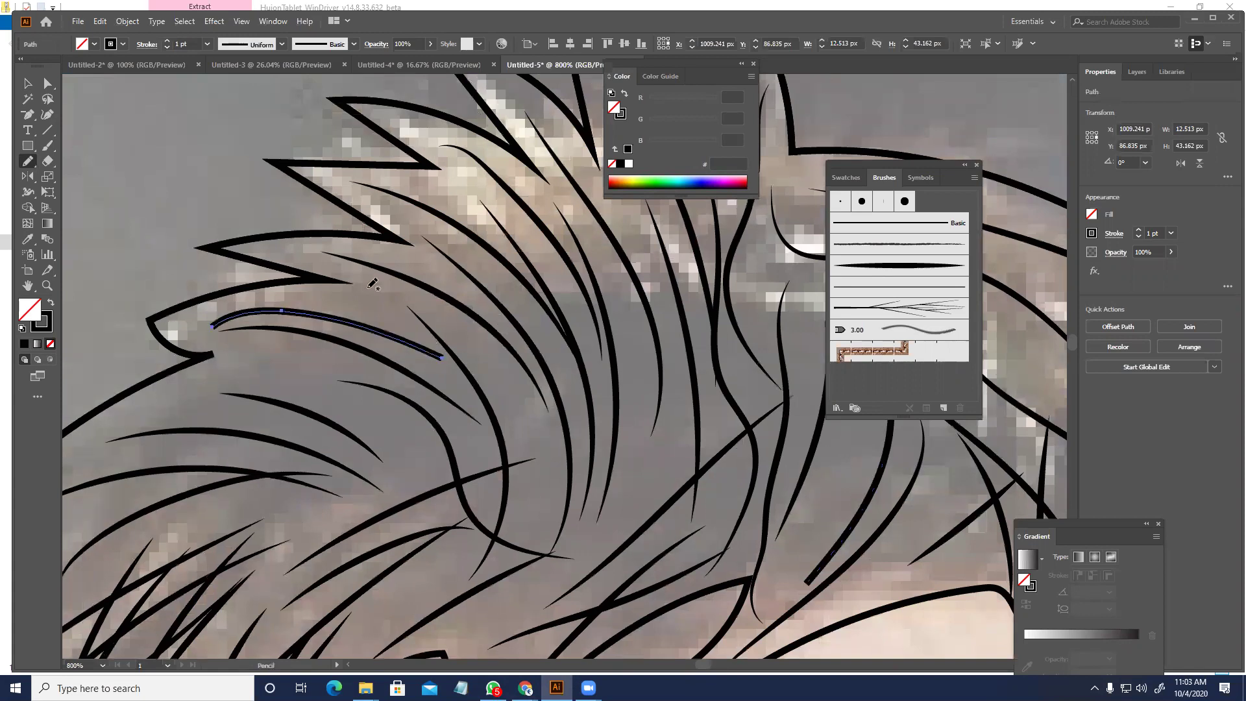
drag(292, 249, 488, 362)
drag(339, 183, 493, 301)
mouse_move(425, 126)
mouse_down()
mouse_move(569, 331)
mouse_move(523, 349)
mouse_move(456, 433)
mouse_up()
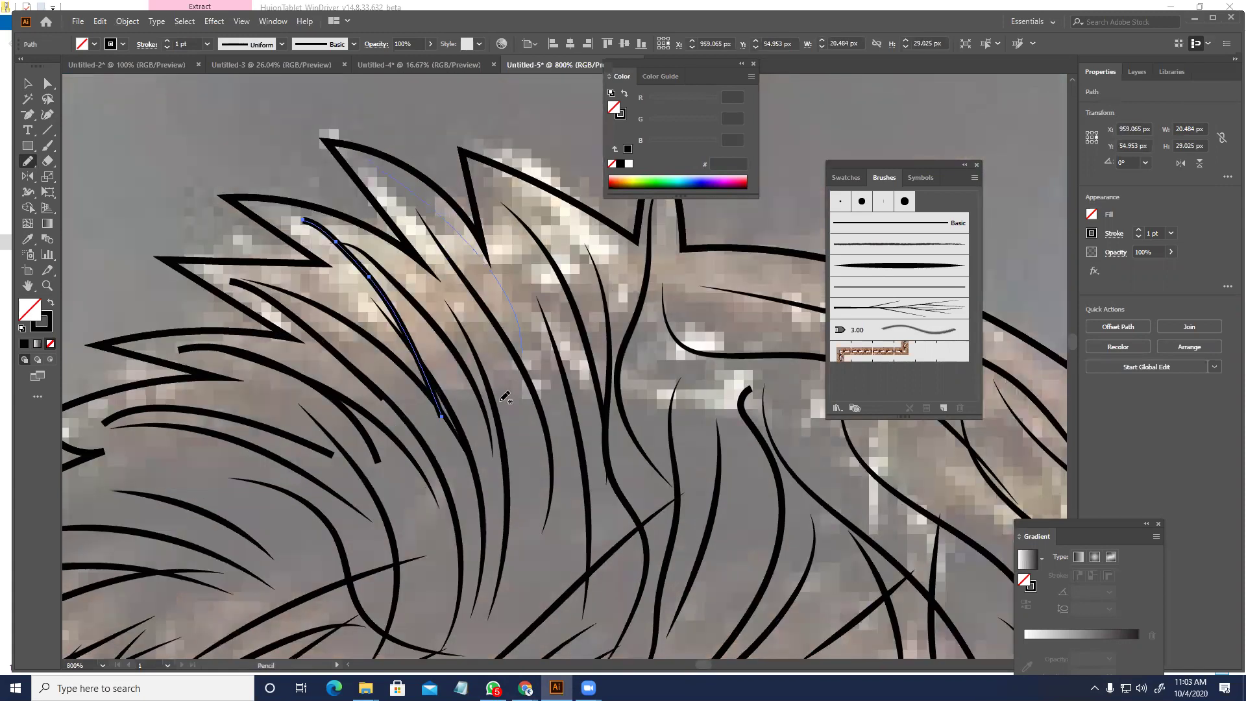
drag(368, 159, 526, 428)
mouse_move(485, 177)
mouse_down()
mouse_move(603, 486)
mouse_move(560, 451)
mouse_up()
- Add Pencil strands below the tall spike at the middle of the crown, one of them about 5 by 30 px
drag(689, 279, 531, 211)
drag(522, 188, 490, 391)
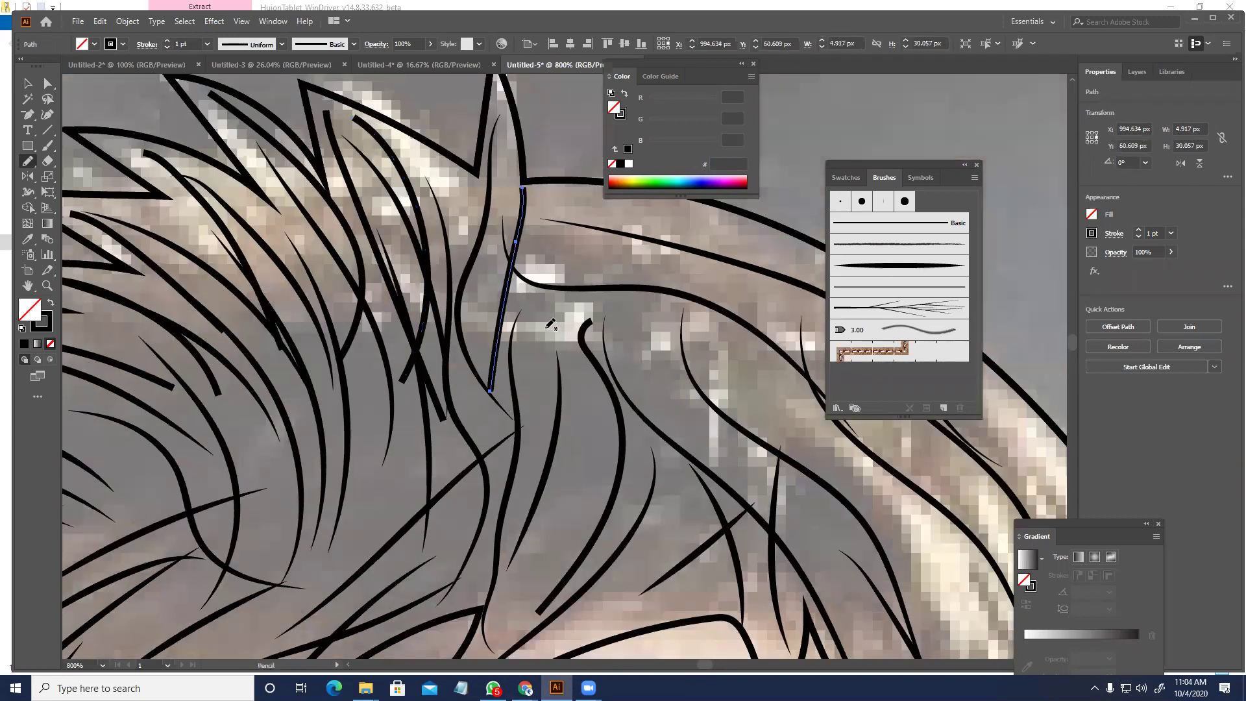
drag(542, 486, 524, 504)
drag(571, 297, 569, 522)
mouse_move(626, 301)
mouse_down()
mouse_move(651, 355)
mouse_move(790, 488)
mouse_move(465, 330)
mouse_up()
- Draw long Pencil strands down the right side of the hair toward the temple, and undo the last overlong stroke
mouse_move(436, 199)
mouse_down()
mouse_move(549, 317)
mouse_move(652, 534)
mouse_up()
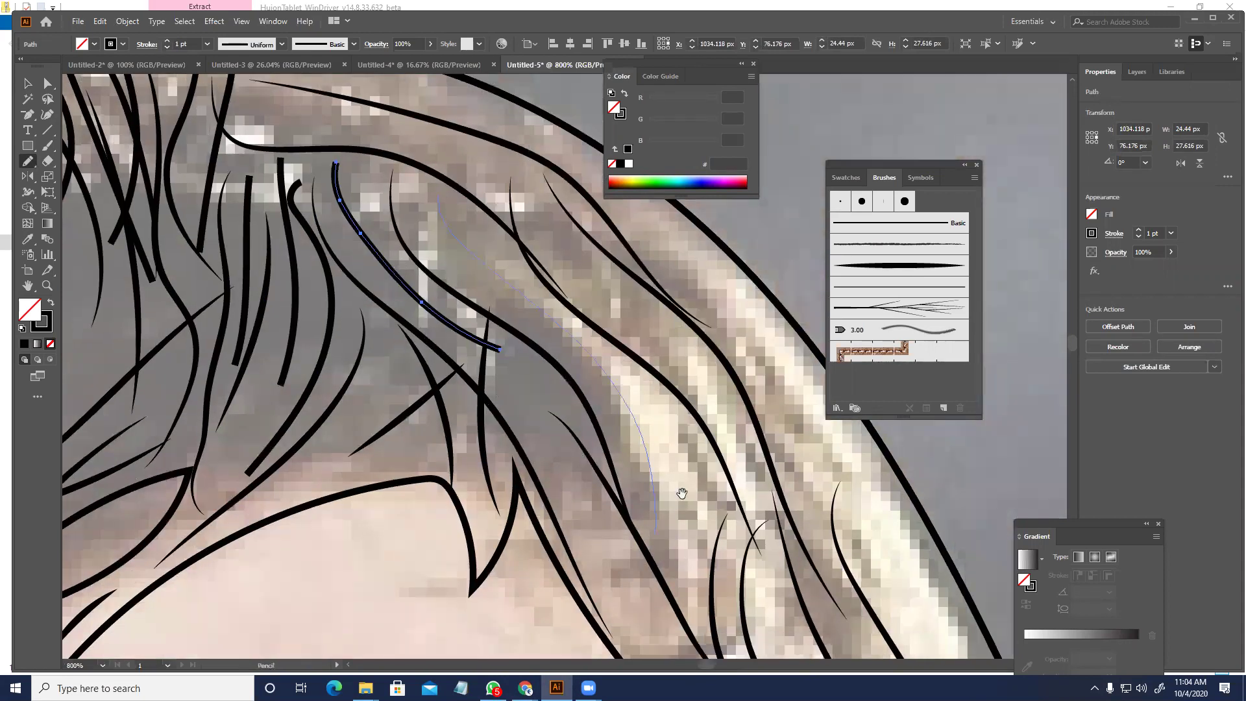
drag(680, 494, 538, 378)
mouse_move(436, 276)
mouse_down()
mouse_move(646, 595)
mouse_move(640, 555)
mouse_move(516, 454)
mouse_up()
drag(225, 184, 463, 510)
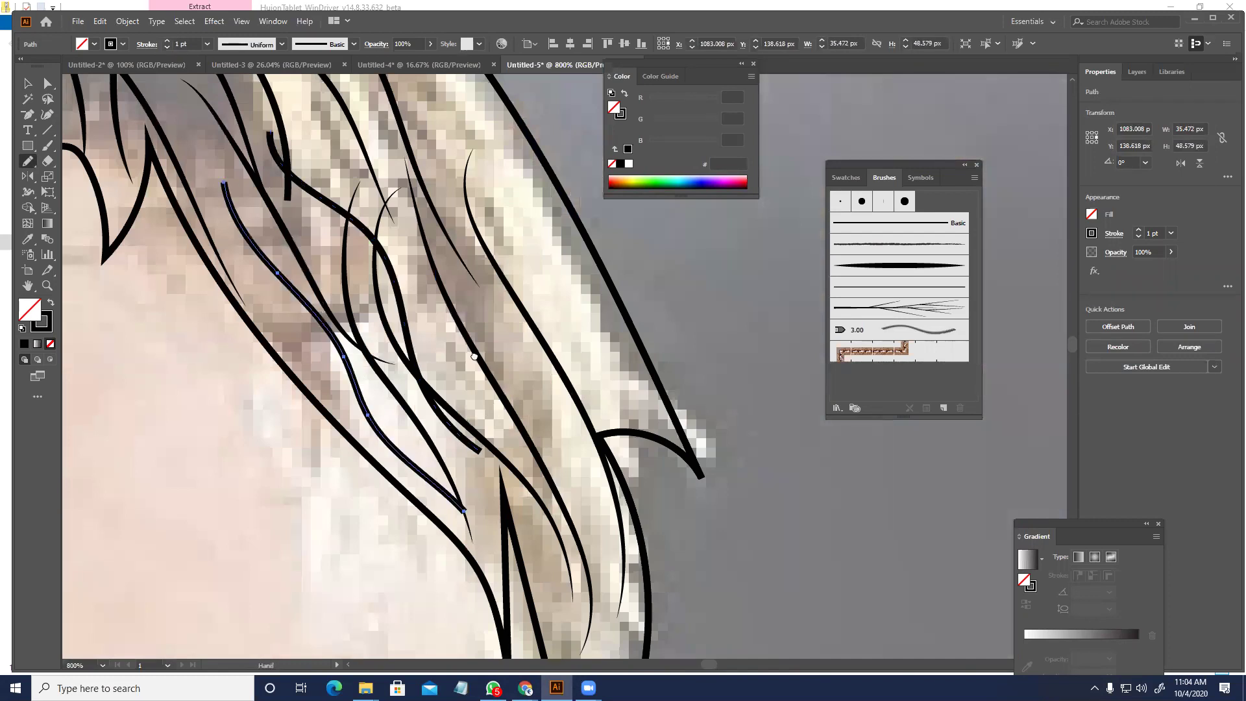
drag(551, 603, 470, 416)
drag(522, 495, 535, 562)
mouse_move(454, 184)
mouse_down()
mouse_move(517, 416)
mouse_move(520, 525)
mouse_up()
drag(516, 297, 511, 492)
drag(380, 91, 669, 653)
key(ctrl+z)
- Draw Pencil strands along the outer right edge of the hair, starting with one about 26 by 50 px
drag(431, 233, 607, 572)
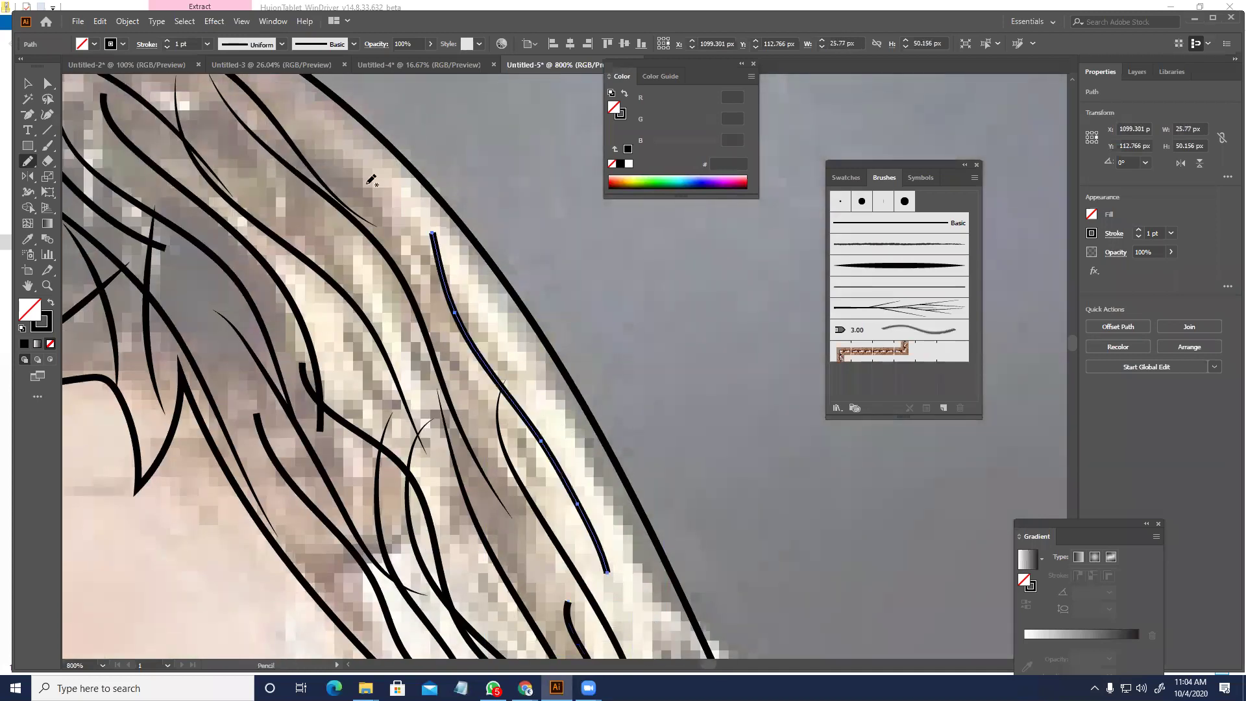
drag(342, 145, 488, 384)
mouse_move(534, 473)
mouse_down()
mouse_move(314, 109)
mouse_move(477, 307)
mouse_up()
drag(368, 225, 518, 372)
mouse_move(399, 183)
mouse_down()
mouse_move(499, 432)
mouse_move(482, 411)
mouse_move(620, 533)
mouse_up()
drag(409, 121, 564, 523)
mouse_move(455, 305)
mouse_down()
mouse_move(527, 421)
mouse_move(713, 614)
mouse_up()
- Draw a wavy strand down from inside the tall crown spike and another through the upper left hair
mouse_move(567, 362)
mouse_down()
mouse_move(732, 417)
mouse_move(746, 410)
mouse_up()
drag(376, 381, 411, 543)
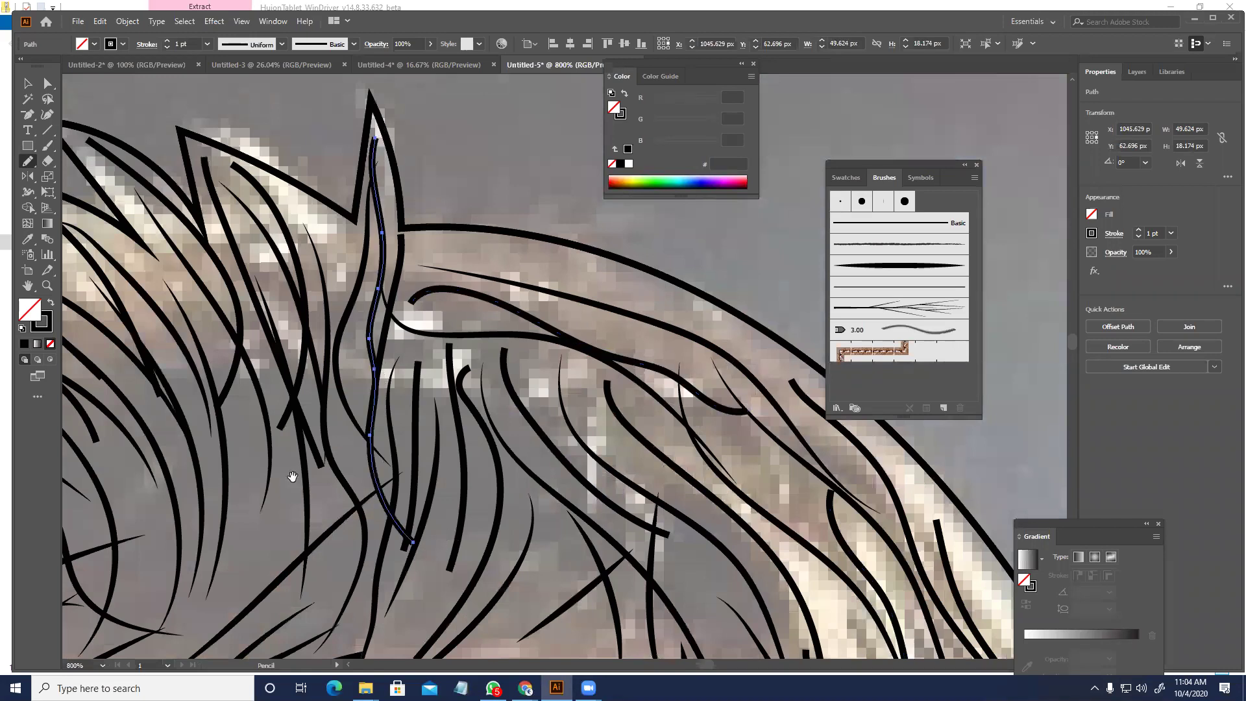
drag(203, 436, 536, 369)
drag(365, 338, 535, 551)
mouse_move(476, 515)
mouse_down()
mouse_move(482, 481)
mouse_move(690, 372)
mouse_up()
- Draw sweeping Pencil strands along the upper left edge of the hair, one of them about 37 by 21 px
drag(447, 220, 422, 225)
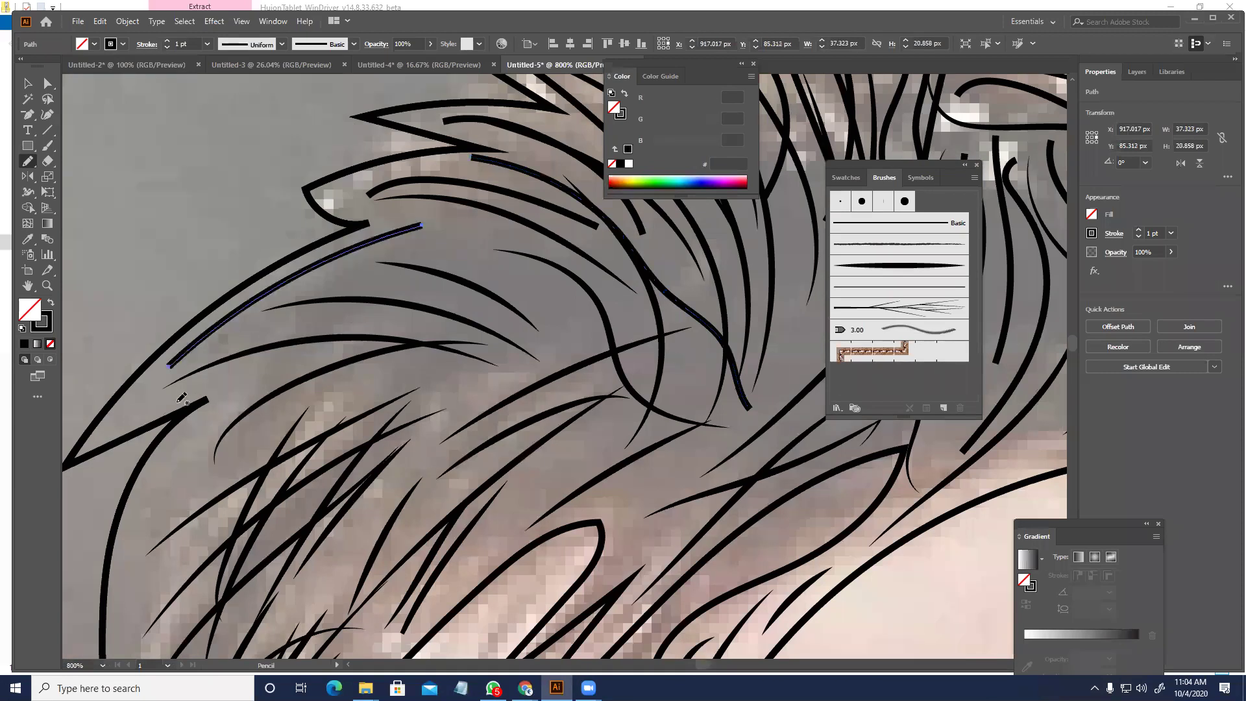
mouse_move(156, 514)
mouse_down()
mouse_move(402, 357)
mouse_move(498, 346)
mouse_up()
drag(305, 579, 606, 333)
drag(375, 578, 401, 351)
- Draw steep Pencil strands down the left sideburn to its lower edge, one of them about 23 by 44 px
drag(313, 484, 333, 434)
drag(173, 508, 357, 167)
drag(233, 503, 417, 198)
drag(341, 285, 381, 123)
drag(361, 497, 519, 203)
drag(336, 335, 260, 238)
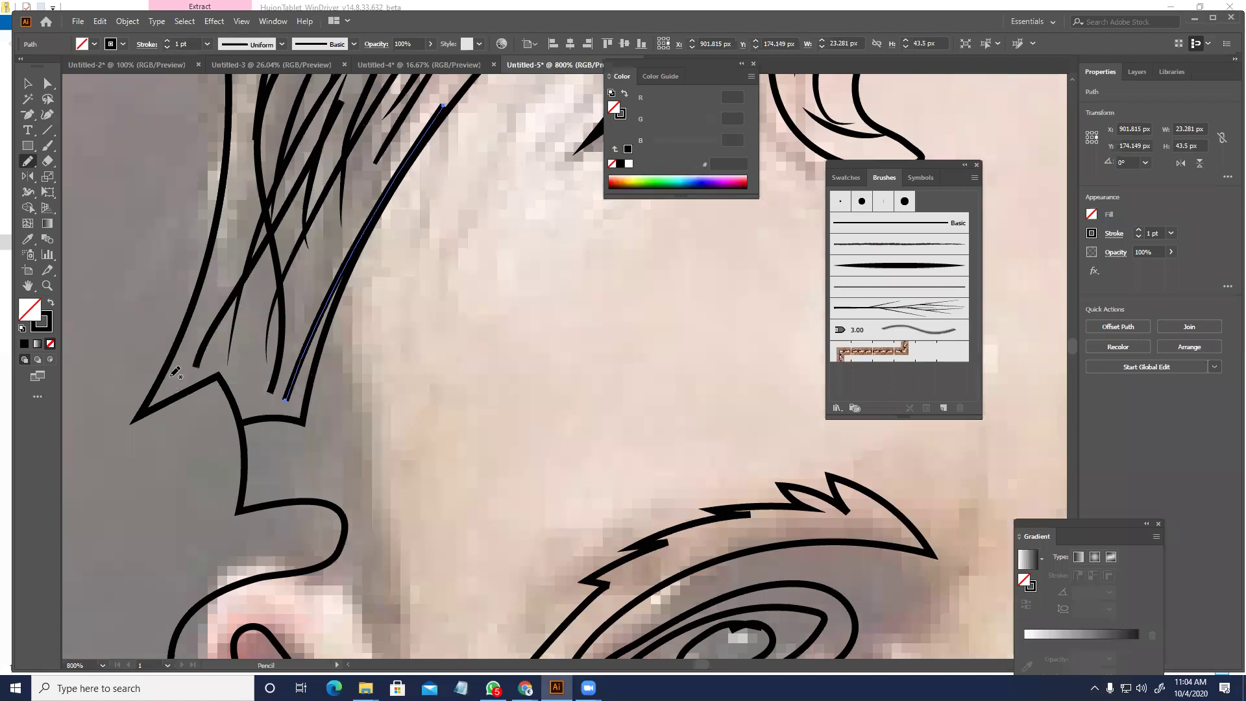
drag(168, 387, 277, 141)
- Add short slanted Pencil strands in the left part of the hair above the forehead
mouse_move(252, 393)
mouse_down()
mouse_move(399, 89)
mouse_move(331, 447)
mouse_move(573, 199)
mouse_up()
drag(445, 333, 332, 479)
drag(434, 343, 538, 281)
drag(509, 375, 620, 292)
drag(537, 398, 609, 341)
mouse_move(690, 319)
mouse_down()
mouse_move(502, 418)
mouse_move(607, 296)
mouse_up()
- Fill the gaps in the left crown hair with more curved Pencil strands among the existing ones
drag(499, 159, 461, 304)
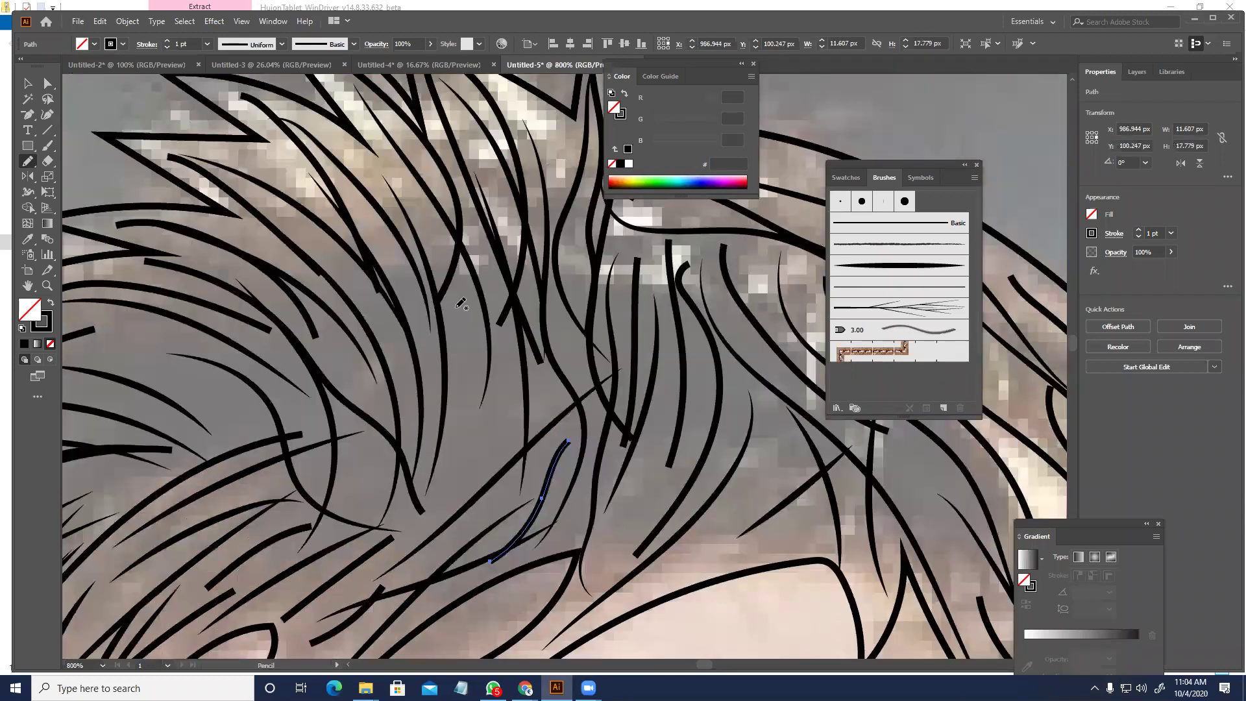
drag(433, 509, 437, 535)
drag(505, 354, 478, 515)
mouse_move(332, 414)
mouse_down()
mouse_move(595, 409)
mouse_move(648, 419)
mouse_up()
mouse_move(416, 384)
mouse_down()
mouse_move(347, 418)
mouse_move(511, 488)
mouse_up()
mouse_move(392, 347)
mouse_down()
mouse_move(313, 398)
mouse_move(314, 353)
mouse_move(442, 527)
mouse_up()
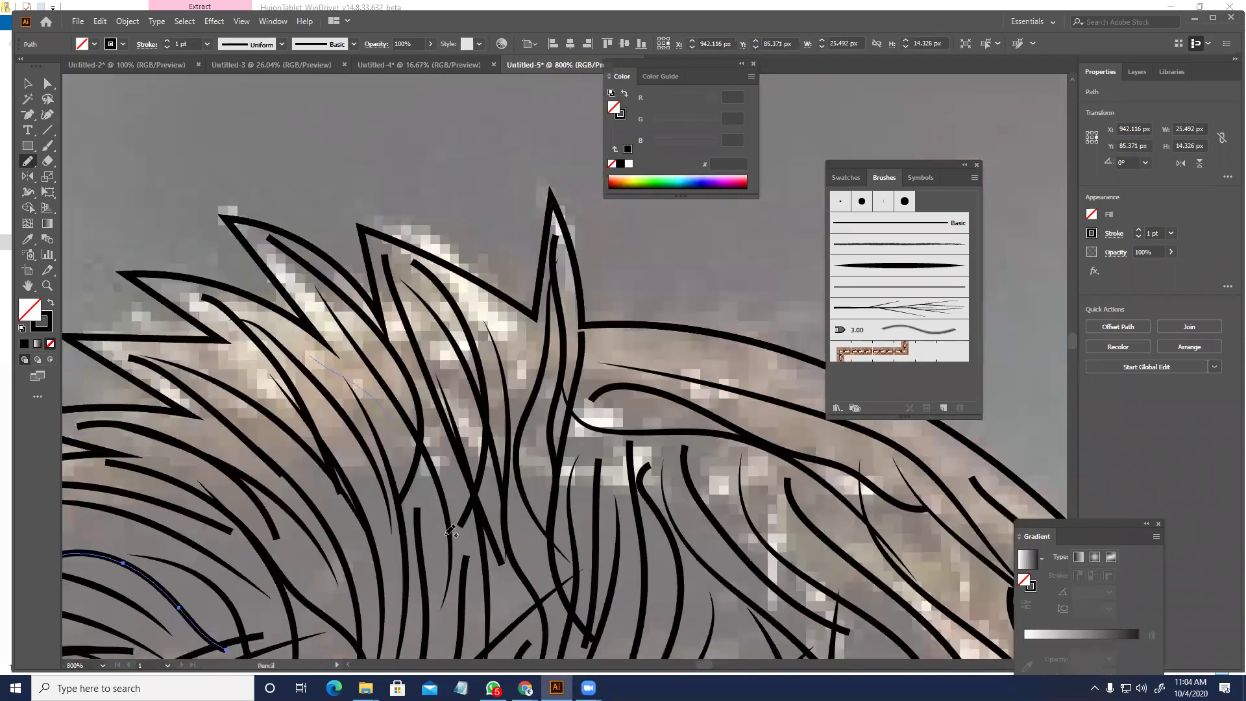
- Draw curved strands along the central hairline above the forehead, undoing the strokes that do not fit
drag(658, 602, 592, 440)
drag(524, 533, 475, 626)
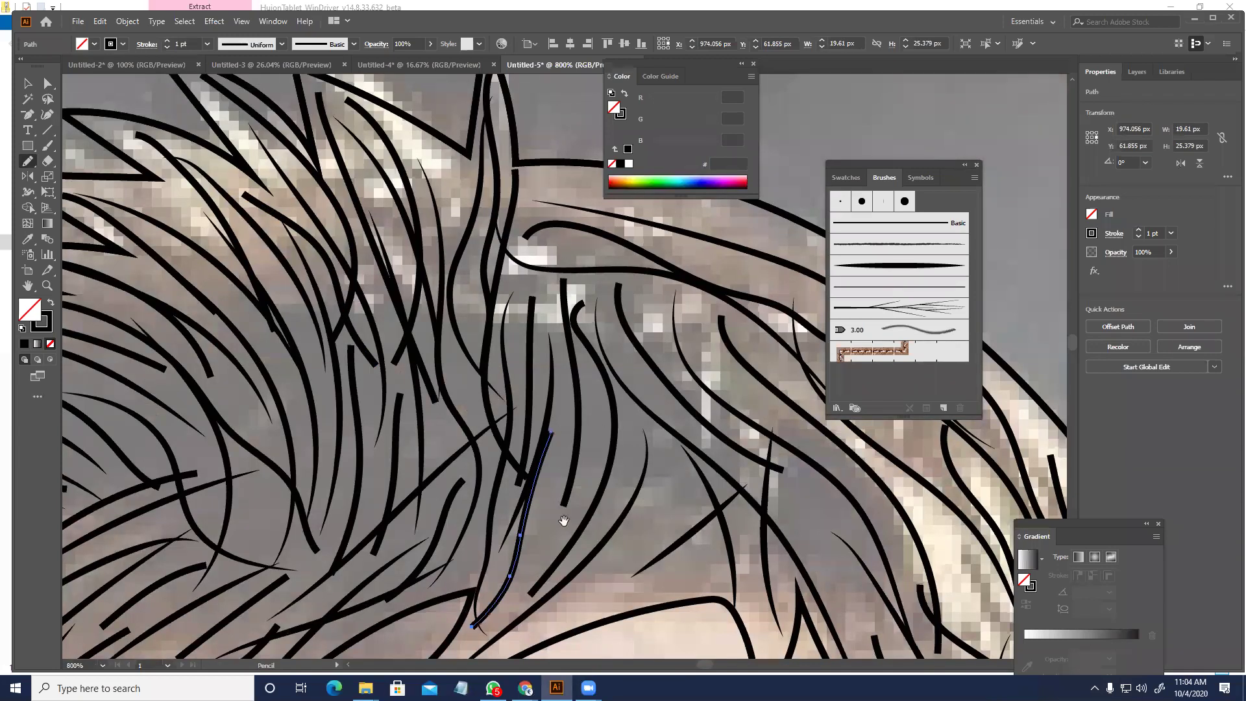
drag(626, 591, 447, 394)
mouse_move(490, 272)
mouse_down()
mouse_move(374, 451)
mouse_move(357, 456)
mouse_up()
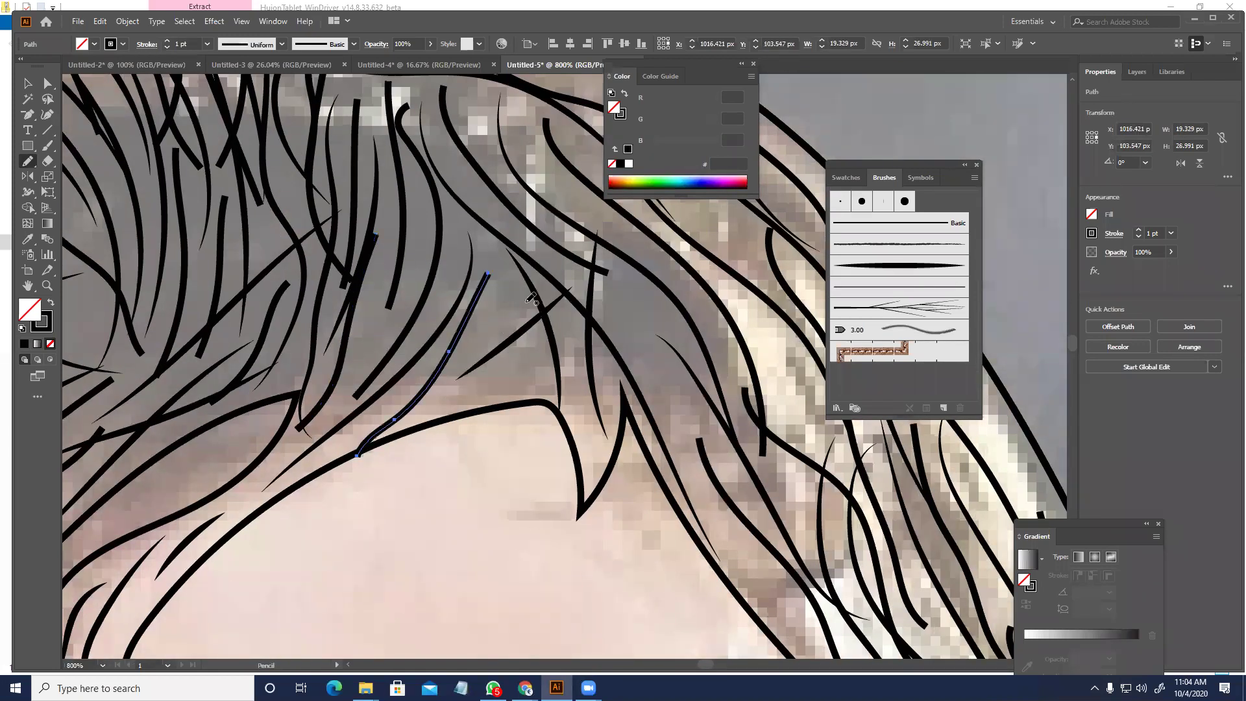
drag(477, 363, 431, 442)
key(ctrl+z)
drag(507, 286, 455, 425)
mouse_move(664, 292)
mouse_down()
mouse_move(457, 271)
mouse_move(418, 293)
mouse_move(482, 423)
mouse_up()
key(ctrl+z)
- Draw additional Pencil strands just inside the outer left contour of the hair, one of them about 30 by 14 px
mouse_move(263, 385)
mouse_down()
mouse_move(323, 301)
mouse_move(296, 306)
mouse_move(461, 359)
mouse_move(645, 328)
mouse_up()
drag(96, 409, 472, 390)
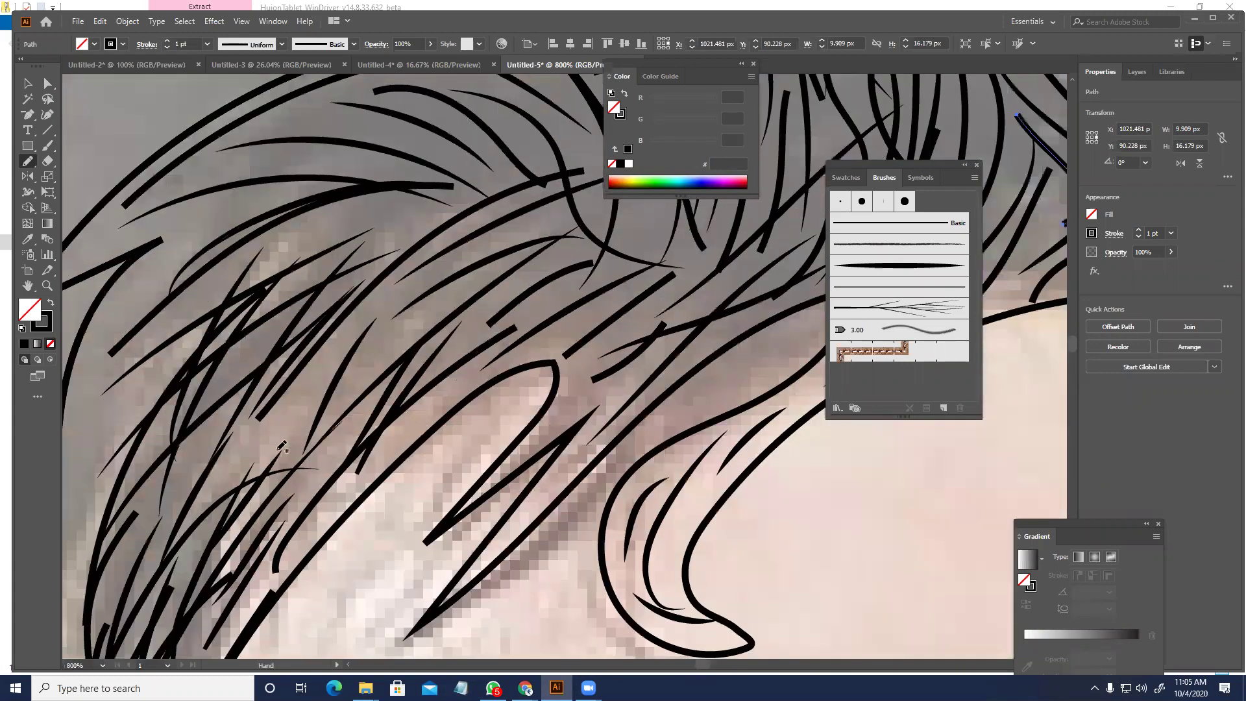
drag(255, 518, 421, 558)
drag(250, 511, 267, 414)
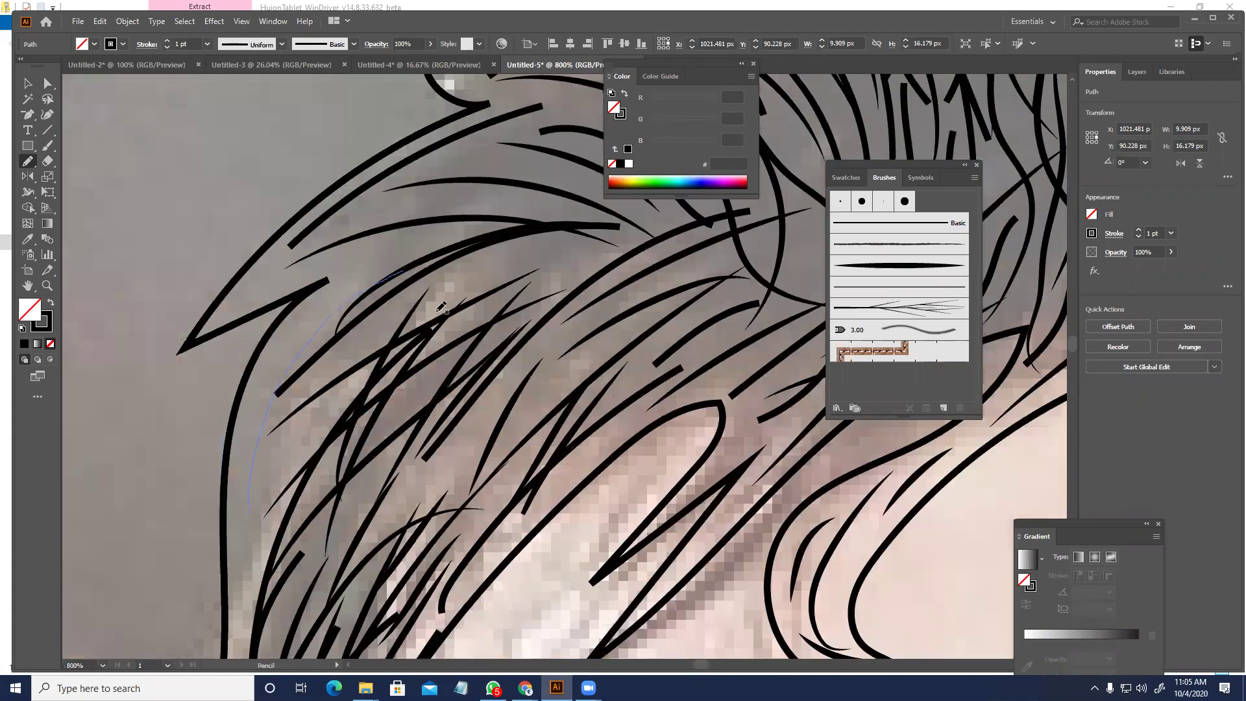
drag(378, 234, 403, 229)
drag(453, 273, 368, 323)
mouse_move(289, 265)
mouse_down()
mouse_move(408, 182)
mouse_move(495, 172)
mouse_up()
drag(509, 254, 343, 176)
drag(406, 314, 433, 204)
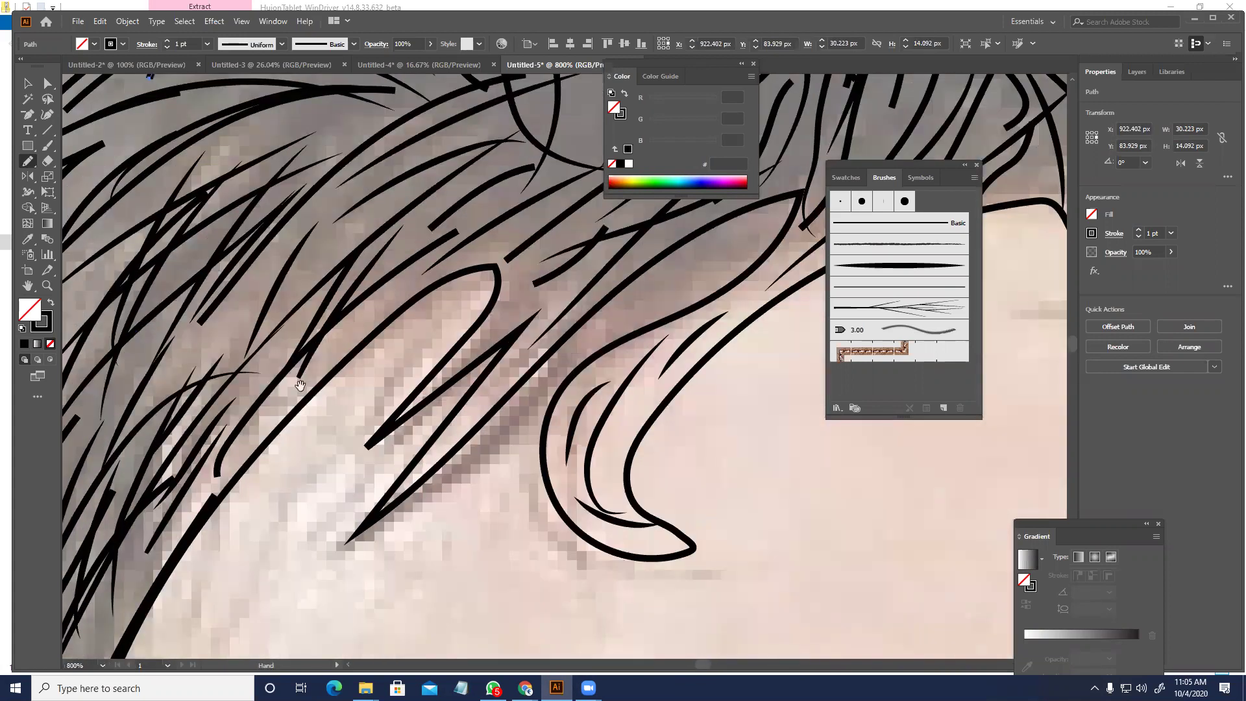
- Fill the remaining gaps in the left temple and sideburn hair with fine Pencil strands
drag(76, 576, 334, 263)
drag(332, 378, 305, 269)
drag(387, 148, 388, 139)
drag(369, 182, 259, 467)
drag(479, 239, 351, 385)
mouse_move(214, 345)
mouse_down()
mouse_move(266, 280)
mouse_move(481, 157)
mouse_up()
drag(411, 337, 296, 457)
mouse_move(449, 204)
mouse_down()
mouse_move(369, 330)
mouse_move(443, 460)
mouse_up()
drag(437, 462, 420, 470)
drag(397, 123, 369, 327)
- Add the last Pencil strands down the right sideburn above the ear, including a nearly vertical one about 19 px tall
drag(606, 369, 415, 322)
drag(432, 252, 376, 258)
mouse_move(375, 217)
mouse_down()
mouse_move(487, 220)
mouse_move(669, 297)
mouse_move(444, 204)
mouse_up()
drag(669, 436, 563, 427)
drag(543, 406, 416, 213)
mouse_move(634, 428)
mouse_down()
mouse_move(585, 381)
mouse_move(442, 177)
mouse_up()
drag(499, 478, 459, 243)
drag(579, 347, 596, 402)
drag(562, 304, 564, 428)
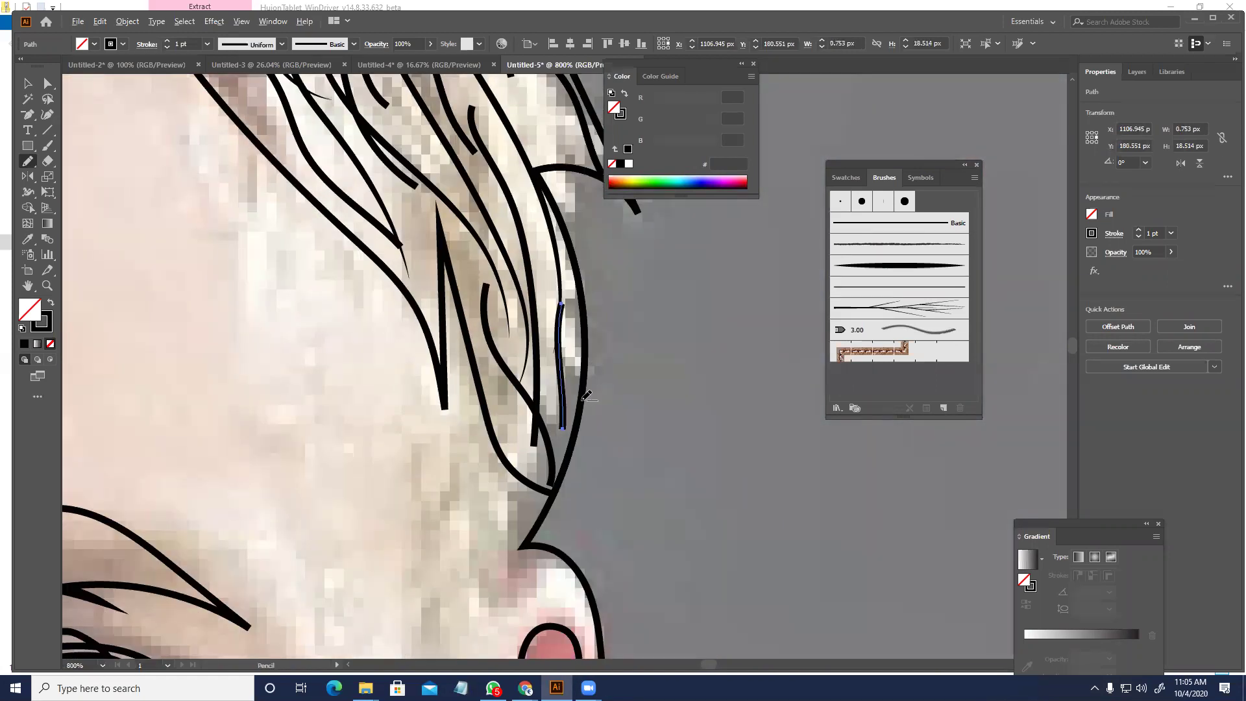
- Select all the hair strands, set their stroke to 2 pt with the width profile tapered at both ends, and deselect them
scroll(256, 161, down, 5)
drag(362, 321, 415, 562)
key(v)
drag(377, 461, 558, 473)
mouse_move(148, 255)
mouse_down()
mouse_move(353, 379)
mouse_move(567, 470)
mouse_move(508, 139)
mouse_up()
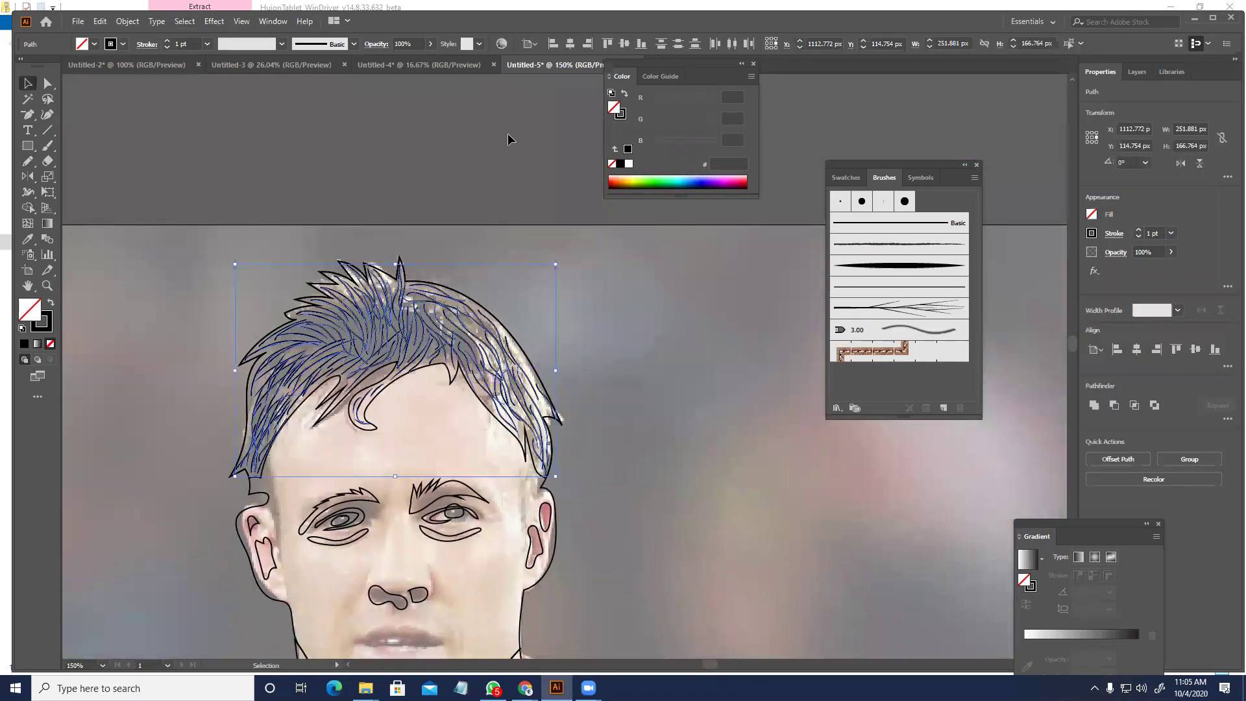
click(208, 44)
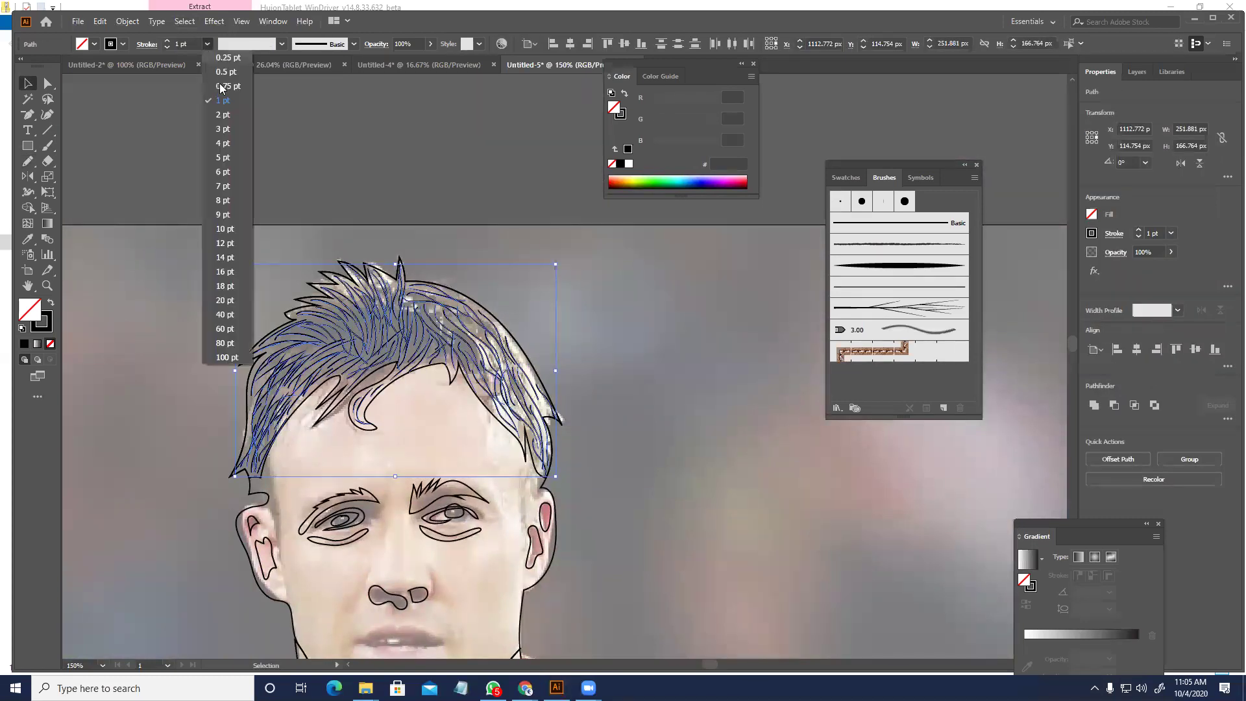
click(227, 116)
click(246, 45)
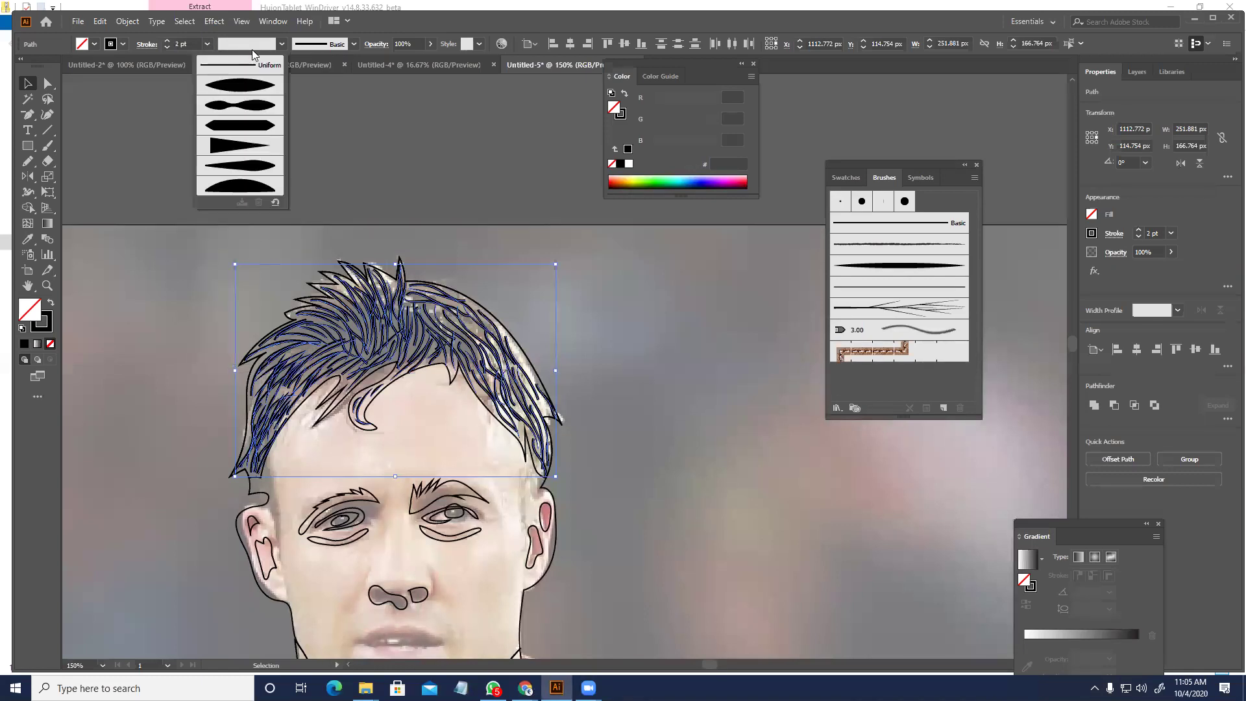
click(253, 89)
click(624, 333)
scroll(575, 336, down, 2)
drag(501, 349, 528, 358)
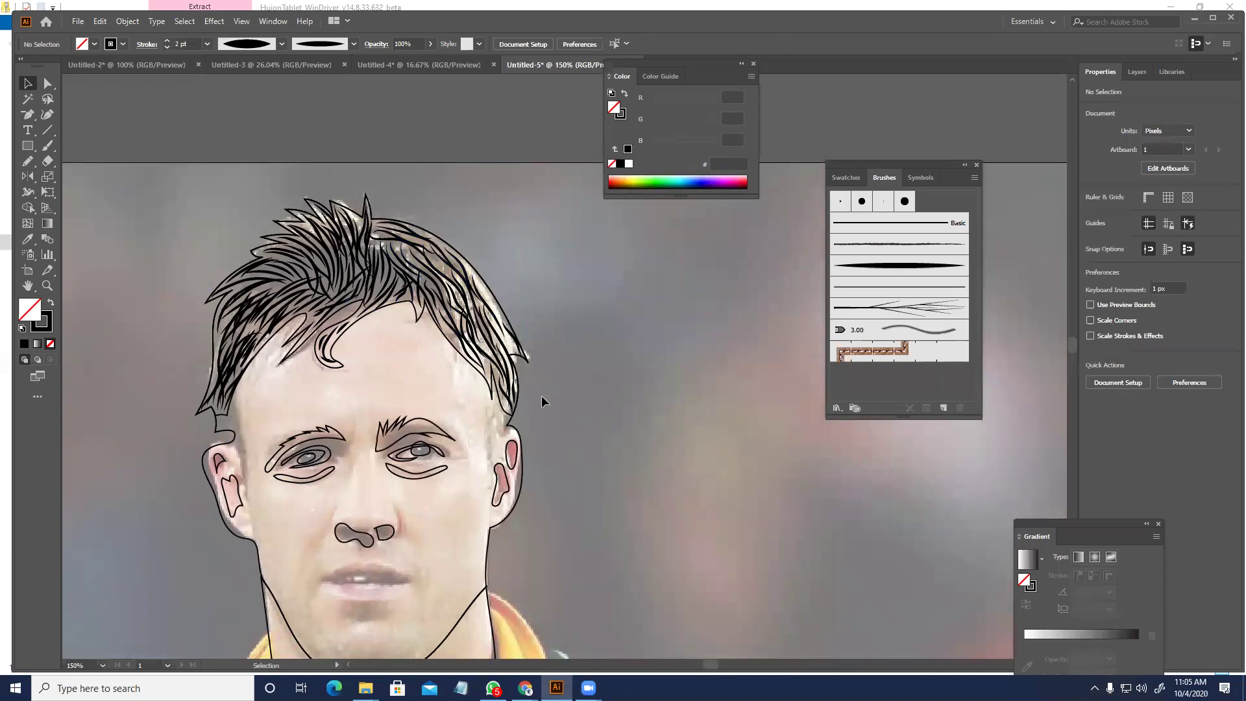
- Group all the hair strands, give the group a light grey stroke, and deselect it
drag(167, 200, 166, 198)
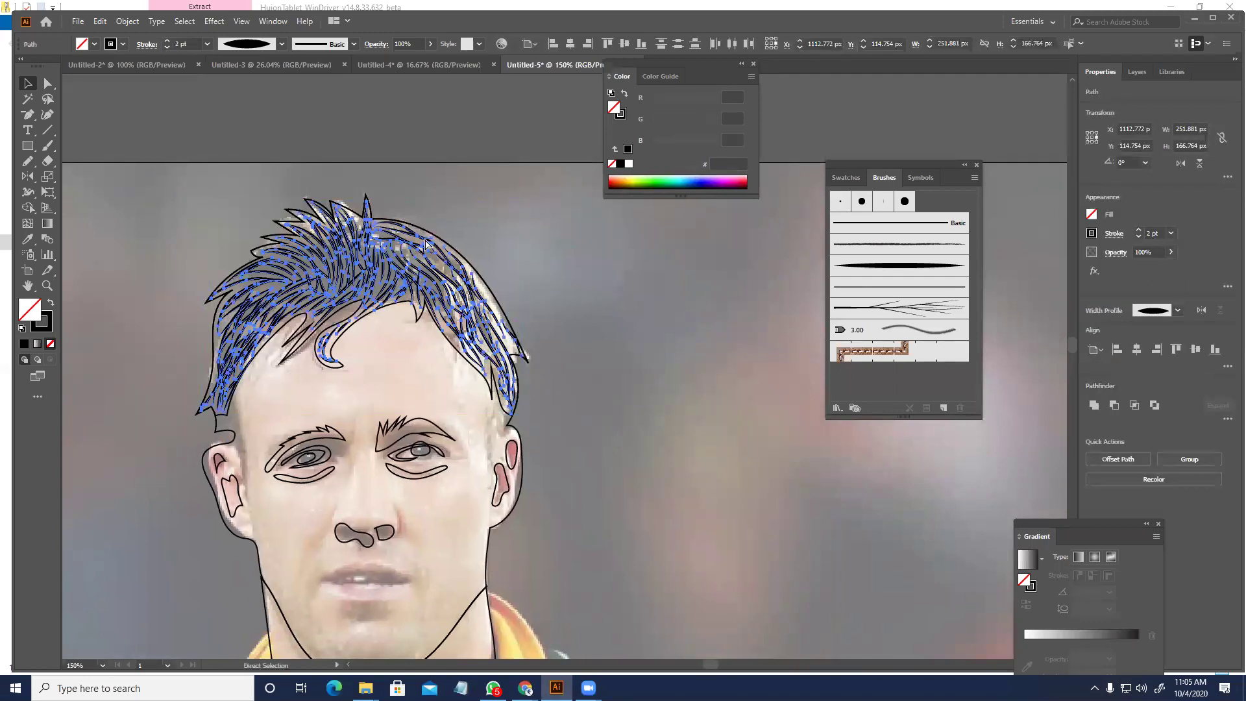
key(ctrl+g)
click(112, 44)
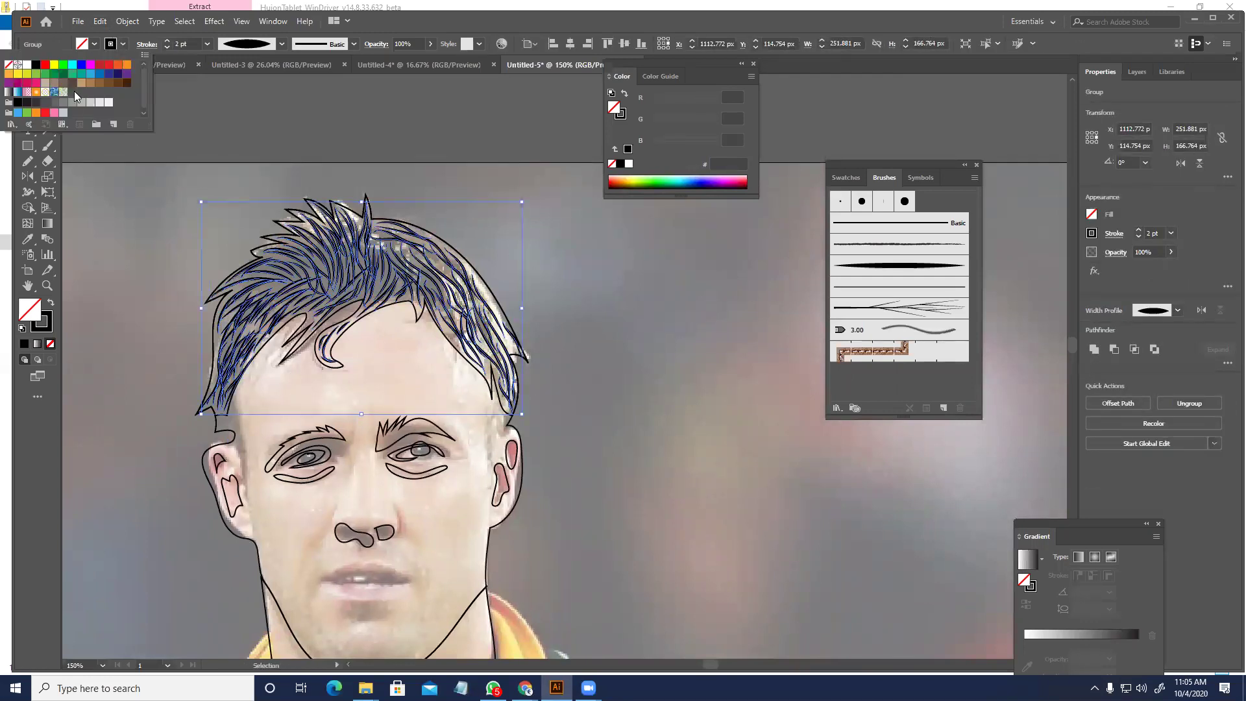
click(90, 102)
click(563, 344)
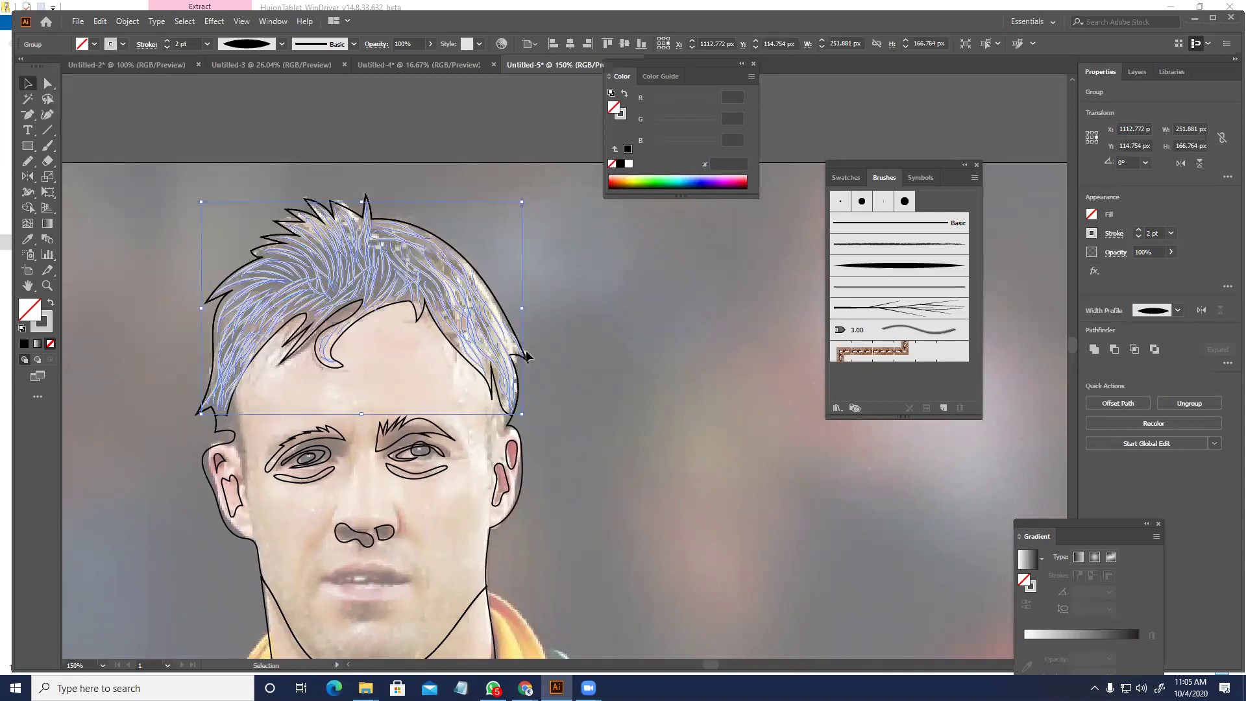
click(545, 379)
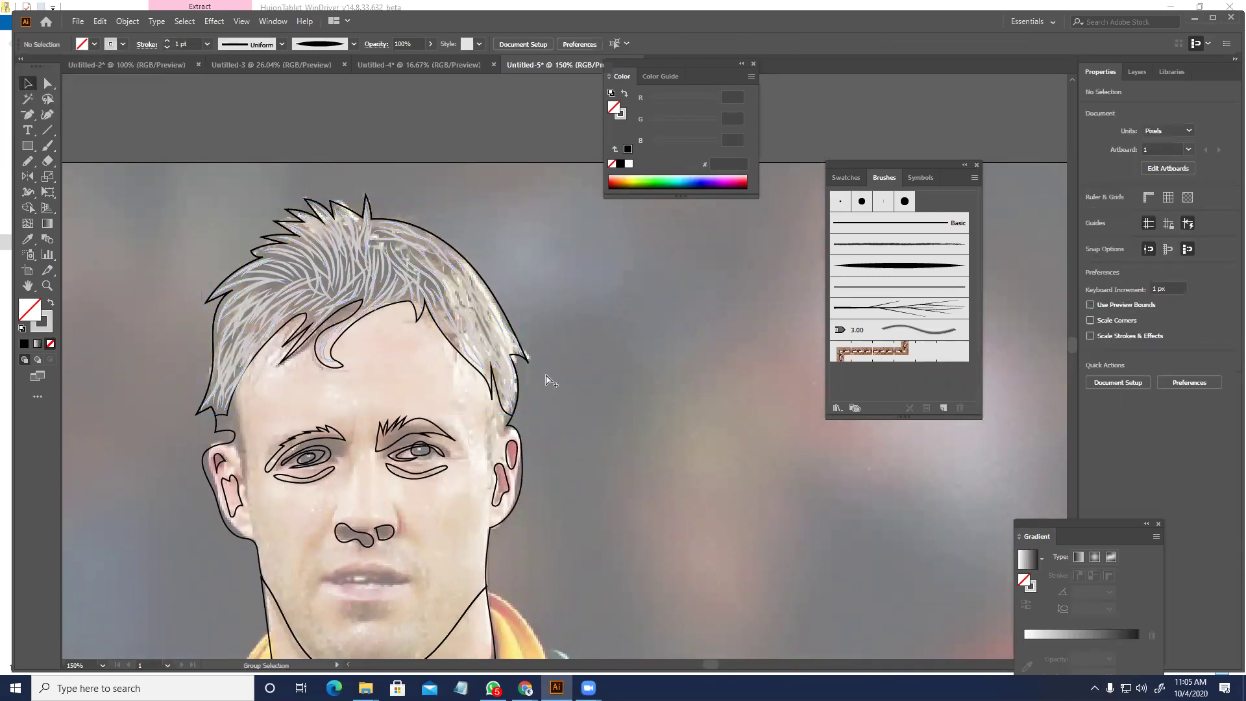
- Swap the hair outline's fill and stroke so that the hair shape is solid black behind the grey strands
key(ctrl+a)
click(483, 194)
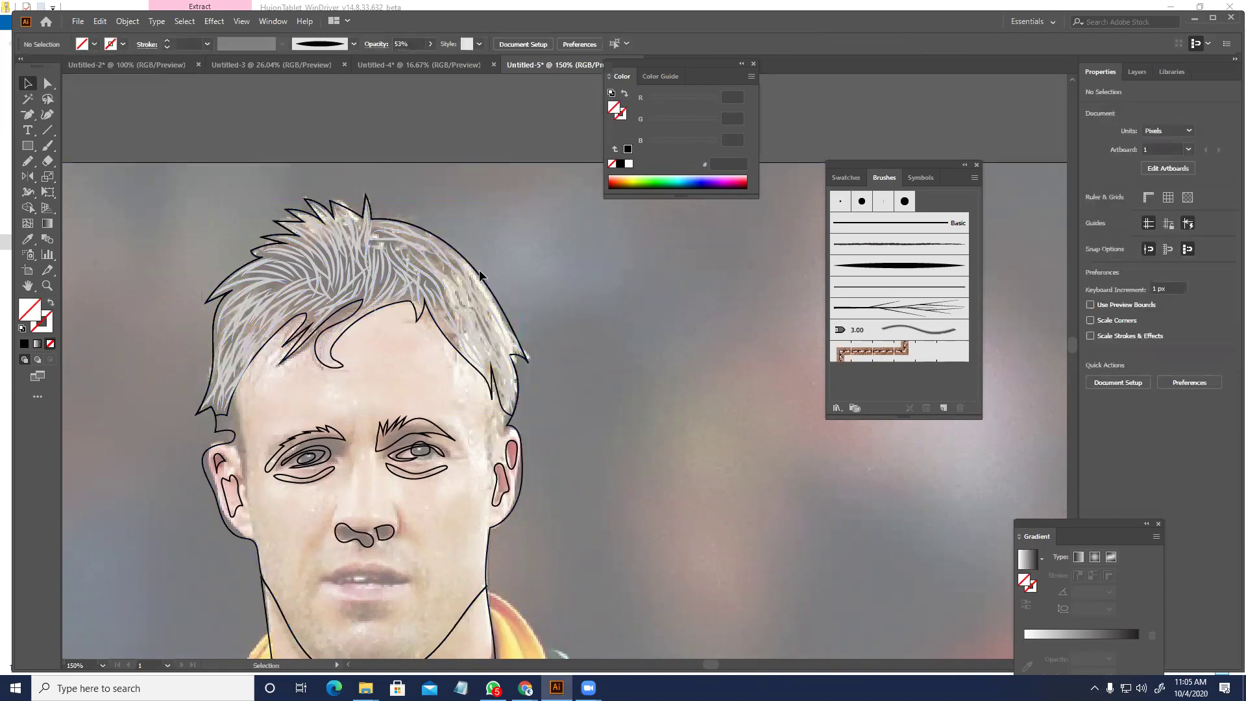
click(421, 290)
key(shift+x)
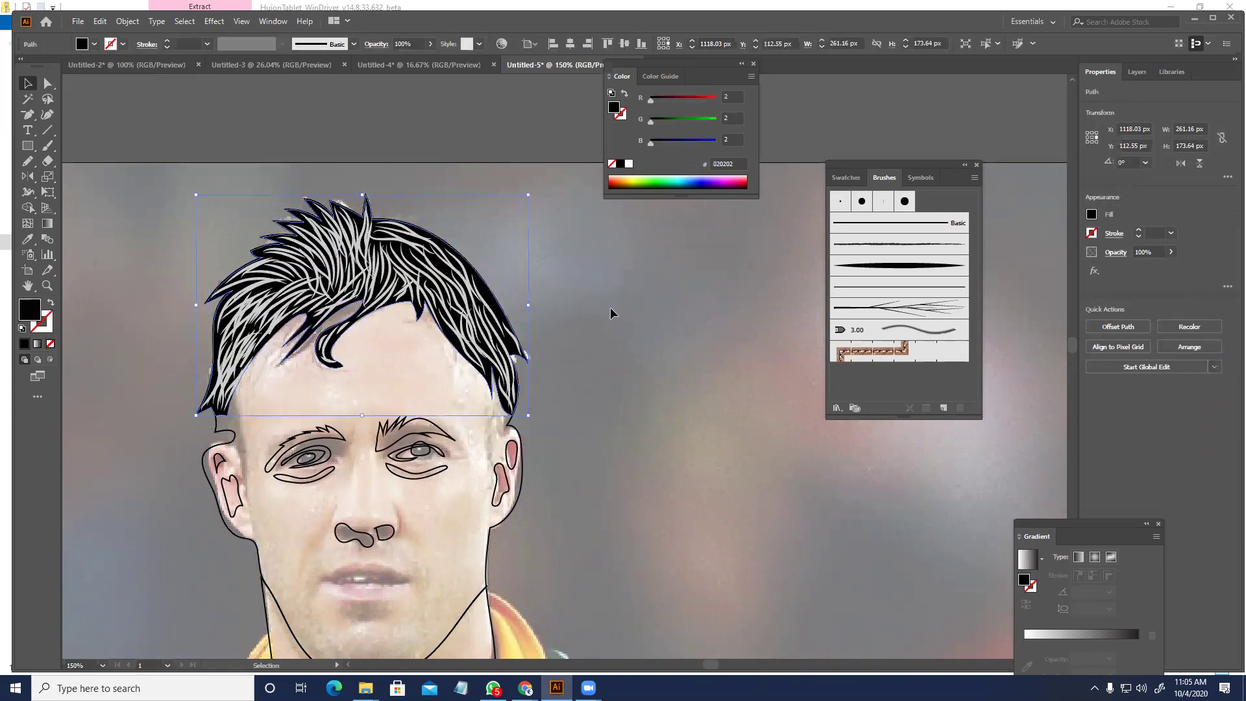
click(615, 298)
scroll(615, 298, down, 3)
scroll(652, 347, up, 1)
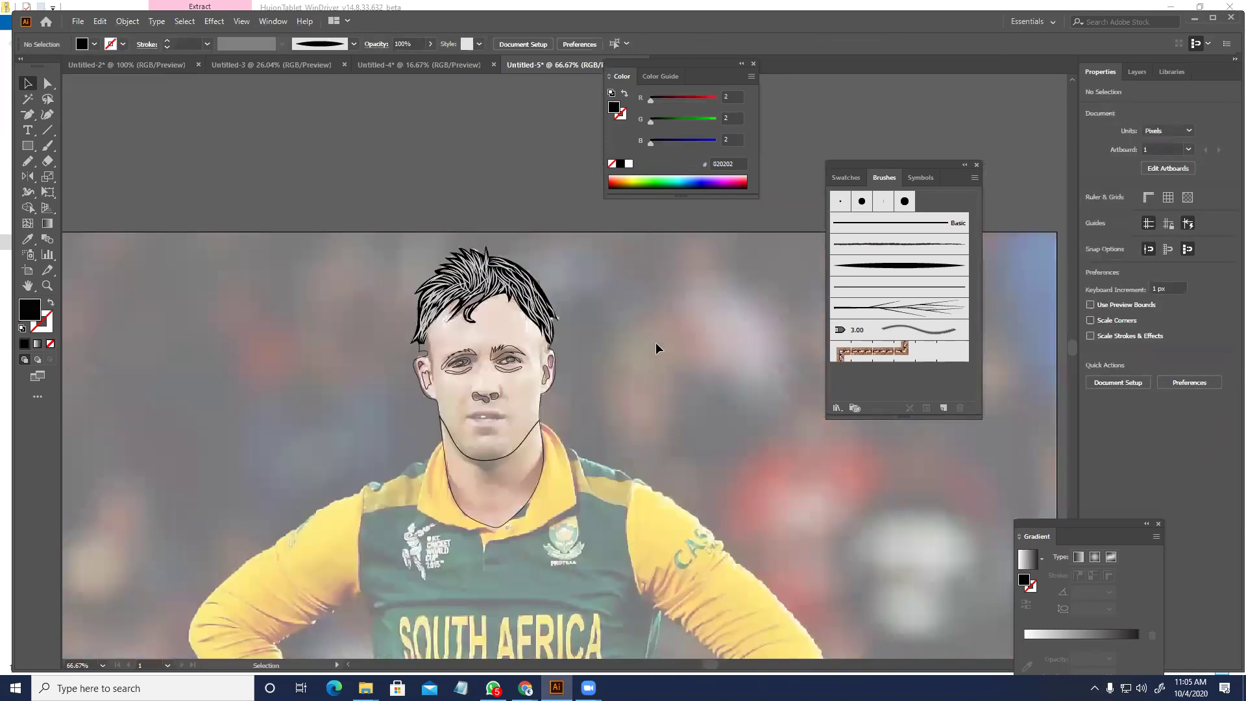
- Fill the head and face shape with a tan skin colour sampled from the photo
key(space)
drag(646, 355, 570, 318)
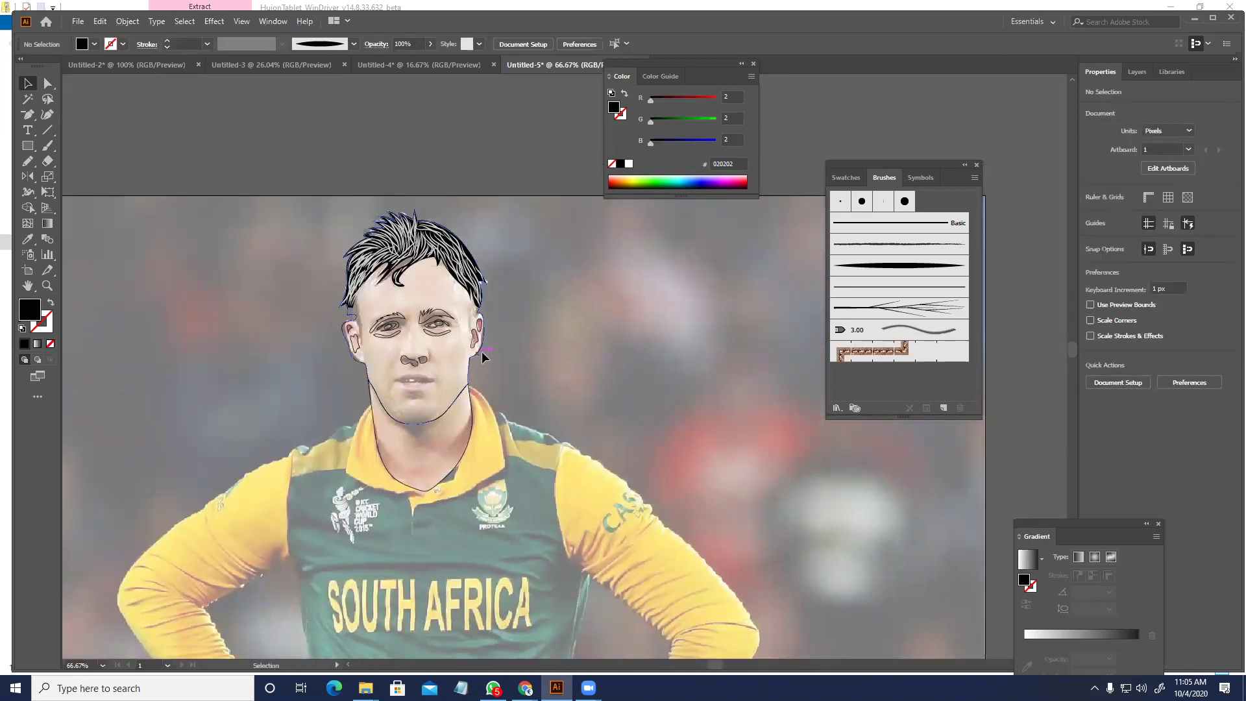
click(480, 347)
key(i)
click(448, 357)
key(v)
click(573, 355)
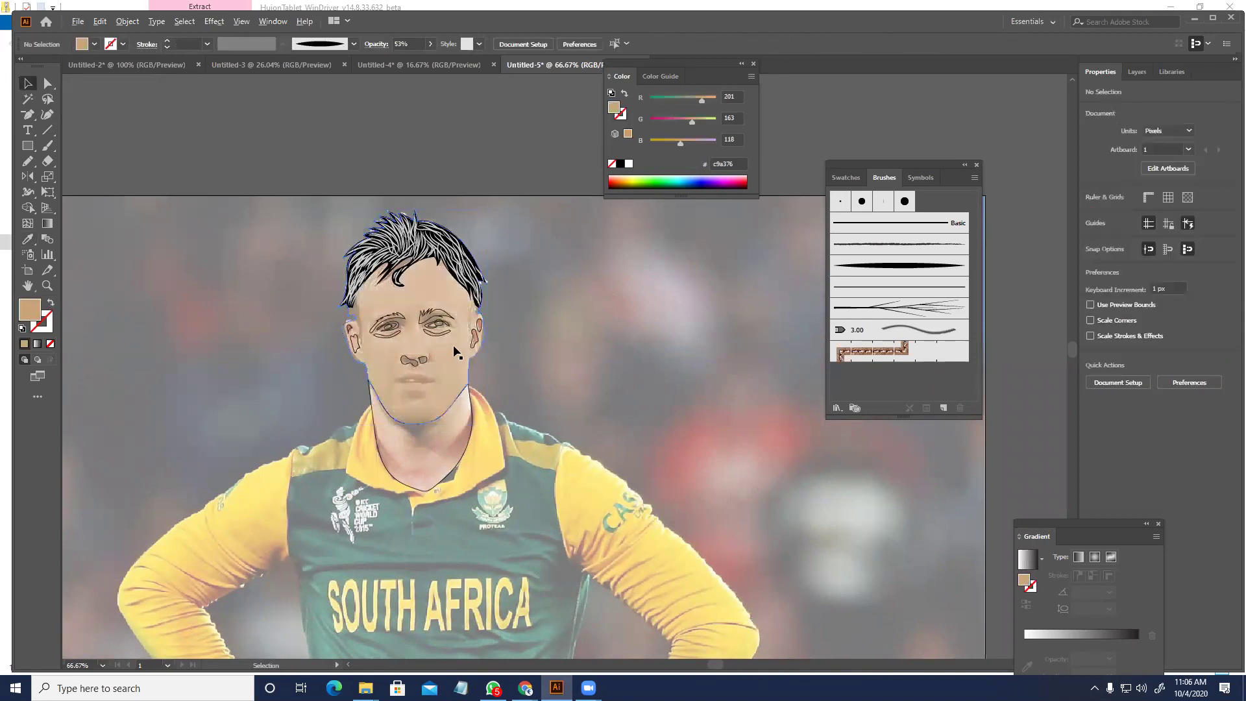
scroll(456, 348, up, 2)
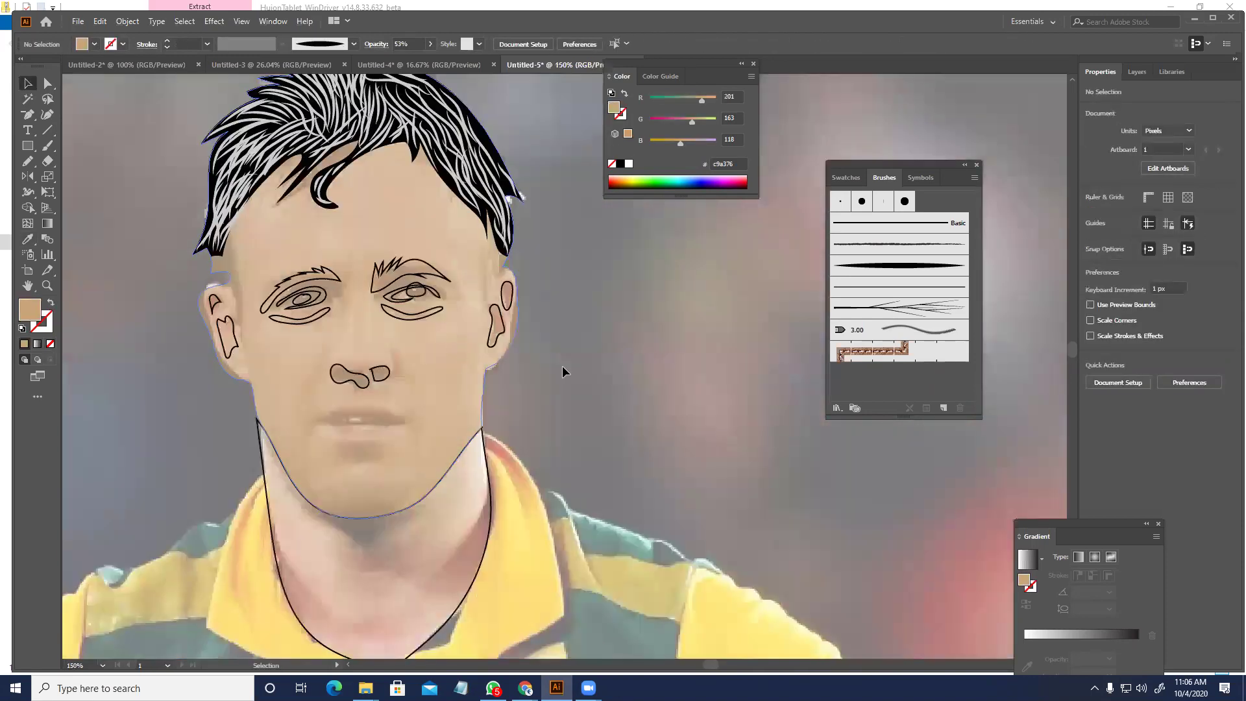
- Restore the face shape's black outline without fill, and swap it into a solid black fill
click(483, 393)
key(slash)
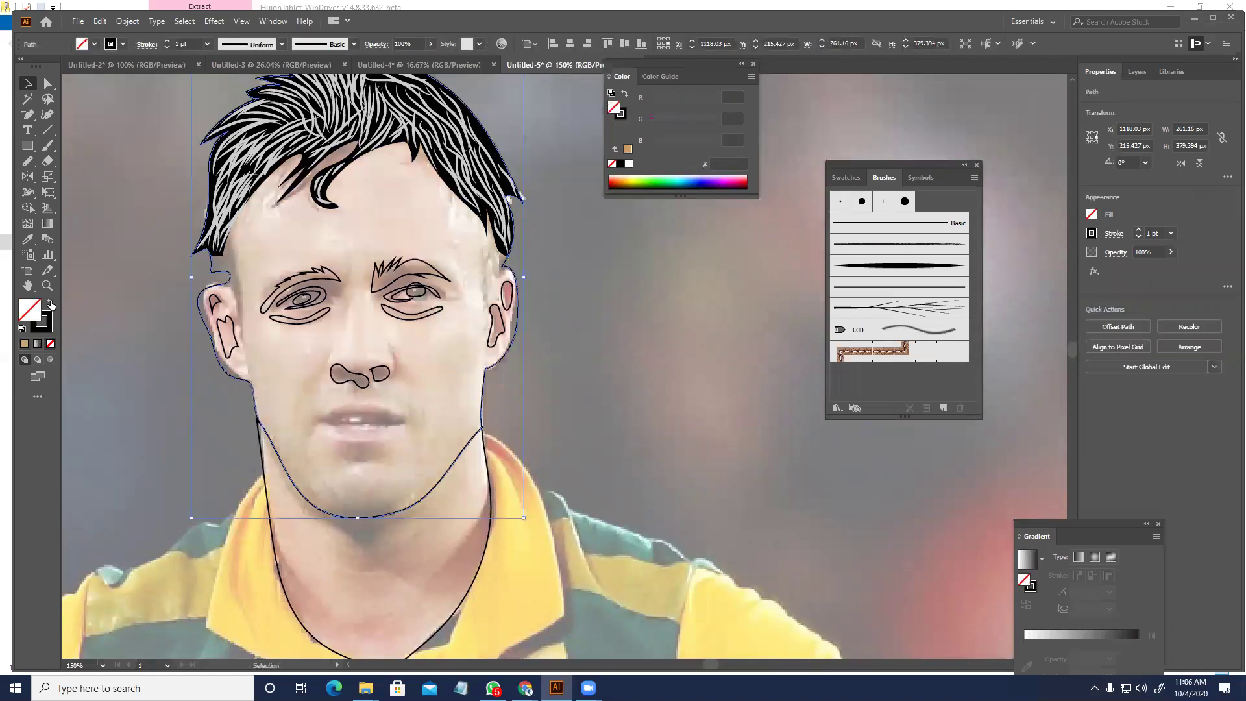
click(50, 303)
- Fill the eyebrow, eye, nostril and inner ear shapes with white, and deselect them
drag(518, 379, 210, 258)
key(i)
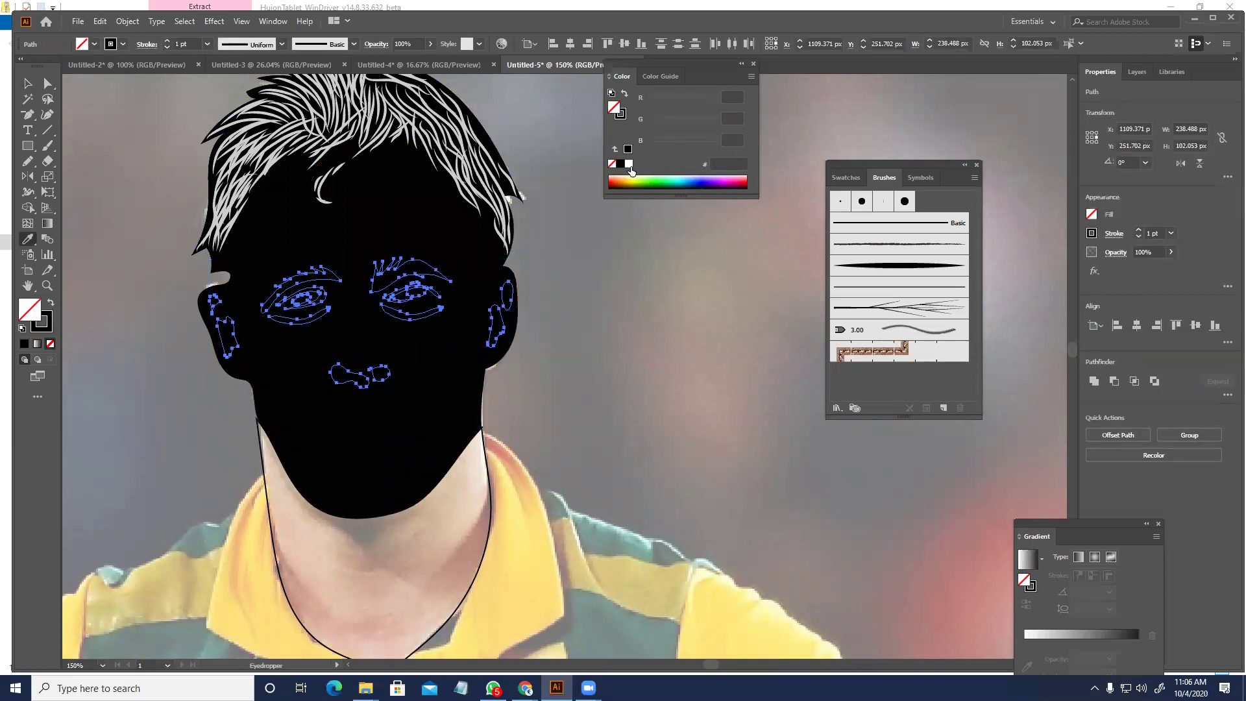
click(629, 164)
key(v)
click(611, 344)
scroll(611, 345, down, 2)
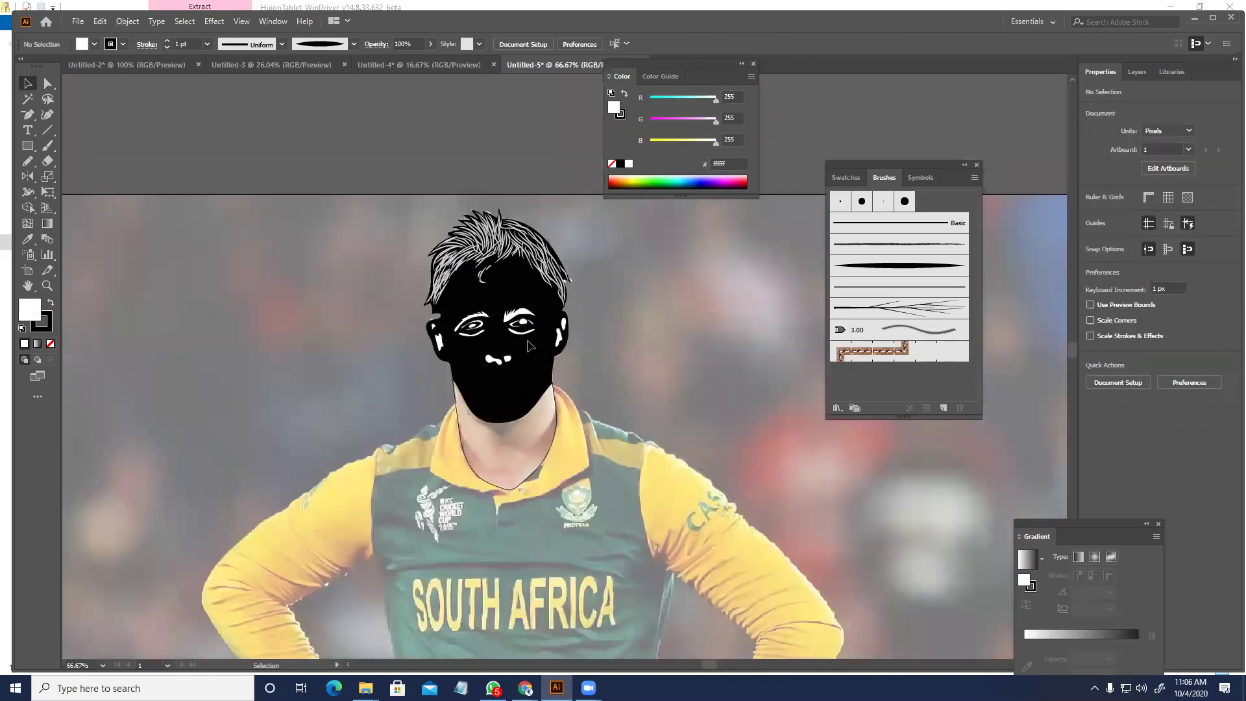
- Try to move a white shape of the right-hand eye slightly upward, and undo the move
scroll(530, 336, up, 2)
scroll(528, 295, up, 2)
drag(550, 313, 548, 293)
key(ctrl+z)
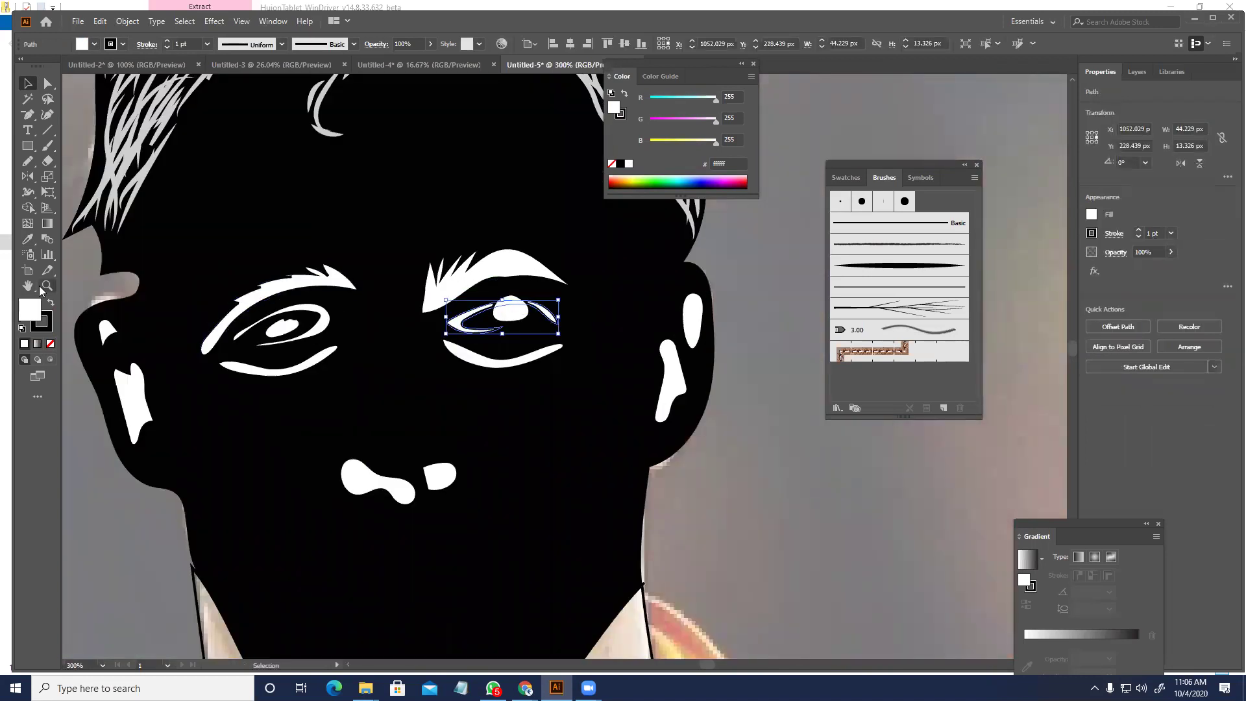
- Undo the previous fill of the facial feature shapes, then fill them solid white with no outline and deselect them
key(ctrl+z)
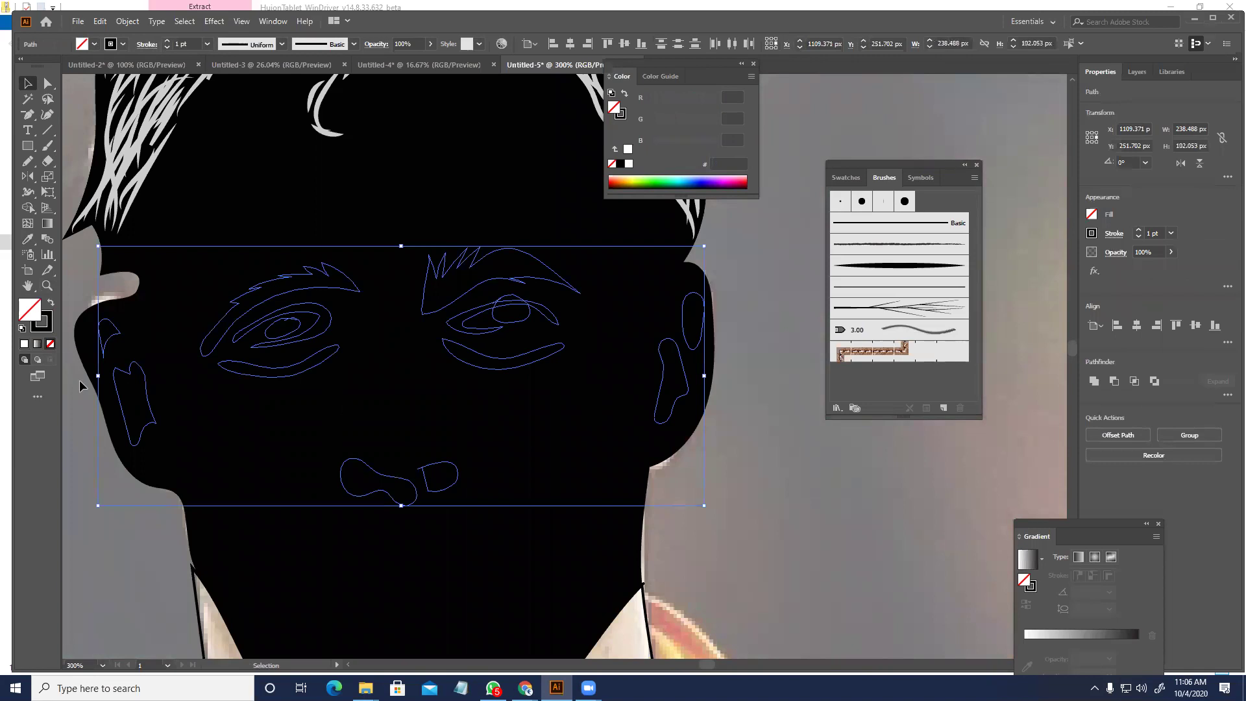
click(50, 304)
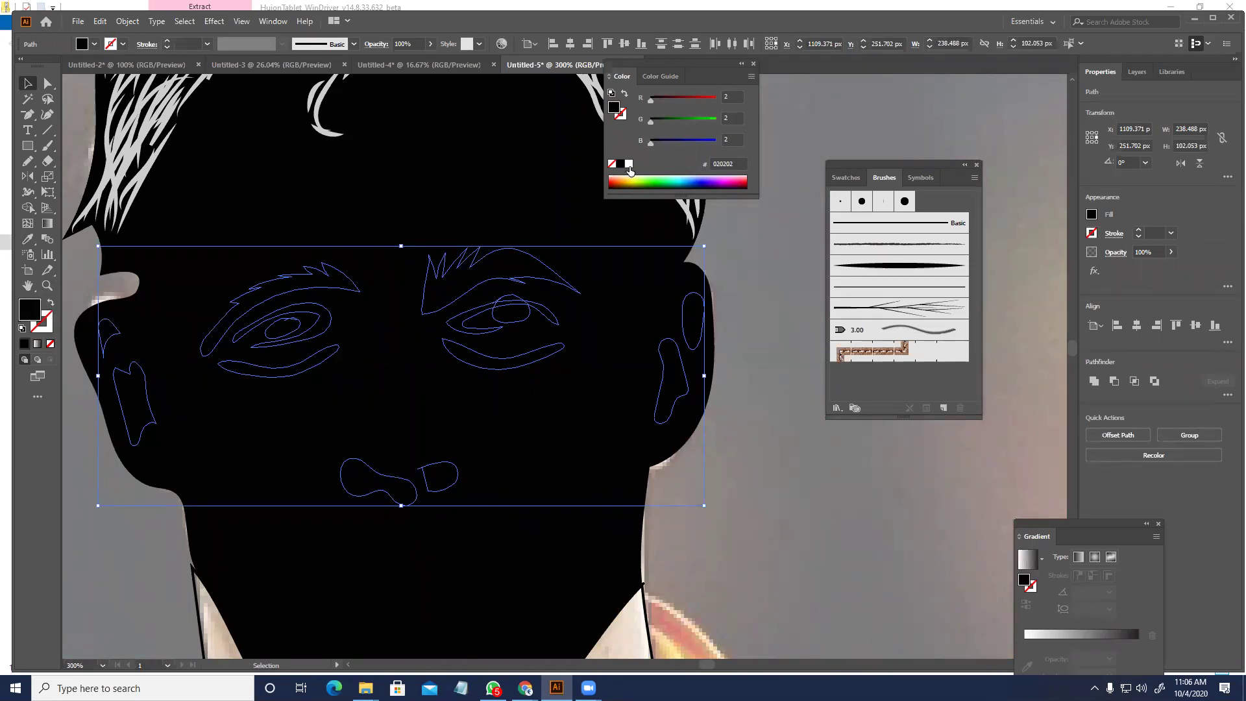
click(629, 164)
click(737, 477)
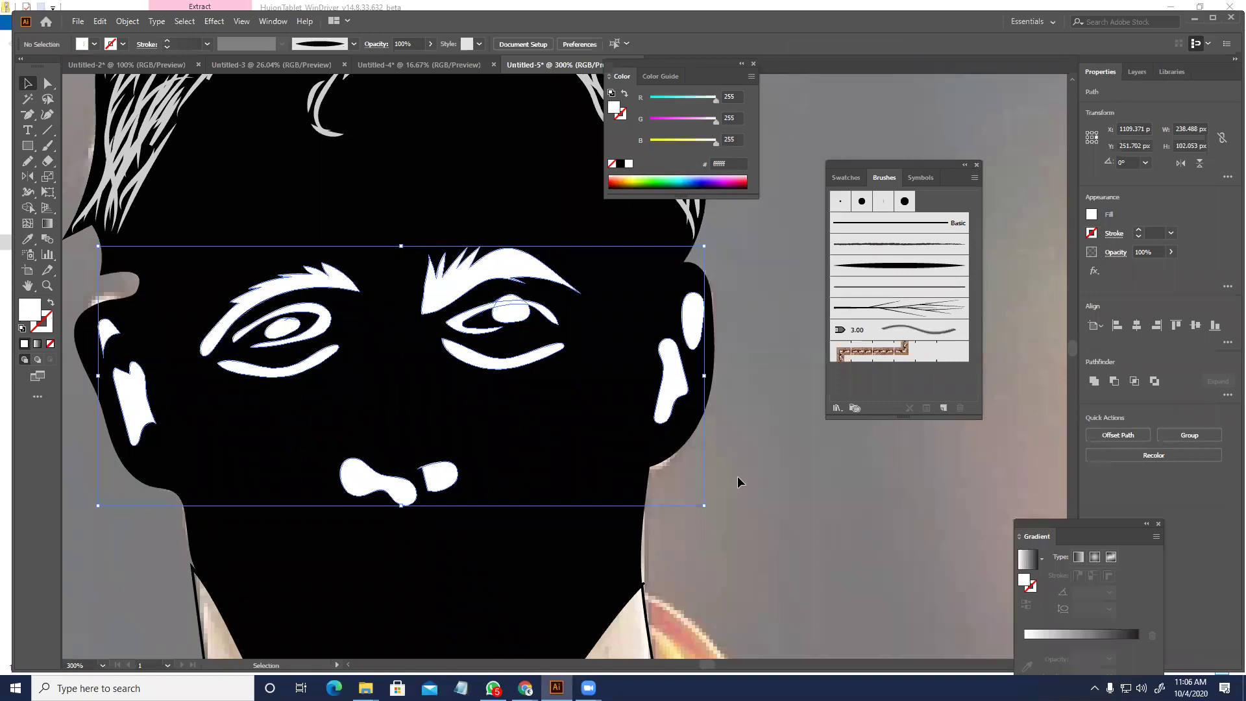
key(ctrl+1)
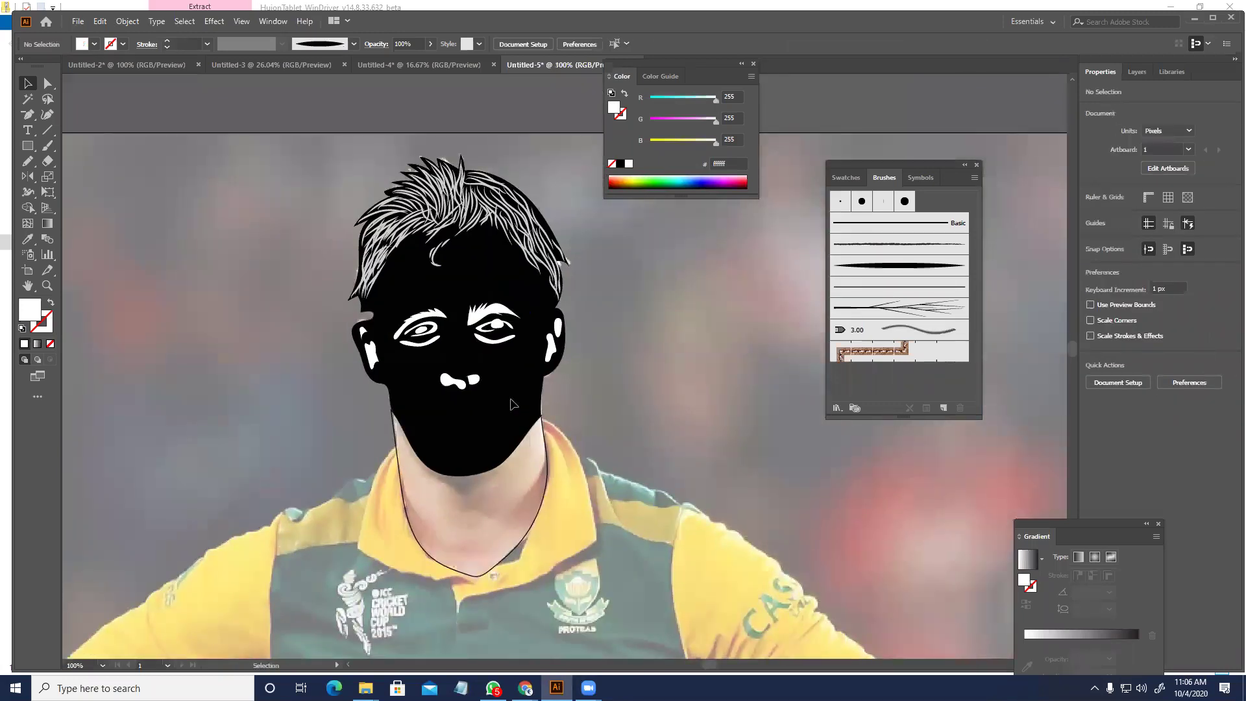
- Set the photo's opacity to 100% and lock it in place
key(ctrl+a)
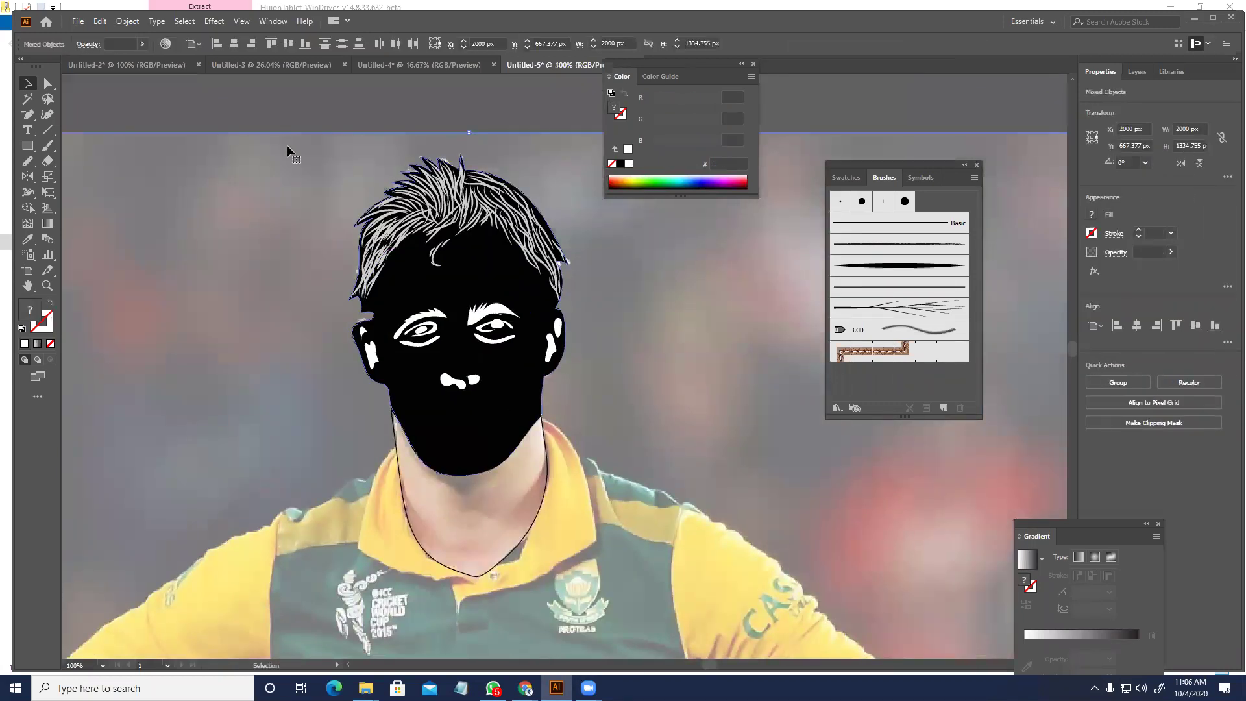
click(303, 208)
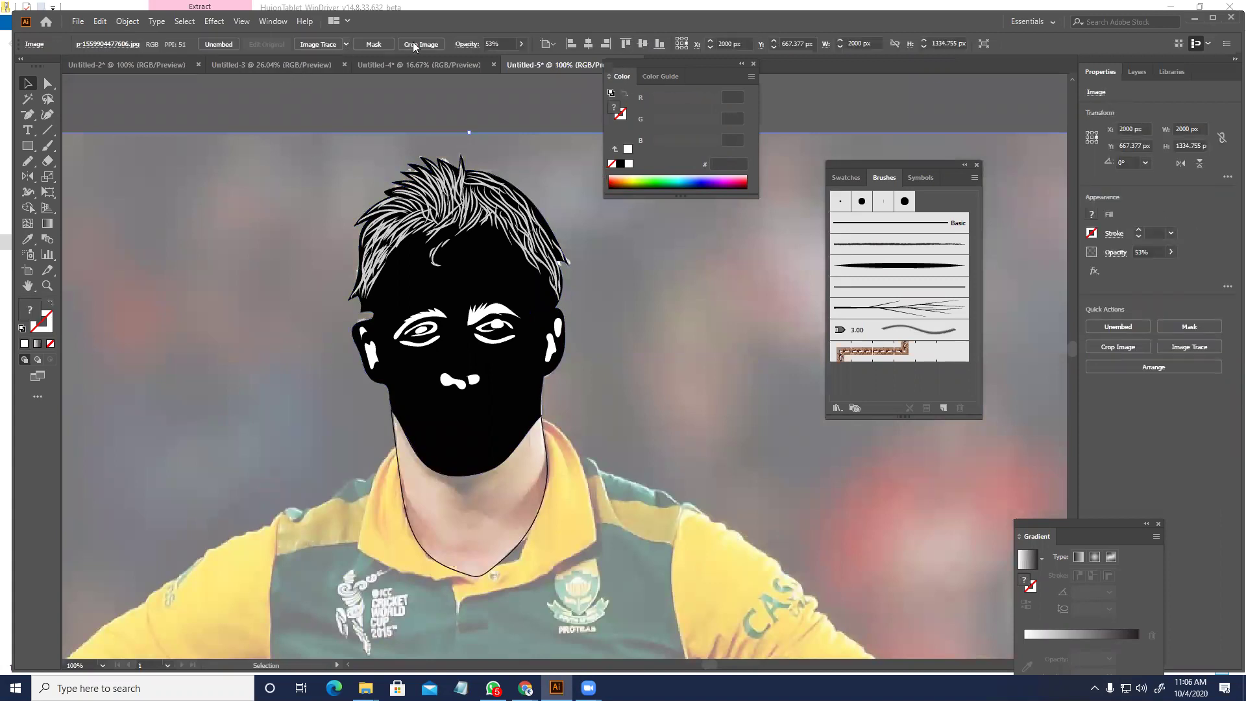
click(521, 43)
drag(497, 59, 666, 63)
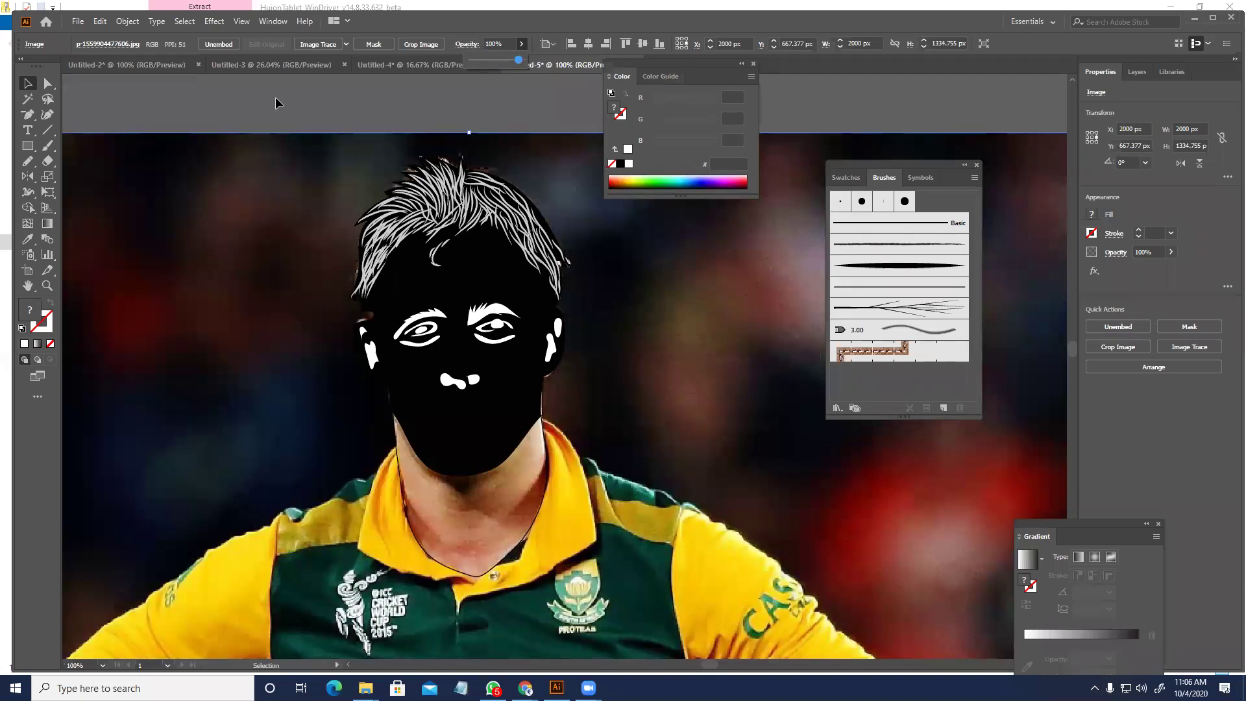
click(284, 187)
key(ctrl+2)
click(102, 112)
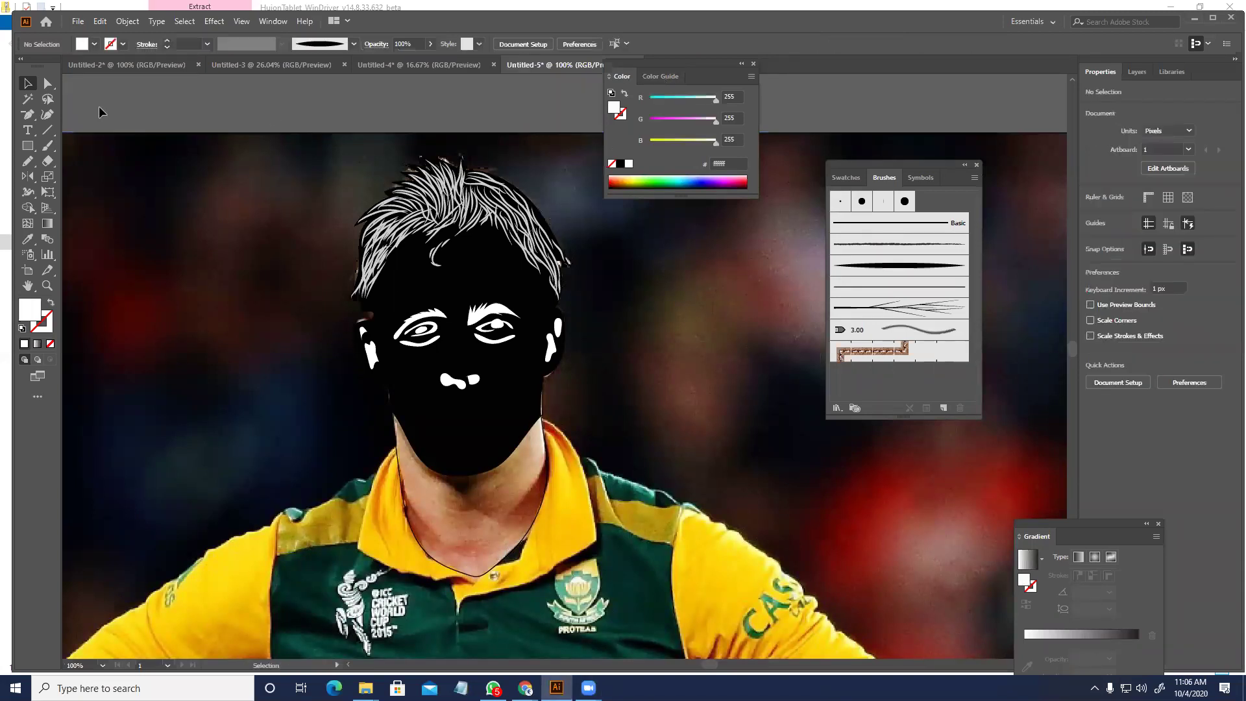
- Fill the head and face shape with a light skin tone sampled from the photo's cheek, without an outline
scroll(509, 388, up, 2)
click(466, 372)
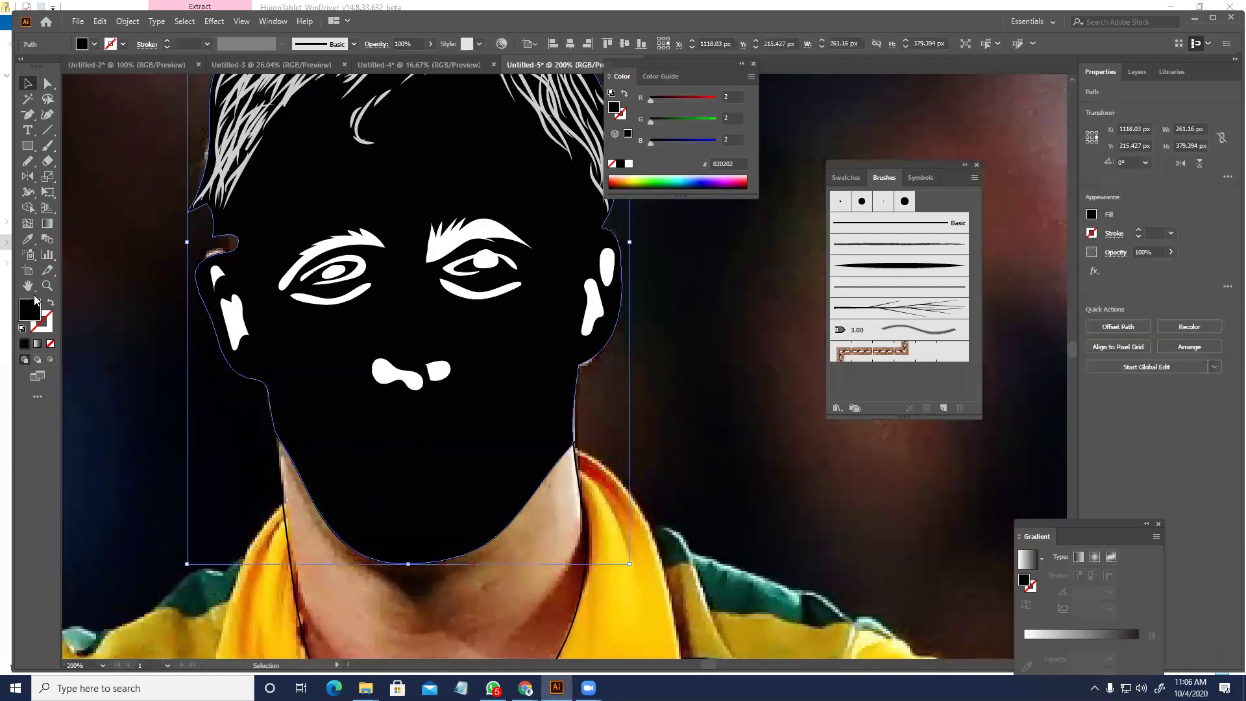
click(50, 302)
key(i)
click(475, 321)
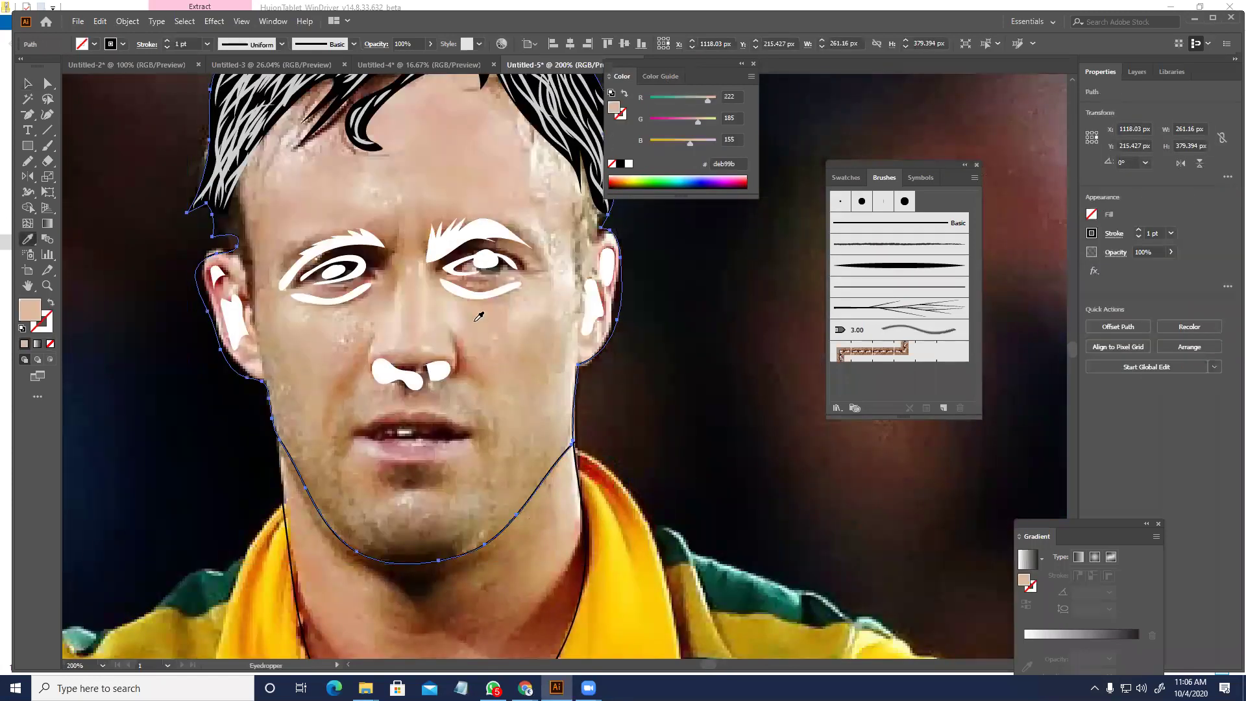
key(v)
key(ctrl+shift+a)
- Hide the skin-coloured face shape to uncover the photo beneath the facial features
key(a)
drag(498, 407, 350, 269)
key(ctrl+z)
scroll(533, 396, down, 2)
scroll(505, 405, up, 1)
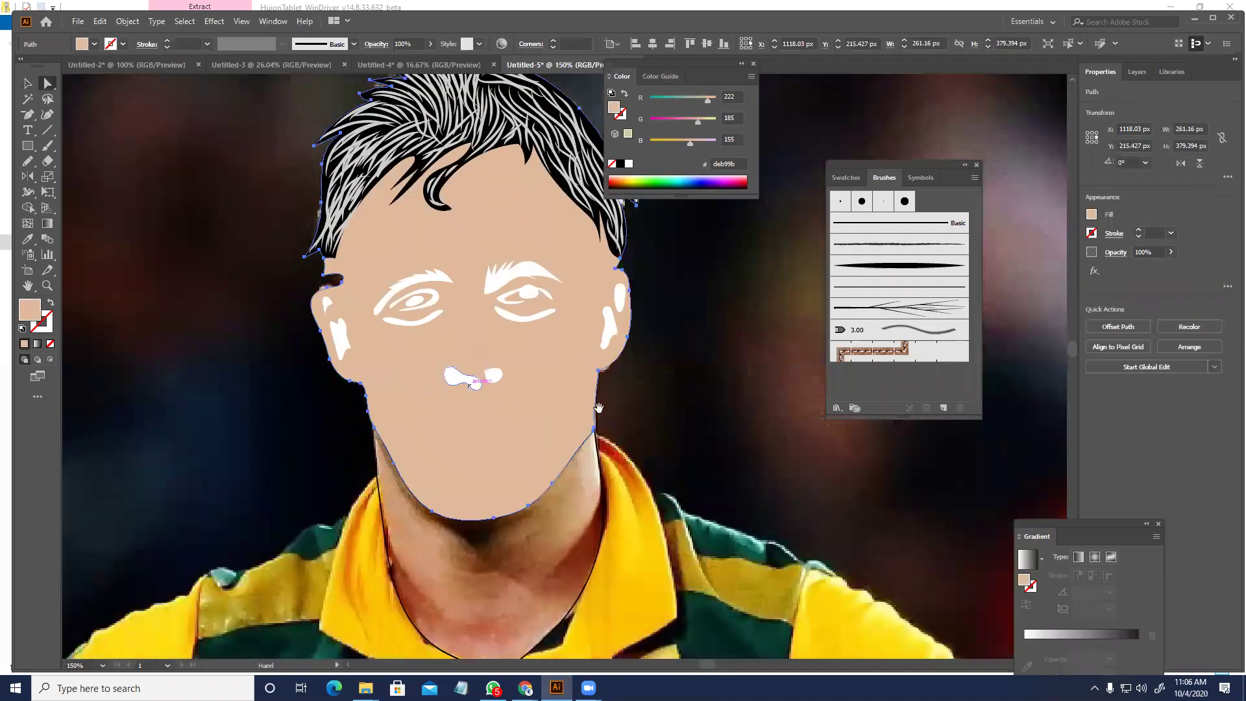
drag(551, 413, 465, 372)
key(a)
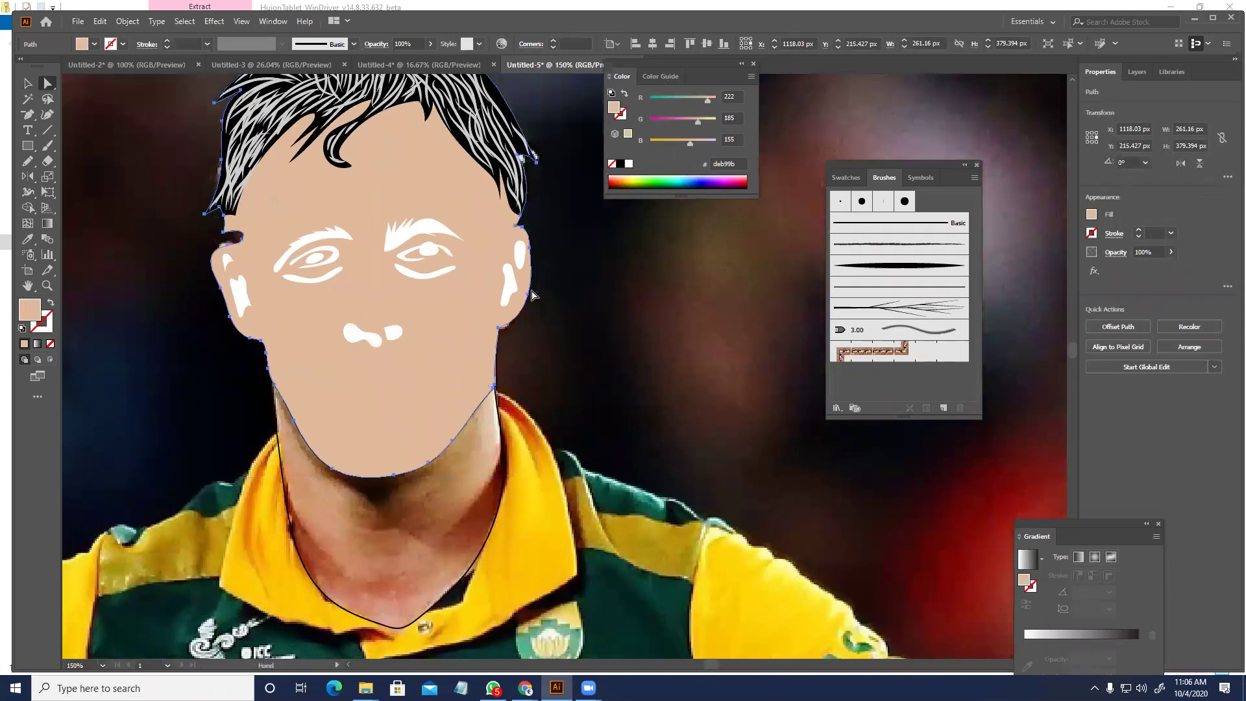
key(v)
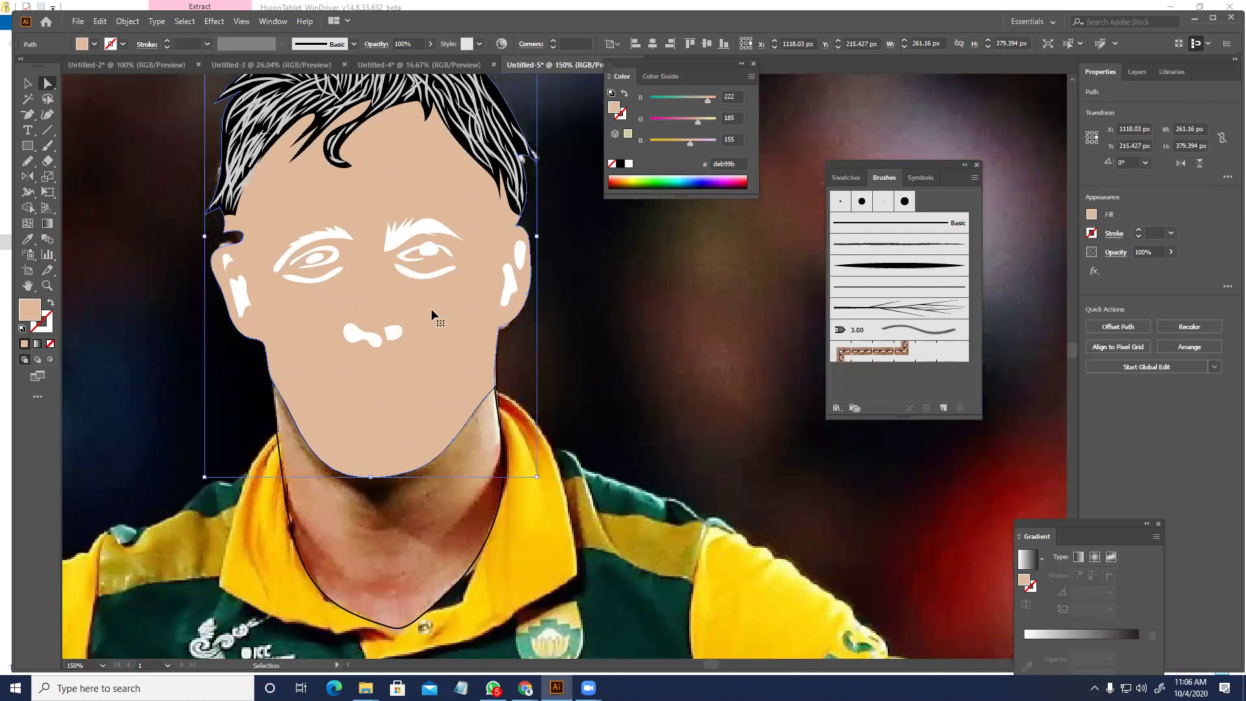
key(ctrl+3)
- Fill the eyebrow and eye shapes with the black sampled from the hair, and deselect them
drag(456, 301, 296, 215)
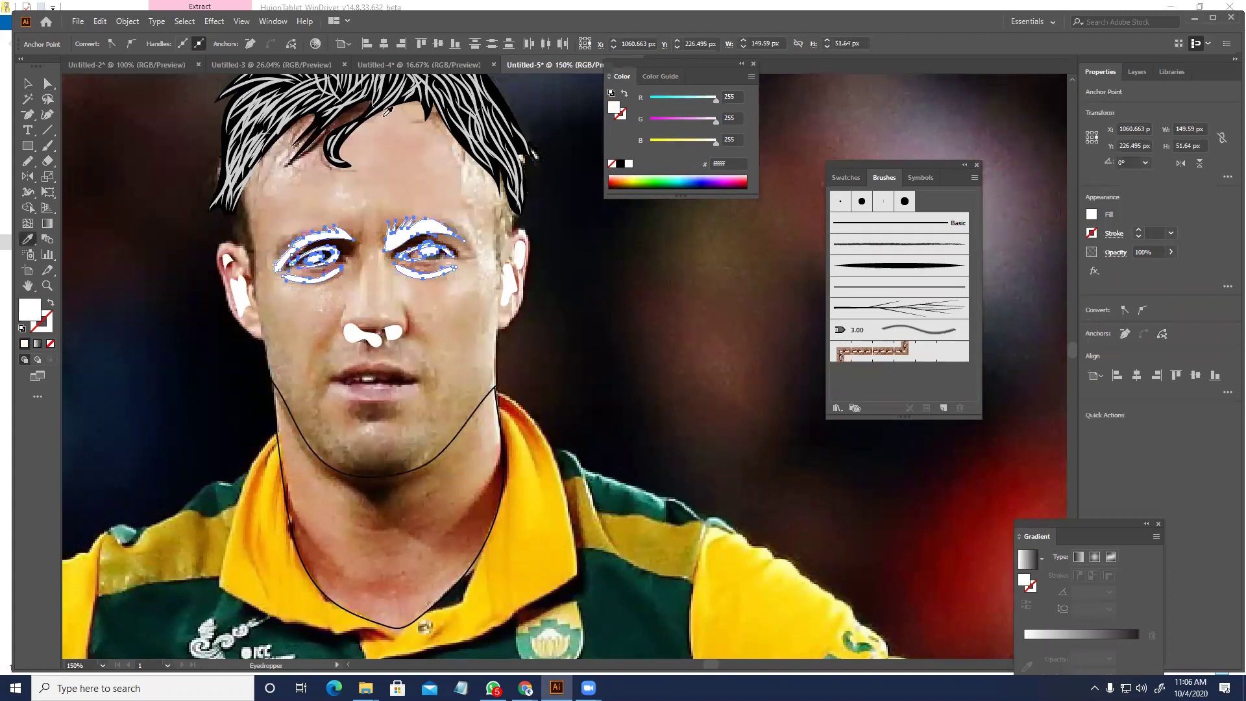
click(341, 155)
key(v)
key(a)
click(416, 200)
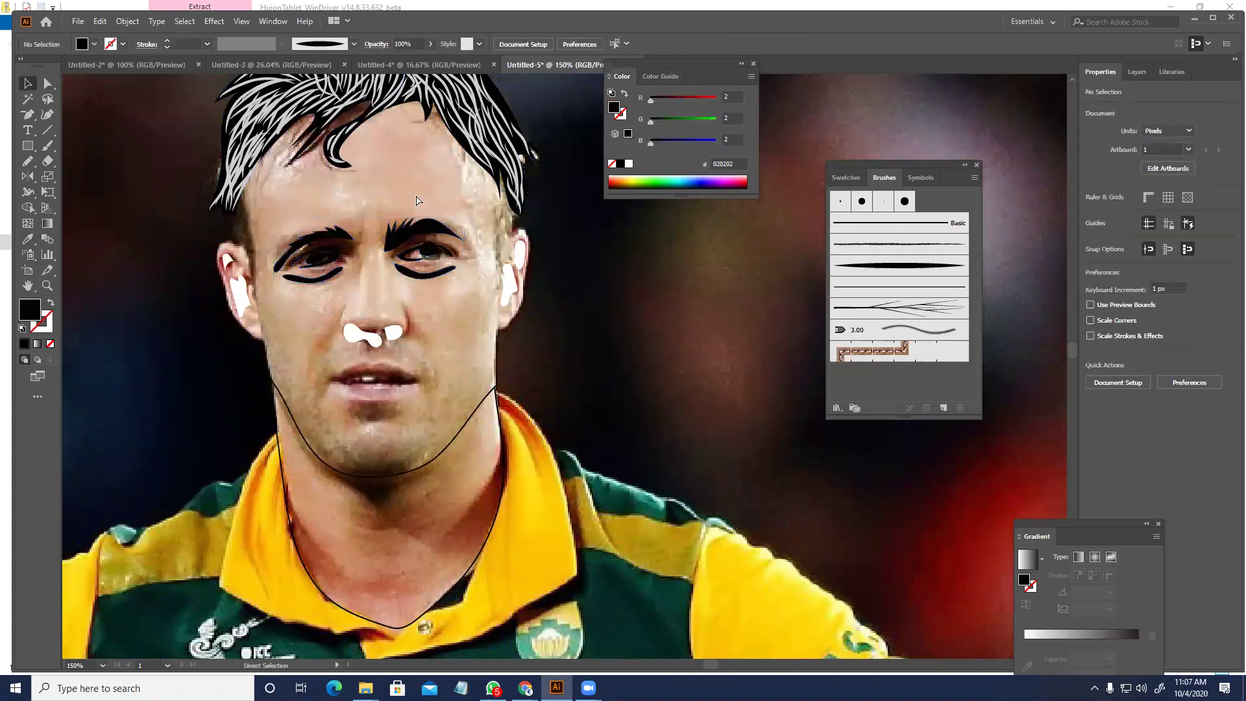
- Check the black eyes and eyebrows against the skin fill by temporarily showing the hidden face shape
key(ctrl+alt+3)
scroll(629, 372, down, 1)
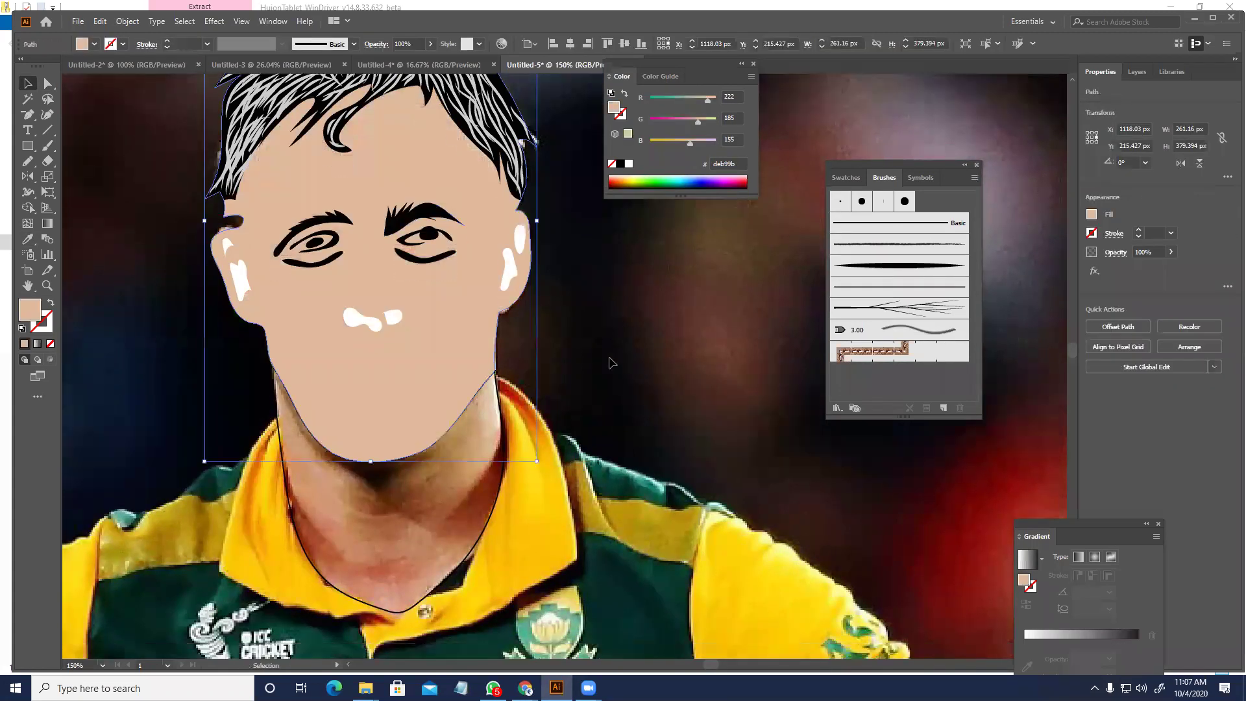
key(ctrl+z)
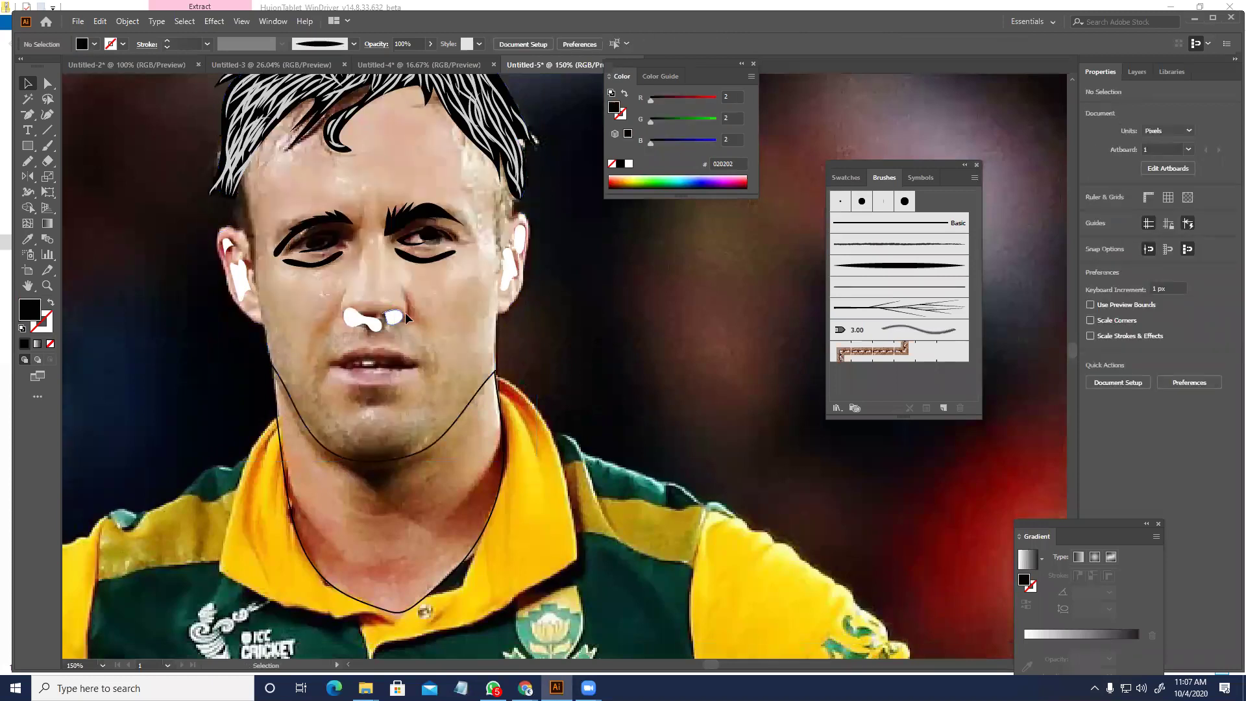
- Try a tapered black Paintbrush stroke from the inner eye corner down the side of the nose, and delete it
scroll(389, 277, up, 2)
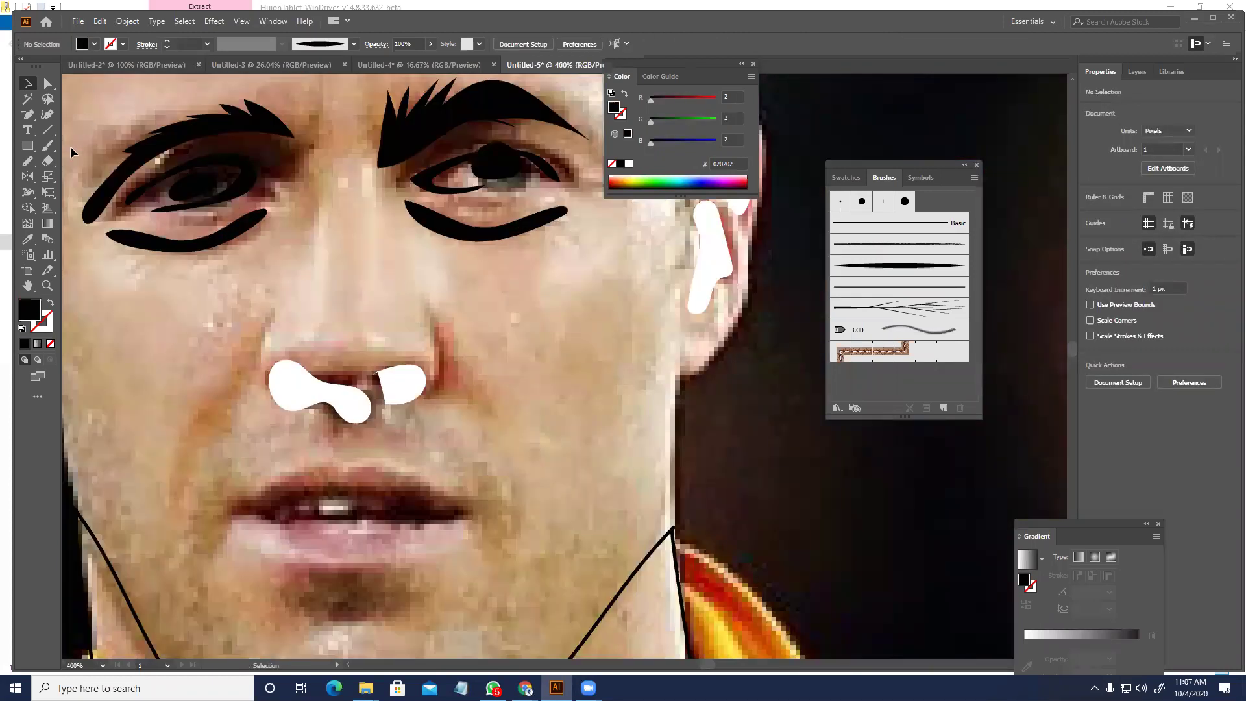
click(46, 150)
click(911, 265)
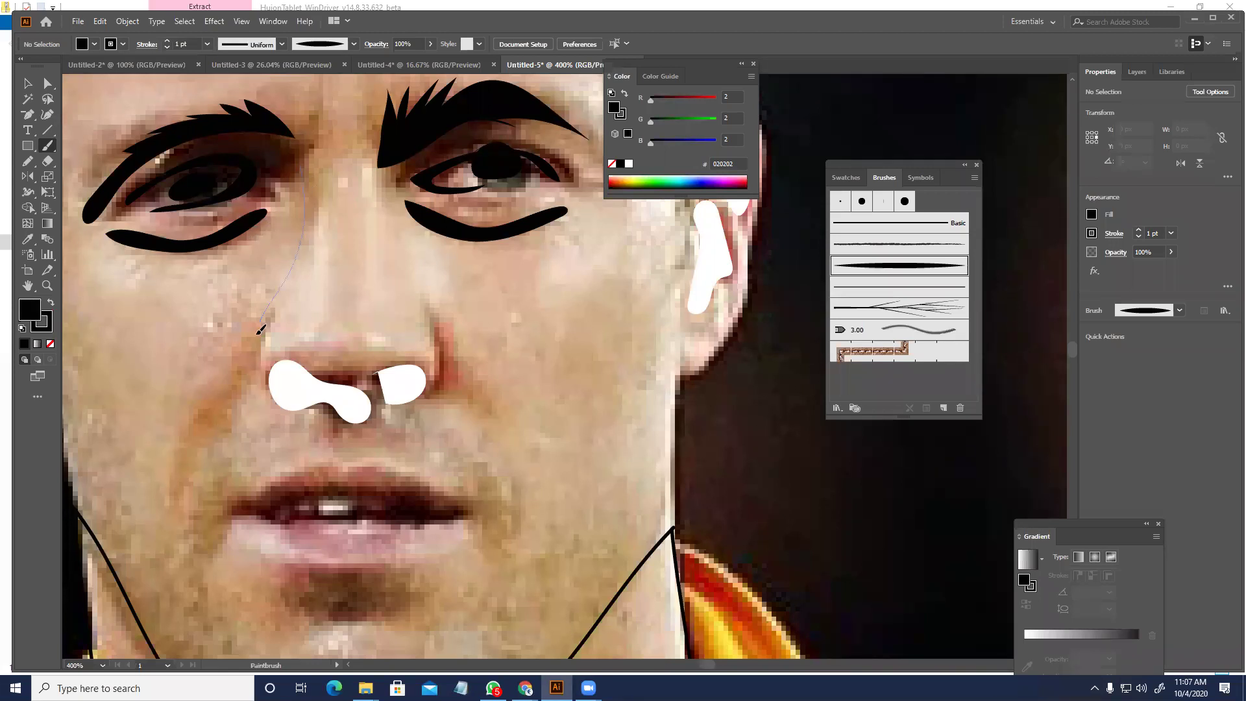
drag(260, 329, 267, 390)
scroll(231, 111, down, 3)
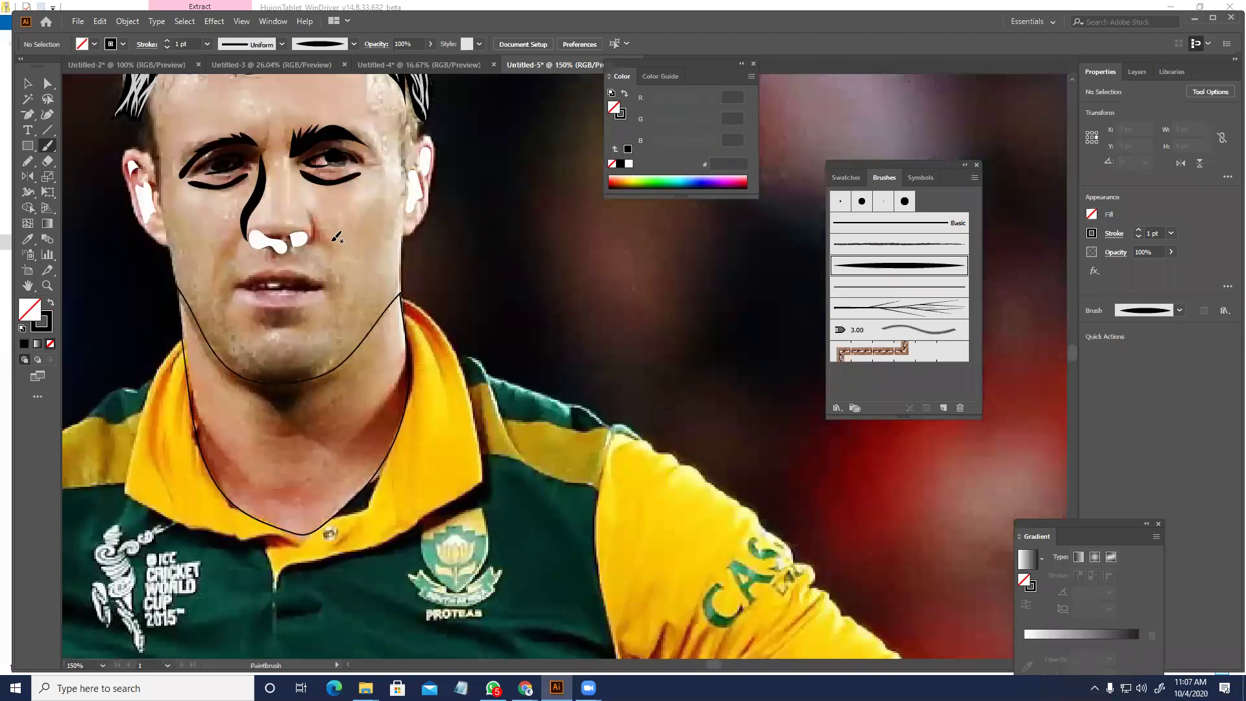
scroll(279, 254, up, 3)
key(v)
click(257, 260)
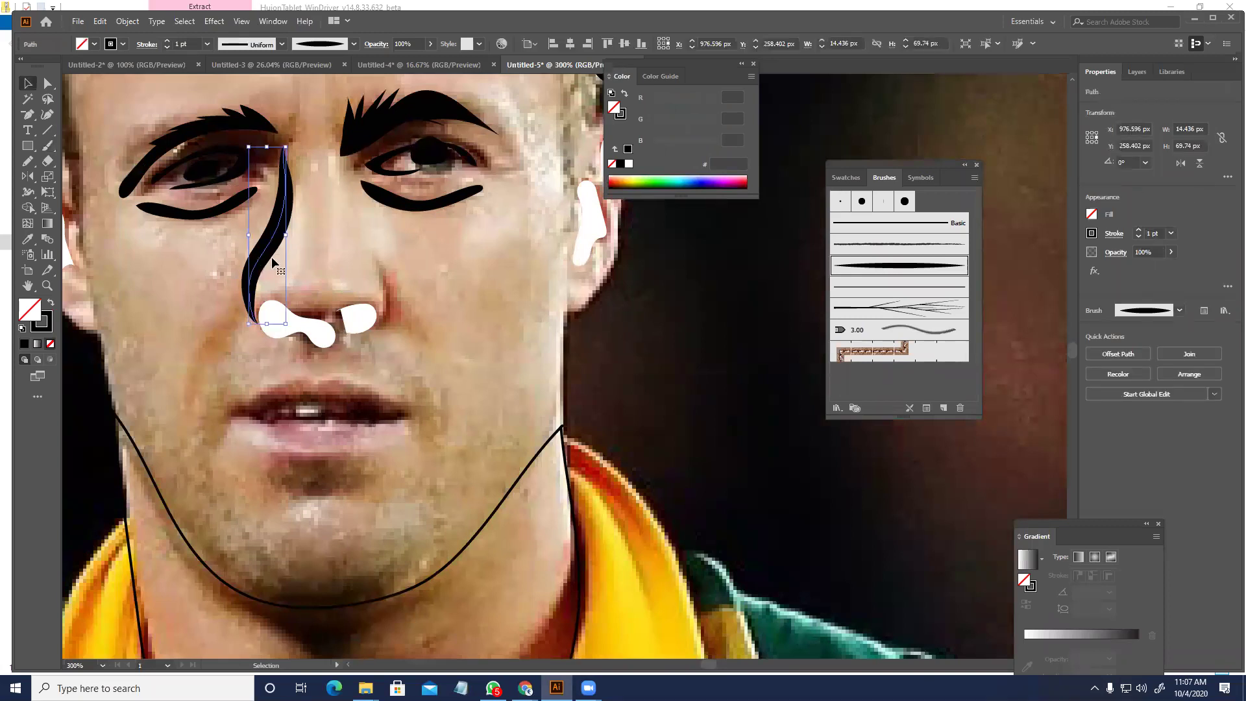
key(Delete)
- Draw a curved Pencil line from the inner eyebrow down the side of the nose to the nostril, deleting the first attempt
click(28, 161)
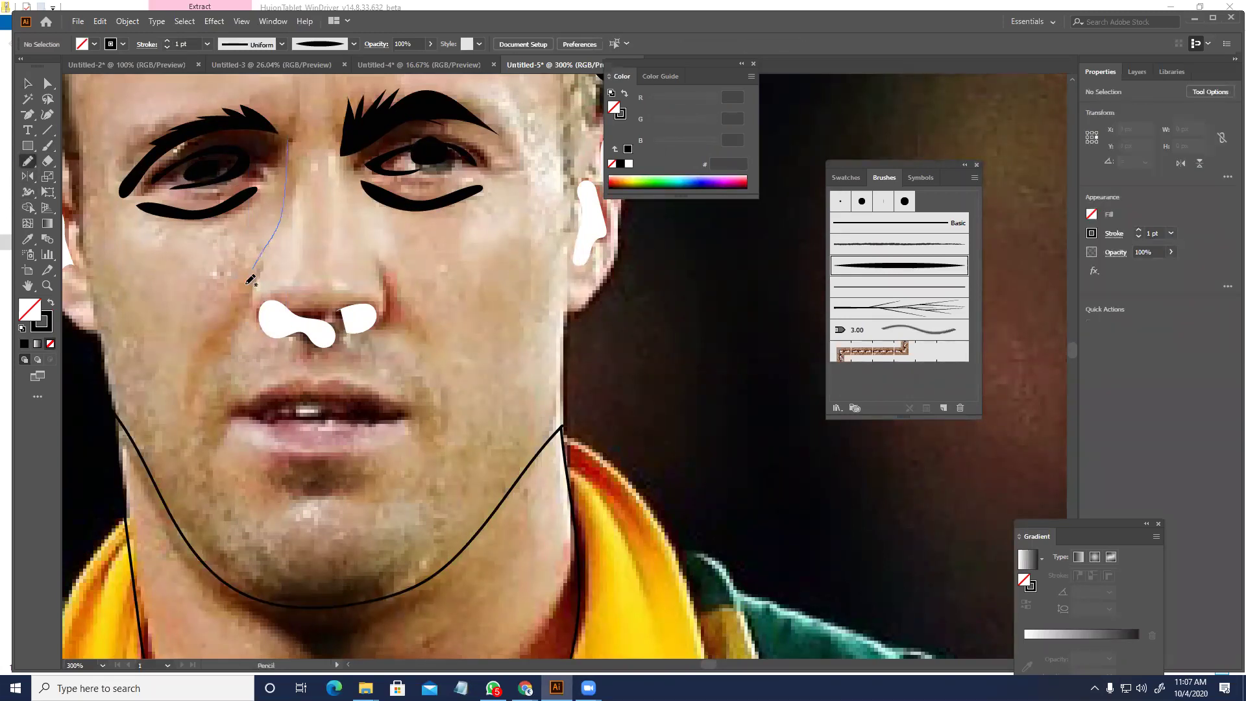
drag(247, 283, 260, 321)
key(v)
key(Delete)
mouse_move(292, 158)
mouse_down()
mouse_move(260, 251)
mouse_move(254, 318)
mouse_up()
key(v)
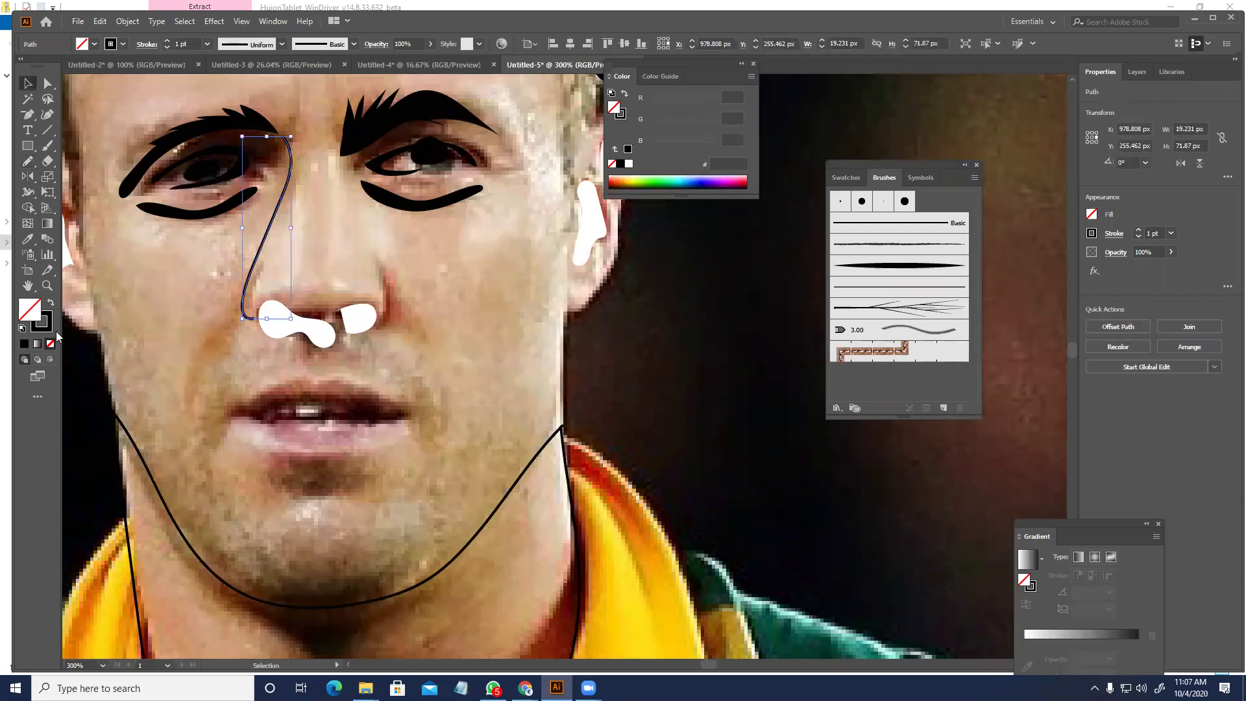
- Give the nose line a tapered width profile and a 2 pt stroke, and expand its appearance into a filled shape
click(252, 44)
click(236, 96)
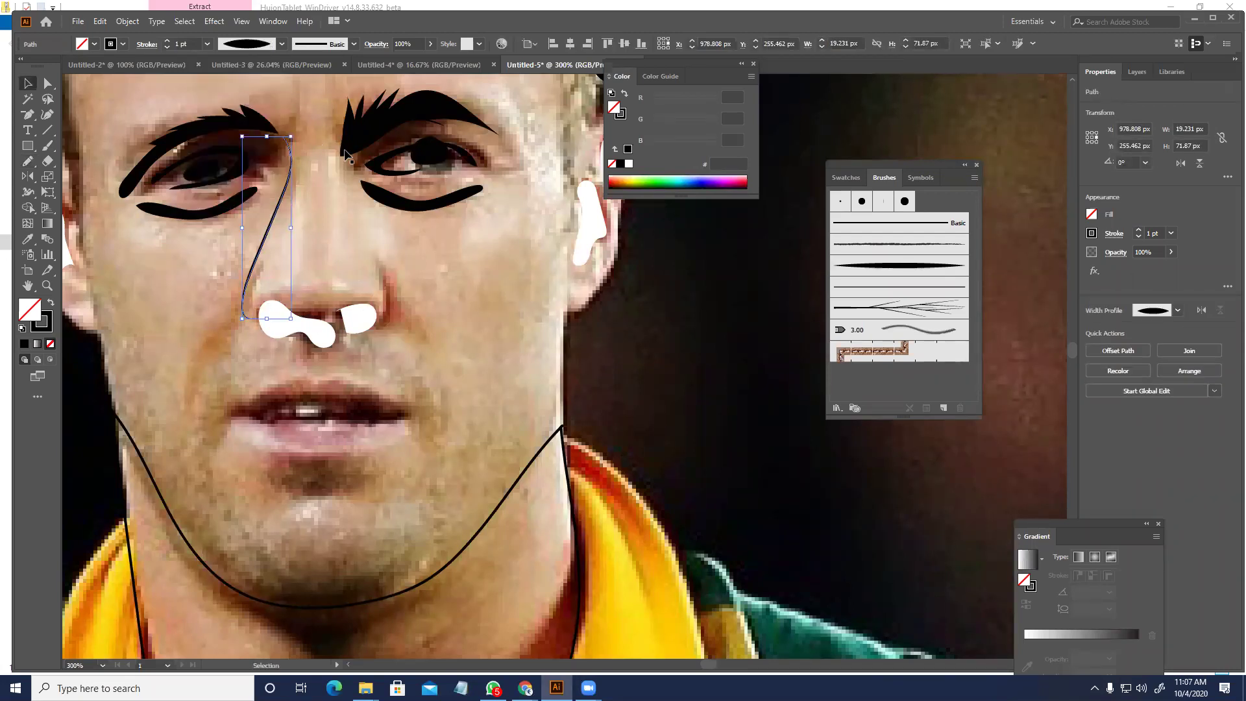
click(167, 40)
click(134, 21)
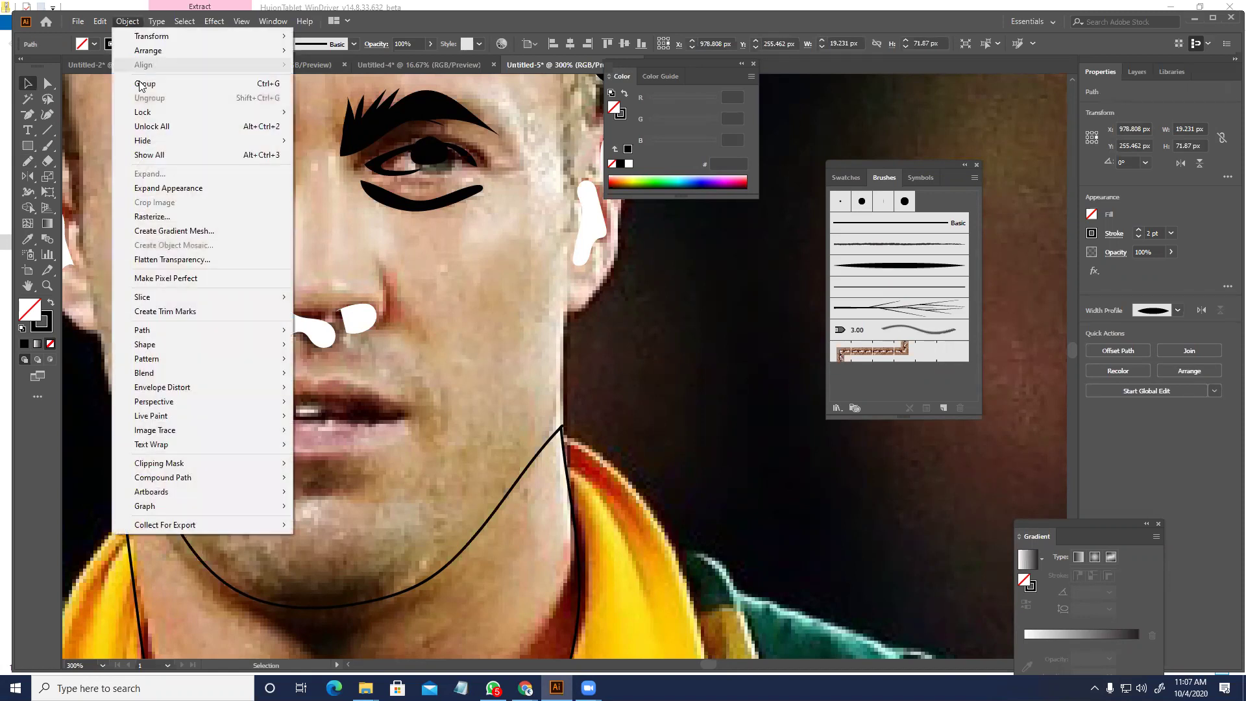
click(169, 188)
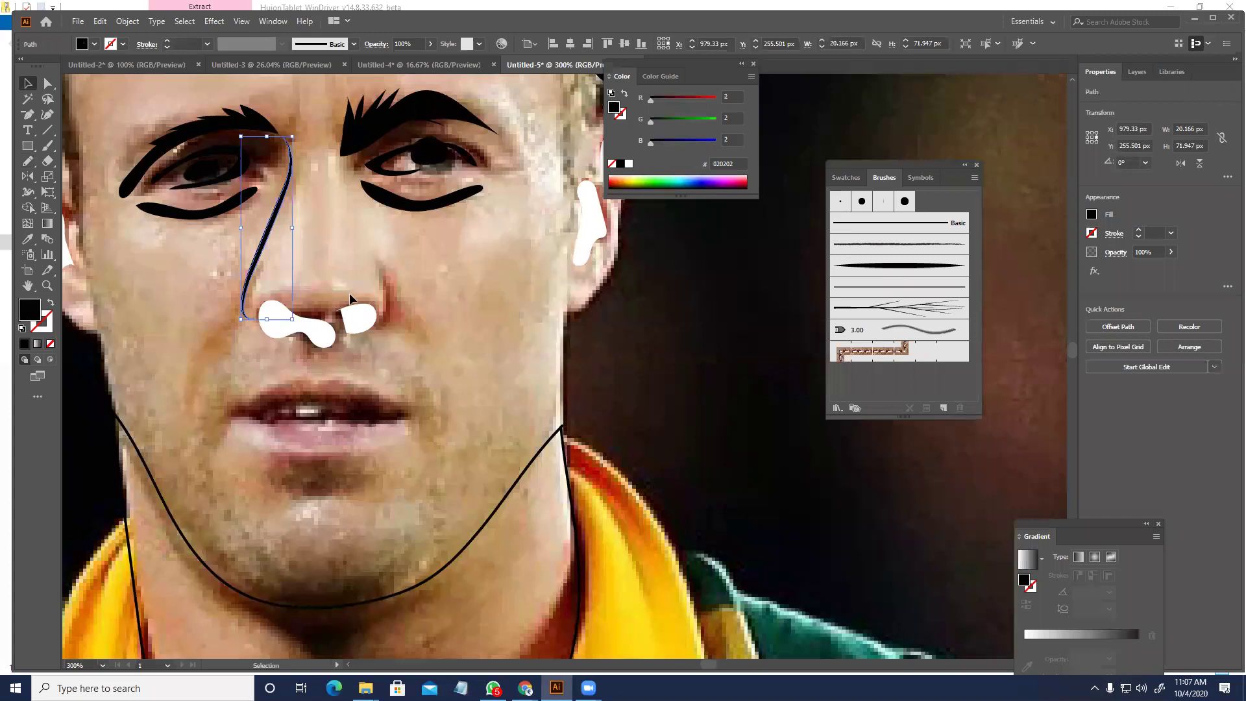
- Fill the nose line and both nostril shapes with a reddish-brown skin shade sampled from the photo
shift+click(331, 338)
key(k)
key(i)
click(297, 330)
key(v)
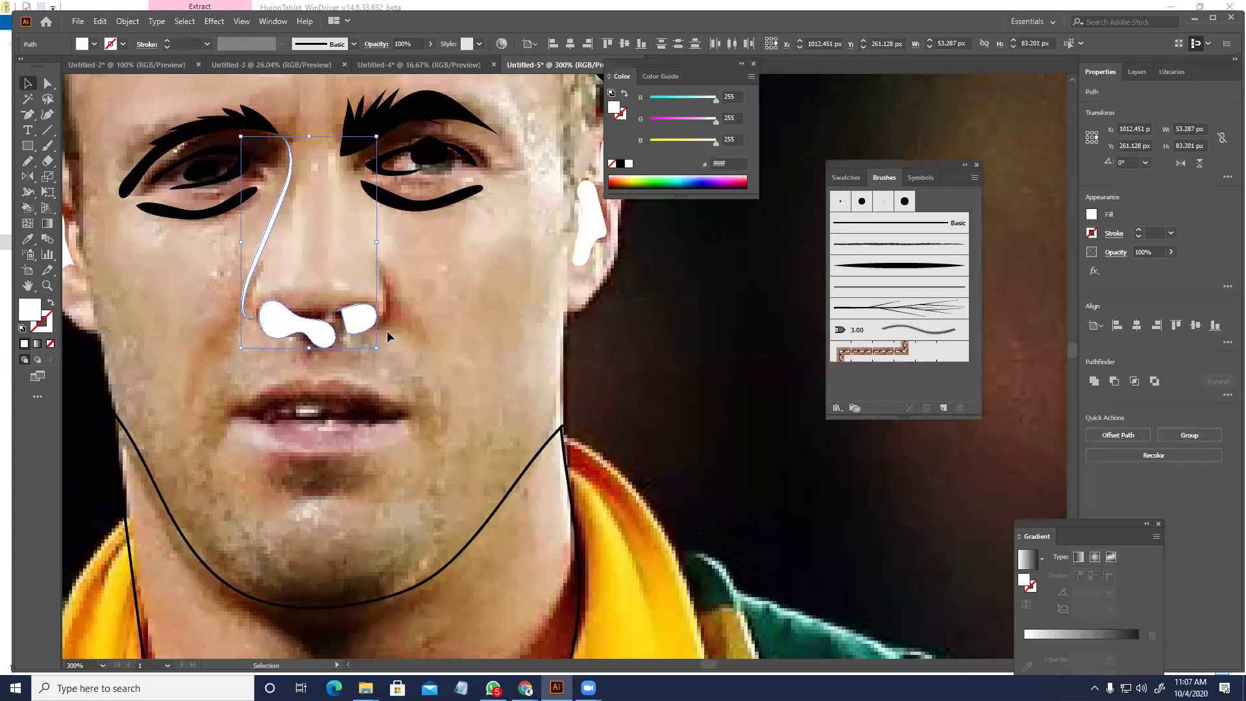
key(o)
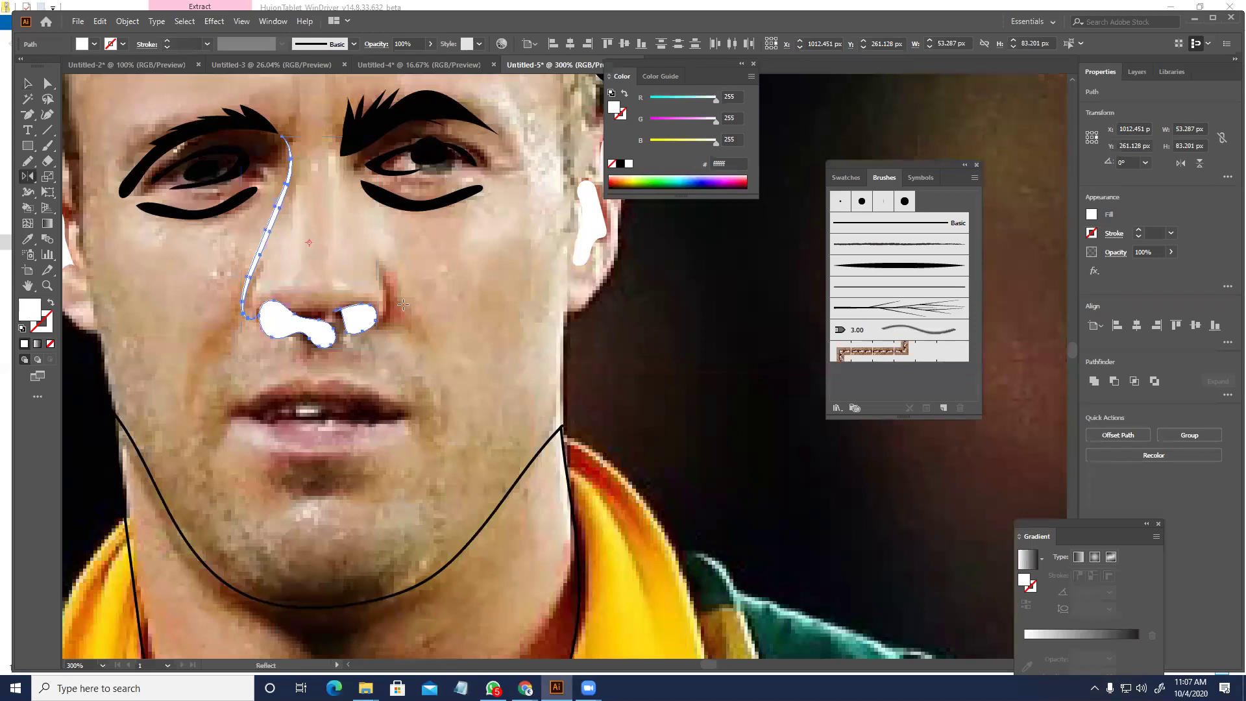
key(i)
click(420, 324)
key(v)
click(441, 331)
- Show the hidden face shape again and bring the neck area into view
key(ctrl+alt+3)
scroll(448, 329, down, 5)
drag(597, 366, 765, 365)
click(499, 365)
scroll(501, 366, up, 3)
- Try to fill the neck shape with a brown skin tone sampled from the photo's neck, and undo the fill
click(456, 491)
key(i)
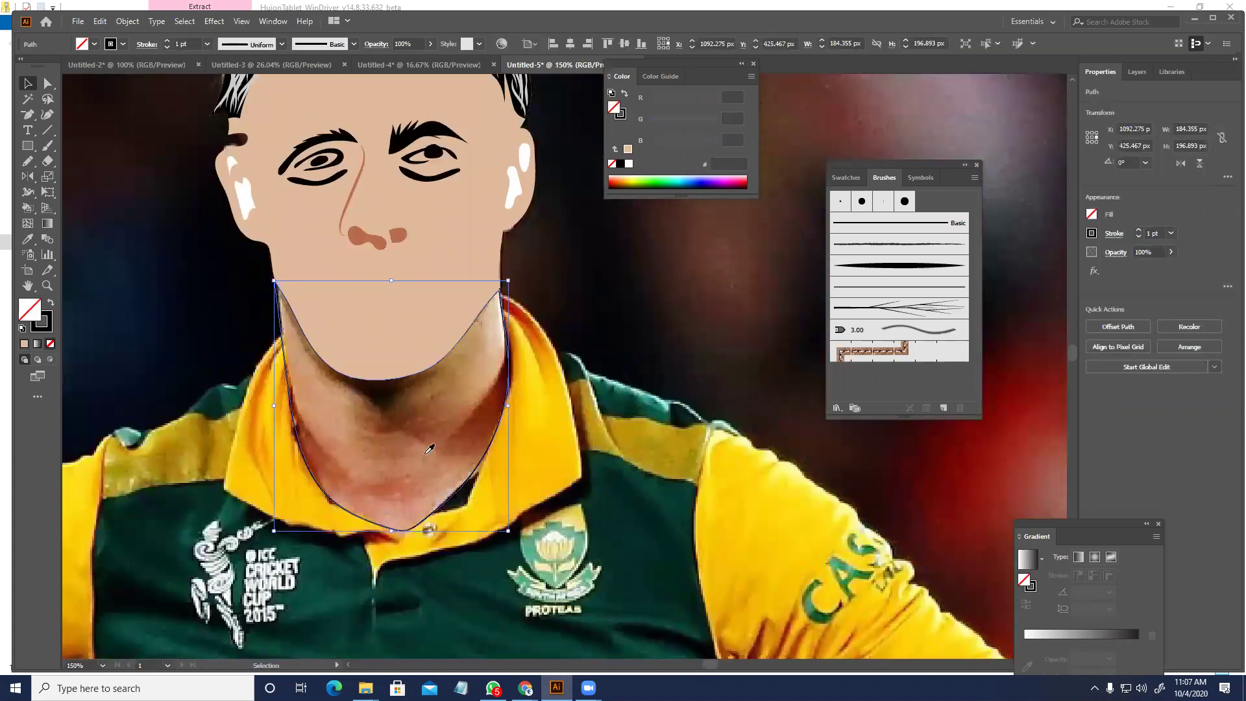
key(i)
click(427, 450)
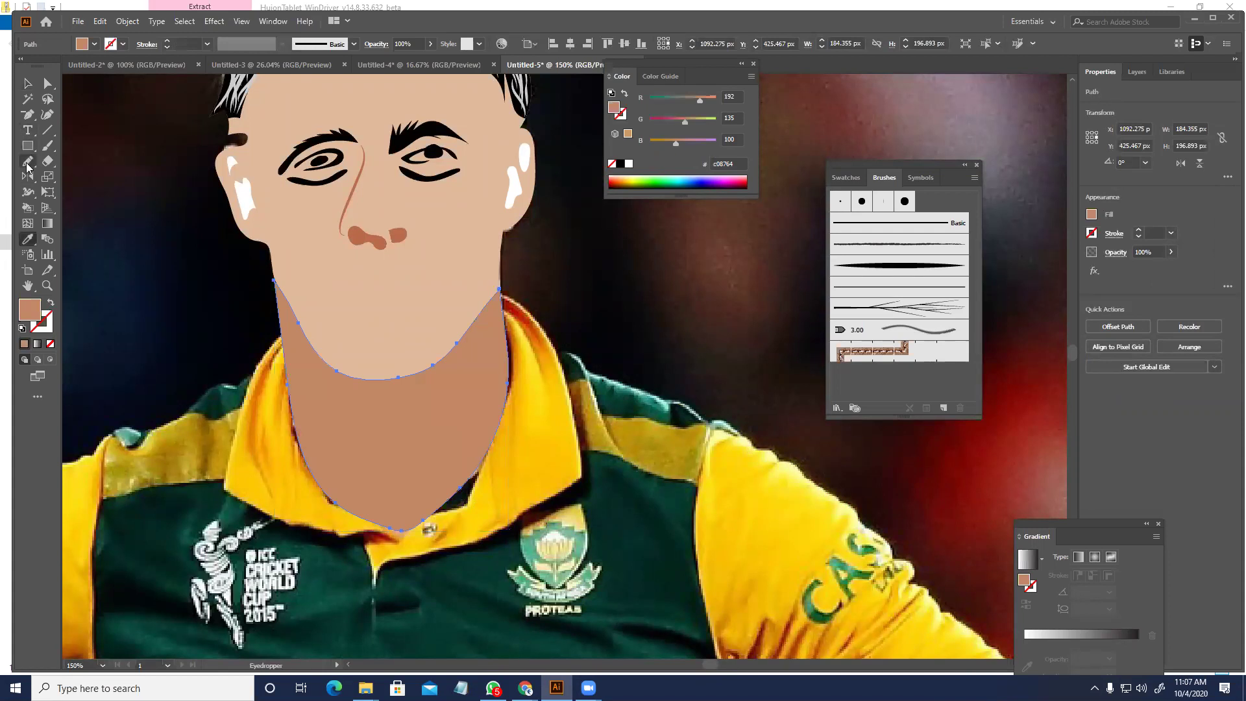
key(ctrl+z)
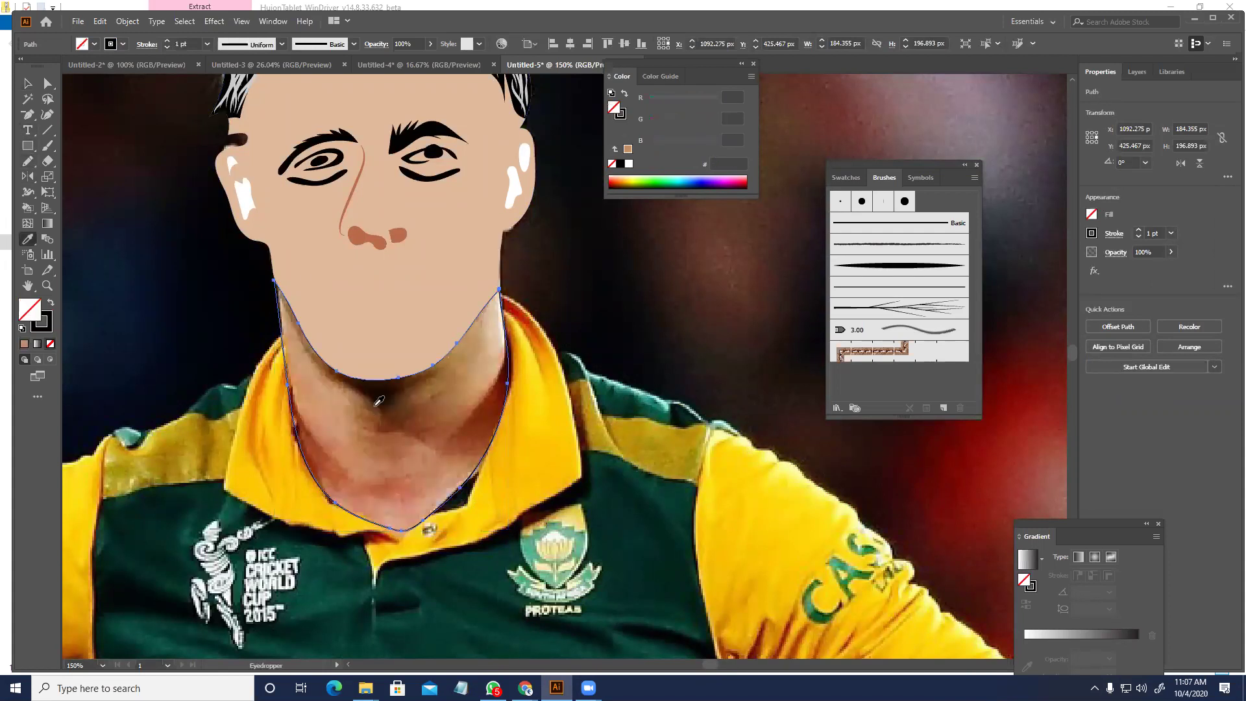
- Draw a Pencil line across the neck below the chin, following the lower edge of the shadow and overshooting both sides
click(27, 115)
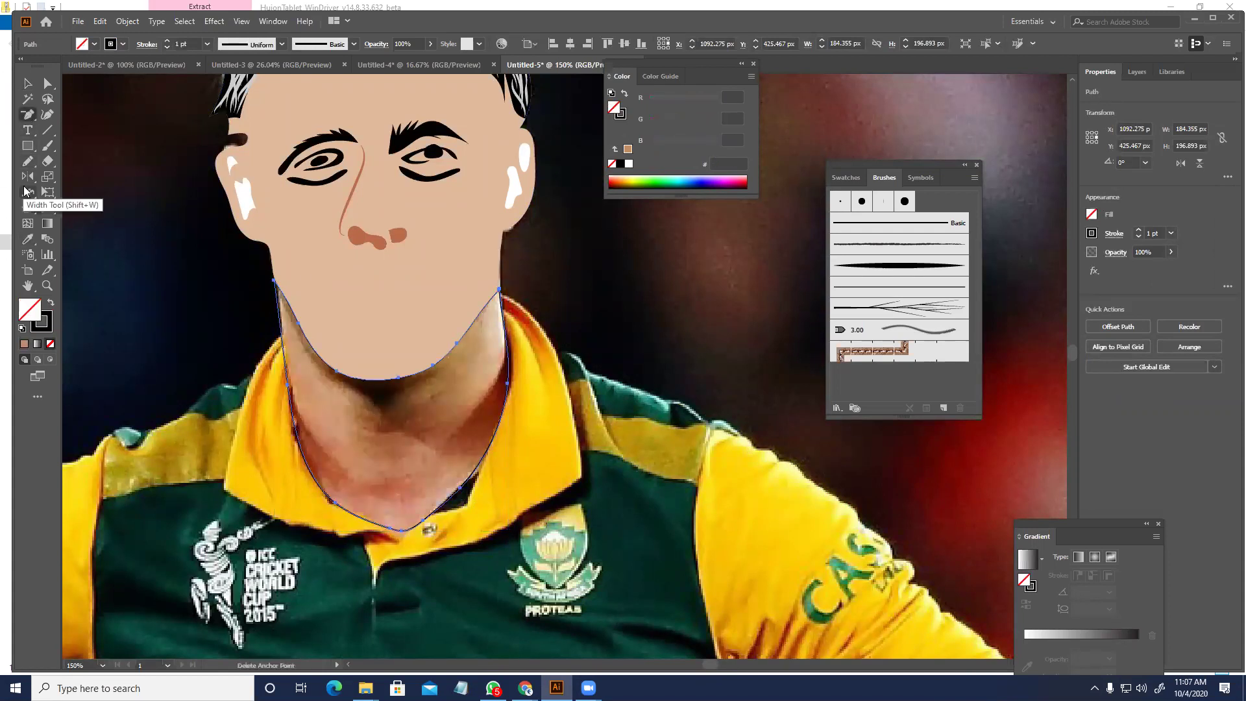
click(28, 164)
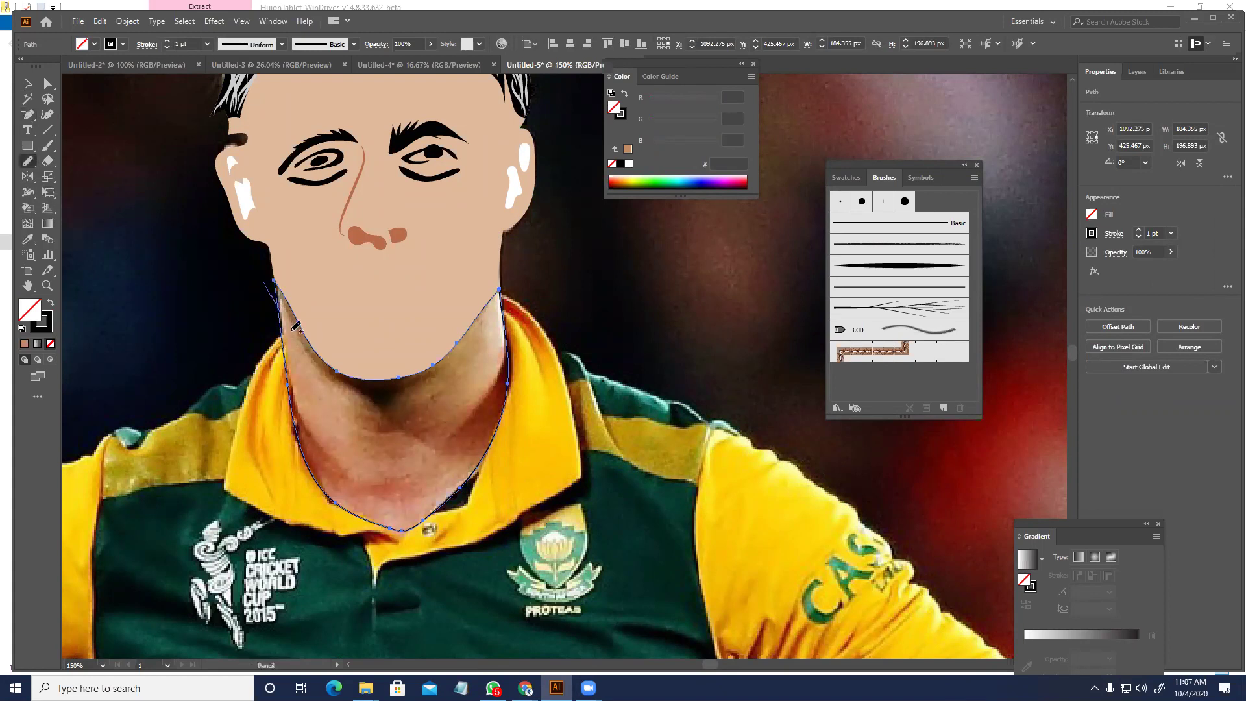
mouse_move(337, 396)
mouse_down()
mouse_move(386, 412)
mouse_move(593, 286)
mouse_move(560, 336)
mouse_move(501, 313)
mouse_move(528, 310)
mouse_up()
- Divide the neck along the shadow line with the Shape Builder, and delete the line ends that extend beyond the neck
key(a)
key(shift+m)
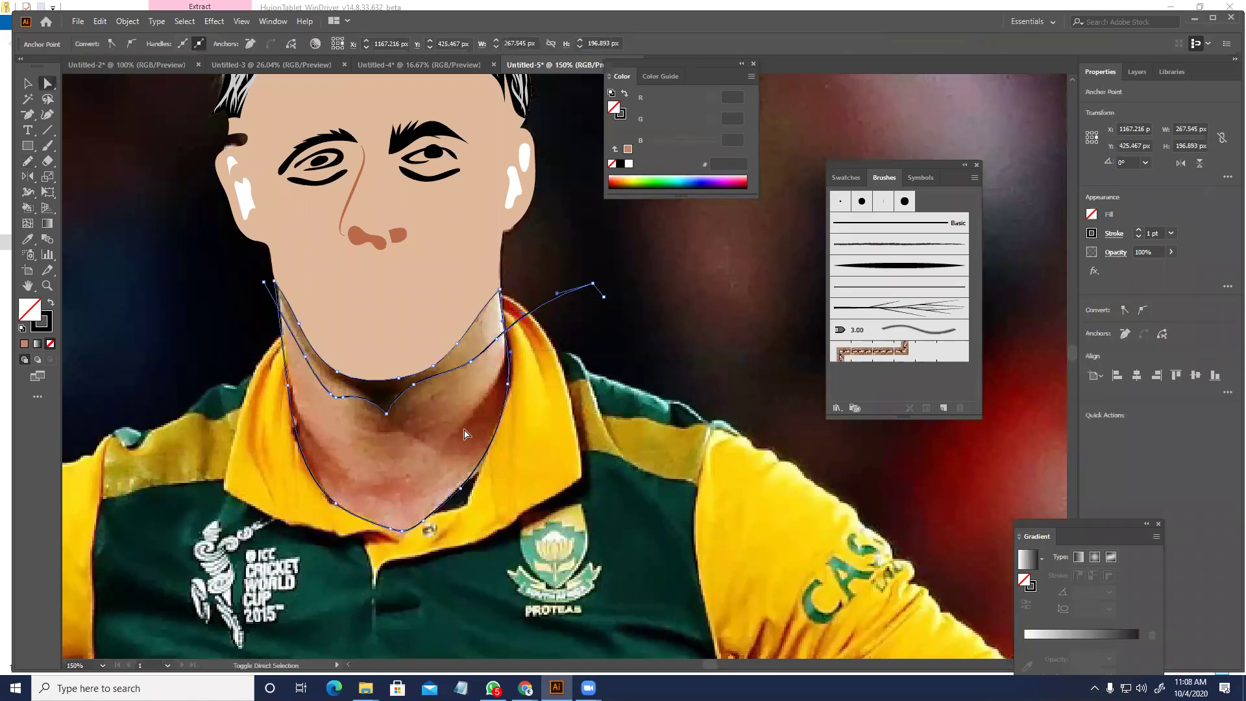
click(455, 431)
key(a)
drag(629, 359, 555, 244)
key(Delete)
click(248, 295)
click(408, 395)
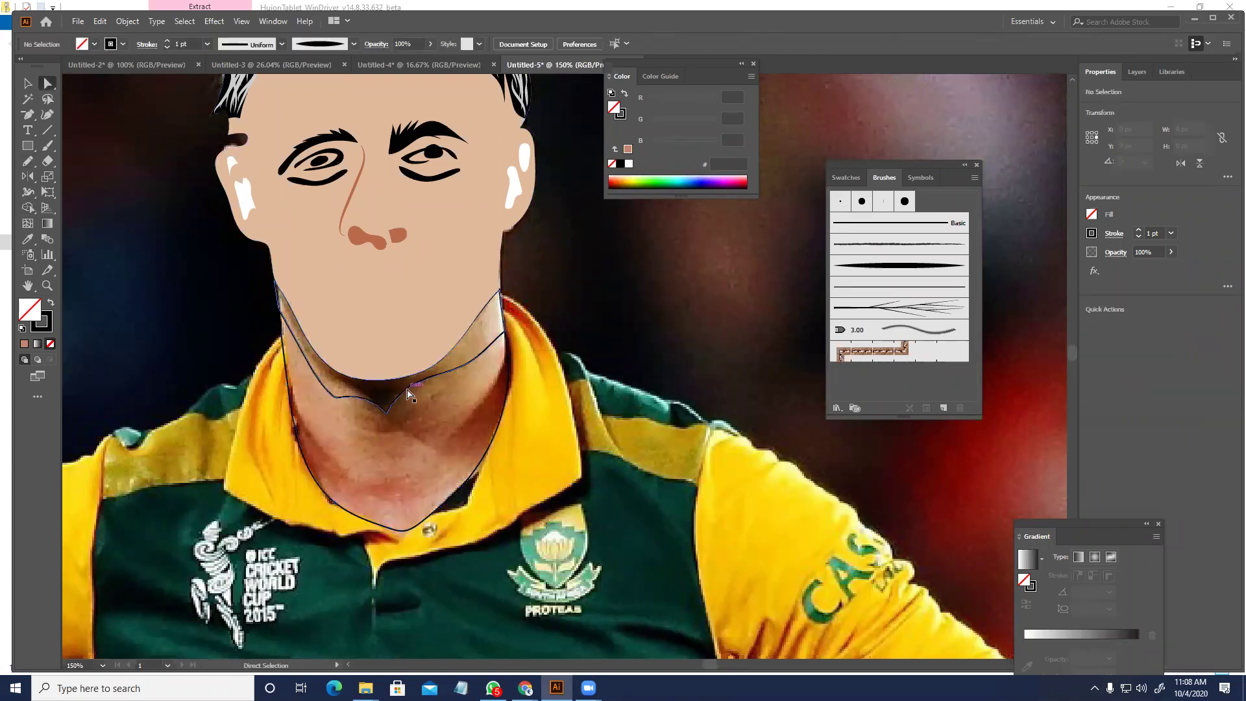
- Fill the shadow area below the chin with a near-black tone sampled from the photo
key(o)
key(i)
click(377, 387)
- Fill the neck area below the shadow with a brown skin tone sampled from the photo, undoing the first attempt
key(a)
click(473, 471)
key(o)
drag(432, 455, 468, 409)
key(i)
click(433, 411)
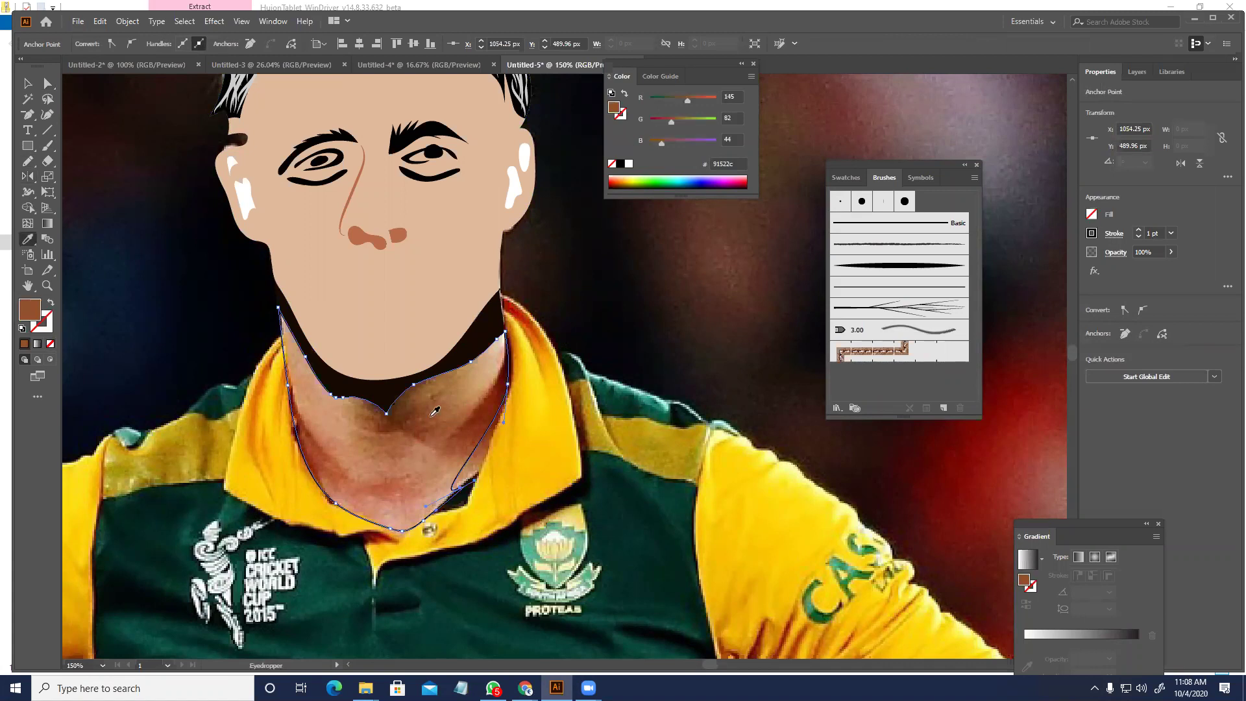
key(a)
click(592, 384)
key(ctrl+z)
key(ctrl+z)
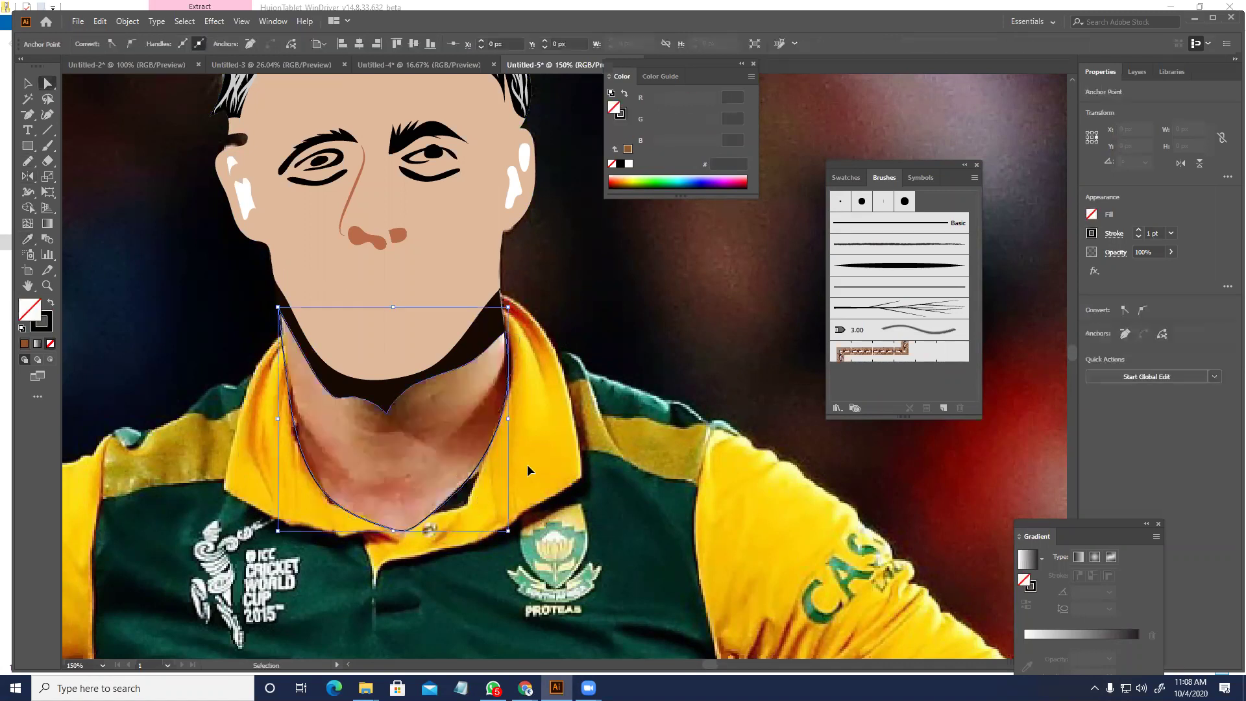
key(i)
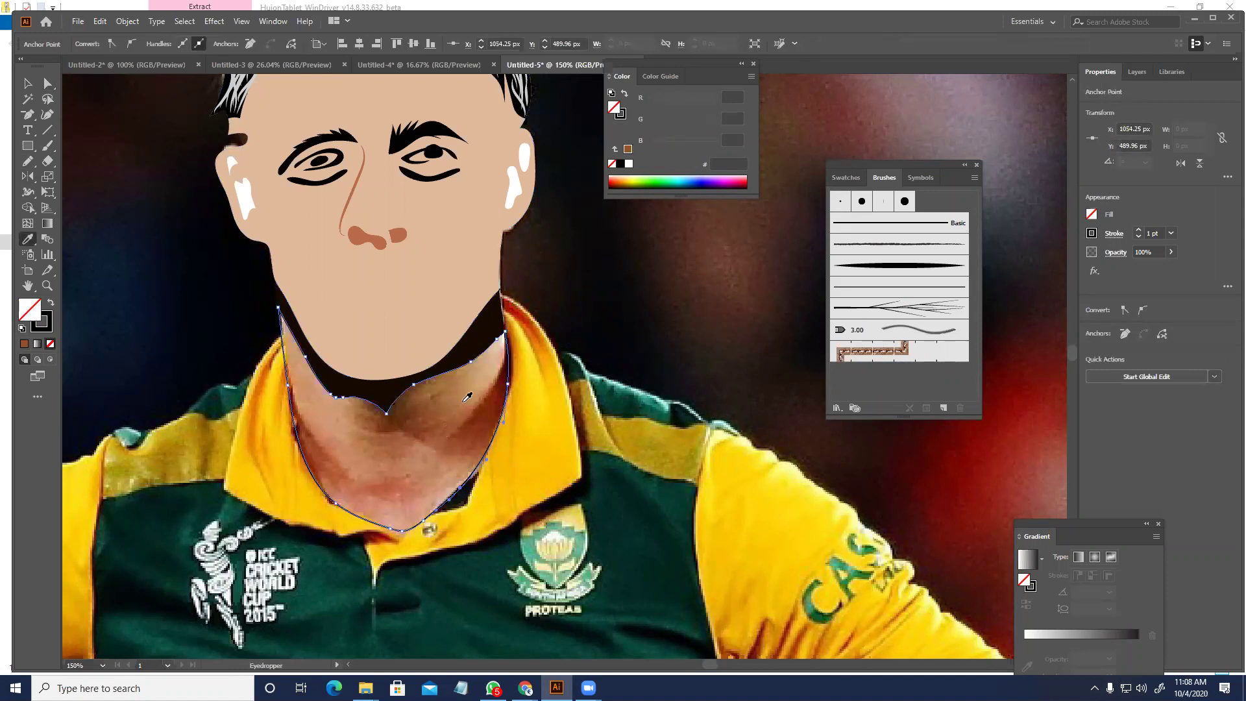
click(448, 427)
- Fill the shadow area below the chin with the face's skin tone, darkened to #a07f67
key(a)
click(392, 394)
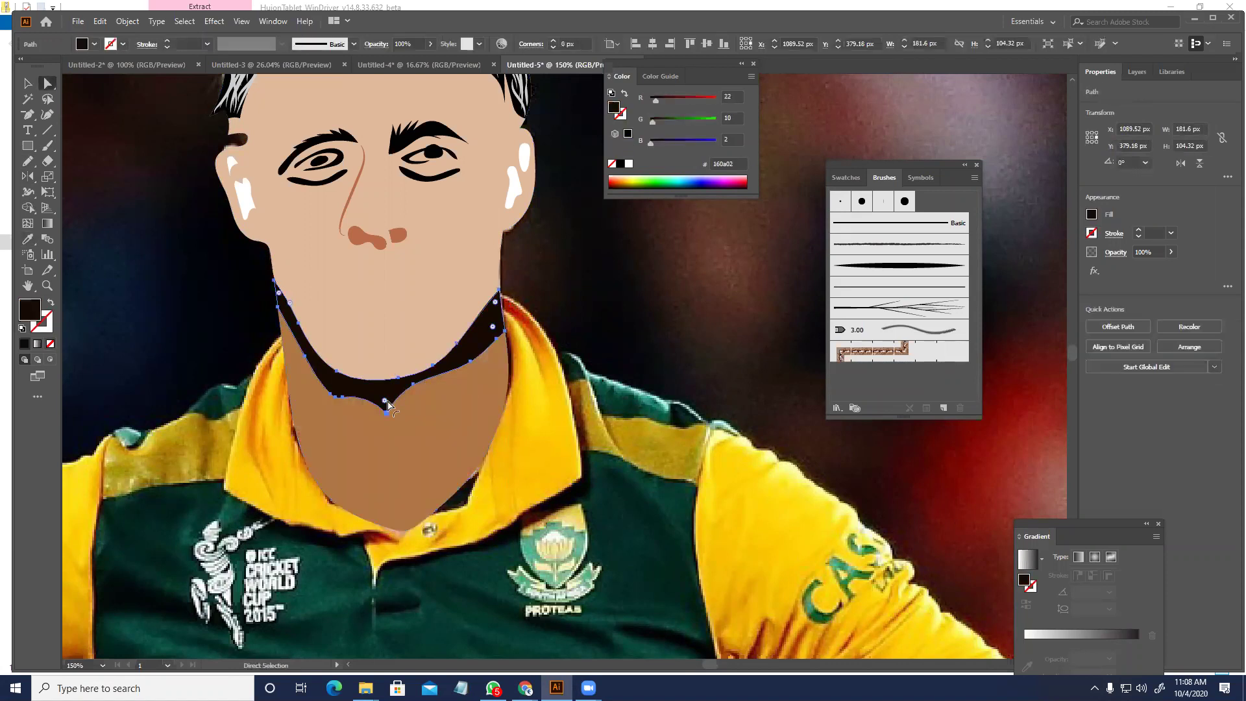
key(i)
click(409, 337)
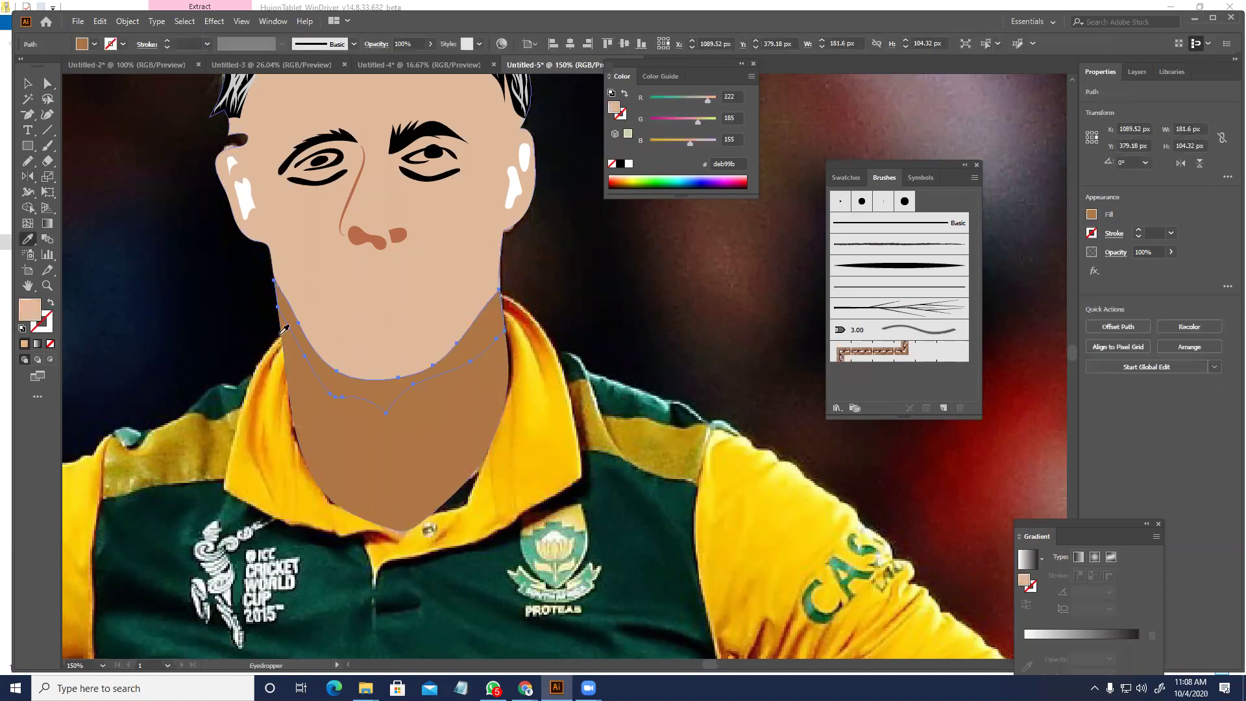
drag(504, 281, 539, 321)
click(783, 261)
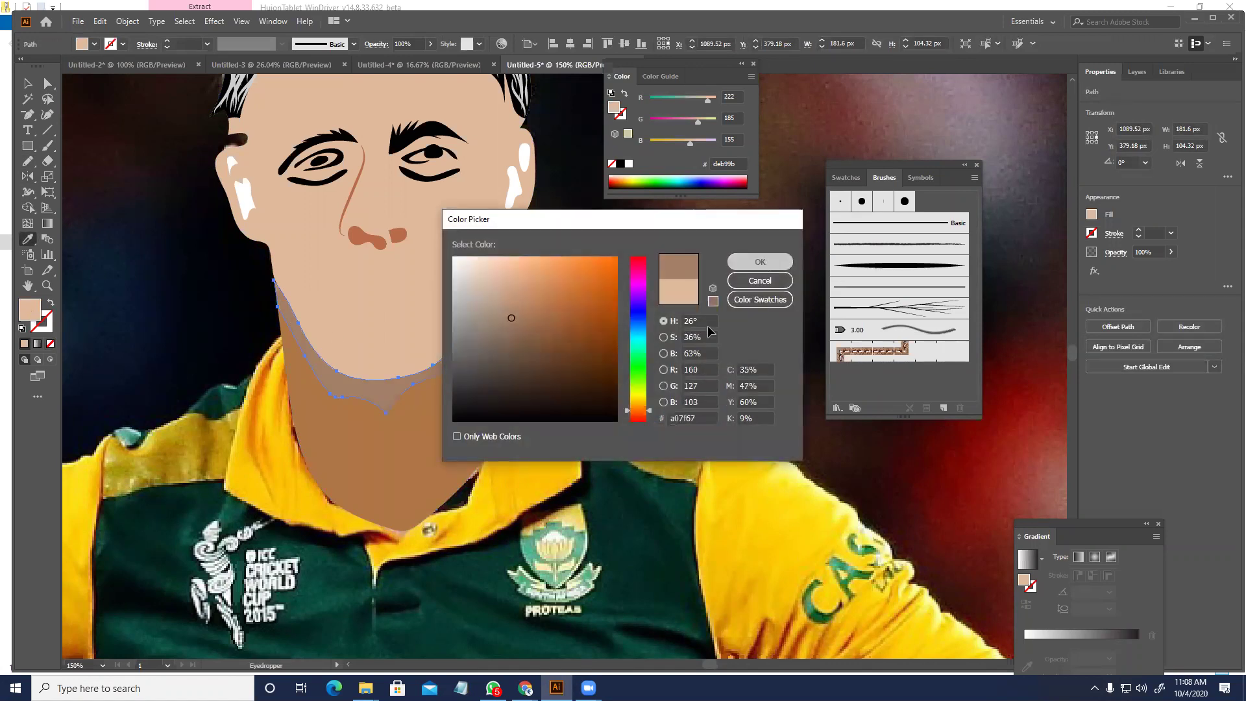
- Try moving the whole portrait off the photo to check it on the plain canvas, and undo the move
key(v)
click(496, 321)
scroll(496, 321, down, 3)
drag(567, 387, 378, 170)
drag(536, 295, 812, 408)
drag(573, 419, 295, 349)
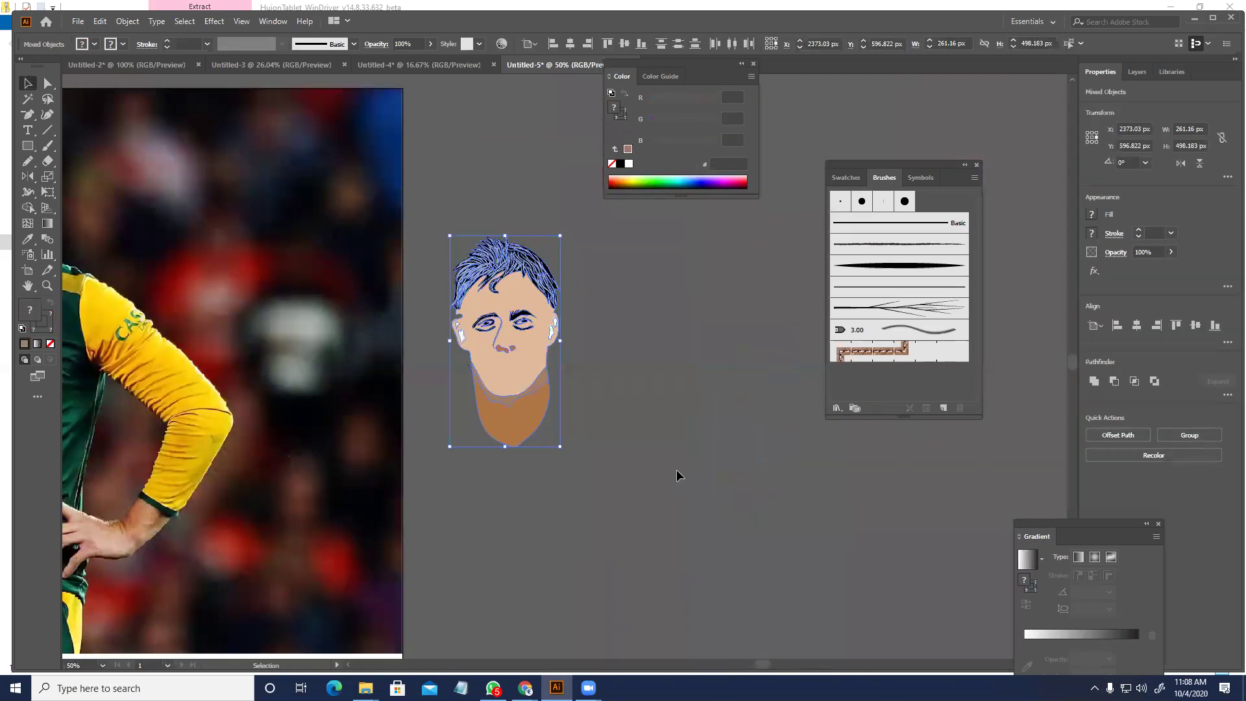
click(675, 468)
scroll(605, 381, up, 3)
drag(235, 481, 697, 484)
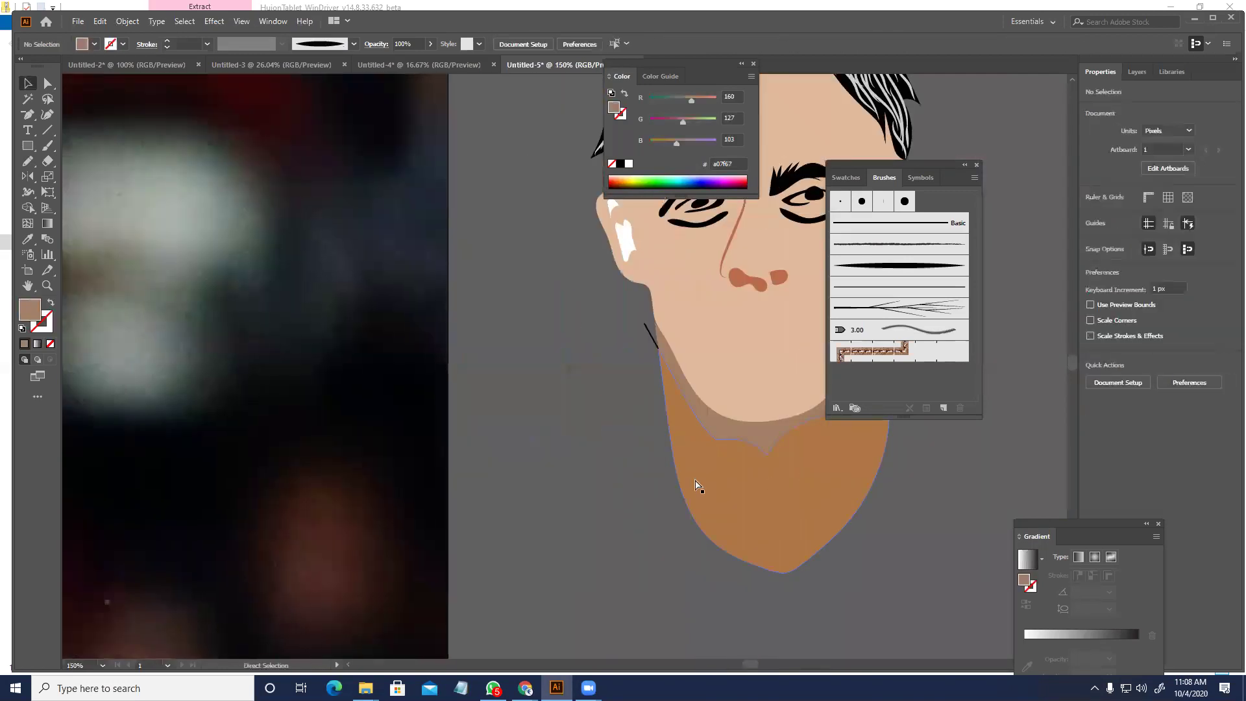
key(ctrl+z)
drag(288, 479, 573, 487)
drag(95, 414, 526, 423)
drag(309, 392, 711, 461)
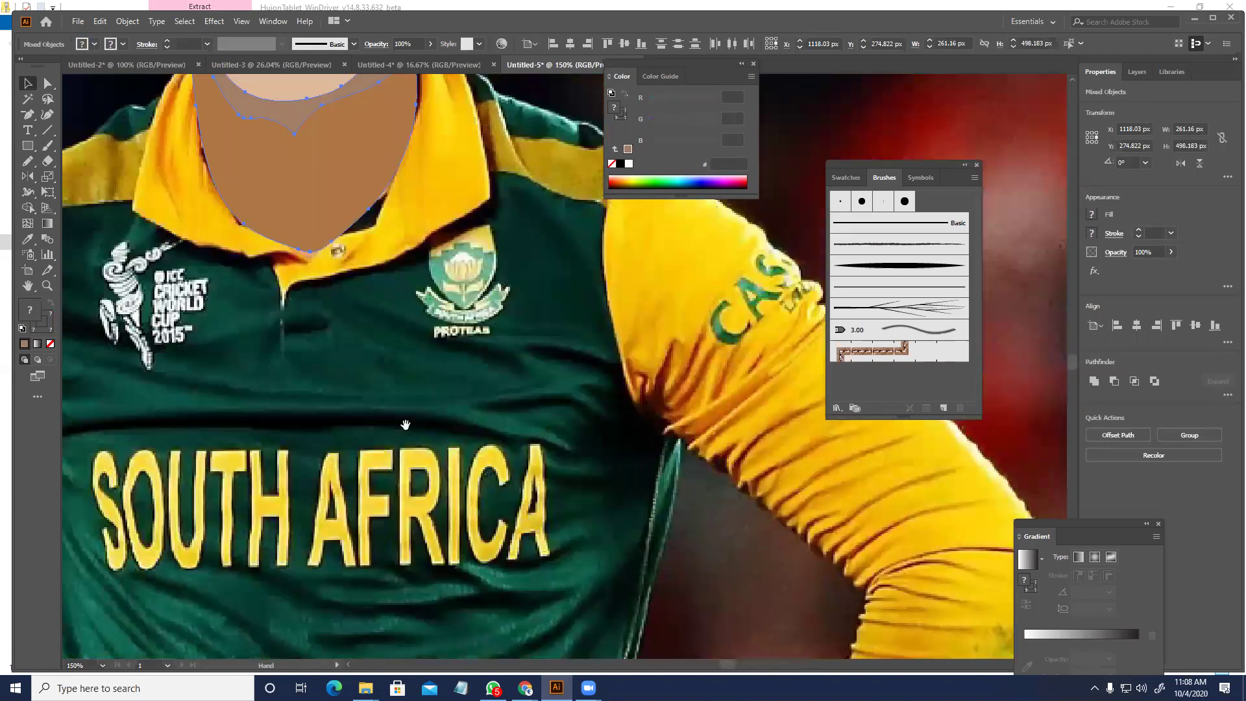
drag(373, 500, 542, 556)
drag(421, 96, 441, 212)
- Swap the face shape's fill and stroke so that only its outline covers the photo's mouth area
key(ctrl+shift+a)
click(441, 211)
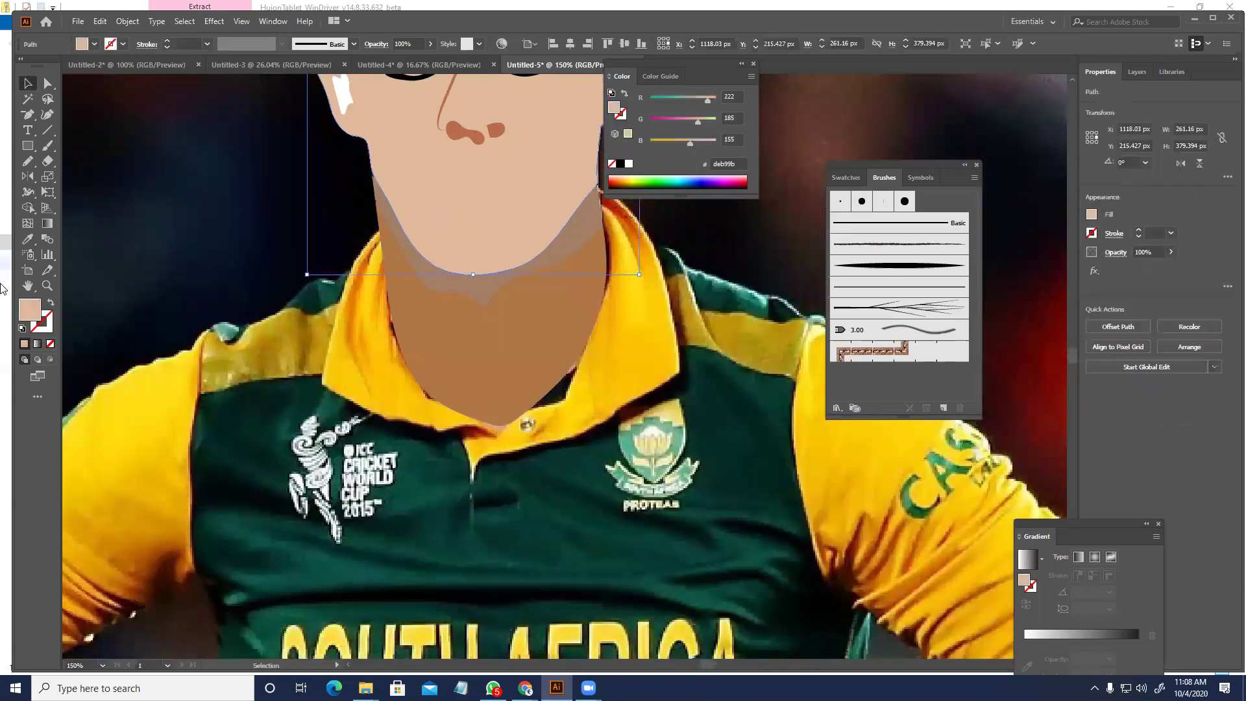
click(51, 303)
scroll(414, 291, up, 3)
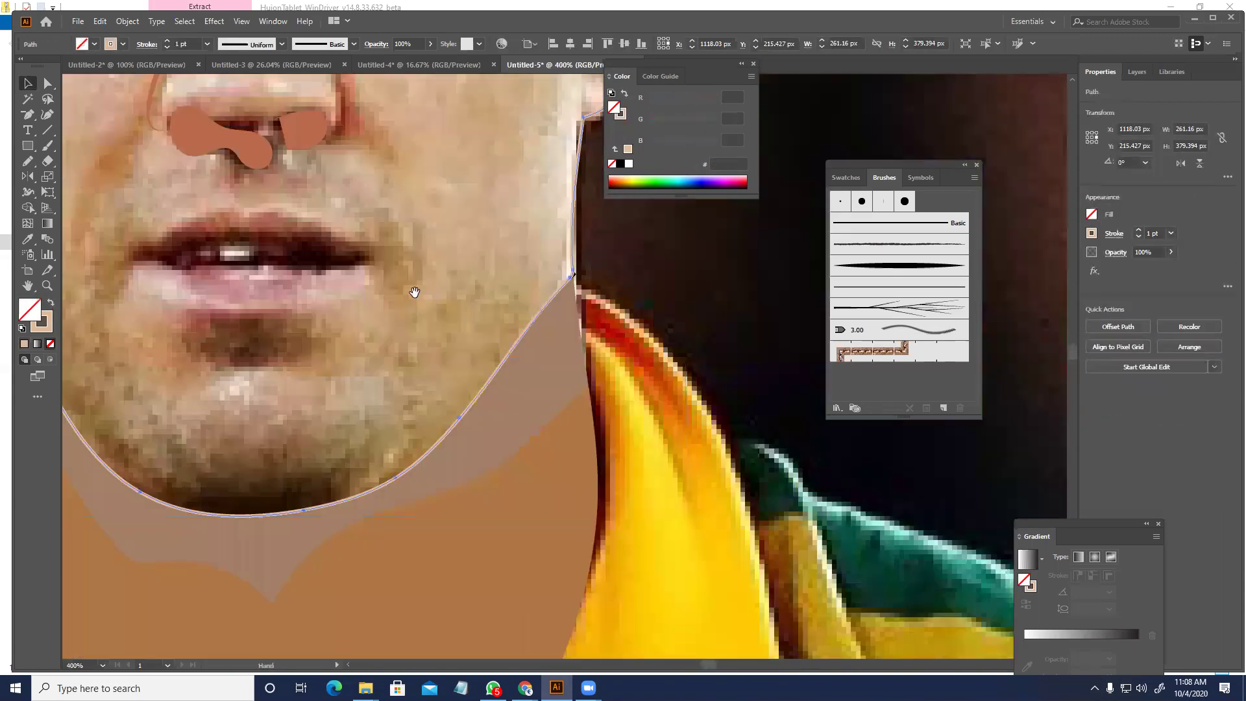
drag(308, 317, 366, 352)
- Trace the upper lip, about 69 by 17 px, and the lower lip, about 56 by 13 px, as closed Pencil shapes
key(n)
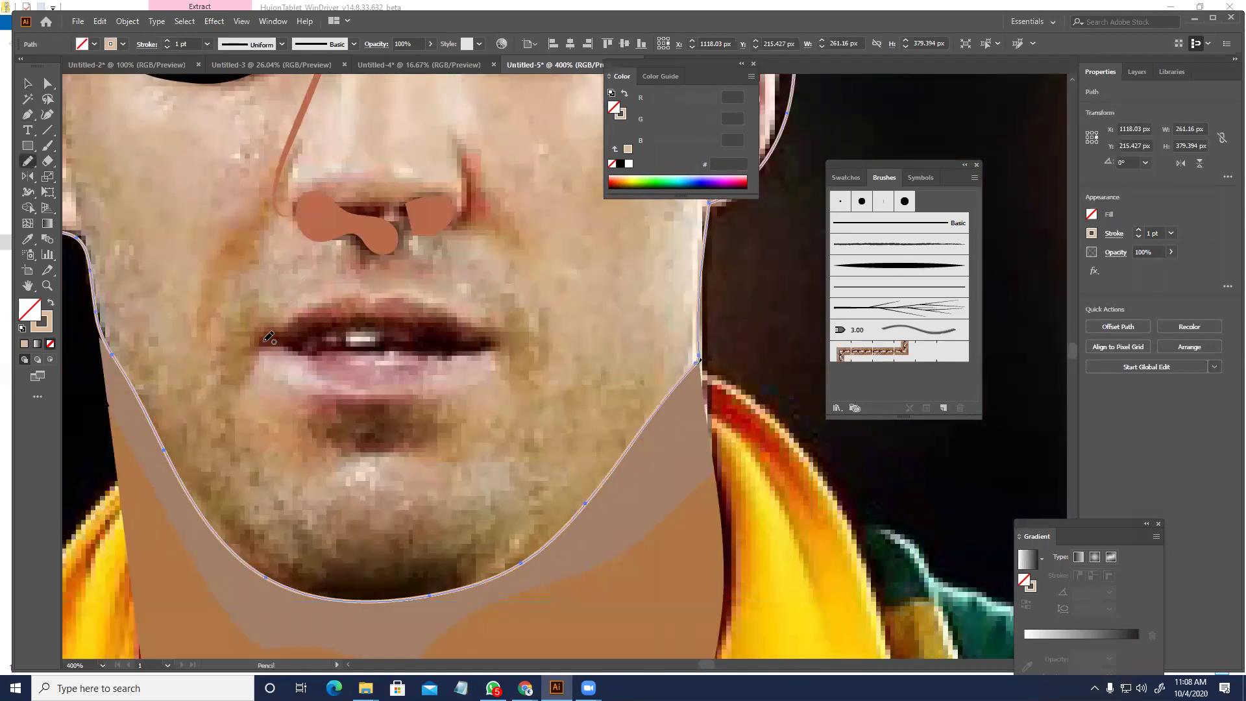
mouse_move(458, 313)
mouse_down()
mouse_move(496, 346)
mouse_move(390, 322)
mouse_move(264, 343)
mouse_up()
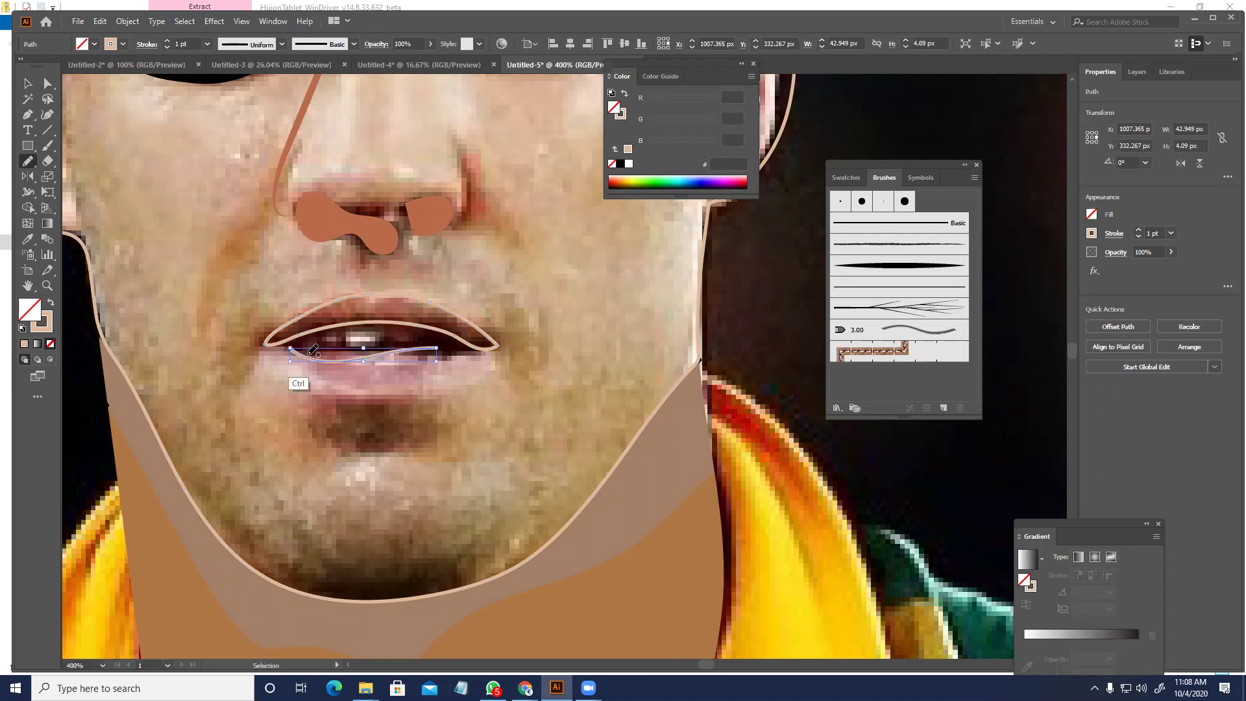
drag(299, 348, 454, 353)
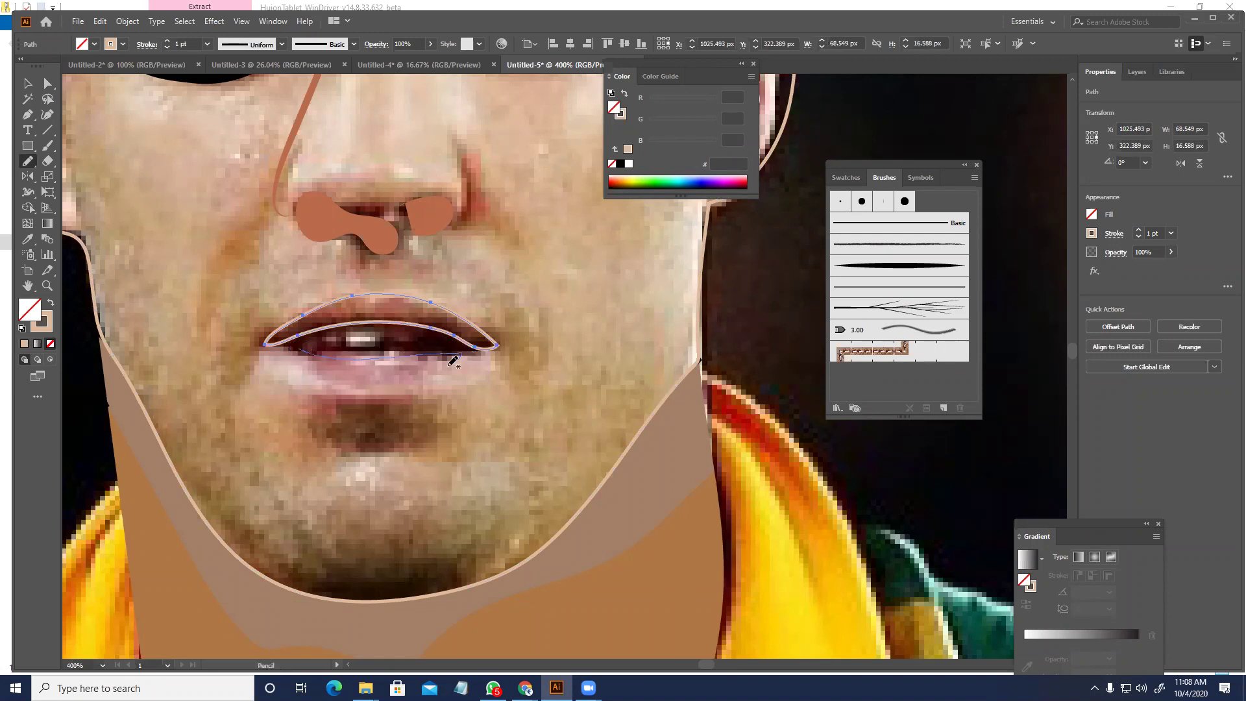
mouse_move(301, 377)
mouse_down()
mouse_move(274, 350)
mouse_move(469, 351)
mouse_move(422, 388)
mouse_up()
key(ctrl+z)
drag(331, 380, 266, 356)
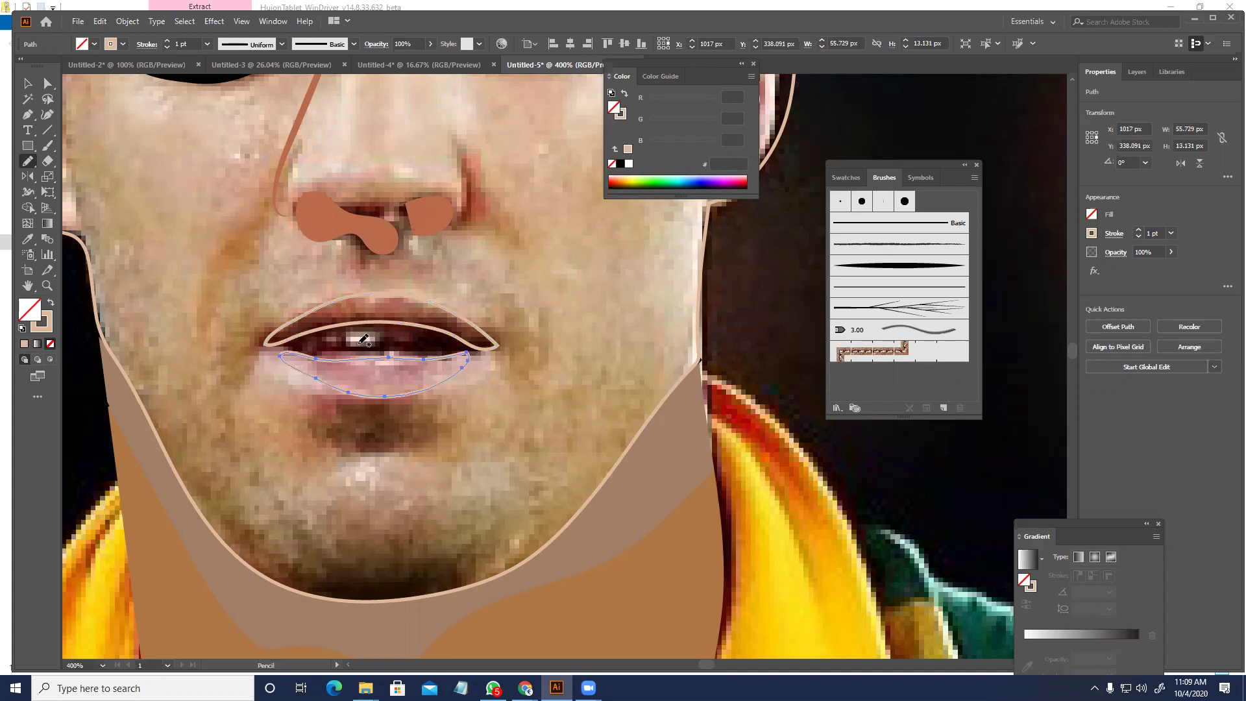
- Fill both lip shapes with the pink sampled from the photo's lower lip, without a stroke
key(a)
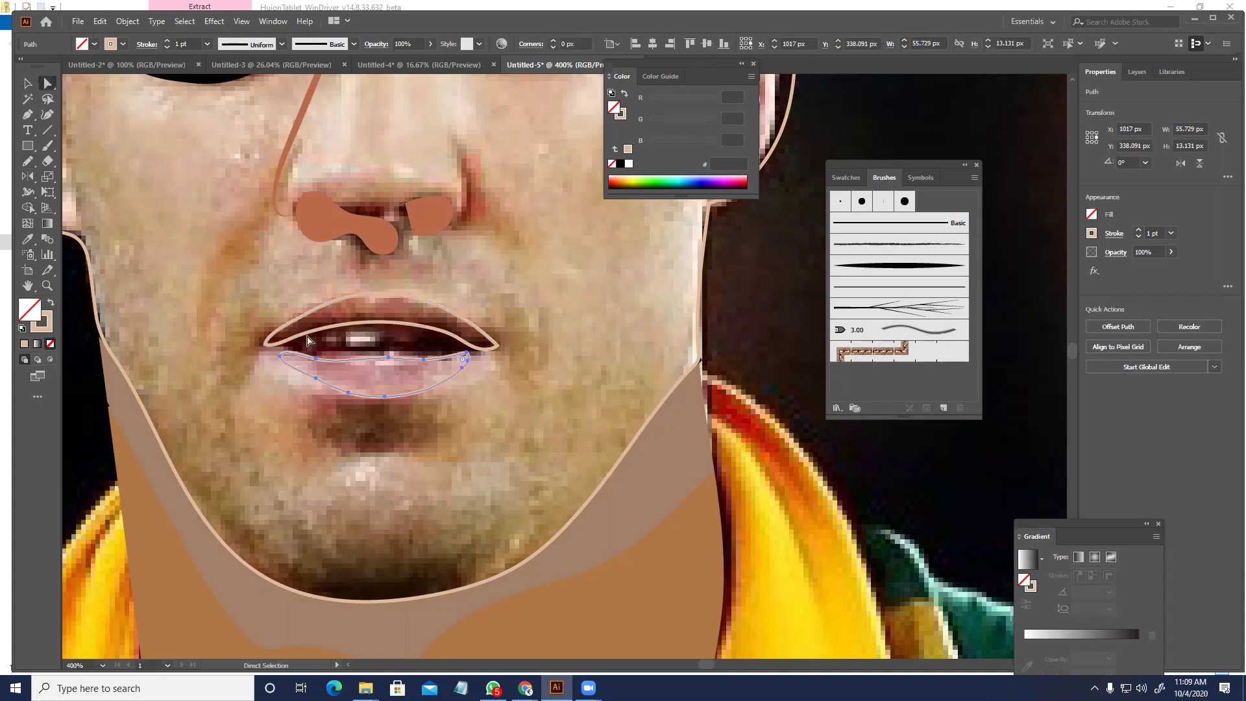
scroll(455, 370, down, 5)
scroll(460, 373, up, 3)
drag(377, 292, 458, 320)
key(o)
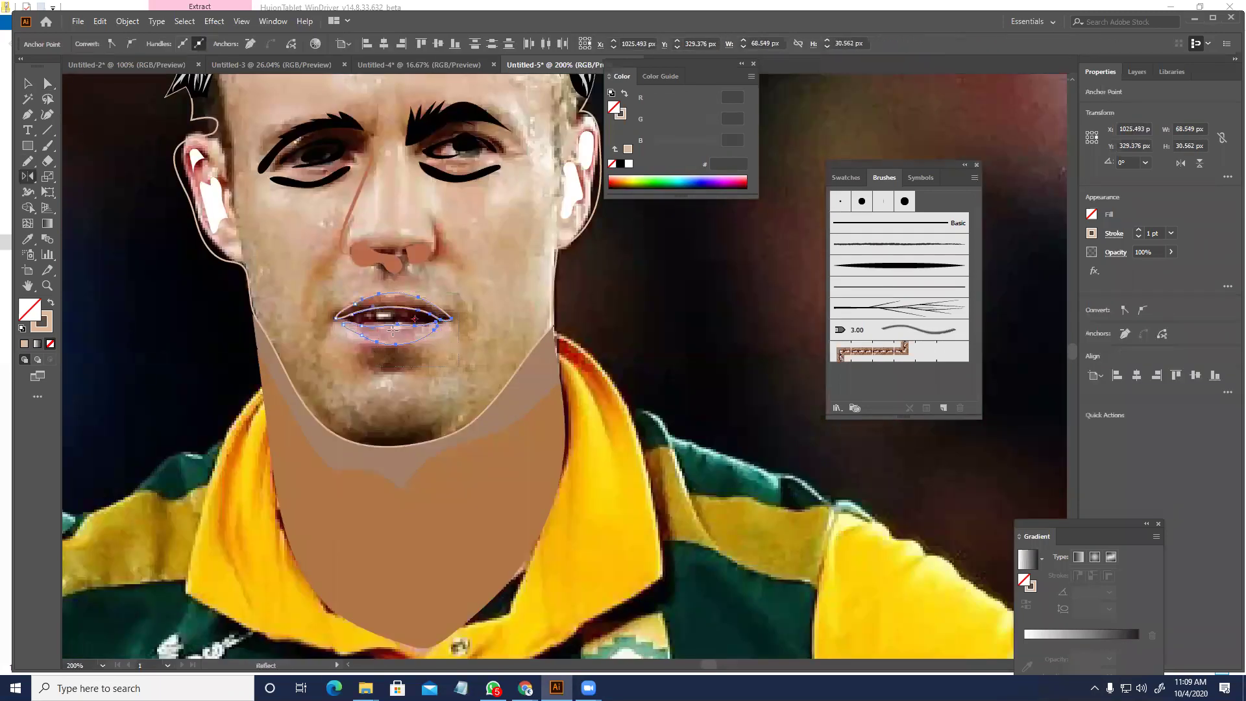
key(i)
click(393, 330)
- Deepen the fill of both lip shapes to the rose tone #bc5e67
key(v)
drag(456, 365, 381, 310)
click(383, 315)
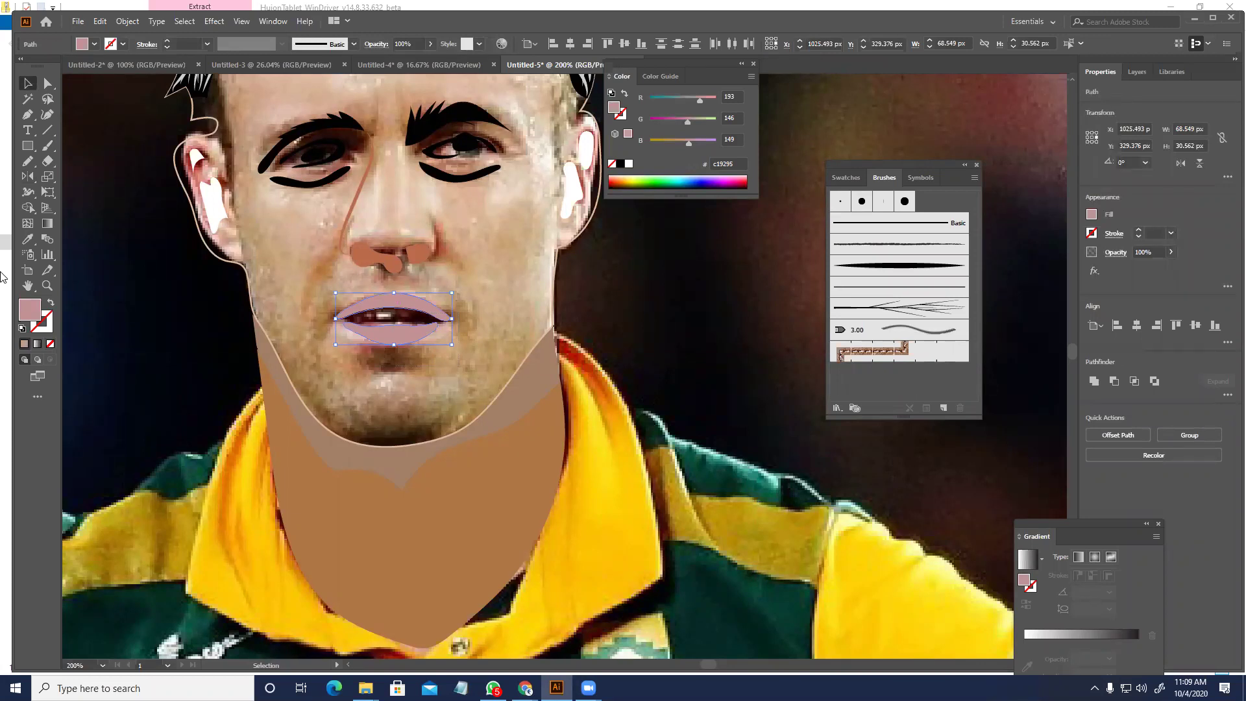
double_click(36, 307)
drag(485, 298, 536, 297)
click(760, 261)
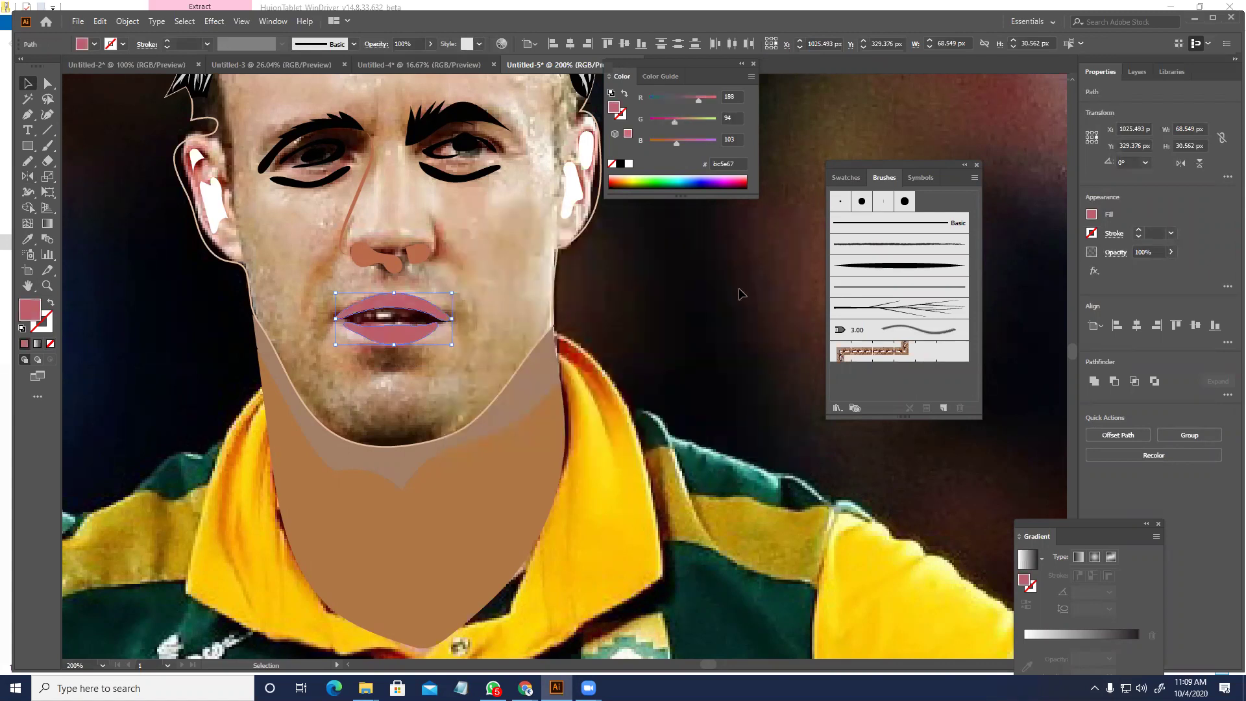
- Swap the face shape's stroke and fill back to restore its solid skin tone
click(527, 371)
click(529, 372)
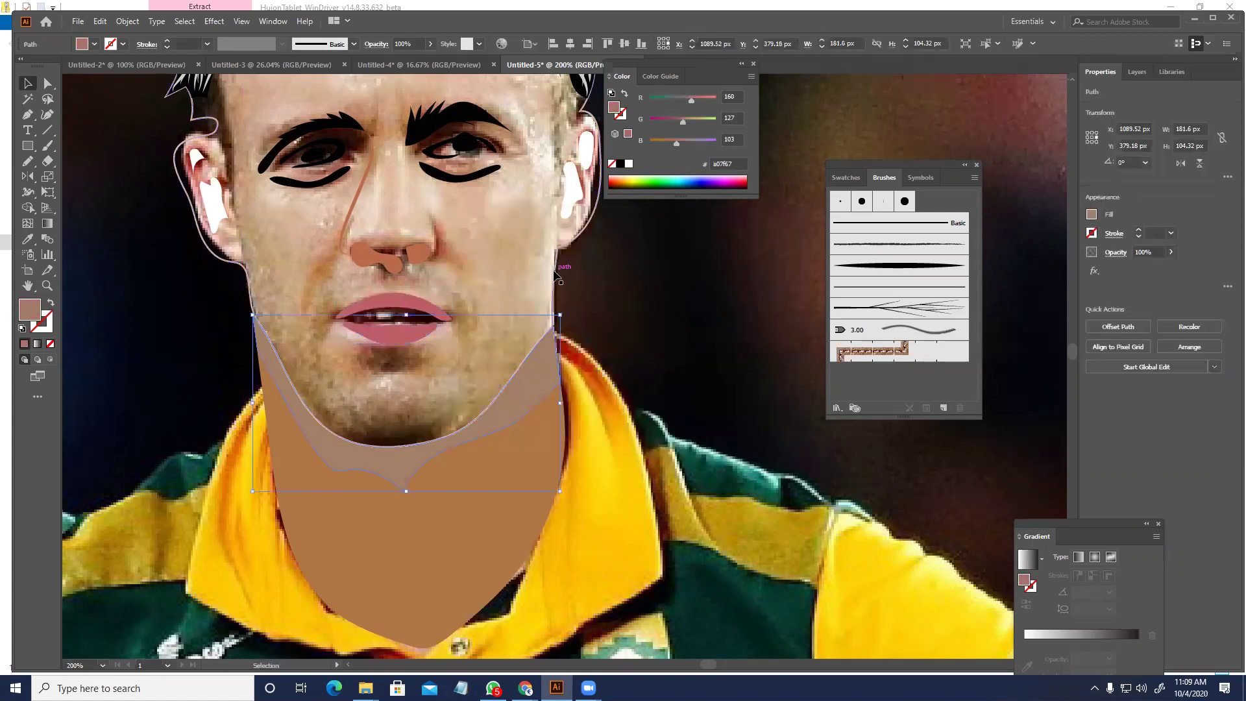
click(51, 302)
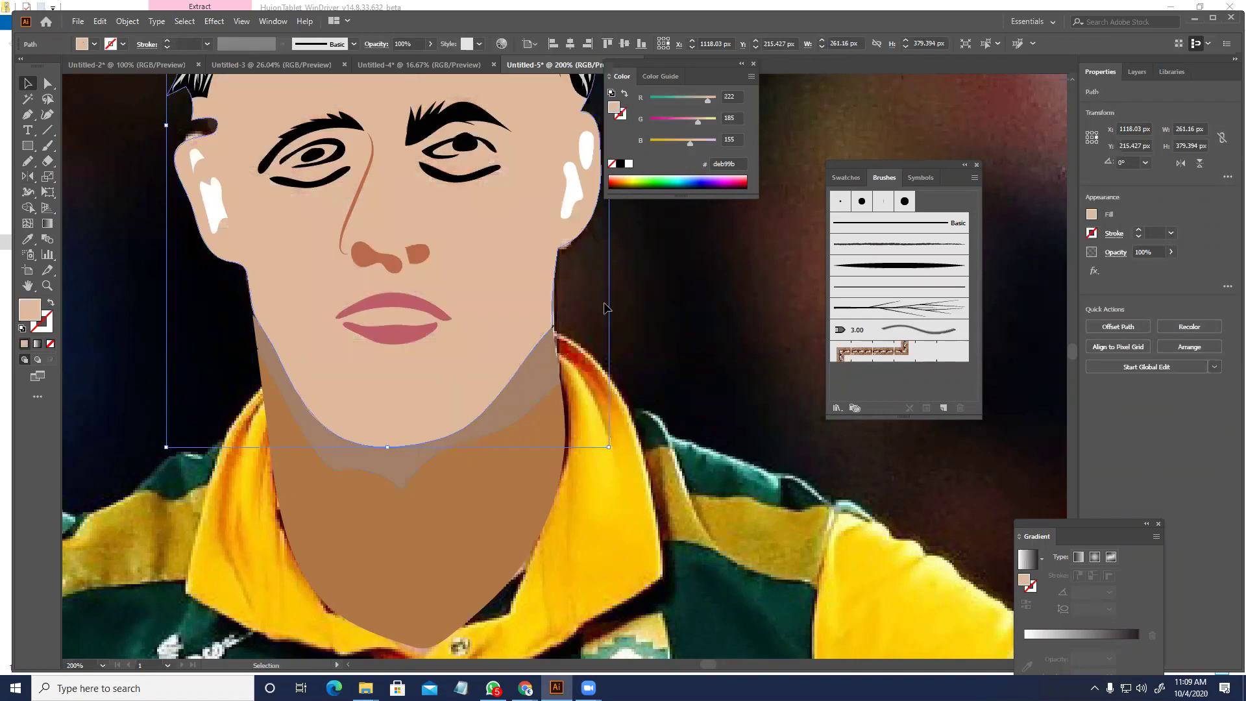
- Move the whole portrait onto the empty canvas beside the photo
scroll(601, 326, down, 6)
click(699, 356)
drag(671, 335, 611, 348)
scroll(580, 347, up, 3)
drag(339, 239, 539, 434)
drag(475, 313, 285, 273)
drag(253, 311, 791, 429)
drag(787, 473, 588, 337)
click(708, 341)
scroll(654, 307, up, 4)
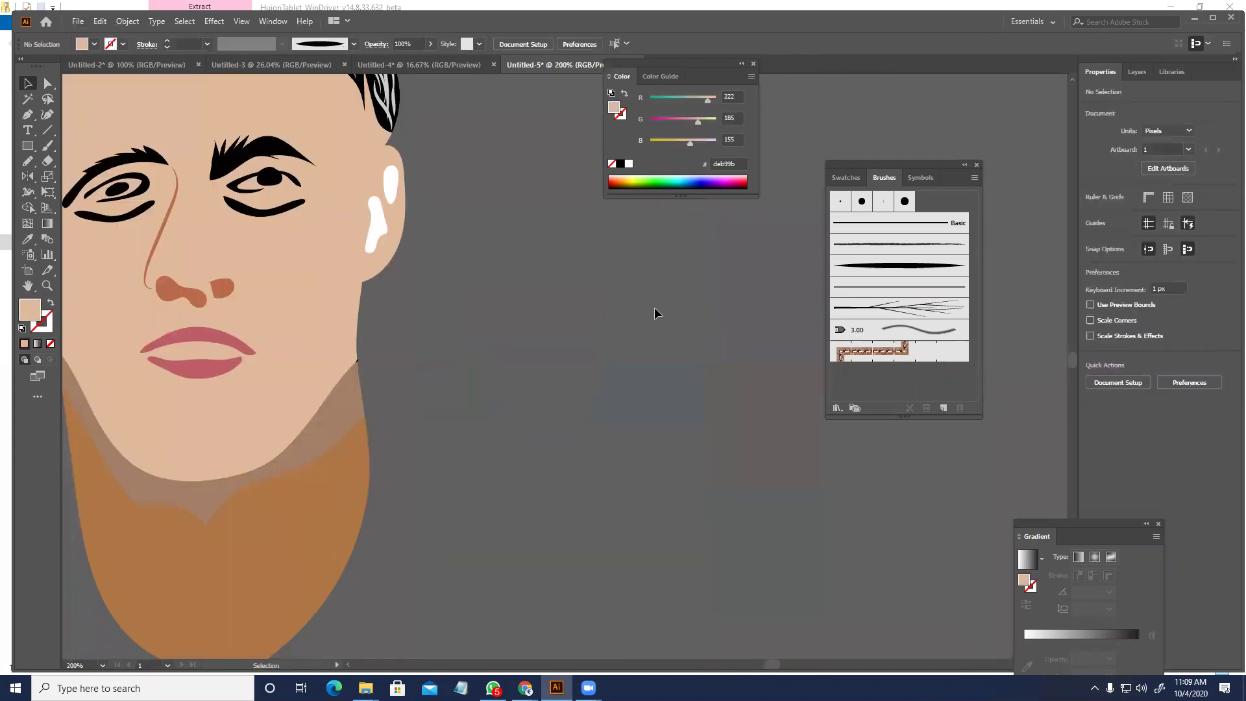
- Recolour the two white shapes in the portrait's right-hand ear with the face's skin tone, darkened to #846853
click(386, 189)
shift+click(381, 235)
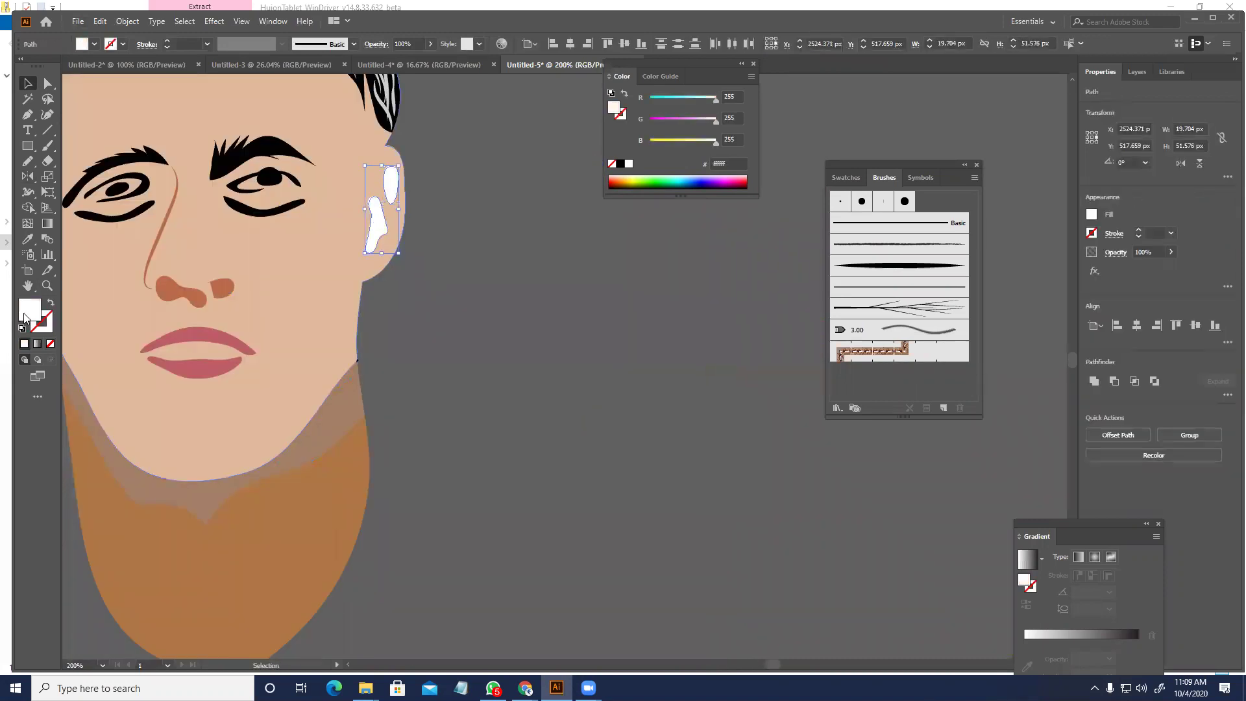
key(i)
click(319, 256)
double_click(29, 310)
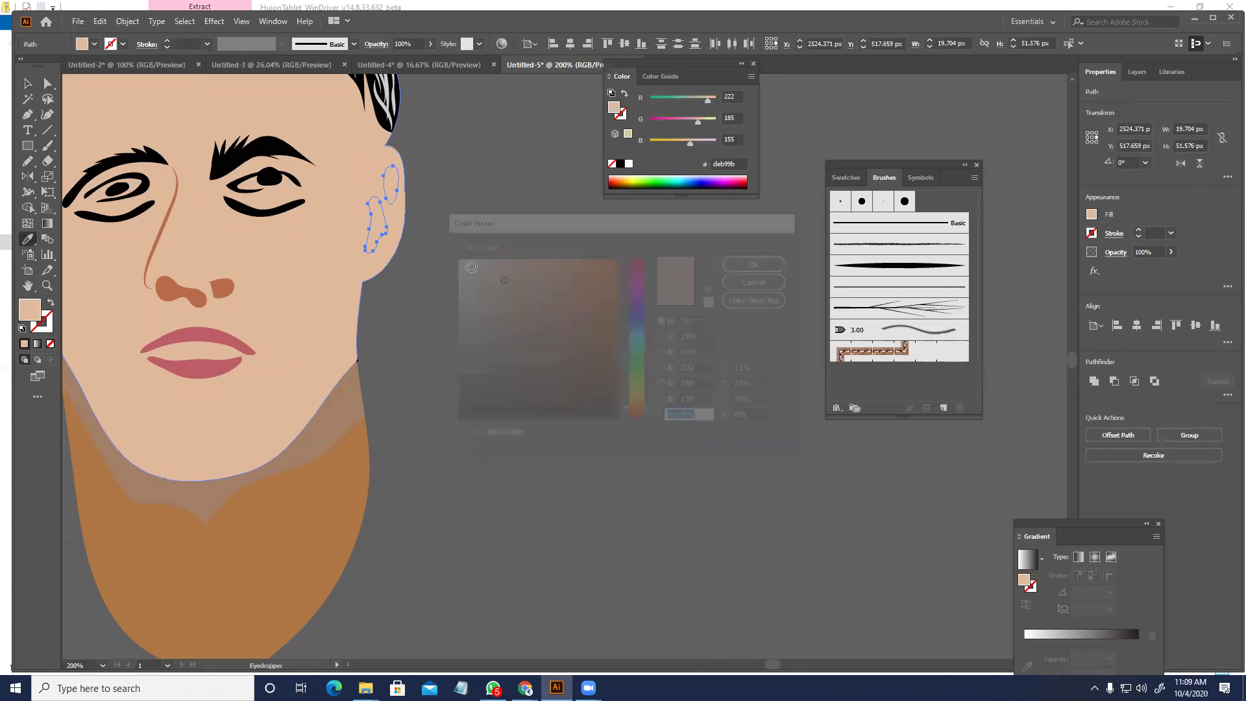
drag(499, 279, 501, 322)
click(766, 276)
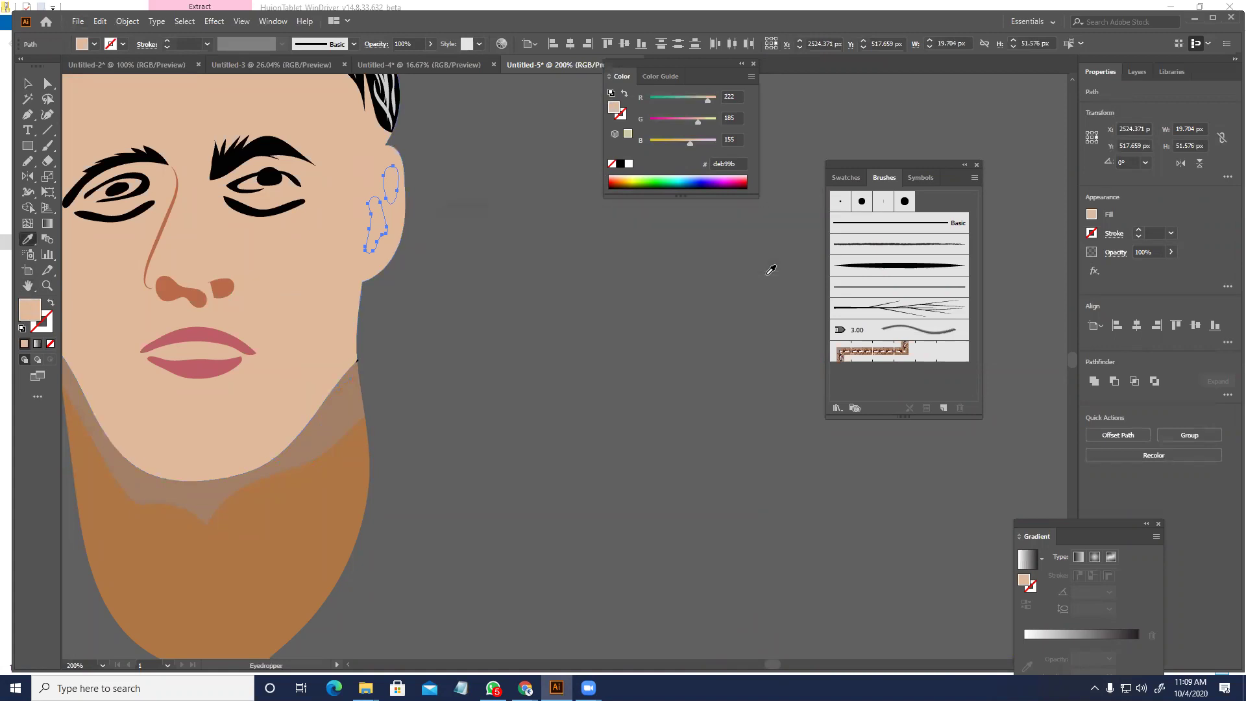
double_click(29, 310)
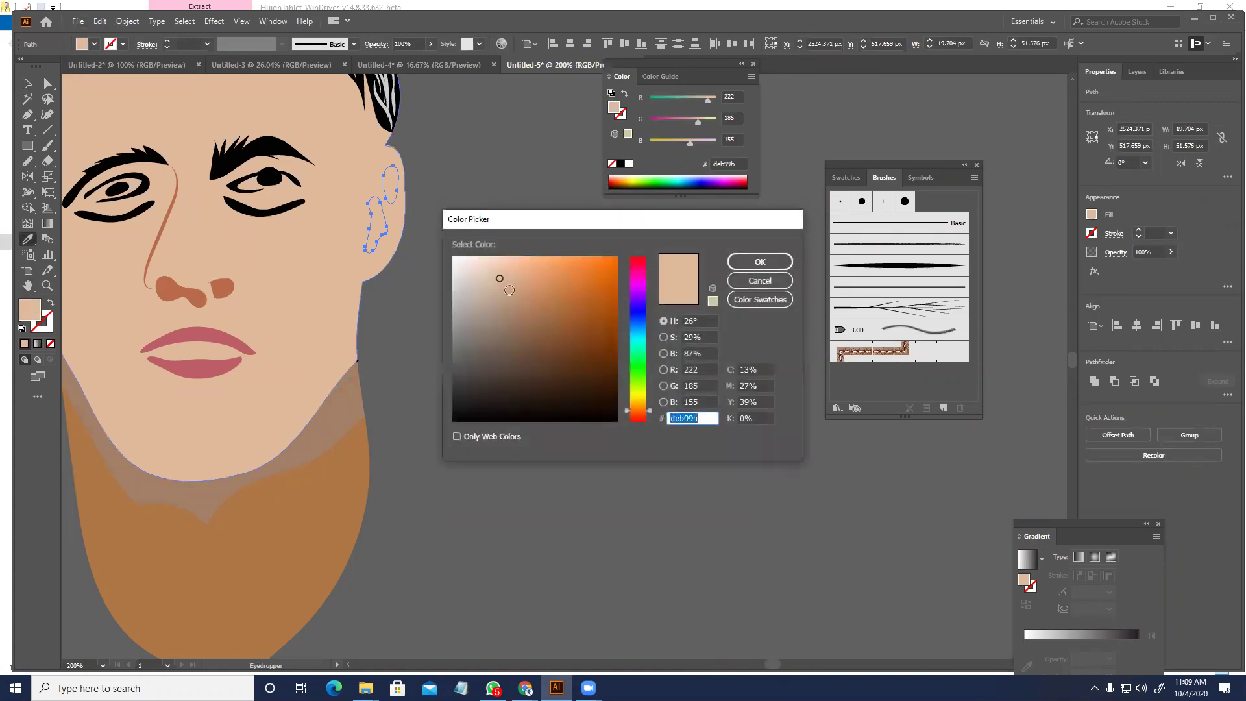
click(513, 335)
click(759, 262)
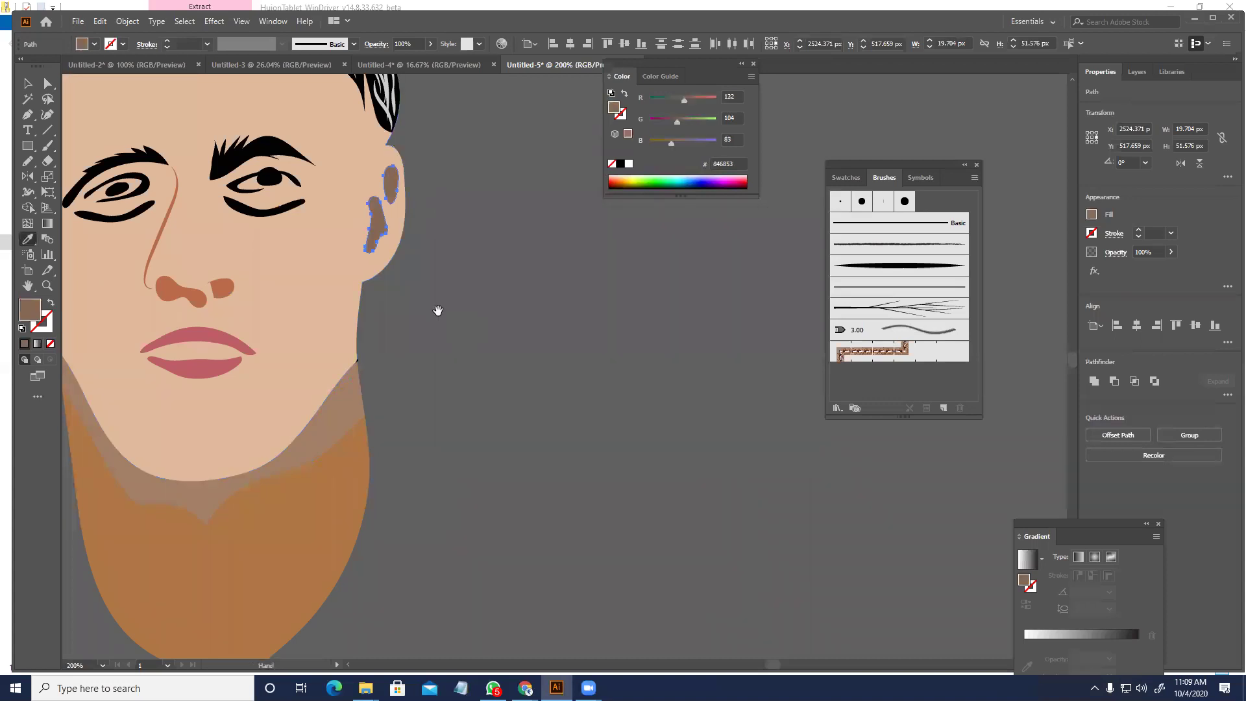
- Recolour the two white shapes in the left-hand ear with the brown sampled from the opposite ear's shading
drag(431, 319, 700, 347)
key(a)
scroll(723, 411, up, 2)
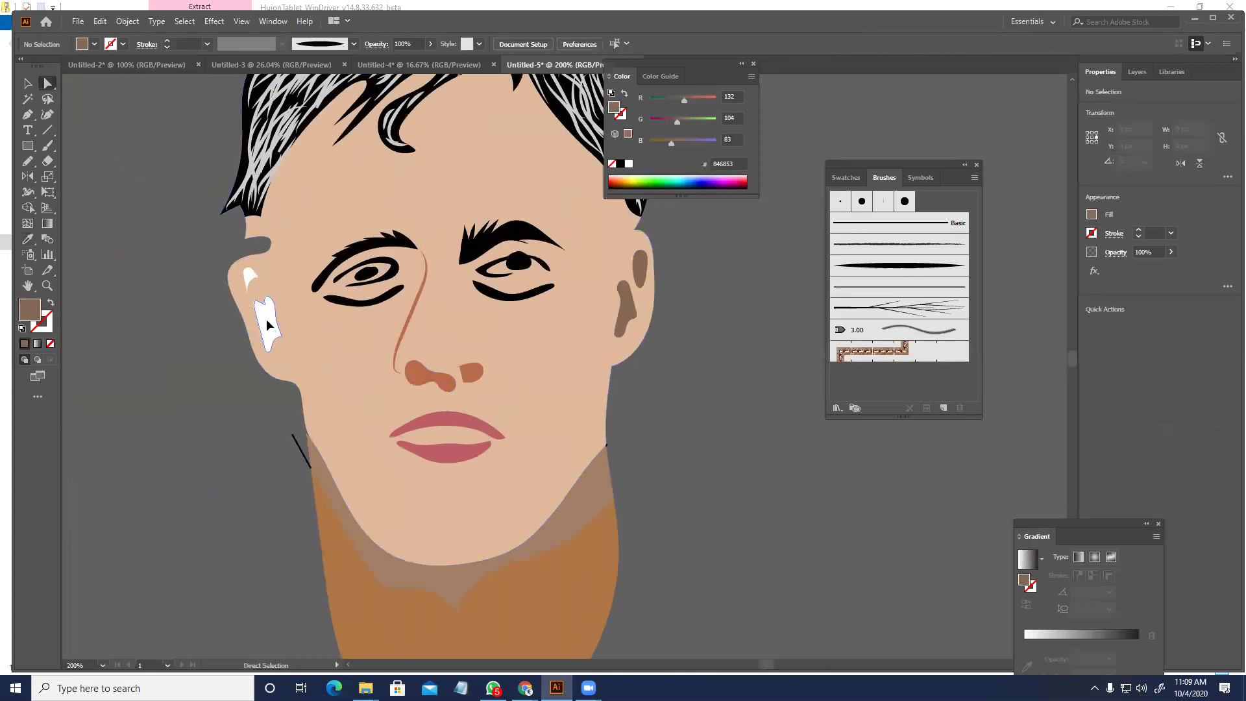
click(266, 318)
shift+click(252, 275)
key(i)
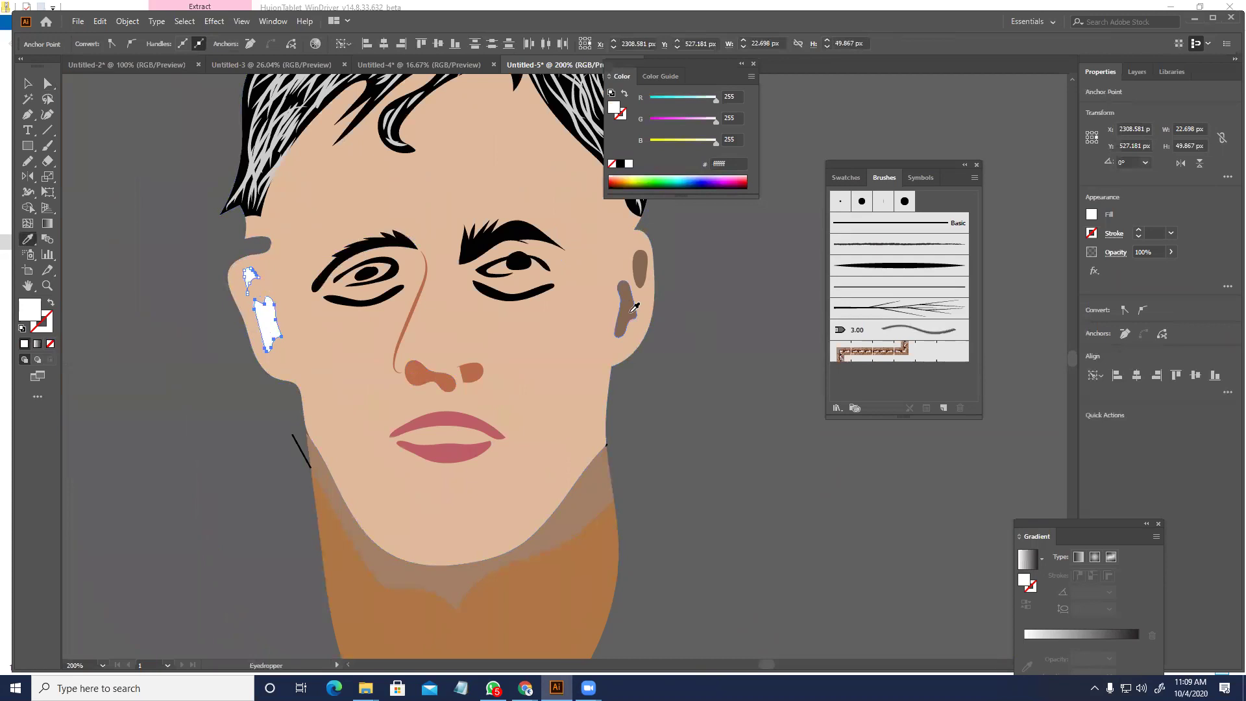
click(627, 309)
- Fill the neck area below the shadow with the skin tone #deb99b sampled from the face
key(v)
scroll(709, 446, down, 5)
scroll(576, 416, up, 4)
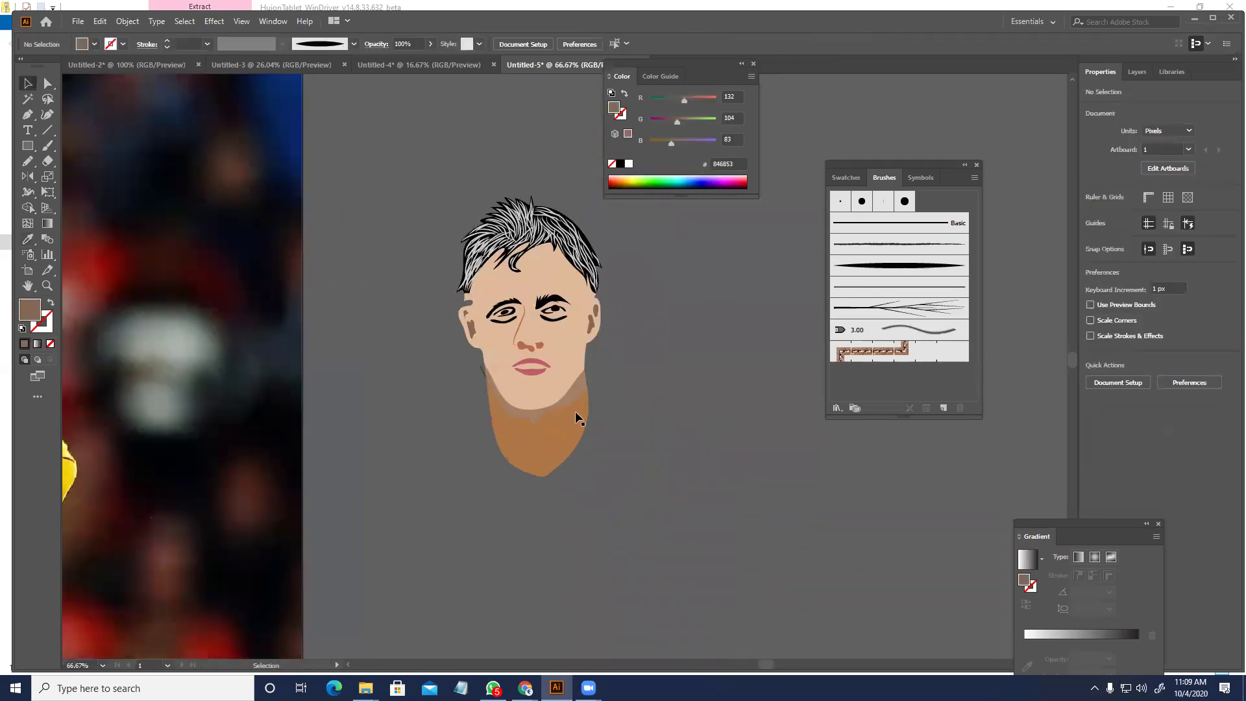
key(a)
click(564, 430)
key(i)
click(574, 329)
key(v)
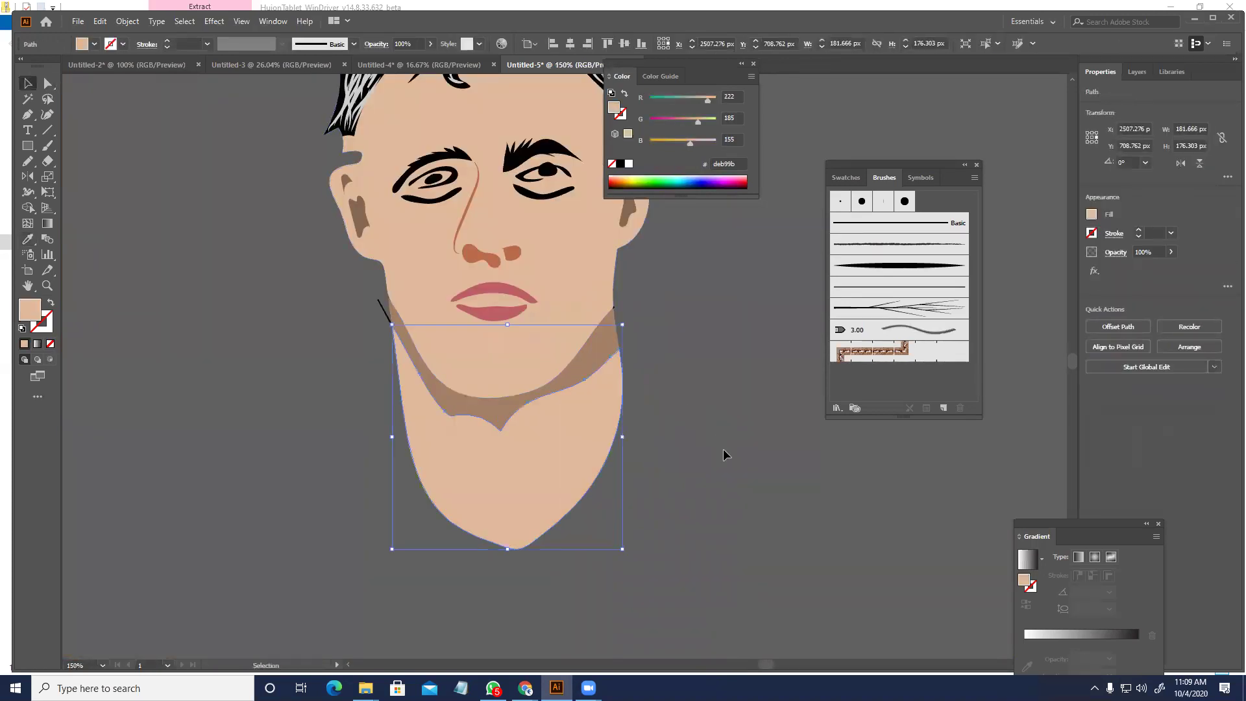
- Delete the stray black line end beside the left side of the jaw
key(a)
click(726, 455)
click(379, 302)
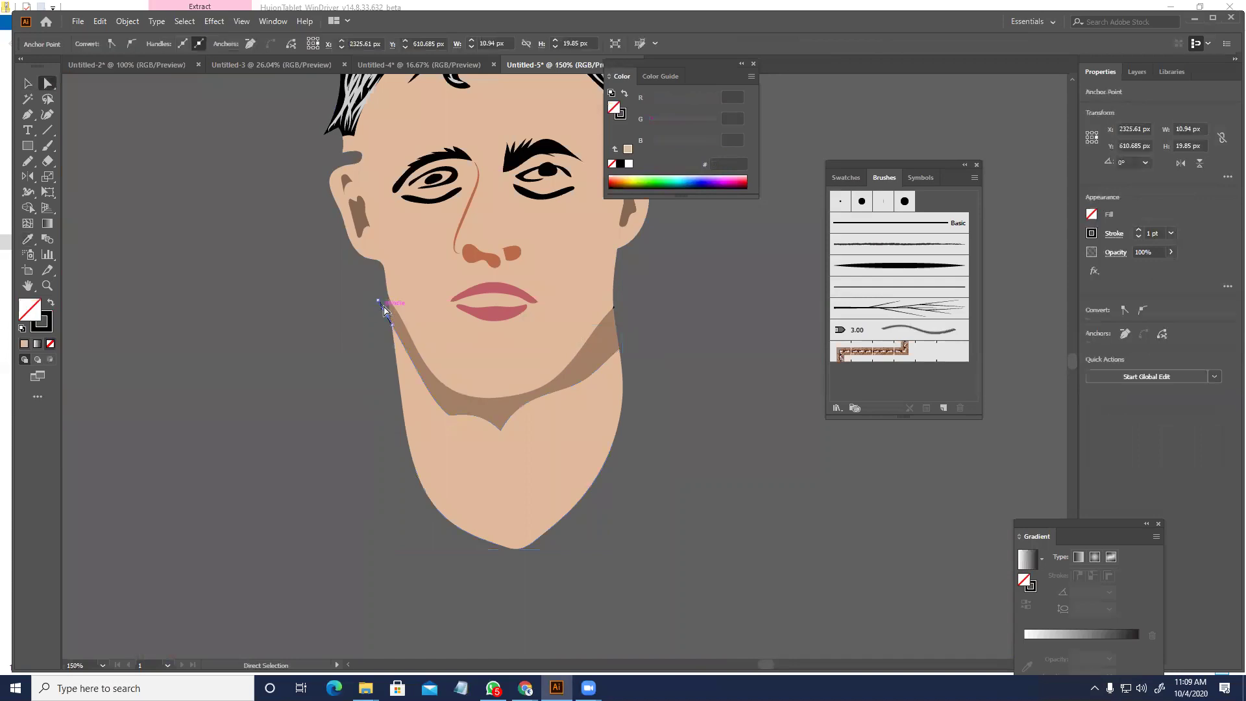
click(626, 425)
- Move the whole portrait back over the cricketer's head in the photo
scroll(649, 442, down, 5)
key(v)
scroll(681, 473, up, 2)
mouse_move(681, 506)
mouse_down()
mouse_move(642, 504)
mouse_move(762, 529)
mouse_up()
drag(693, 509, 807, 516)
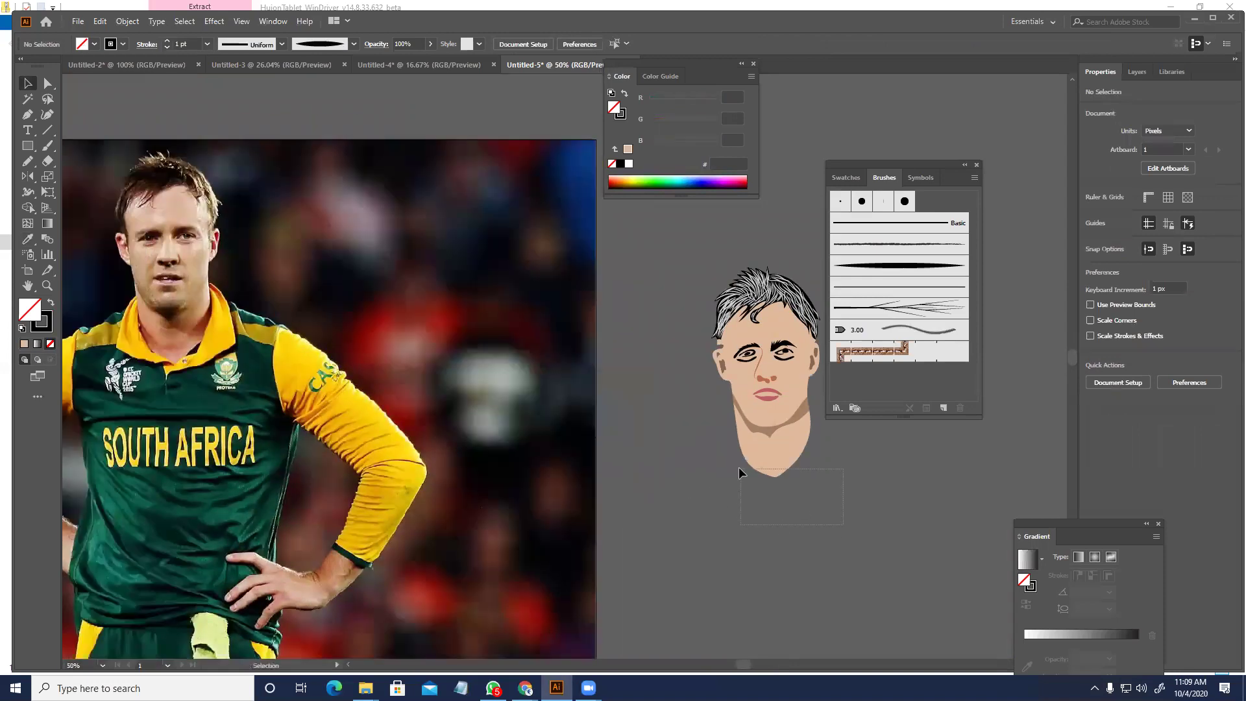
drag(735, 463, 636, 181)
mouse_move(719, 404)
mouse_down()
mouse_move(800, 433)
mouse_move(499, 354)
mouse_move(254, 318)
mouse_up()
scroll(235, 278, up, 3)
drag(297, 398, 340, 363)
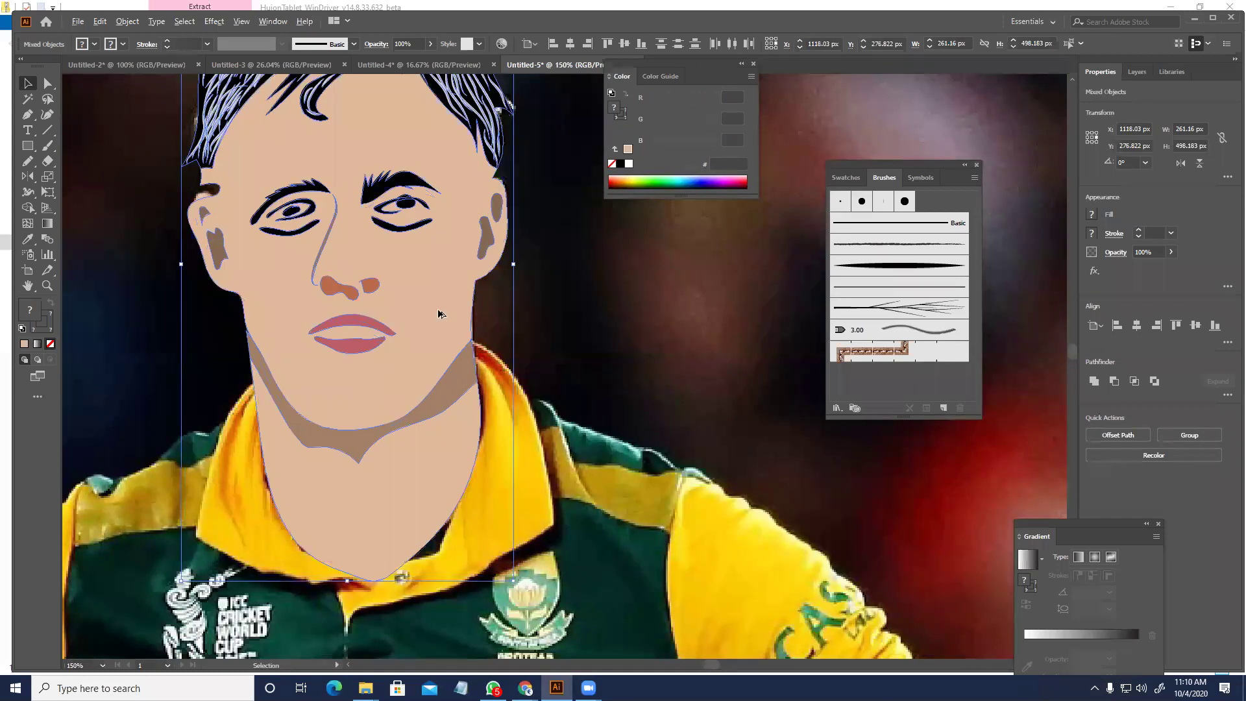
- Move the whole portrait 4 px up to line it up with the cricketer's head, leaving nothing selected
scroll(438, 307, down, 2)
scroll(390, 259, up, 3)
drag(385, 302, 385, 297)
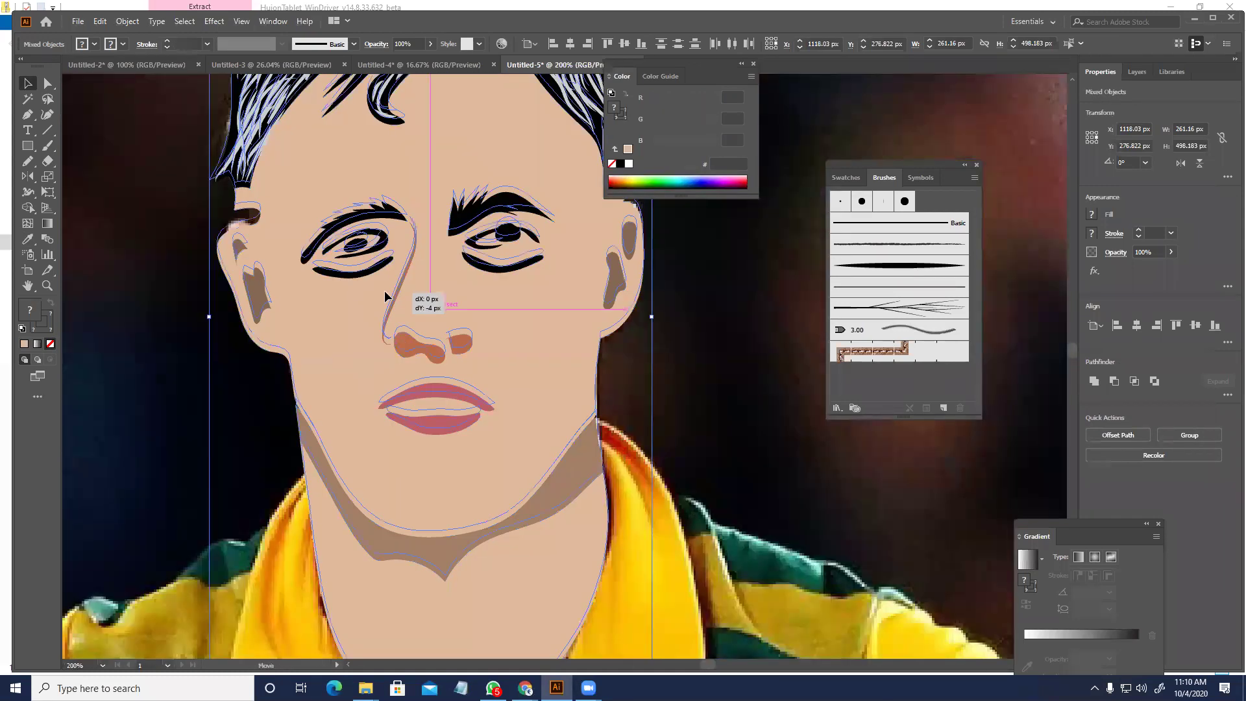
scroll(593, 321, down, 4)
drag(593, 321, 573, 311)
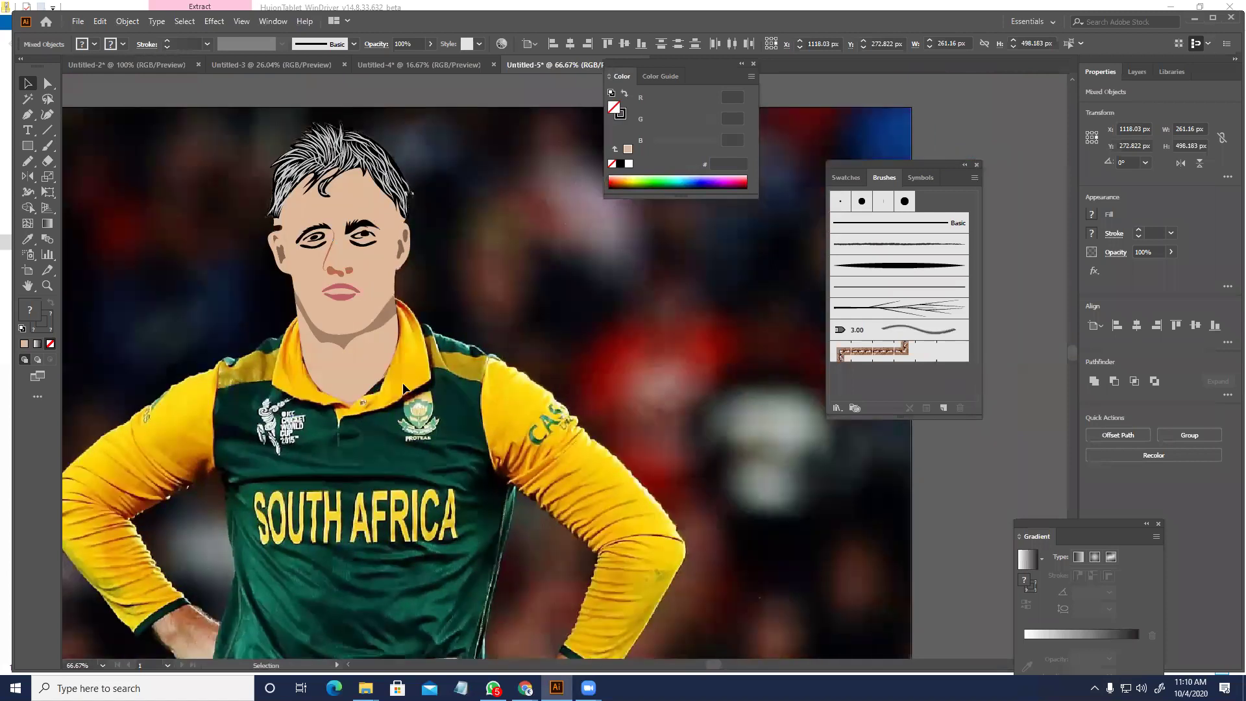
click(402, 385)
- Trace the right-hand flap of the yellow shirt collar with the Pencil, following its outer edge and the neckline
scroll(412, 398, up, 1)
drag(411, 398, 417, 367)
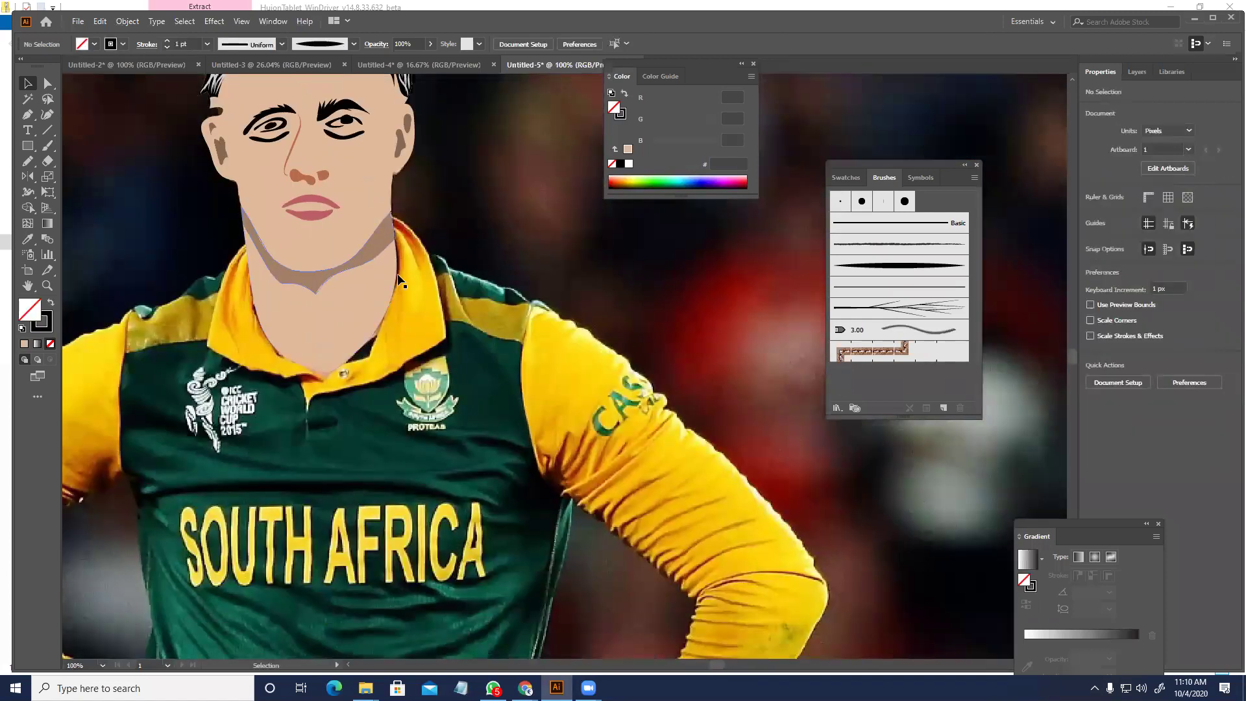
click(31, 161)
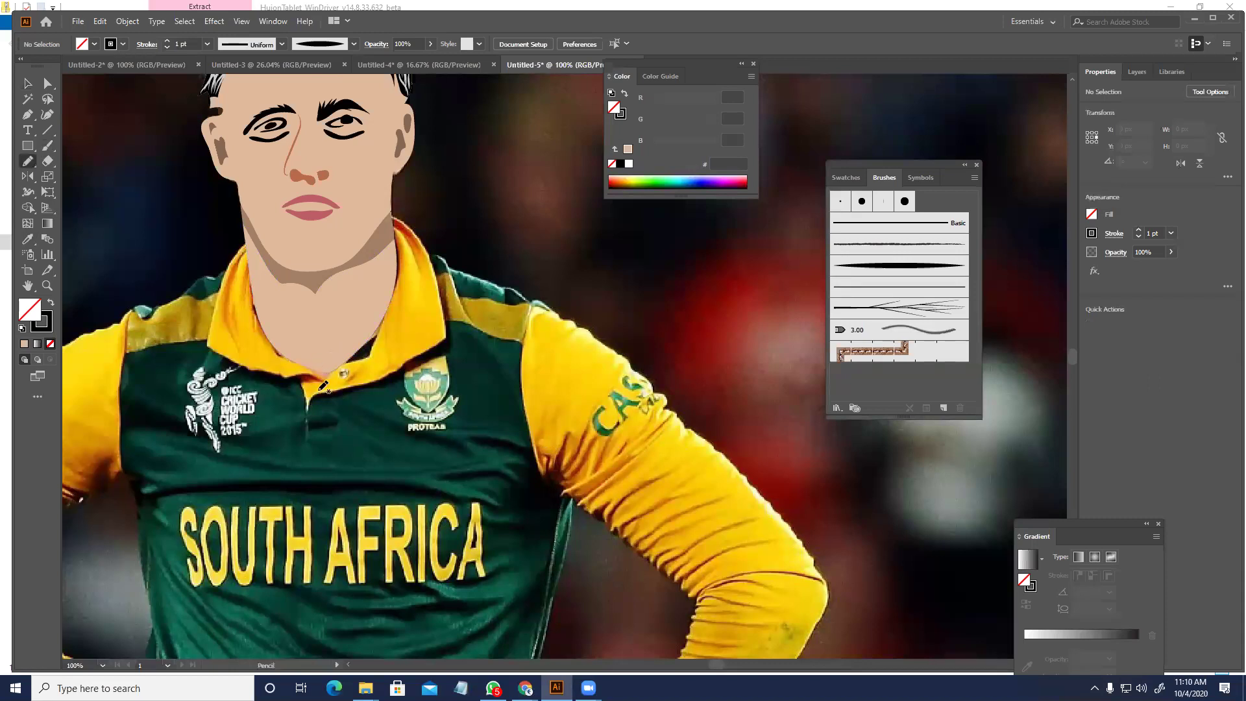
mouse_move(311, 407)
mouse_down()
mouse_move(388, 374)
mouse_move(446, 336)
mouse_move(434, 256)
mouse_move(395, 216)
mouse_up()
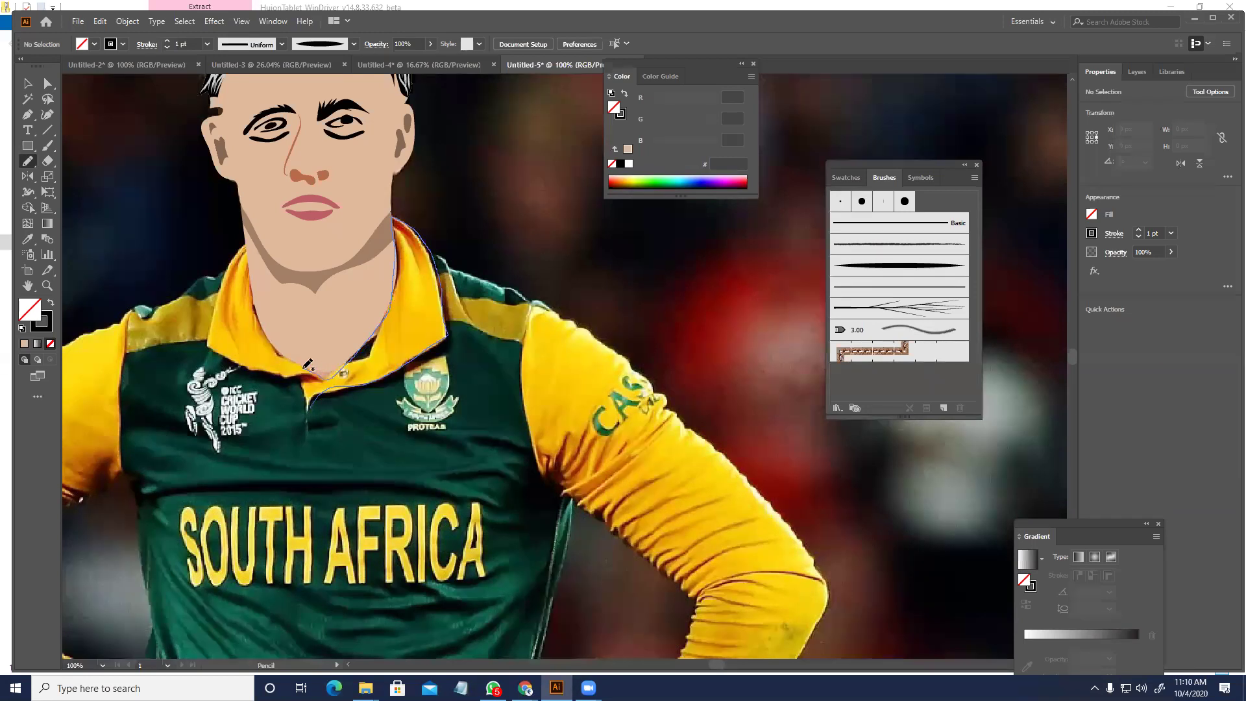
drag(323, 370, 327, 380)
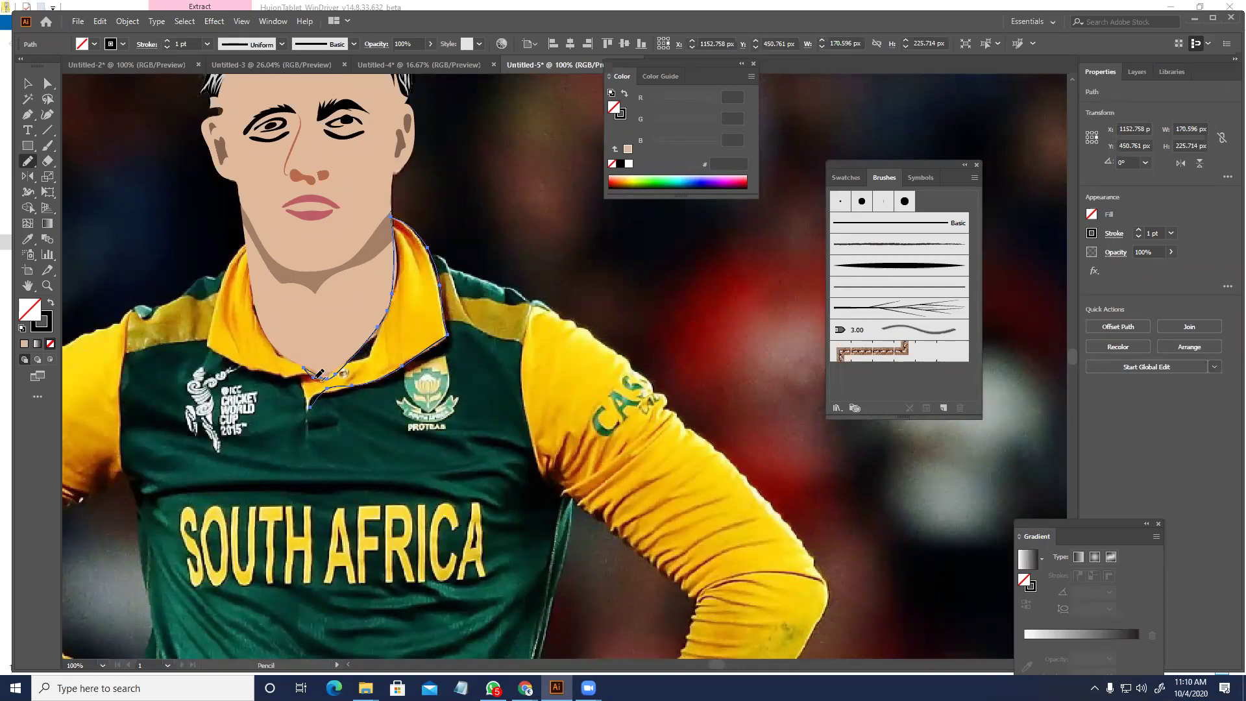
- Close the right-hand collar flap's outline at the front tip and fill it with the yellow #ffc10c sampled from the photo
right_click(314, 375)
click(306, 397)
scroll(241, 349, up, 3)
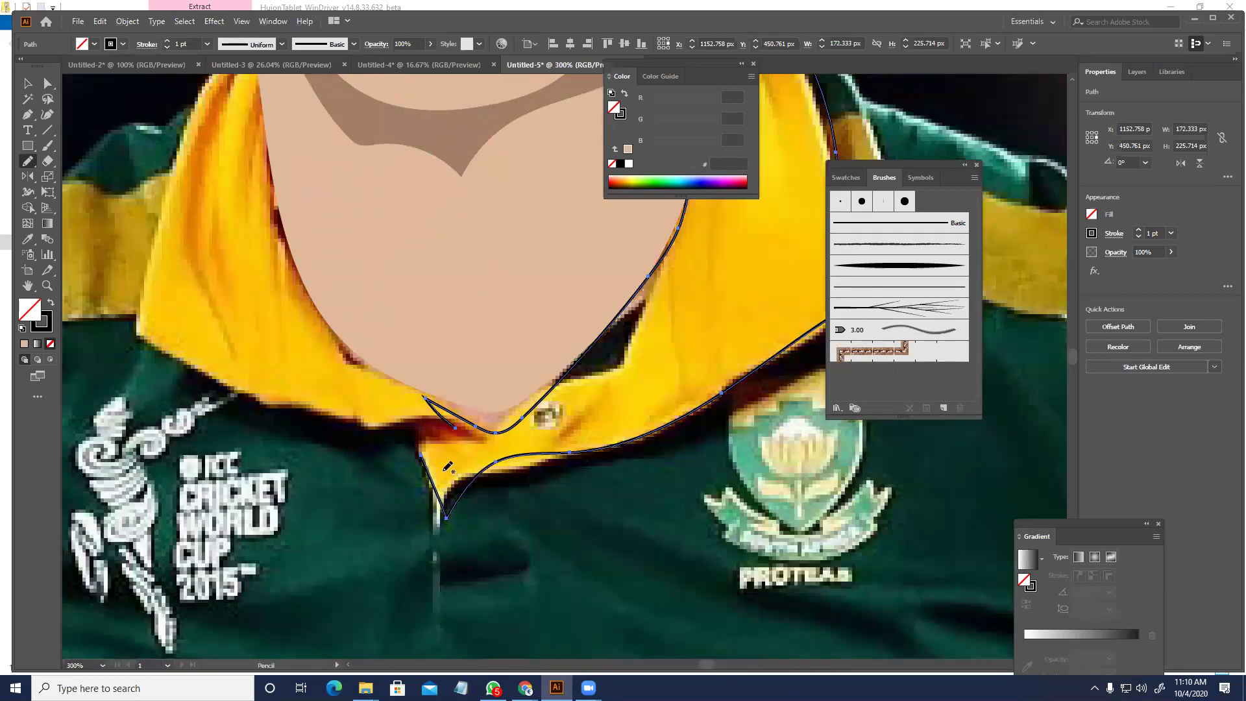
drag(473, 438, 477, 438)
drag(692, 479, 565, 475)
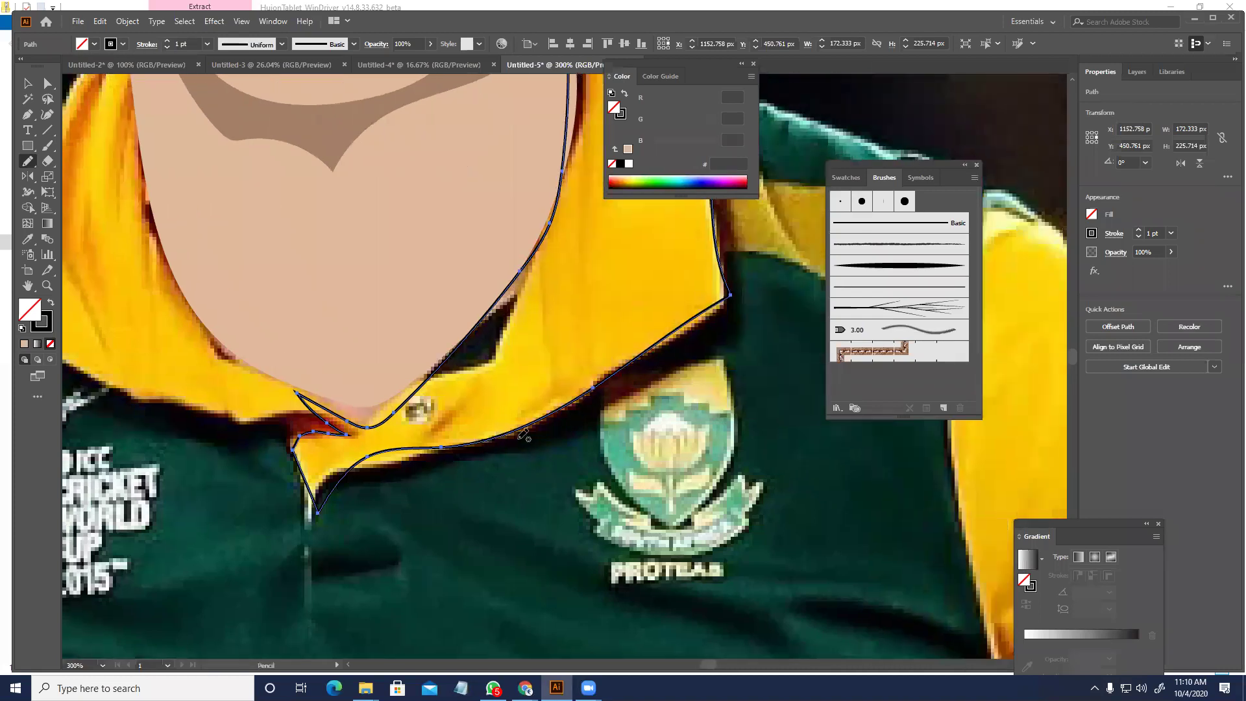
key(i)
drag(425, 442, 645, 513)
- Trace the left-hand collar flap with the Pencil and fill it with the yellow #f5b919 sampled from the photo
click(27, 161)
mouse_move(316, 124)
mouse_down()
mouse_move(276, 185)
mouse_move(238, 300)
mouse_up()
mouse_move(229, 401)
mouse_down()
mouse_move(348, 464)
mouse_move(488, 491)
mouse_move(529, 480)
mouse_move(433, 406)
mouse_up()
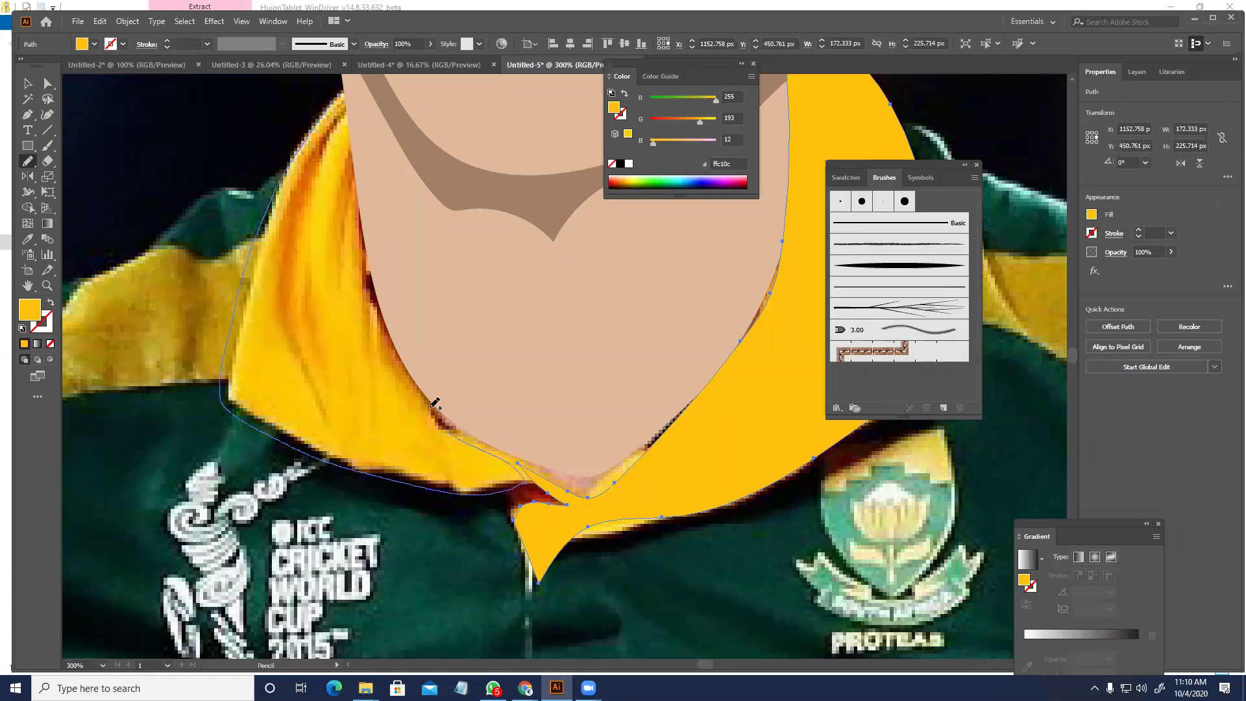
drag(353, 86, 353, 89)
key(i)
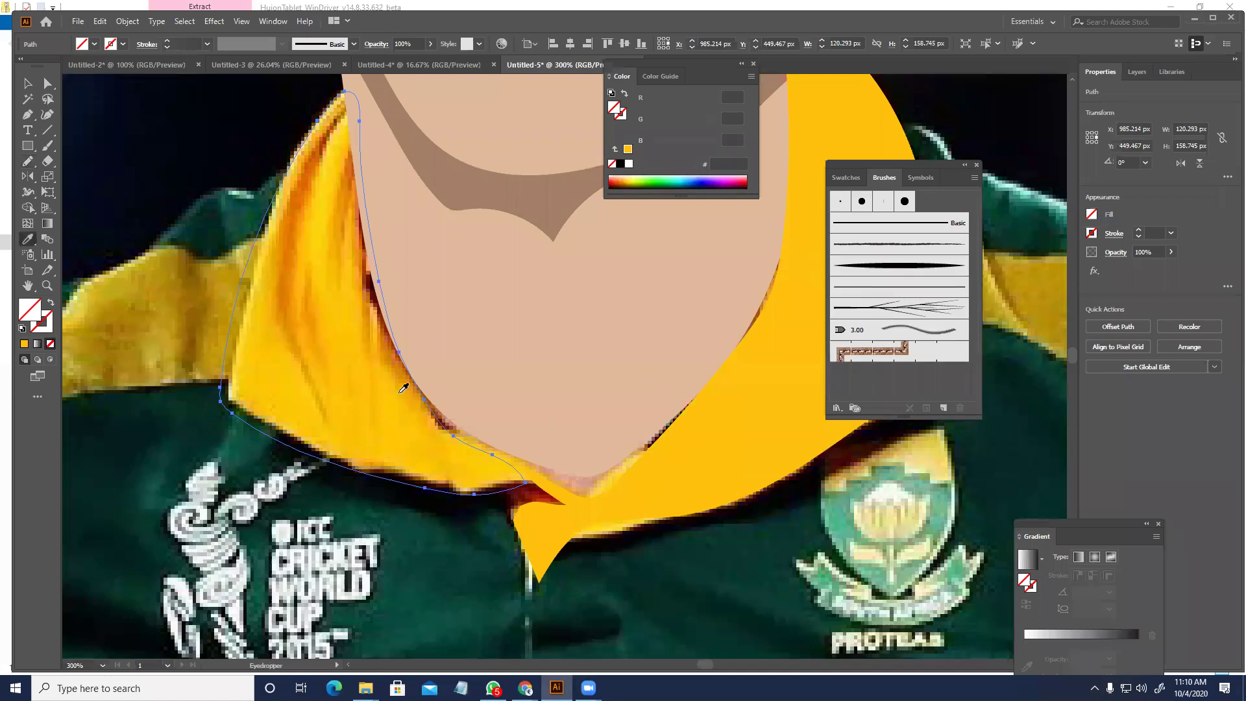
click(406, 383)
key(v)
drag(667, 564, 538, 525)
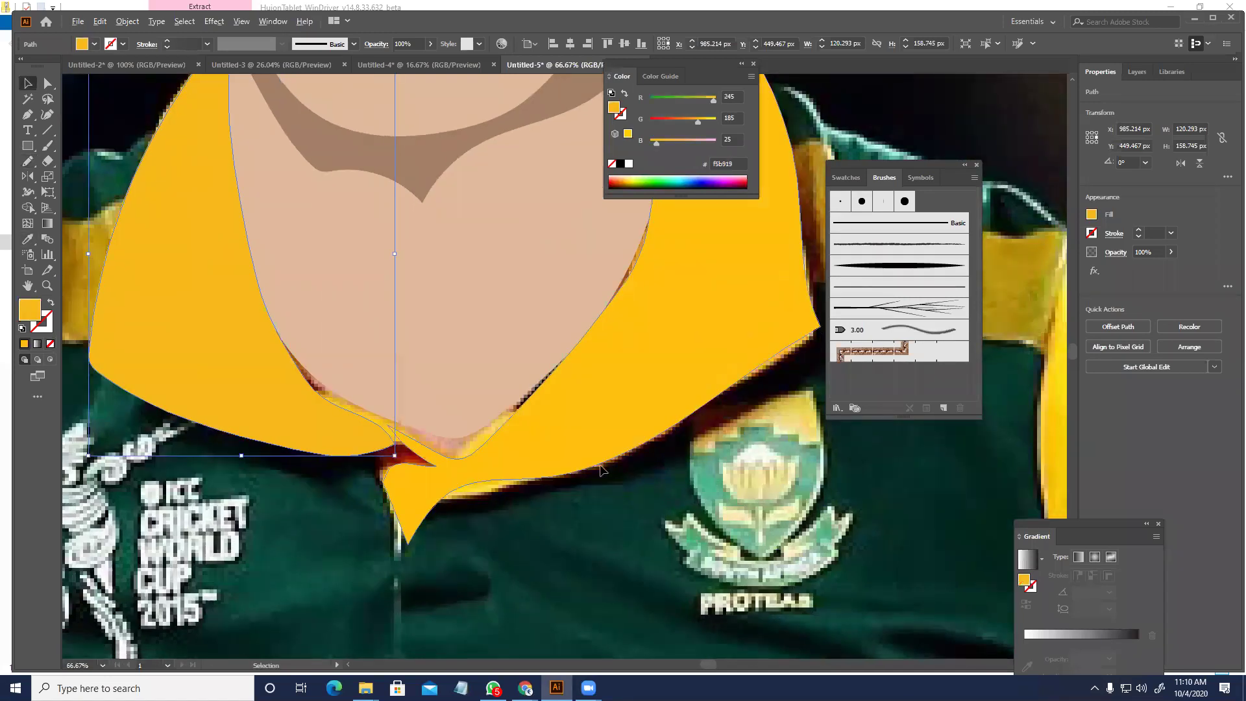
key(ctrl+minus)
key(ctrl+minus)
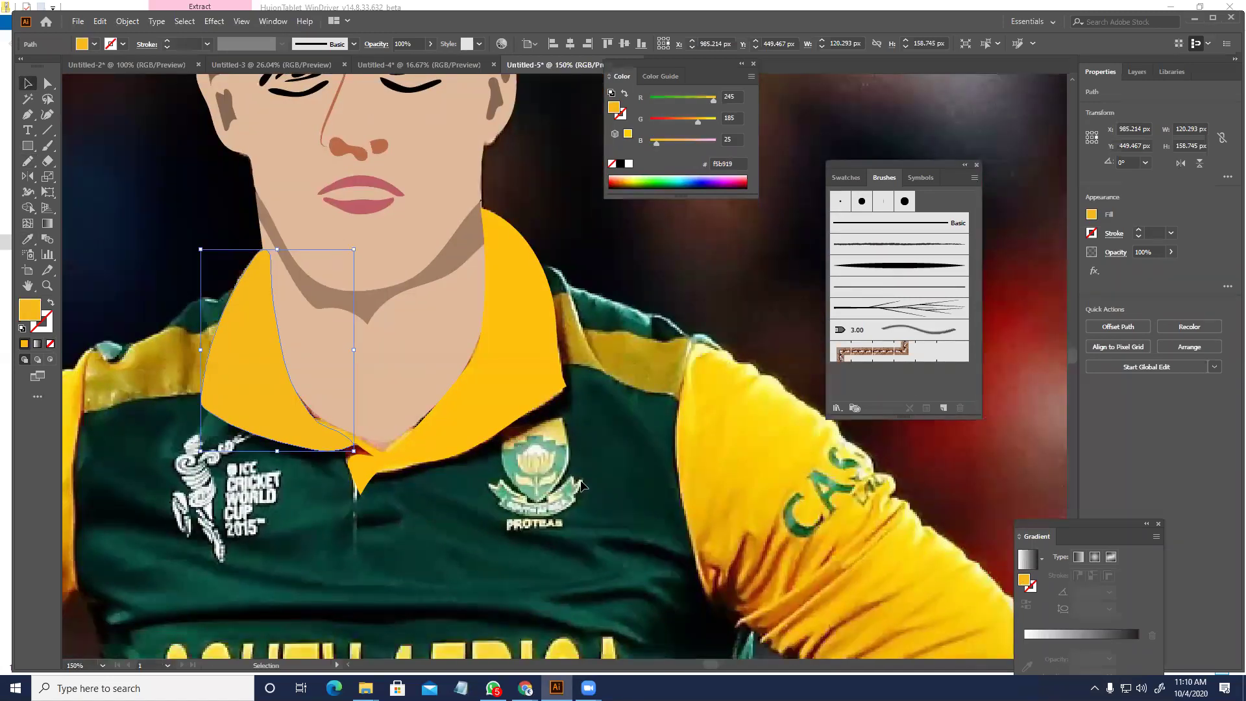
click(28, 161)
mouse_move(258, 326)
mouse_down()
mouse_move(296, 267)
mouse_move(302, 346)
mouse_move(325, 371)
mouse_move(409, 365)
mouse_move(309, 358)
mouse_move(393, 375)
mouse_up()
key(ctrl+z)
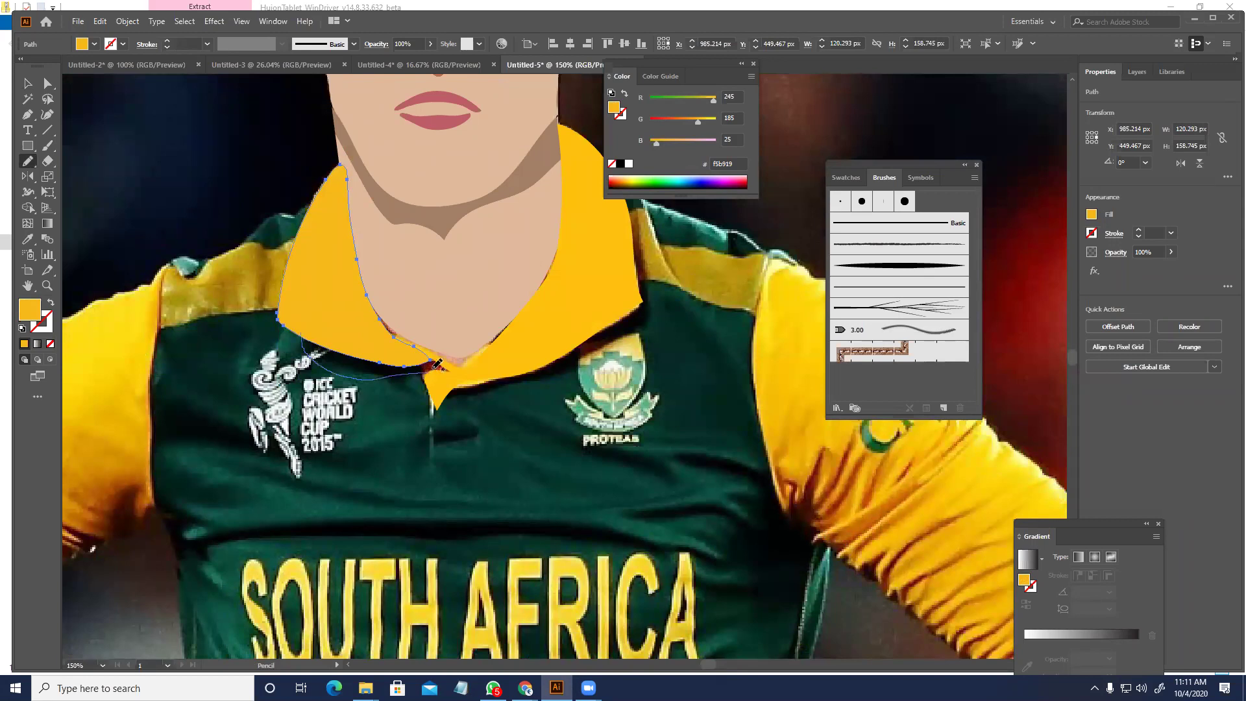
drag(302, 327, 298, 332)
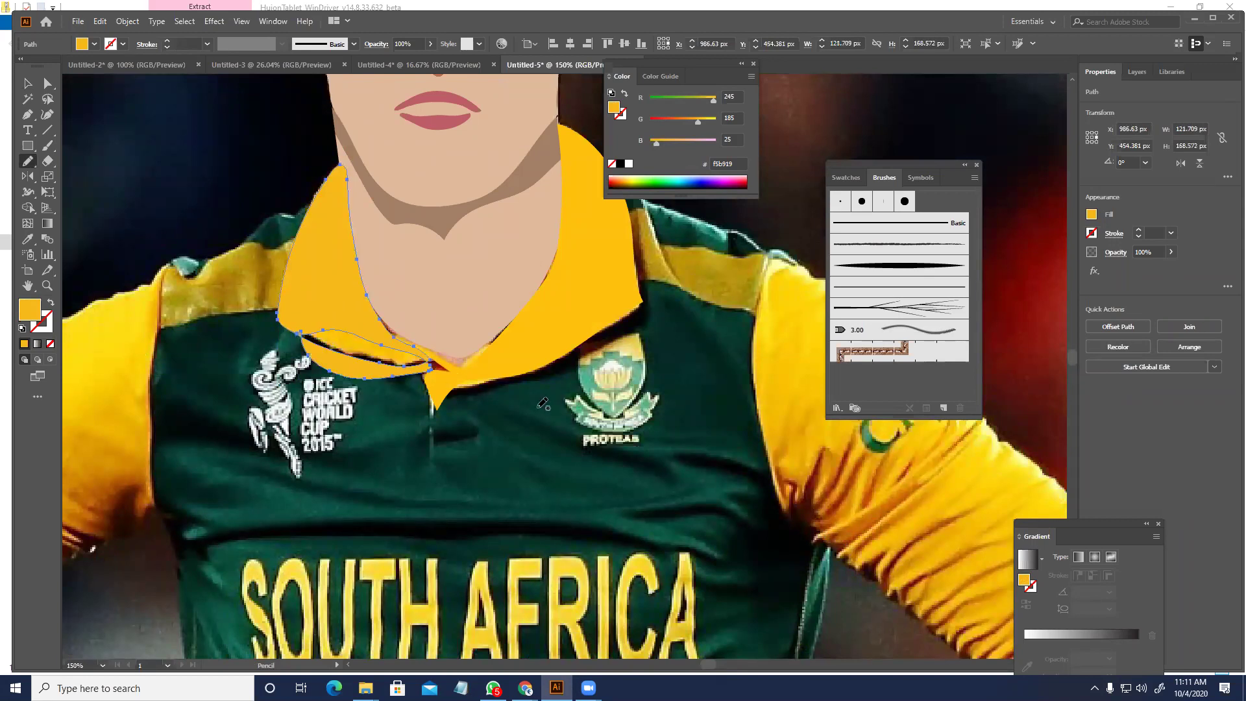
key(ctrl+z)
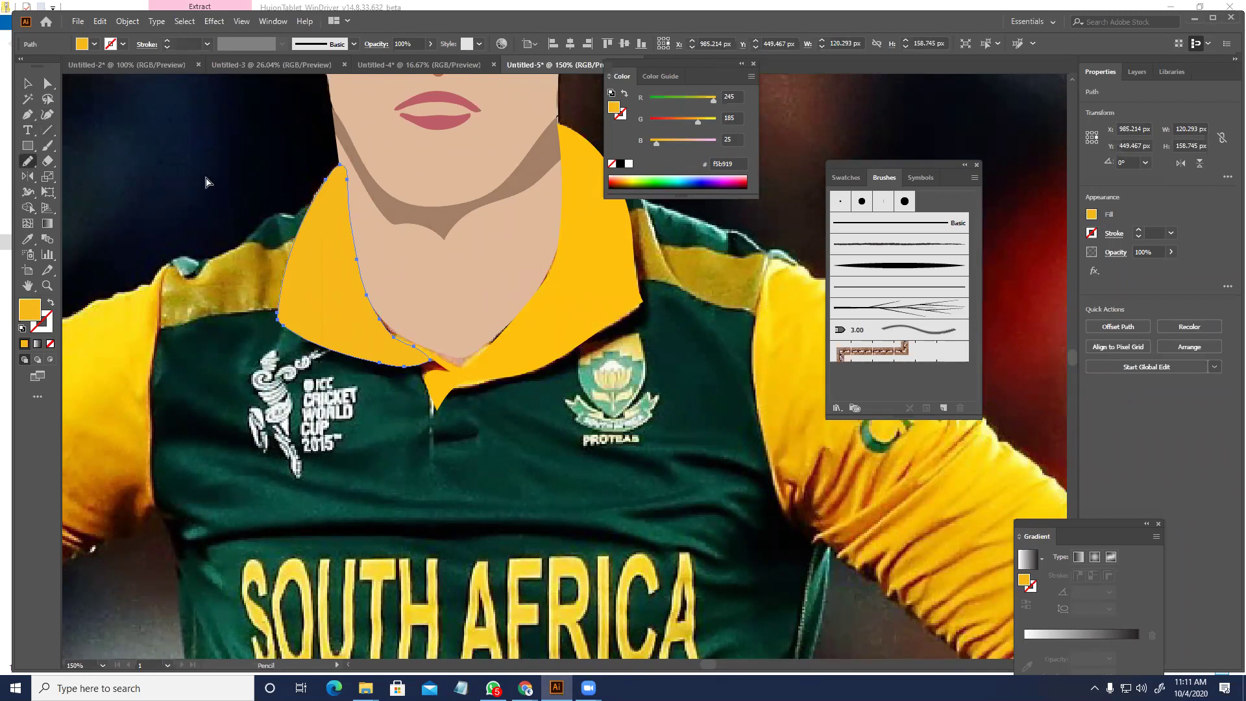
- Draw separate closed Pencil shapes for the dark shadows beneath the left-hand and right-hand collar flaps
key(ctrl+shift+a)
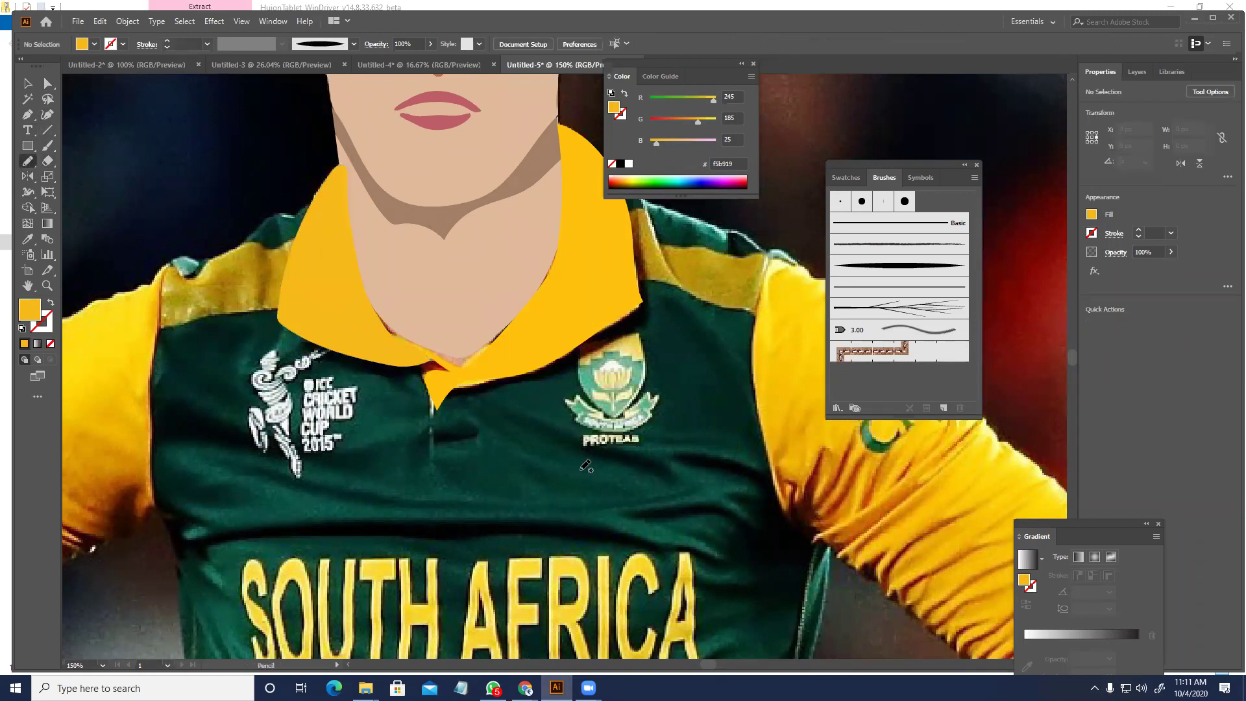
drag(305, 346, 395, 381)
drag(305, 325, 309, 325)
mouse_move(497, 392)
mouse_down()
mouse_move(364, 374)
mouse_move(406, 382)
mouse_move(498, 350)
mouse_up()
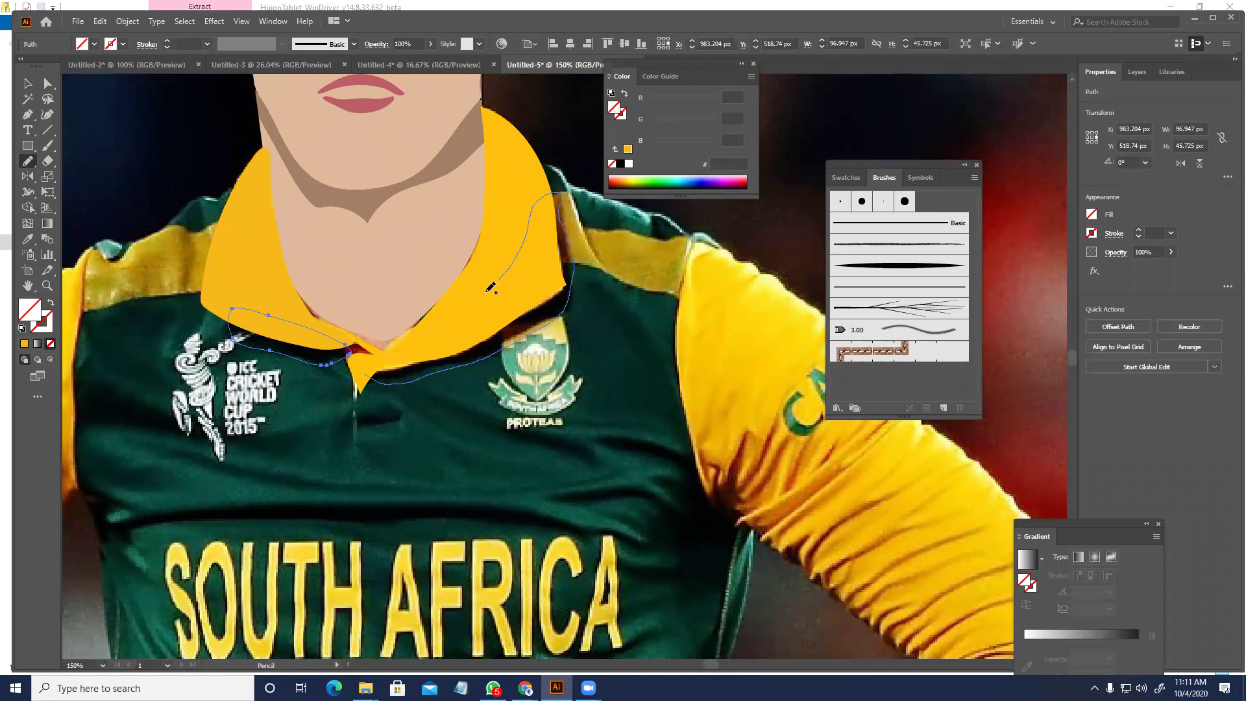
drag(369, 371, 369, 372)
- Fill both collar shadow shapes with the near-black #000909 sampled from the photo
key(ctrl)
shift+click(270, 350)
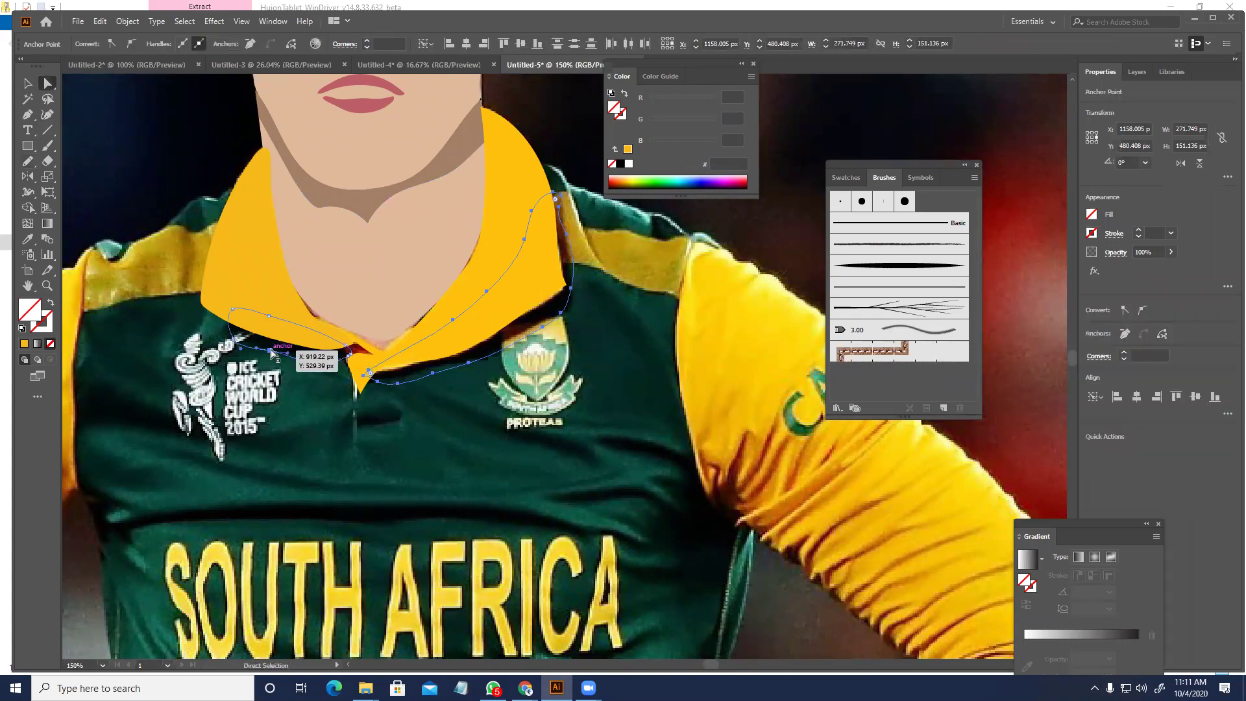
key(i)
click(286, 342)
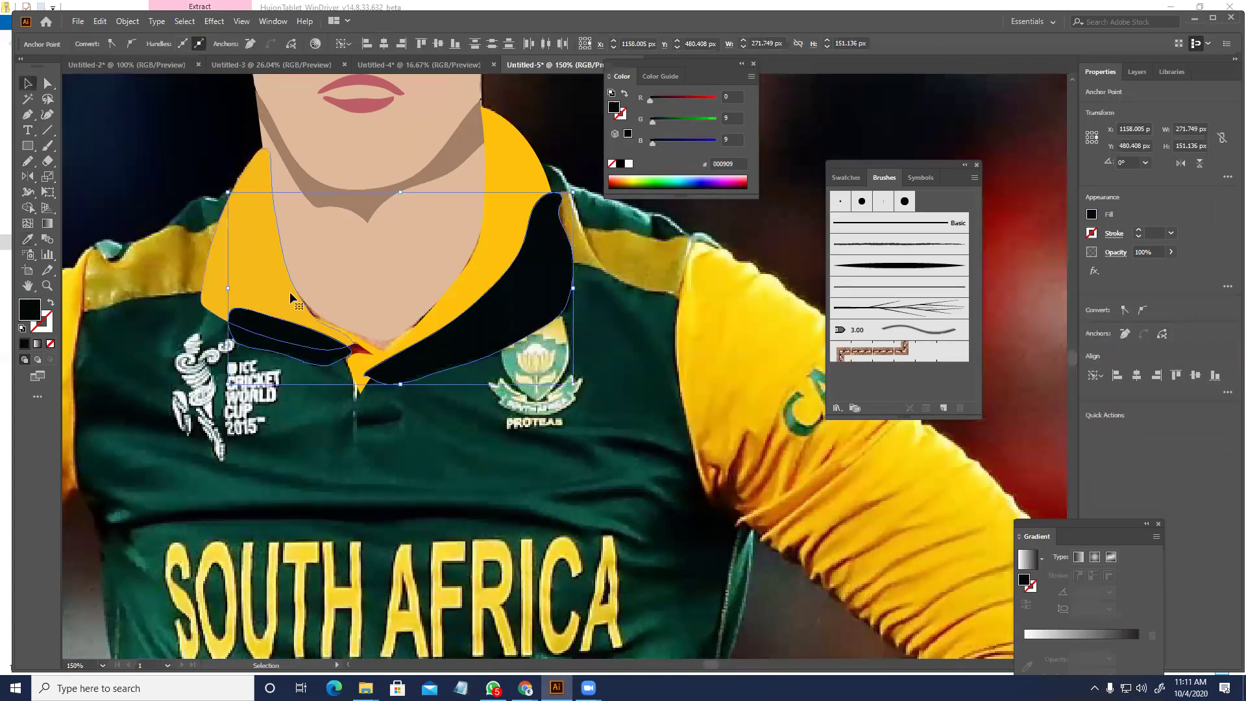
- Bring both yellow collar flaps to the front so they cover the inner parts of the shadow shapes
ctrl+shift+click(463, 268)
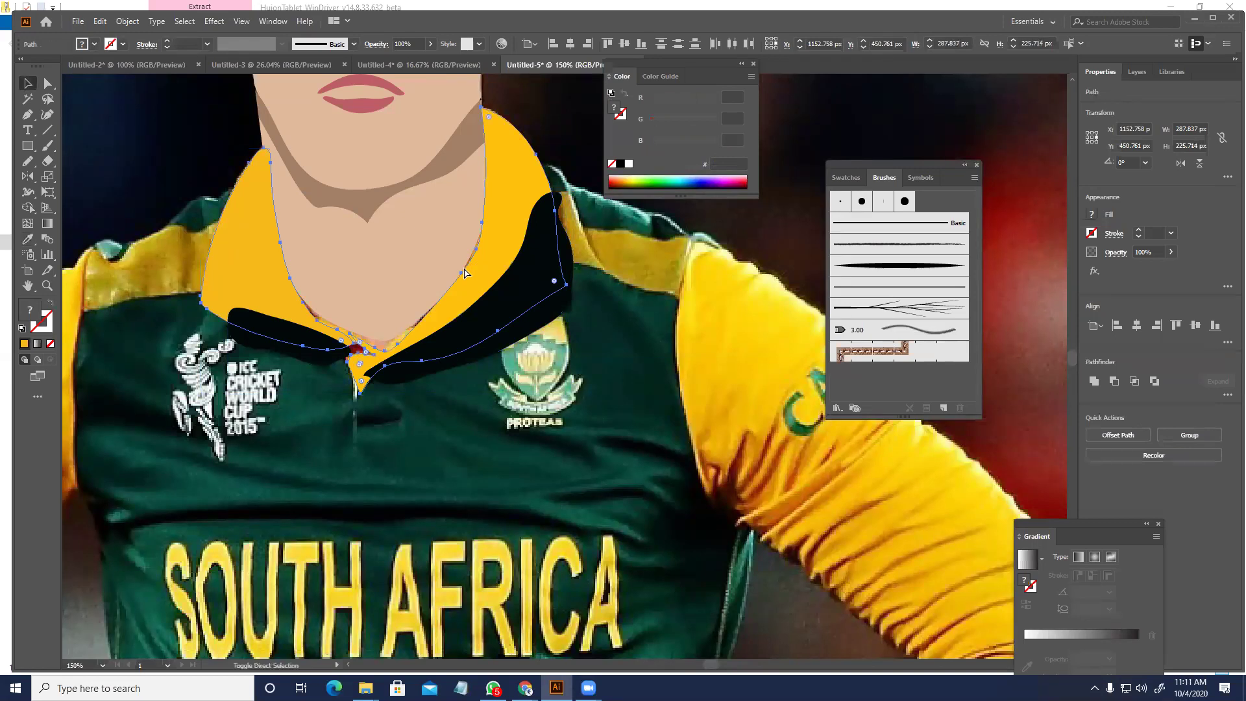
key(ctrl+shift+bracketright)
click(597, 500)
key(ctrl+minus)
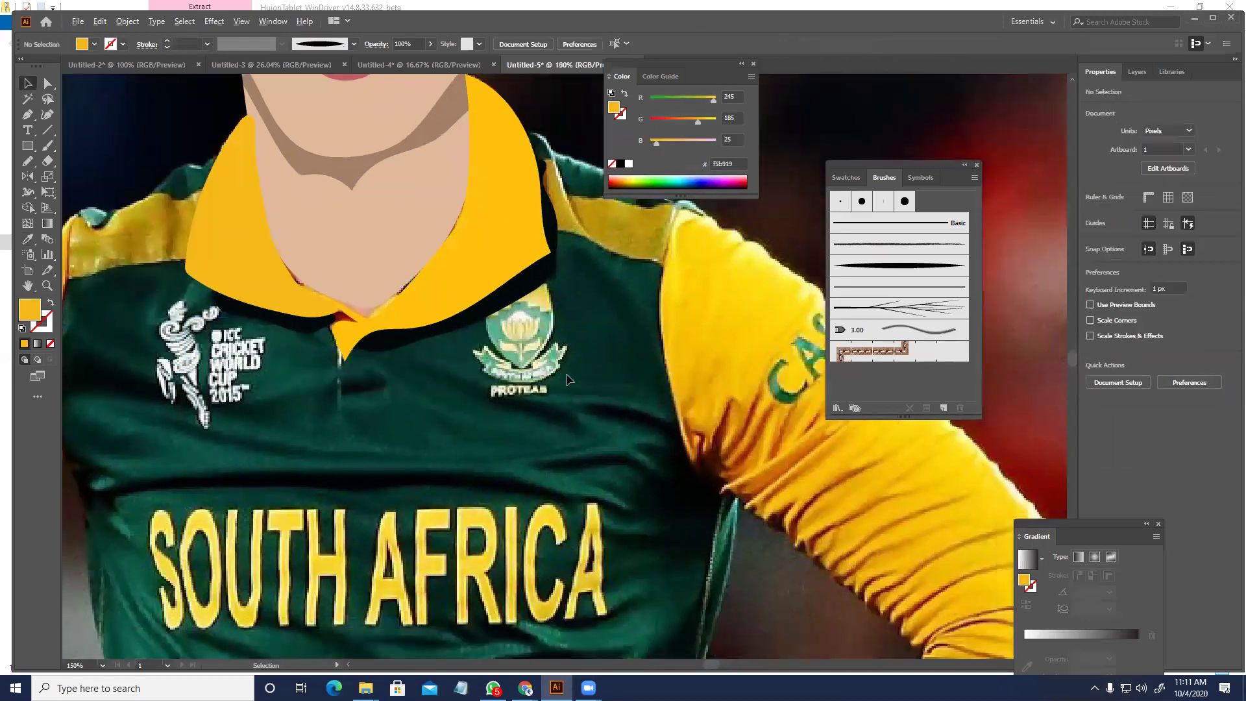
scroll(565, 378, down, 3)
scroll(550, 383, up, 2)
drag(509, 400, 584, 400)
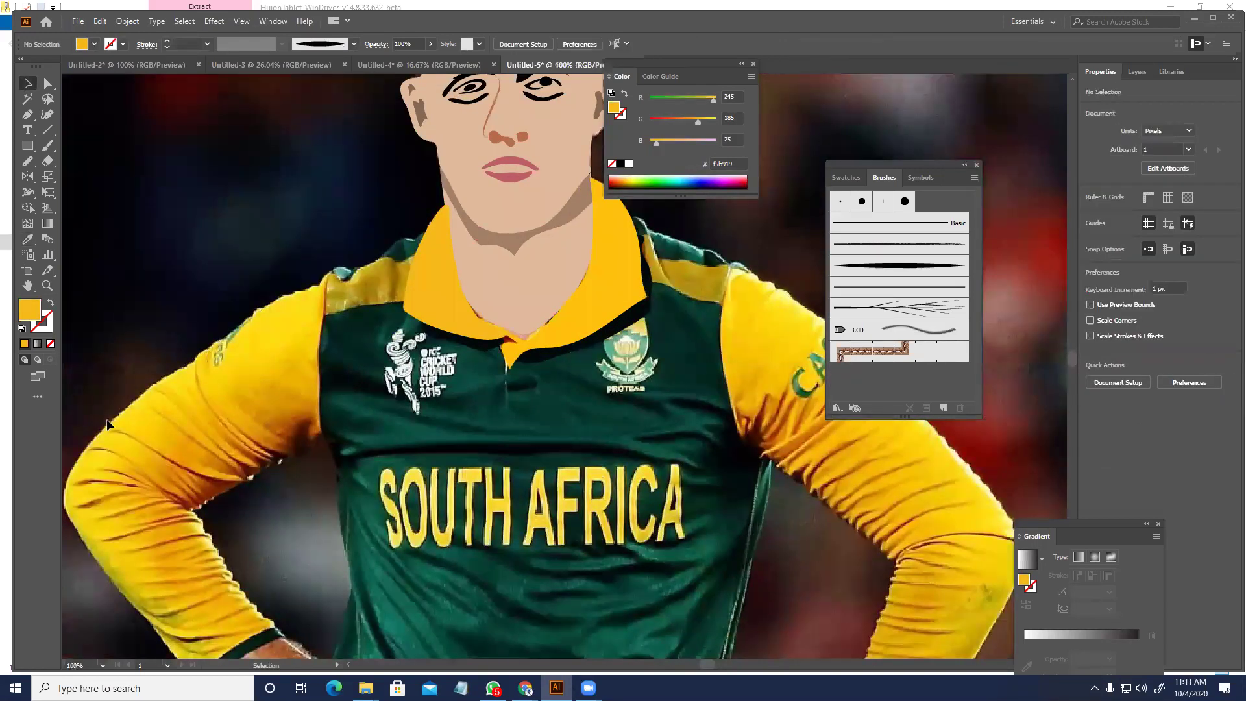
key(ctrl+0)
key(ctrl+1)
drag(287, 475, 283, 503)
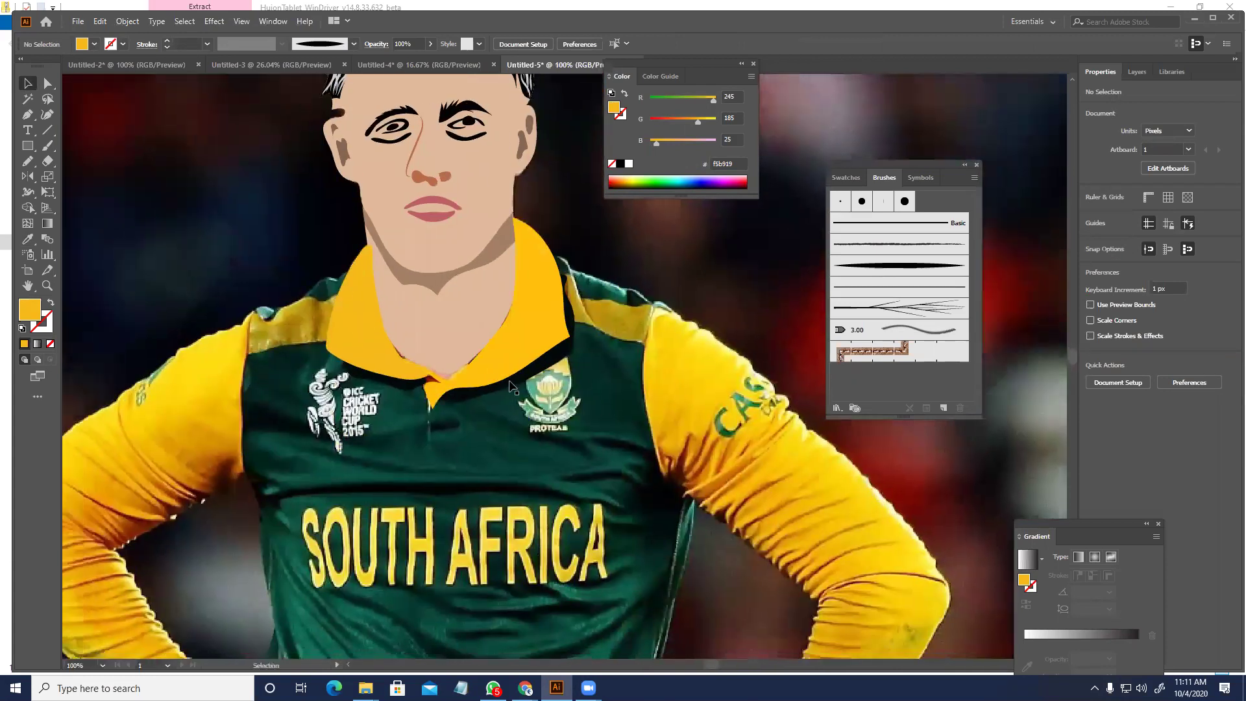
click(447, 329)
key(a)
key(v)
drag(442, 373, 442, 383)
key(ctrl+z)
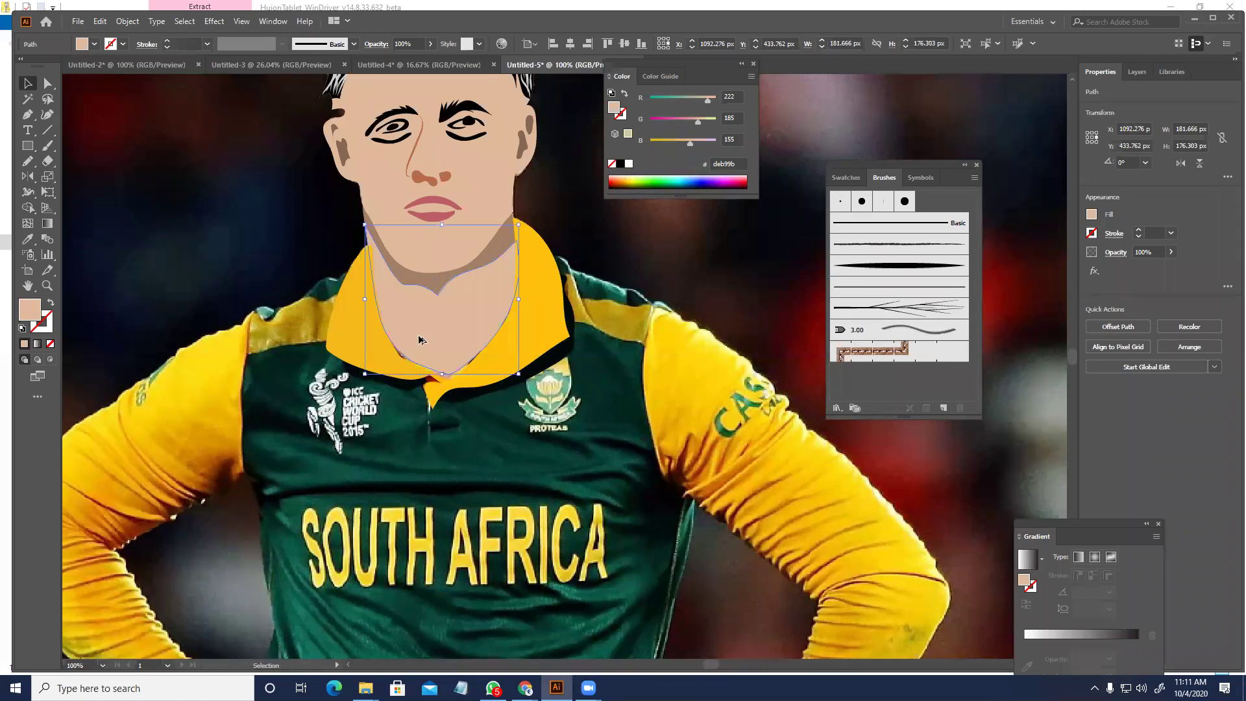
- Pull the neck shape's lower anchor points outward beneath the collar flaps to close the gaps along the neckline
scroll(420, 337, up, 2)
key(a)
click(400, 411)
click(439, 416)
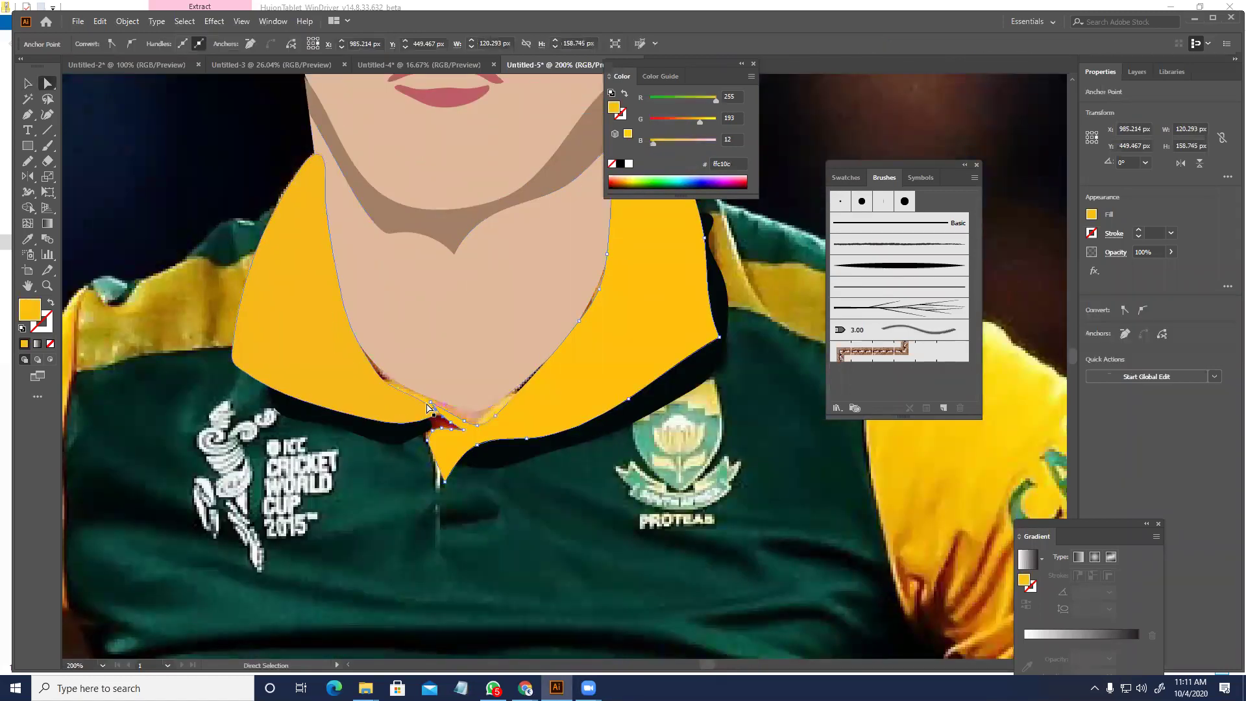
click(426, 376)
drag(385, 377, 531, 407)
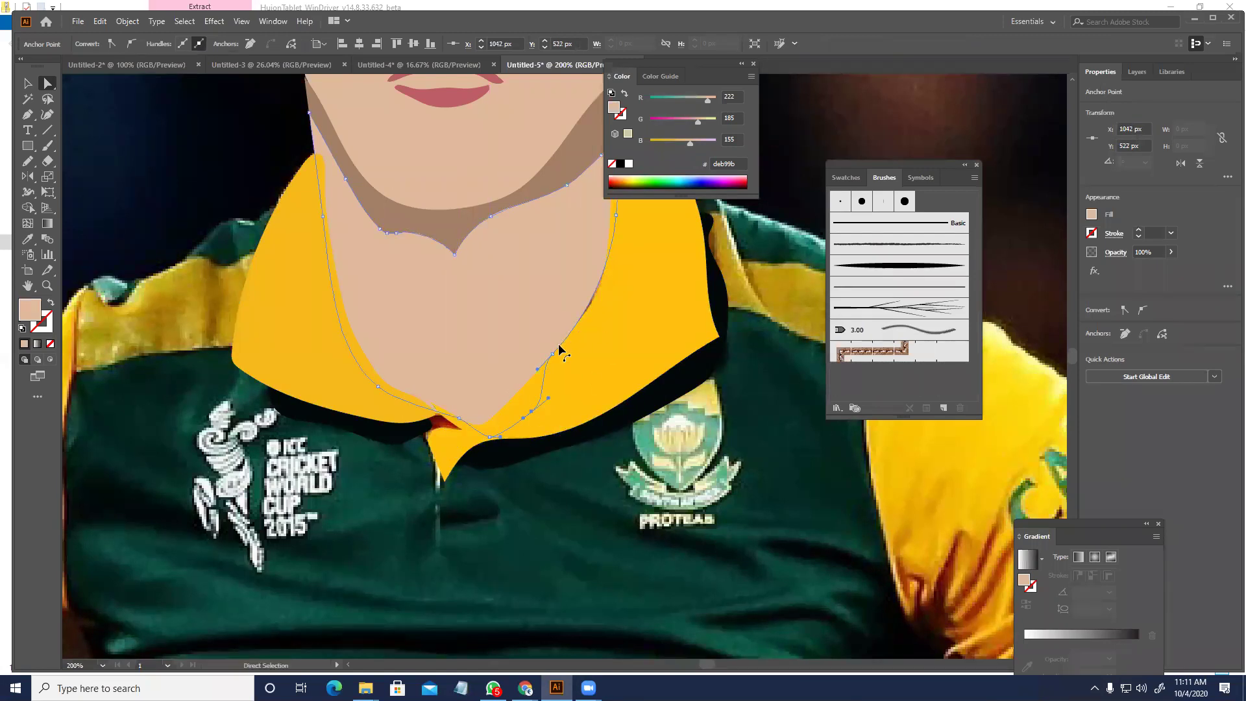
drag(617, 373, 562, 428)
key(v)
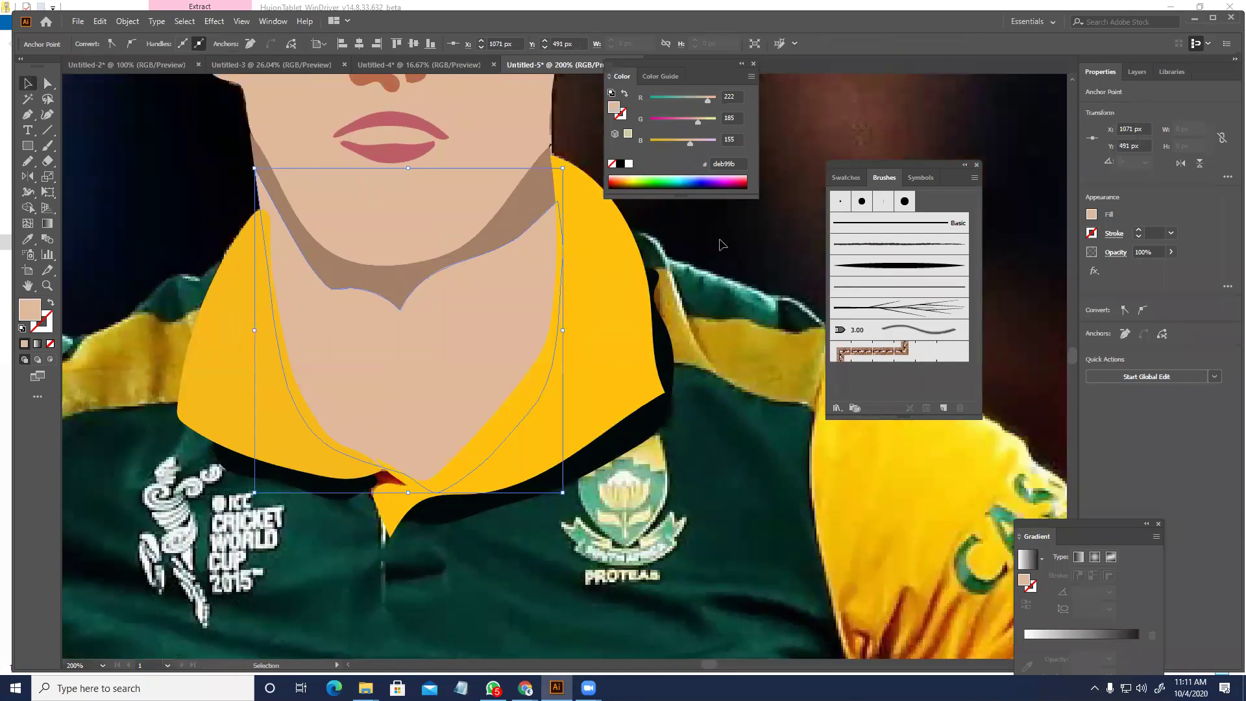
click(697, 252)
scroll(698, 252, down, 2)
drag(663, 412, 566, 420)
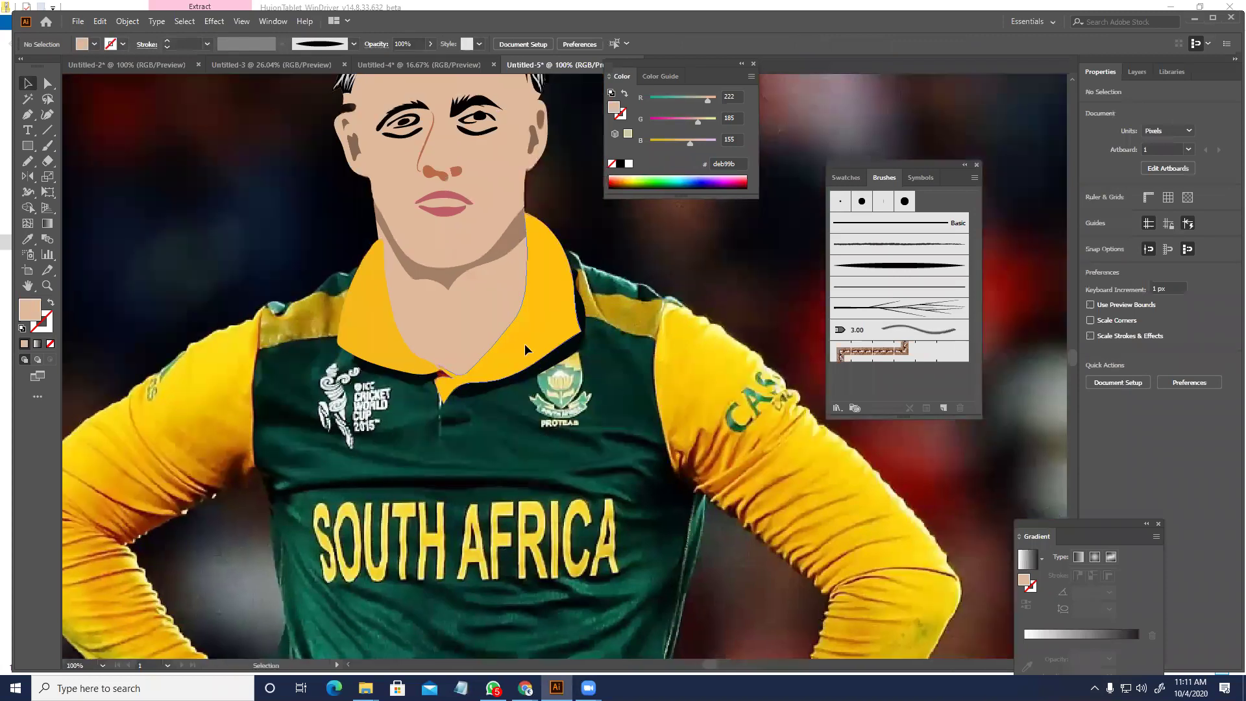
click(525, 340)
shift+click(394, 353)
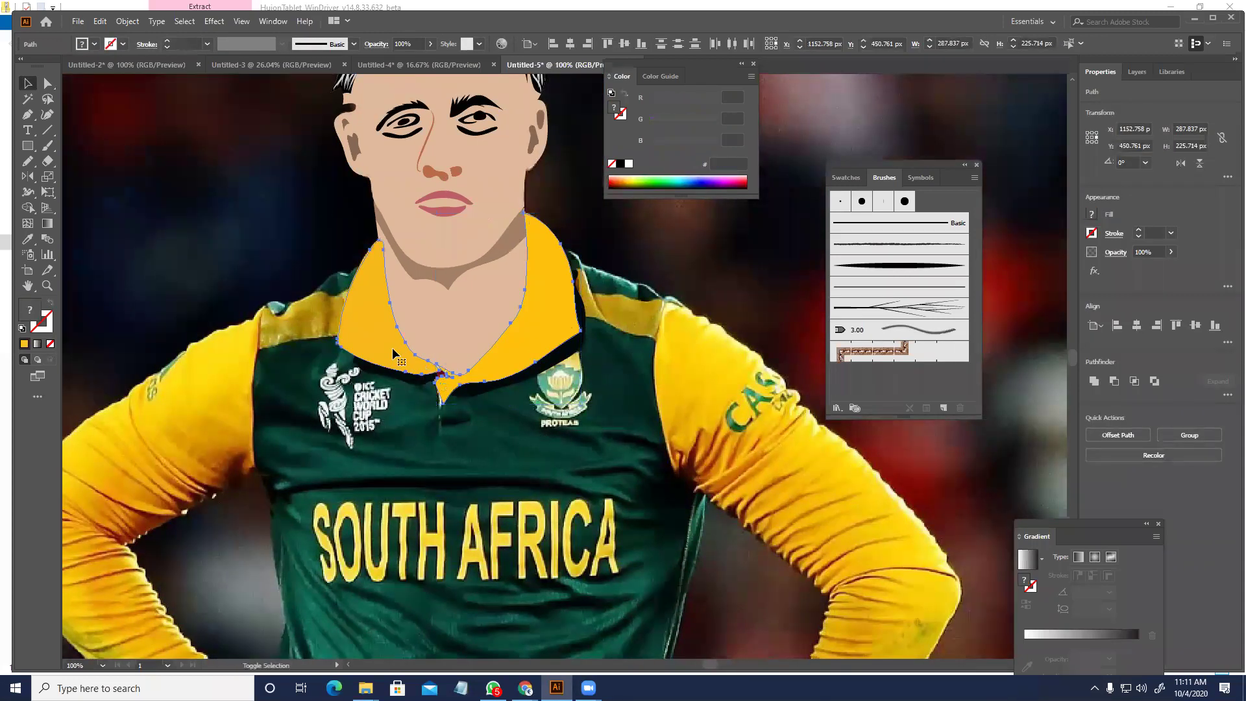
click(543, 437)
- Reshape the inner tip of the left-hand collar flap so it overlaps the right-hand flap and closes the gap
scroll(455, 361, up, 2)
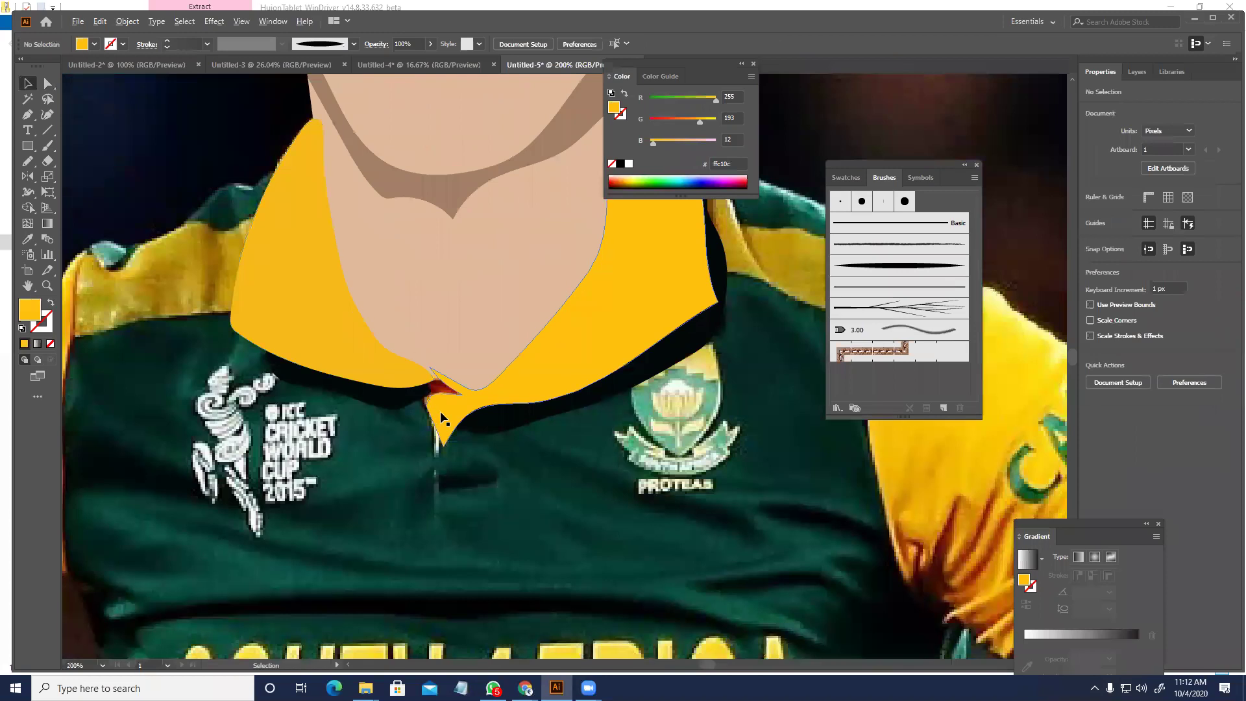
scroll(432, 387, up, 4)
key(a)
click(414, 324)
drag(449, 352, 481, 358)
drag(399, 291, 421, 286)
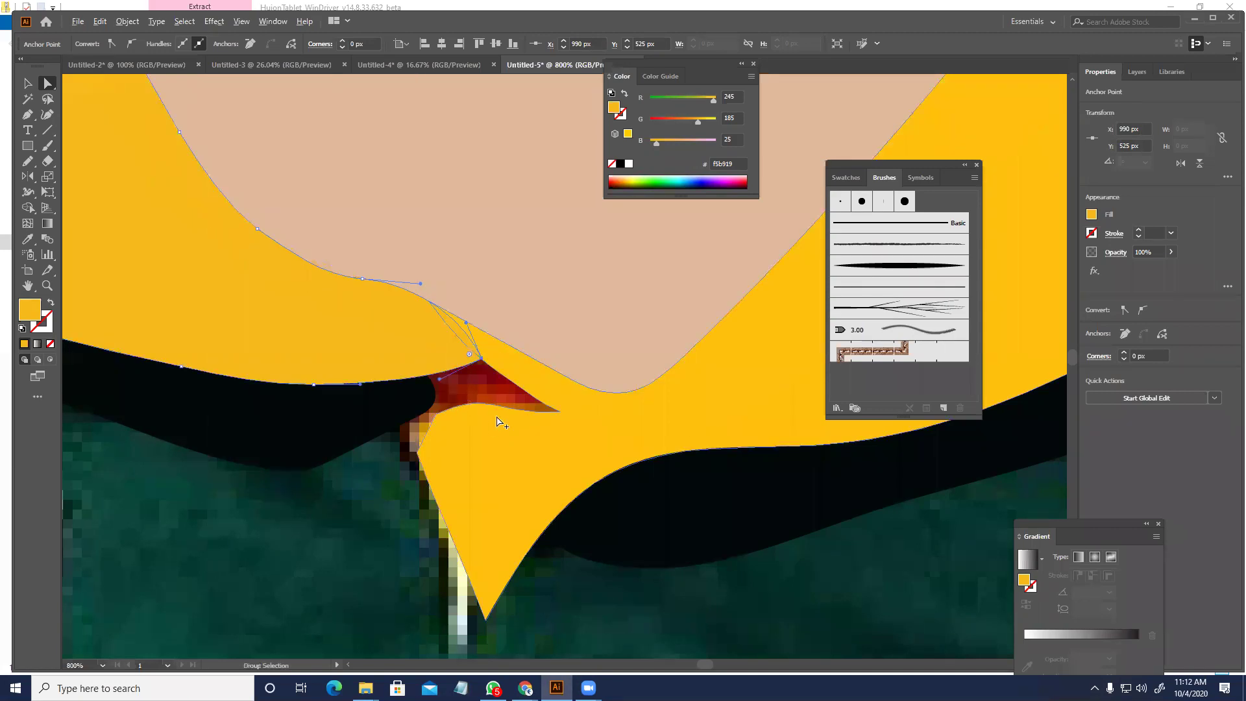
scroll(568, 485, down, 5)
click(553, 475)
- Trace the shirt body's left-hand shoulder and armhole edge with the Pencil tool, starting under the collar flap
scroll(551, 475, right, 2)
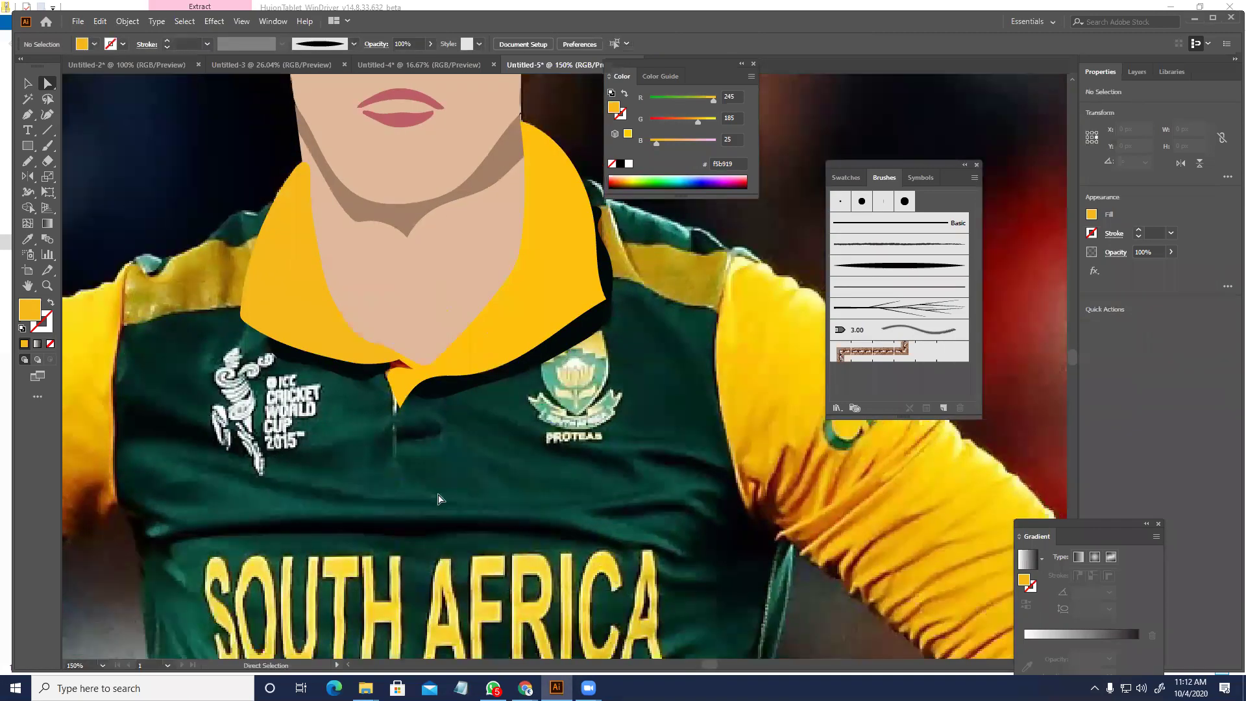
scroll(438, 499, down, 1)
scroll(438, 498, left, 3)
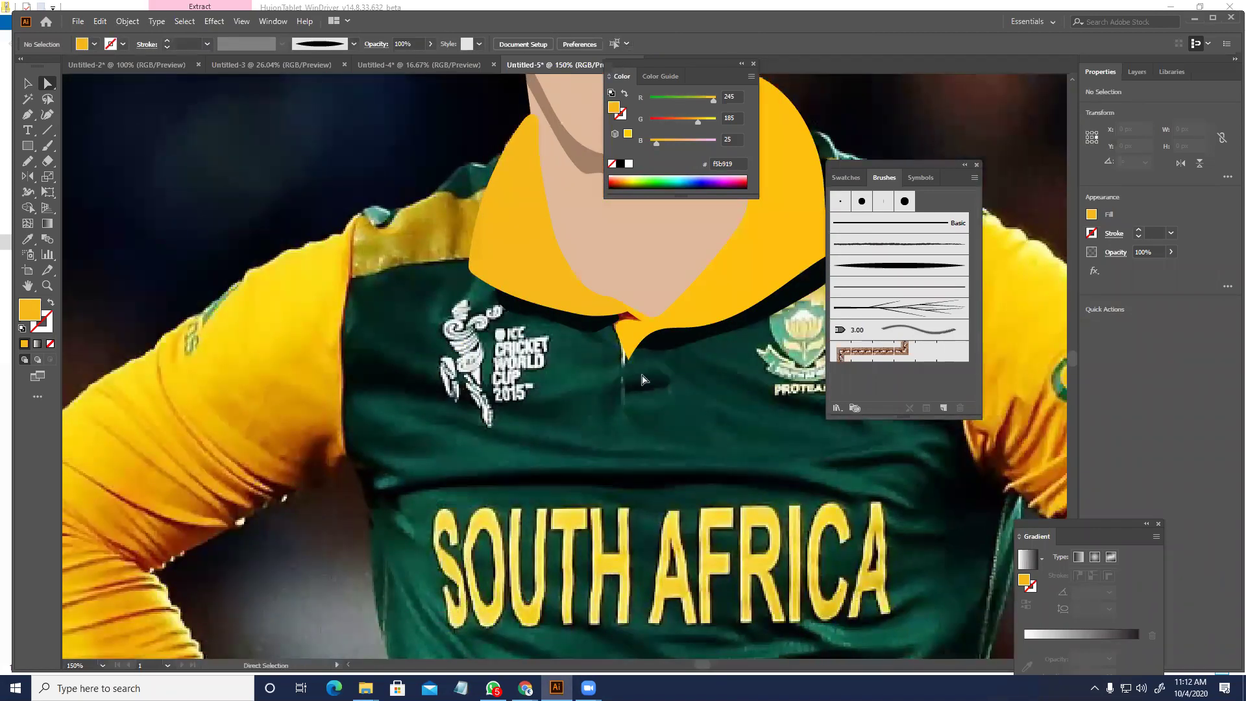
scroll(643, 379, down, 2)
scroll(456, 190, up, 4)
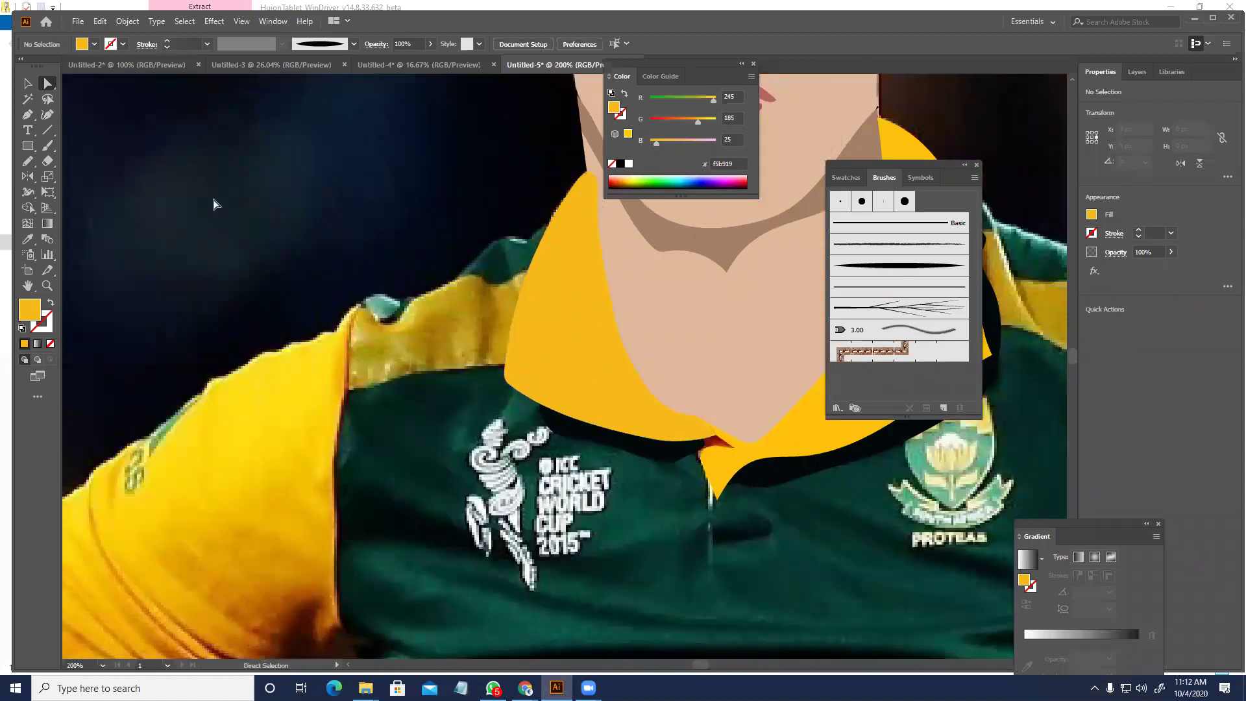
click(24, 163)
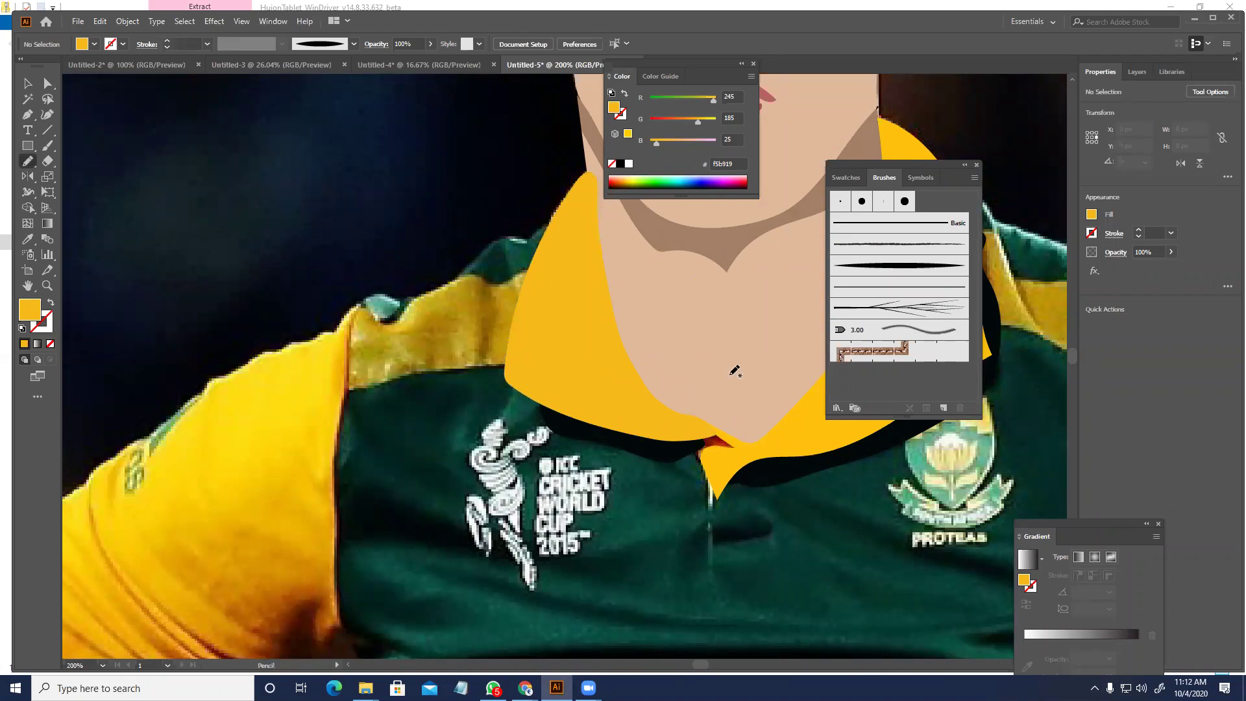
drag(495, 240, 454, 280)
drag(371, 322, 374, 319)
key(ctrl+z)
drag(565, 219, 435, 292)
drag(342, 420, 342, 624)
drag(346, 536, 314, 286)
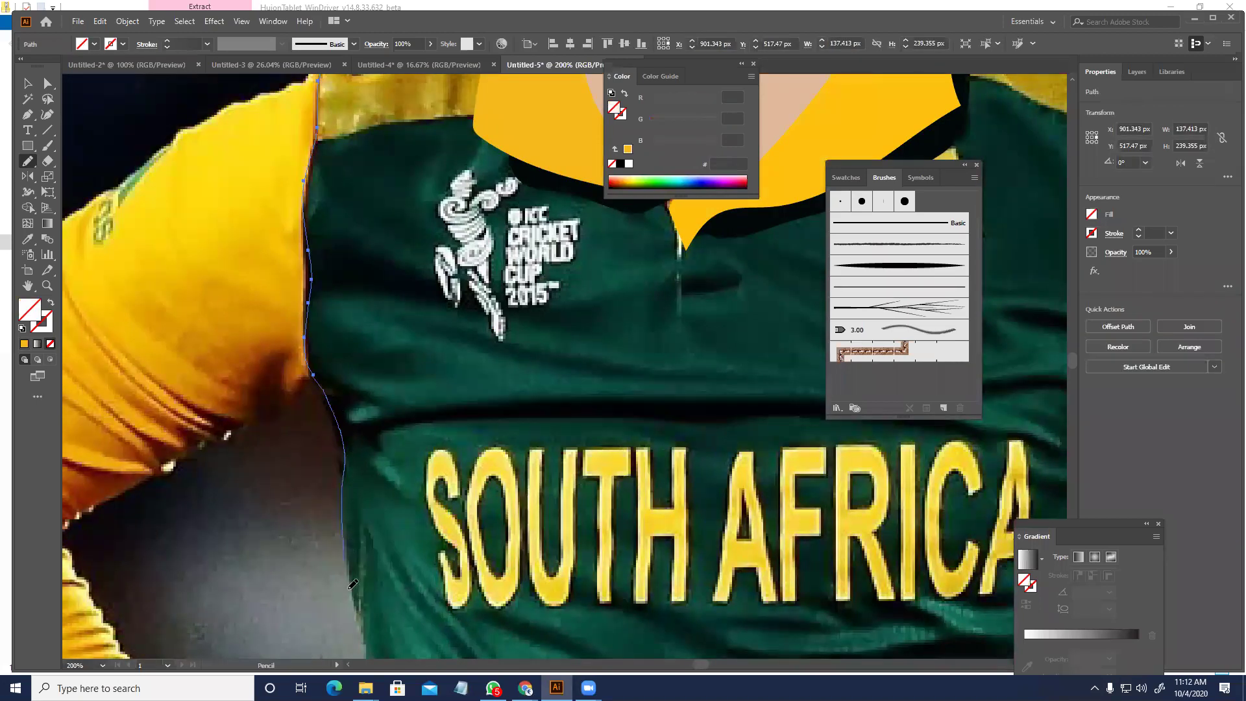
- Continue the shirt outline down its left-hand side, past the forearm and around the fold at the waist
drag(362, 566, 300, 174)
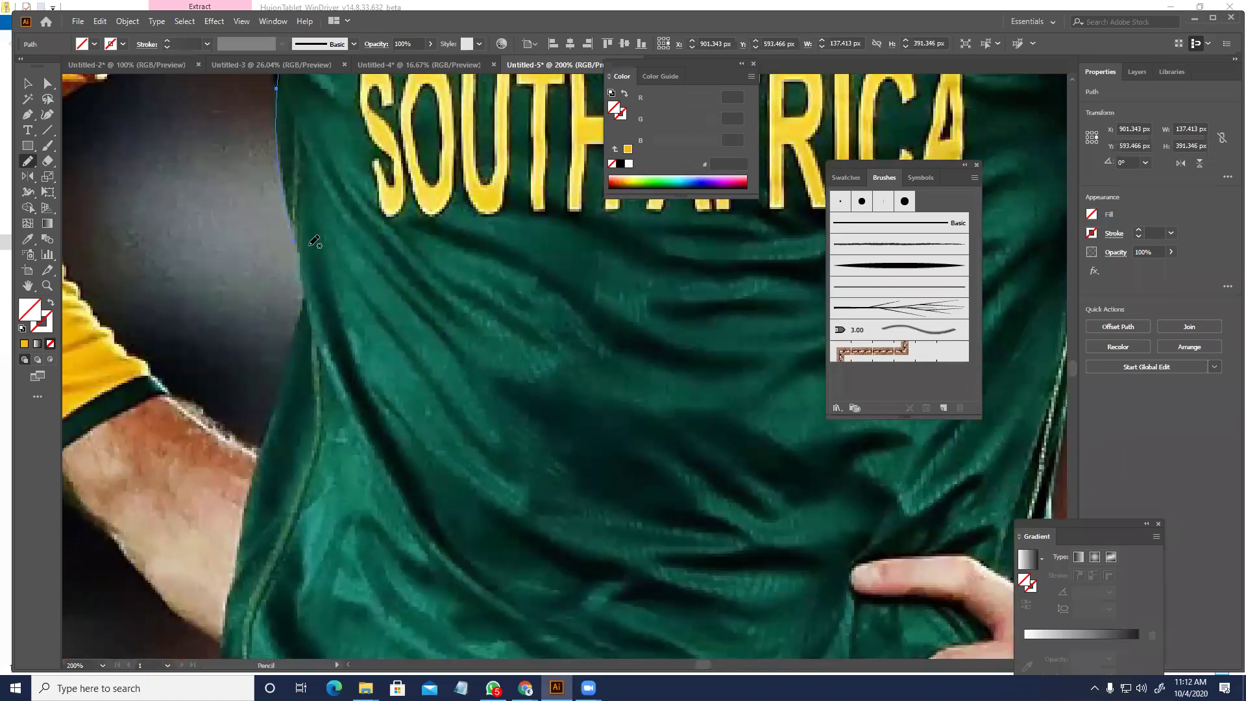
drag(316, 302, 246, 527)
drag(248, 610, 390, 321)
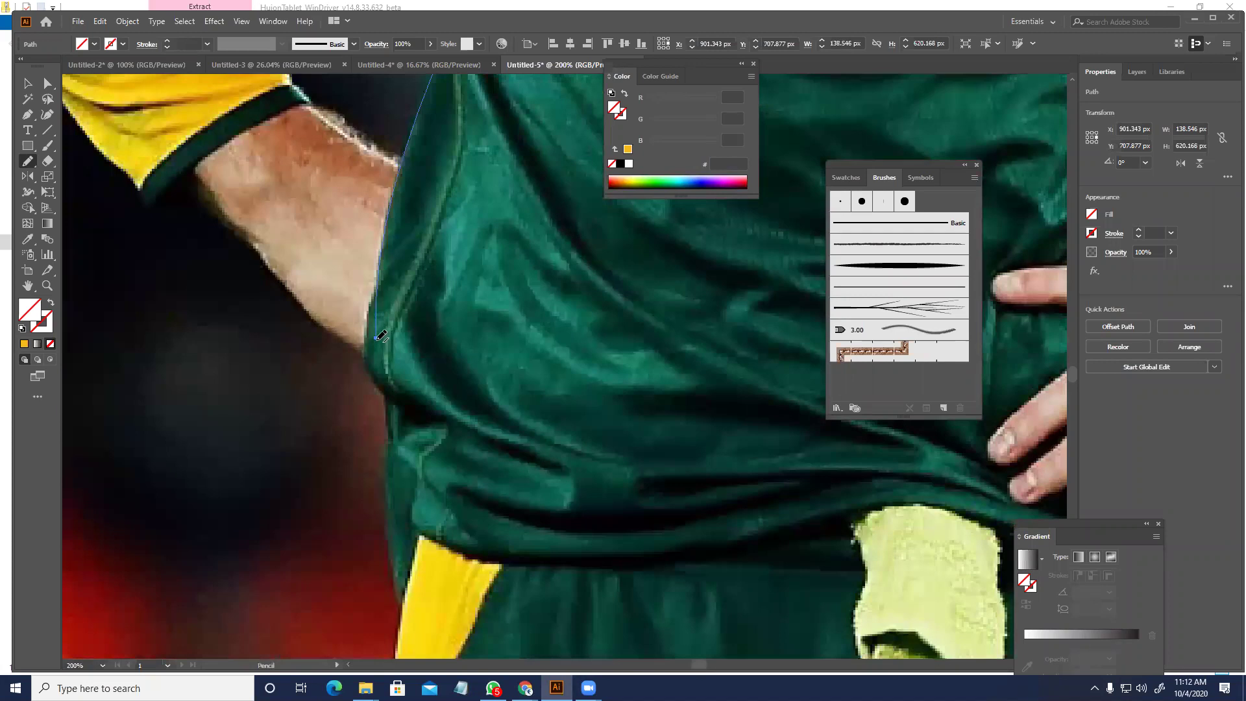
drag(386, 466, 397, 581)
mouse_move(430, 539)
mouse_down()
mouse_move(418, 290)
mouse_move(398, 247)
mouse_move(381, 356)
mouse_up()
key(ctrl+z)
mouse_move(324, 224)
mouse_down()
mouse_move(335, 303)
mouse_move(398, 366)
mouse_move(454, 388)
mouse_move(694, 378)
mouse_up()
key(ctrl+z)
drag(326, 183, 357, 263)
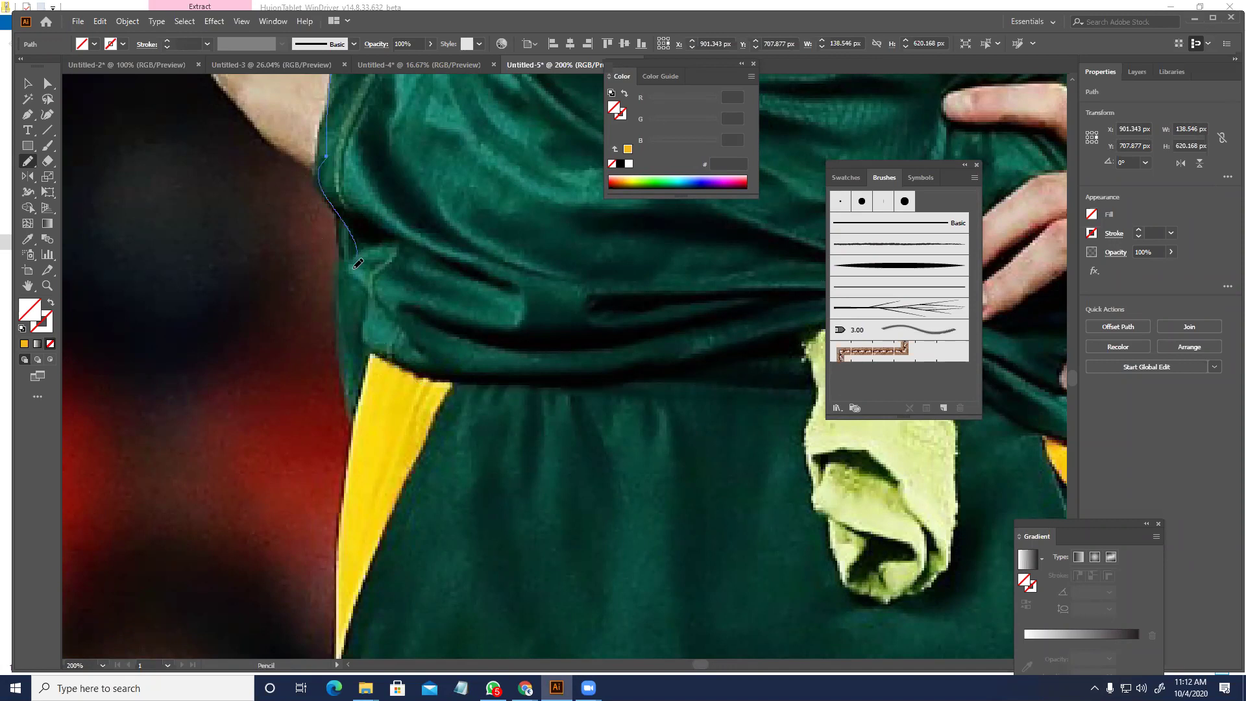
- Trace the shirt's hem above the towel and up the right-hand side, behind the hand, to the armpit
mouse_move(372, 356)
mouse_down()
mouse_move(427, 377)
mouse_move(591, 384)
mouse_move(727, 358)
mouse_move(212, 327)
mouse_move(247, 304)
mouse_move(385, 292)
mouse_move(651, 466)
mouse_move(544, 453)
mouse_up()
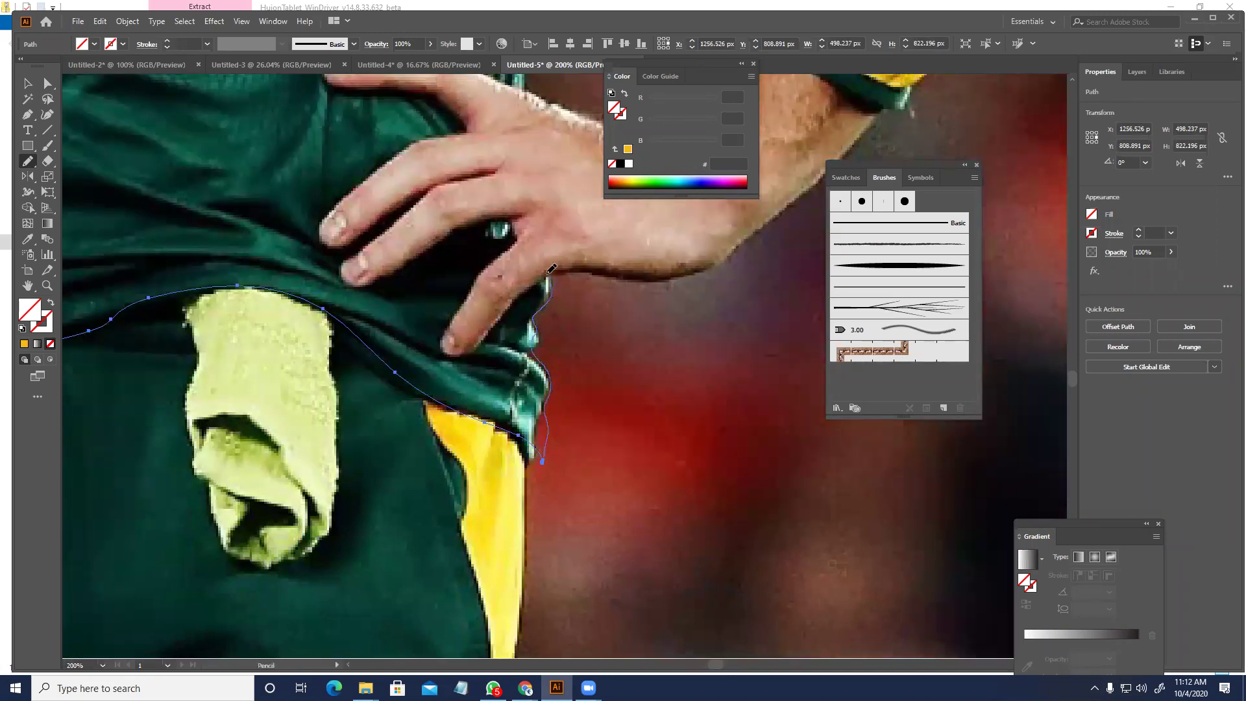
mouse_move(547, 270)
mouse_down()
mouse_move(487, 558)
mouse_move(471, 294)
mouse_move(499, 154)
mouse_up()
drag(471, 314, 415, 589)
mouse_move(445, 427)
mouse_down()
mouse_move(466, 285)
mouse_move(513, 119)
mouse_move(483, 434)
mouse_up()
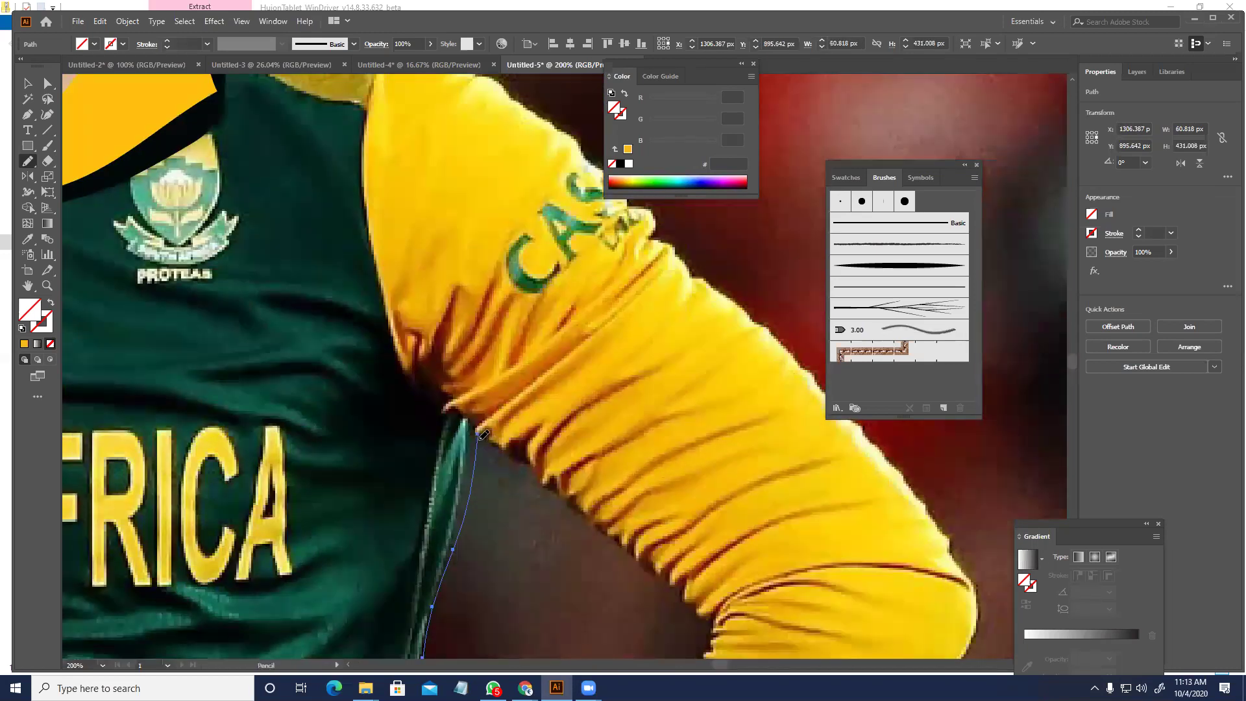
- Trace the right-hand armhole and shoulder and carry the line across the neck to the left-hand collar flap
drag(372, 158, 371, 124)
drag(370, 123, 375, 342)
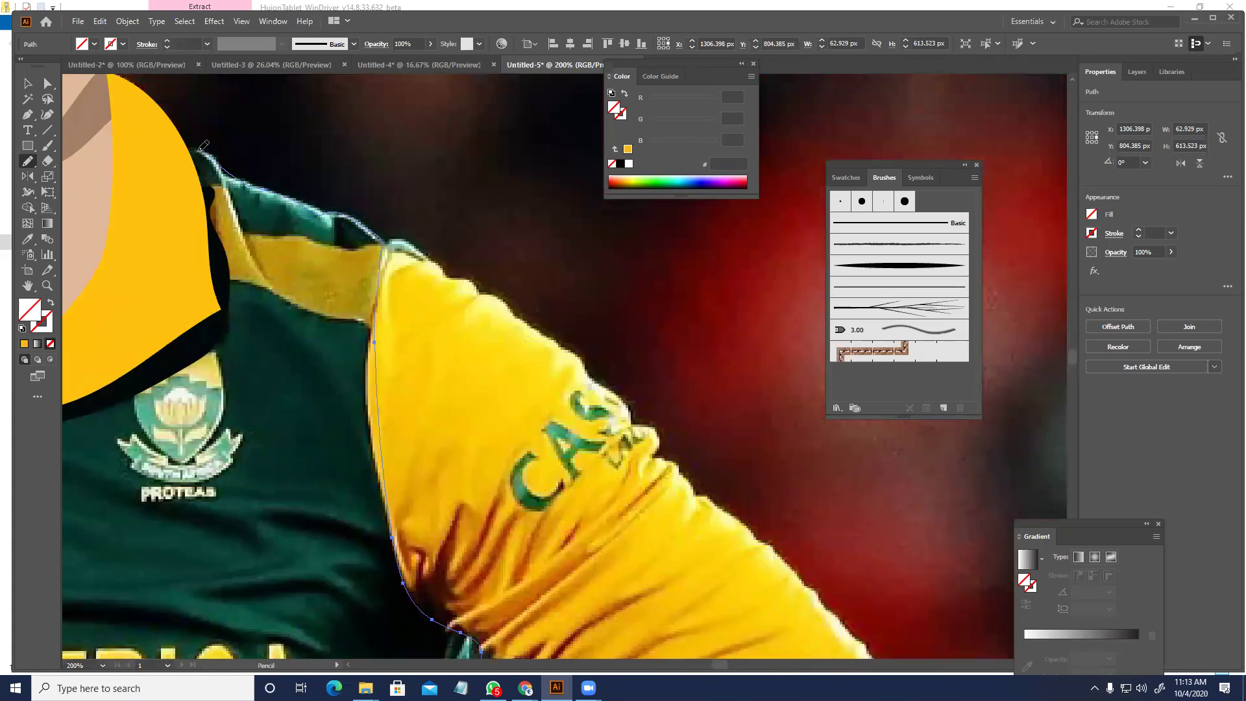
mouse_move(168, 201)
mouse_down()
mouse_move(226, 223)
mouse_move(614, 279)
mouse_move(305, 270)
mouse_move(247, 255)
mouse_move(371, 267)
mouse_move(563, 260)
mouse_up()
- Examine the two shirt outline paths for open ends at the left-hand shoulder and beside the hand
key(a)
drag(302, 287, 383, 334)
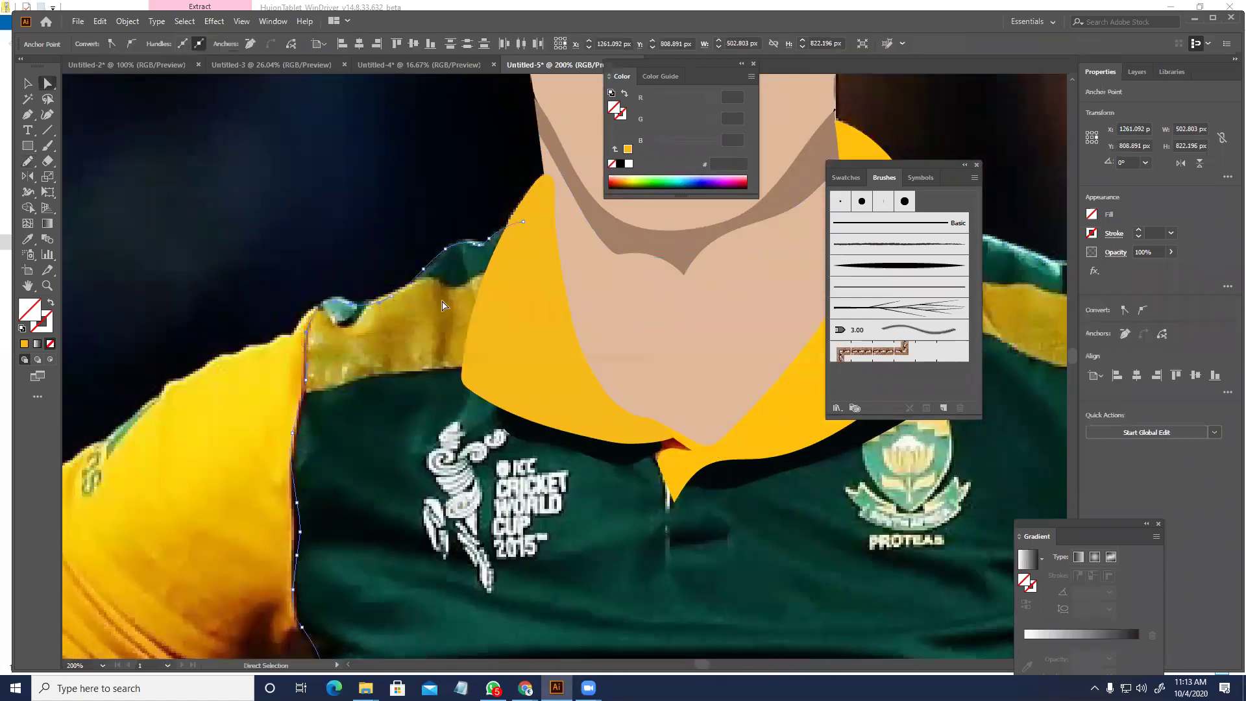
click(592, 253)
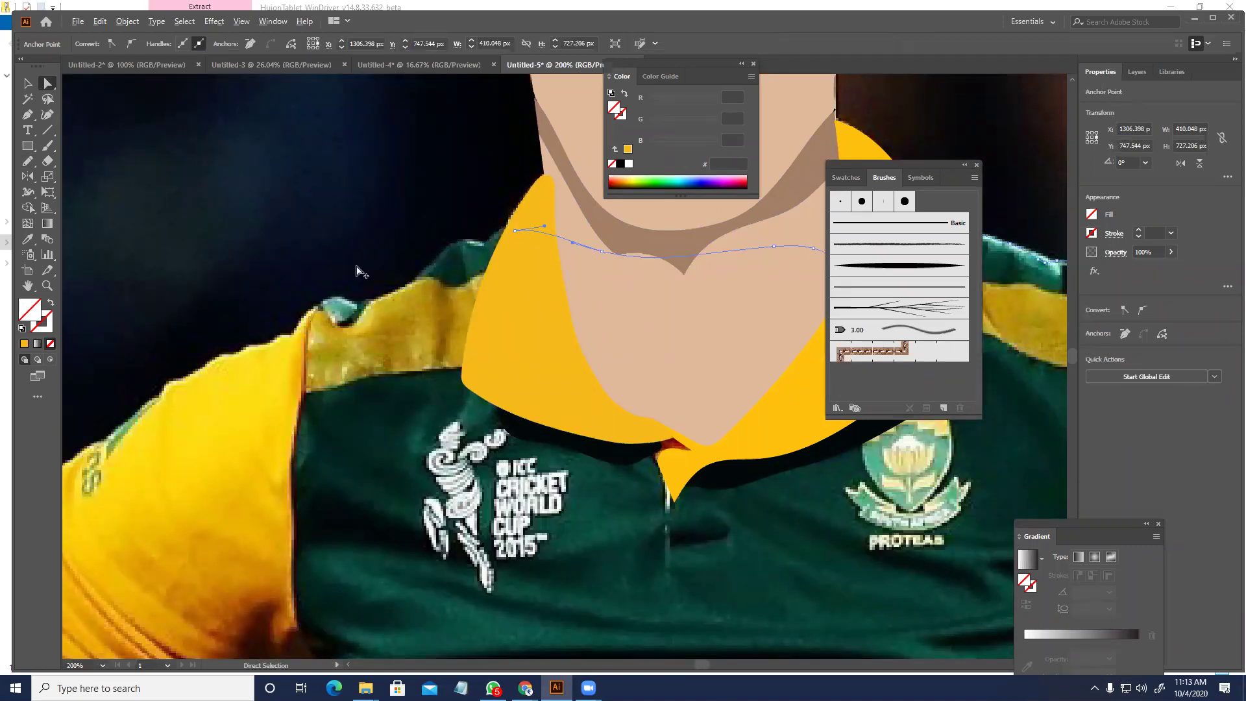
key(ctrl+minus)
drag(320, 445, 331, 203)
drag(222, 303, 318, 438)
drag(370, 274, 408, 90)
drag(301, 419, 286, 290)
scroll(300, 319, down, 4)
drag(370, 317, 414, 440)
scroll(448, 336, up, 2)
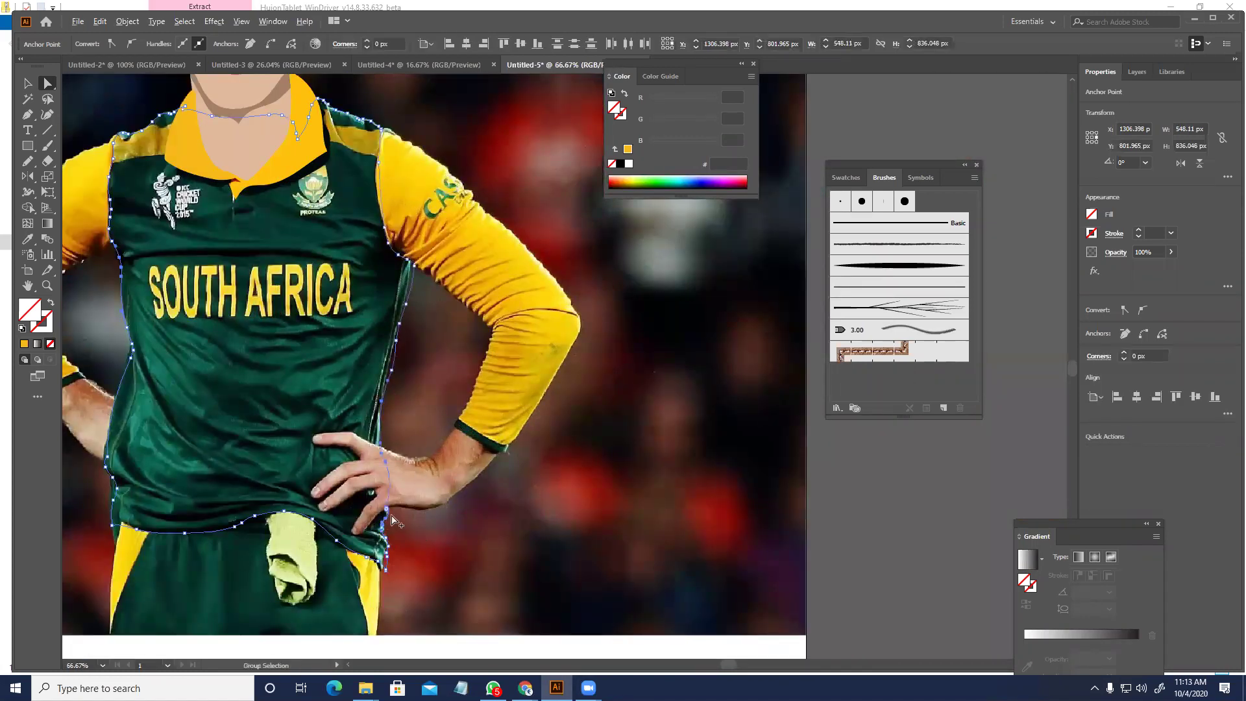
- In outline view, delete the stray anchor points of the curled path end beside the hand
key(ctrl+plus)
key(ctrl+plus)
key(ctrl+plus)
scroll(359, 494, up, 5)
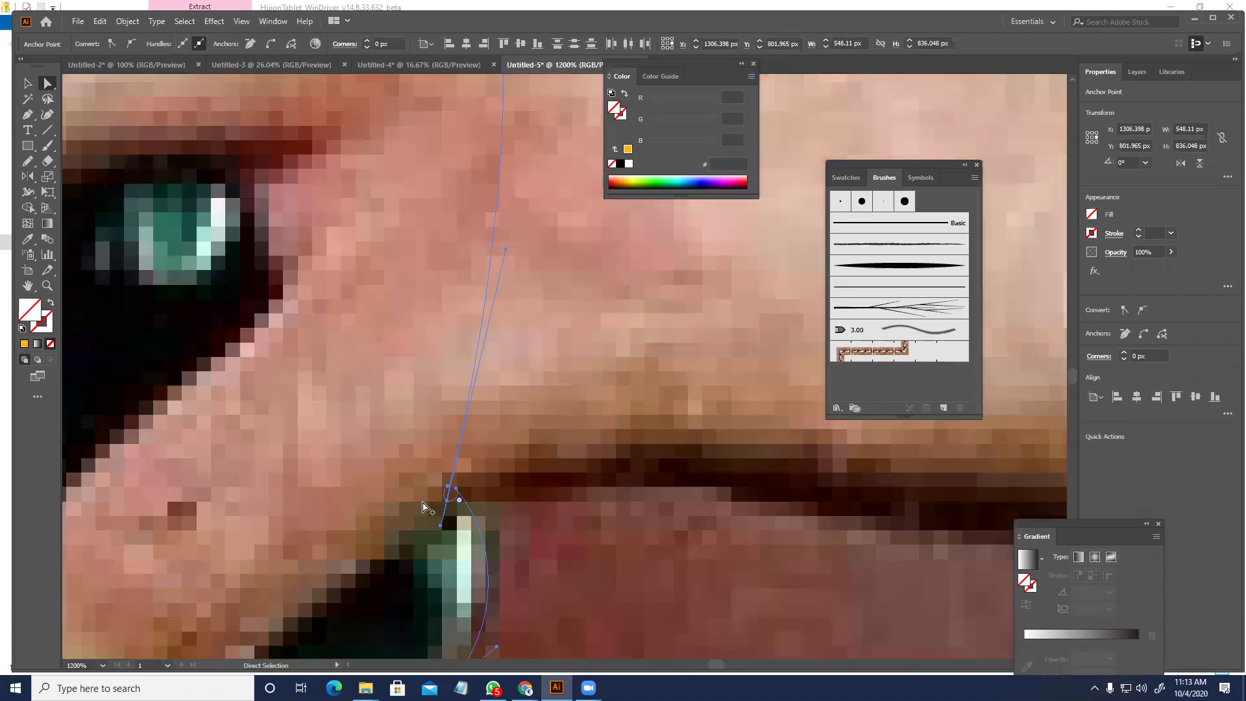
scroll(423, 503, up, 3)
drag(489, 571, 533, 485)
key(ctrl+y)
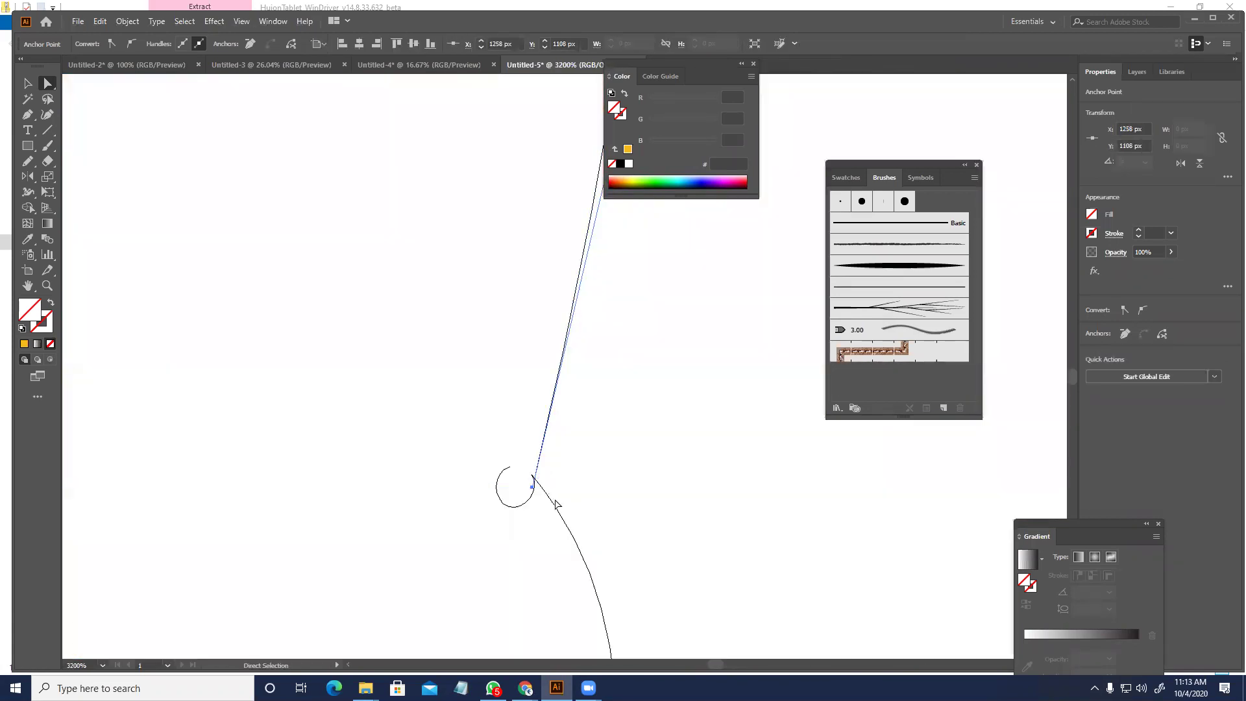
click(507, 465)
key(Delete)
drag(498, 483, 512, 517)
key(Delete)
- Join the two shirt outline ends beside the hand and shift the joined anchor to smooth the corner
drag(512, 464, 540, 499)
right_click(540, 499)
click(571, 322)
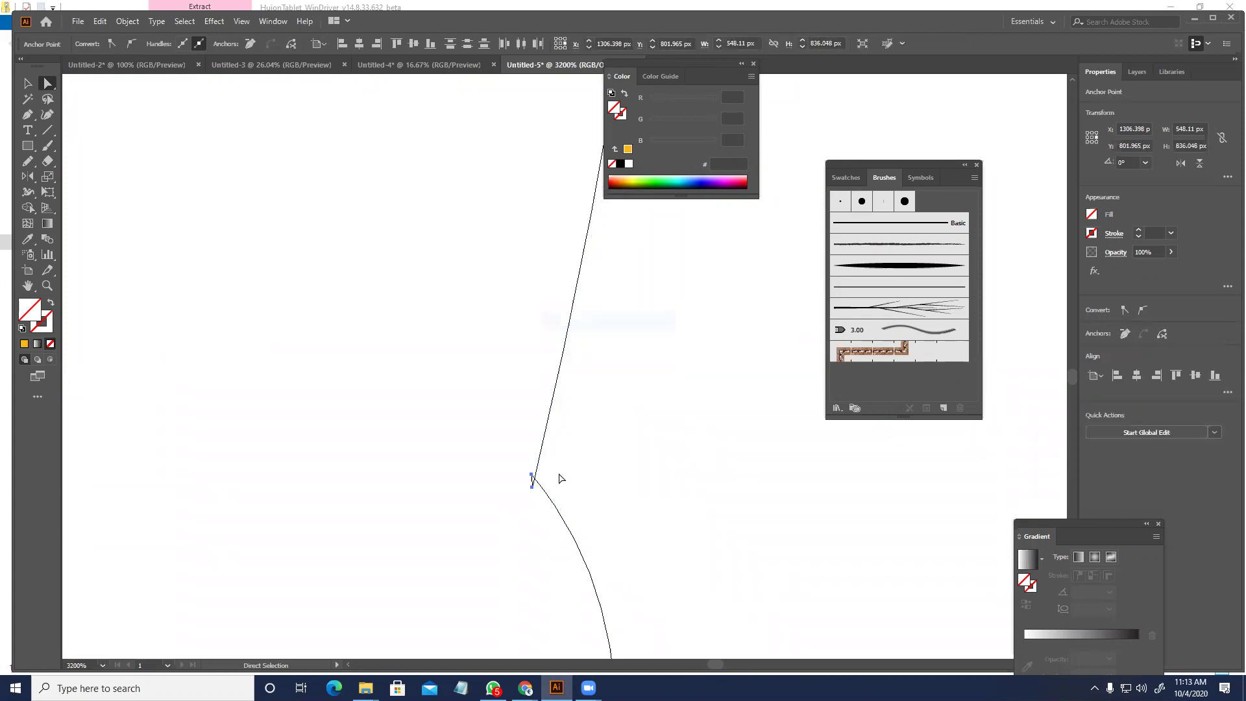
click(532, 476)
drag(532, 476, 532, 486)
scroll(584, 466, down, 3)
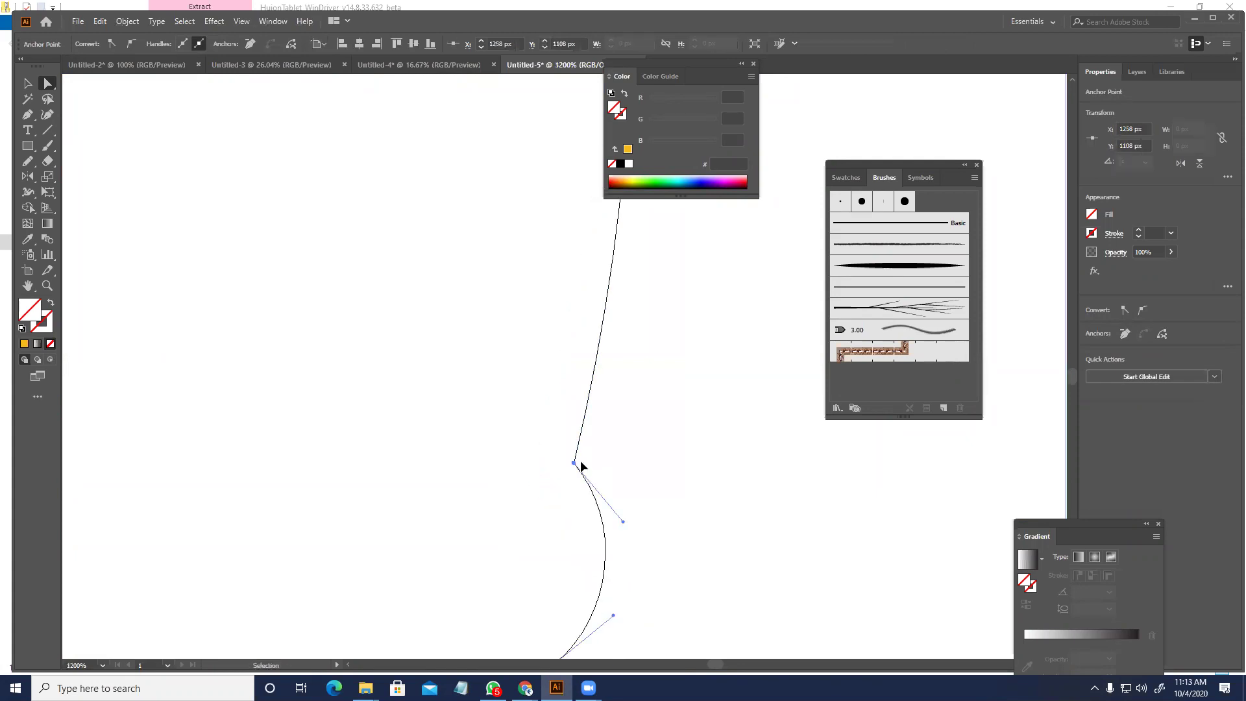
key(ctrl+minus)
key(ctrl+minus)
key(ctrl+minus)
key(ctrl+minus)
key(ctrl+minus)
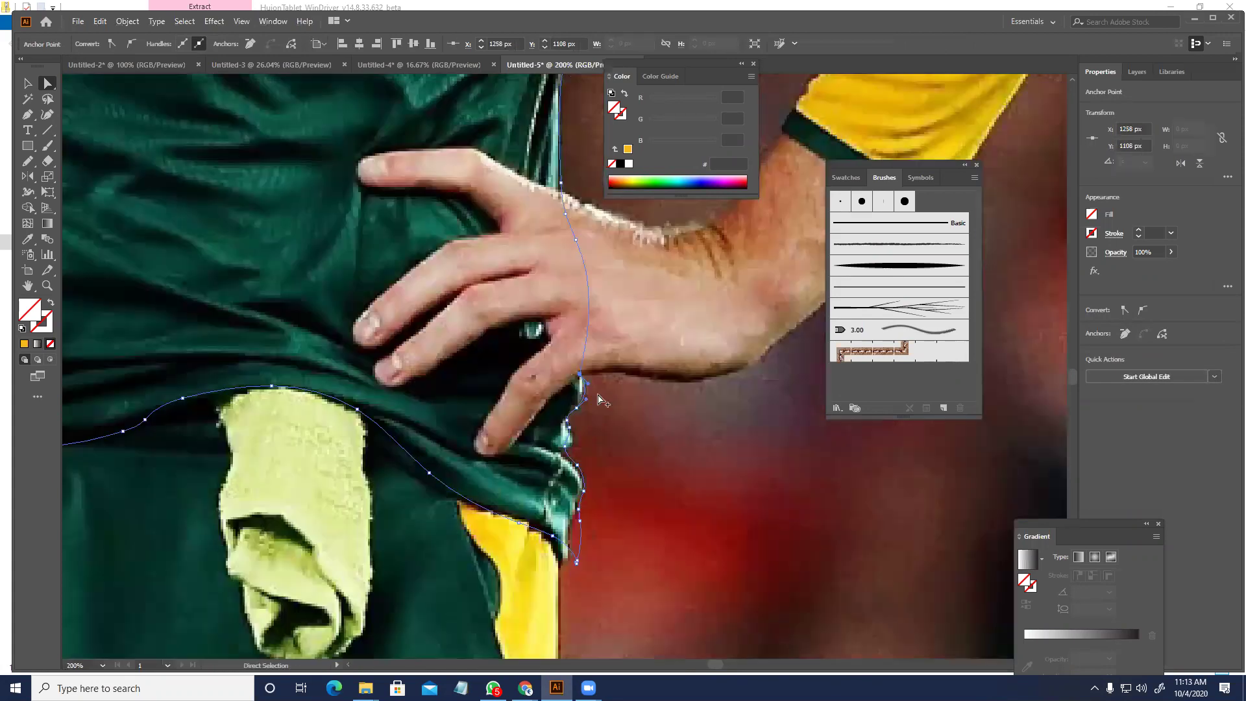
scroll(608, 403, down, 2)
drag(609, 404, 620, 532)
- Close the remaining gap in the shirt outline at its ends beneath the left-hand collar flap
drag(253, 195, 332, 501)
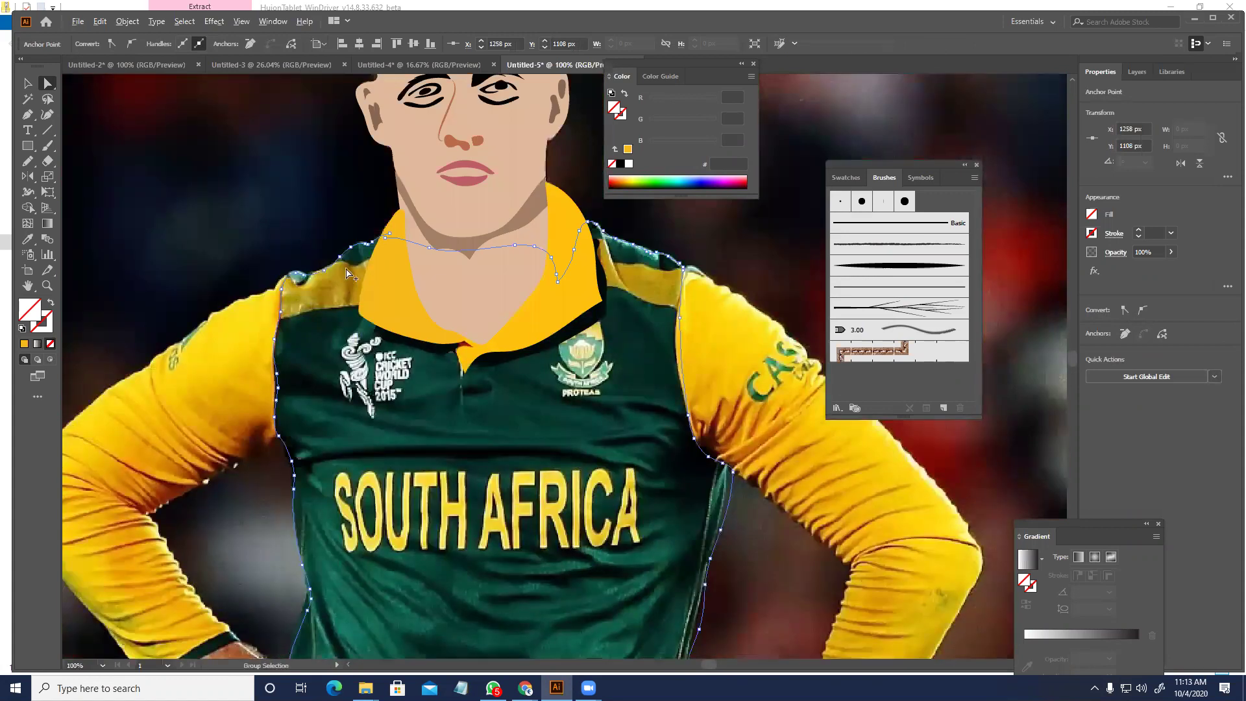
key(ctrl+plus)
key(ctrl+plus)
key(ctrl+plus)
key(ctrl+plus)
key(ctrl+plus)
key(ctrl+plus)
drag(466, 178, 497, 140)
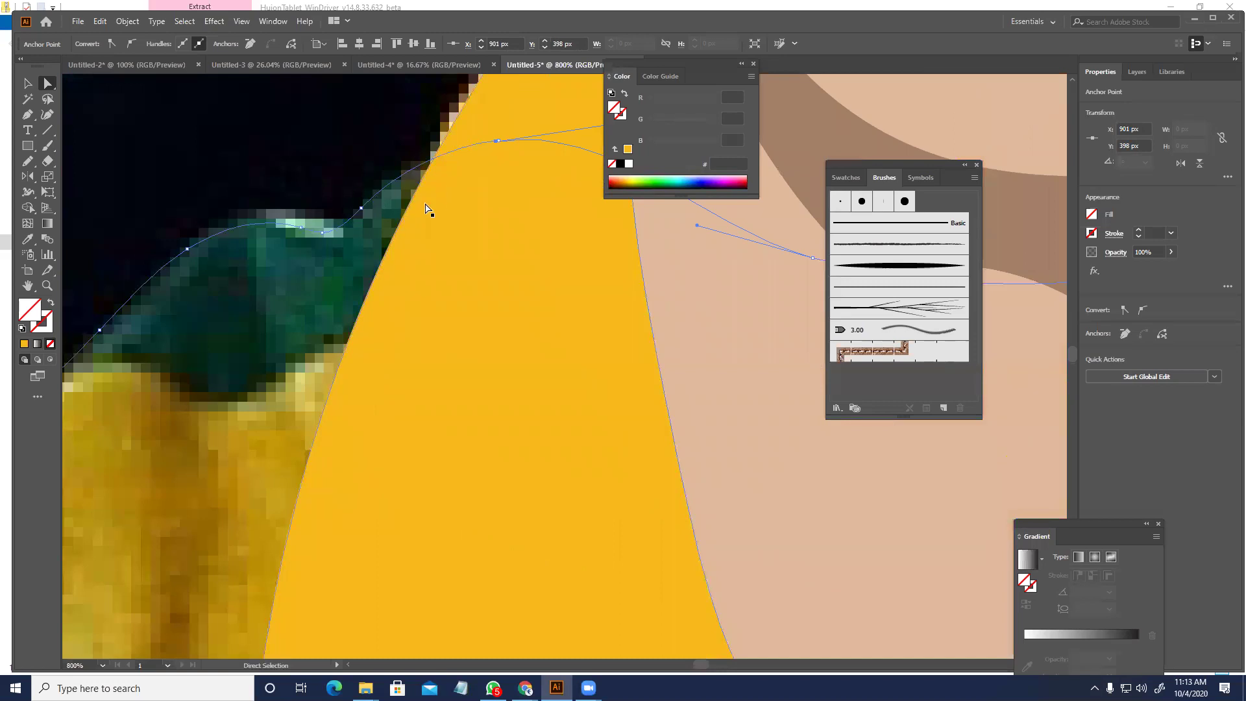
key(ctrl+minus)
key(ctrl+minus)
key(ctrl+minus)
key(ctrl+minus)
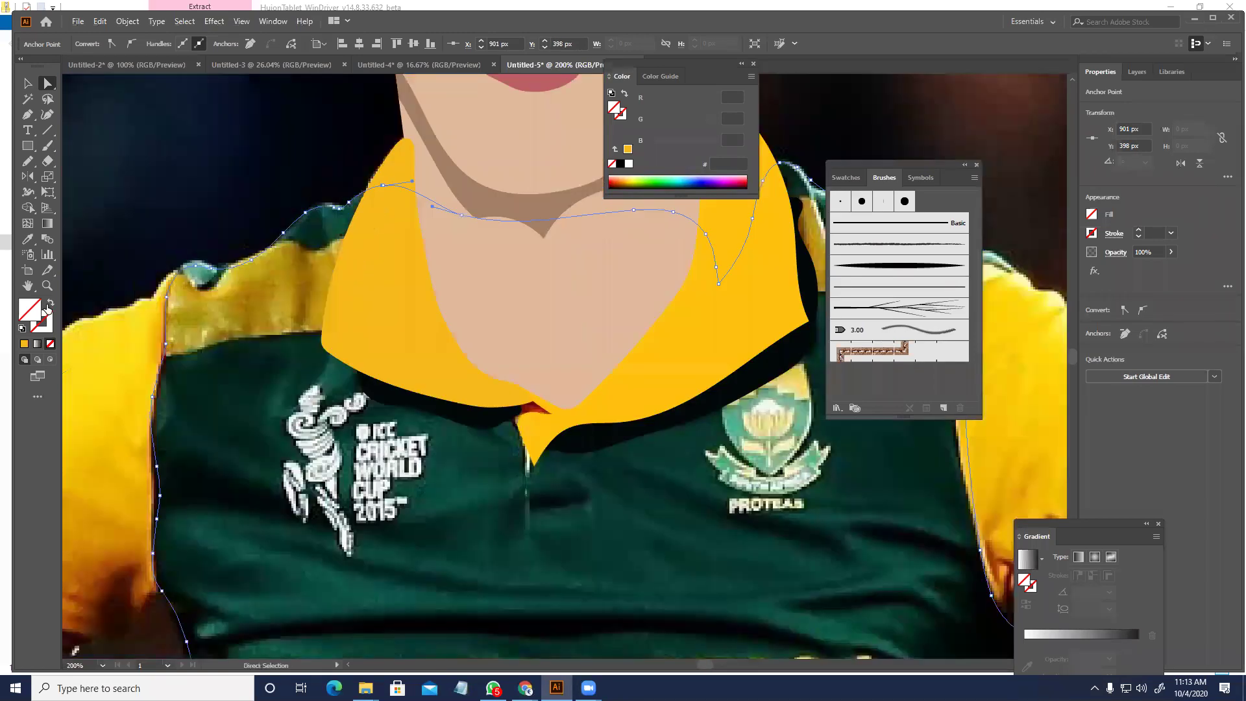
- Fill the shirt body with the dark green #052920 sampled from the photo
key(i)
click(211, 414)
key(v)
key(ctrl+minus)
key(ctrl+minus)
key(ctrl+minus)
key(ctrl+minus)
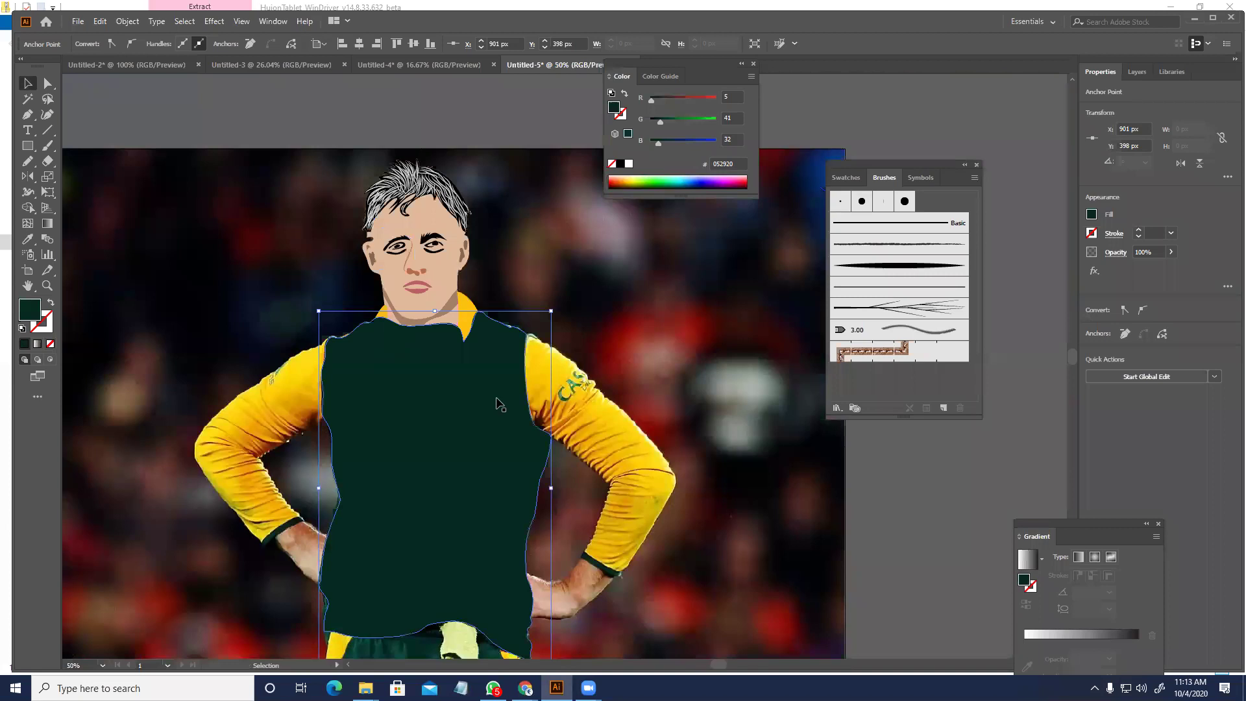
- Take the dark green shirt shape out of the artwork to expose the collar and neck pieces
scroll(495, 384, up, 2)
scroll(498, 379, down, 4)
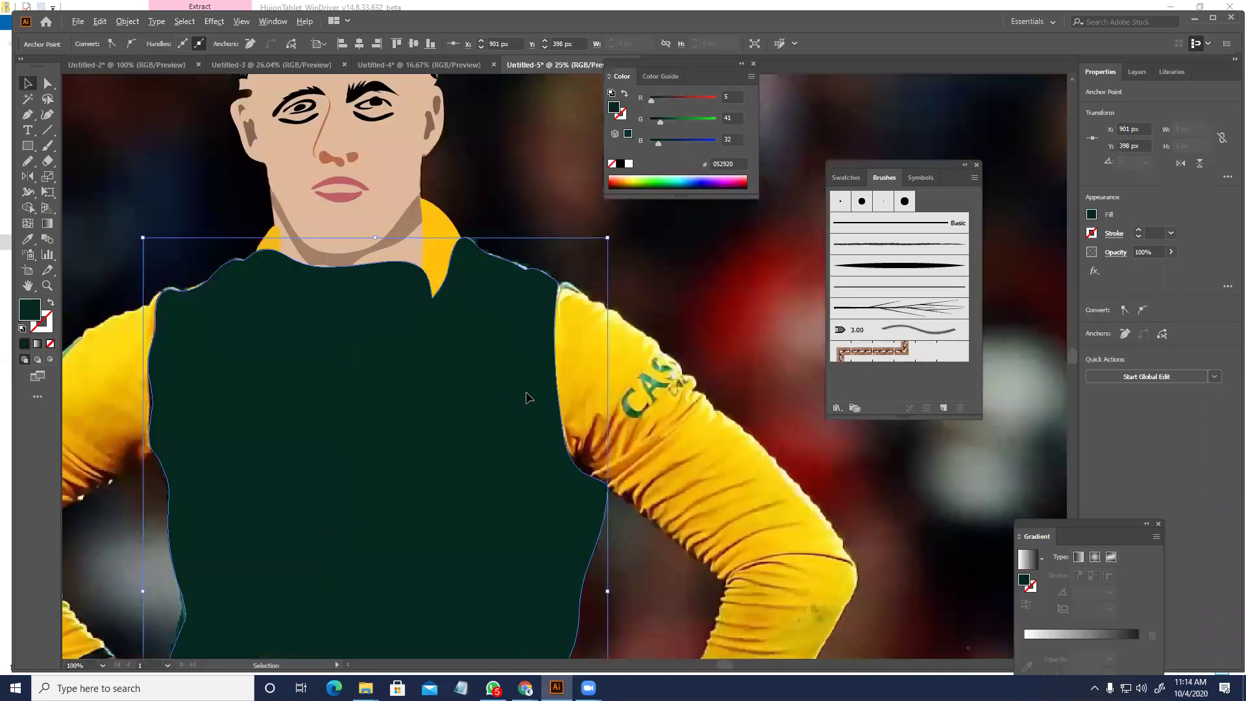
click(642, 387)
key(space)
scroll(498, 338, up, 2)
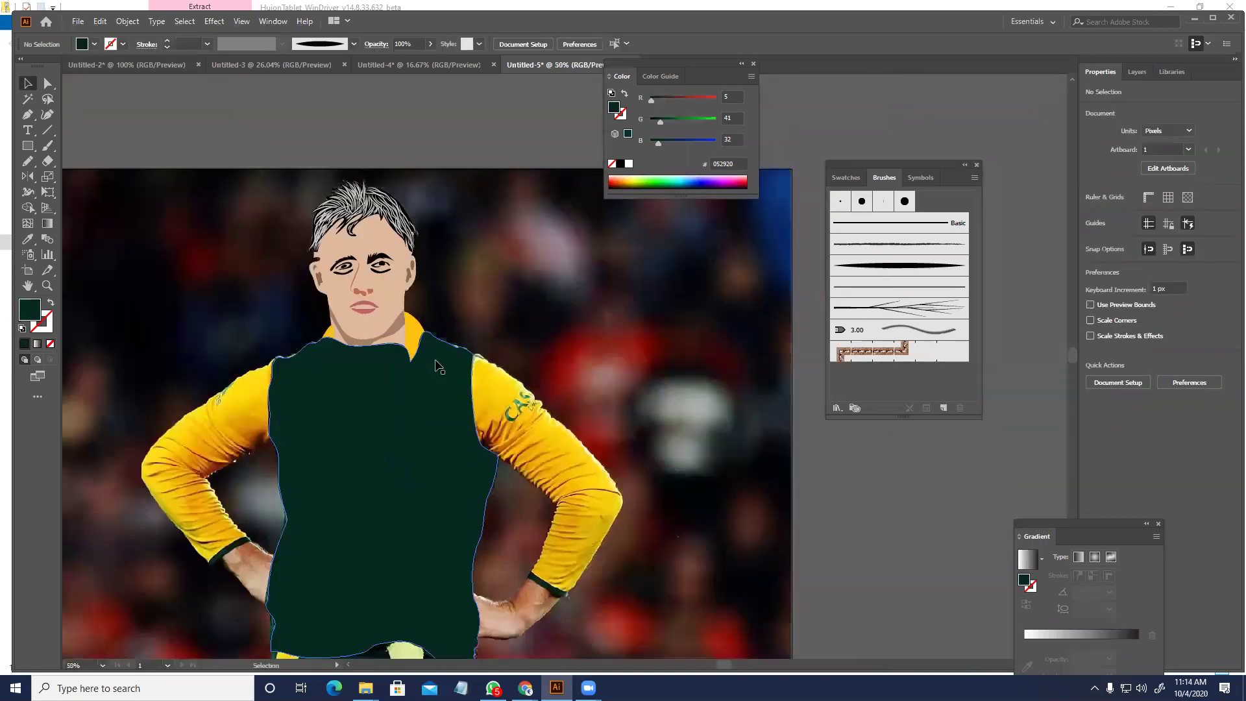
scroll(439, 402, up, 1)
click(447, 408)
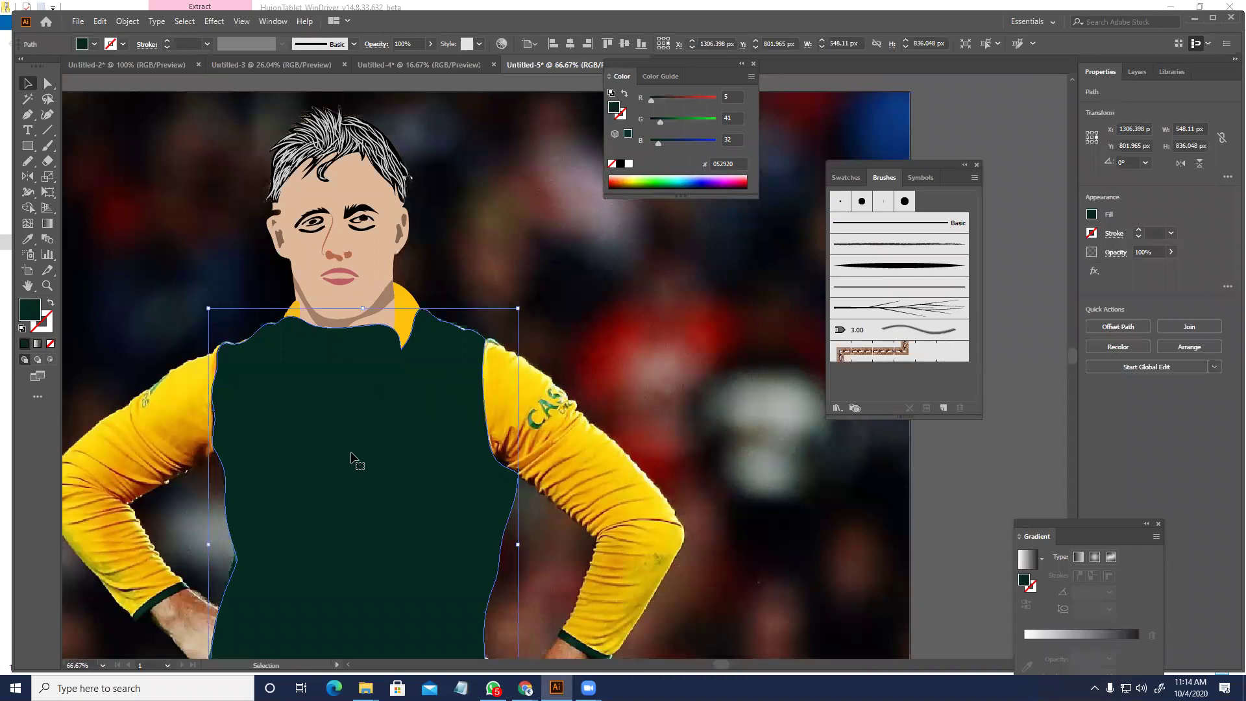
key(Delete)
- Group all the head, neck and collar artwork and restore the green shirt shape in its place
drag(535, 451, 213, 105)
key(a)
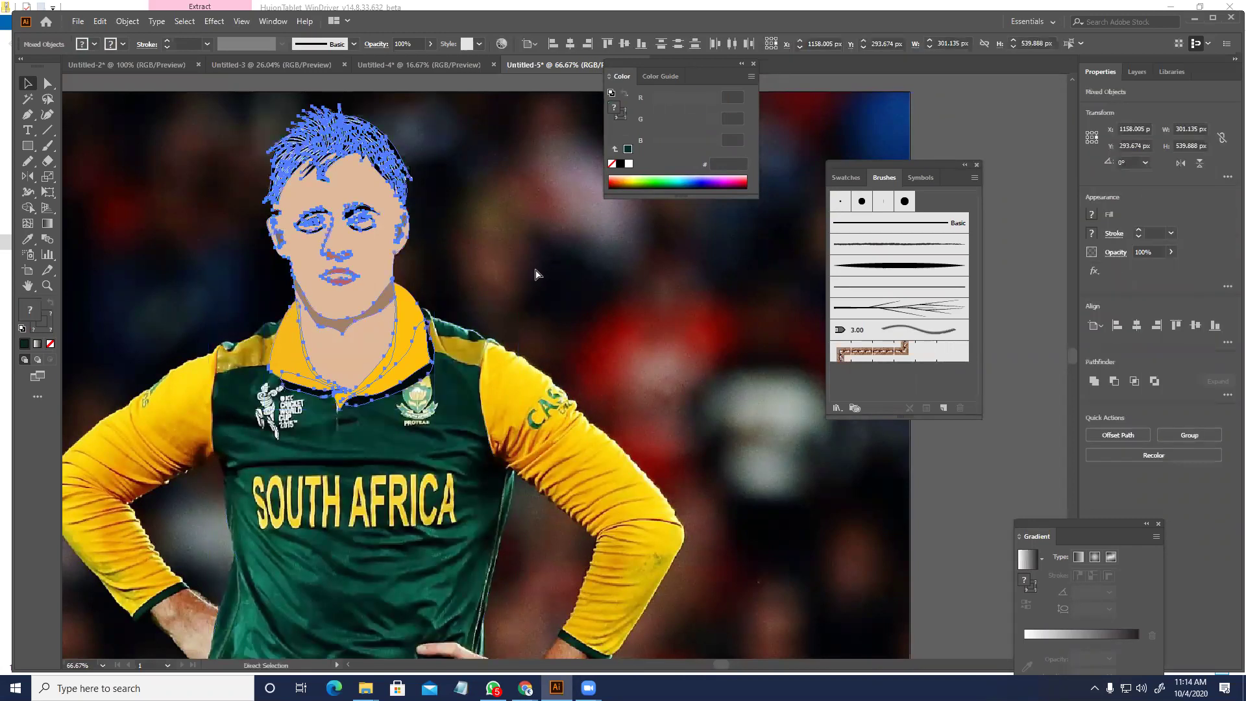
key(ctrl+g)
key(ctrl+z)
key(ctrl+z)
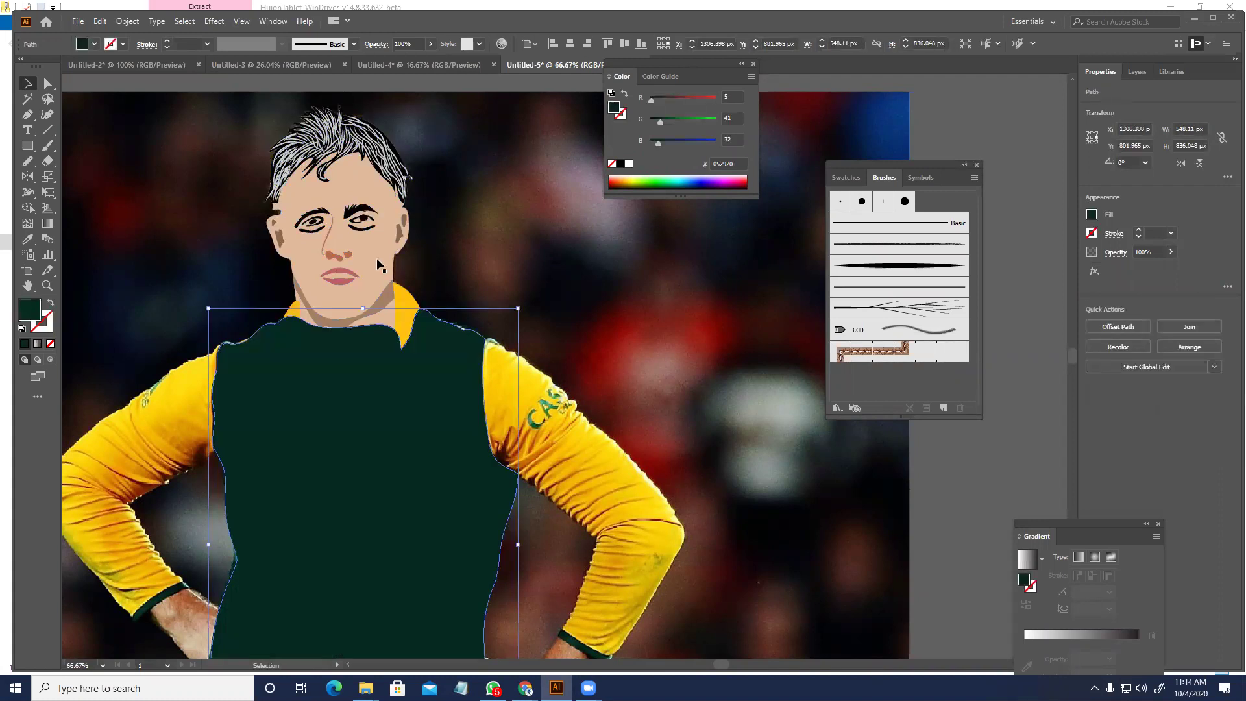
- Bring the grouped head, neck and collar artwork in front of the green shirt
click(376, 258)
key(ctrl+shift+])
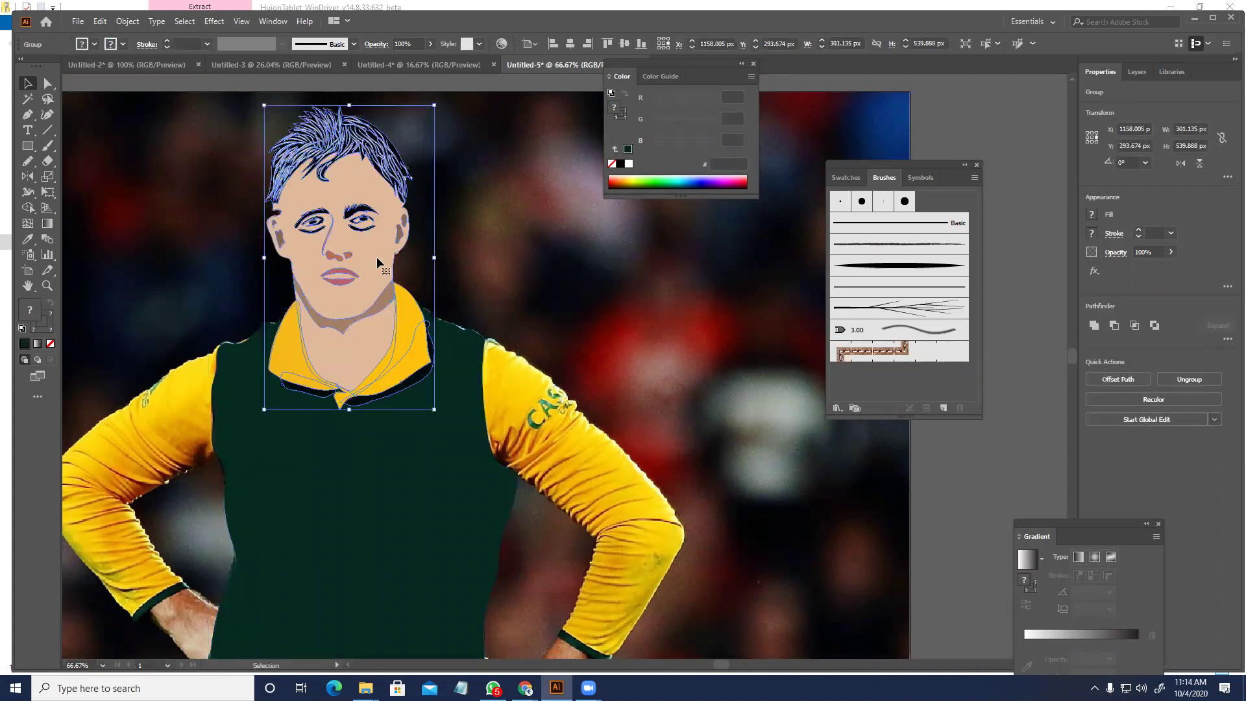
click(646, 360)
mouse_move(651, 359)
mouse_down()
mouse_move(648, 372)
mouse_move(662, 370)
mouse_up()
drag(619, 456, 665, 215)
- Swap the shirt body's fill and stroke so it has no fill and a 1 pt dark green outline
click(361, 389)
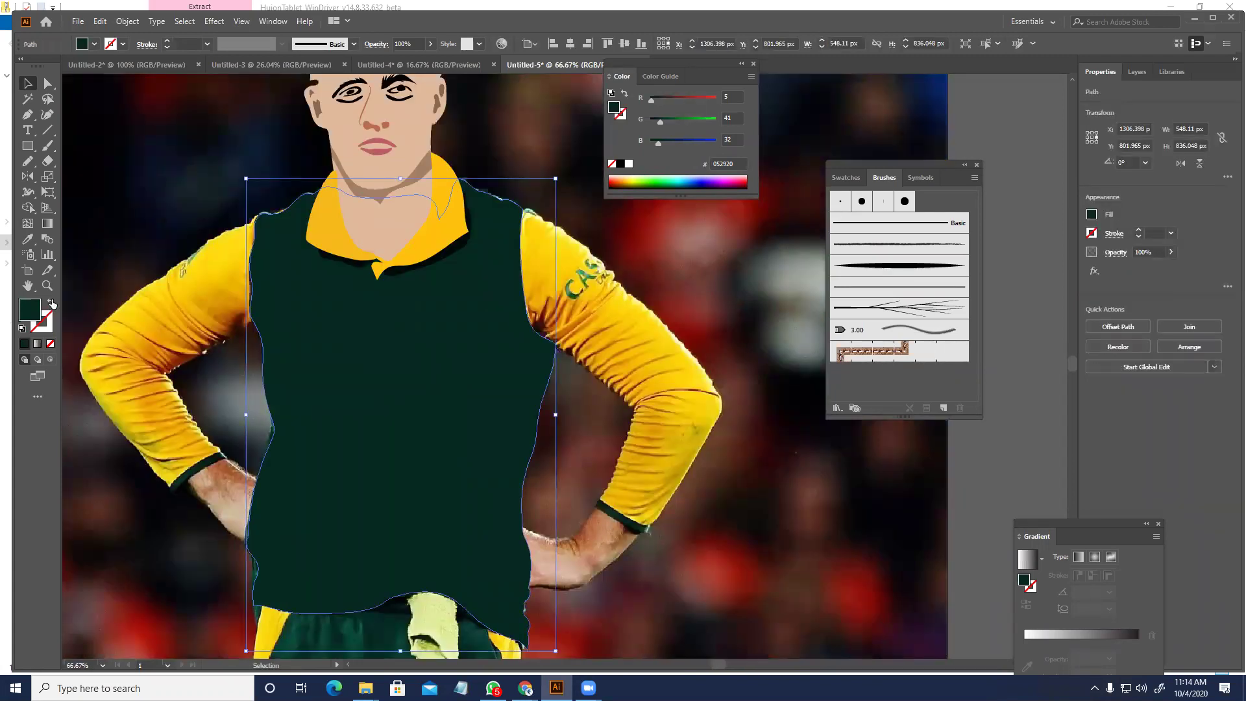
key(shift+x)
scroll(316, 208, up, 2)
drag(286, 261, 493, 321)
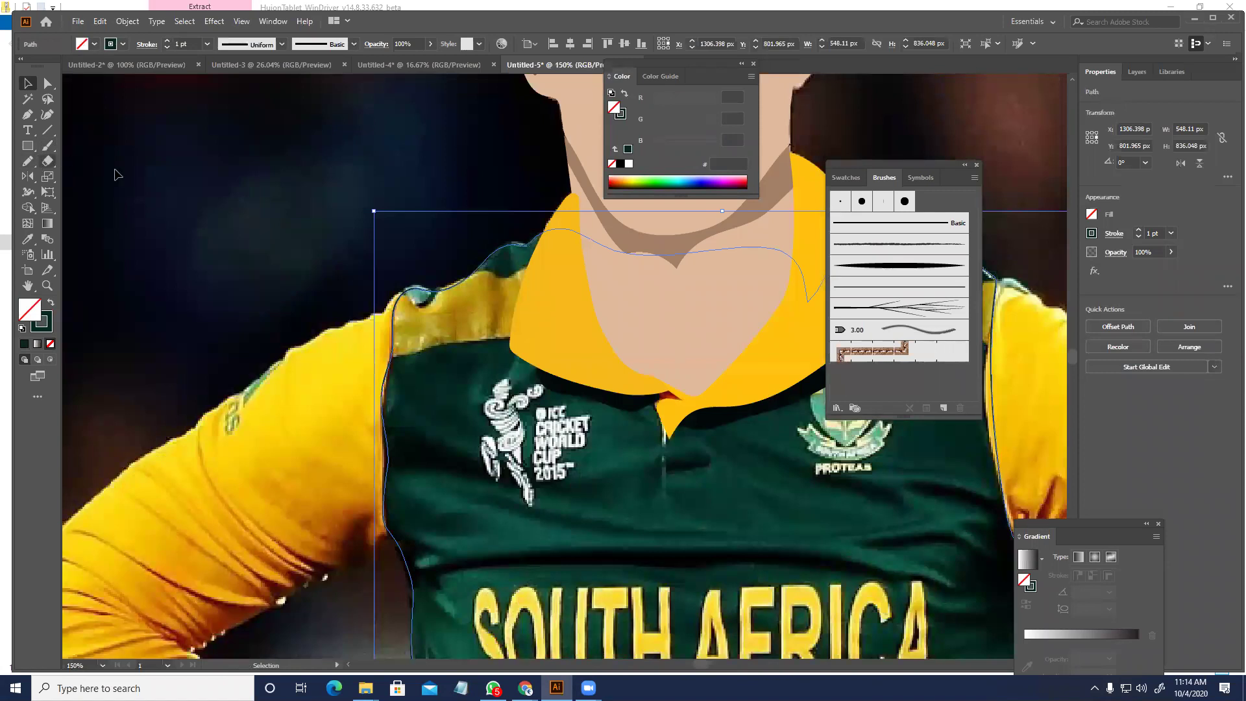
- Try to trace the yellow panel on the left-hand shoulder with the Pencil tool
click(26, 162)
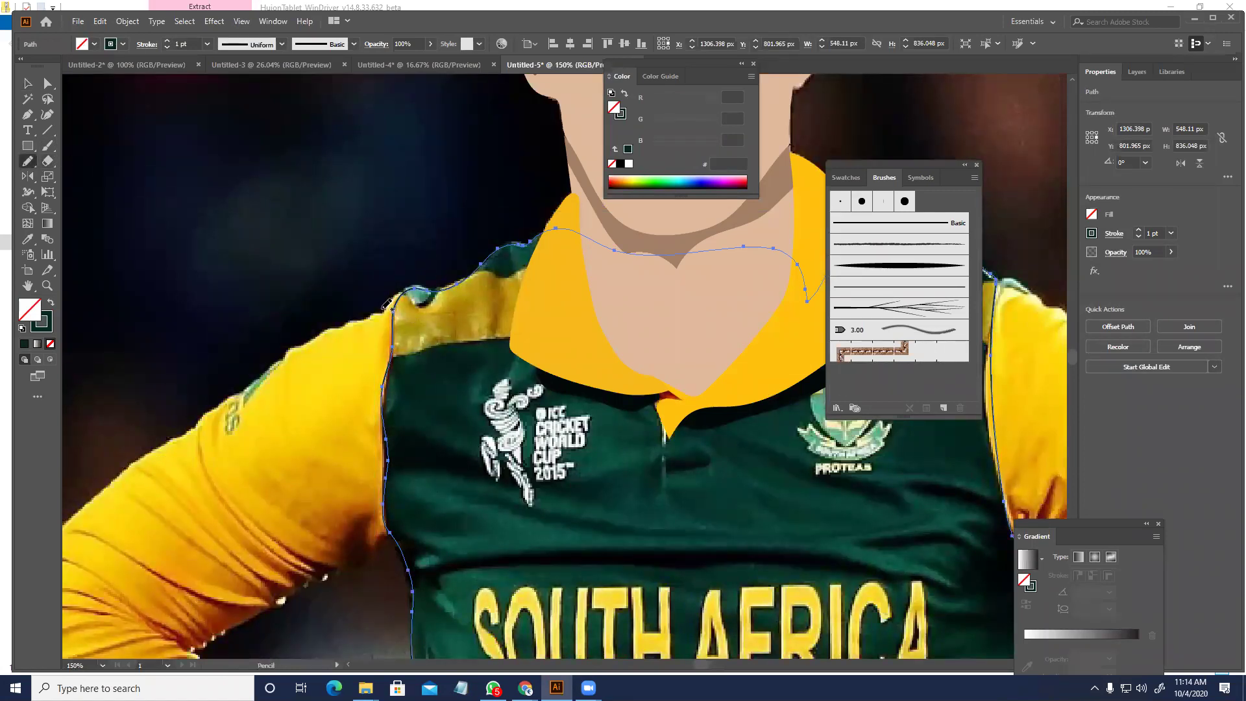
drag(393, 350, 491, 334)
mouse_move(462, 270)
mouse_down()
mouse_move(383, 296)
mouse_move(382, 325)
mouse_up()
key(a)
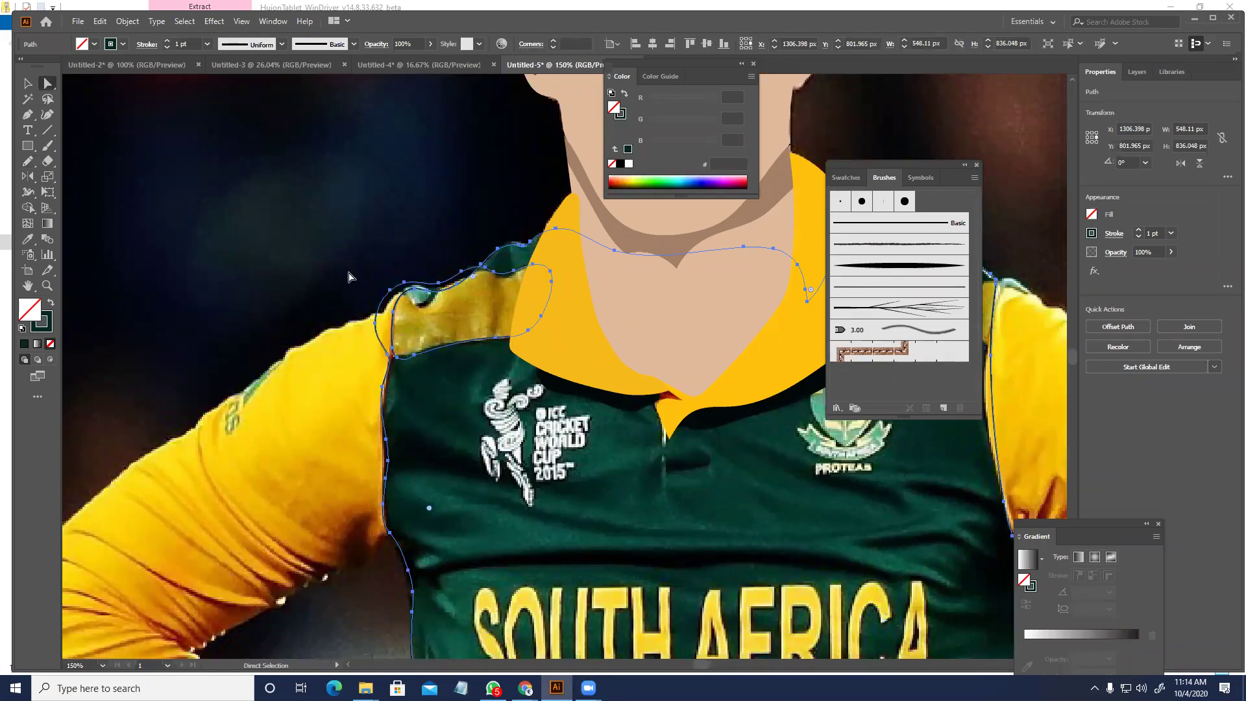
click(302, 347)
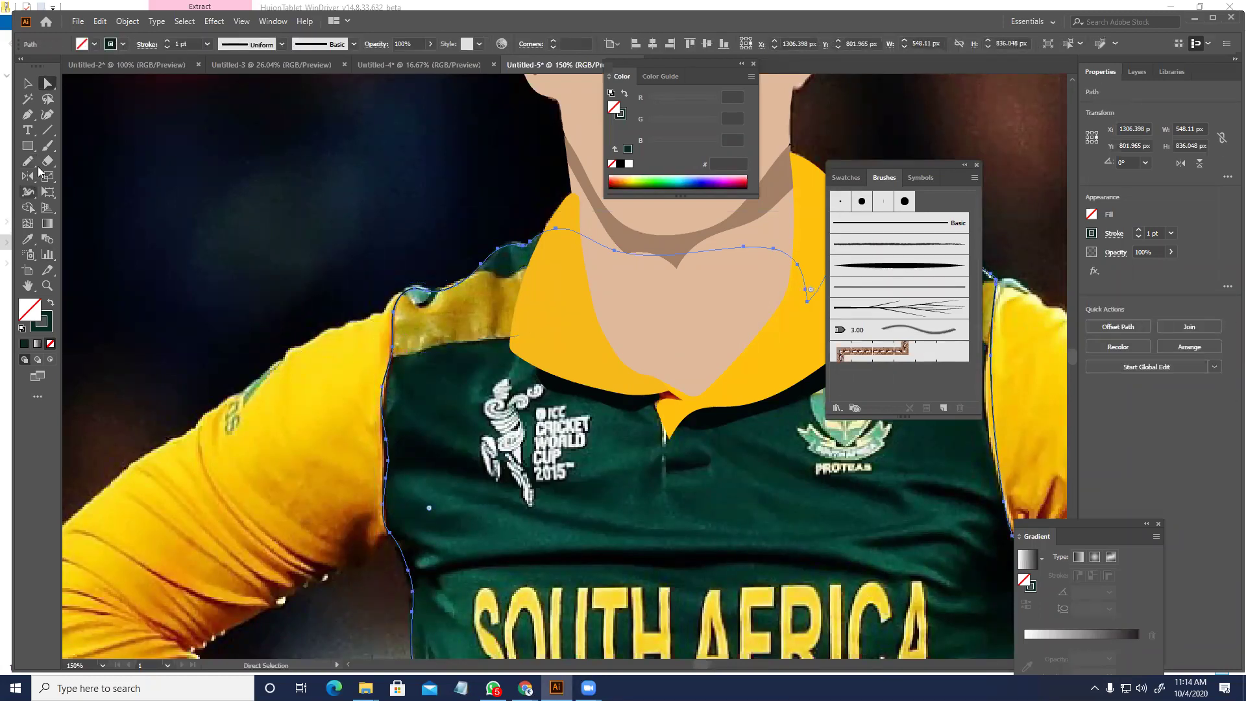
- Trace the yellow panel on the left-hand shoulder with the Pencil tool, about 142 by 78 px, overrunning the shirt and collar edges
click(27, 161)
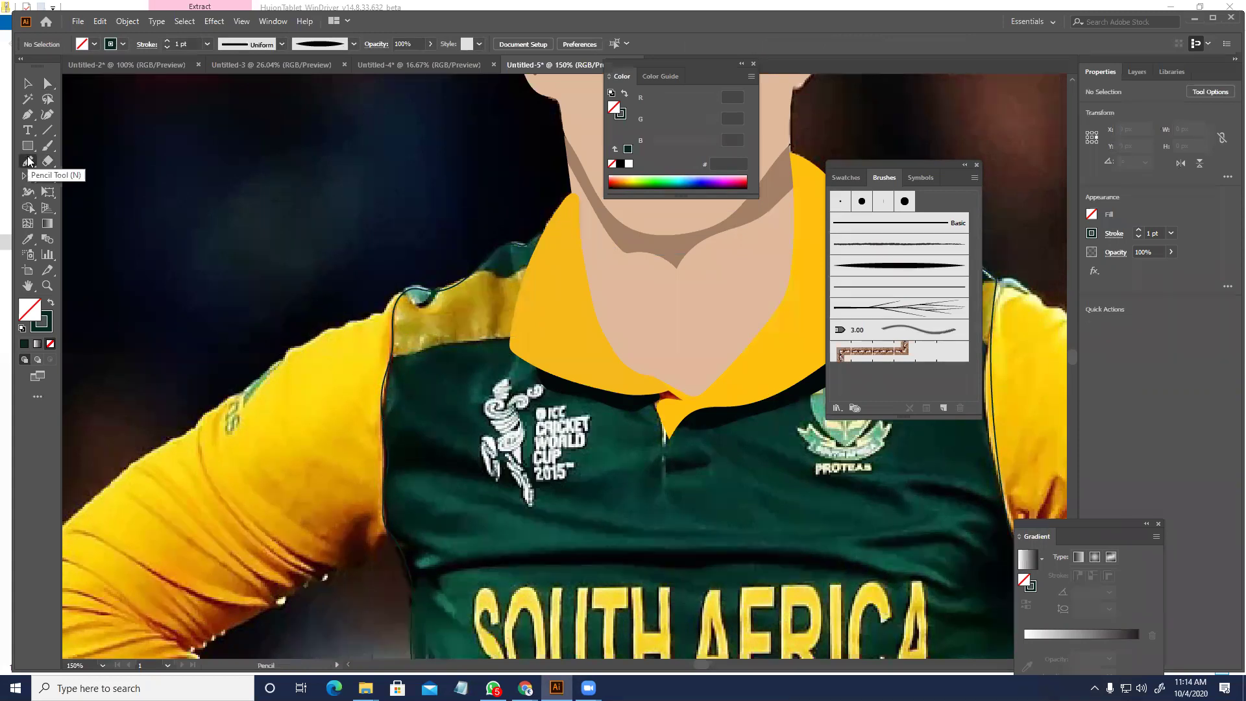
mouse_move(381, 300)
mouse_down()
mouse_move(385, 339)
mouse_move(415, 359)
mouse_move(513, 338)
mouse_up()
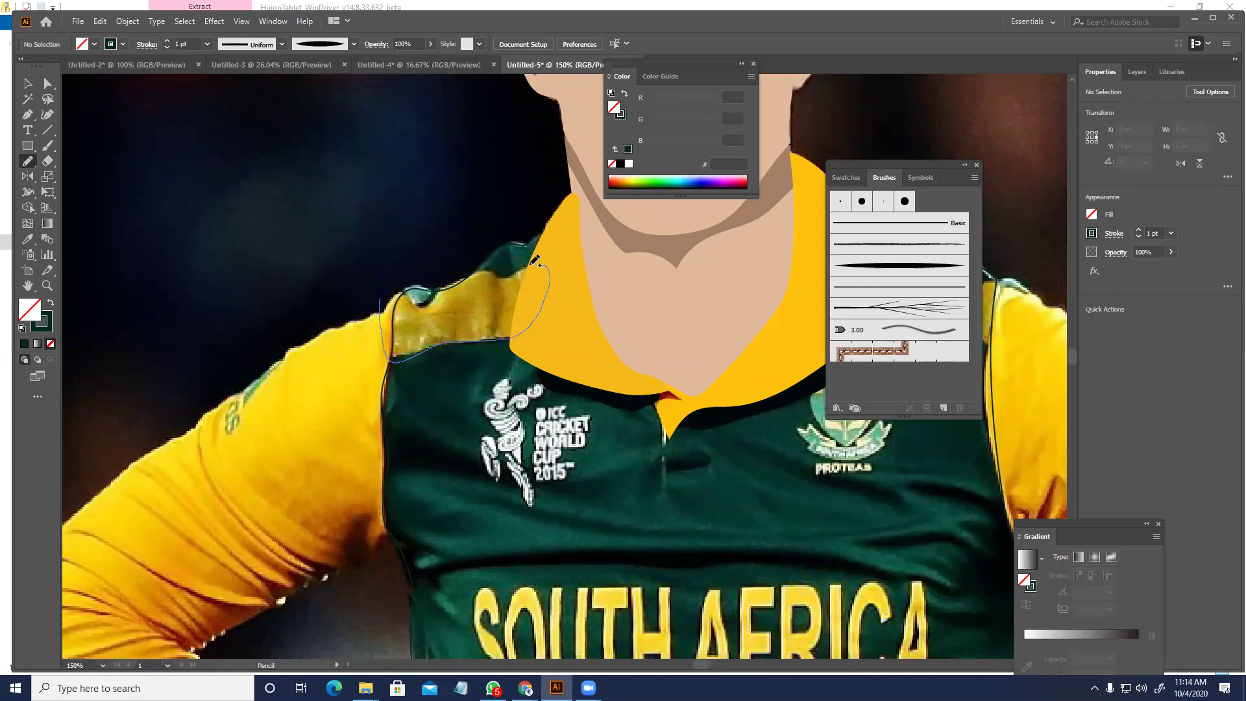
drag(507, 269, 368, 297)
key(a)
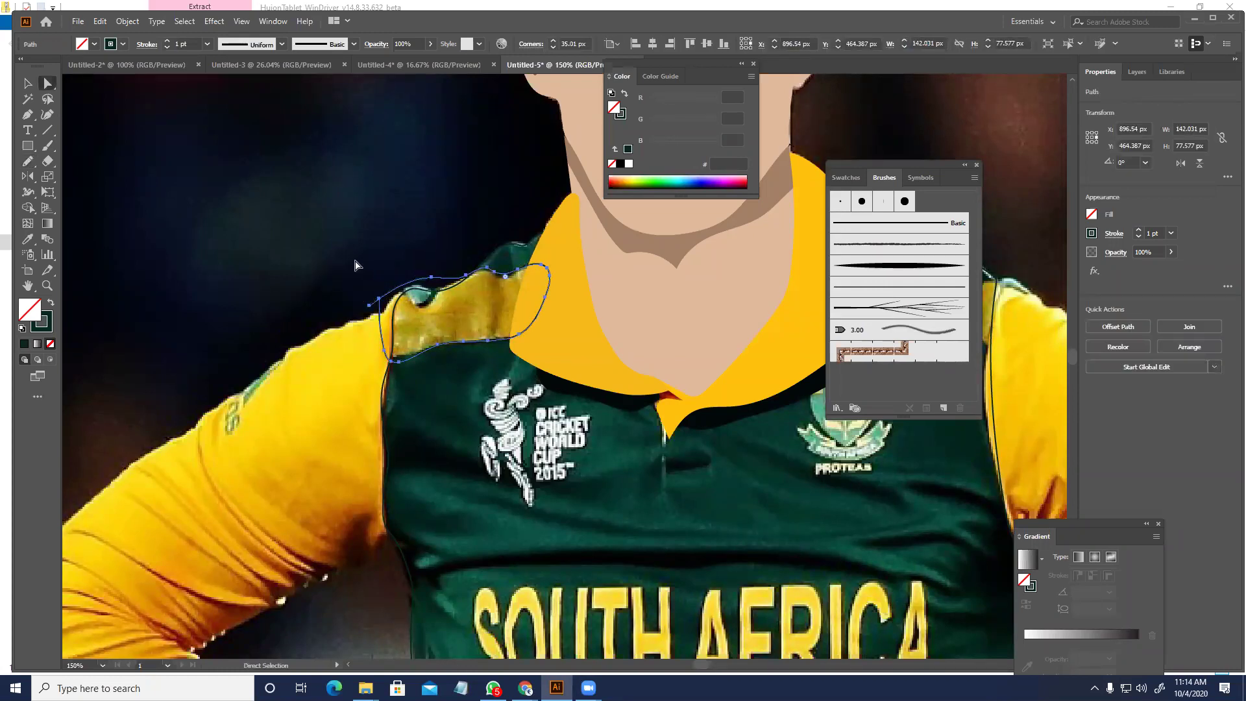
- Try splitting the shoulder panel along the shirt outline with Shape Builder and deleting the pieces outside the shirt
key(v)
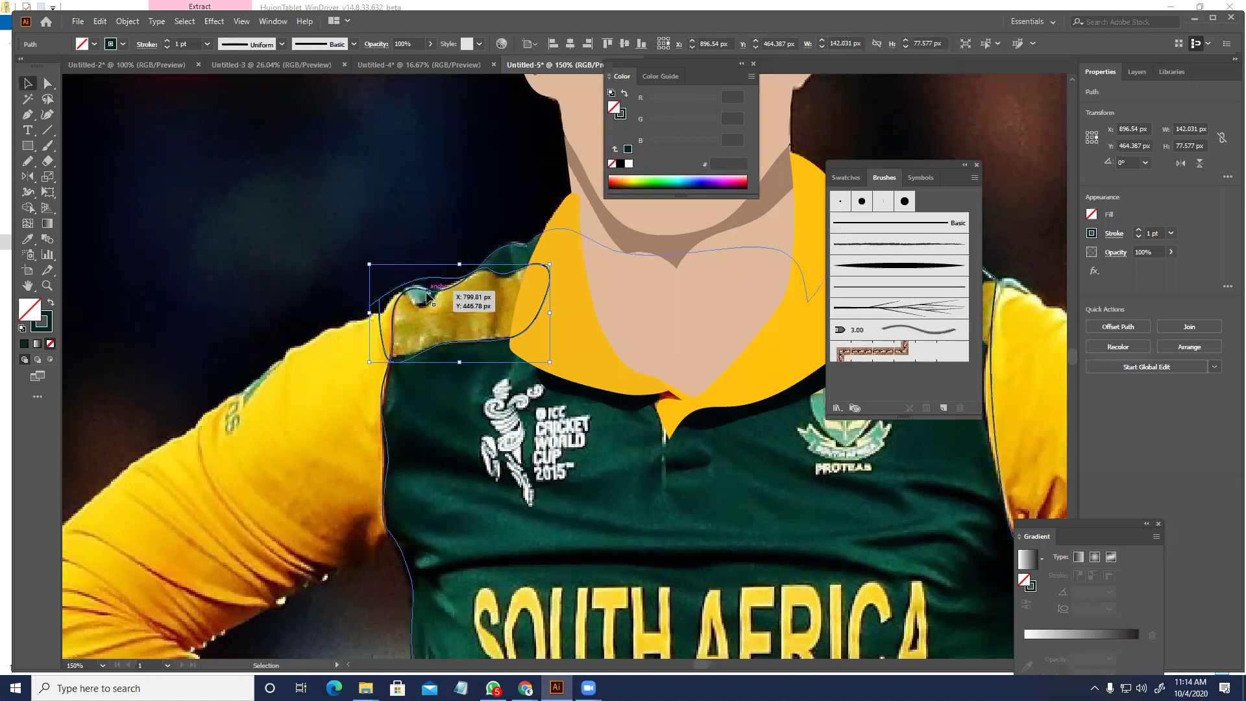
drag(346, 250, 453, 327)
key(shift+m)
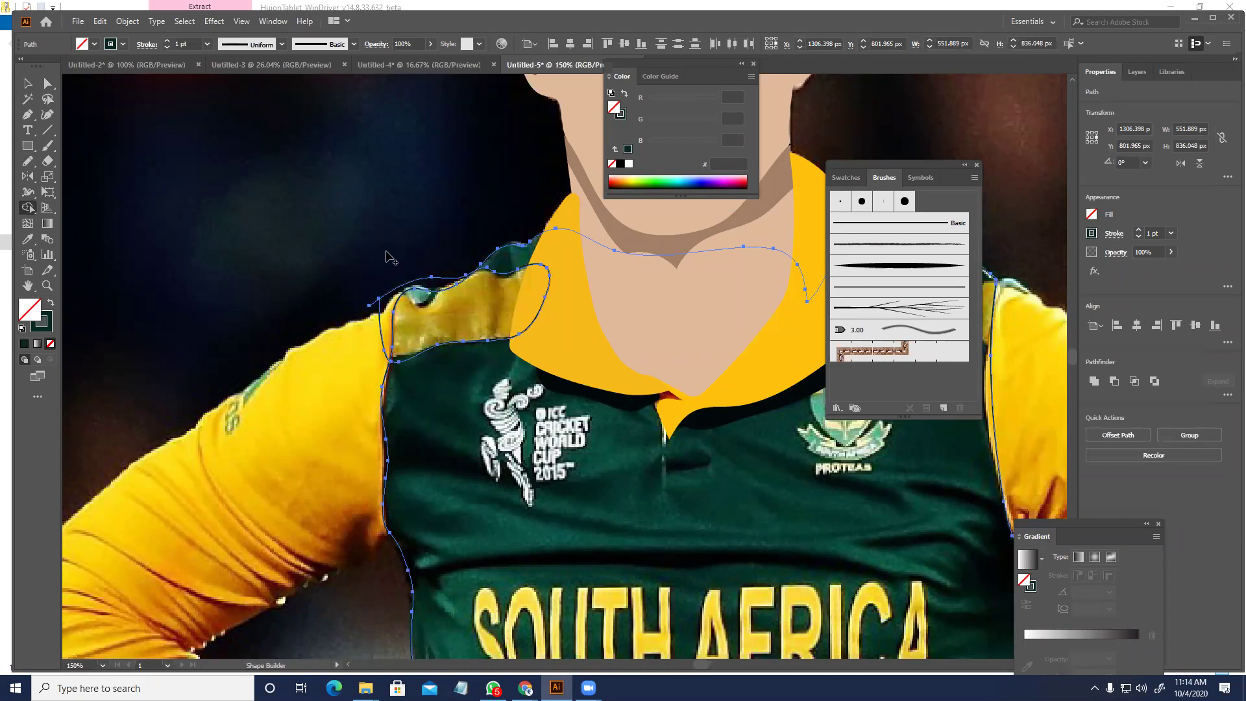
click(460, 317)
key(a)
click(445, 228)
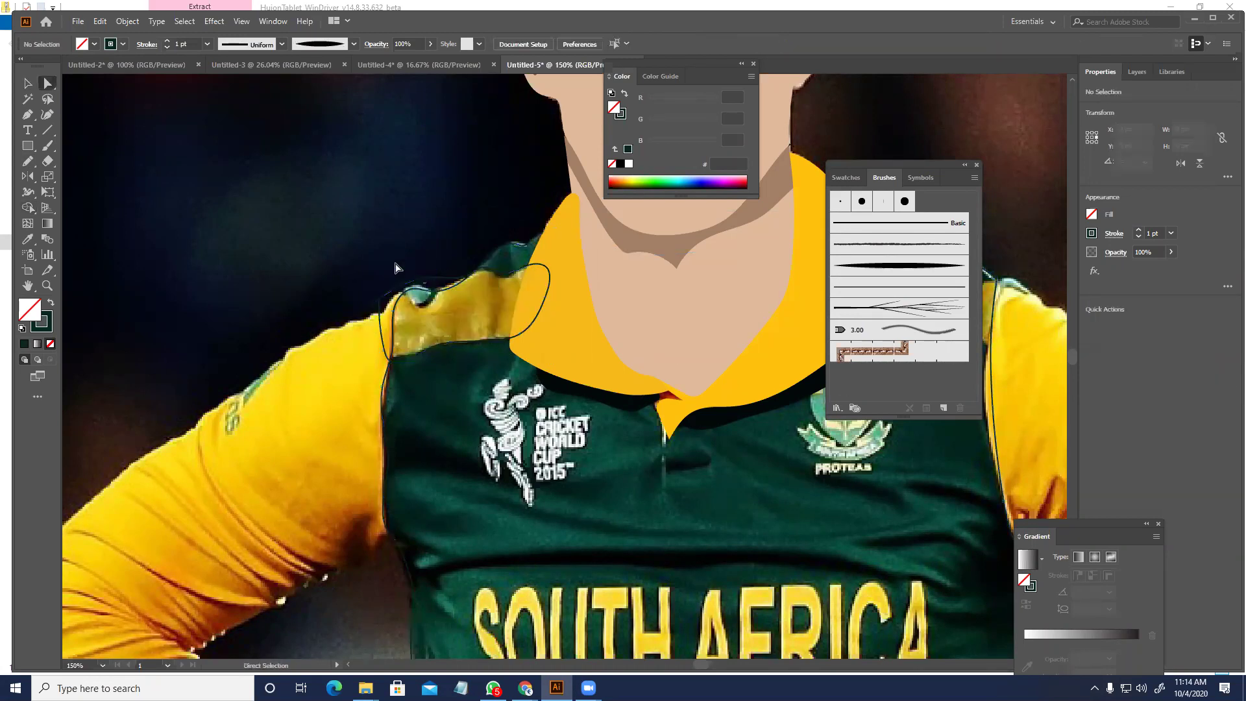
click(403, 282)
click(381, 323)
click(383, 320)
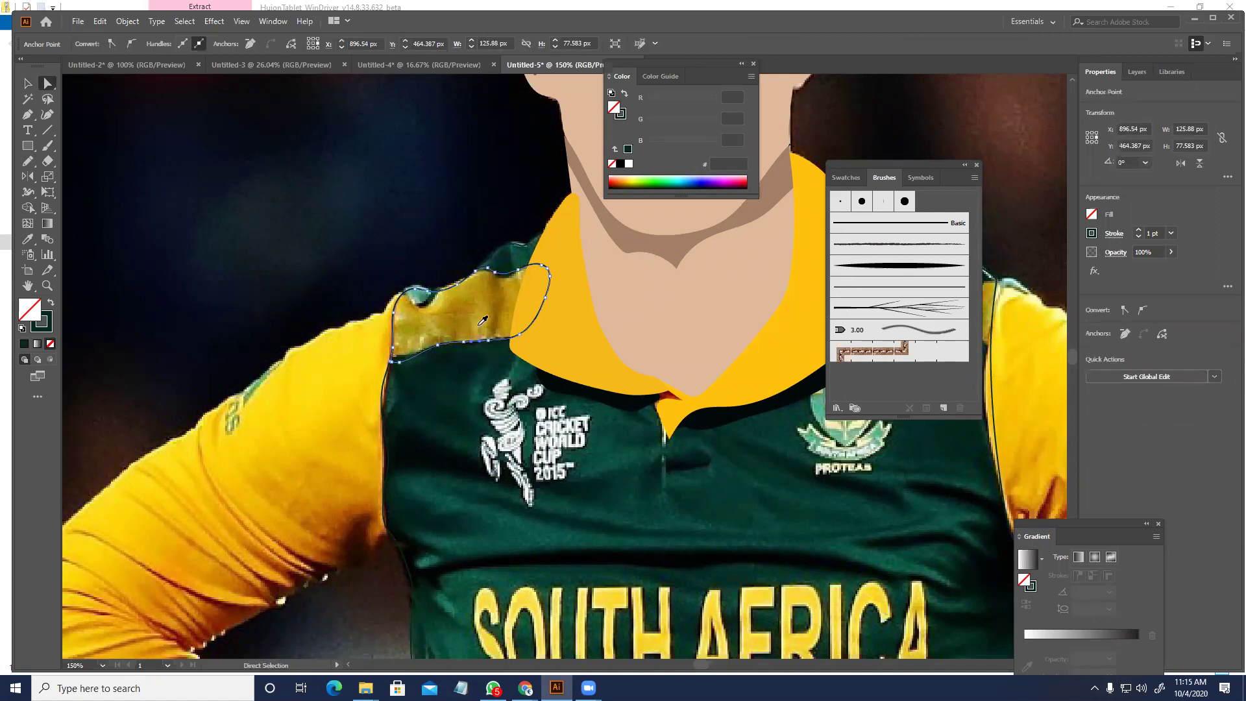
- Try filling the trimmed shoulder panel with the yellow sampled from the collar
click(483, 320)
key(v)
key(o)
key(i)
click(571, 333)
key(v)
click(570, 356)
key(a)
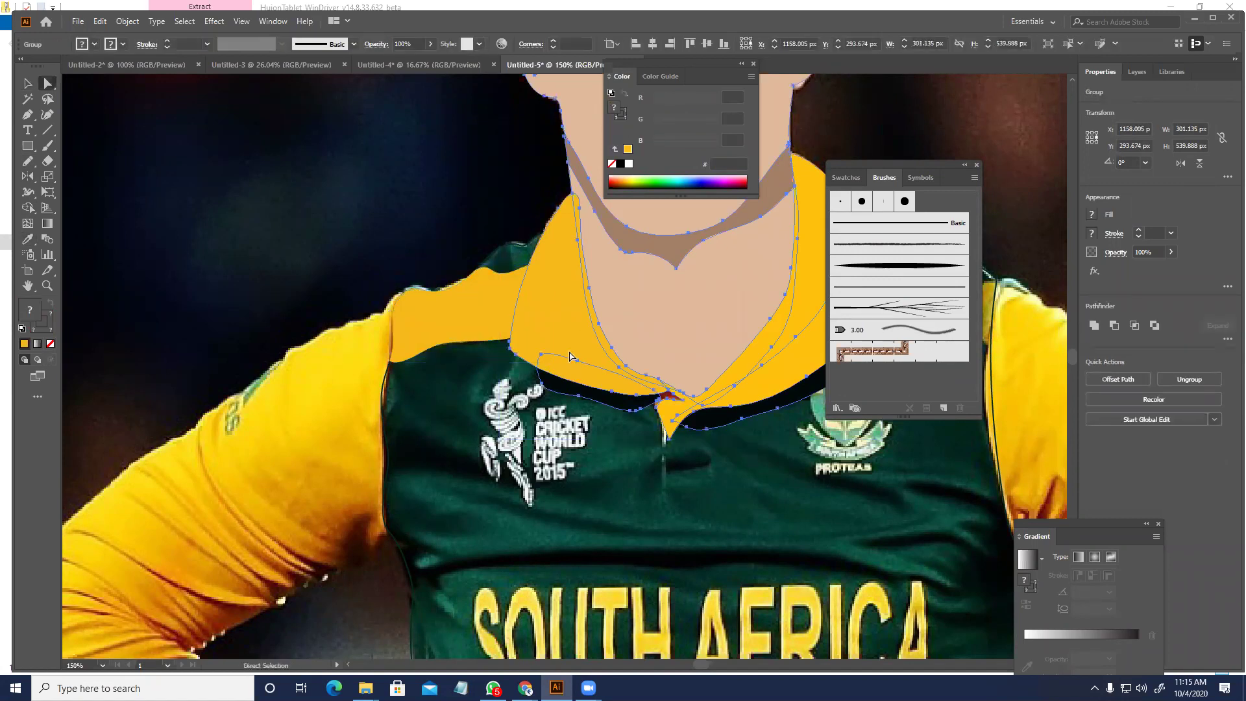
- Try turning the shirt body's dark green outline into a fill and sampling that green for the adjoining shoulder shape
click(224, 211)
scroll(345, 229, down, 1)
drag(381, 399, 364, 354)
drag(395, 433, 363, 421)
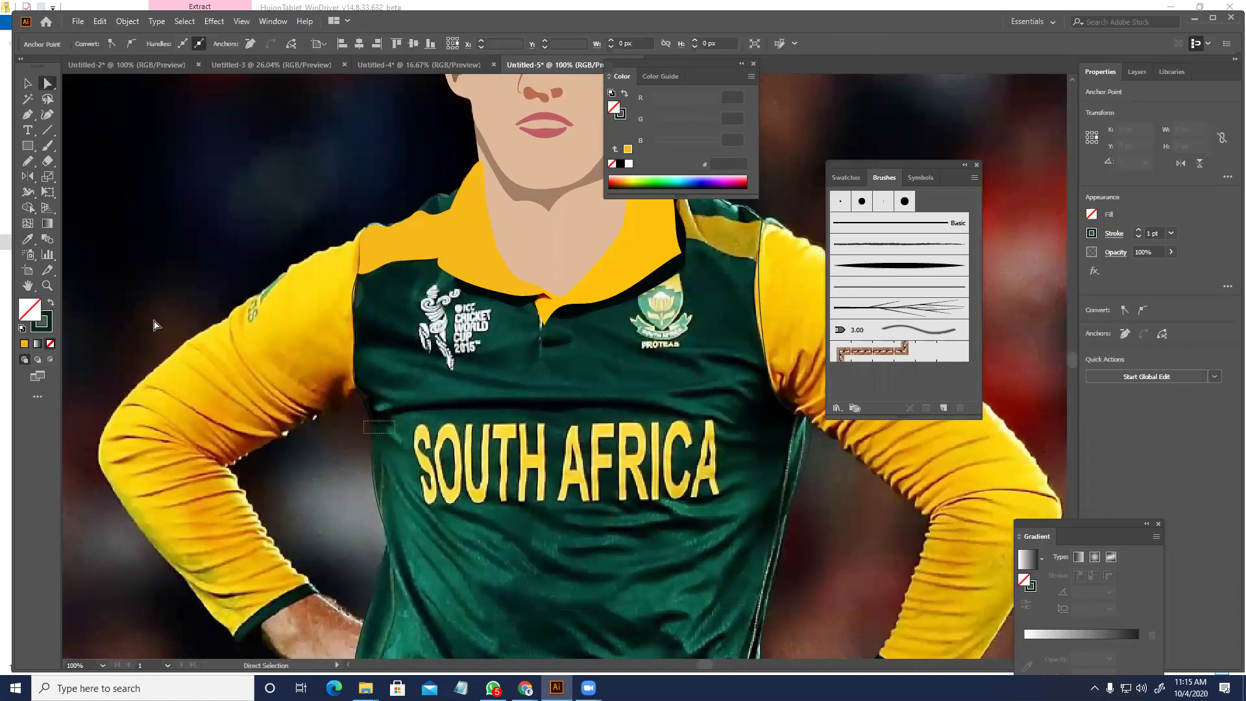
click(51, 301)
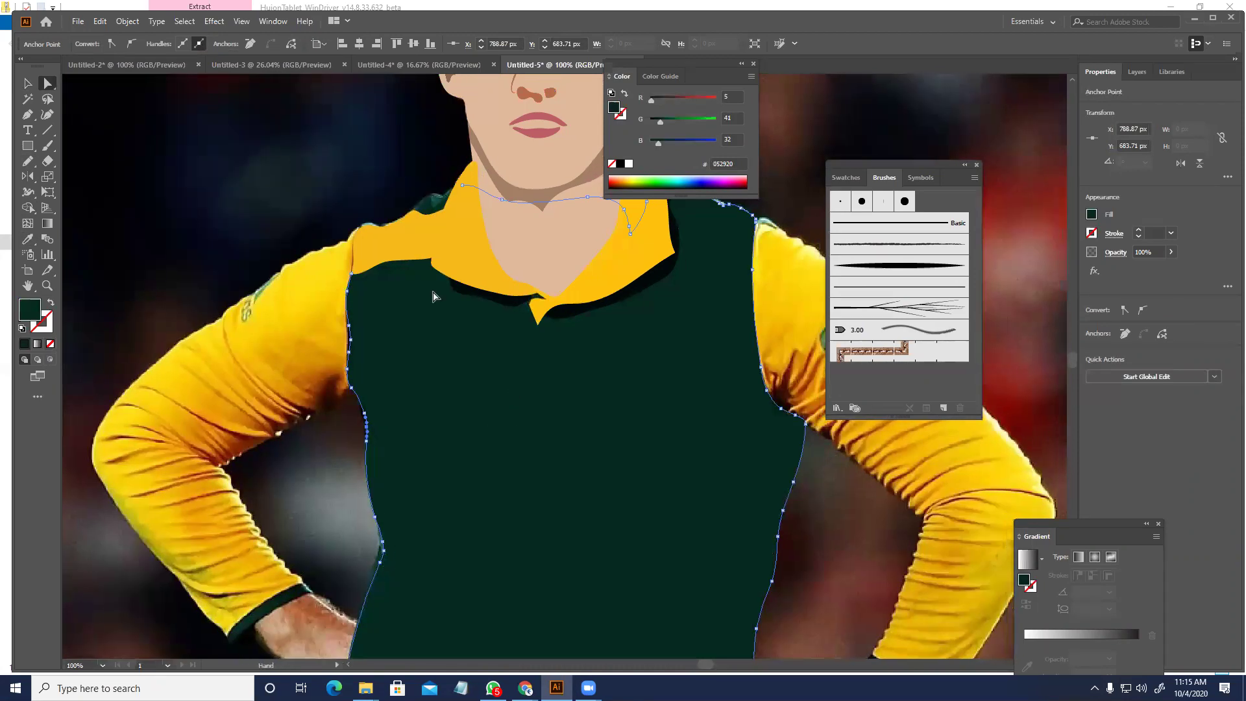
shift+click(435, 199)
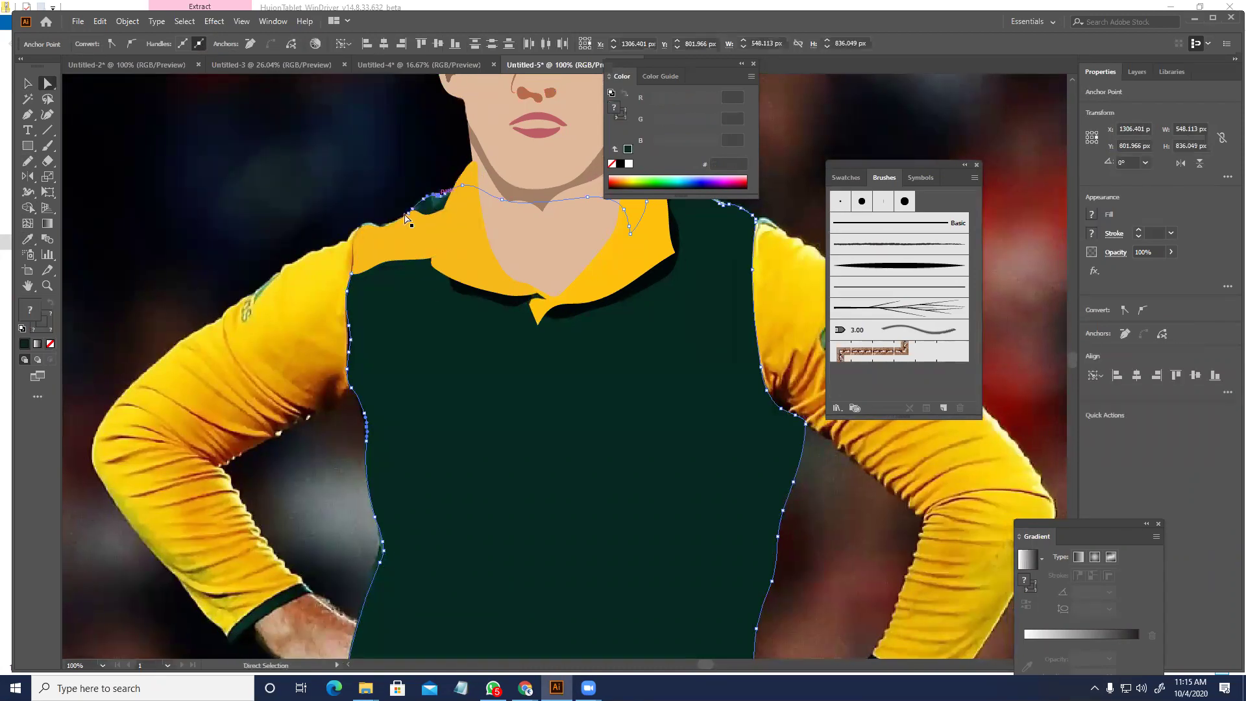
key(i)
click(446, 429)
key(v)
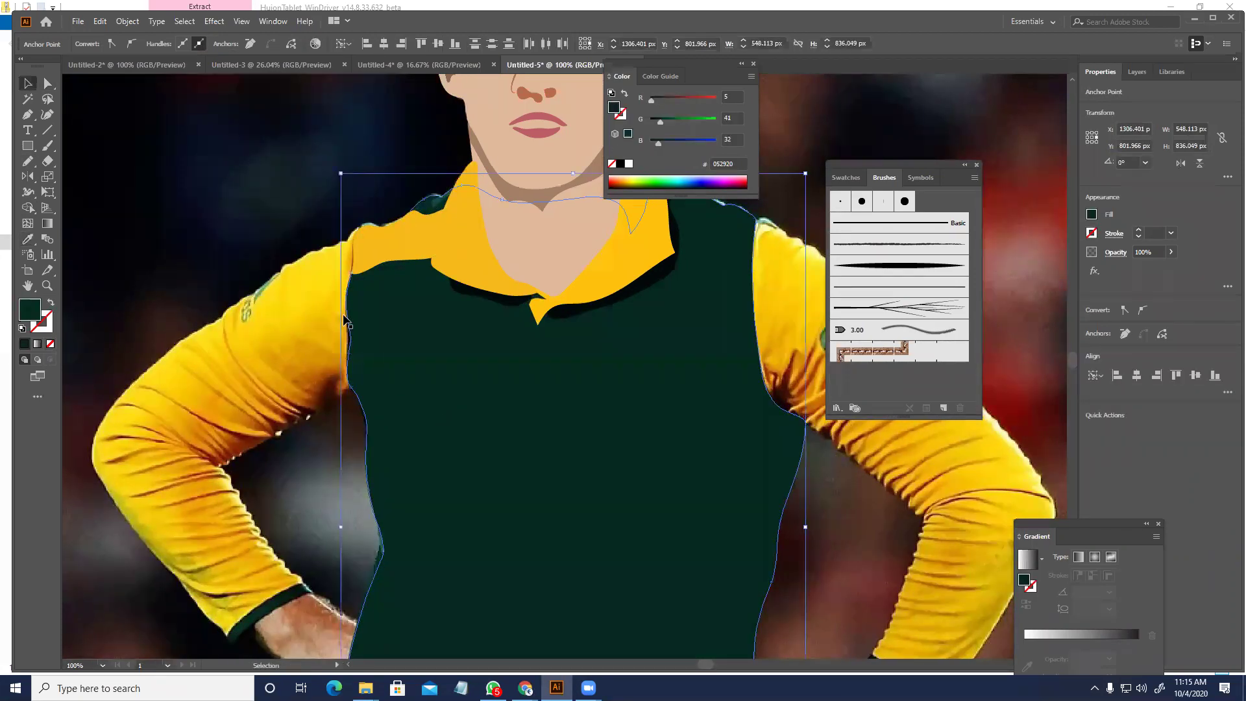
- Undo the shirt's green fill, the shoulder panel's yellow fill and the removal of the panel's excess pieces
scroll(454, 210, up, 4)
shift+click(443, 199)
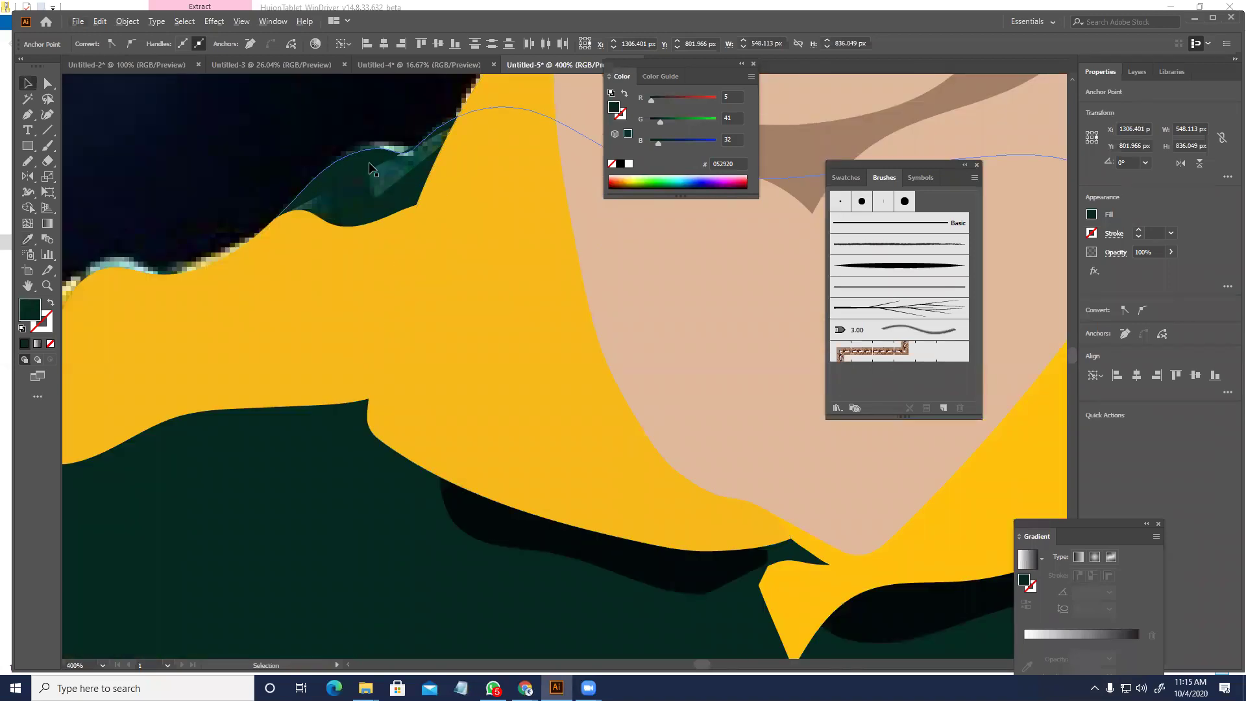
scroll(437, 191, down, 4)
scroll(373, 193, up, 4)
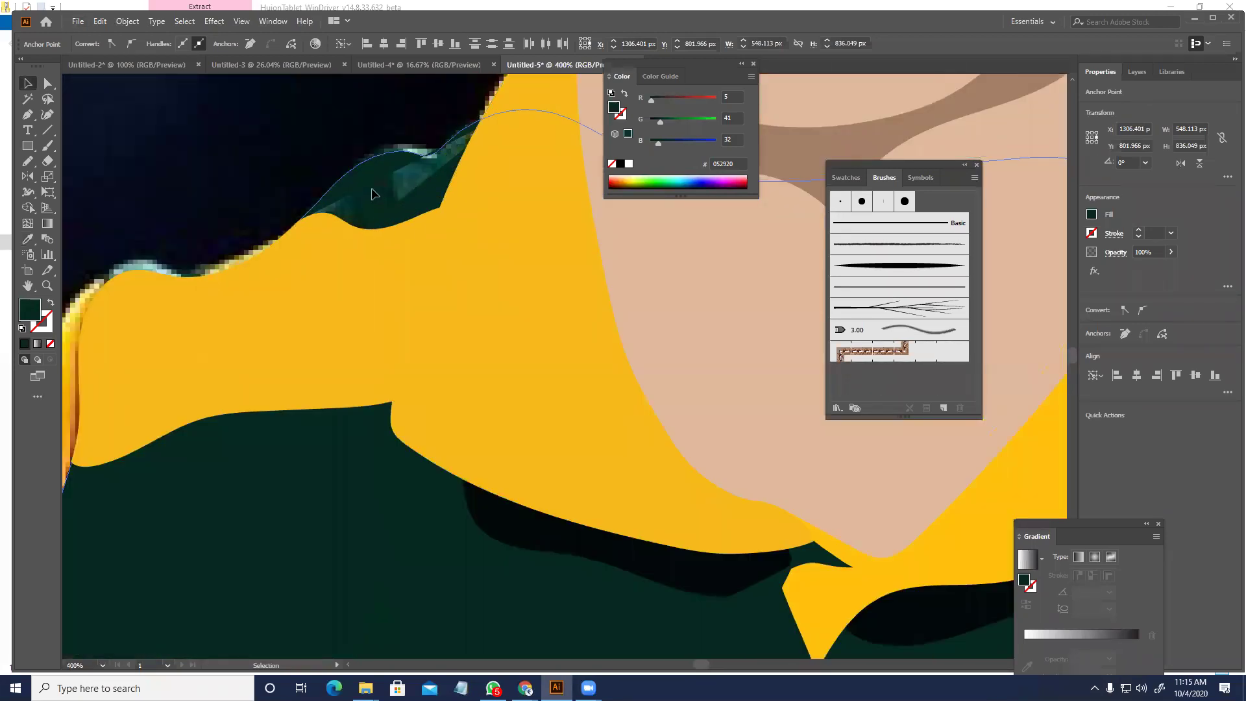
shift+click(456, 201)
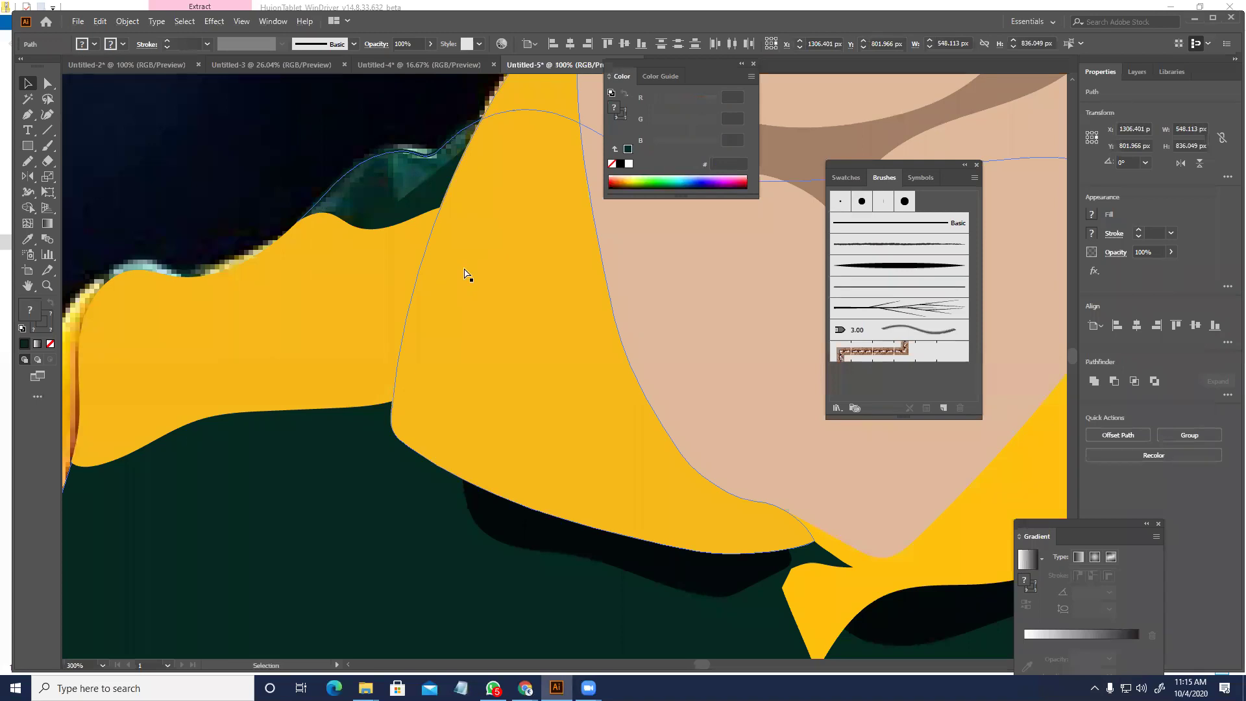
scroll(464, 273, down, 3)
key(ctrl+z)
key(ctrl+z)
key(ctrl+z)
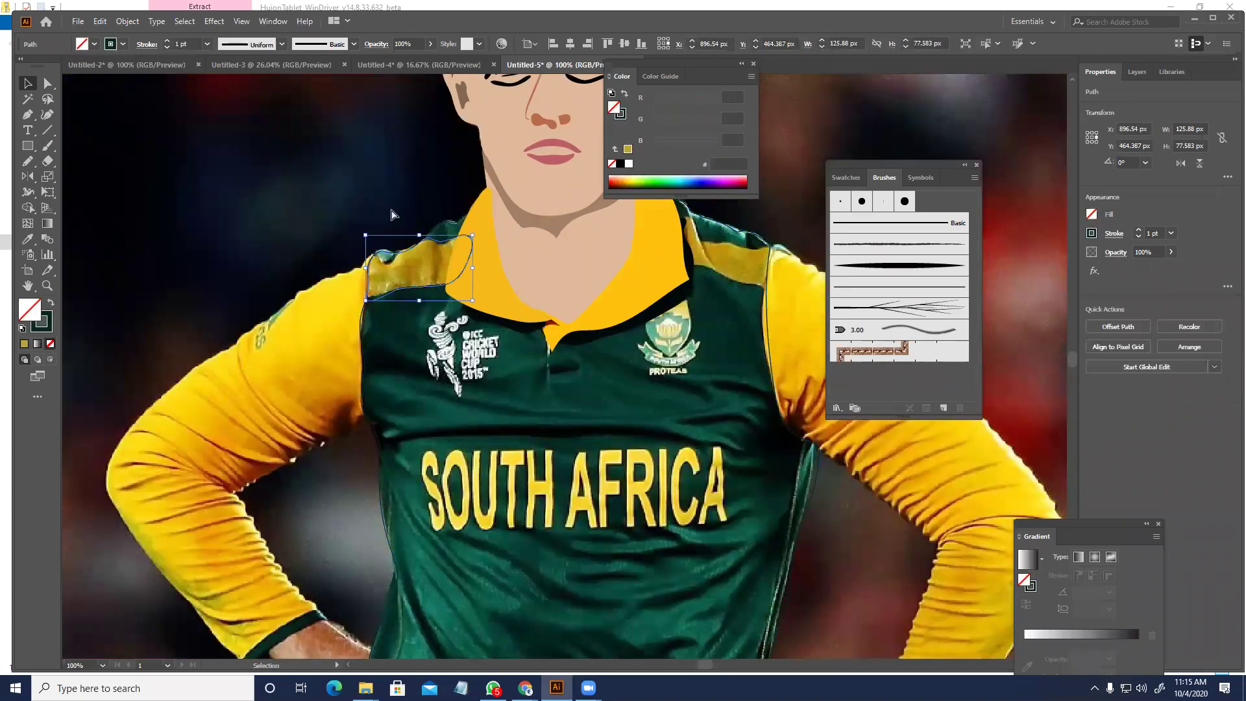
scroll(393, 215, up, 3)
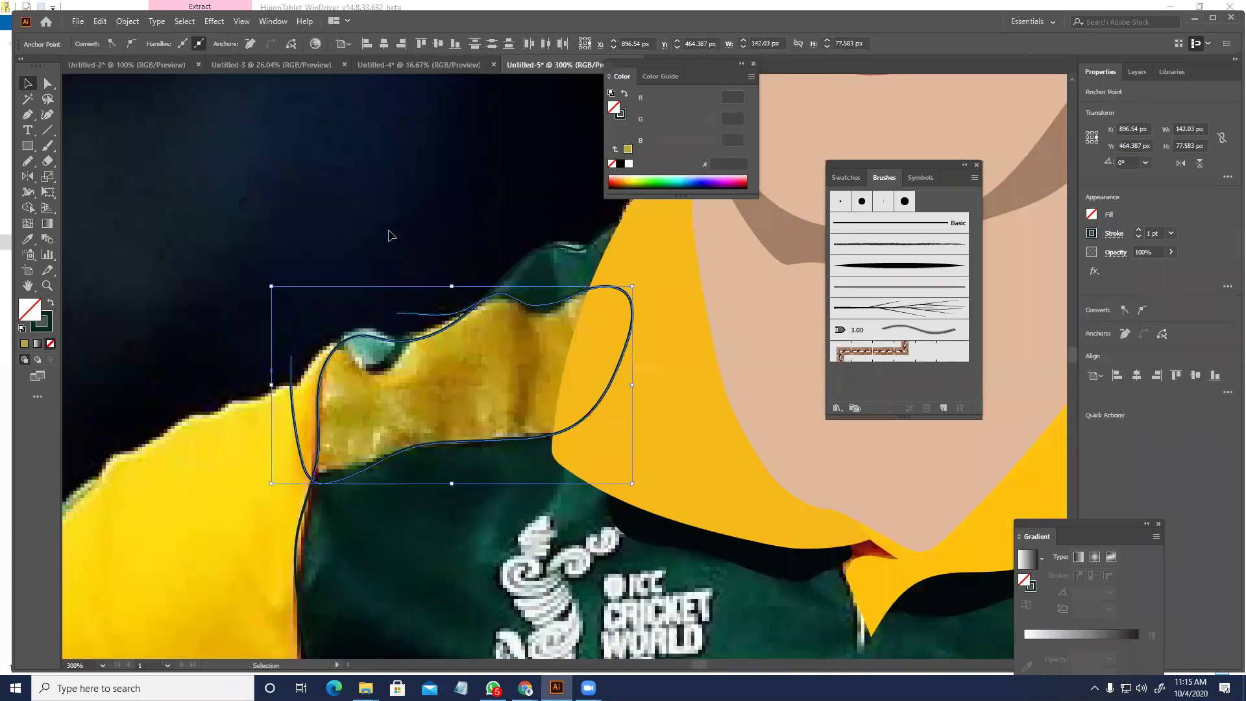
scroll(389, 235, up, 1)
key(ctrl+z)
- Try deleting the shoulder panel's leftover outline pieces that lie outside the shirt edge
scroll(367, 332, up, 1)
key(a)
drag(170, 398, 289, 255)
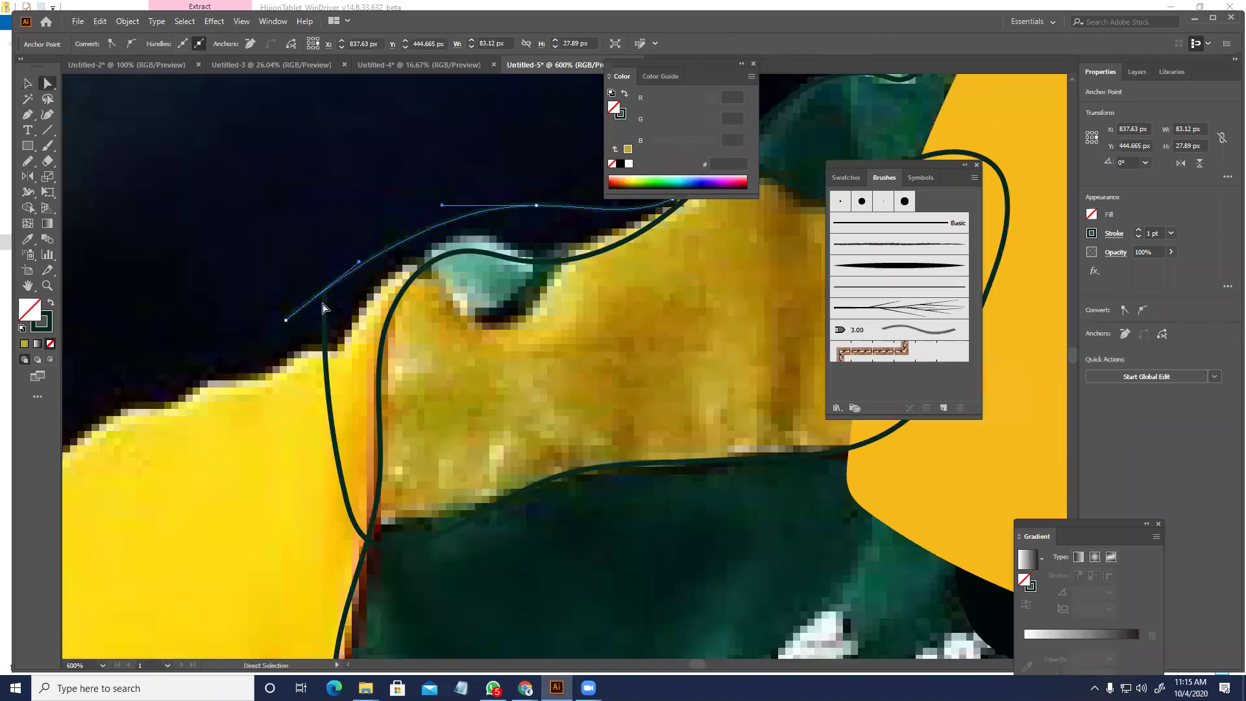
right_click(325, 306)
click(365, 391)
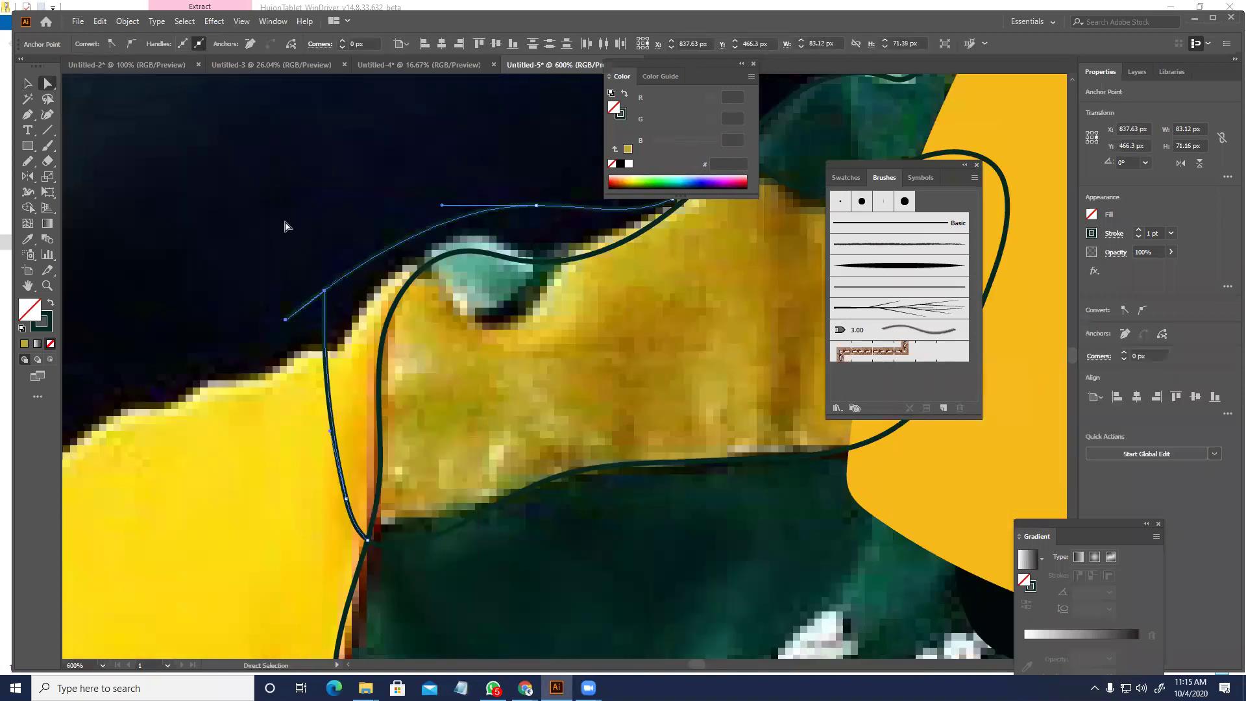
key(v)
key(a)
drag(370, 292, 304, 245)
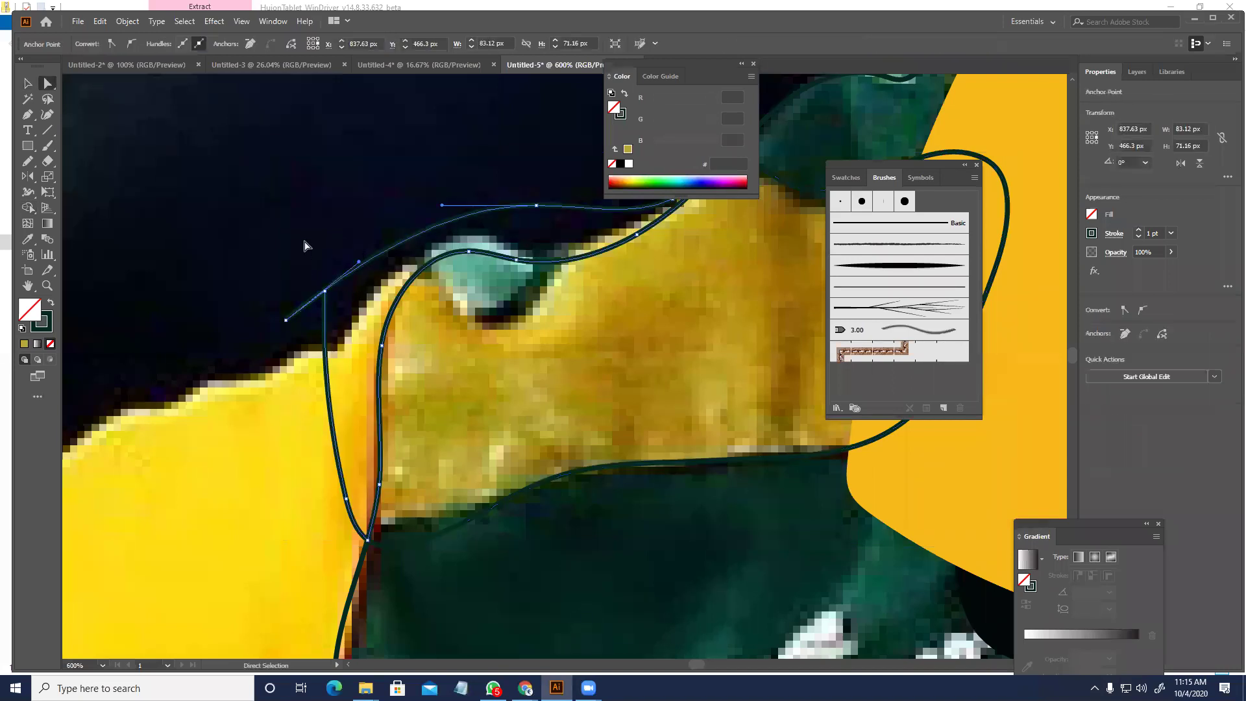
key(Delete)
key(Delete)
- Try sampling the collar's yellow for the trimmed panel, and undo back to the panel with its excess pieces
drag(529, 491, 731, 576)
key(ctrl+z)
key(i)
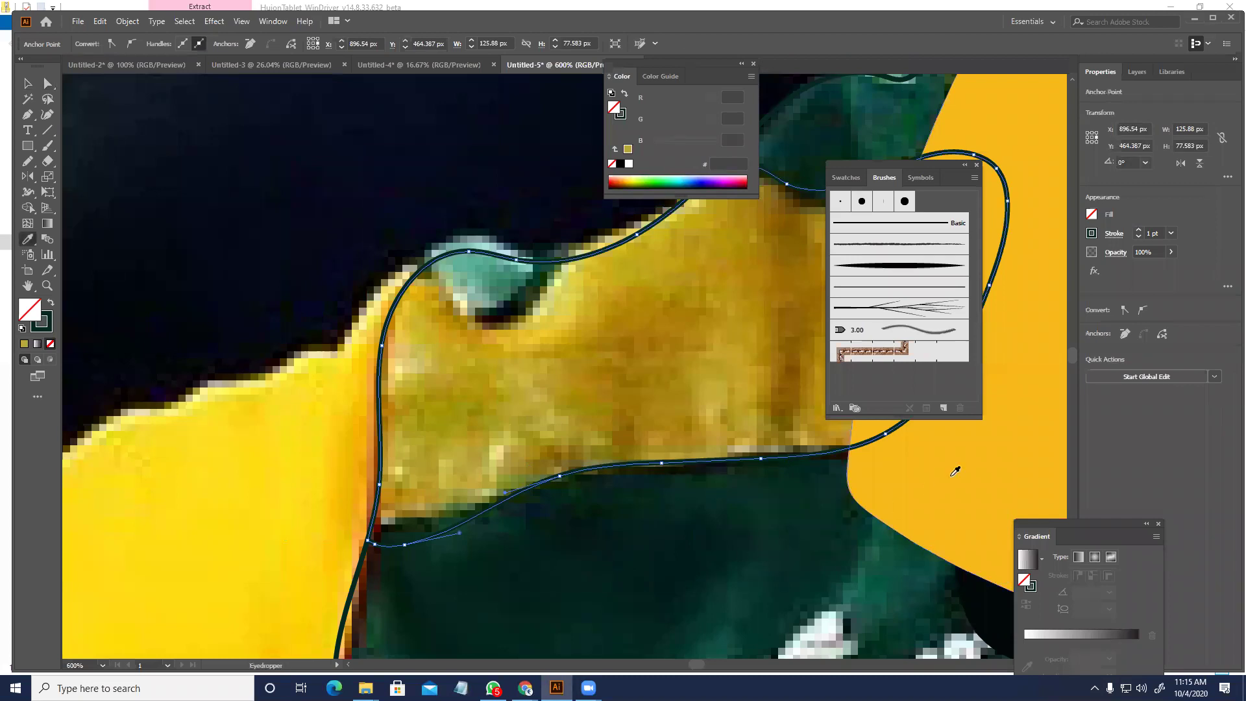
click(950, 470)
key(b)
key(v)
key(ctrl+z)
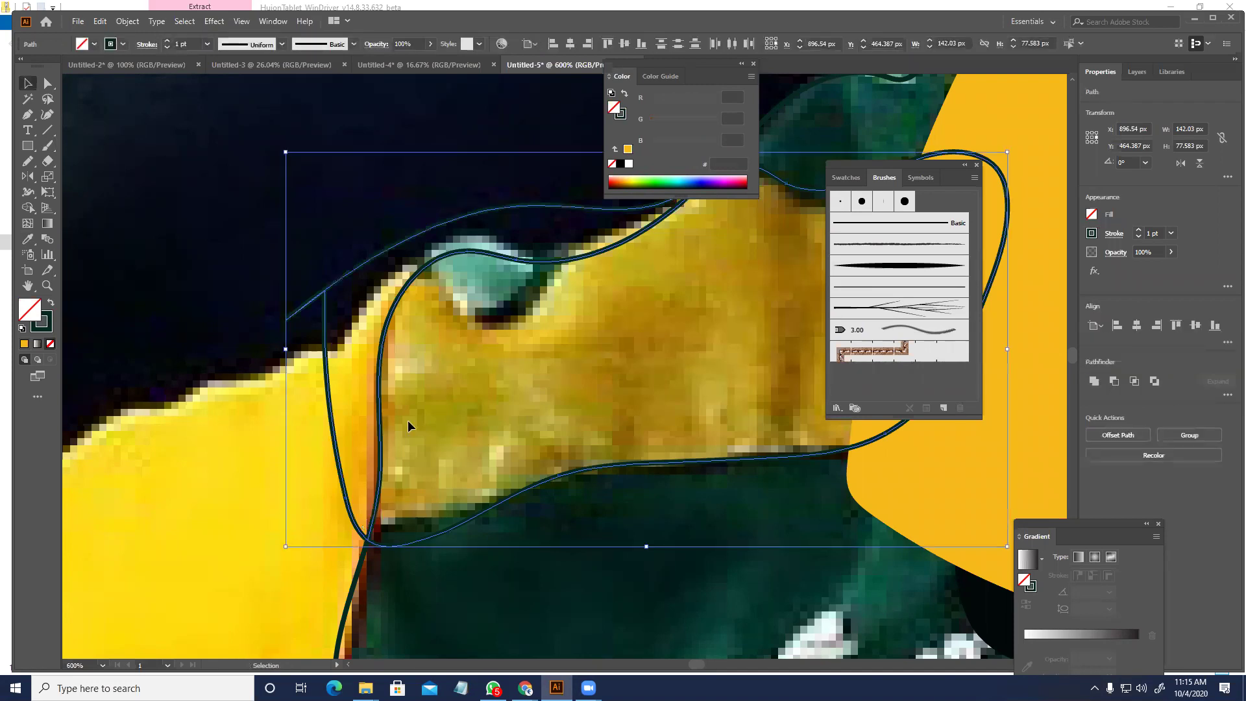
- Try moving the cut shoulder panel aside, and undo the move and the Shape Builder split
key(a)
drag(380, 388, 279, 375)
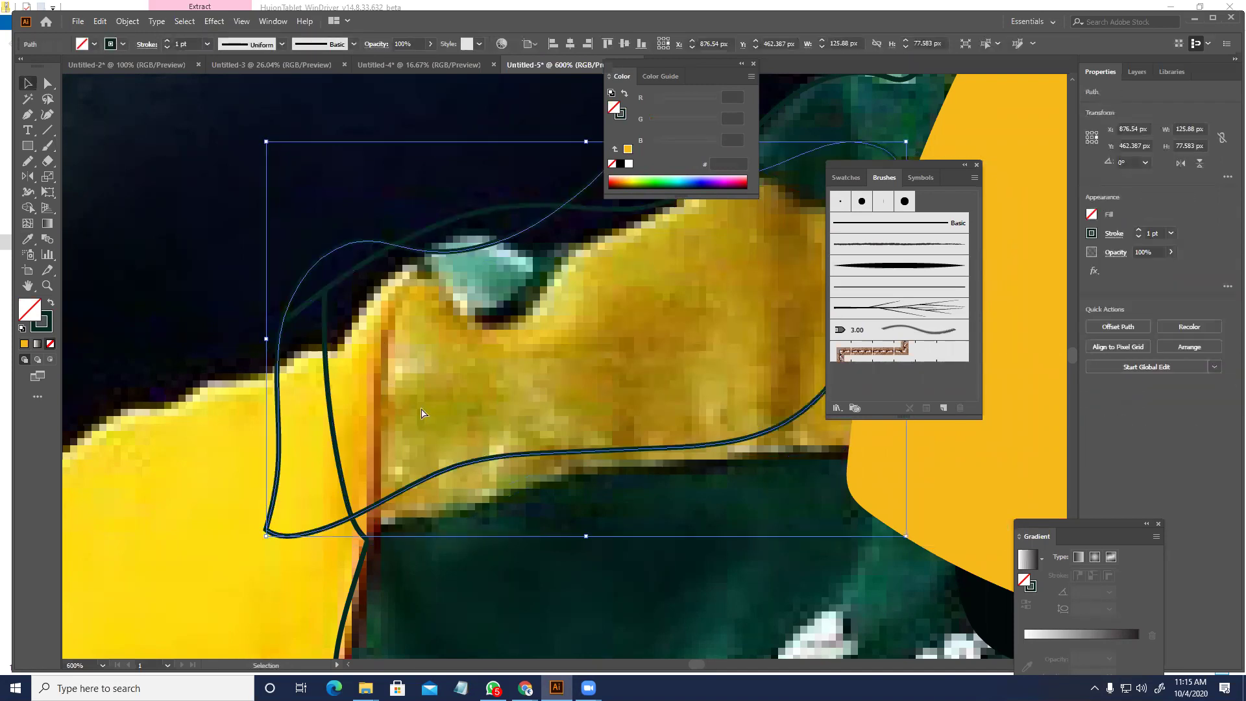
key(ctrl+z)
key(ctrl+z)
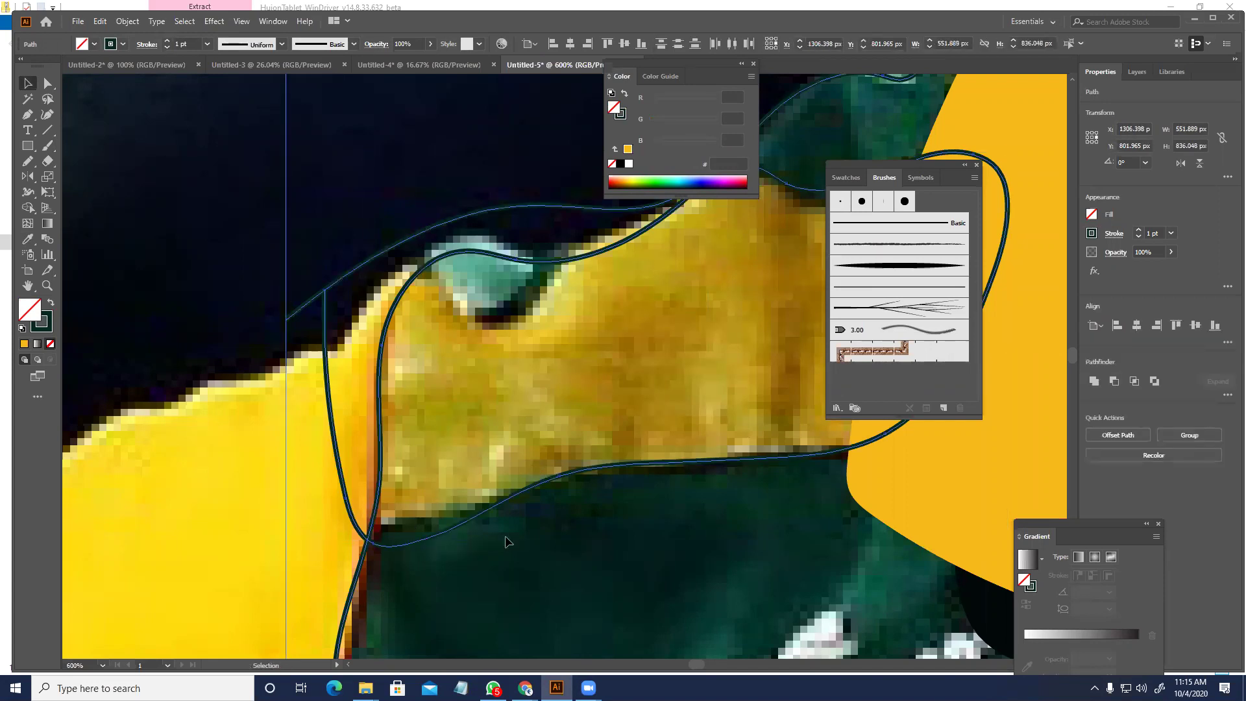
click(544, 535)
drag(486, 511, 360, 401)
key(ctrl+z)
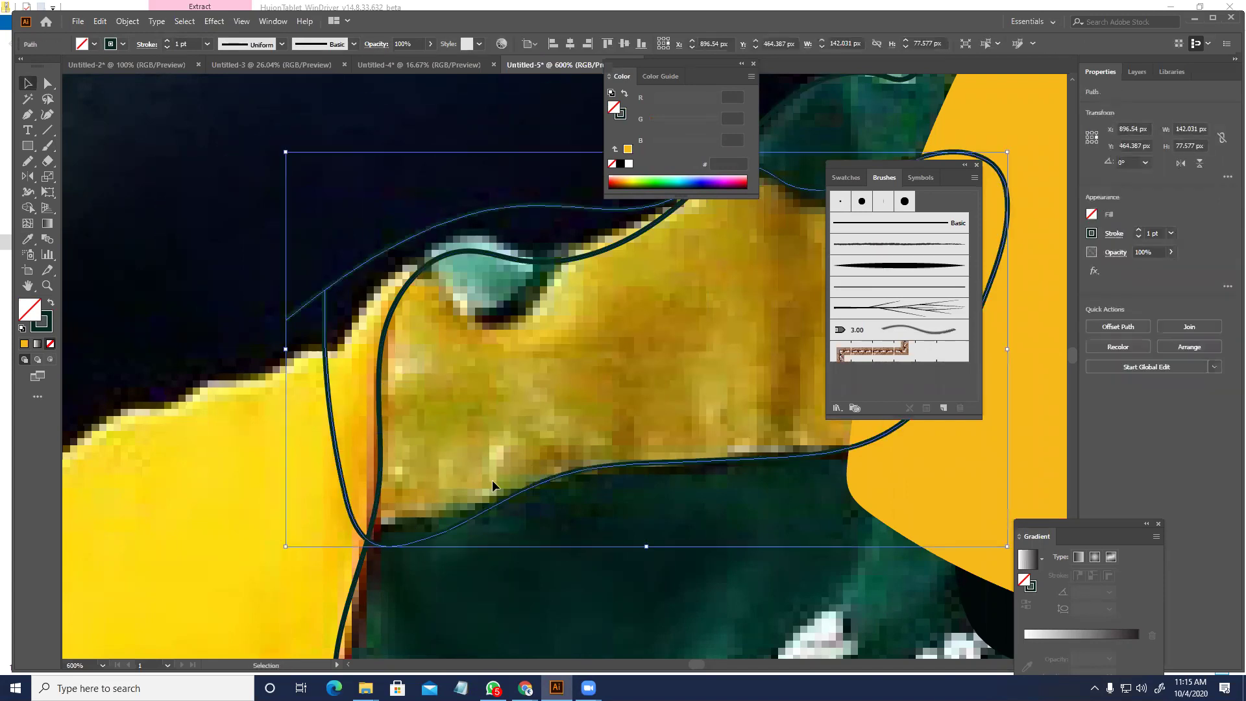
- Copy the shirt outline and intersect it with the shoulder panel using Pathfinder
click(382, 491)
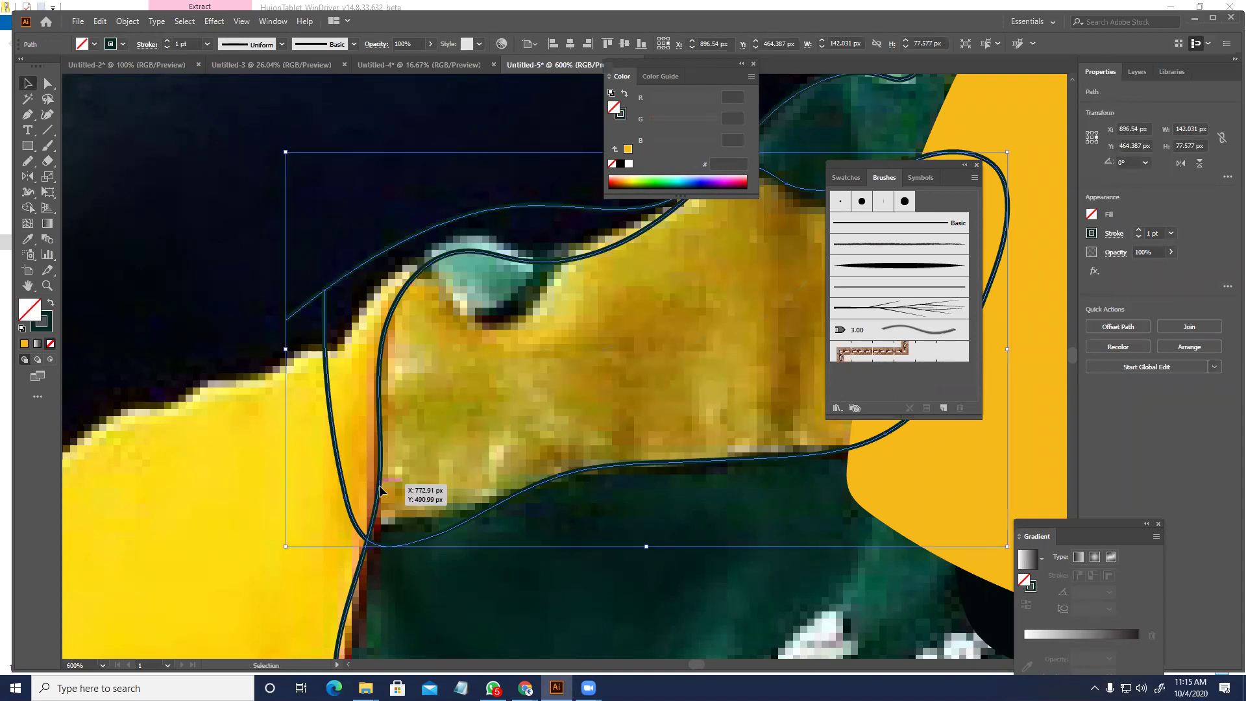
key(ctrl)
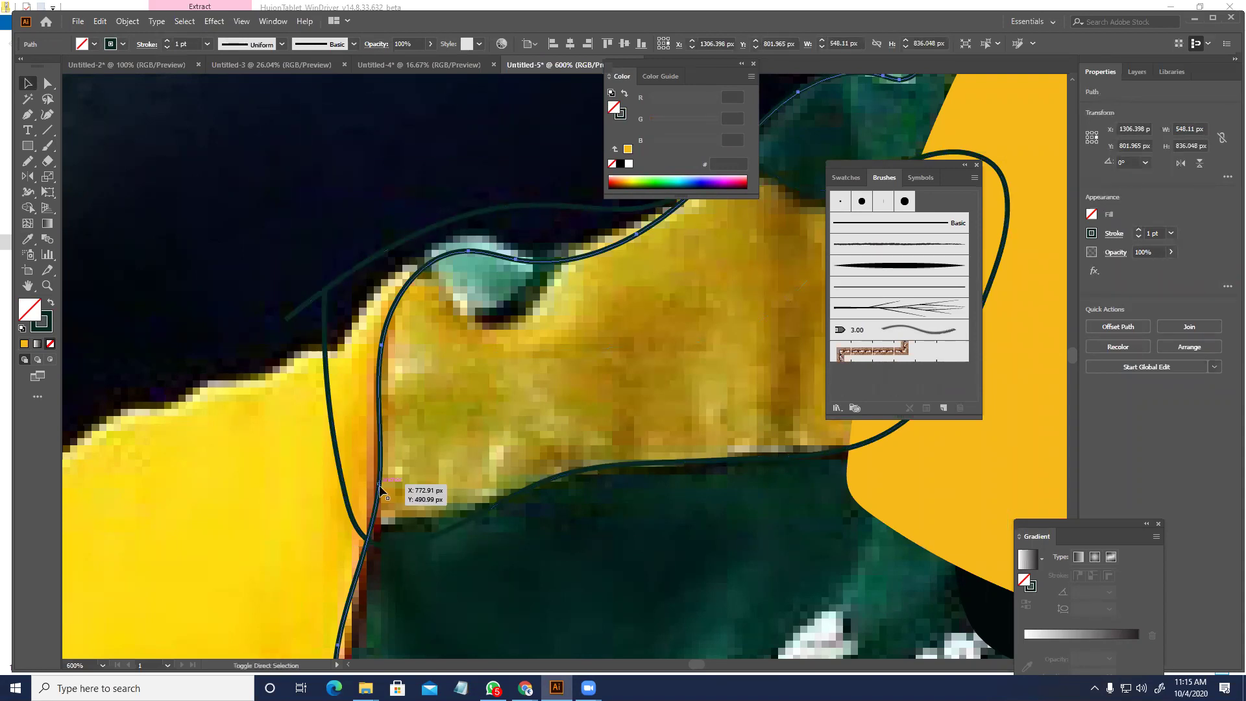
shift+click(505, 494)
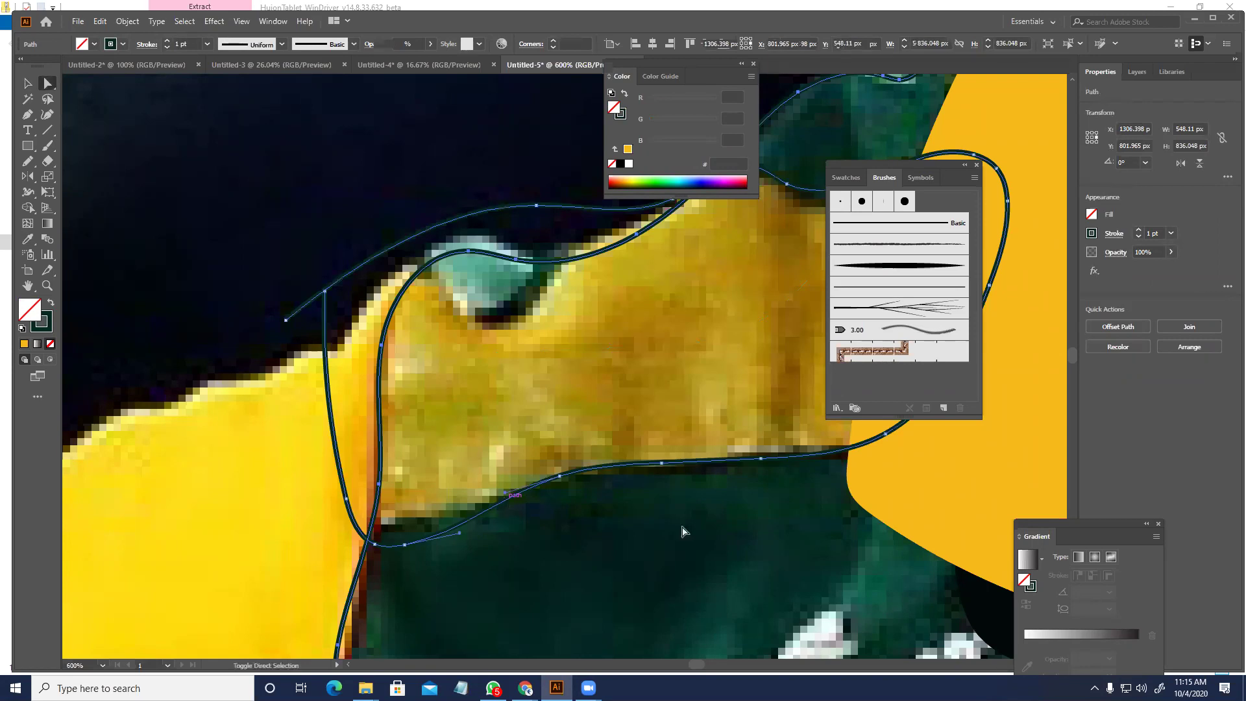
click(283, 22)
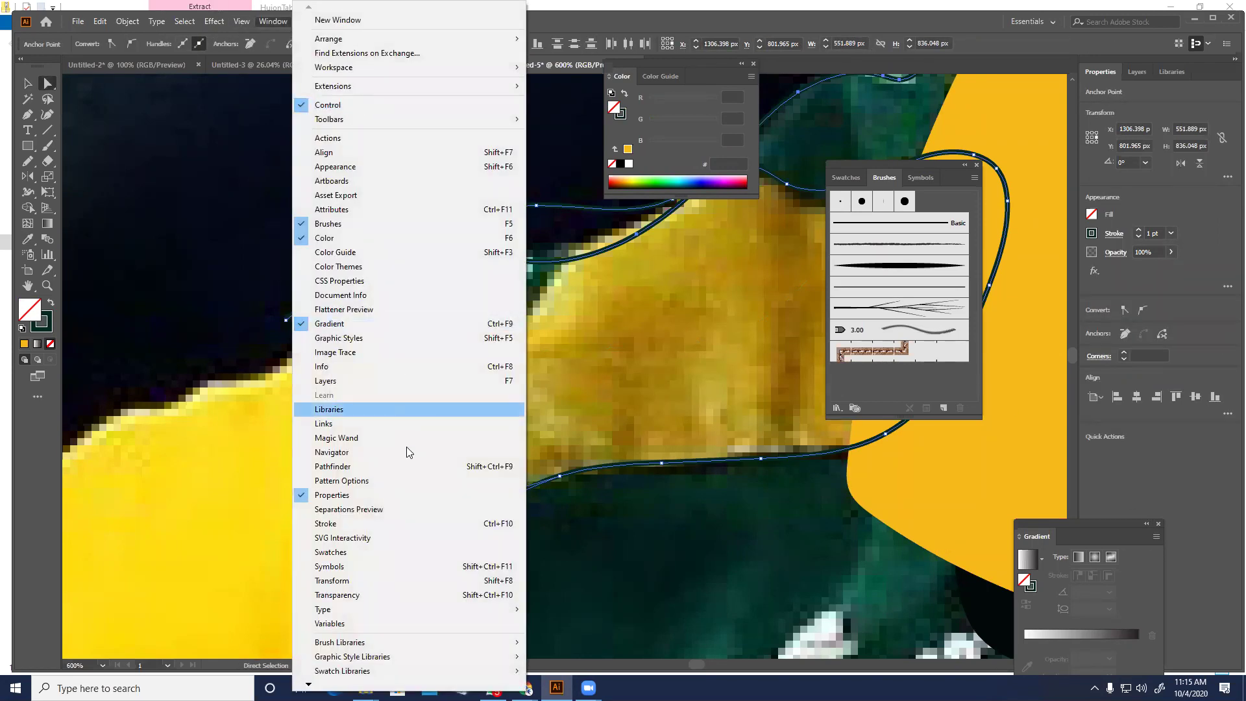
click(343, 465)
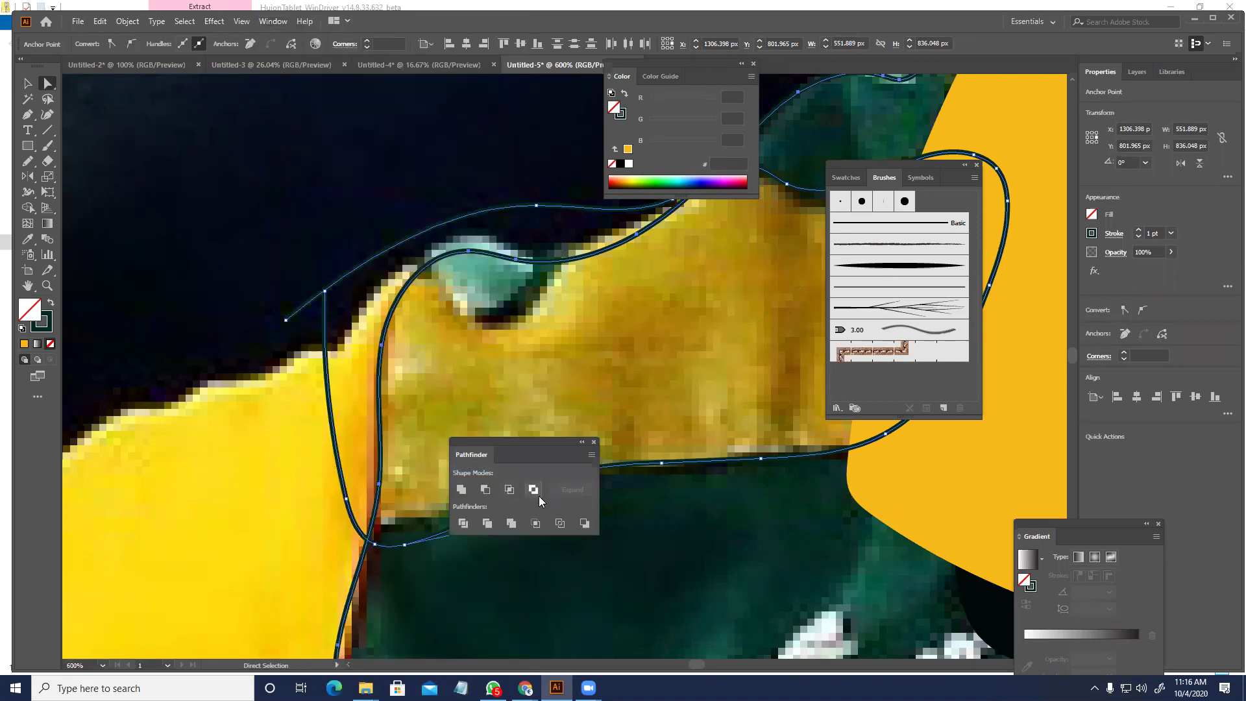
click(511, 493)
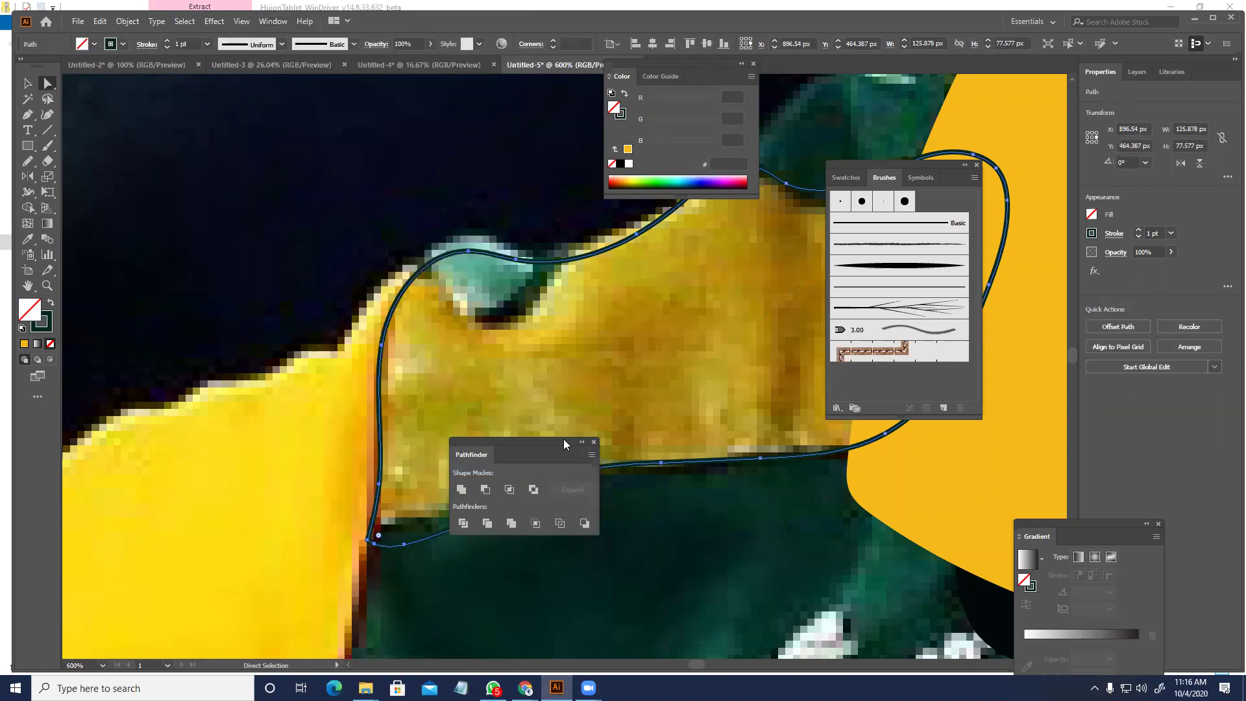
- Move the Pathfinder controls off the artwork and restore the full shirt outline in place over the trimmed shoulder panel
drag(563, 440, 618, 440)
drag(809, 445, 819, 449)
scroll(468, 319, down, 3)
scroll(547, 335, up, 2)
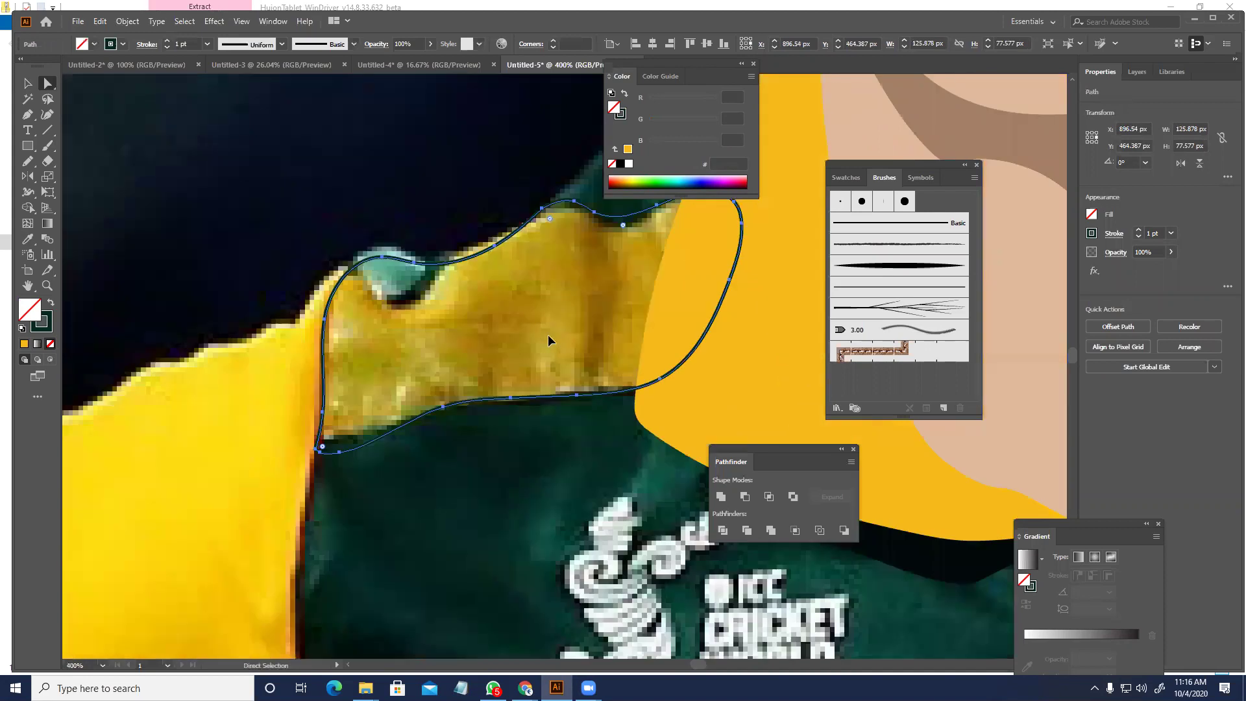
key(ctrl+z)
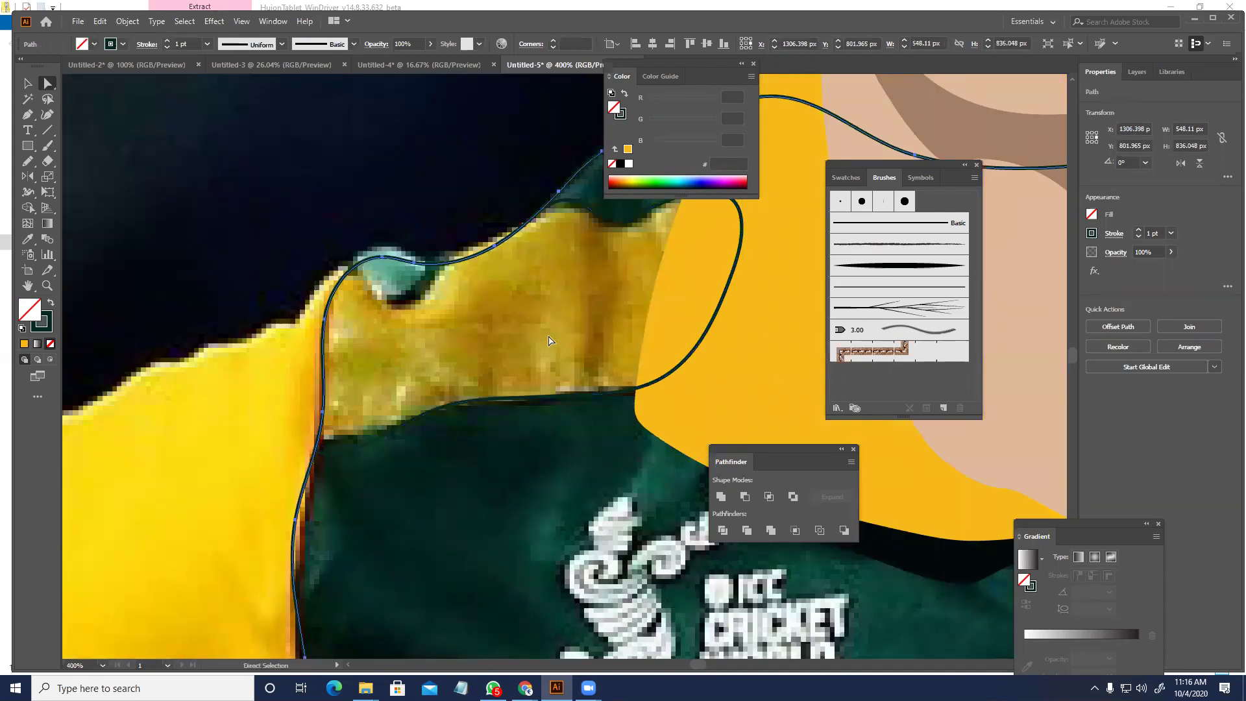
- Fill the trimmed shoulder panel with the collar's yellow, #F5B919, without a stroke
click(419, 412)
key(i)
click(685, 400)
key(v)
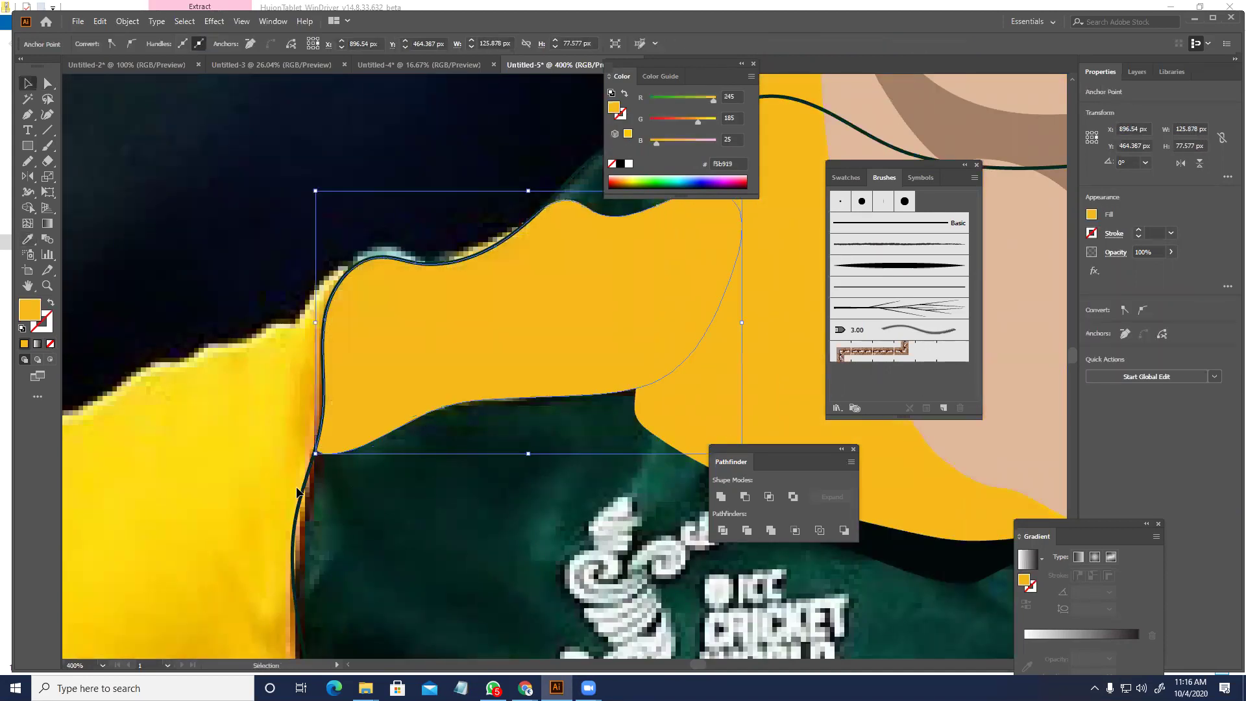
- Fill the shirt body with dark green #042824 and send it to the back, behind the shoulder panel and collar
click(445, 517)
key(ctrl+shift+bracketright)
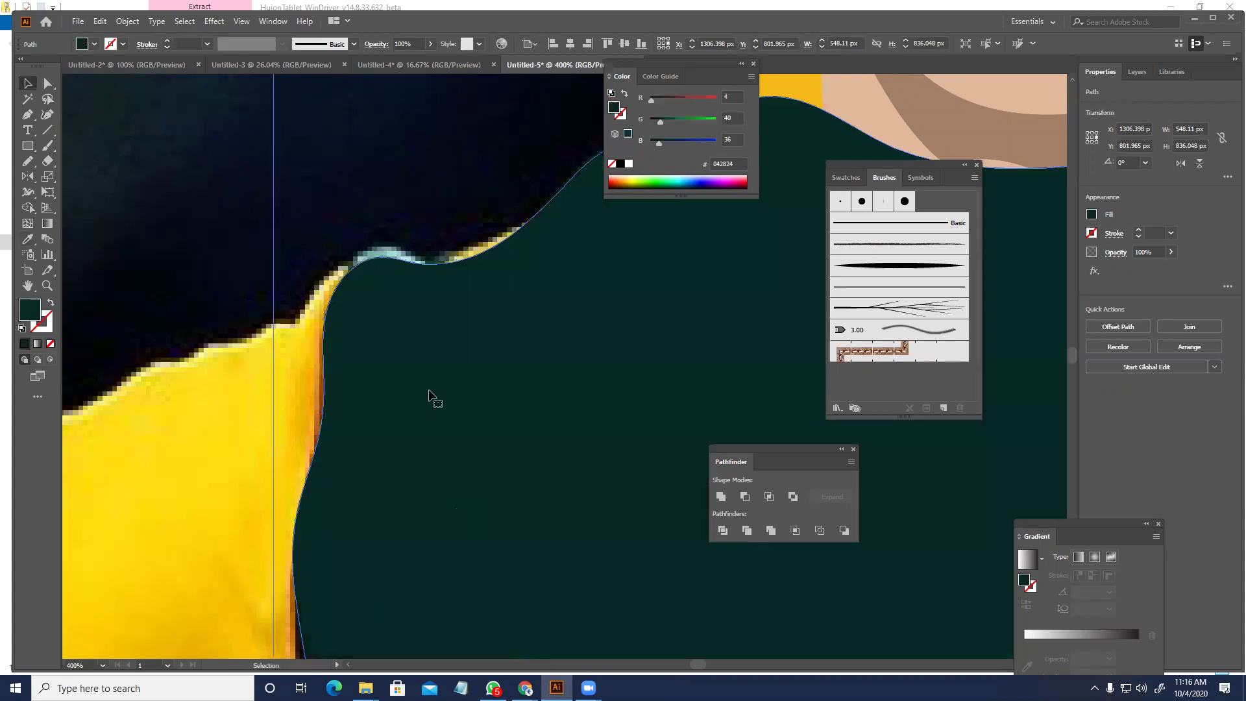
key(ctrl+z)
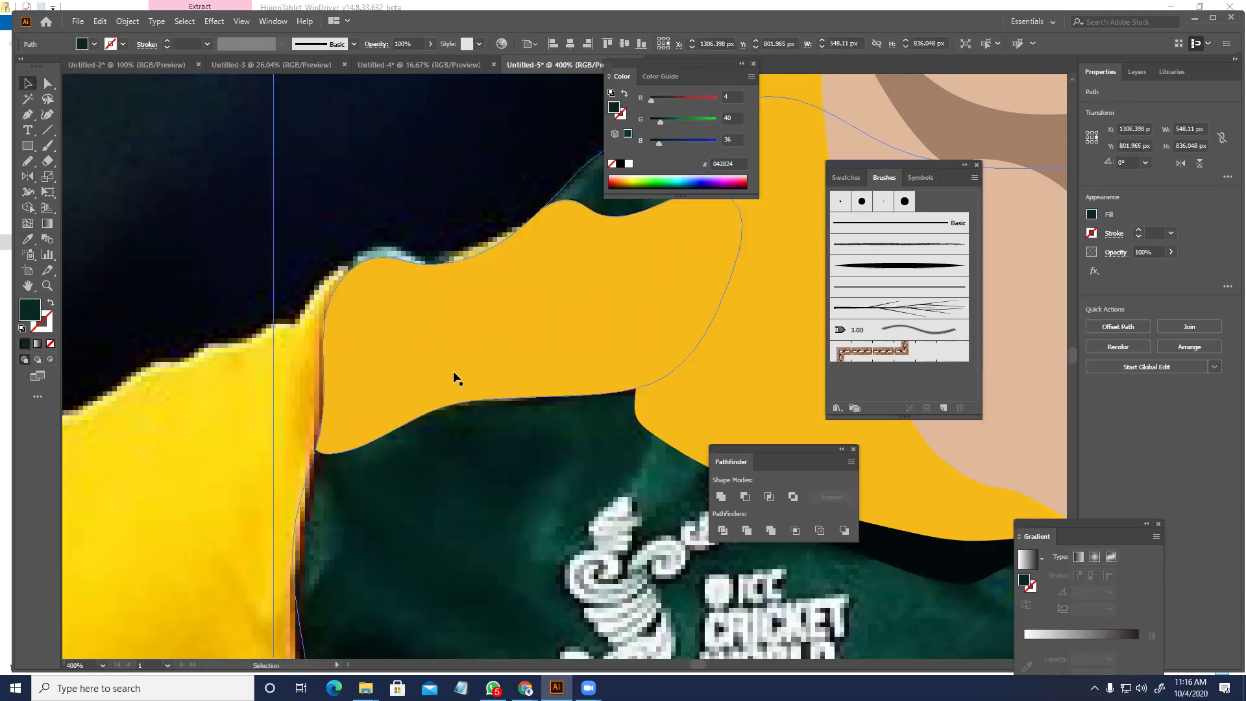
- Select all the vector artwork, bring it in front of the reference photo and deselect it
scroll(454, 372, down, 4)
drag(646, 509, 470, 396)
scroll(469, 395, down, 2)
drag(646, 558, 254, 156)
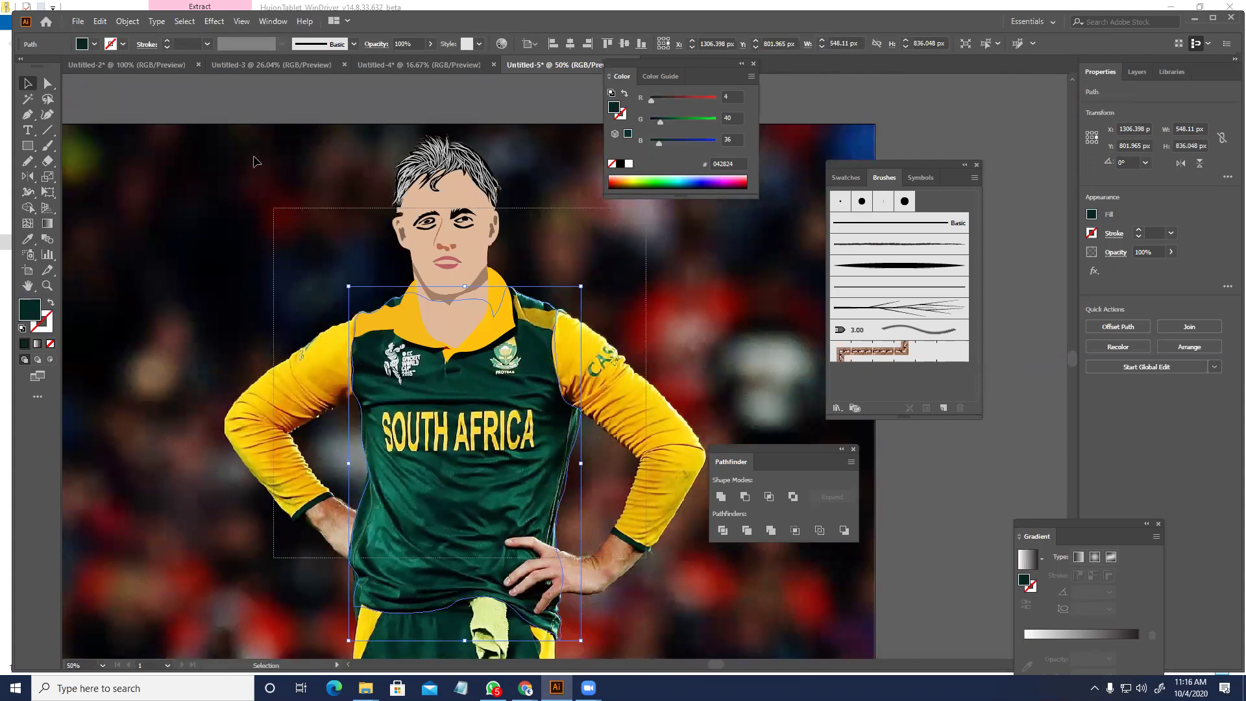
key(ctrl+a)
key(ctrl+shift+])
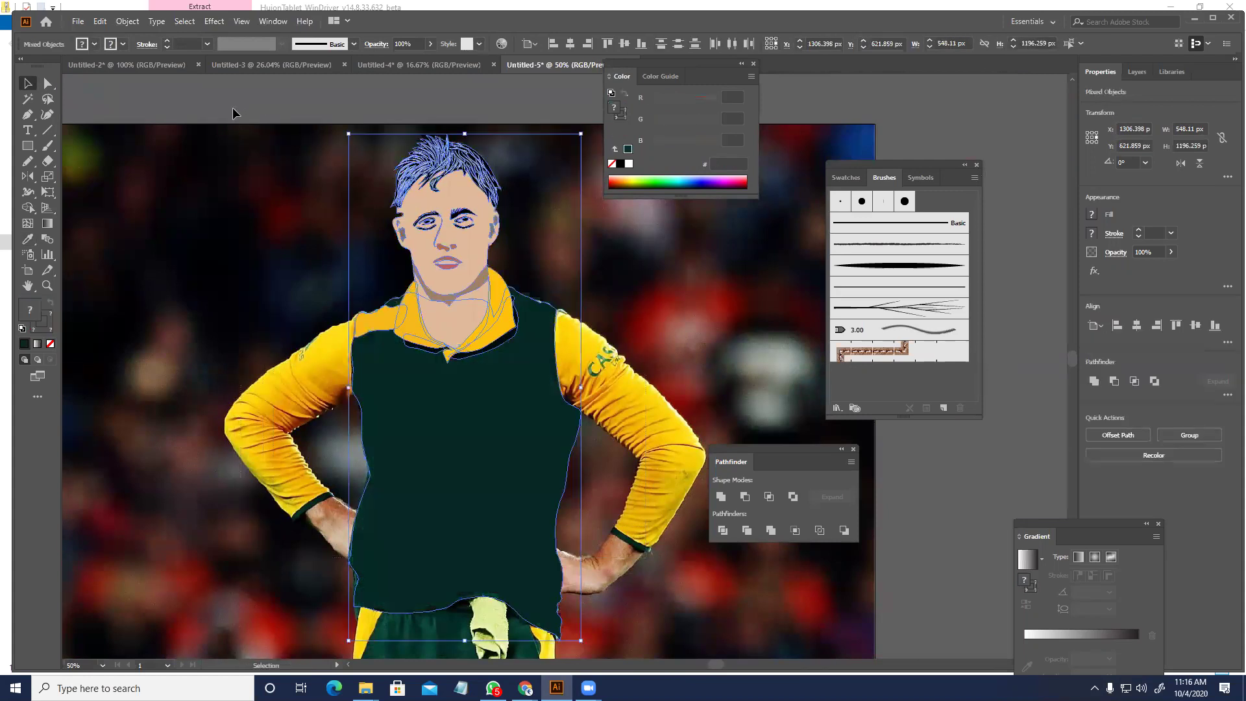
click(194, 192)
drag(147, 235, 17, 178)
scroll(531, 450, down, 2)
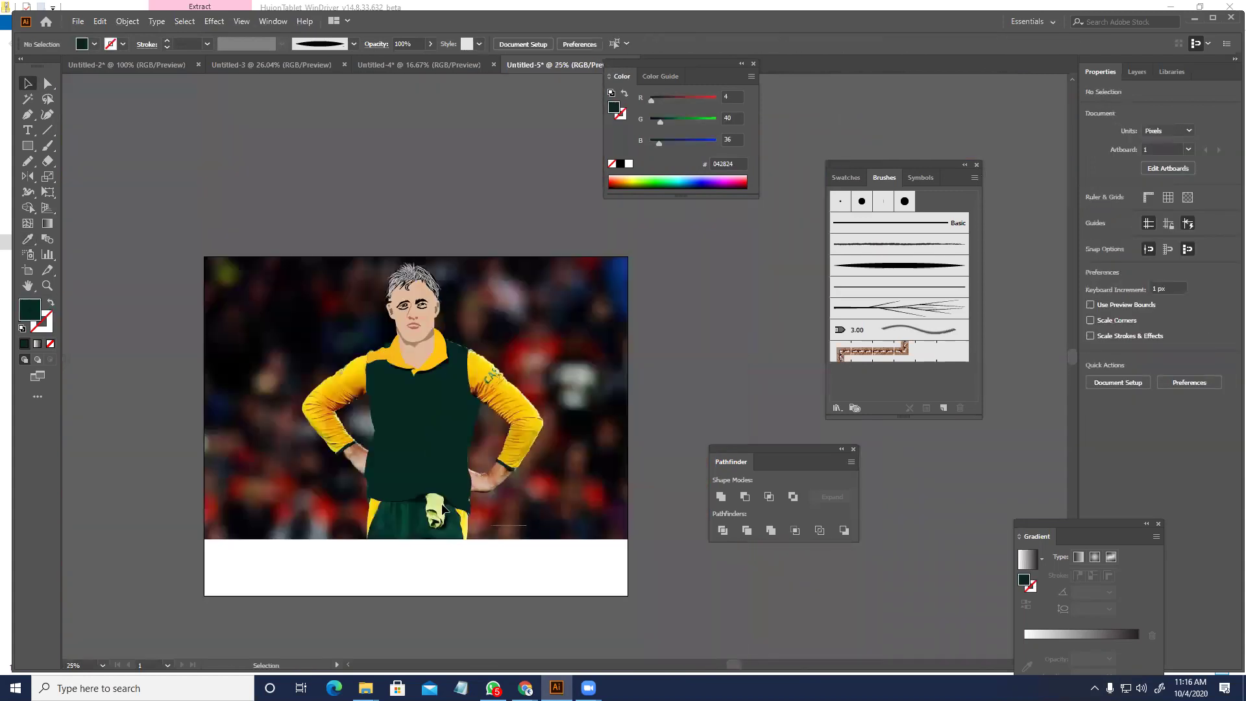
key(ctrl+a)
click(529, 367)
scroll(531, 369, up, 1)
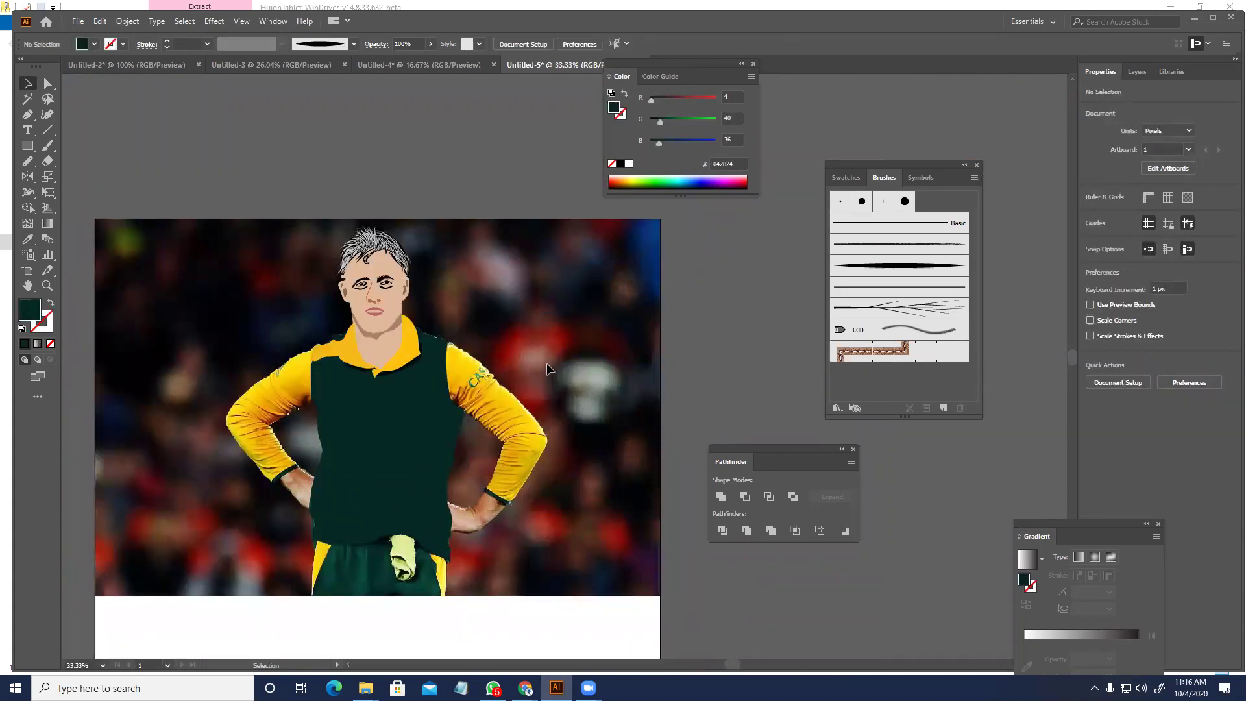
- Swap the fill and stroke of the dark green shirt body so the photo beneath it can be traced
click(417, 423)
click(50, 303)
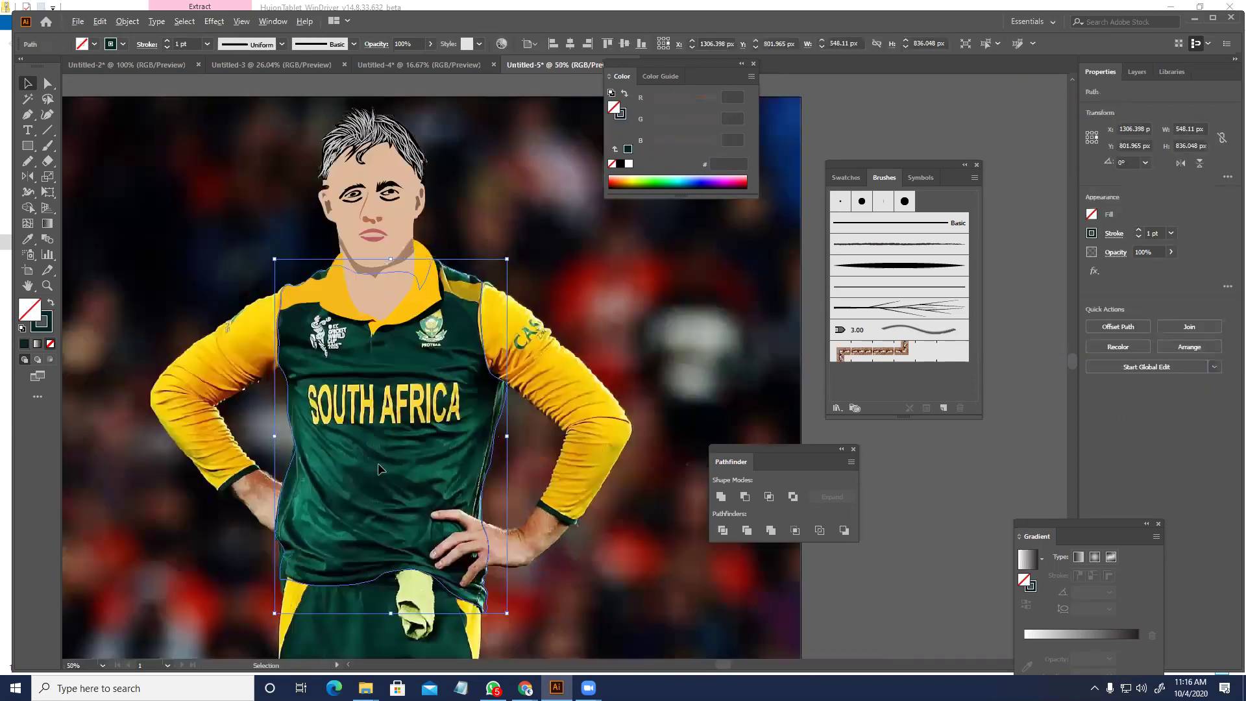
scroll(383, 424, up, 2)
drag(388, 407, 394, 371)
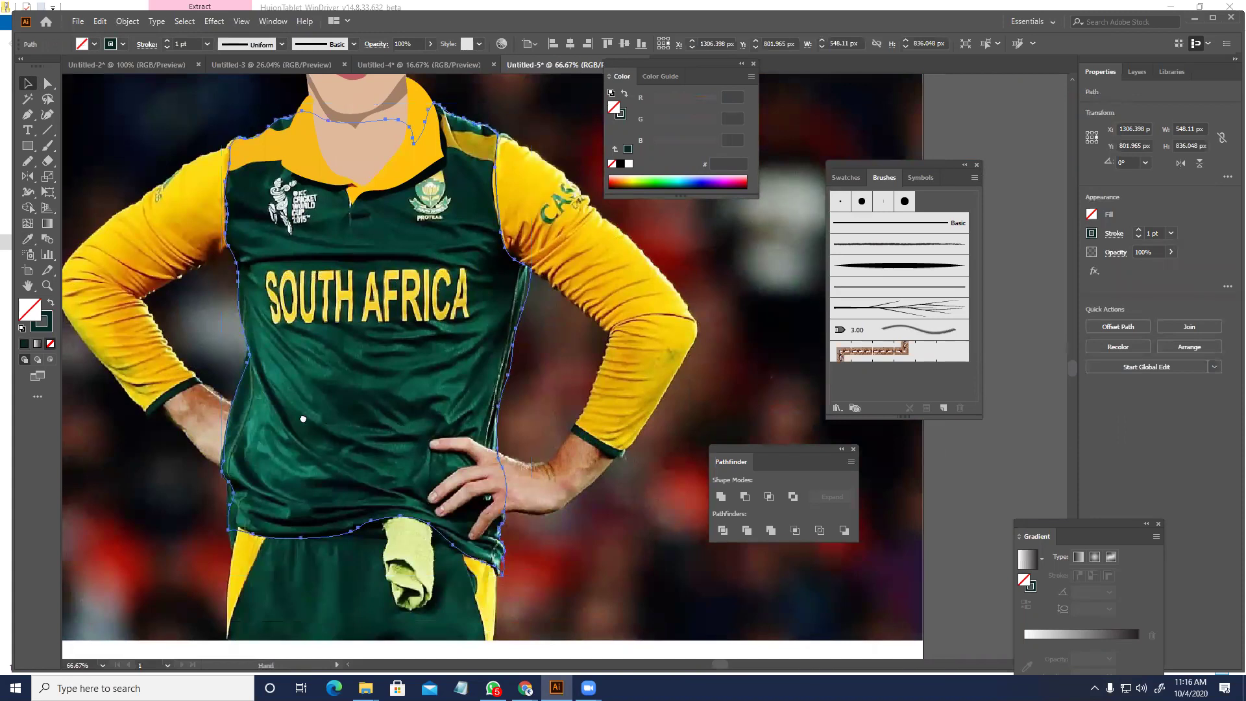
scroll(452, 332, up, 1)
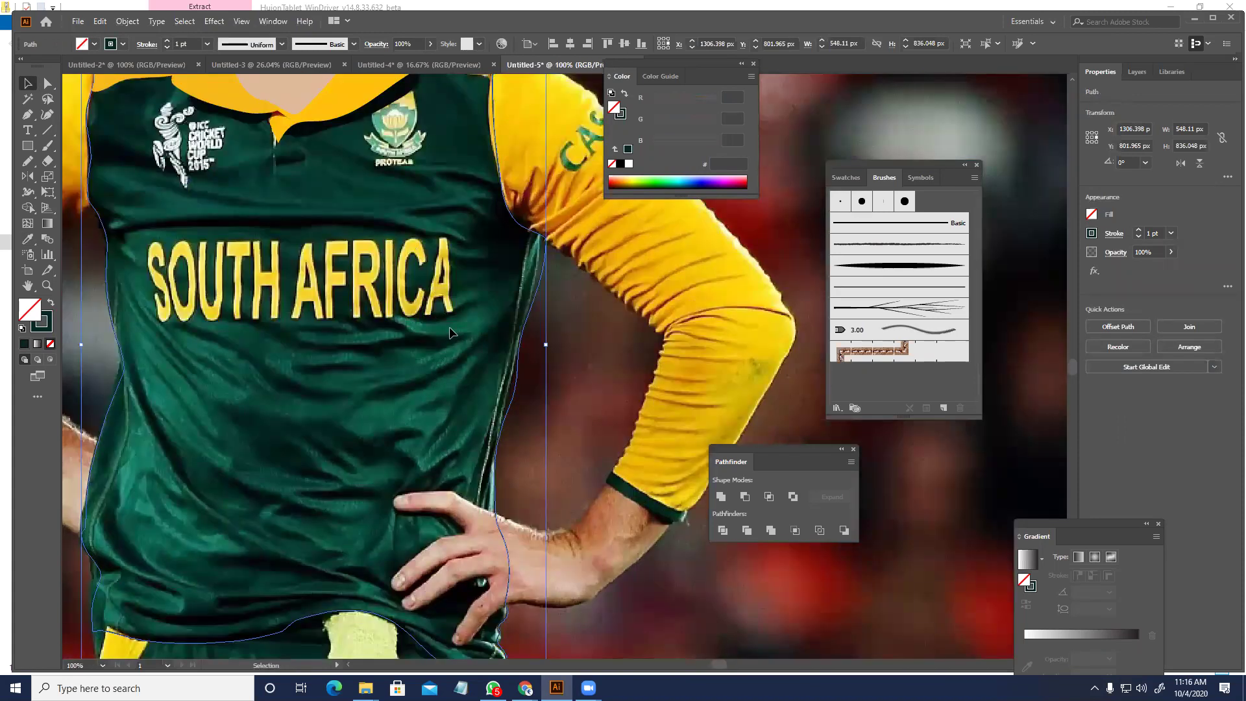
drag(220, 374, 283, 301)
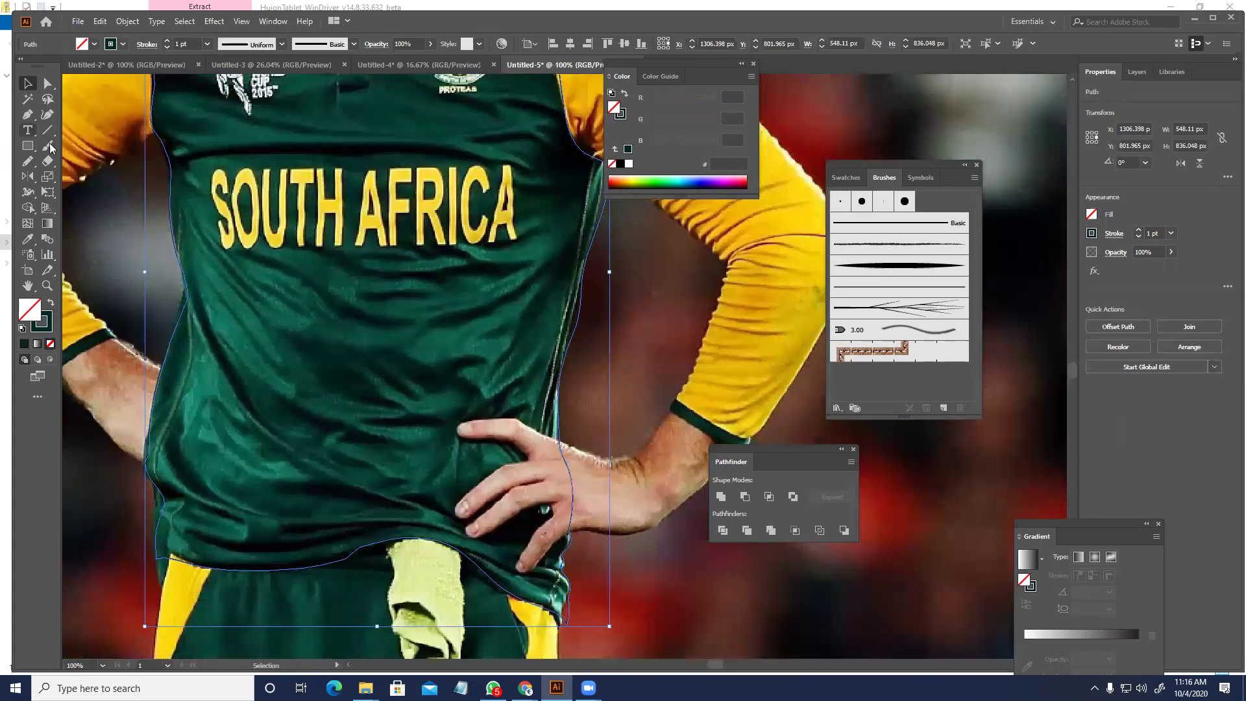
- Sketch a diagonal fold shape, about 208 × 93 px, below the SOUTH AFRICA lettering and fill it with sampled dark green 00251e
click(31, 165)
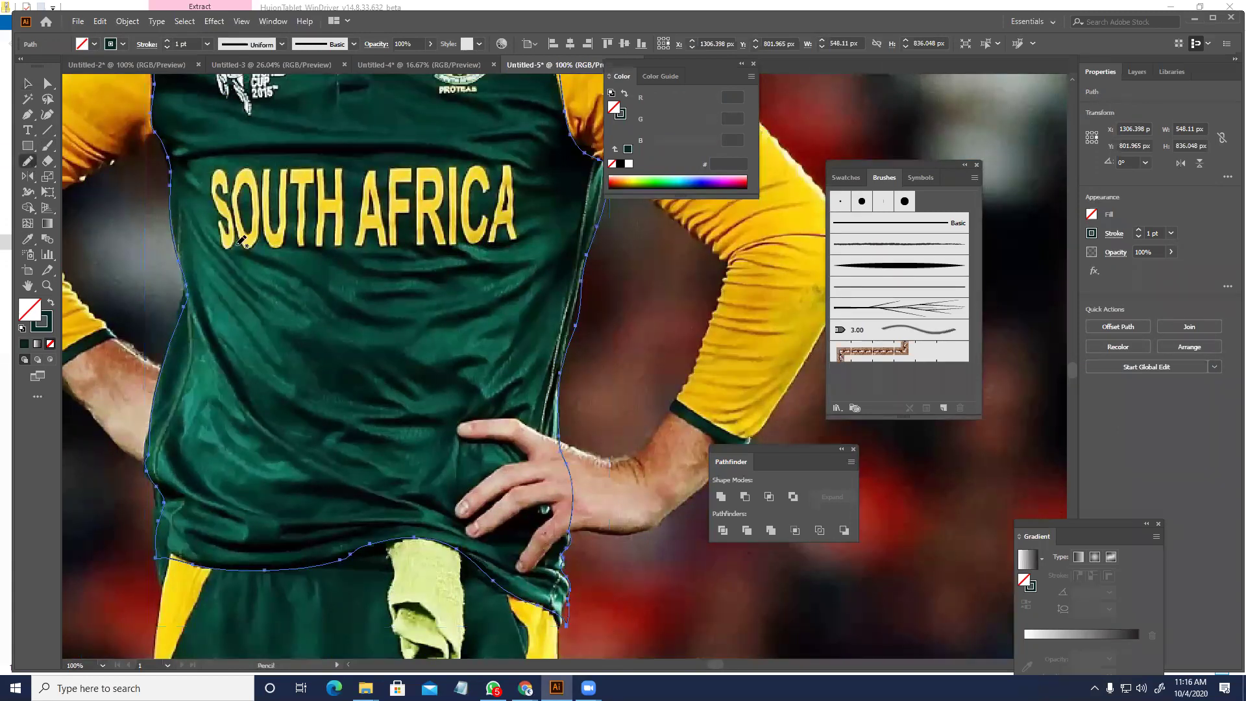
mouse_move(242, 250)
mouse_down()
mouse_move(343, 316)
mouse_move(413, 320)
mouse_move(357, 306)
mouse_move(251, 251)
mouse_up()
key(i)
key(shift+x)
key(v)
mouse_move(591, 411)
mouse_down()
mouse_move(423, 367)
mouse_move(559, 404)
mouse_up()
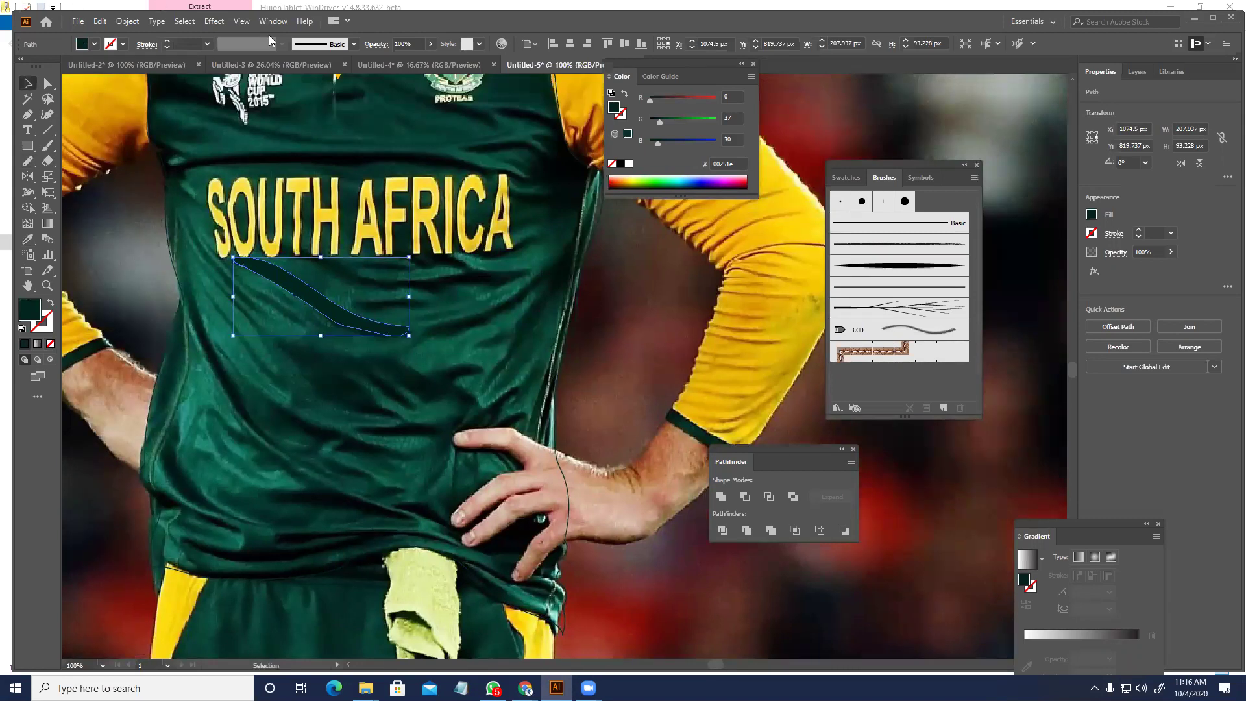
- Swap the shirt body's stroke colour back to its fill and select the fold shape
click(575, 330)
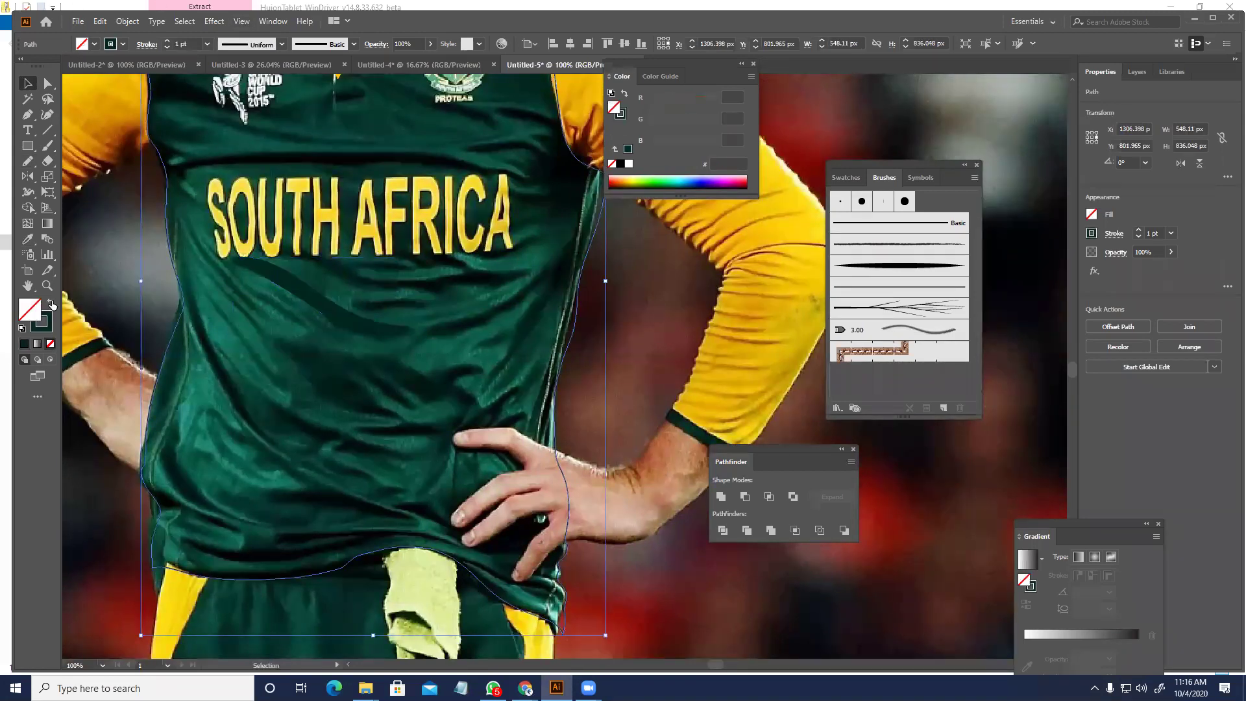
click(51, 303)
click(325, 311)
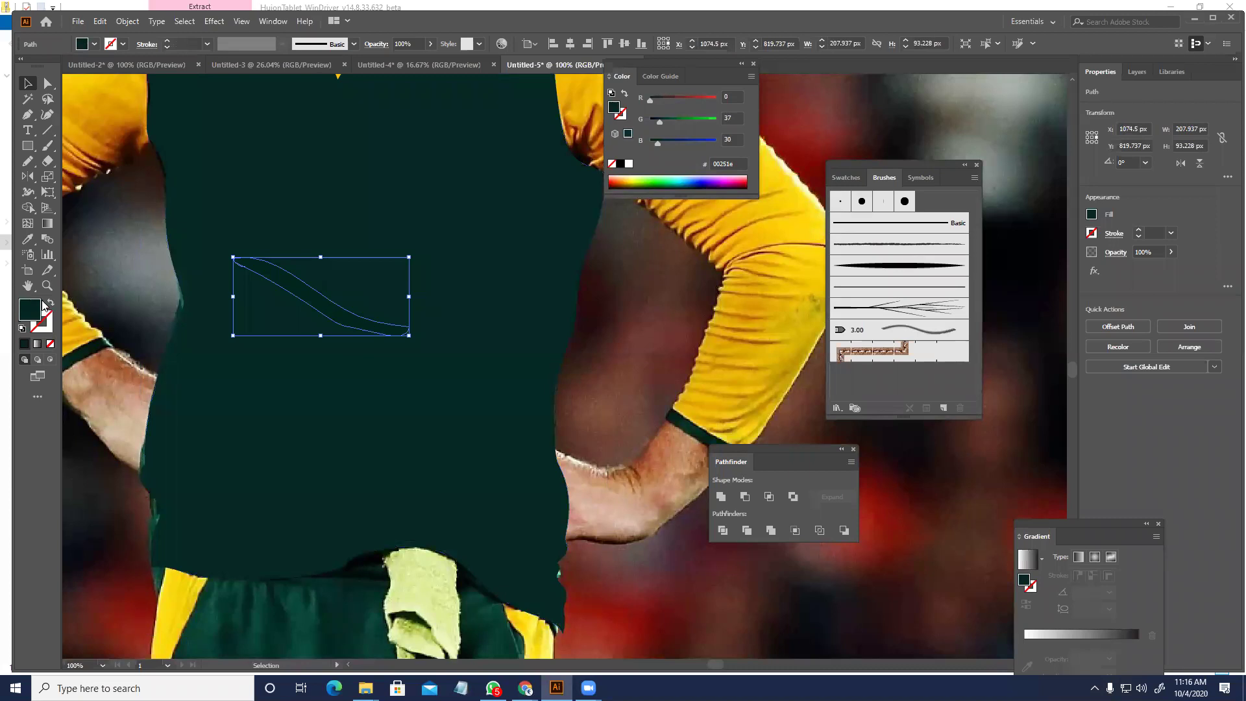
click(214, 21)
mouse_move(344, 192)
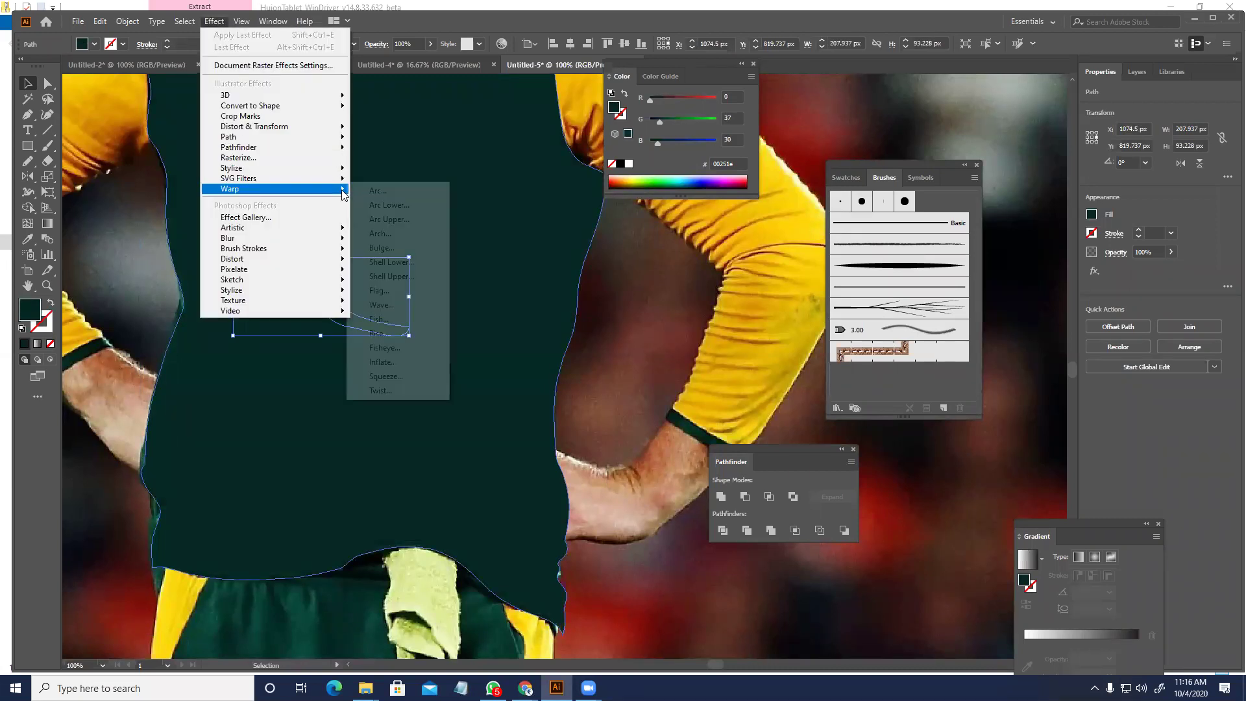
mouse_move(338, 147)
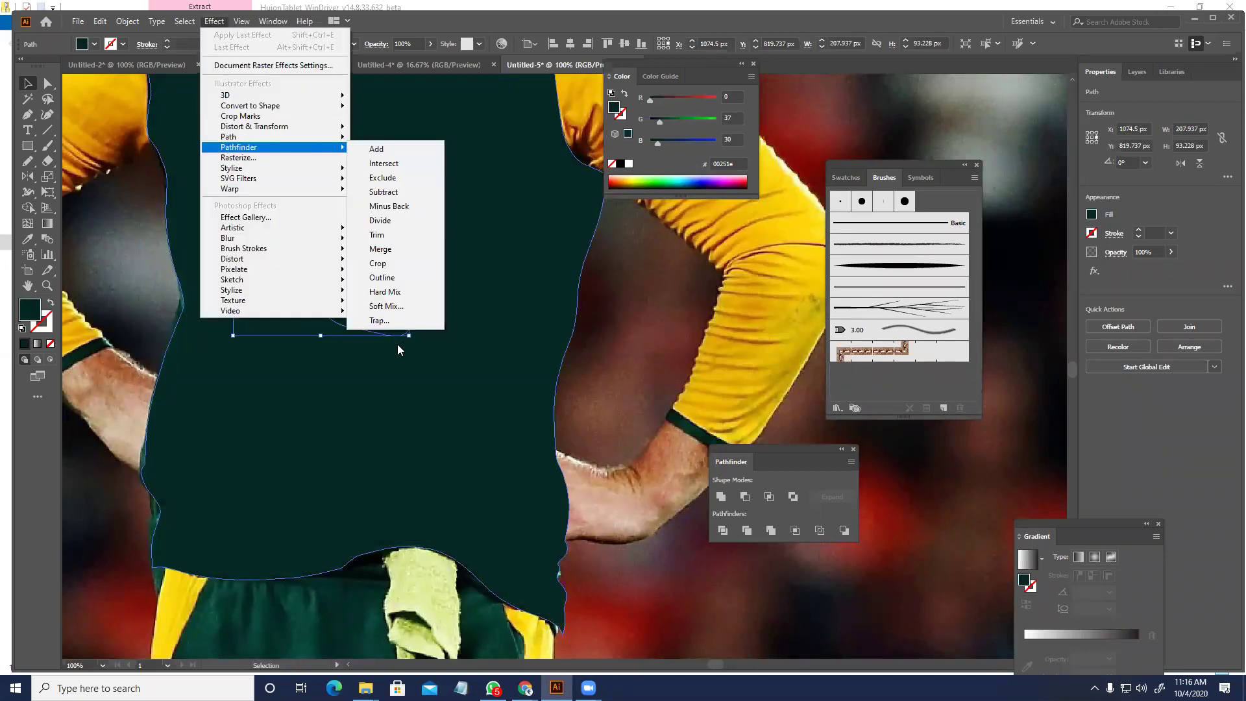
click(398, 345)
- Change the fold shape's fill to the near-black green 010f0c
double_click(29, 314)
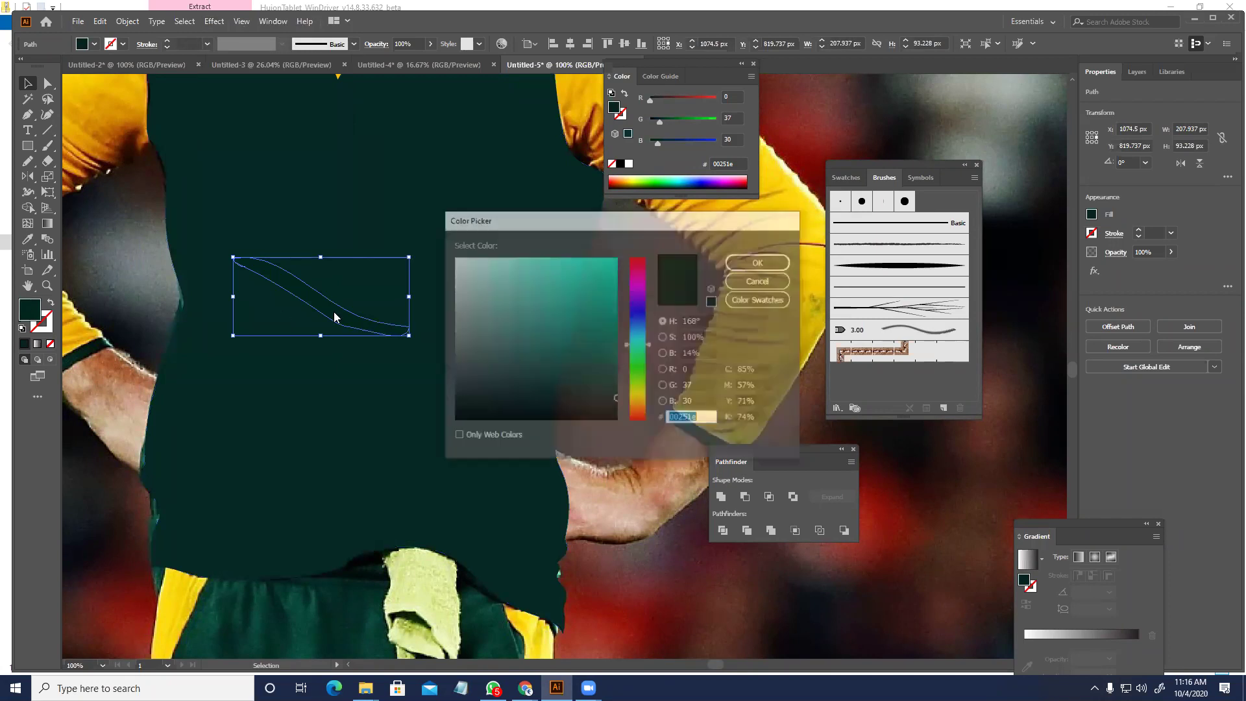
click(610, 412)
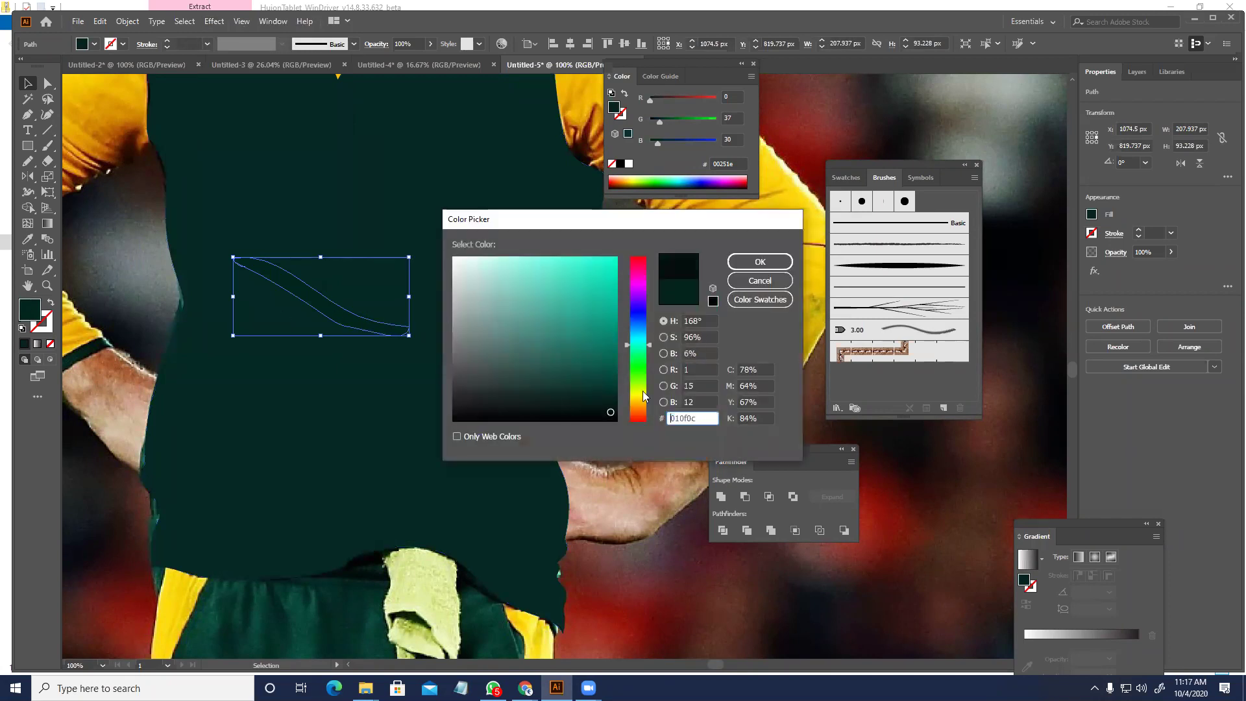
click(760, 262)
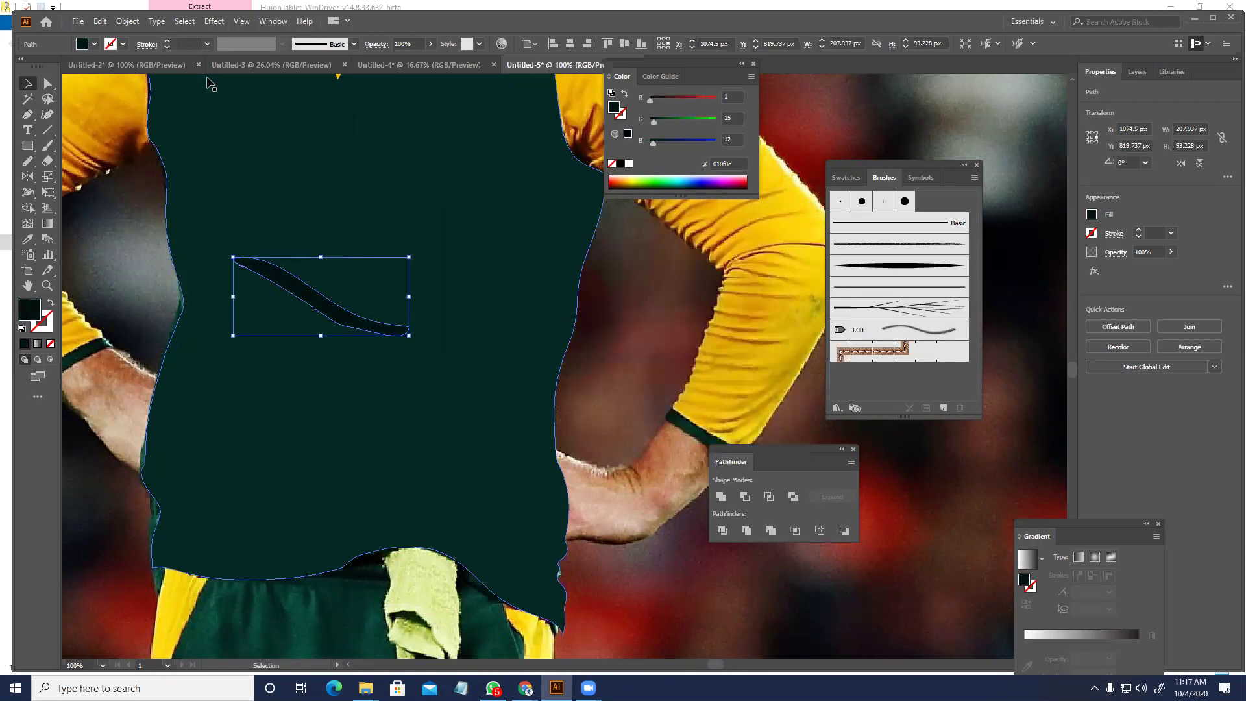
- Apply a Feather effect with a 15 px radius to the fold shape on the shirt
click(672, 409)
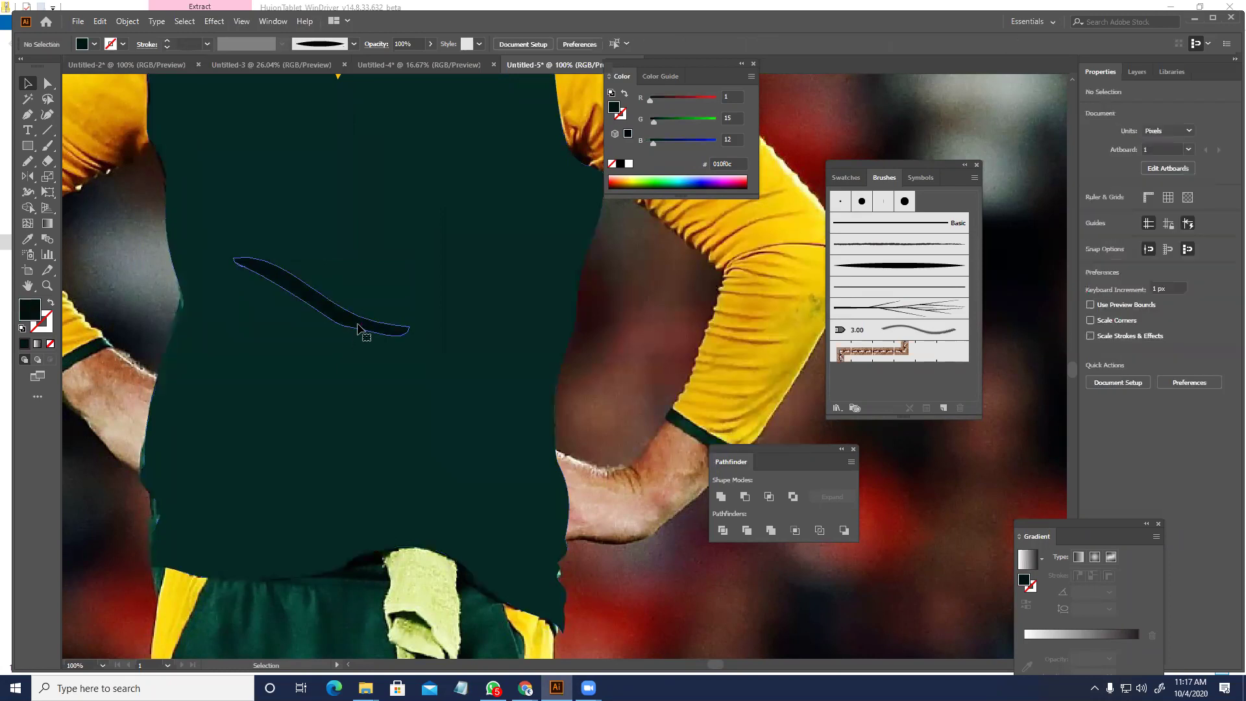
click(359, 329)
click(213, 23)
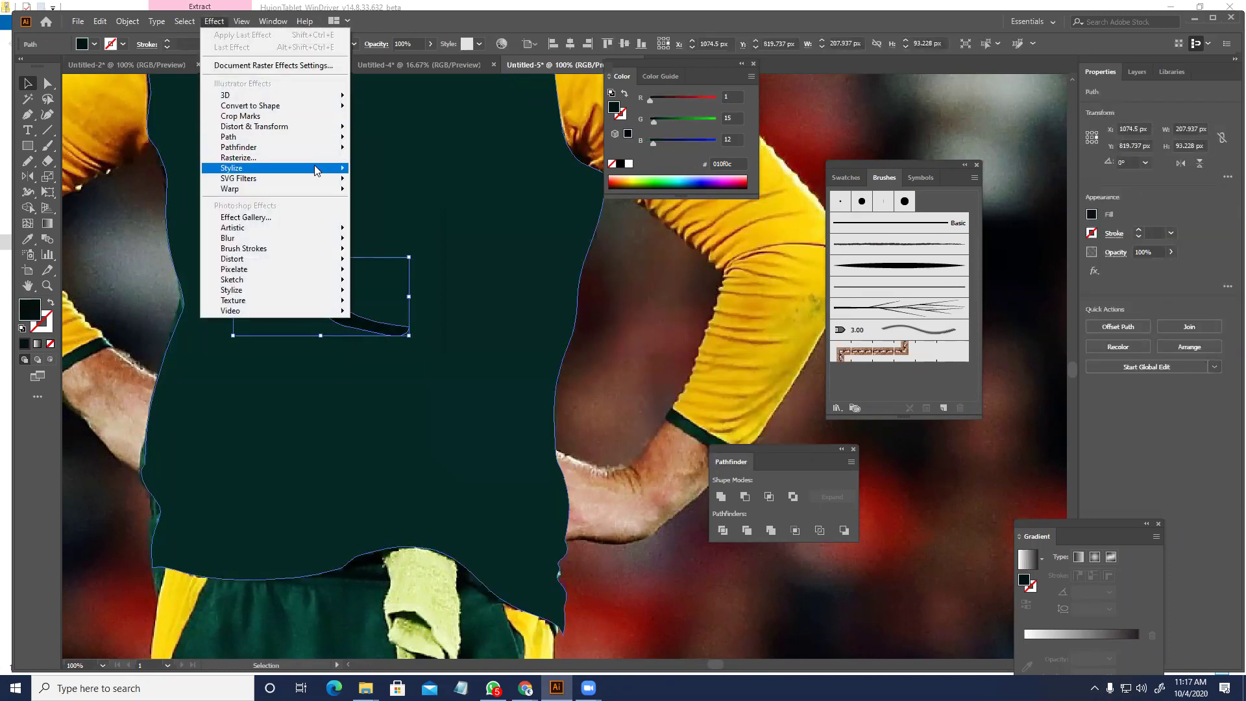
mouse_move(314, 166)
click(386, 185)
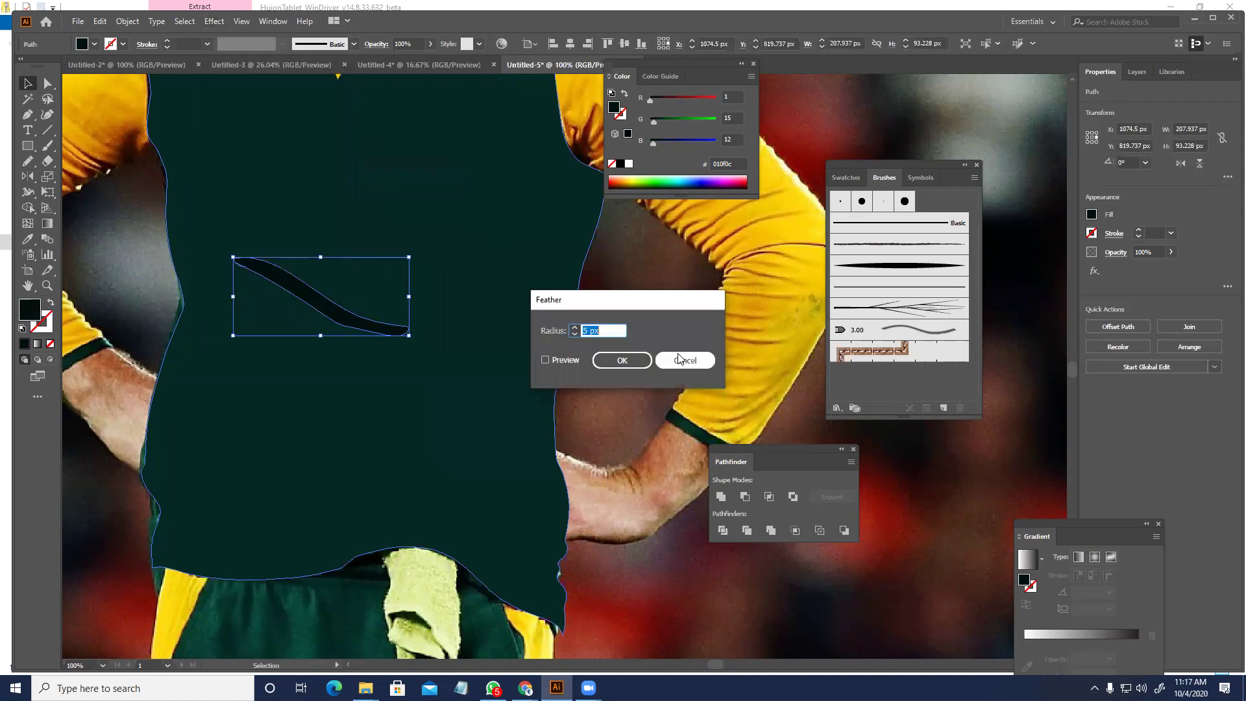
click(574, 362)
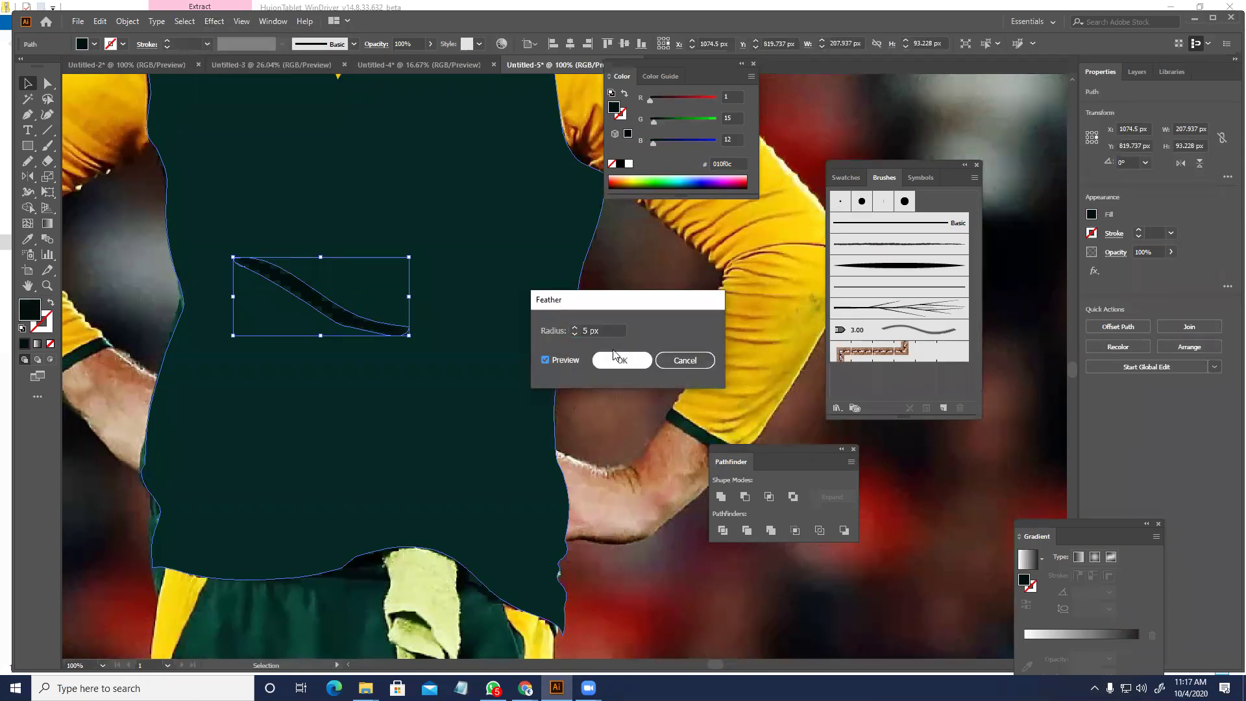
text(15)
click(639, 361)
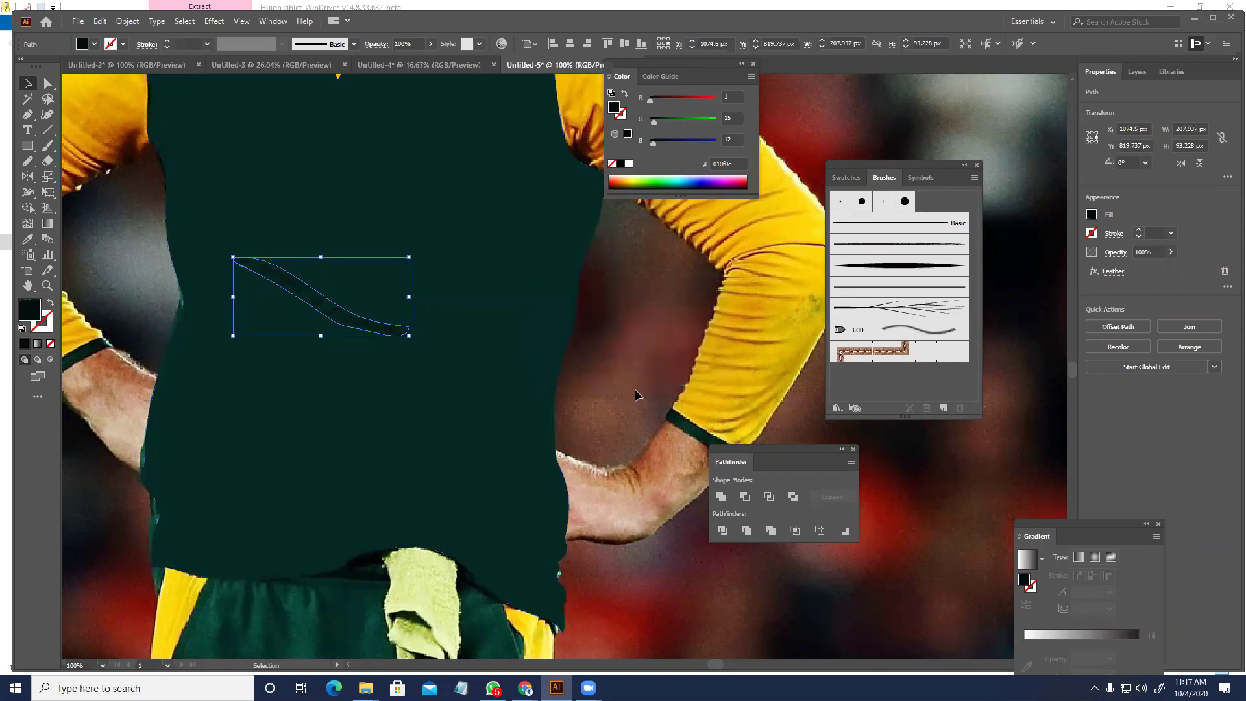
- Inspect the feathered fold shape at different magnifications and delete it from the shirt
click(625, 411)
scroll(314, 278, up, 2)
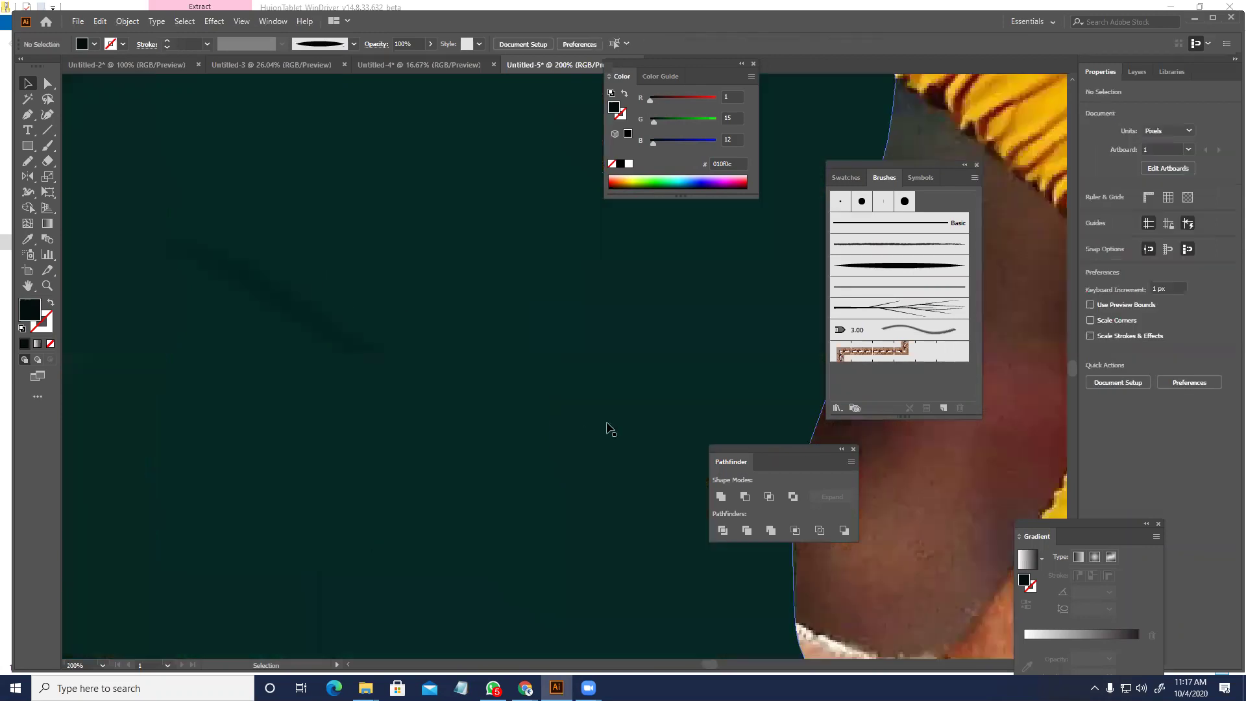
scroll(467, 384, down, 3)
scroll(532, 396, up, 1)
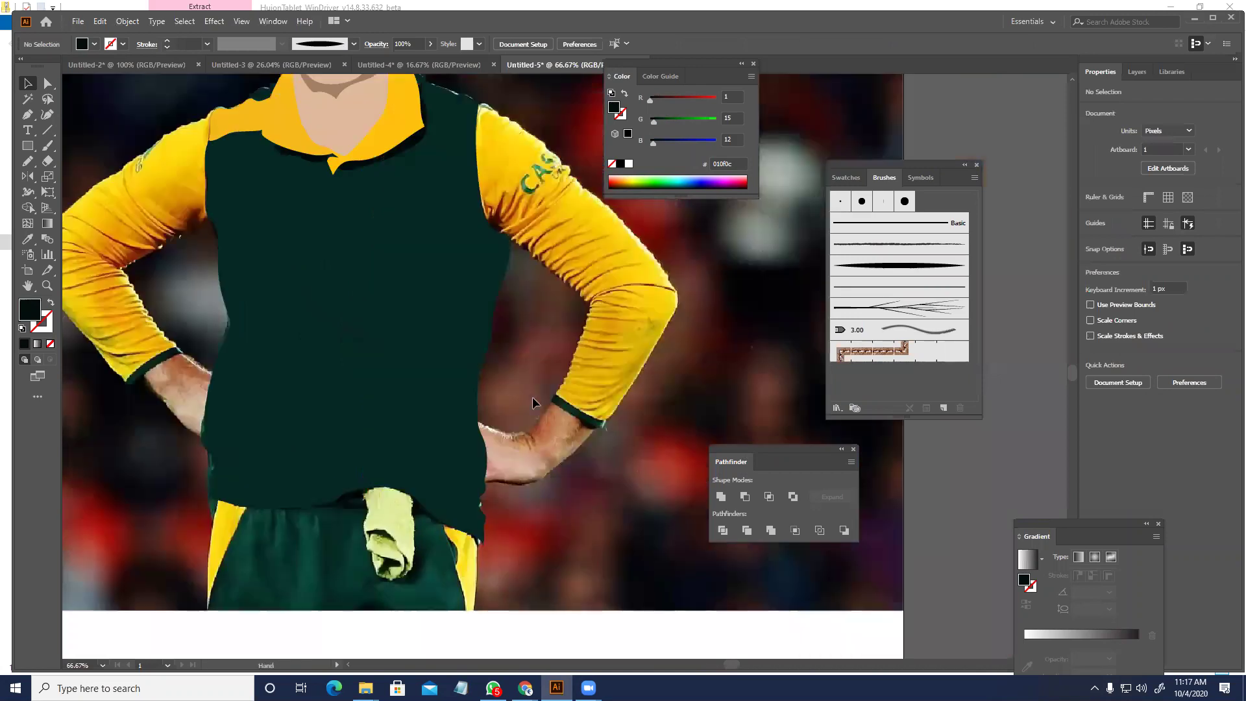
click(344, 331)
key(Delete)
- Turn the shirt body into an unfilled outline by swapping its fill and stroke, exposing the photo's shoulder area
click(394, 396)
click(50, 303)
drag(601, 370, 623, 355)
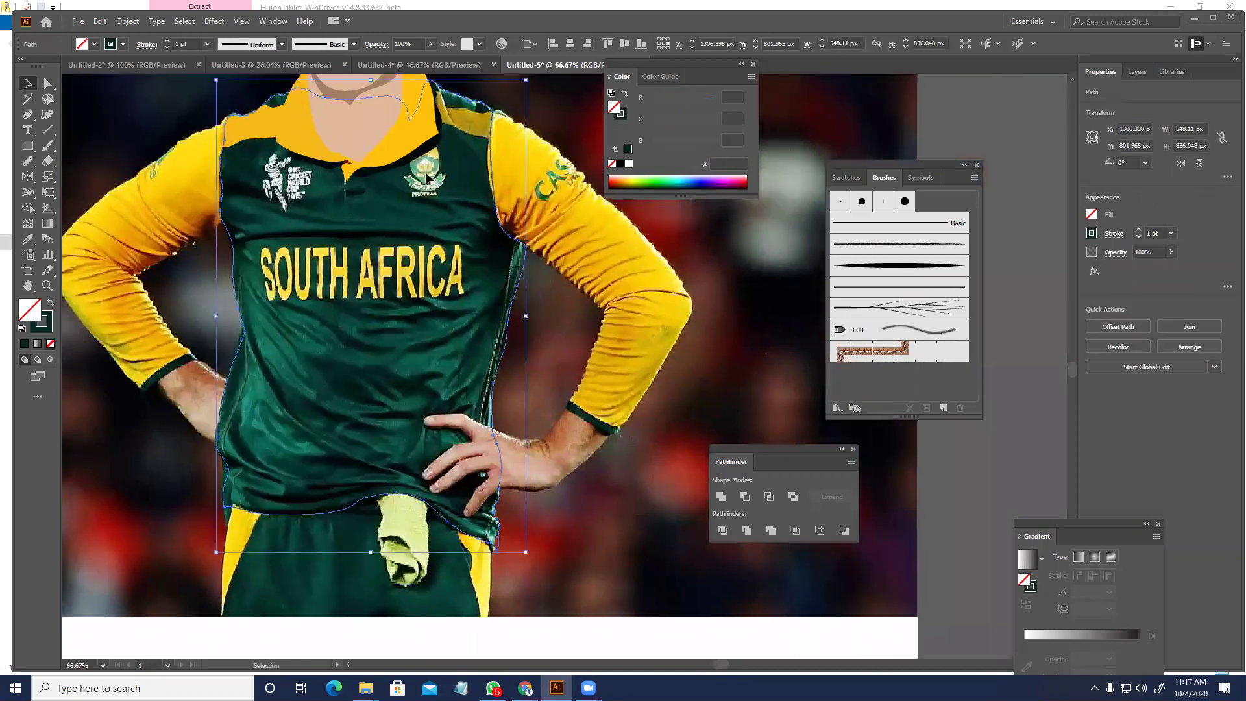
scroll(419, 169, up, 1)
drag(272, 216, 371, 295)
scroll(359, 262, up, 2)
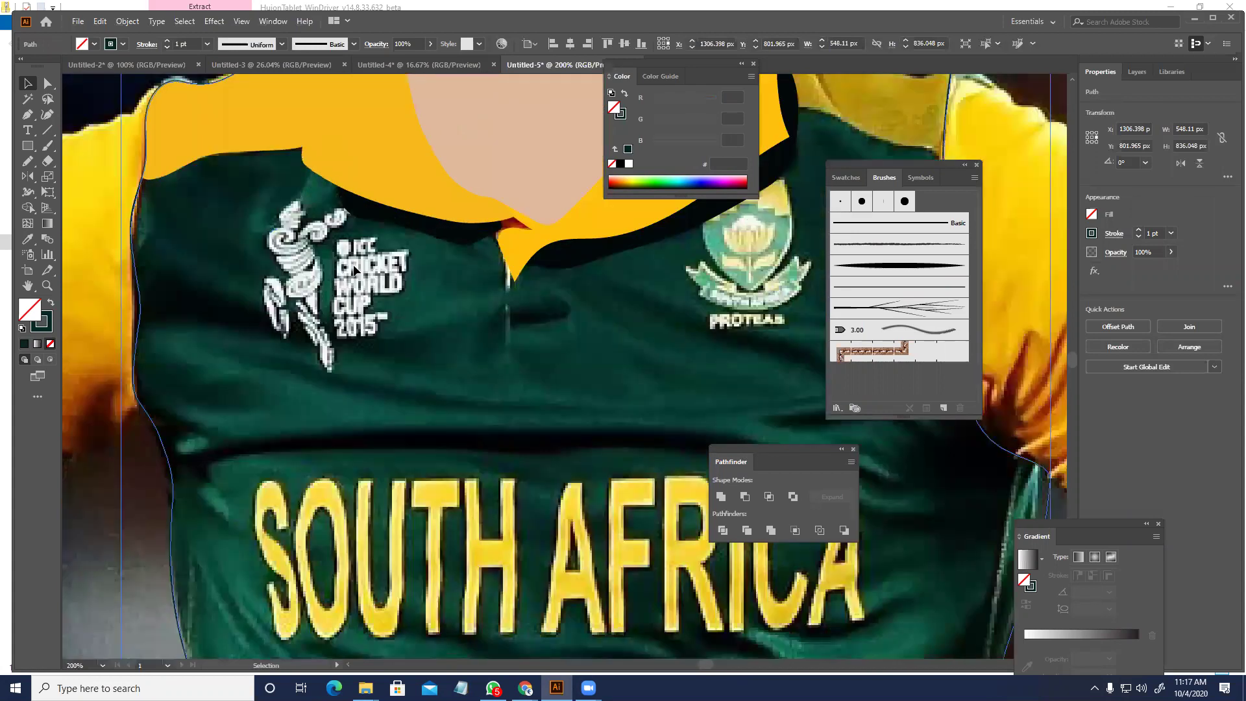
scroll(386, 282, down, 2)
drag(587, 275, 408, 284)
scroll(487, 177, up, 2)
scroll(407, 284, up, 3)
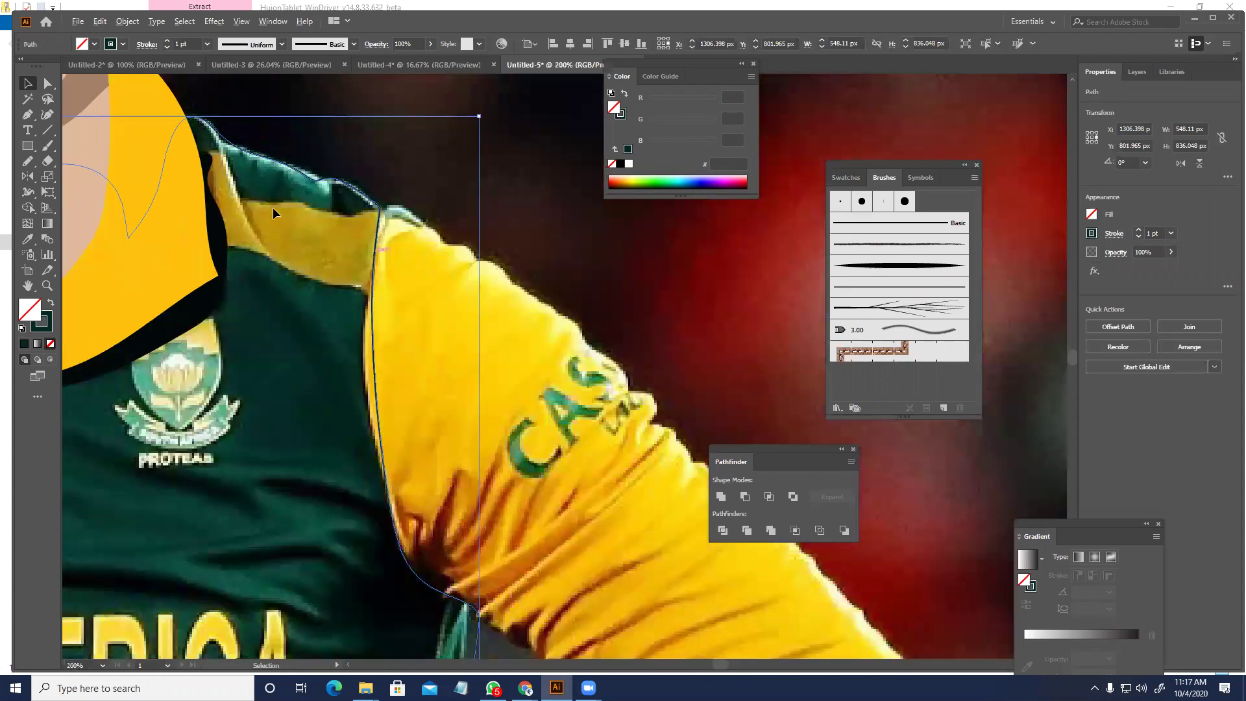
- Trace the yellow shoulder patch between the collar and the CASTLE sleeve with the Pencil, about 117 × 87 px
key(n)
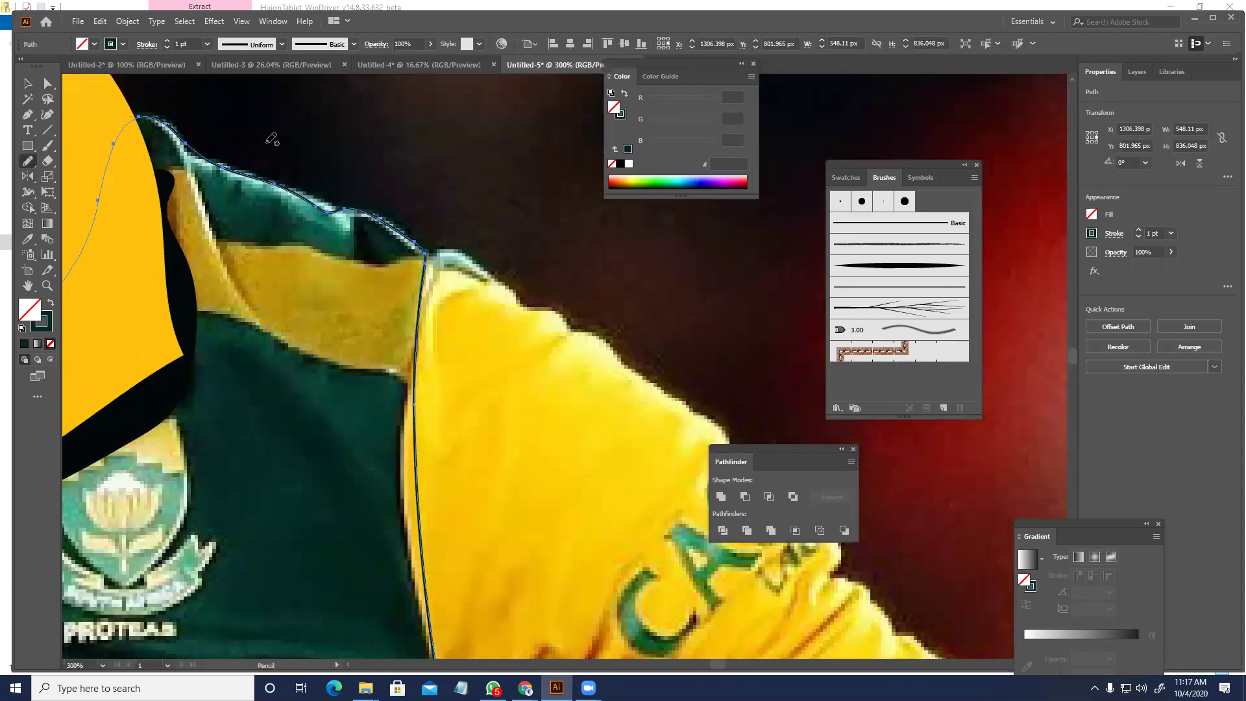
key(a)
click(373, 132)
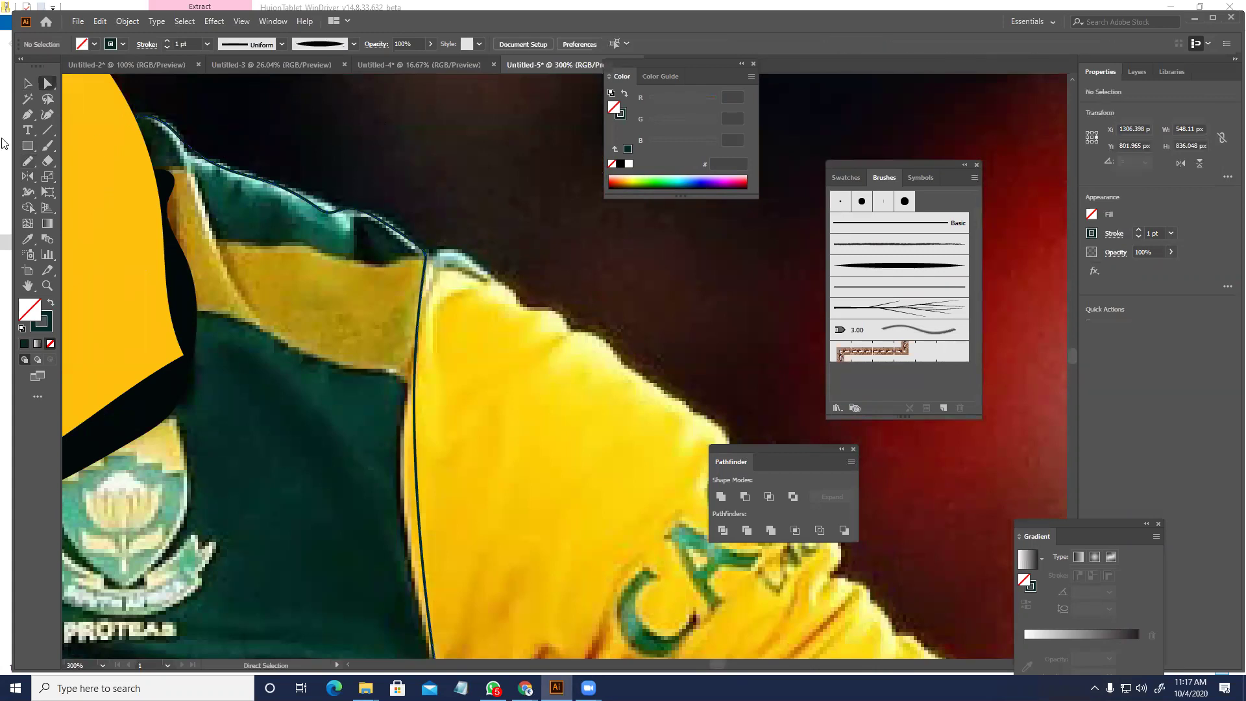
click(27, 163)
mouse_move(148, 183)
mouse_down()
mouse_move(192, 171)
mouse_move(219, 232)
mouse_move(245, 249)
mouse_move(429, 260)
mouse_move(440, 276)
mouse_move(432, 381)
mouse_move(305, 359)
mouse_move(161, 288)
mouse_move(142, 211)
mouse_move(169, 160)
mouse_up()
key(v)
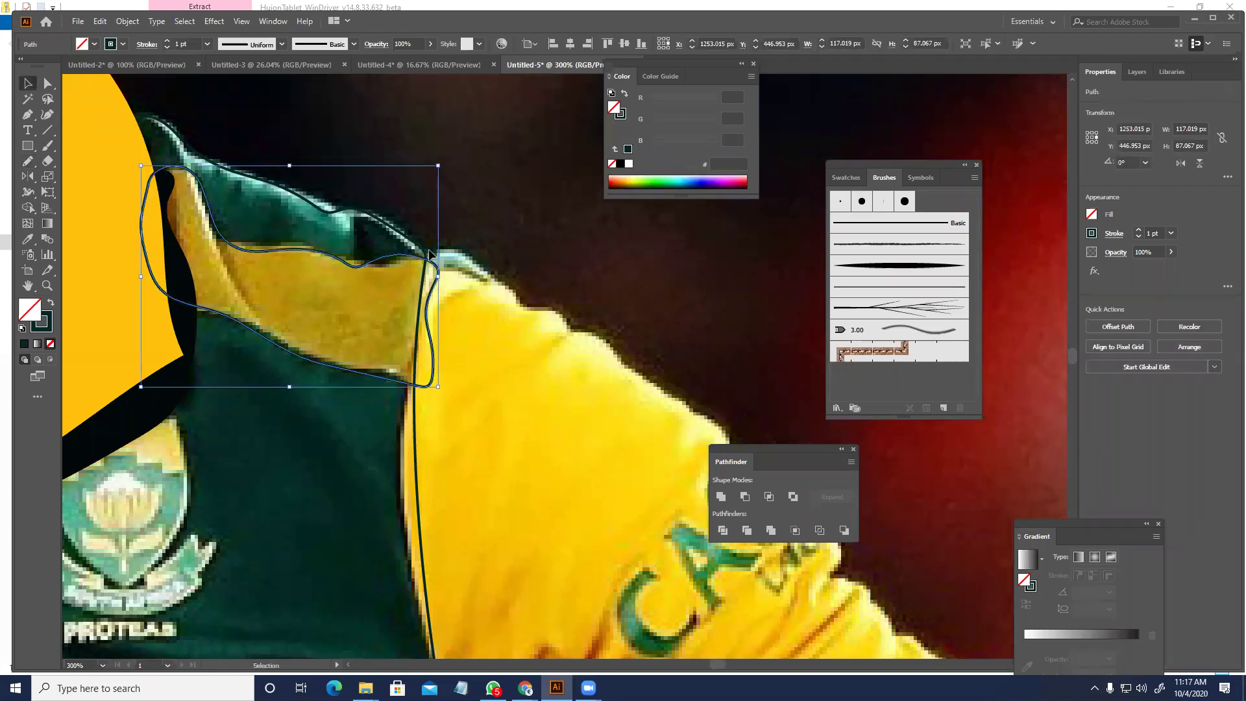
- Trim the shoulder patch to the shirt's edge by intersecting it with the shirt outline, keeping the shirt outline itself
click(428, 254)
key(a)
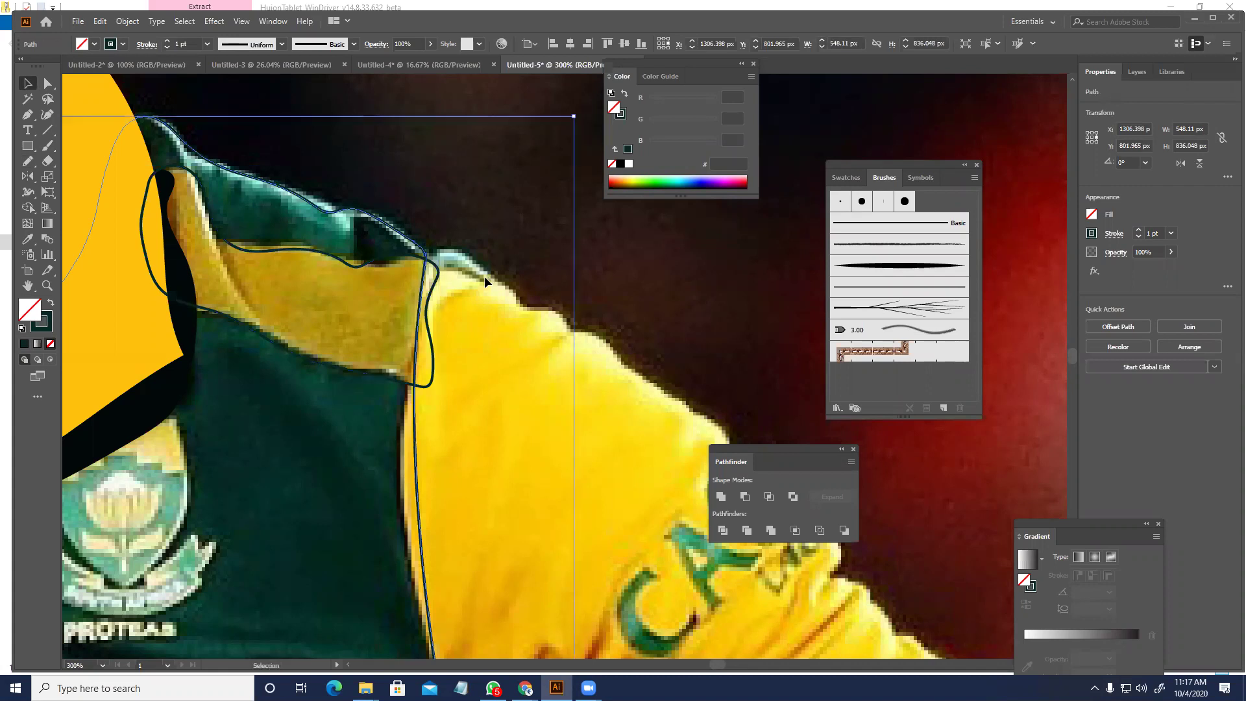
key(a)
click(435, 283)
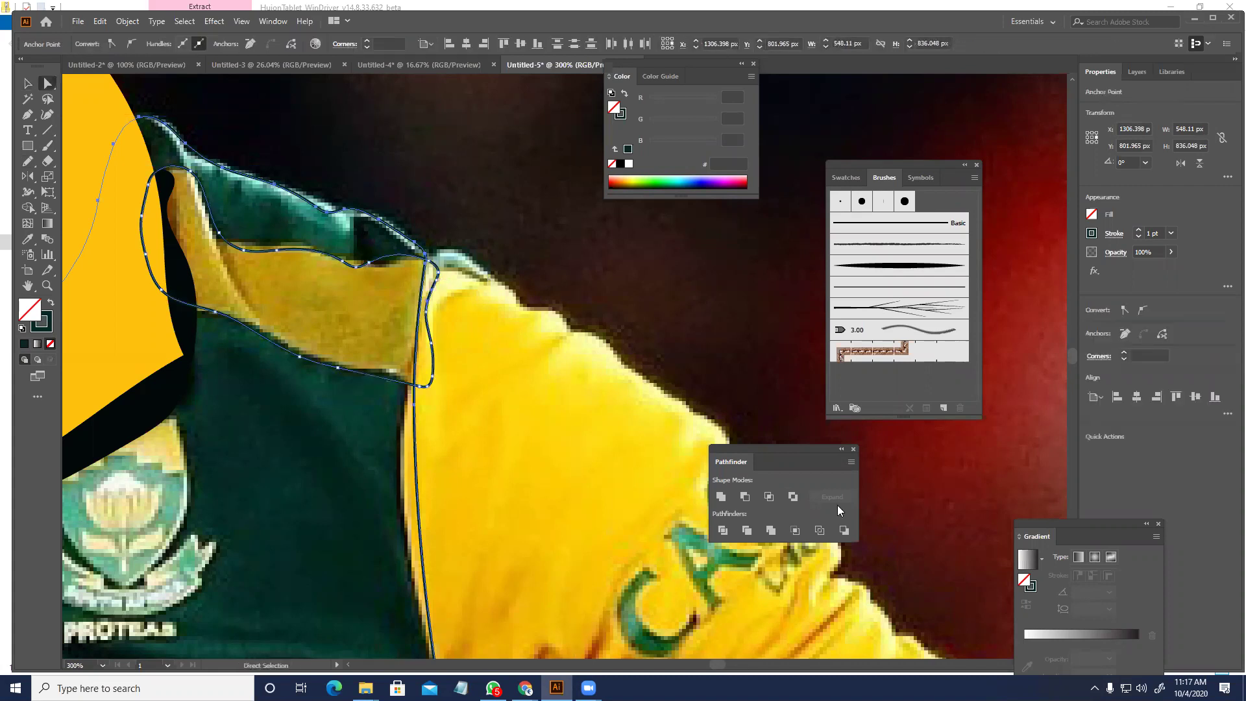
click(770, 497)
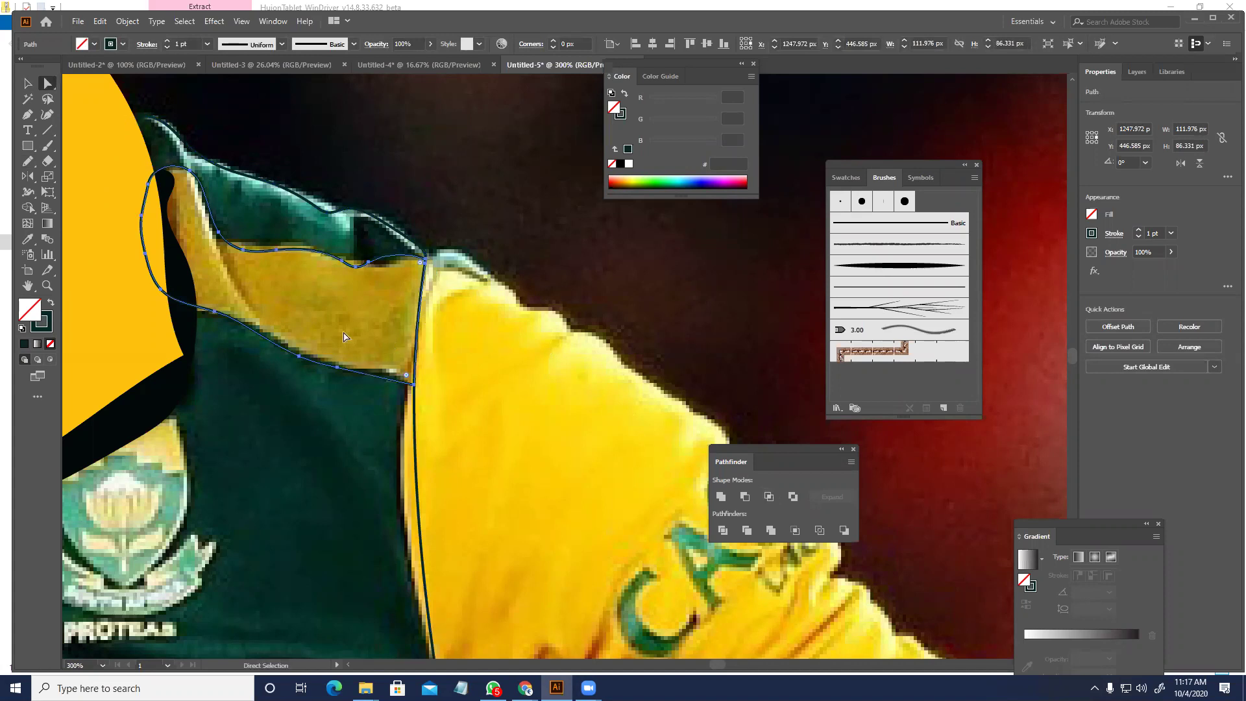
- Fill the shoulder patch with the collar's yellow ffc10c, sampled with the Eyedropper, and deselect it
key(i)
click(117, 323)
key(v)
click(518, 239)
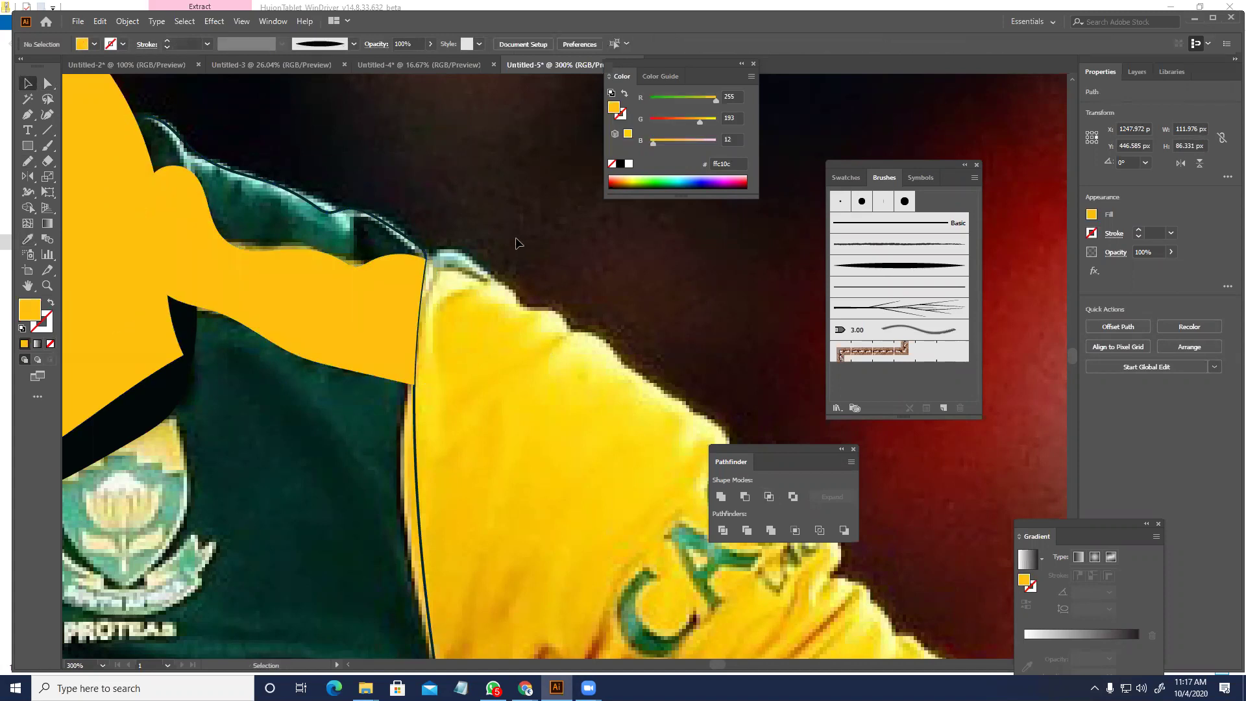
- Fill the shirt body with green 074839, sampled from the jersey in the photo with the Eyedropper
scroll(517, 238, down, 4)
drag(604, 247, 490, 255)
scroll(485, 271, down, 3)
drag(514, 380, 236, 81)
click(462, 376)
click(404, 363)
key(i)
click(404, 364)
key(v)
click(500, 371)
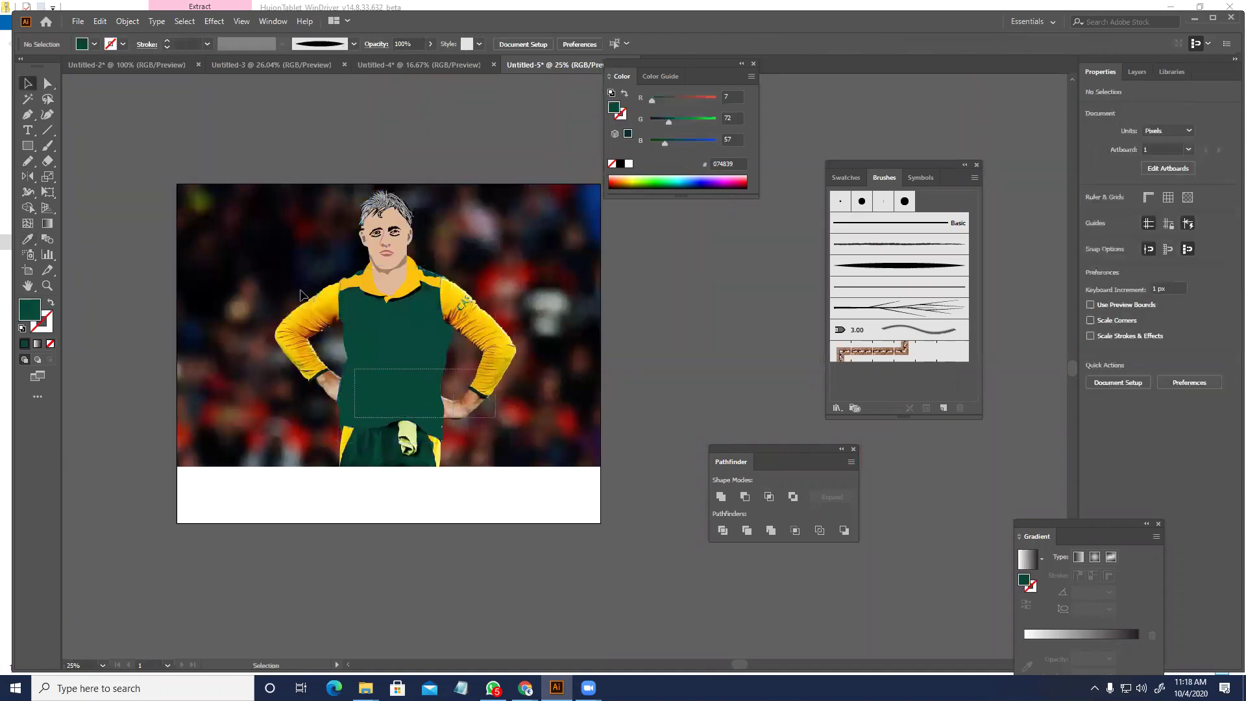
- Move the green shirt body about 12 px to the right and send it backward in the stacking order
scroll(430, 298, up, 1)
drag(400, 362, 403, 365)
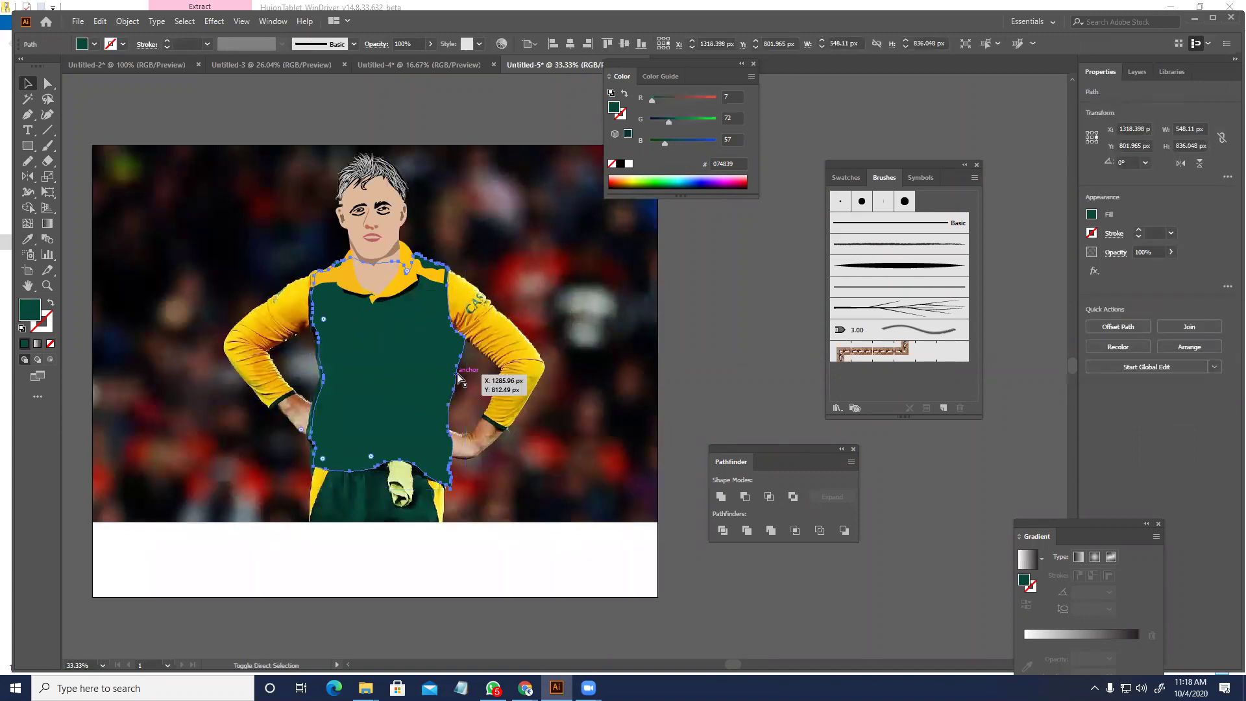
key(ctrl+[)
- Group the traced head, collar and shirt shapes and move the group off the artboard beside the photo
drag(574, 429, 232, 144)
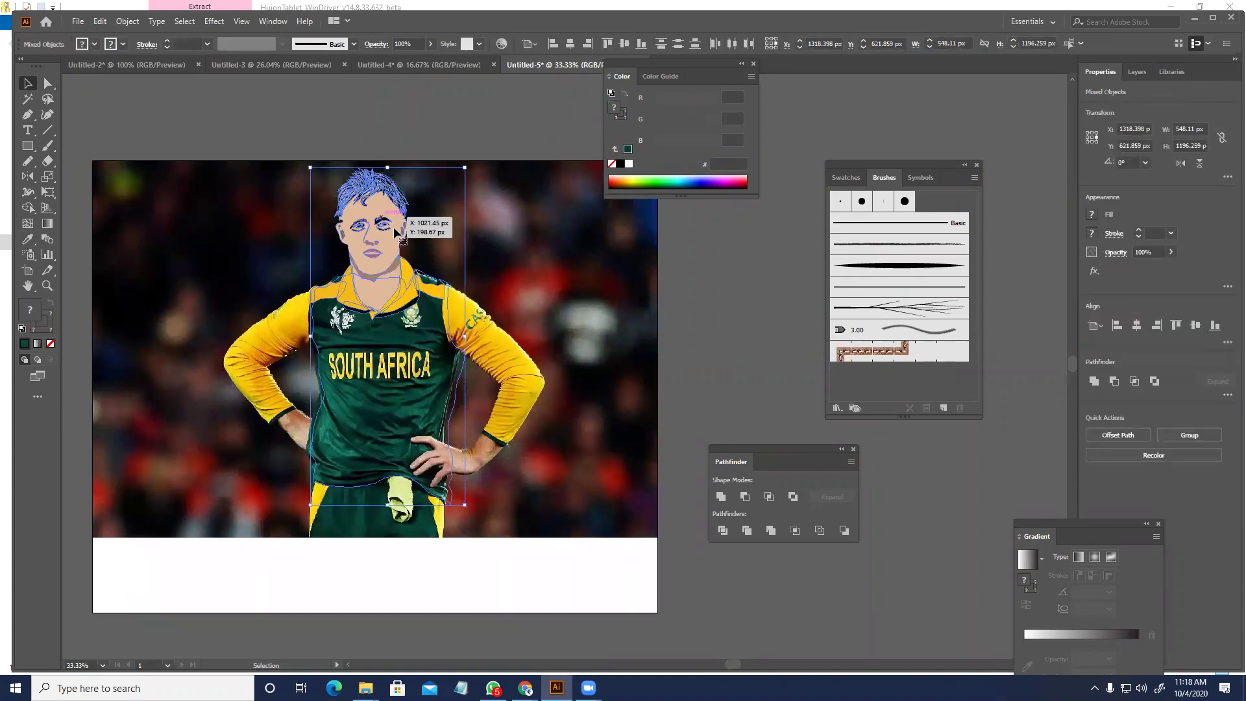
key(ctrl+g)
scroll(416, 373, down, 2)
drag(416, 374, 630, 355)
click(649, 462)
drag(649, 462, 486, 471)
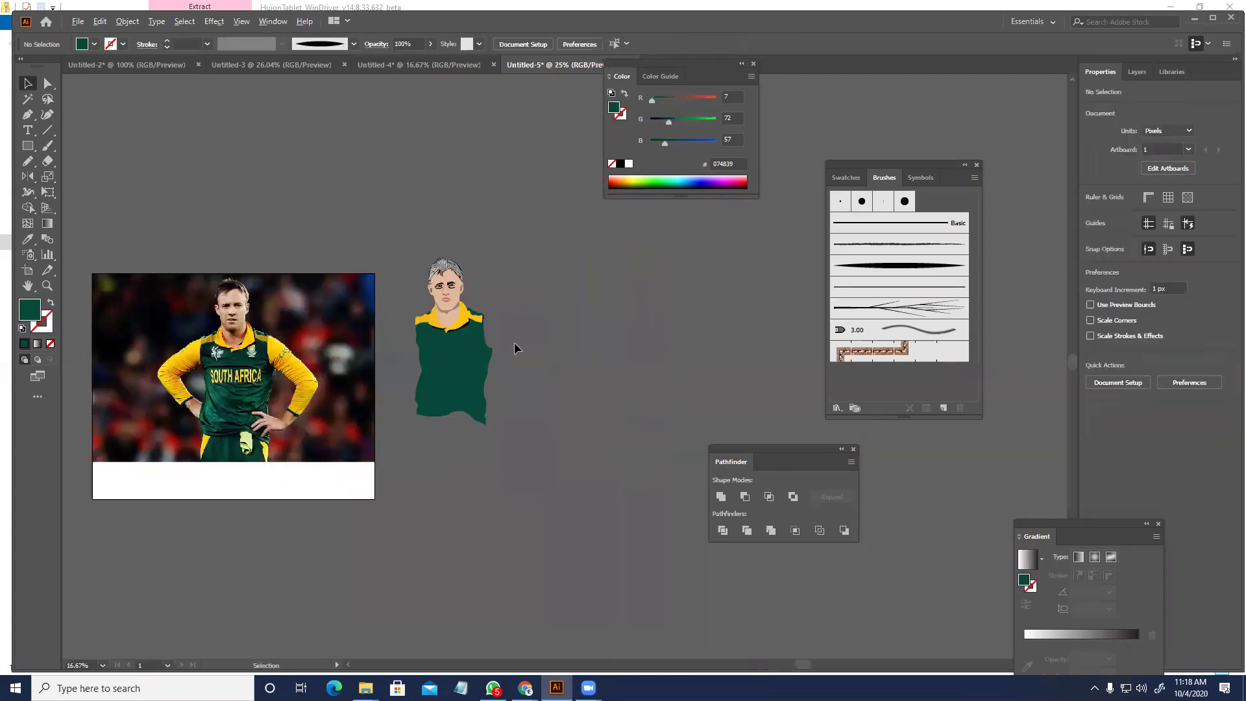
scroll(514, 348, up, 3)
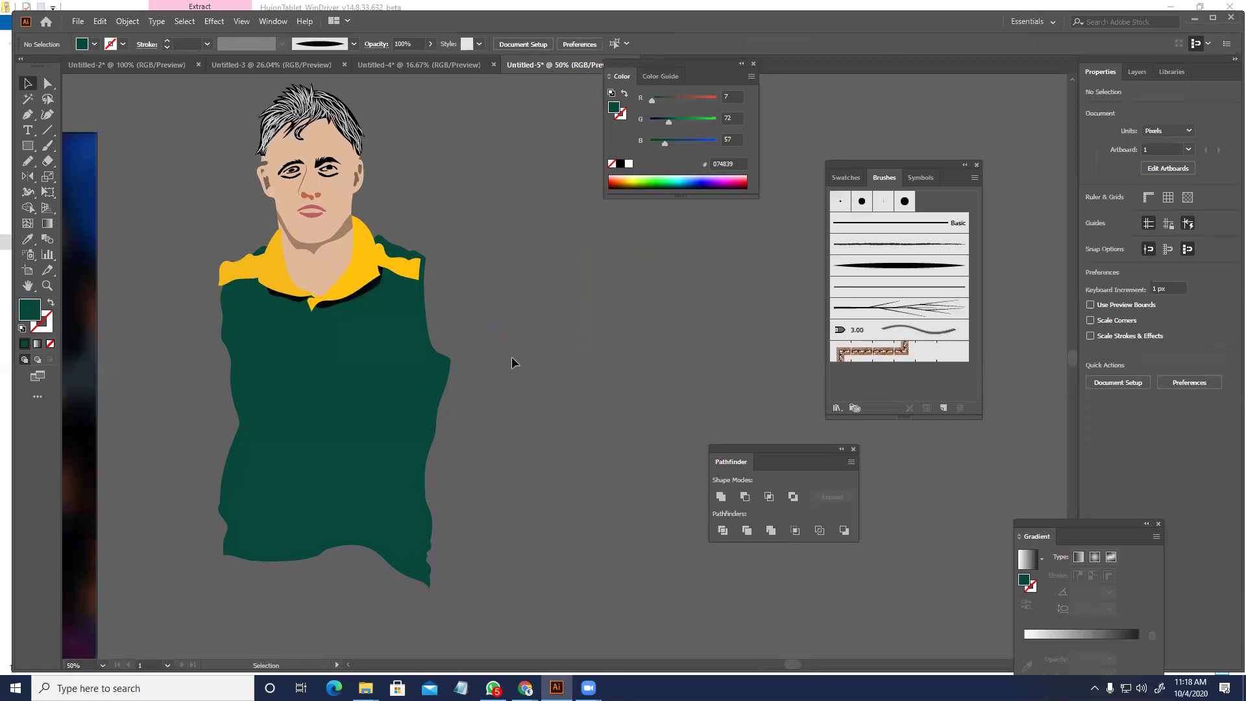
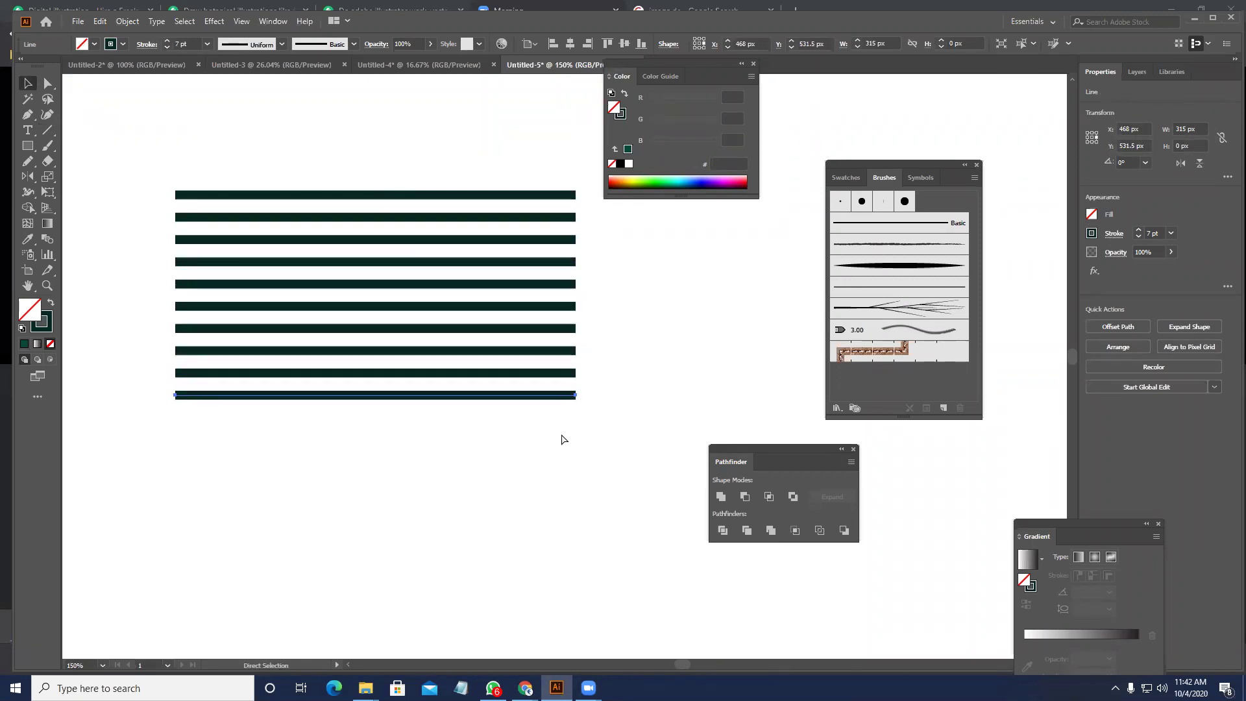
- Repeat the last line duplication five more times to extend the stack of evenly spaced horizontal stripes
key(ctrl+d)
key(ctrl+d)
key(ctrl+d)
key(ctrl+d)
key(ctrl+d)
- Add a copy of all the horizontal lines rotated 90 degrees to form a crossing grid, and select both sets
drag(607, 580, 72, 122)
drag(295, 146, 6, 100)
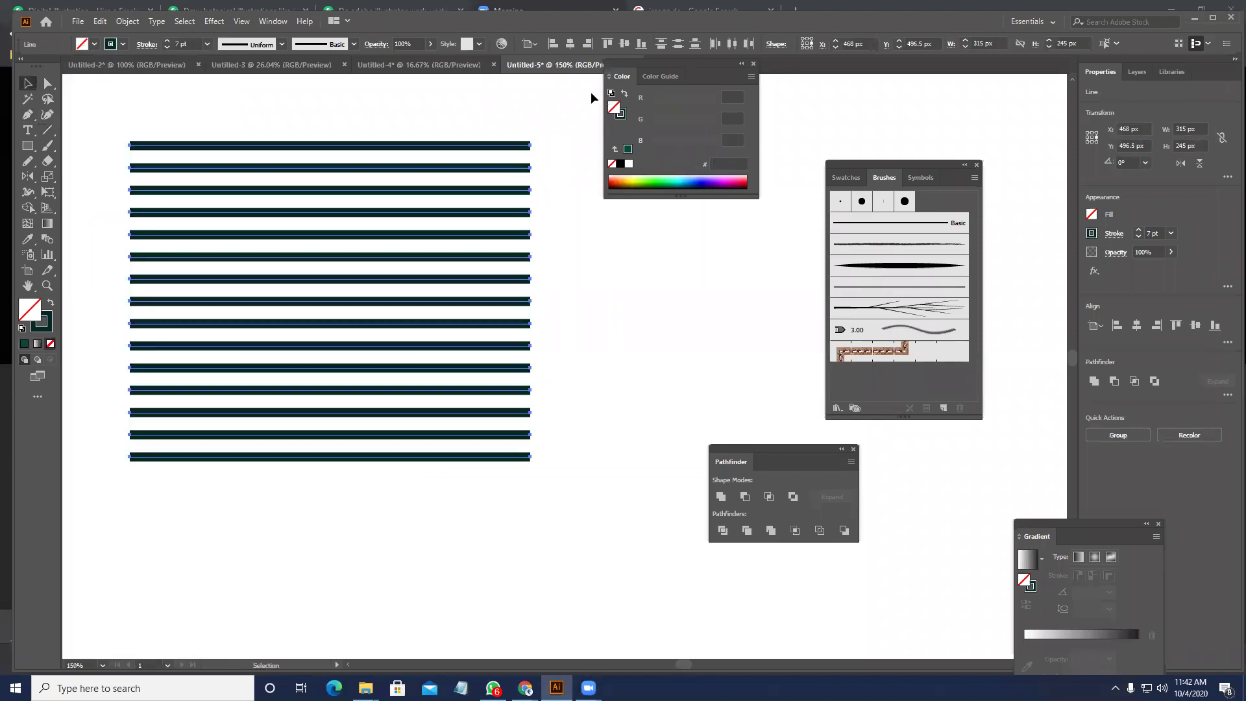
drag(535, 143, 523, 498)
drag(108, 219, 224, 129)
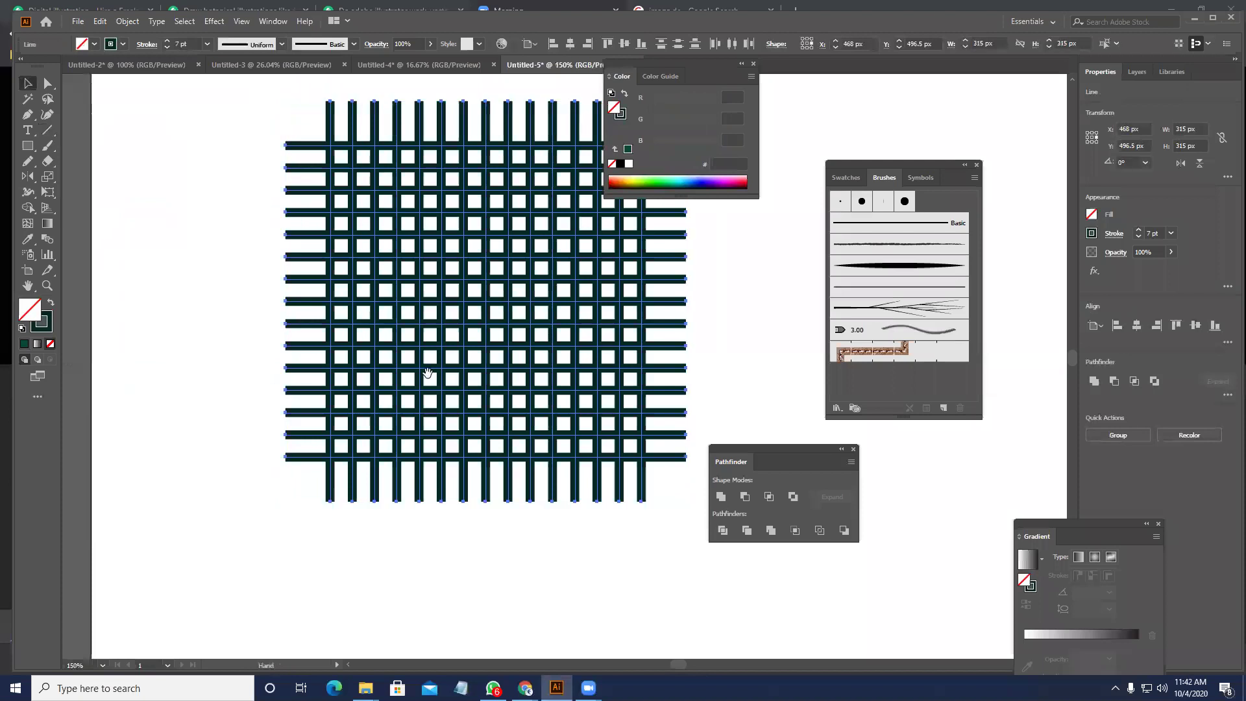
drag(393, 353, 261, 351)
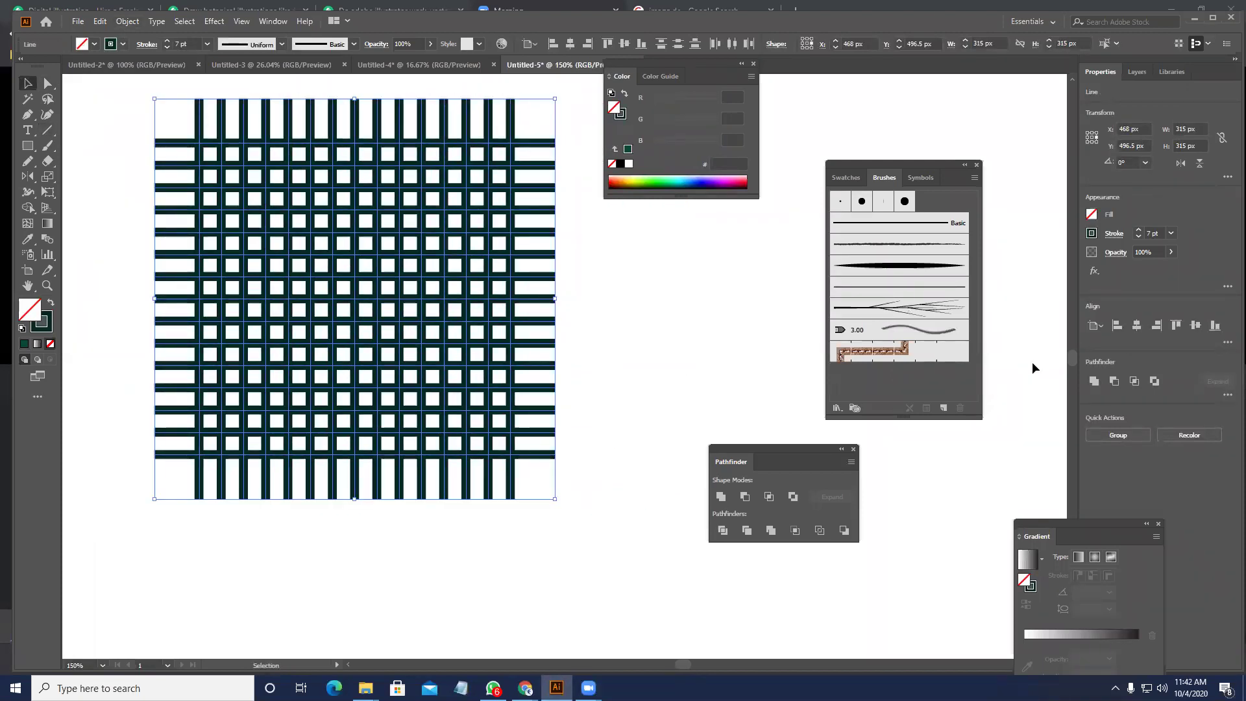
- Try to combine the crossing lines with Pathfinder Unite and Minus Front
click(1095, 380)
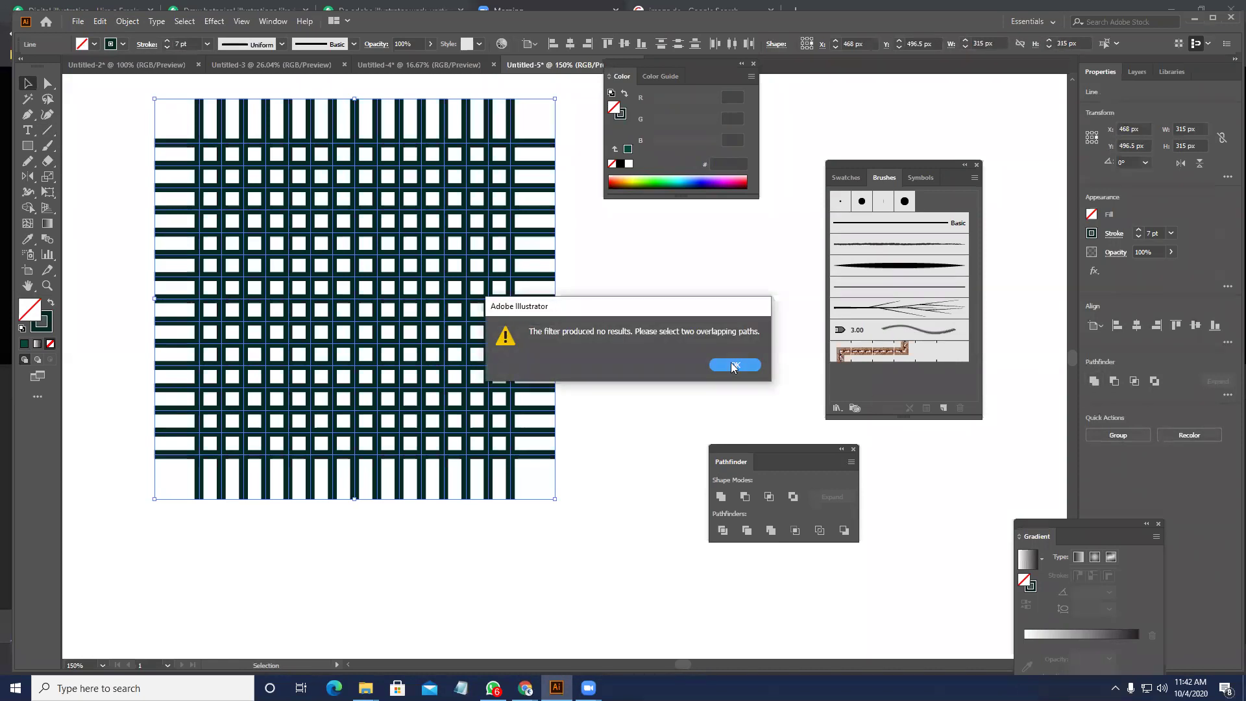
key(Return)
click(1114, 381)
click(732, 365)
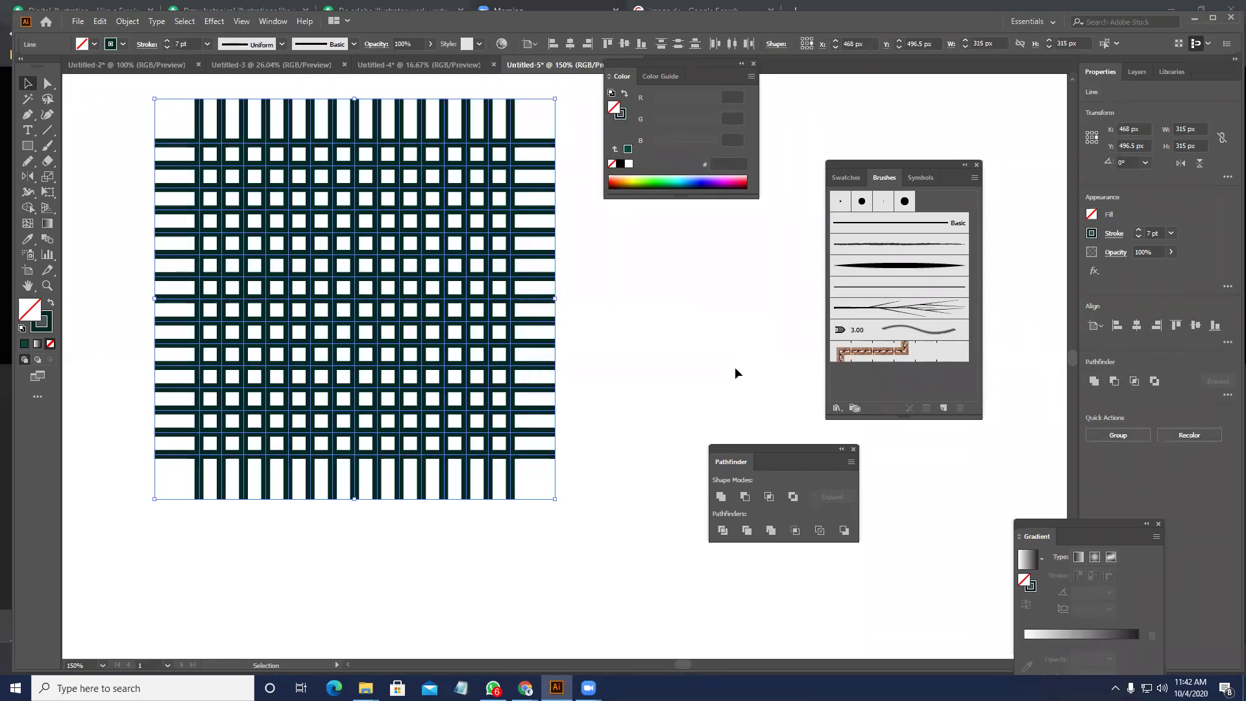
- Divide the crossing lines into grid cells with Pathfinder Divide and give them a 2 pt green 074839 stroke
click(722, 530)
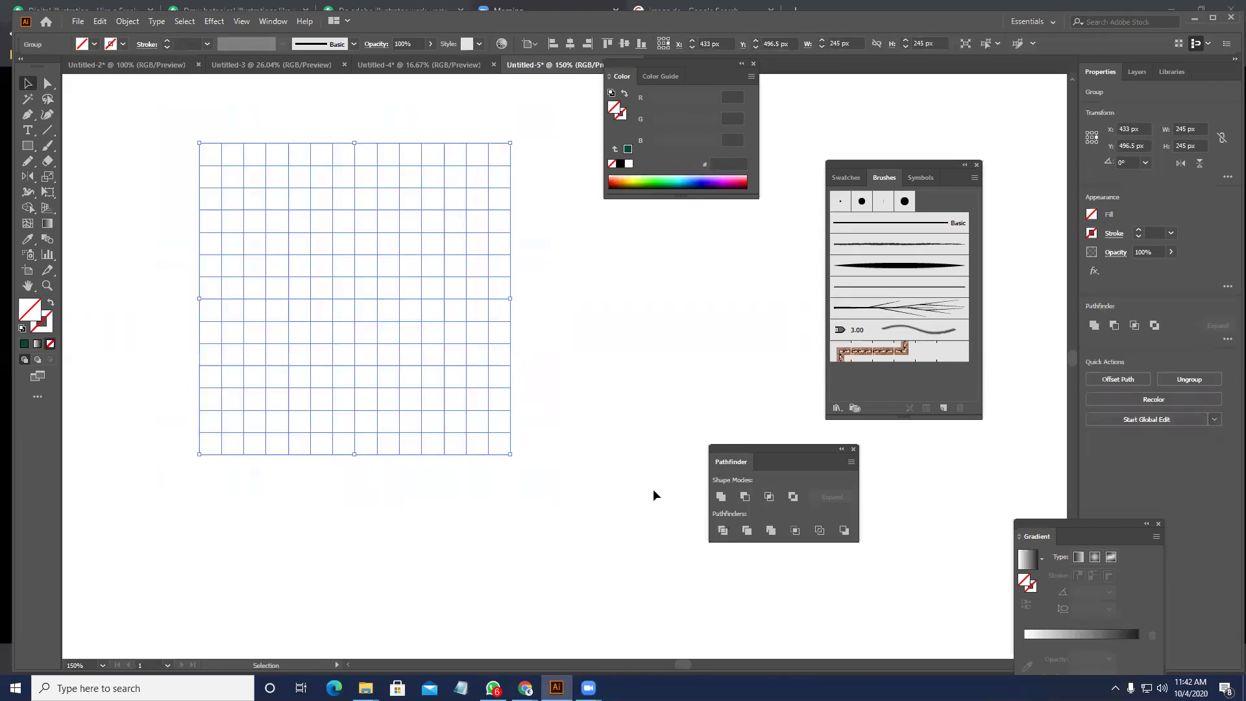
click(46, 326)
click(24, 343)
key(i)
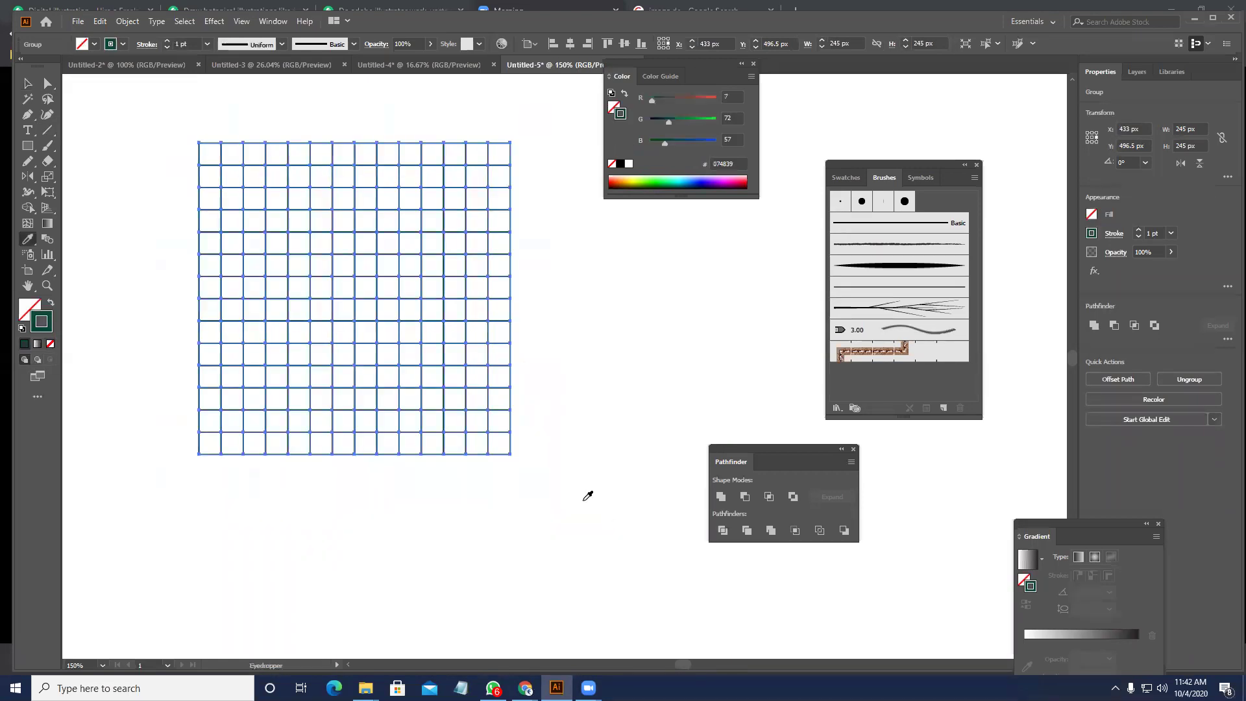
key(v)
mouse_move(561, 506)
mouse_down()
mouse_move(154, 107)
mouse_move(155, 93)
mouse_up()
click(167, 40)
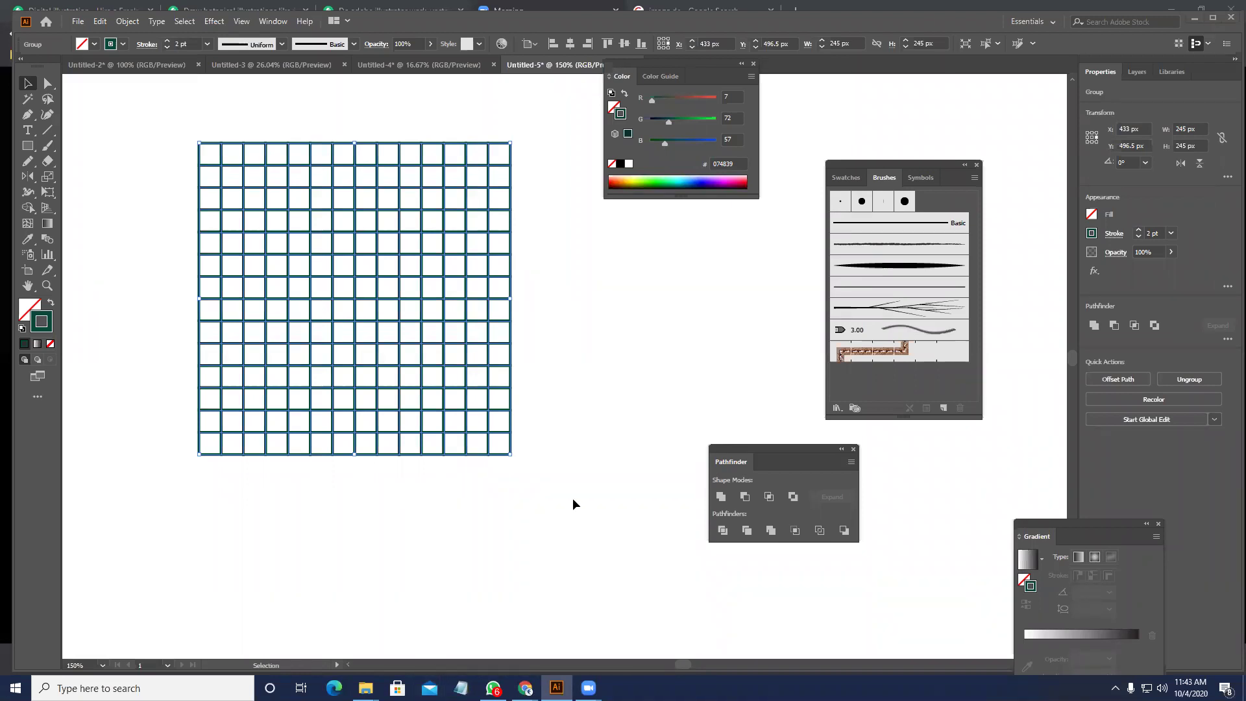
- Start a new pattern brush from the green grid
drag(367, 351, 919, 385)
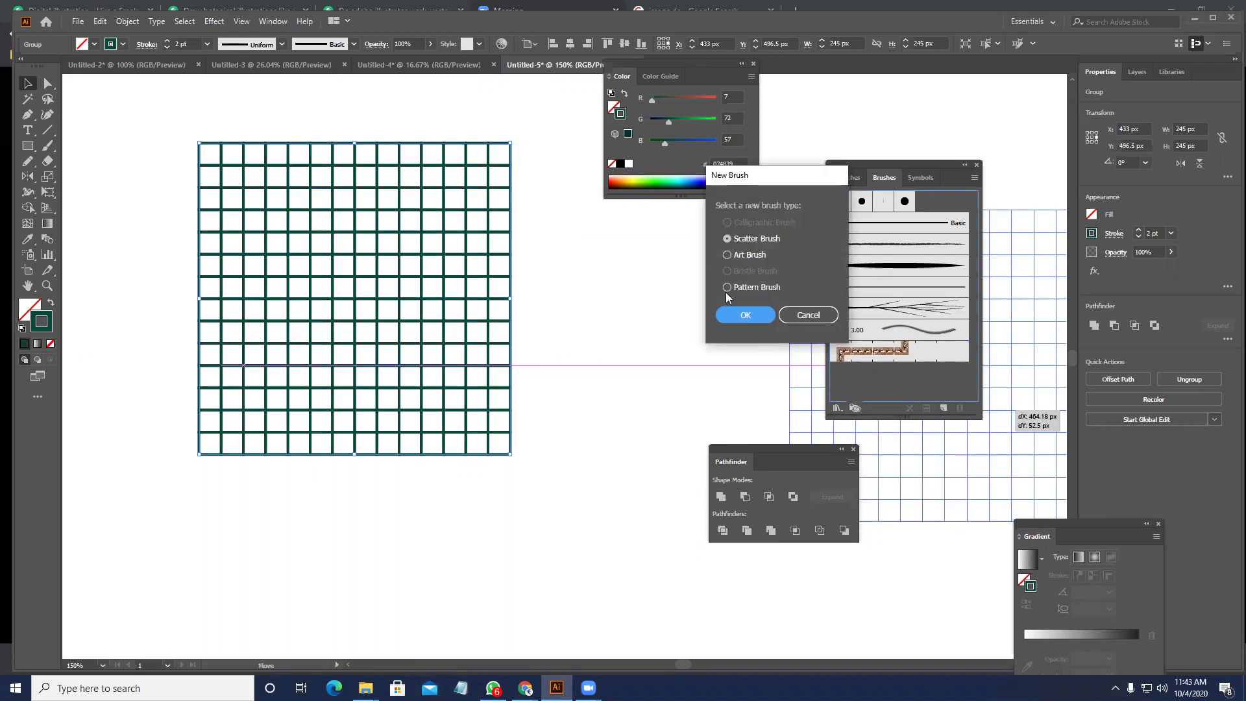
click(742, 288)
click(744, 316)
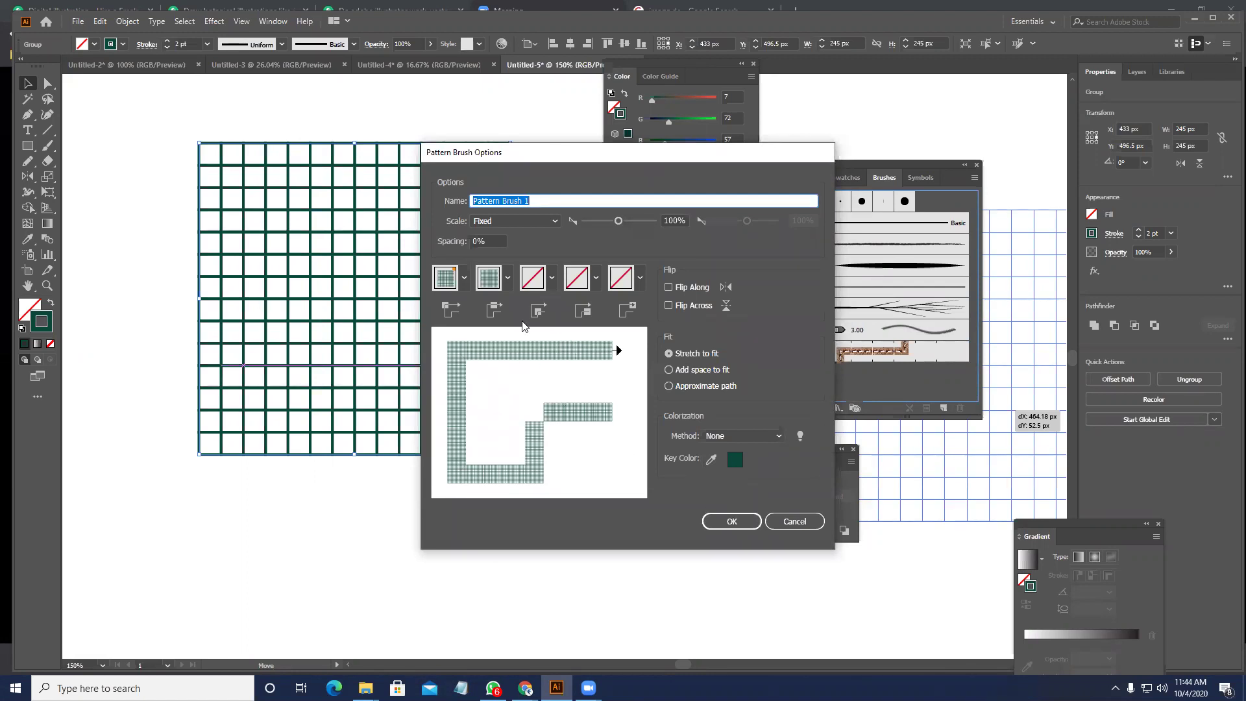
- Set the brush's inner corner tile to Auto-Centered and its start and end tiles to Alyssa
click(551, 278)
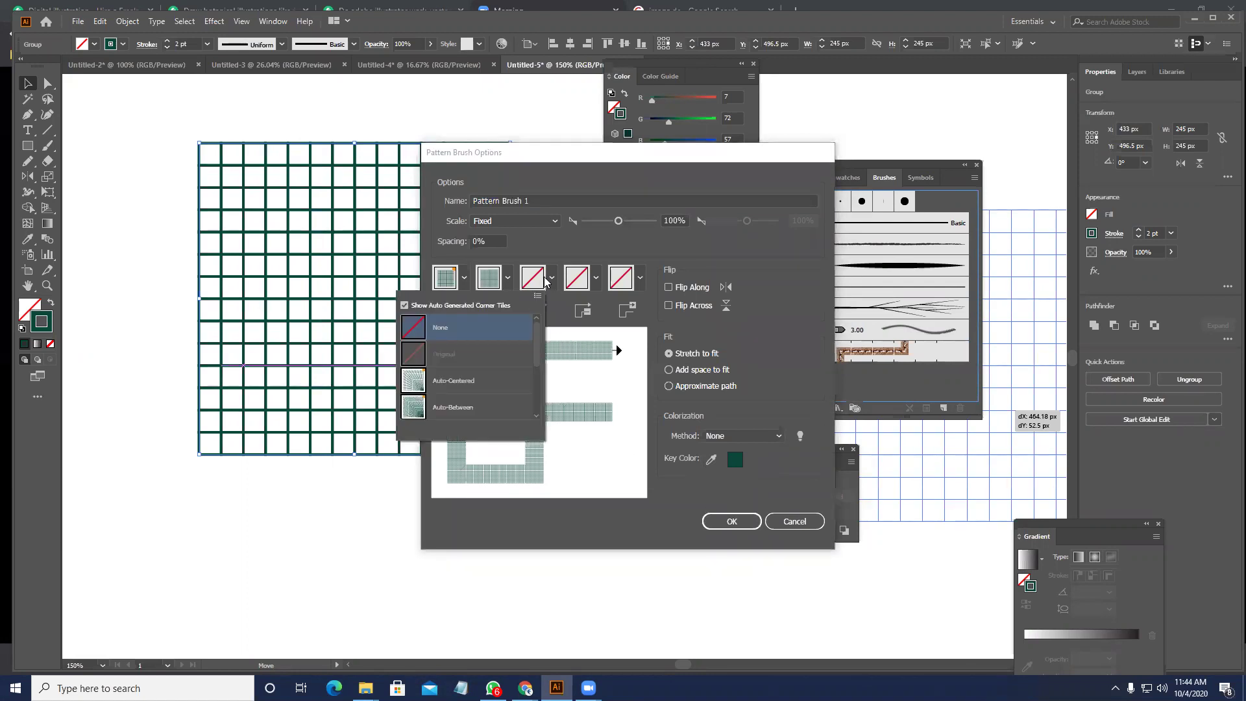
click(443, 382)
click(596, 277)
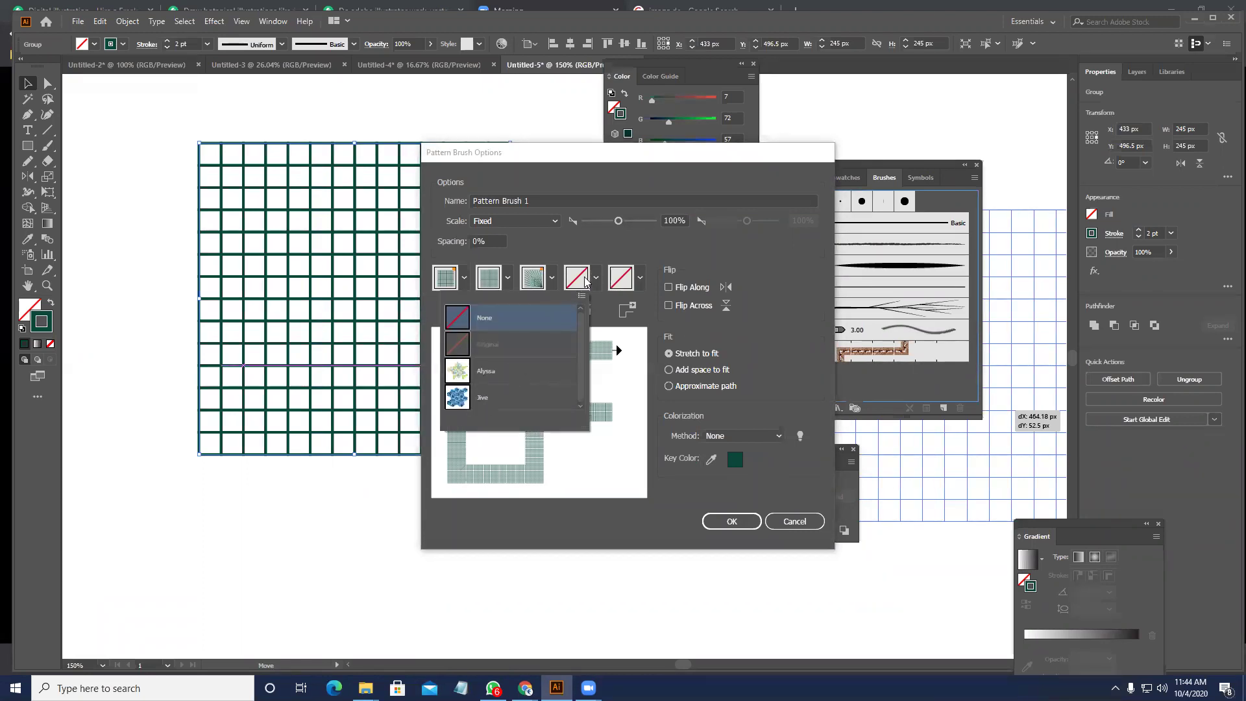
click(469, 375)
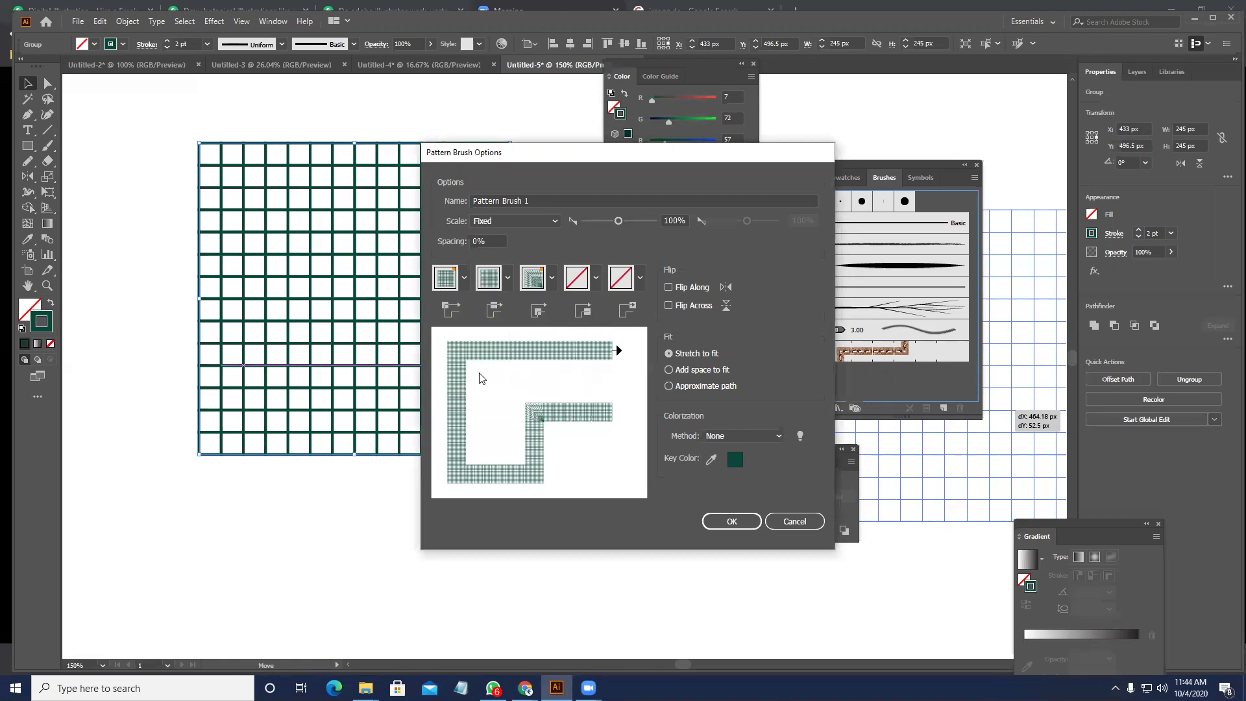
click(640, 278)
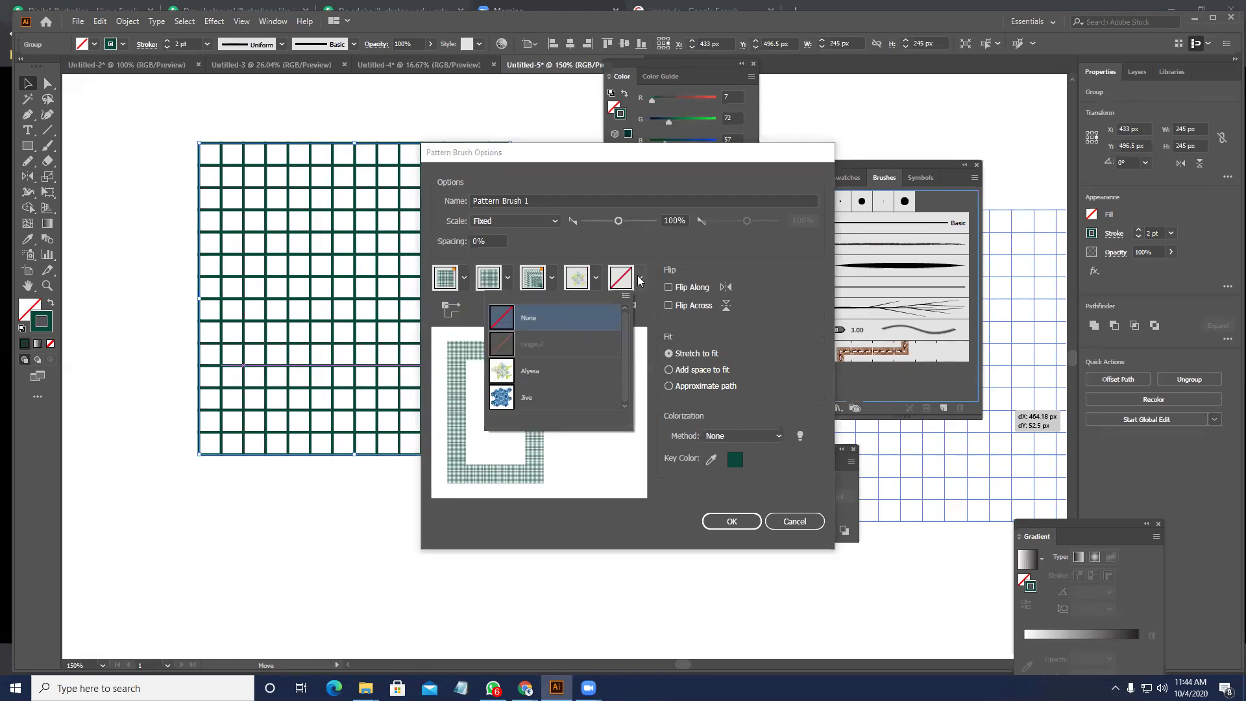
click(525, 375)
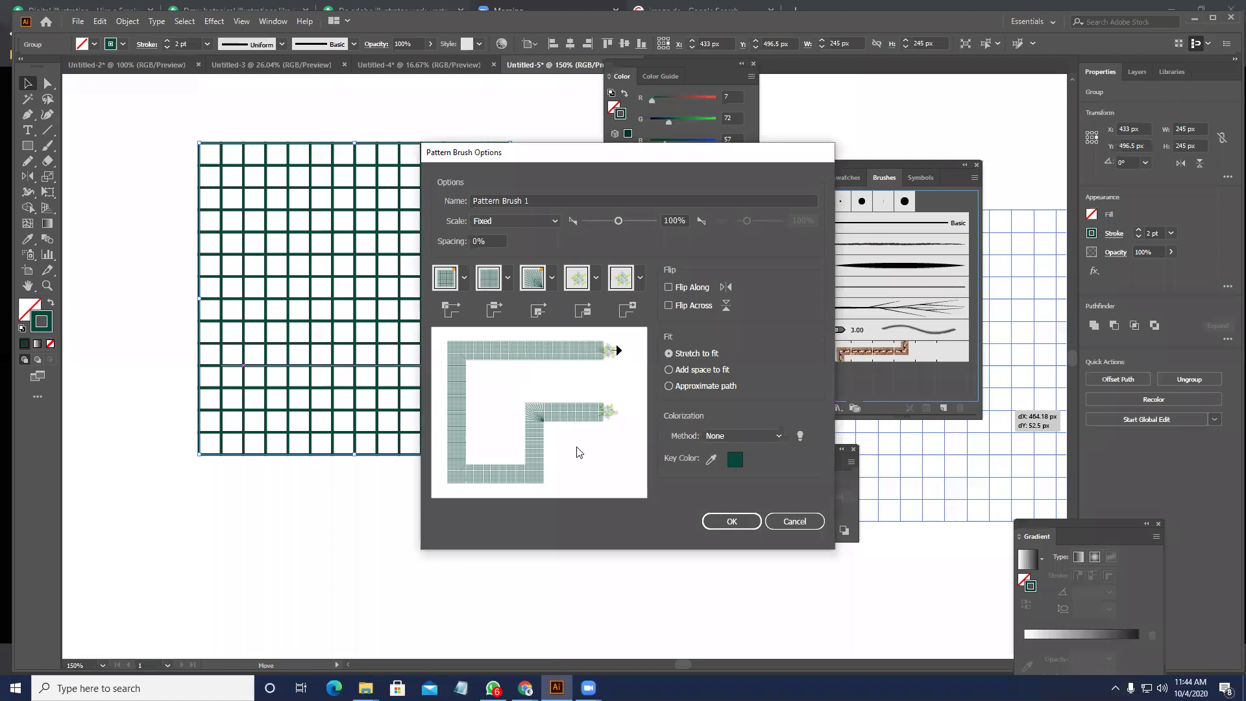
- Reset the brush's start and end tiles to None
click(595, 278)
click(480, 317)
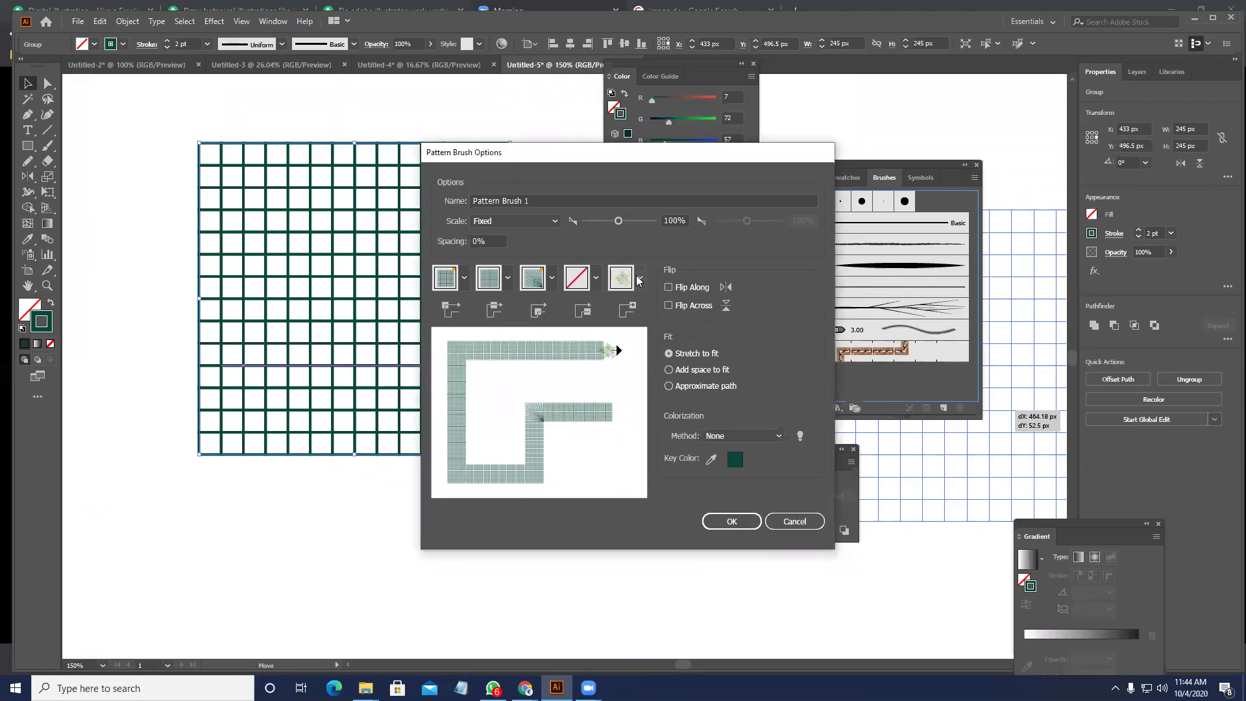
click(640, 278)
click(512, 317)
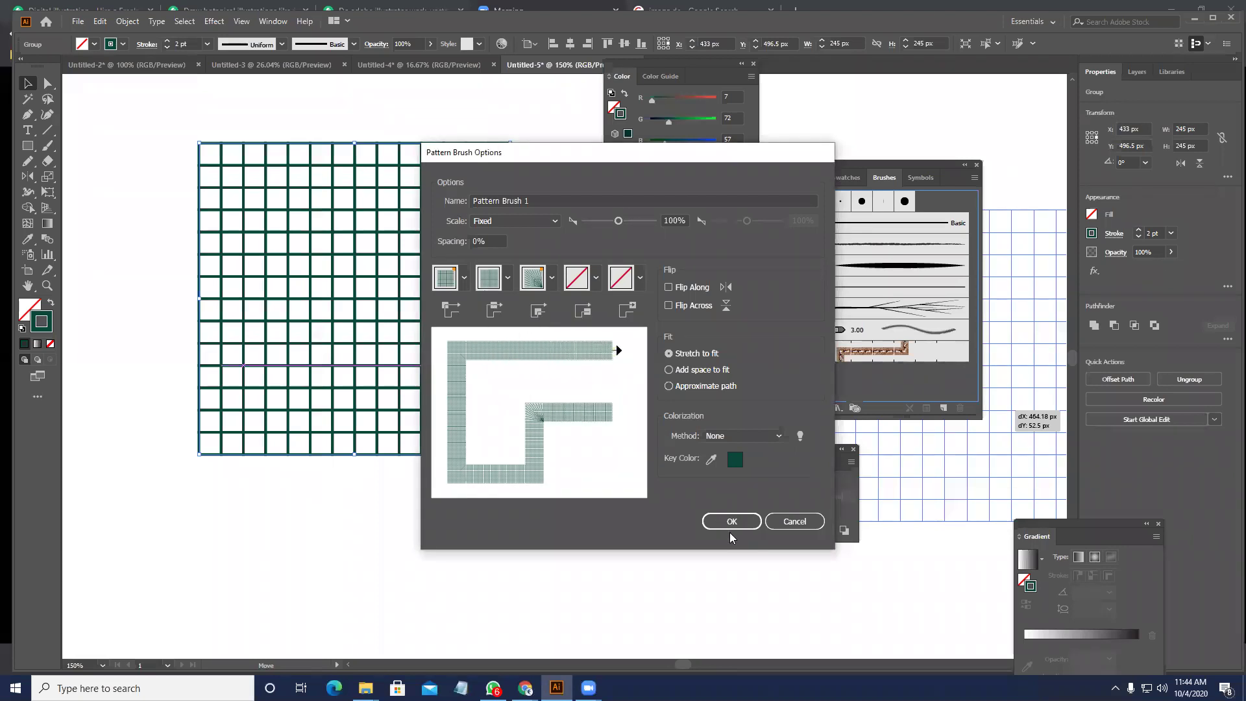
- Turn off the auto-generated corner tiles for the brush's inner corner
click(550, 283)
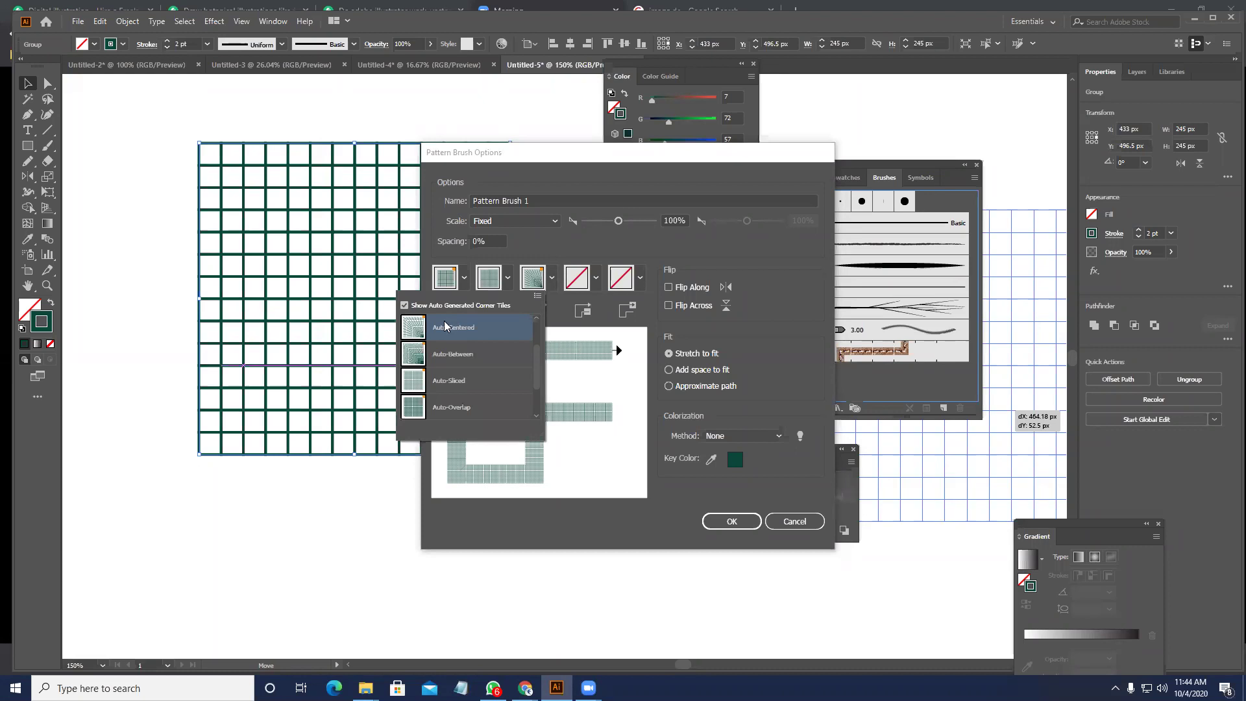
click(416, 308)
click(644, 401)
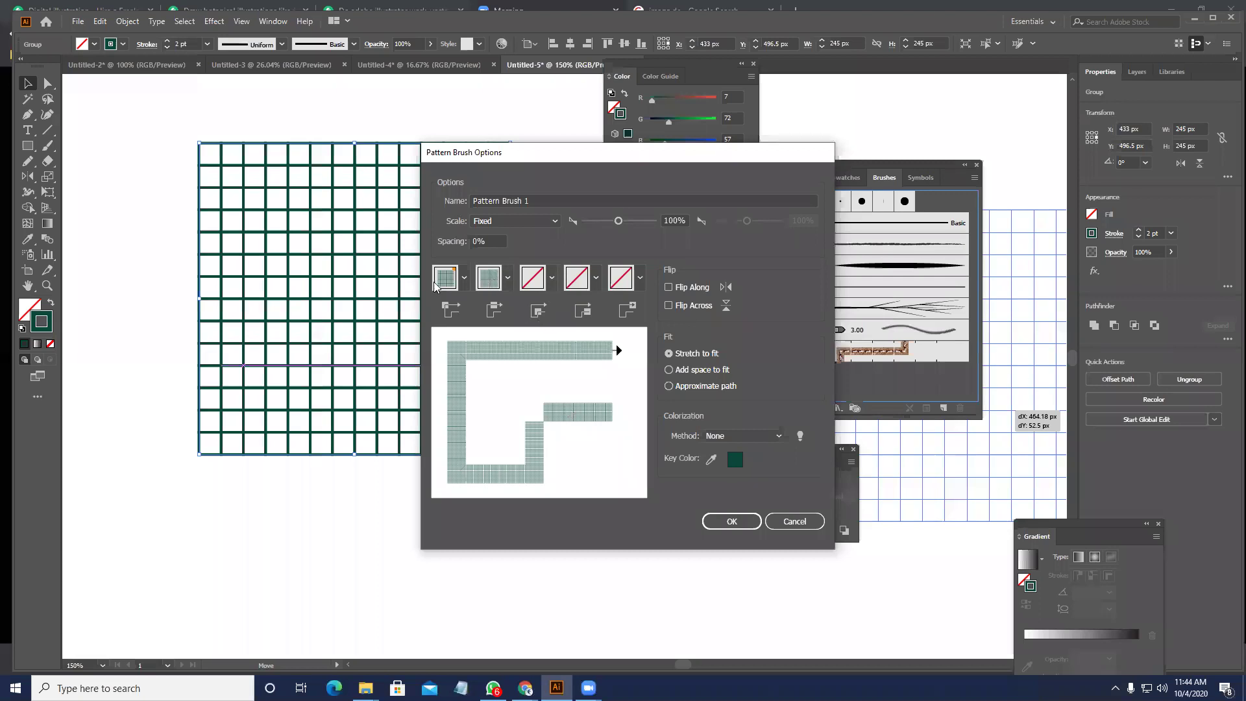
click(551, 279)
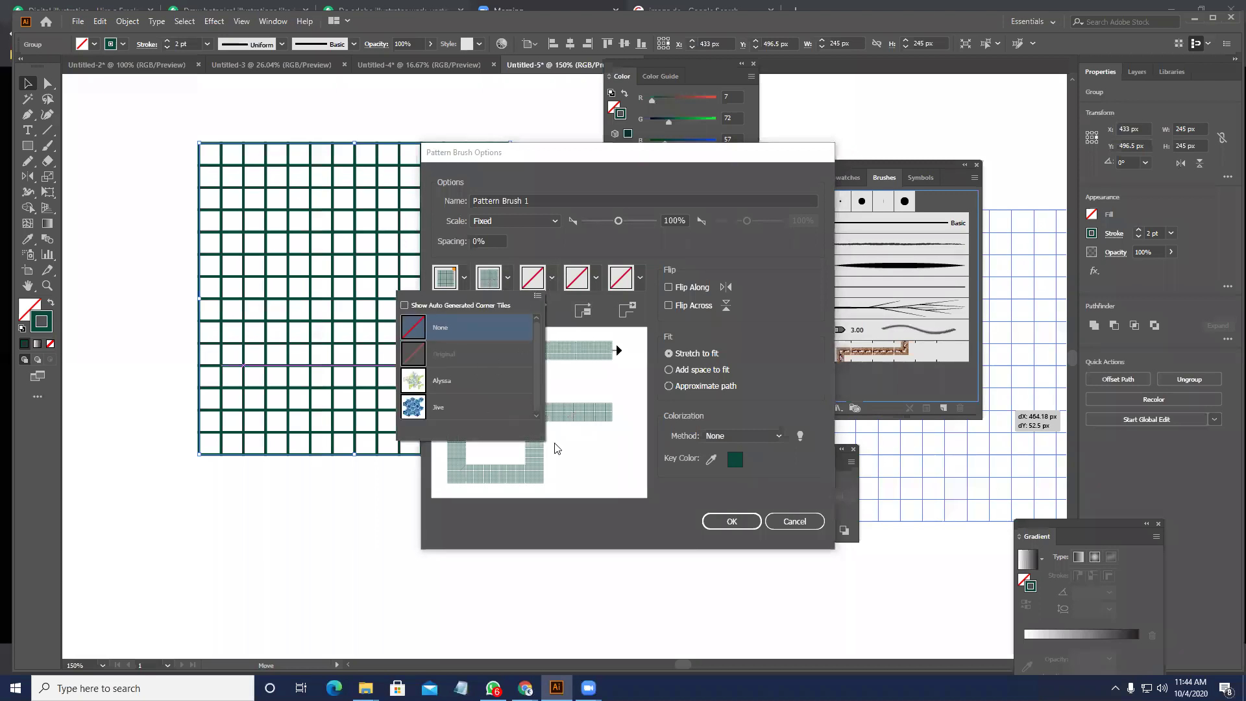
click(448, 641)
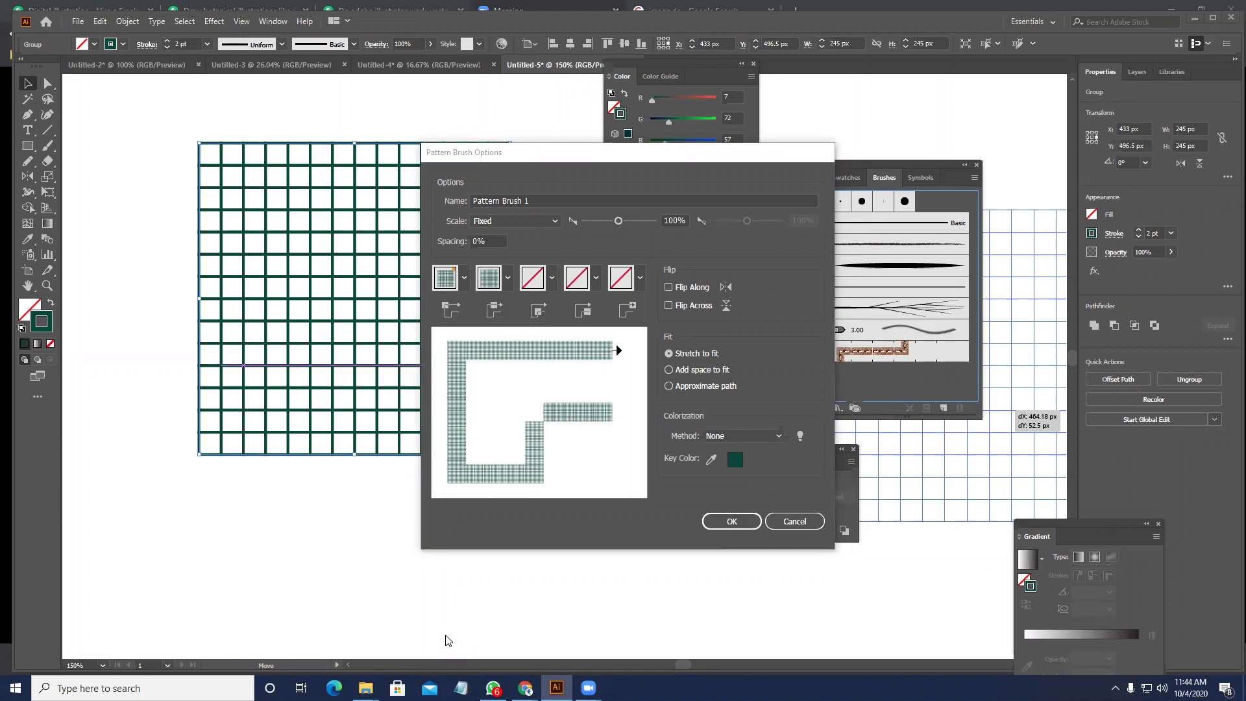
- Try the Alyssa pattern as the inner corner tile, and set that tile back to None
click(551, 279)
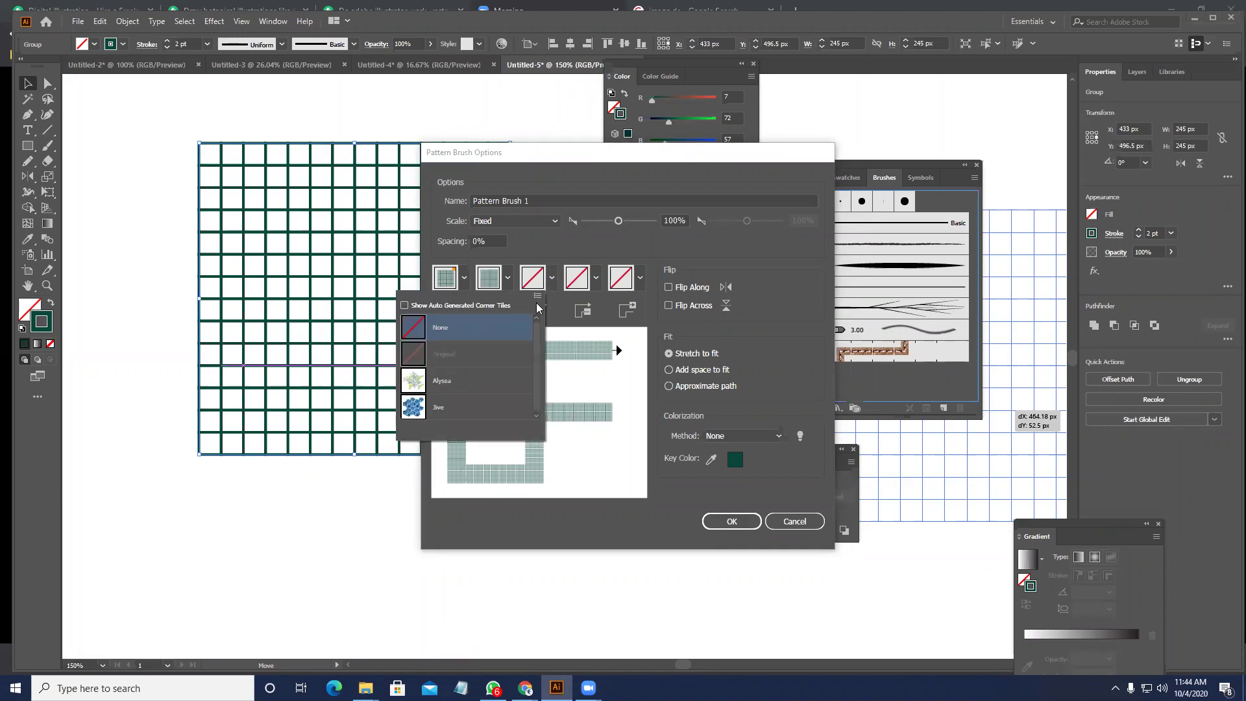
click(552, 277)
click(552, 277)
click(449, 383)
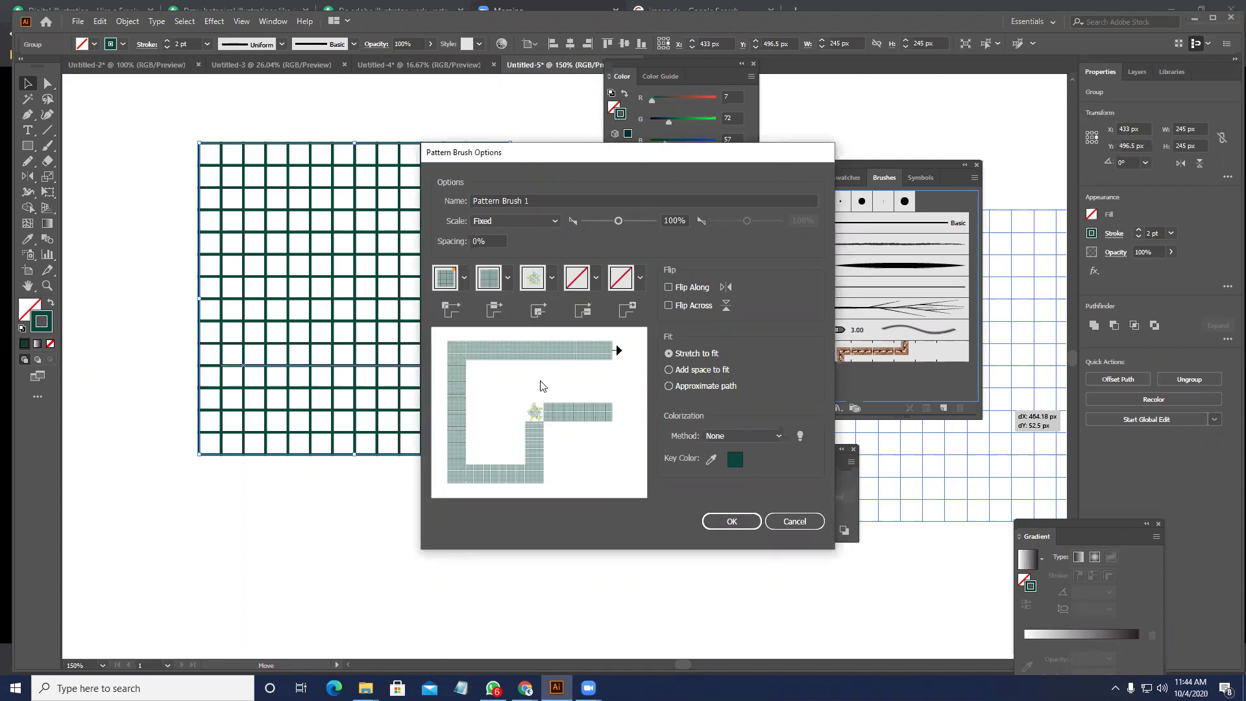
click(553, 278)
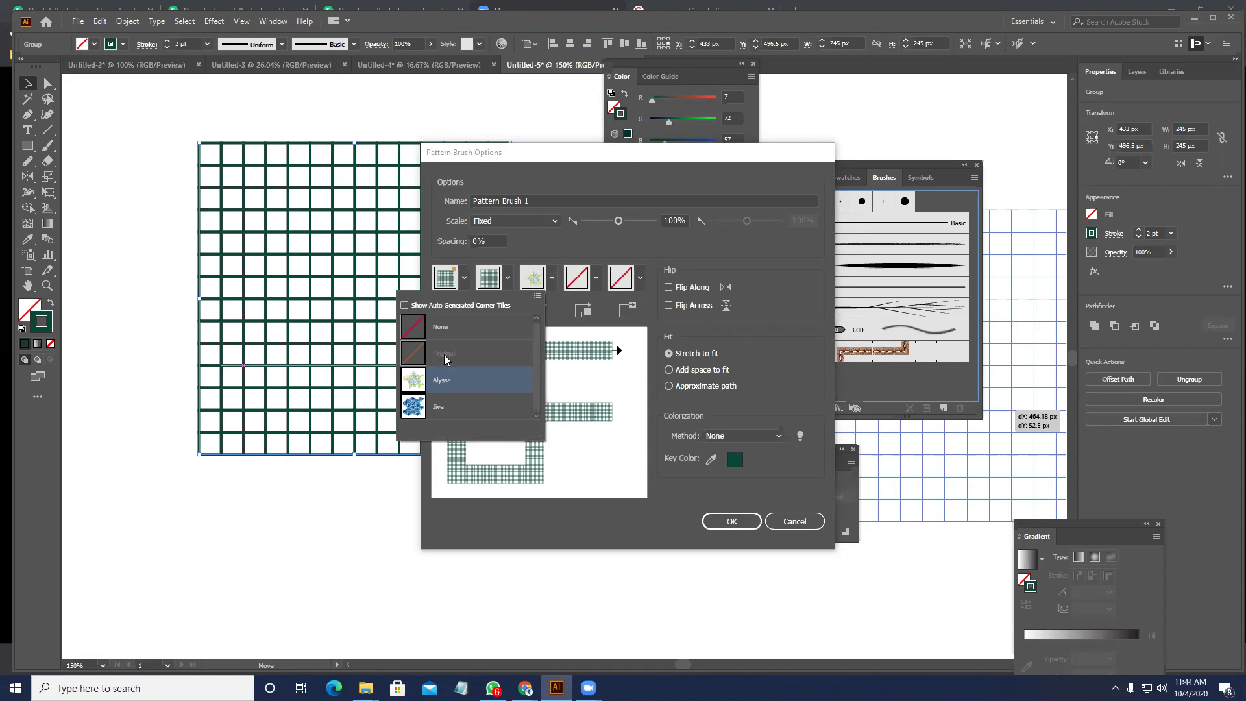
click(445, 330)
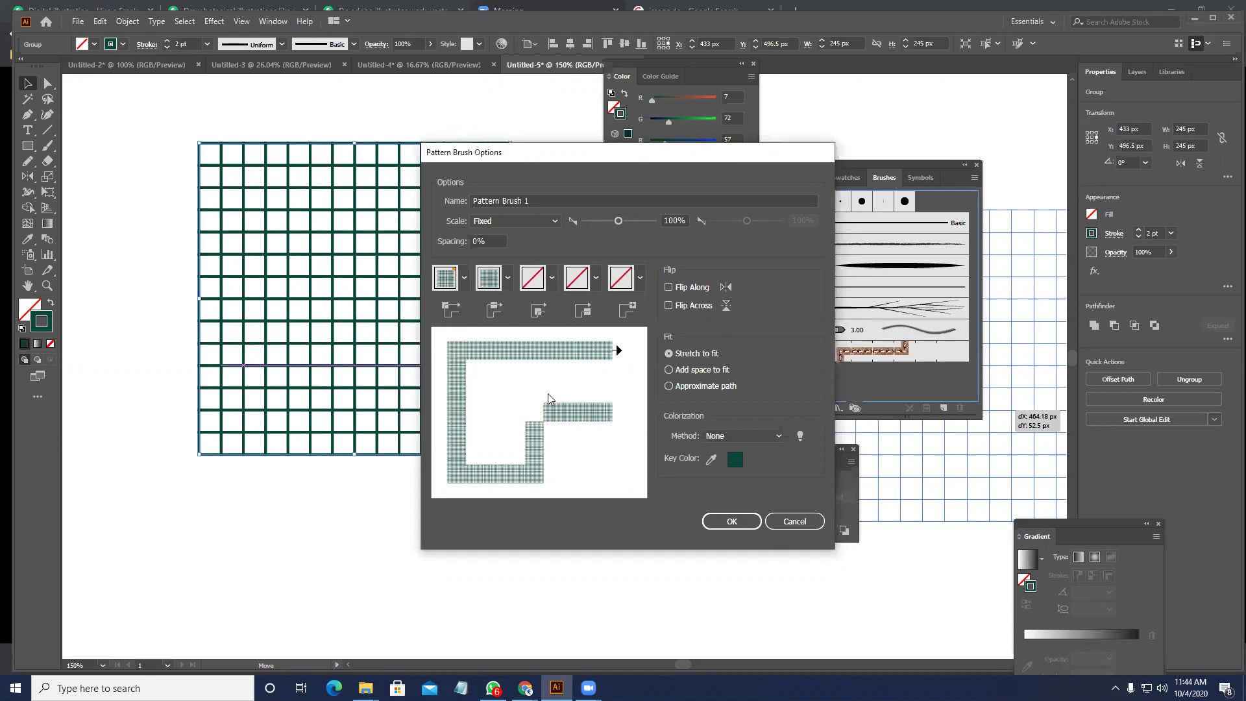
- Create the pattern brush with the grid as outer corner and side tiles and None for the inner corner, start and end tiles
click(507, 280)
click(382, 349)
click(596, 279)
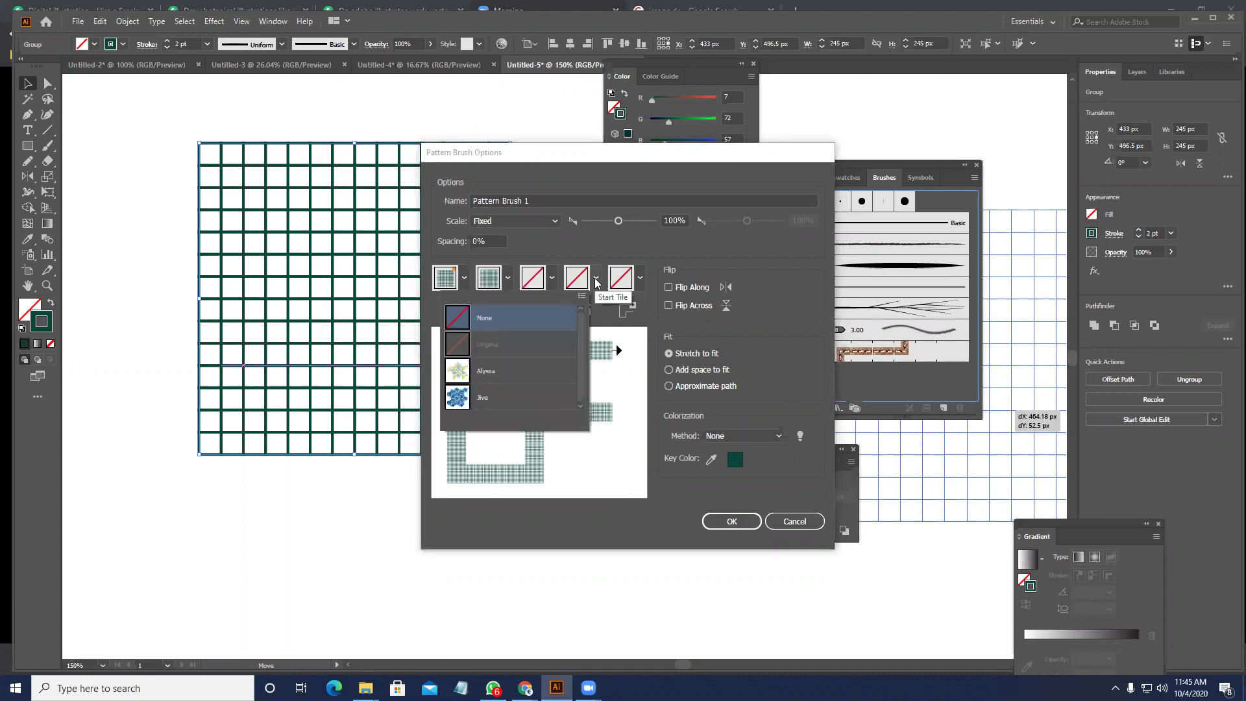
click(640, 278)
click(639, 278)
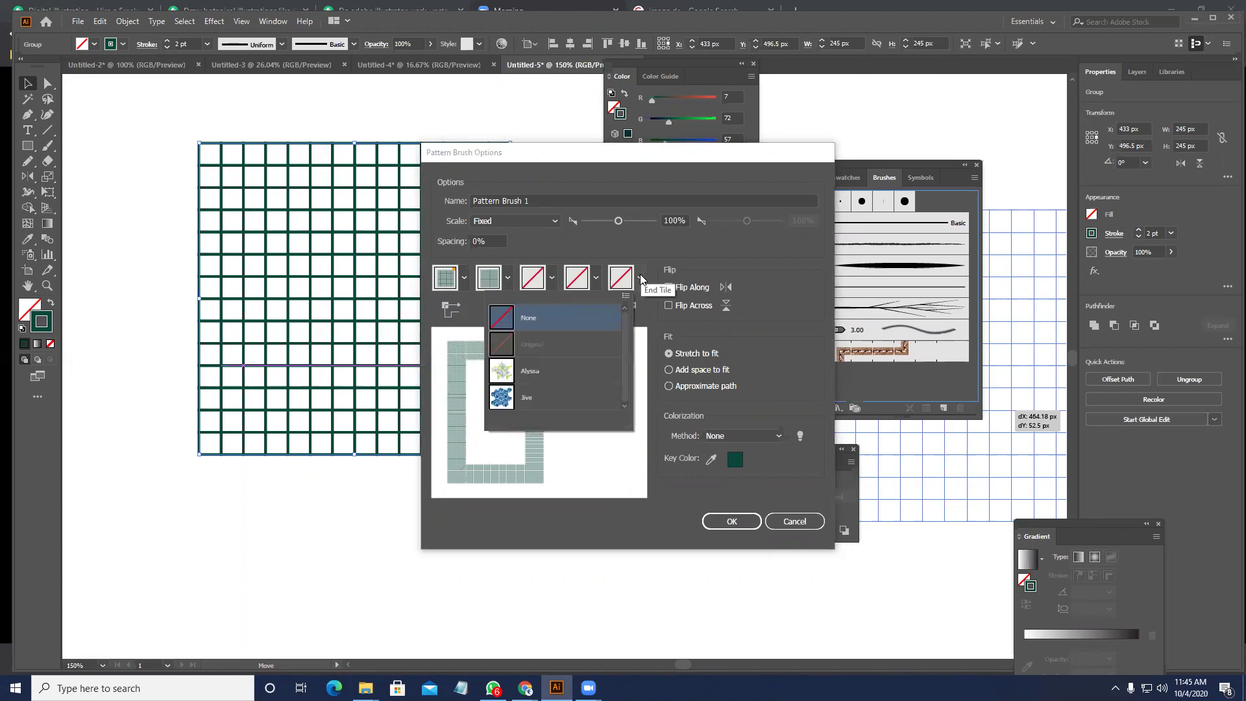
click(586, 494)
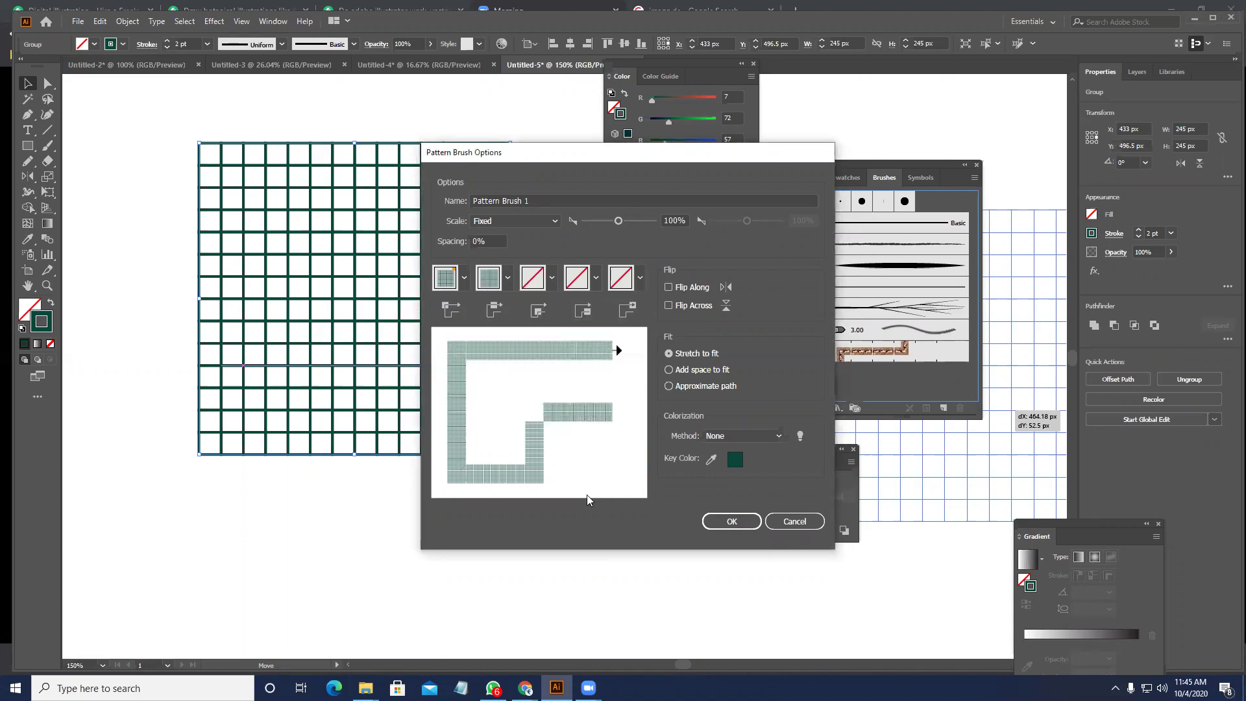
click(729, 522)
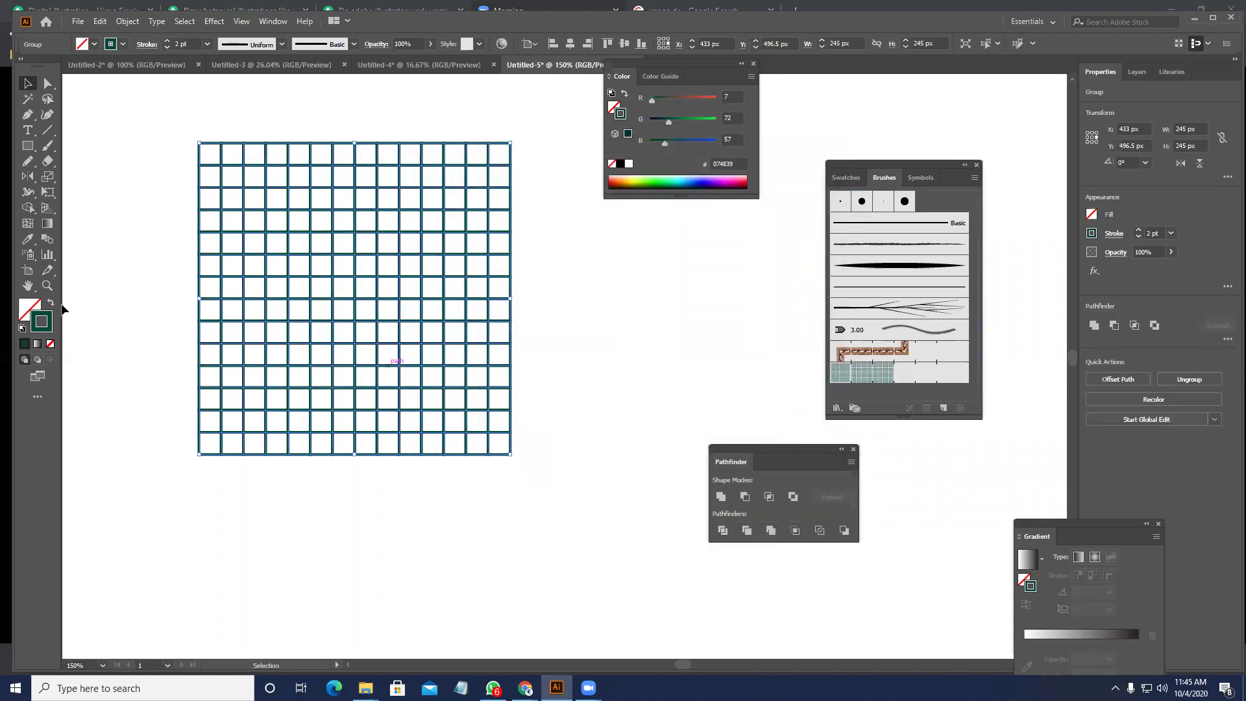
- Delete the grid artwork from the artboard and choose the new grid pattern brush for the Paintbrush tool
key(Delete)
click(28, 145)
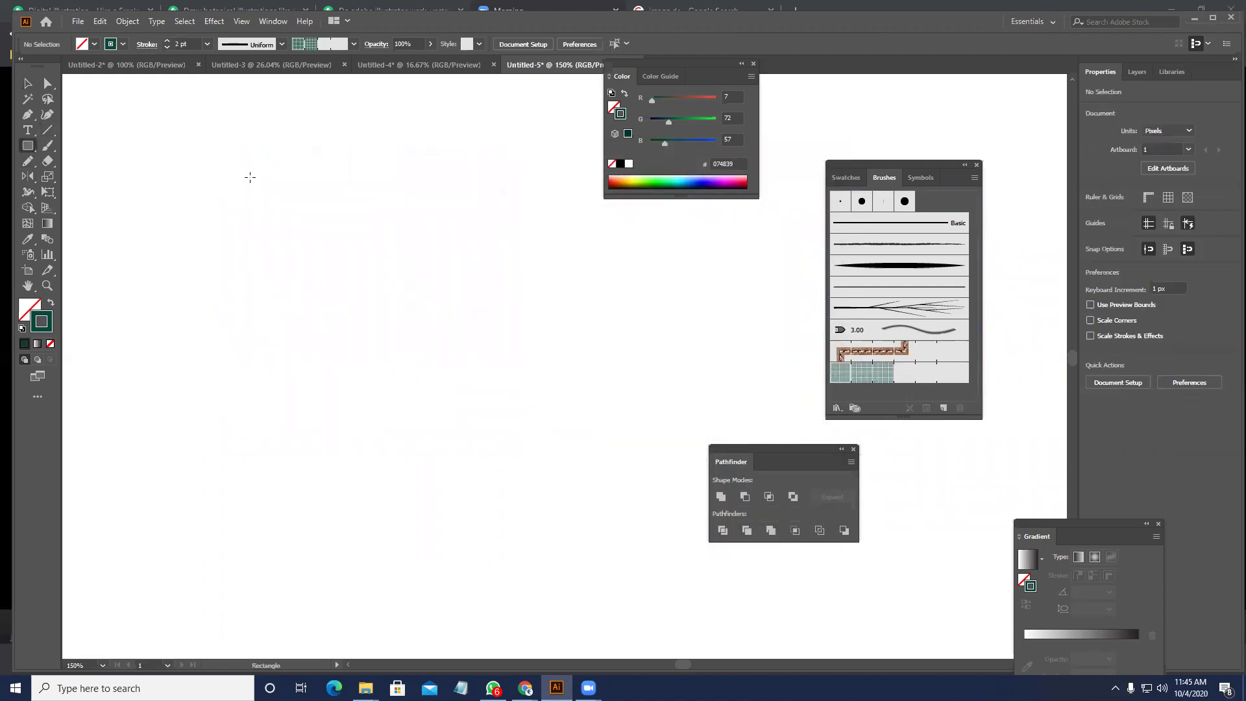
click(47, 146)
click(871, 374)
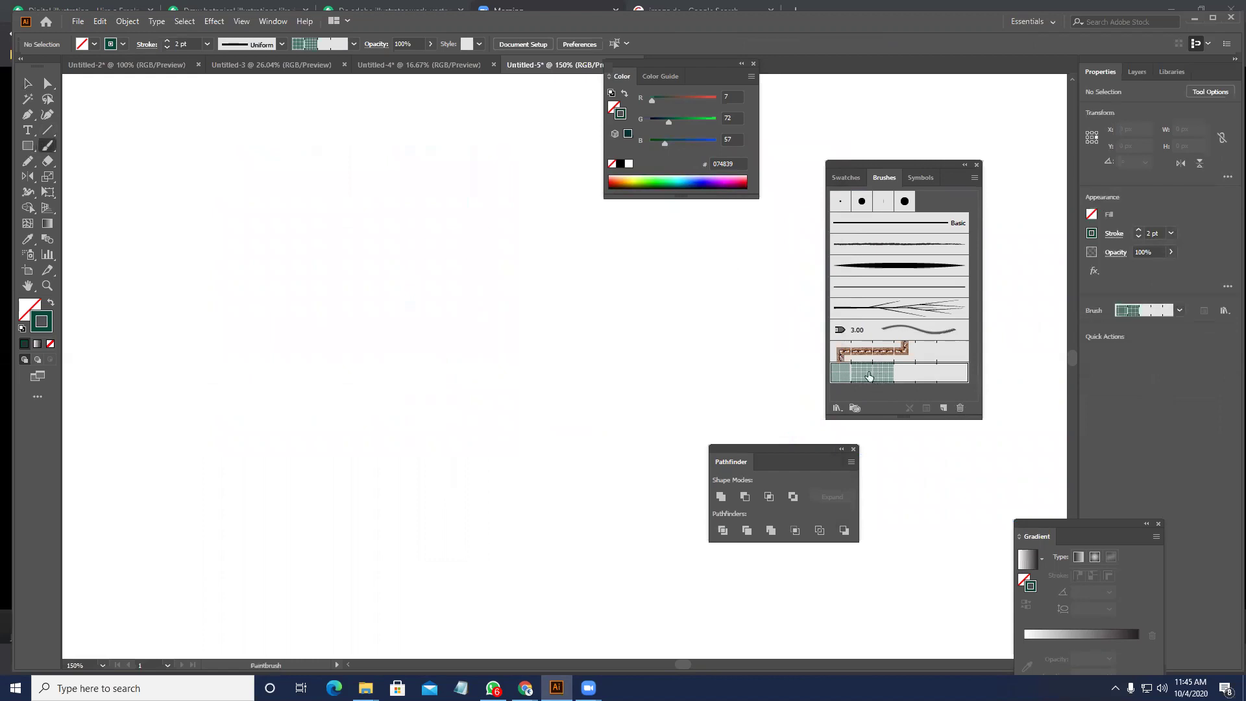
- Paint a wavy test stroke across the artboard with the grid brush and undo it
drag(167, 278, 759, 411)
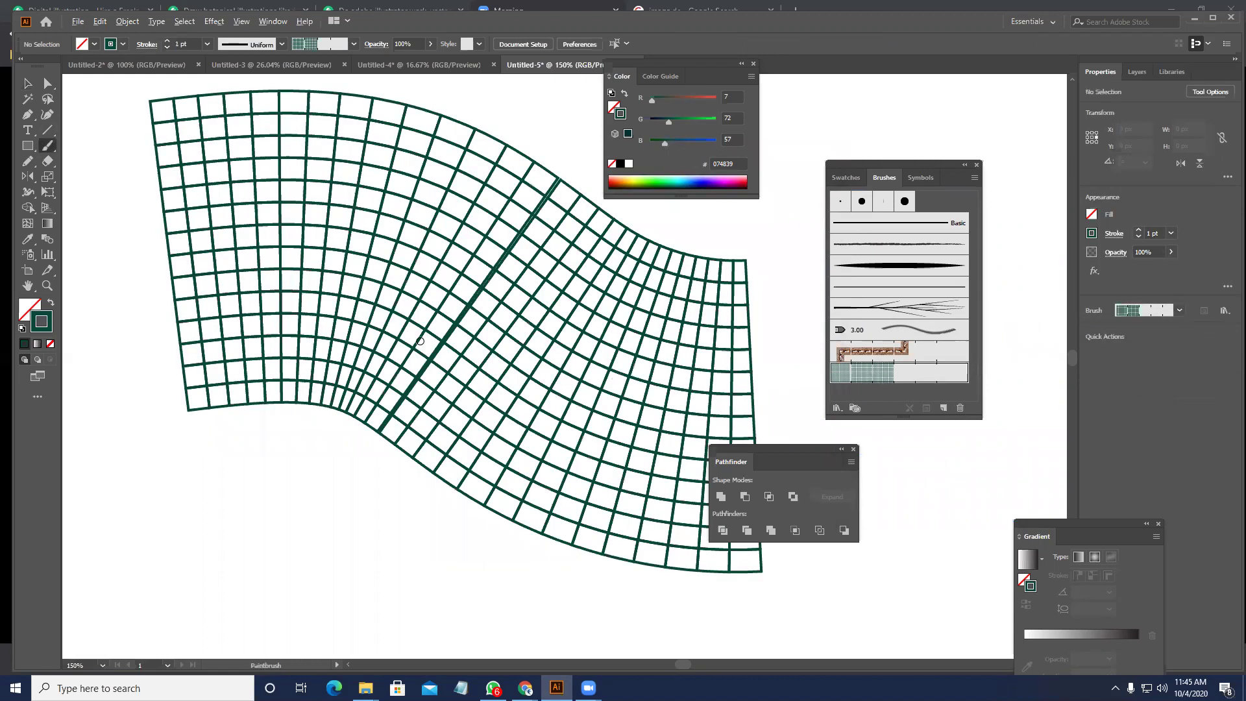
scroll(420, 341, down, 3)
drag(538, 365, 402, 299)
key(ctrl+z)
- Paint a longer S-shaped test stroke with the grid brush and undo it
mouse_move(259, 459)
mouse_down()
mouse_move(324, 320)
mouse_move(583, 311)
mouse_move(759, 196)
mouse_up()
drag(620, 432, 514, 379)
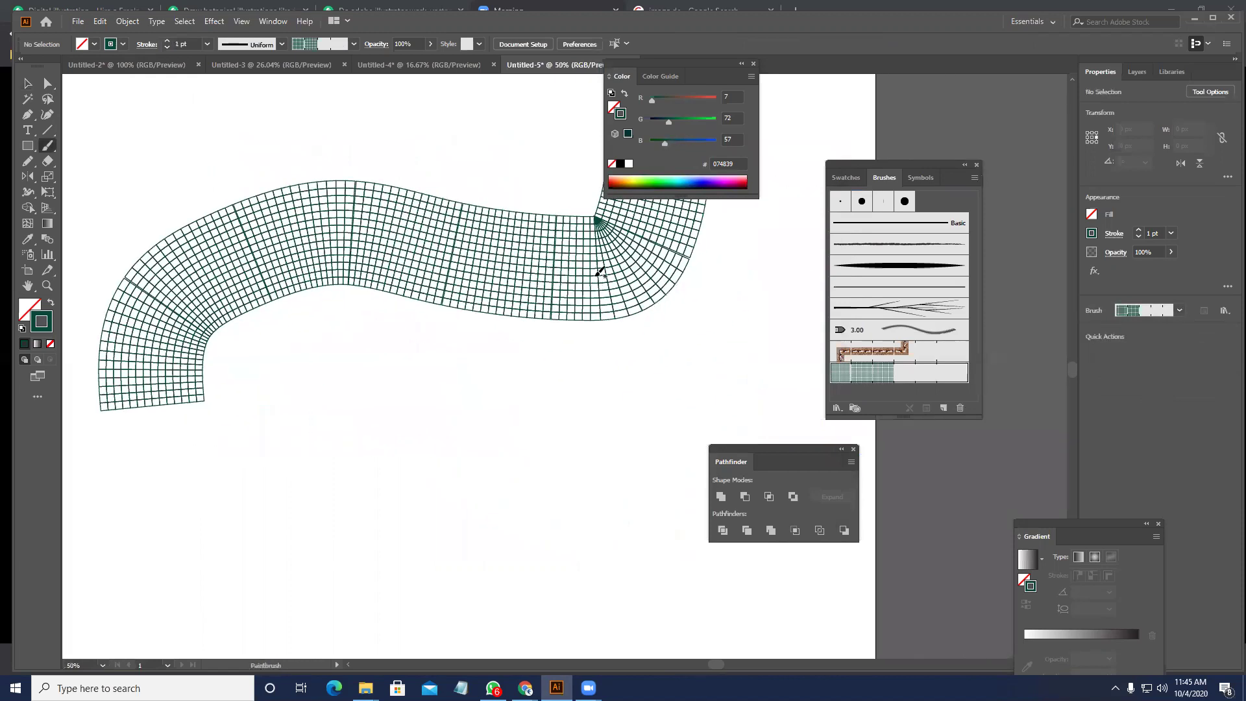
scroll(520, 298, right, 2)
key(ctrl+z)
key(ctrl+minus)
key(ctrl+minus)
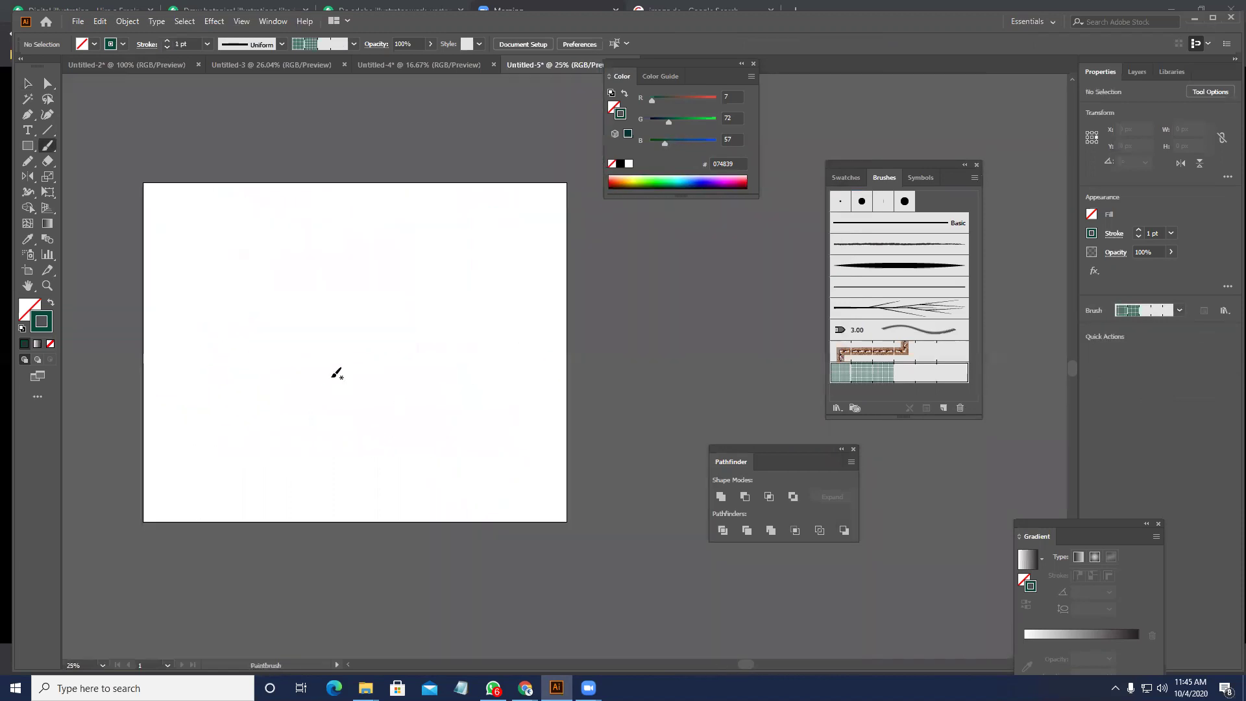
- Paint a large letter S on the artboard with the grid brush and undo it
scroll(257, 275, up, 1)
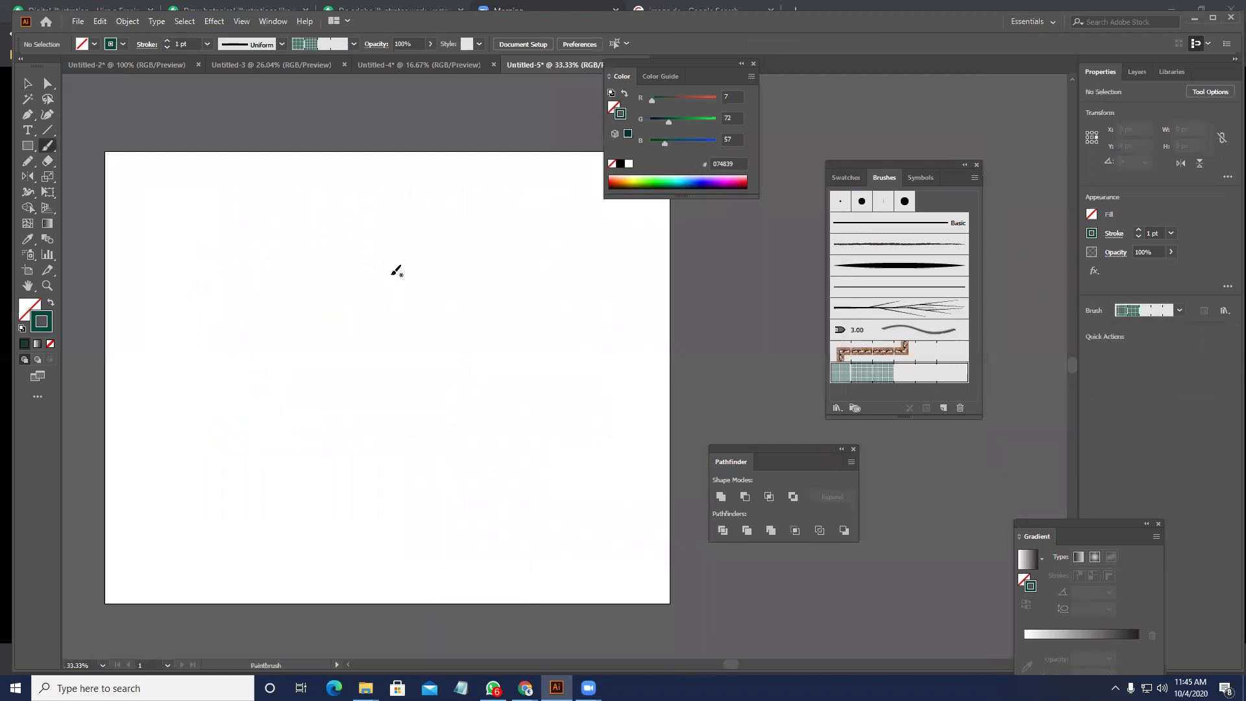
drag(257, 397, 310, 399)
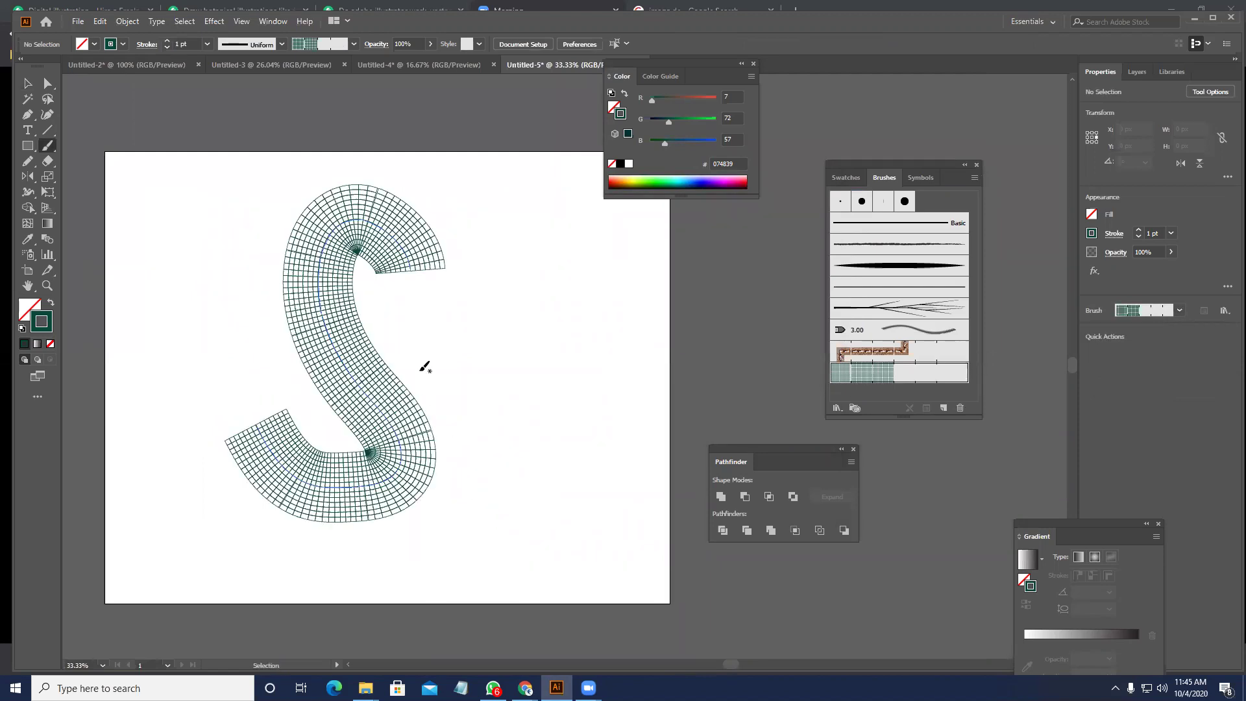
key(ctrl+z)
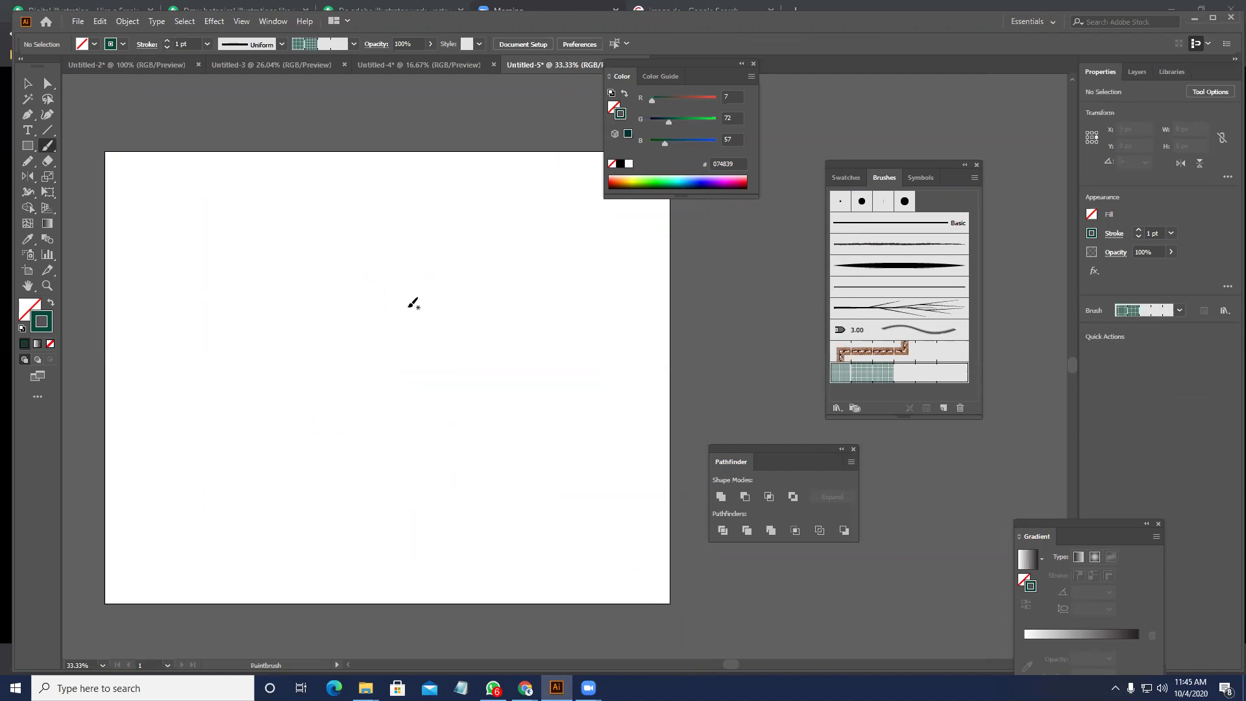
- Try two vertical stem strokes with the grid brush, undoing each one
drag(309, 498, 302, 491)
key(ctrl+z)
drag(299, 281, 290, 514)
key(ctrl+z)
- Paint a freehand letter P from a vertical stem and a curved bowl with the grid brush, and undo both strokes
drag(315, 253, 314, 504)
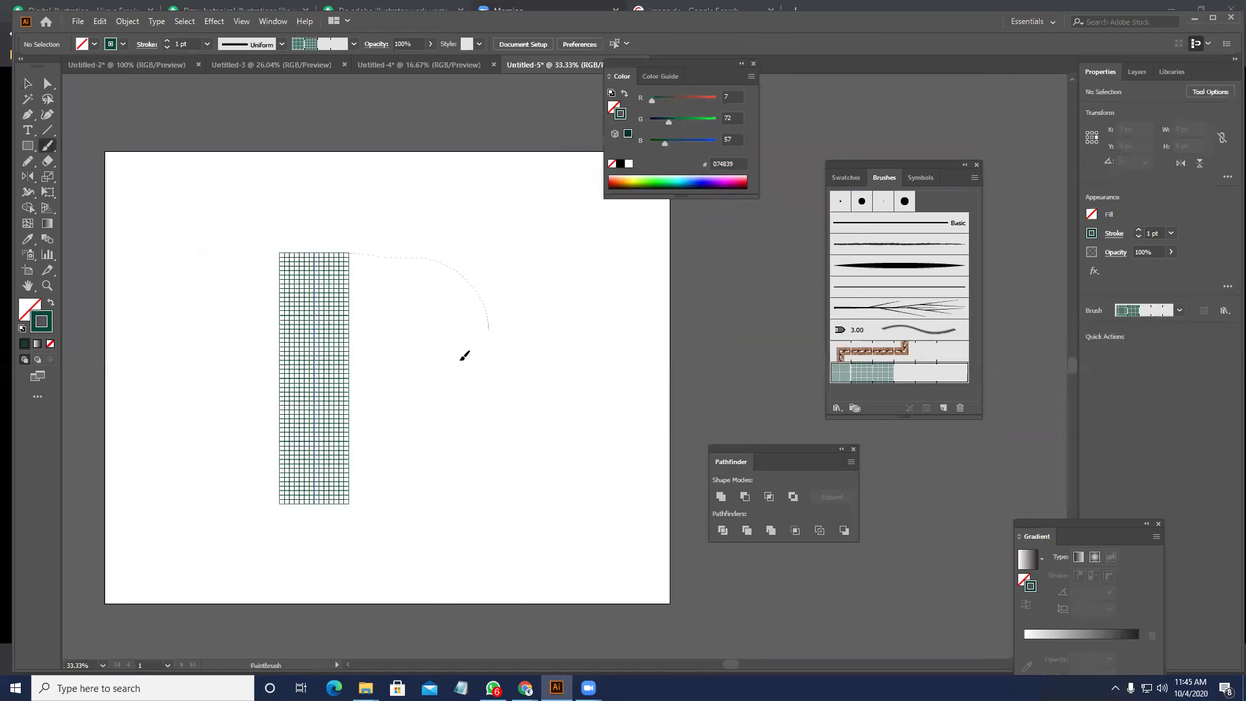
drag(352, 386, 350, 389)
key(ctrl+z)
key(ctrl+shift+z)
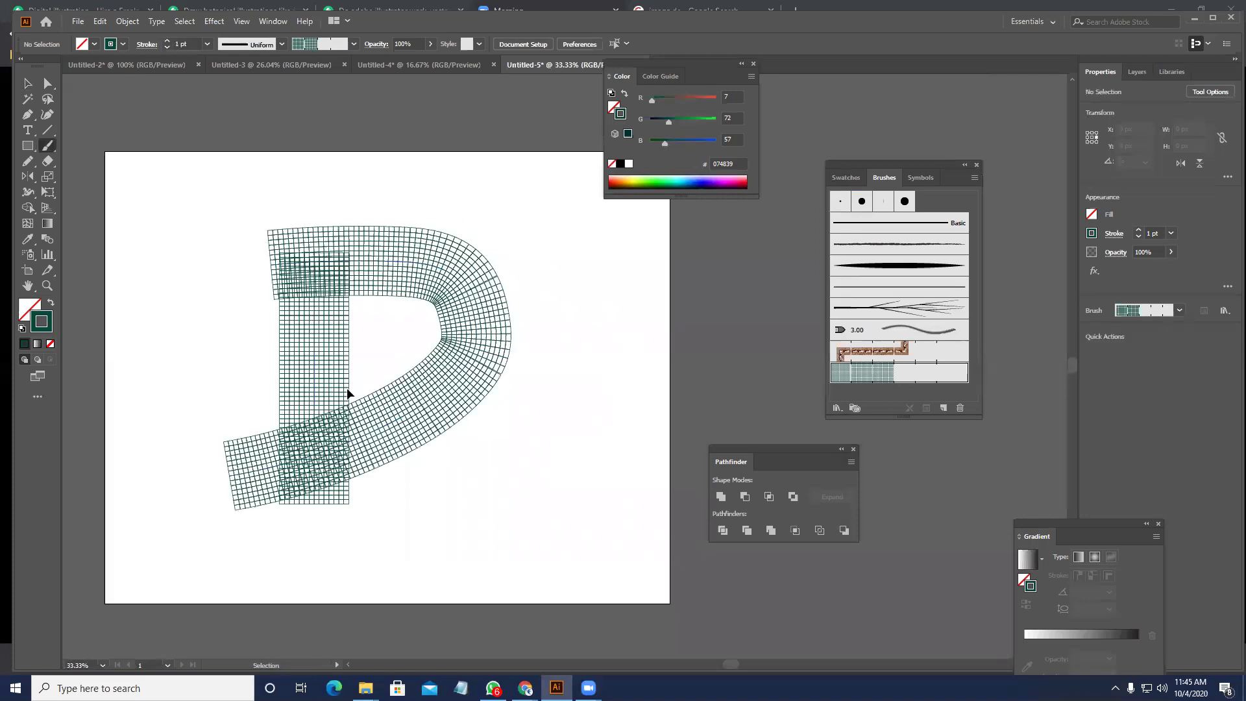
key(ctrl+z)
key(ctrl+z)
- Draw a rectangle about 662 by 360 px with fully rounded right corners, and a stem rectangle about 152 by 742 px across its left part
drag(30, 145, 63, 147)
scroll(391, 215, up, 2)
drag(145, 189, 526, 393)
key(a)
drag(562, 448, 478, 152)
drag(517, 199, 271, 225)
click(28, 145)
drag(213, 167, 308, 587)
- Split off the part of the bowl shape protruding left of the stem with the Shape Builder and delete it
key(v)
drag(444, 566, 97, 162)
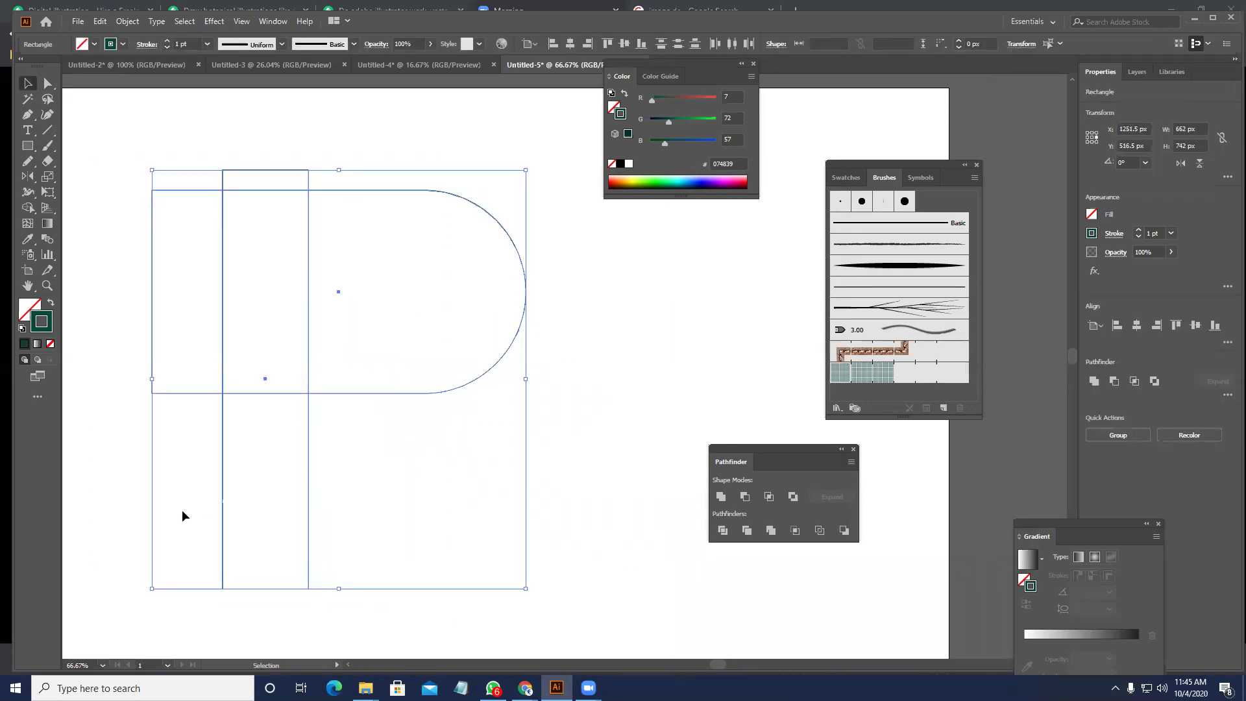
key(shift+m)
drag(191, 460, 110, 97)
key(a)
drag(190, 403, 127, 248)
key(Delete)
key(Delete)
- Apply the grid pattern brush to the closed stem rectangle and undo it
key(v)
click(300, 523)
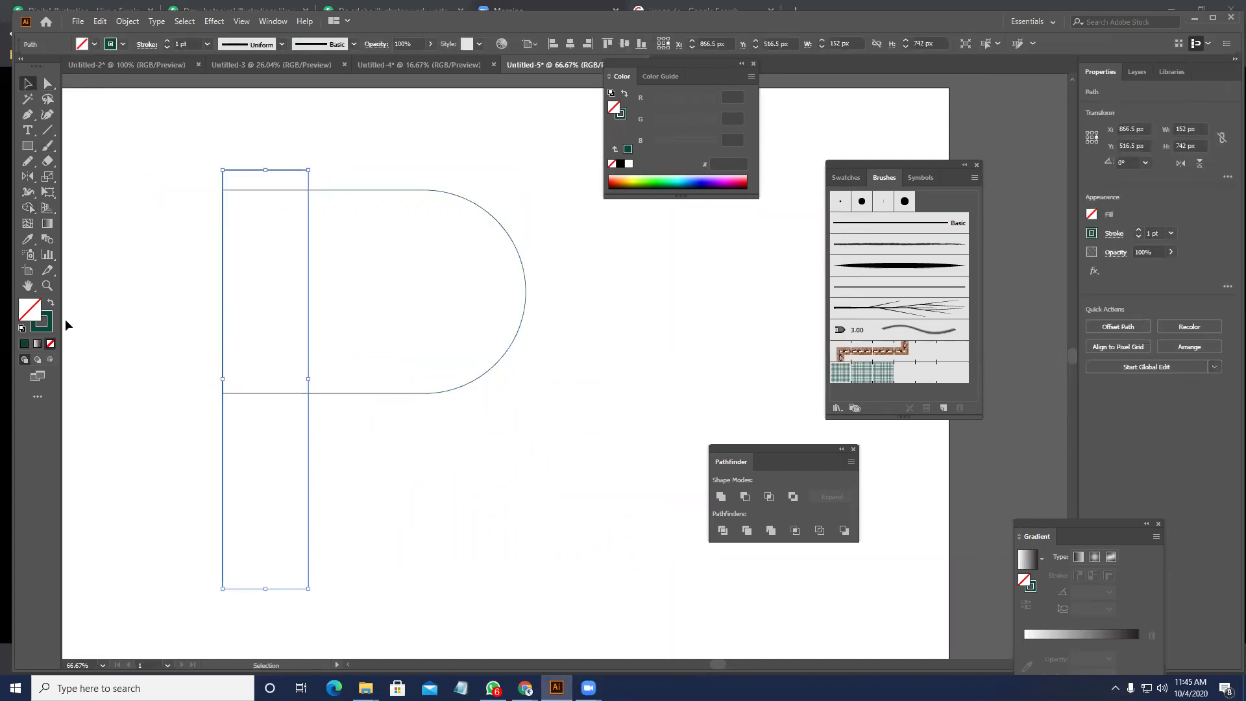
click(855, 380)
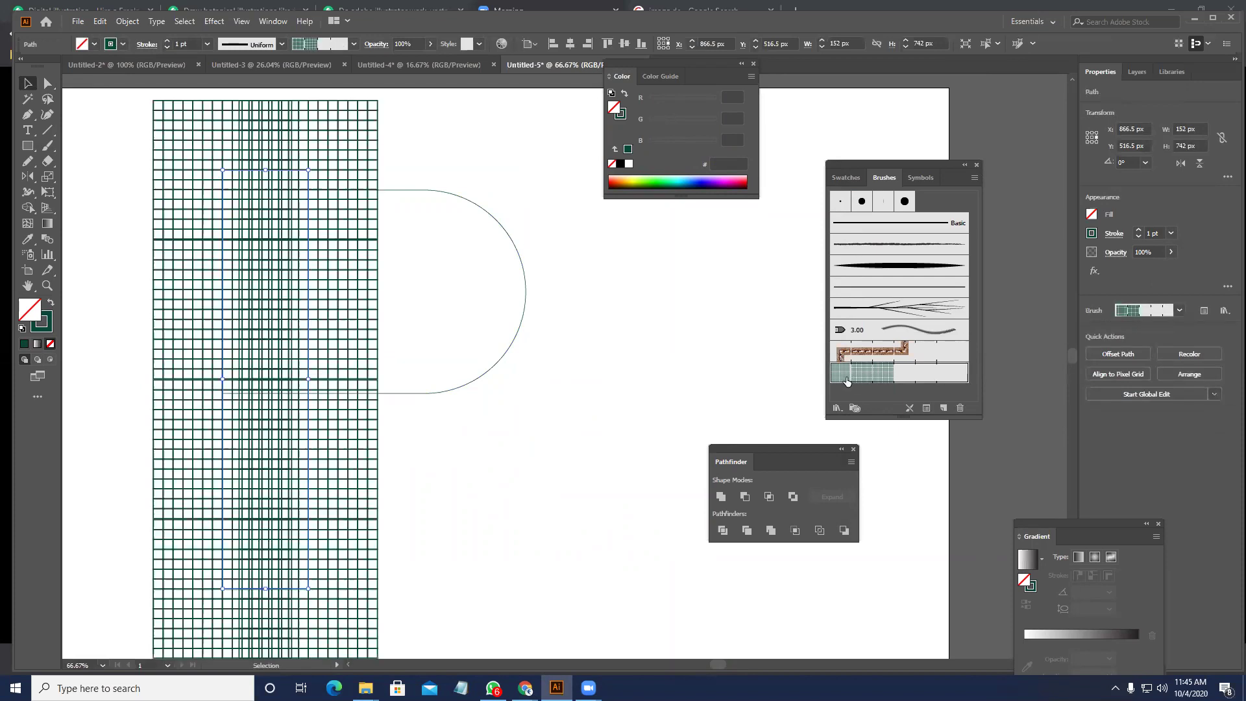
key(ctrl+z)
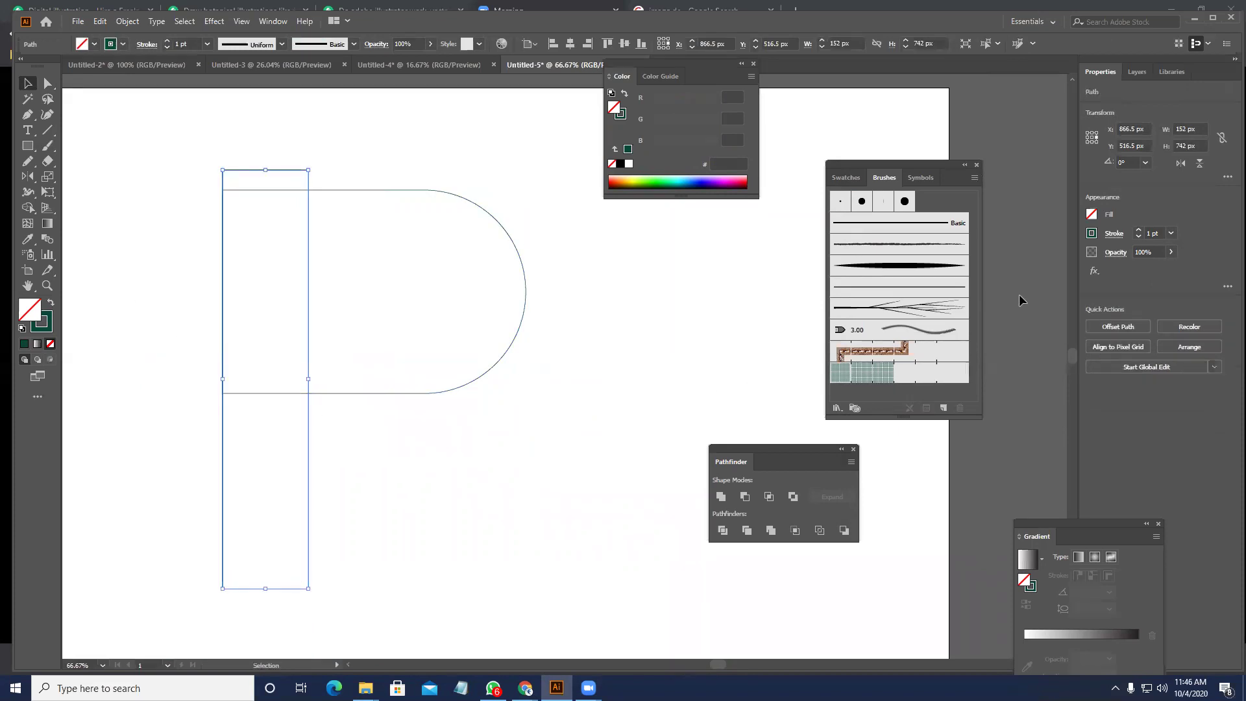
- Reduce the stem rectangle to its right edge by deleting its two left anchor points
key(a)
drag(337, 633, 290, 543)
drag(257, 624, 198, 463)
drag(199, 154, 227, 181)
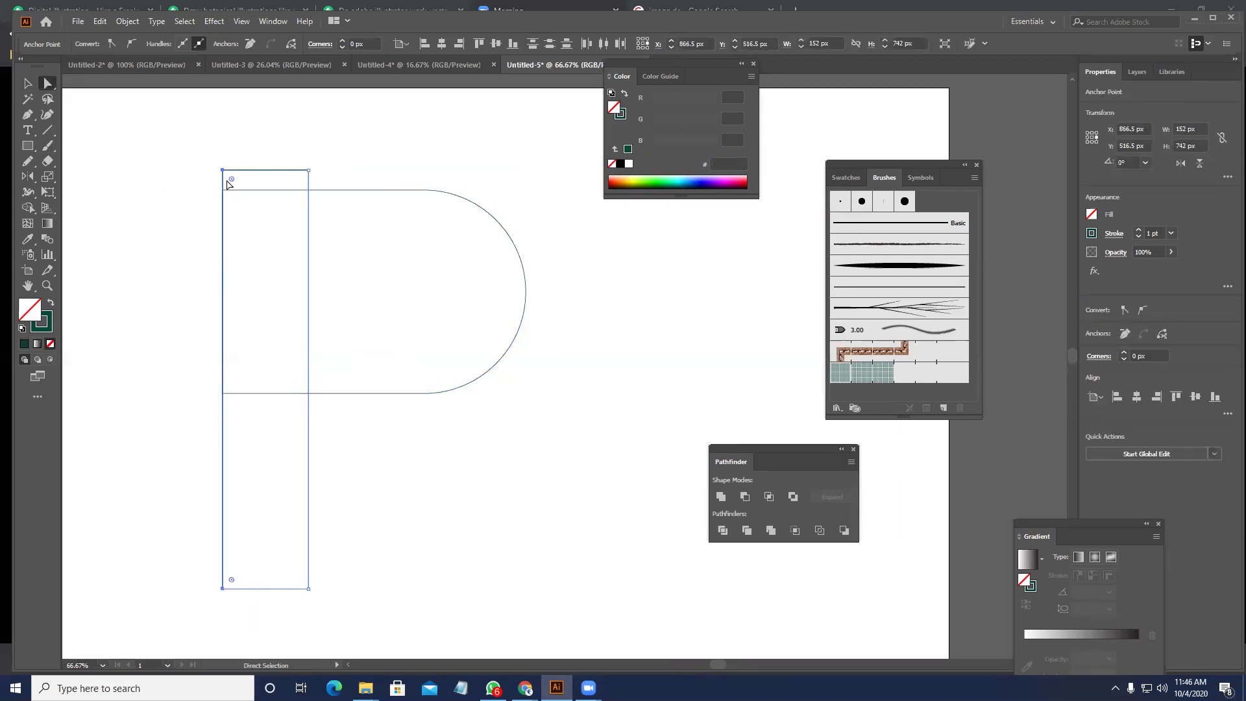
key(Delete)
- Apply the grid pattern brush to the stem line and to the bowl path
key(v)
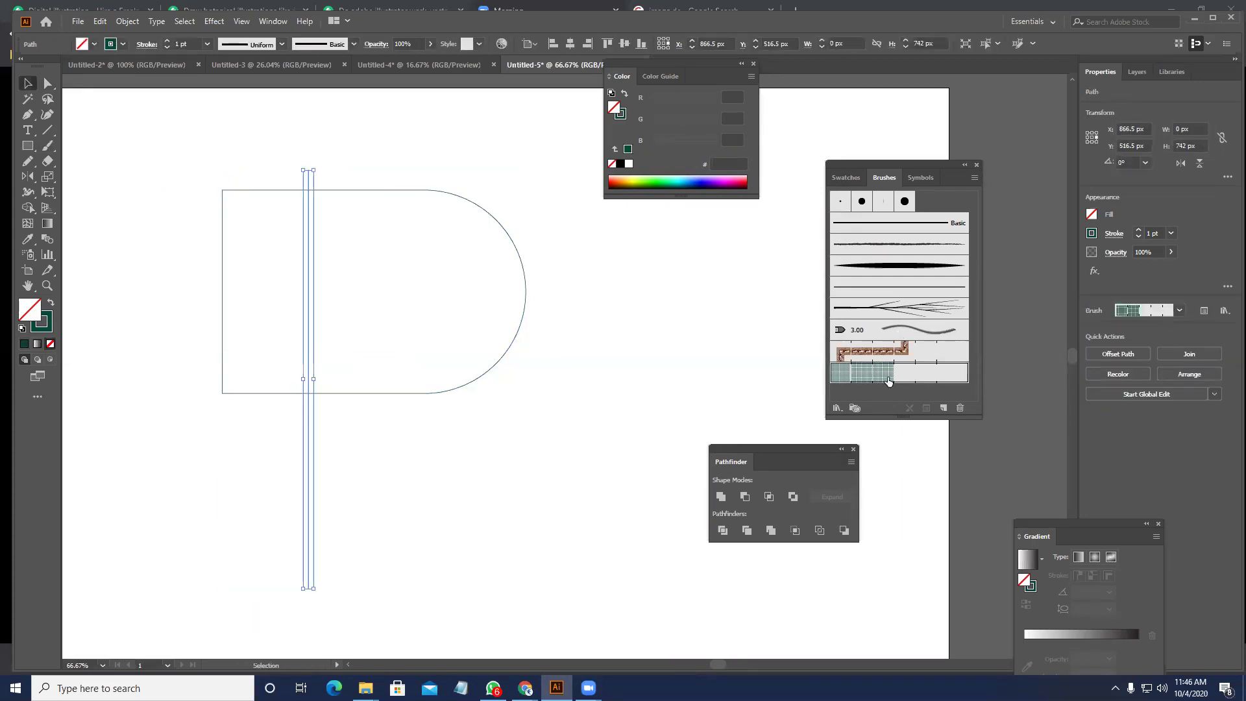
click(888, 381)
click(431, 191)
click(892, 370)
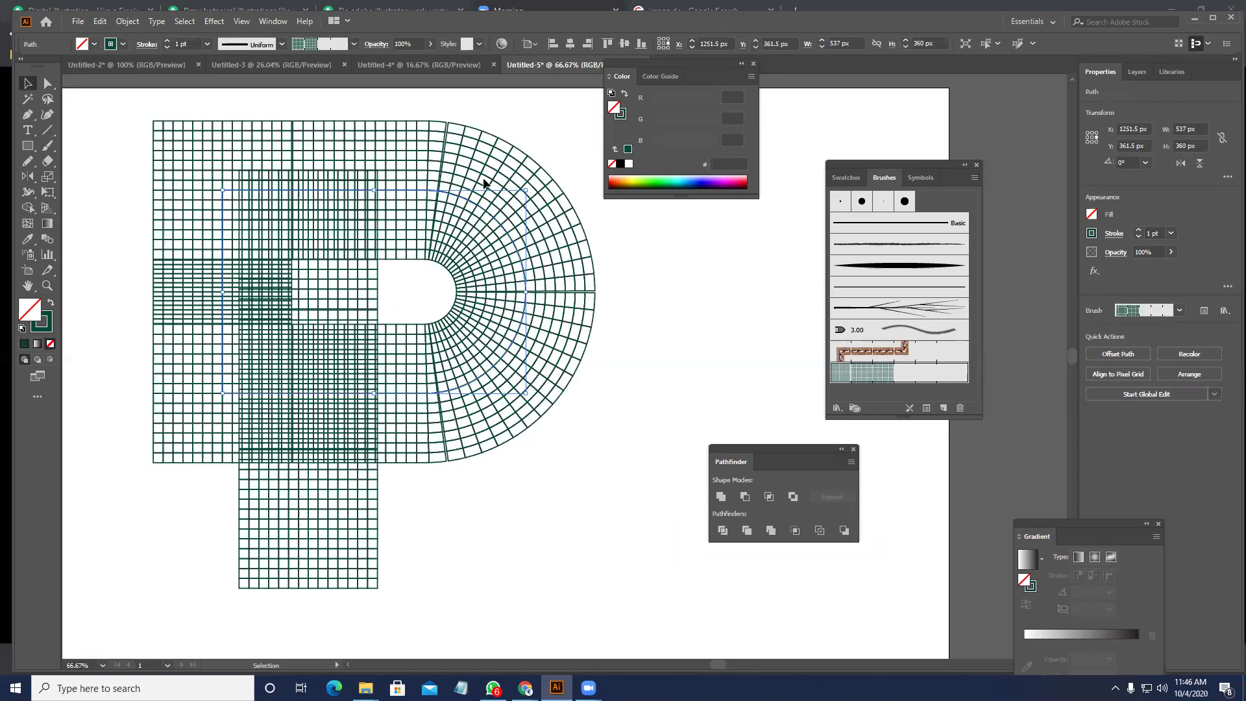
- Set the stroke weight of both the bowl and the stem to 0.5 pt
click(183, 43)
text(0.5)
key(Return)
click(275, 495)
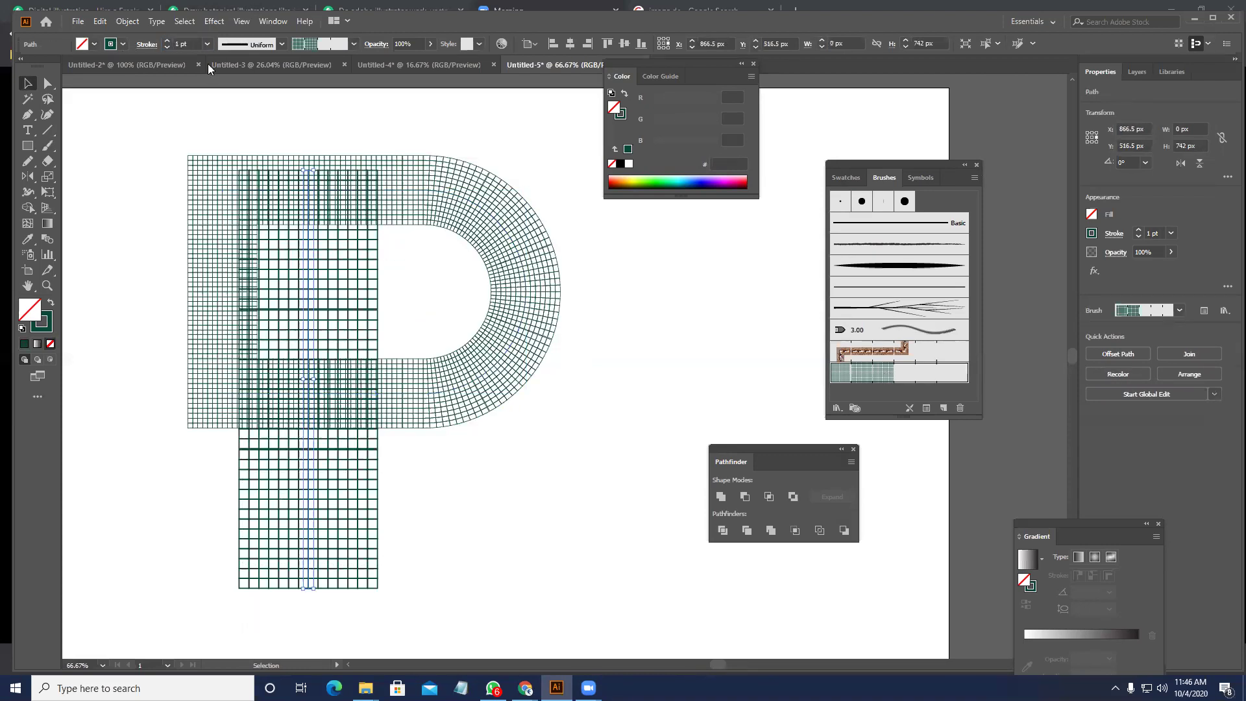
text(0.5)
key(Return)
- Lengthen the stem line upward past the bowl to about 802 px and move it further right across the bowl
drag(310, 170, 309, 136)
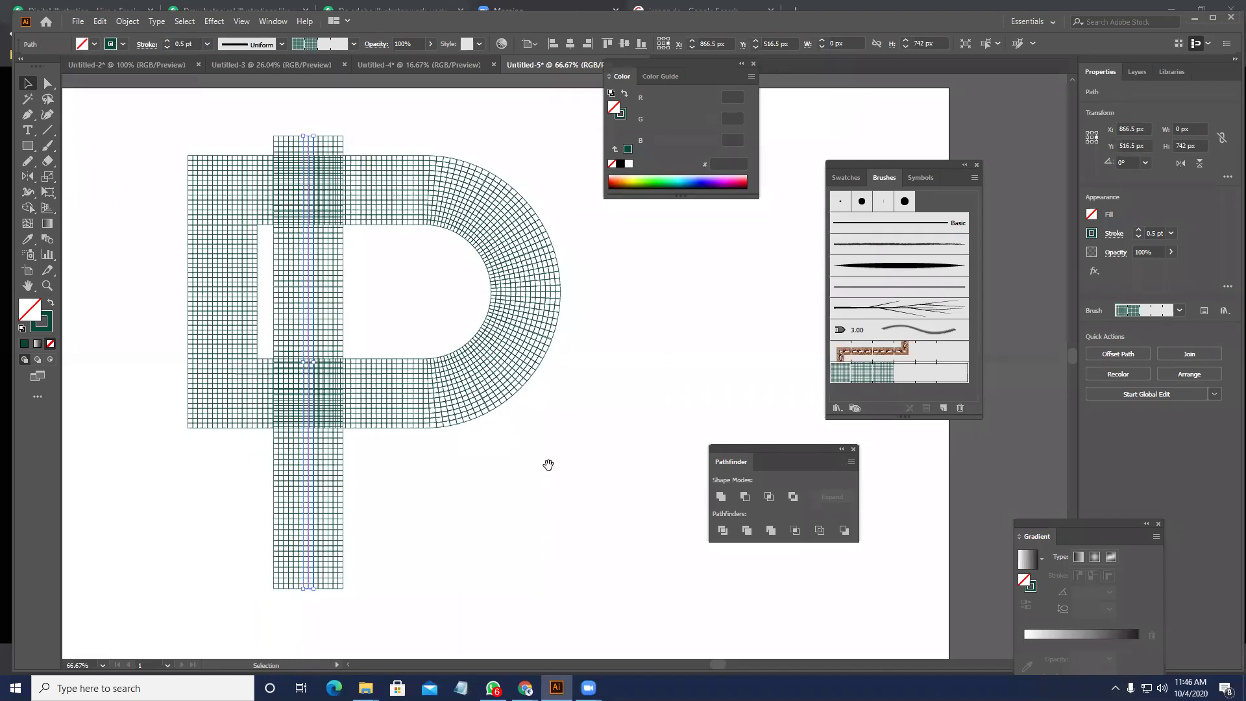
click(548, 465)
drag(549, 465, 517, 465)
drag(543, 520, 202, 210)
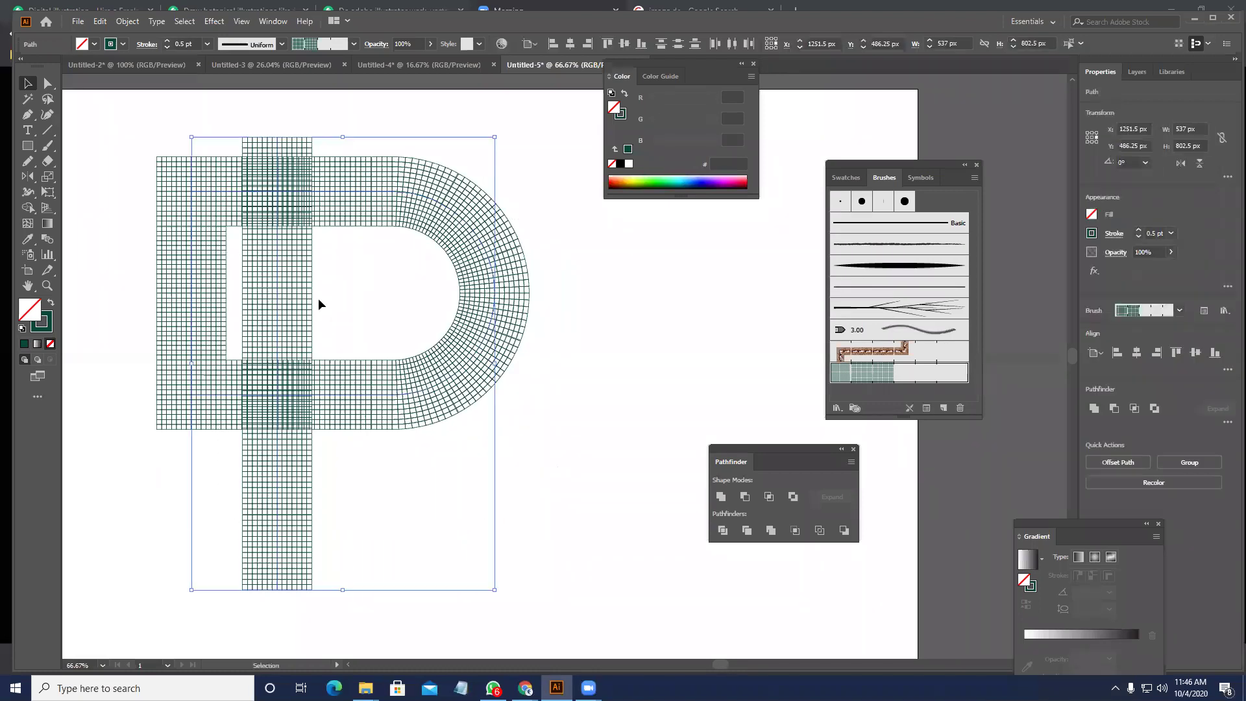
click(296, 305)
drag(281, 305, 329, 305)
- Cut the bowl path at the stem with the Shape Builder and delete the part left of the stem
drag(545, 506, 151, 205)
key(shift+m)
drag(243, 439, 223, 120)
key(a)
drag(138, 148, 245, 458)
key(Delete)
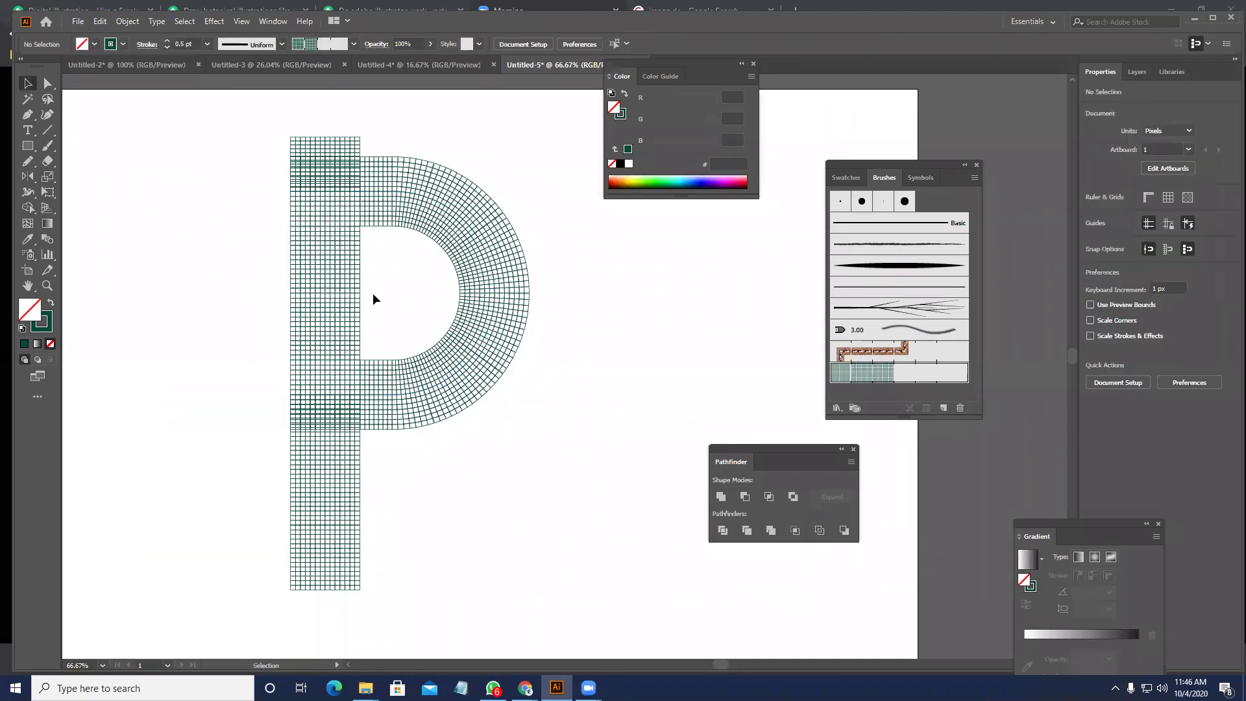
- Cut off the stem piece that sticks out above the bowl with the Shape Builder and delete it
drag(237, 115, 528, 286)
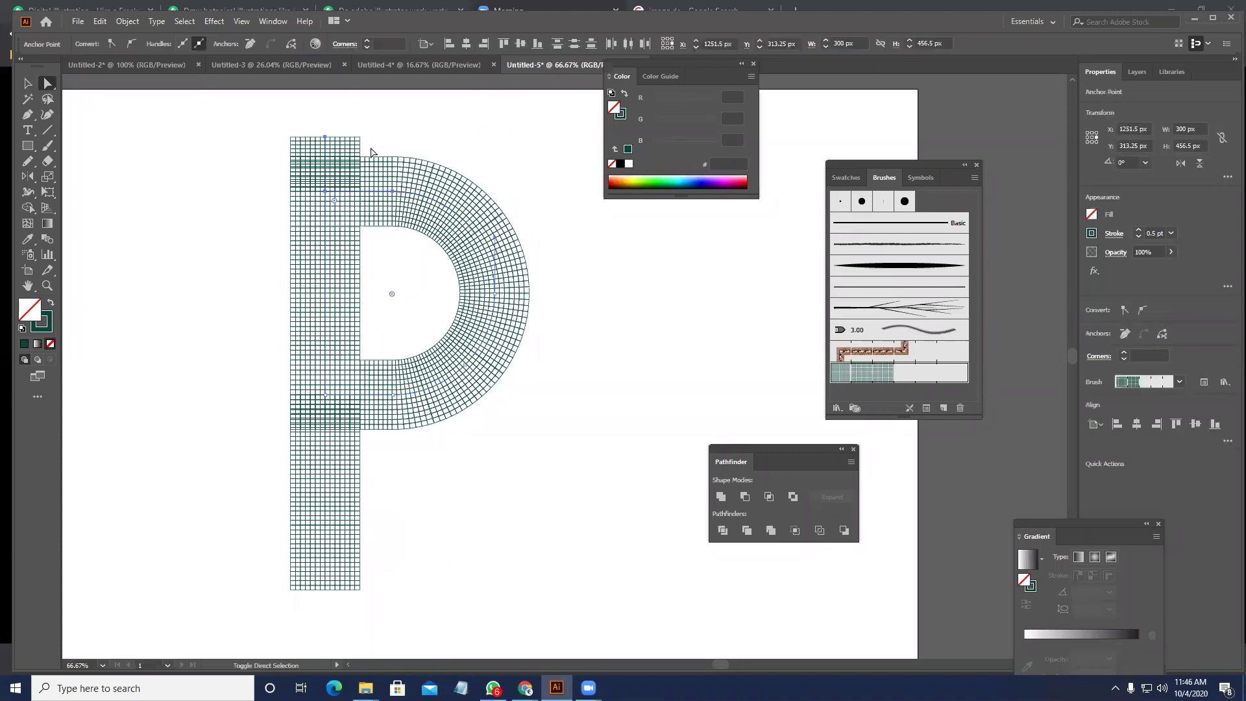
key(shift+m)
mouse_move(379, 160)
mouse_down()
mouse_move(259, 154)
mouse_move(345, 148)
mouse_up()
key(a)
click(346, 151)
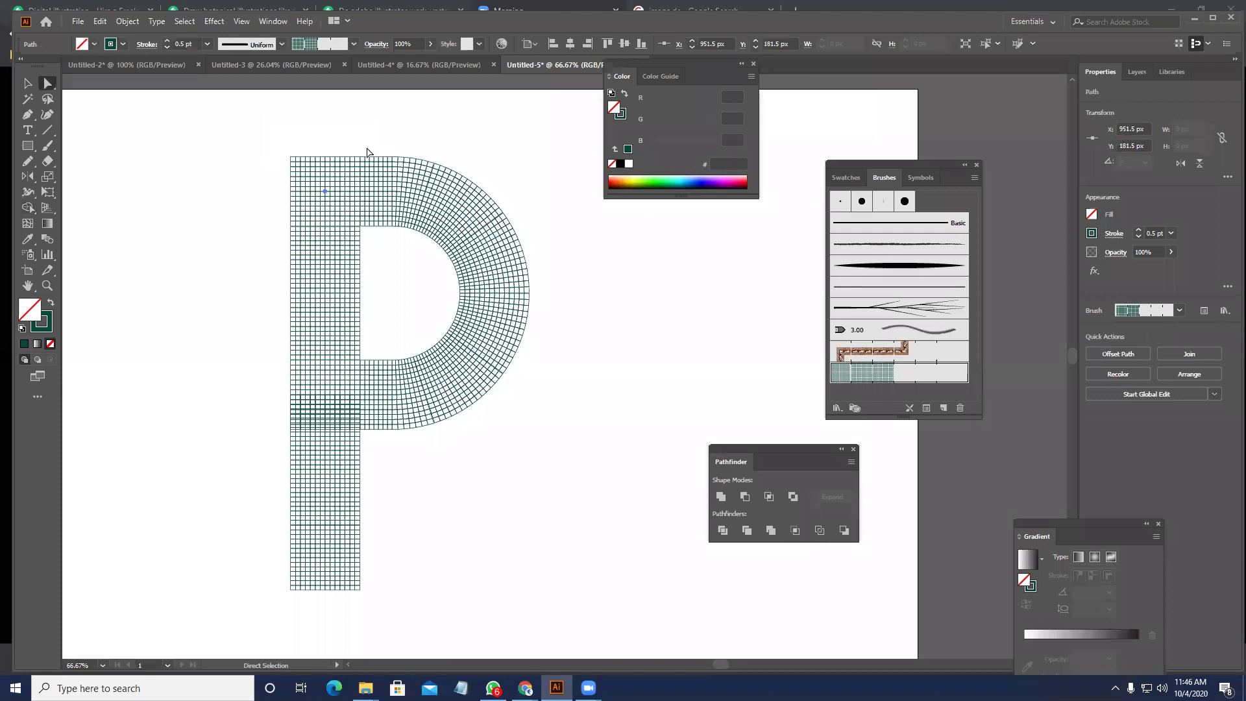
click(367, 152)
key(v)
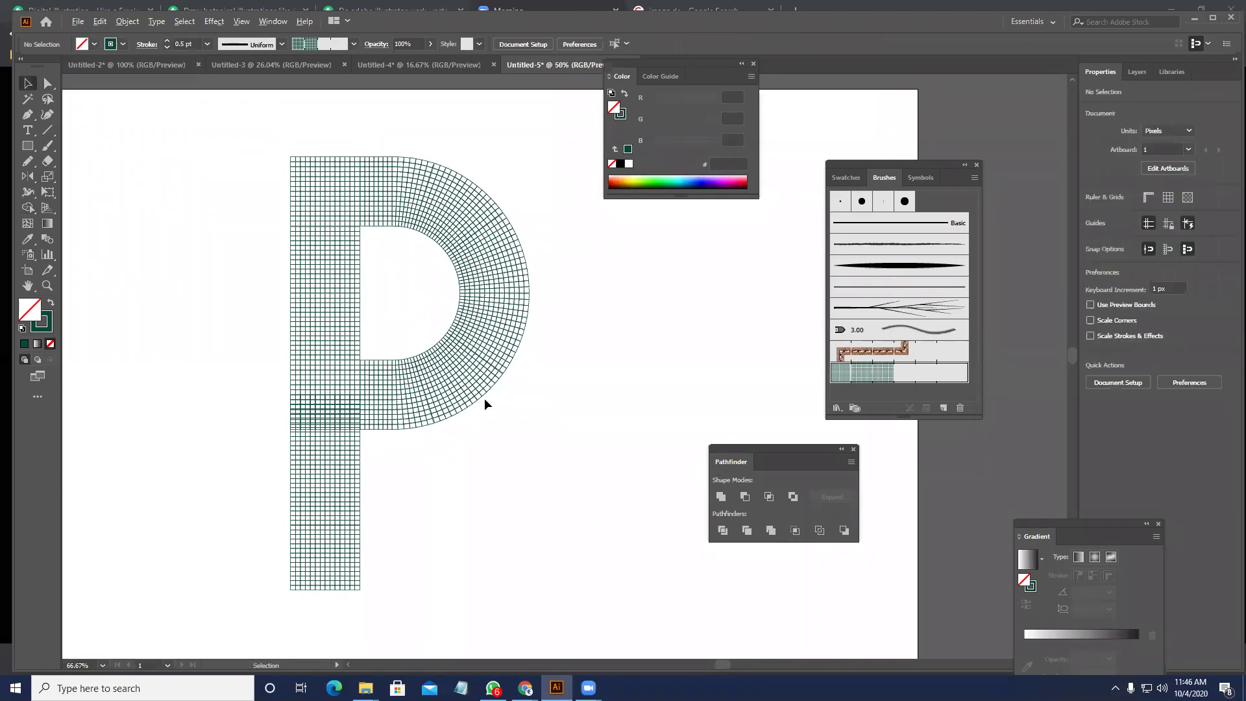
- Select the whole grid letter P and move it toward the artboard's left side
key(ctrl+minus)
key(ctrl+minus)
key(ctrl+minus)
scroll(475, 450, up, 2)
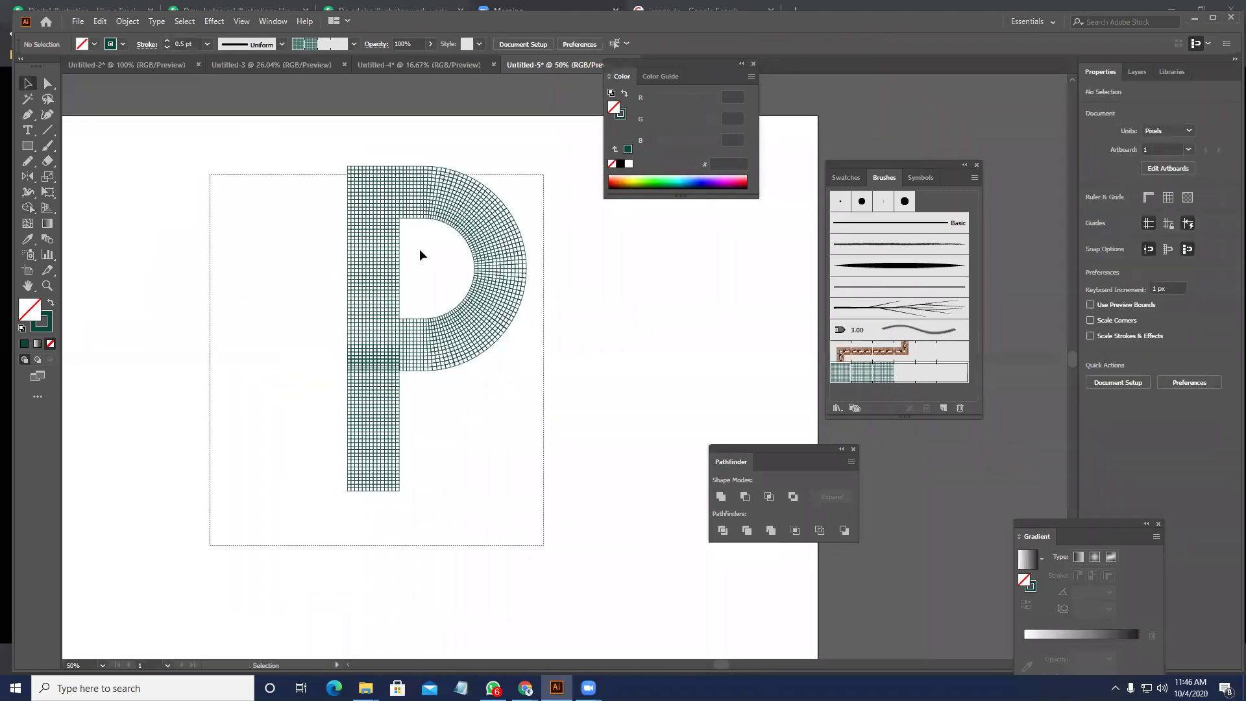
click(430, 358)
drag(452, 247, 248, 296)
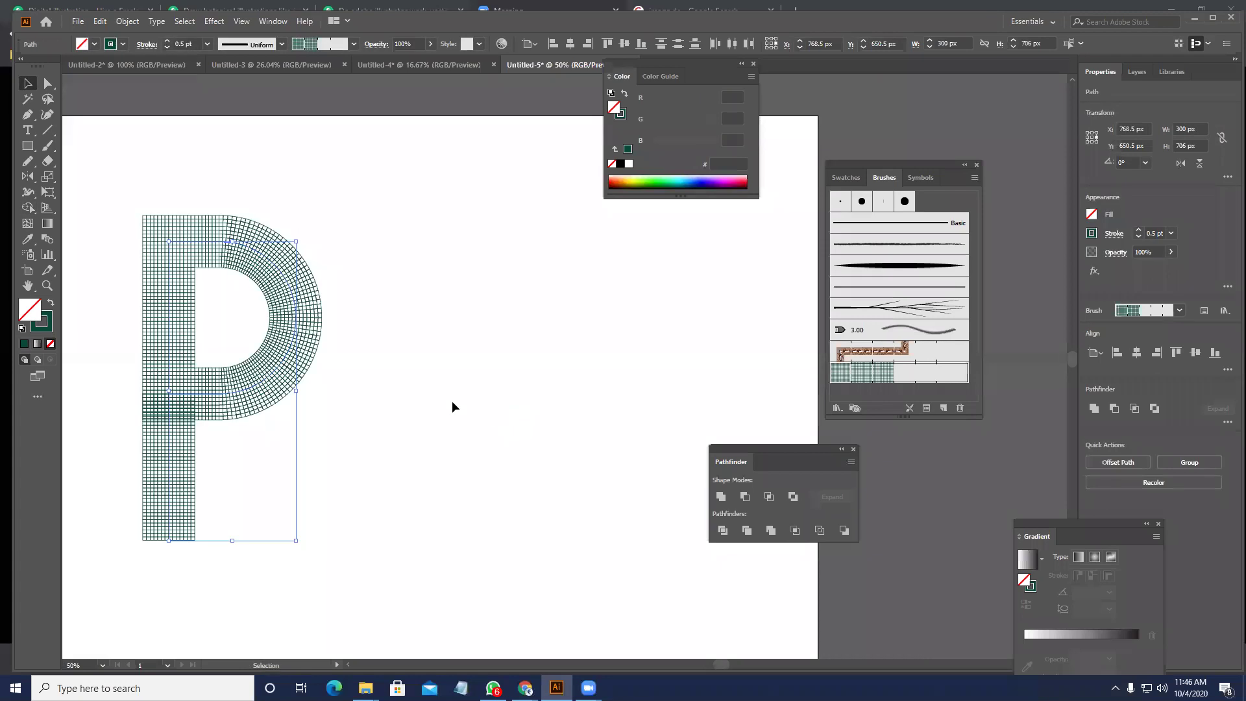
- Expand the letter P's brush appearance and expand the resulting strokes into filled shapes
click(127, 21)
click(168, 187)
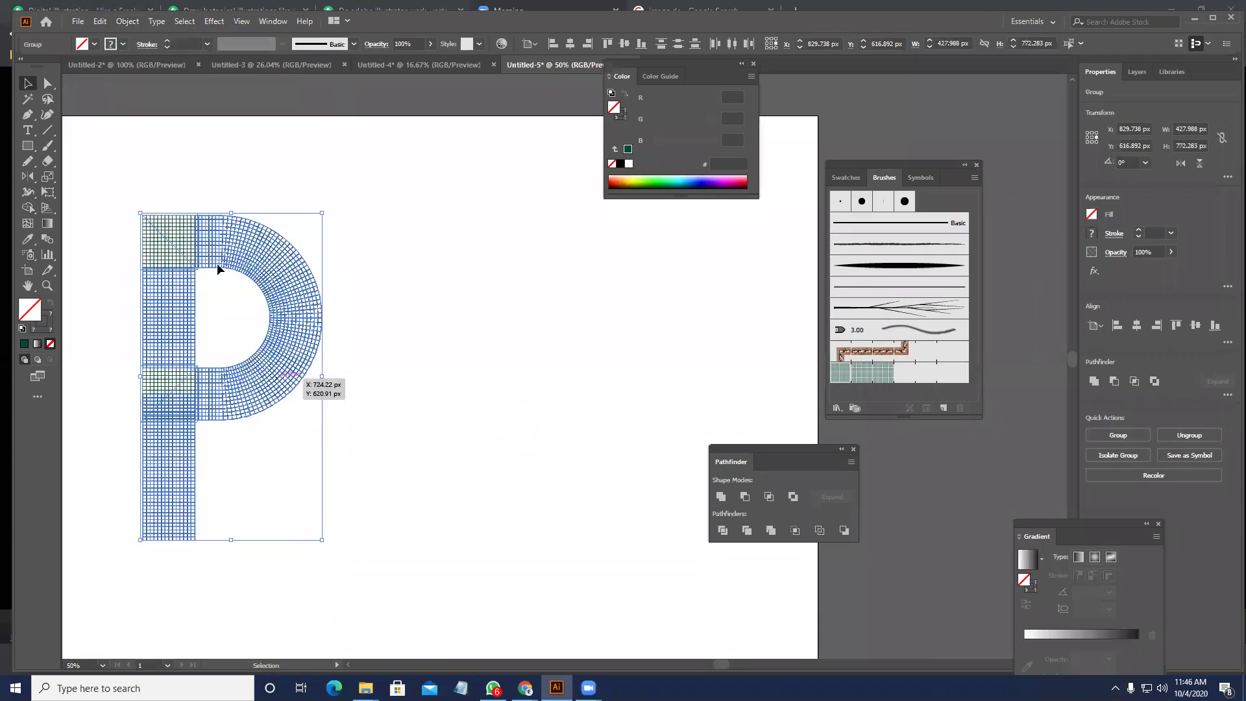
scroll(186, 261, up, 1)
scroll(186, 261, up, 1)
click(123, 21)
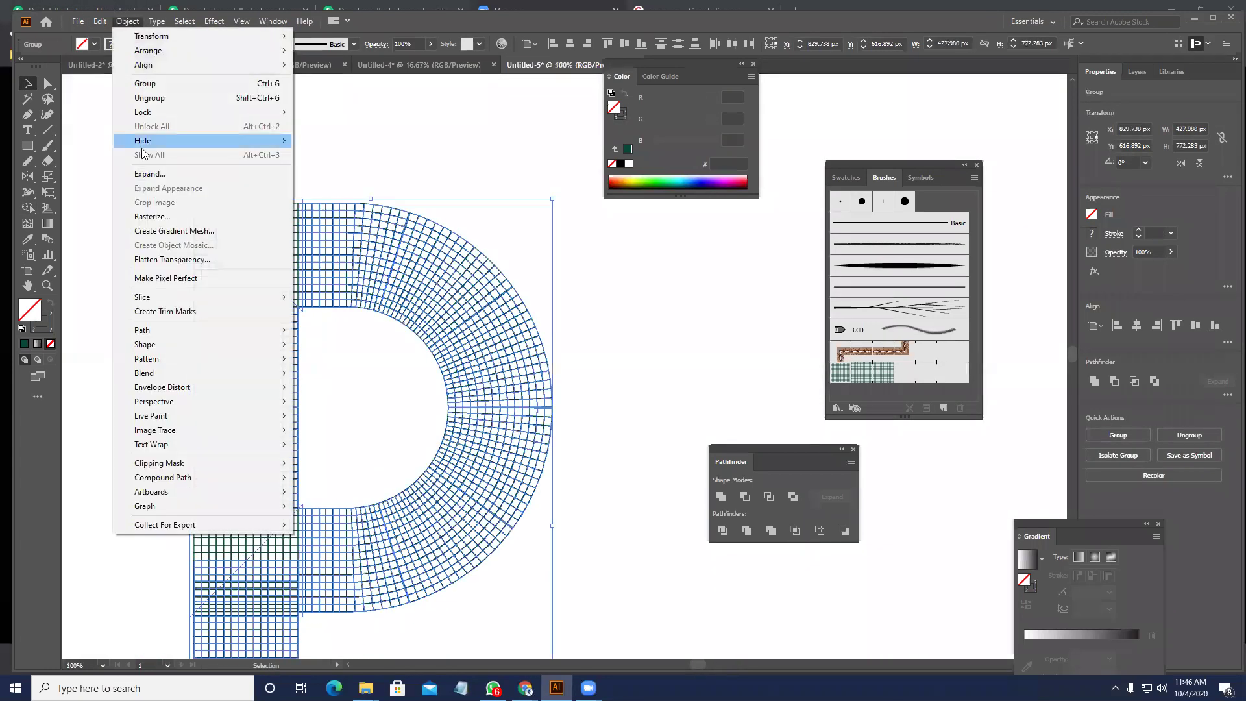
click(138, 173)
click(591, 420)
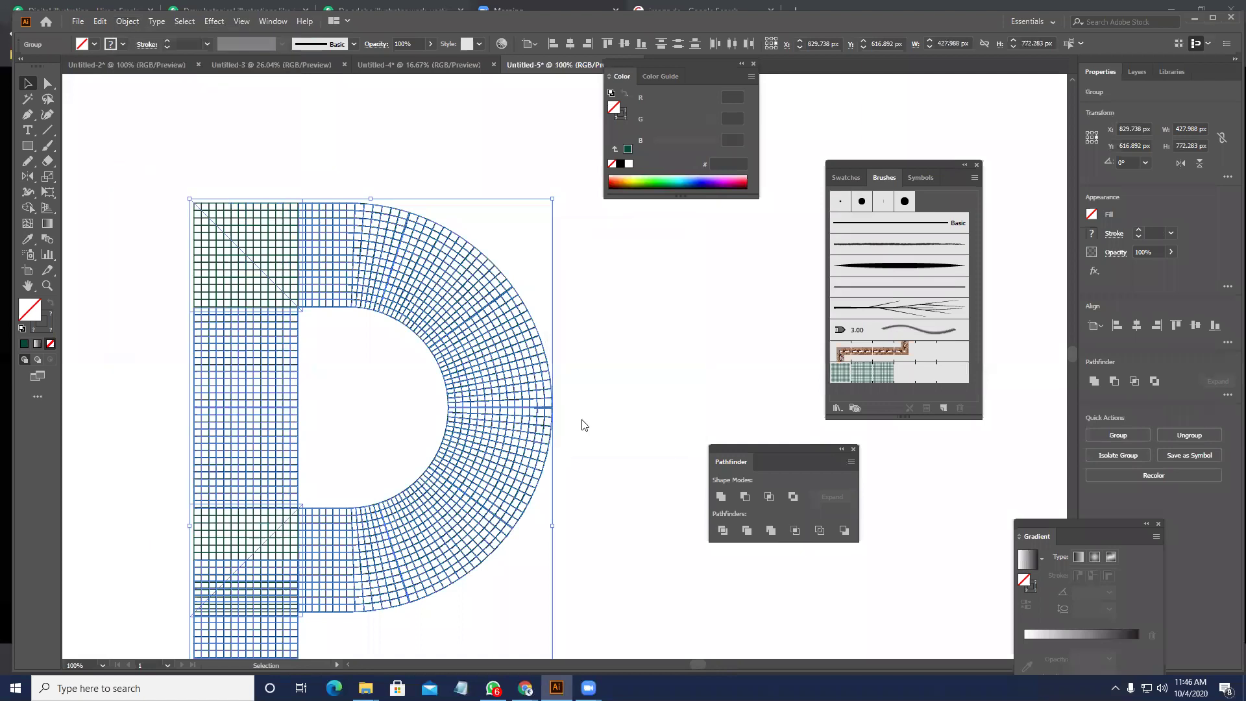
scroll(271, 283, up, 3)
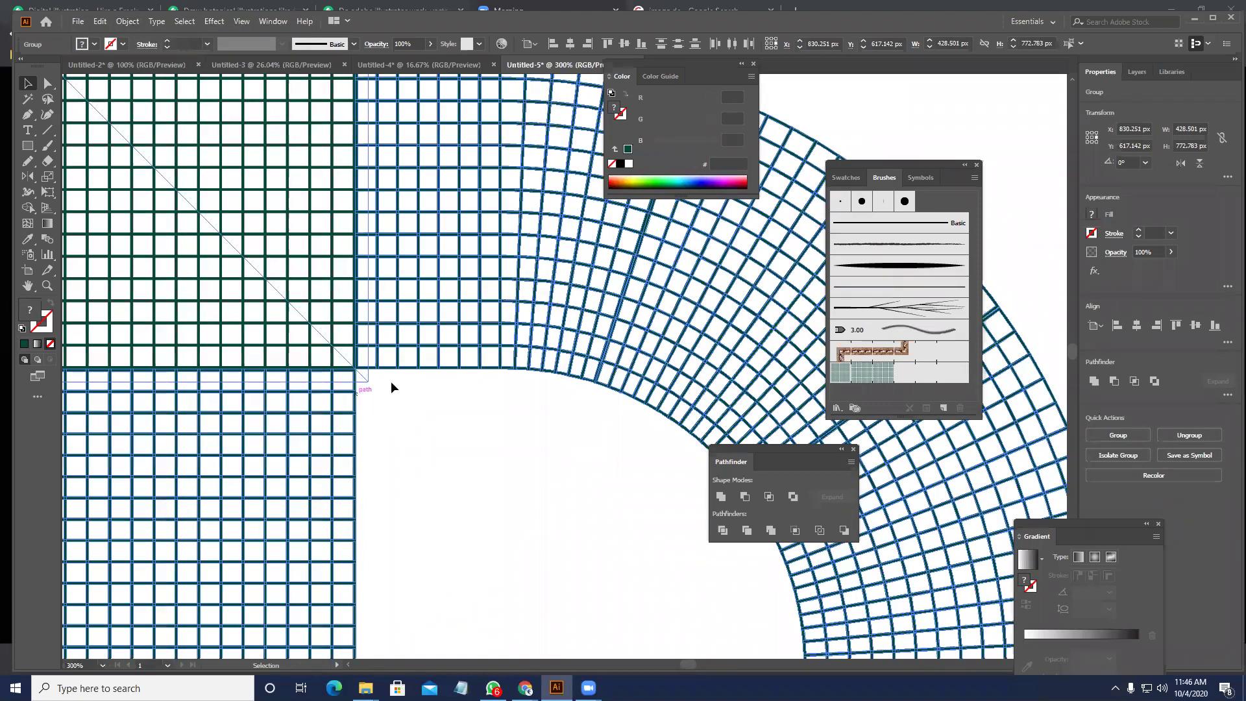
scroll(390, 380, down, 3)
click(123, 24)
click(140, 172)
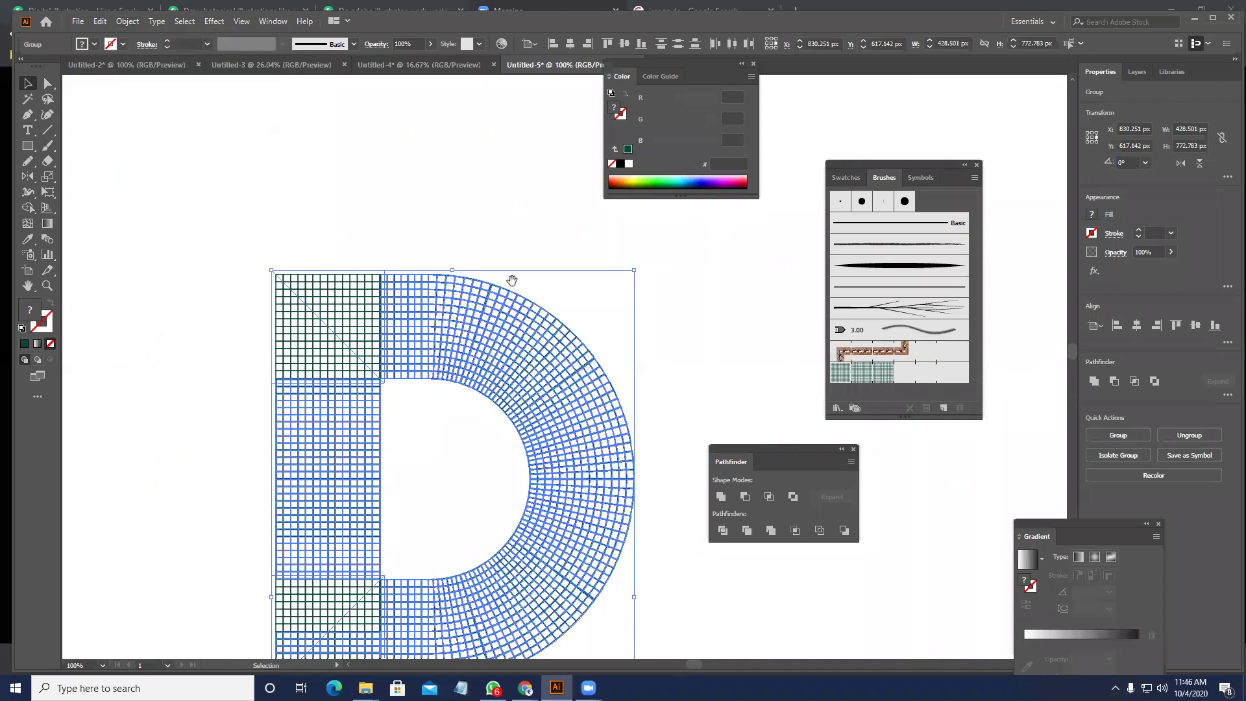
- Try to turn the bowl's expanded grid group into a compound path and undo it
click(512, 266)
drag(511, 266, 464, 185)
drag(602, 523, 572, 387)
drag(546, 594, 84, 234)
click(408, 426)
click(411, 427)
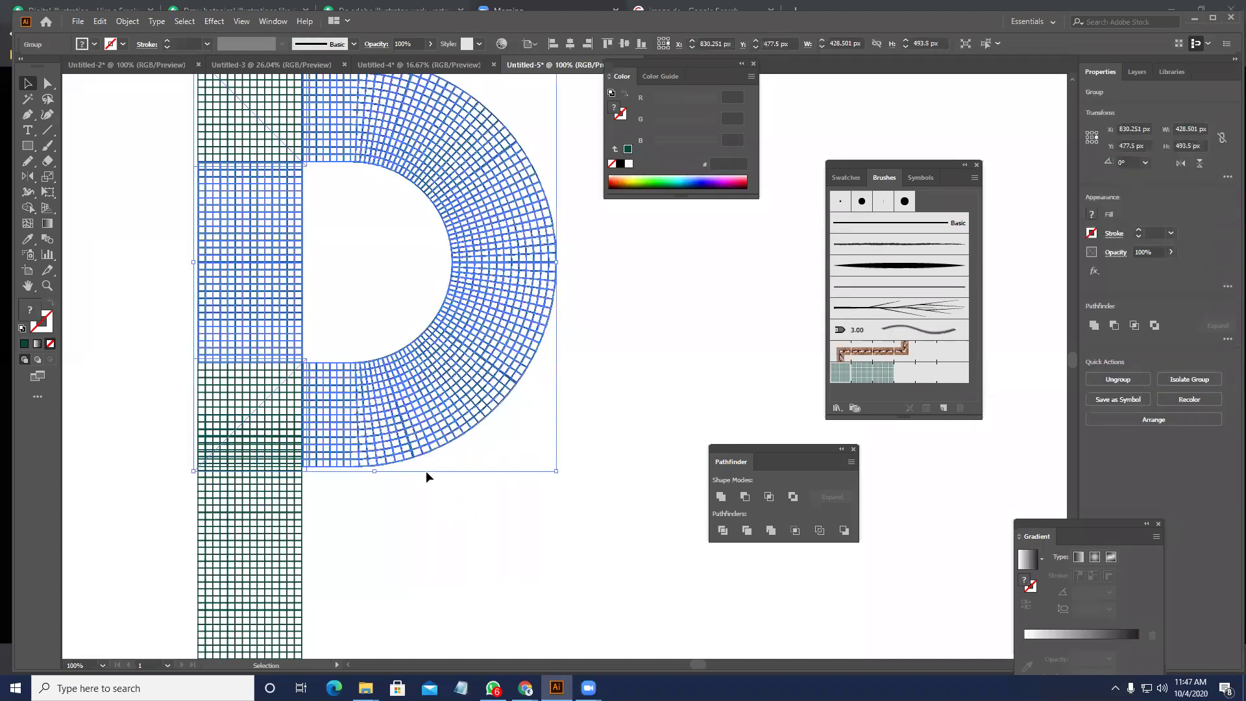
scroll(425, 469, up, 5)
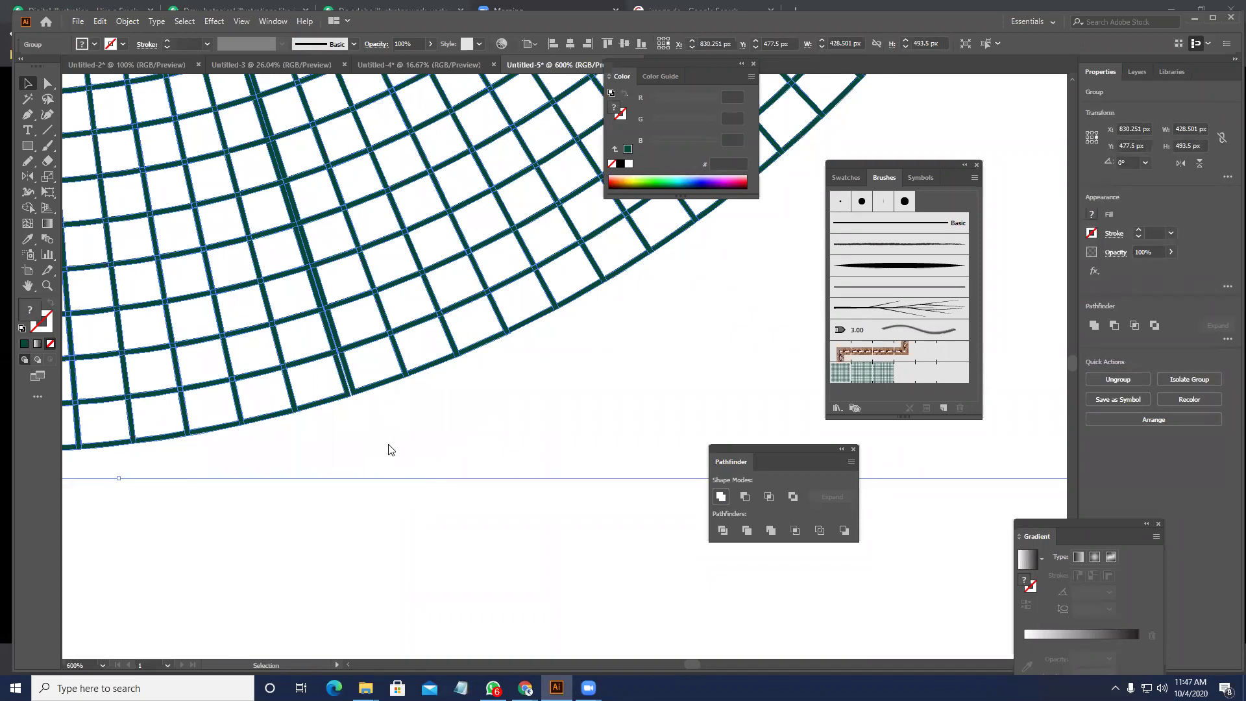
key(ctrl+8)
scroll(518, 497, down, 4)
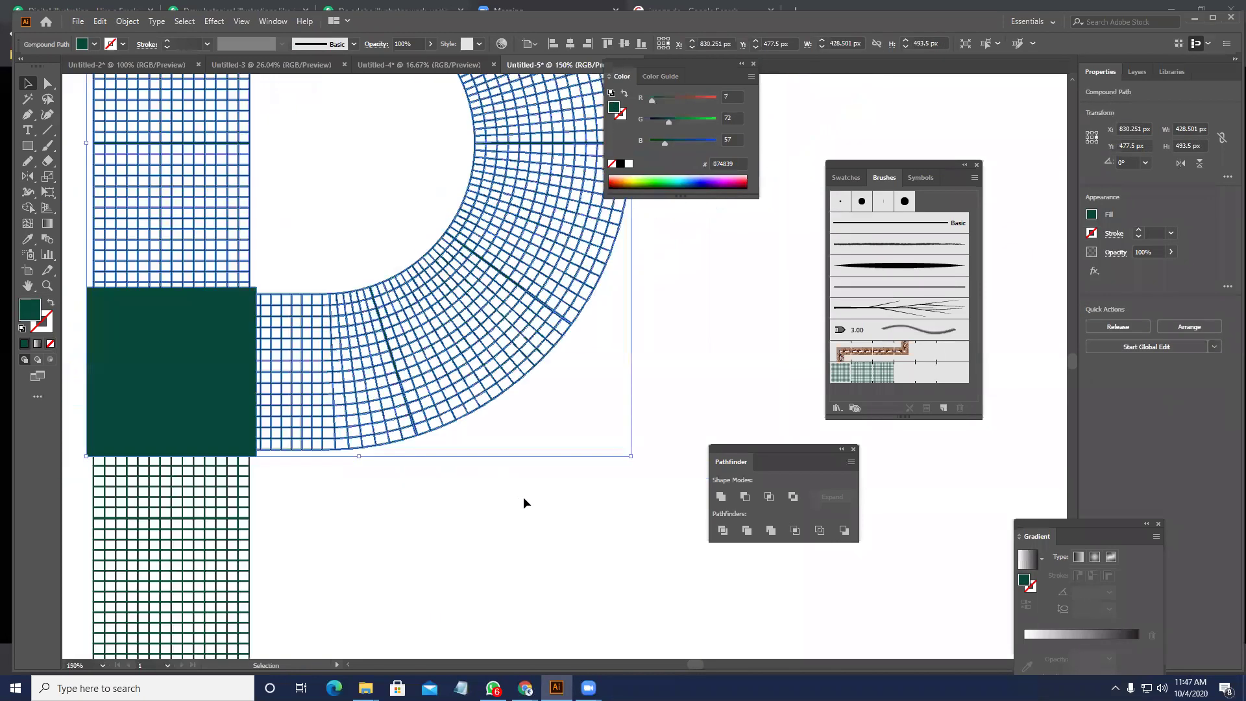
click(562, 510)
key(ctrl+z)
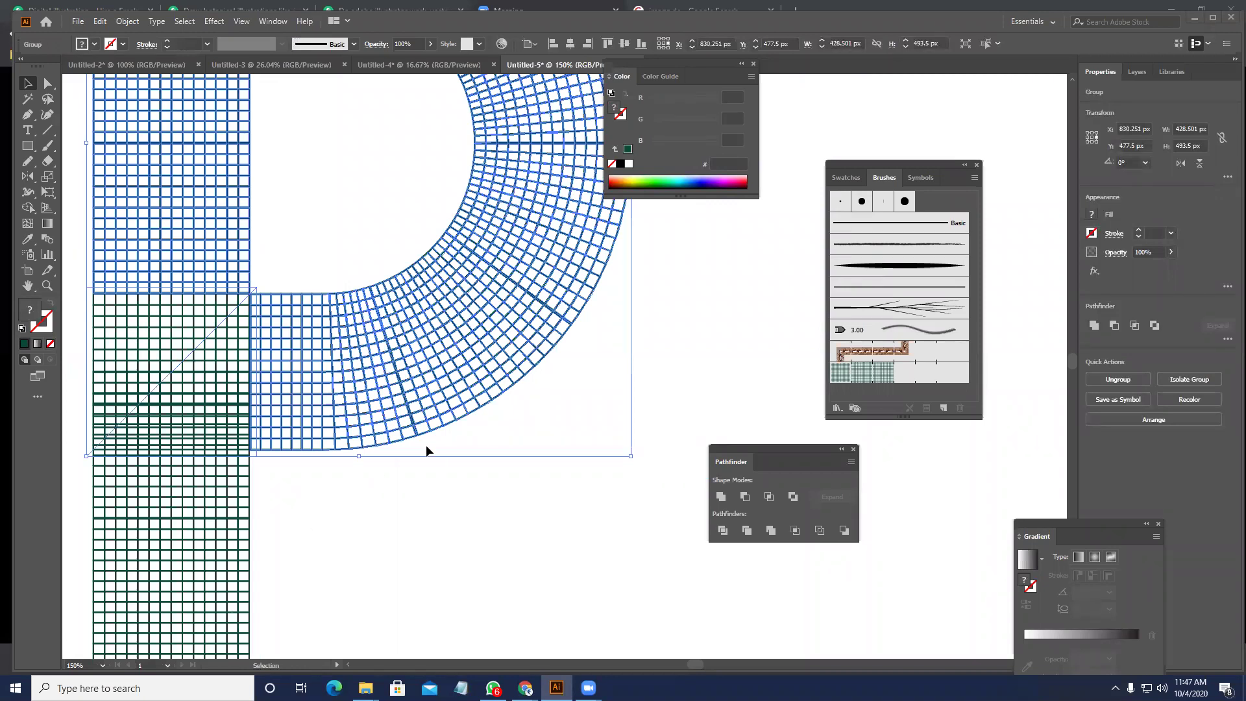
- Select all the artwork of the letter P and delete it from the artboard
click(389, 496)
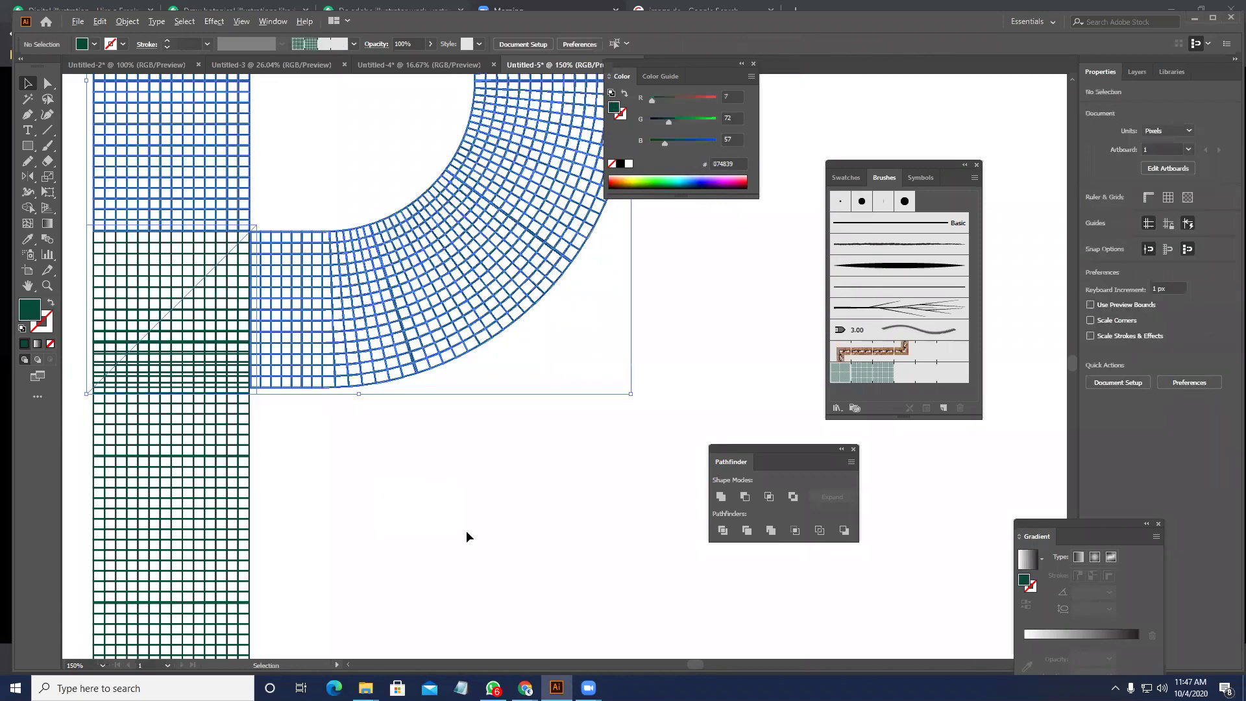
key(ctrl+minus)
key(ctrl+minus)
key(ctrl+a)
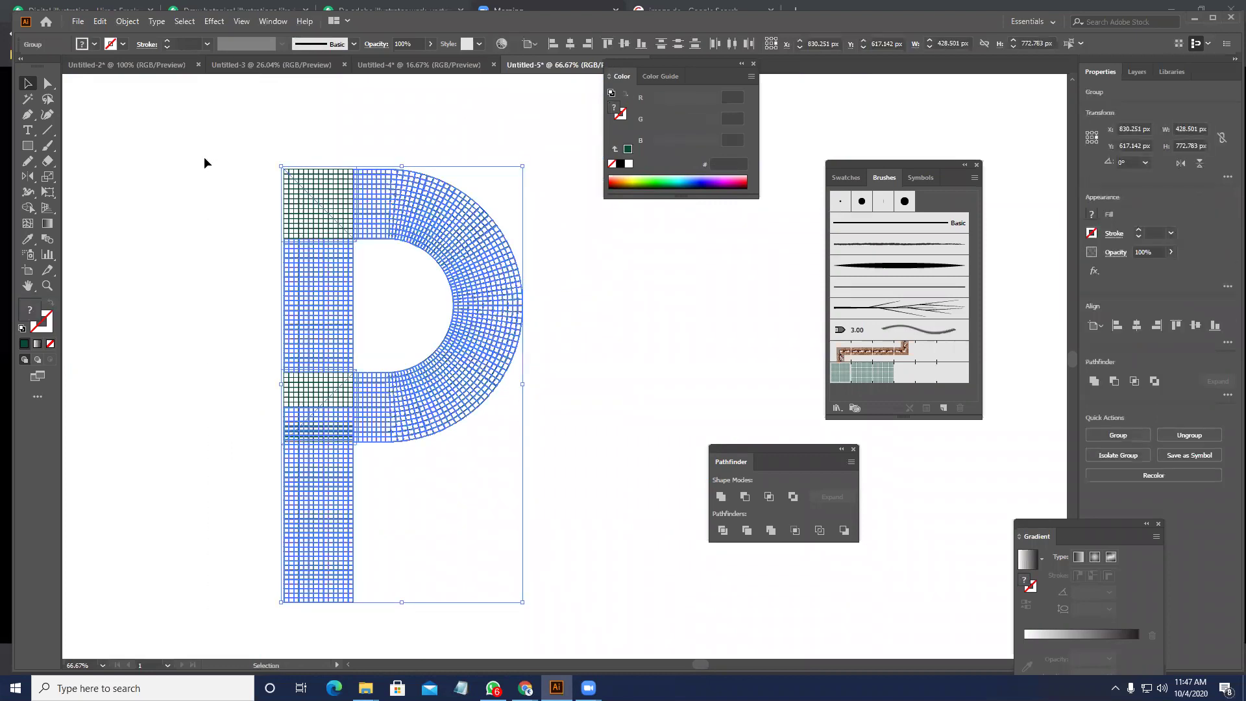
key(Delete)
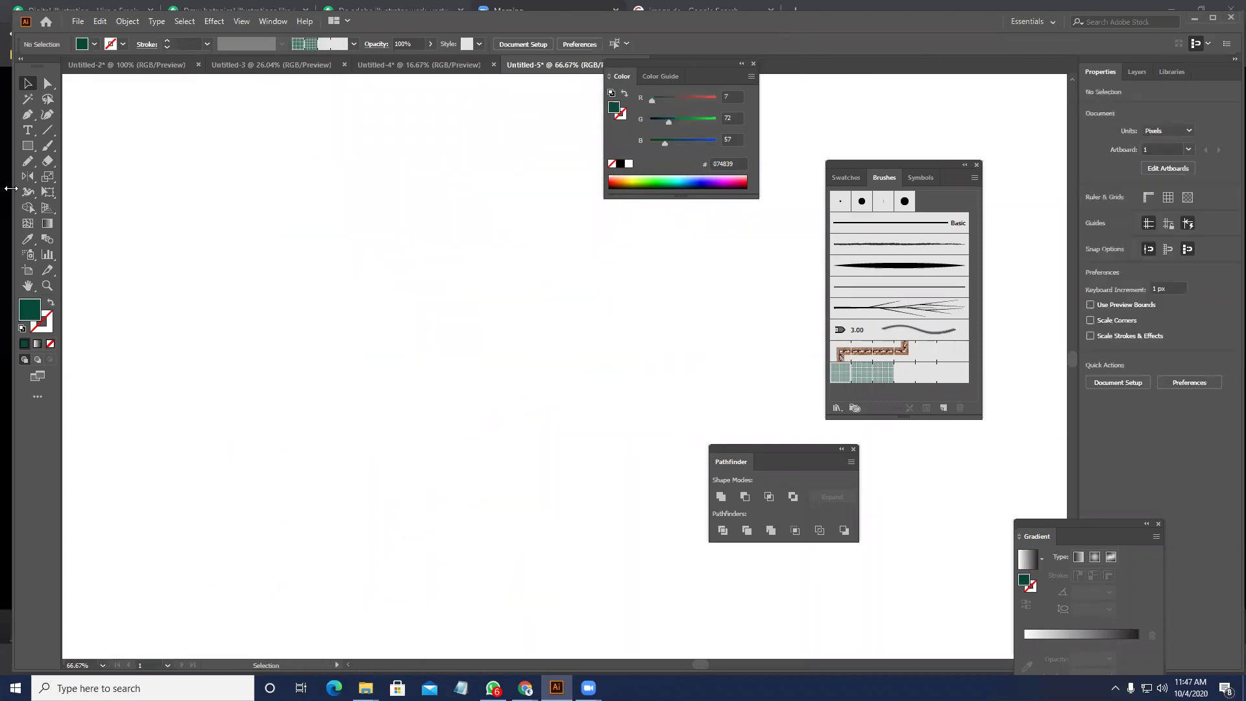
- Draw a narrow vertical green bar about 18 by 742 px and place a copy just to its right
click(45, 147)
key(m)
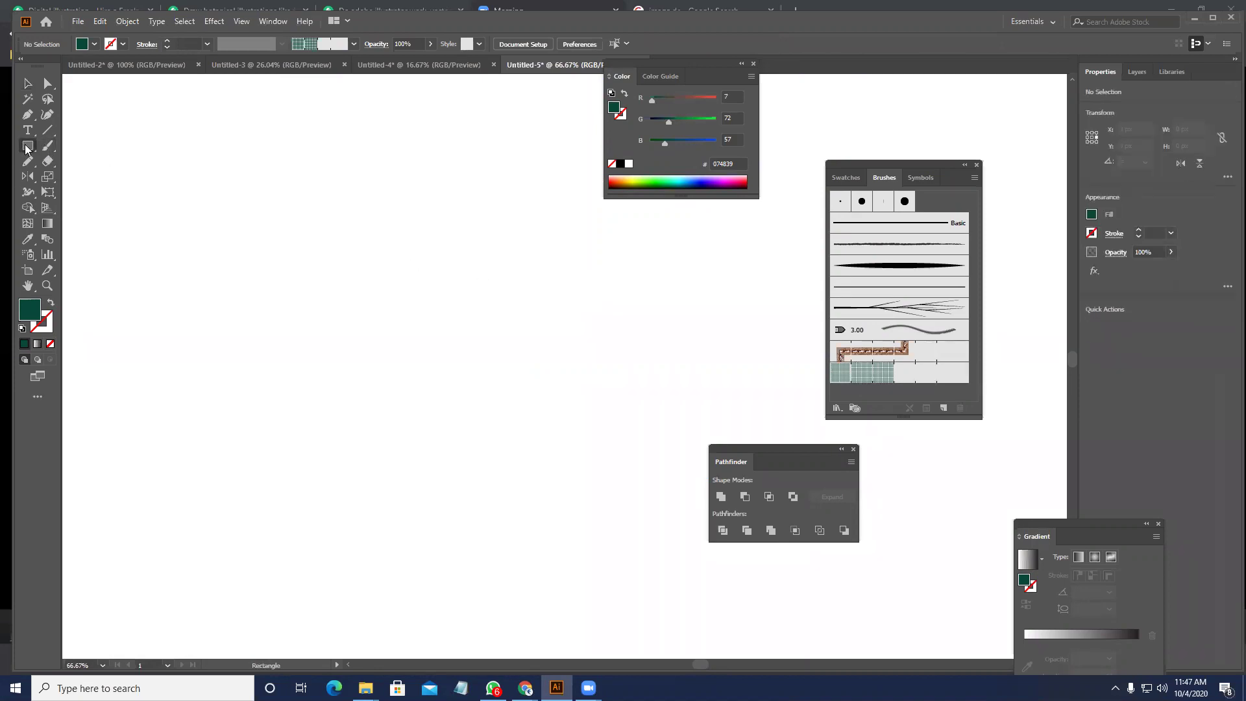
drag(208, 173, 218, 591)
key(v)
drag(217, 488, 239, 487)
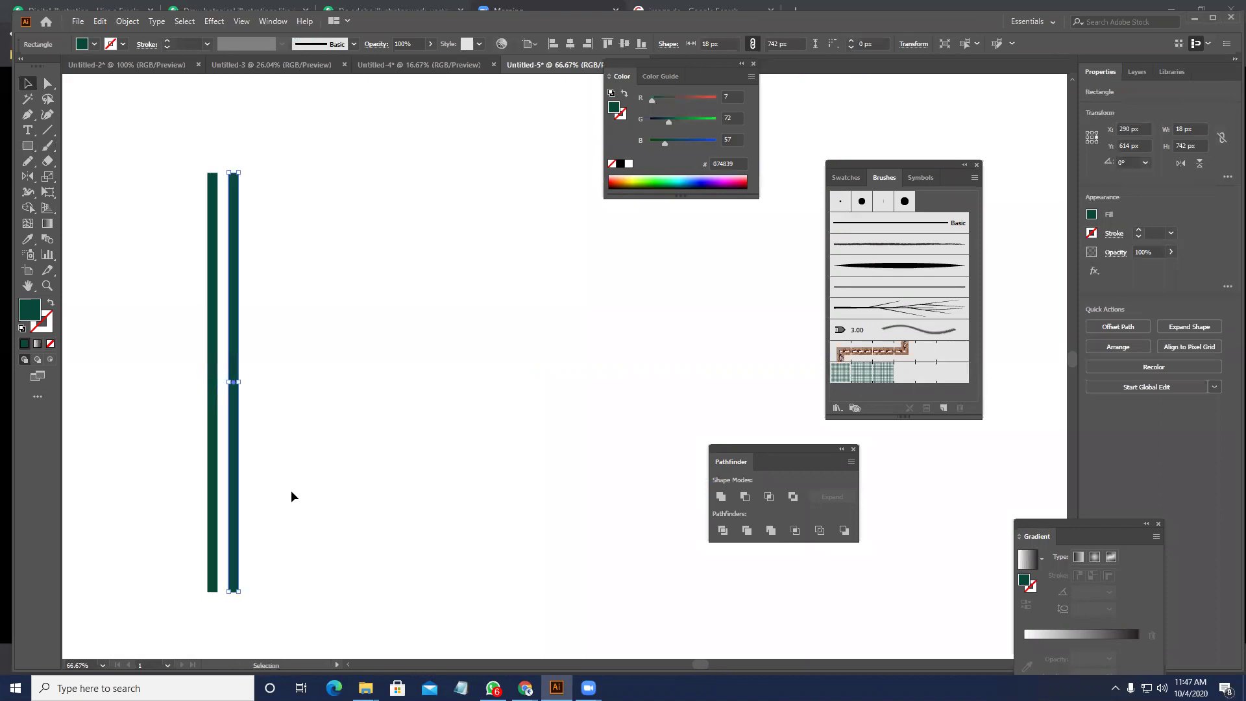
- Repeat the last duplication until six evenly spaced green bars stand side by side
key(ctrl+d)
key(ctrl+d)
key(ctrl+d)
key(ctrl+d)
- Save the six bars as an art brush that stretches to fit the stroke length, with colorization method None
drag(370, 517, 42, 286)
mouse_move(350, 343)
mouse_down()
mouse_move(931, 386)
mouse_move(934, 375)
mouse_move(908, 374)
mouse_up()
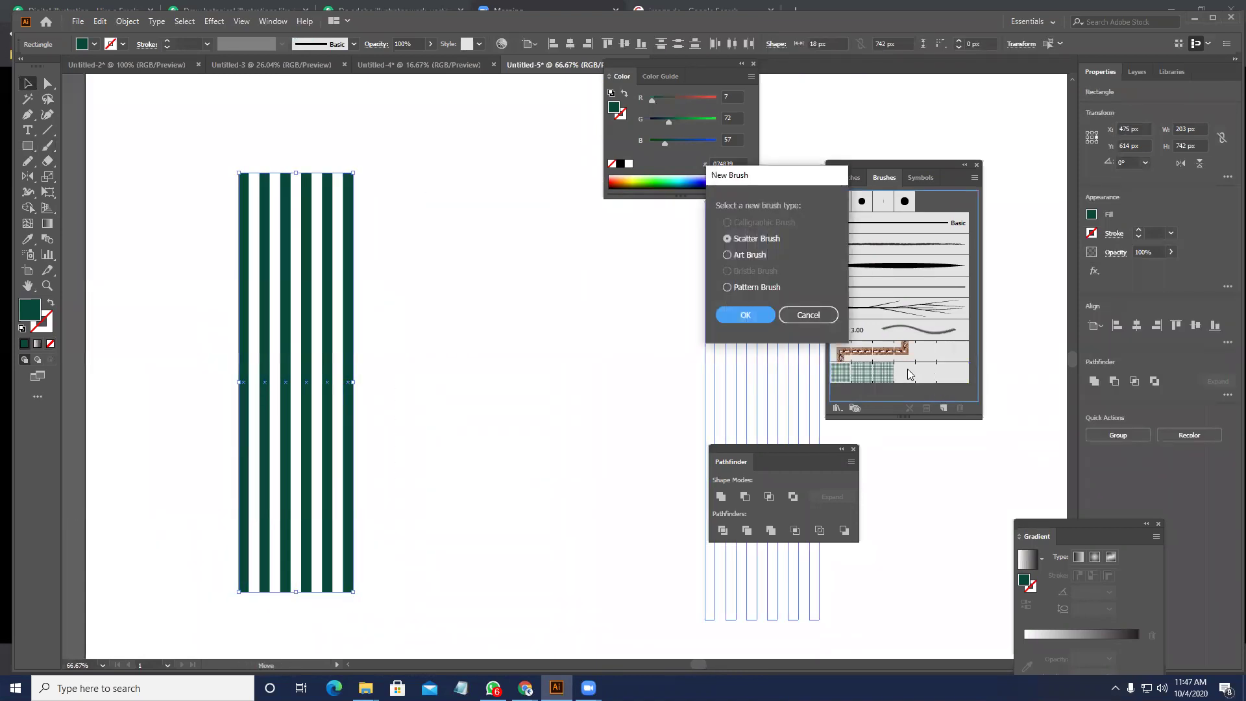
click(754, 256)
click(745, 314)
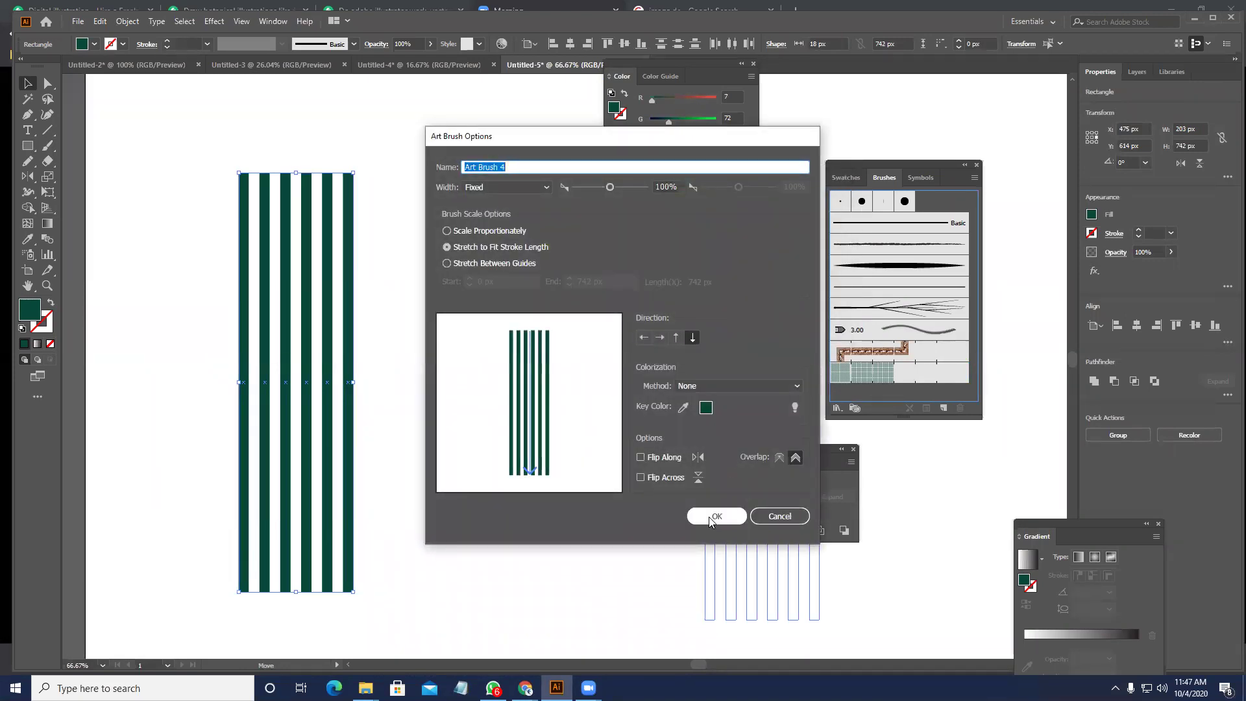
click(712, 519)
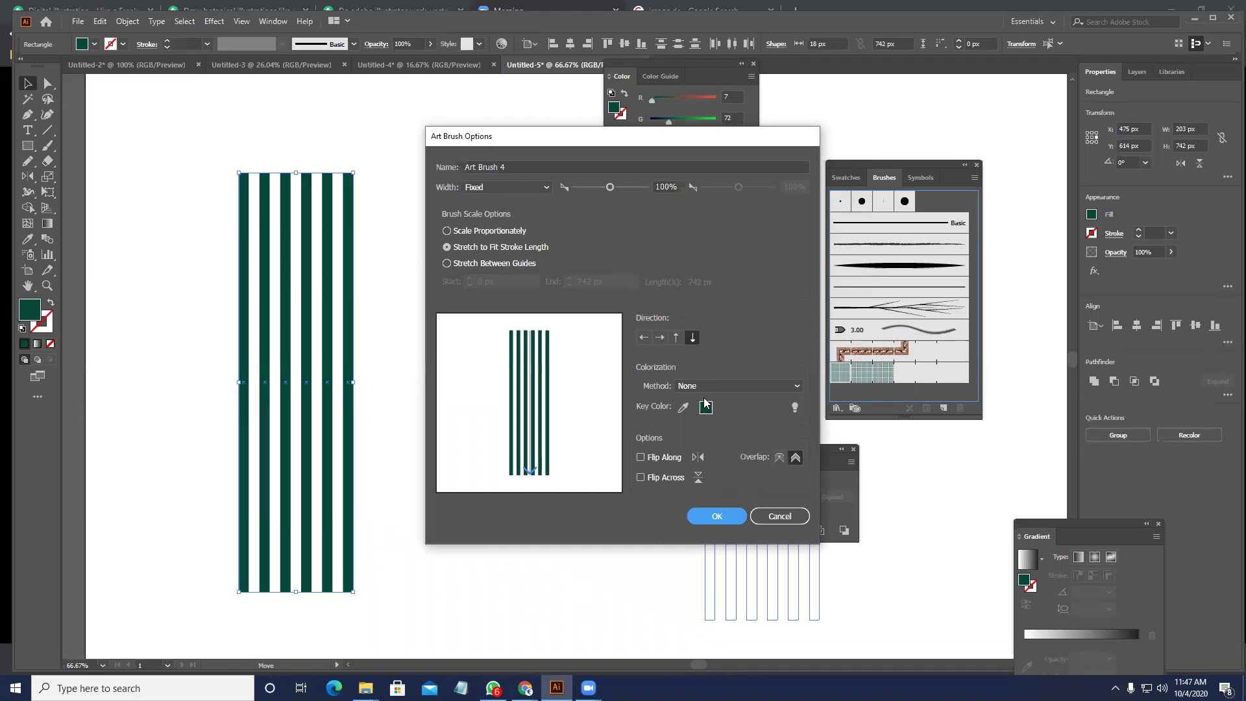
click(683, 407)
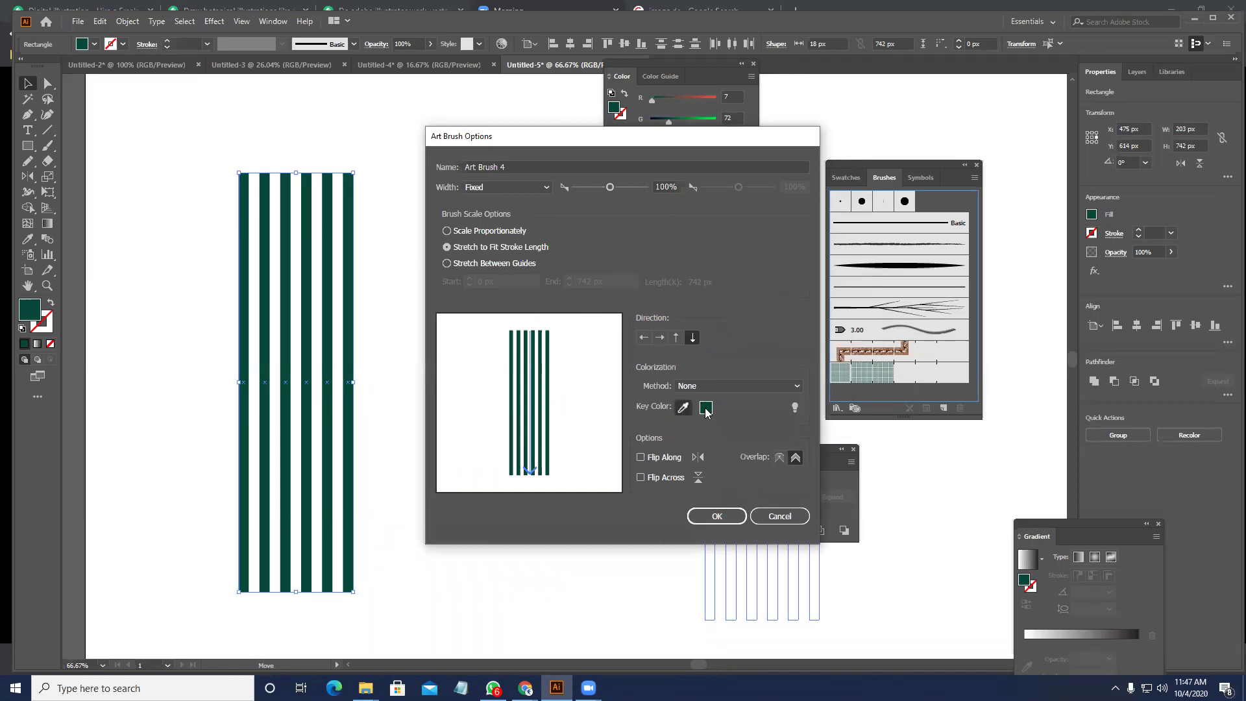
click(731, 385)
click(727, 399)
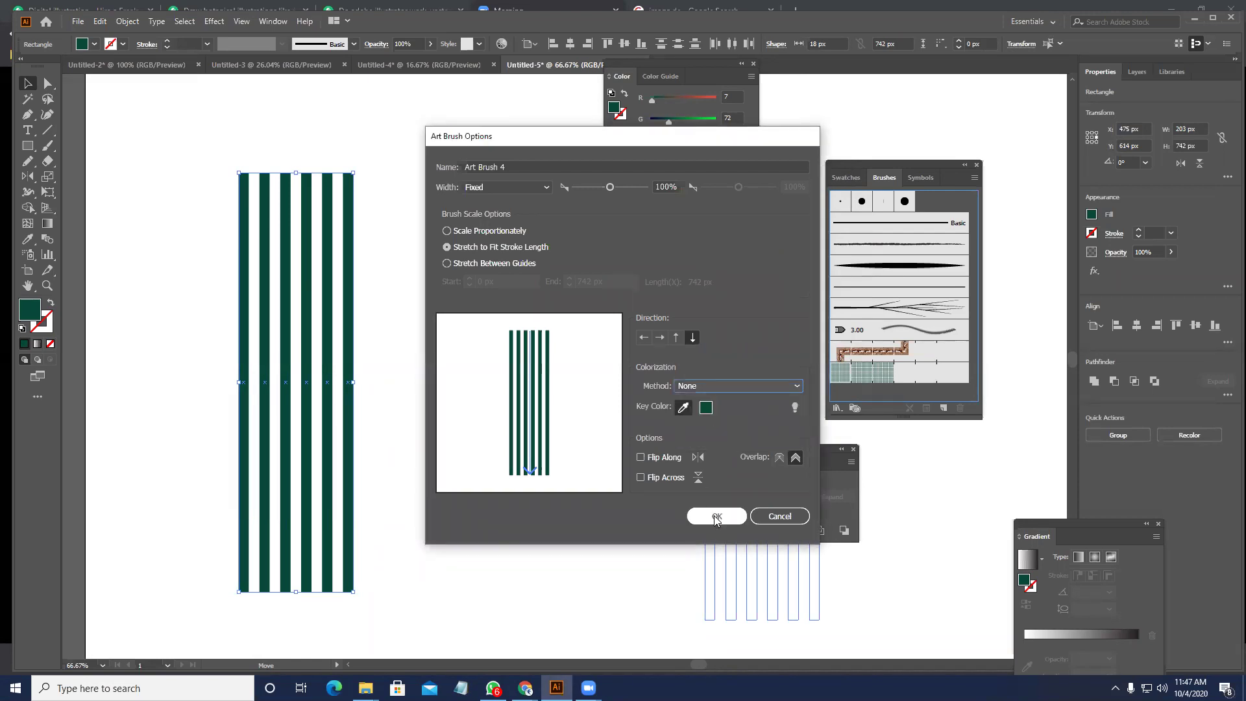
click(717, 516)
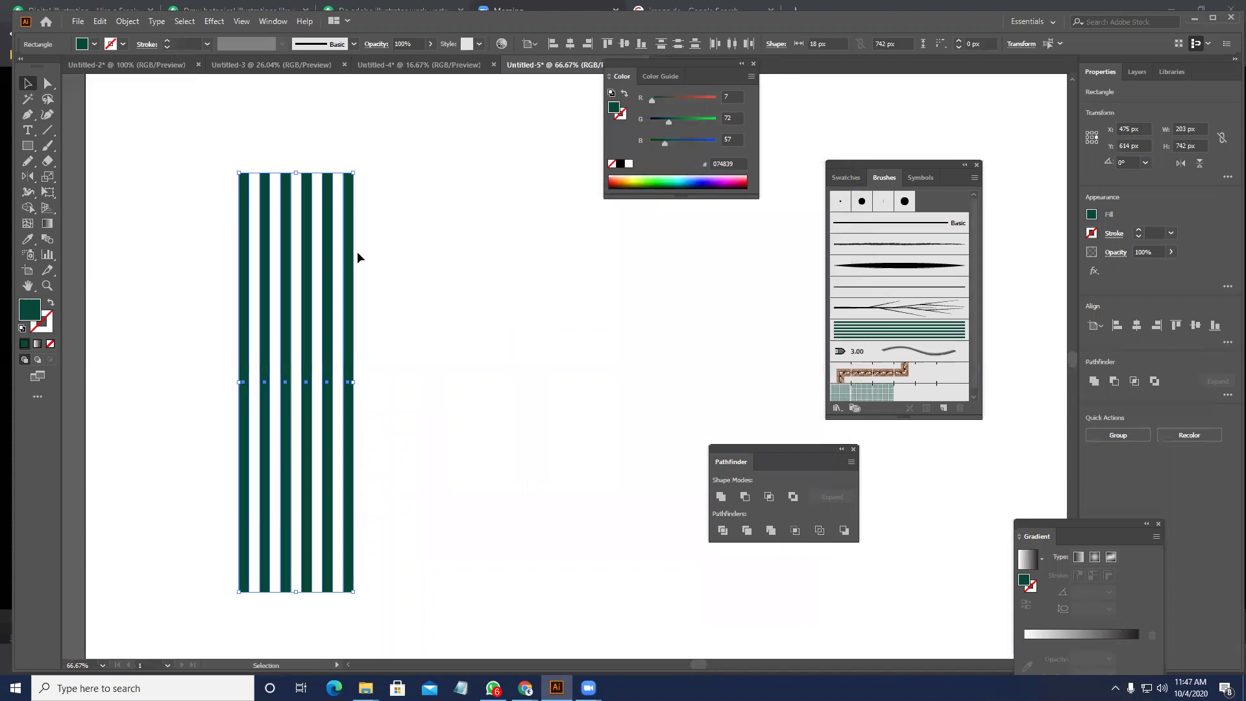
- Delete the source bars and paint short curved strokes across the artboard with the new striped art brush
key(Delete)
click(47, 145)
drag(195, 283, 387, 298)
drag(515, 554, 515, 554)
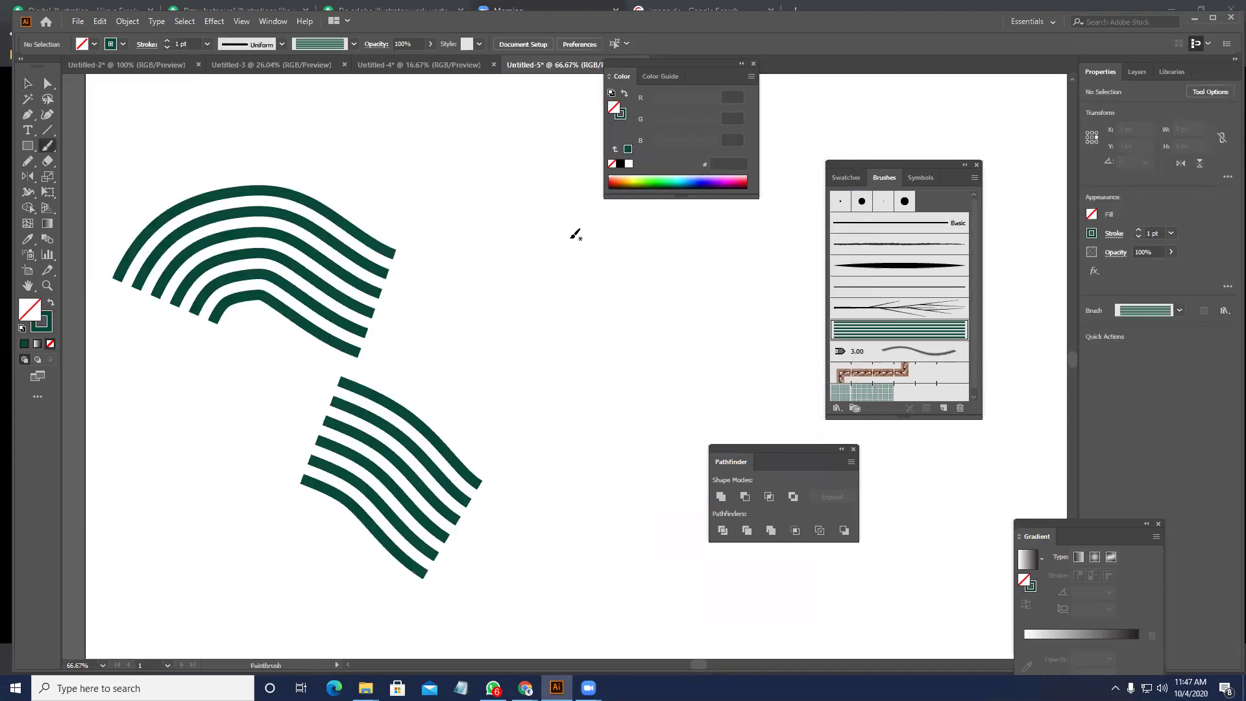
mouse_move(695, 287)
mouse_down()
mouse_move(676, 362)
mouse_move(644, 412)
mouse_up()
drag(556, 418, 26, 234)
key(ctrl+z)
drag(211, 410, 313, 248)
drag(434, 350, 468, 251)
drag(518, 458, 541, 303)
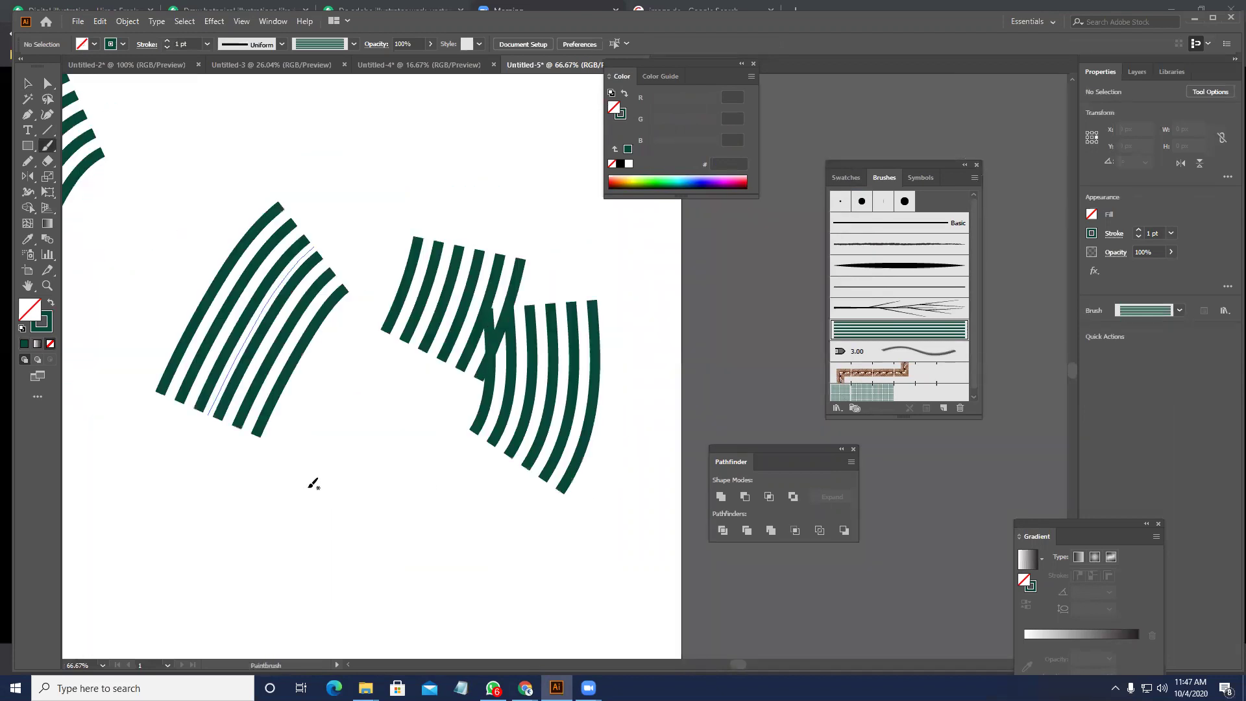
drag(315, 489, 461, 340)
drag(116, 427, 117, 428)
mouse_move(459, 502)
mouse_down()
mouse_move(541, 316)
mouse_move(520, 268)
mouse_move(678, 435)
mouse_up()
drag(355, 416, 508, 200)
drag(436, 318, 535, 174)
drag(476, 298, 273, 503)
drag(326, 281, 401, 189)
mouse_move(518, 212)
mouse_down()
mouse_move(523, 298)
mouse_move(436, 371)
mouse_up()
- Detach the Untitled-3 document into its own window and close it
mouse_move(271, 65)
mouse_down()
mouse_move(184, 220)
mouse_move(220, 246)
mouse_up()
mouse_move(319, 244)
mouse_down()
mouse_move(244, 17)
mouse_move(35, 101)
mouse_up()
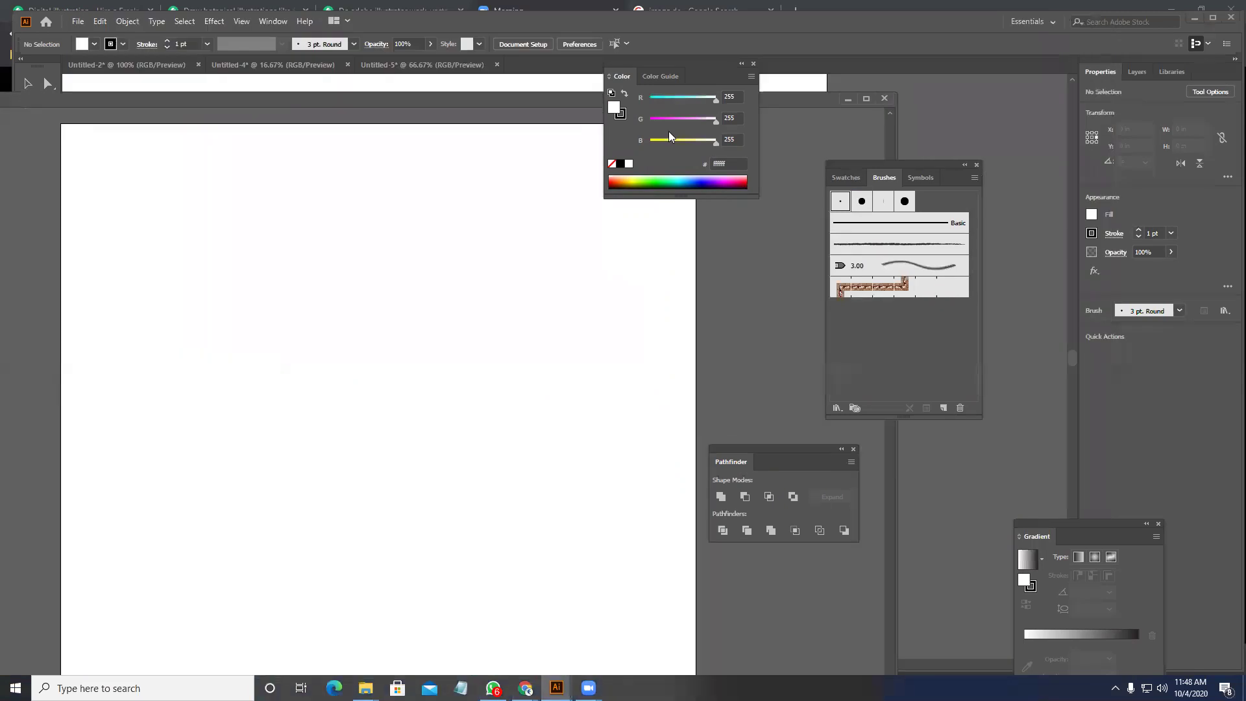
click(884, 99)
- Paint several long curved stripe strokes across the existing ones with the Paintbrush
key(ctrl+minus)
key(ctrl+minus)
key(ctrl+minus)
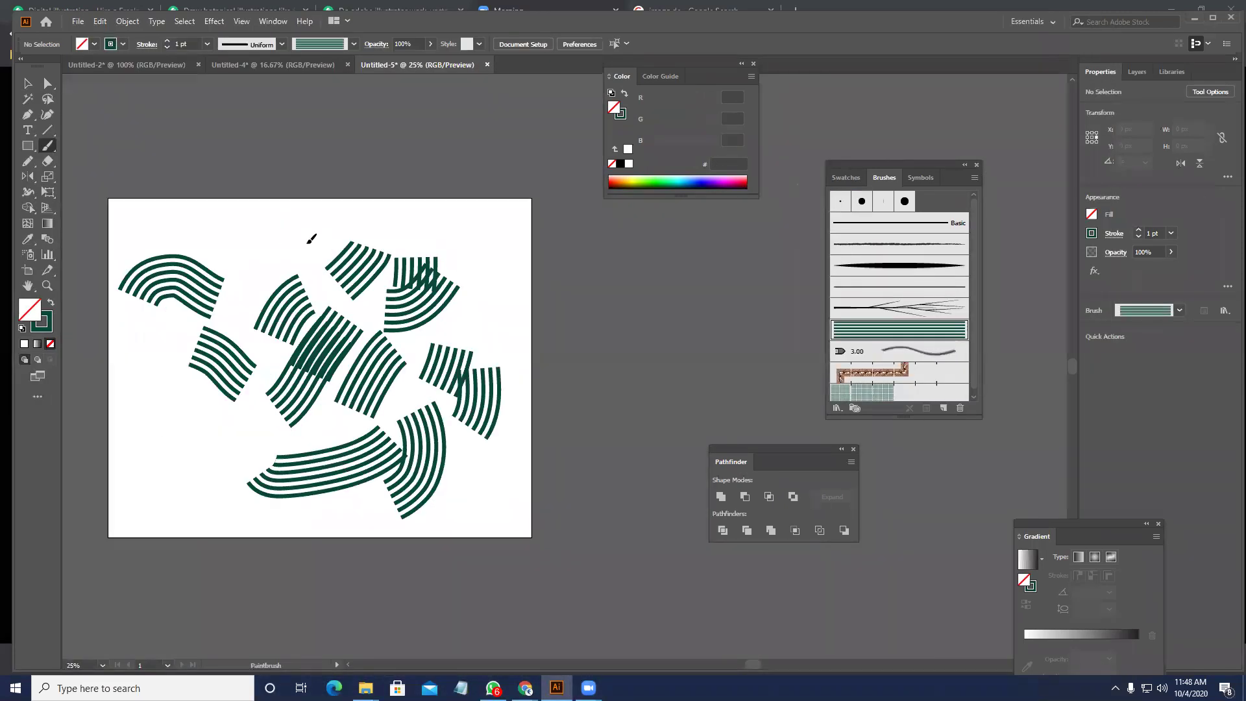
drag(229, 299, 386, 228)
mouse_move(186, 472)
mouse_down()
mouse_move(269, 328)
mouse_move(400, 370)
mouse_up()
drag(507, 275, 334, 455)
- Try to adjust the painted strokes and undo back past the last long diagonal stroke
key(v)
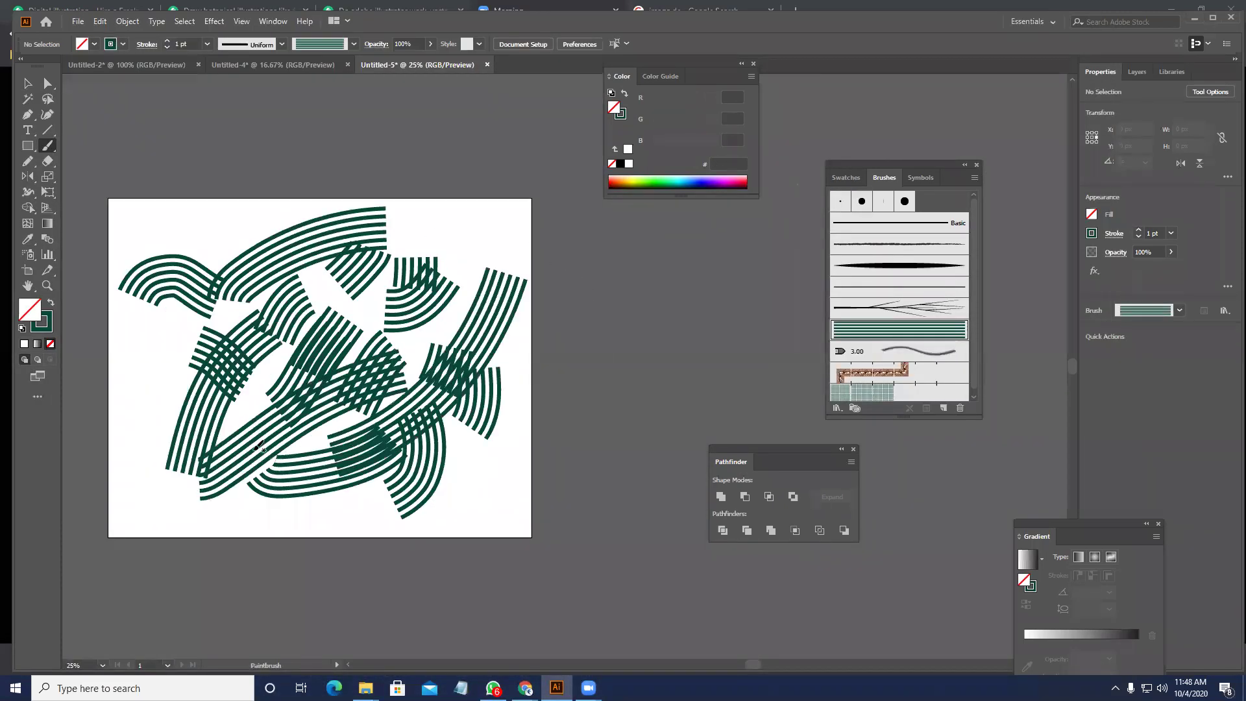
scroll(531, 417, up, 1)
mouse_move(512, 443)
mouse_down()
mouse_move(565, 448)
mouse_move(619, 427)
mouse_up()
drag(638, 567, 90, 158)
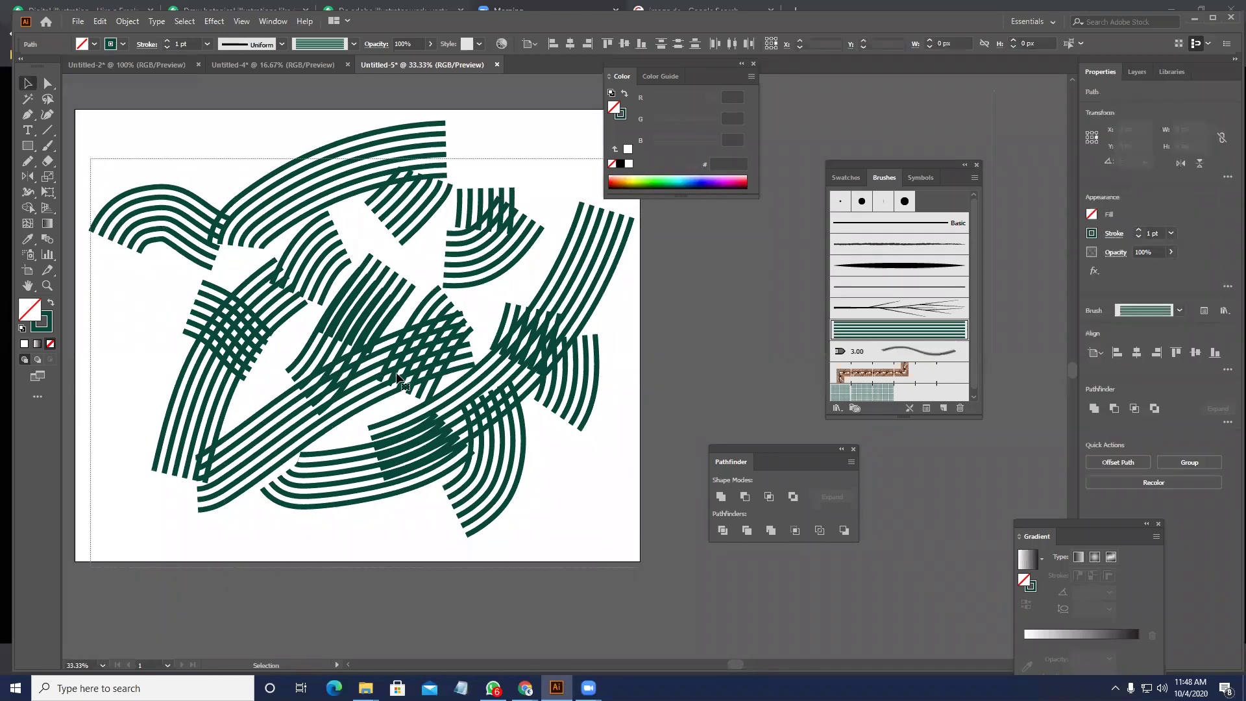
scroll(556, 509, up, 1)
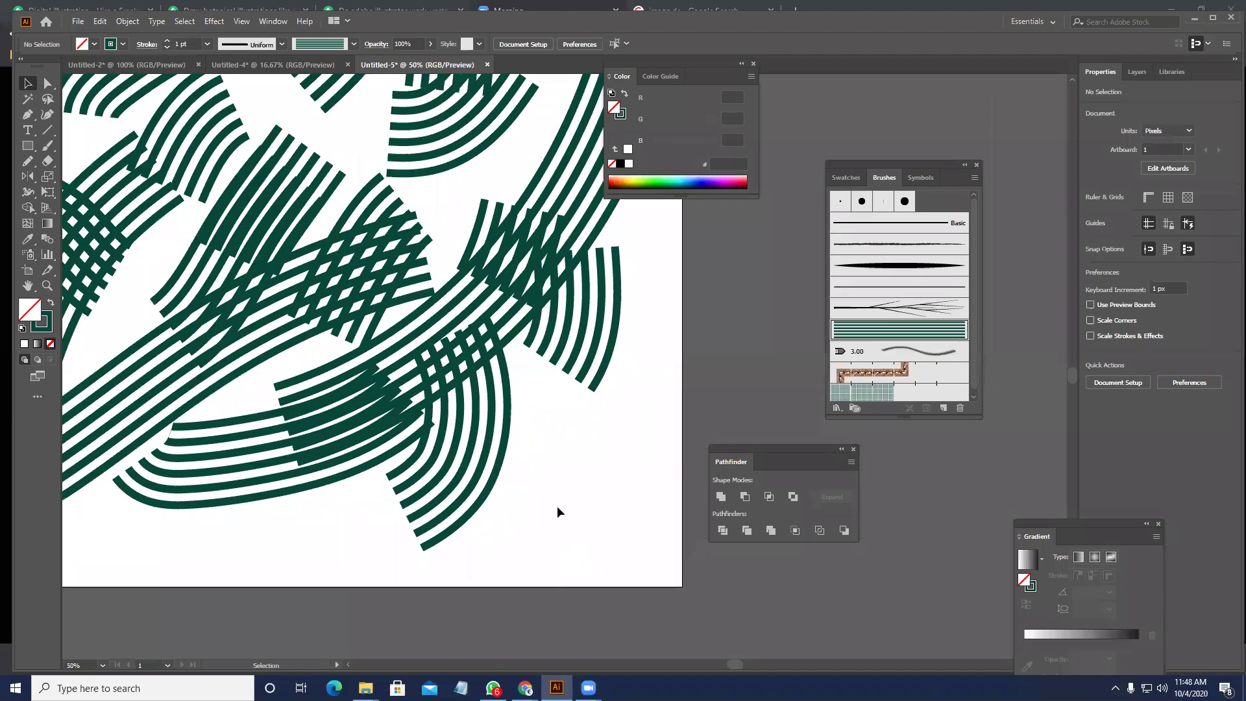
mouse_move(350, 451)
mouse_down()
mouse_move(381, 517)
mouse_move(425, 518)
mouse_up()
key(ctrl+z)
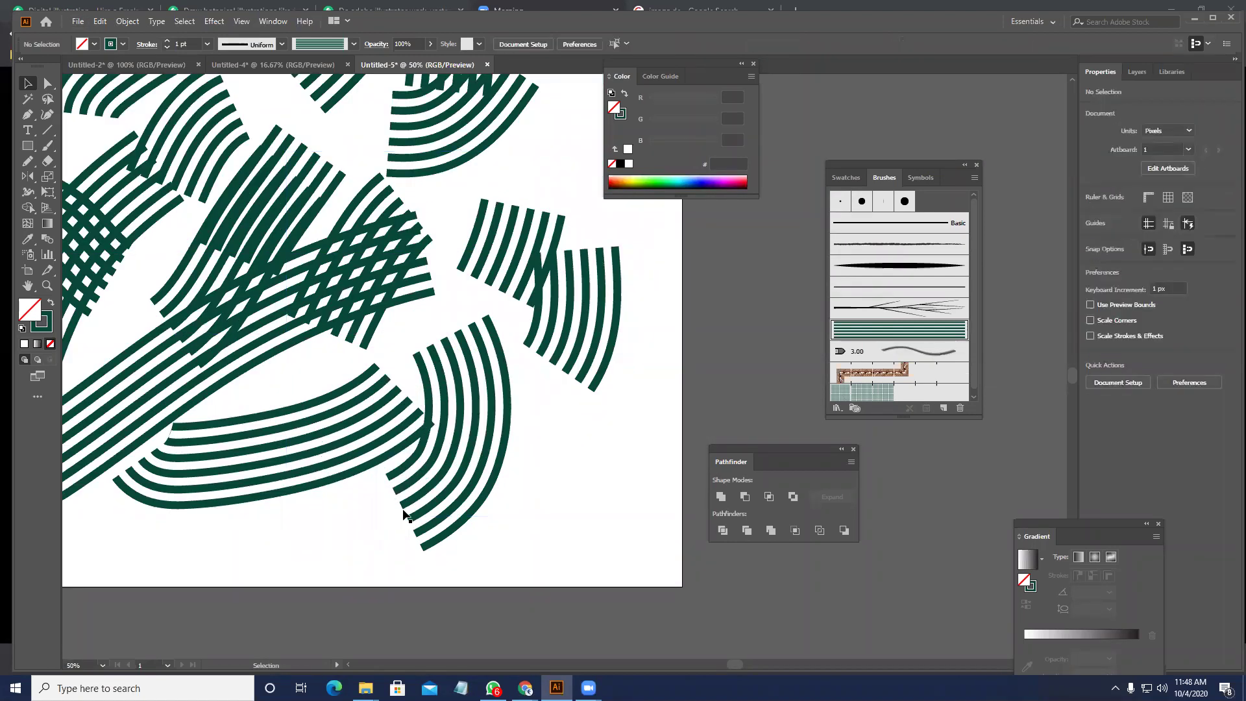
- Duplicate the long curved stroke near the artboard's lower edge and reflect the copy about the vertical axis
mouse_move(345, 443)
mouse_down()
mouse_move(316, 474)
mouse_move(365, 396)
mouse_up()
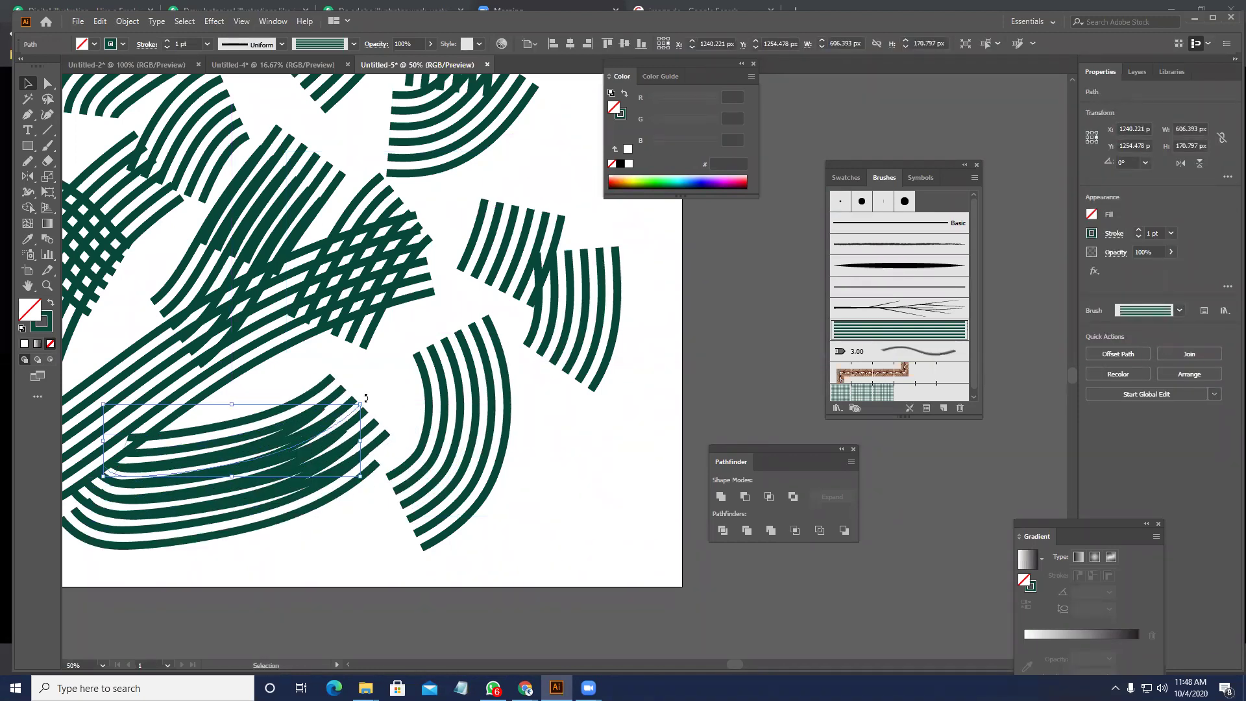
right_click(359, 389)
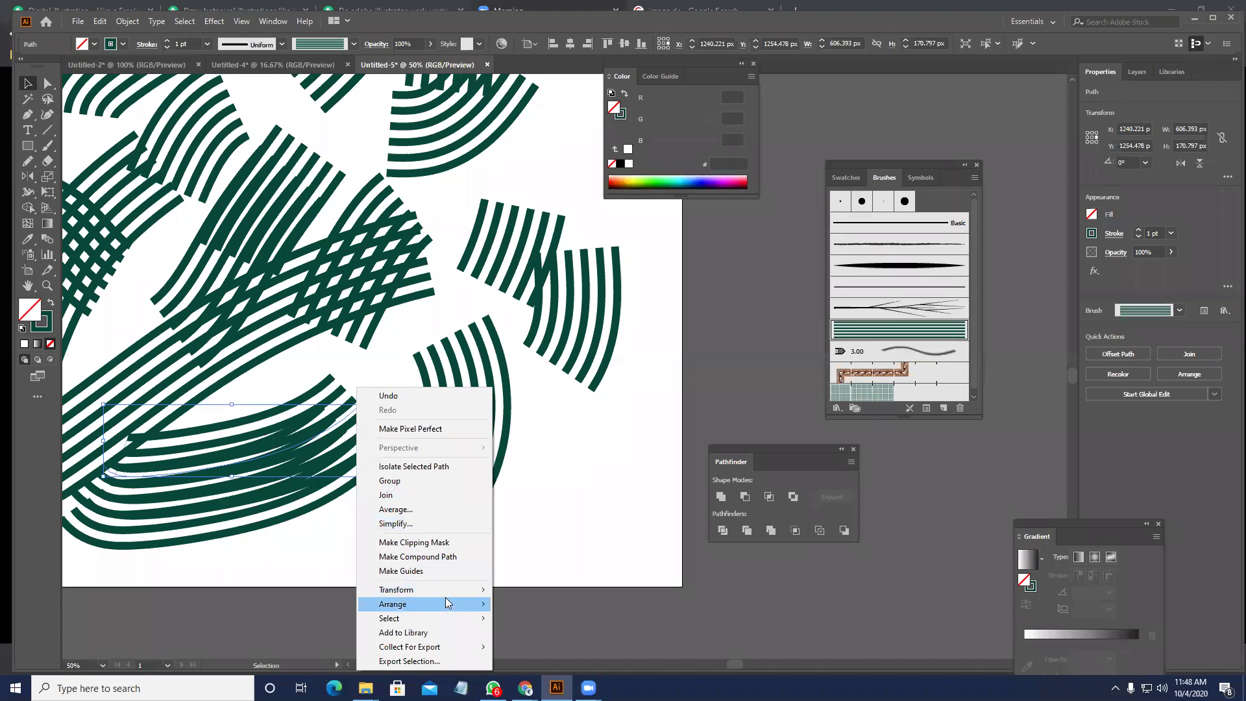
mouse_move(457, 592)
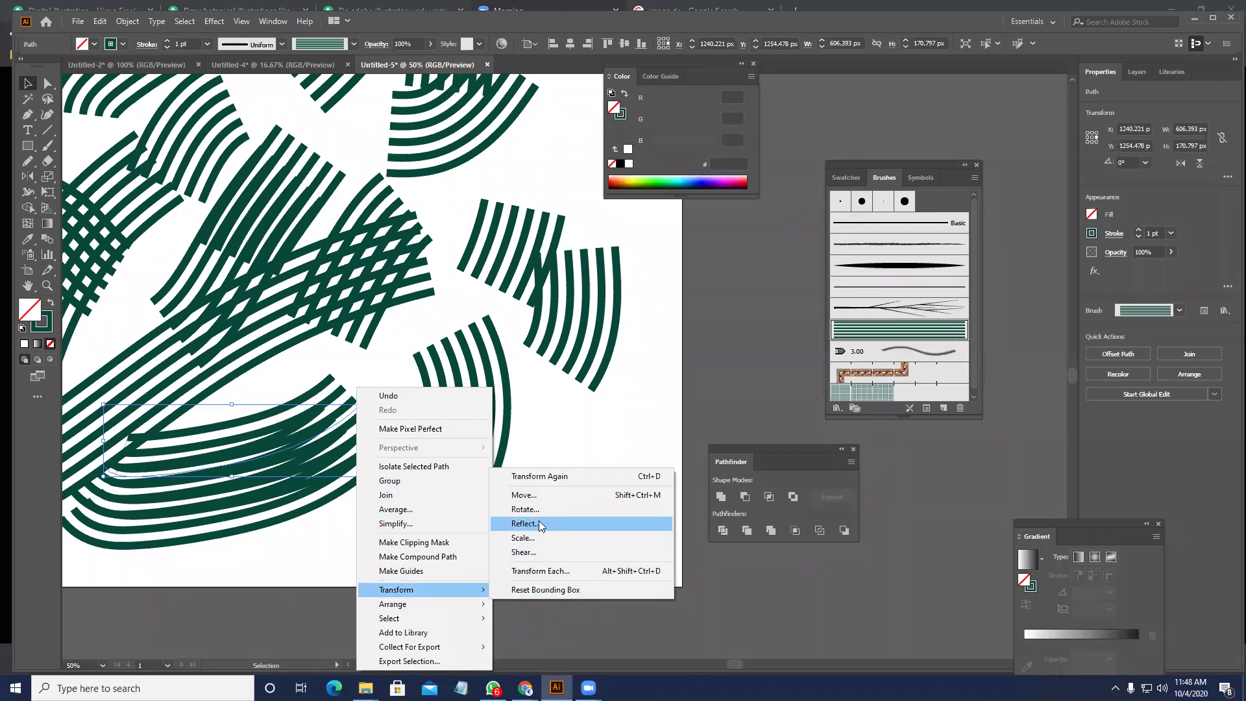
click(541, 525)
click(761, 435)
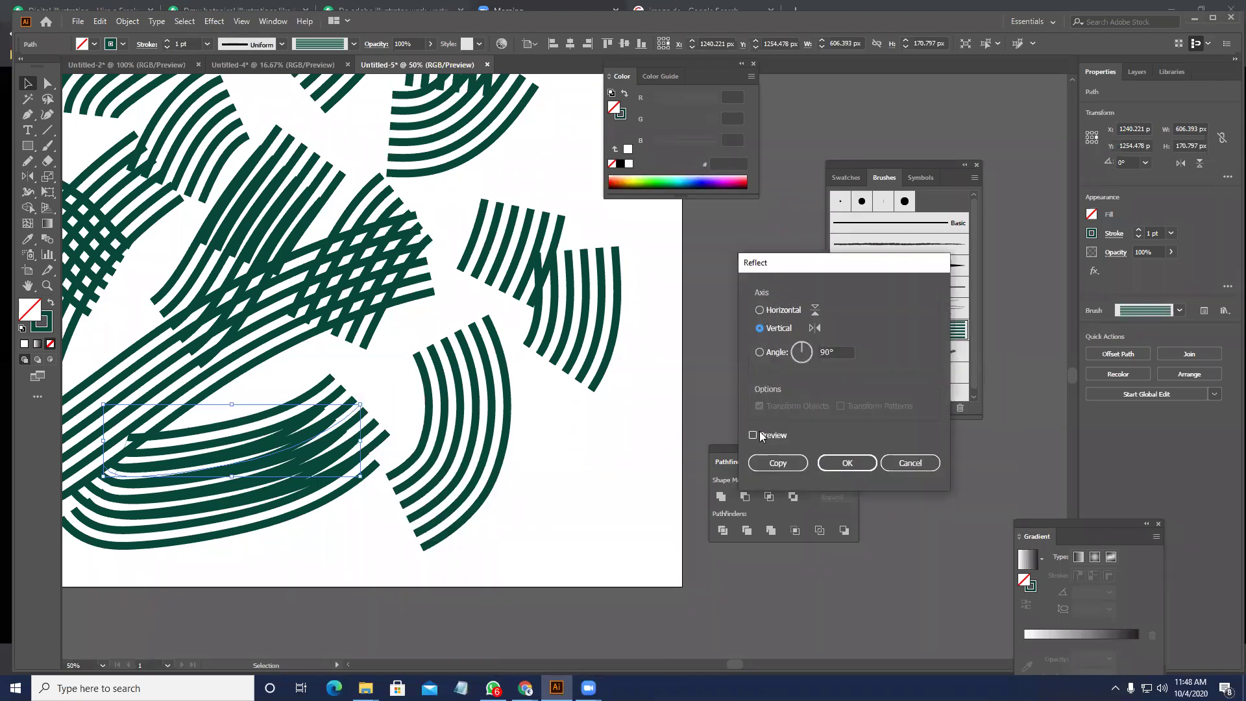
click(846, 463)
scroll(586, 402, left, 5)
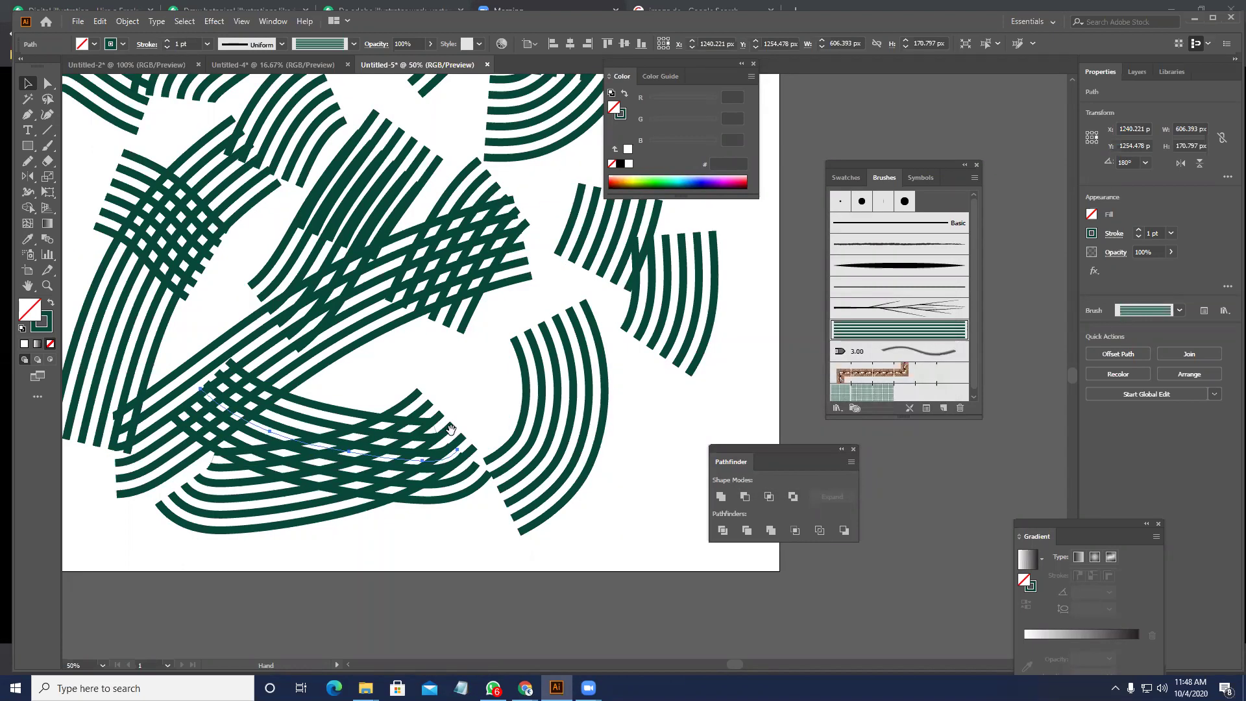
- Rotate the reflected copy over the original stroke and expand the appearance of both
mouse_move(580, 362)
mouse_down()
mouse_move(570, 320)
mouse_move(430, 571)
mouse_move(582, 464)
mouse_move(480, 399)
mouse_up()
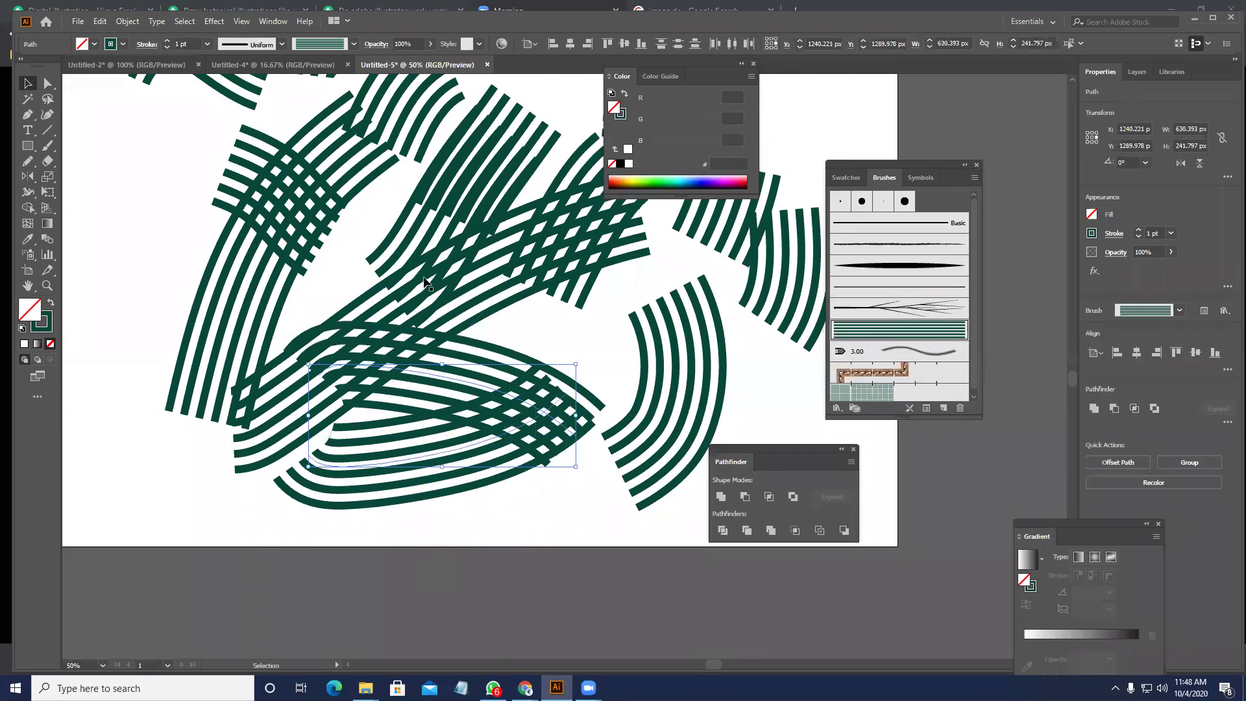
click(124, 22)
click(154, 189)
- Place the two expanded stripe groups below the artboard and rotate one of them to about 37°
key(space)
drag(530, 458, 357, 475)
click(373, 373)
drag(378, 388, 309, 393)
drag(364, 336, 273, 280)
drag(302, 368, 322, 410)
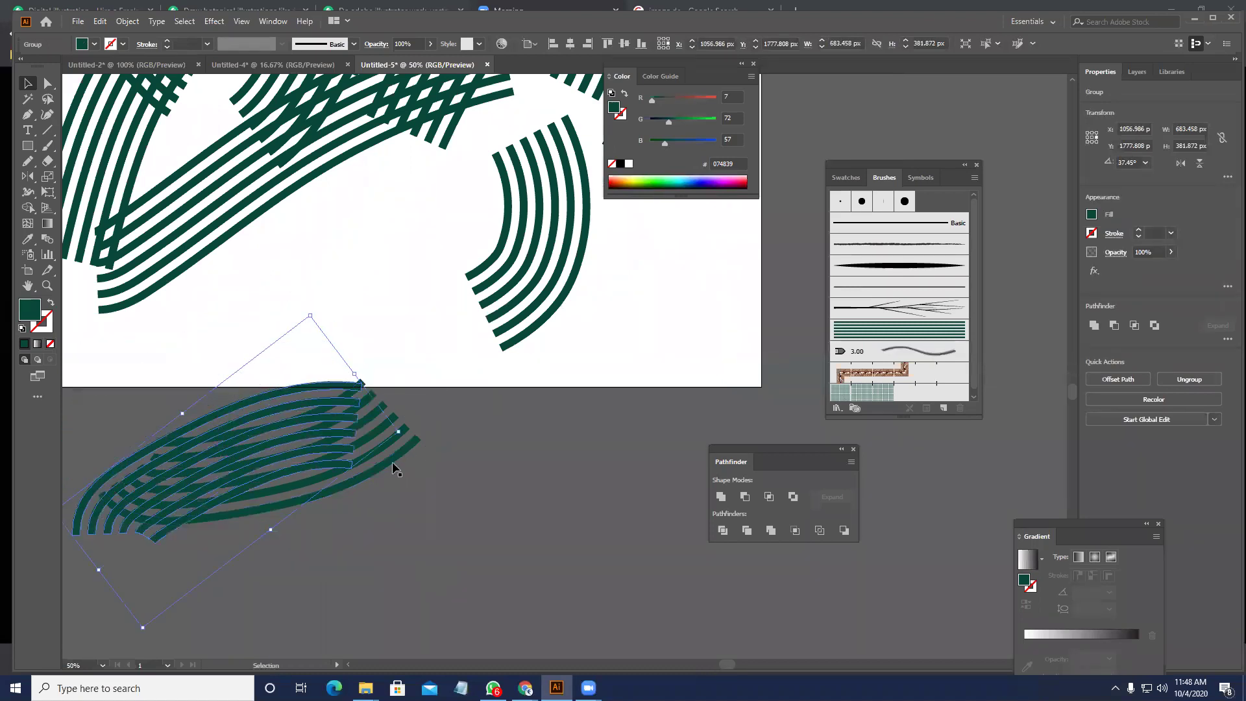
- Rotate the selected stripe group to about 71° and line up its upper end with the other group's stripe ends
drag(404, 432, 287, 388)
drag(307, 343, 355, 381)
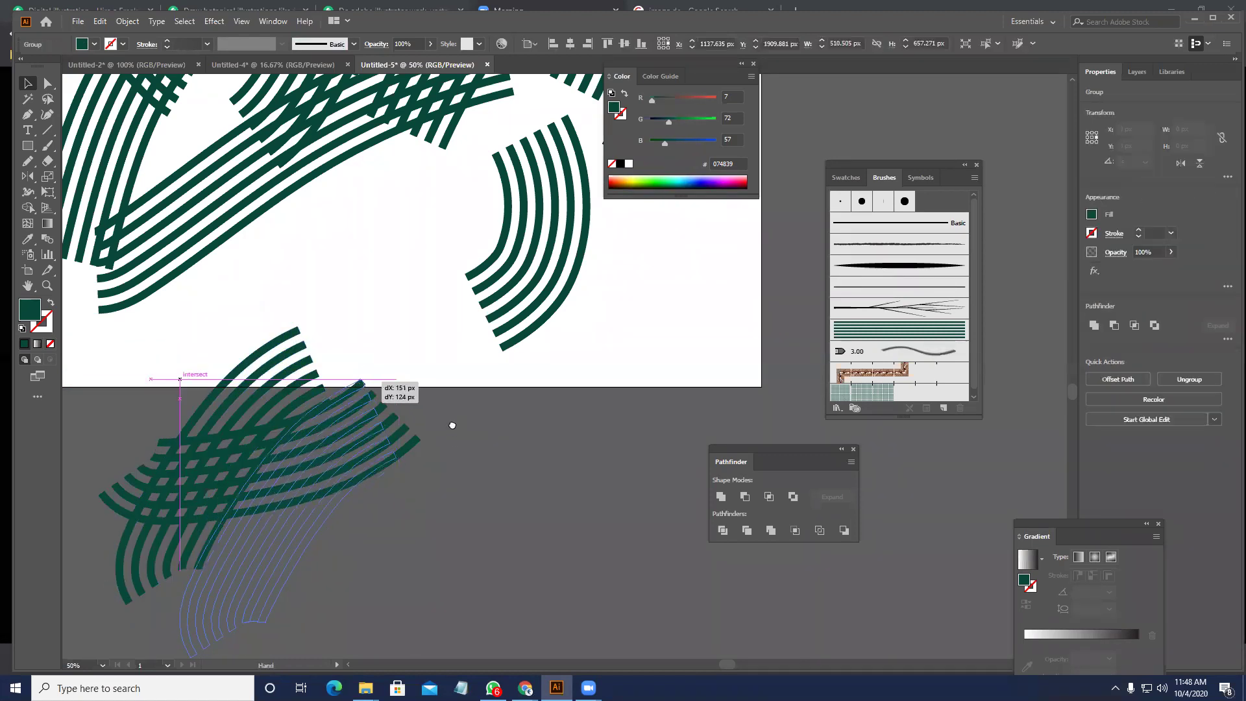
drag(436, 440, 373, 391)
mouse_move(356, 345)
mouse_down()
mouse_move(361, 328)
mouse_move(337, 354)
mouse_up()
scroll(212, 341, up, 2)
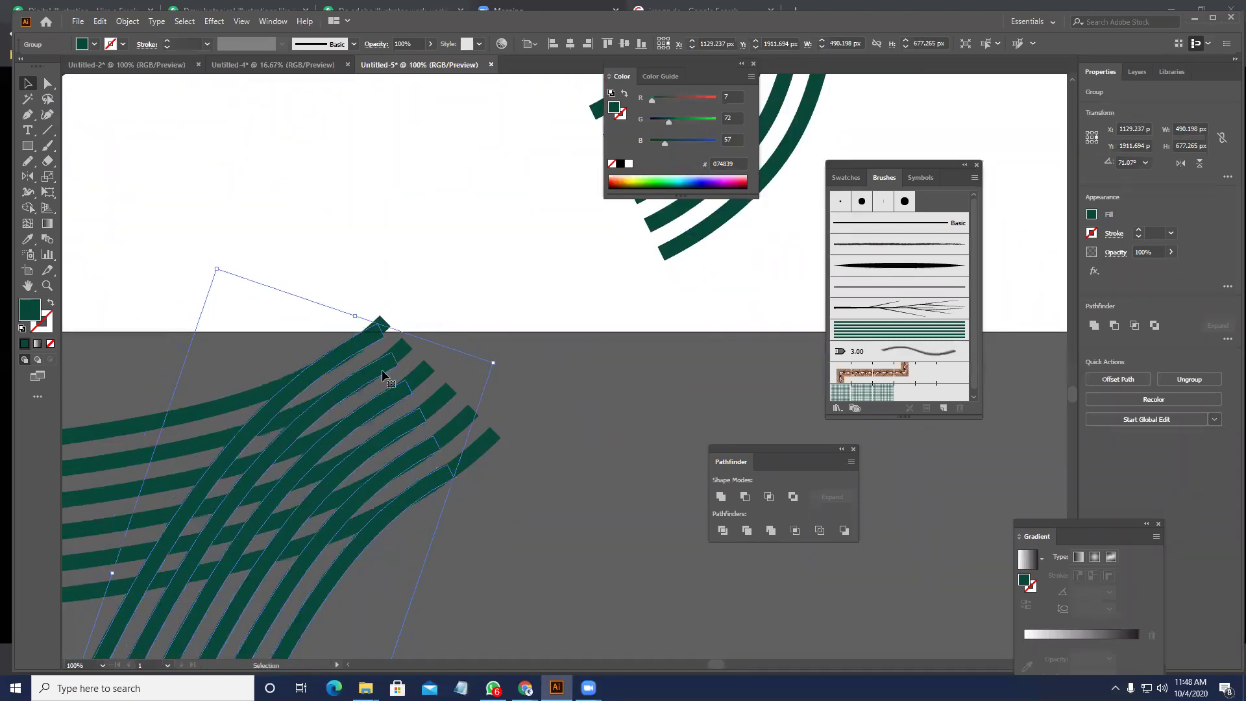
scroll(526, 458, down, 2)
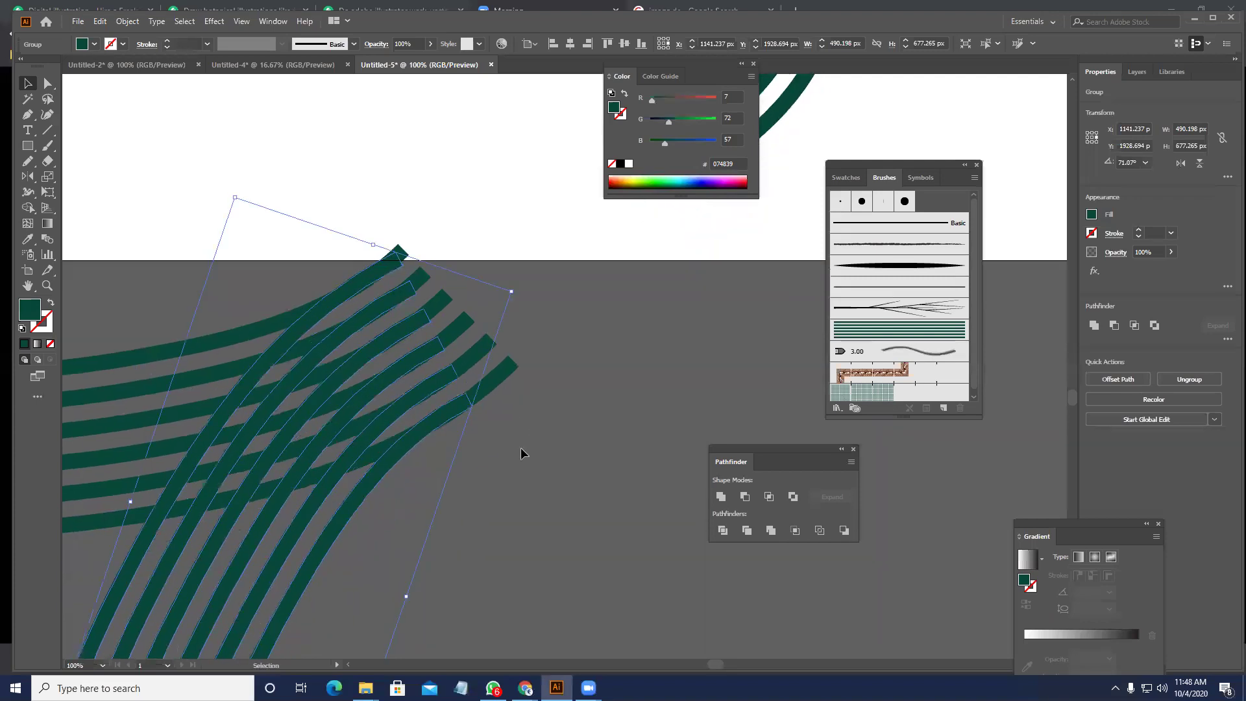
scroll(538, 402, down, 3)
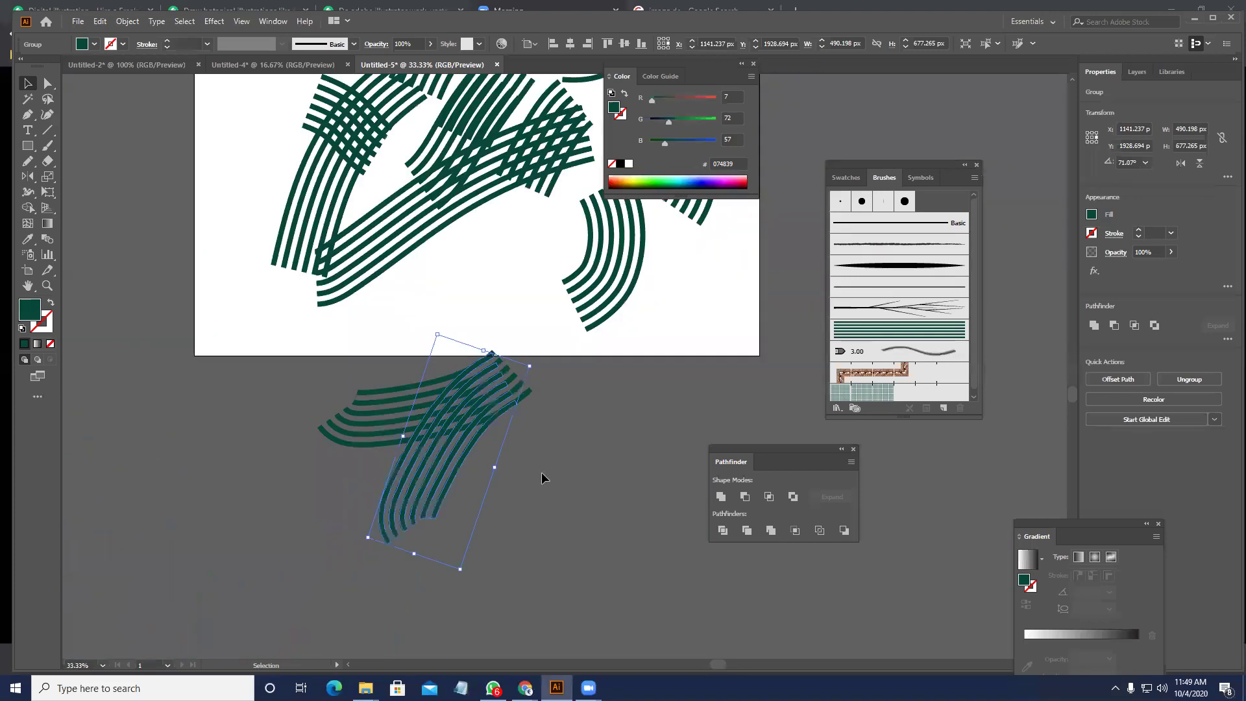
click(574, 492)
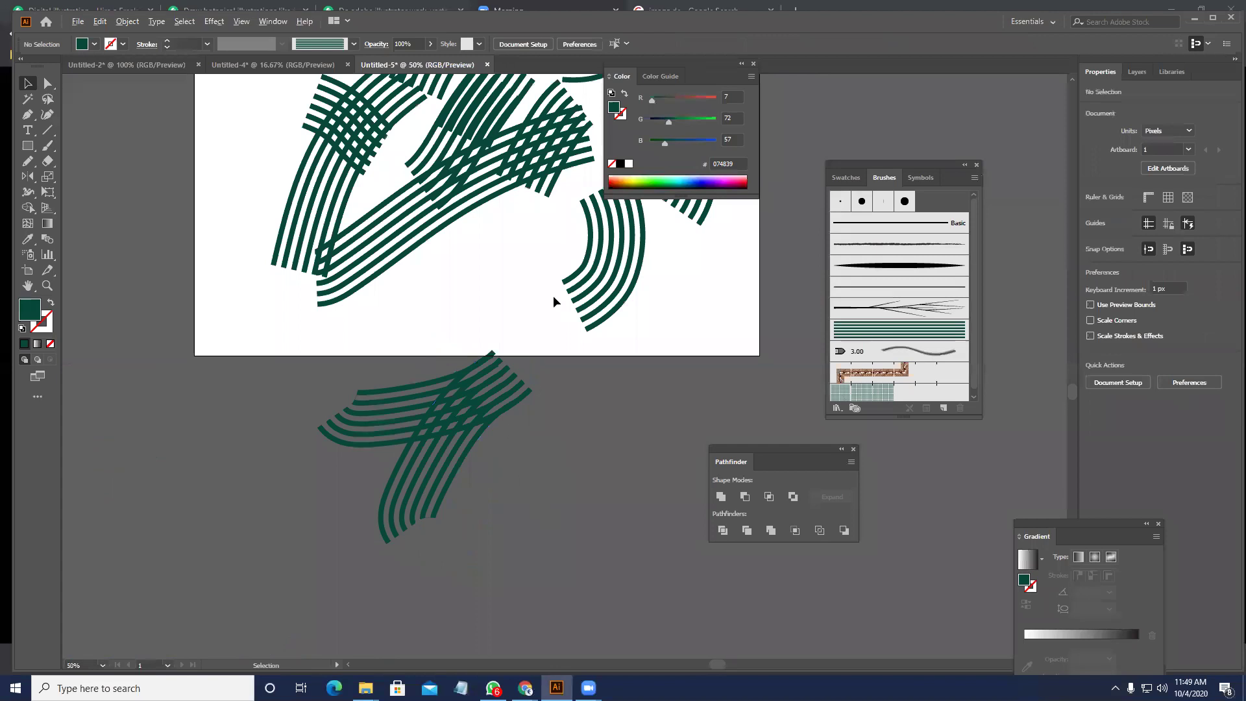
- Delete all painted strokes on the artboard and the two overlapping stripe groups below it
scroll(553, 295, up, 2)
scroll(491, 356, down, 3)
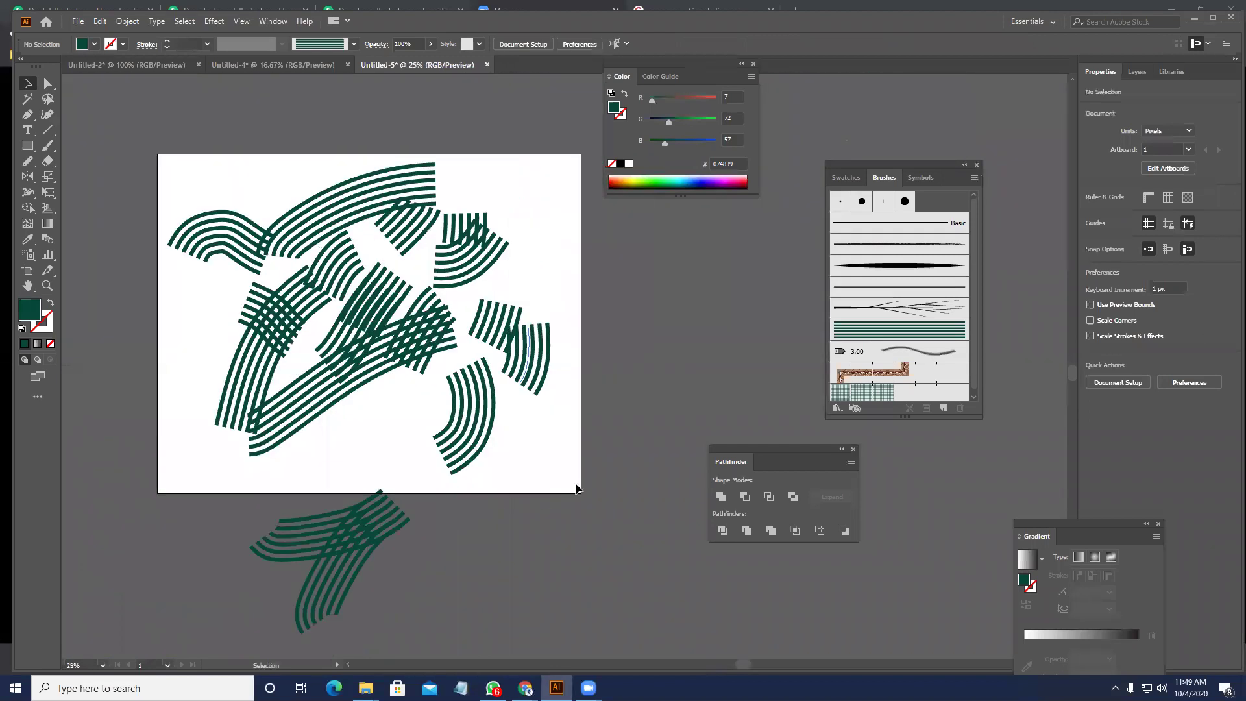
drag(111, 147, 178, 189)
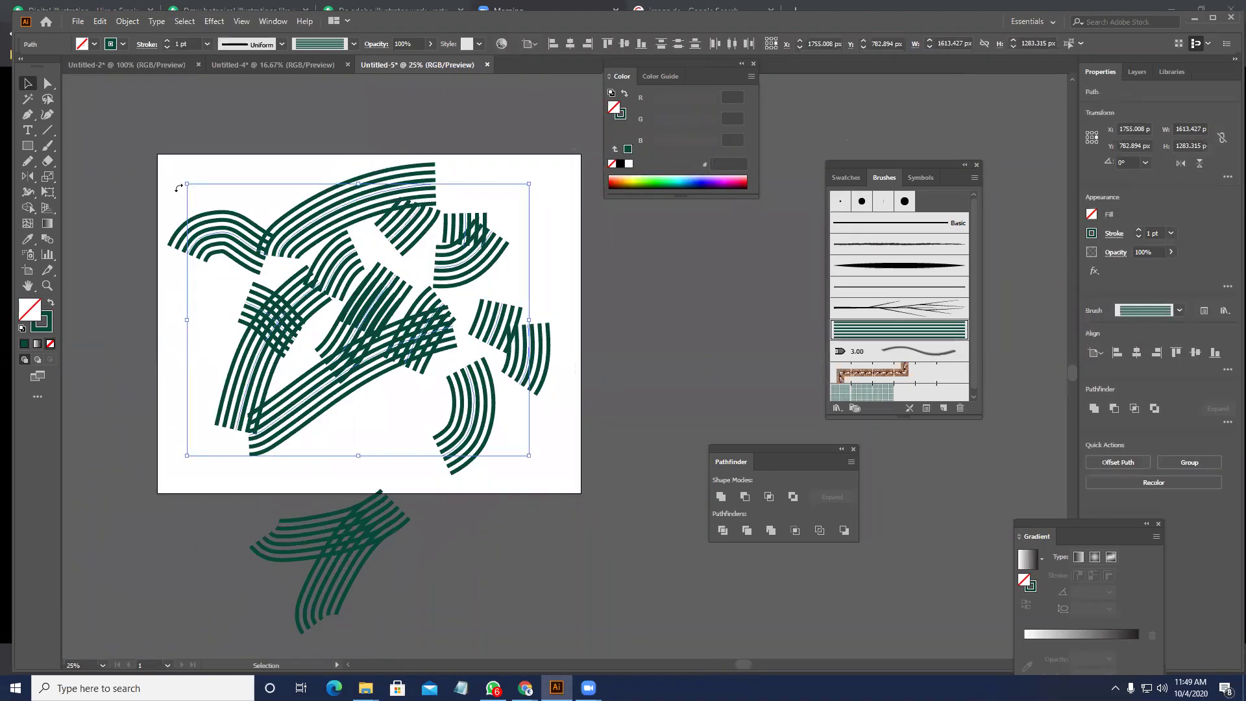
key(Delete)
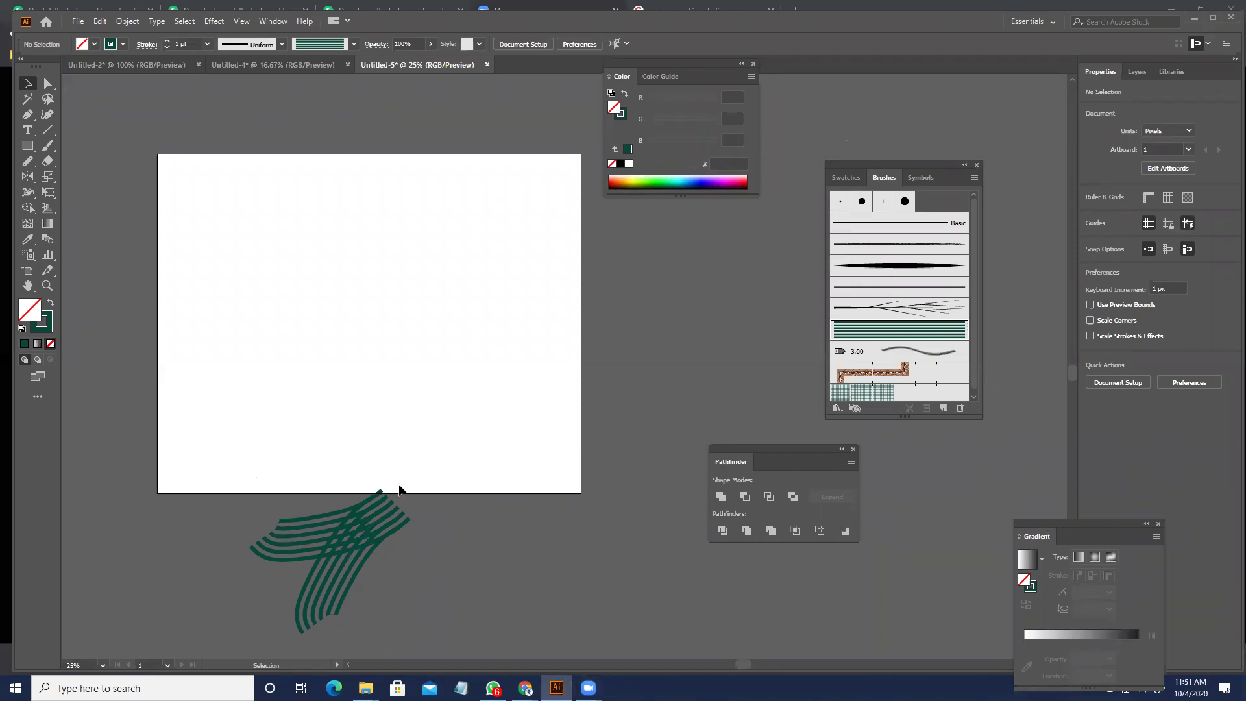
drag(253, 481, 439, 548)
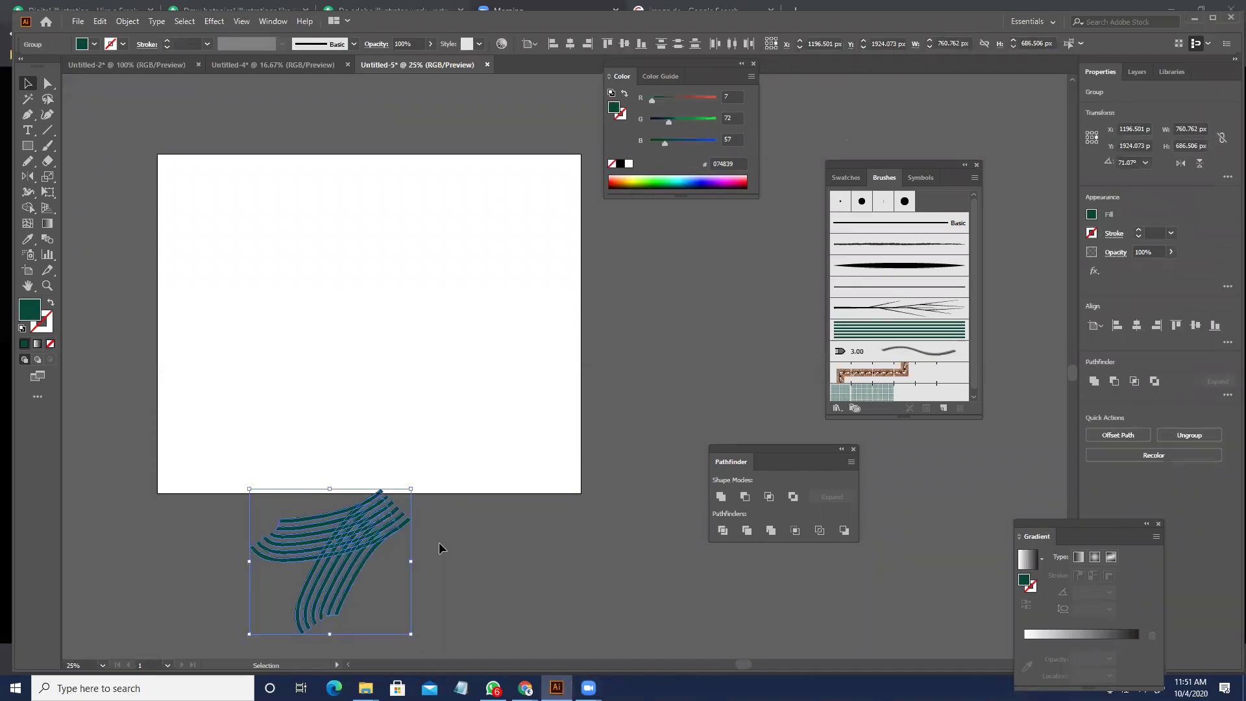
key(Delete)
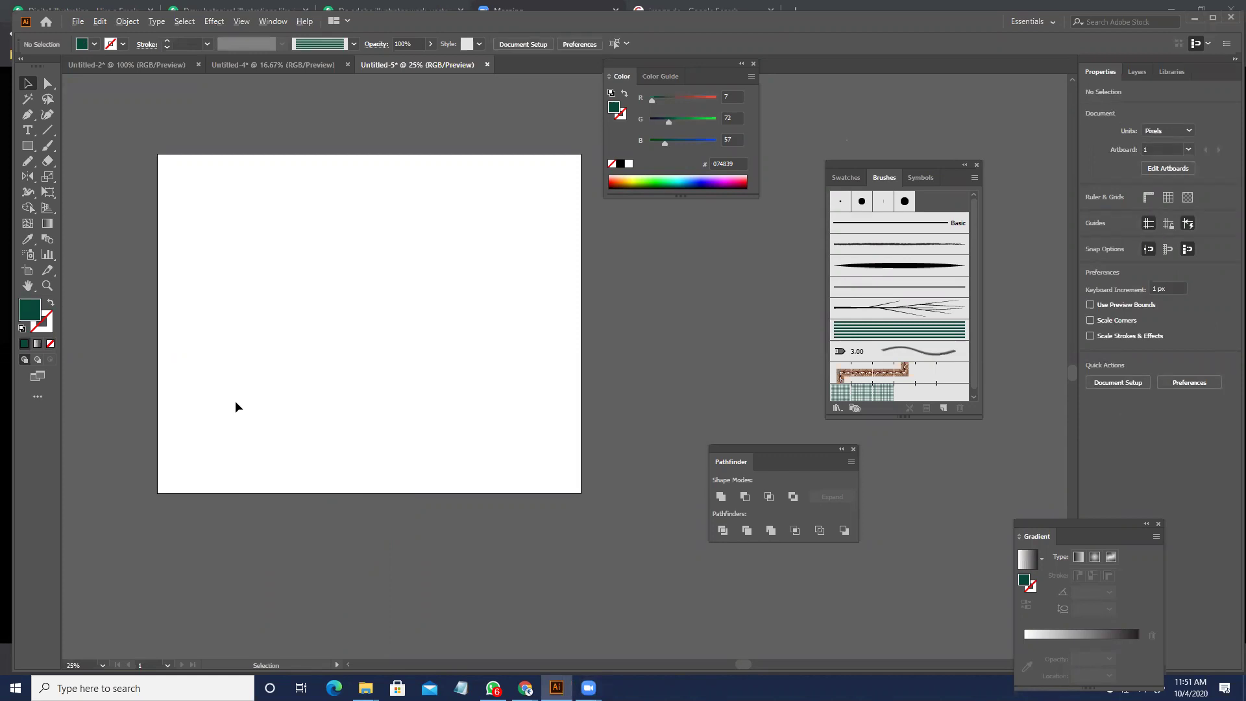
scroll(235, 401, up, 2)
drag(295, 414, 434, 441)
scroll(498, 416, down, 2)
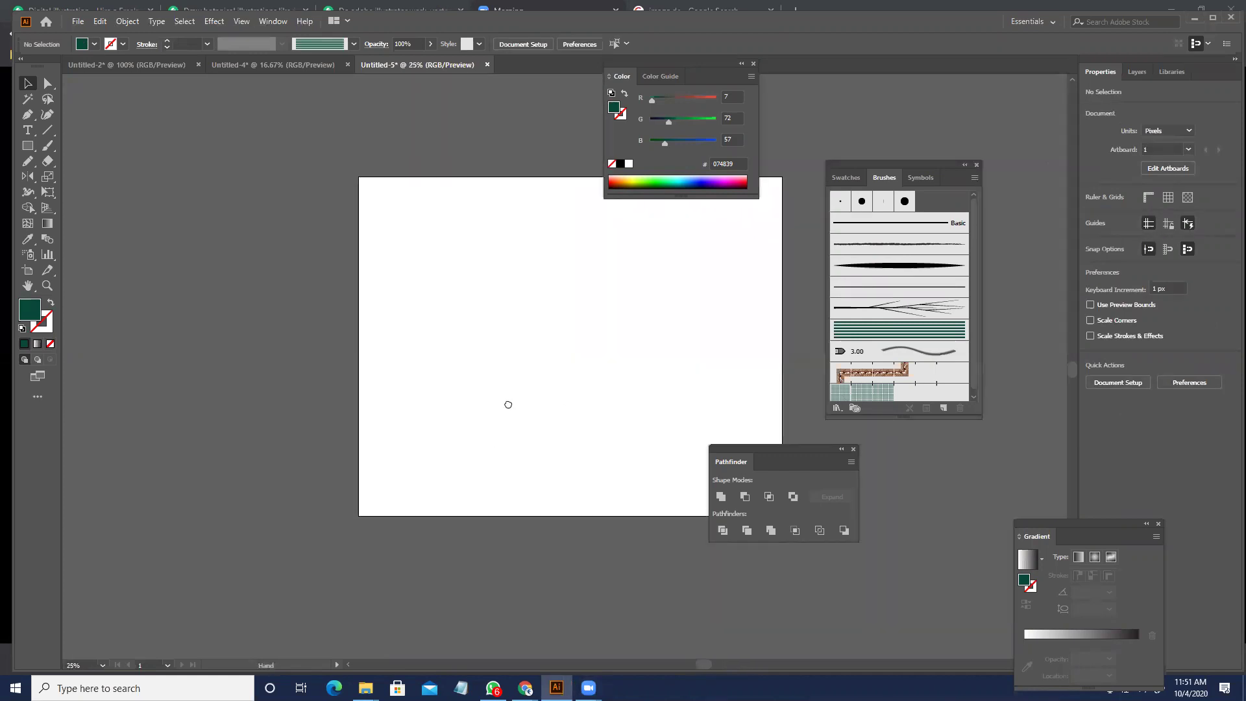
drag(508, 404, 356, 392)
scroll(480, 395, up, 1)
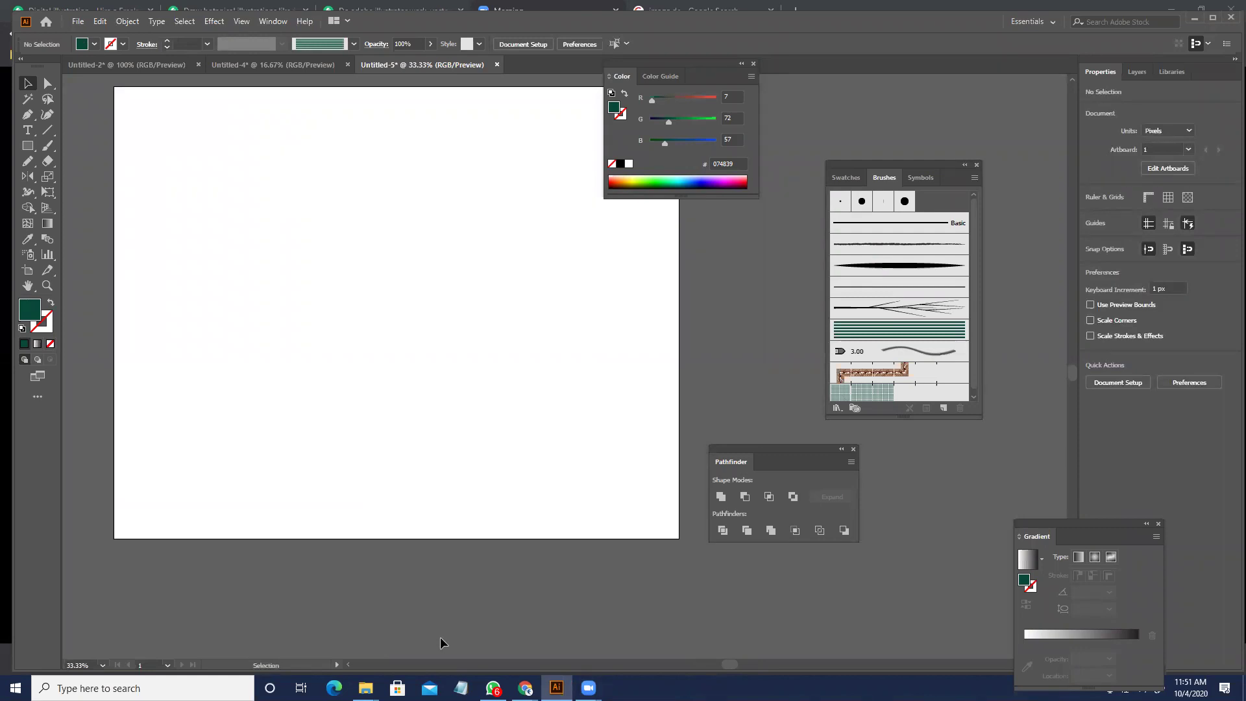
scroll(292, 312, up, 2)
drag(292, 312, 198, 394)
scroll(356, 377, down, 2)
scroll(356, 369, up, 1)
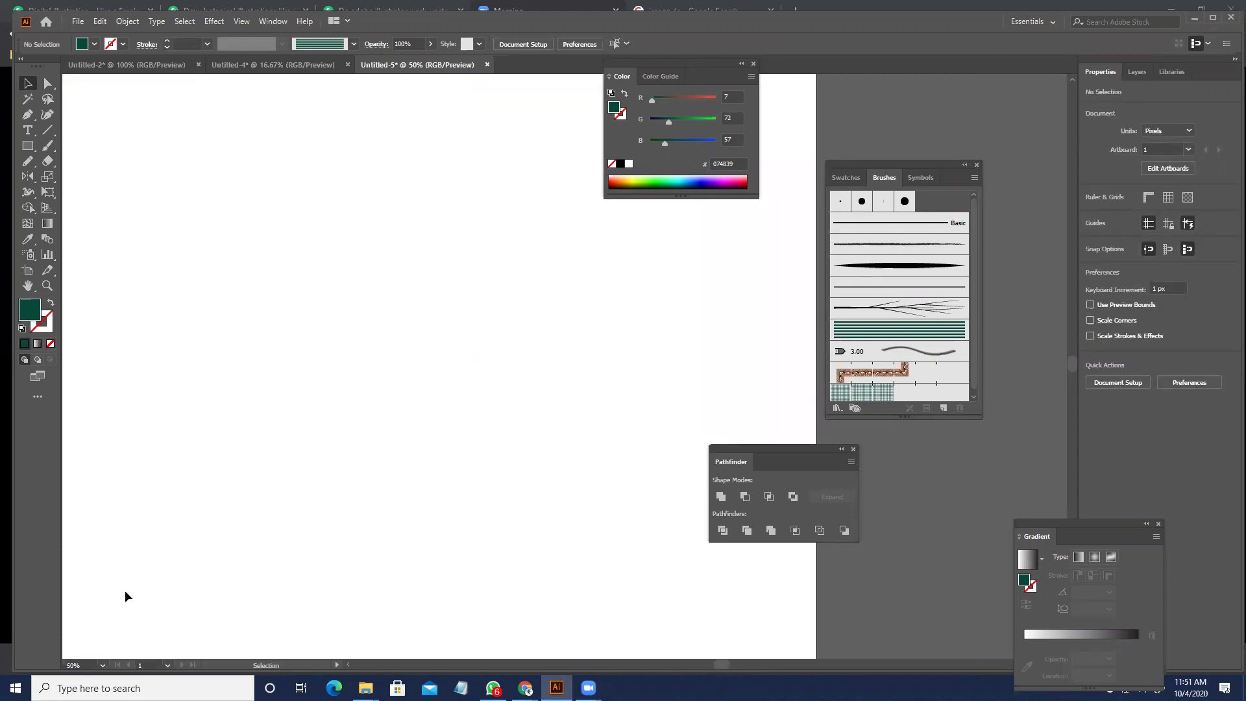
- Switch to Google Chrome and search the web for "sketch book" in a new tab
click(154, 686)
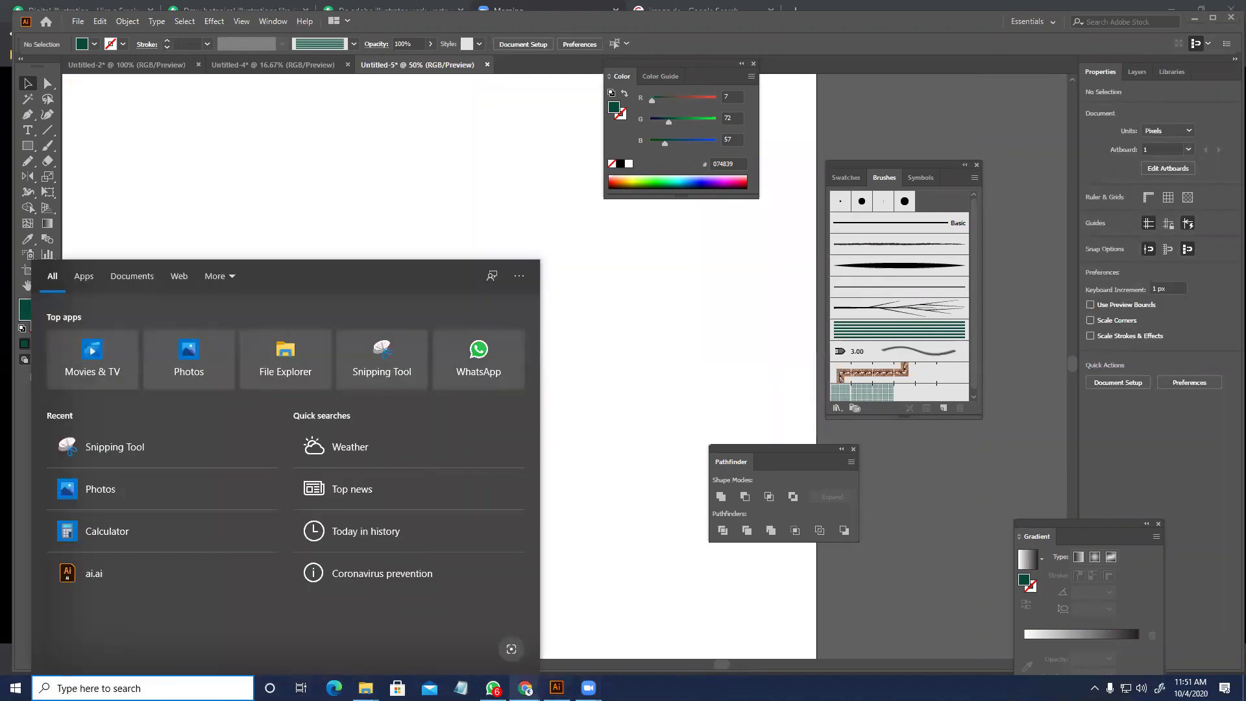
click(525, 687)
click(588, 647)
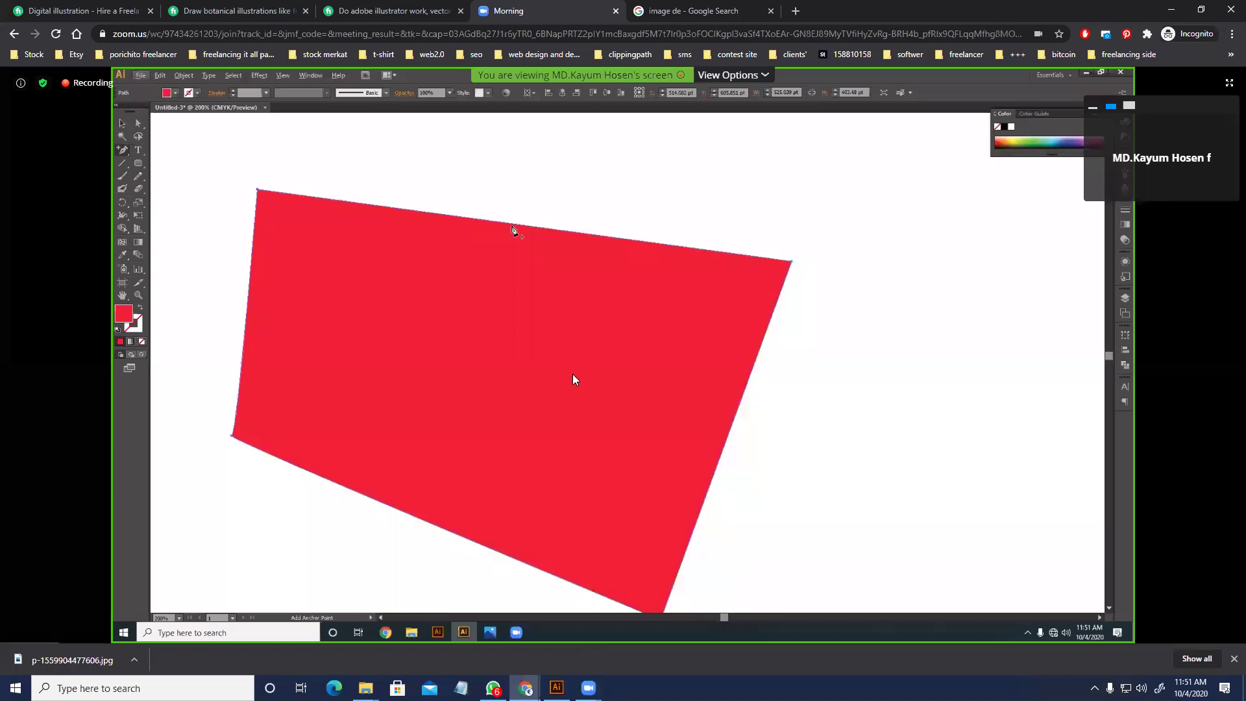
click(755, 6)
key(ctrl+t)
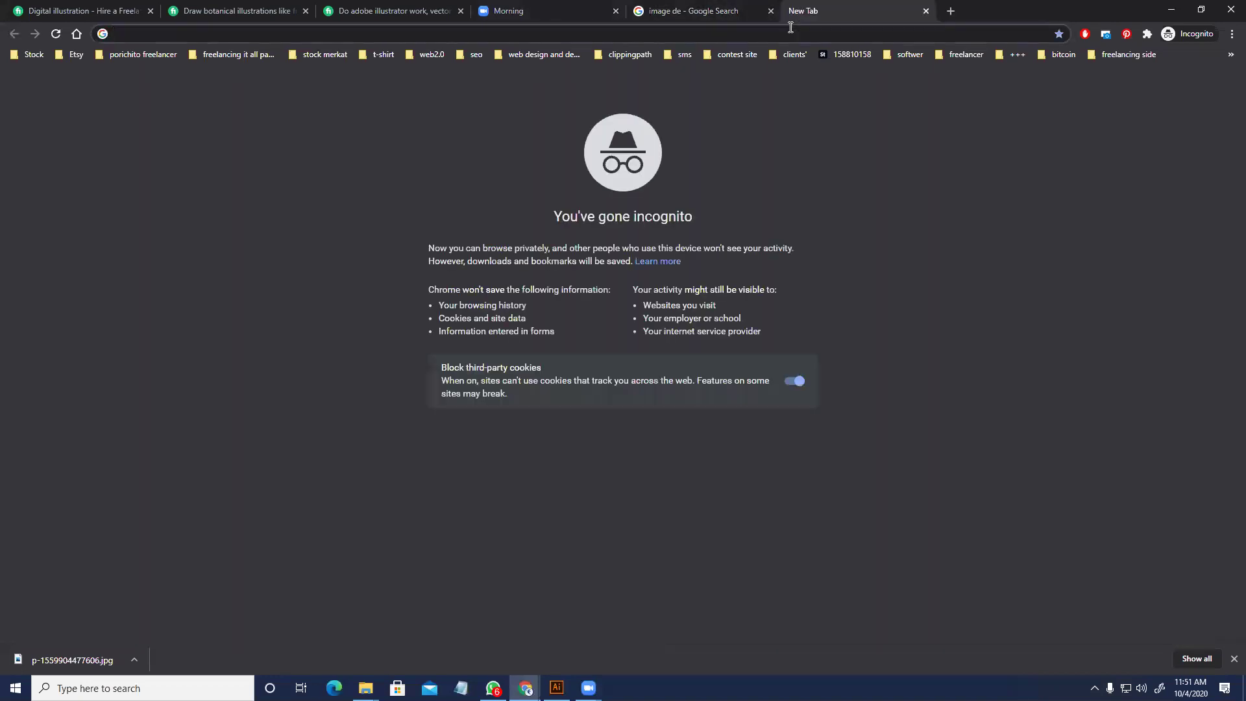
text(sketch)
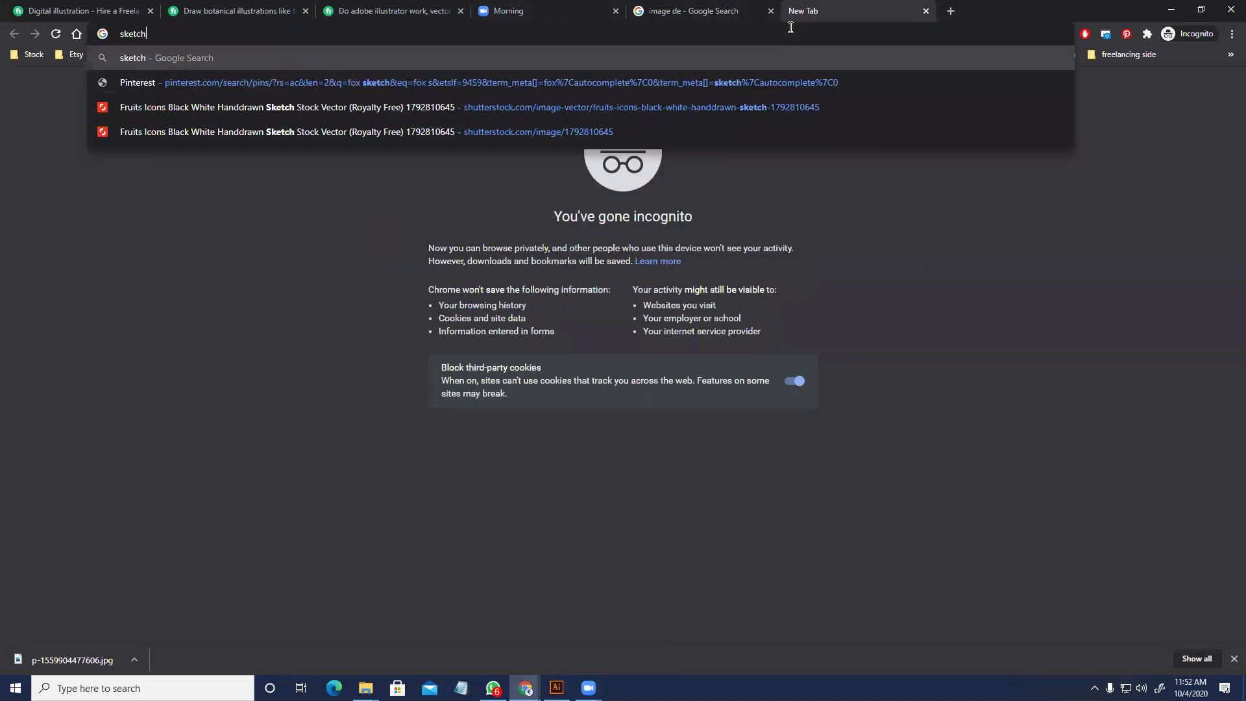
text( boo)
key(Return)
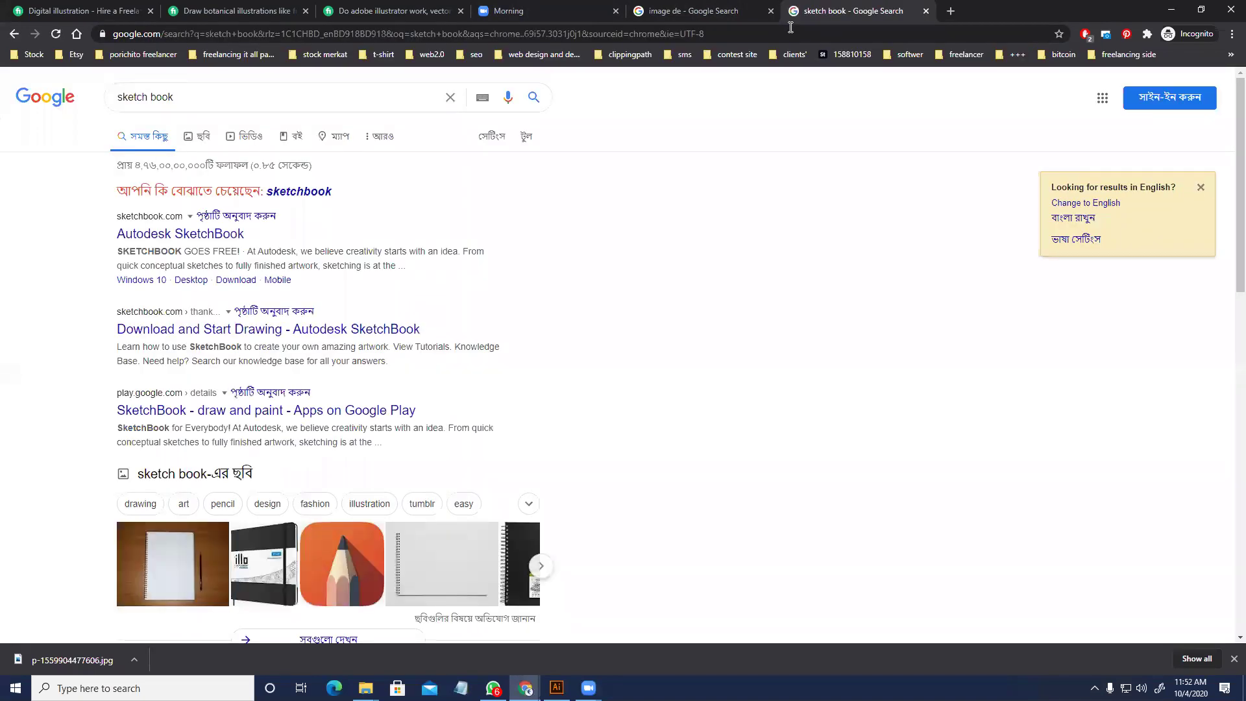
- Open the Autodesk SketchBook website from the search results and download the program's installer
click(167, 234)
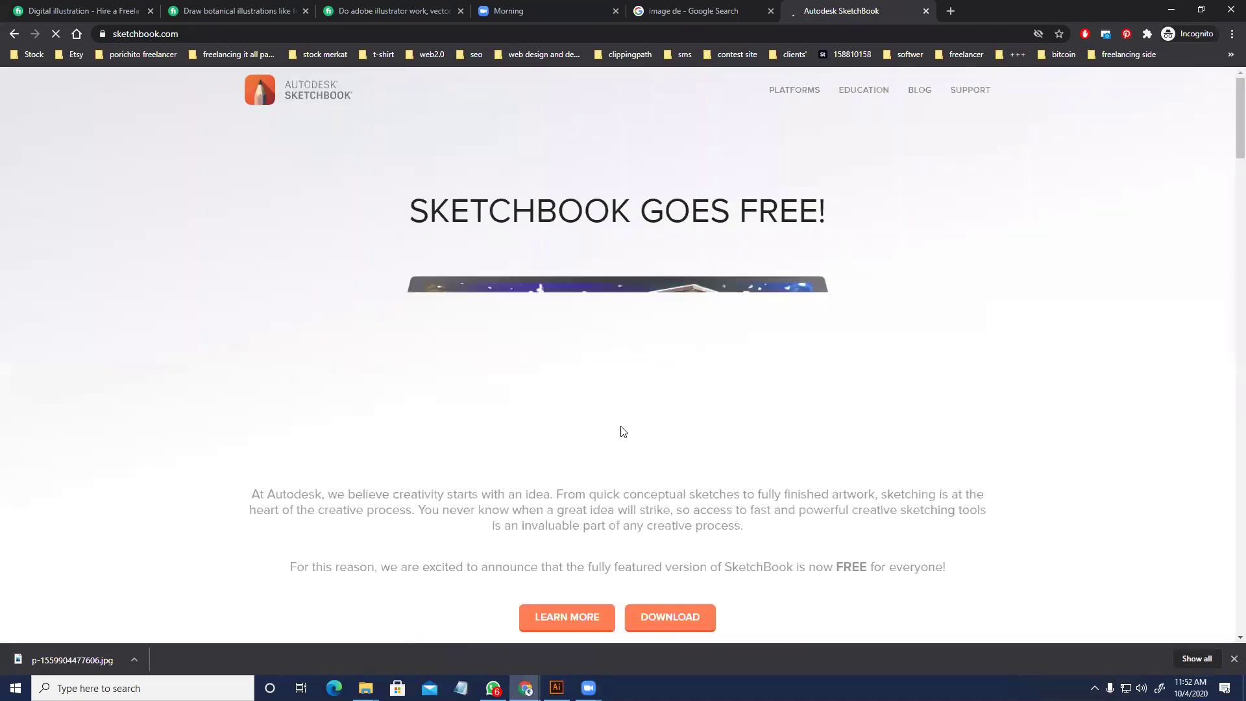
click(670, 617)
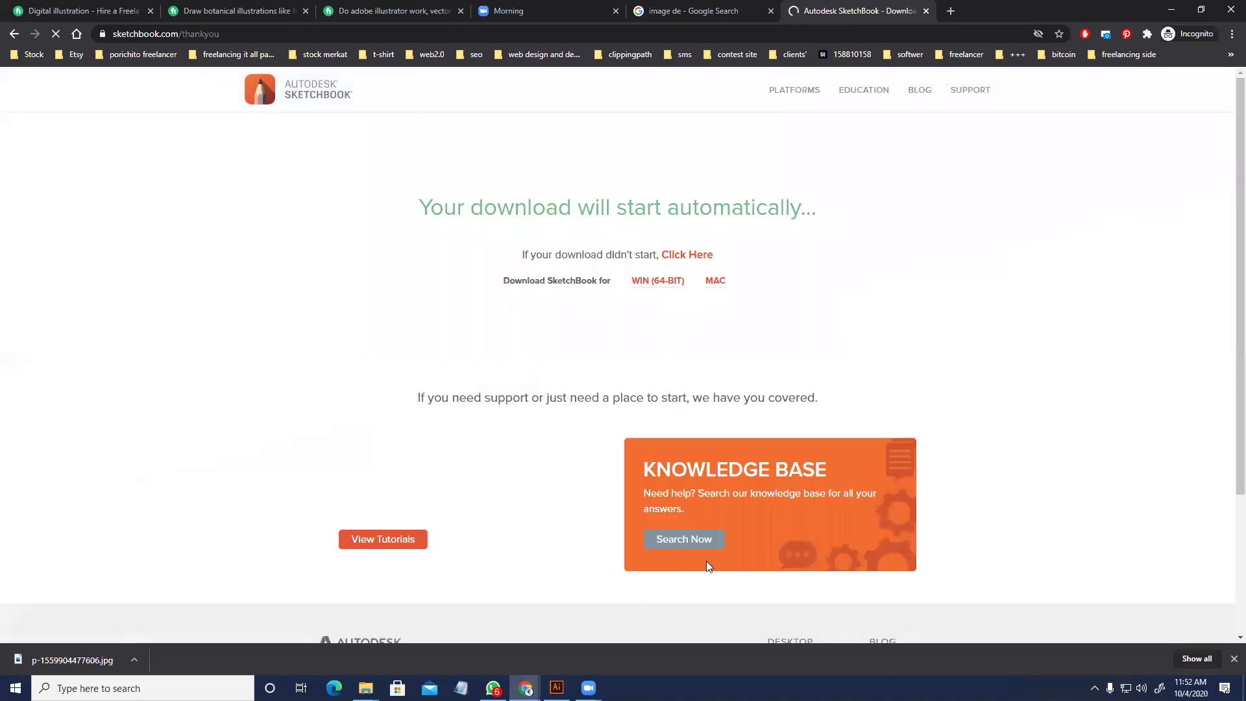
scroll(486, 478, down, 3)
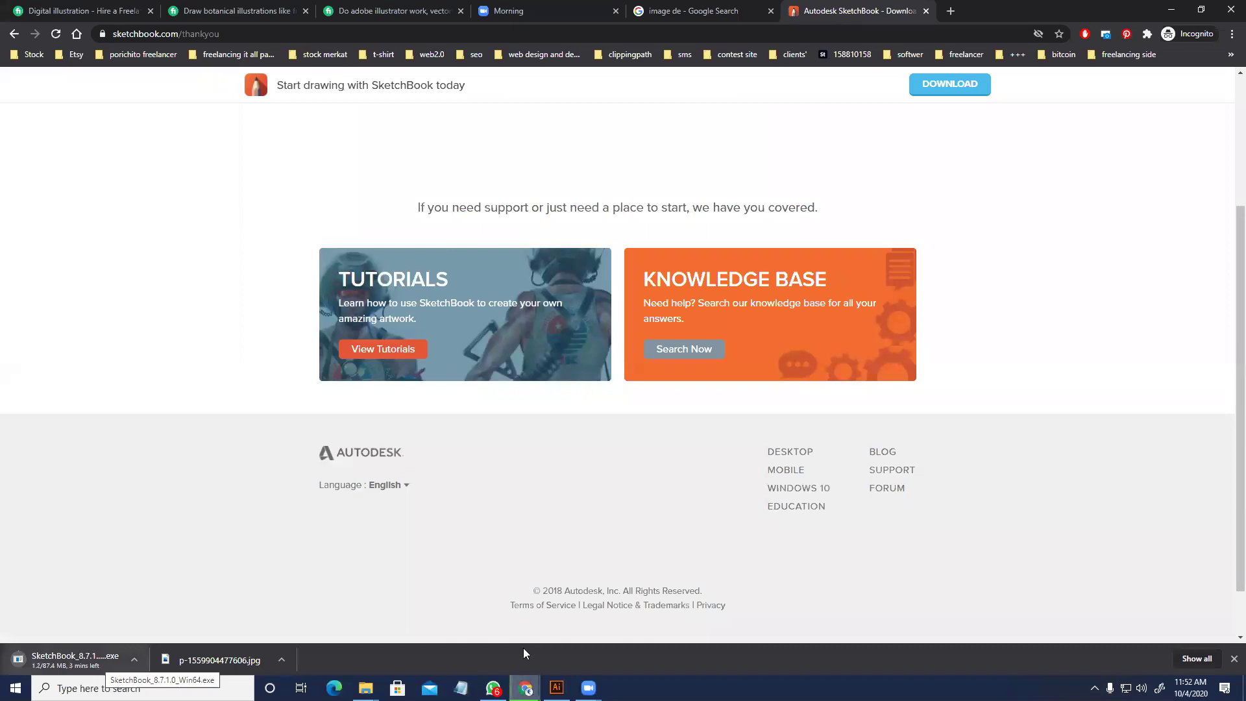
scroll(604, 337, up, 3)
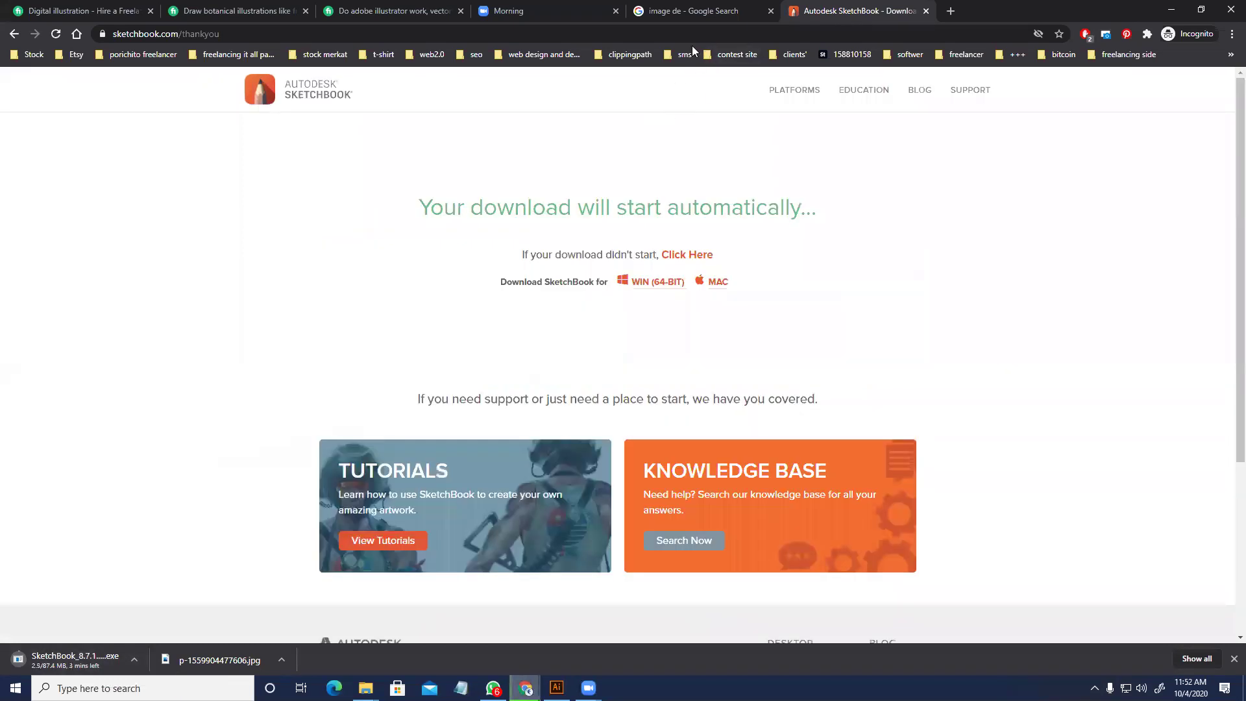
- Search the web for "pint brush" in the tab with the cricketer image results and look through the results
click(697, 11)
click(611, 33)
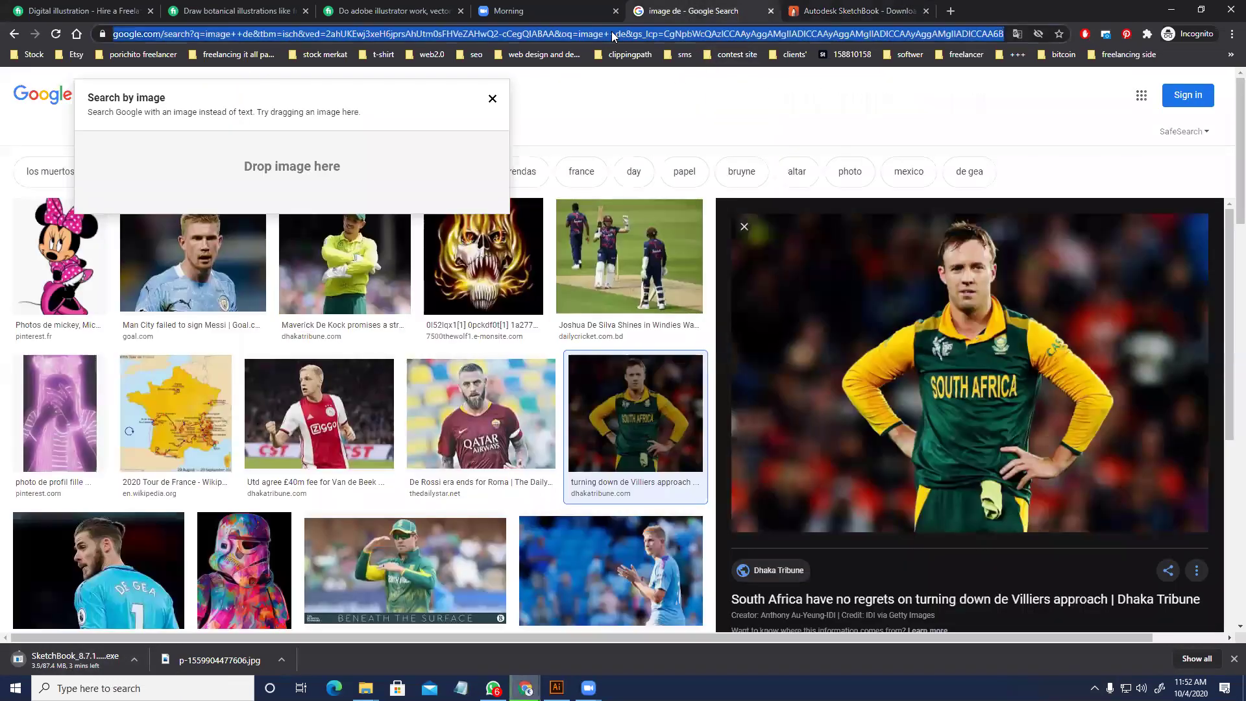
text(p)
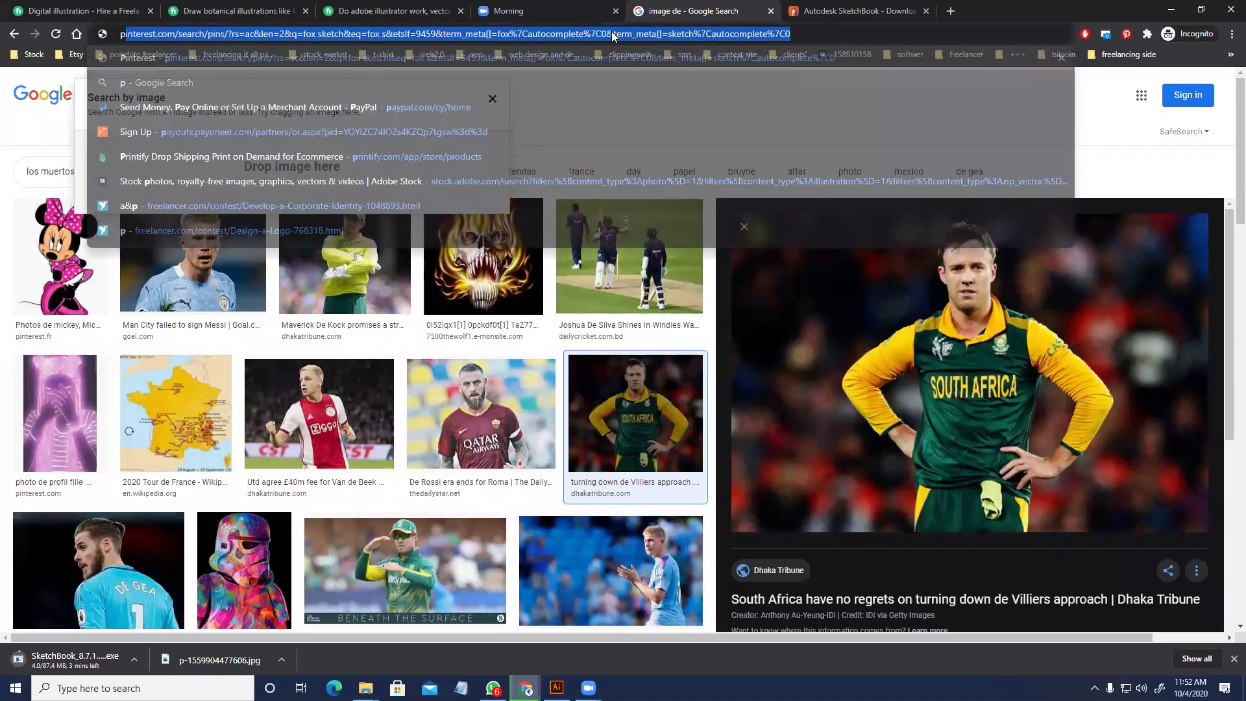
text(int)
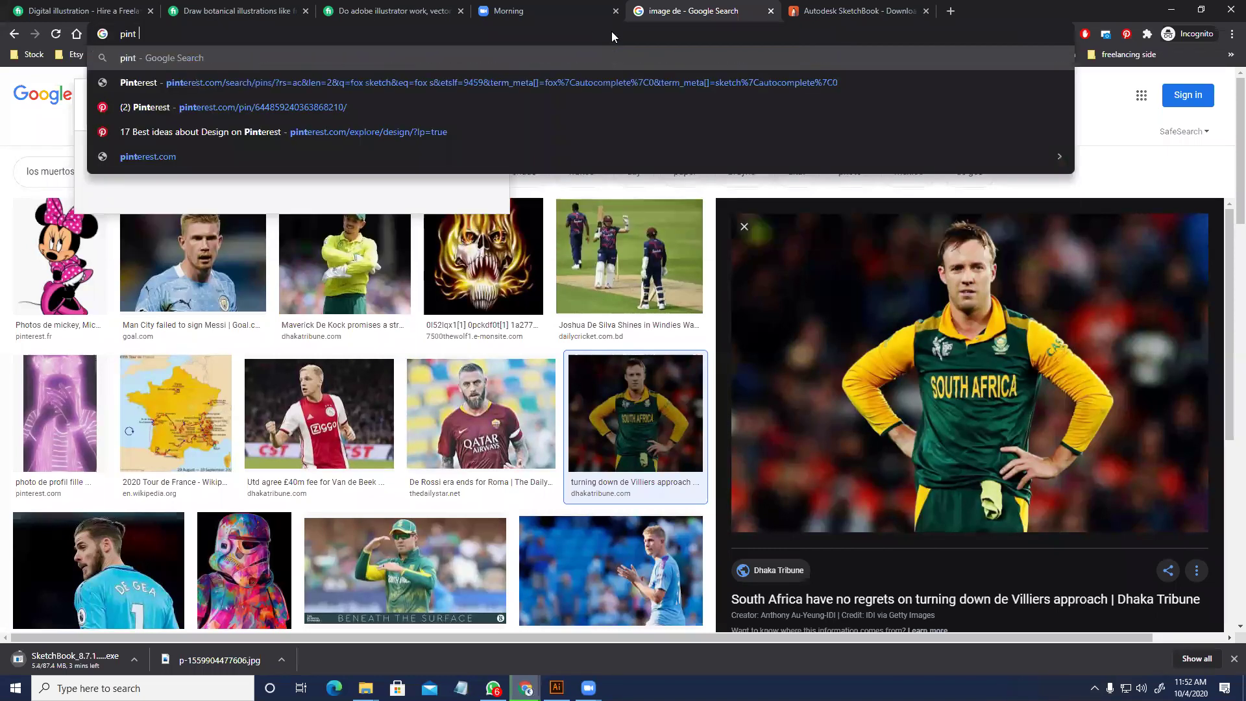
text( brush)
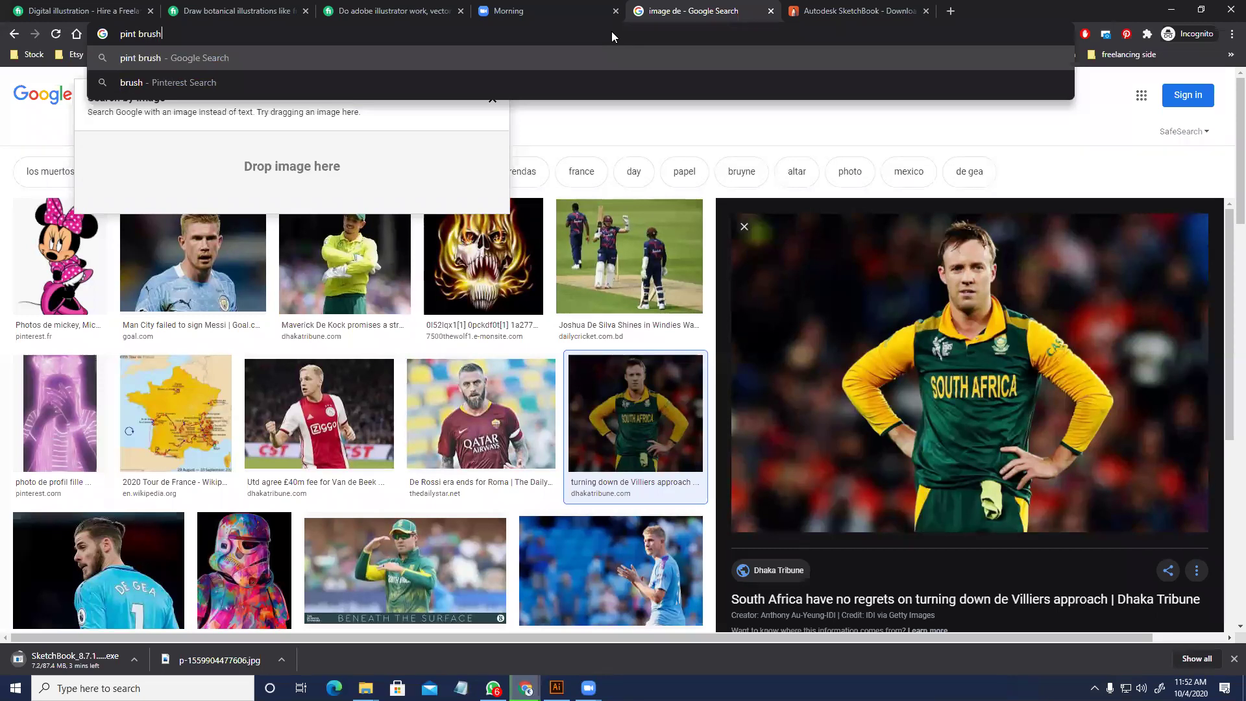
key(Return)
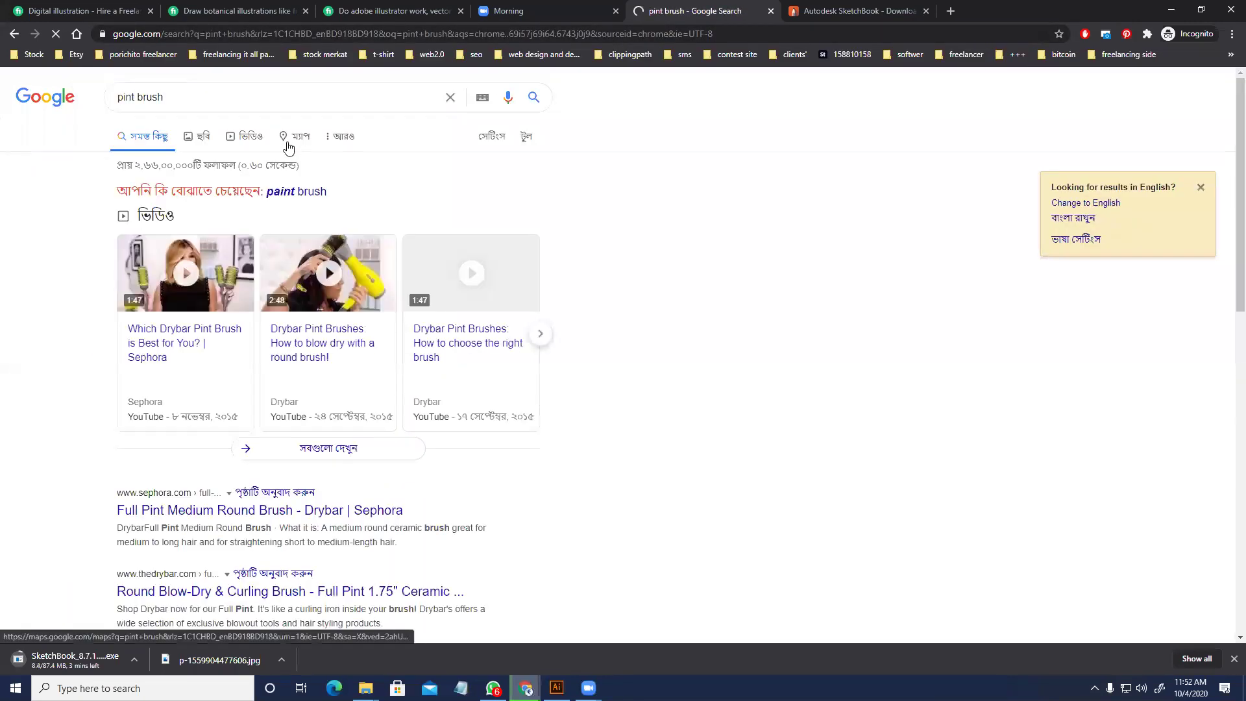
scroll(289, 325, down, 2)
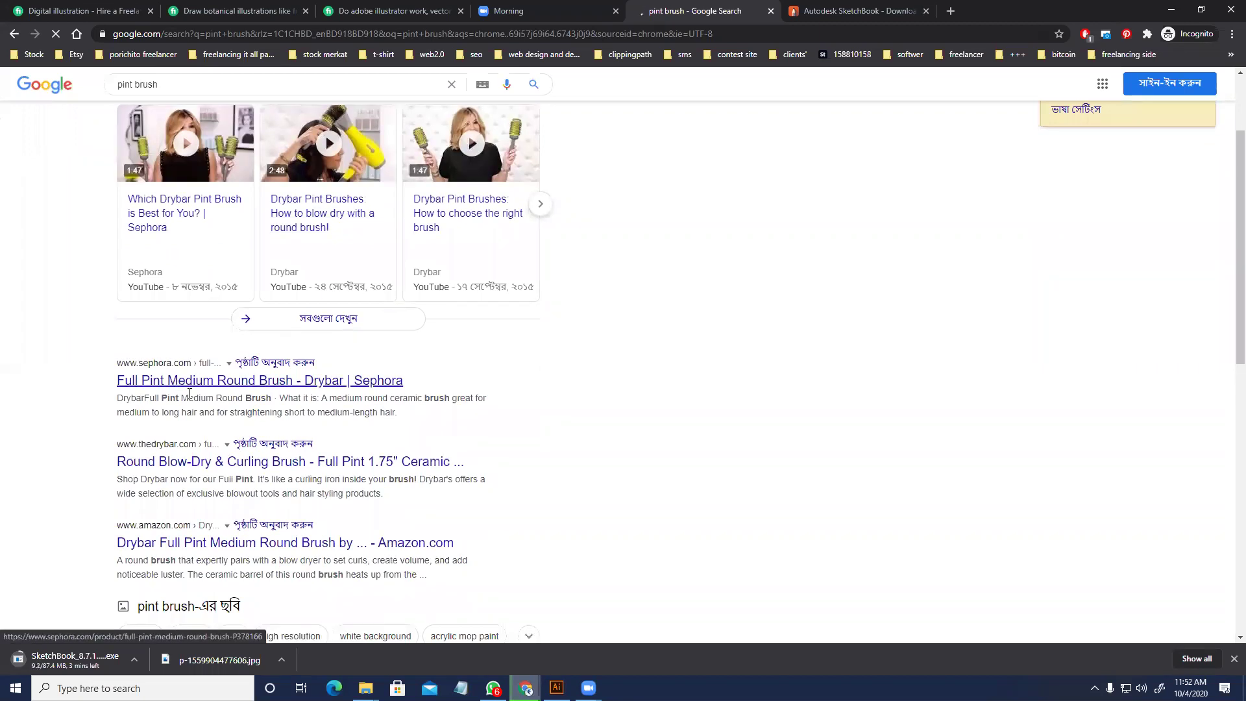
scroll(245, 393, down, 2)
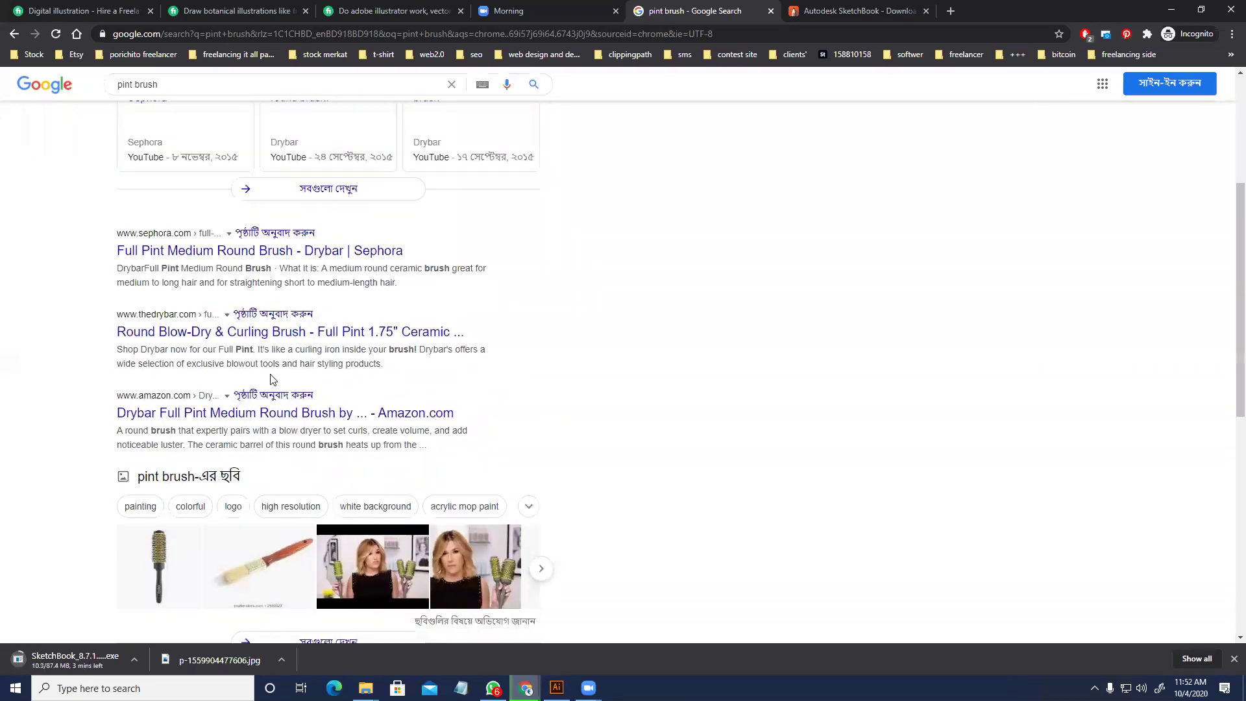
scroll(271, 380, down, 7)
scroll(297, 385, up, 11)
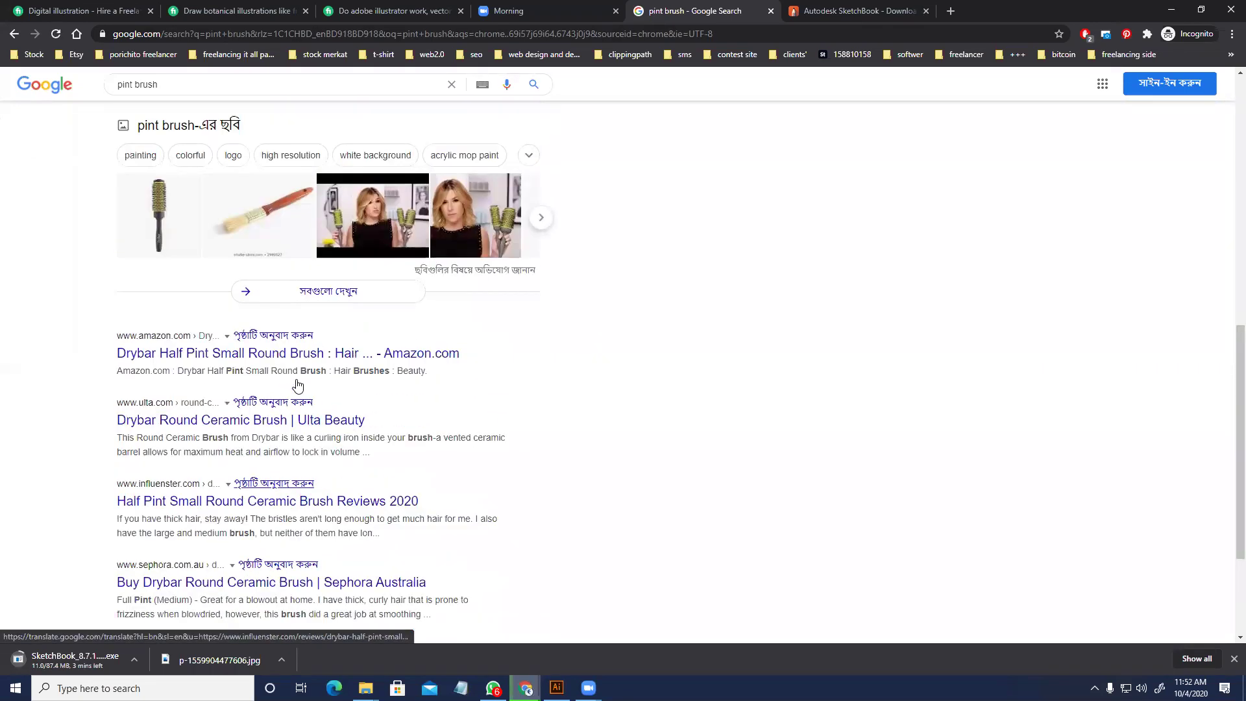
- Accept the suggested spelling "paint brush", search for "paint brush softwer" and return from the izito page to the results
click(311, 191)
text(sof)
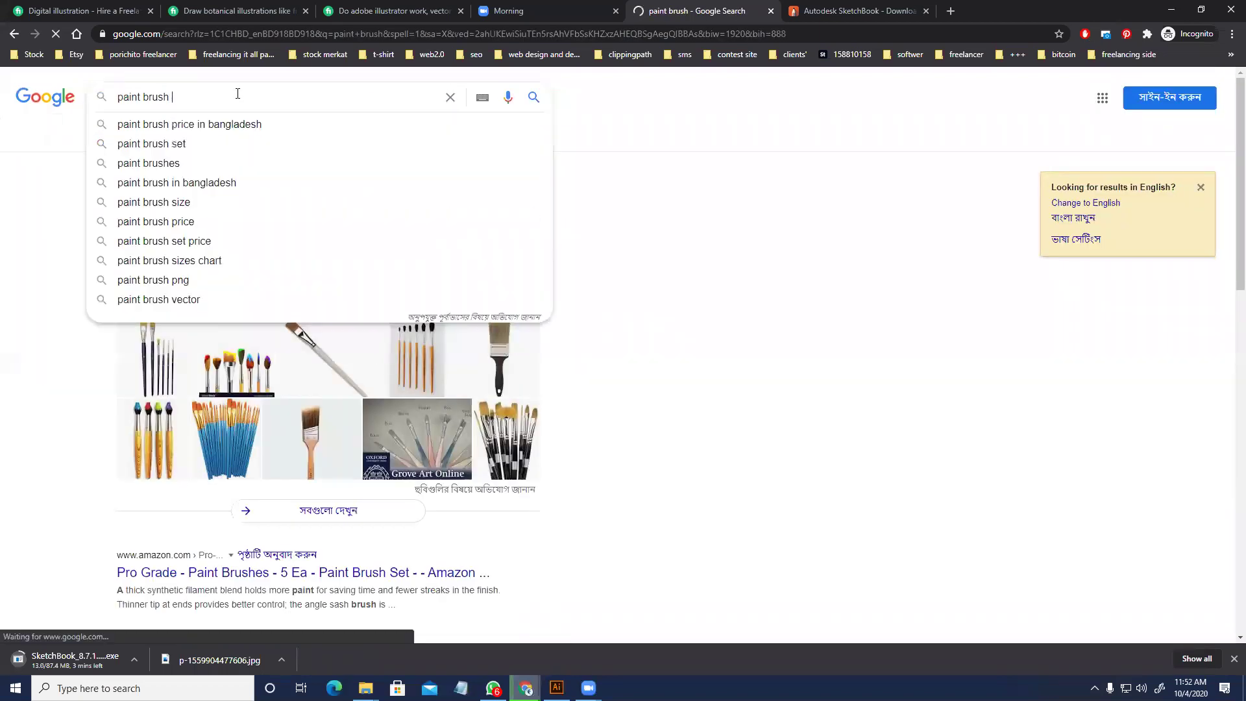
text(twer)
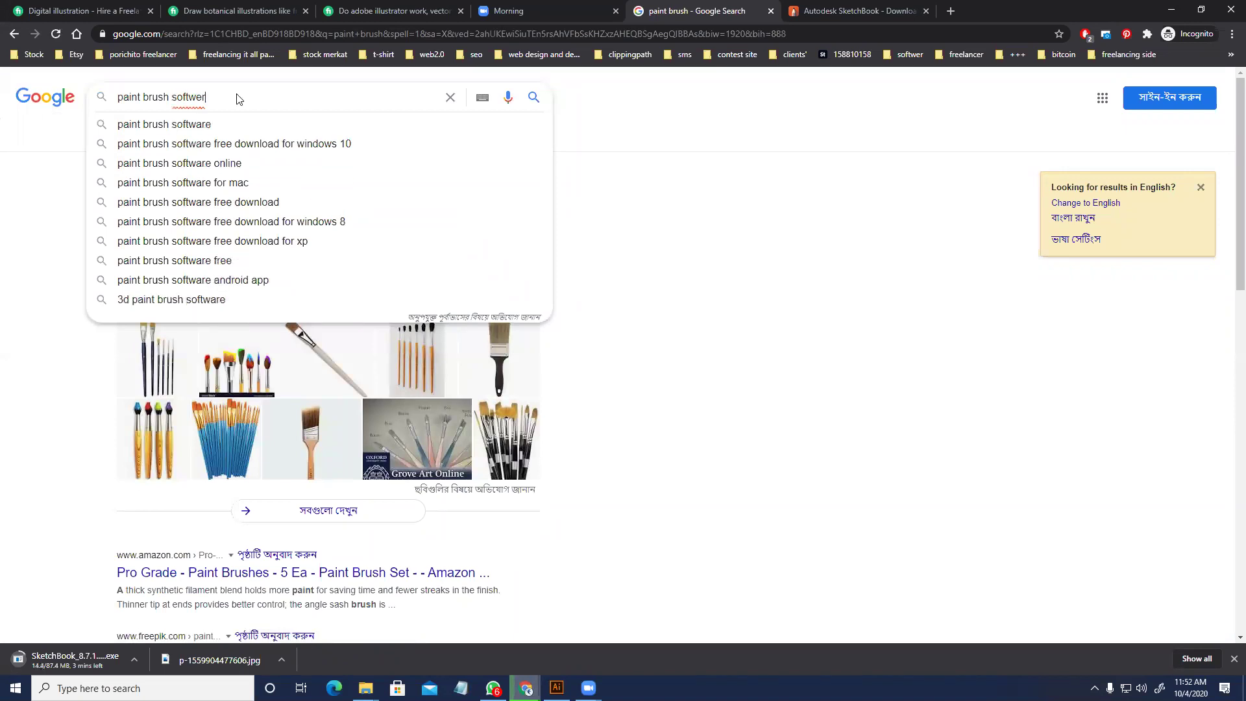
key(Return)
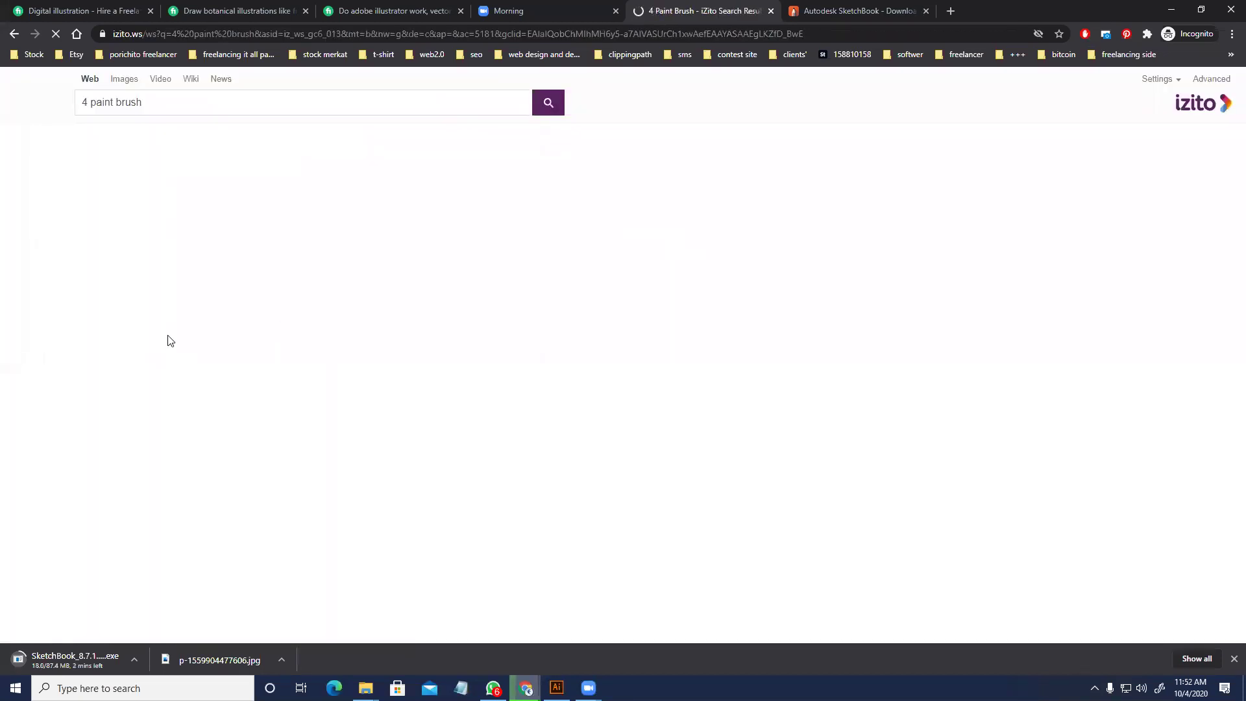
click(14, 33)
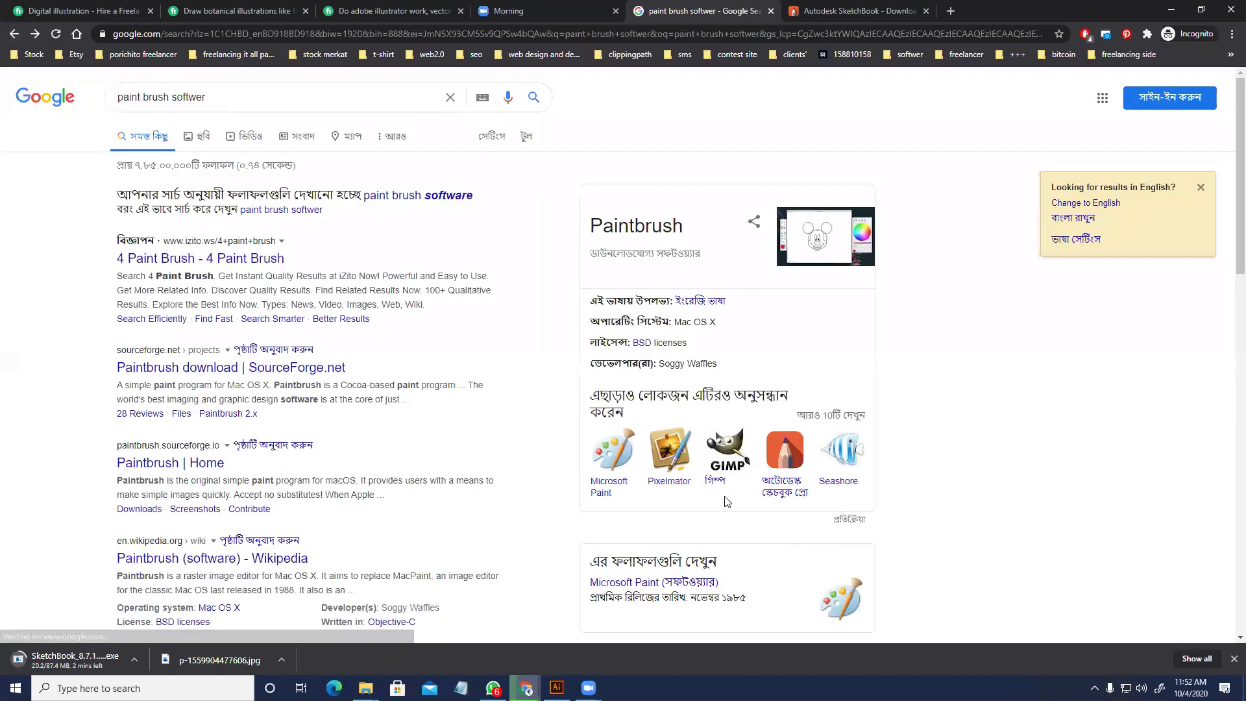
- Open the GIMP suggestion in a new tab, go to the GIMP downloads page and download the GIMP 2.10.20 Windows installer
right_click(730, 443)
click(766, 452)
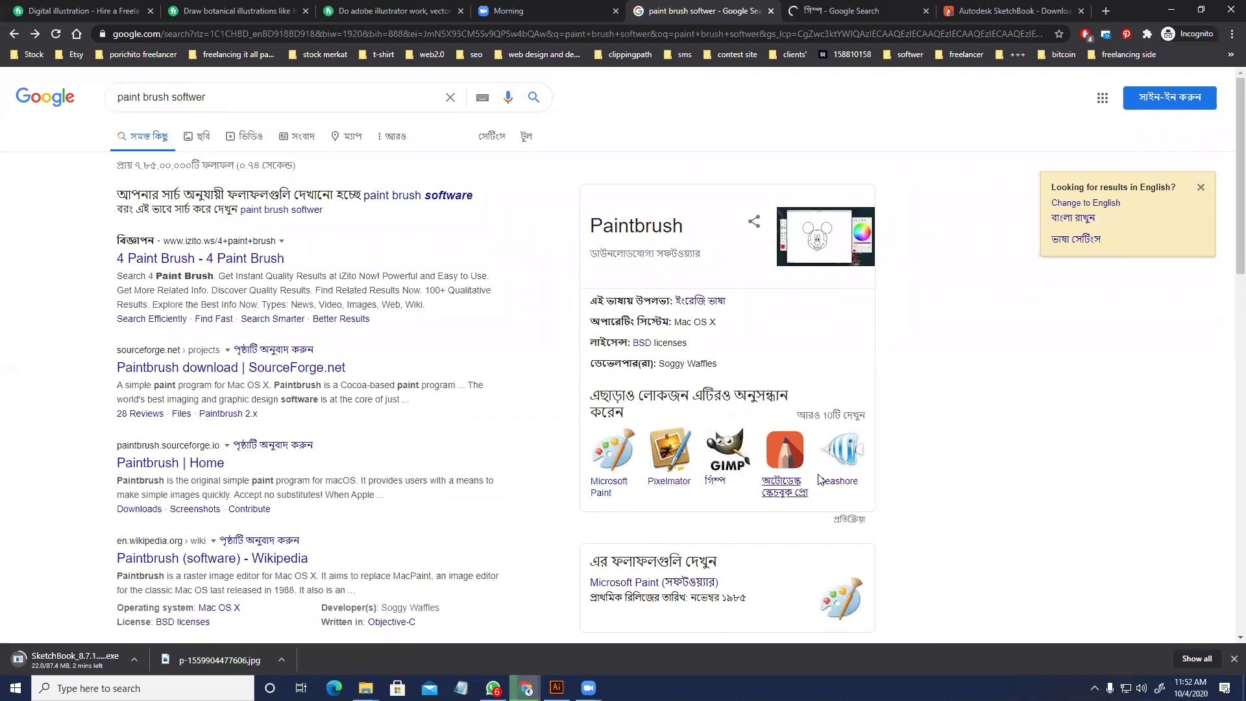
click(867, 5)
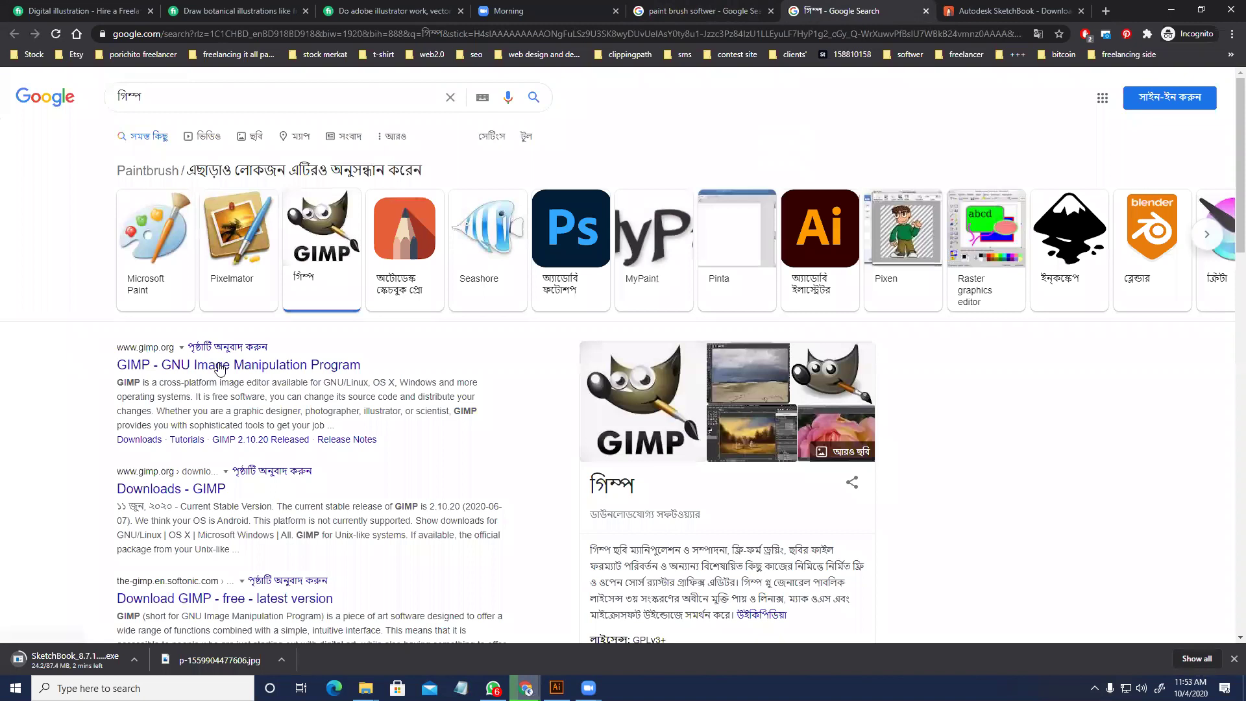
click(204, 491)
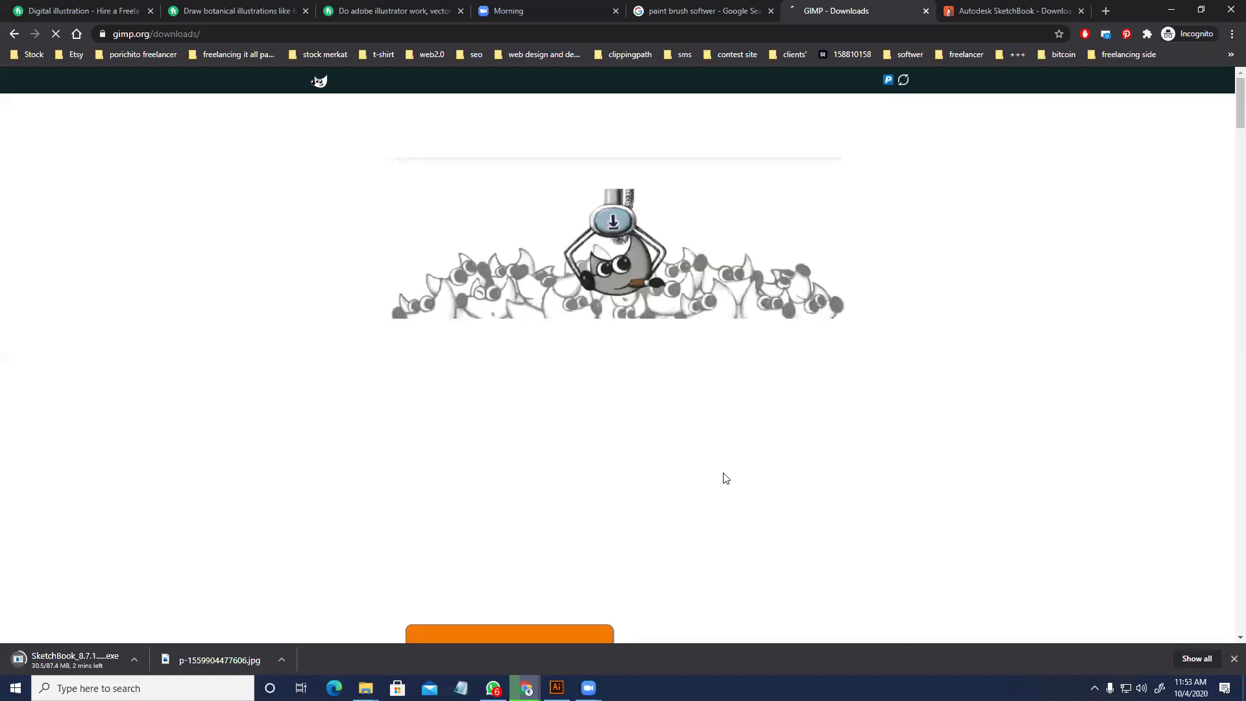
scroll(670, 452, down, 3)
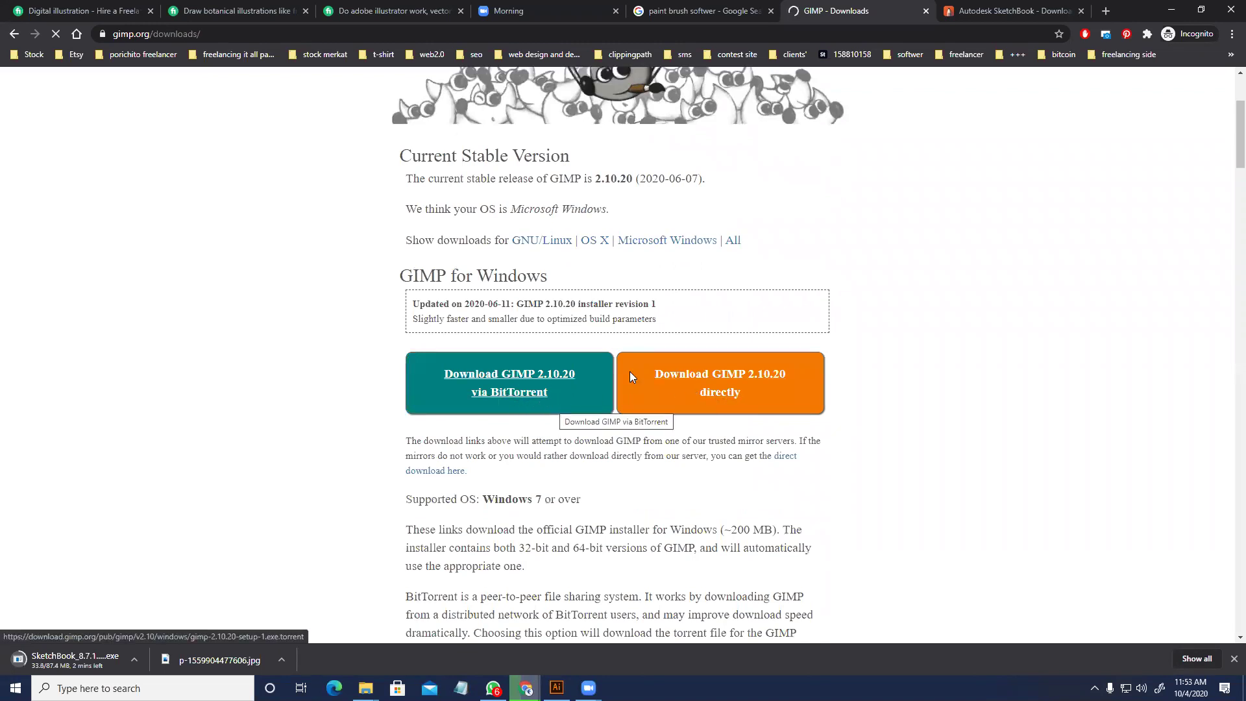
scroll(689, 380, up, 2)
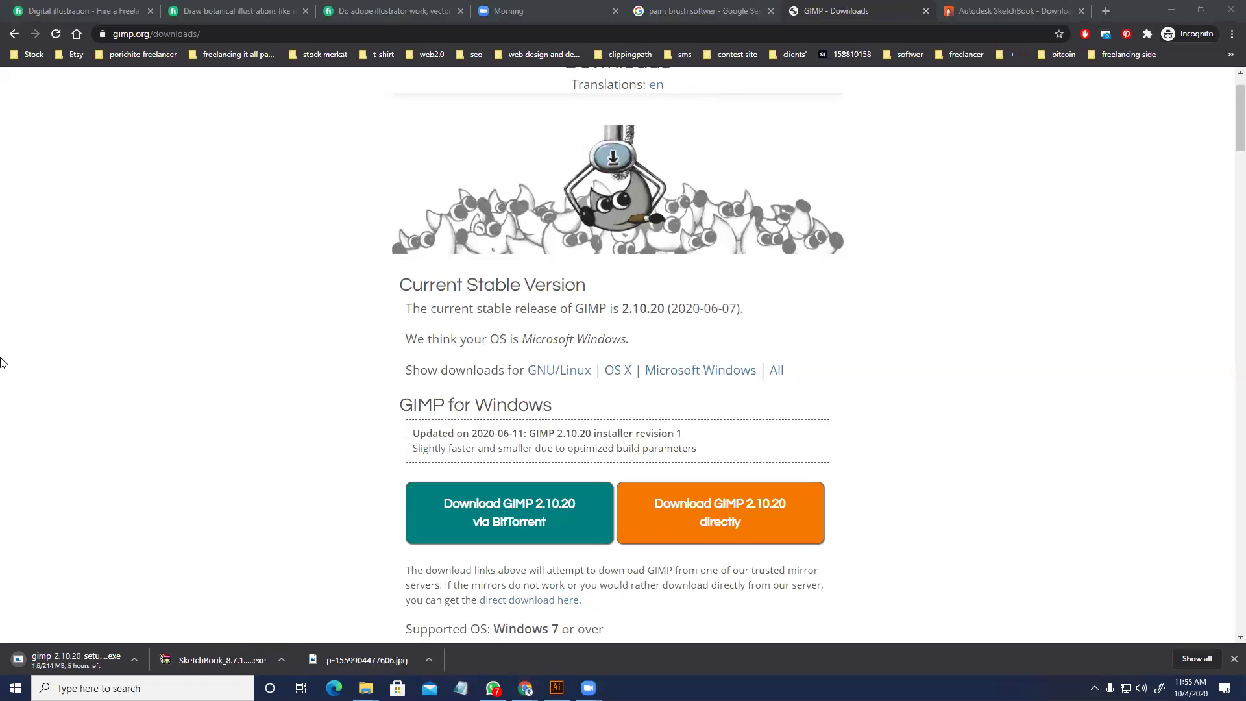
- Run the downloaded SketchBook installer and accept the Autodesk license agreement
click(214, 660)
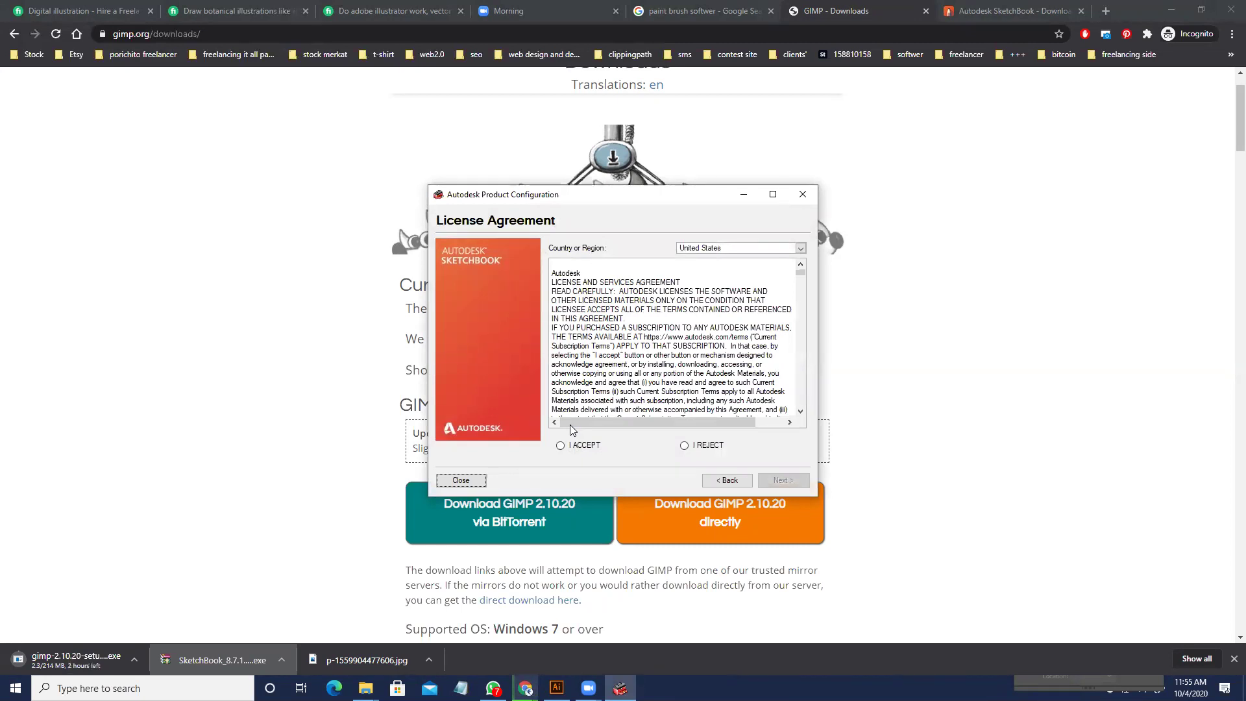
click(593, 450)
click(785, 480)
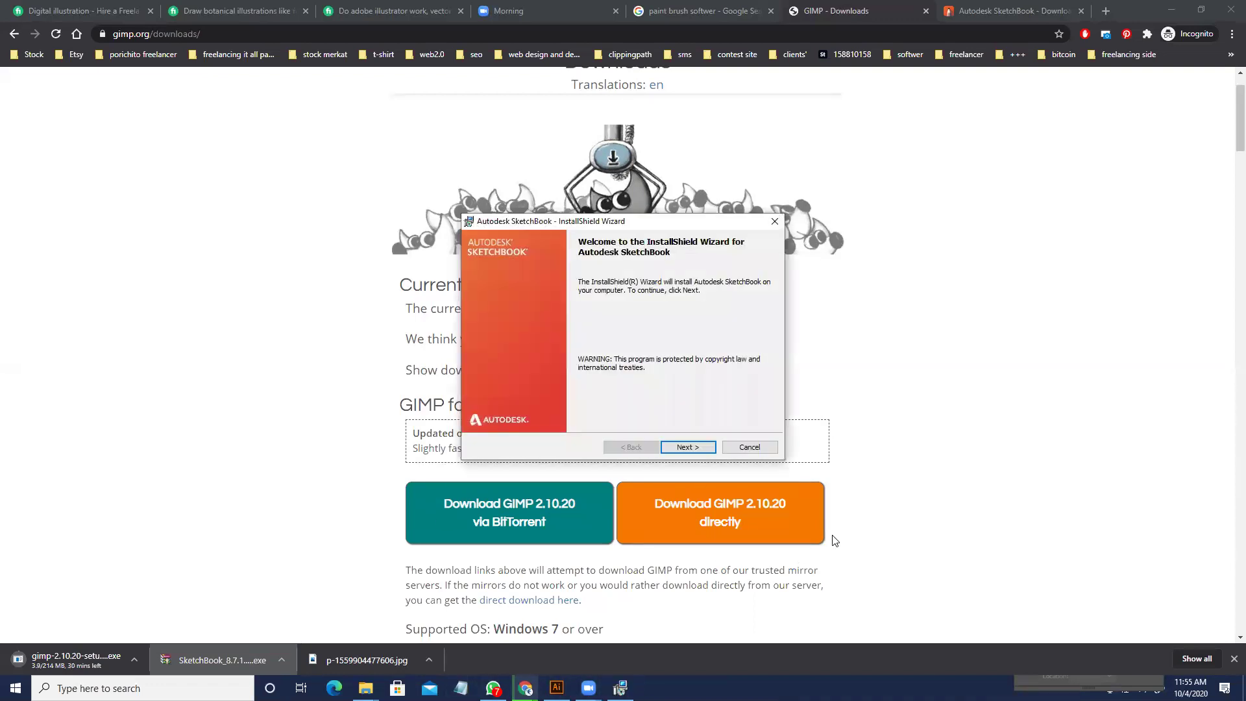
- Go through the InstallShield wizard, including its file type association page, and install Autodesk SketchBook
click(668, 449)
click(686, 448)
click(685, 447)
click(633, 447)
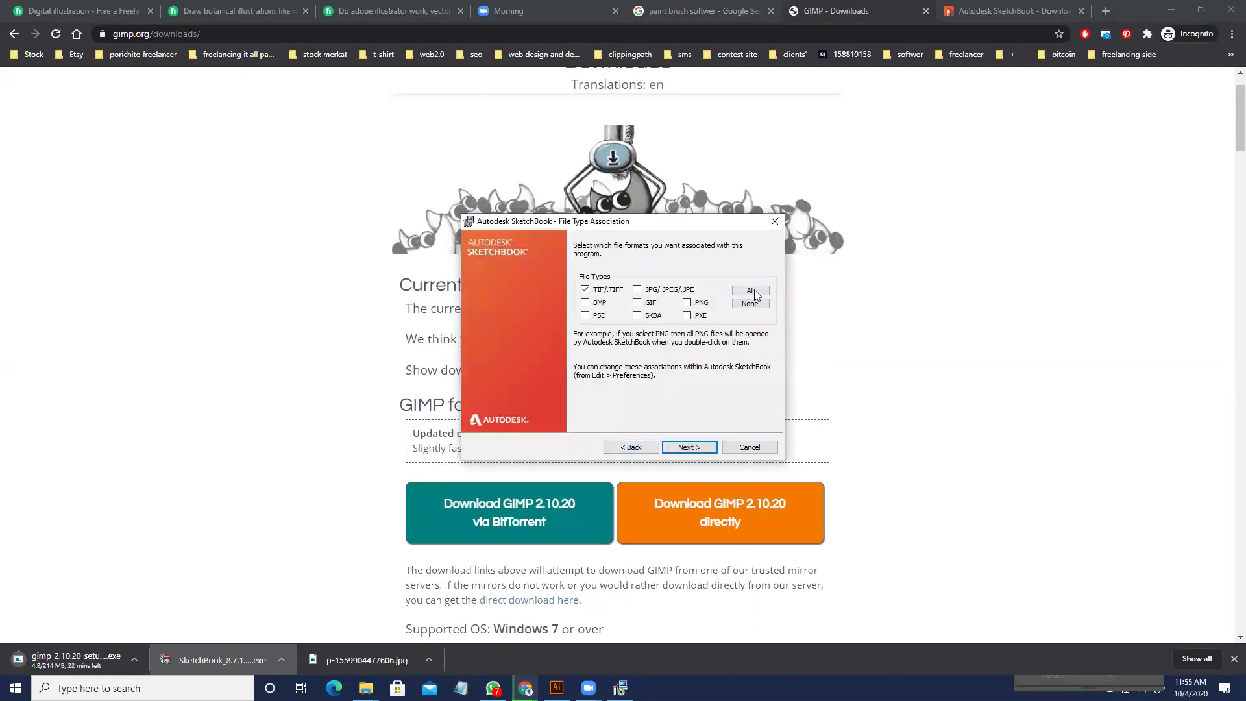
click(689, 447)
click(693, 447)
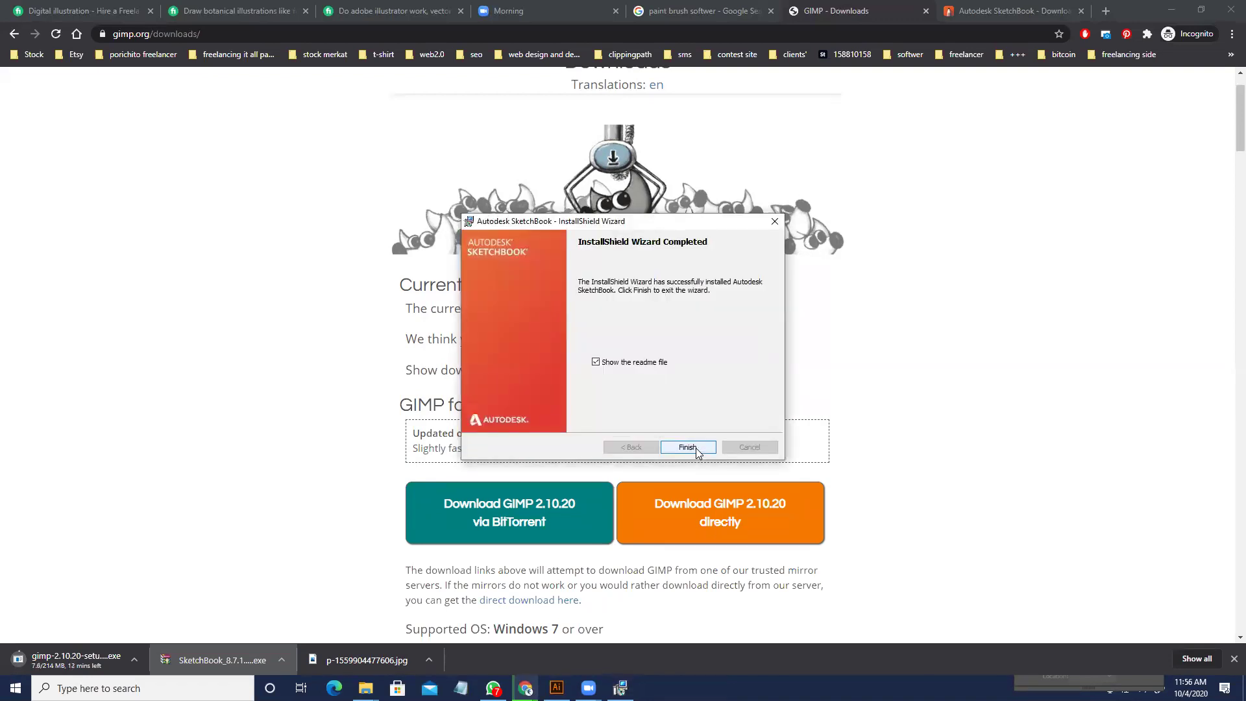
- Finish the SketchBook wizard with its readme file shown, opening it in Google Chrome and always using Chrome for .html files
click(695, 447)
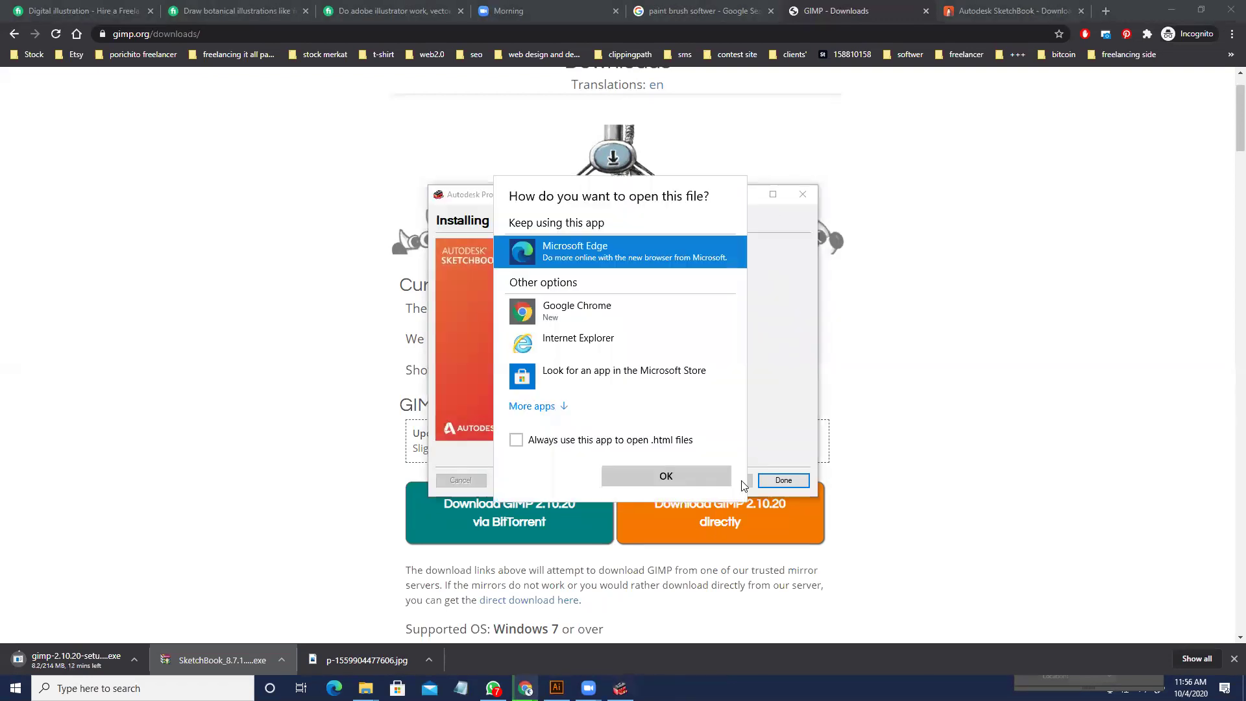
click(533, 439)
click(592, 315)
click(670, 474)
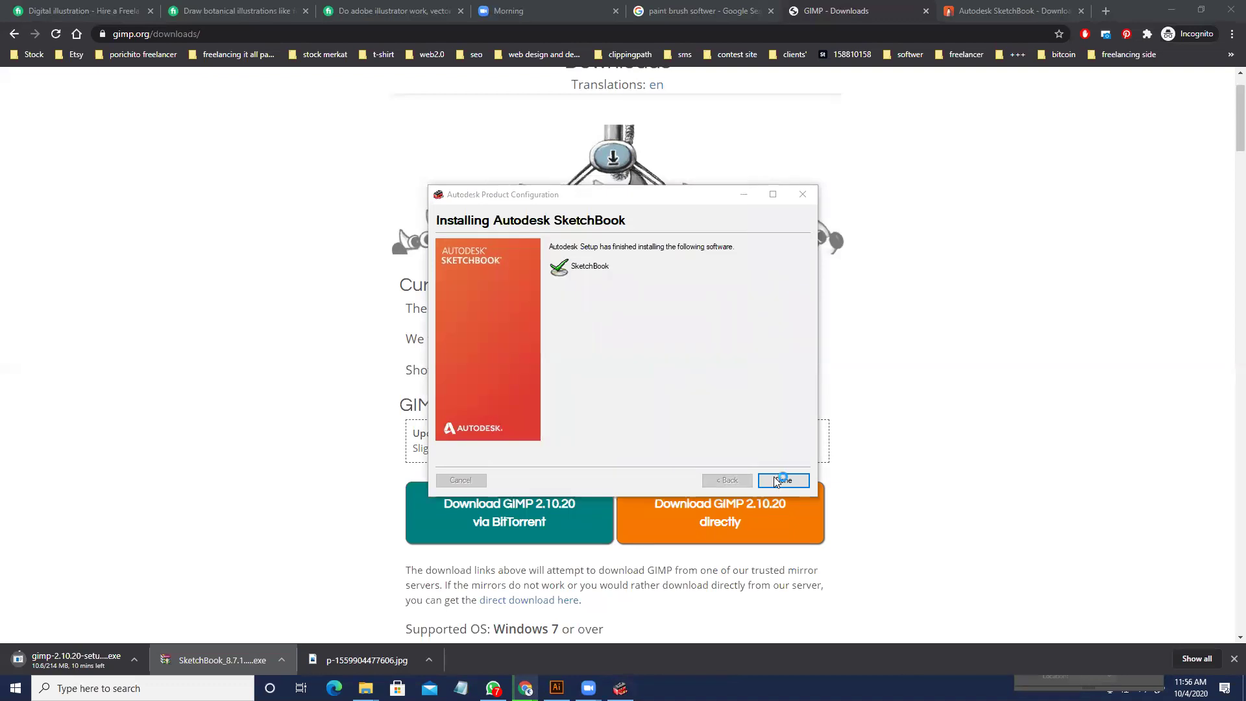
- Close the readme page and launch Huion Tablet from the recently added programs
click(1090, 11)
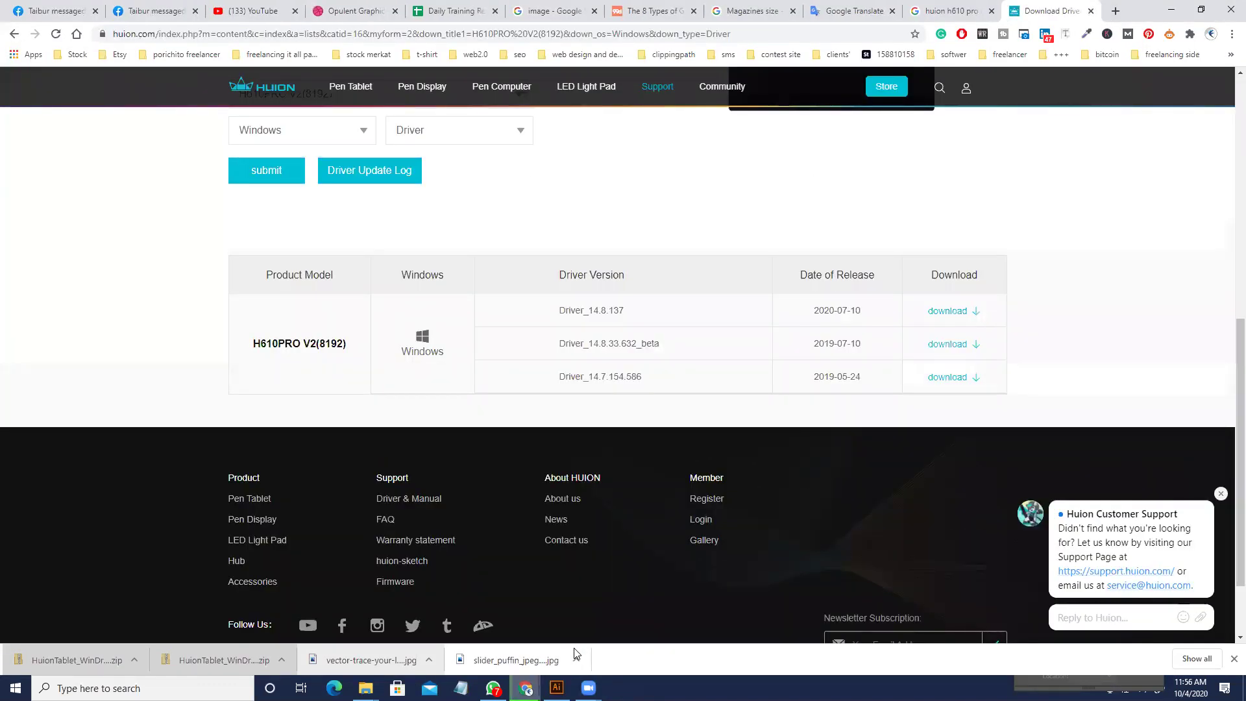
key(super)
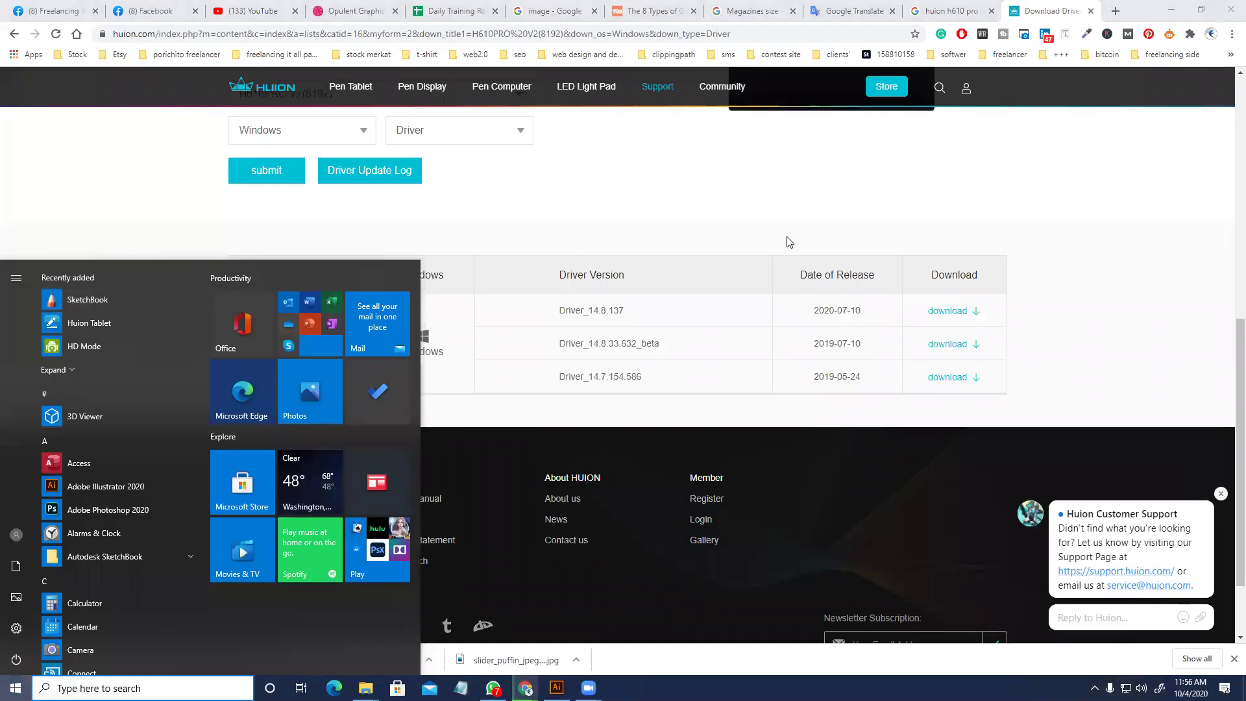
click(71, 323)
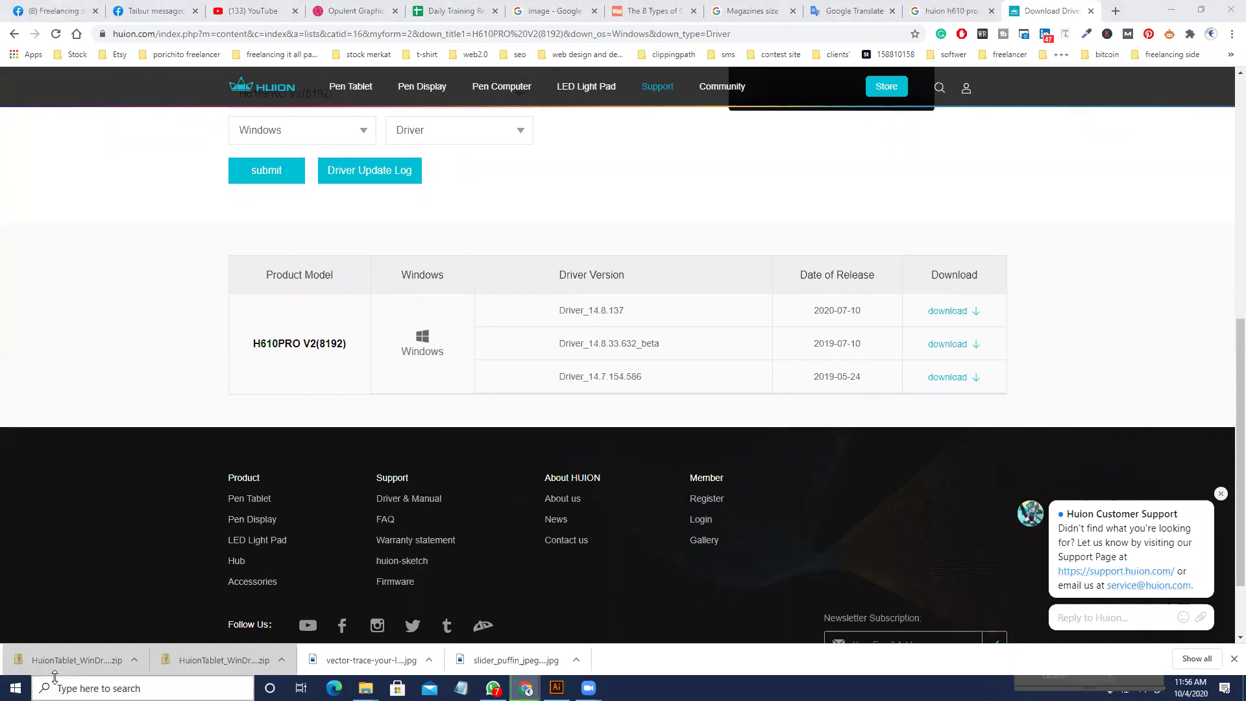
- Launch the newly installed Autodesk SketchBook and accept its analytics notice to reach the blank canvas
click(15, 688)
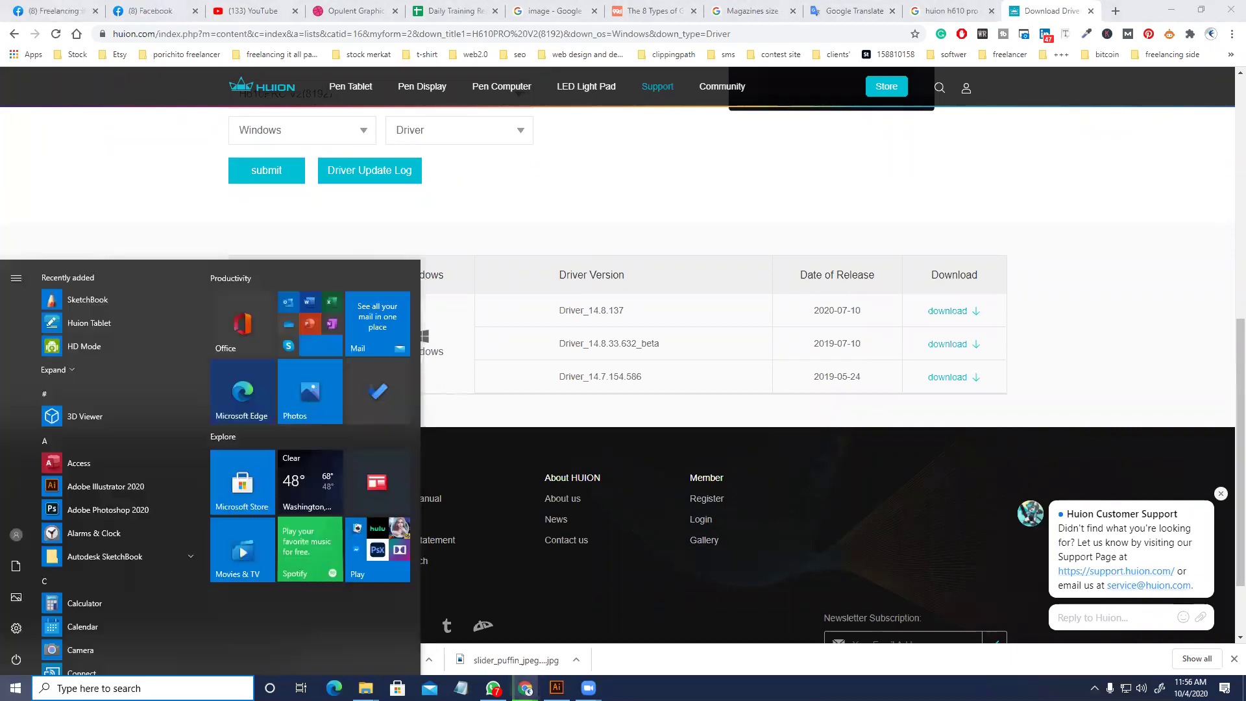
click(109, 319)
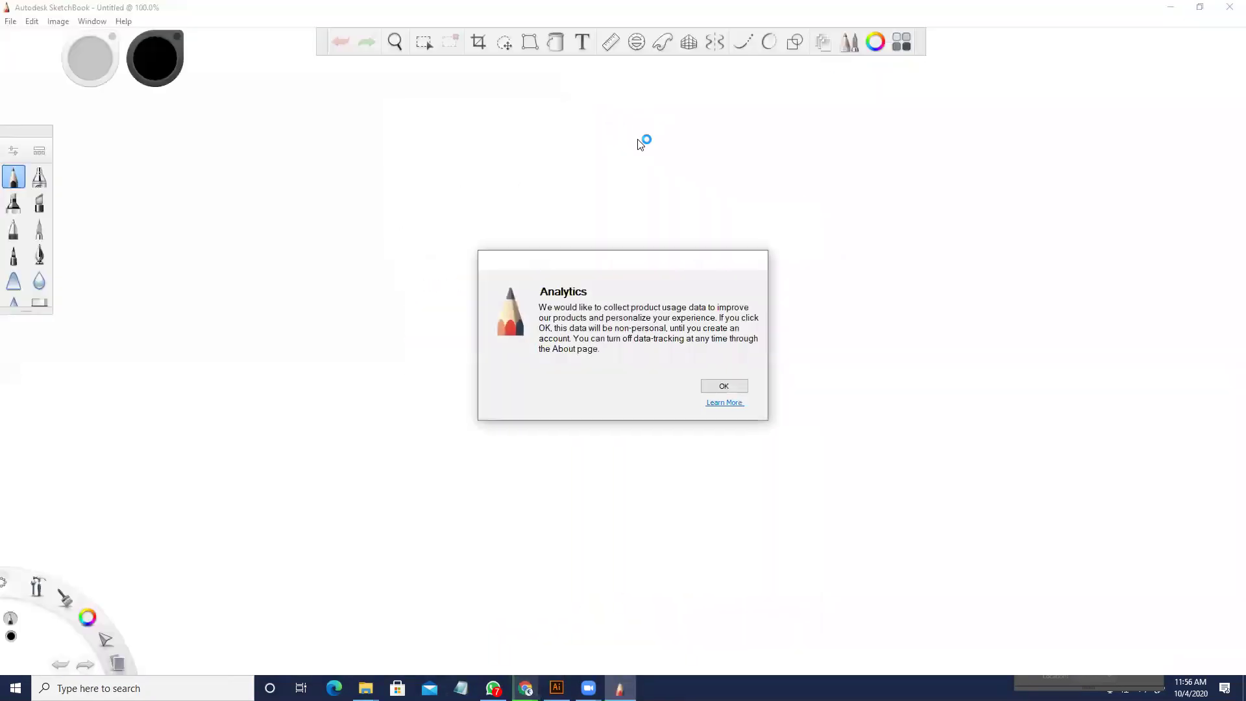
click(729, 387)
click(839, 115)
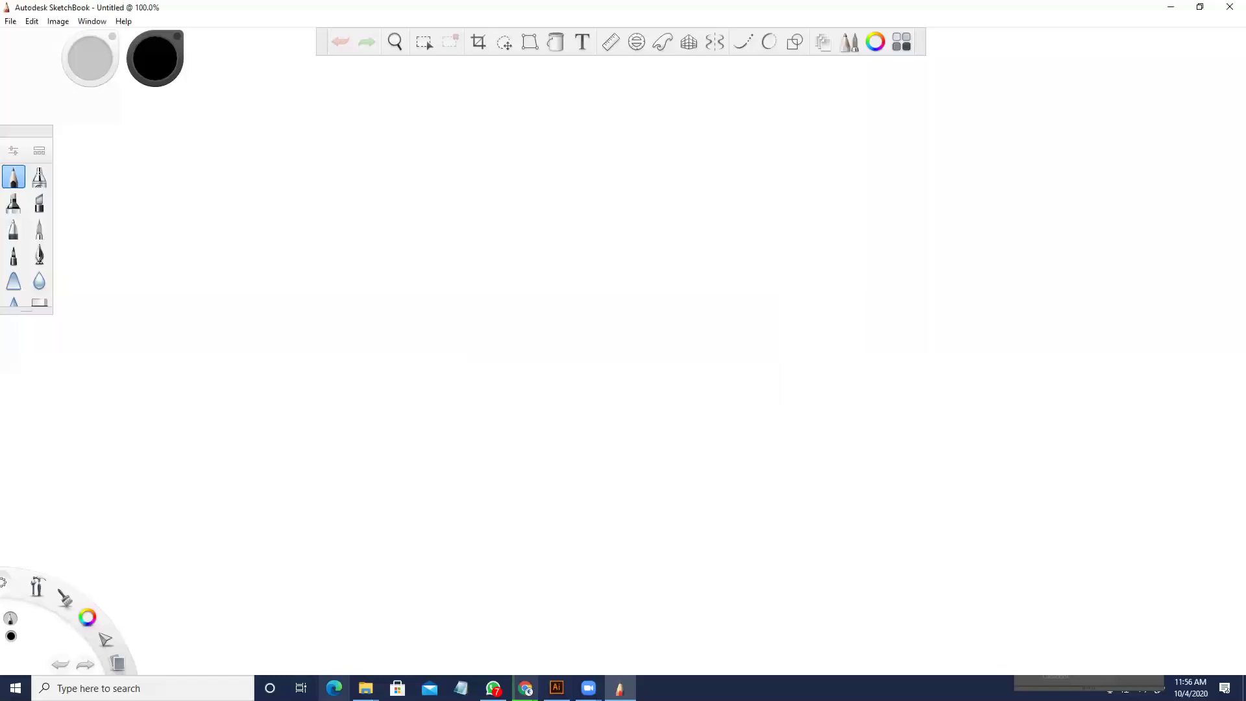
- Cancel out of a text layer, try sketching a rough overlapping circle with the pencil, and clear the canvas
click(581, 41)
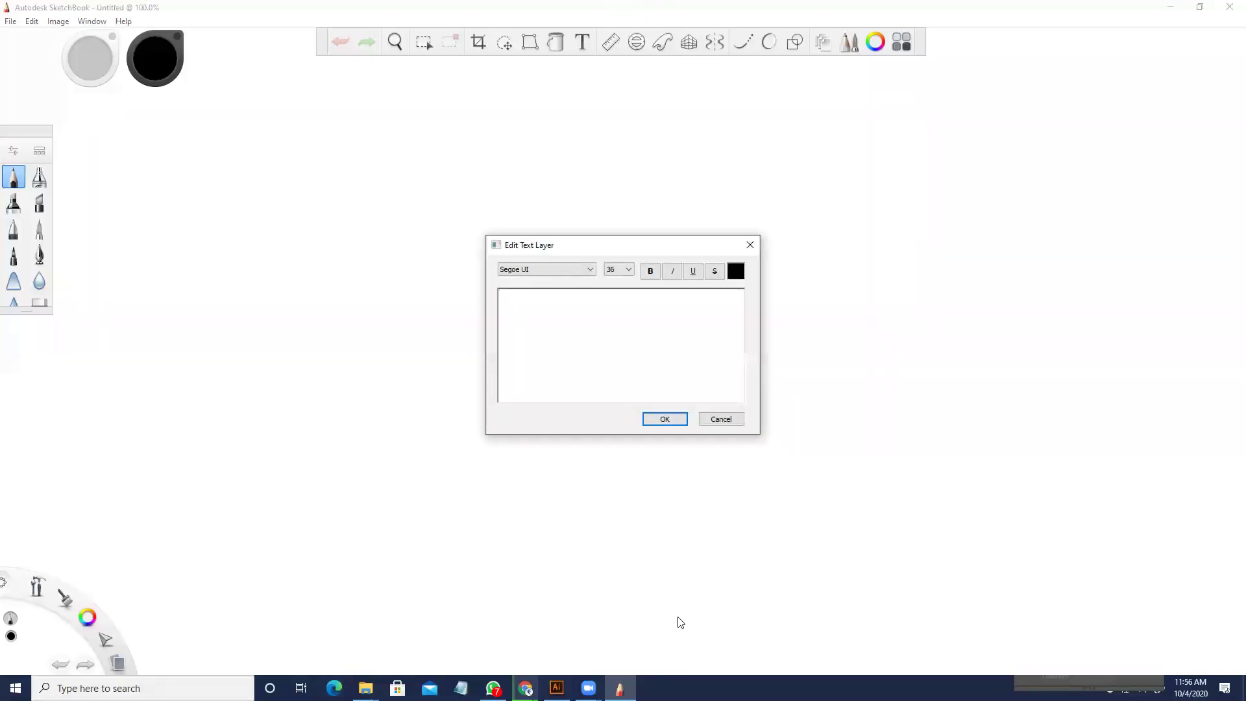
click(728, 421)
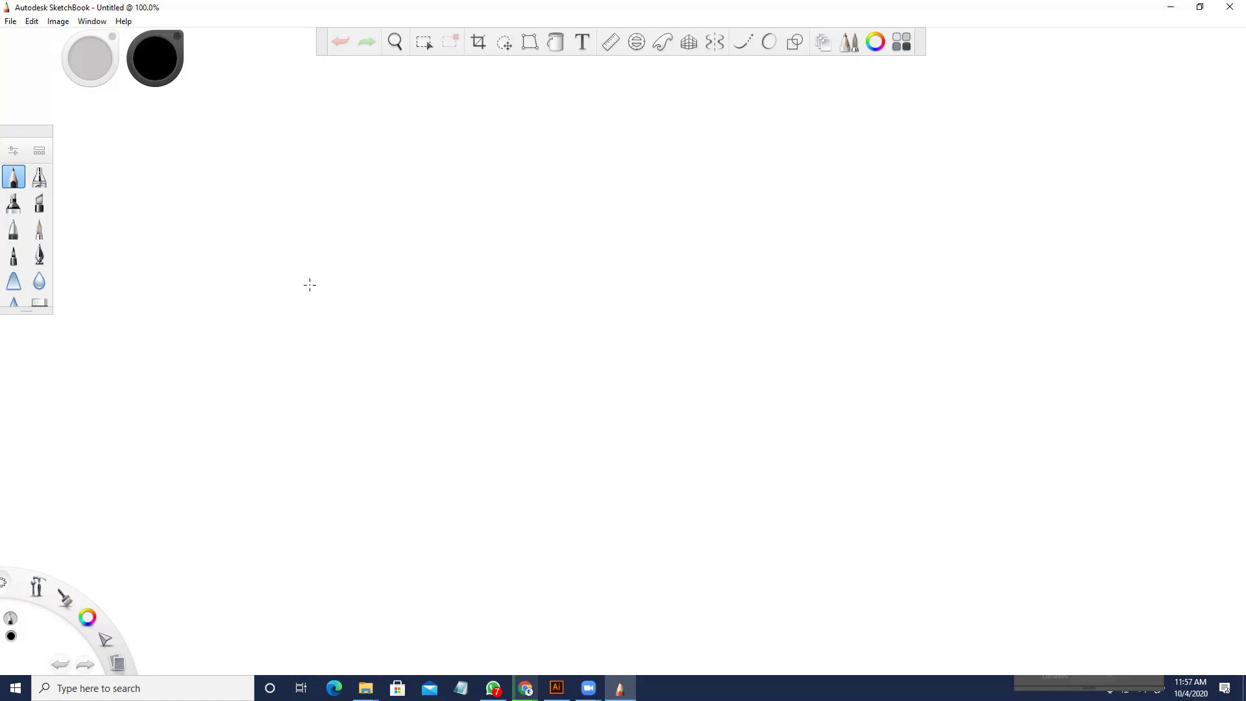
mouse_move(317, 280)
mouse_down()
mouse_move(159, 363)
mouse_move(345, 425)
mouse_move(344, 276)
mouse_move(306, 261)
mouse_up()
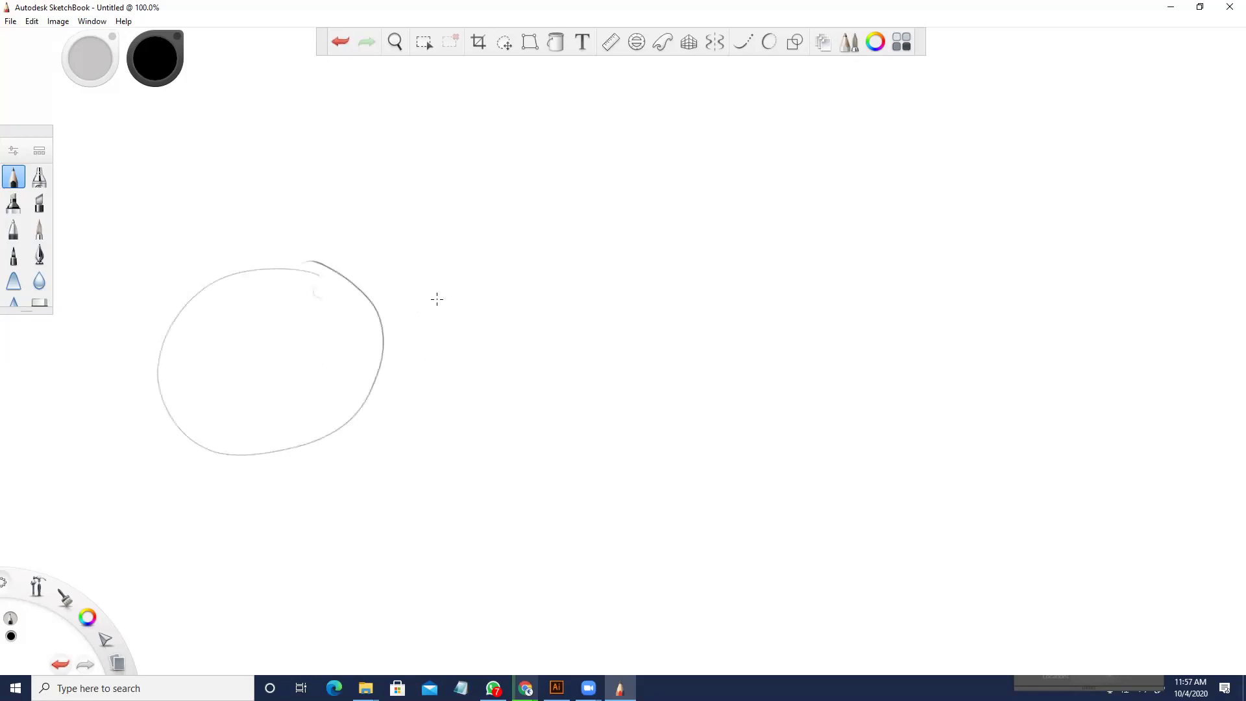
mouse_move(322, 275)
mouse_down()
mouse_move(264, 263)
mouse_move(196, 285)
mouse_move(162, 329)
mouse_move(153, 381)
mouse_move(172, 428)
mouse_up()
mouse_move(270, 229)
mouse_down()
mouse_move(328, 253)
mouse_move(378, 332)
mouse_move(362, 383)
mouse_up()
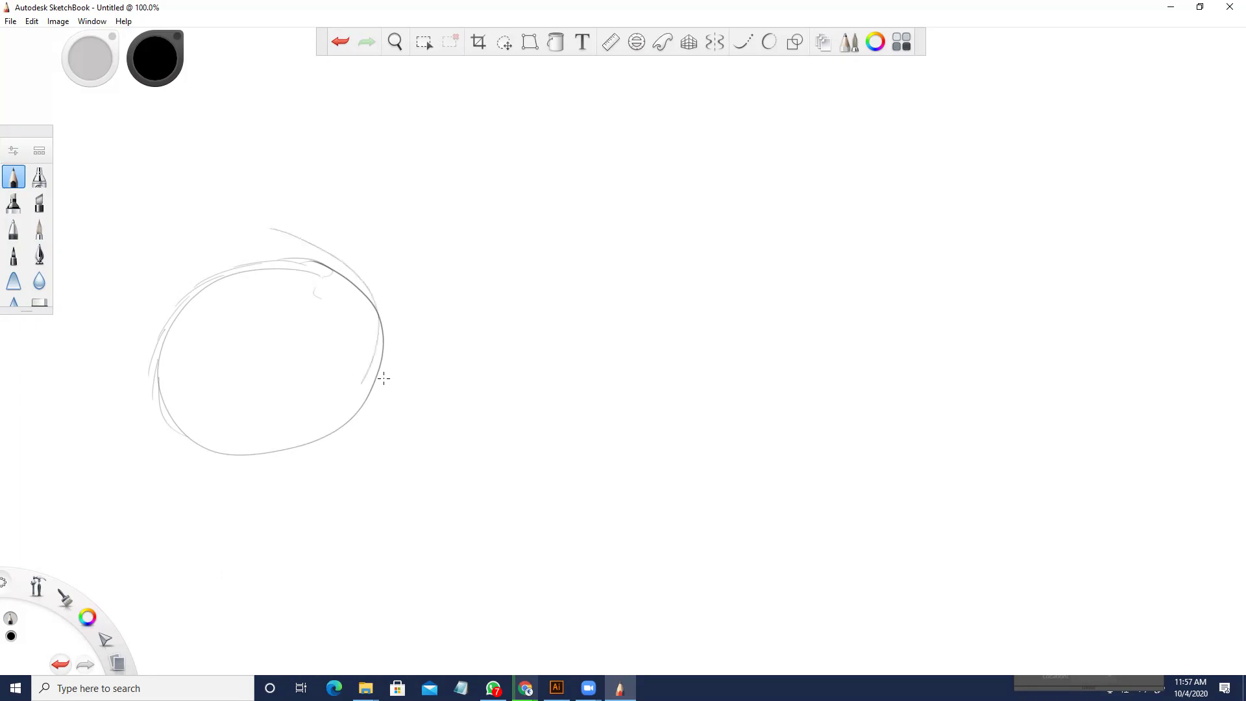
key(ctrl+z)
key(ctrl+z)
key(Delete)
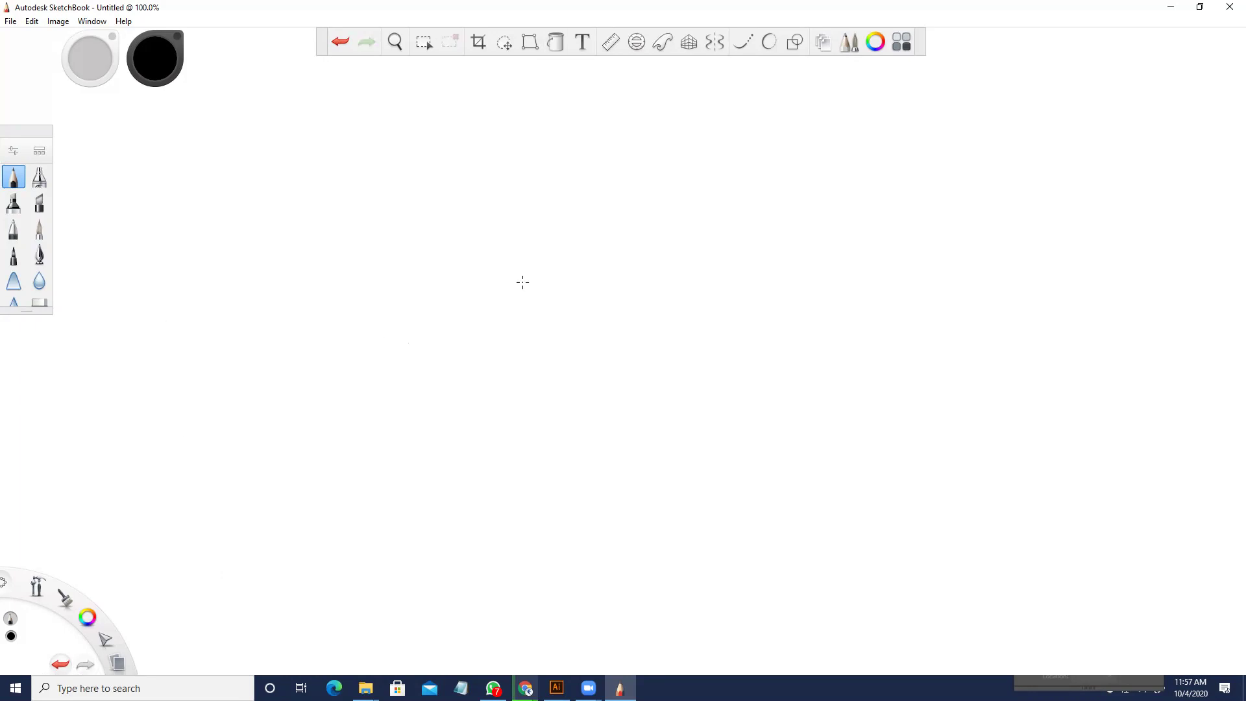
- Try drawing a large circle with the ellipse shape tool, and undo it
click(794, 46)
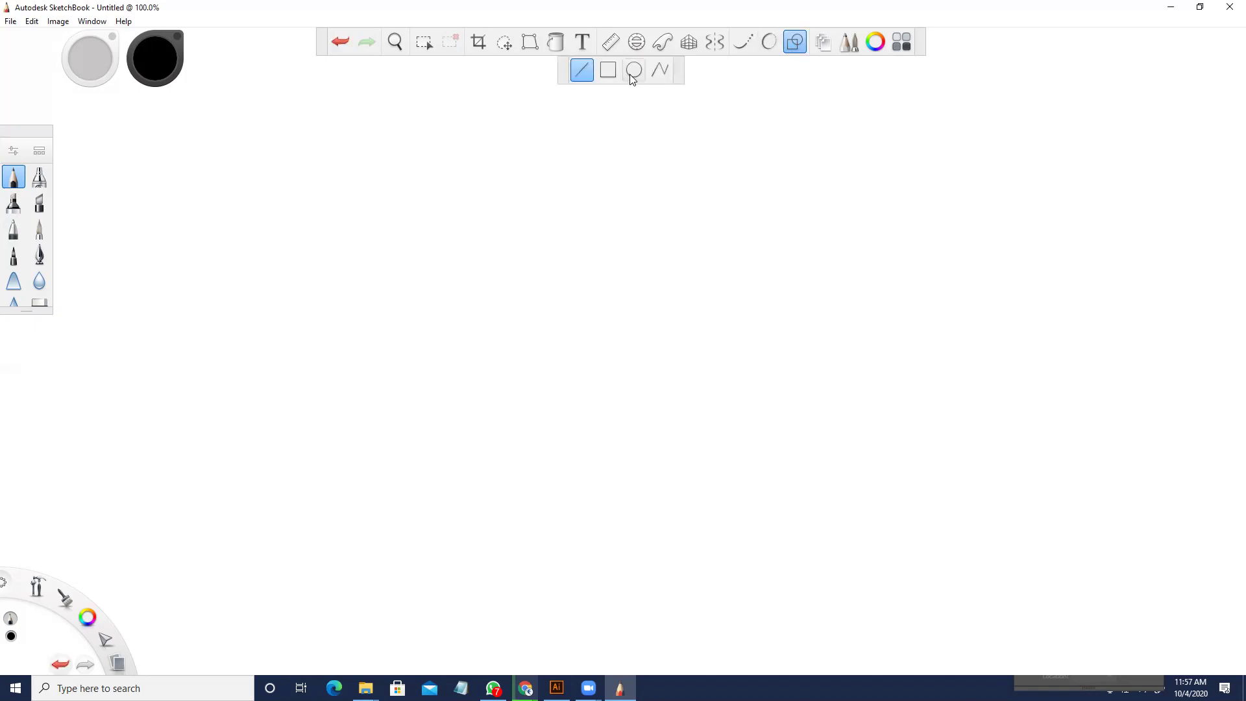
click(634, 70)
mouse_move(329, 368)
mouse_down()
mouse_move(391, 430)
mouse_move(286, 353)
mouse_move(332, 378)
mouse_up()
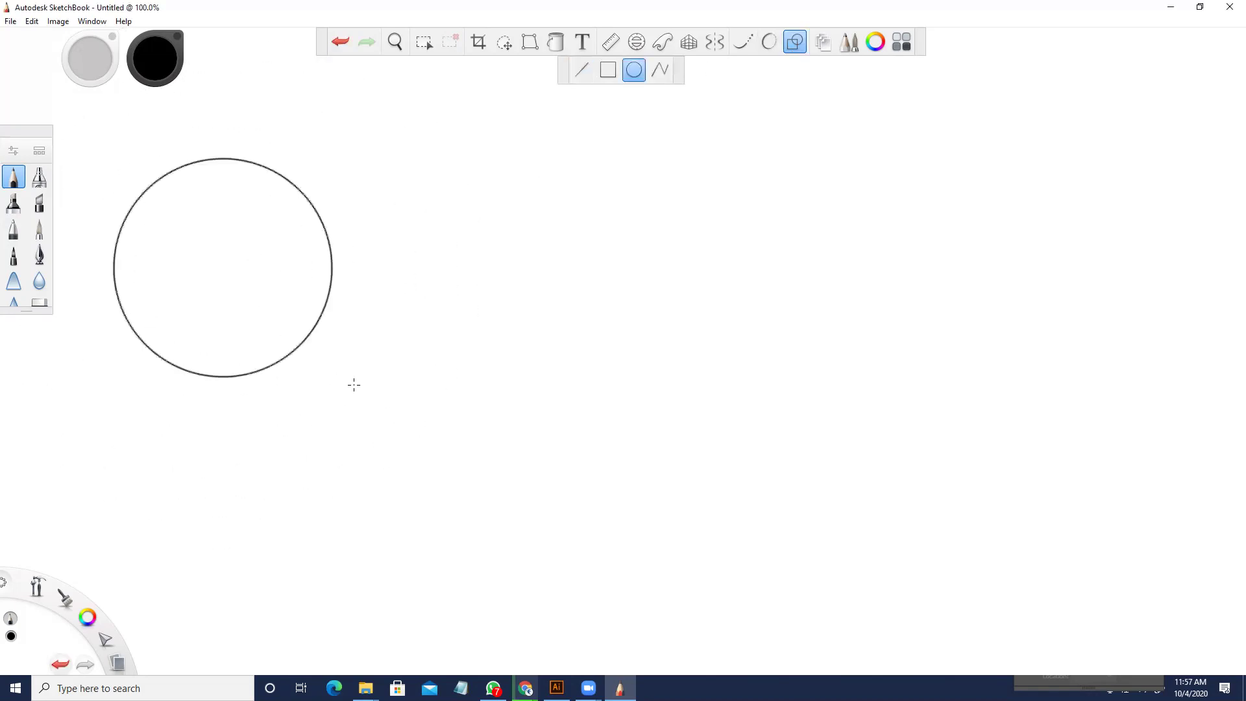
key(space)
drag(395, 331, 504, 426)
key(ctrl+z)
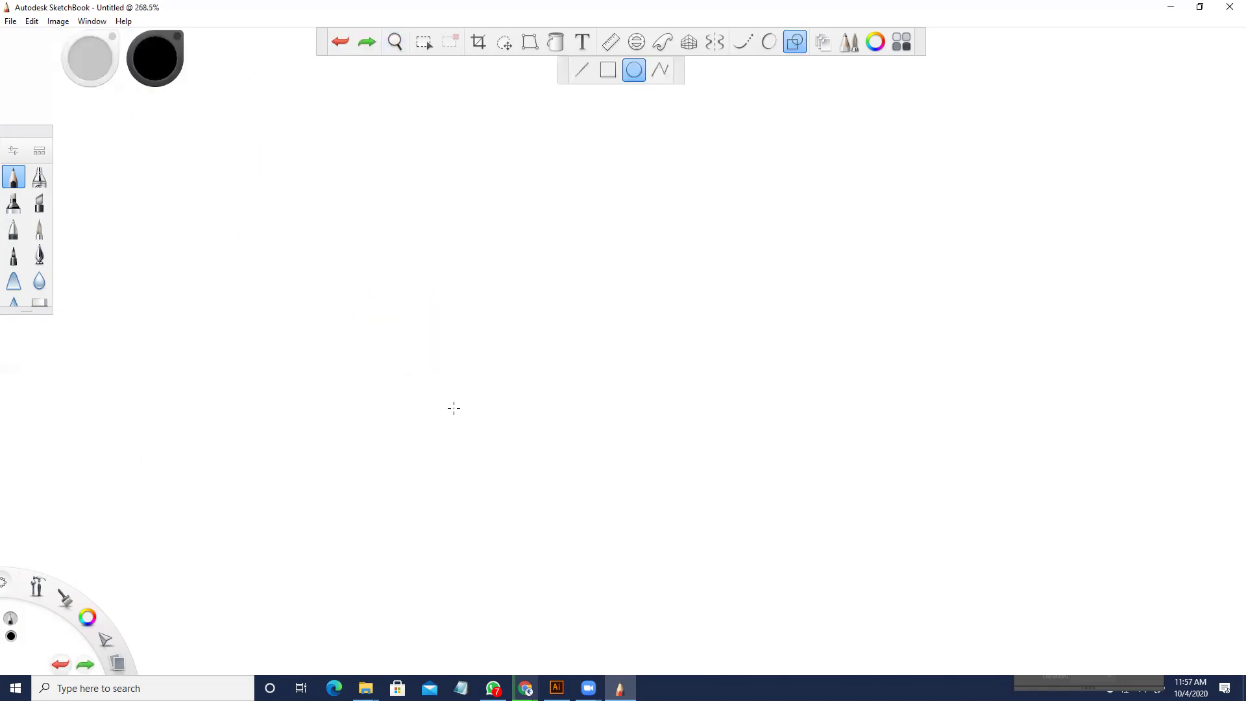
- Undo a short freehand trial stroke and draw a smaller circle with the ellipse shape tool
key(space)
click(793, 46)
drag(284, 278, 380, 373)
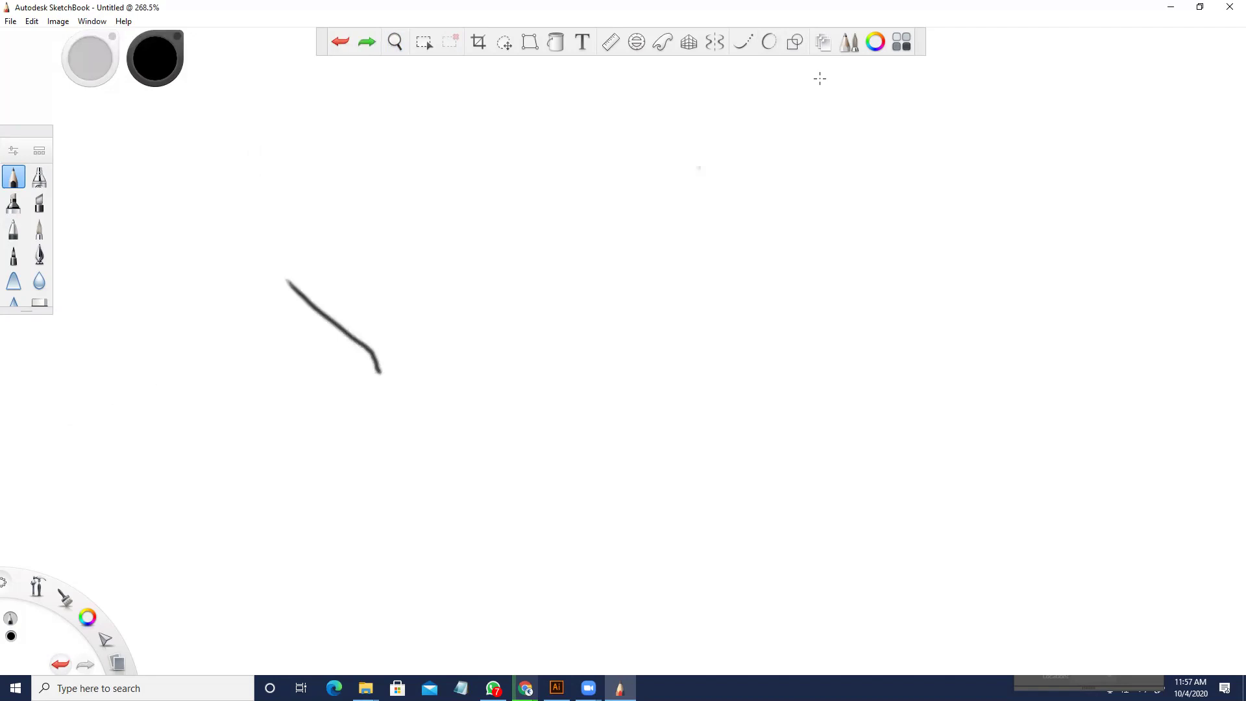
key(ctrl+z)
click(796, 46)
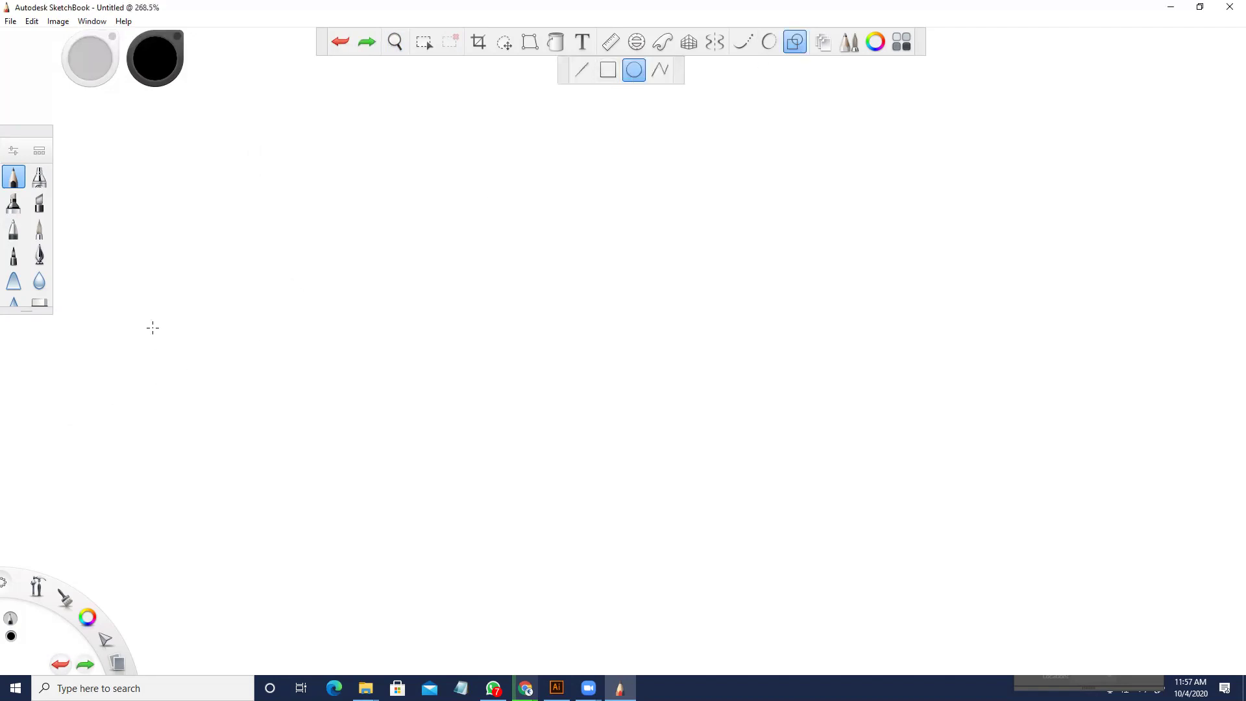
drag(227, 341, 242, 360)
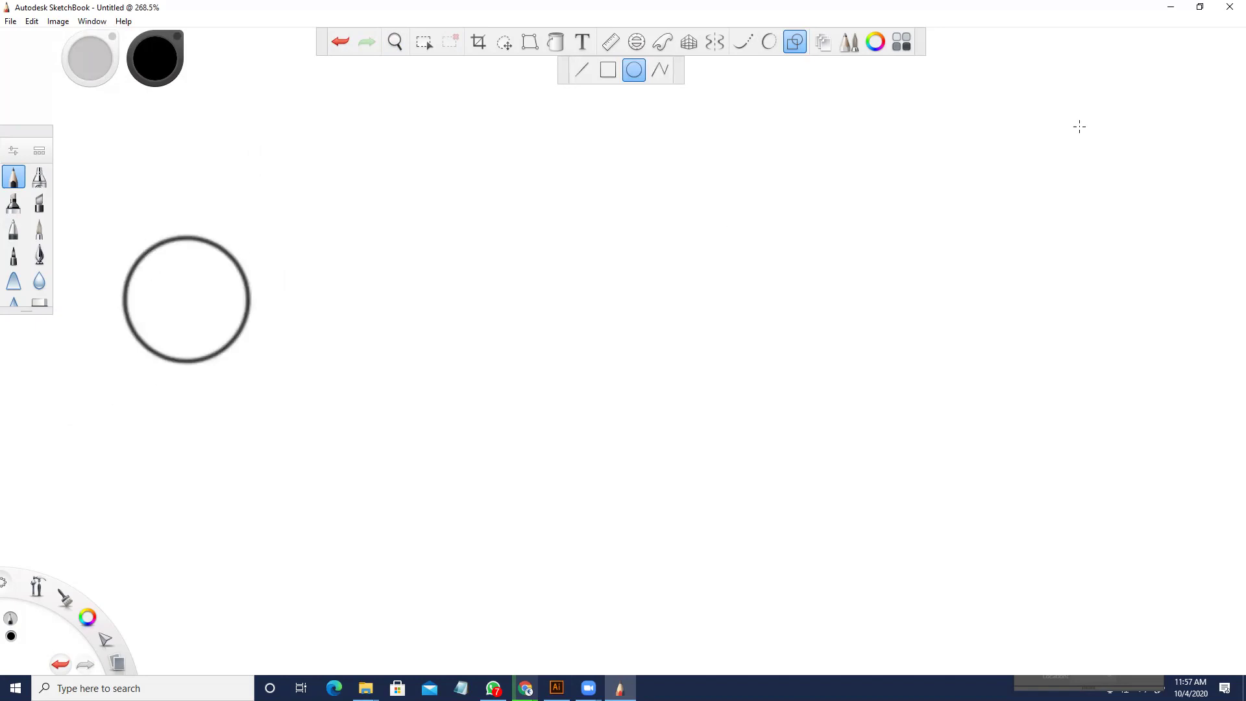
- Show the Layer Editor and add a new layer above Layer1
click(98, 22)
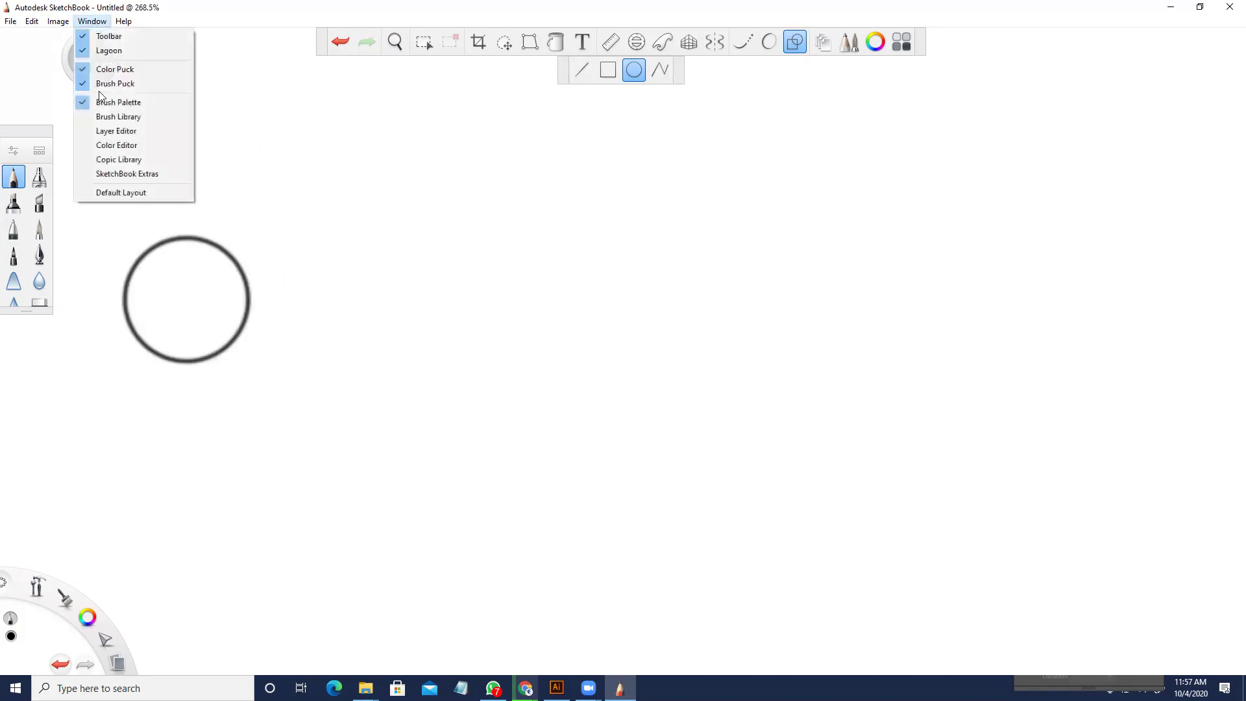
click(117, 130)
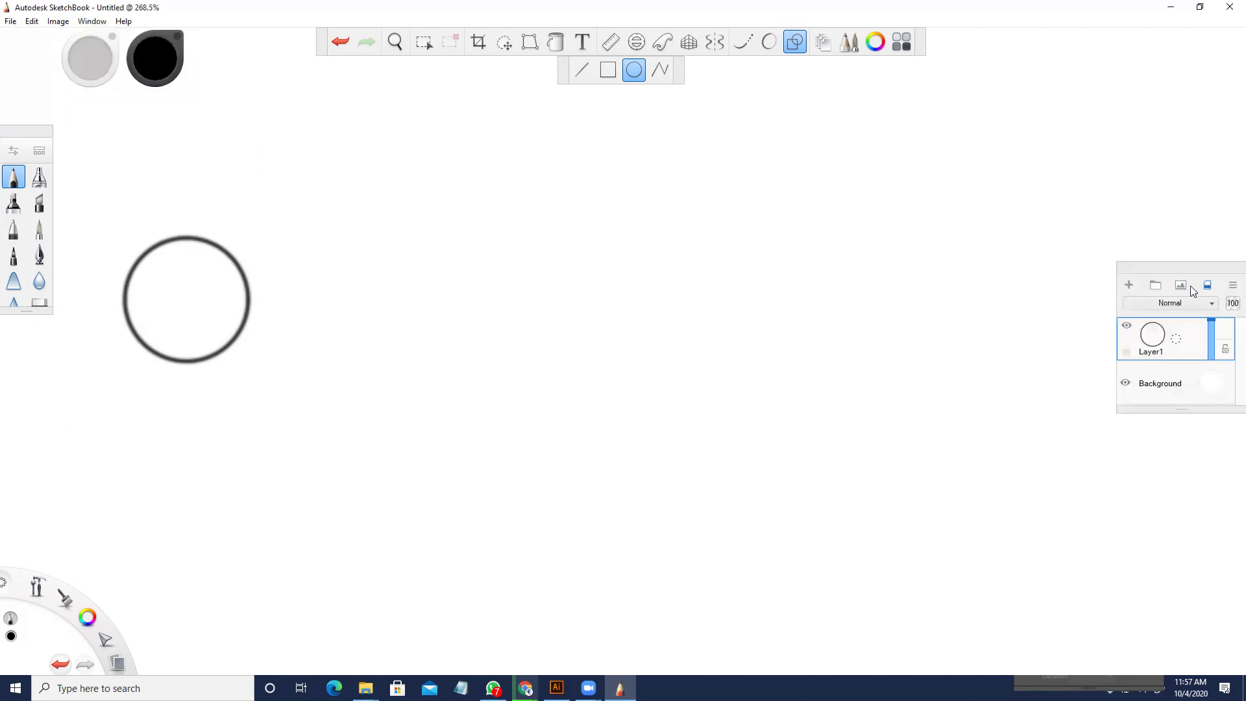
click(1129, 287)
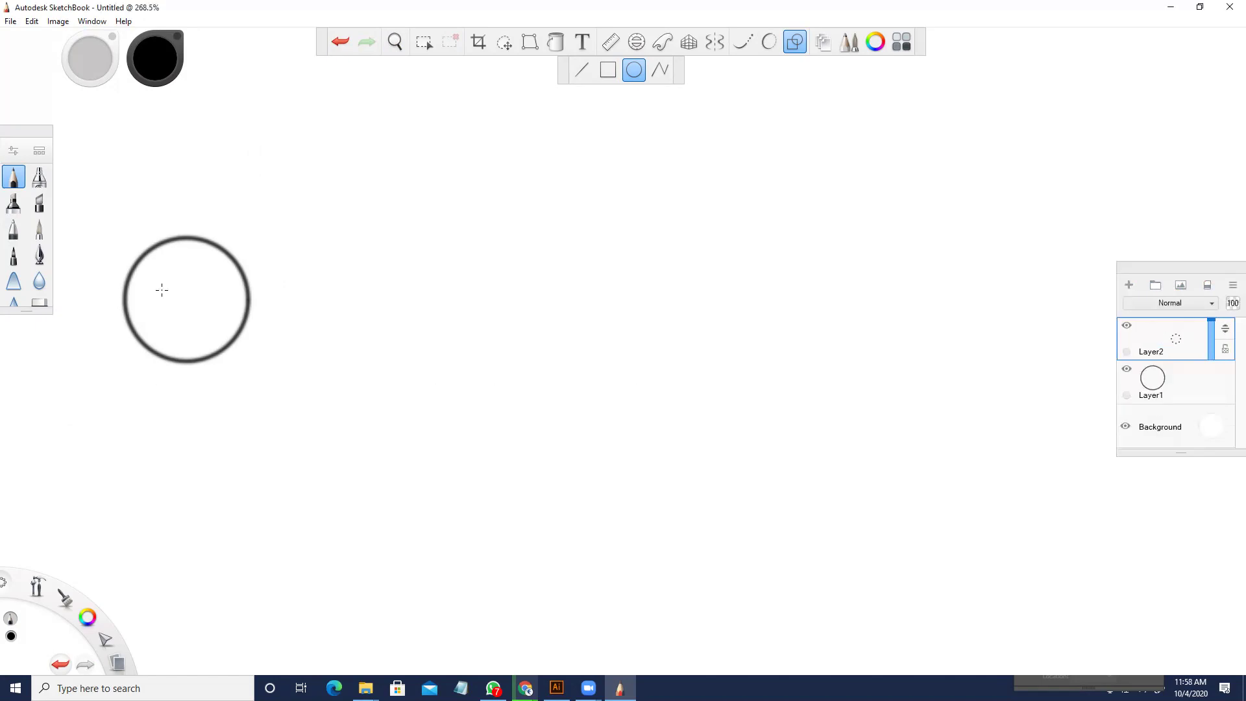
- Draw a larger circle overlapping the first on Layer2, and undo both circles and the added layer
drag(171, 240, 238, 266)
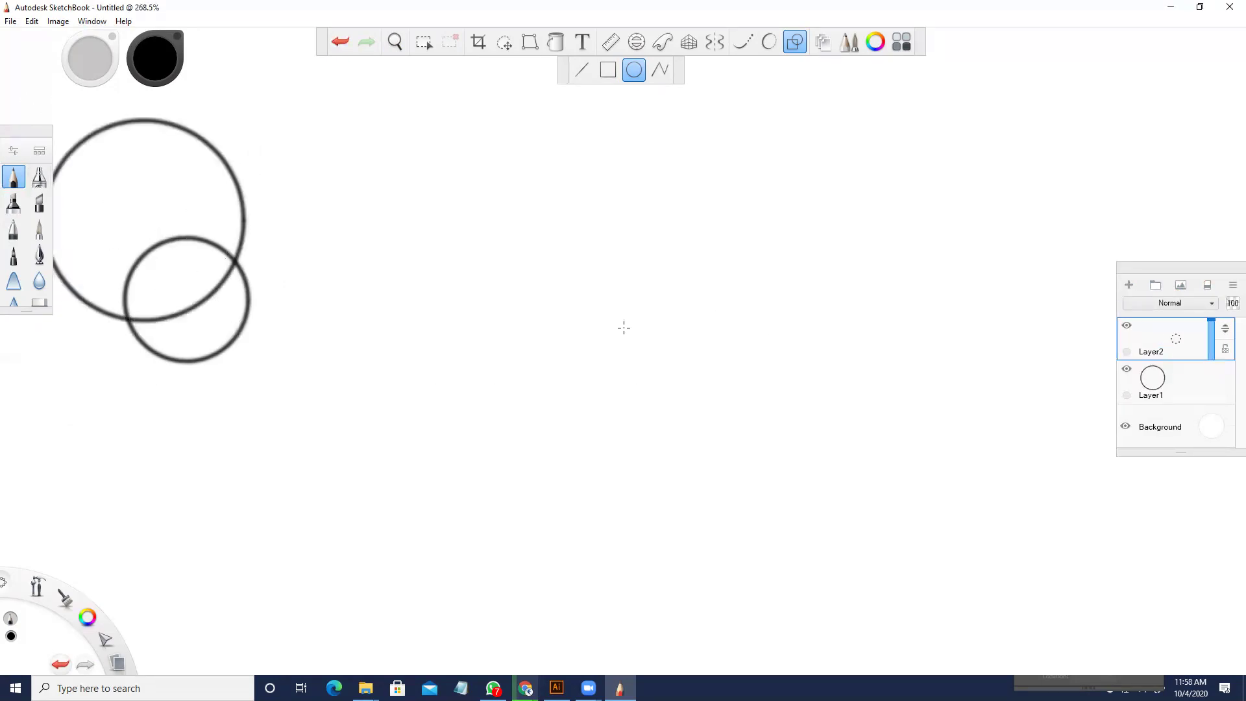
drag(158, 208, 192, 211)
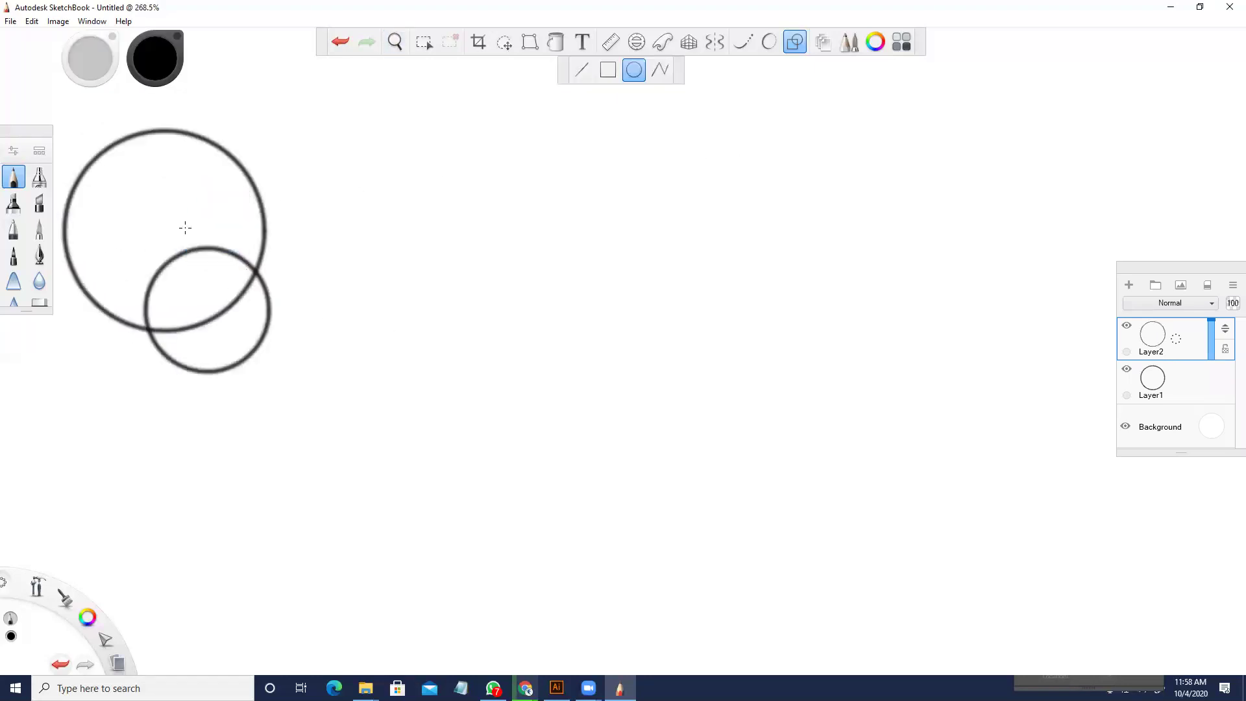
key(ctrl+z)
key(ctrl+z)
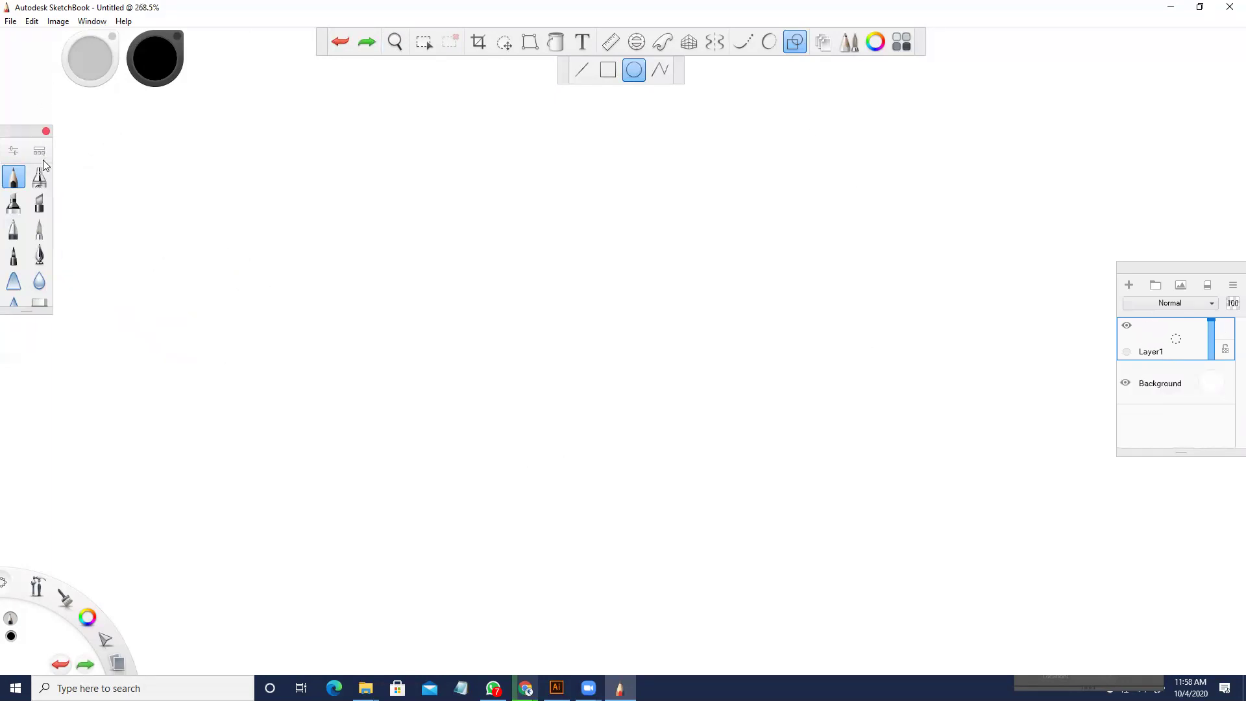
- Turn off the shape tool to return to freehand pencil drawing, undoing the trial strokes
click(790, 44)
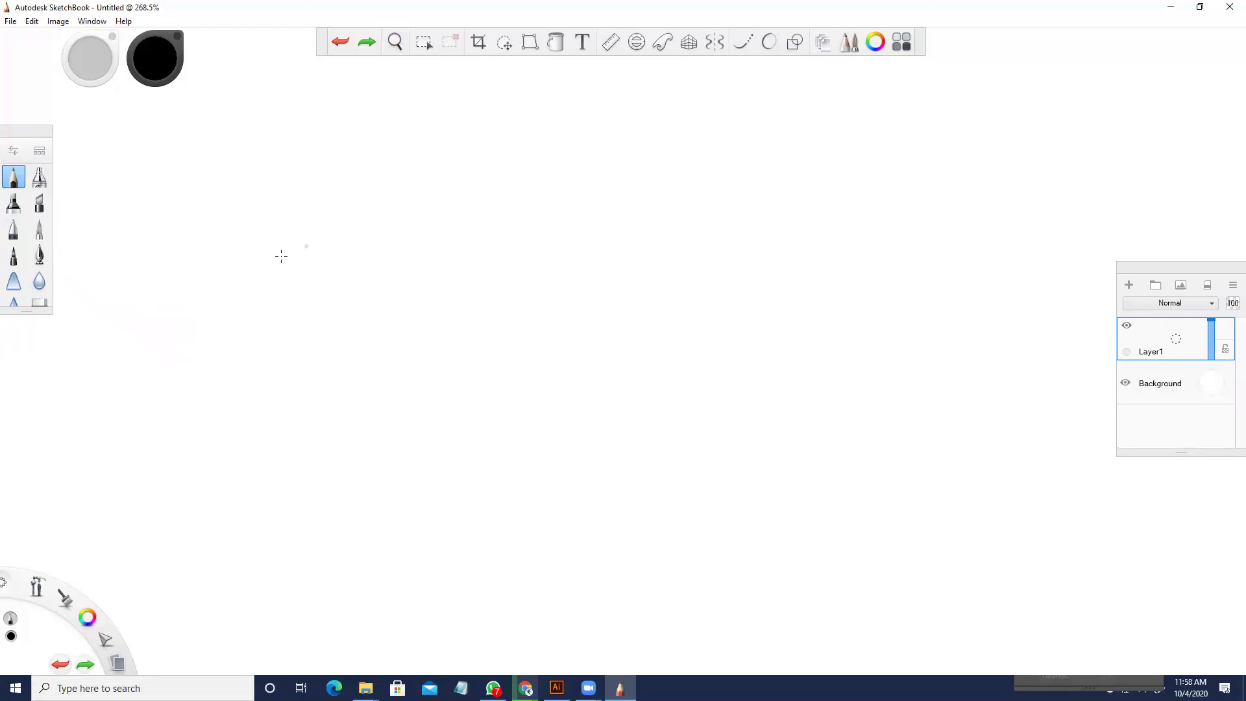
mouse_move(183, 314)
mouse_down()
mouse_move(138, 359)
mouse_move(140, 388)
mouse_move(200, 402)
mouse_move(213, 368)
mouse_move(207, 333)
mouse_move(180, 312)
mouse_up()
key(ctrl+z)
drag(484, 344, 387, 408)
key(ctrl+z)
- Sketch a small circle in the canvas's left part with a double curved arc along its right side
scroll(296, 379, down, 6)
drag(267, 439, 323, 381)
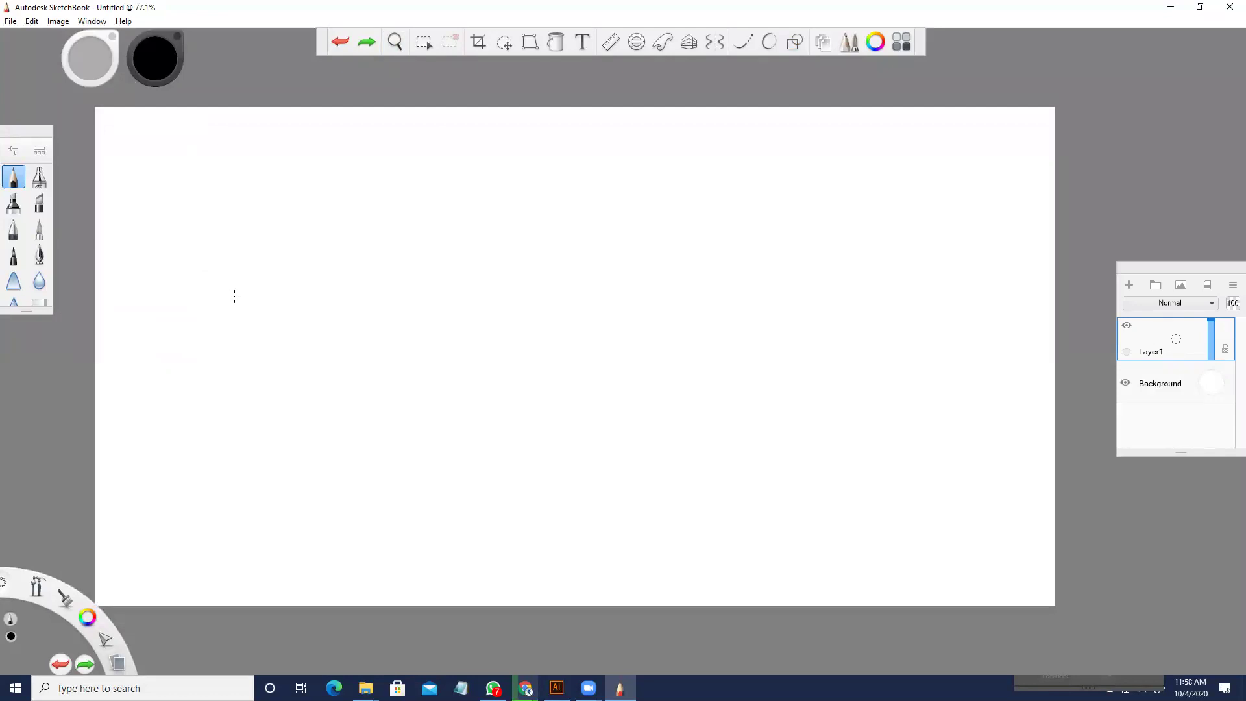
mouse_move(229, 288)
mouse_down()
mouse_move(173, 361)
mouse_move(259, 341)
mouse_move(236, 284)
mouse_move(217, 284)
mouse_move(182, 312)
mouse_move(173, 356)
mouse_up()
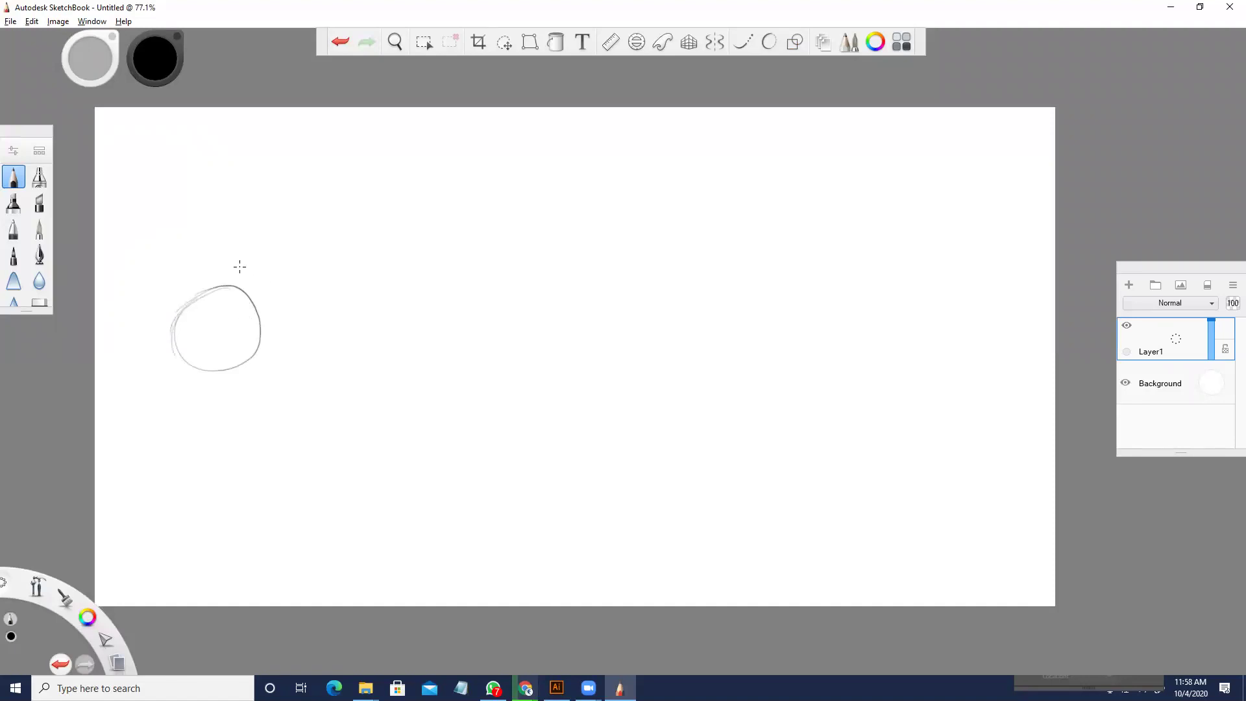
mouse_move(228, 266)
mouse_down()
mouse_move(272, 310)
mouse_move(275, 329)
mouse_move(239, 374)
mouse_up()
mouse_move(227, 268)
mouse_down()
mouse_move(264, 305)
mouse_move(271, 337)
mouse_move(238, 377)
mouse_up()
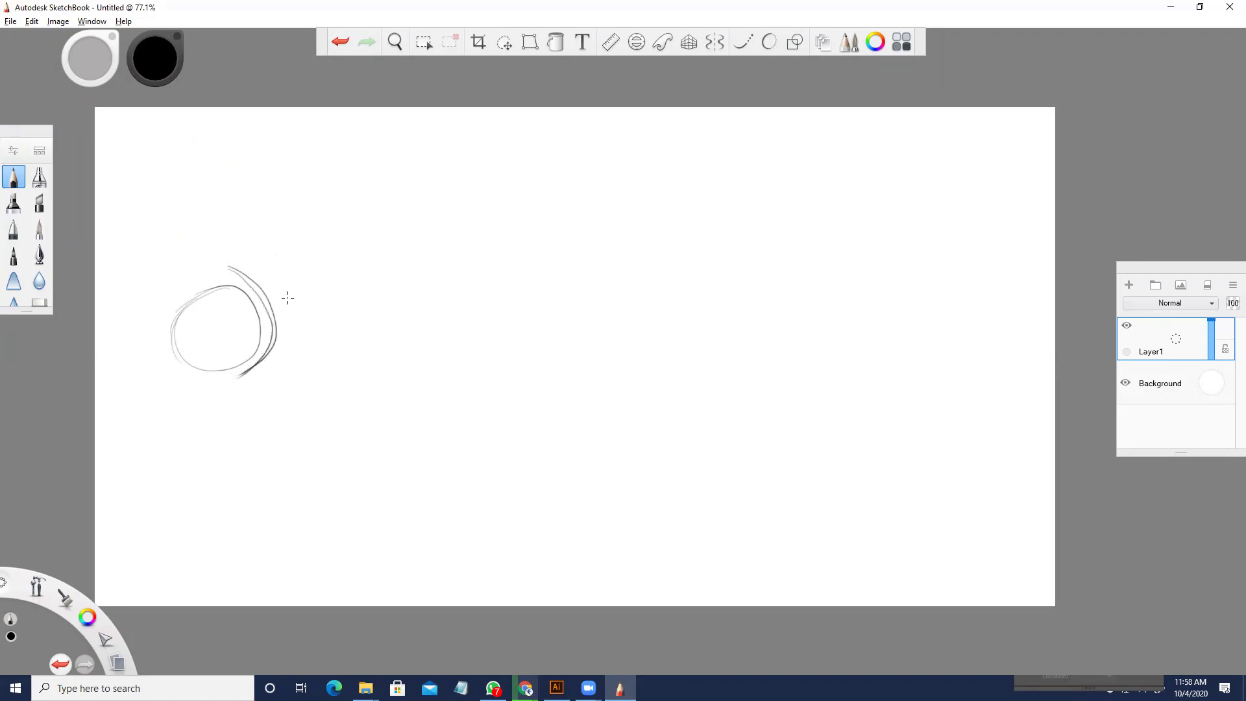
- Sketch a horizontal bar extending right from the arc, with a closed end and diagonal lines stepping down from it
drag(282, 303, 389, 306)
key(ctrl+z)
drag(281, 300, 368, 299)
key(ctrl+z)
key(ctrl+z)
mouse_move(332, 294)
mouse_down()
mouse_move(279, 298)
mouse_move(419, 293)
mouse_move(423, 324)
mouse_up()
mouse_move(283, 337)
mouse_down()
mouse_move(417, 322)
mouse_move(445, 355)
mouse_up()
mouse_move(425, 292)
mouse_down()
mouse_move(451, 338)
mouse_move(472, 326)
mouse_move(456, 314)
mouse_move(516, 318)
mouse_up()
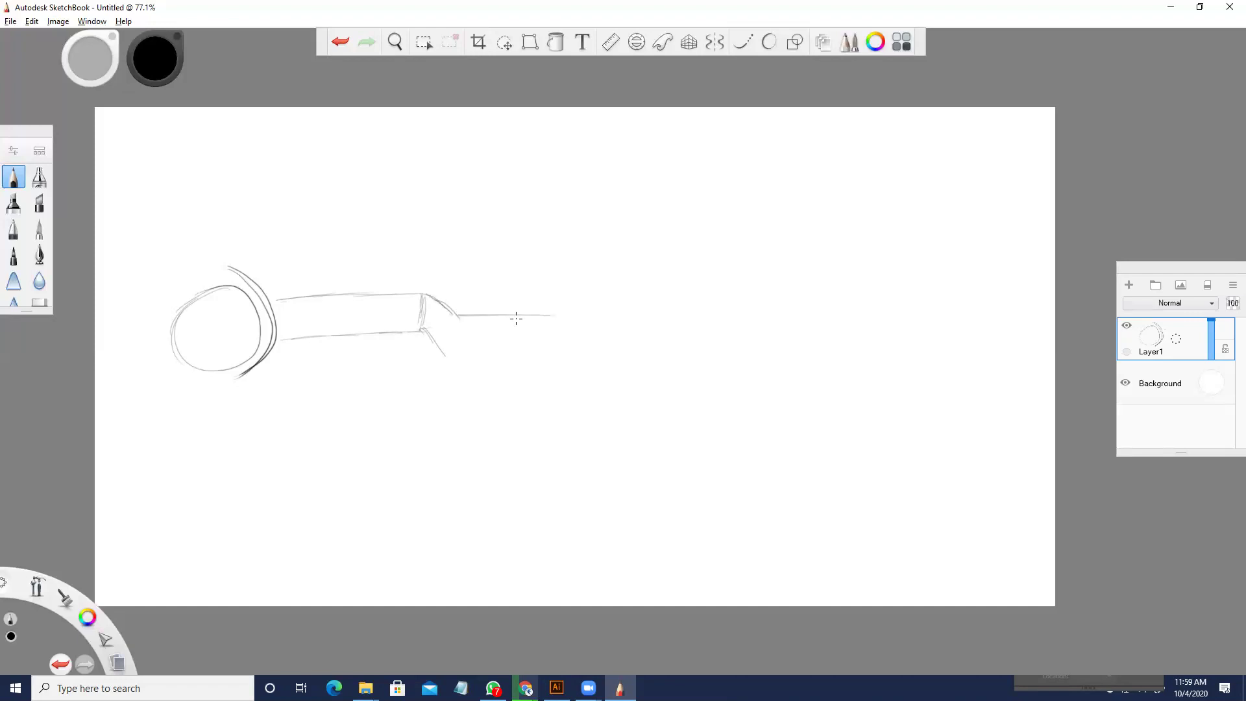
- Continue the stepped bar with a second horizontal section that ends in a pointed tip
drag(446, 355, 593, 358)
mouse_move(455, 313)
mouse_down()
mouse_move(609, 318)
mouse_move(611, 343)
mouse_move(576, 356)
mouse_move(621, 356)
mouse_up()
mouse_move(609, 319)
mouse_down()
mouse_move(681, 339)
mouse_move(612, 358)
mouse_move(678, 340)
mouse_up()
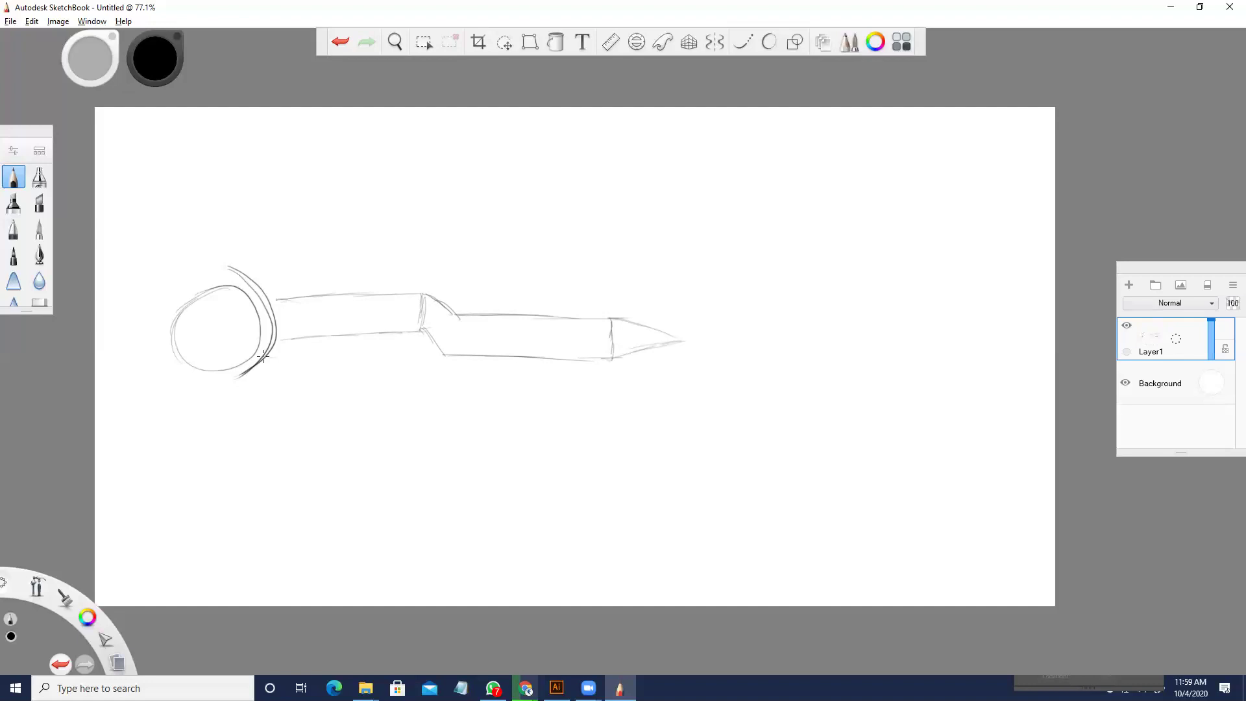
- Try several horizontal pencil lines just below the first bar, and undo them
drag(270, 357, 290, 356)
mouse_move(380, 361)
mouse_down()
mouse_move(266, 360)
mouse_move(435, 371)
mouse_move(356, 358)
mouse_move(403, 358)
mouse_up()
key(ctrl+z)
drag(271, 355, 423, 357)
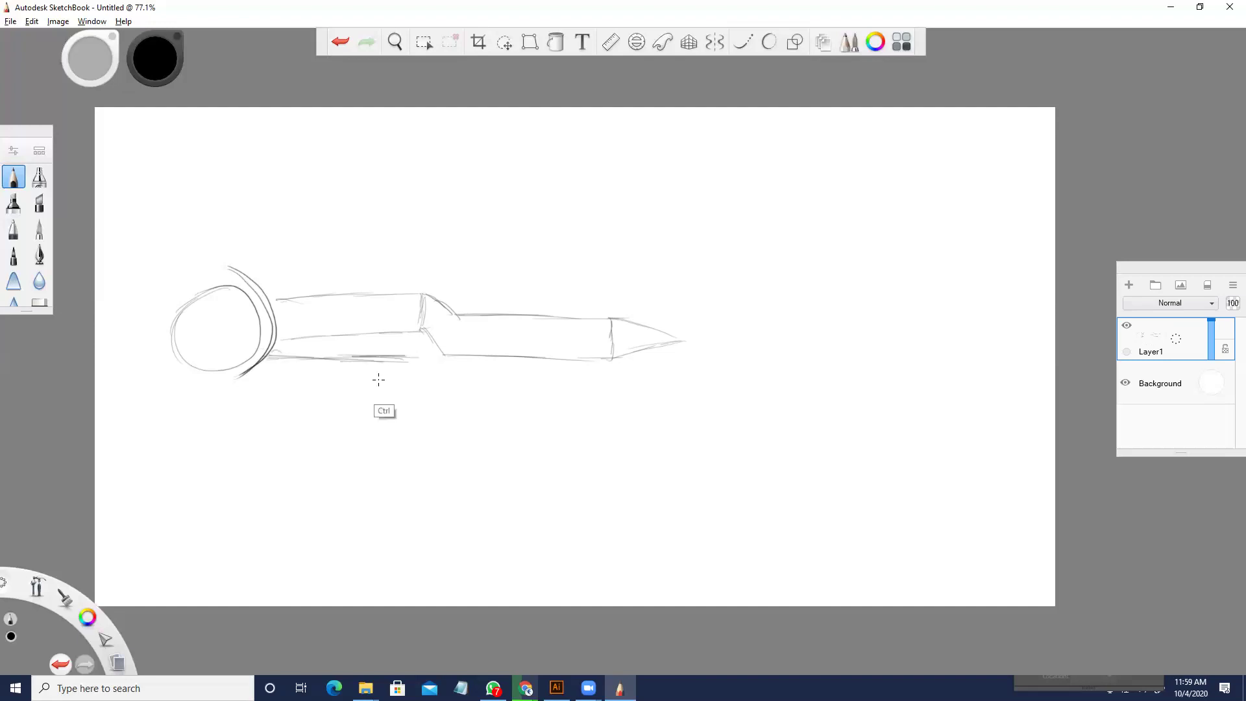
key(ctrl+z)
key(ctrl+z)
key(ctrl+z)
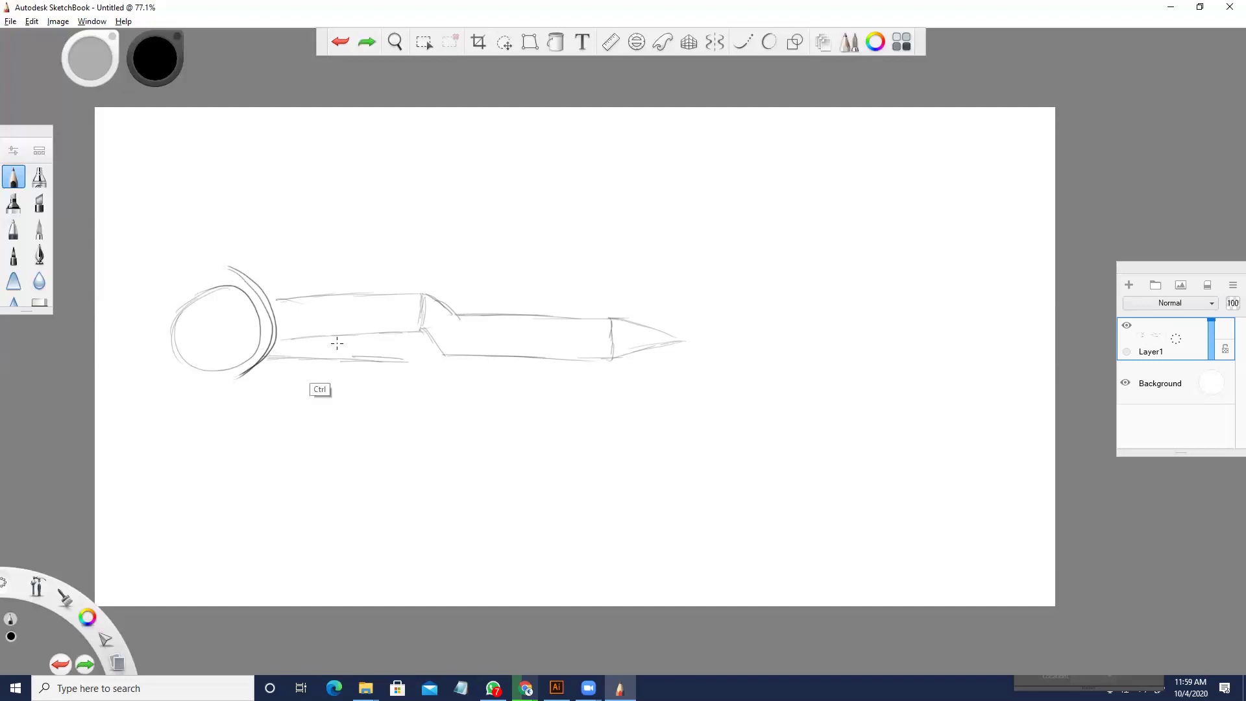
key(ctrl+z)
drag(271, 353, 367, 357)
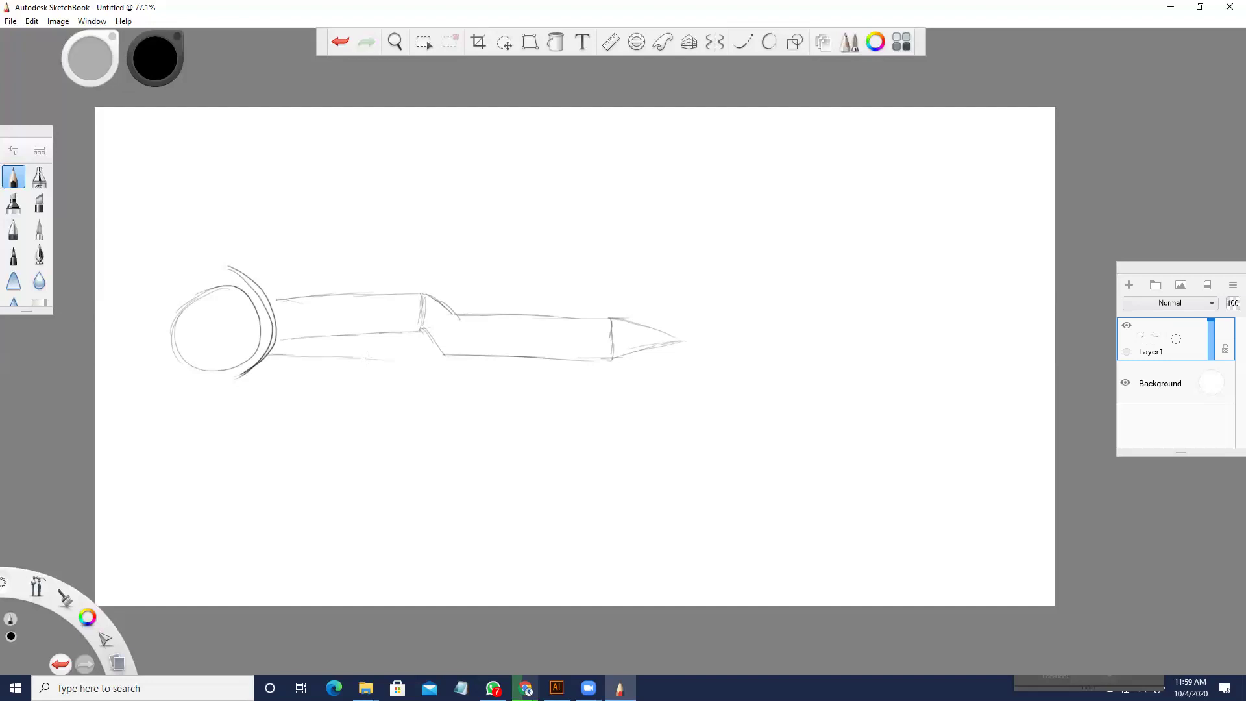
key(ctrl+z)
key(ctrl+z)
- Sketch the upper edge of a second bar below the first, with a downward step partway, undoing misplaced strokes
mouse_move(274, 351)
mouse_down()
mouse_move(417, 347)
mouse_move(431, 375)
mouse_move(532, 390)
mouse_up()
drag(429, 371, 571, 382)
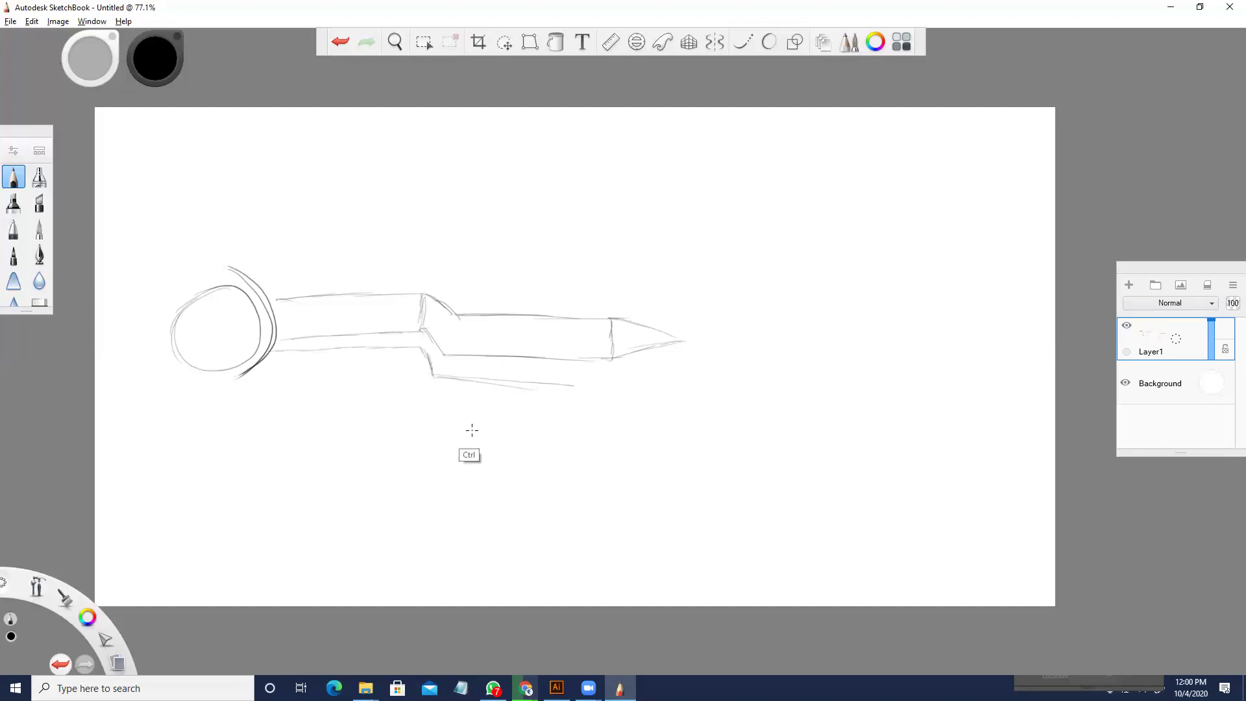
key(ctrl+z)
key(ctrl+z)
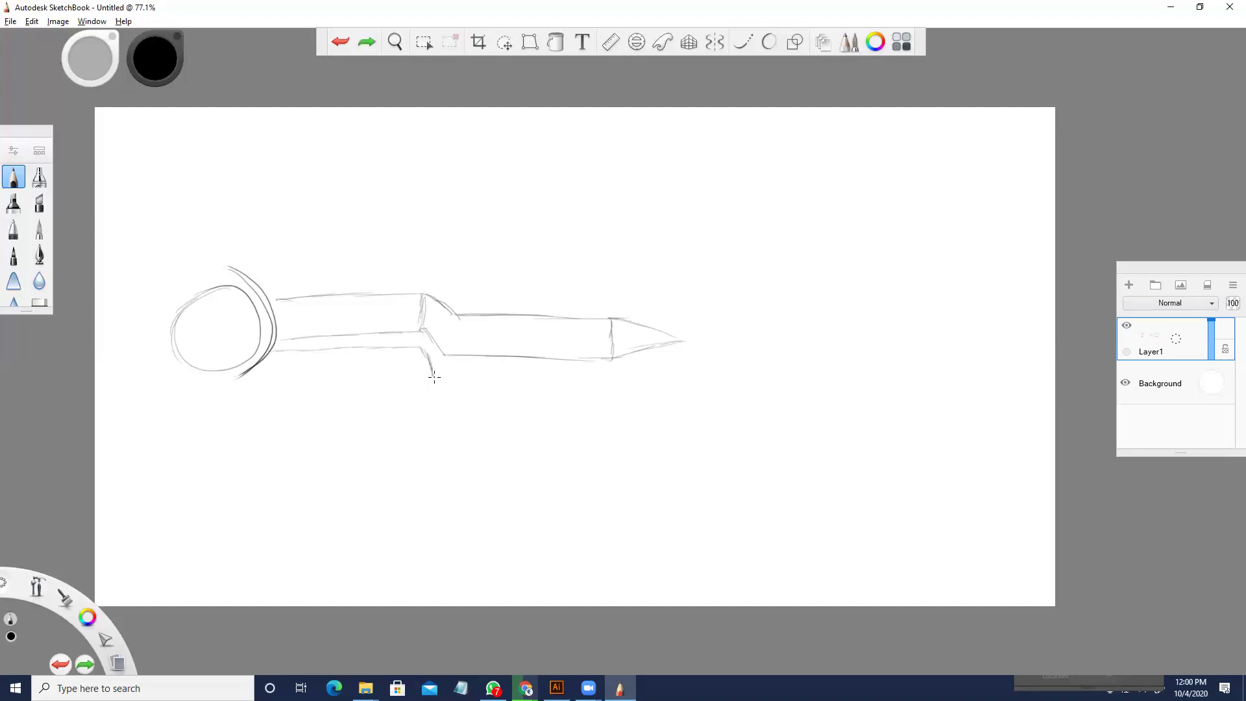
drag(434, 378, 568, 371)
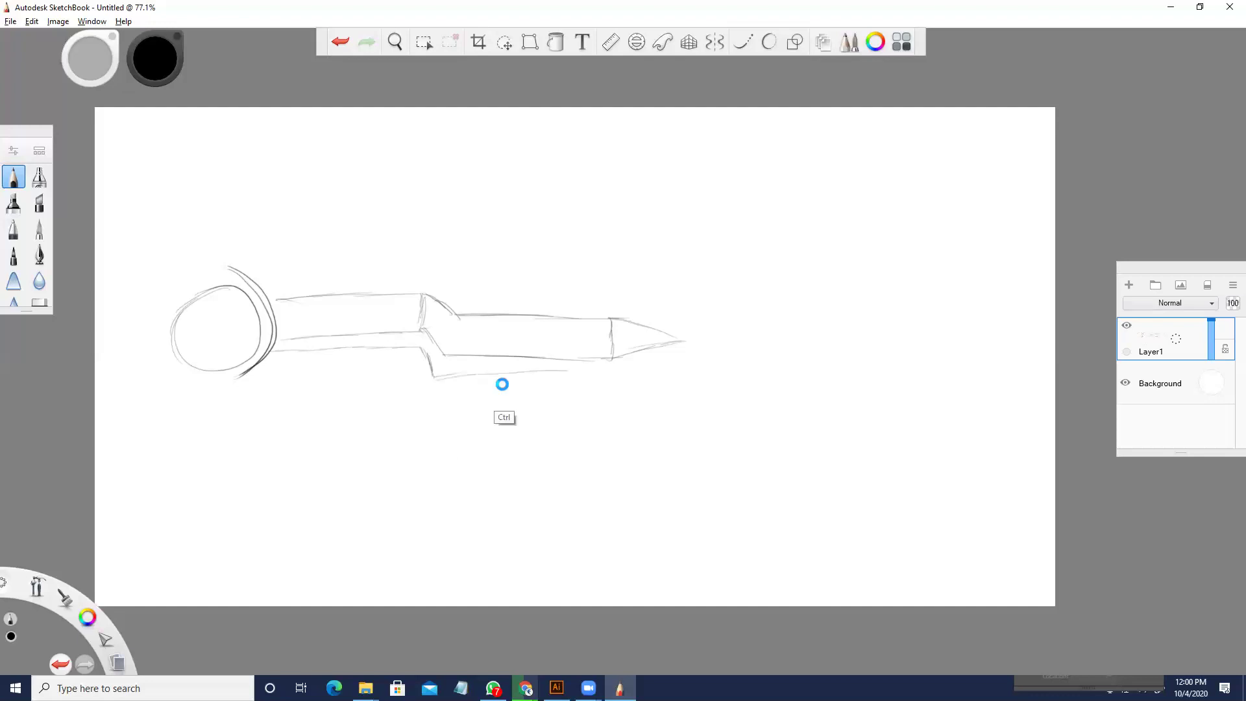
key(ctrl+z)
mouse_move(492, 376)
mouse_down()
mouse_move(456, 378)
mouse_move(616, 367)
mouse_up()
key(ctrl+z)
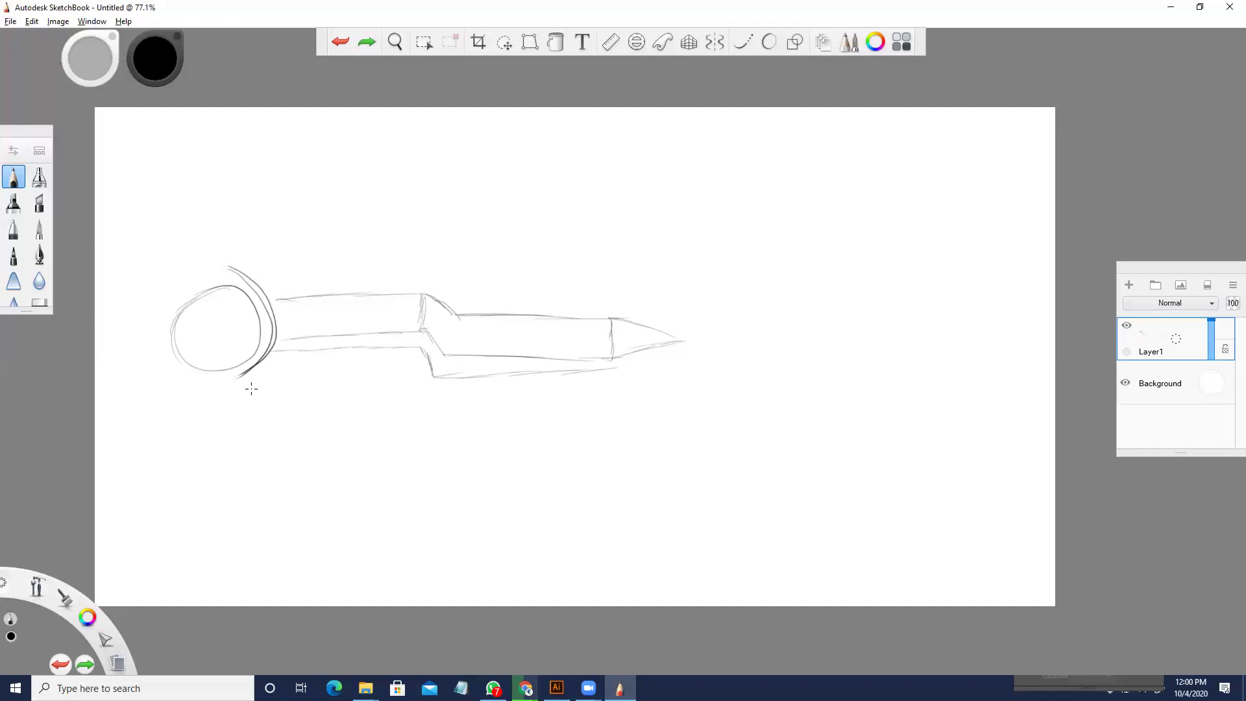
- Sketch the second bar's stepped lower edge and pointed tip and join it to the arc, undoing stray strokes
mouse_move(242, 385)
mouse_down()
mouse_move(451, 383)
mouse_move(391, 380)
mouse_move(440, 420)
mouse_move(415, 415)
mouse_move(623, 396)
mouse_move(616, 367)
mouse_move(634, 387)
mouse_move(619, 410)
mouse_up()
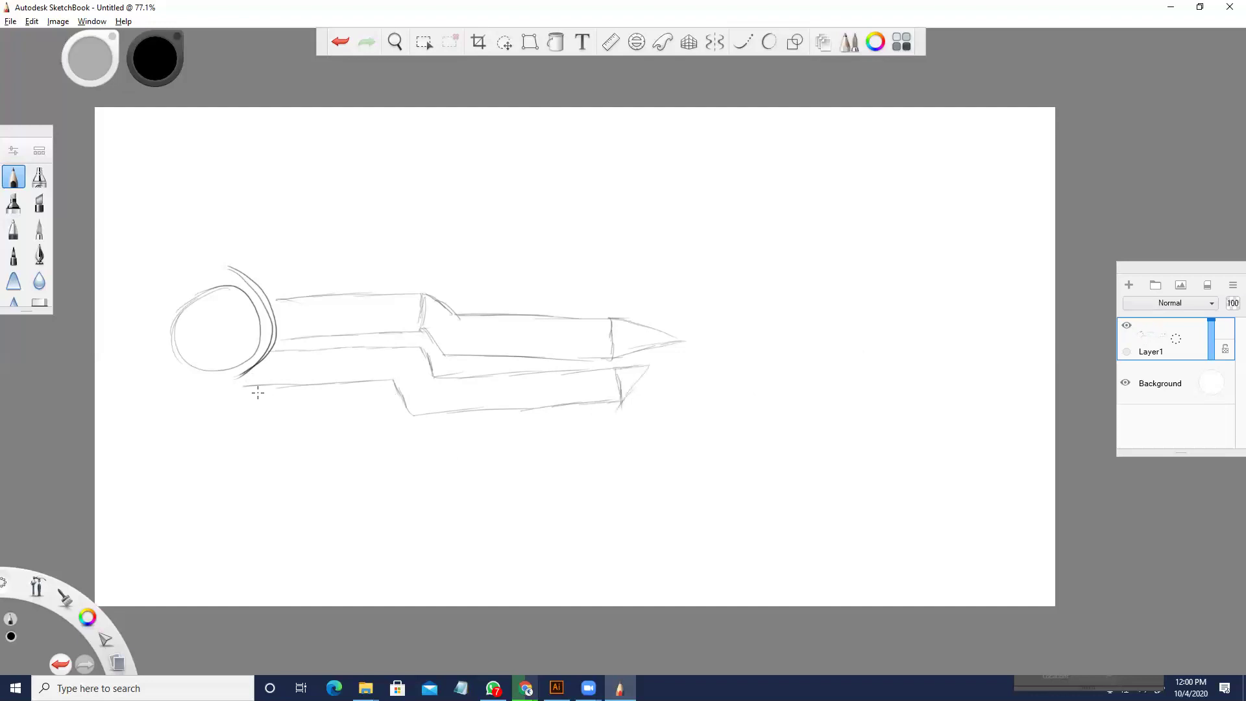
drag(299, 387, 235, 384)
key(space)
key(ctrl+z)
drag(238, 252, 404, 233)
key(ctrl+z)
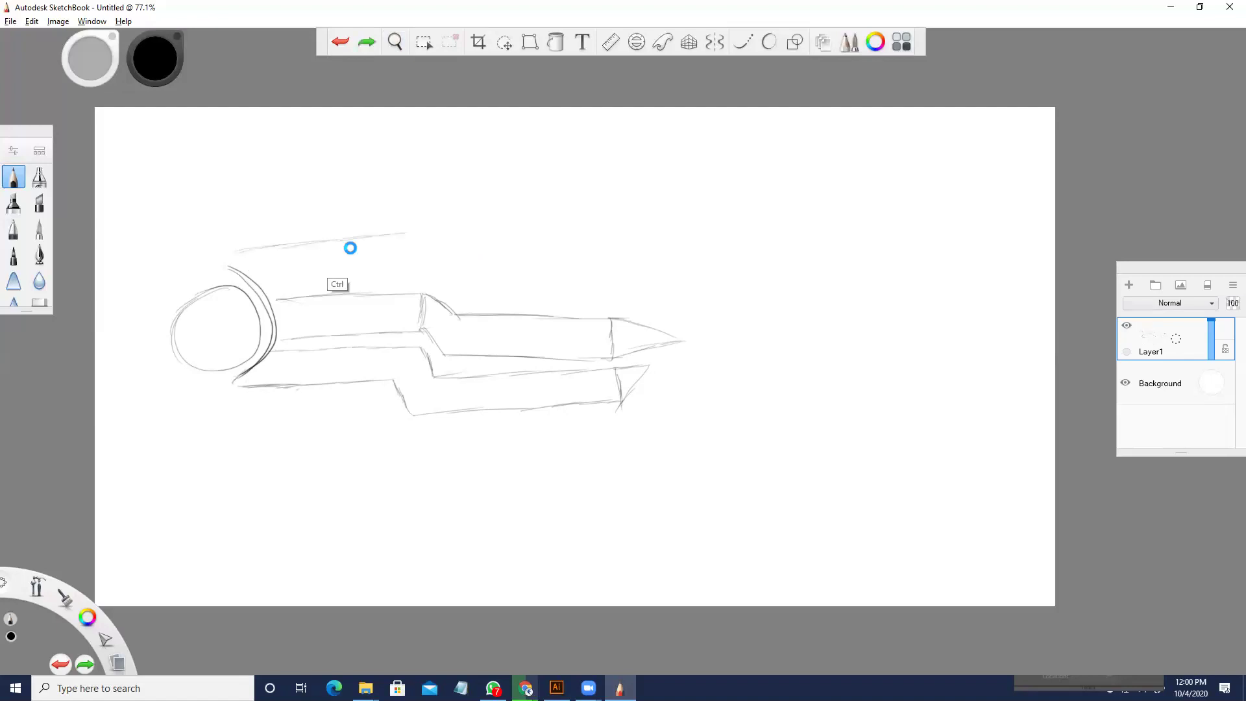
- Undo the trial lines above the arc and sketch a third stepped bar there with a closed end
key(ctrl+z)
key(ctrl+z)
drag(237, 244, 305, 237)
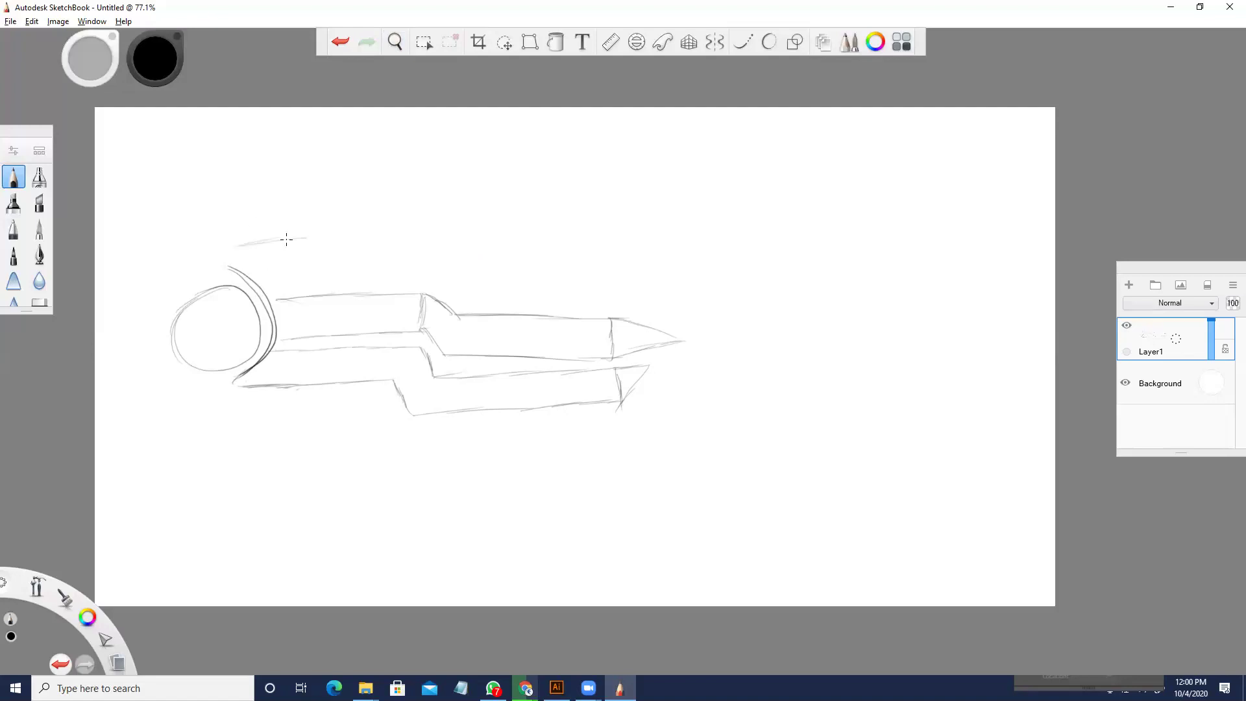
key(ctrl+z)
drag(275, 245, 302, 247)
drag(392, 242, 328, 246)
drag(432, 239, 350, 244)
mouse_move(451, 237)
mouse_down()
mouse_move(468, 257)
mouse_move(554, 252)
mouse_up()
mouse_move(272, 280)
mouse_down()
mouse_move(377, 268)
mouse_move(451, 272)
mouse_move(466, 285)
mouse_up()
mouse_move(473, 289)
mouse_down()
mouse_move(602, 277)
mouse_move(560, 286)
mouse_up()
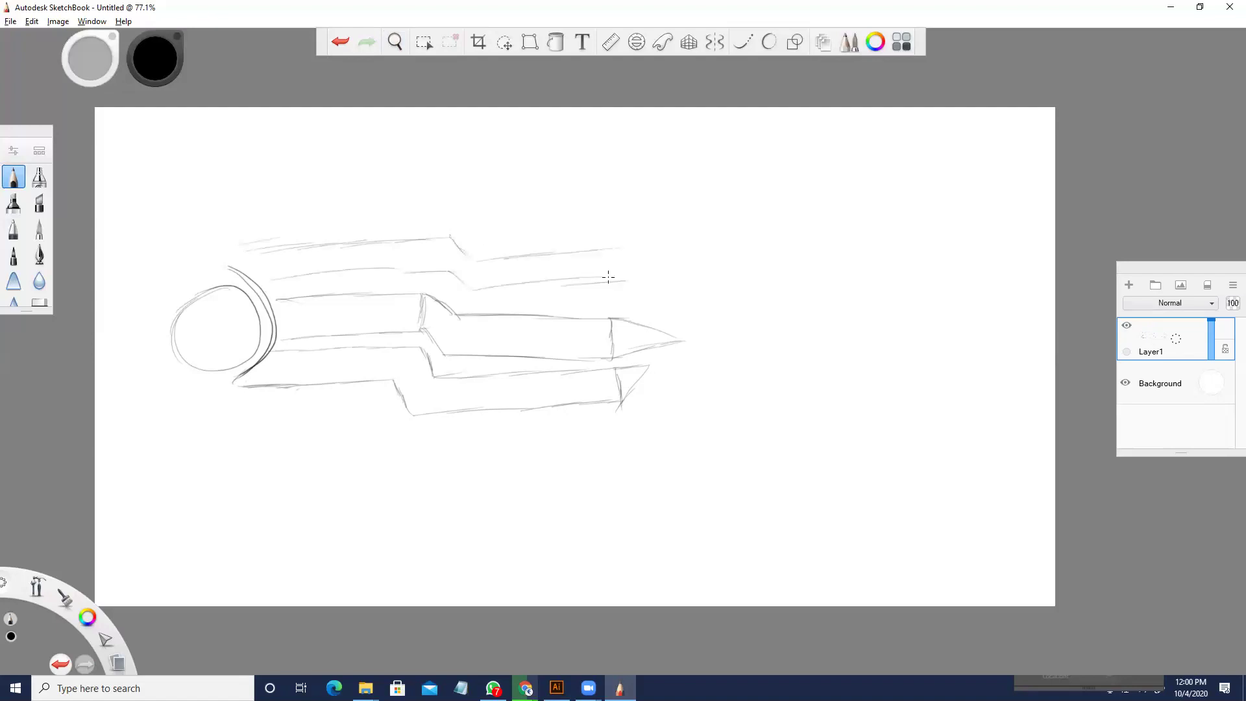
drag(621, 249, 626, 281)
- Sketch a dashed rounded outline around the circle and short tick marks across the bars near the arc
drag(370, 255, 459, 343)
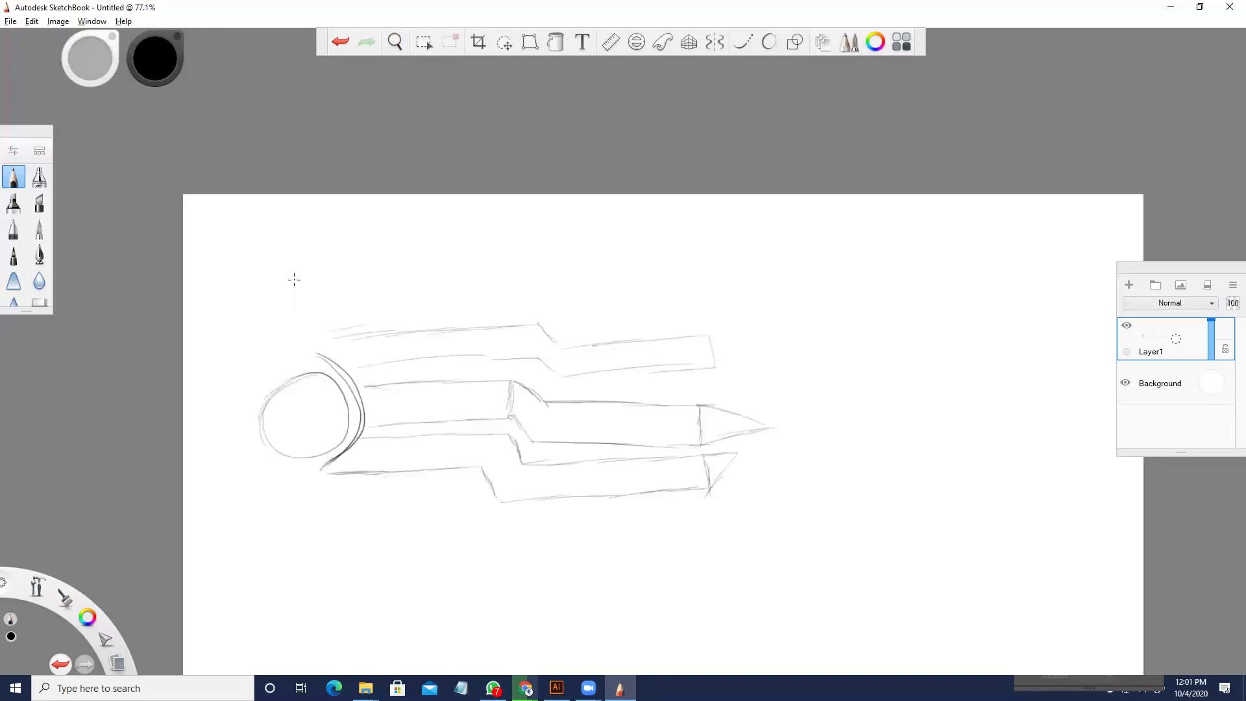
mouse_move(720, 369)
mouse_down()
mouse_move(593, 317)
mouse_move(618, 362)
mouse_up()
drag(549, 406, 659, 370)
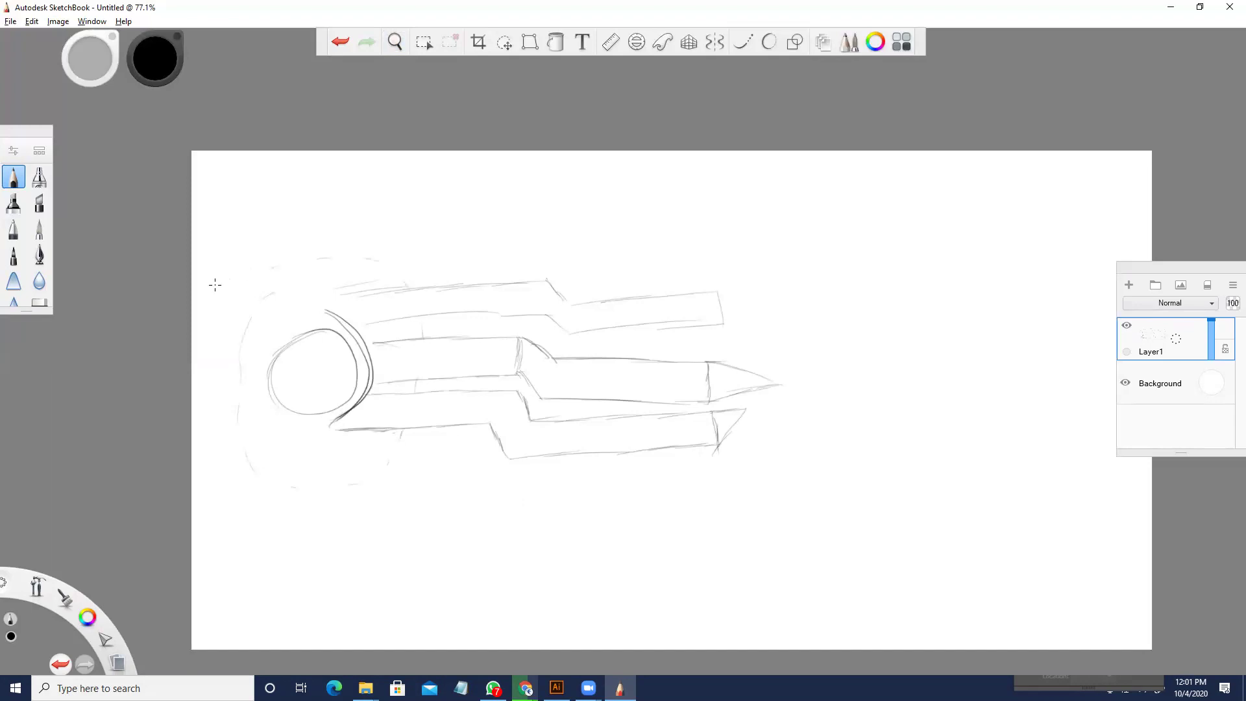
- Try a slanted bar with a folded left end in the empty area beside the pointed bars, and undo it
key(space)
mouse_move(710, 454)
mouse_down()
mouse_move(498, 387)
mouse_move(545, 414)
mouse_move(487, 421)
mouse_up()
mouse_move(633, 400)
mouse_down()
mouse_move(584, 356)
mouse_move(603, 401)
mouse_move(628, 391)
mouse_move(537, 422)
mouse_up()
key(space)
drag(723, 413, 698, 392)
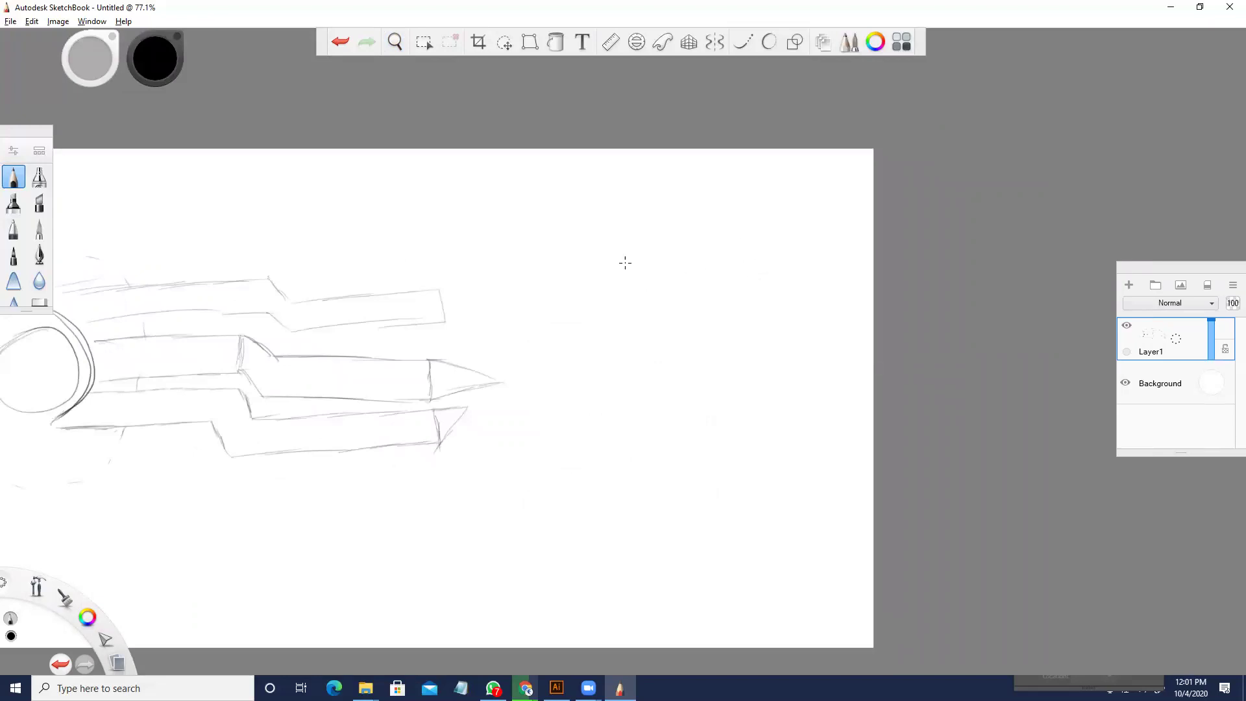
mouse_move(589, 227)
mouse_down()
mouse_move(542, 272)
mouse_move(558, 294)
mouse_move(543, 270)
mouse_move(761, 246)
mouse_up()
drag(568, 293, 755, 280)
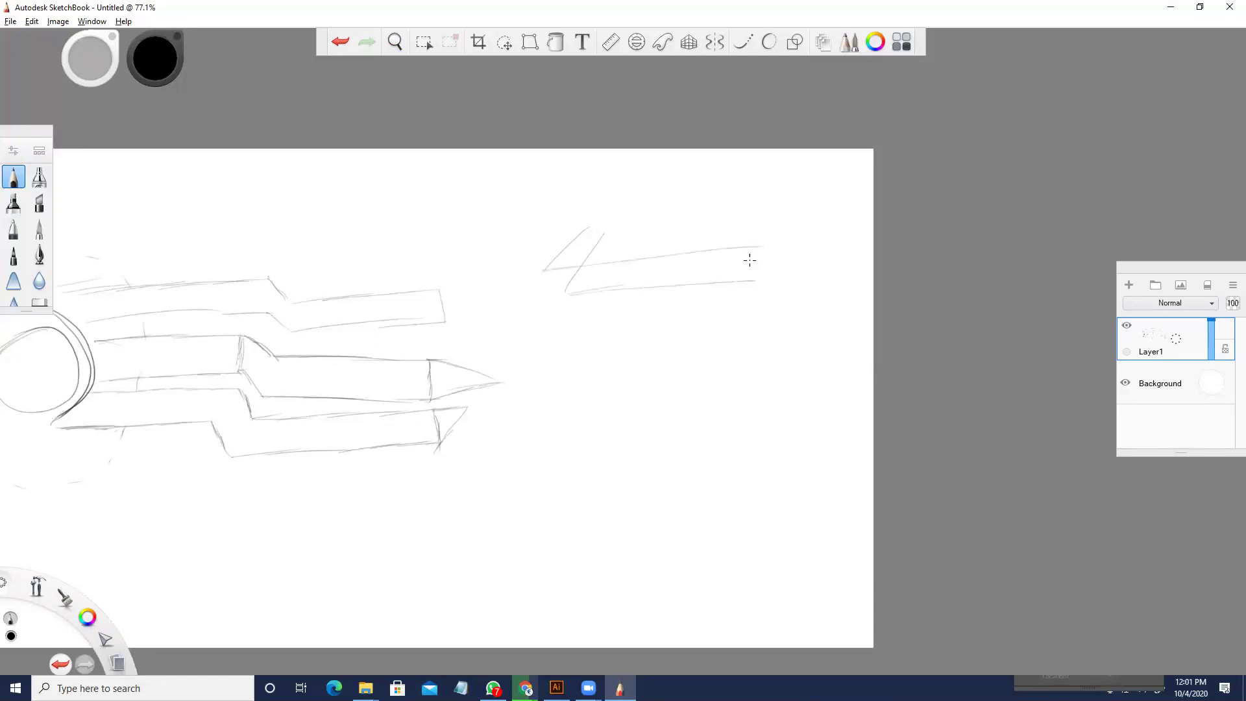
drag(543, 270, 569, 295)
key(ctrl+z)
key(ctrl+z)
key(ctrl+z)
key(ctrl+z)
key(ctrl+z)
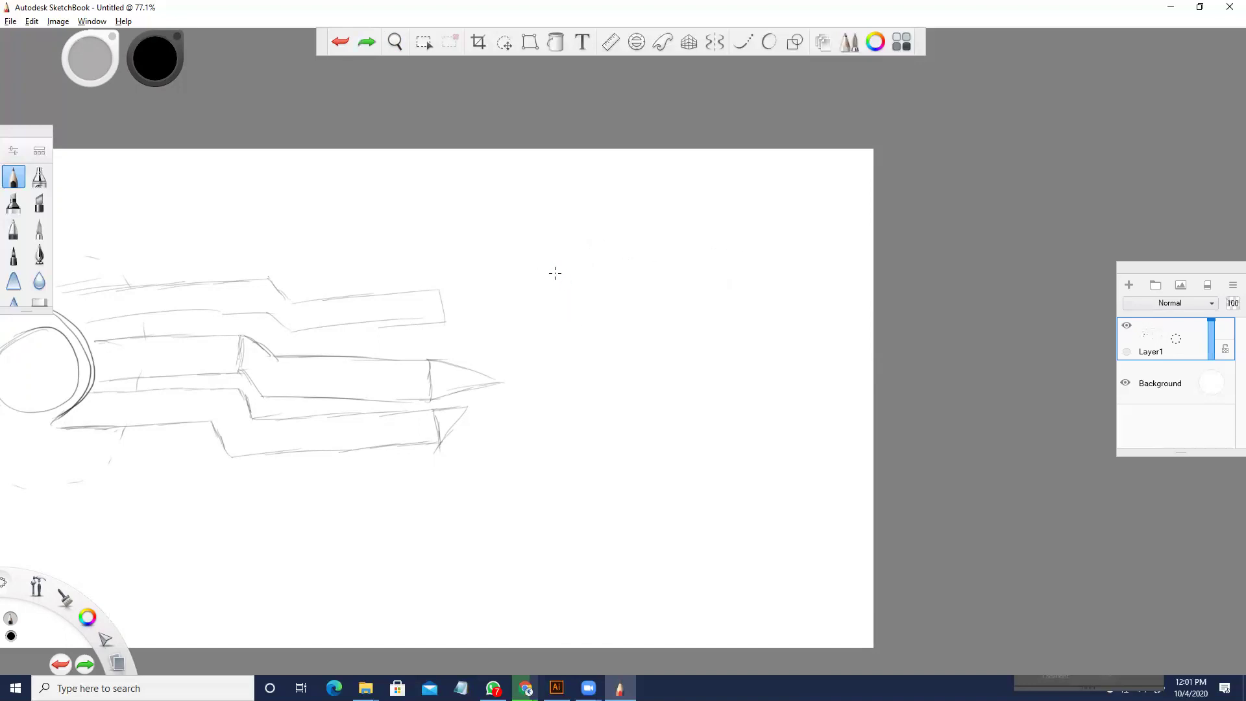
- Sketch the two long edges of a slanted bar in the empty area beside the pointed bars, undoing stray end strokes
drag(548, 262, 557, 314)
key(ctrl+z)
click(550, 265)
drag(572, 260, 686, 241)
drag(558, 292, 710, 259)
drag(557, 260, 575, 241)
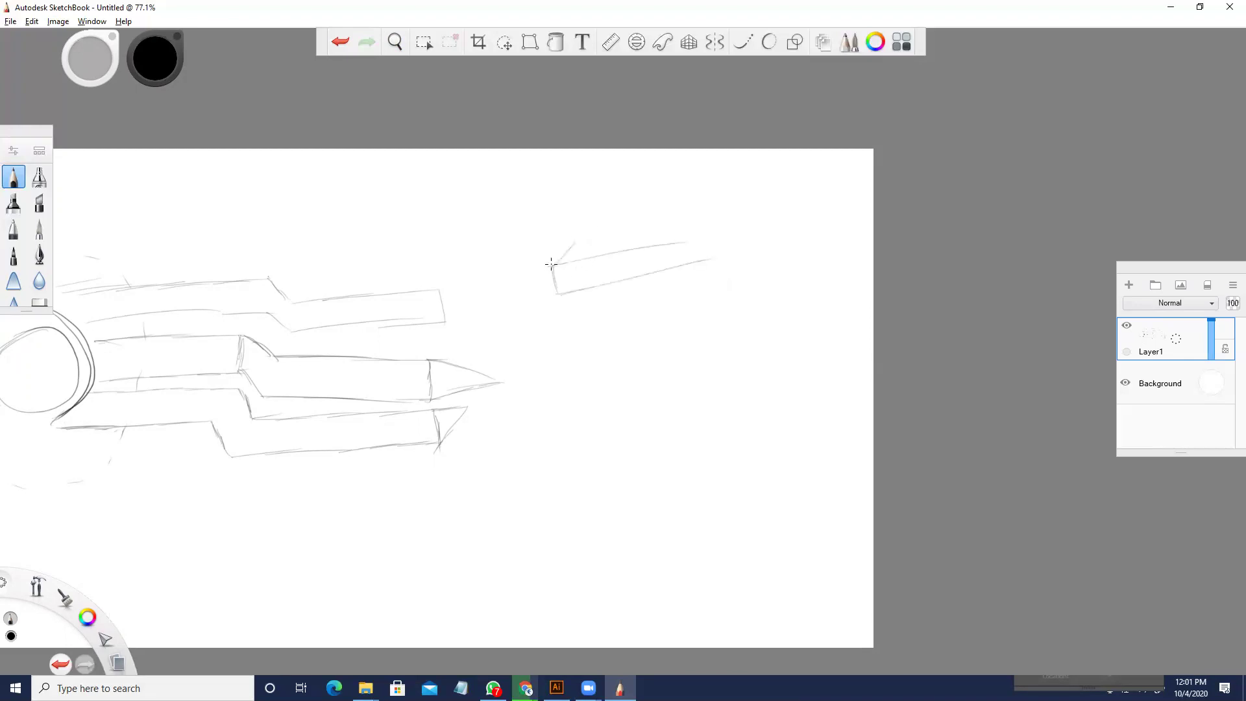
key(ctrl+z)
key(ctrl+z)
- Close the slanted bar's left end and add a small folded flap above it, undoing the misplaced stroke
mouse_move(552, 264)
mouse_down()
mouse_move(562, 250)
mouse_move(552, 265)
mouse_move(572, 273)
mouse_move(559, 294)
mouse_up()
drag(600, 242, 562, 243)
key(ctrl+z)
key(space)
drag(637, 351, 628, 322)
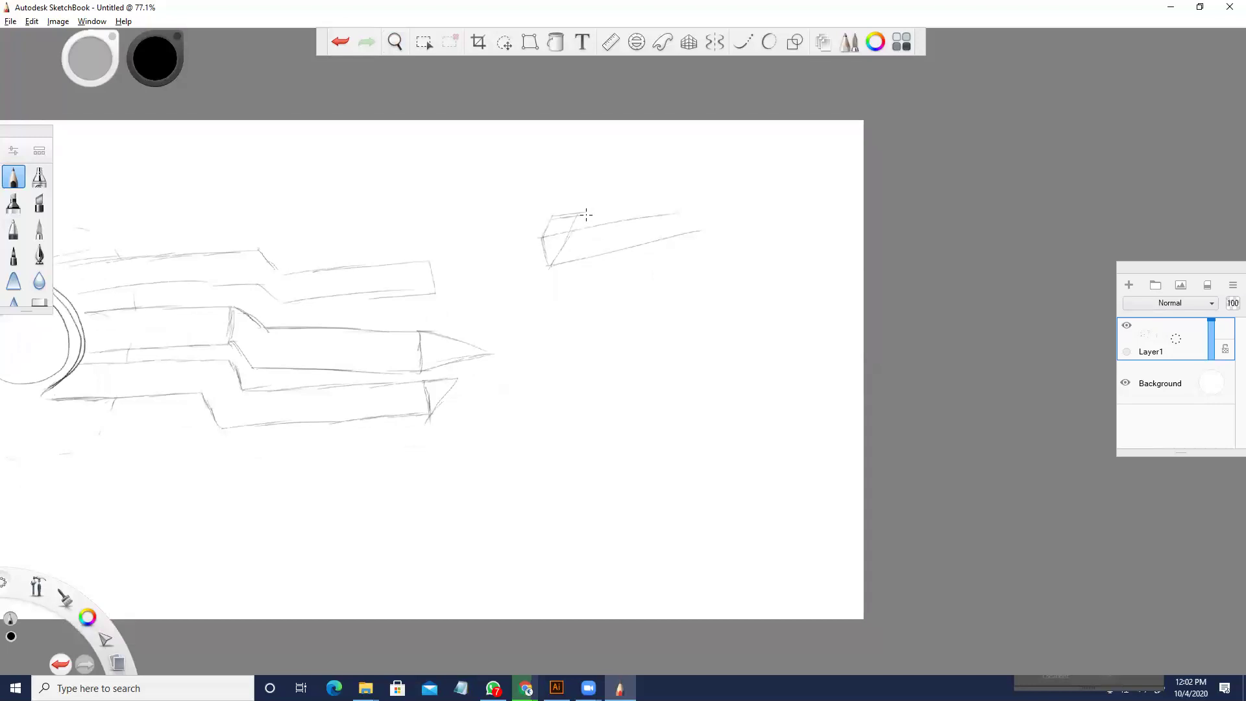
drag(582, 214, 557, 254)
- Sketch a second, larger slanted bar below the first, with closed ends and a folded flap at its left end
drag(561, 306, 737, 279)
mouse_move(560, 306)
mouse_down()
mouse_move(562, 345)
mouse_move(730, 308)
mouse_up()
drag(562, 345, 744, 311)
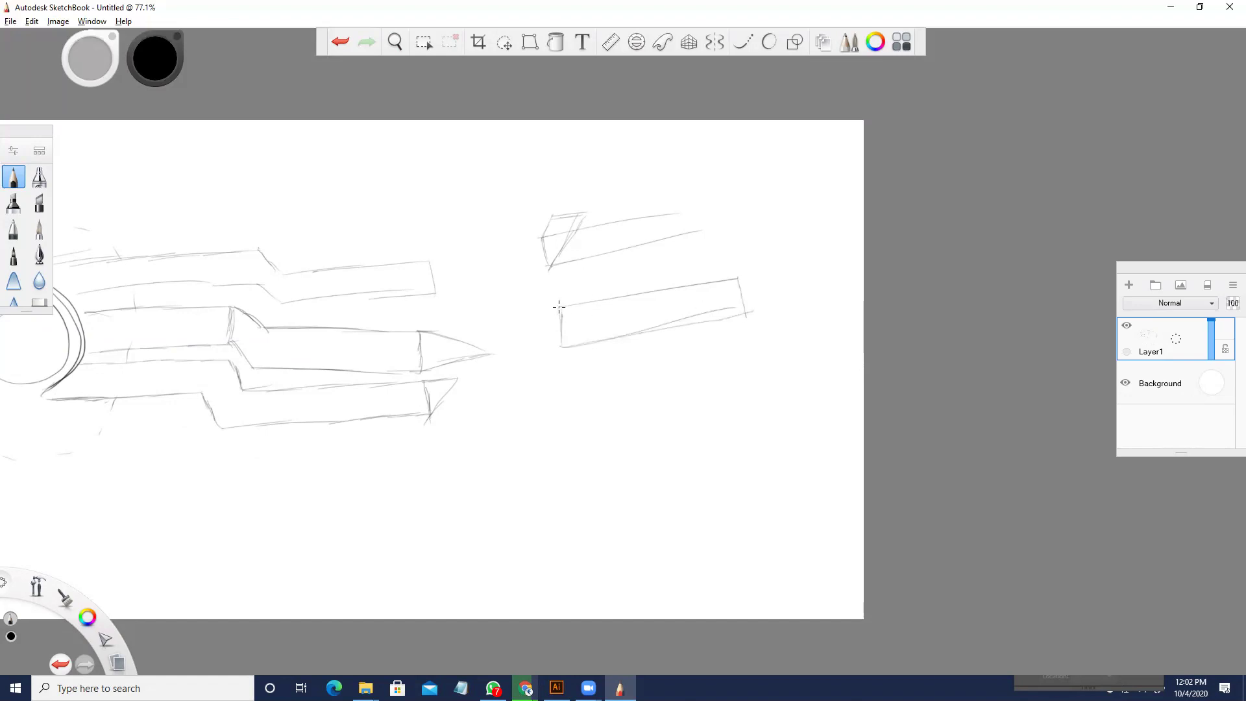
drag(556, 306, 588, 265)
drag(563, 345, 639, 269)
- Sketch a third slanted bar below the second, with a closed left end and a folded flap
key(space)
mouse_move(624, 352)
mouse_down()
mouse_move(668, 309)
mouse_move(609, 368)
mouse_move(590, 410)
mouse_move(617, 371)
mouse_move(569, 401)
mouse_up()
key(space)
mouse_move(705, 379)
mouse_down()
mouse_move(573, 403)
mouse_move(565, 418)
mouse_move(567, 435)
mouse_move(684, 419)
mouse_up()
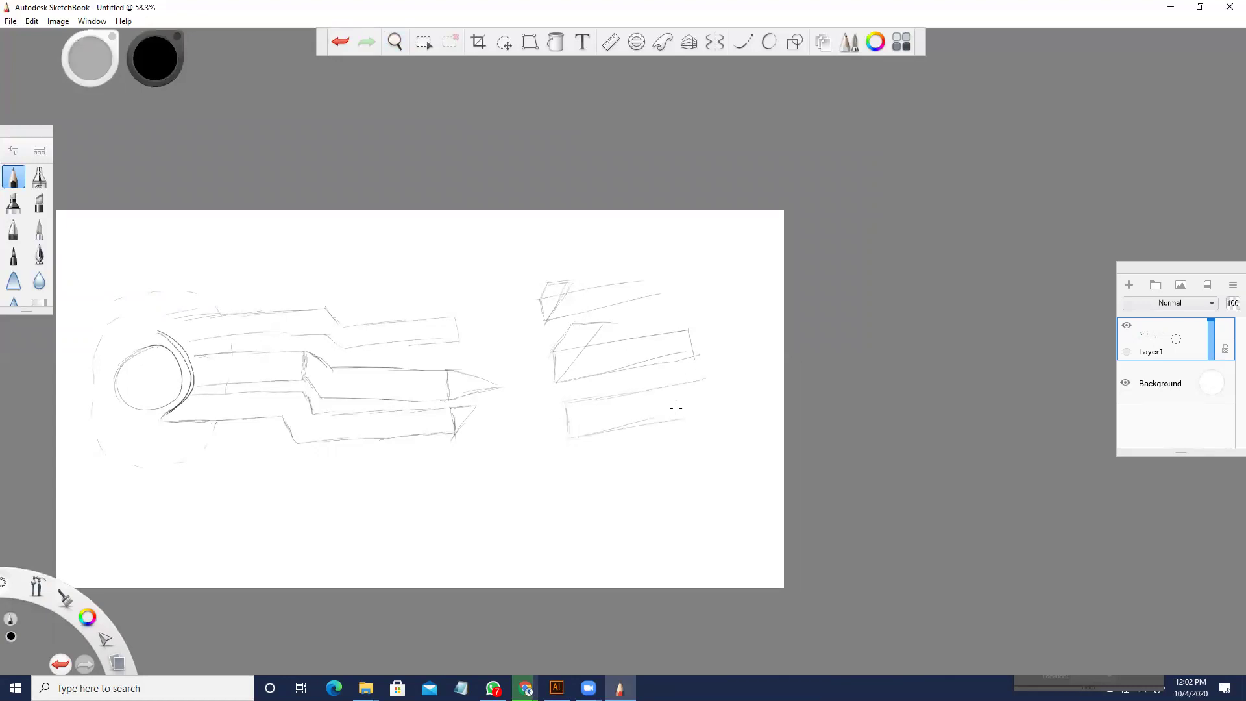
drag(568, 437, 706, 411)
drag(569, 436, 656, 373)
drag(610, 461, 616, 444)
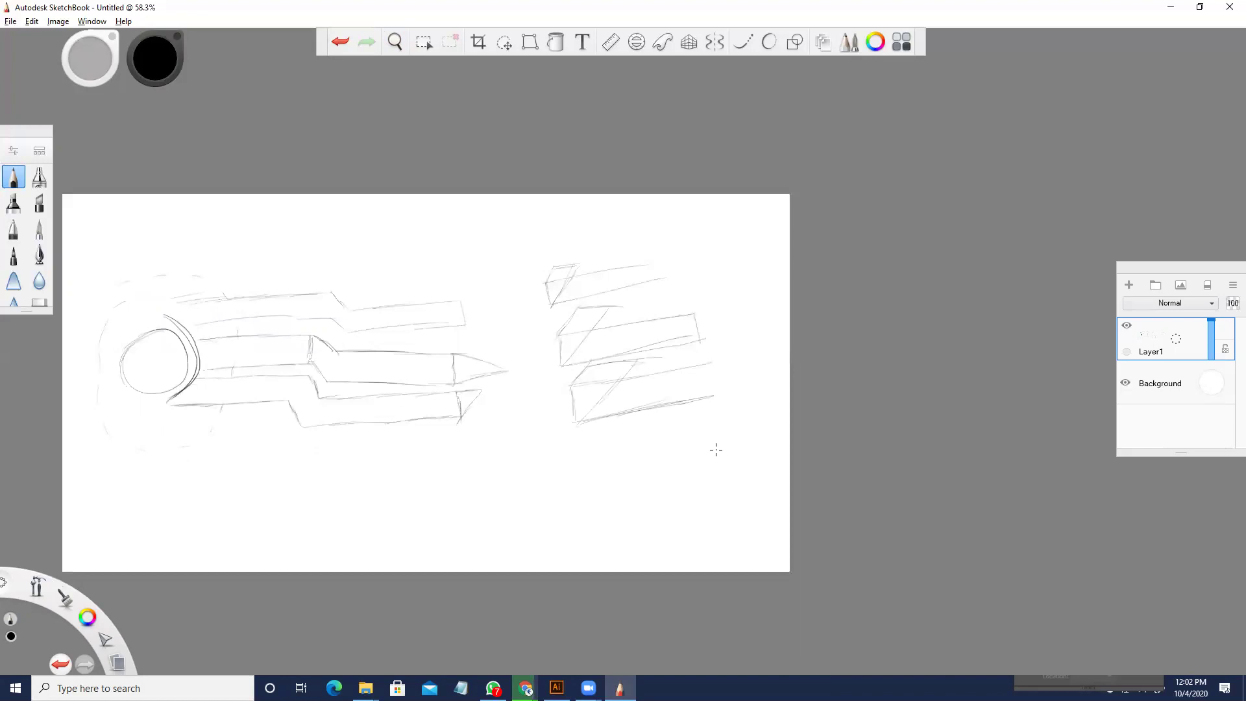
- Sketch a thin horizontal base below the folded bars with three upright columns standing on it
key(space)
drag(562, 510, 676, 453)
drag(713, 497, 856, 484)
drag(736, 504, 854, 485)
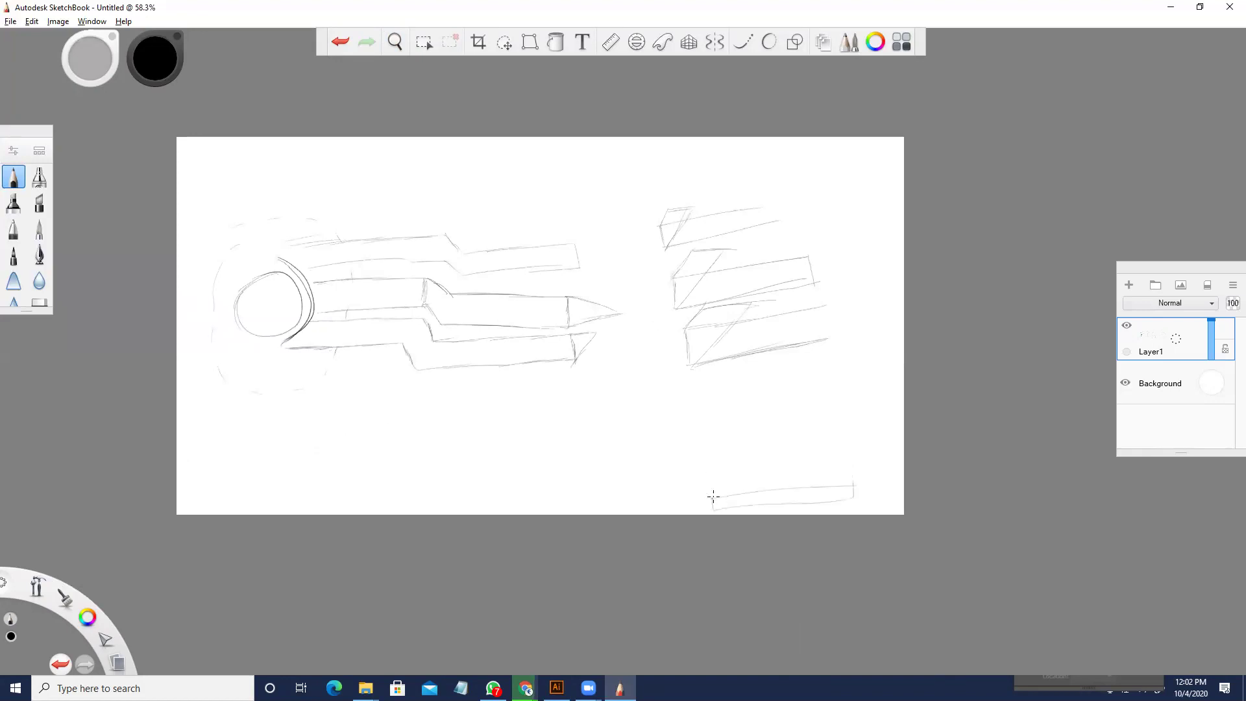
mouse_move(711, 495)
mouse_down()
mouse_move(717, 390)
mouse_move(728, 490)
mouse_up()
drag(746, 377, 745, 474)
drag(770, 402, 745, 491)
drag(739, 372, 825, 484)
drag(783, 372, 824, 485)
- Sketch four nearly horizontal guide lines in the empty area below the pointed bars
key(space)
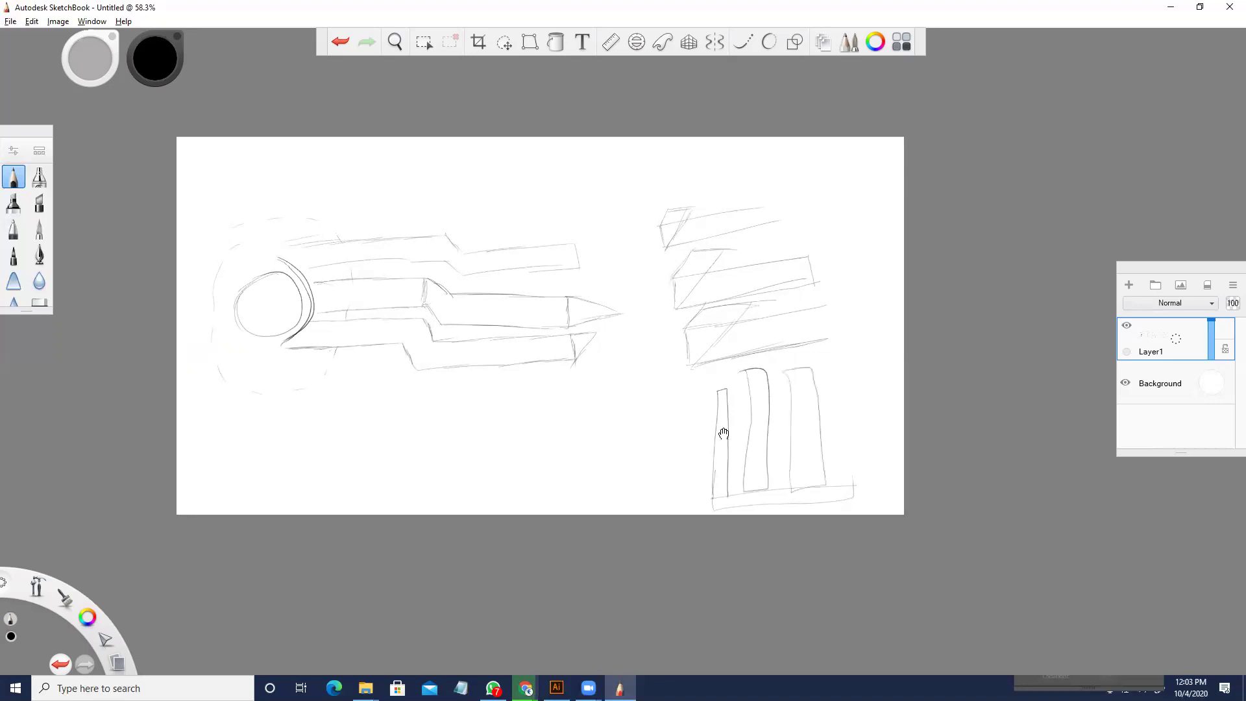
drag(723, 433, 742, 436)
drag(624, 472, 741, 470)
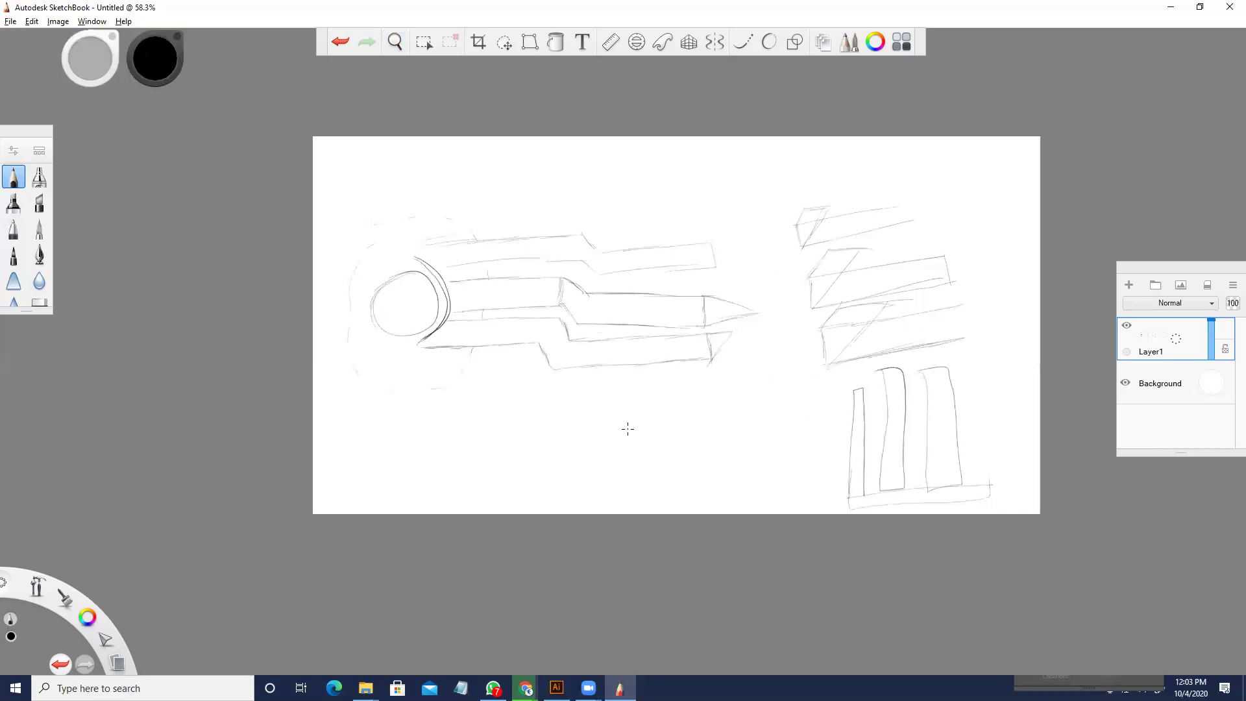
drag(627, 429, 707, 421)
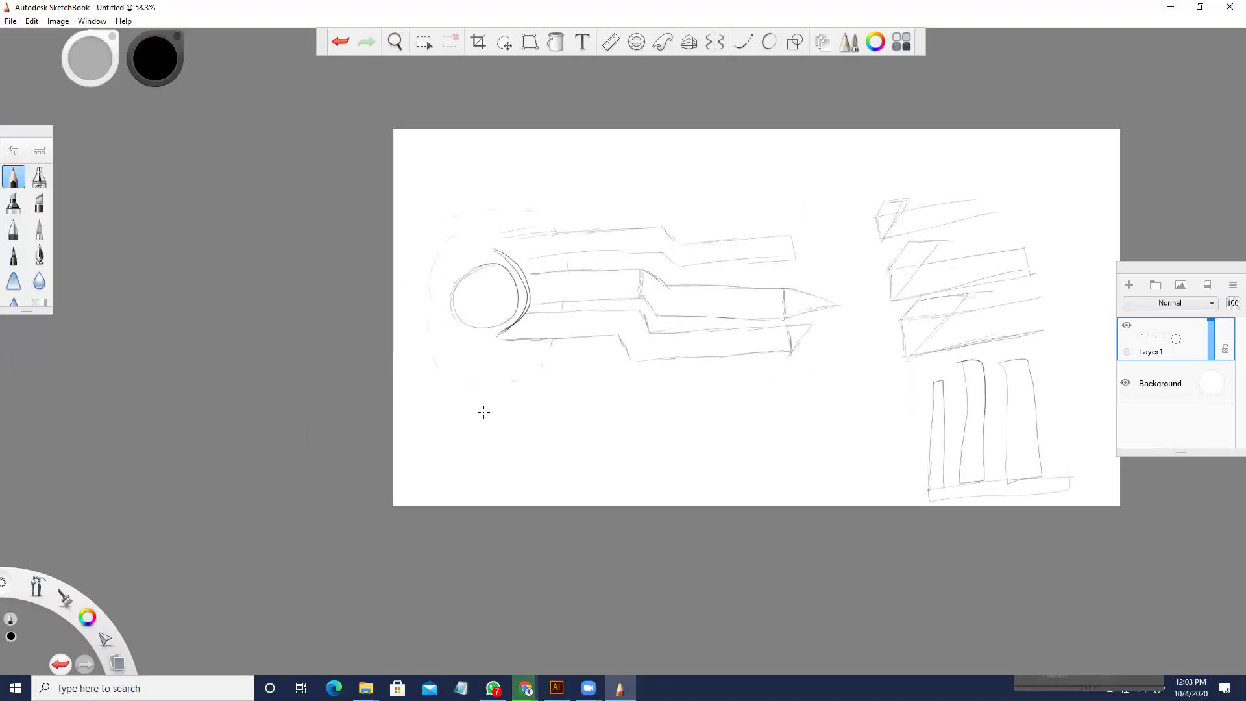
drag(488, 412, 797, 400)
drag(521, 477, 799, 477)
drag(495, 472, 860, 463)
- Sketch a wave and a wide arched curve across the guide lines, undoing a stray curve
mouse_move(523, 411)
mouse_down()
mouse_move(604, 480)
mouse_move(789, 462)
mouse_up()
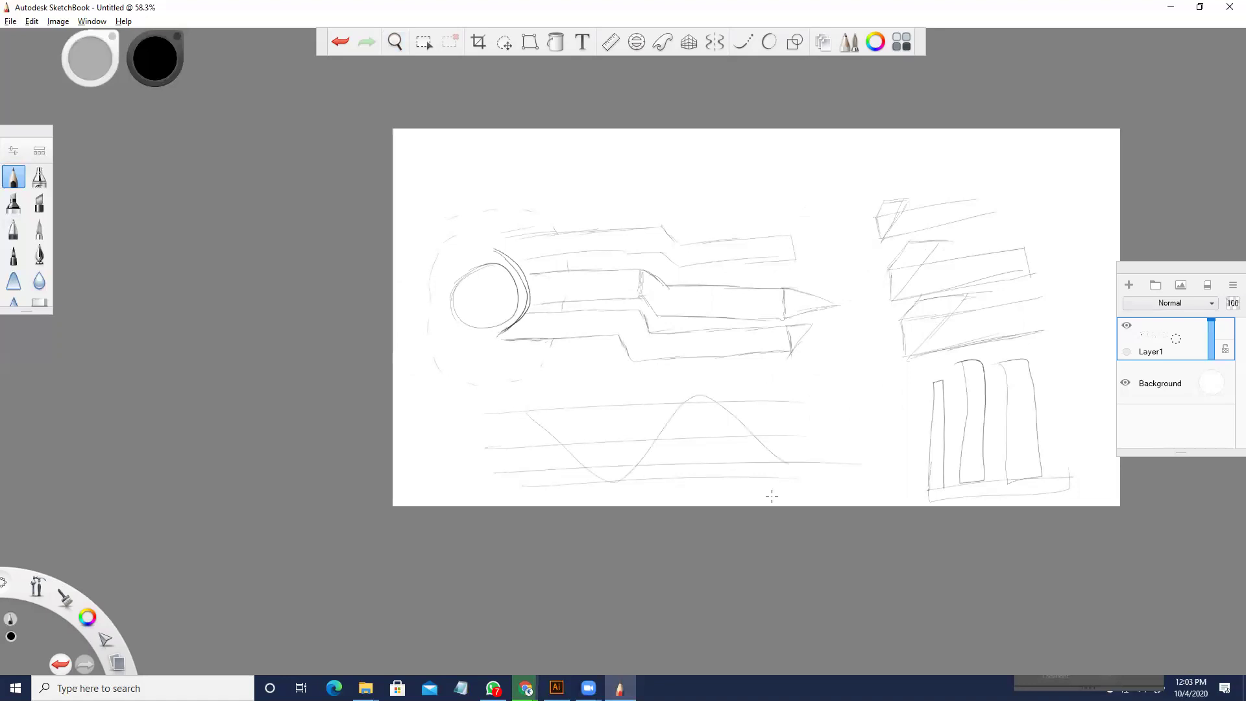
drag(656, 409, 770, 494)
key(ctrl+z)
mouse_move(517, 489)
mouse_down()
mouse_move(752, 488)
mouse_move(772, 470)
mouse_up()
- Mark the peaks, trough and crossing points of the two curves with small circles and dots
key(space)
scroll(513, 465, right, 3)
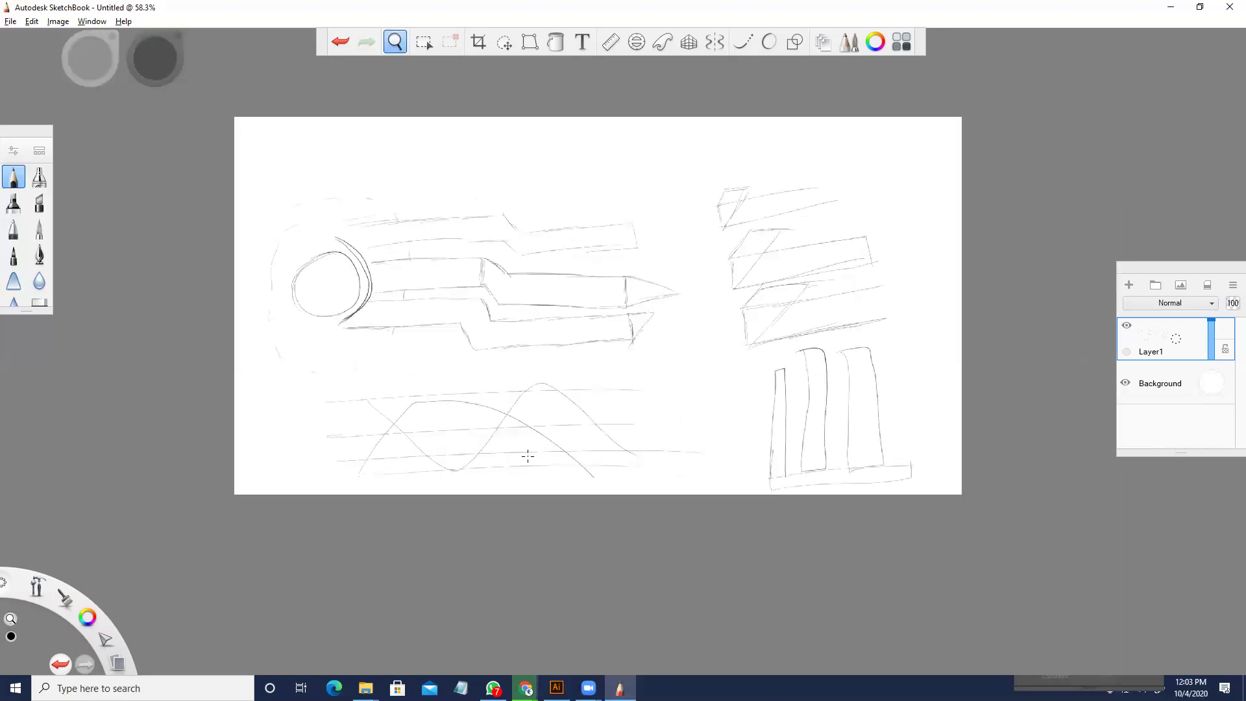
scroll(528, 456, left, 3)
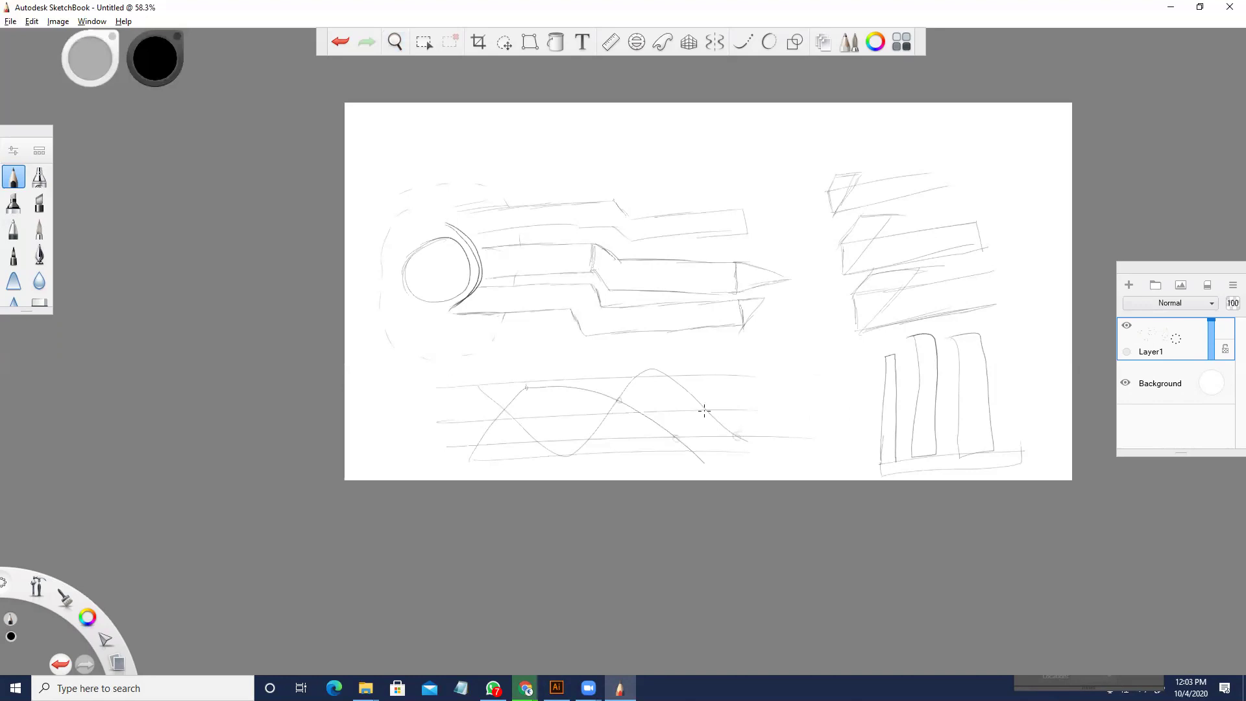
drag(647, 371, 651, 368)
key(space)
mouse_move(809, 408)
mouse_down()
mouse_move(748, 475)
mouse_move(770, 462)
mouse_up()
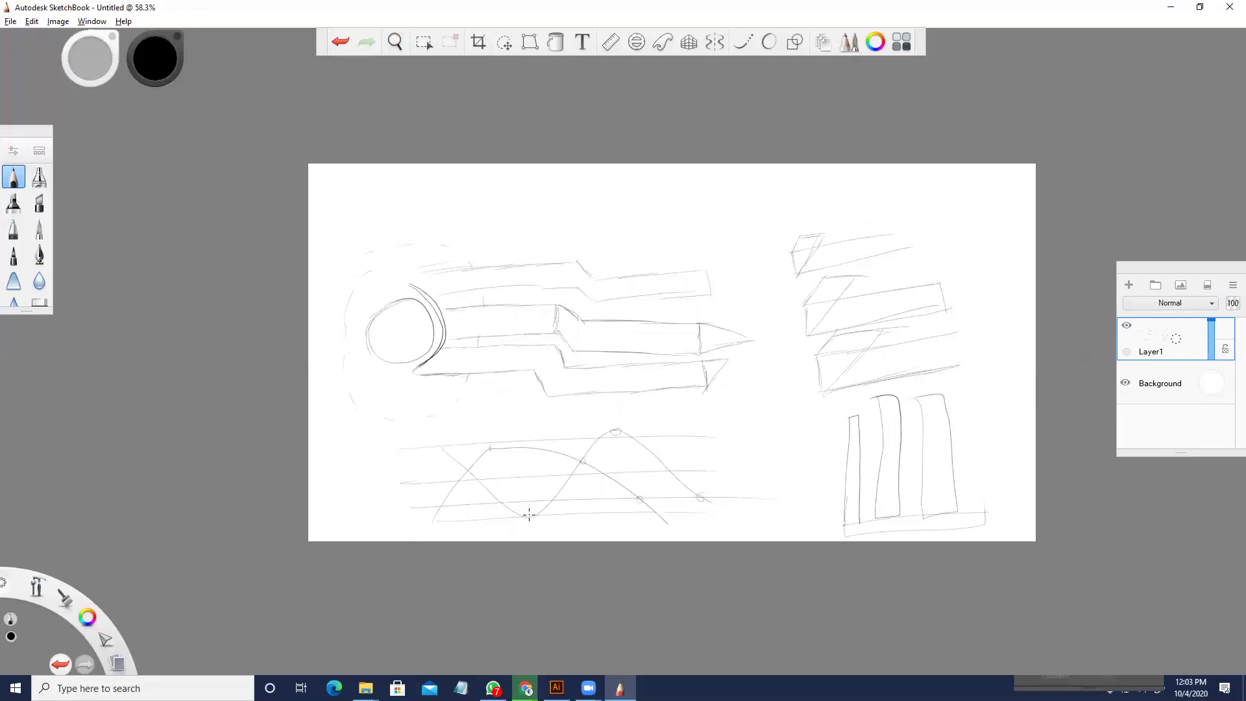
- Add a pointed tip to the open end of the topmost stepped bar
key(space)
drag(609, 417, 650, 449)
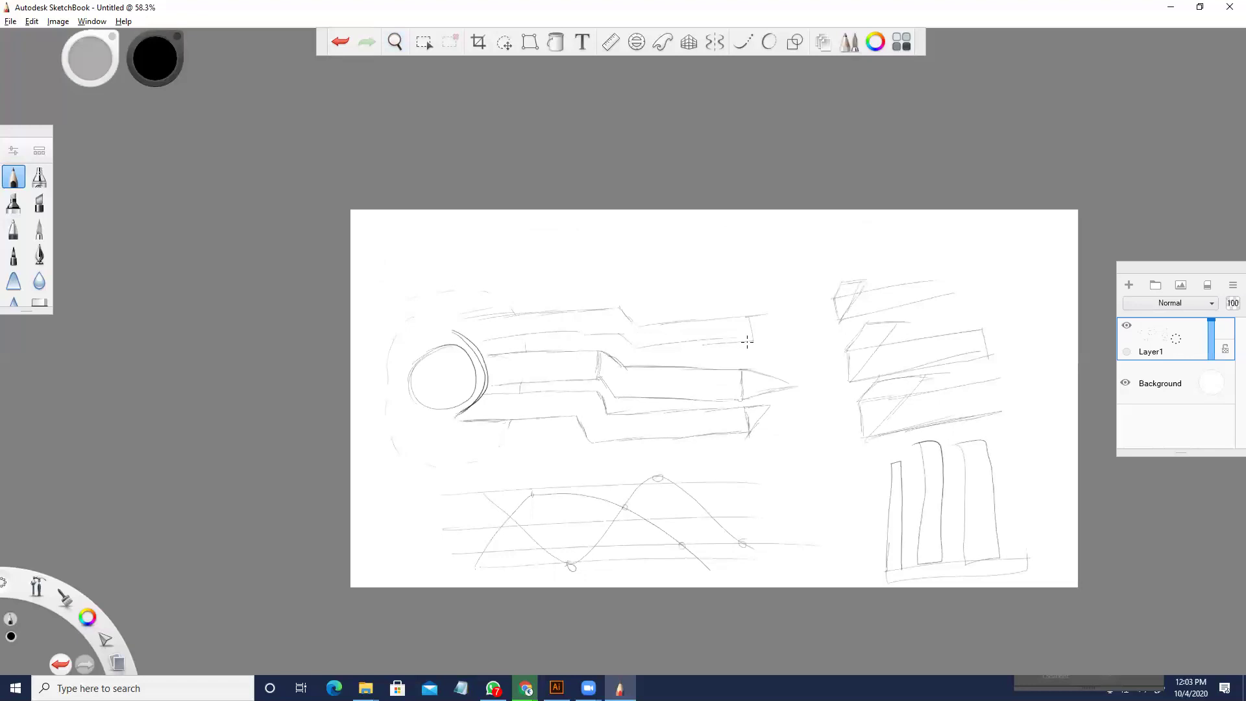
drag(748, 317, 778, 315)
key(space)
drag(705, 359, 681, 371)
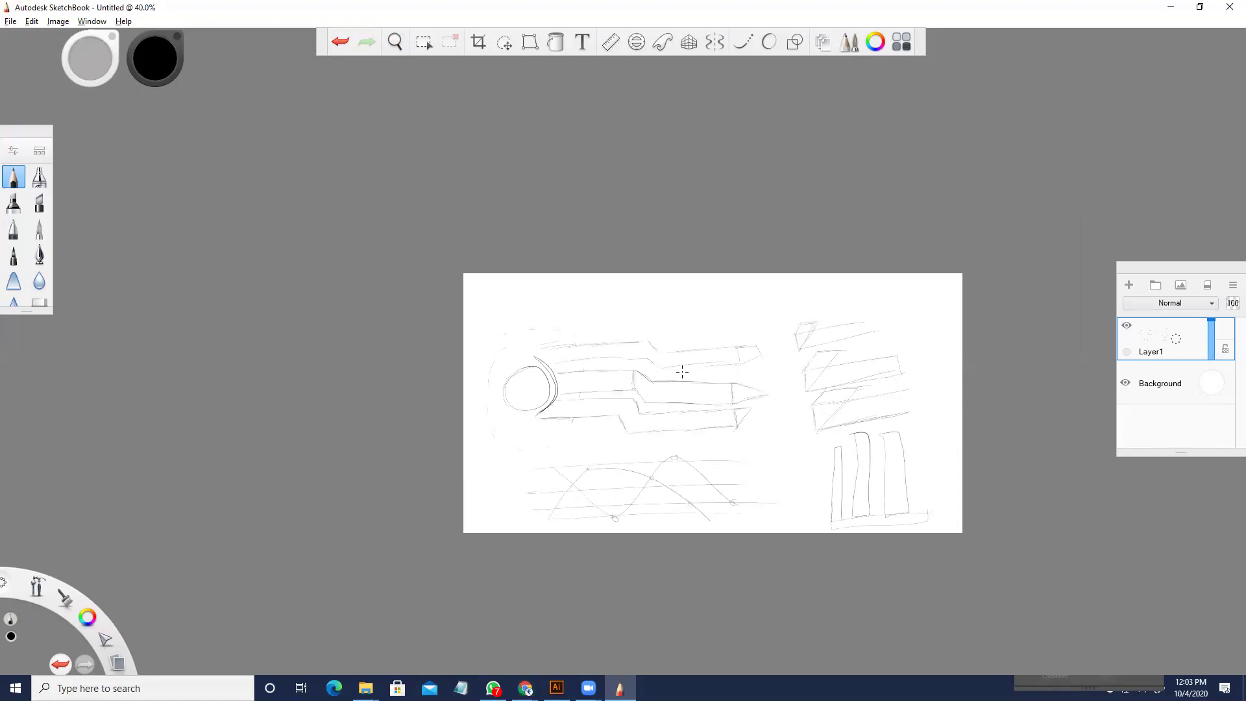
- Try a small freehand bar with a rounded start and pointed tip on a vertical line above the stepped bars
drag(656, 361, 587, 425)
scroll(562, 346, up, 3)
key(space)
key(space)
drag(611, 382, 625, 359)
key(space)
drag(700, 345, 772, 368)
key(space)
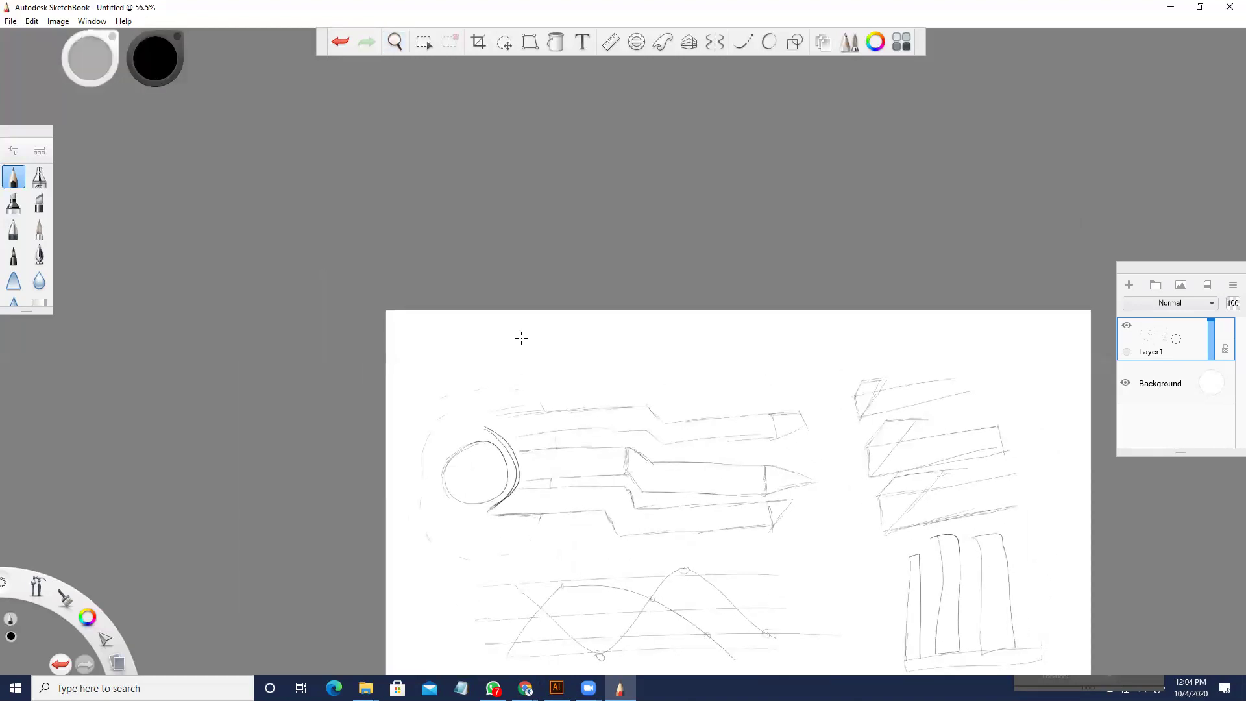
drag(530, 323, 532, 391)
drag(520, 336, 612, 332)
drag(534, 342, 607, 343)
mouse_move(609, 329)
mouse_down()
mouse_move(630, 333)
mouse_move(598, 359)
mouse_move(608, 348)
mouse_up()
mouse_move(523, 339)
mouse_down()
mouse_move(529, 358)
mouse_move(599, 339)
mouse_up()
key(space)
drag(526, 395, 481, 376)
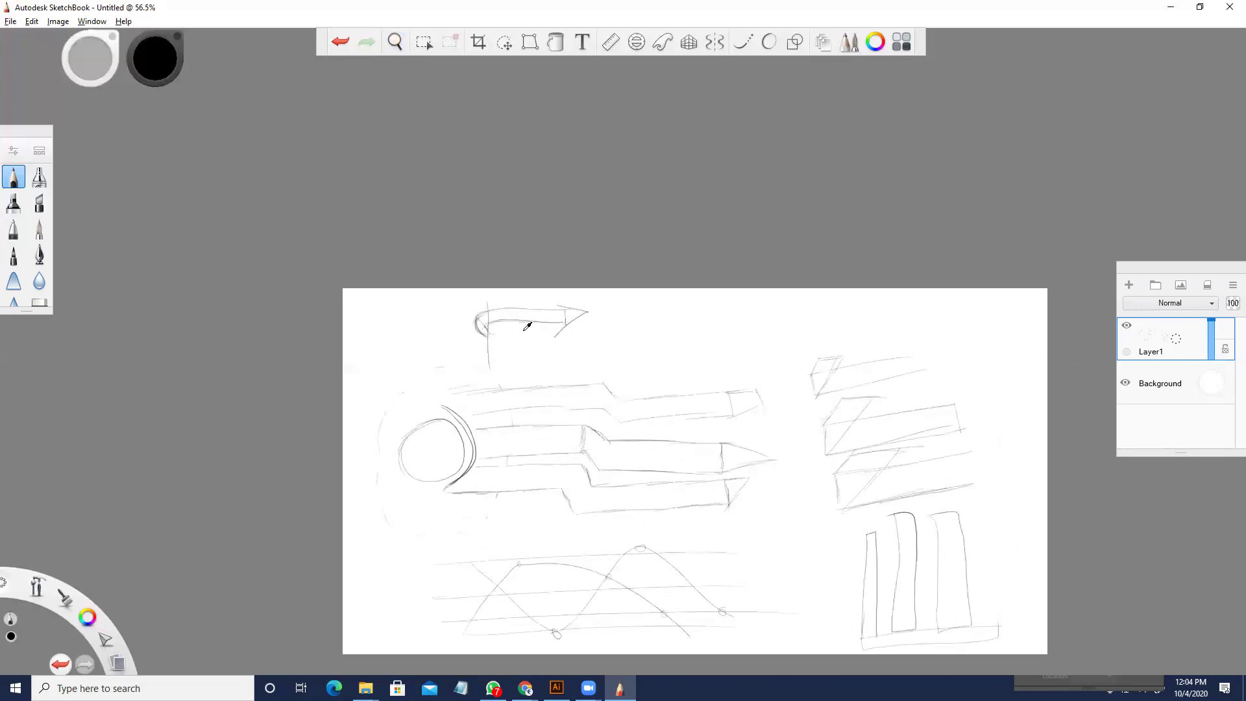
- Undo all strokes of the small freehand pointed bar and its vertical line
scroll(519, 326, up, 5)
key(ctrl+z)
key(ctrl+z)
key(ctrl+z)
key(ctrl+z)
key(ctrl+z)
key(ctrl+z)
key(ctrl+z)
key(ctrl+z)
key(ctrl+z)
key(ctrl+z)
key(ctrl+z)
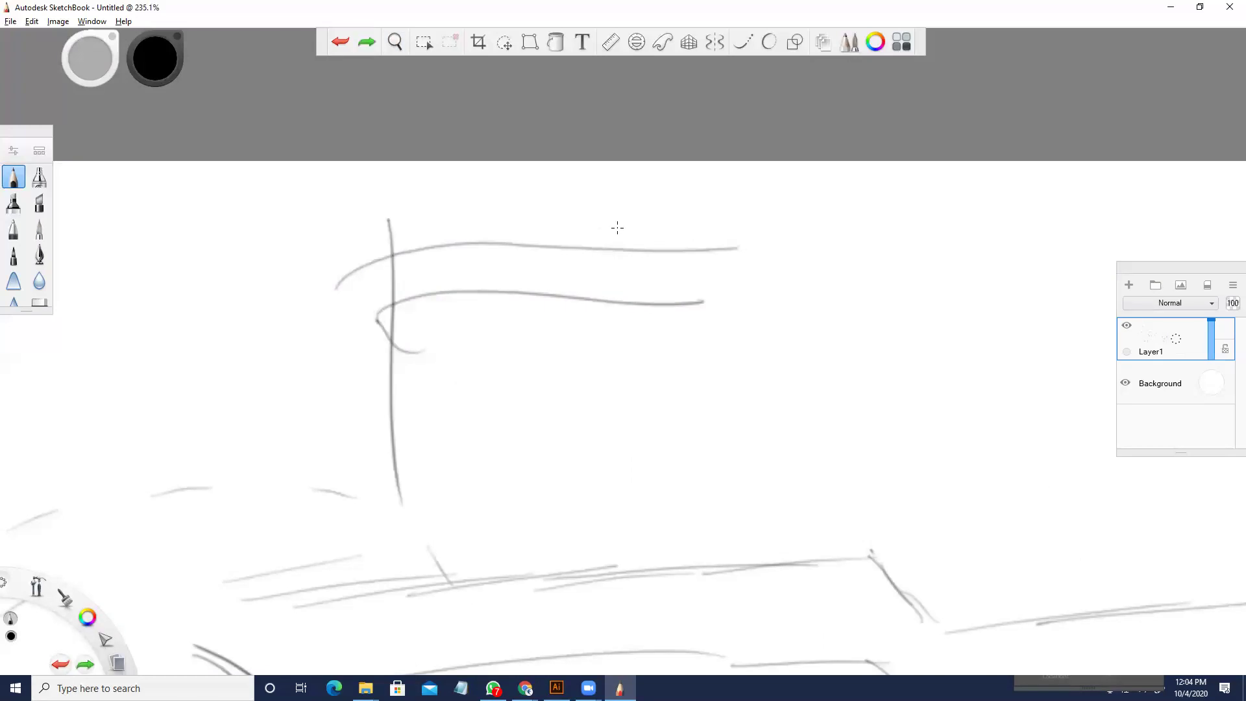
key(ctrl+z)
key(ctrl+z)
key(ctrl+z)
key(ctrl+z)
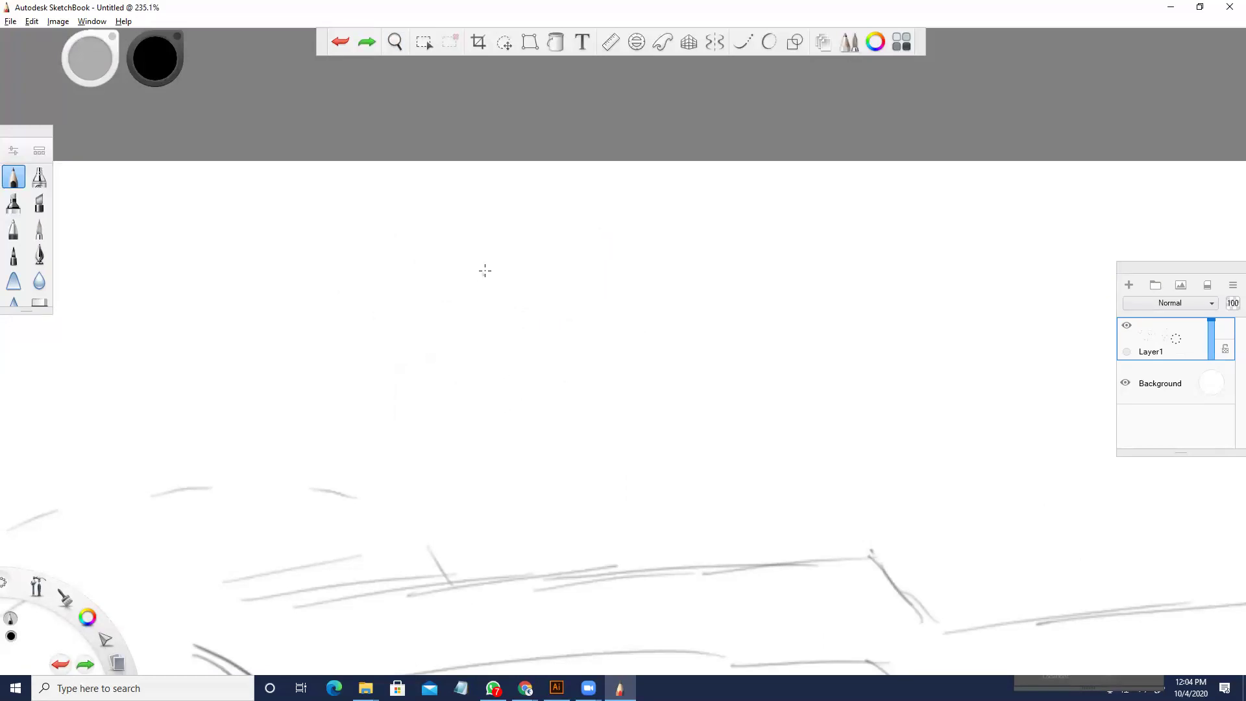
- Draw a straight vertical line above the stepped bars and attach a narrow straight horizontal bar with a pointed tip
drag(465, 238, 465, 417)
drag(465, 272, 642, 272)
drag(465, 251, 632, 252)
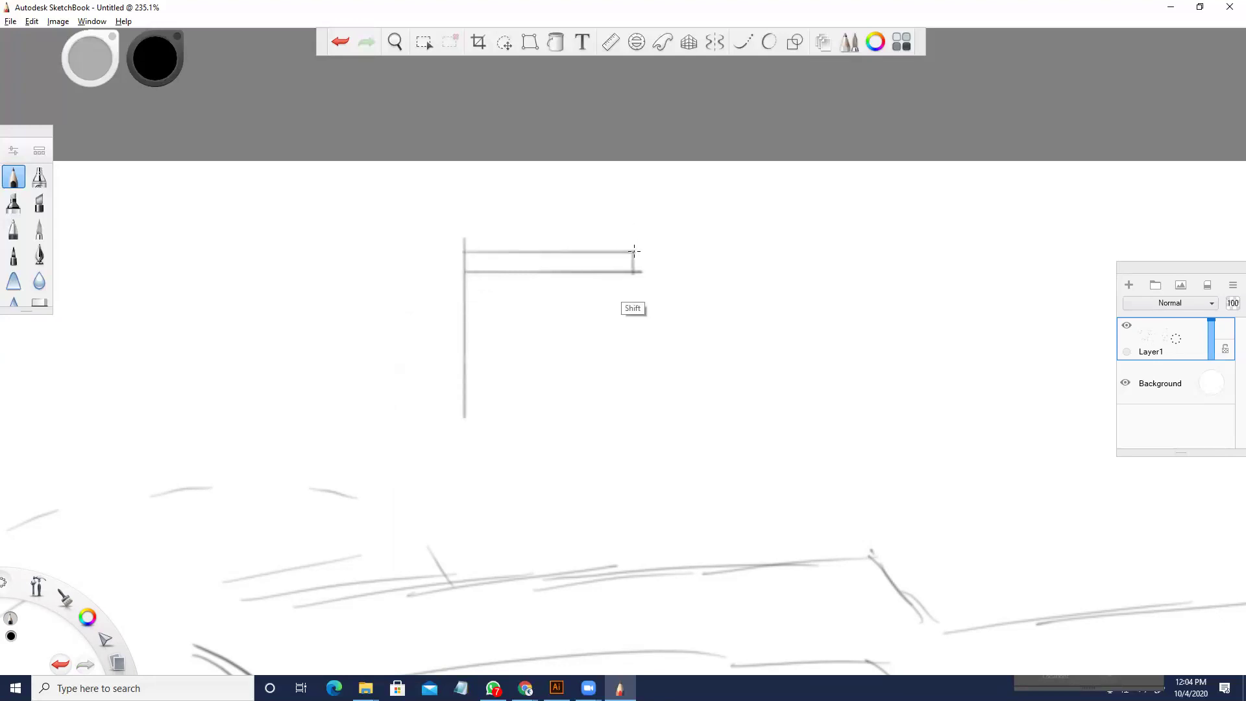
mouse_move(634, 238)
mouse_down()
mouse_move(633, 286)
mouse_move(681, 249)
mouse_move(661, 243)
mouse_move(682, 248)
mouse_up()
click(303, 186)
- Add a rounded, shaded fold at the narrow bar's start beside the vertical line, undoing misplaced strokes
key(space)
drag(407, 332, 530, 322)
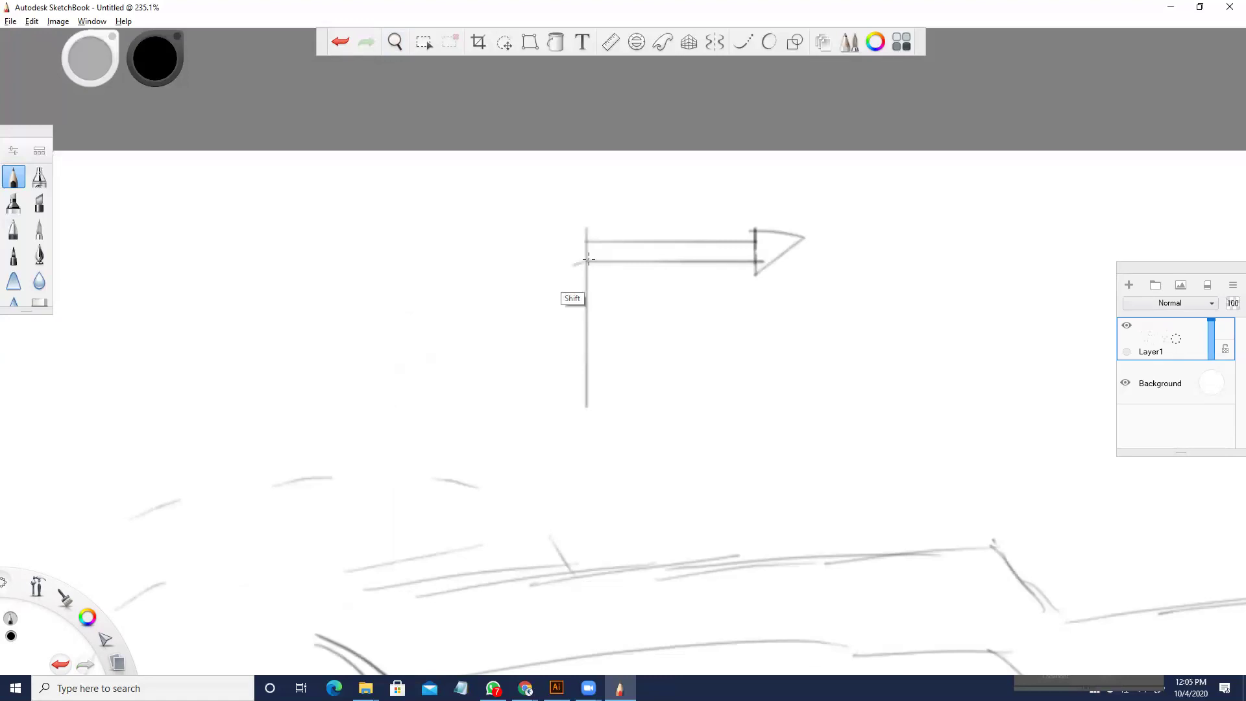
key(ctrl+z)
mouse_move(588, 263)
mouse_down()
mouse_move(563, 270)
mouse_move(572, 261)
mouse_up()
key(ctrl+z)
mouse_move(586, 241)
mouse_down()
mouse_move(571, 260)
mouse_move(591, 283)
mouse_move(587, 266)
mouse_move(587, 298)
mouse_move(586, 266)
mouse_move(587, 278)
mouse_move(573, 266)
mouse_move(586, 275)
mouse_up()
drag(586, 276, 575, 274)
- Handwrite the number 1 inside the narrow bar and 2, 3 and 4 beneath it
key(space)
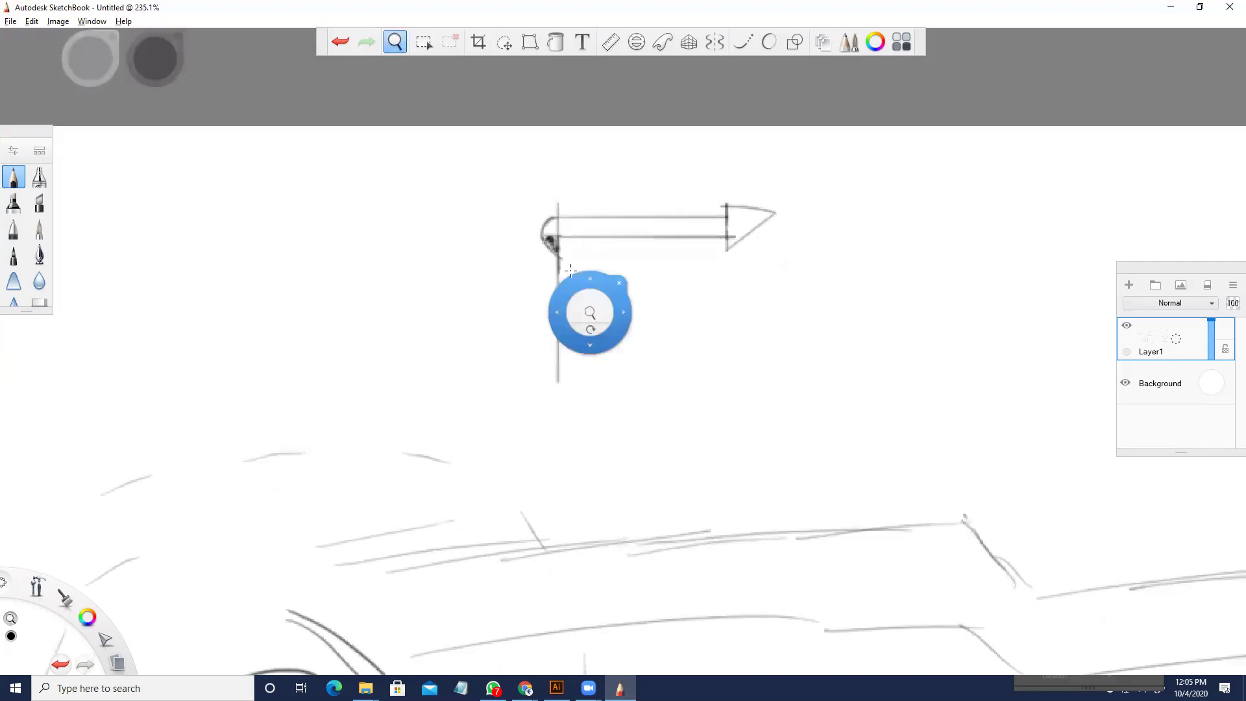
drag(620, 222, 636, 283)
drag(632, 314, 645, 367)
drag(641, 352, 642, 375)
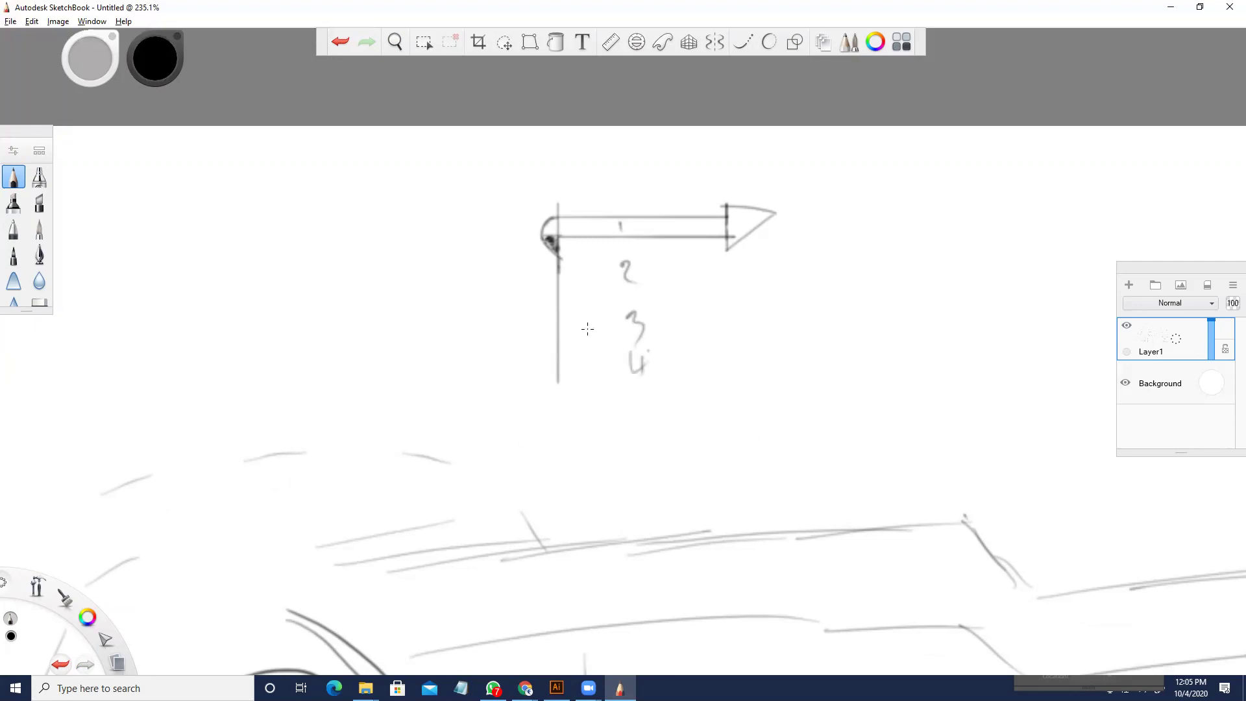
- Try a dark slanted stroke across the middle stepped bar, and undo it
key(space)
drag(559, 364, 688, 307)
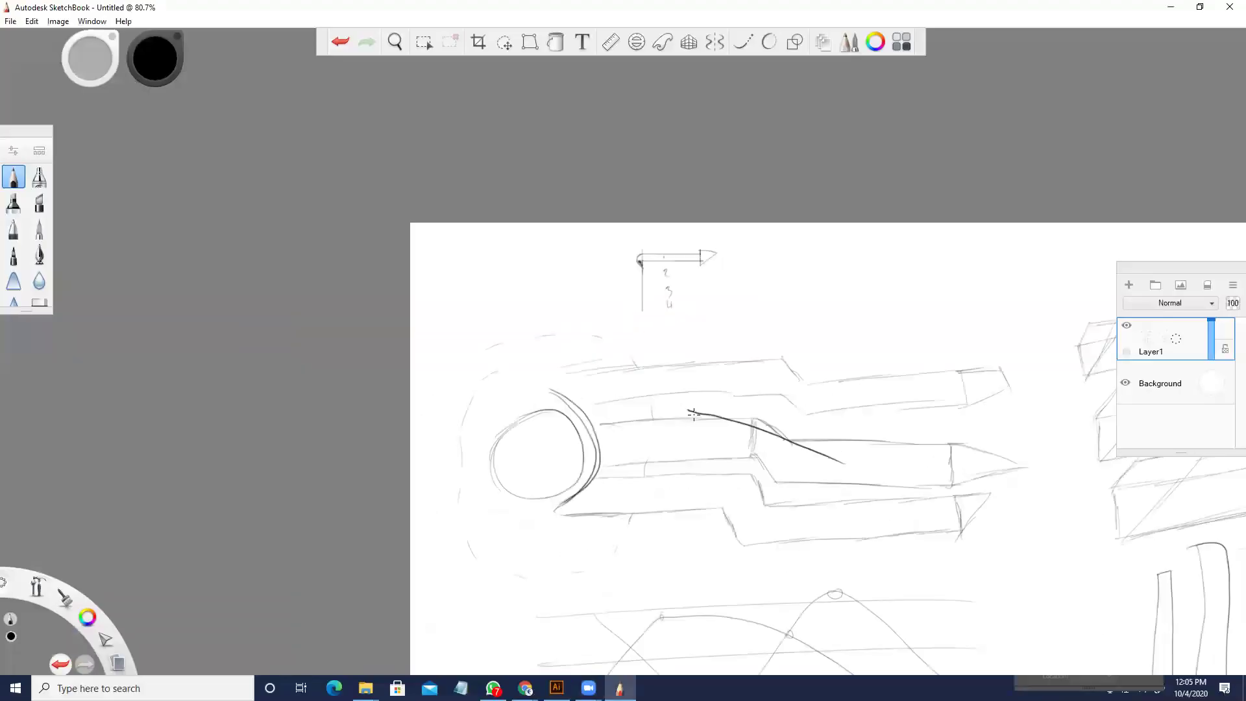
key(ctrl+z)
- Save the sketch to the Desktop as a JPEG file named Image001
click(10, 21)
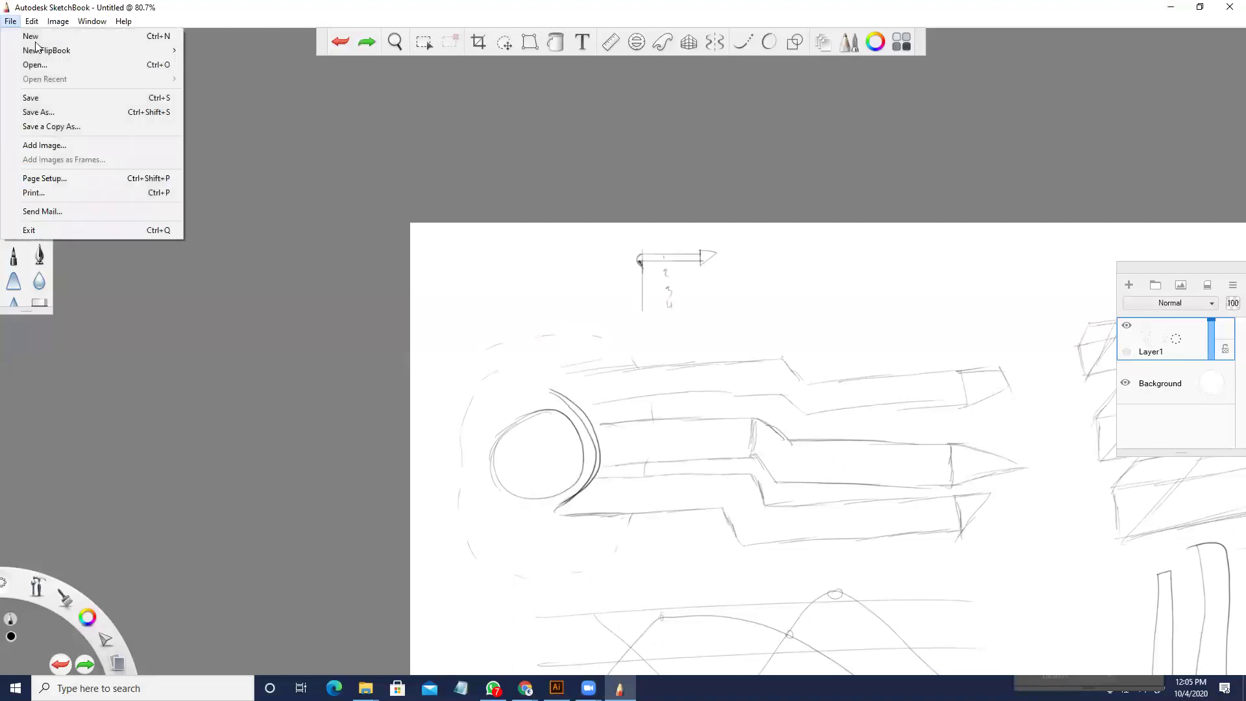
click(38, 111)
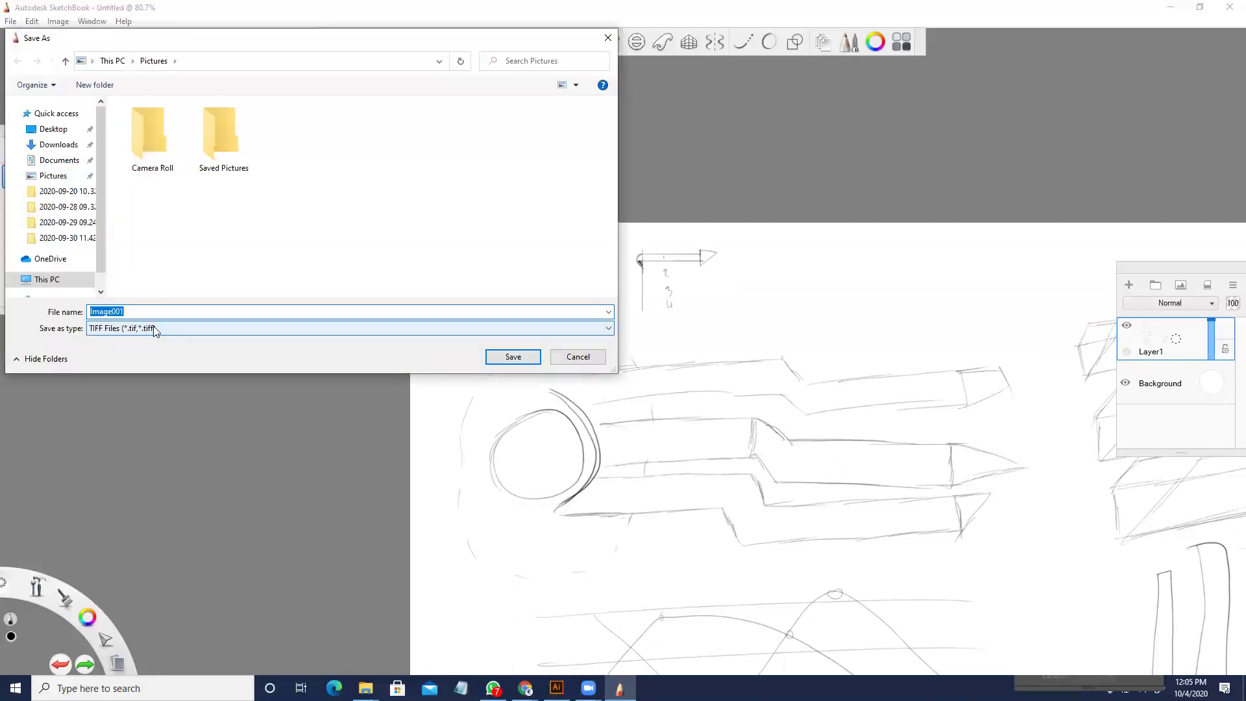
click(156, 328)
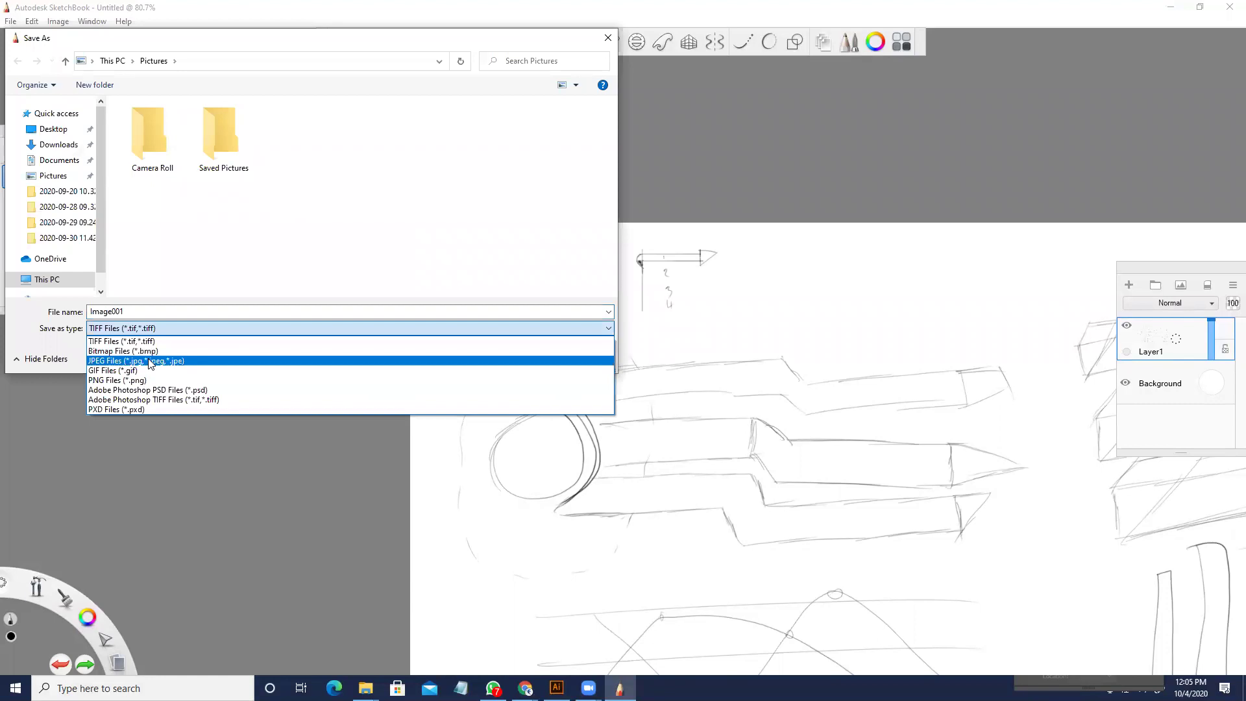
click(144, 361)
click(53, 129)
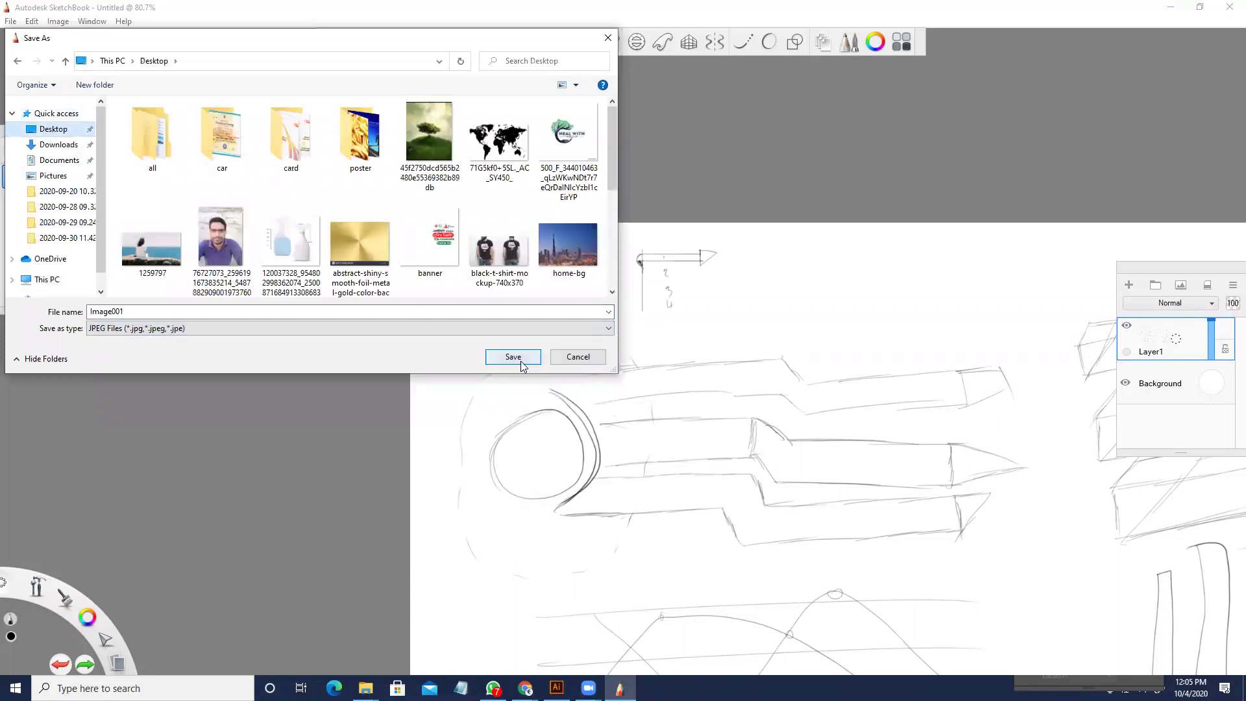
click(512, 357)
click(631, 385)
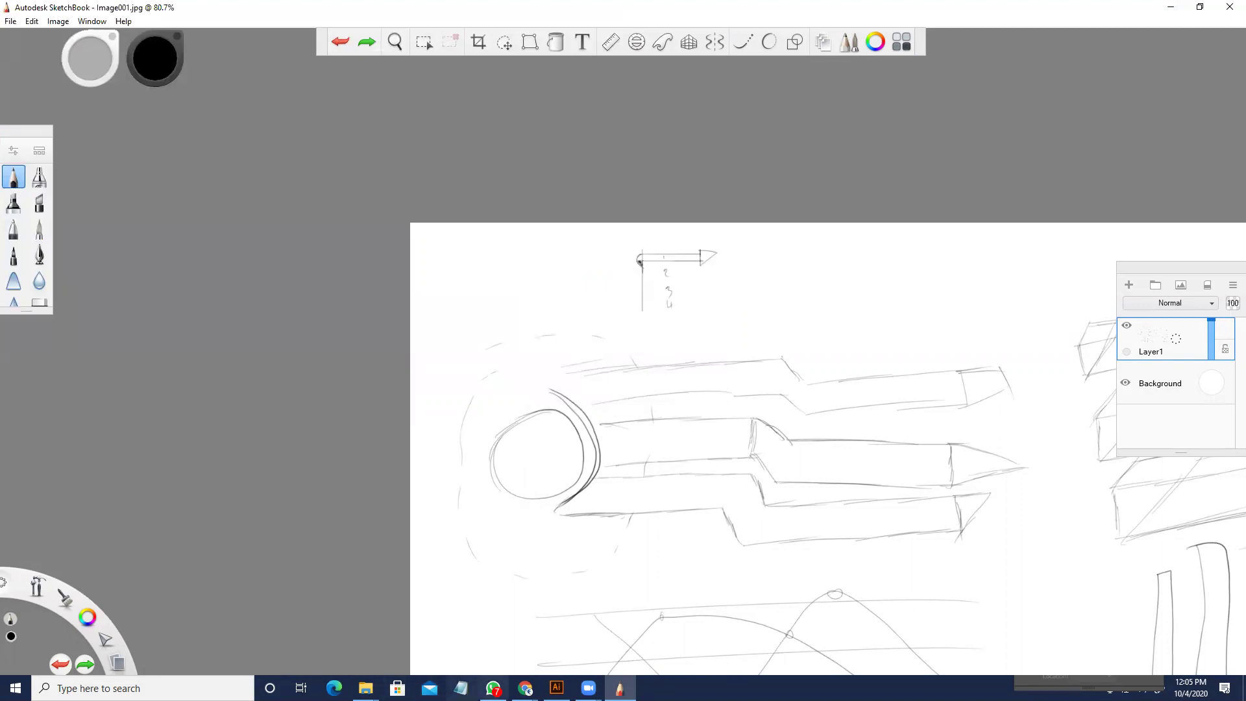
- Switch to File Explorer, find Image001 on the Desktop and place it in the Untitled-5 document in Illustrator
mouse_move(366, 688)
click(477, 634)
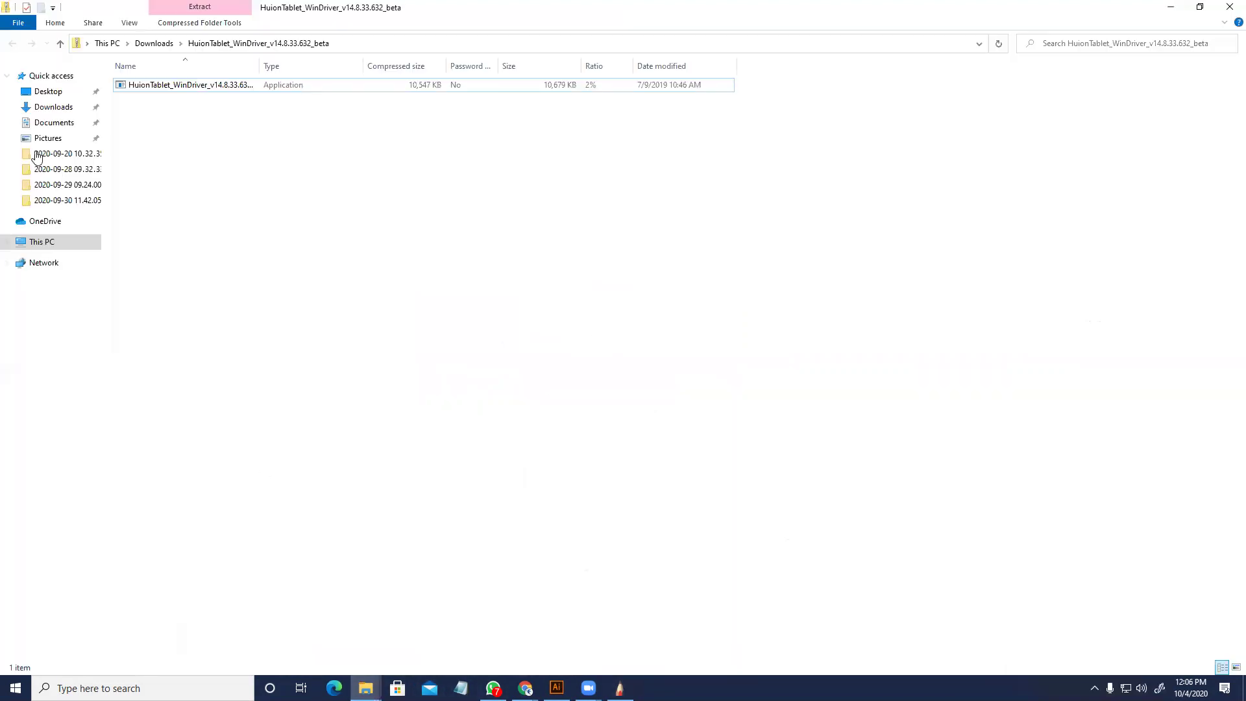
click(45, 91)
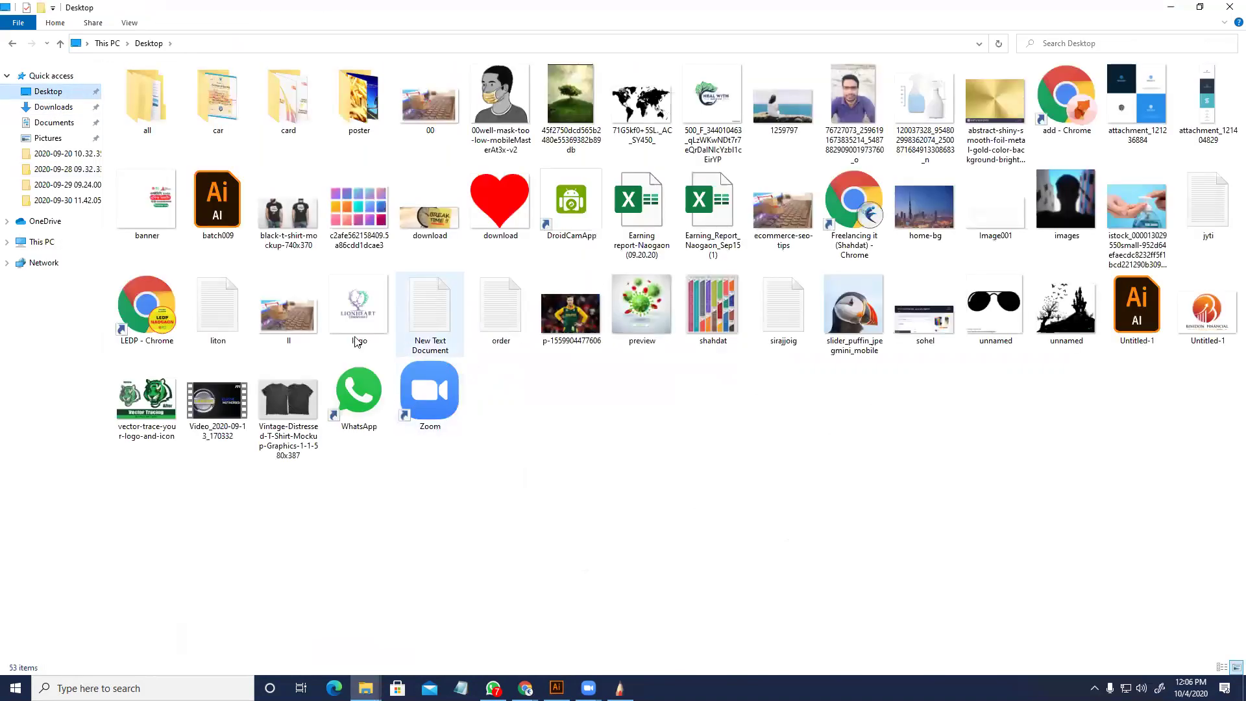
drag(992, 220, 487, 339)
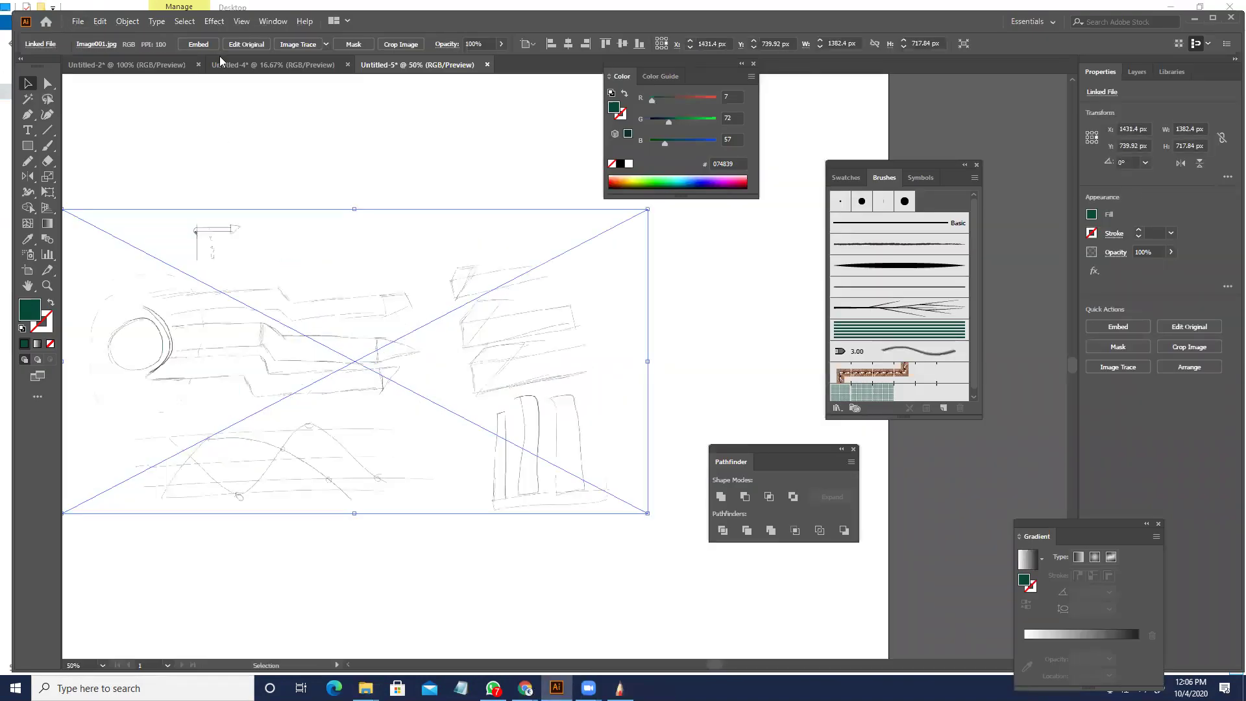
- Embed the placed Image001 sketch in the document
key(ctrl+plus)
key(ctrl+plus)
click(198, 43)
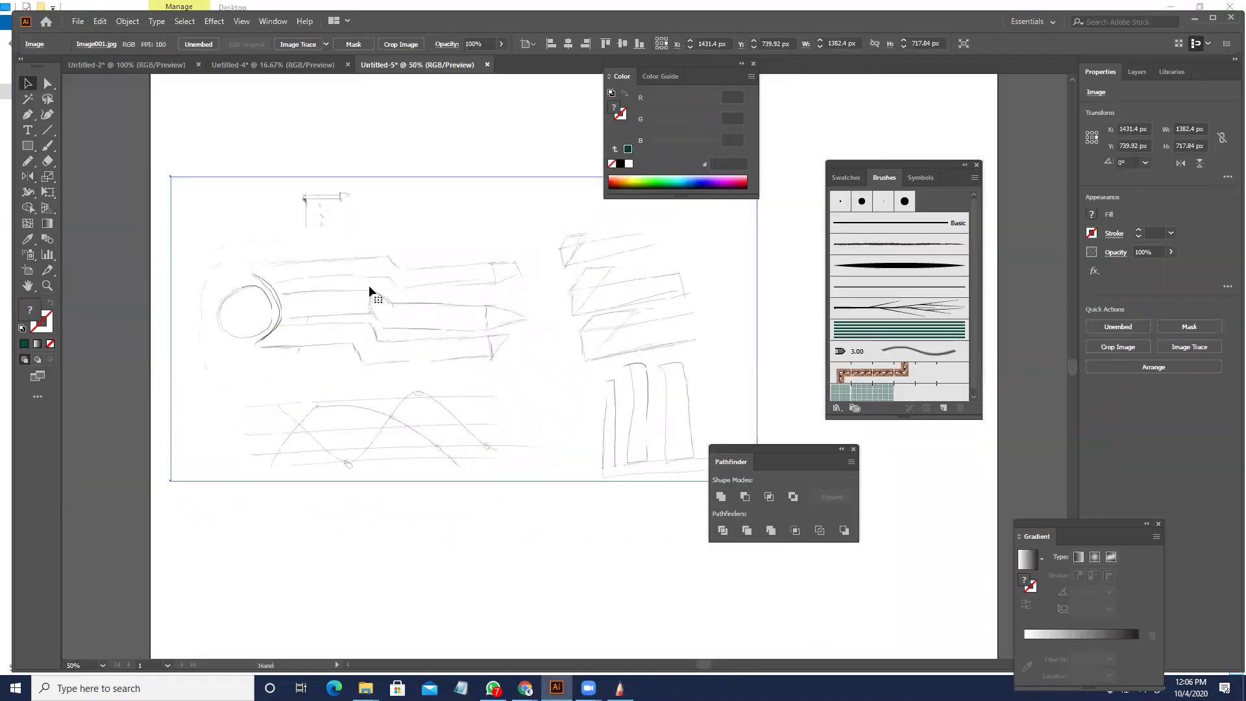
key(ctrl+1)
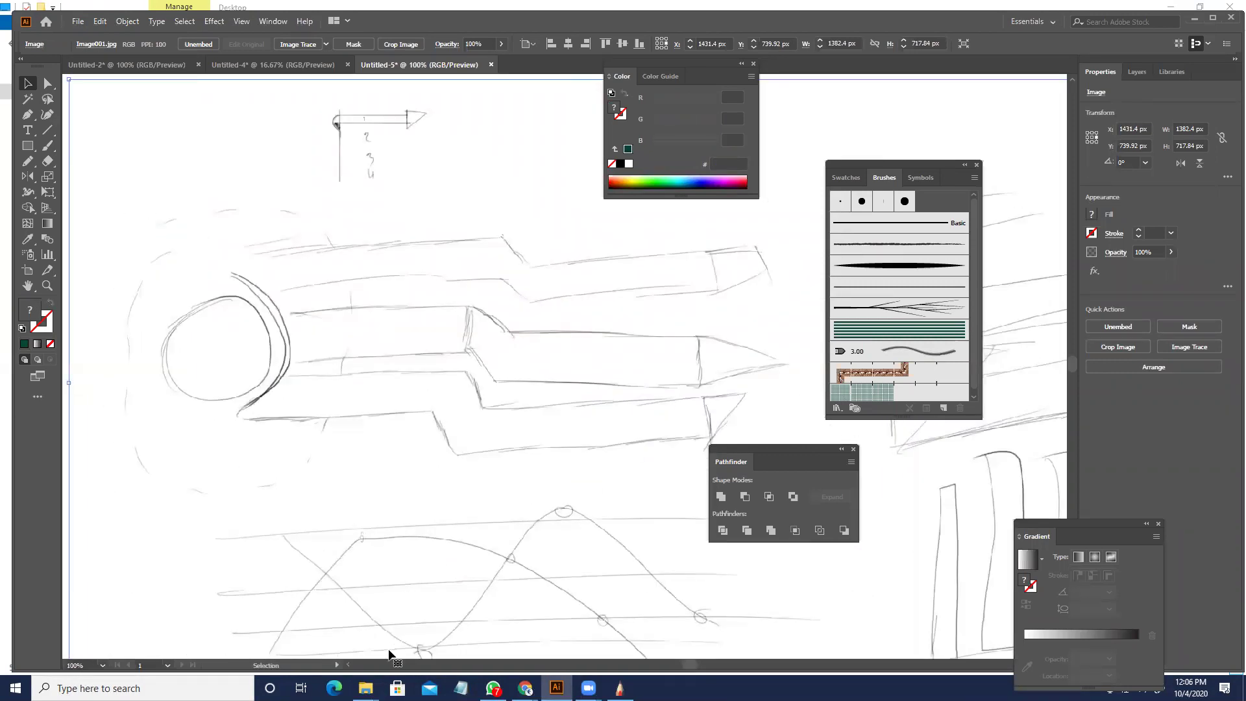
- Enlarge the sketch image proportionally to about 1490 px wide and 774 px high
key(space)
key(ctrl+minus)
key(ctrl+minus)
drag(566, 420, 401, 348)
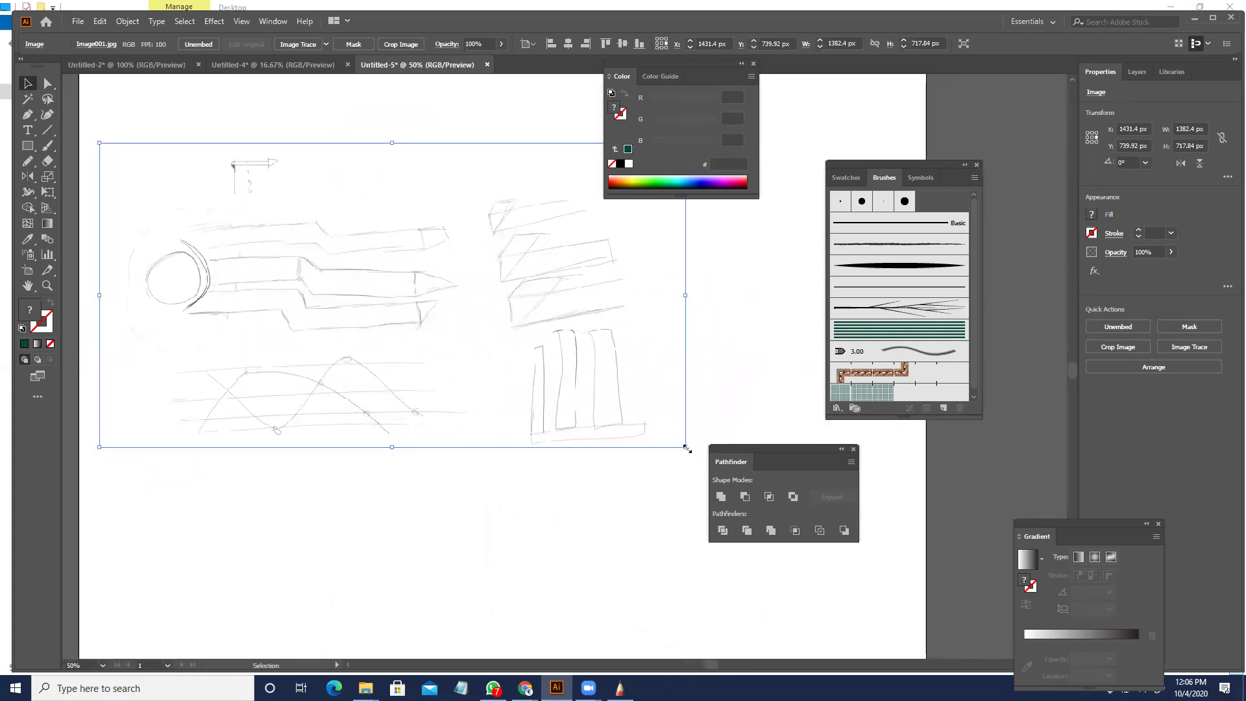
drag(683, 447, 718, 460)
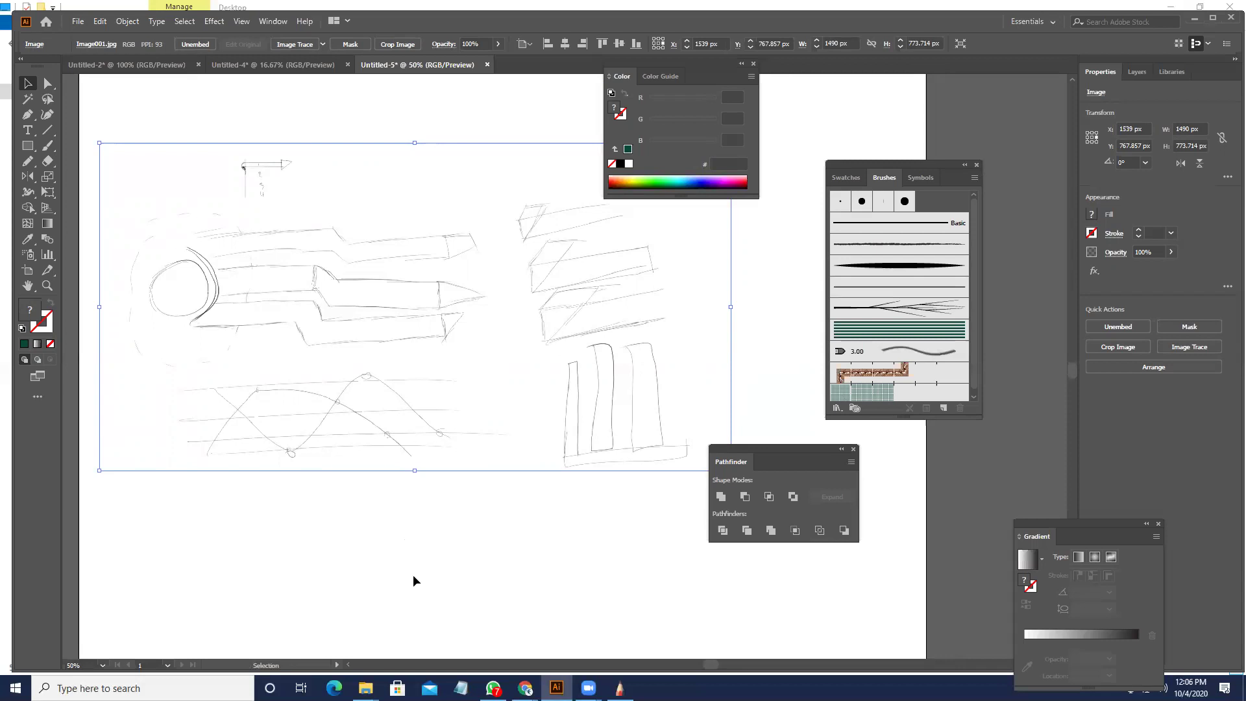
drag(305, 561, 491, 534)
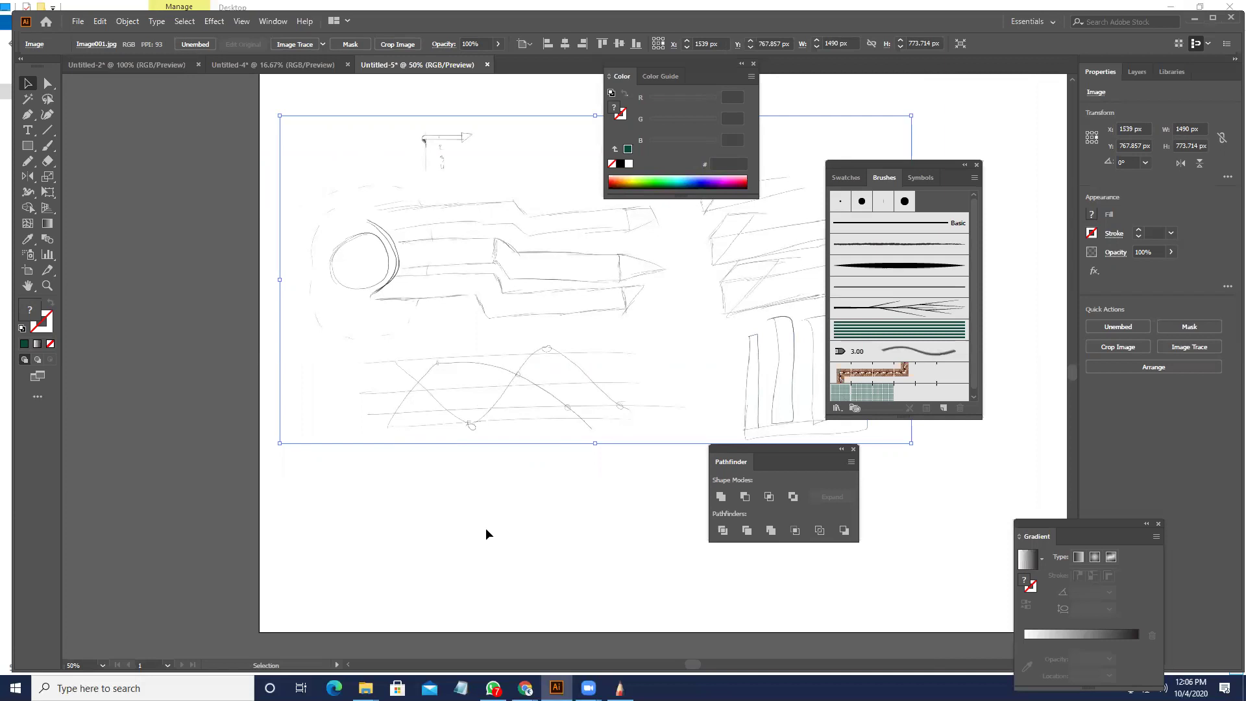
drag(537, 529, 465, 533)
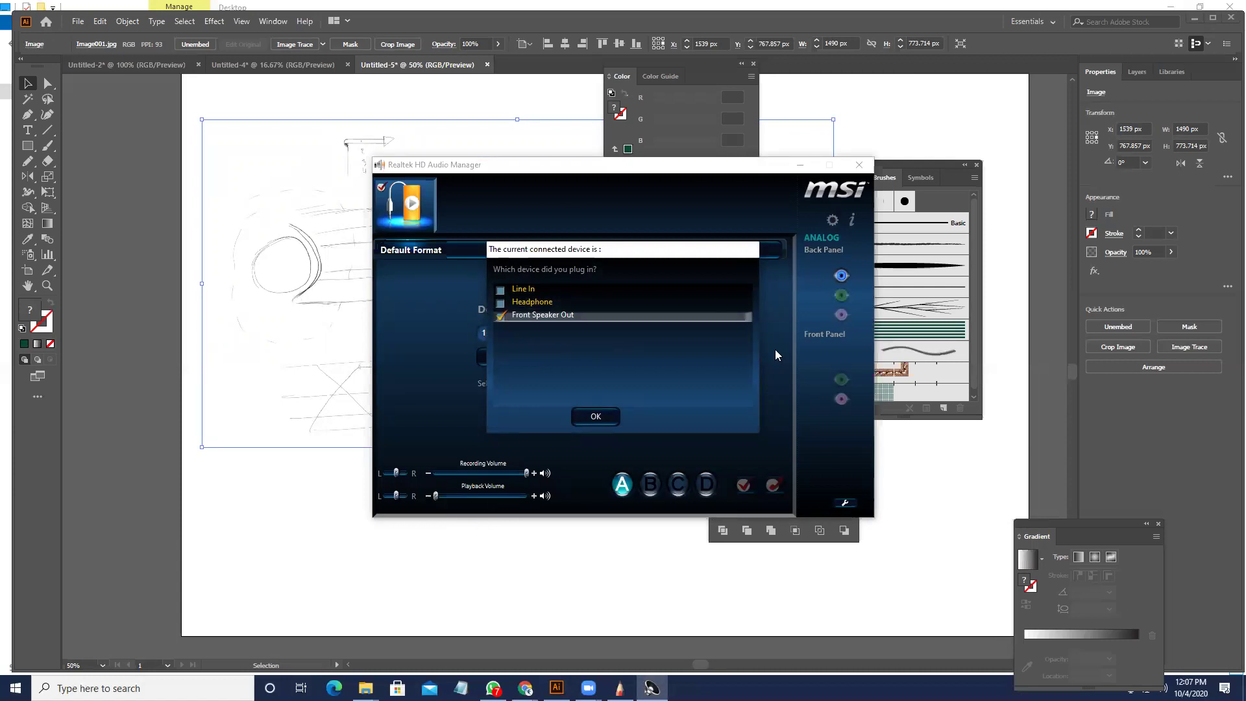
- Confirm Front Speaker Out as the connected device, set the speaker configuration to 5.1 Speaker, and close the audio settings windows
click(595, 417)
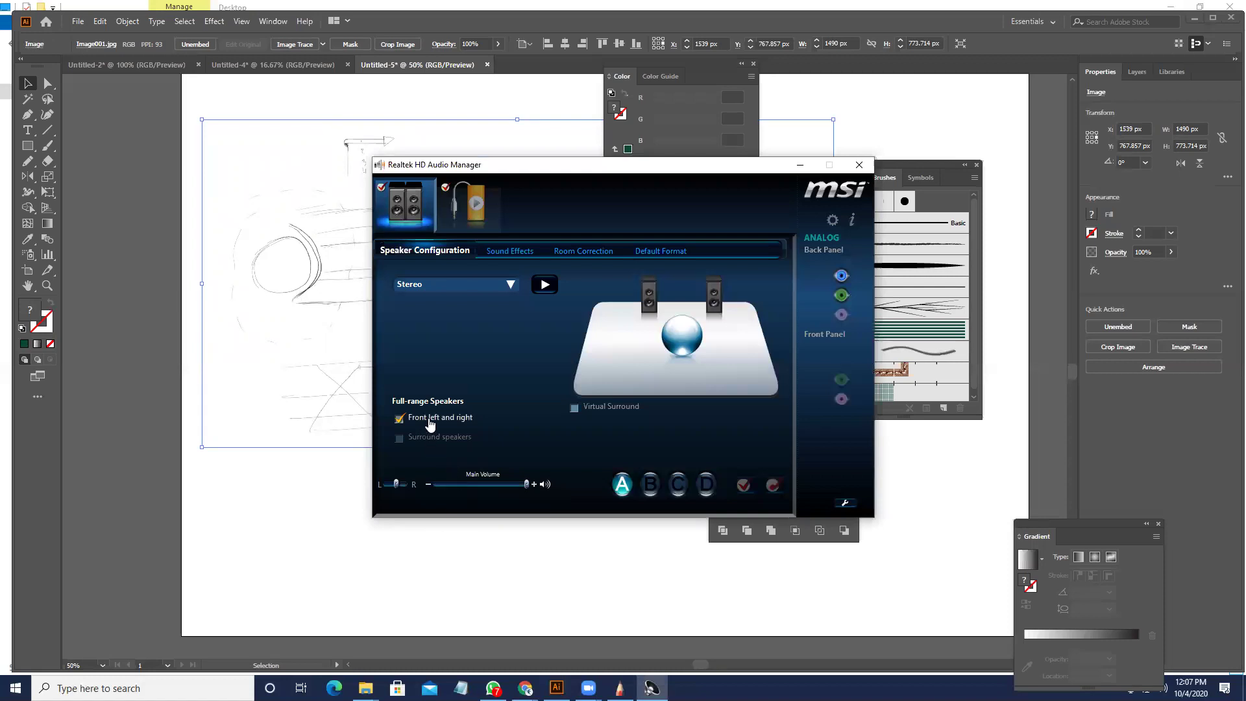
click(501, 288)
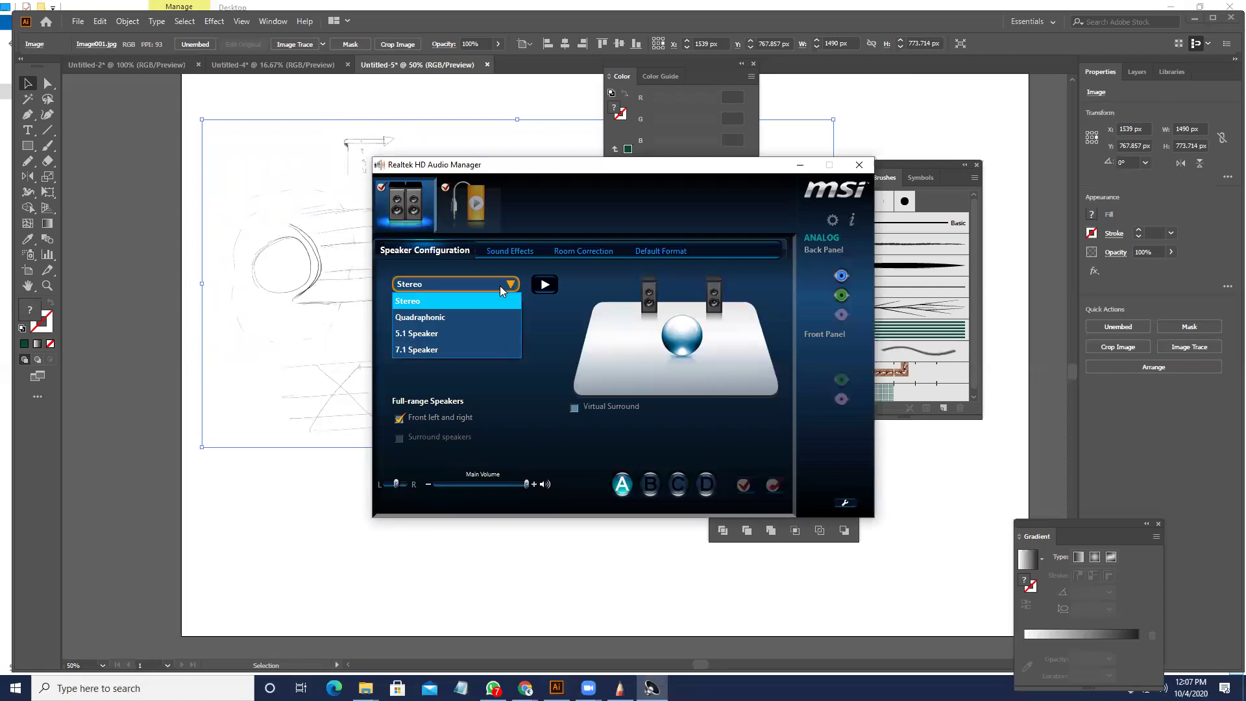
click(445, 333)
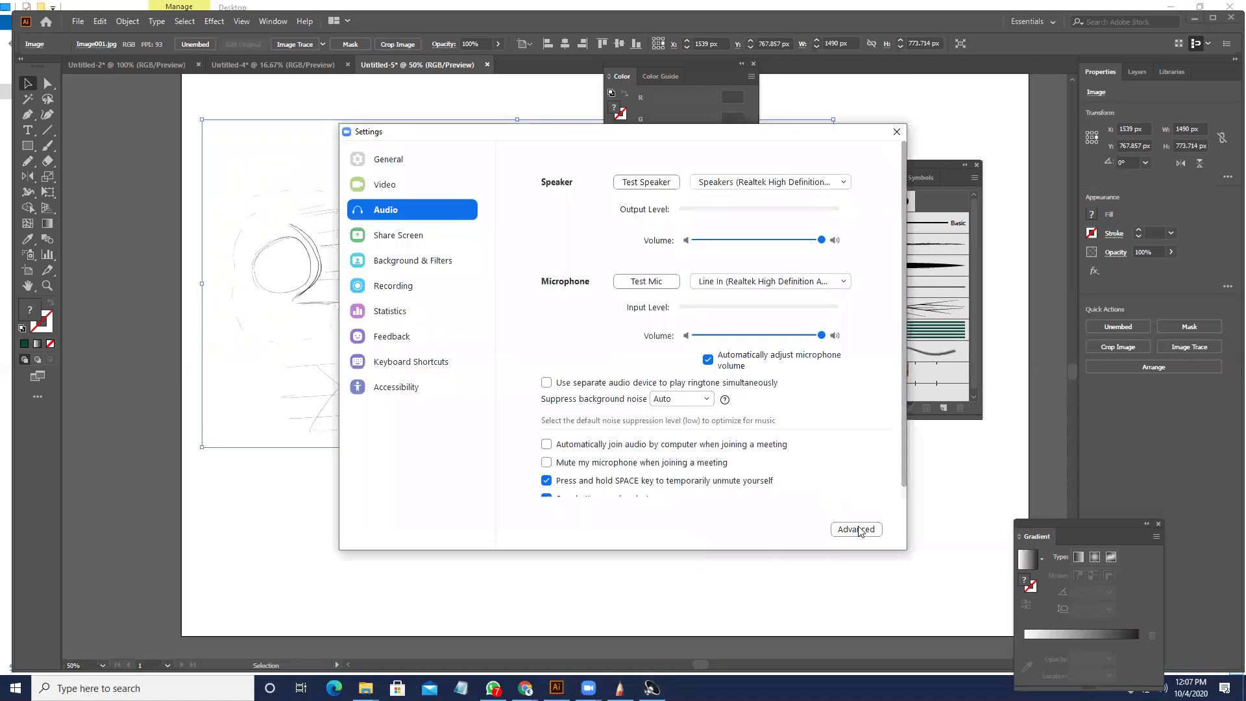
click(855, 527)
click(894, 133)
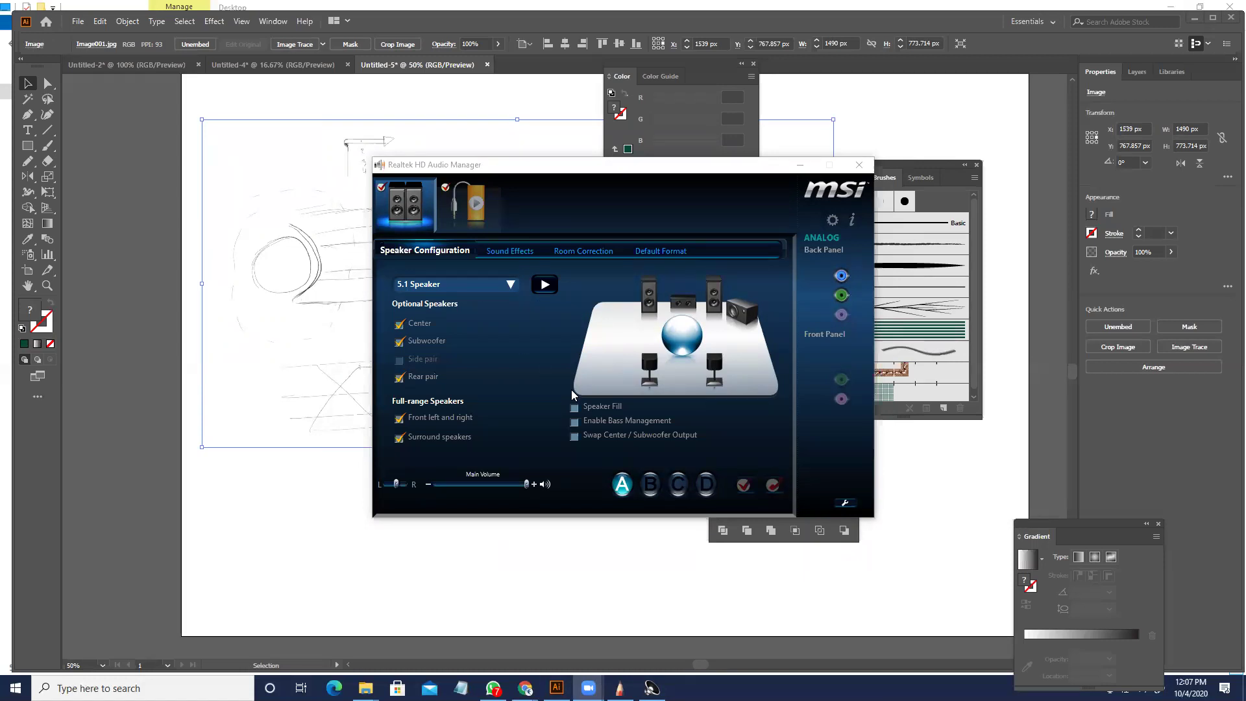
click(860, 165)
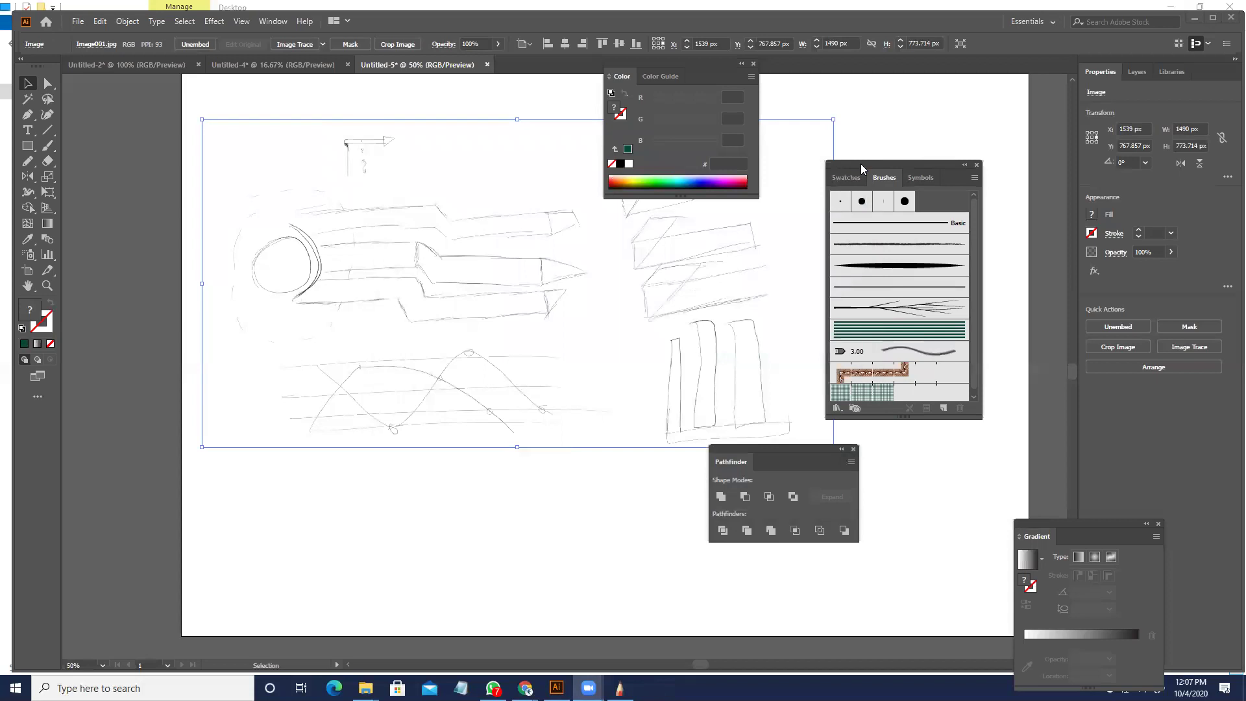
- Draw a circle about 267 px wide around the sketched ring and swap its fill and stroke to leave a dark green outline
alt+scroll(408, 269, up, 1)
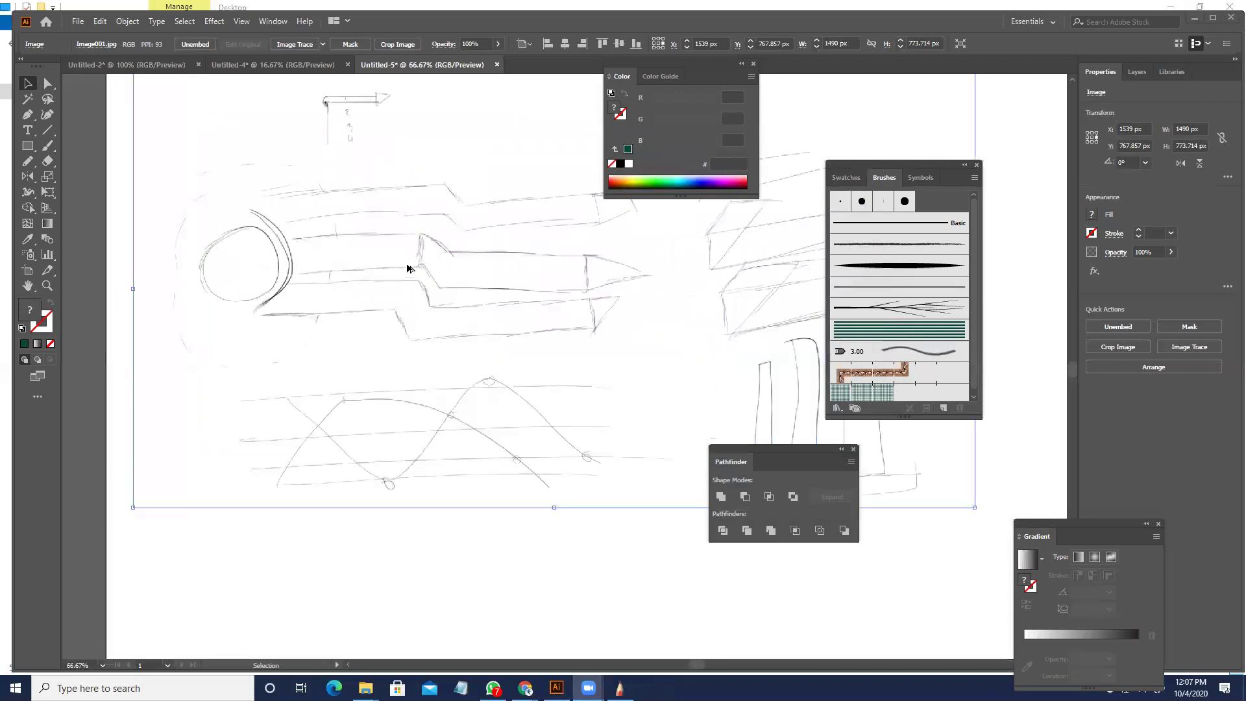
alt+scroll(370, 273, up, 1)
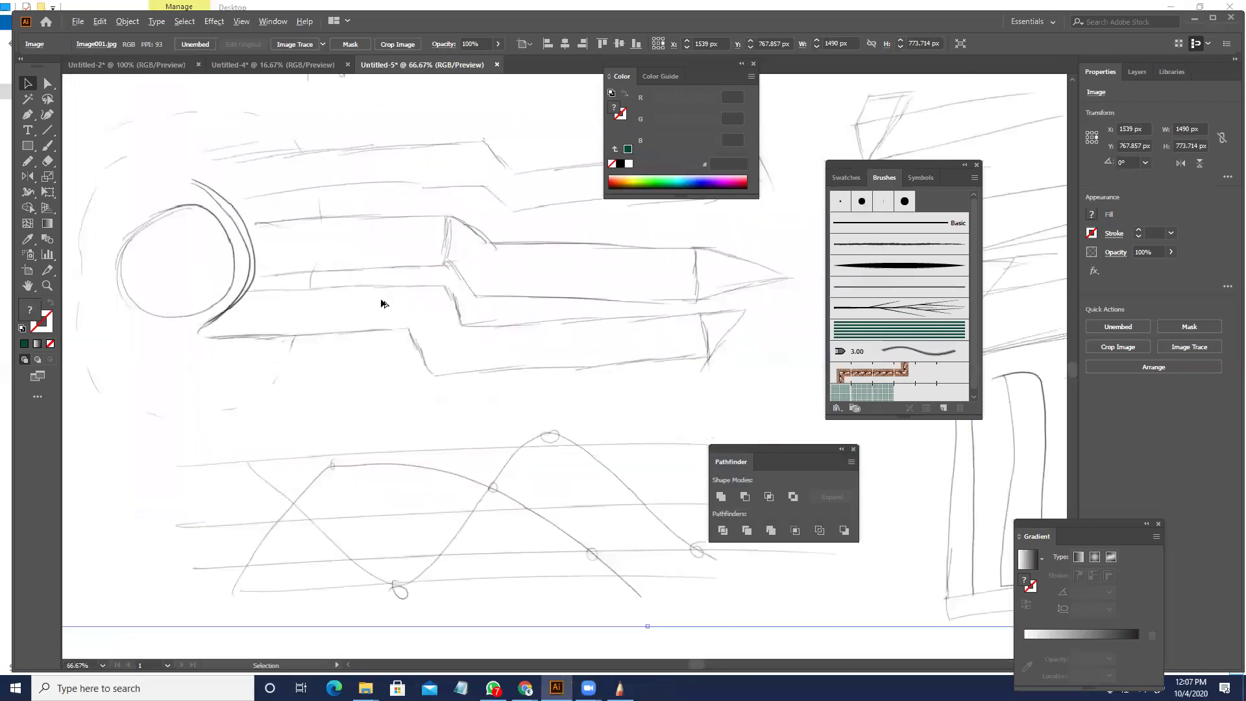
alt+scroll(383, 285, down, 2)
drag(382, 281, 346, 282)
alt+scroll(347, 284, up, 1)
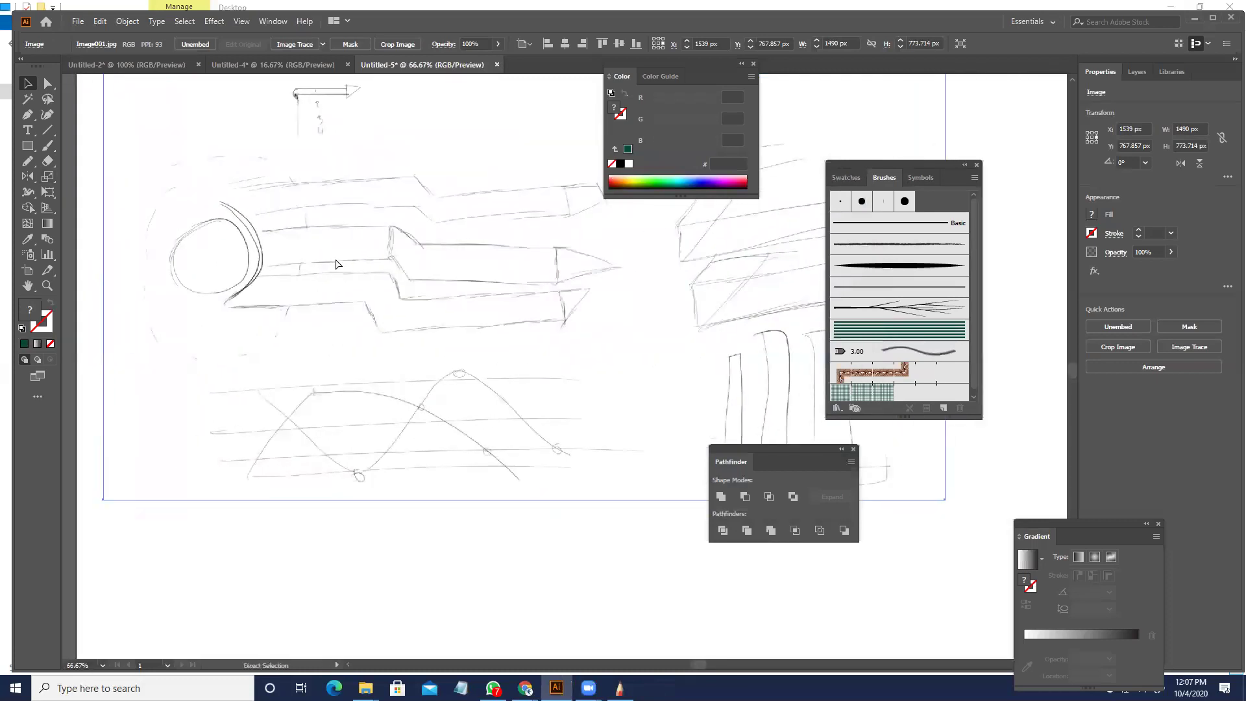
key(ctrl+shift+a)
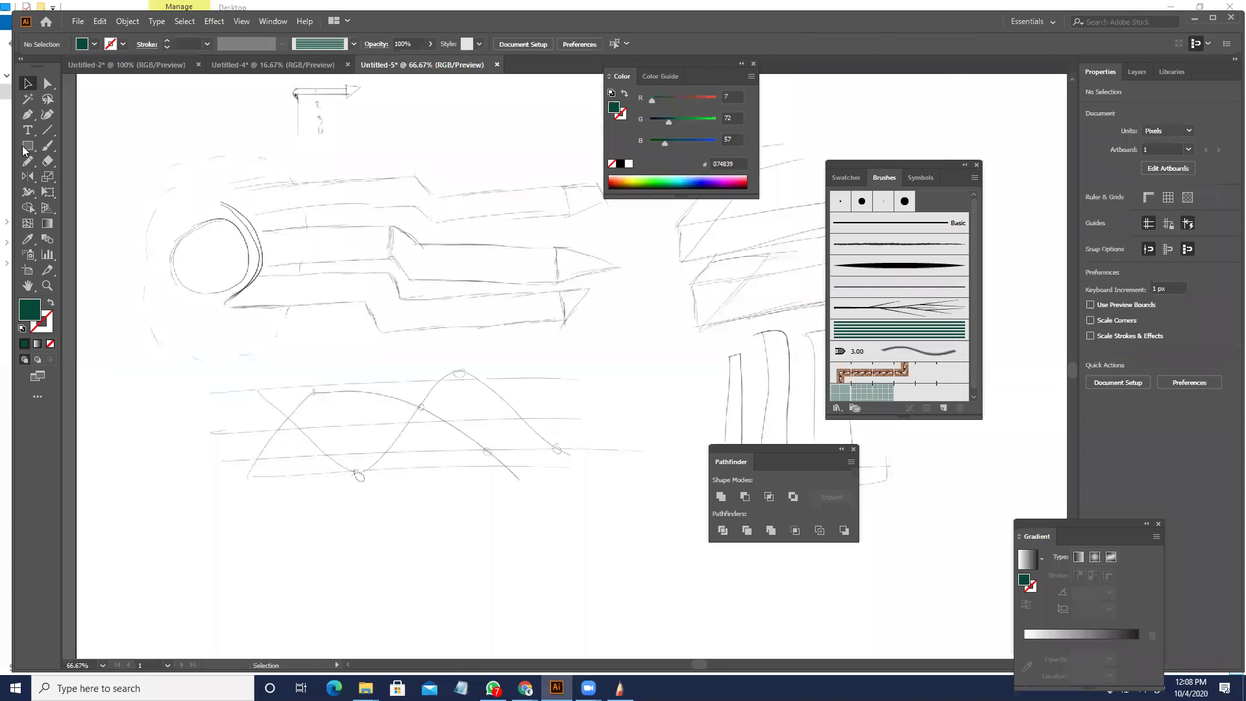
drag(27, 145, 81, 177)
alt+scroll(219, 260, up, 2)
drag(191, 239, 226, 436)
drag(244, 424, 331, 431)
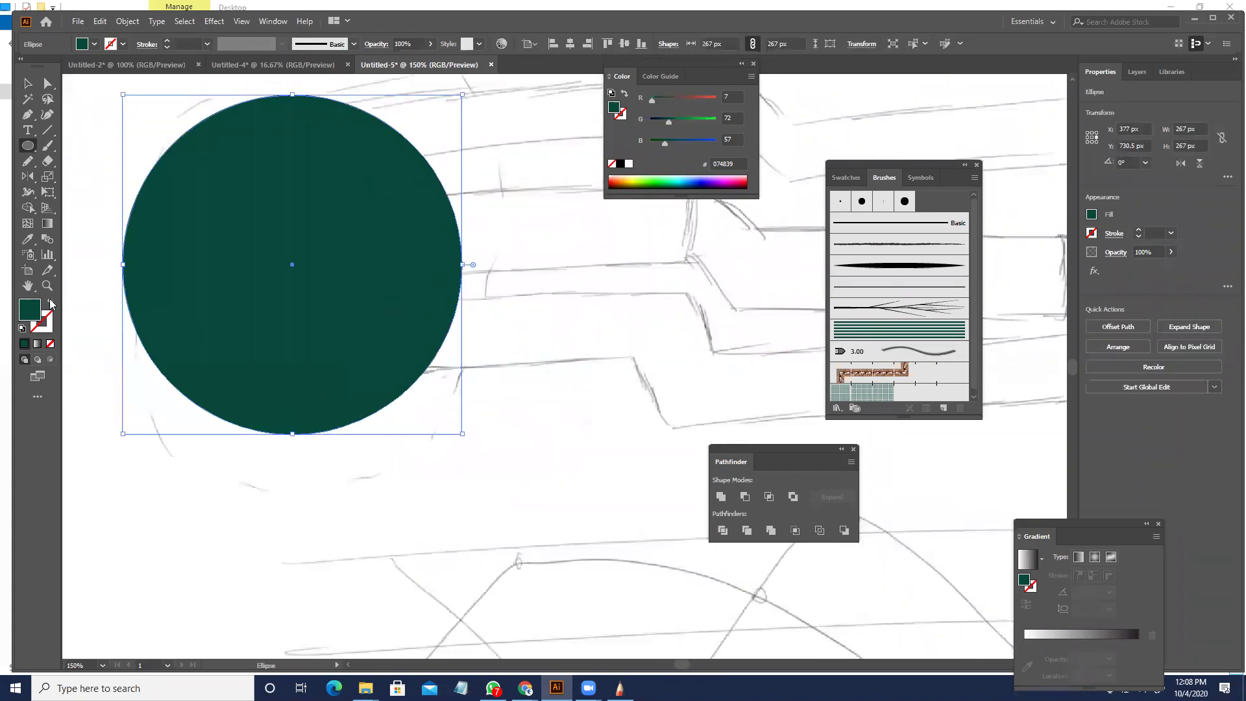
click(48, 301)
key(v)
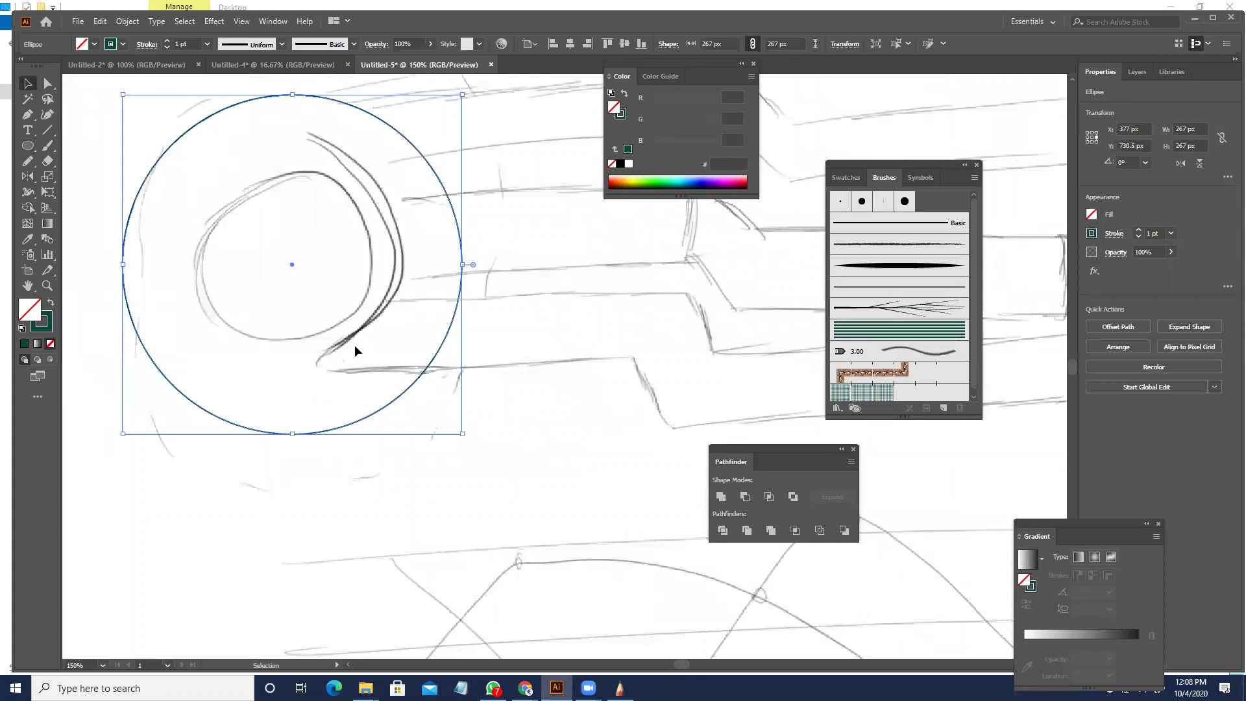
- Create a concentric copy of the circle scaled down to about 184 px and give it a solid dark green fill without stroke
drag(462, 433, 412, 397)
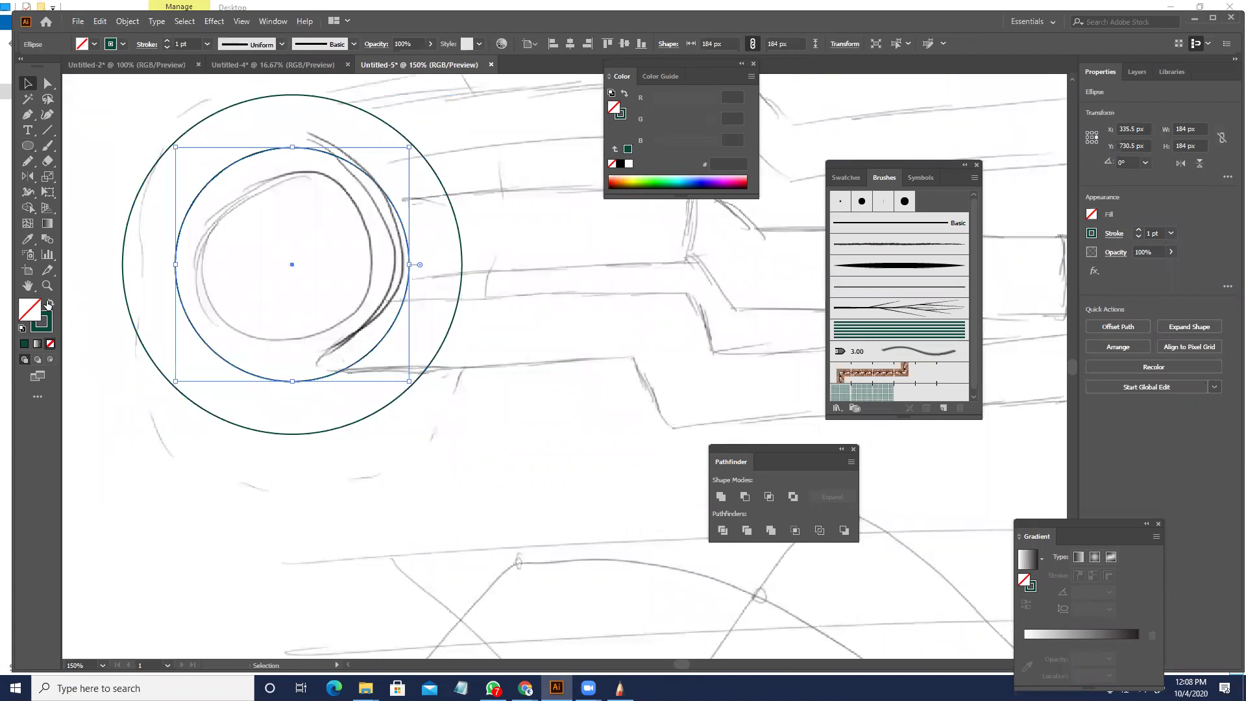
click(50, 302)
key(a)
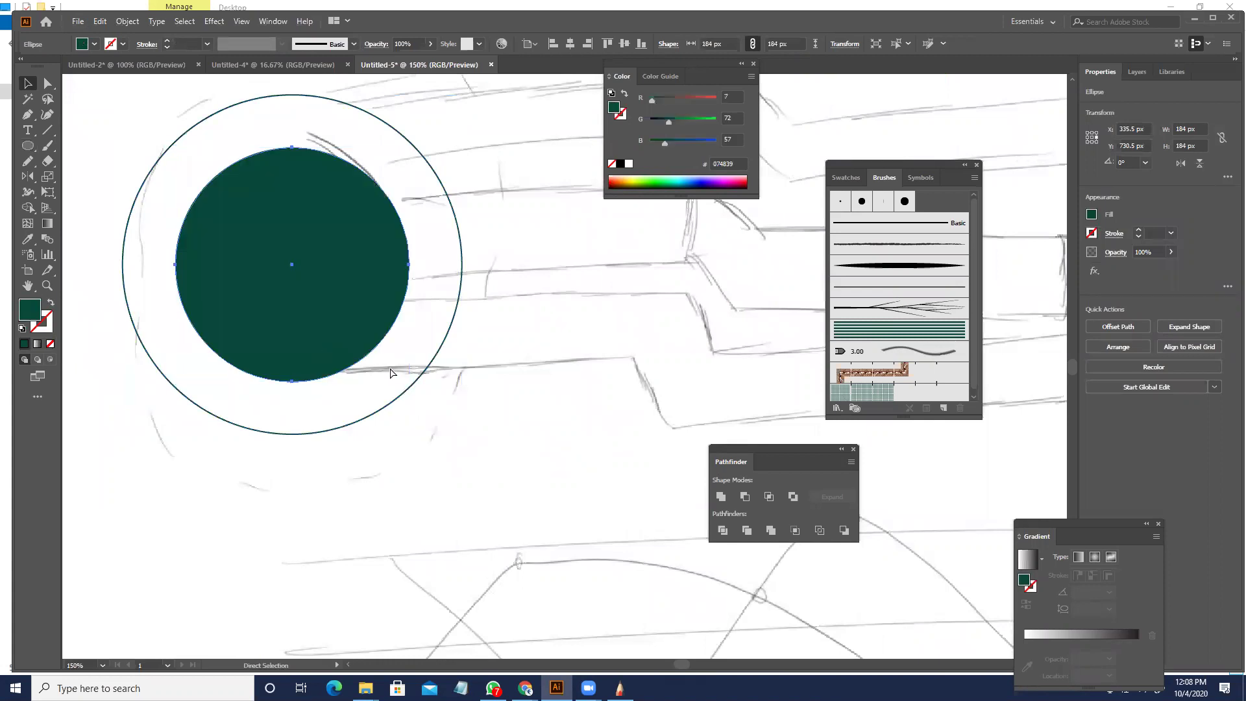
scroll(500, 311, down, 2)
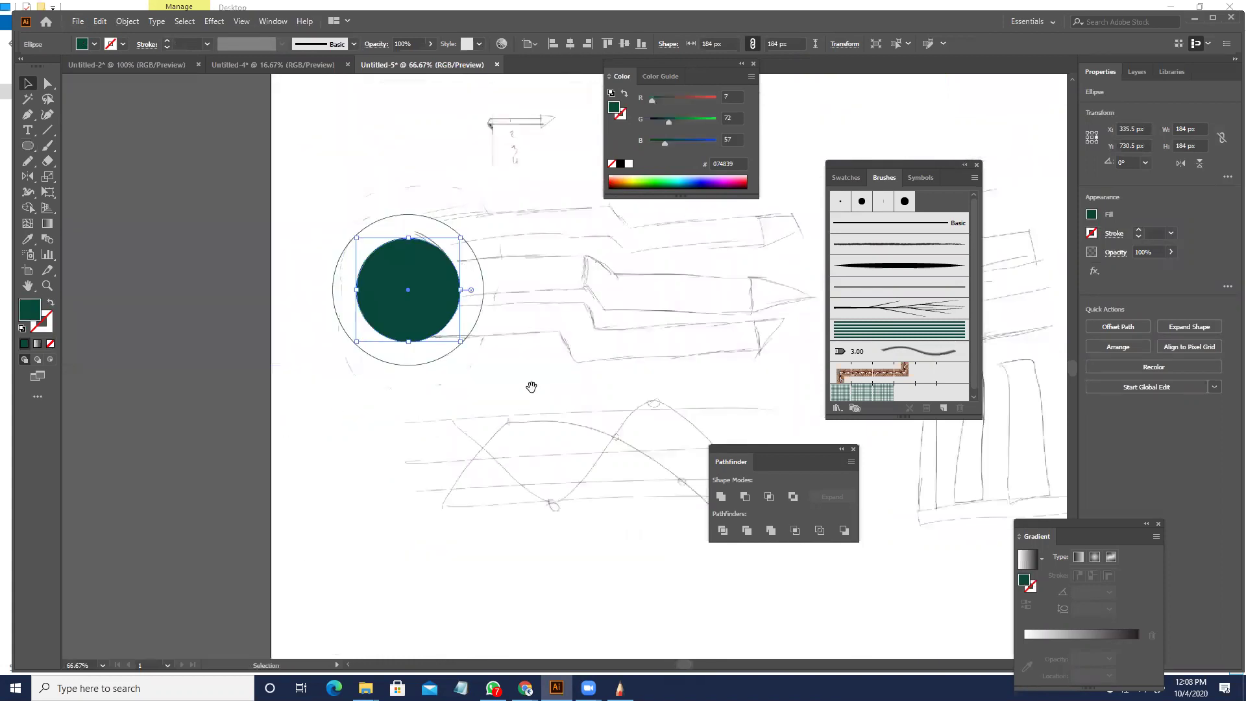
drag(576, 411, 530, 413)
key(v)
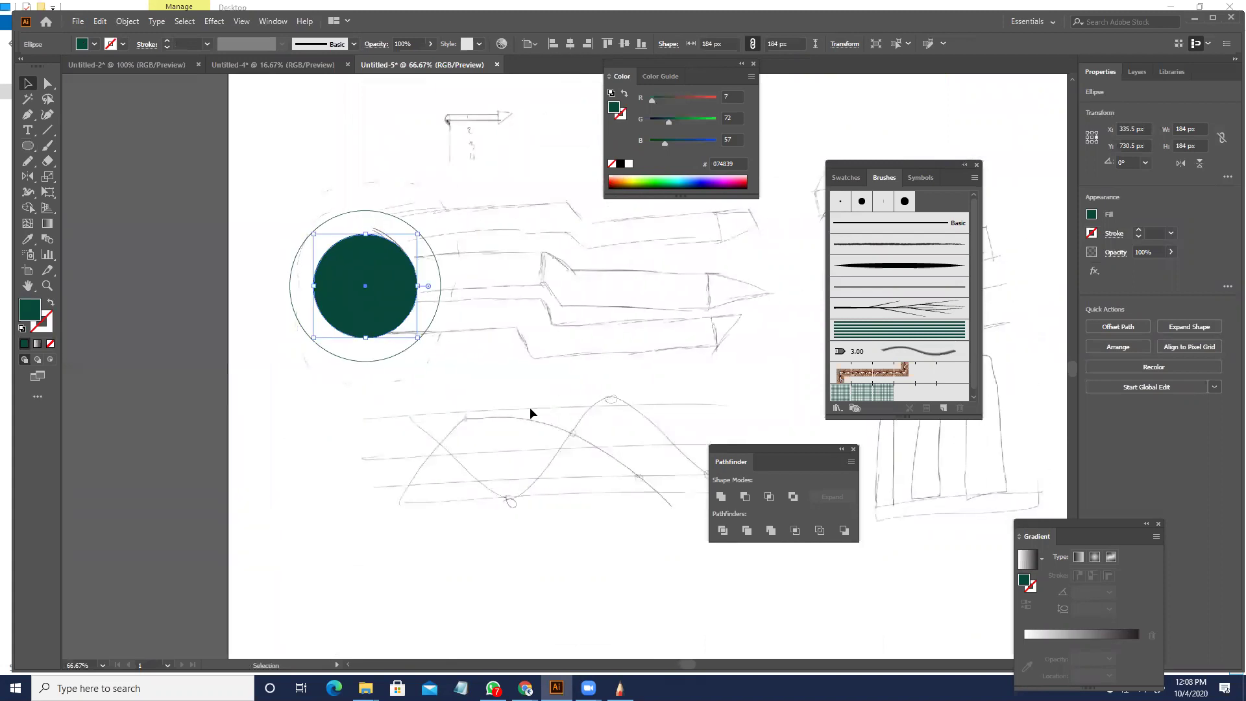
- Add a concentric, unfilled copy of the outer circle scaled to about 218 px, between the outer ring and the filled circle
scroll(530, 413, up, 3)
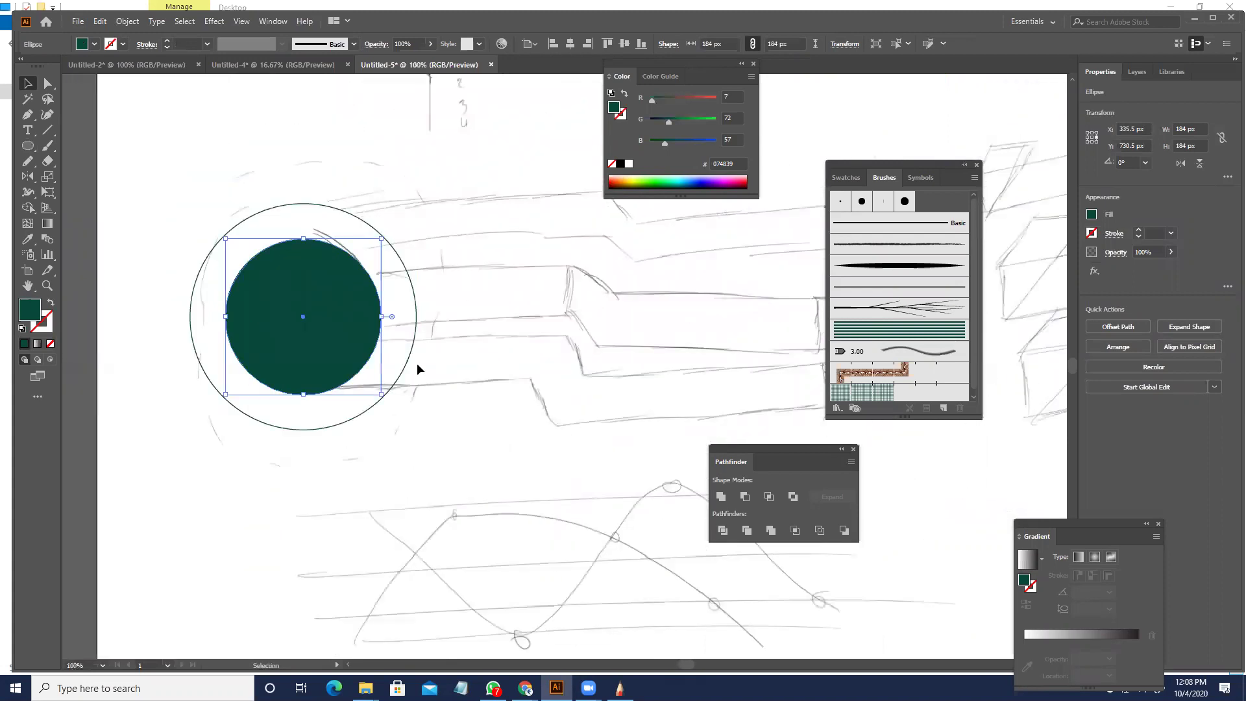
click(402, 361)
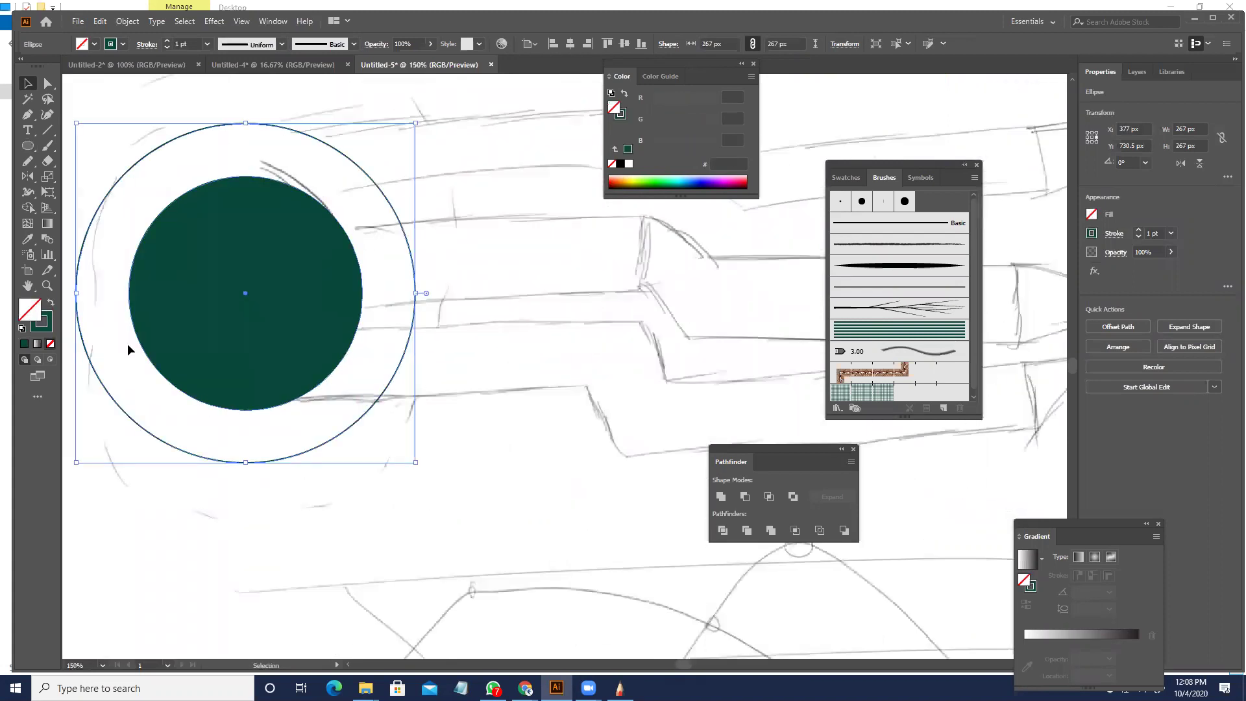
click(51, 302)
click(50, 302)
key(a)
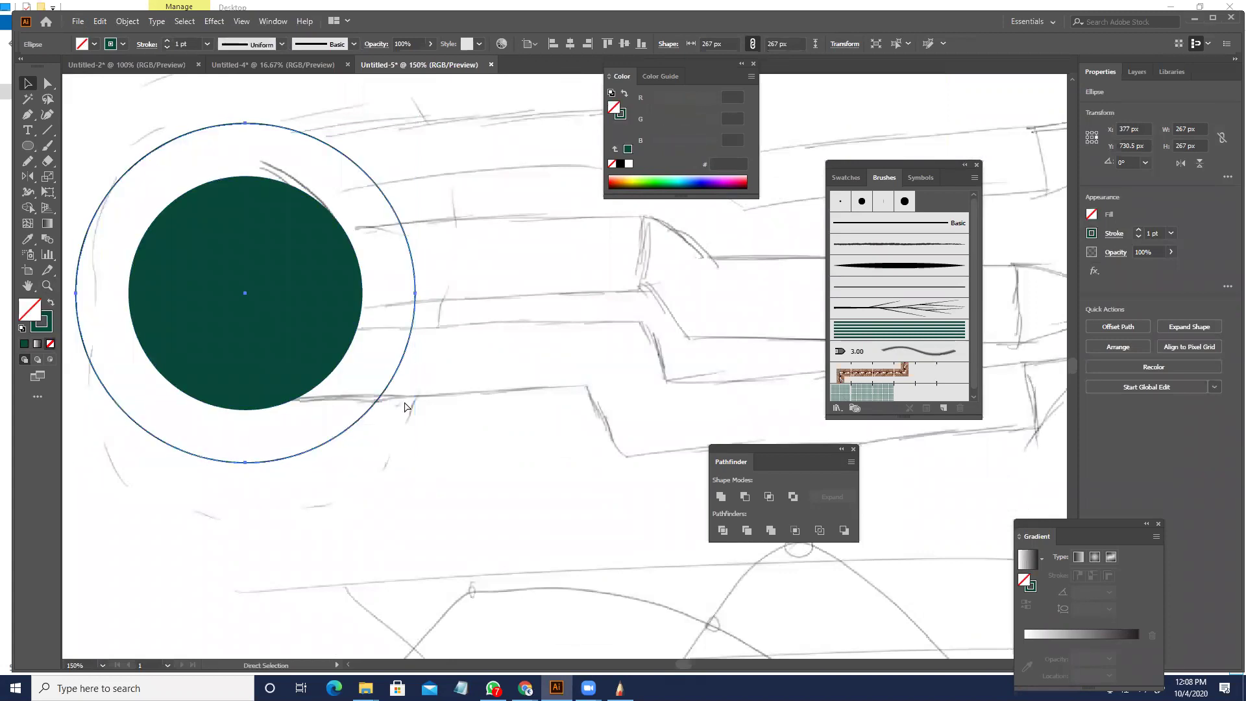
key(v)
drag(416, 461, 385, 443)
scroll(452, 446, down, 2)
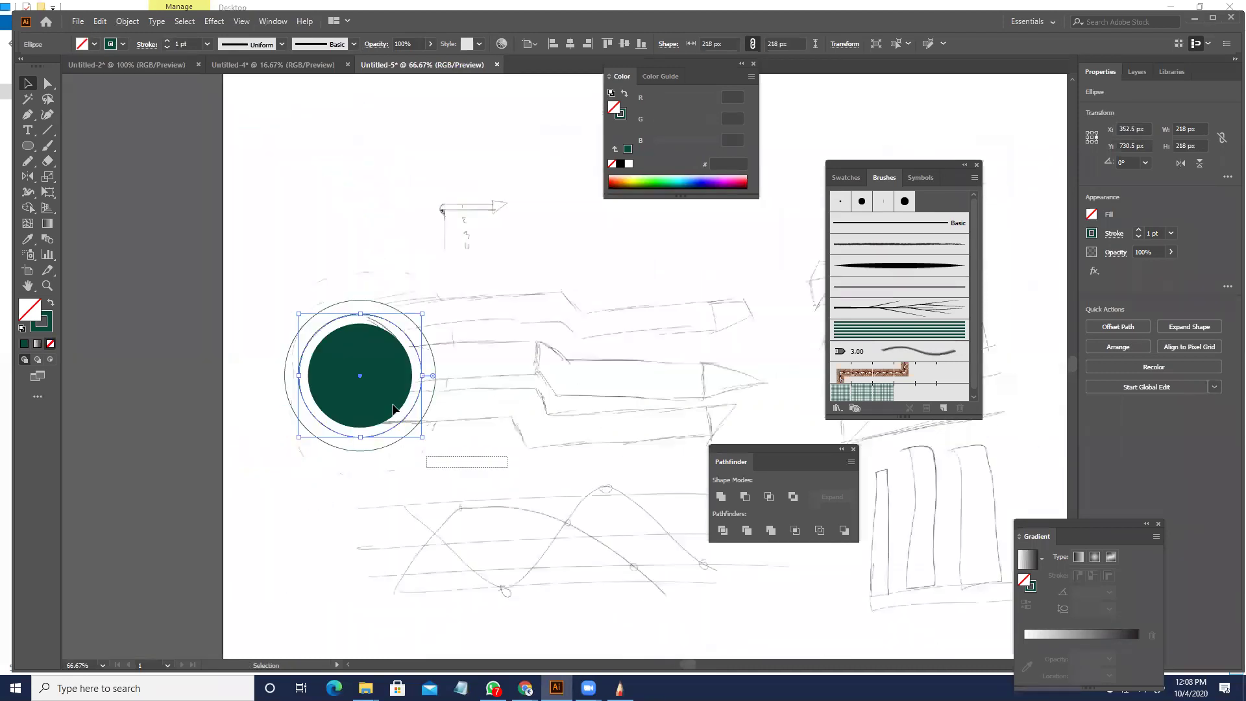
- Delete the outermost 267 px circle, keeping only the filled disc and the 218 px ring around it
scroll(395, 404, up, 2)
click(444, 415)
click(464, 423)
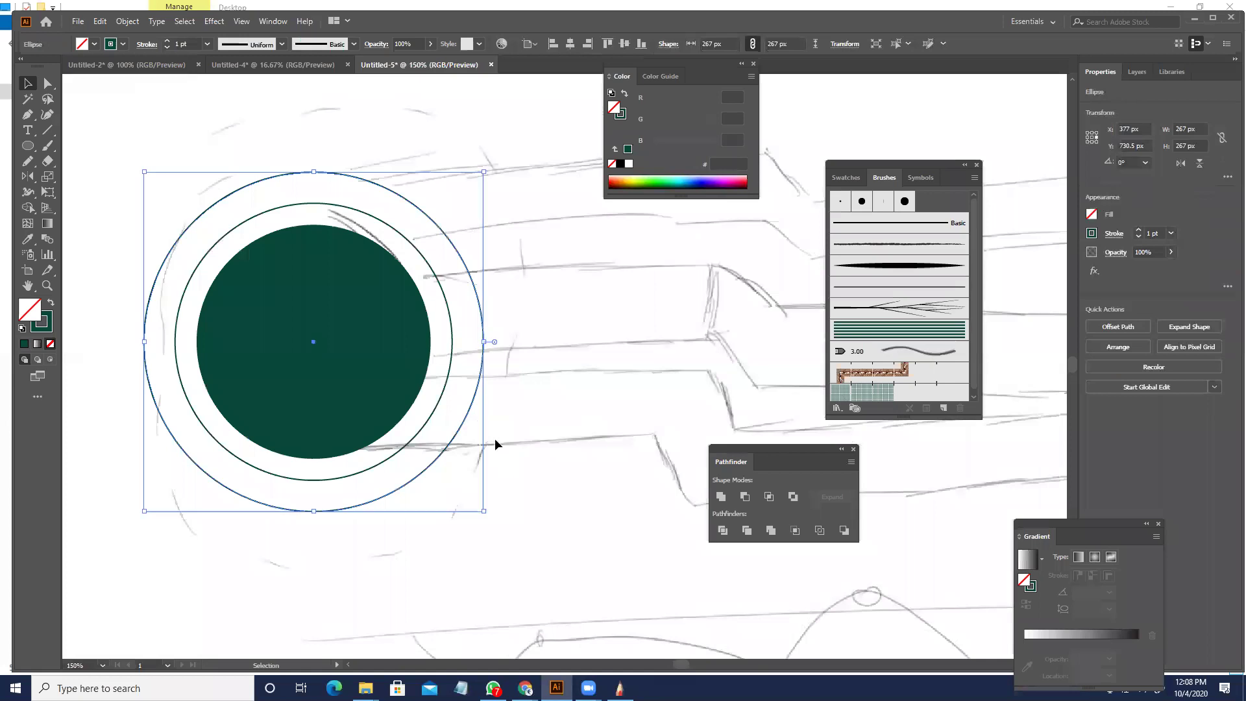
drag(537, 412, 491, 403)
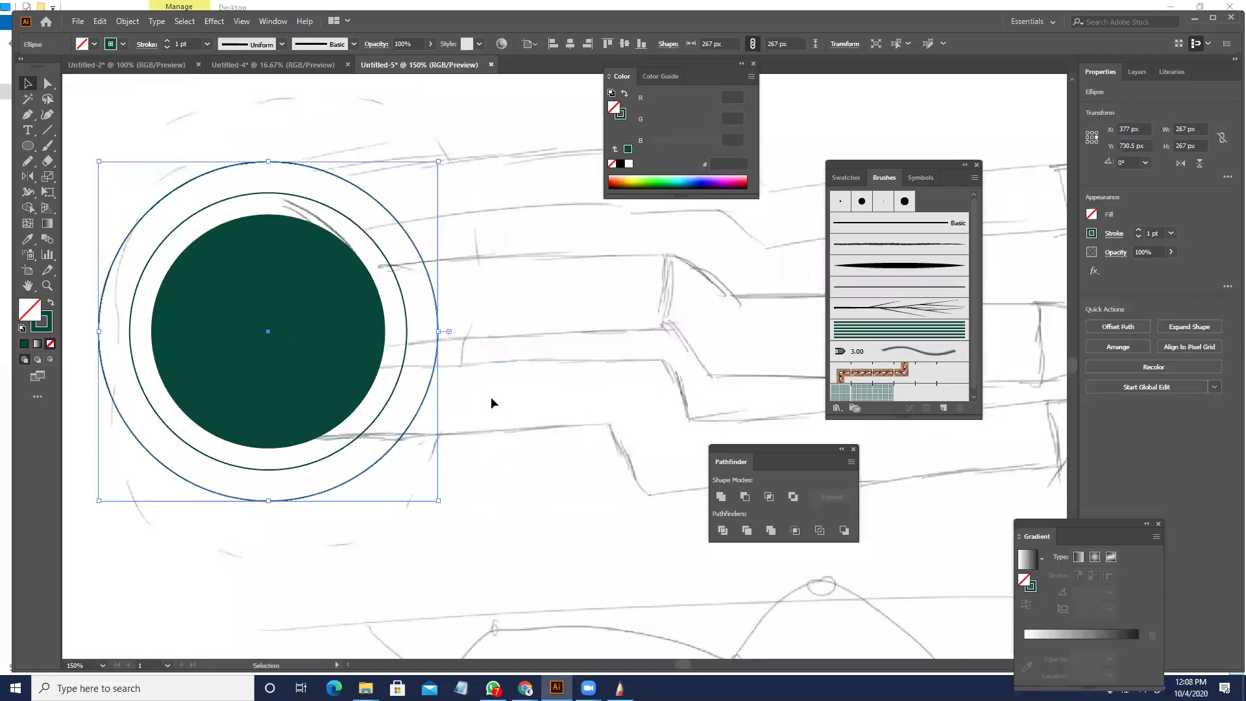
click(491, 403)
drag(484, 409, 310, 401)
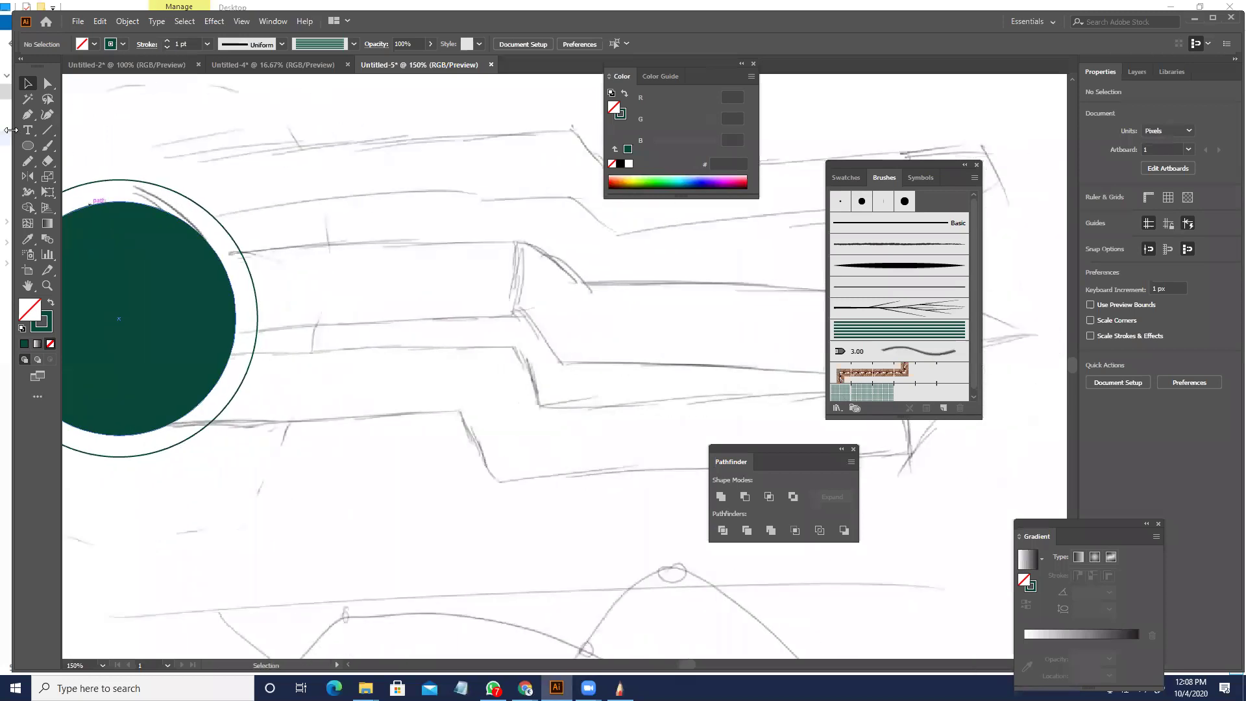
- Draw an unfilled rectangle of 413 by 47 px extending right from the upper part of the ring
click(29, 149)
drag(27, 149, 97, 142)
key(ctrl+minus)
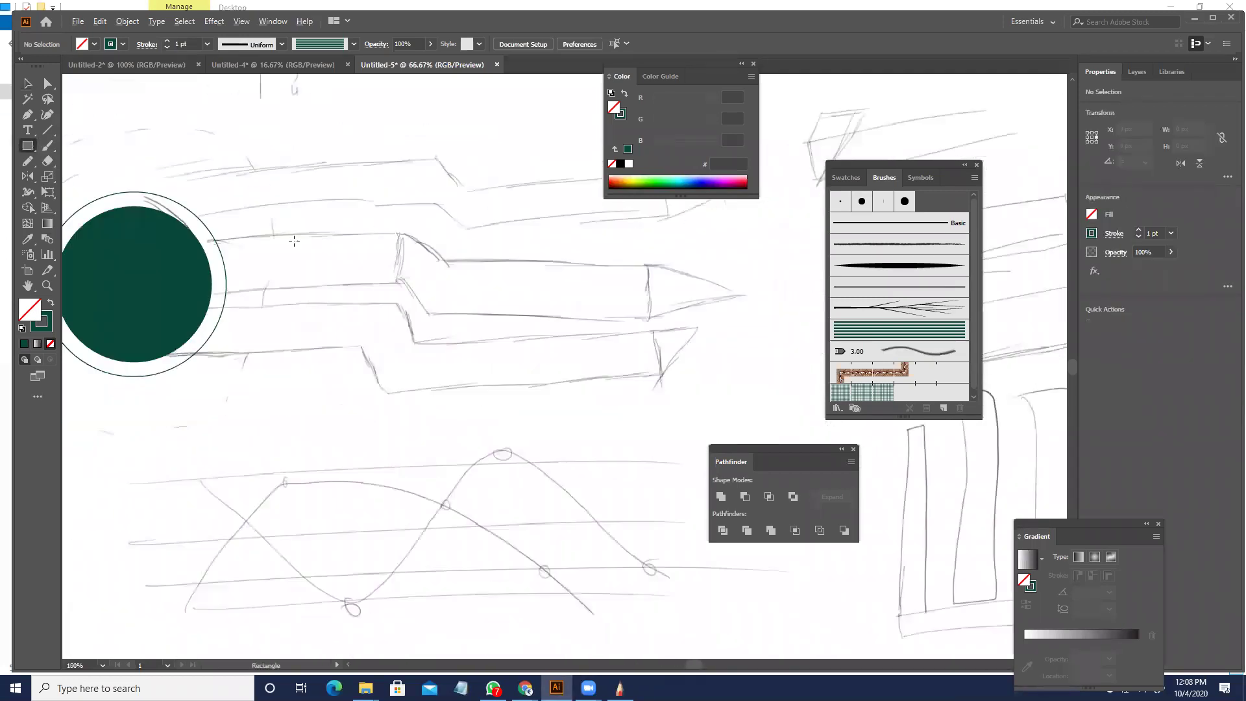
scroll(360, 237, down, 1)
scroll(295, 265, up, 1)
drag(218, 270, 543, 309)
key(v)
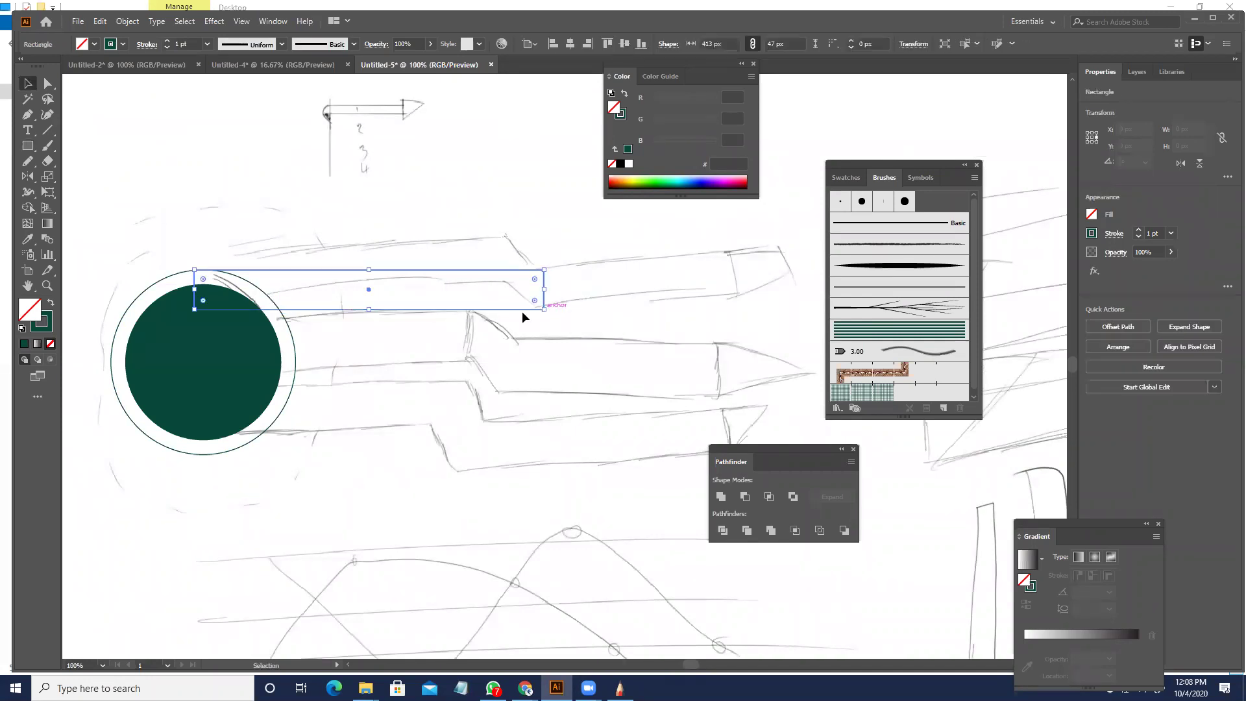
- Shorten the rectangle to 291 px wide and place a copy of it diagonally below its right end
scroll(390, 321, up, 2)
drag(445, 331, 297, 330)
scroll(500, 291, down, 1)
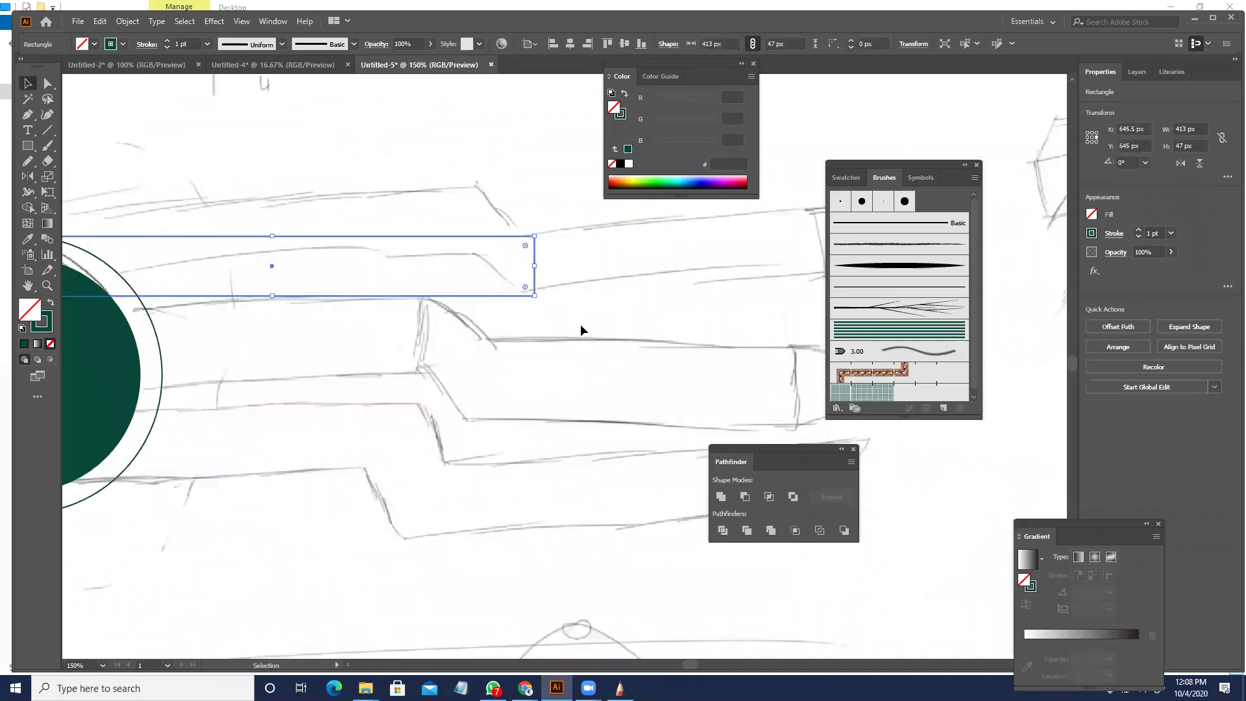
click(29, 144)
scroll(562, 239, up, 2)
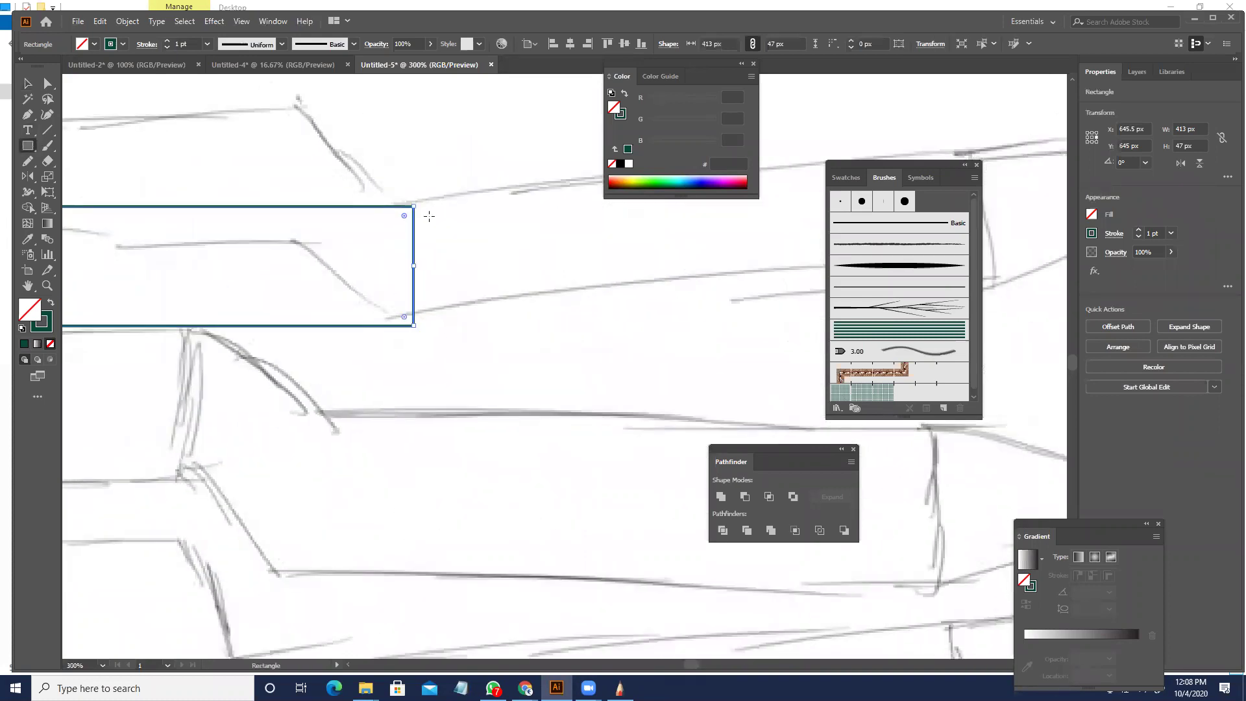
scroll(363, 207, down, 2)
click(29, 83)
drag(390, 240, 361, 257)
drag(220, 286, 724, 323)
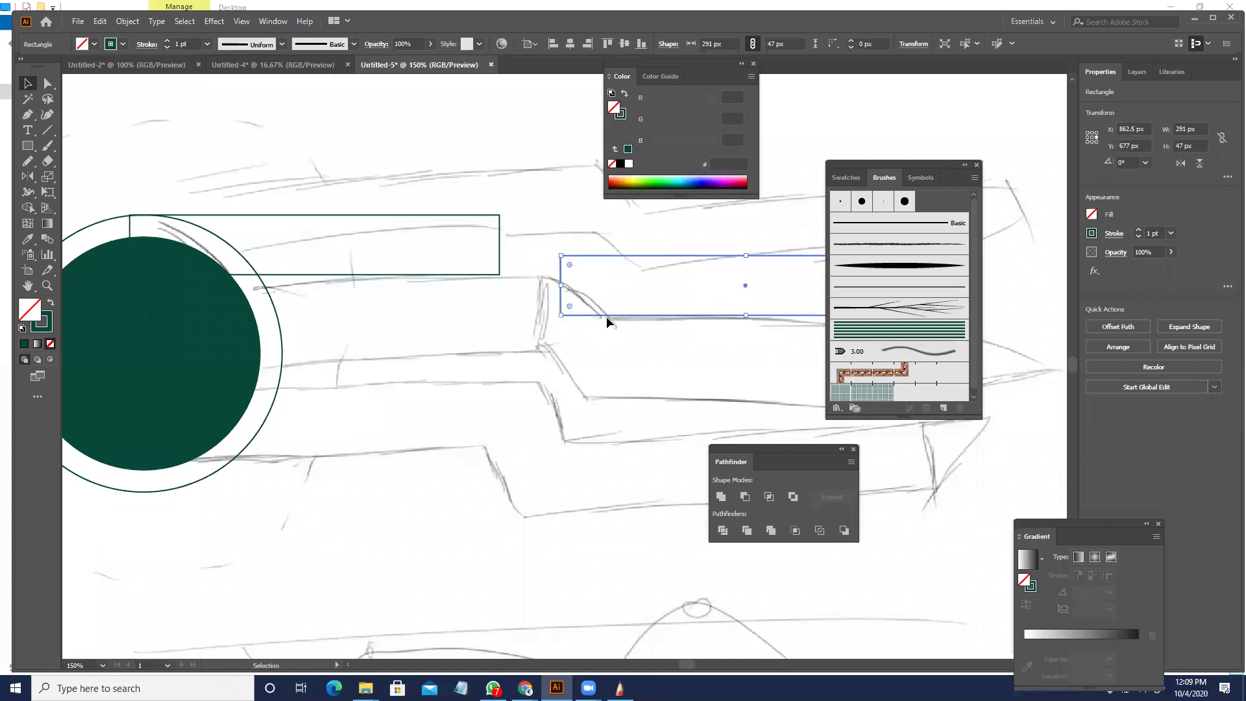
- Add another copy beside the upper bar and pull its right corners onto the lower bar's left edge as a slanted connector
drag(608, 316, 255, 252)
key(a)
drag(557, 158, 565, 189)
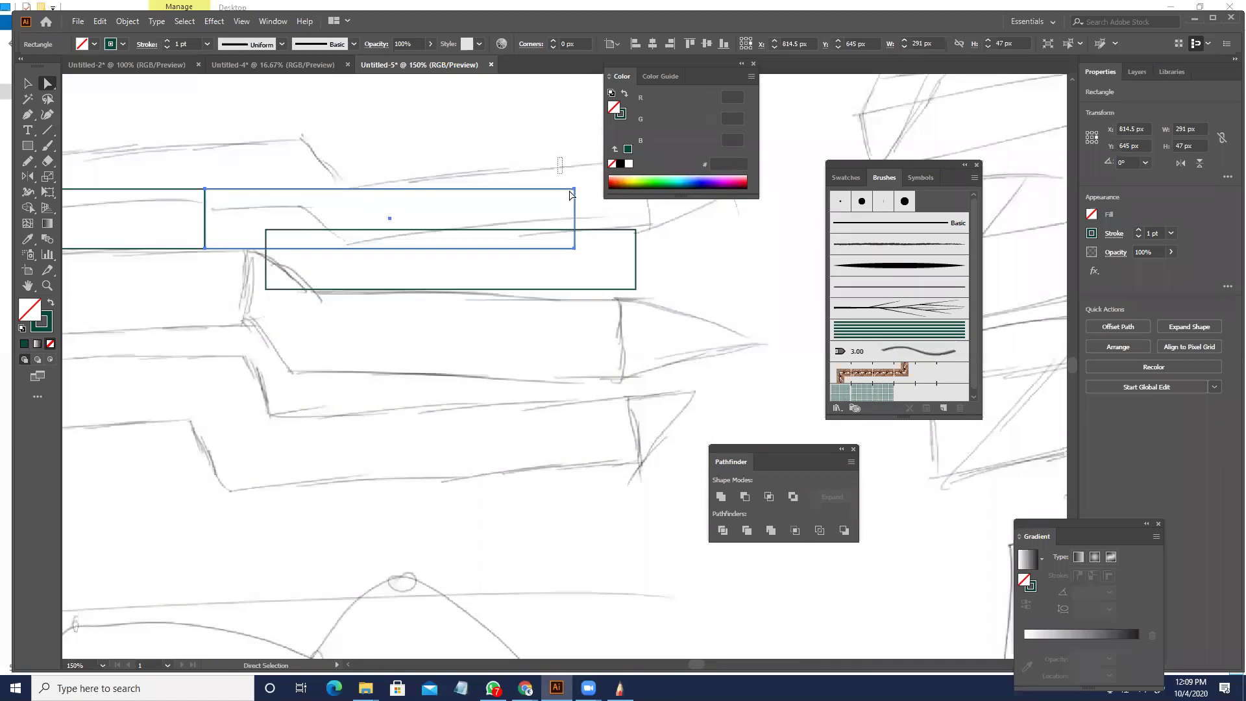
click(573, 248)
drag(573, 249, 267, 292)
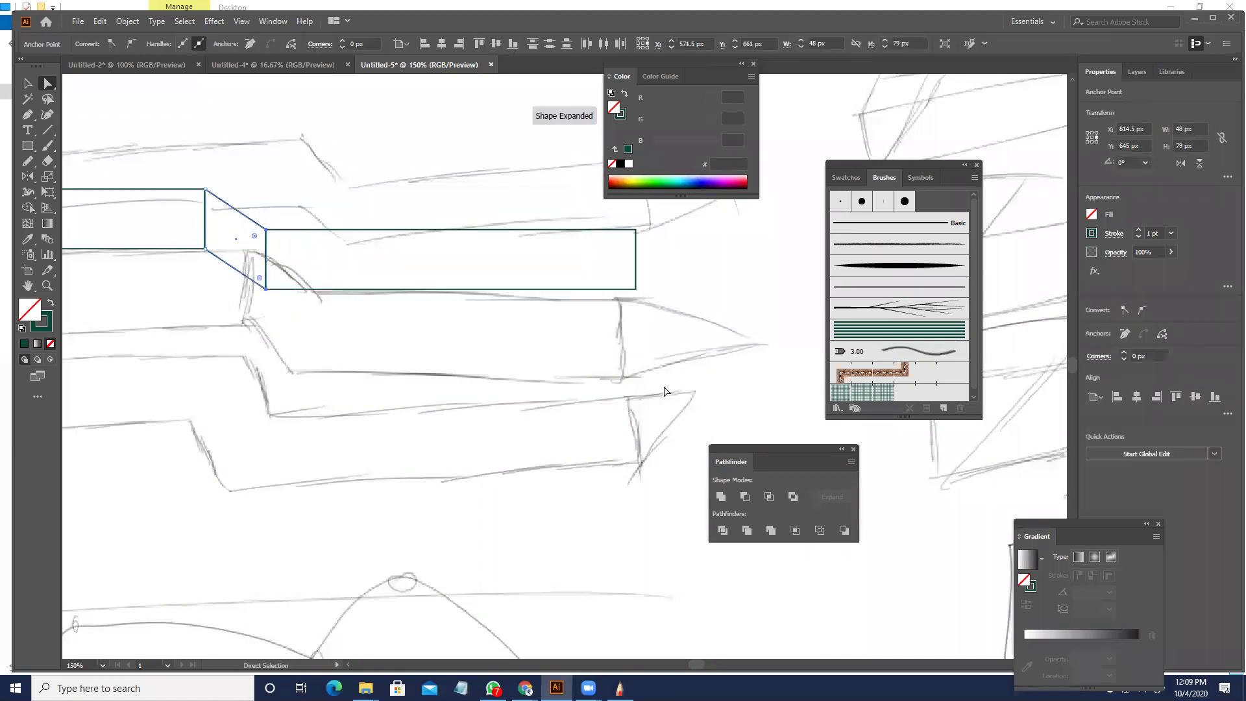
- Shift the lower bar and the joined connector corners slightly left and up, giving connector and bar a combined width of 323 px
drag(265, 230, 246, 225)
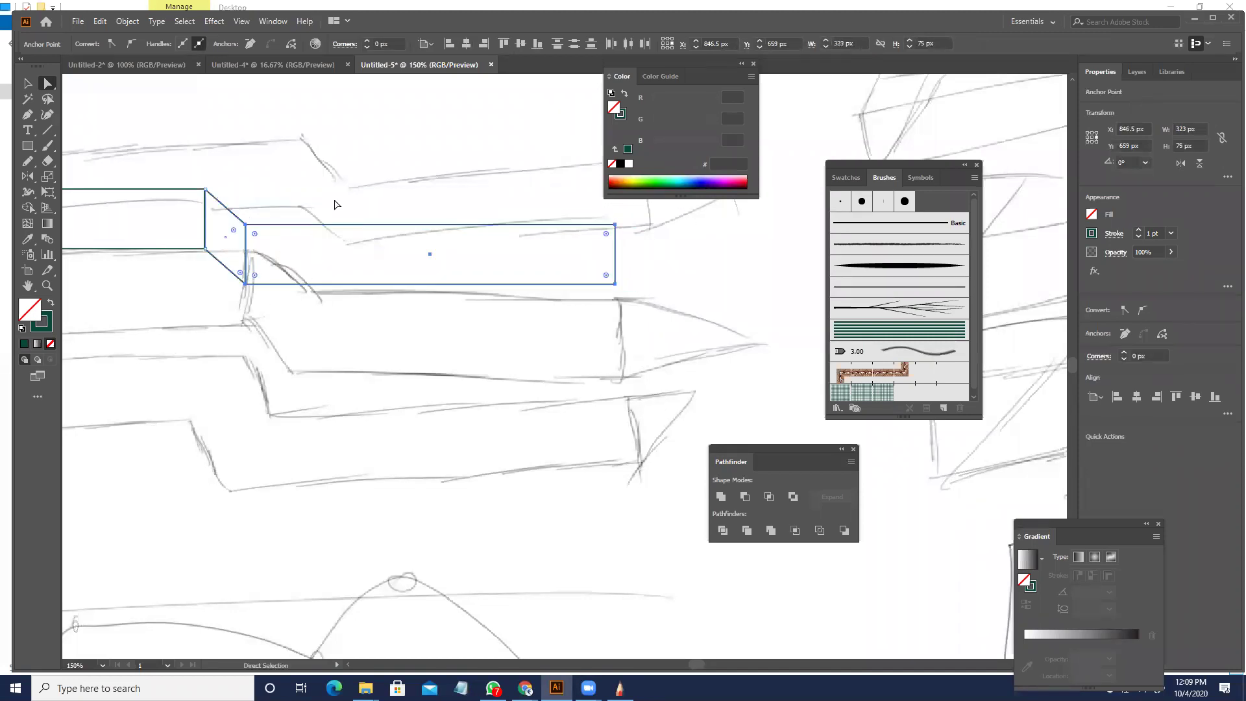
drag(359, 298, 383, 309)
key(v)
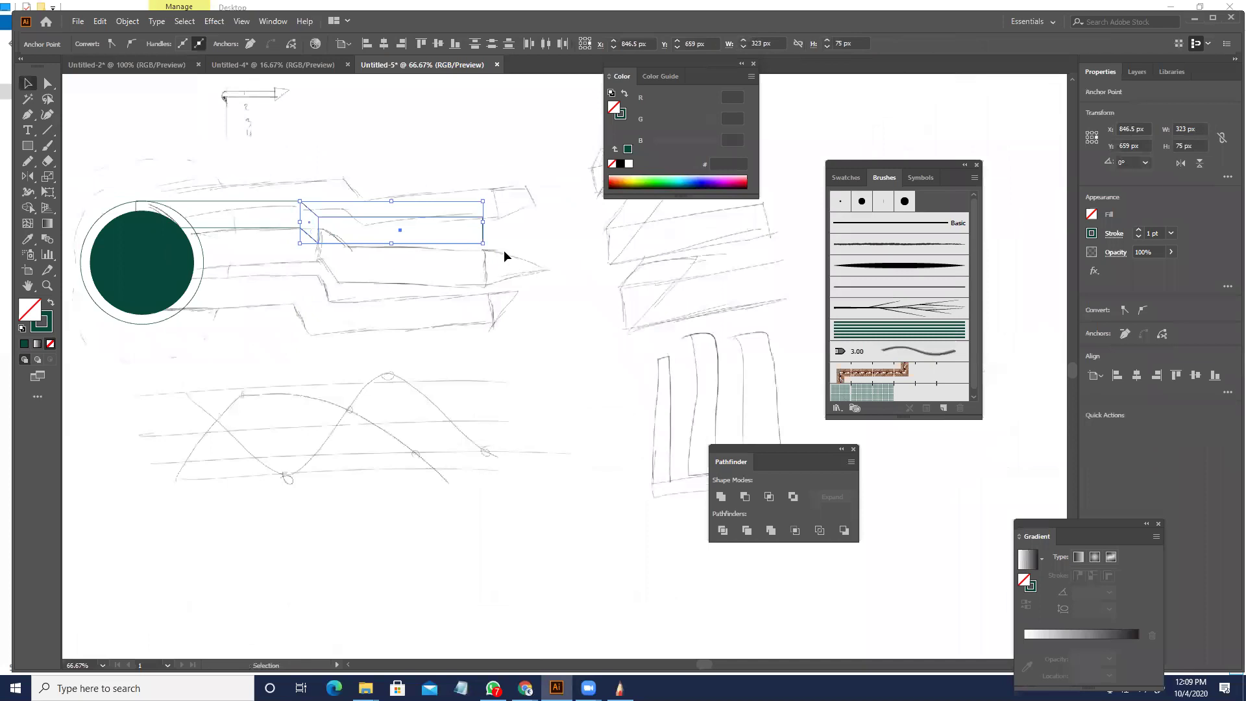
- Draw a right-pointing triangle of about 45 by 52 px and move it against the lower bar's right end
scroll(503, 258, up, 2)
key(a)
drag(429, 168, 497, 303)
drag(28, 148, 85, 193)
drag(514, 314, 517, 353)
key(Down)
key(Down)
key(Down)
key(v)
drag(505, 310, 484, 271)
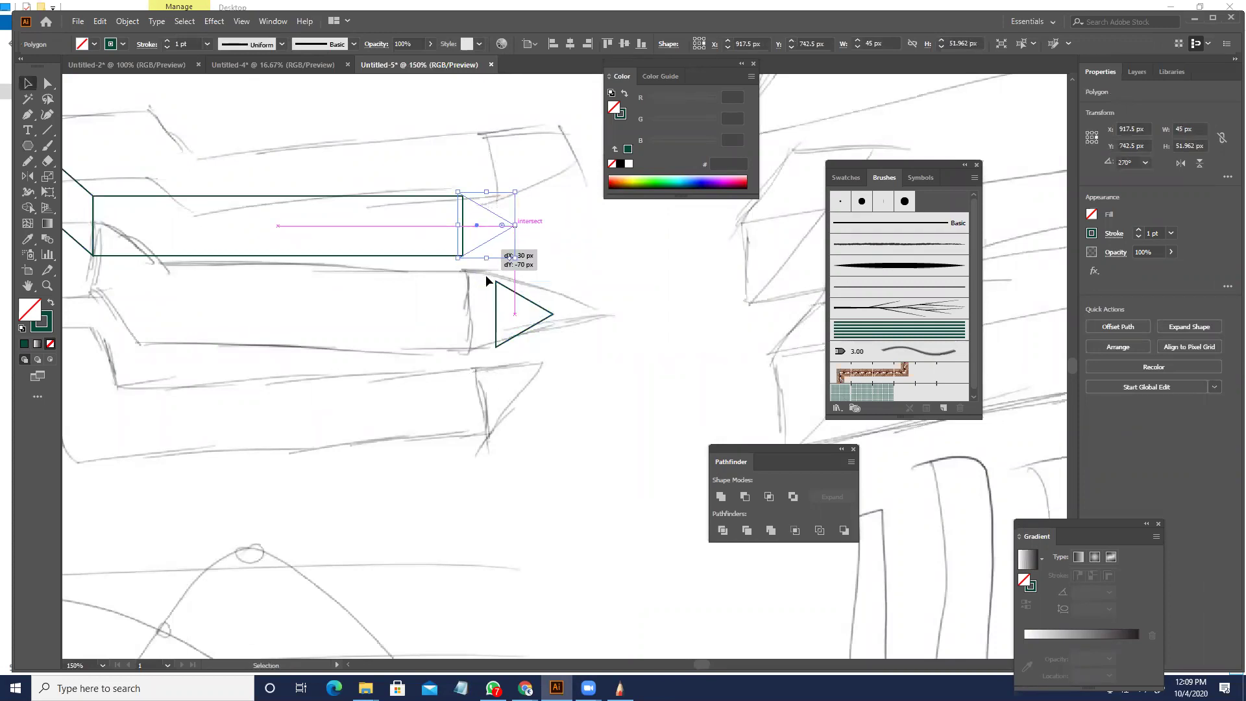
- Vertically centre the triangle on the lower bar, nudge it toward the bar's end and shorten it to 39 px
shift+click(405, 196)
click(405, 197)
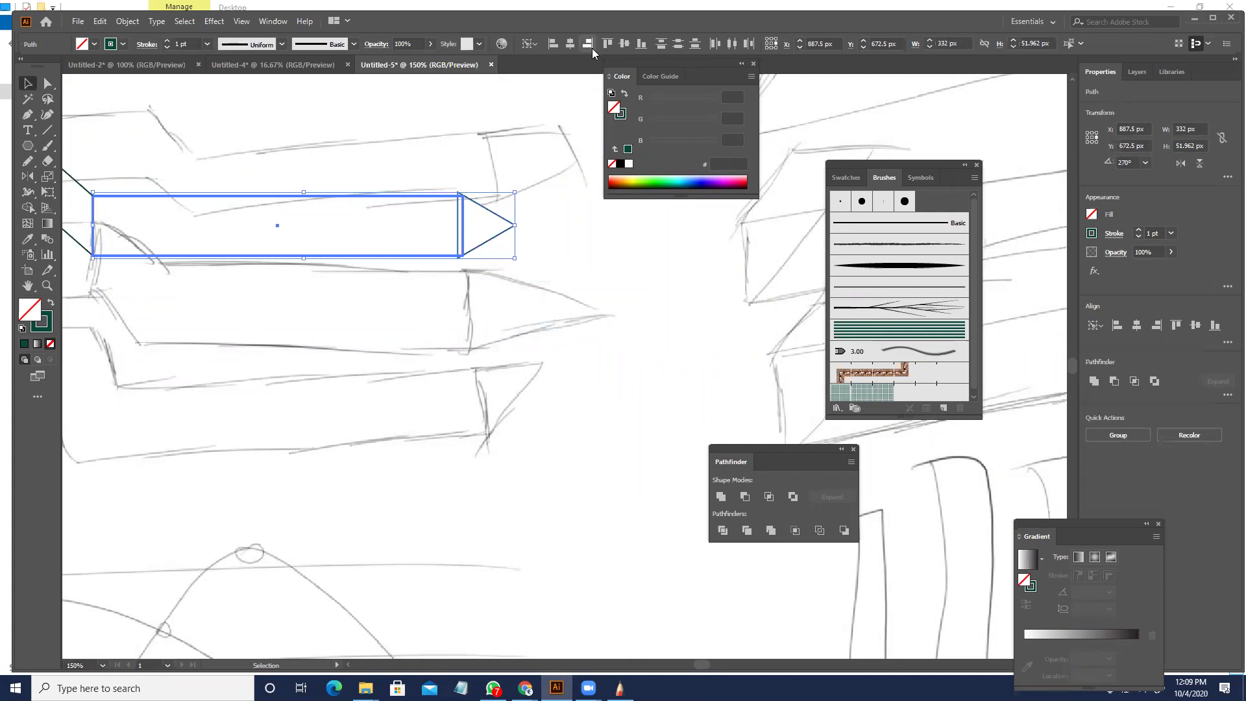
click(625, 44)
click(481, 247)
drag(502, 234, 506, 233)
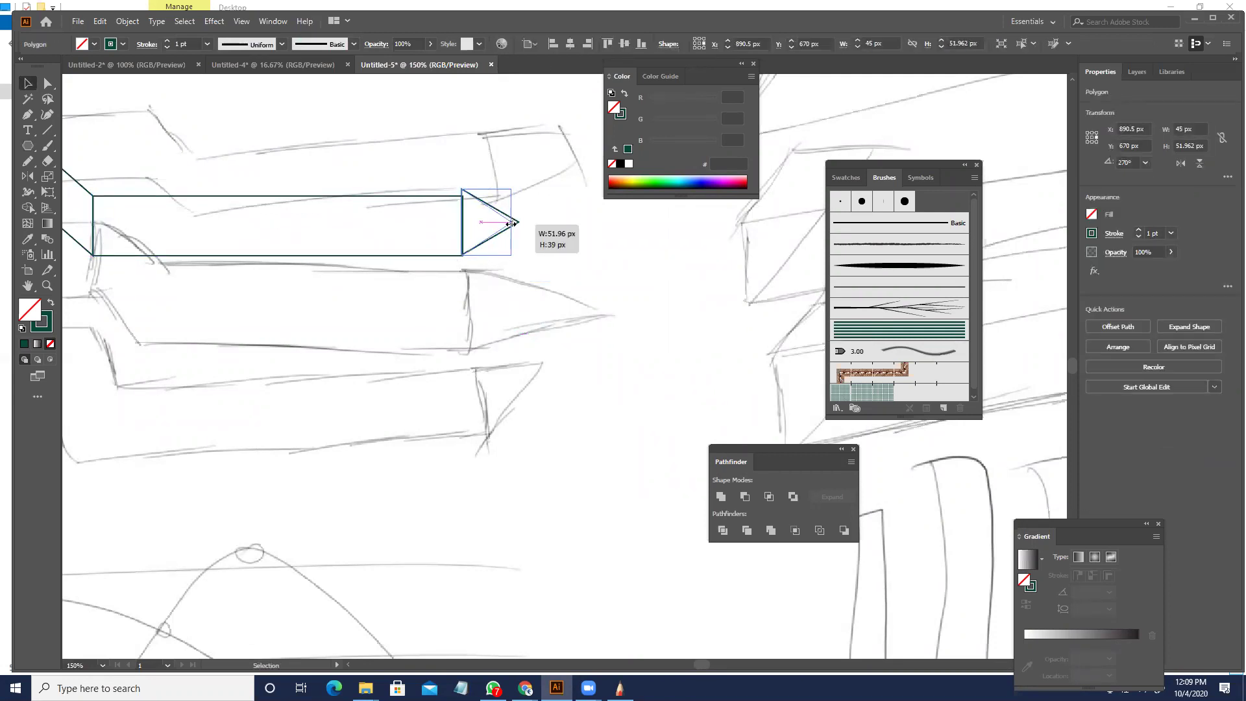
- Set the triangle flush against the lower bar's right end and align their vertical centres, using the bar as key object
scroll(479, 175, up, 3)
drag(536, 368, 338, 233)
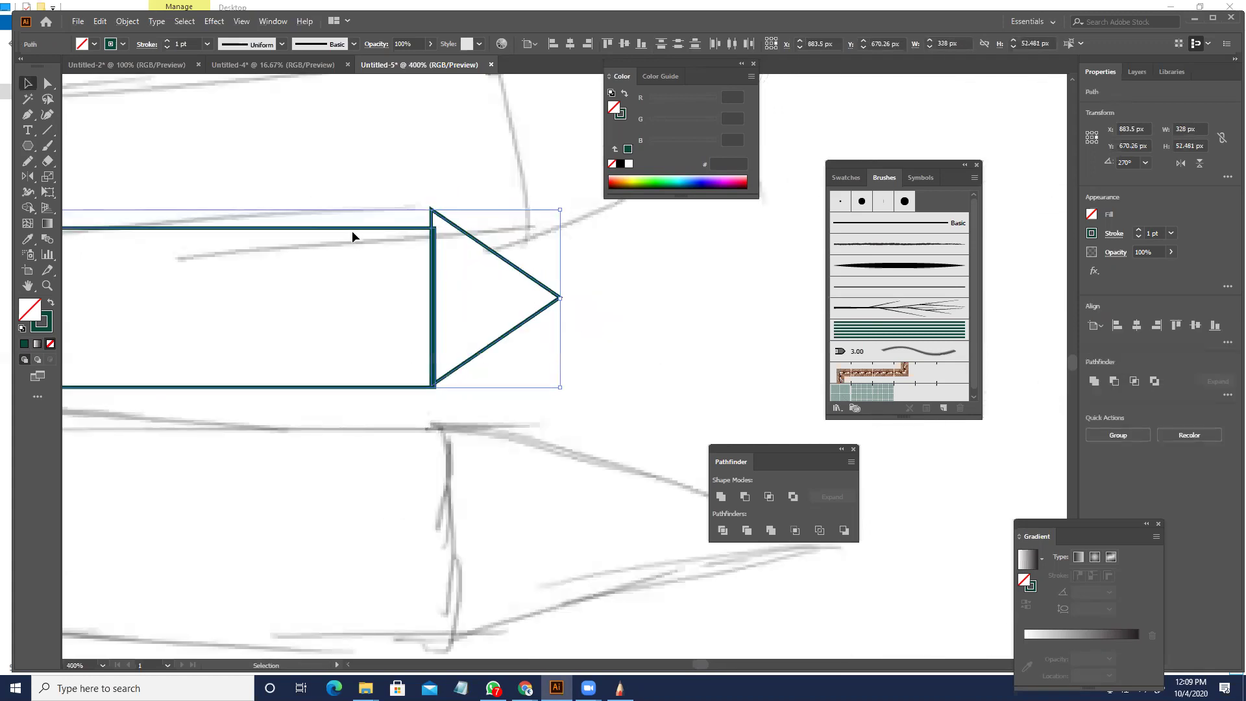
click(623, 44)
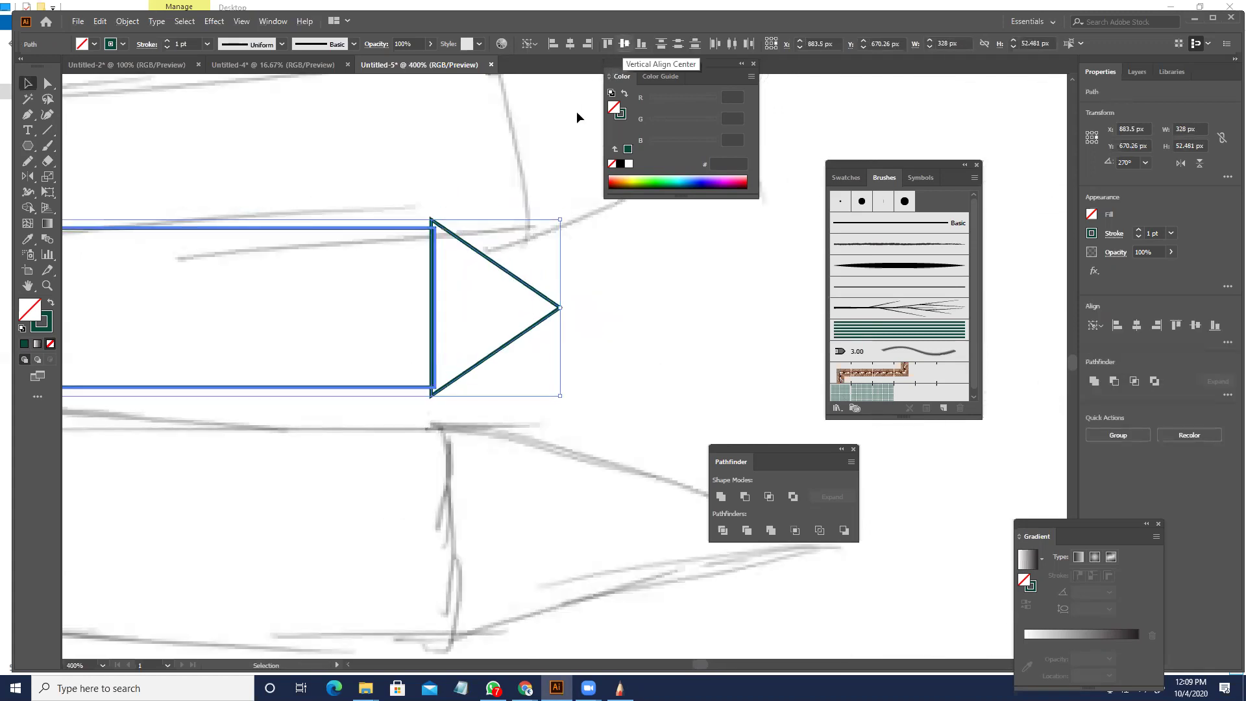
drag(470, 248, 475, 244)
click(544, 364)
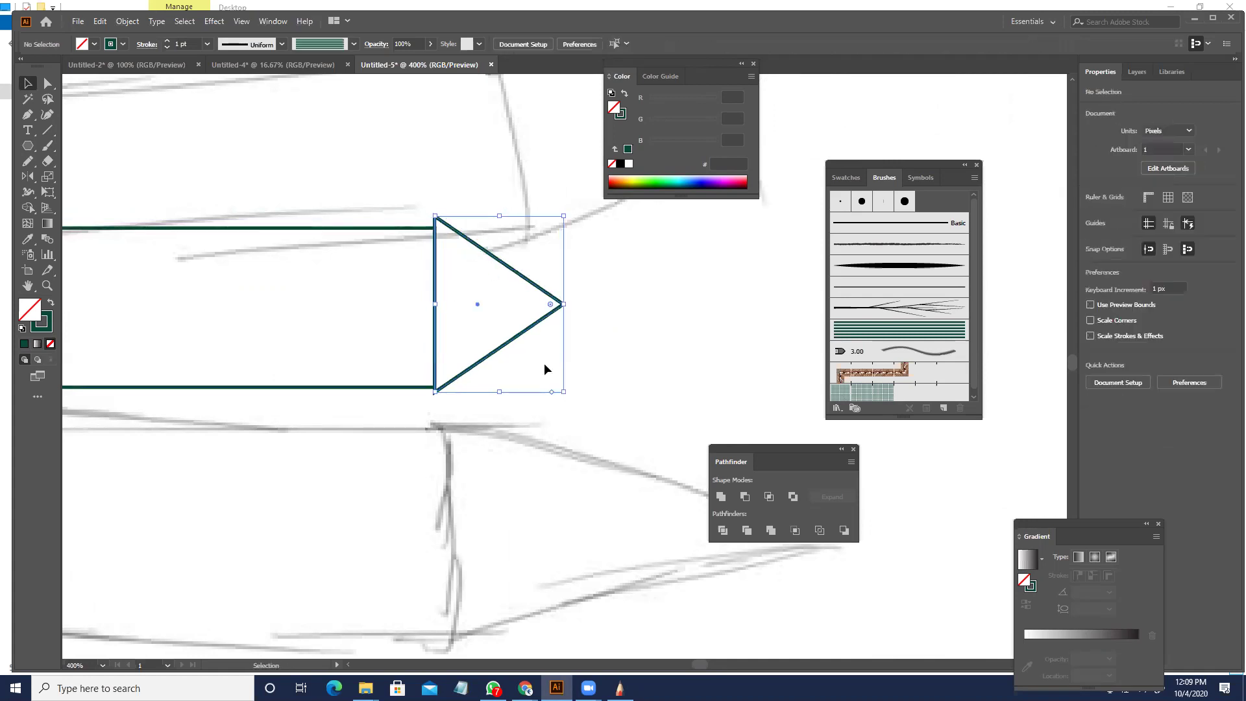
key(ctrl+minus)
drag(515, 364, 389, 325)
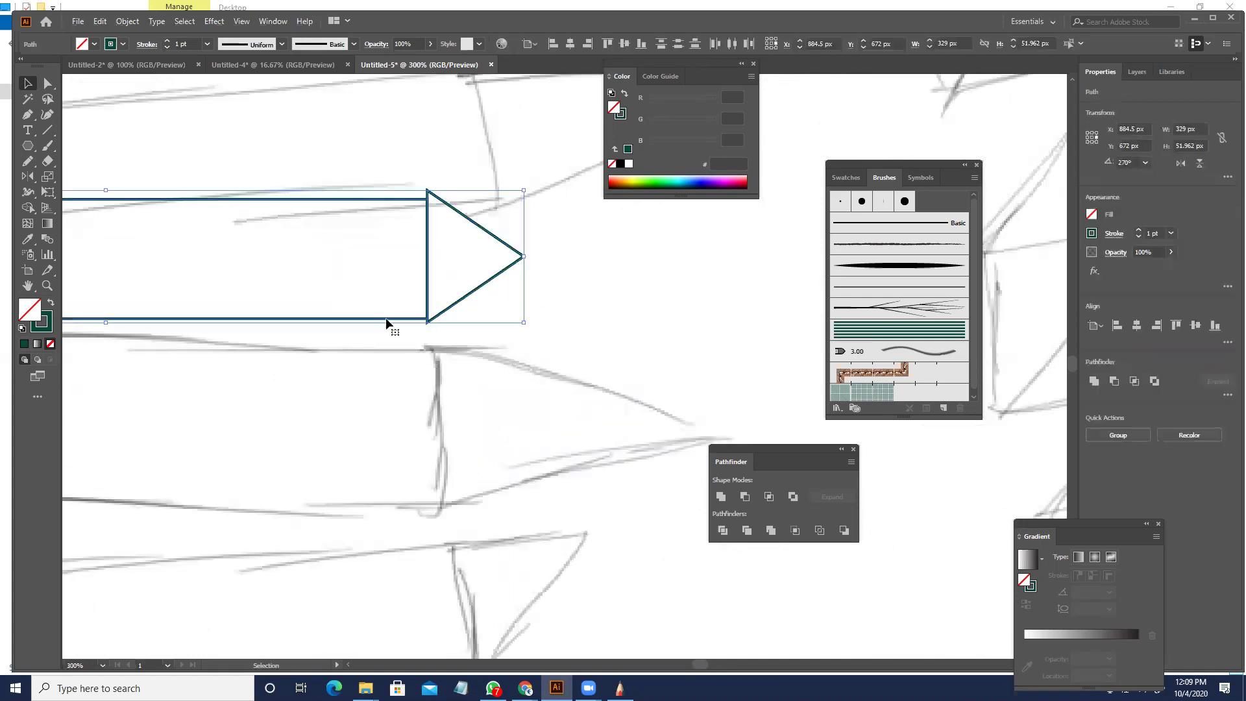
click(625, 43)
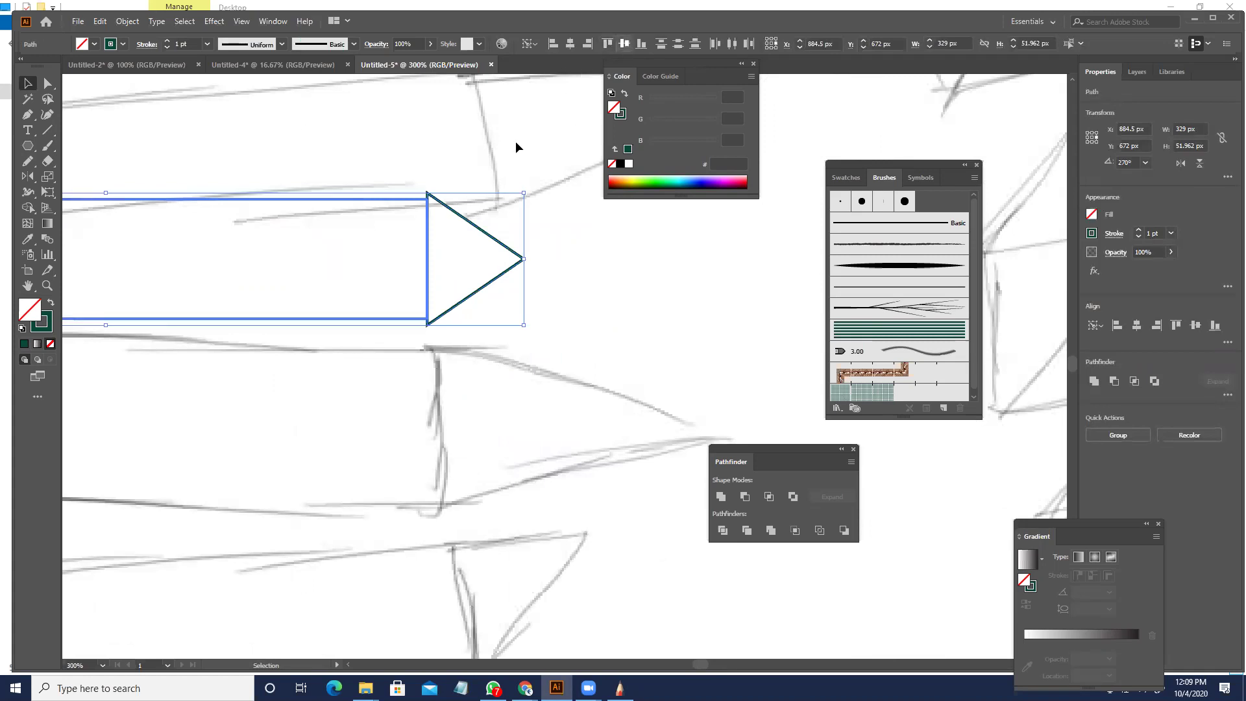
click(516, 640)
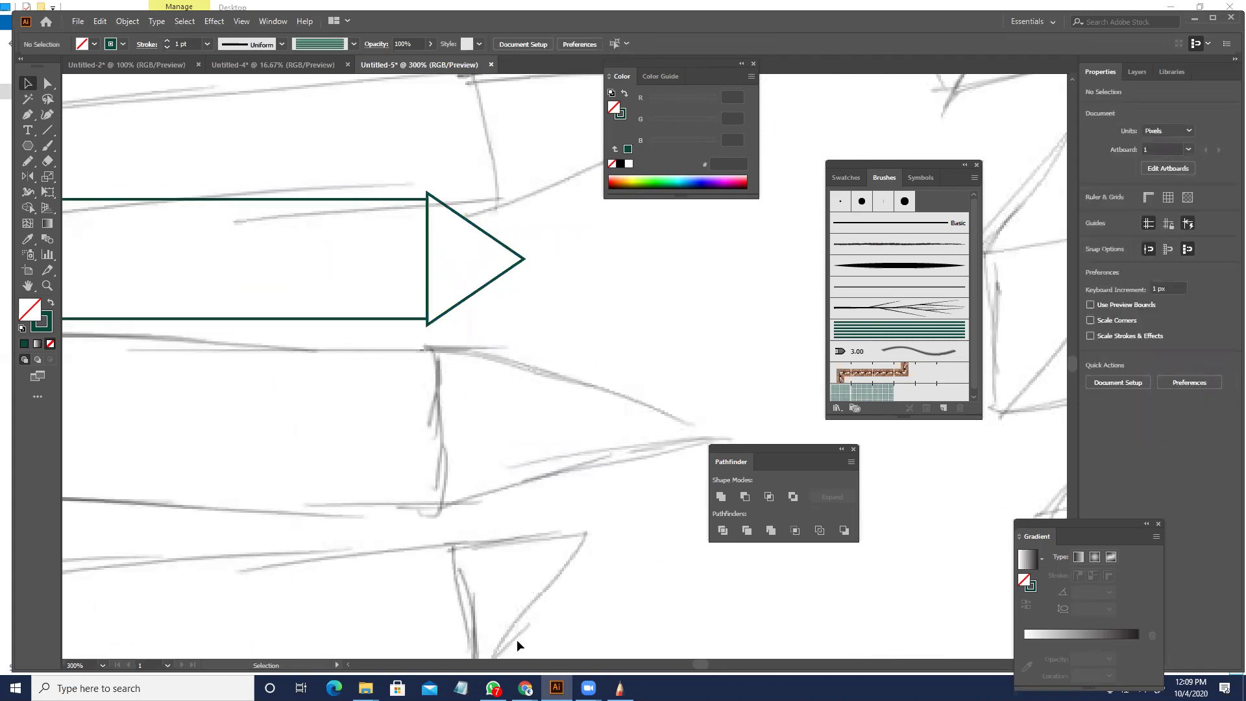
- Group the two bars, the slanted connector and the triangle tip into one arrow
mouse_move(525, 687)
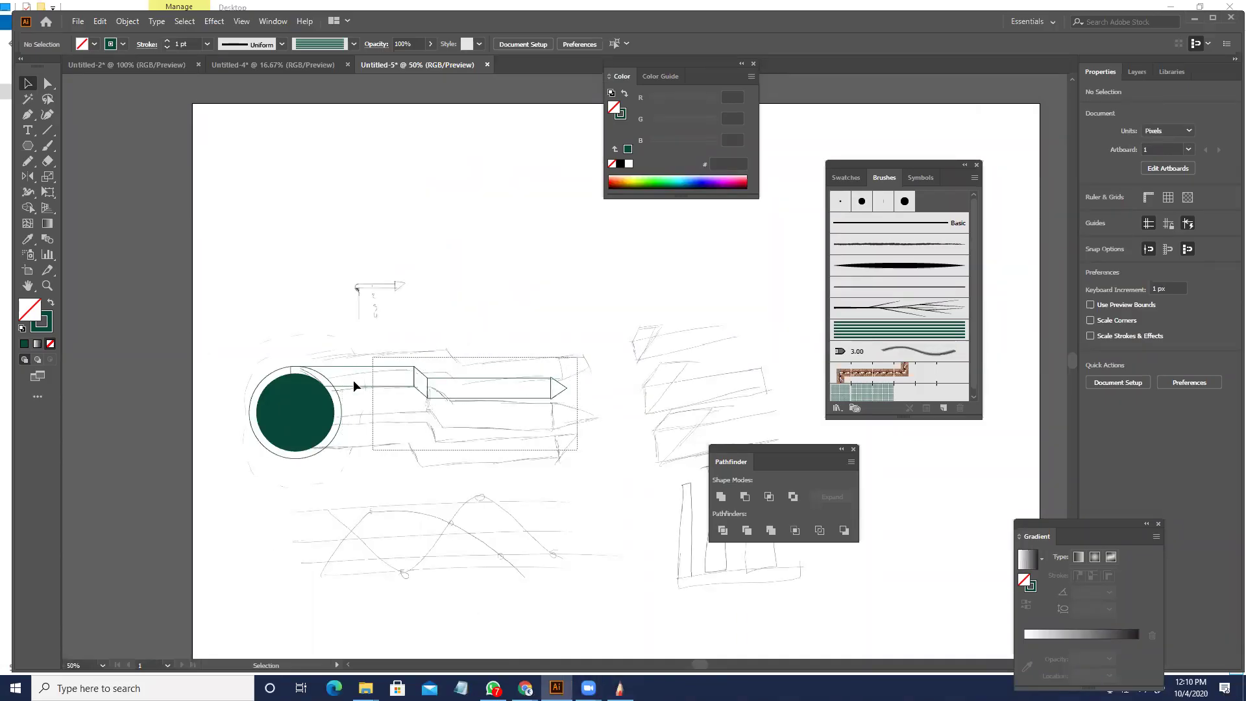
scroll(358, 398, up, 2)
drag(414, 431, 413, 434)
drag(715, 400, 487, 393)
key(ctrl+z)
drag(425, 314, 806, 430)
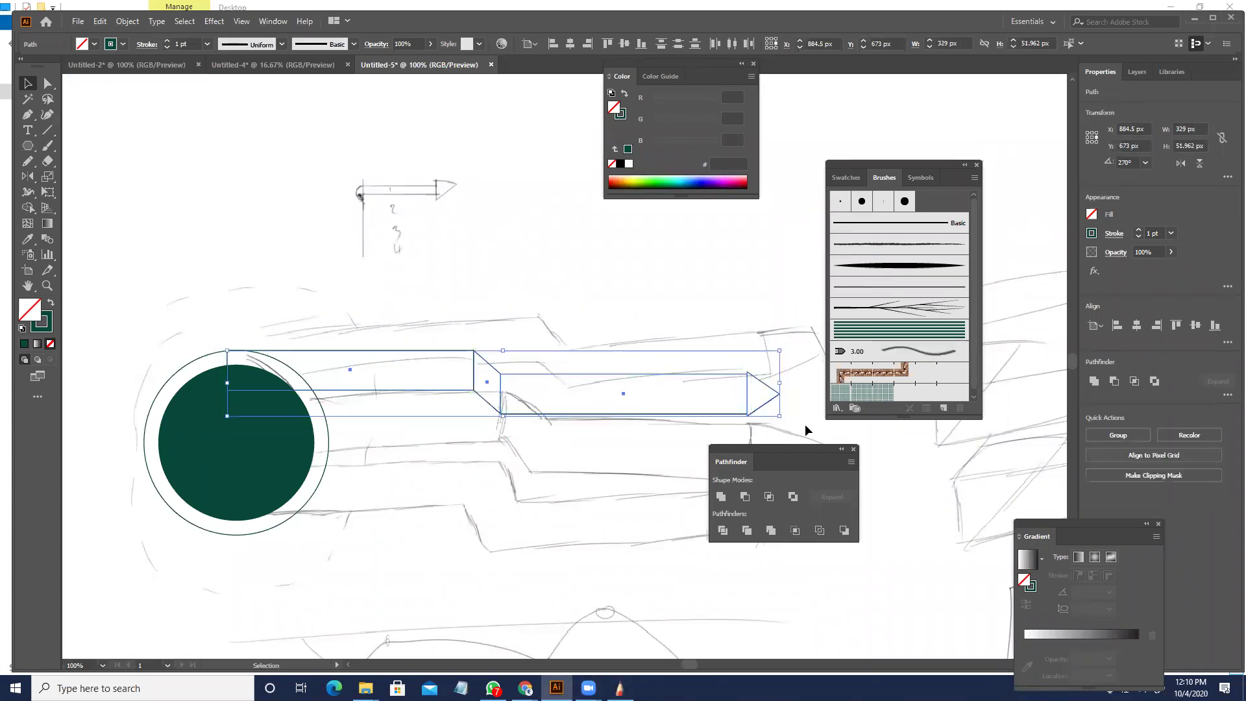
key(ctrl+g)
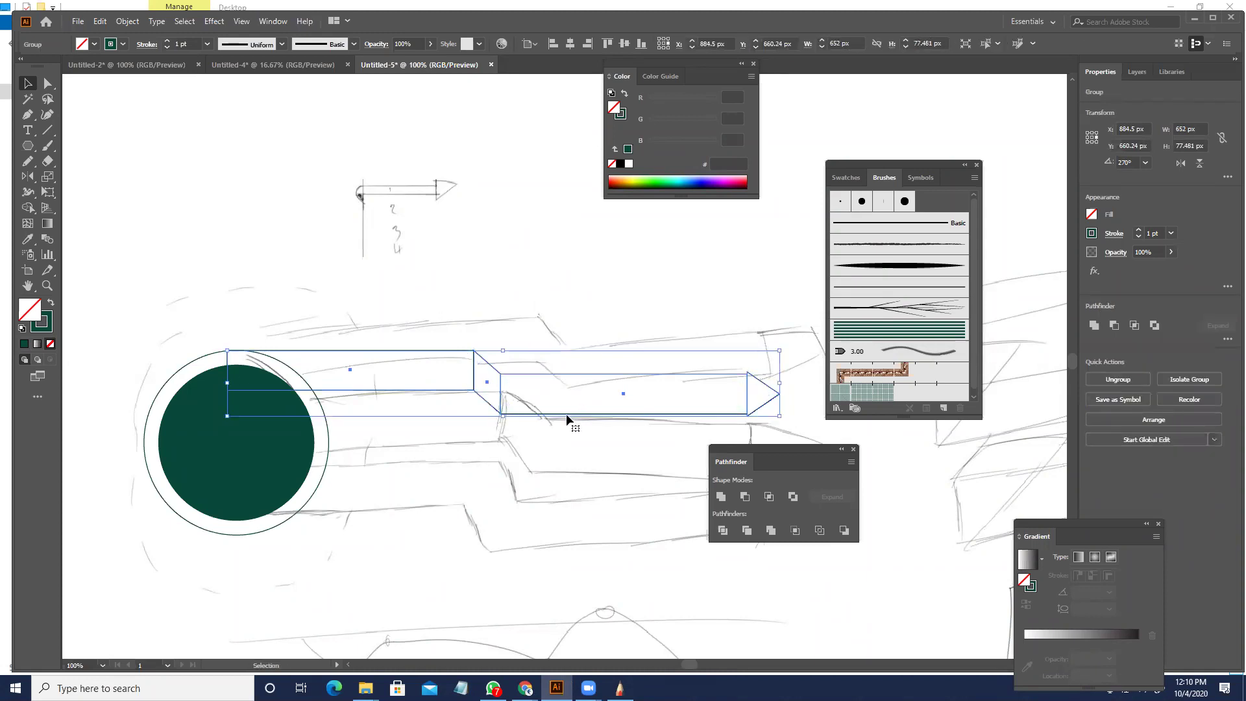
- Copy the arrow group straight down and repeat the duplication twice to get four evenly spaced stacked arrows
drag(566, 416, 581, 473)
key(a)
key(ctrl+d)
key(ctrl+d)
drag(604, 613, 503, 593)
key(ctrl+plus)
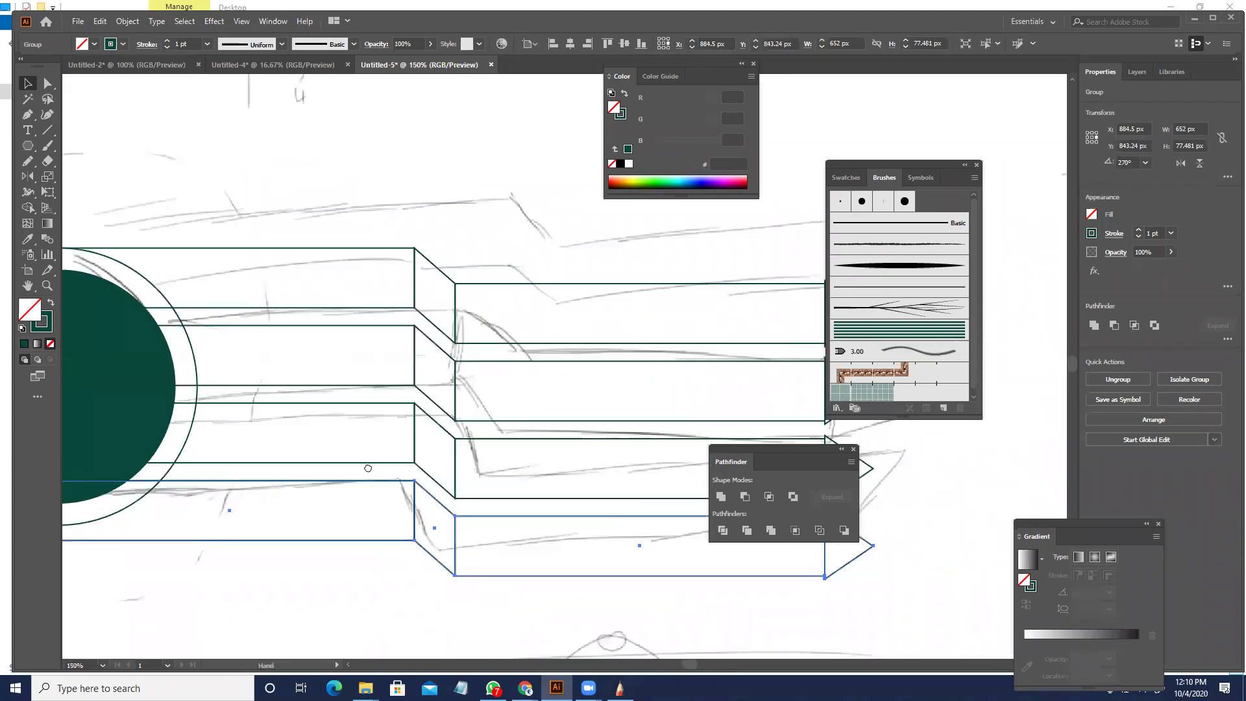
drag(338, 578, 527, 550)
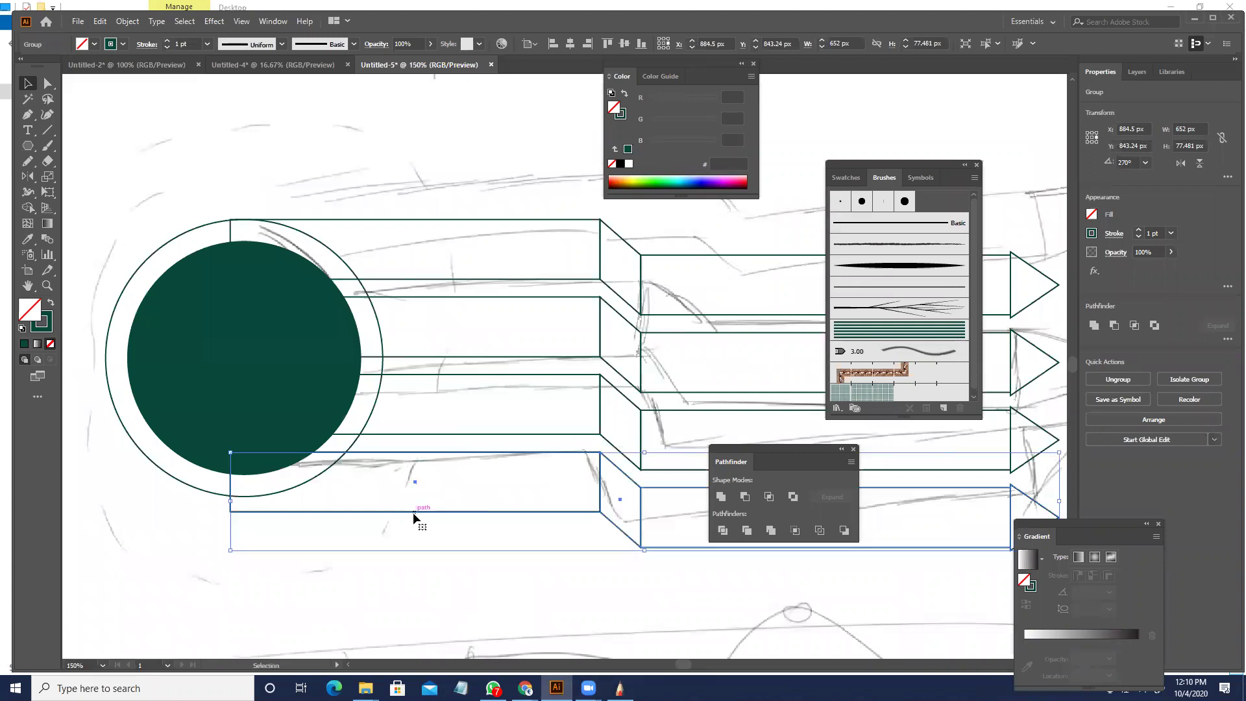
key(ctrl+z)
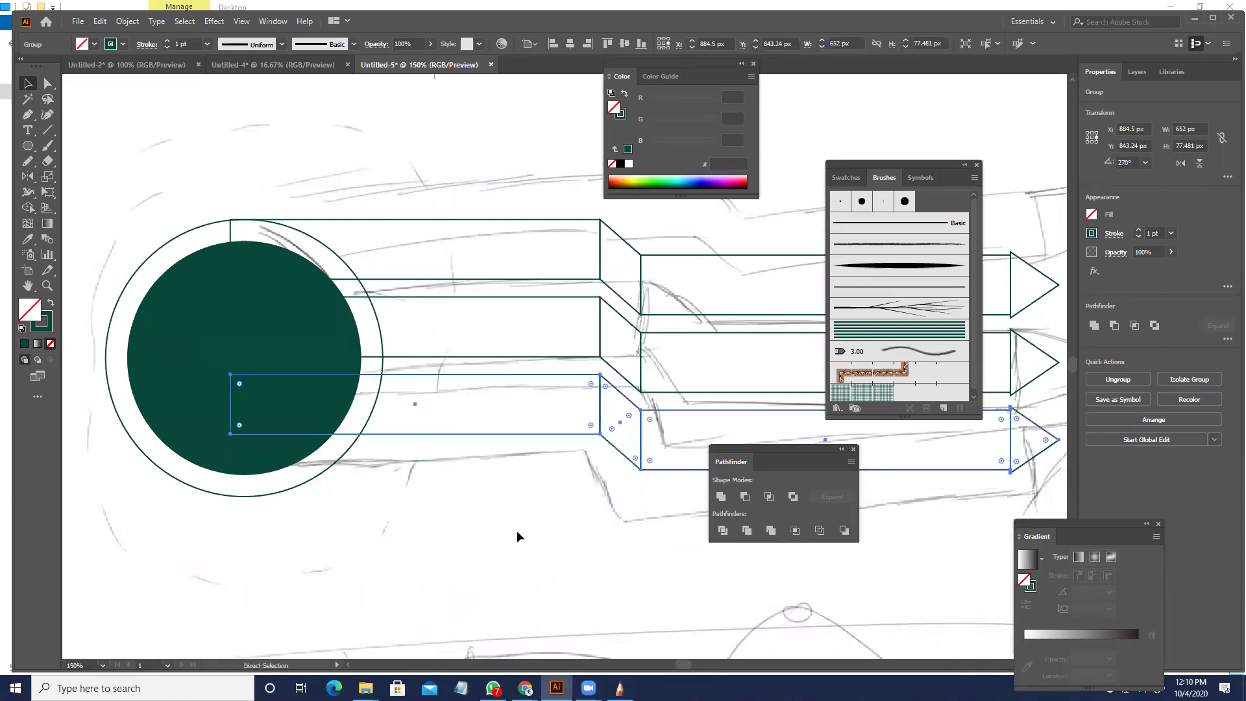
drag(605, 535, 414, 508)
drag(556, 517, 356, 209)
key(ctrl+shift+z)
- Raise the bottom arrow to Y 830.24 px so its bar's lower edge meets the bottom of the ring
drag(492, 523, 651, 477)
drag(331, 482, 342, 482)
click(432, 441)
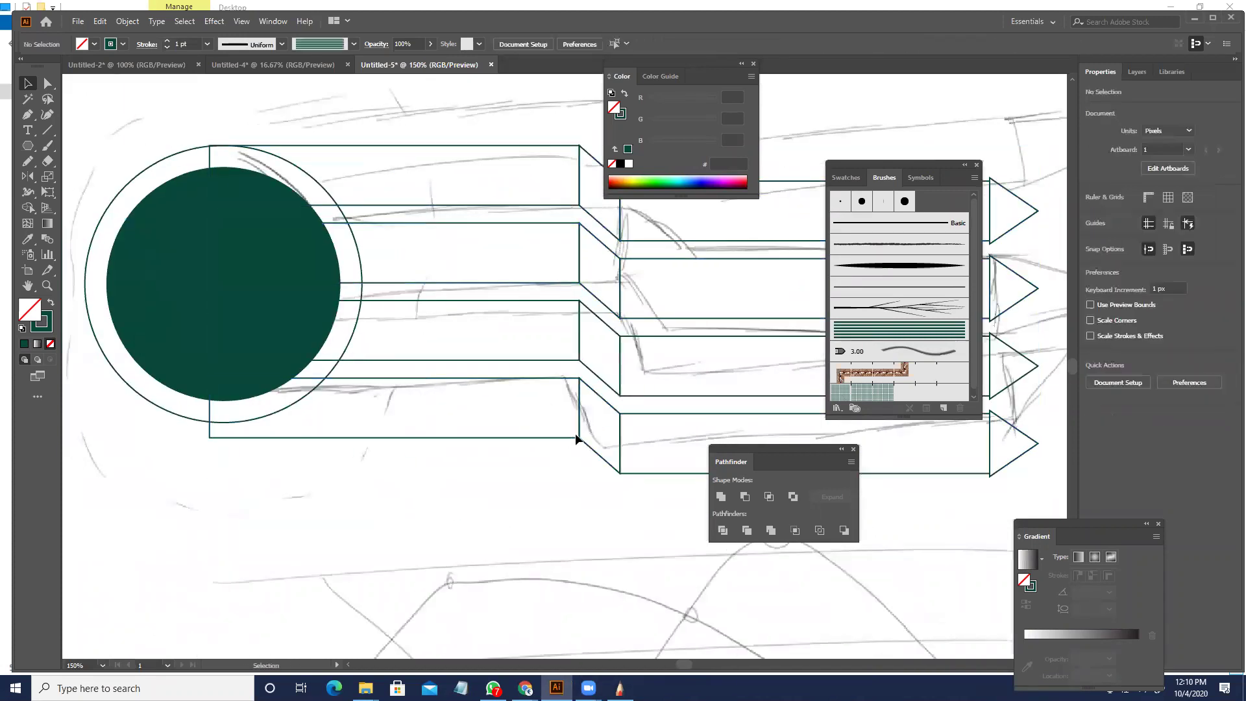
drag(576, 433, 578, 431)
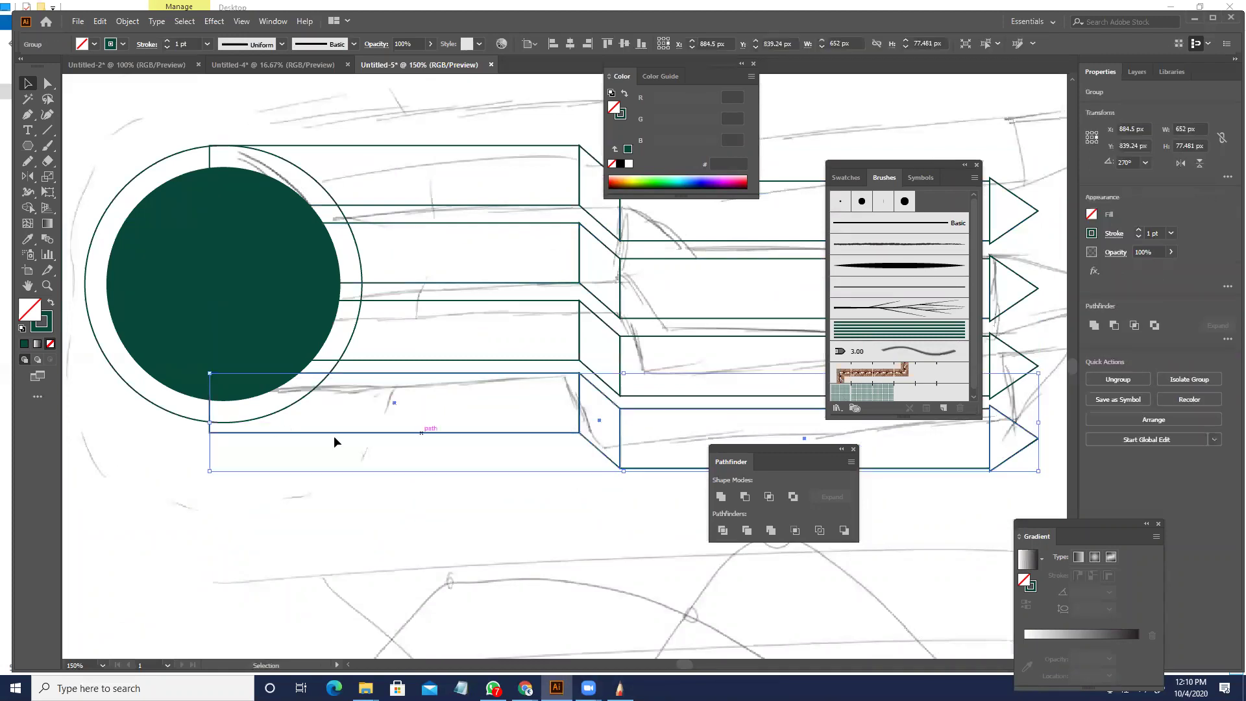
scroll(248, 453, up, 3)
drag(204, 409, 236, 431)
click(232, 494)
scroll(303, 455, down, 2)
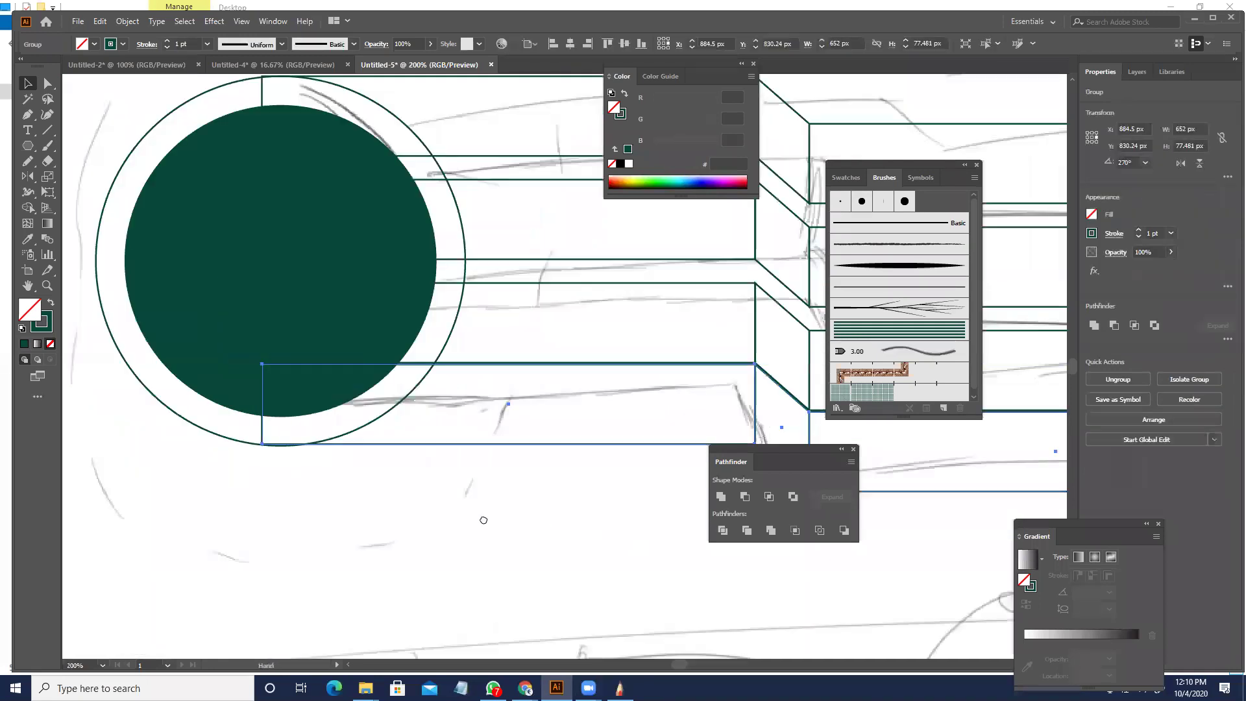
- Select all four arrows, set alignment to the selection and distribute them evenly by vertical centre
drag(484, 520, 213, 524)
scroll(484, 461, down, 2)
drag(550, 505, 454, 258)
click(528, 44)
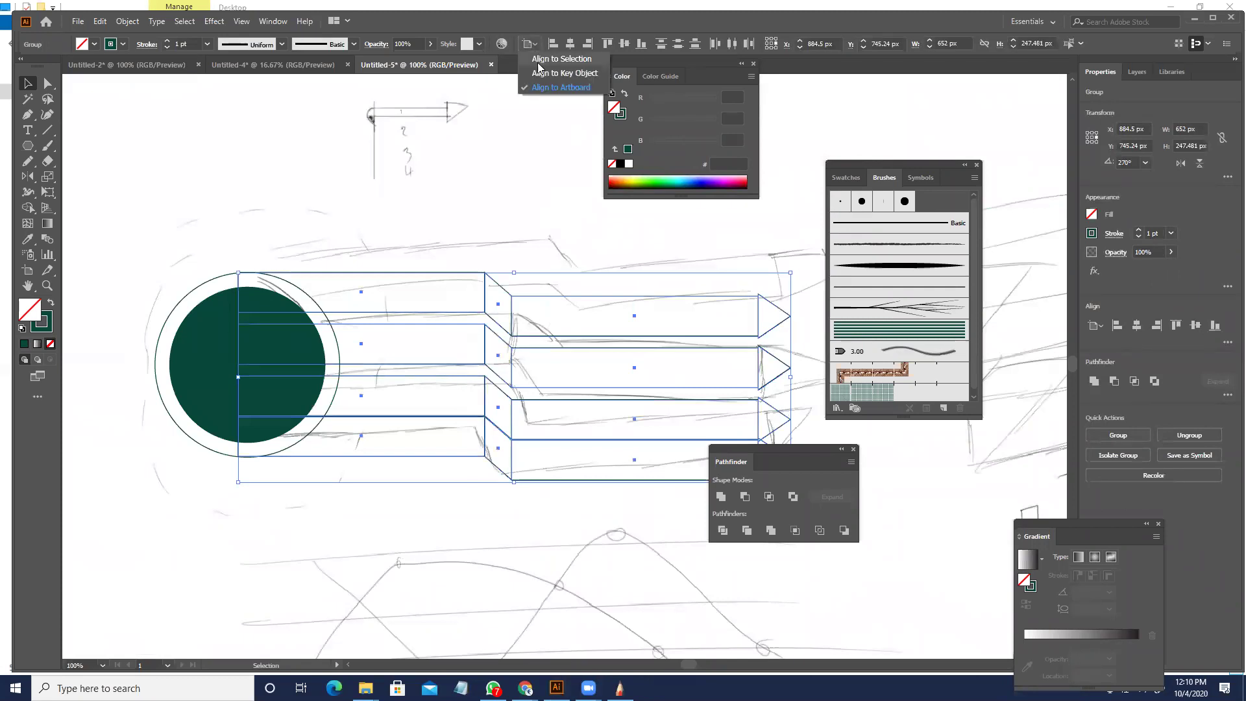
click(543, 59)
click(677, 44)
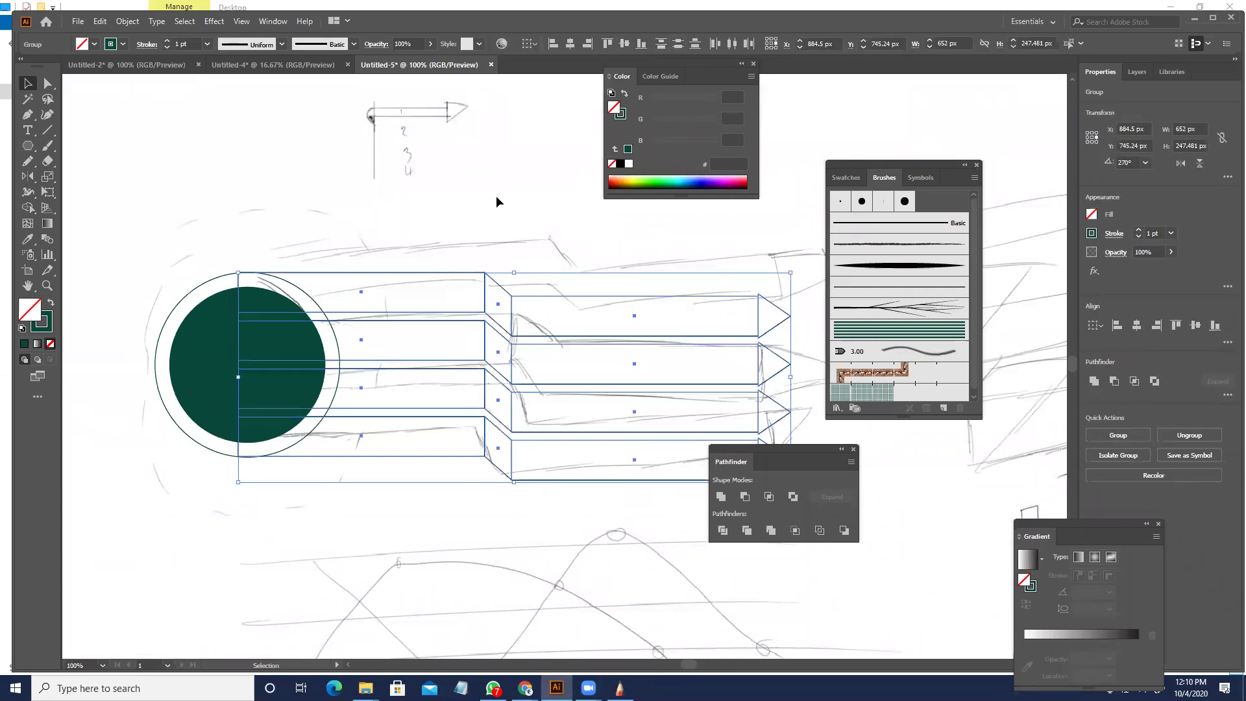
click(478, 190)
key(space)
drag(467, 214, 407, 200)
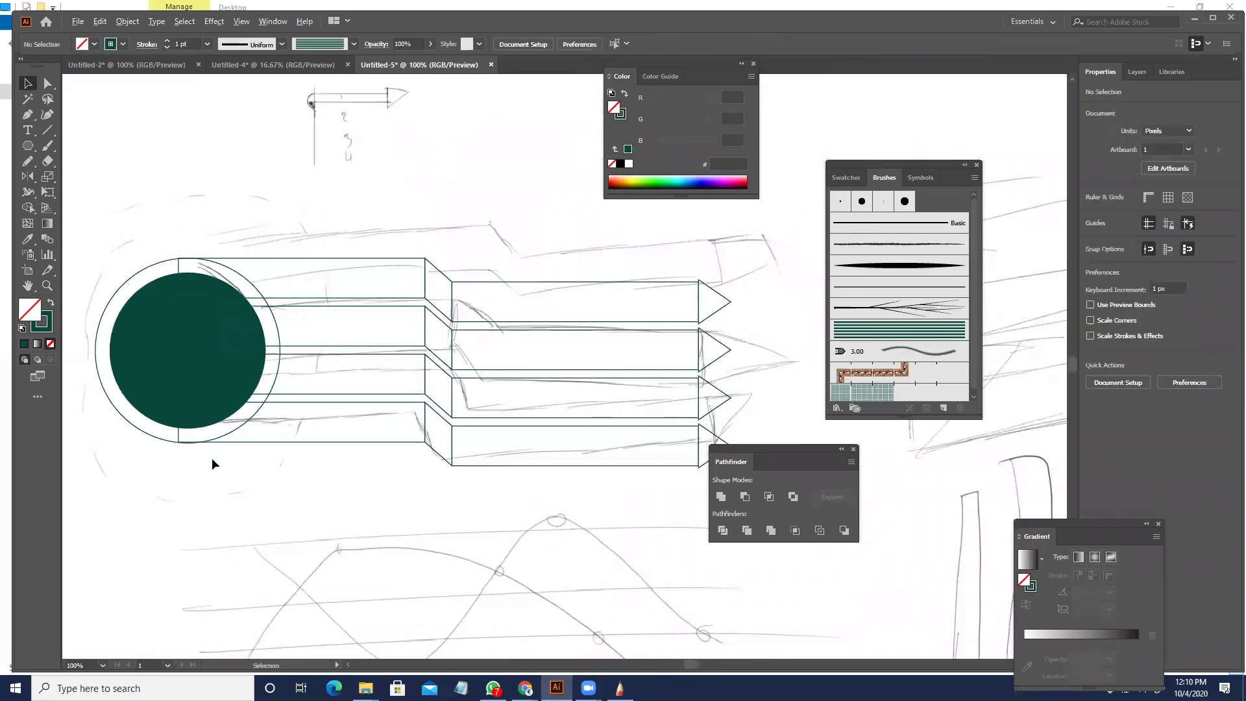
- Nudge the bottom arrow 1.5 px right and 1.5 px down at the bottom of the ring
scroll(211, 457, up, 3)
drag(201, 408, 207, 415)
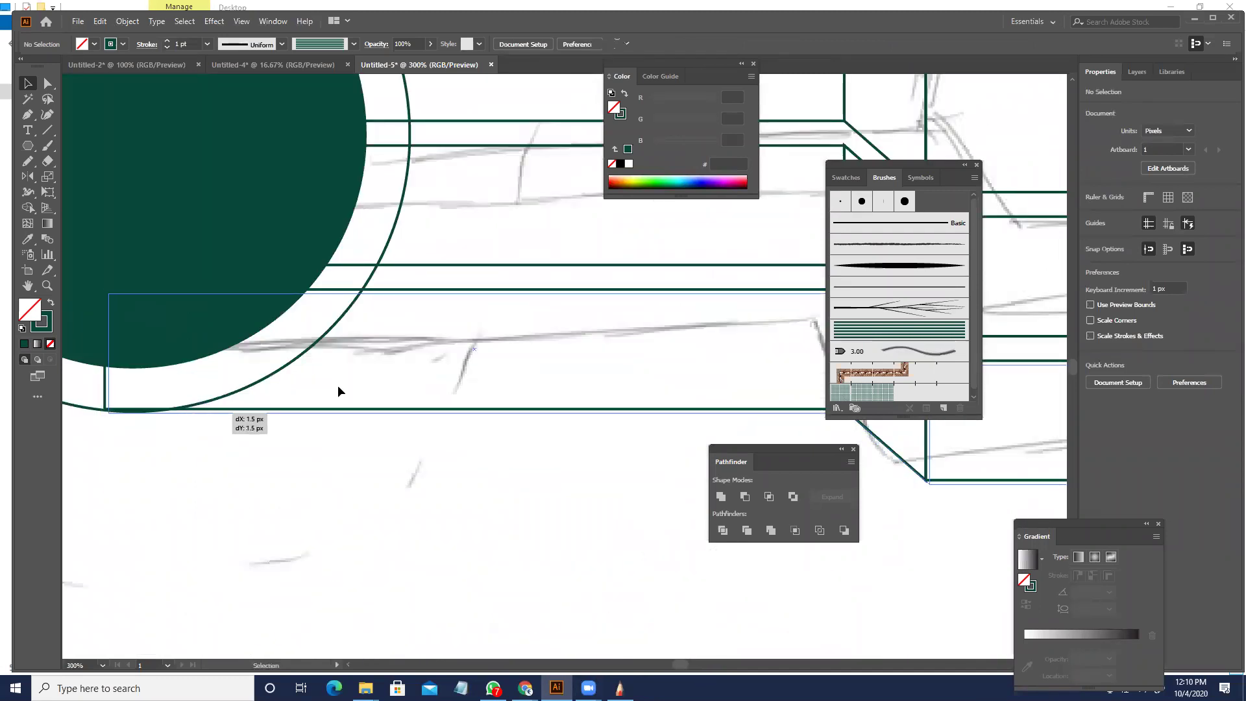
drag(337, 390, 337, 390)
scroll(411, 448, down, 4)
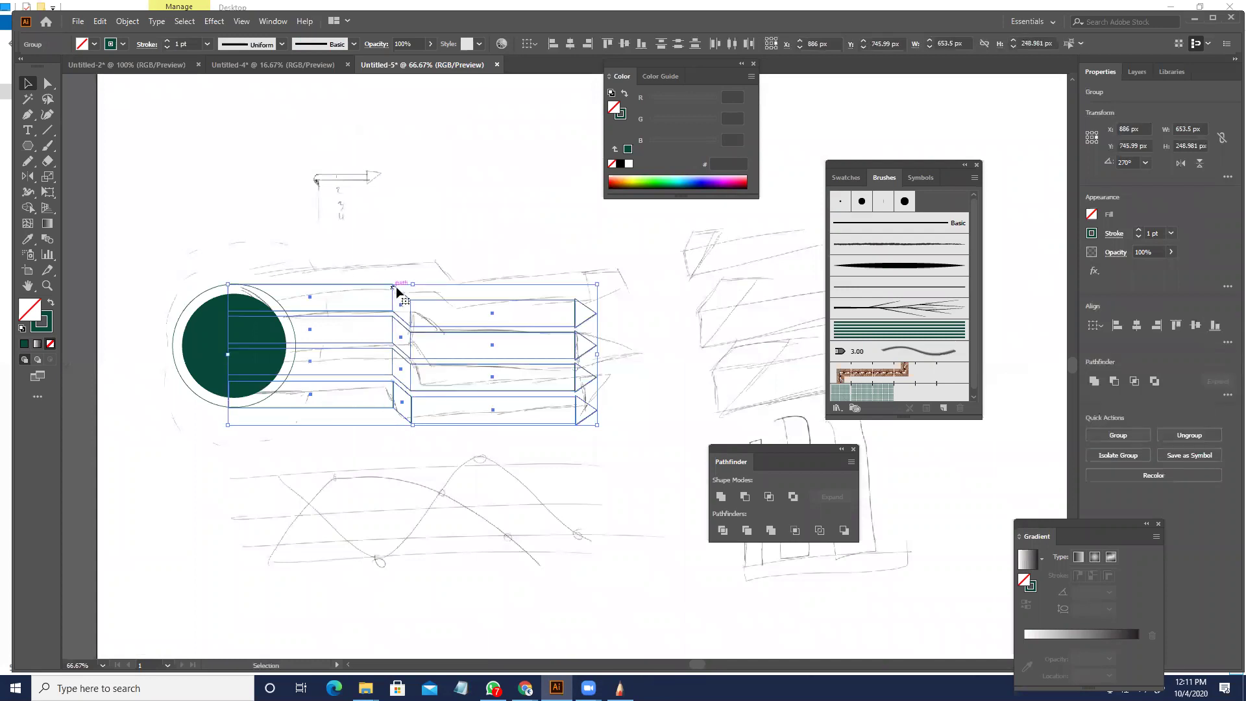
- Align the four arrow banners to their left edges and deselect them
click(551, 44)
click(413, 456)
drag(414, 456, 387, 452)
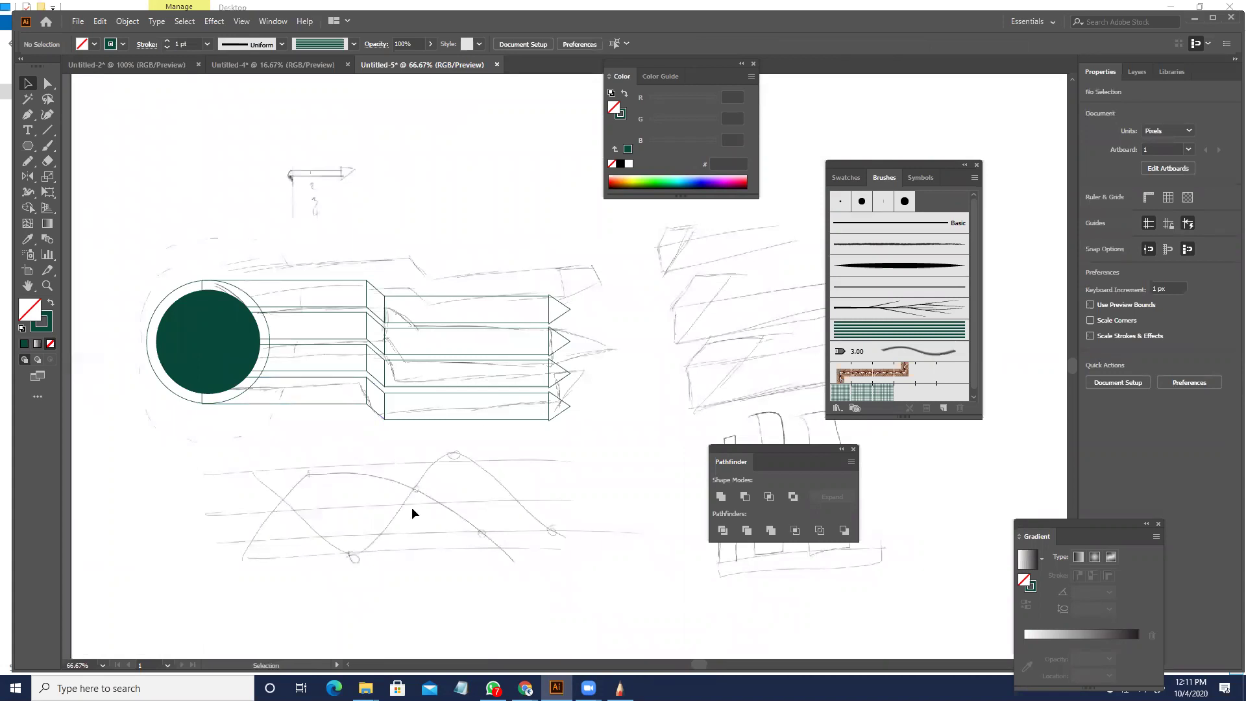
- Move the circle and arrow banner artwork into the empty area below the sketches, then select only the banners
key(ctrl+a)
scroll(200, 344, down, 2)
drag(192, 342, 263, 520)
click(445, 578)
scroll(447, 565, up, 3)
scroll(589, 485, down, 2)
drag(593, 491, 670, 448)
drag(639, 503, 443, 320)
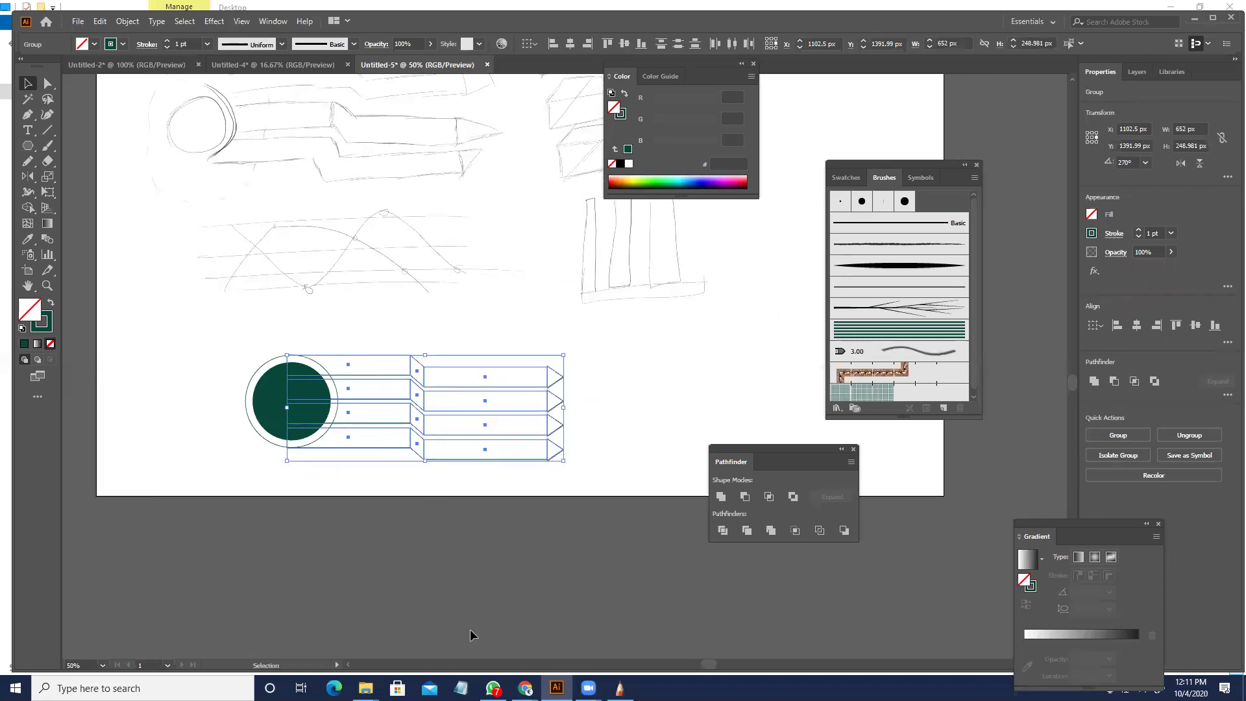
- Switch to Chrome and search Google for "information color"
mouse_move(525, 688)
click(454, 616)
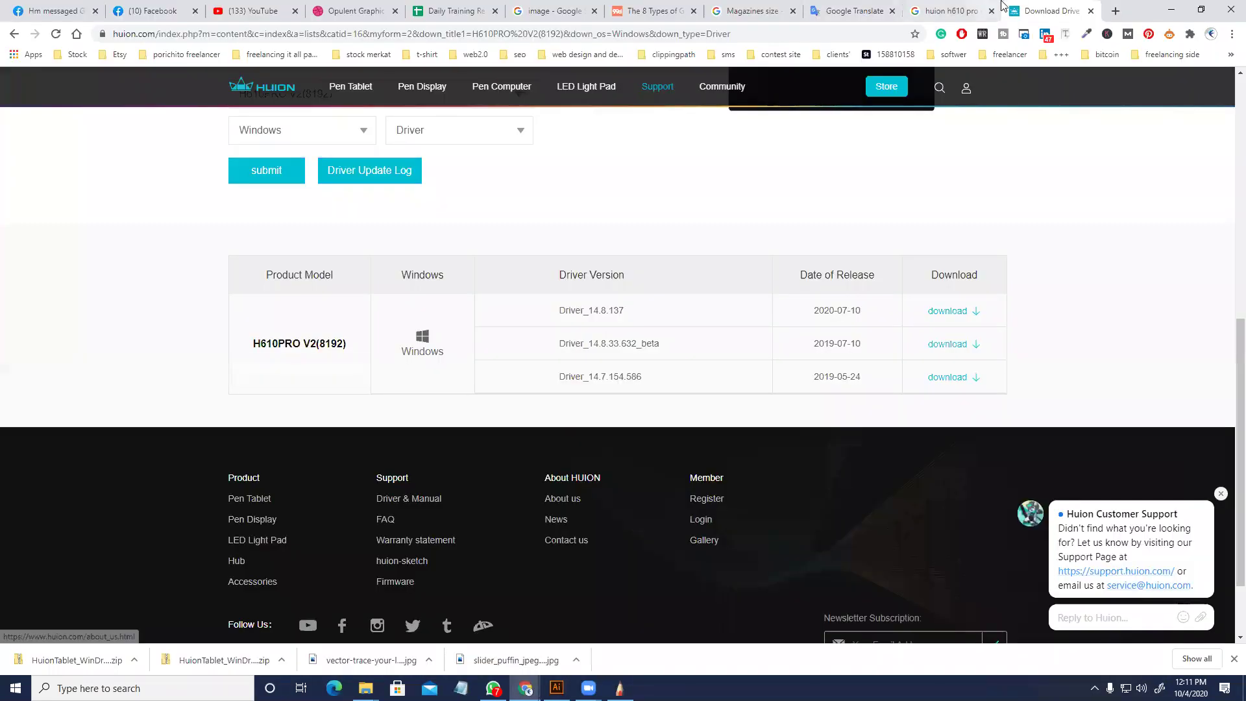
click(844, 33)
text(col)
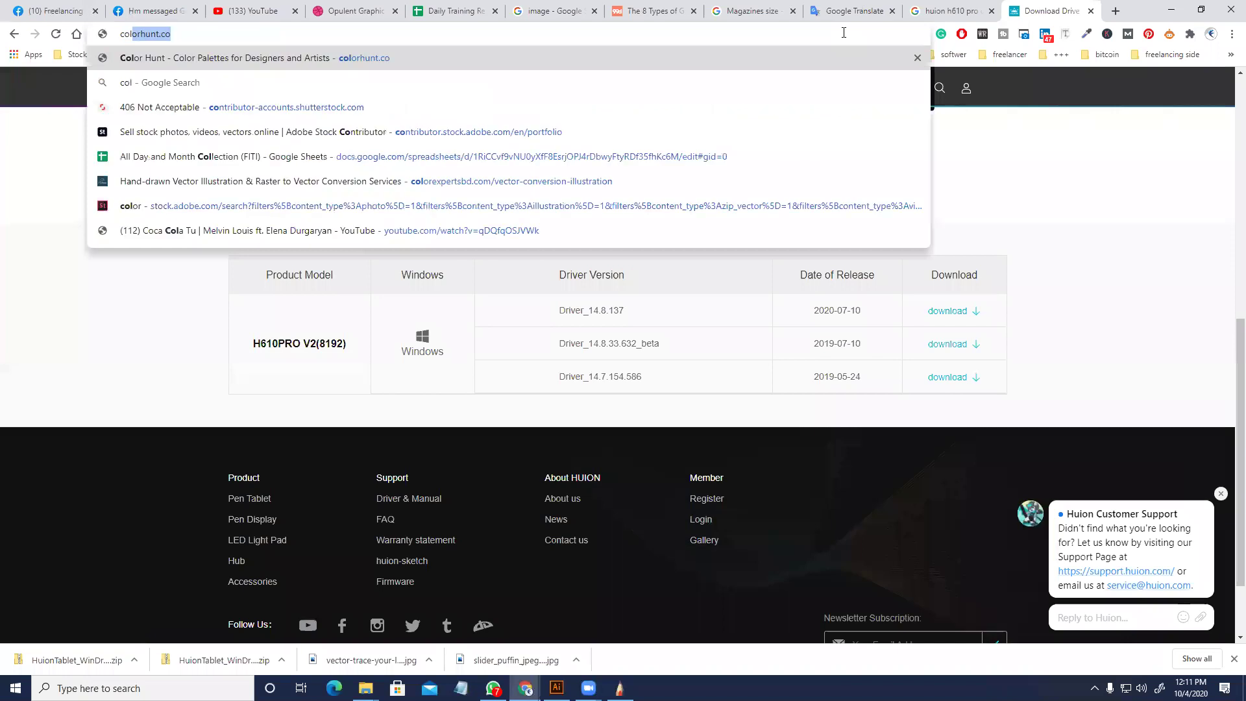
key(BackSpace)
key(BackSpace)
key(BackSpace)
key(BackSpace)
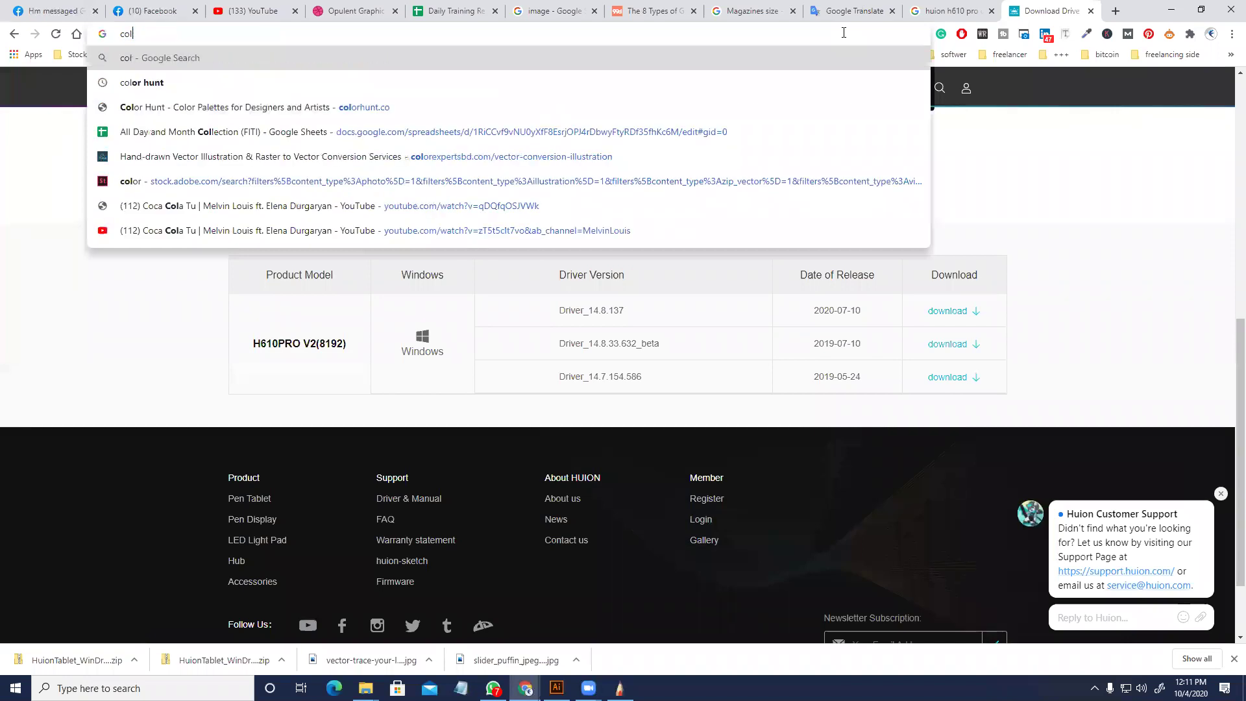
text(in)
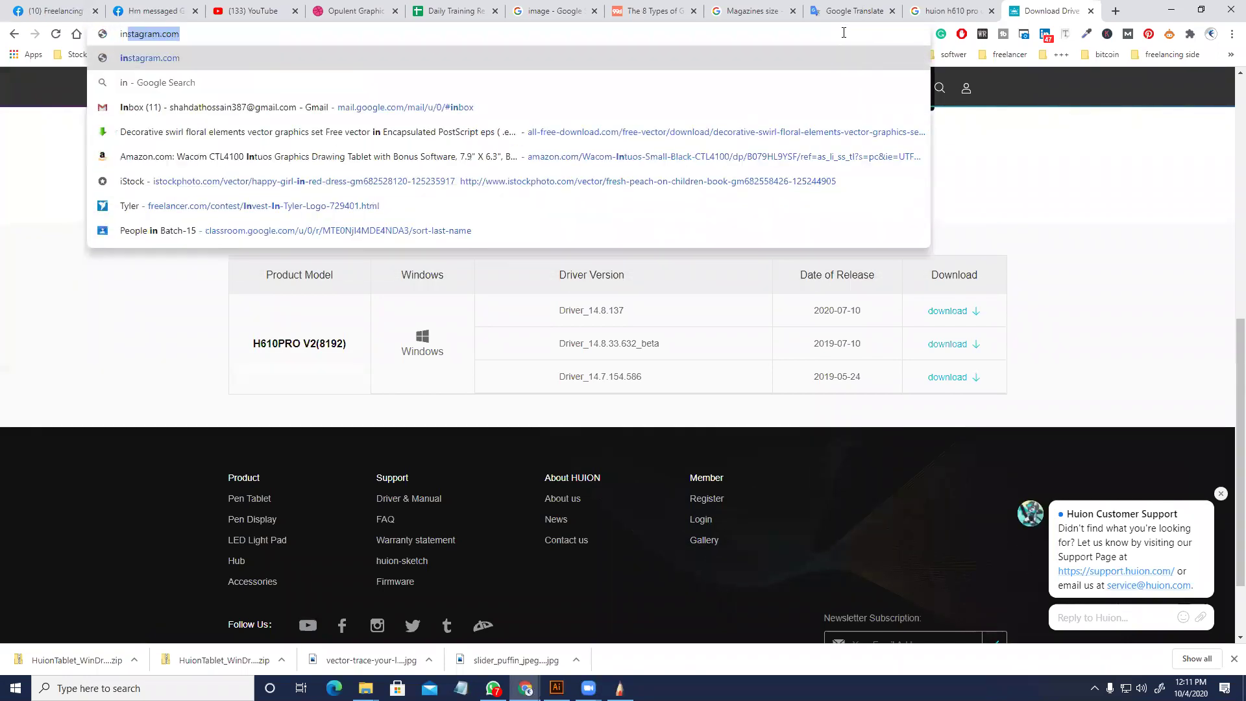
text(formatio)
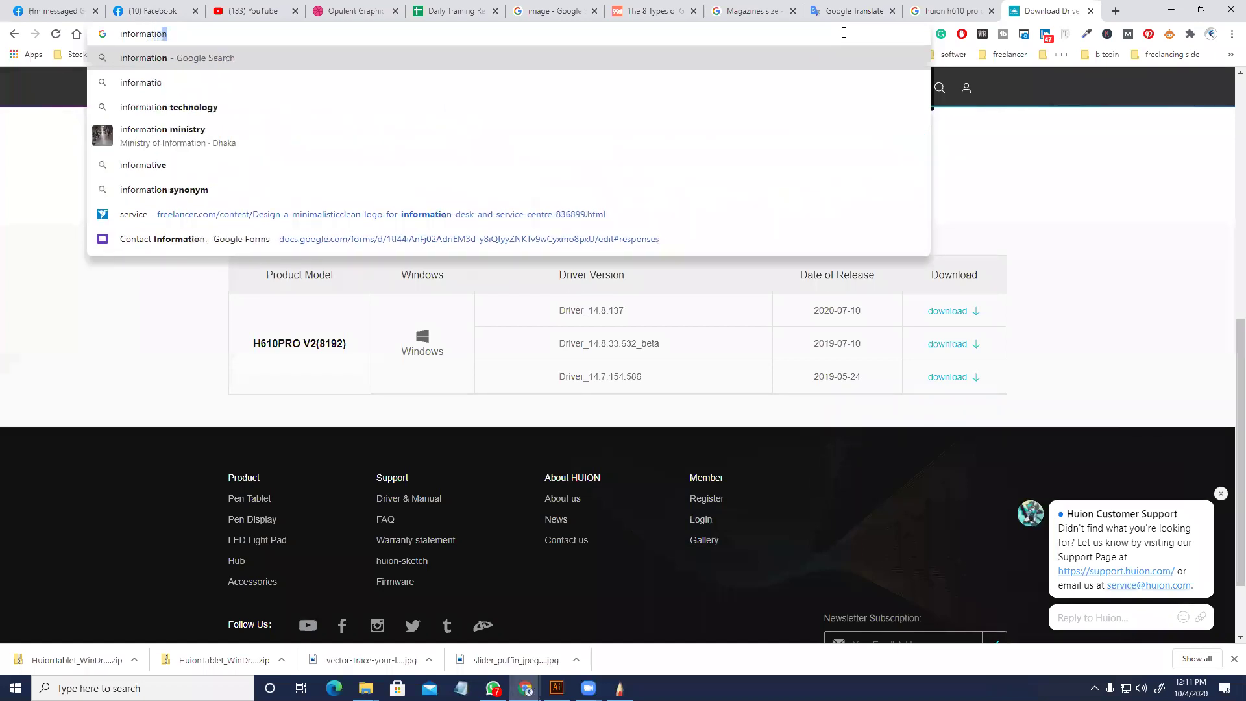
text(n color)
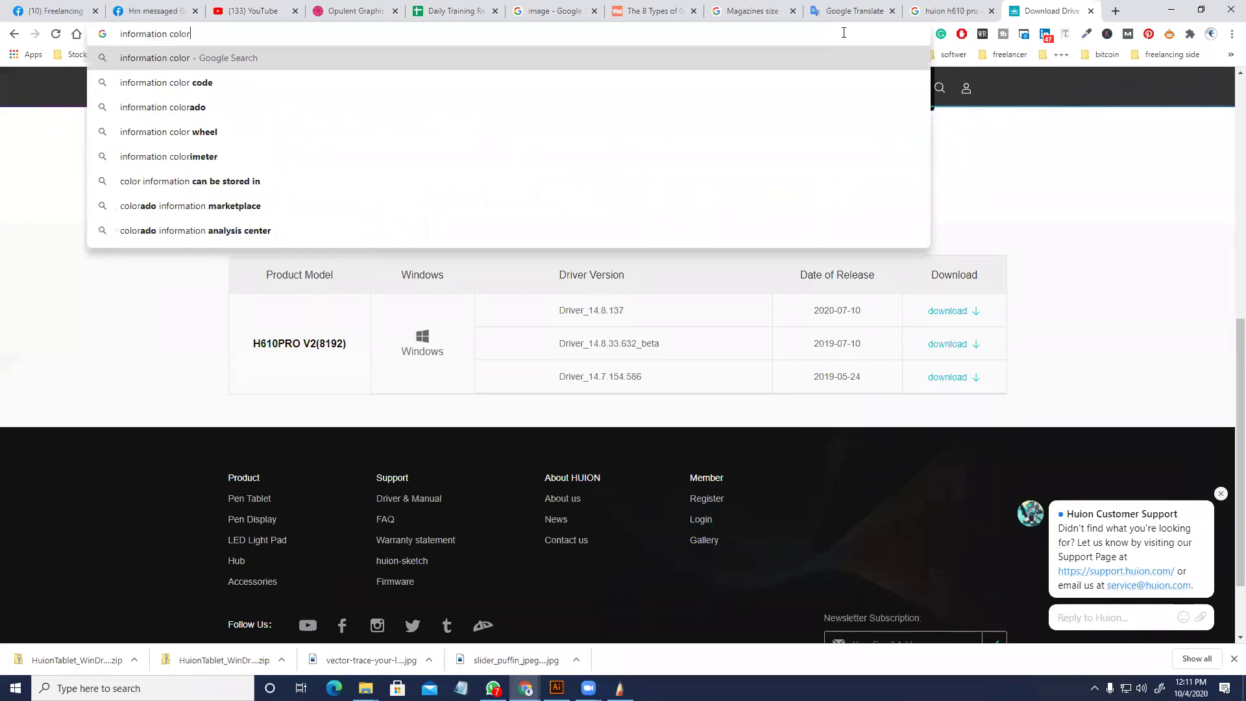
key(Return)
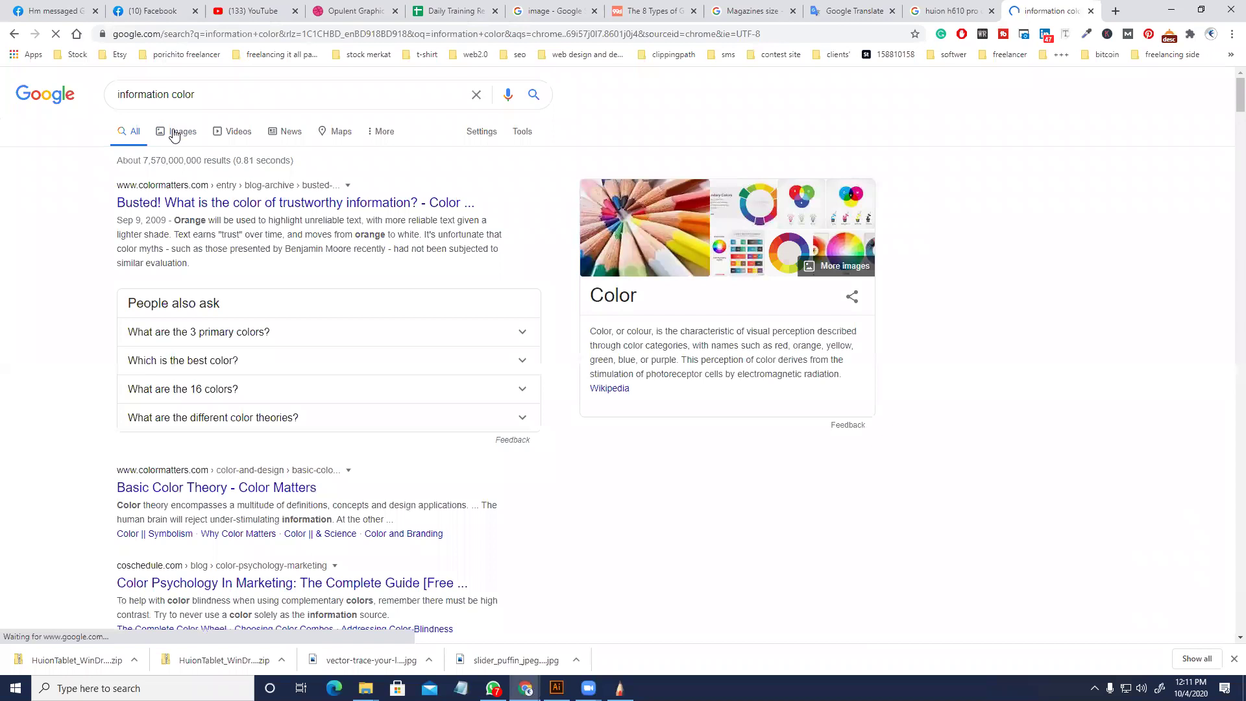
- Show the image results, open the GlobalSpec color wheel with primary, secondary and tertiary labels, and copy the image
click(174, 132)
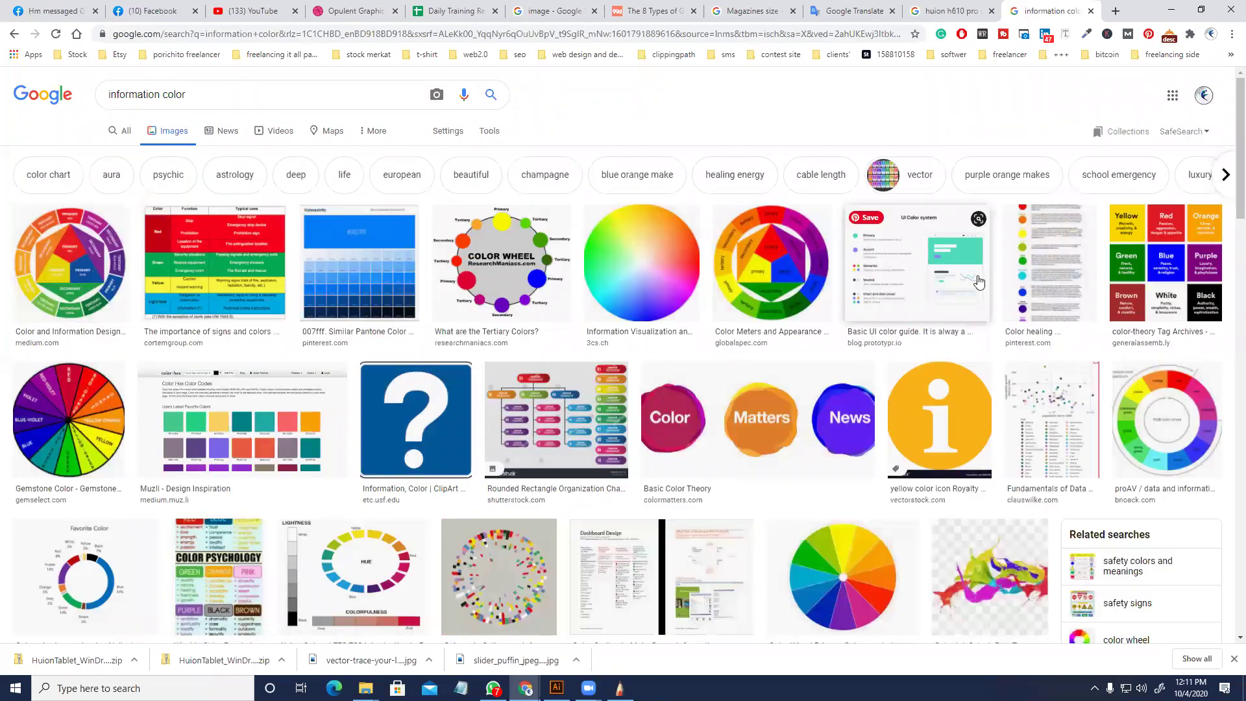
click(800, 262)
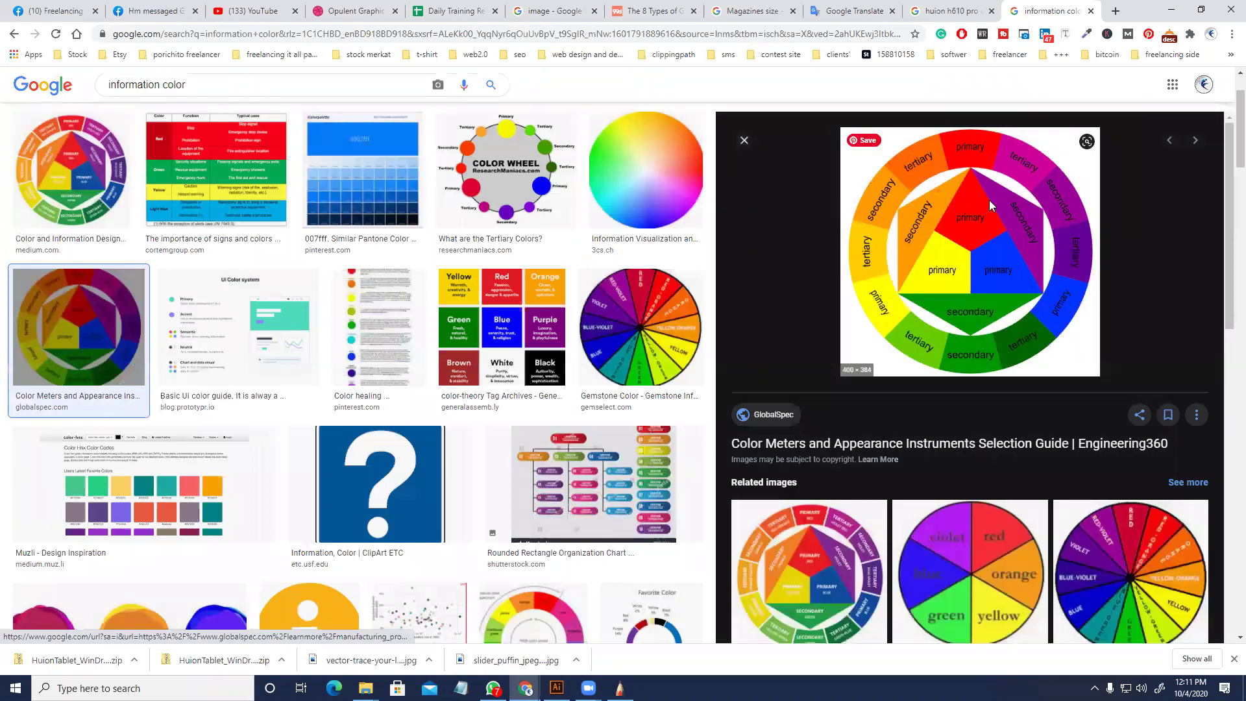
right_click(988, 200)
click(1032, 354)
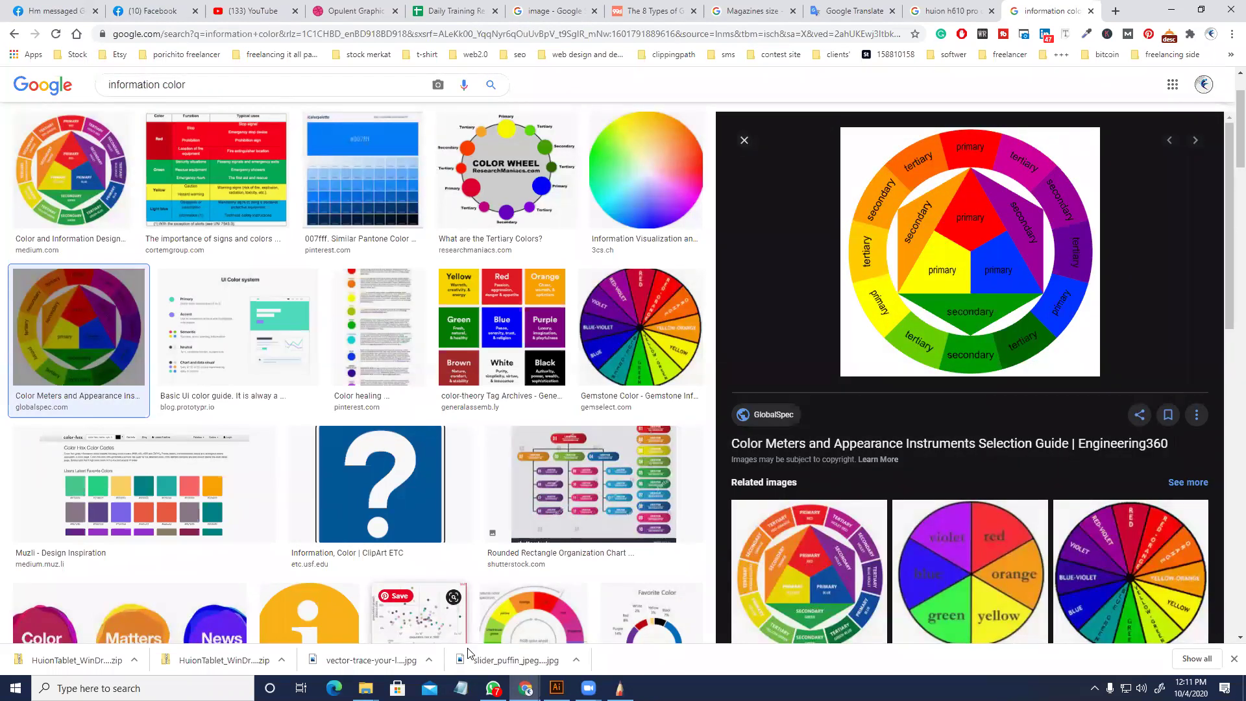
- Return to Illustrator, paste the color wheel image and place it beside the arrow banners
key(alt+Tab)
key(ctrl+v)
drag(576, 373, 658, 399)
- Swap the fill and stroke of the four banners and fill them with dark green 006600 sampled from the color wheel
drag(508, 493, 335, 337)
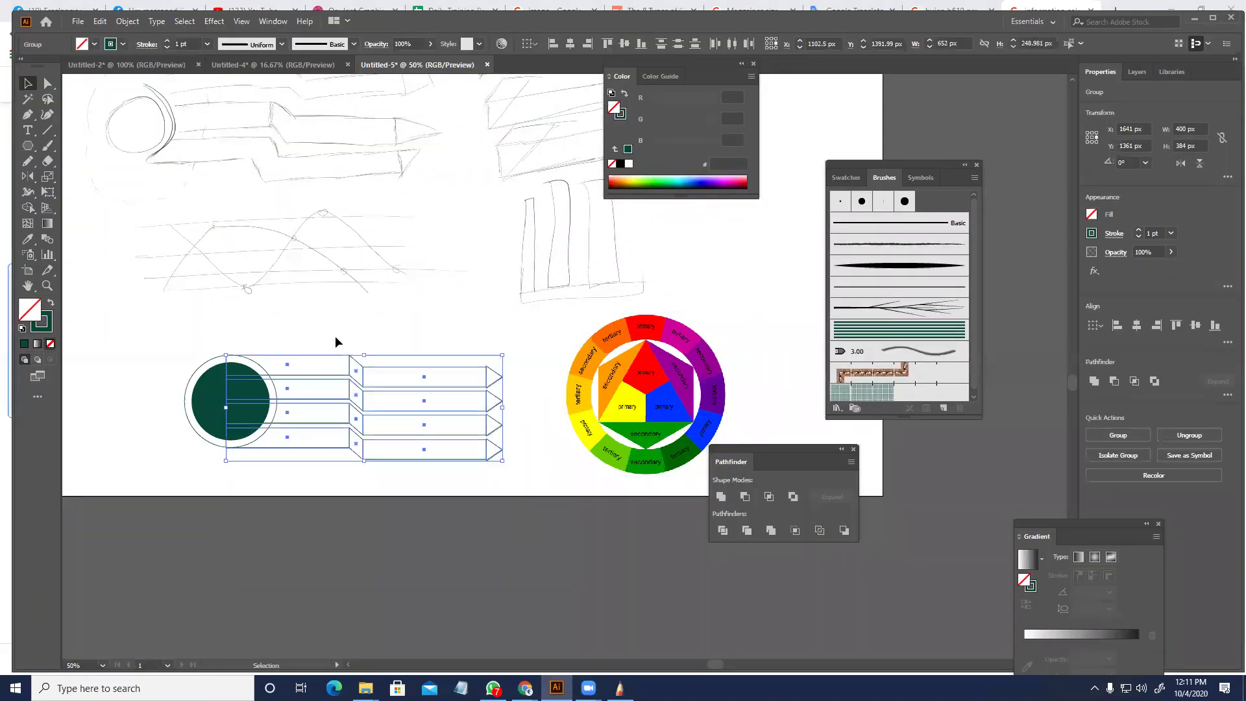
click(51, 302)
key(i)
click(687, 452)
- Select the slanted fold pieces of the banners and move the Pathfinder panel clear of the color wheel
scroll(359, 472, up, 1)
key(a)
click(355, 447)
drag(361, 314, 353, 463)
key(i)
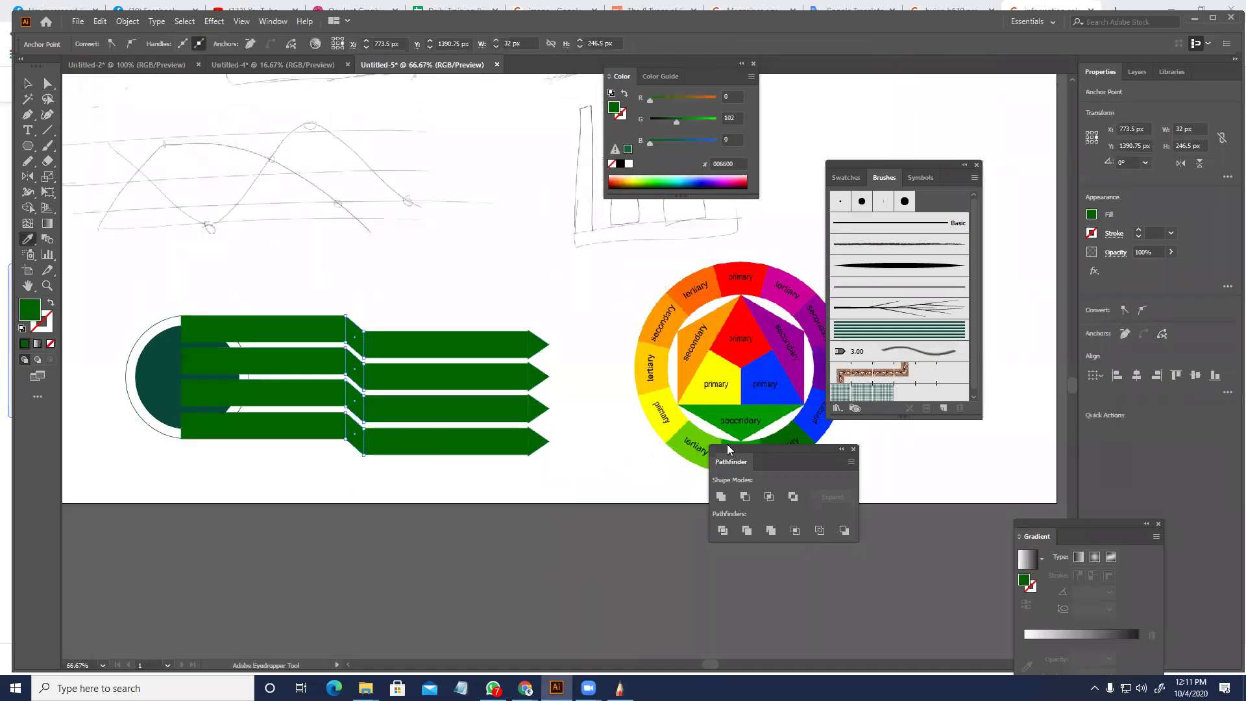
drag(794, 448, 829, 519)
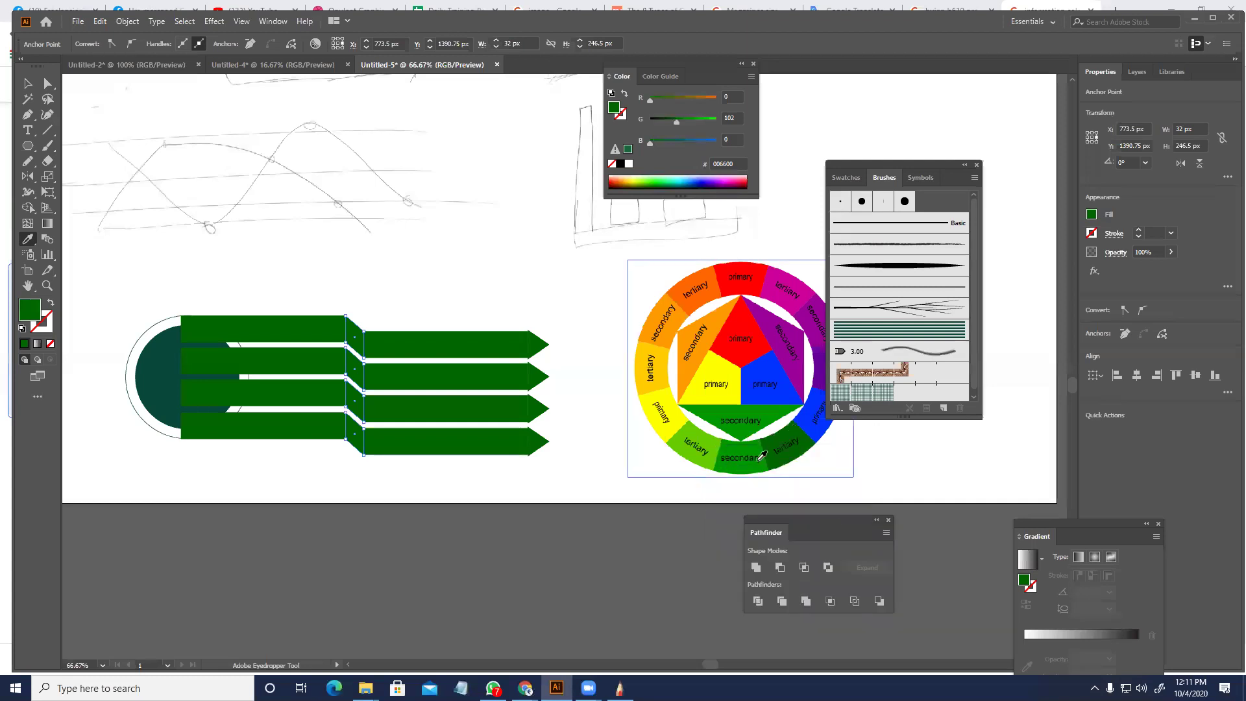
- Fill the banners' bars and folds, without the arrowheads, with light green 66cc00 sampled from the color wheel
key(a)
drag(515, 483, 309, 321)
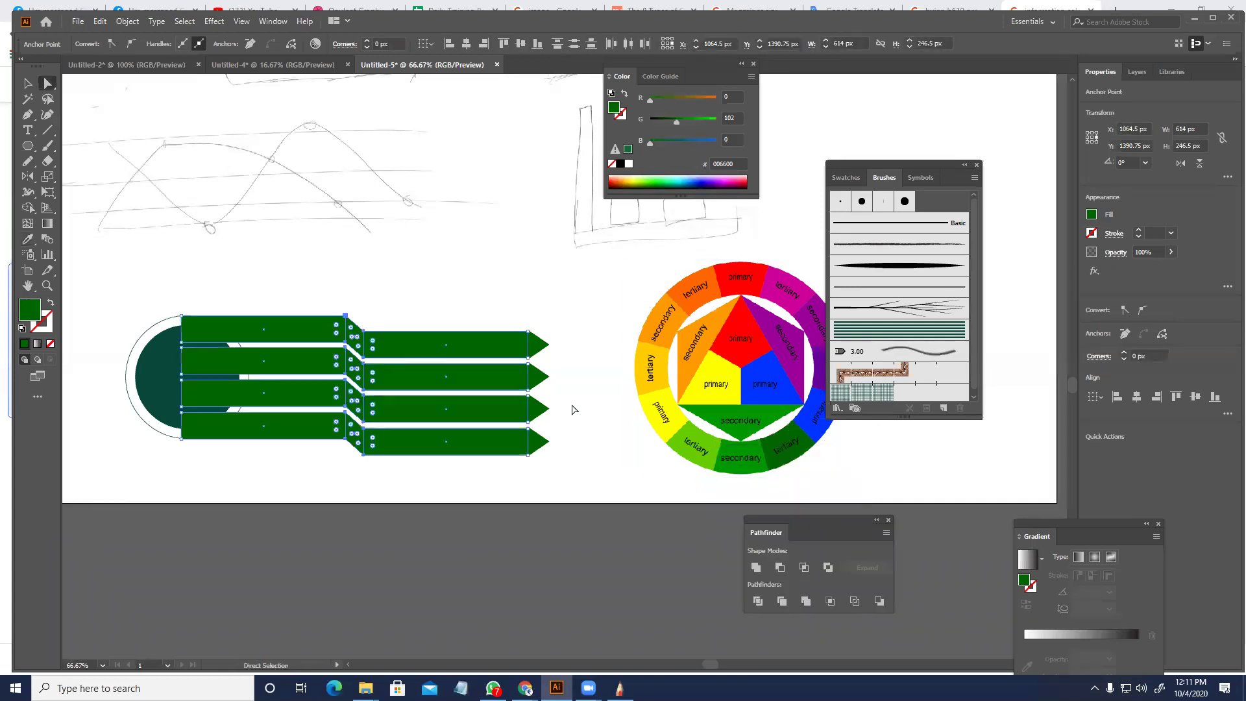
key(i)
click(704, 454)
- Fill the four slanted fold pieces with medium green 009900 sampled from the color wheel and deselect them
key(a)
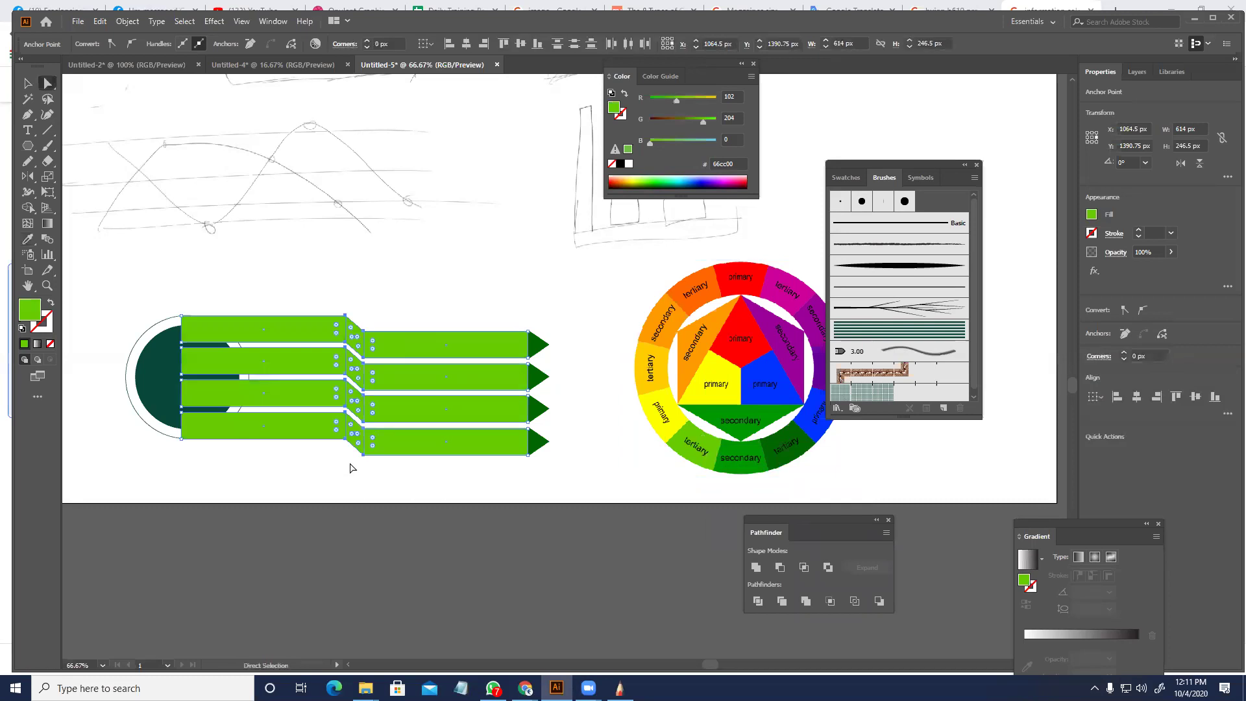
drag(354, 330, 479, 464)
key(i)
click(757, 461)
key(v)
click(522, 503)
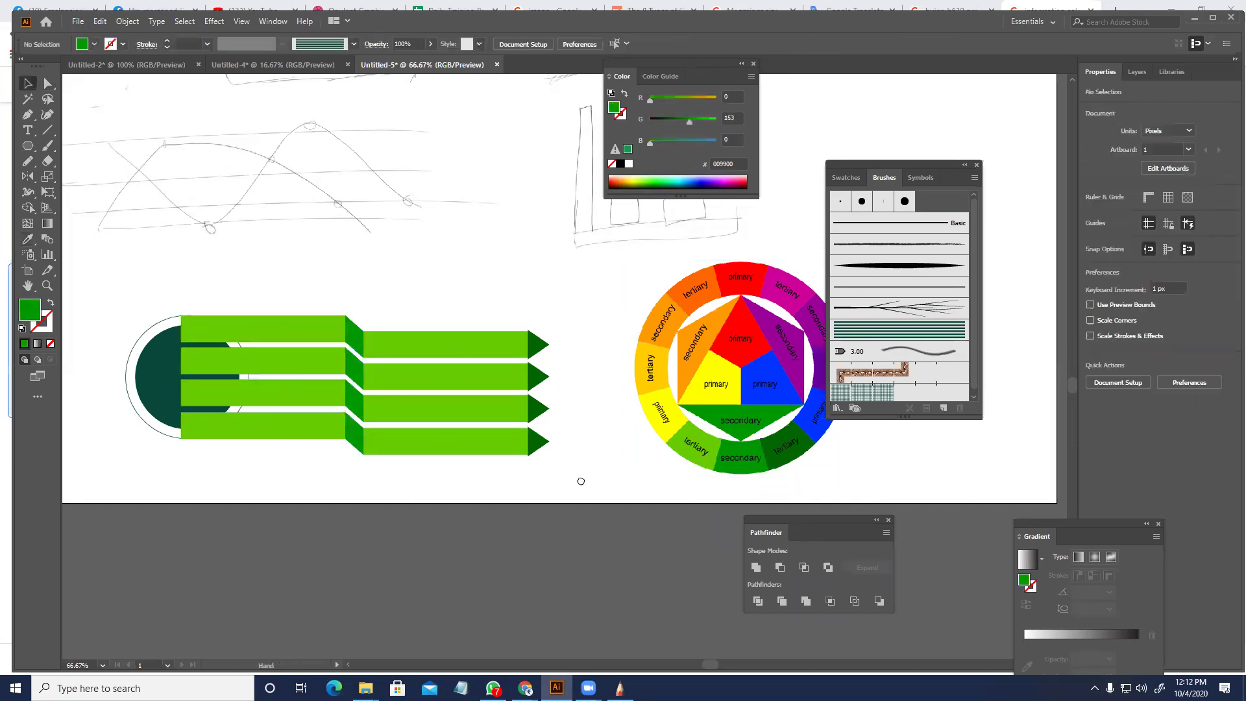
- Bring the dark circle and its outer ring to the front of the banners
drag(595, 481, 554, 477)
key(a)
key(v)
drag(367, 481, 452, 480)
scroll(160, 333, up, 1)
drag(217, 477, 172, 463)
key(ctrl+shift+])
click(287, 489)
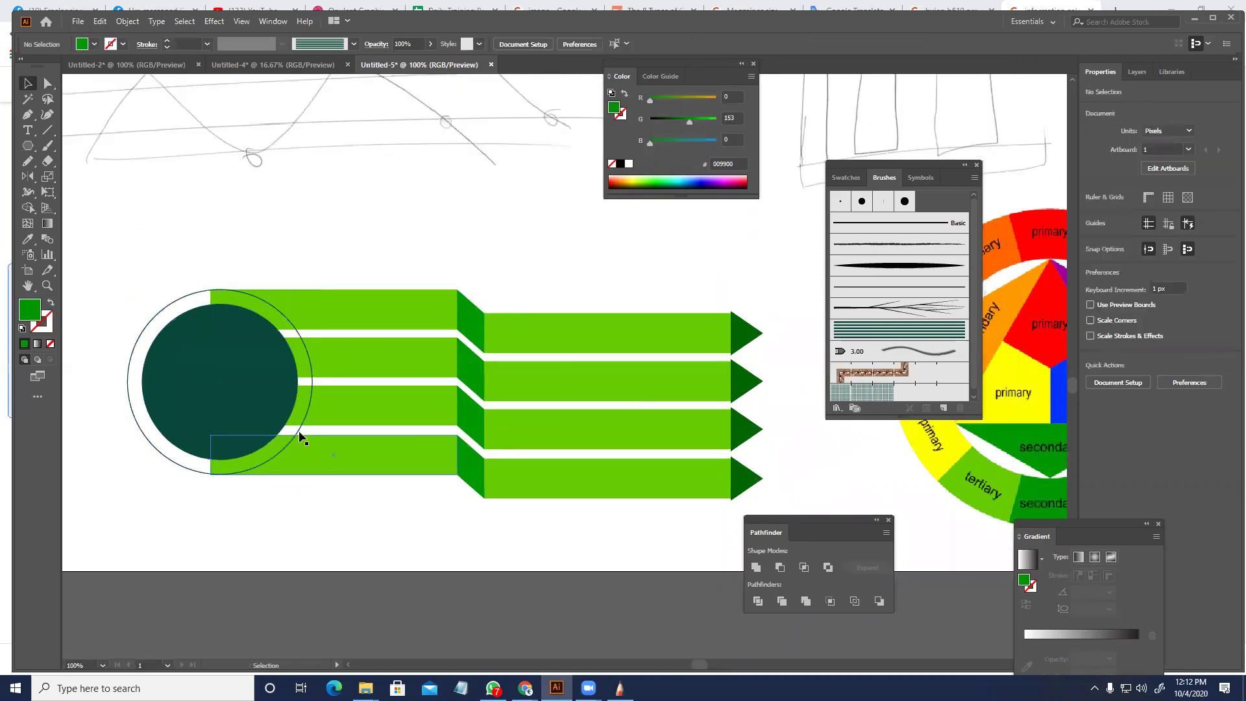
- Select the outer circle and swap its fill and stroke to give it a solid dark green fill
click(303, 421)
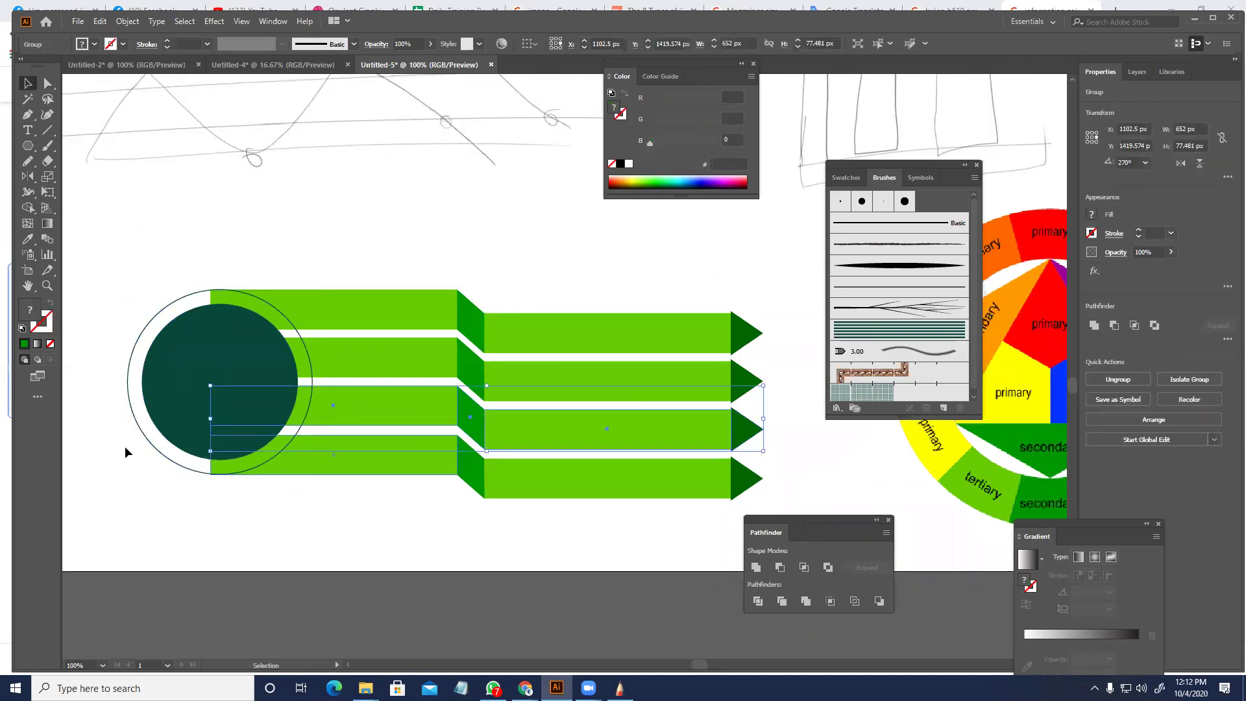
click(161, 453)
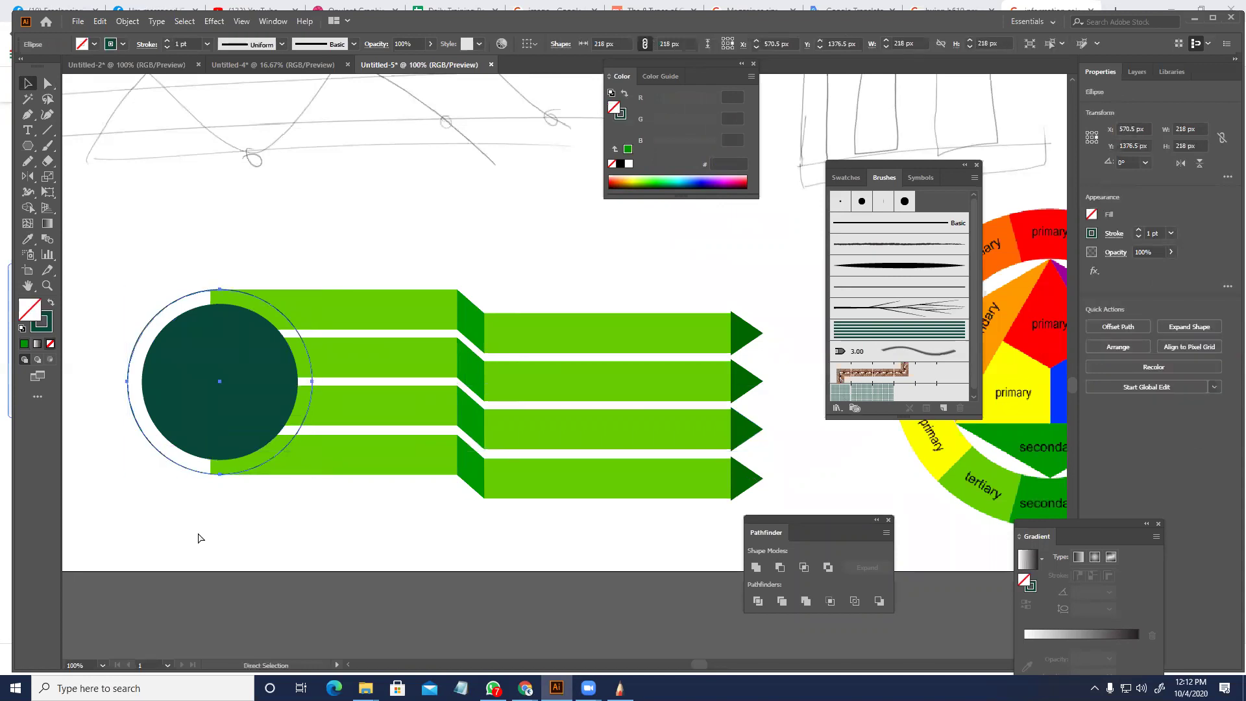
key(v)
click(52, 304)
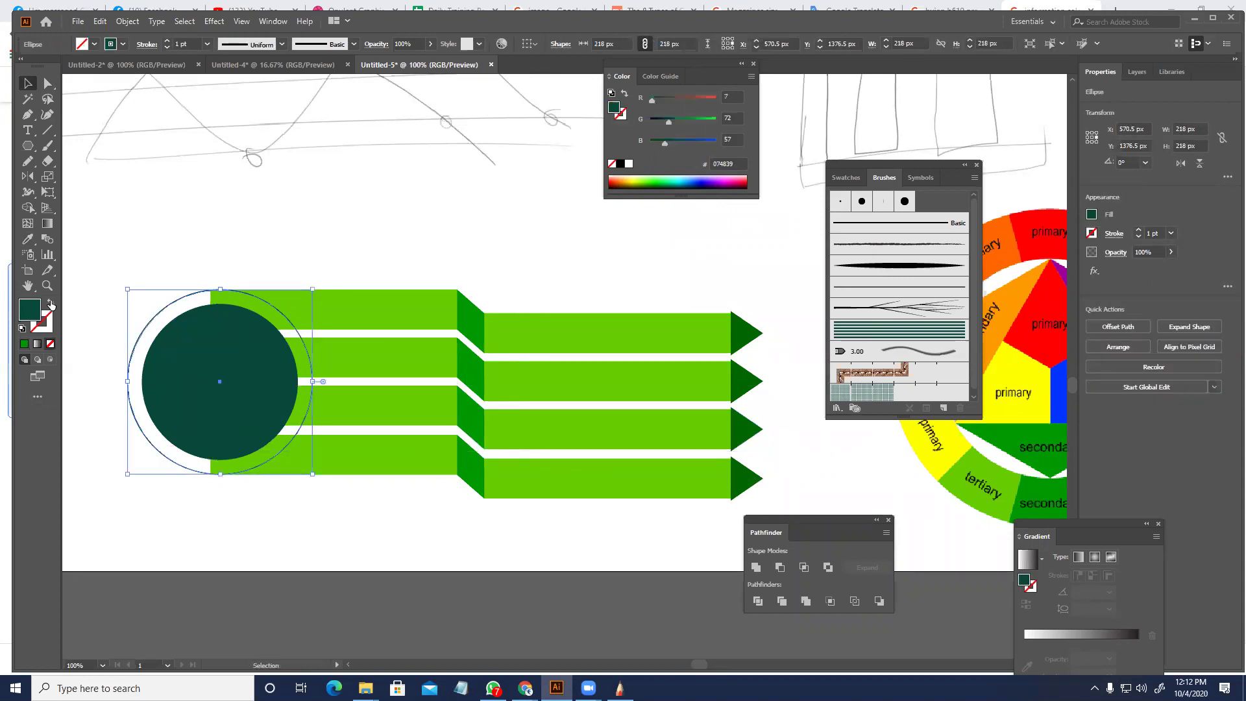
- Merge the two circles and the bar ends overlapping them into one shape with the Shape Builder
key(a)
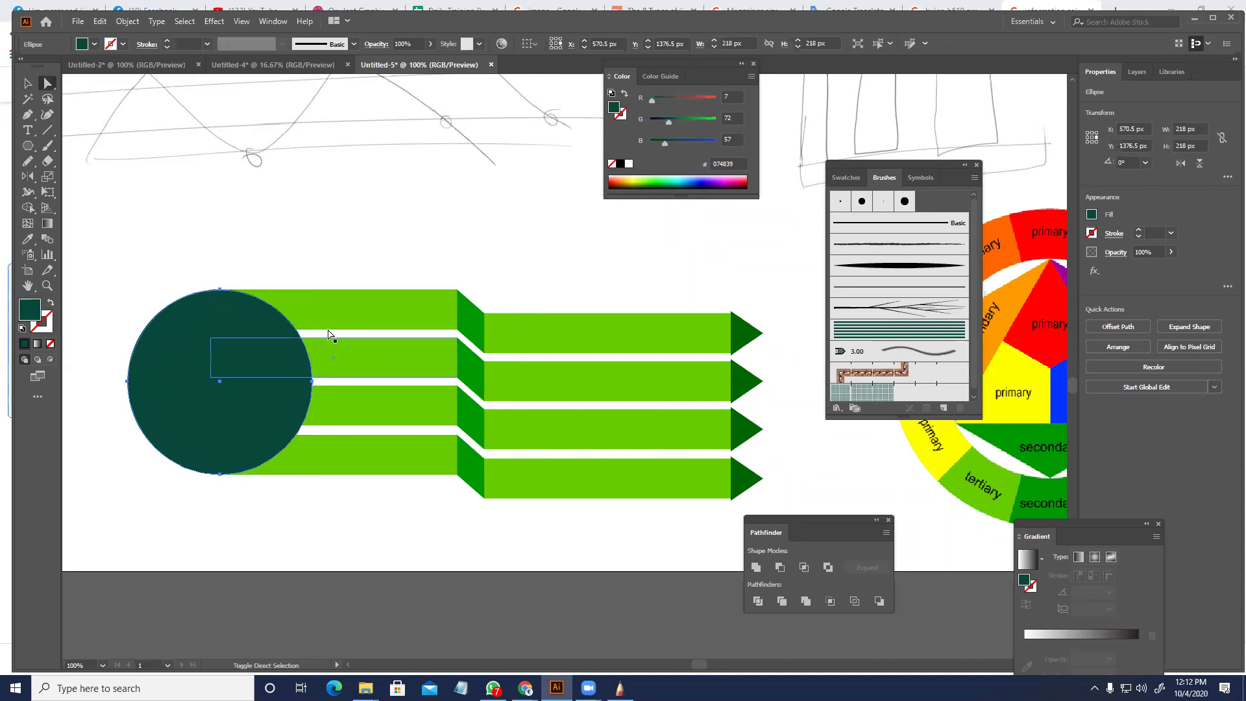
drag(298, 275, 199, 480)
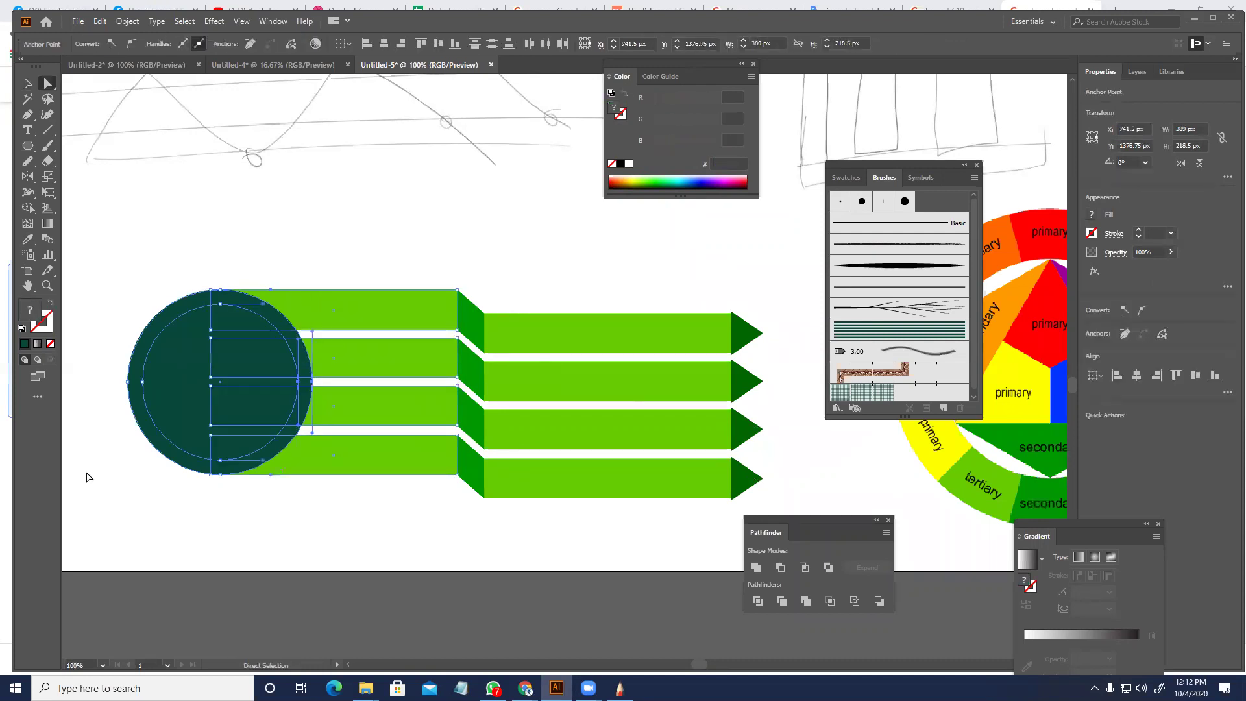
key(shift+m)
drag(300, 369, 252, 338)
mouse_move(192, 298)
mouse_down()
mouse_move(246, 309)
mouse_move(294, 349)
mouse_move(289, 436)
mouse_move(222, 465)
mouse_up()
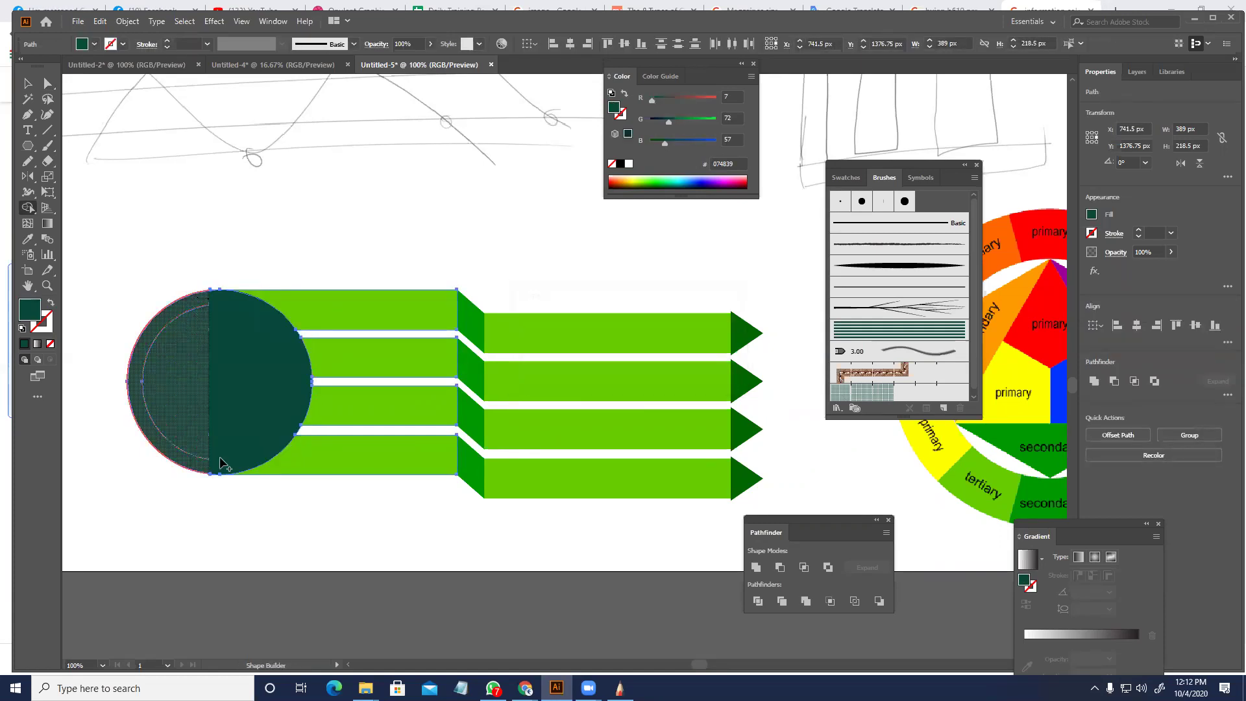
- Delete the merged dark green circle shape covering the banner ends
key(a)
click(235, 426)
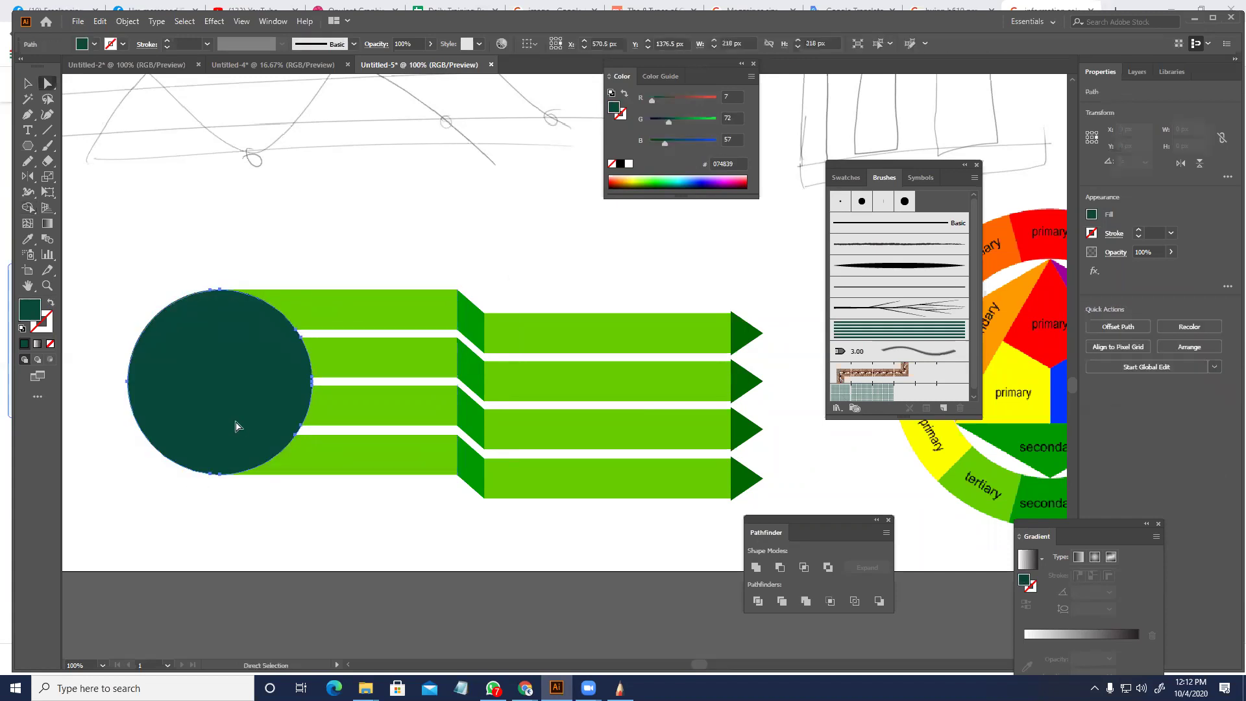
key(Delete)
- Create a concentric copy of the outlined circle scaled to 172 px and swap its fill and stroke
click(235, 423)
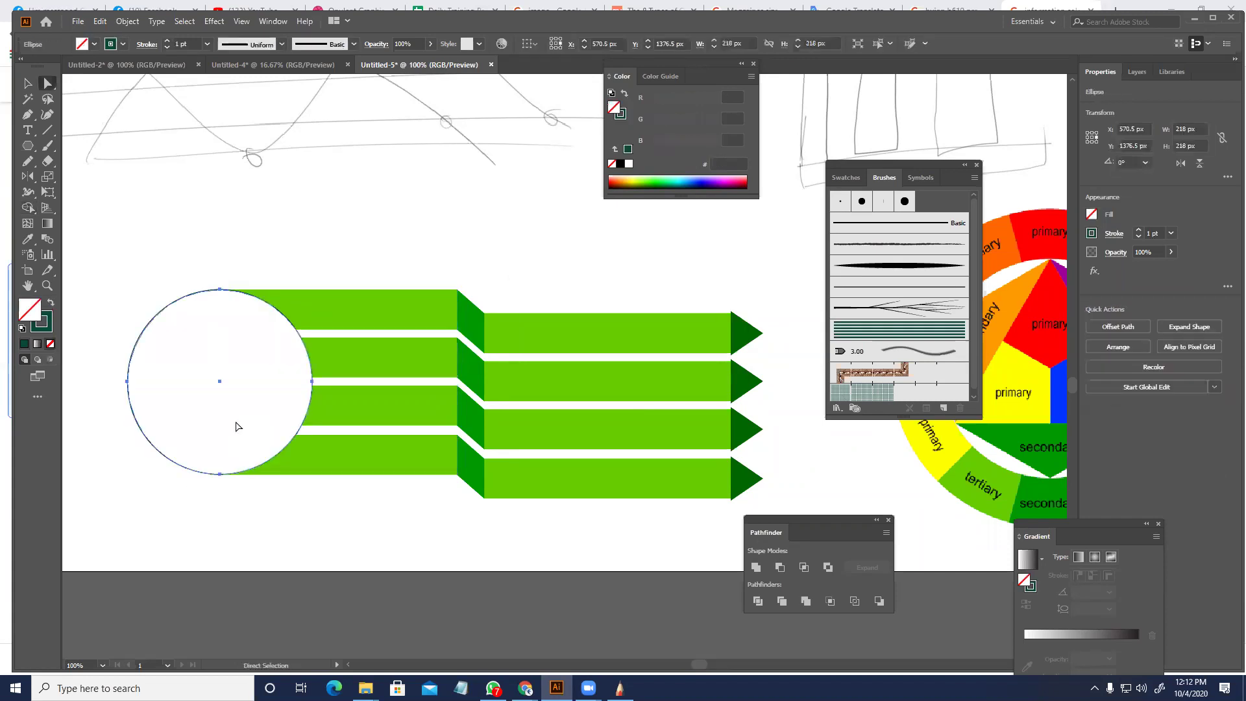
key(v)
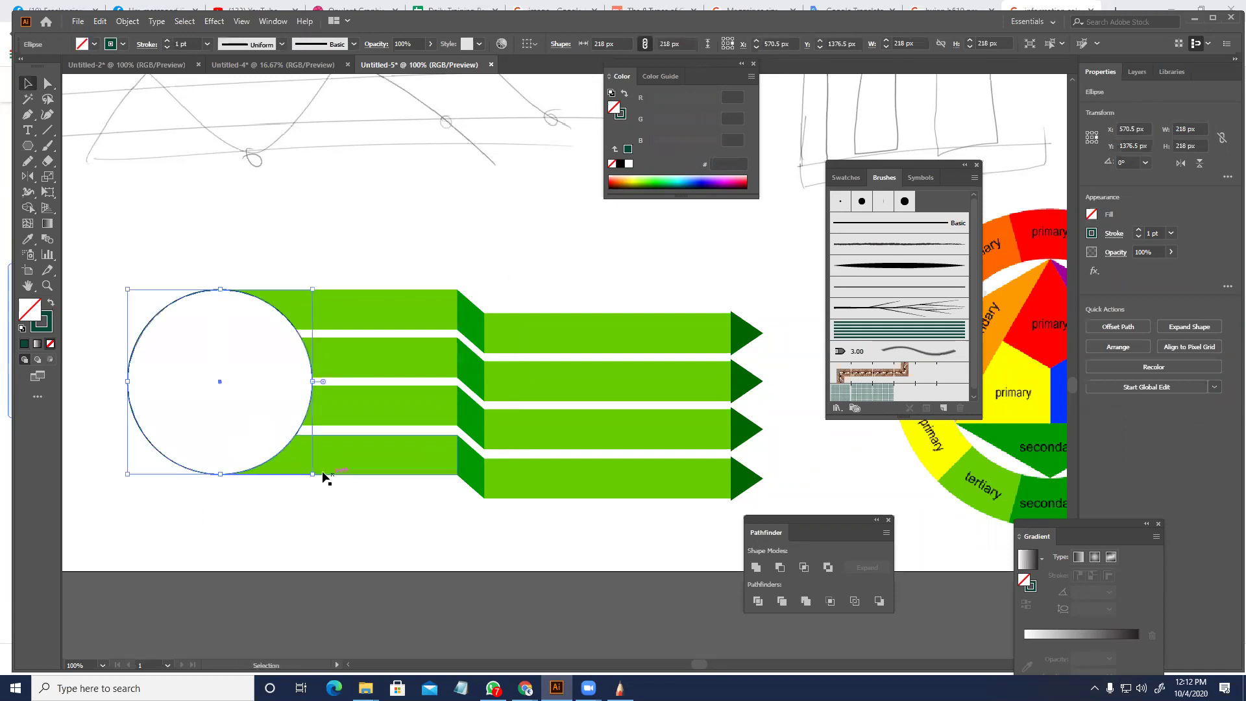
mouse_move(312, 474)
mouse_down()
mouse_move(305, 451)
mouse_move(258, 464)
mouse_up()
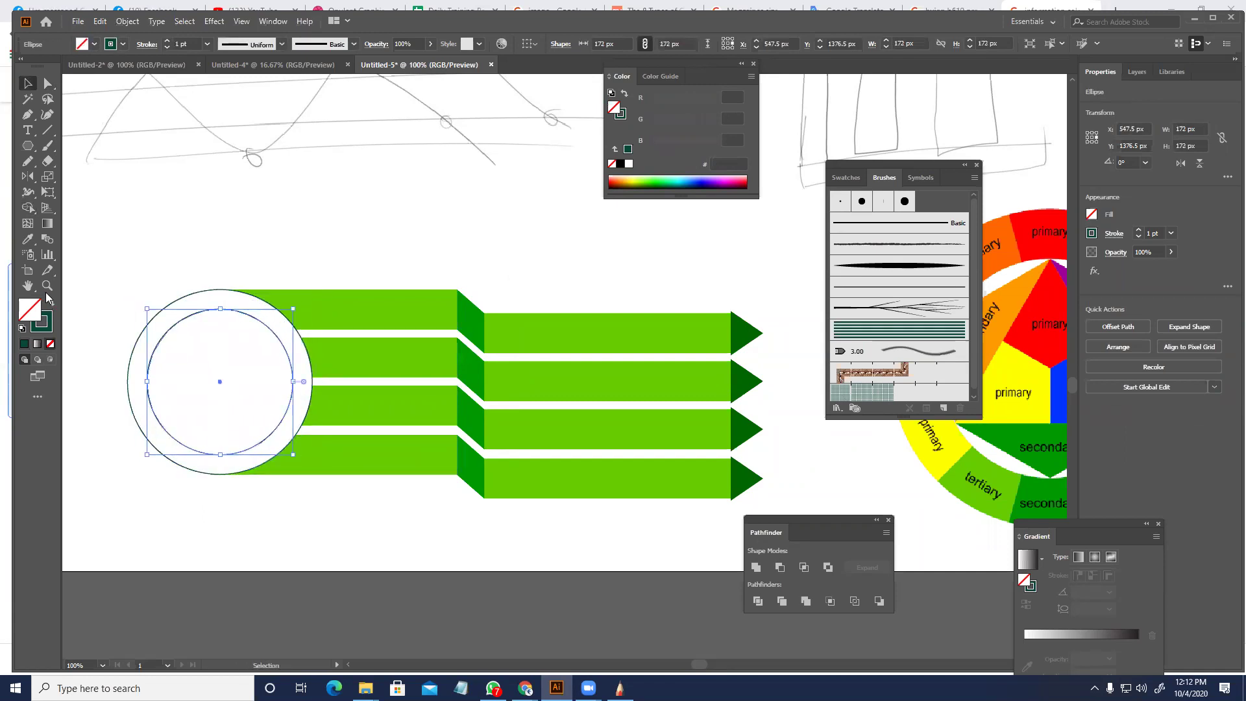
click(50, 302)
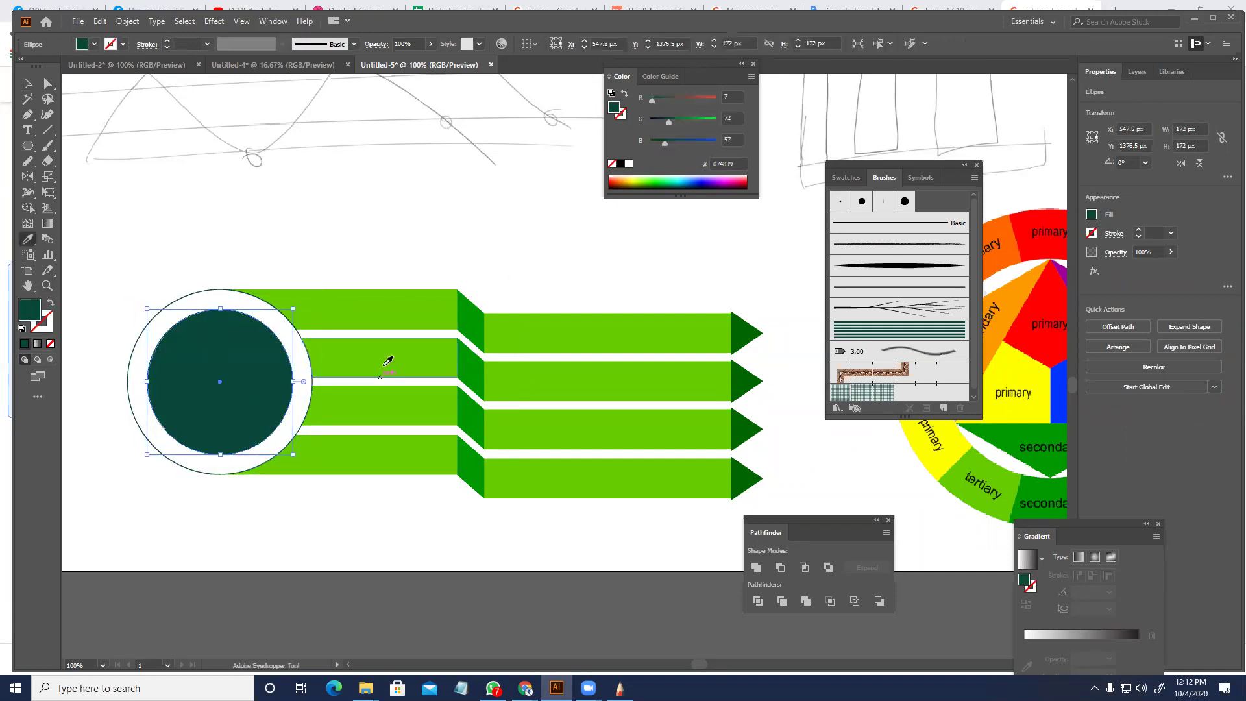
- Fill the inner circle with light green 66cc00 sampled from a banner bar and deselect it
key(i)
click(358, 402)
key(v)
click(301, 511)
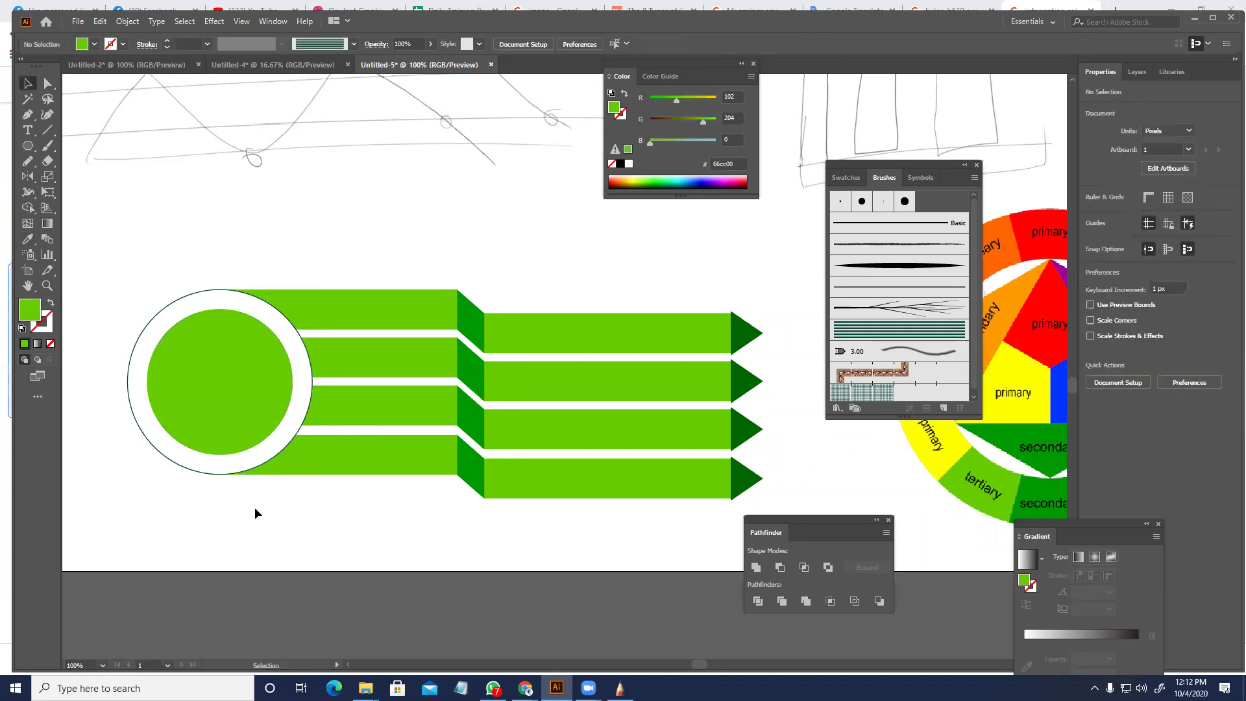
- Shorten the outer bars of all four banners by moving their arrowheads toward the folds, keeping the arrowhead shapes intact
scroll(417, 517, right, 3)
scroll(417, 517, down, 1)
key(a)
drag(625, 342, 509, 303)
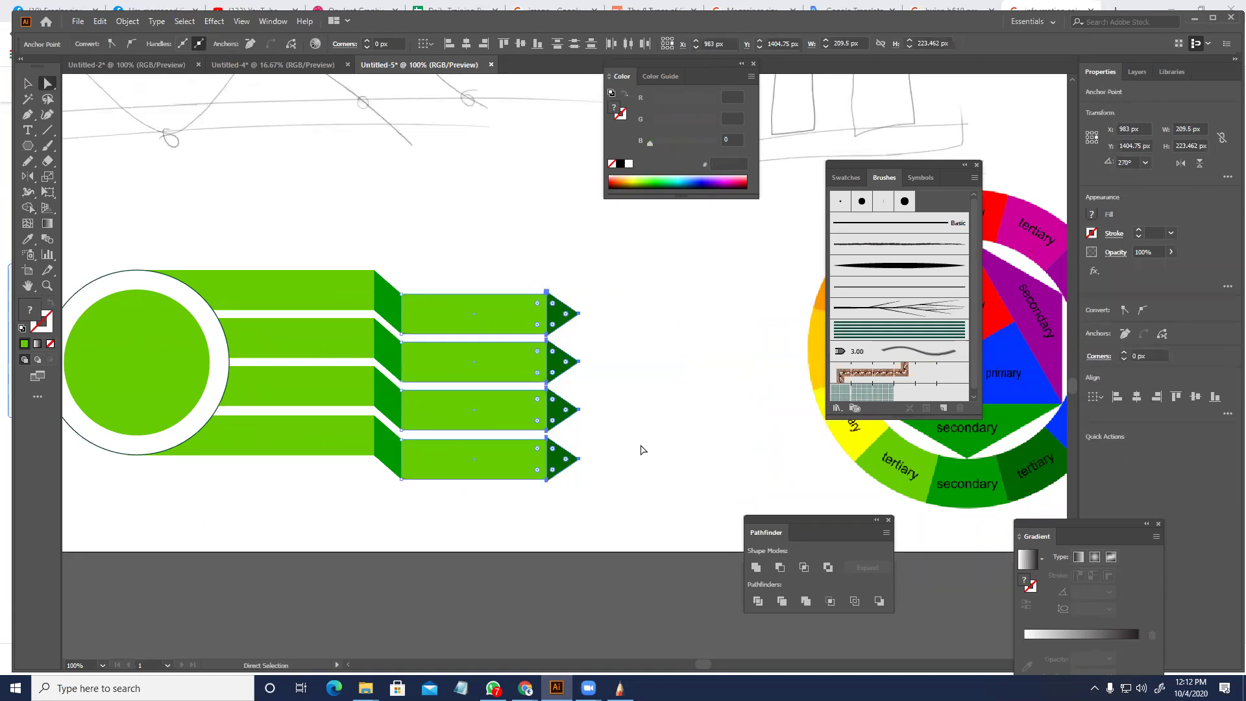
drag(604, 515, 513, 251)
drag(546, 293, 605, 294)
click(500, 264)
key(v)
- Fill the outlined outer circle with light green 66cc00 sampled from a banner bar
scroll(356, 365, down, 2)
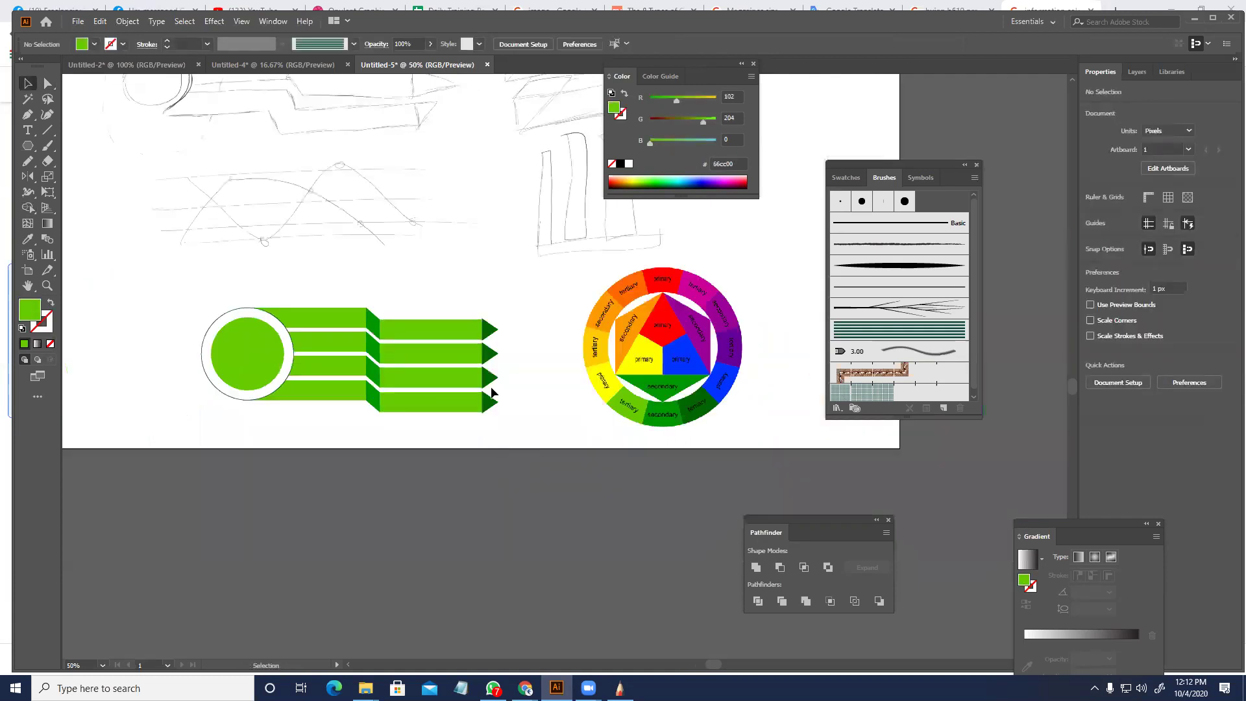
scroll(512, 464, up, 1)
drag(278, 476, 348, 492)
scroll(247, 434, up, 1)
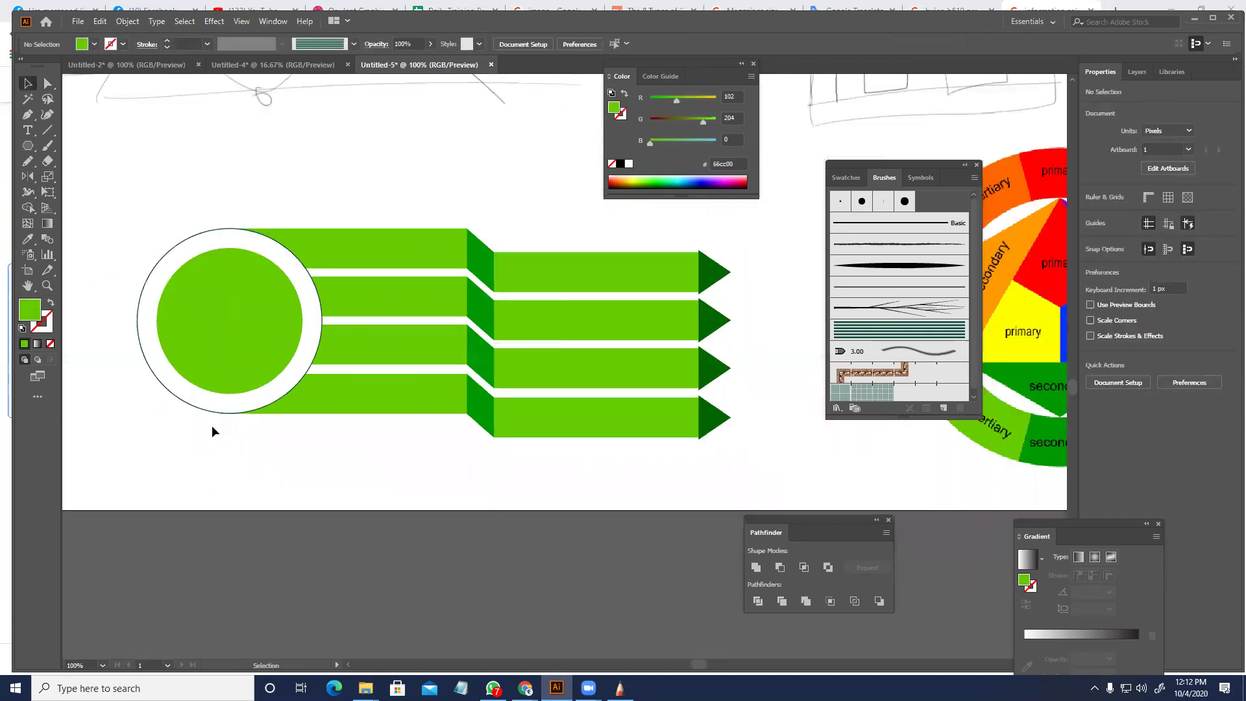
click(207, 412)
key(i)
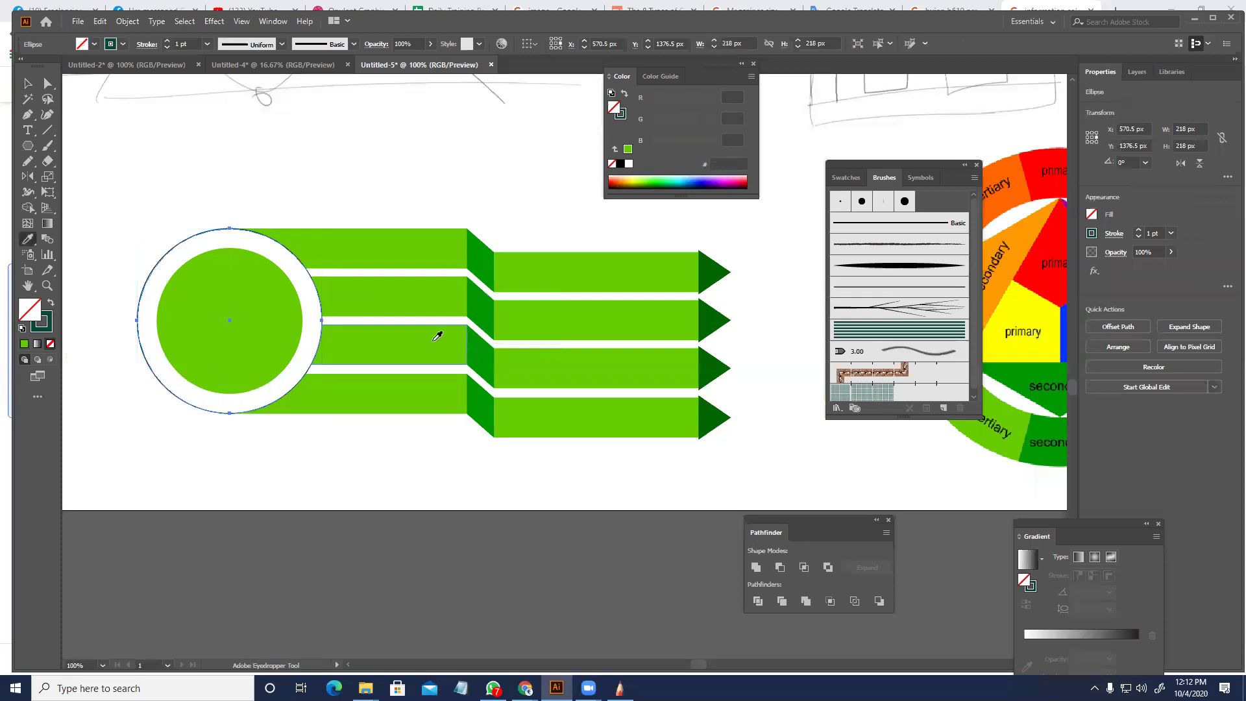
click(433, 332)
- Scale the inner circle to 199 px around its center and subtract it from the outer circle to form a ring
key(v)
click(244, 329)
key(a)
key(ctrl)
drag(305, 397, 314, 407)
shift+click(166, 386)
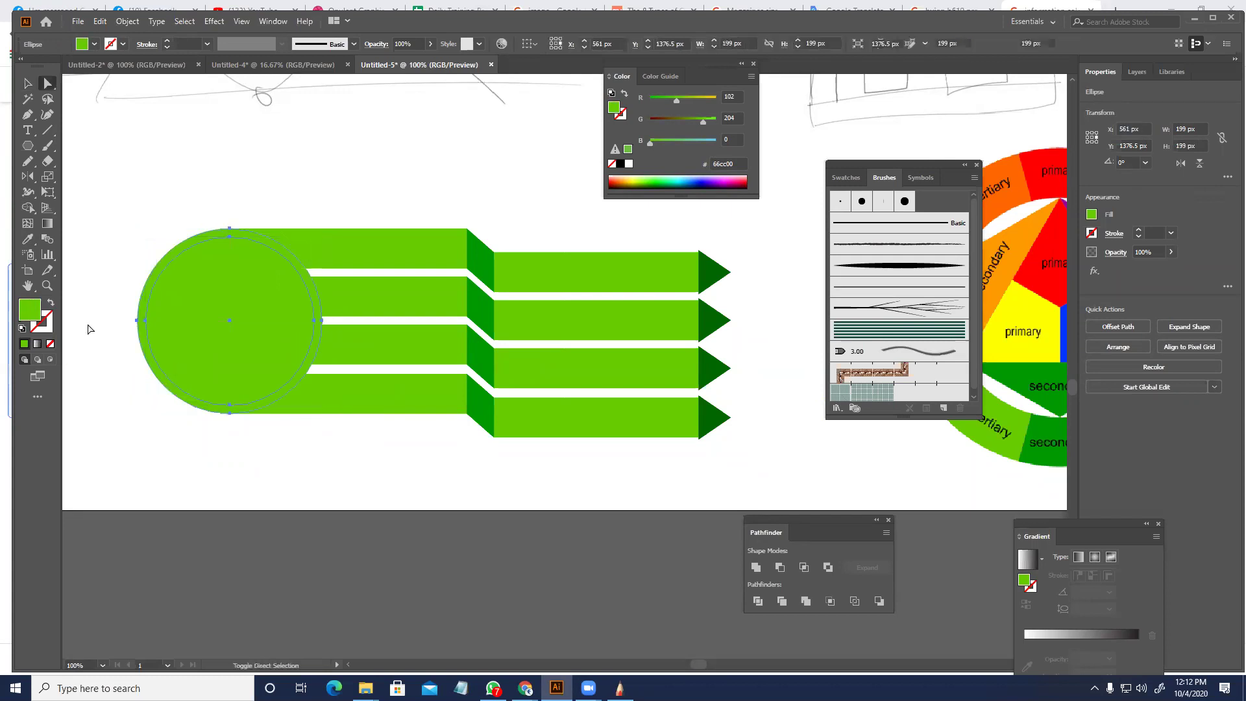
click(780, 568)
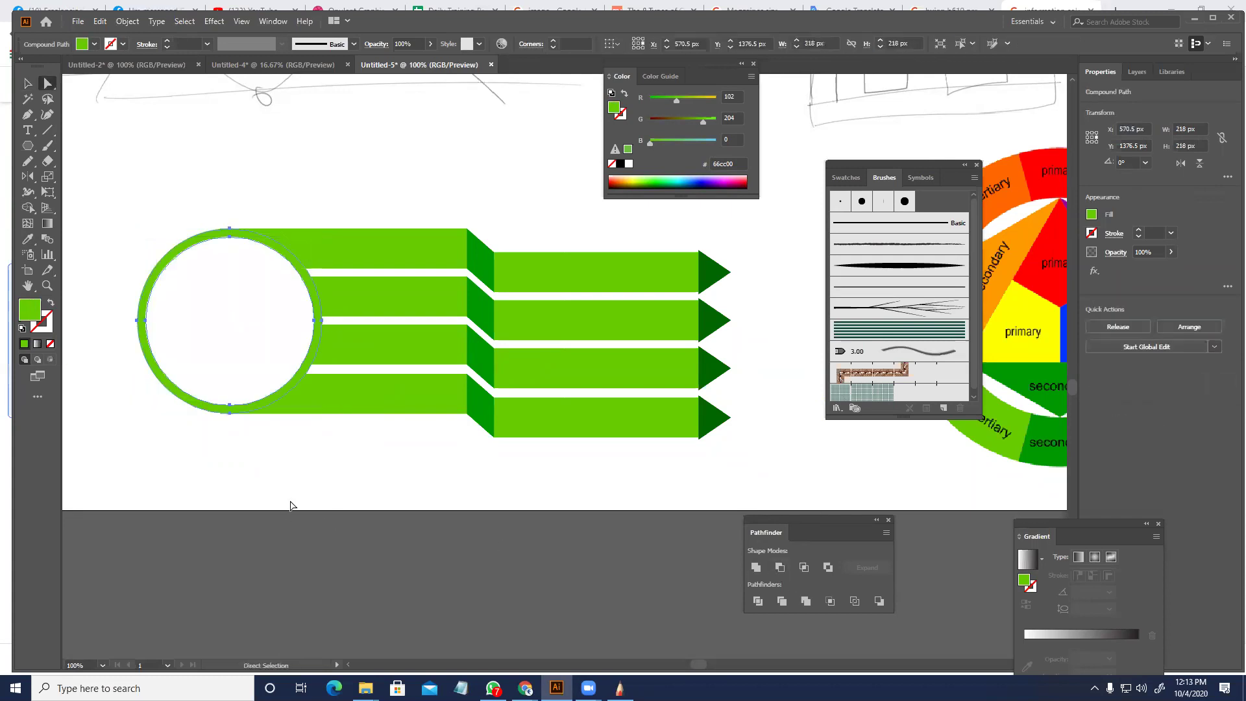
- Paste the original light green inner circle back in front and fill the ring with dark green 006600 sampled from an arrowhead
click(290, 505)
key(ctrl+f)
key(a)
click(224, 406)
key(i)
click(719, 419)
key(v)
click(423, 477)
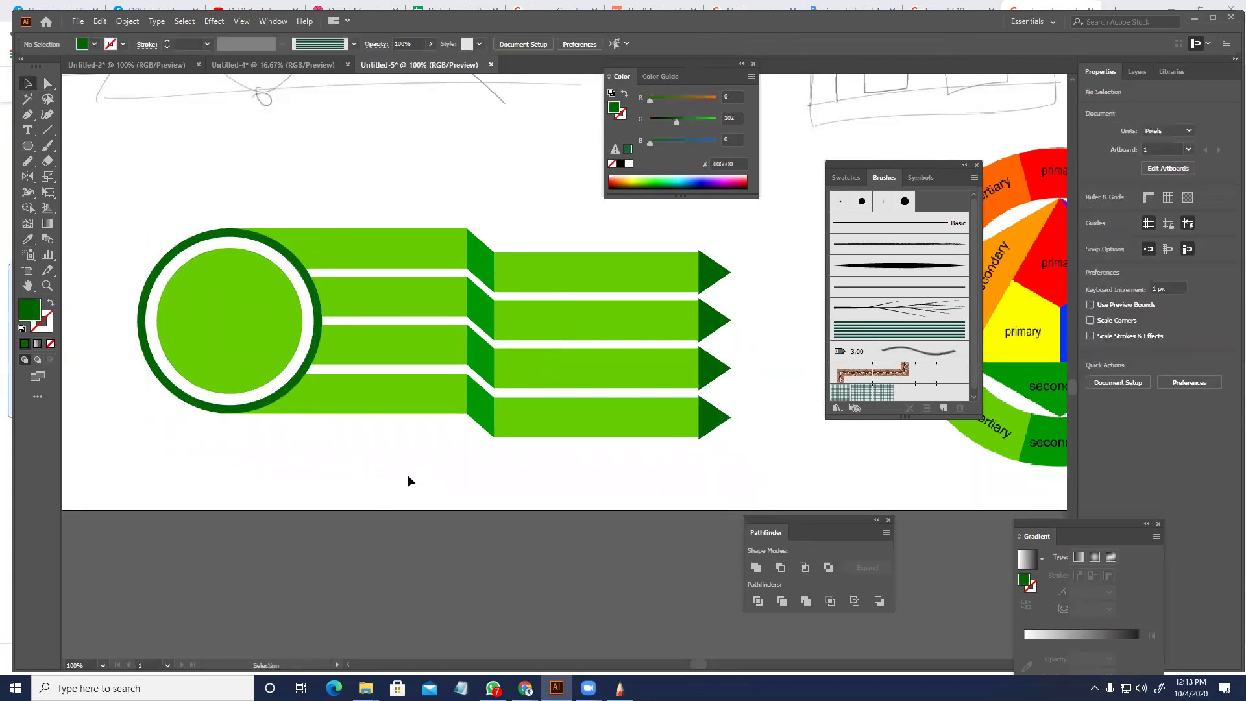
- Delete the stray light green sliver of the top banner bar protruding above the ring
scroll(316, 414, up, 1)
drag(280, 477, 355, 521)
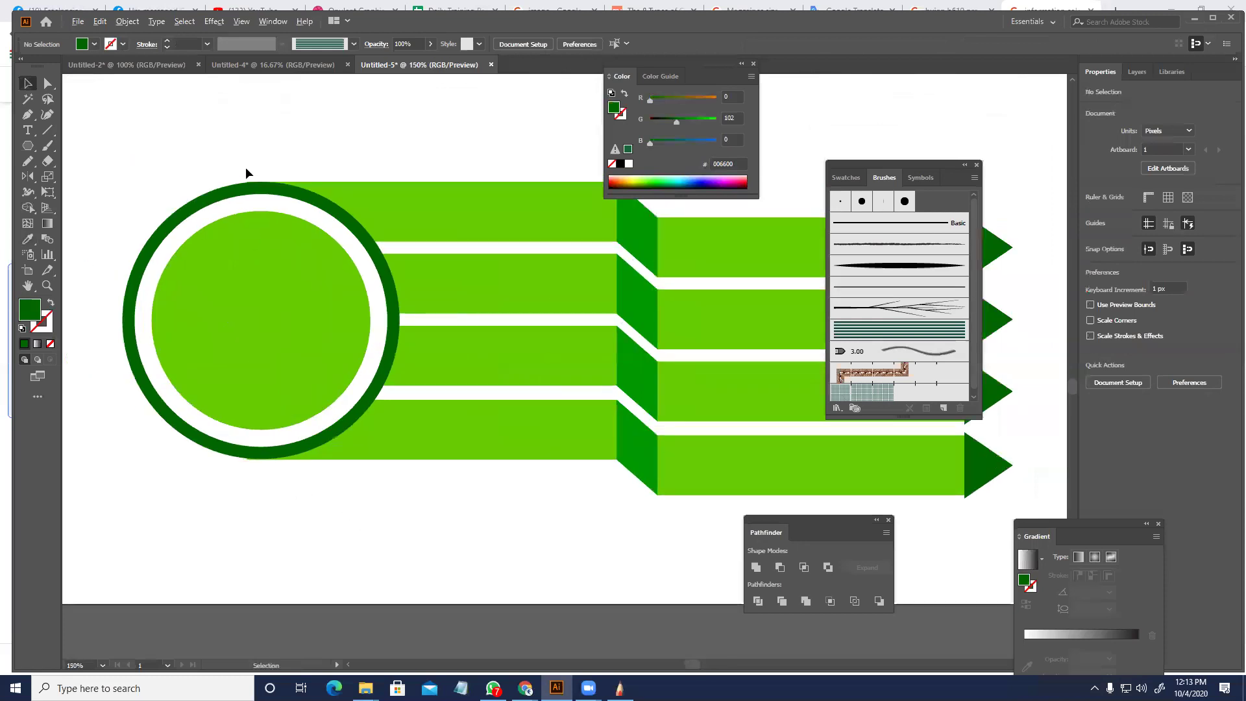
scroll(277, 200, up, 7)
key(a)
drag(275, 234, 249, 198)
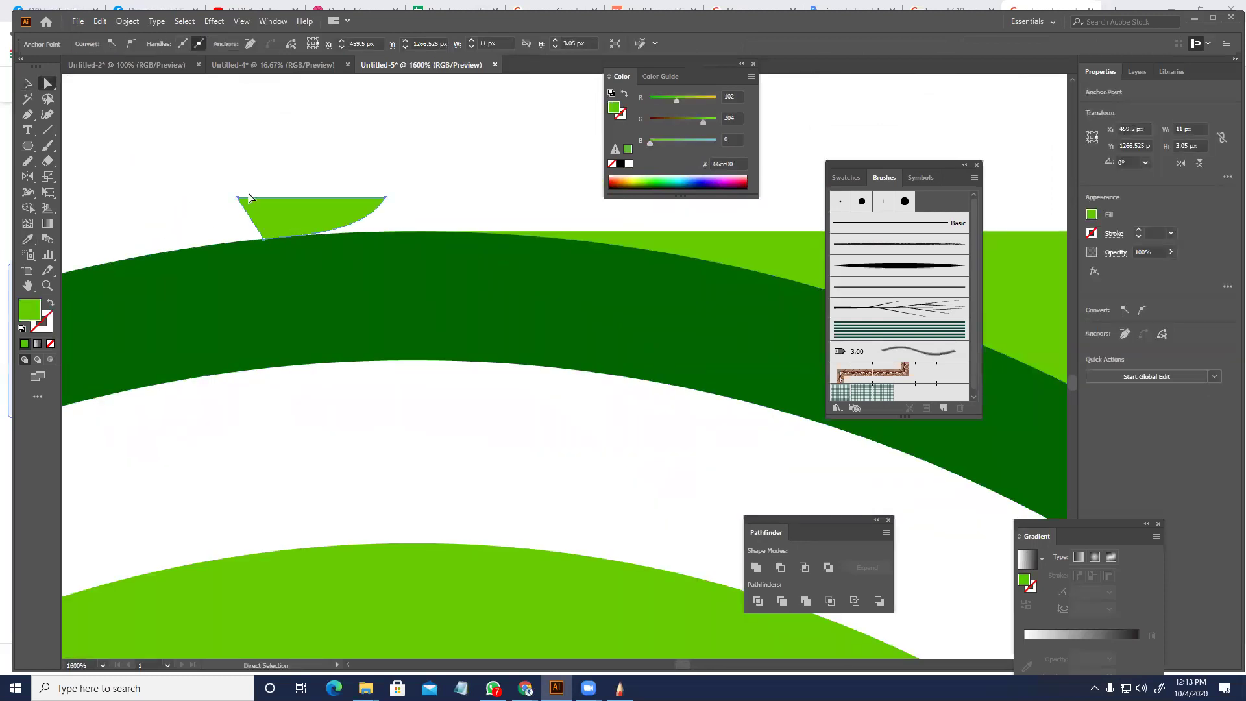
key(Delete)
scroll(321, 219, down, 4)
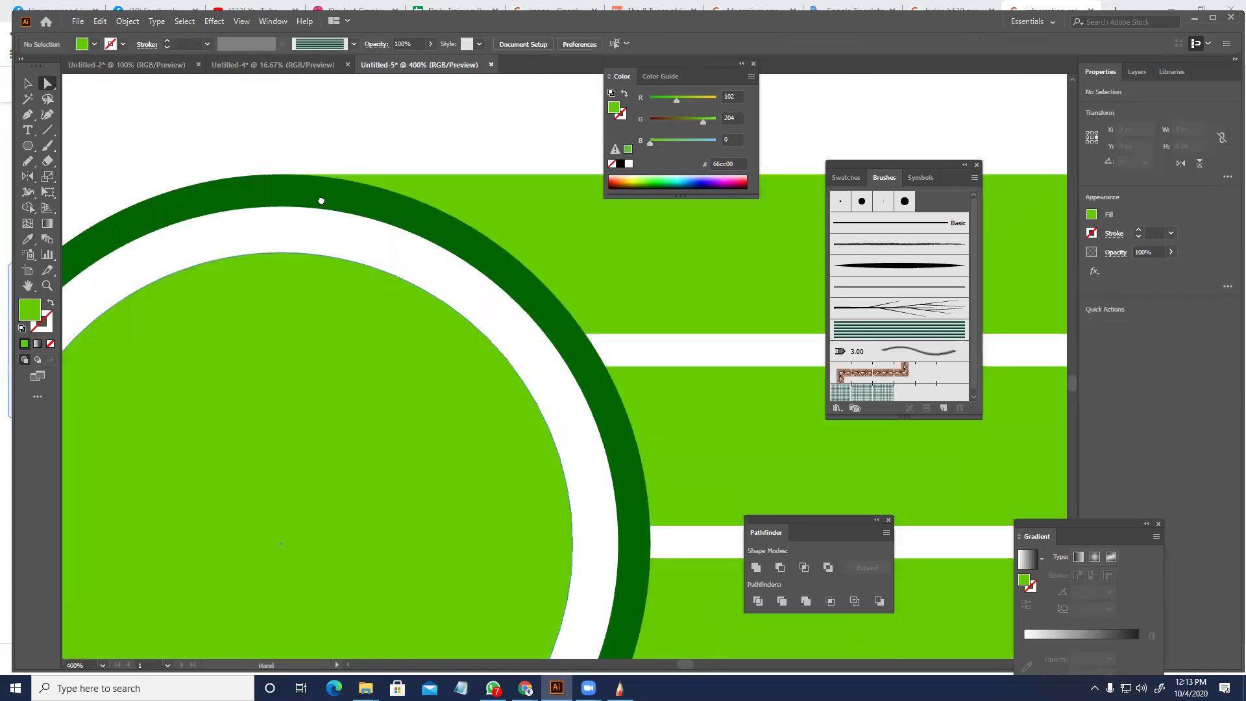
- Move the bottom banner bar's protruding corner anchor along the ring's lower edge toward the ring's lowest point
scroll(370, 362, down, 2)
scroll(247, 470, up, 4)
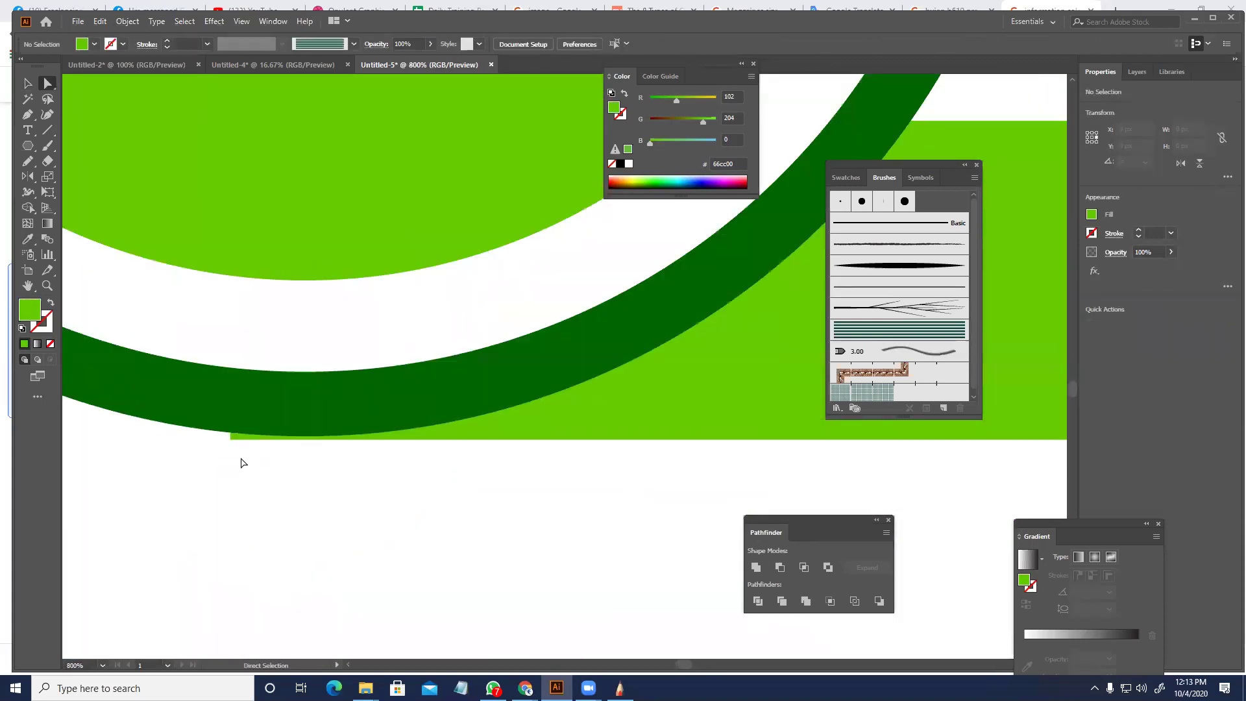
scroll(300, 447, up, 2)
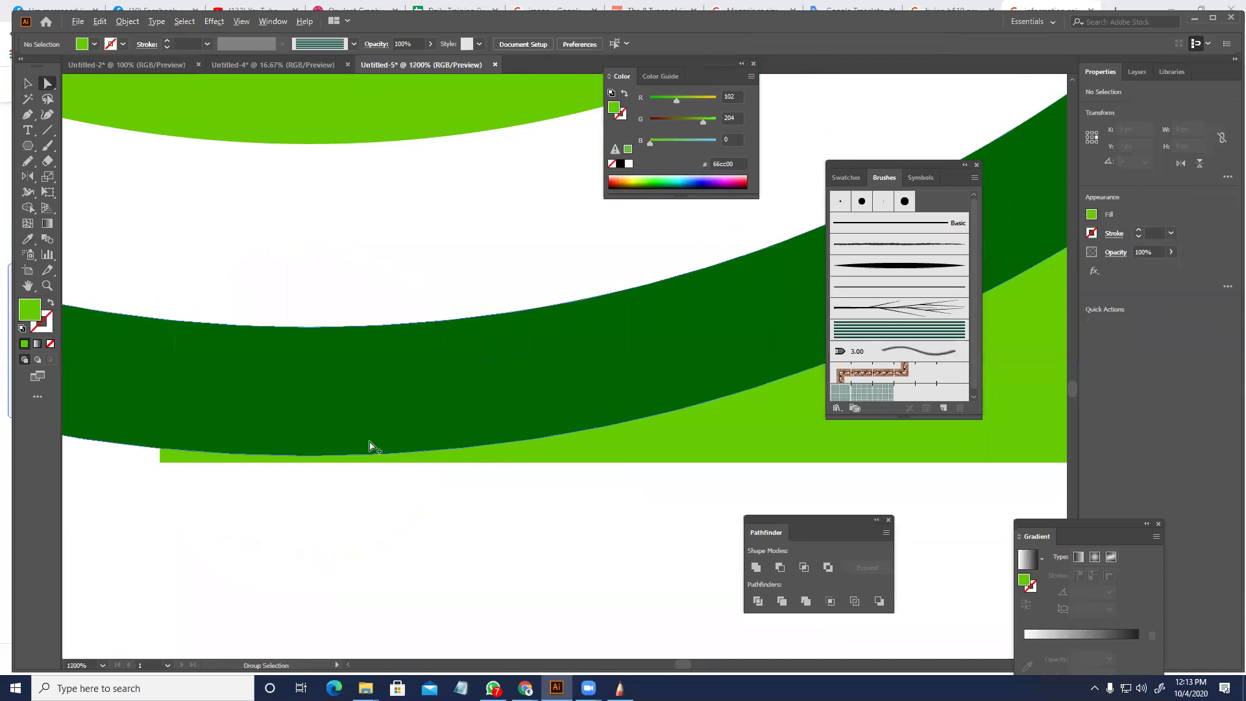
scroll(370, 446, down, 7)
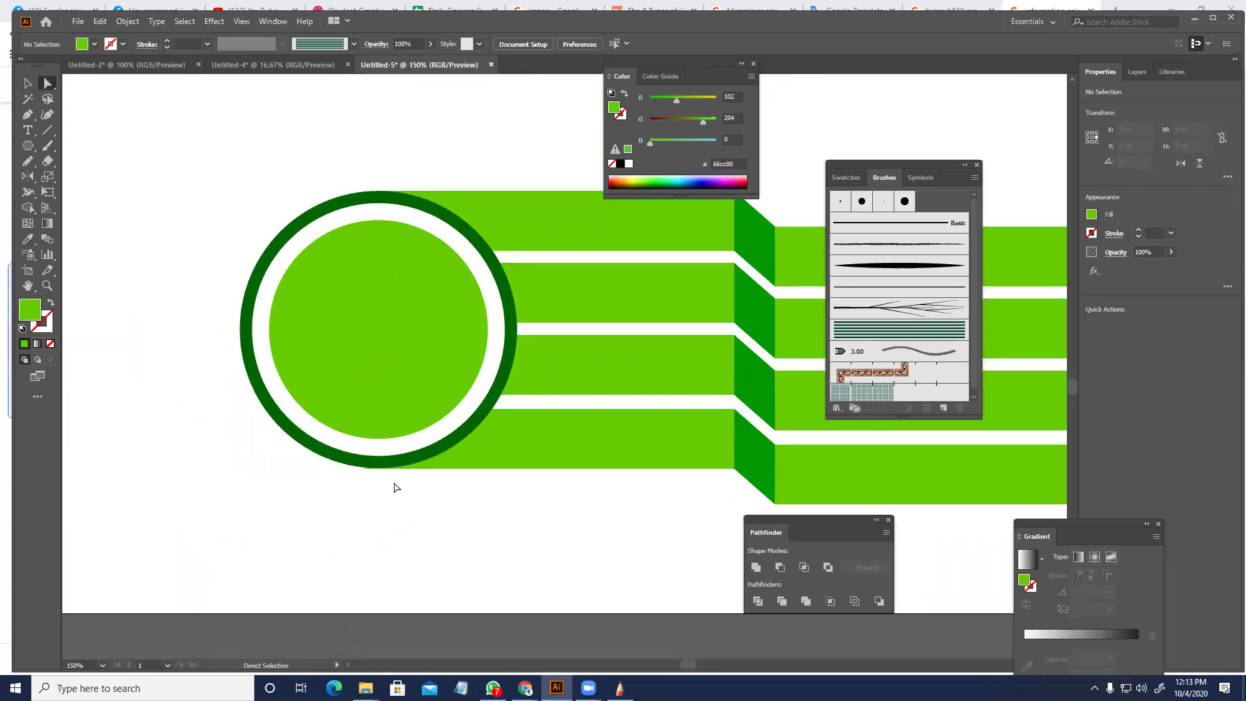
drag(593, 499, 443, 454)
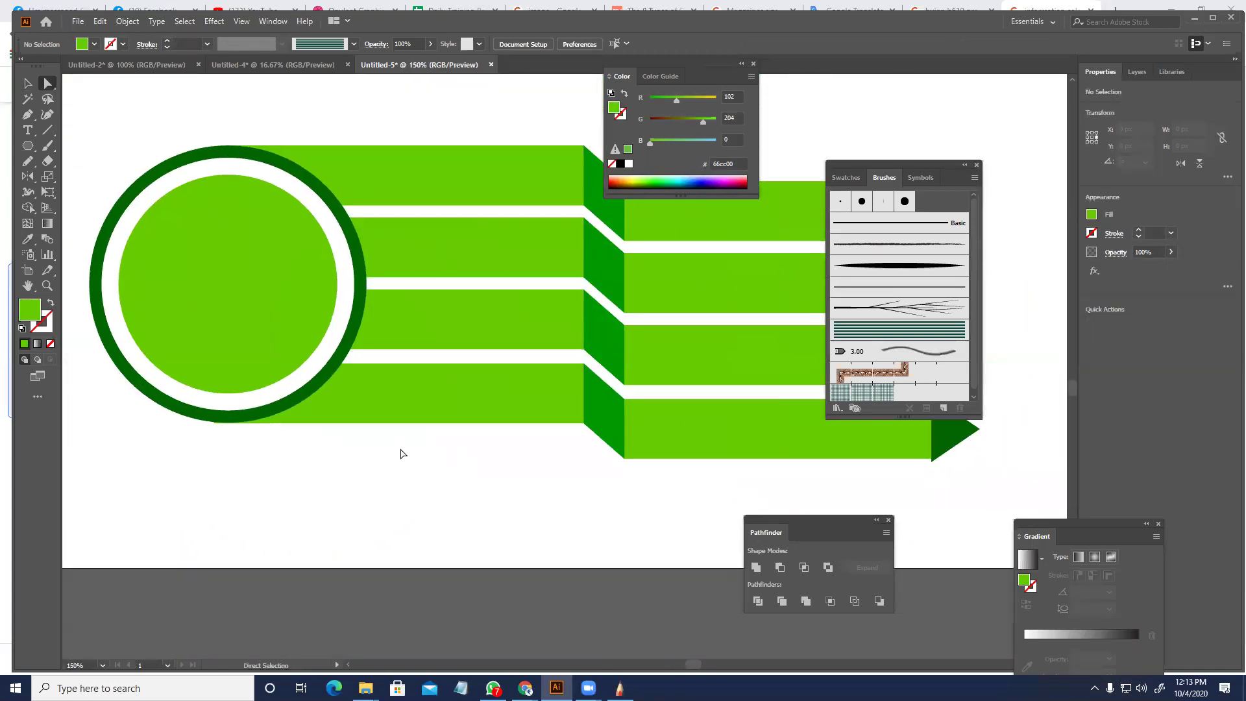
click(447, 397)
scroll(253, 437, up, 5)
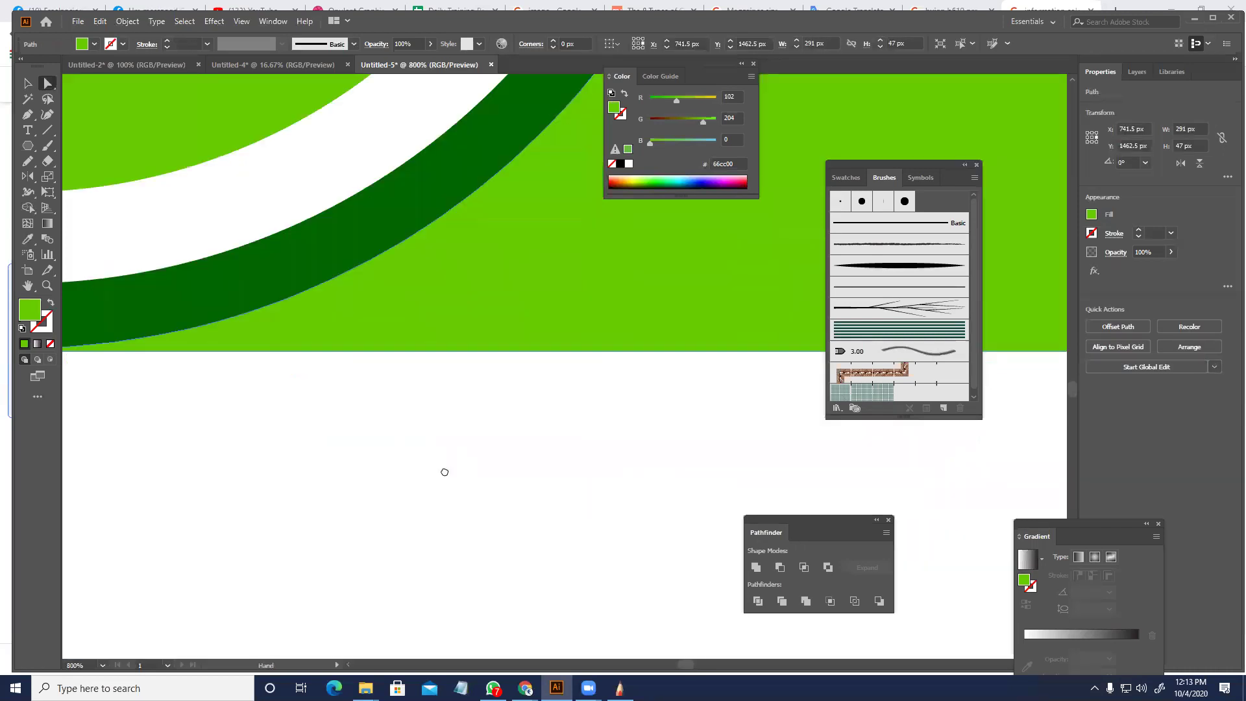
drag(310, 372, 311, 371)
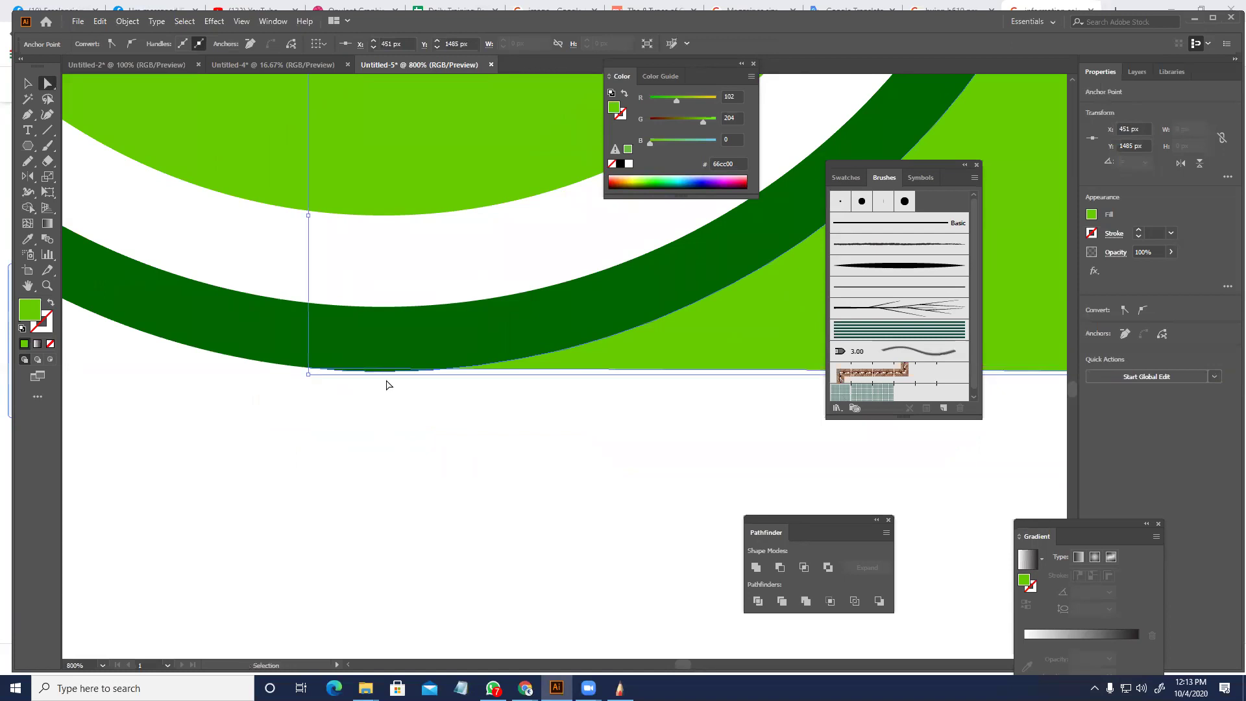
scroll(376, 380, up, 3)
drag(147, 344, 376, 347)
- Turn off Snap to Pixel and move the bottom bar's corner anchor onto the ring's lower edge
click(241, 21)
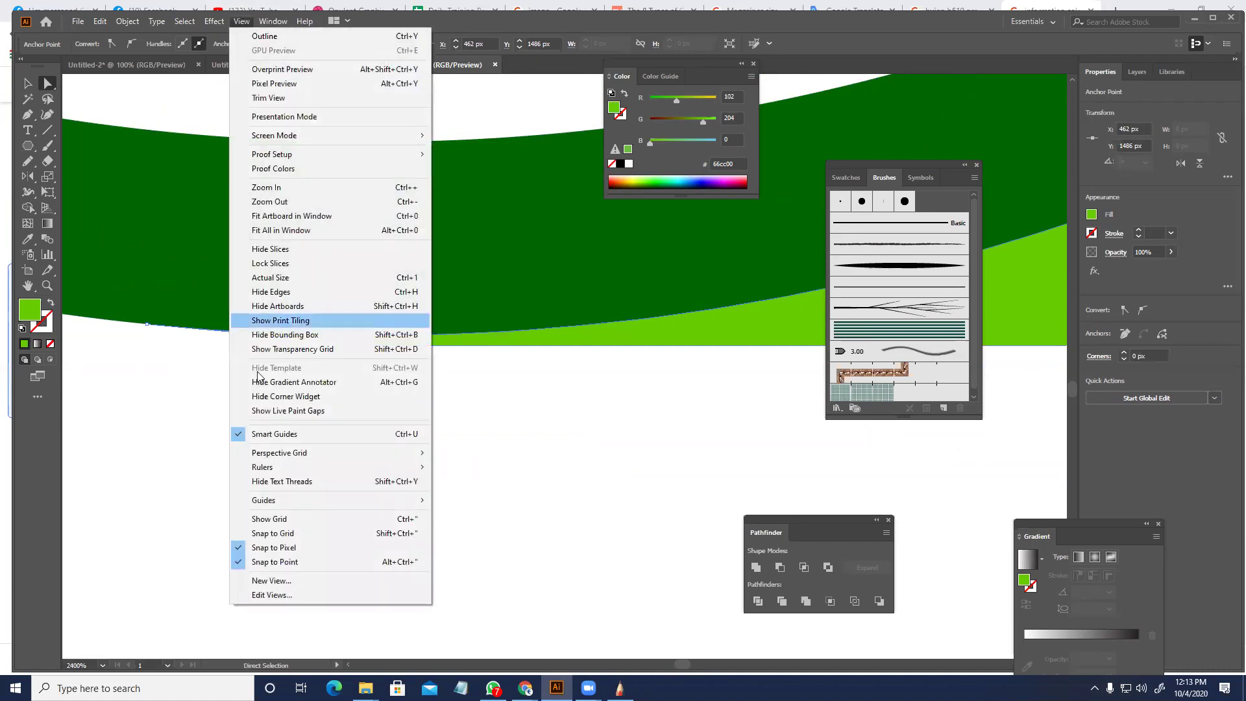
click(273, 546)
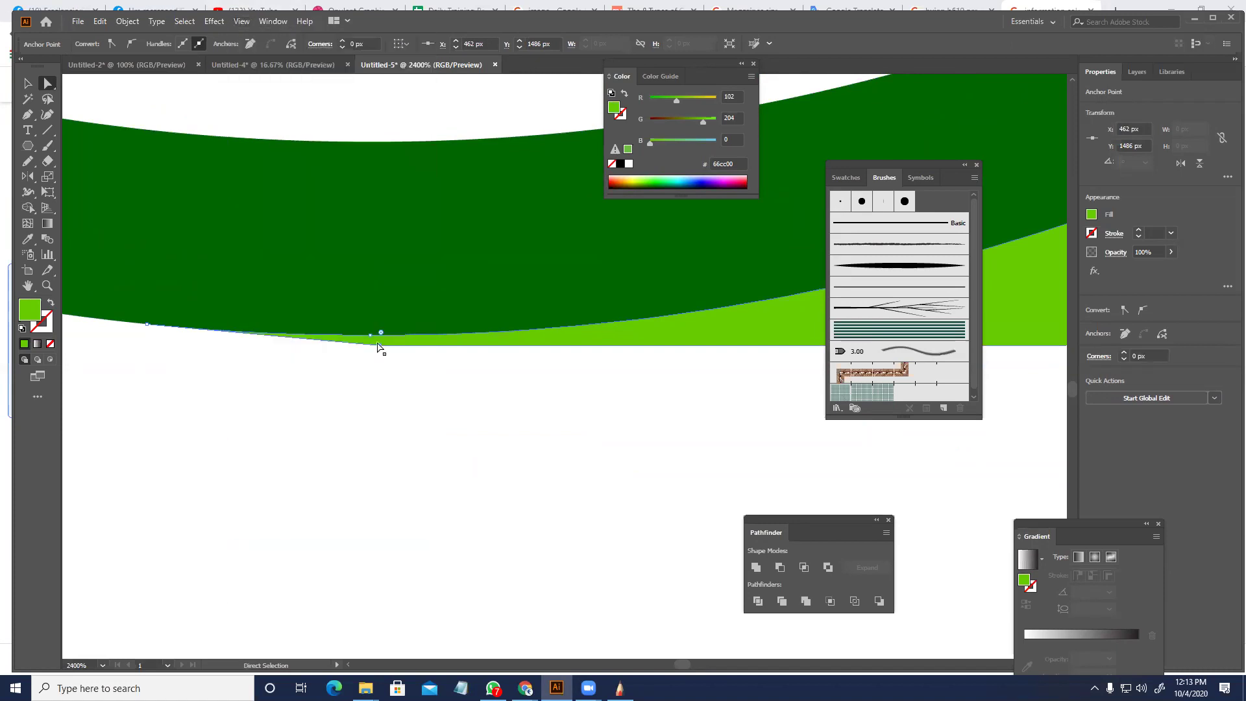
click(380, 350)
drag(380, 348, 371, 338)
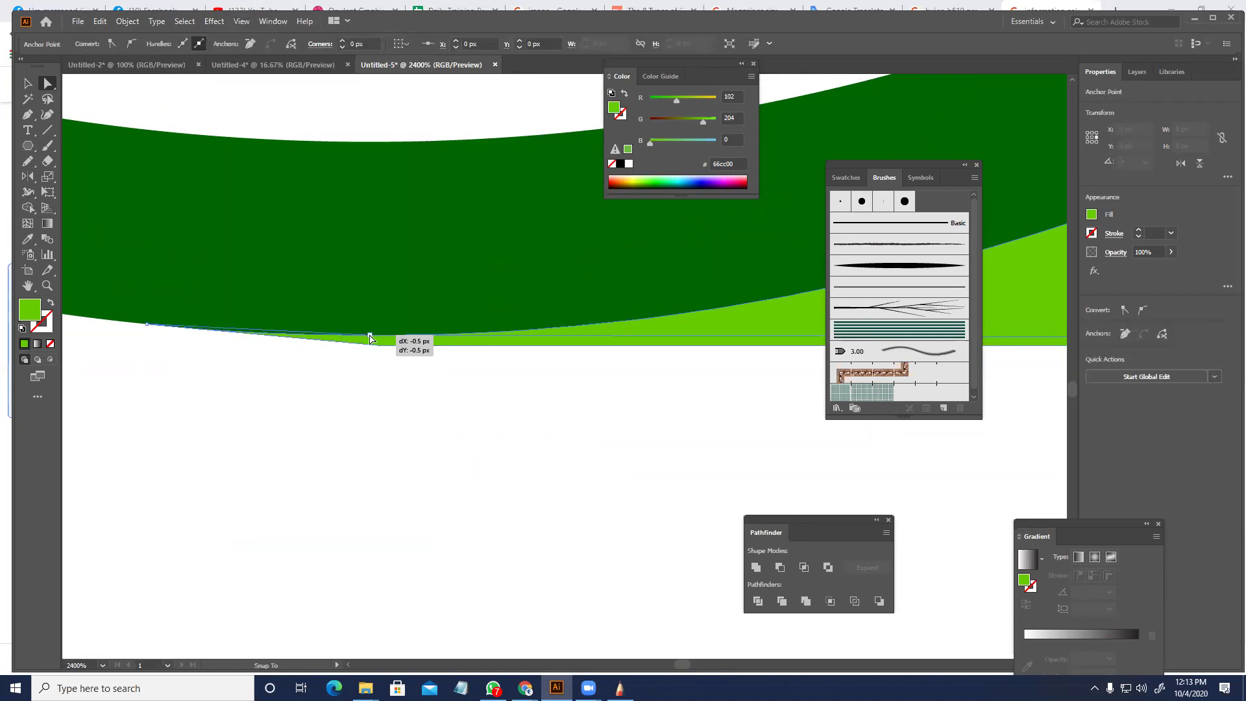
click(368, 387)
scroll(373, 416, down, 15)
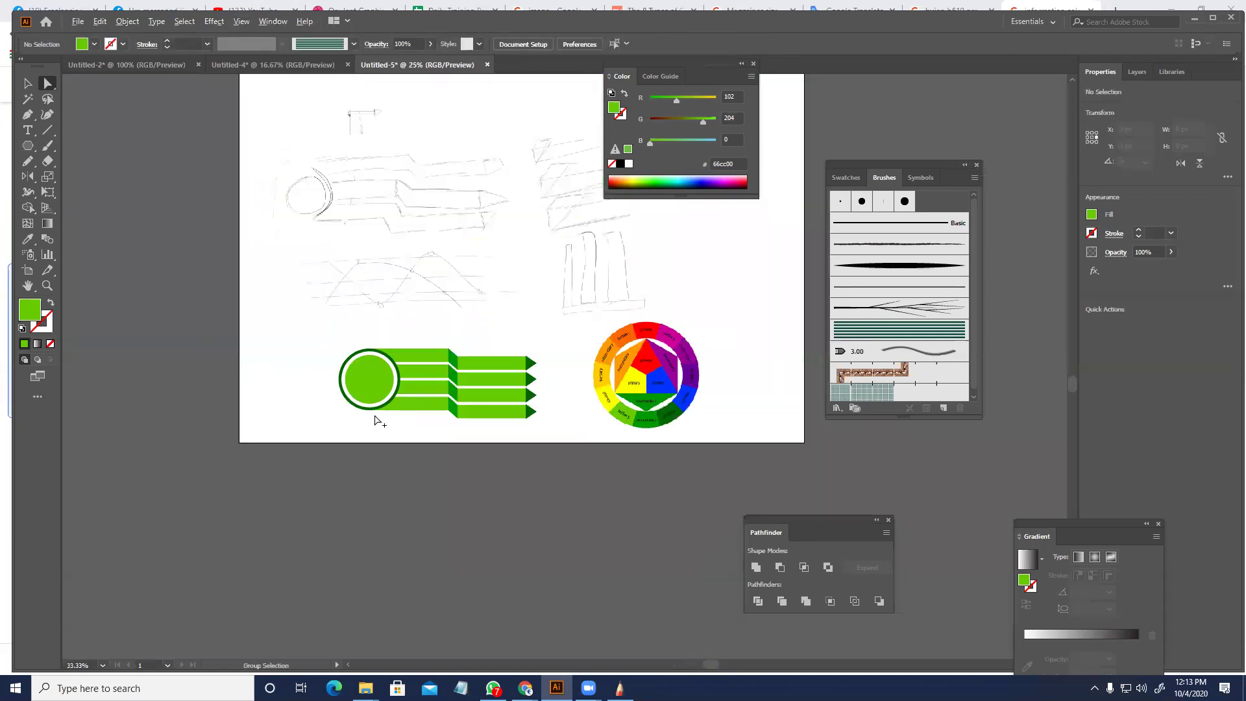
scroll(442, 426, up, 3)
drag(433, 448, 429, 462)
key(v)
scroll(427, 434, up, 2)
drag(160, 469, 246, 471)
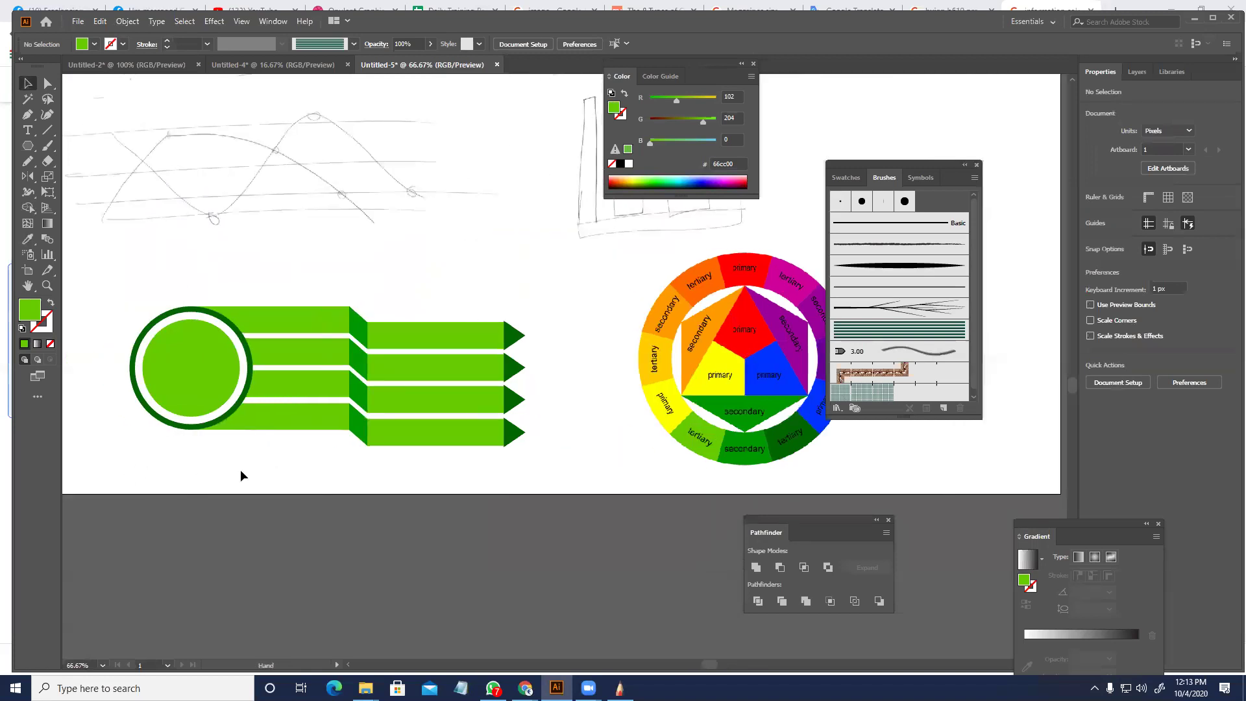
scroll(222, 423, up, 1)
click(182, 351)
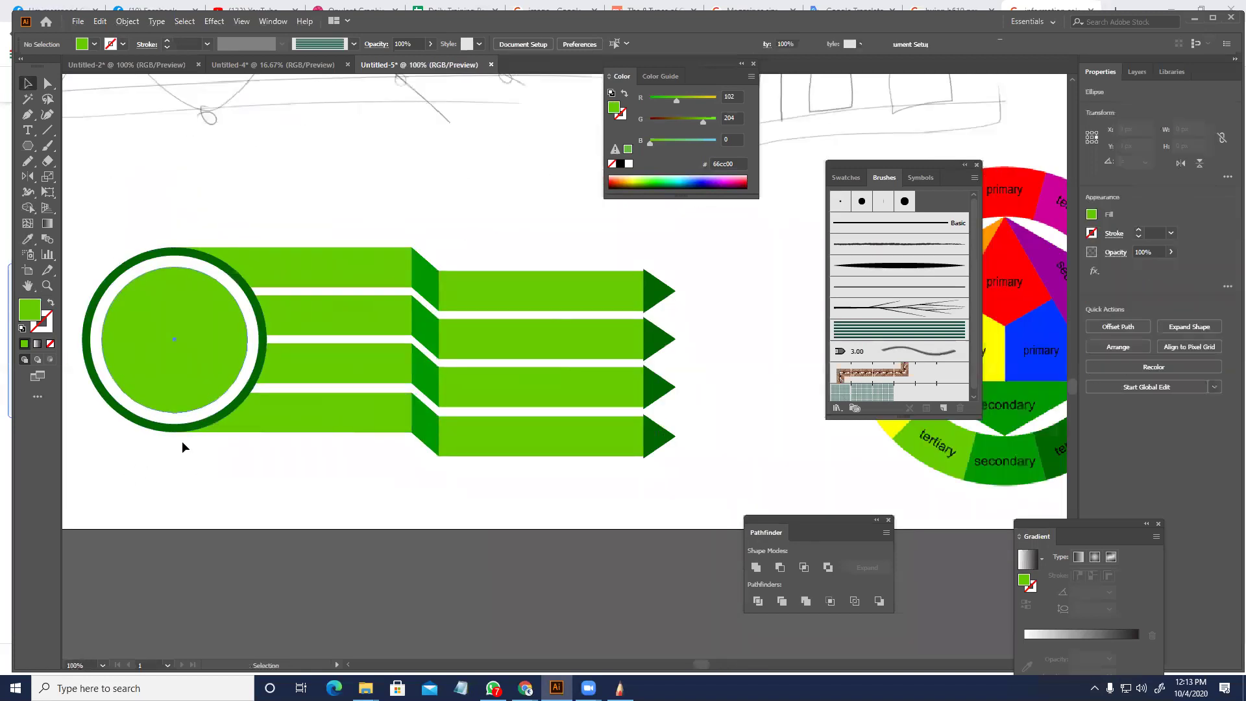
drag(97, 378, 182, 391)
key(ctrl+z)
- Draw a rectangle about 132 by 339 px over the ring's outer half and subtract it from the ring, leaving the banner-side arc
drag(27, 146, 69, 147)
click(69, 147)
drag(198, 214, 330, 191)
drag(184, 189, 294, 476)
key(a)
shift+click(326, 405)
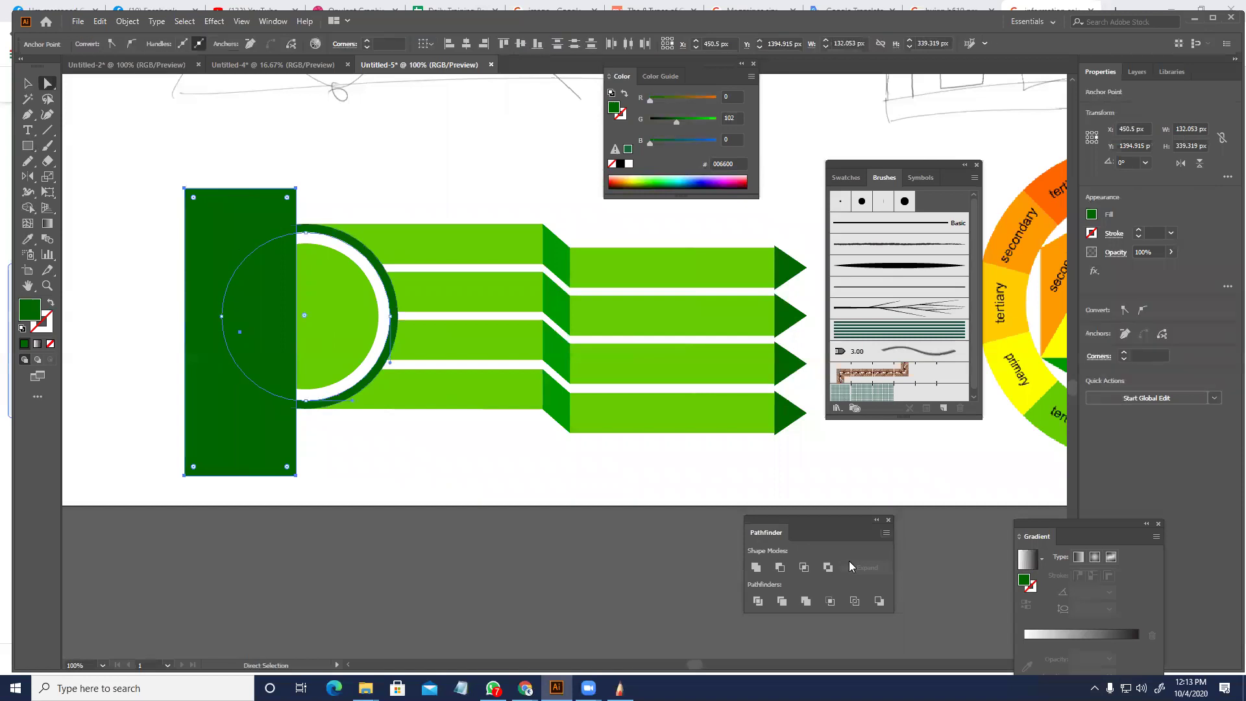
click(780, 567)
click(364, 464)
- Try to enlarge the light green inner circle away from the banners, and undo the resize
key(v)
click(273, 333)
drag(231, 317, 221, 317)
click(369, 515)
drag(444, 471, 357, 510)
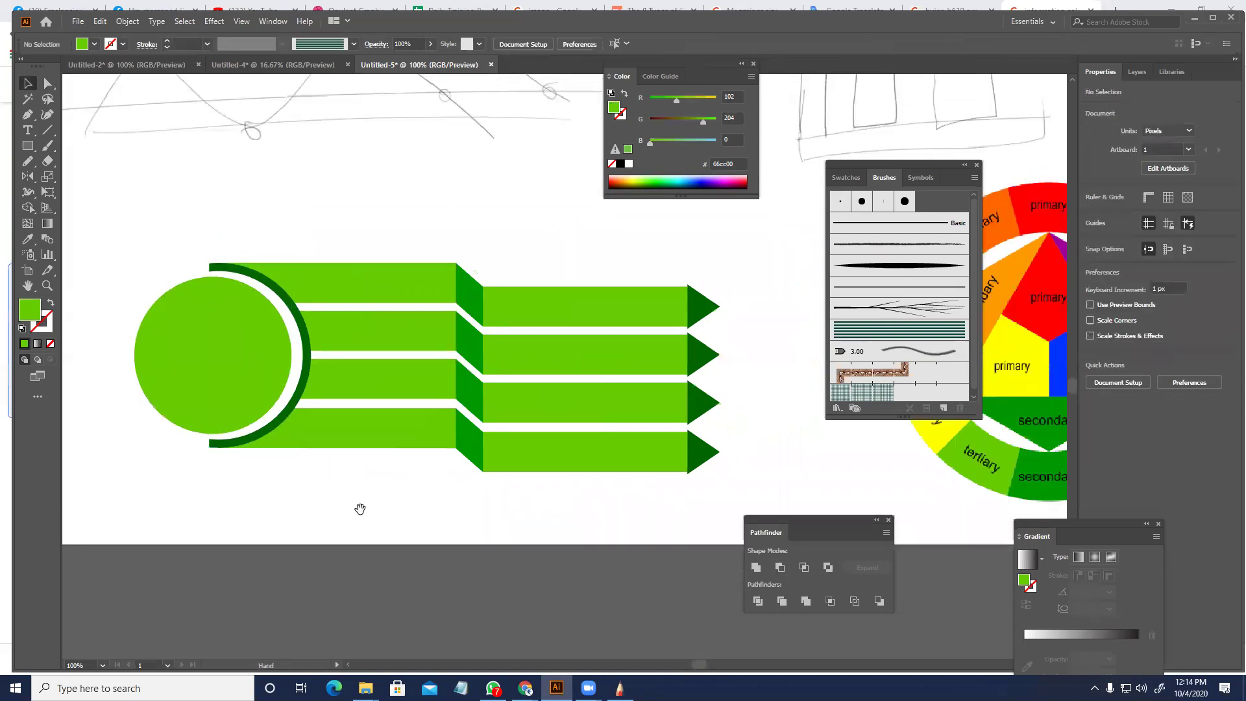
key(ctrl+z)
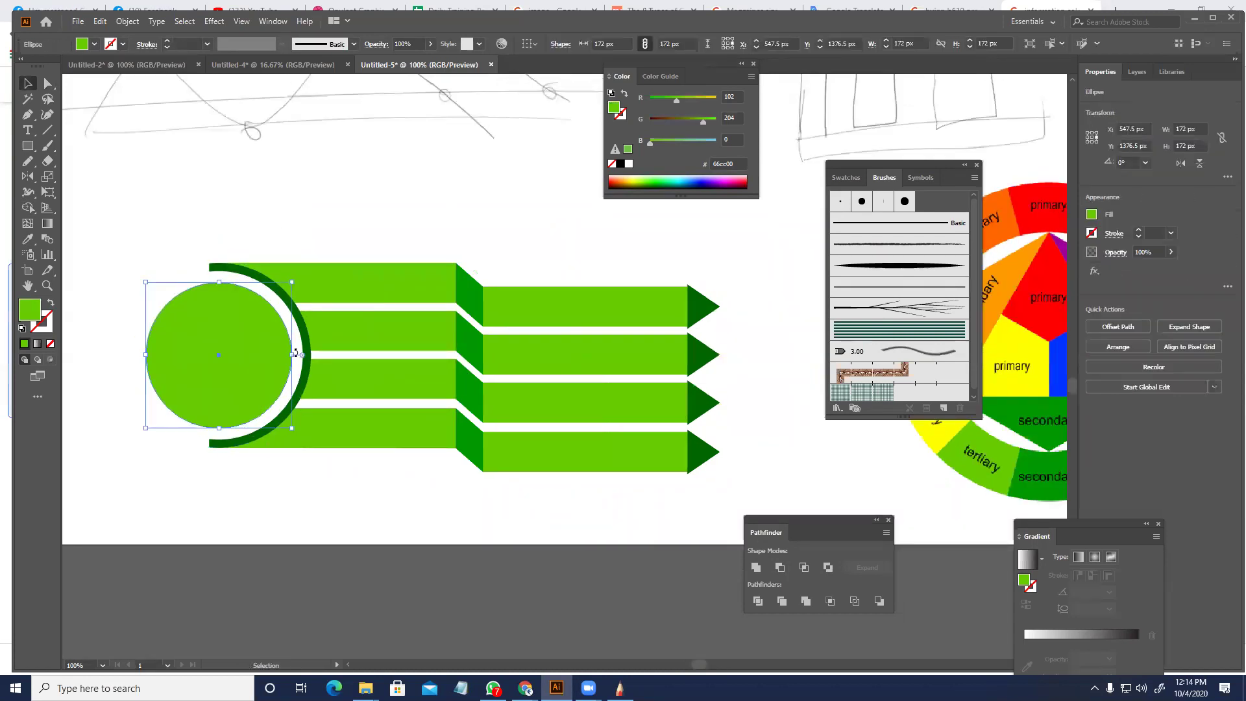
- Enlarge the light green inner circle around its center to about 183 px
drag(292, 354, 297, 354)
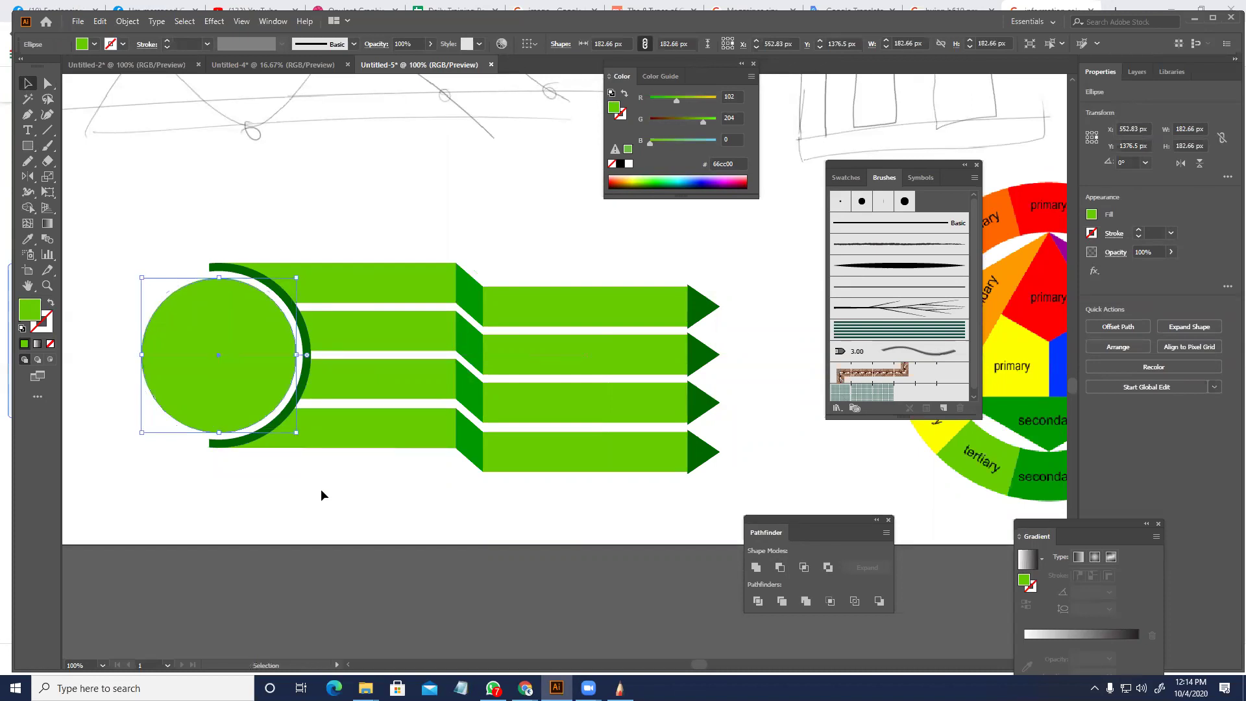
click(348, 488)
mouse_move(341, 486)
mouse_down()
mouse_move(309, 495)
mouse_move(340, 498)
mouse_up()
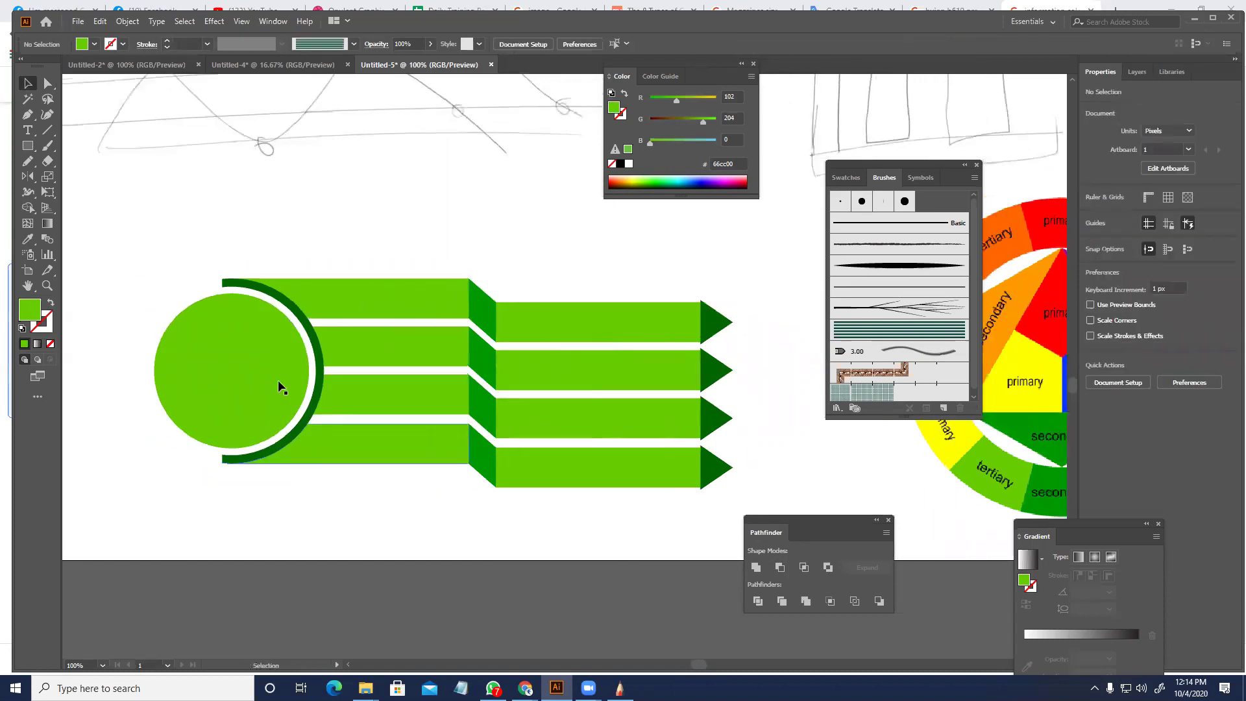
- Create a concentric copy of the light green circle about 230 px wide and swap its fill and stroke
click(271, 385)
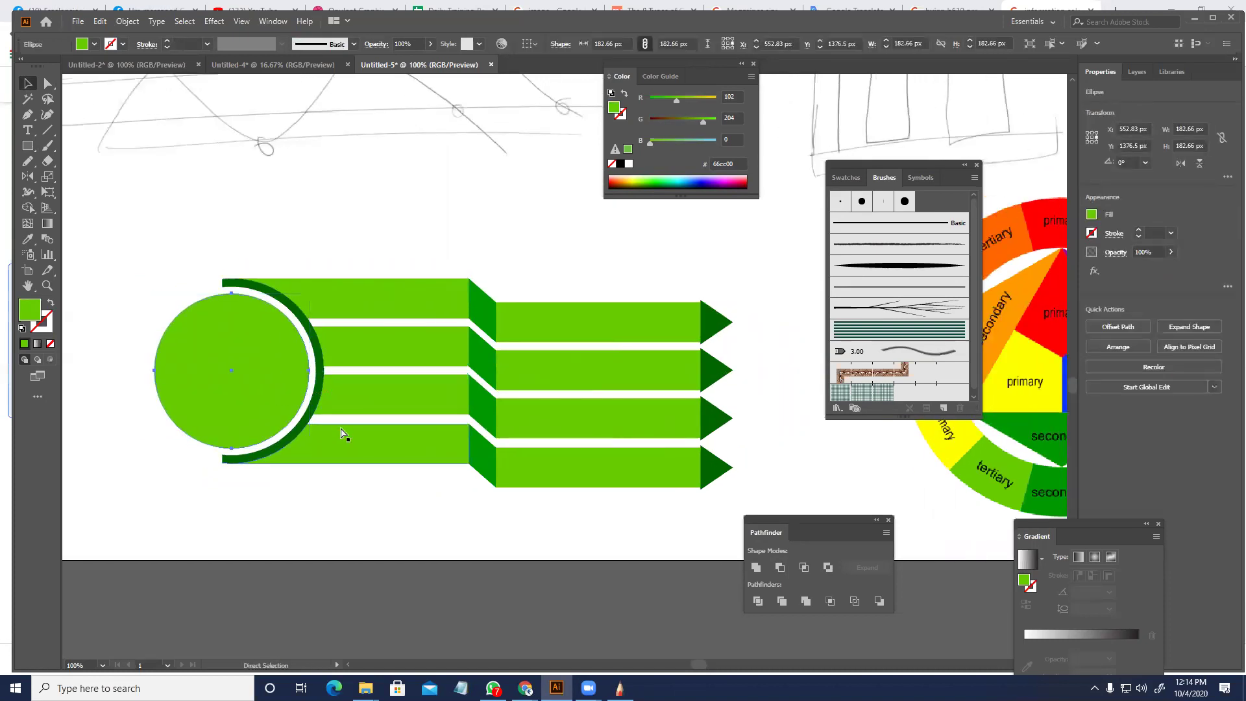
key(v)
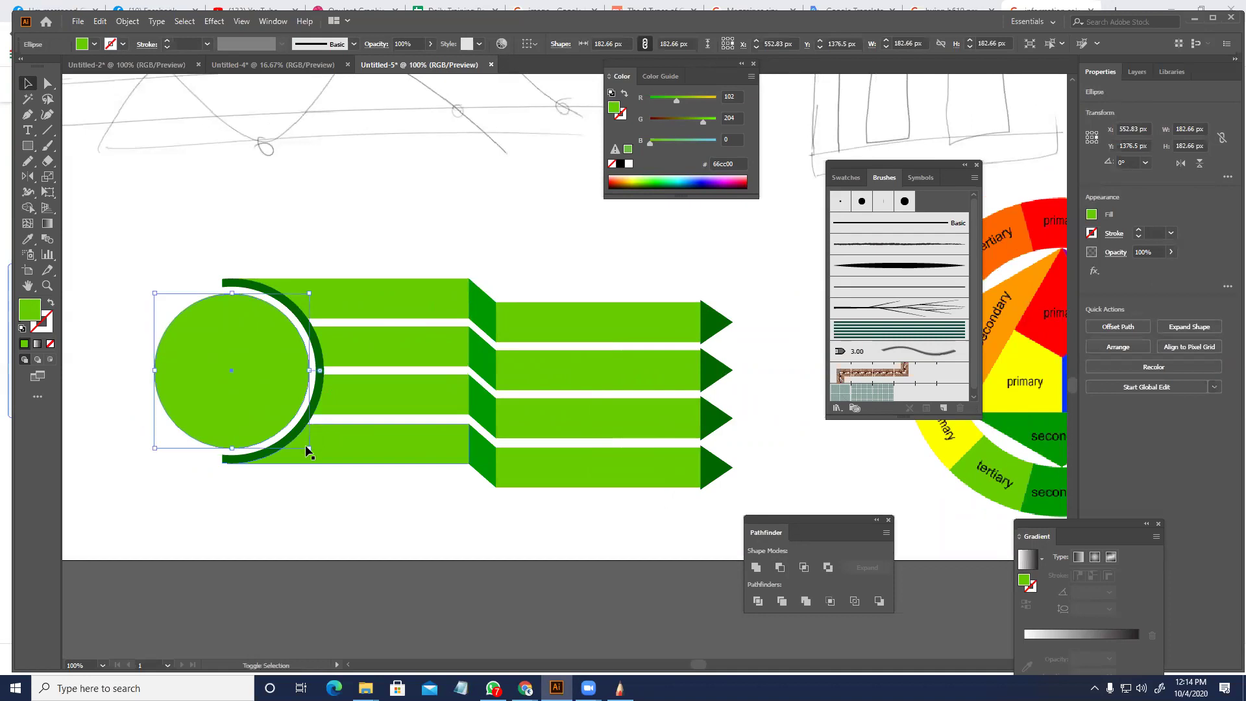
drag(310, 448, 329, 495)
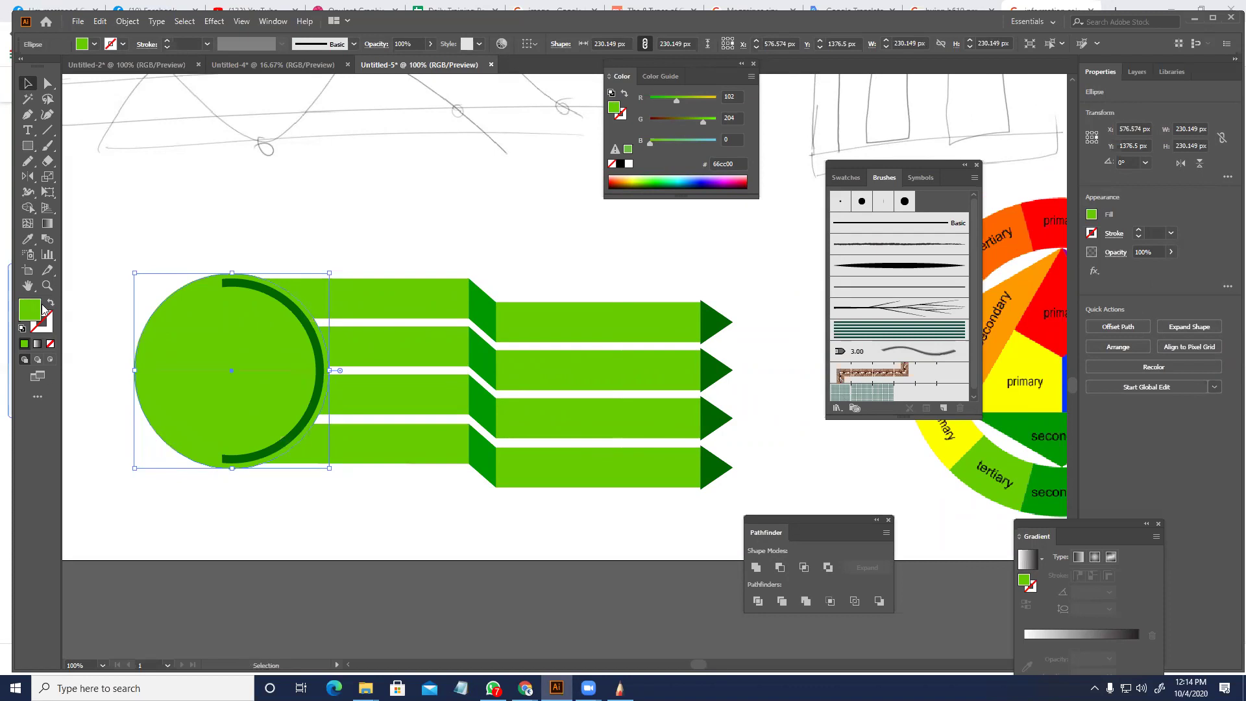
click(51, 304)
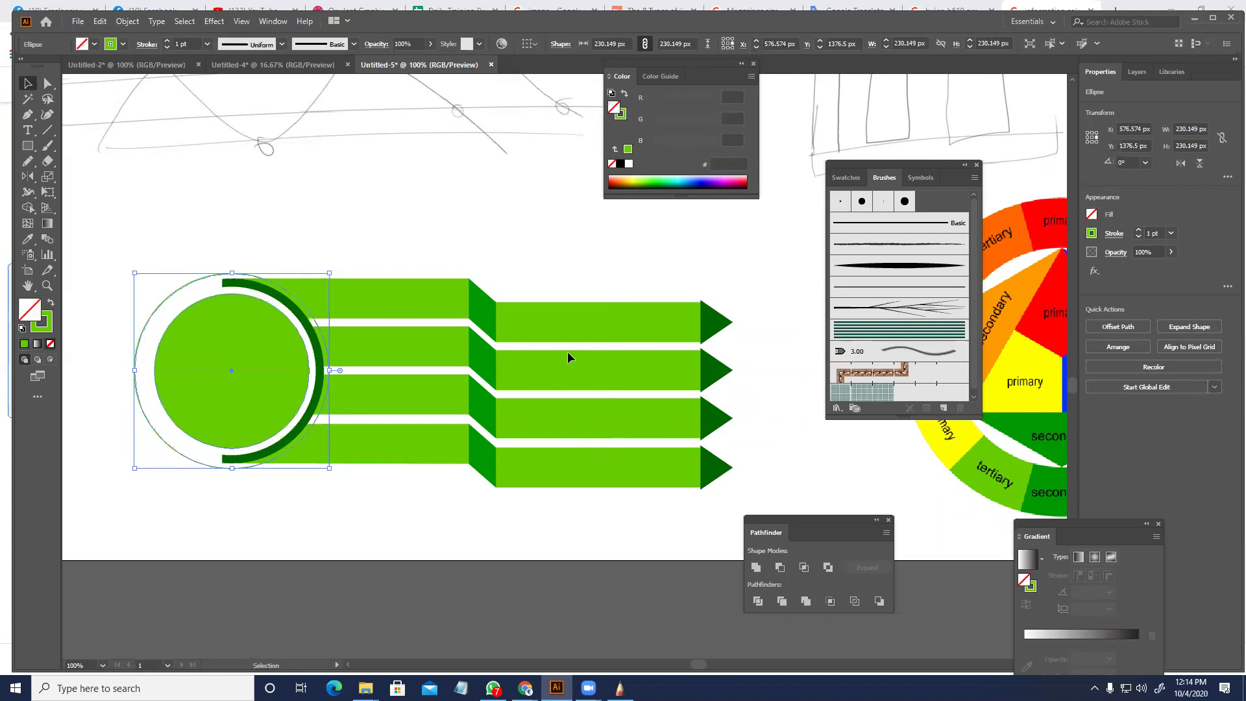
- Make the new outer circle's stroke a dashed line with a dash length of 3 pt
click(1110, 235)
click(984, 324)
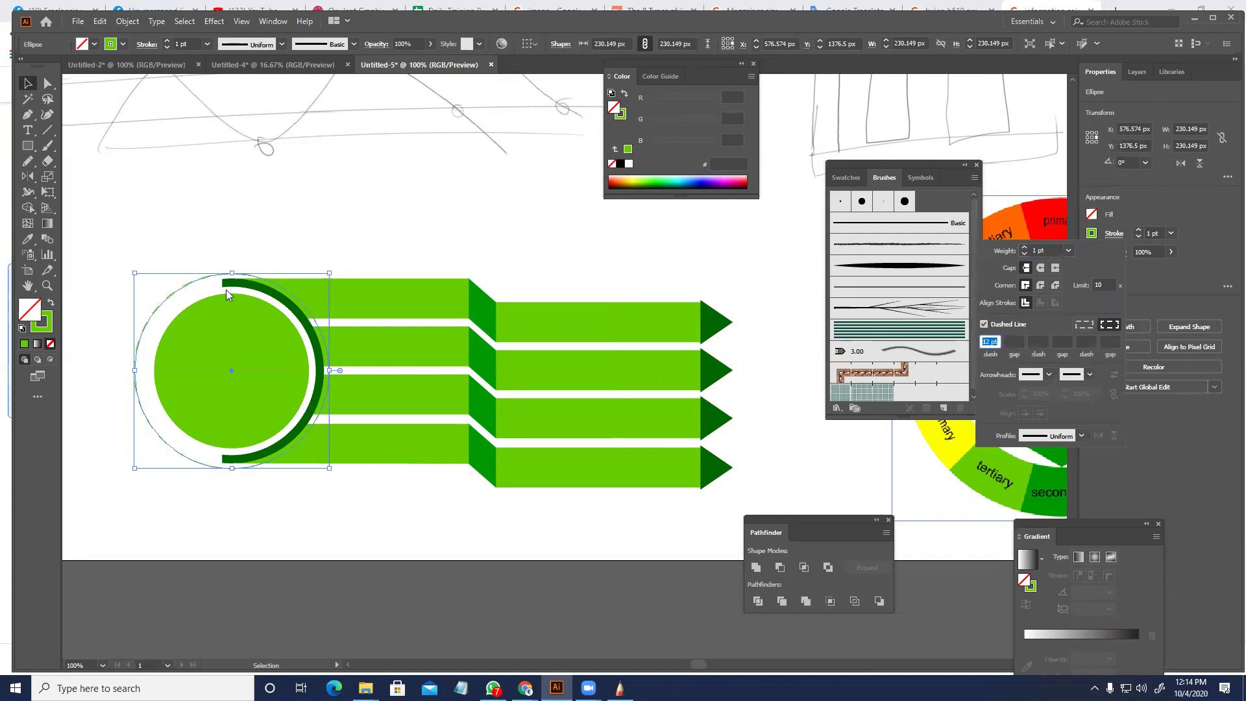
click(151, 226)
scroll(173, 272, up, 3)
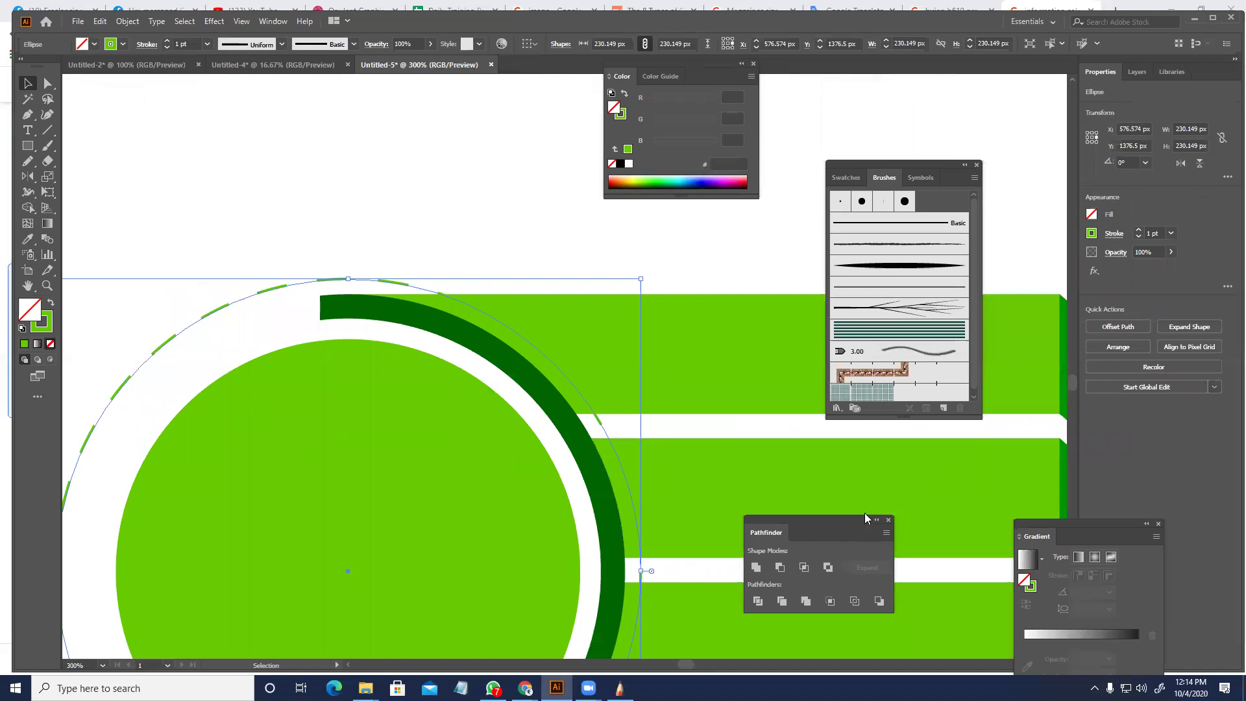
click(1116, 237)
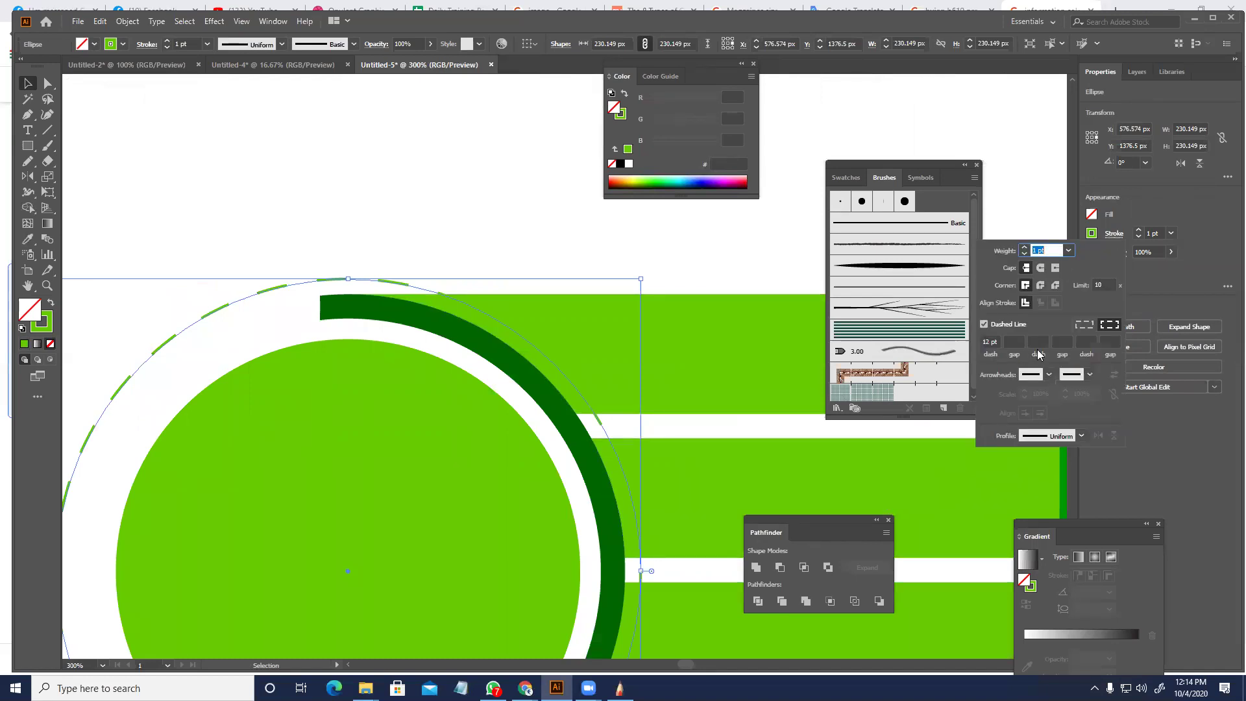
click(991, 342)
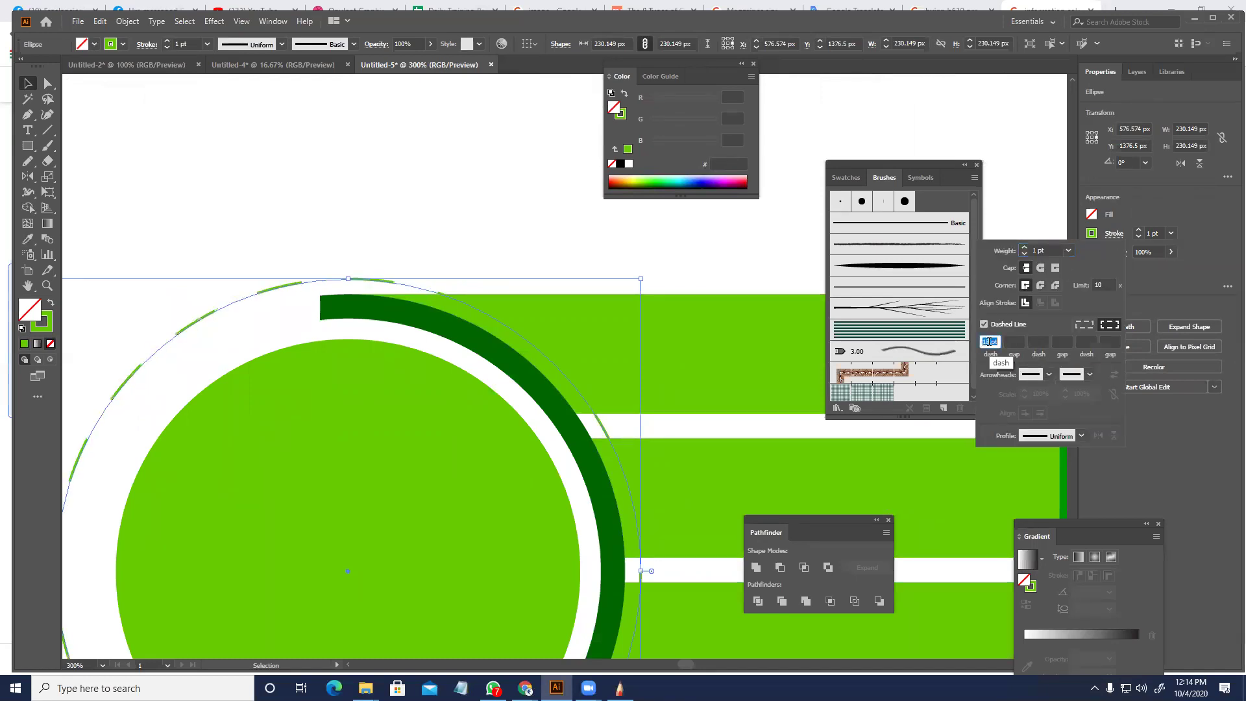
text(3)
key(Return)
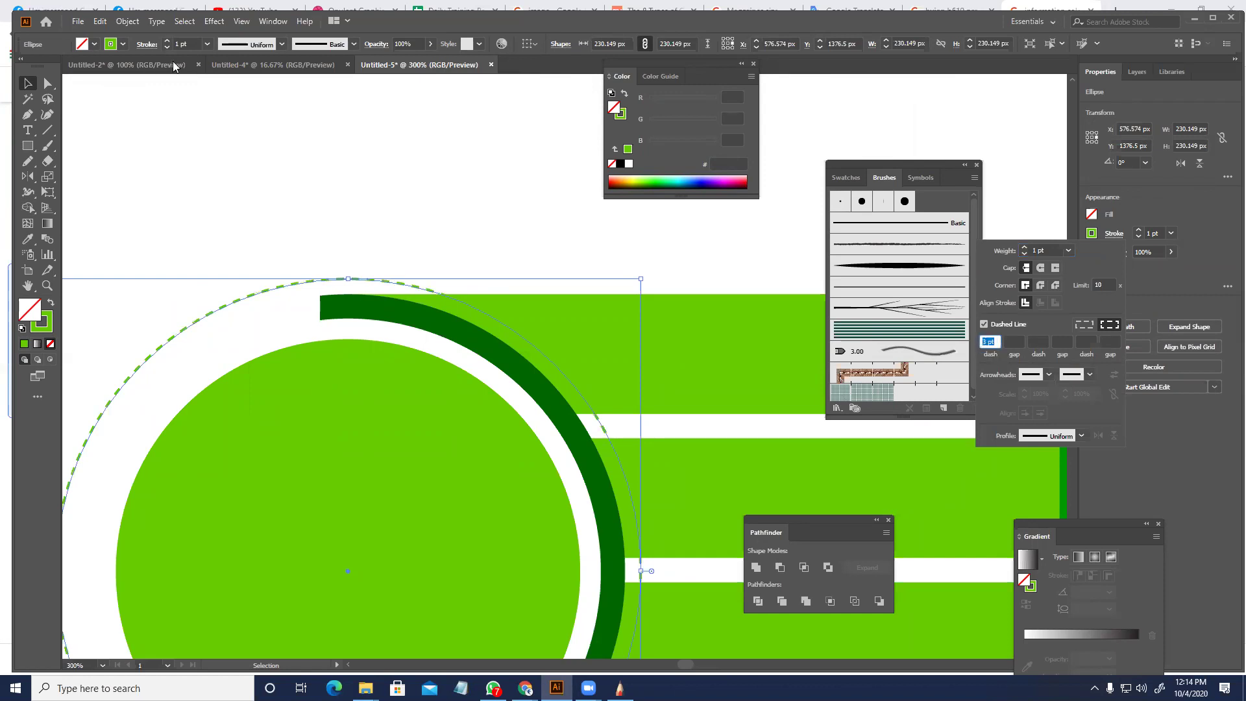
- Set the dashed outer circle's stroke weight to 5 pt and its dash length to 12 pt
click(180, 44)
scroll(180, 44, up, 5)
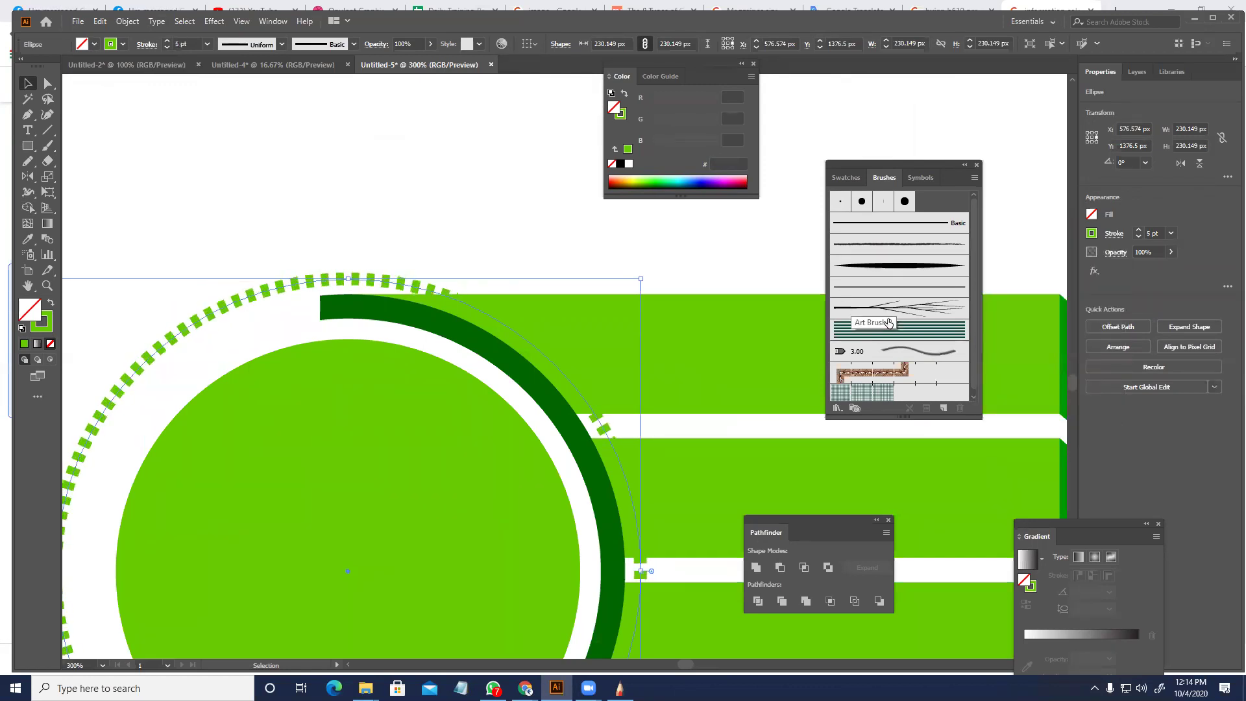
click(1111, 235)
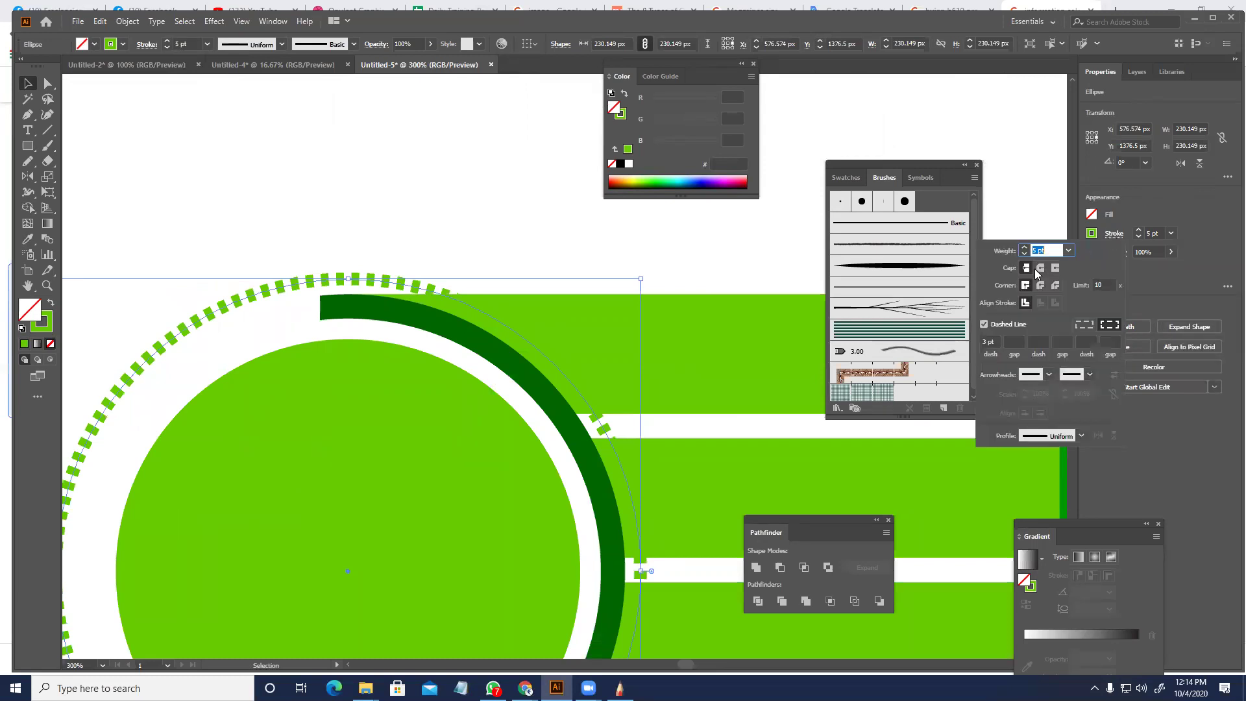
click(990, 341)
key(Up)
key(Up)
key(Up)
key(Up)
key(Up)
key(Up)
key(Up)
key(Up)
key(Up)
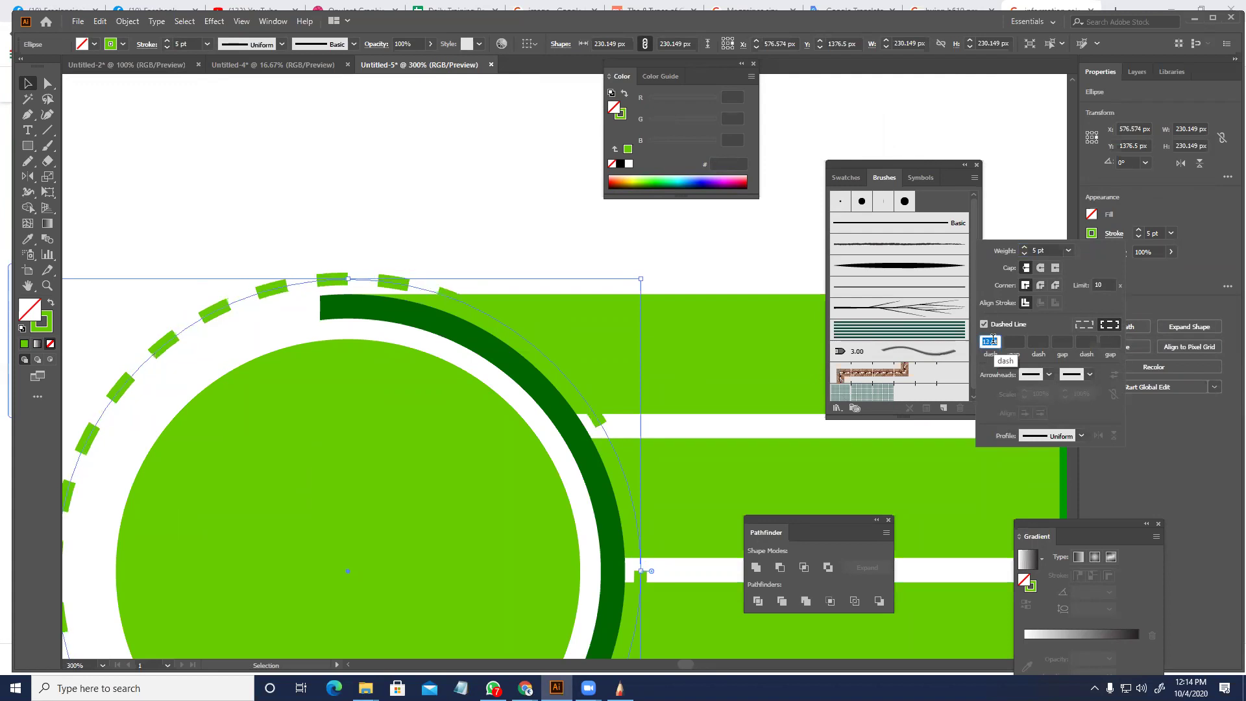
- Check the circle-and-banner sketch in Autodesk SketchBook and return to the Illustrator artwork
click(620, 688)
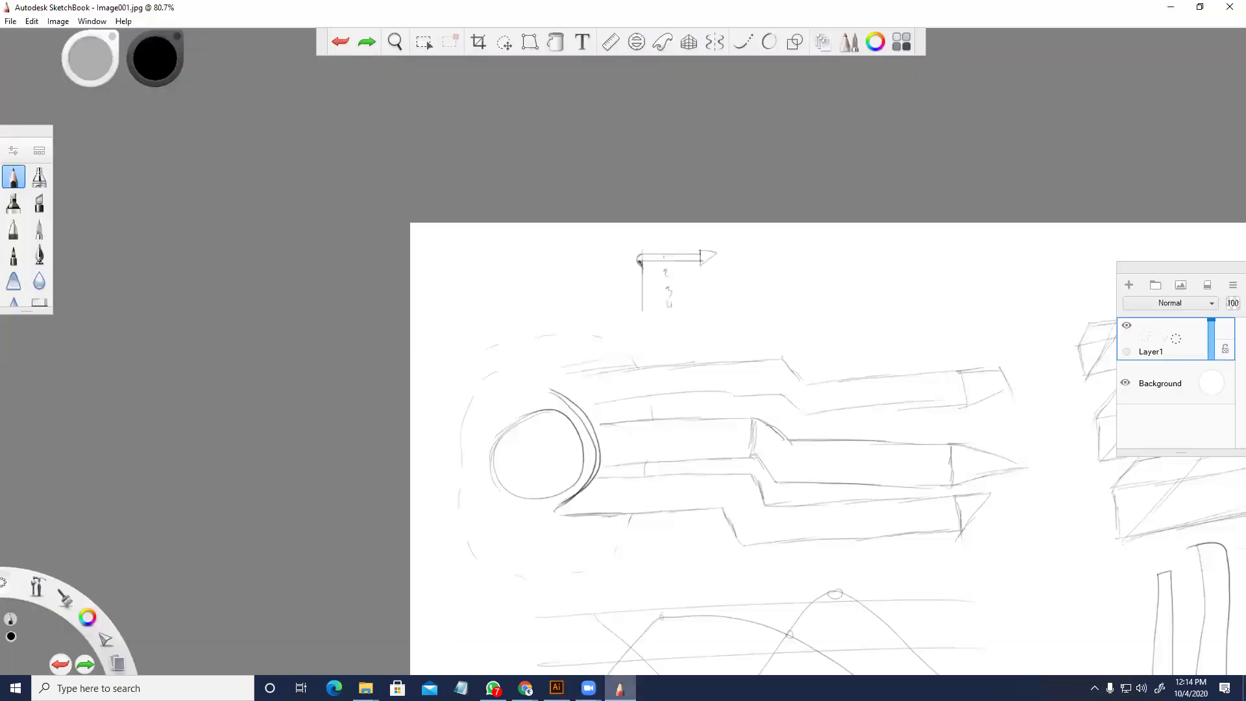
click(556, 688)
mouse_move(589, 688)
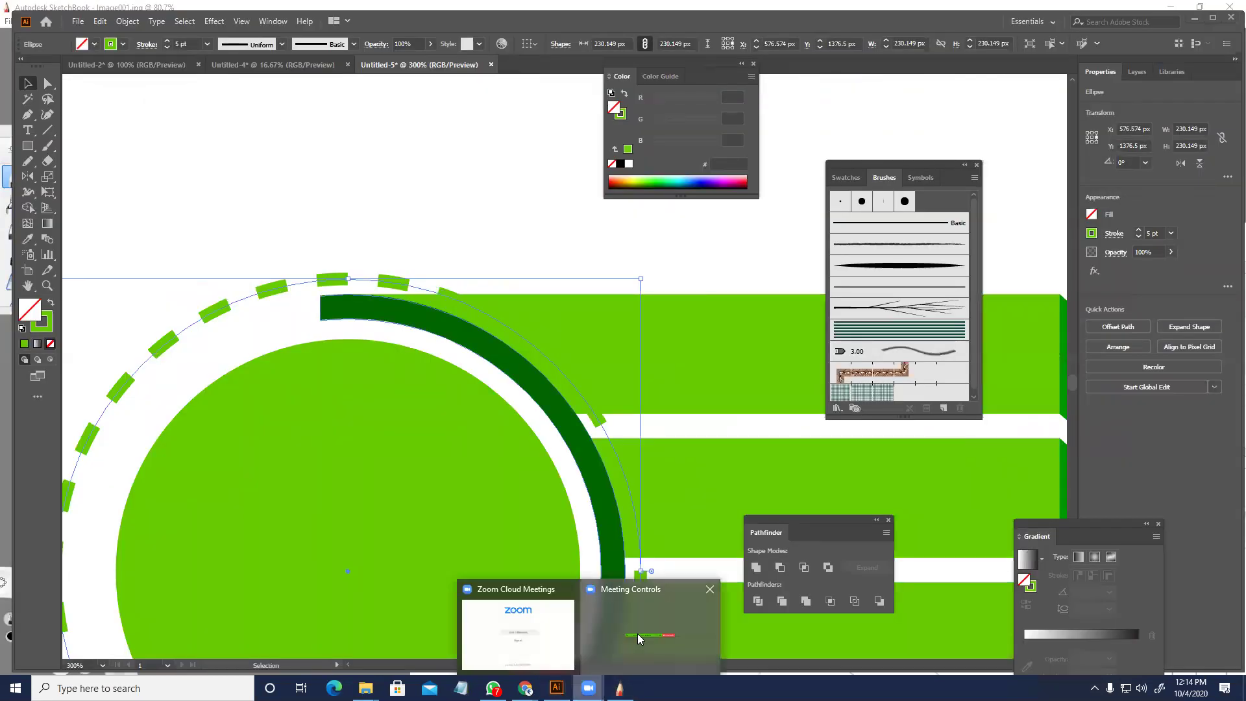
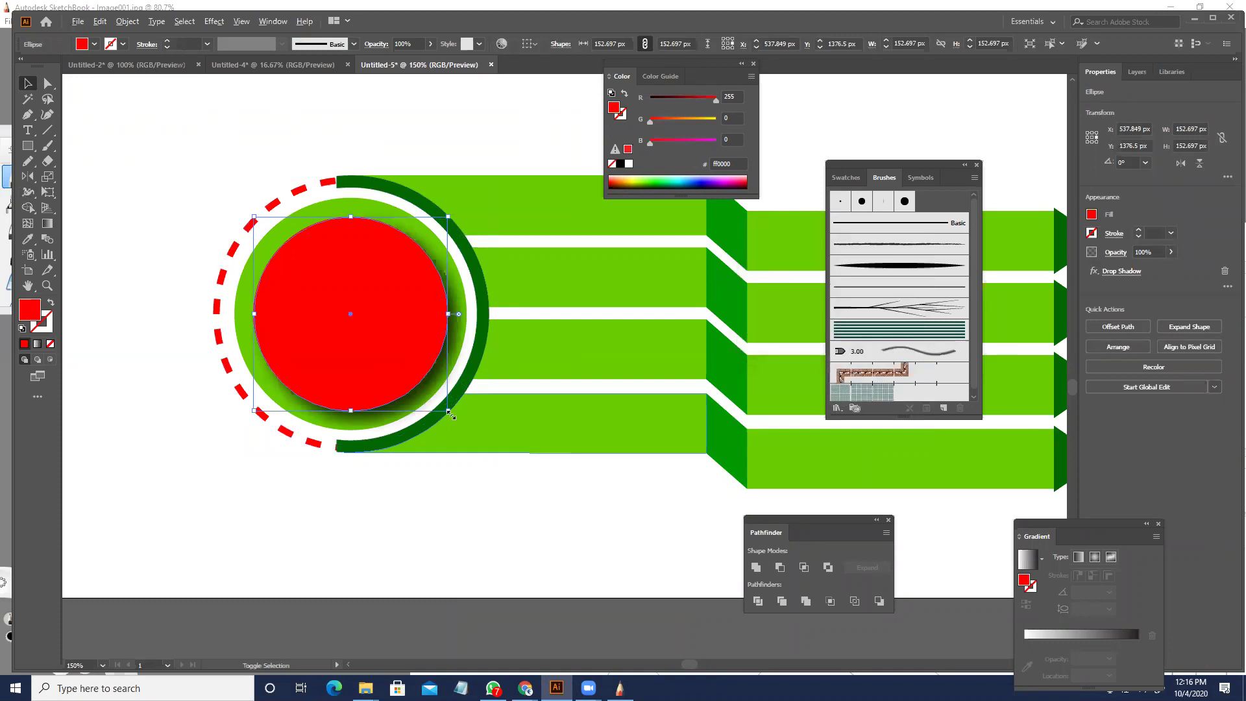
- Add the text 01 in the empty area below the banners and enlarge it to about 98.55 pt
drag(553, 527, 442, 498)
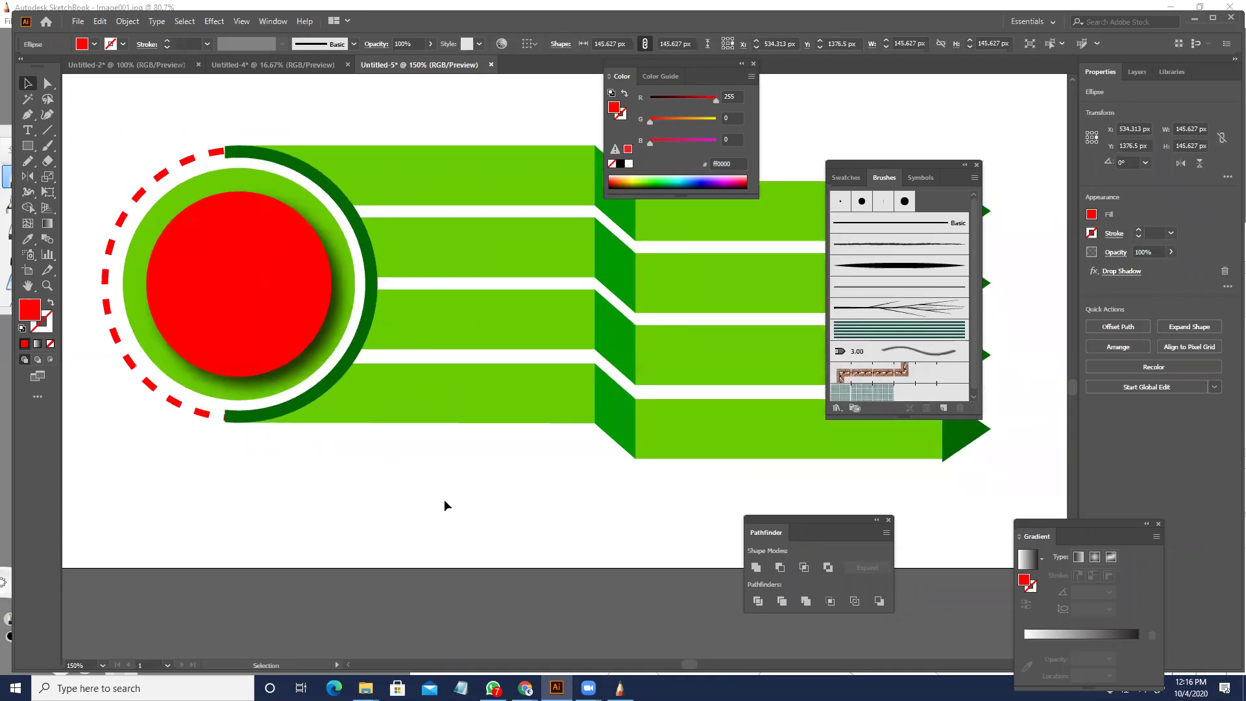
click(441, 498)
click(27, 129)
click(409, 492)
text(01)
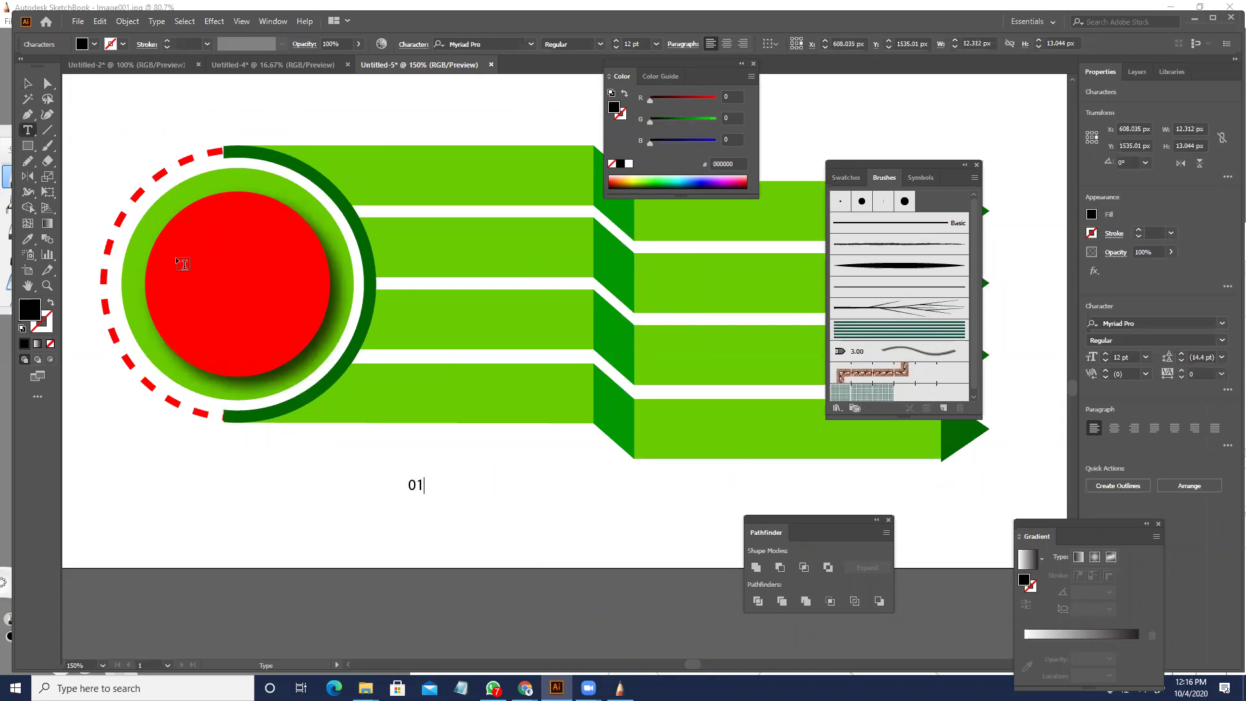
key(Escape)
drag(420, 496, 502, 552)
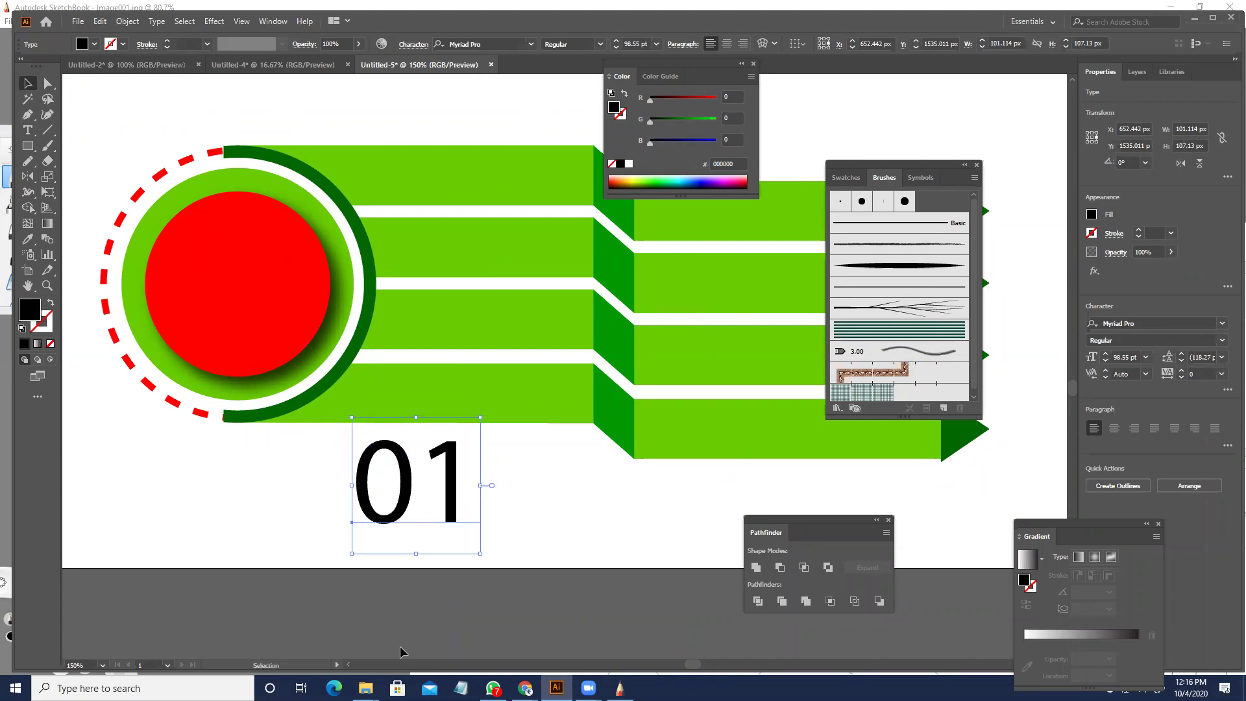
- Move the 01 onto the red center disc and color it white by sampling the artboard
drag(442, 508, 260, 308)
key(i)
click(350, 519)
key(v)
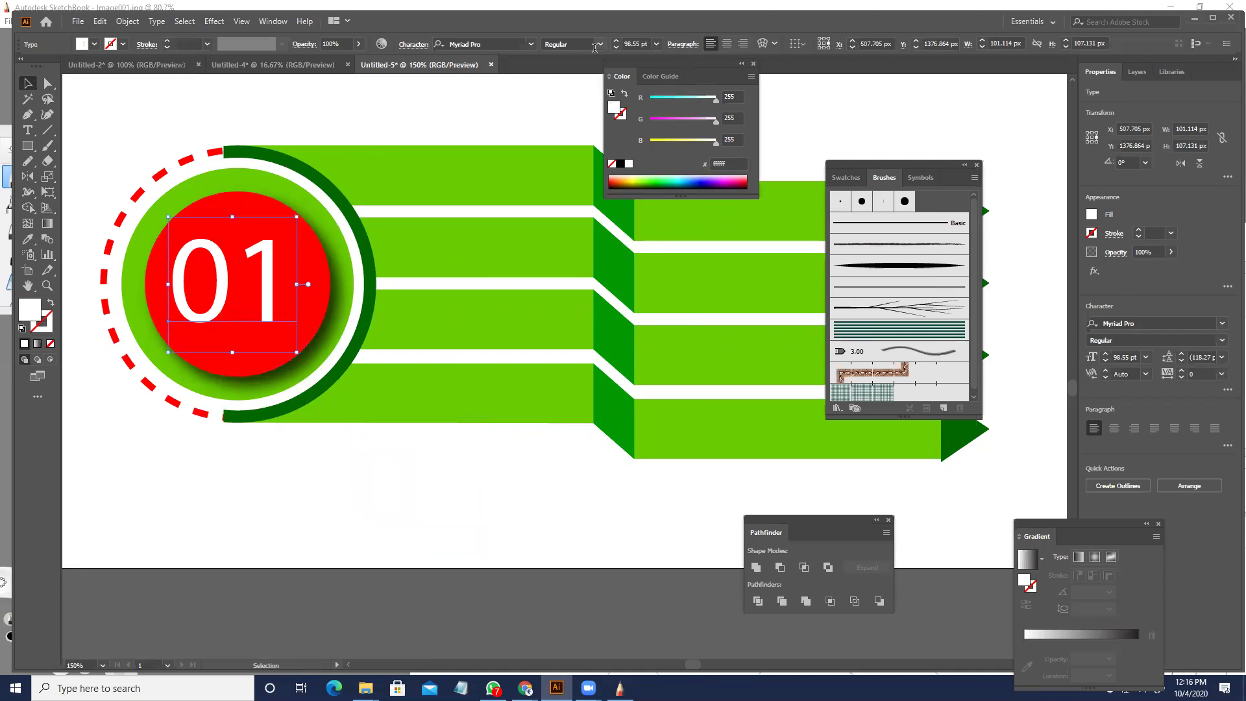
- Try the Neon 80s, NHL Sabres and Niagara Solid fonts on the 01
click(517, 44)
key(Down)
key(Down)
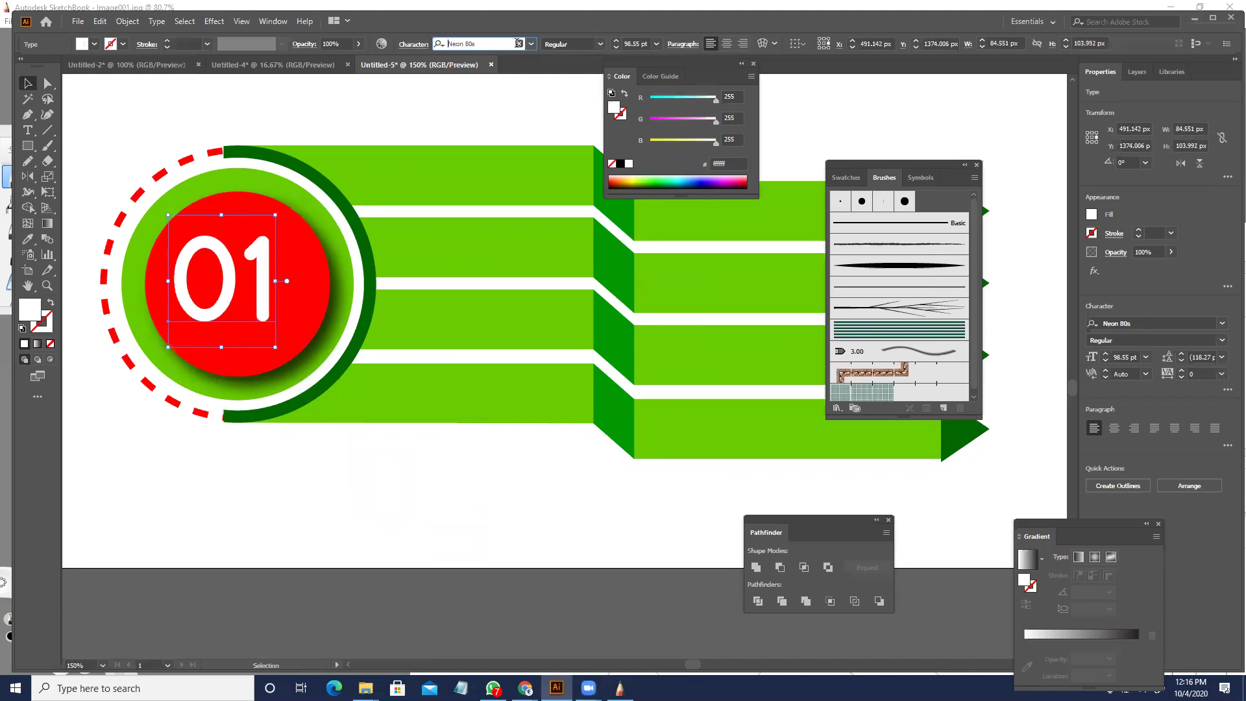
click(601, 44)
click(497, 43)
key(Down)
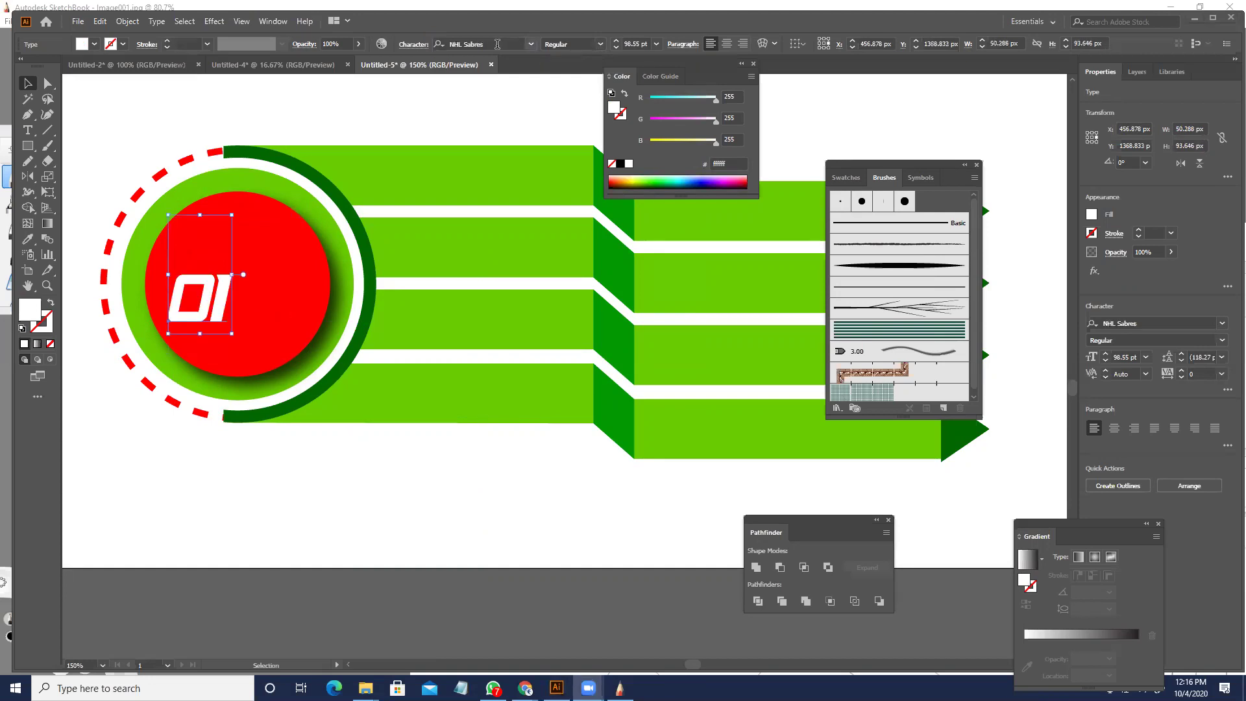
key(Down)
key(Down)
click(599, 45)
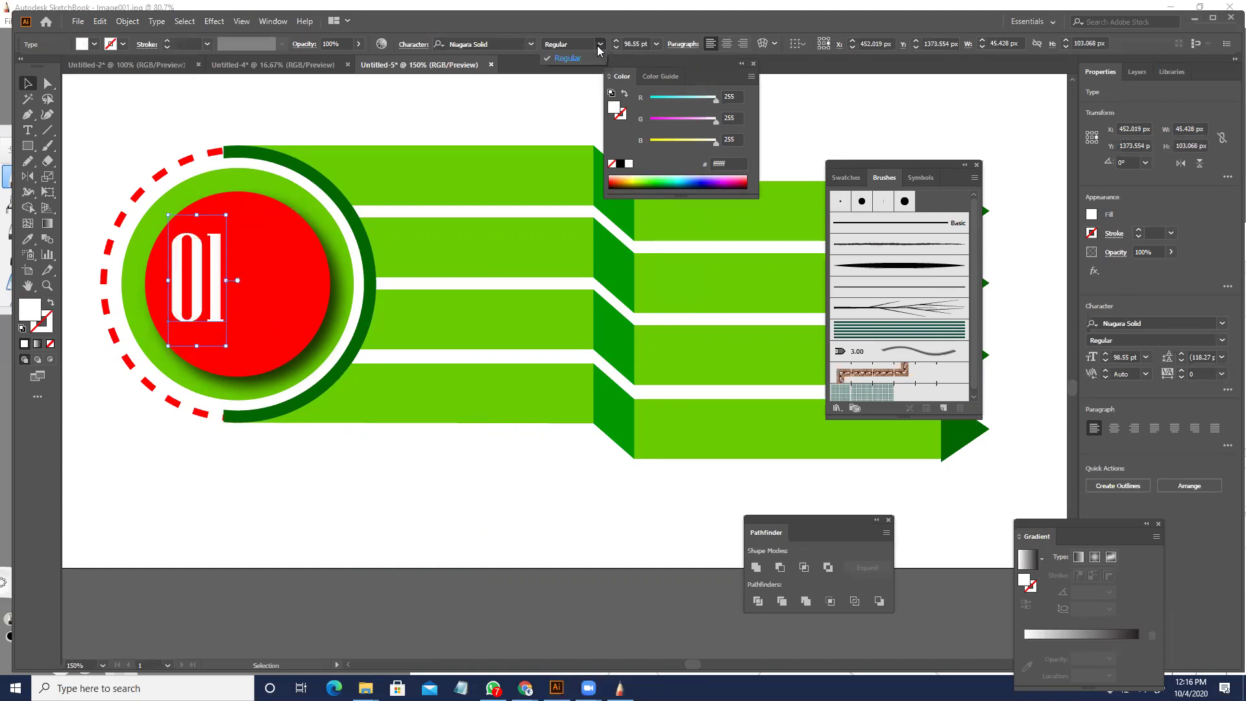
click(598, 45)
- Try further fonts on the 01, including OCR A Extended, Onyx and Papyrus
click(463, 44)
key(Down)
key(Down)
key(Down)
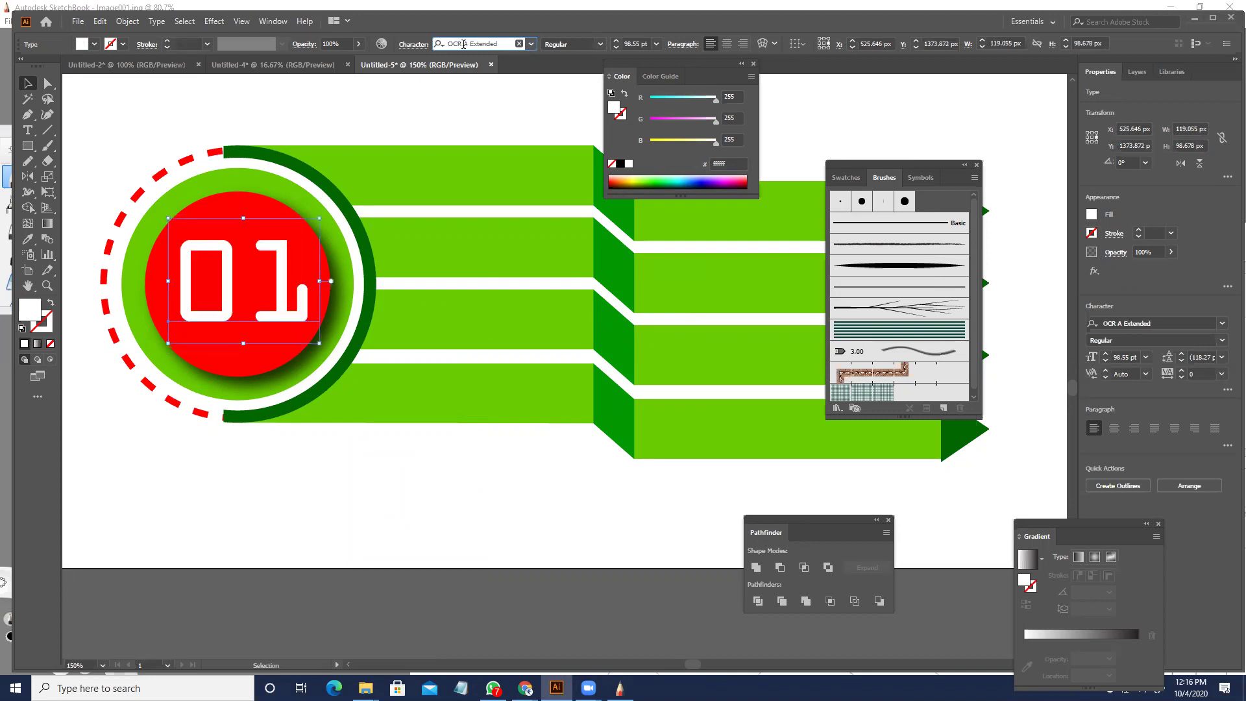
key(Down)
key(Down)
key(Down)
key(Down)
key(Down)
key(Down)
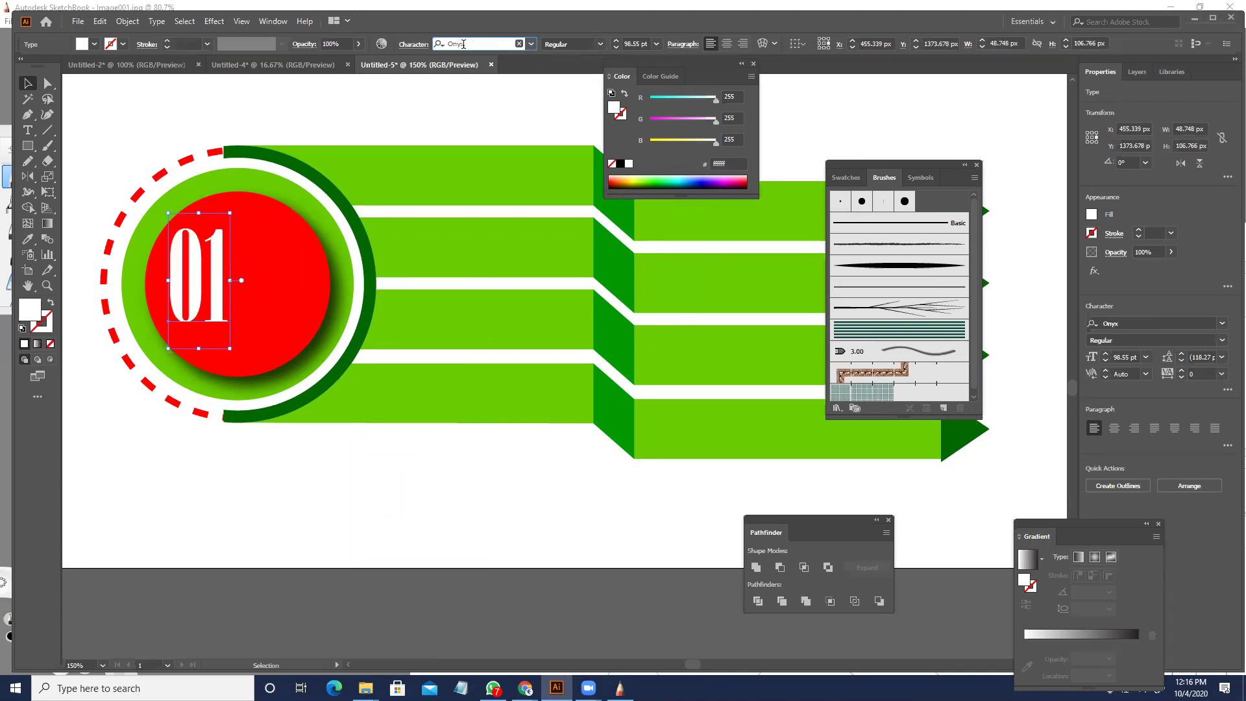
key(Down)
key(Down)
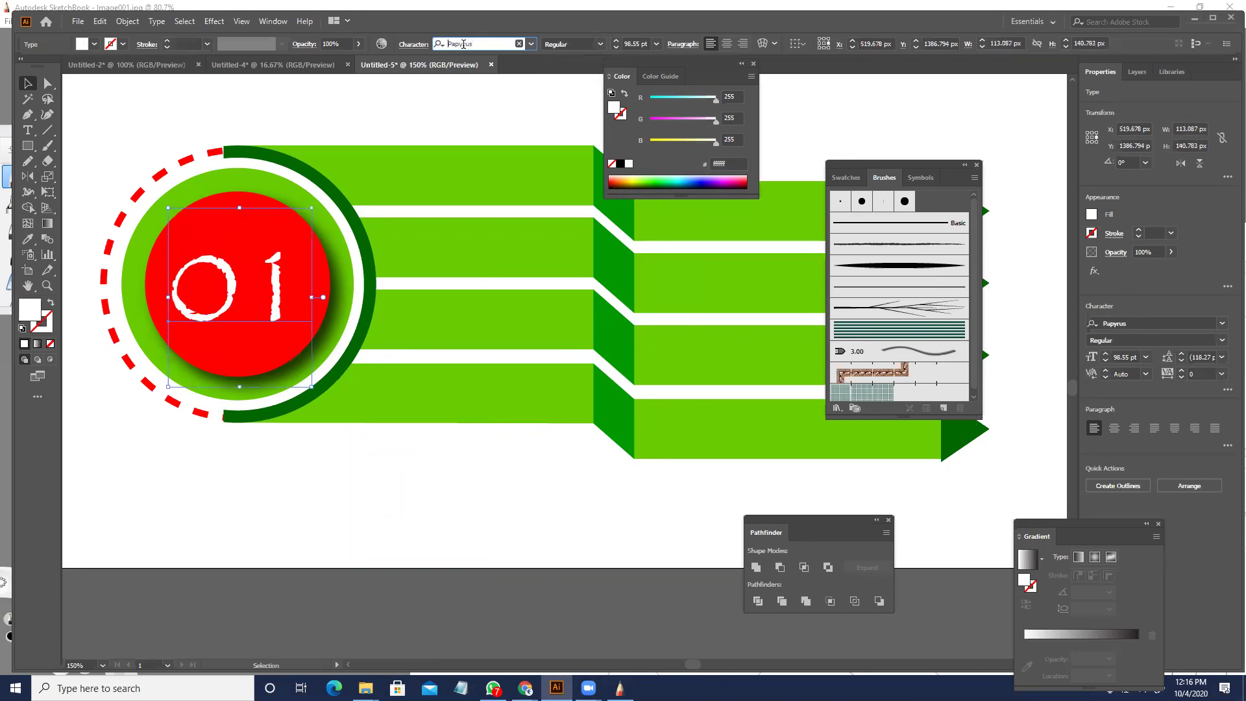
- Try OCR A Extended, Handel Gothic Cn and Handel Gothic Italic on the 01
click(464, 44)
text(OCR)
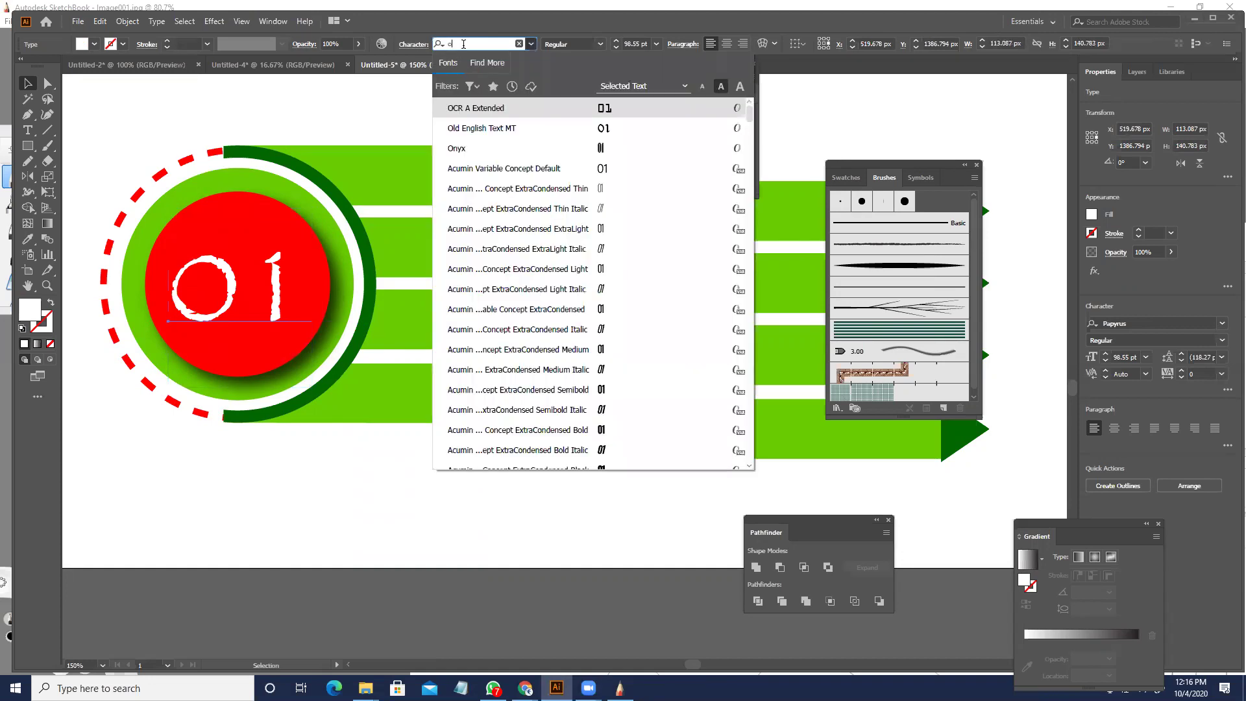
key(Return)
click(464, 45)
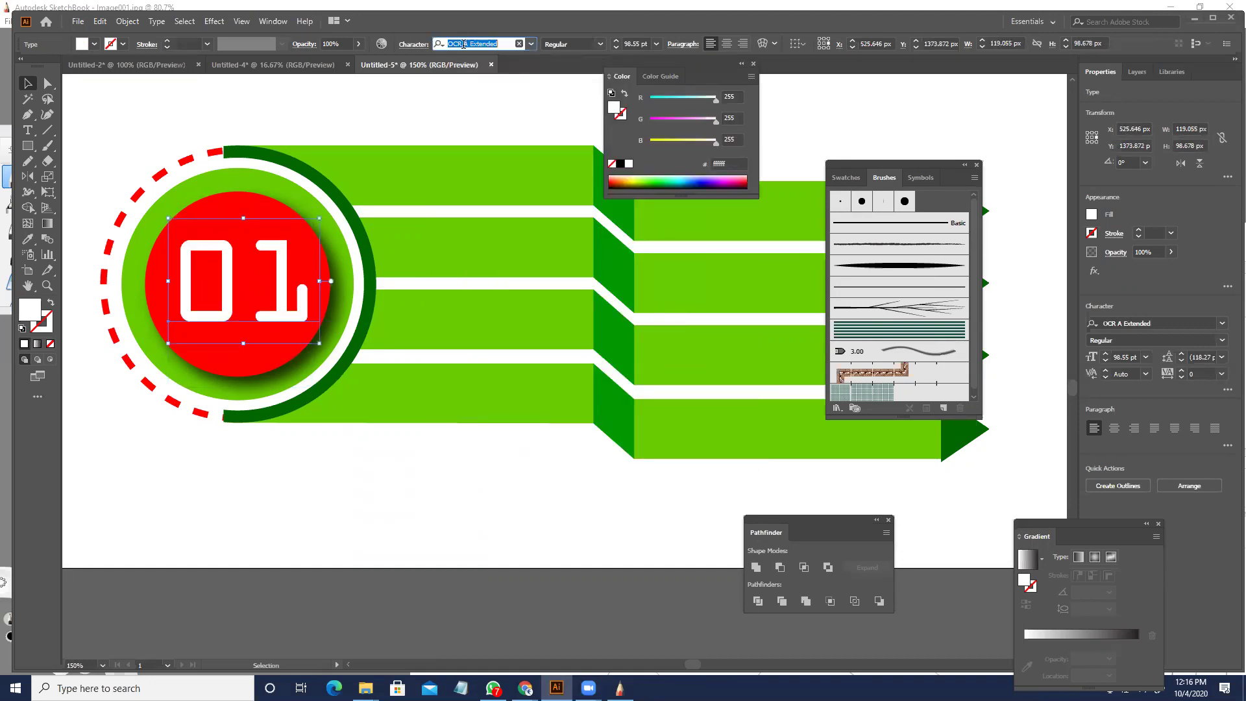
text(han)
key(Return)
scroll(463, 44, down, 1)
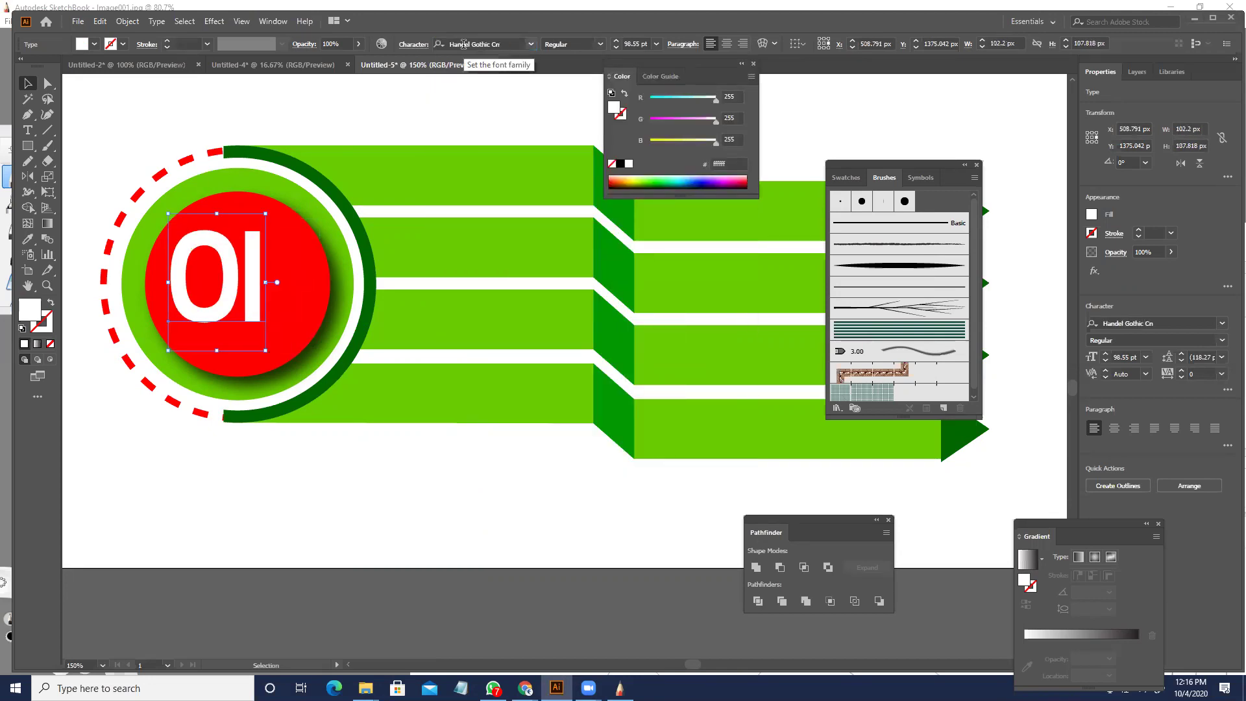
key(Down)
- Search for the Lato font and try 28 Days Later and Arista Light on the 01
click(464, 44)
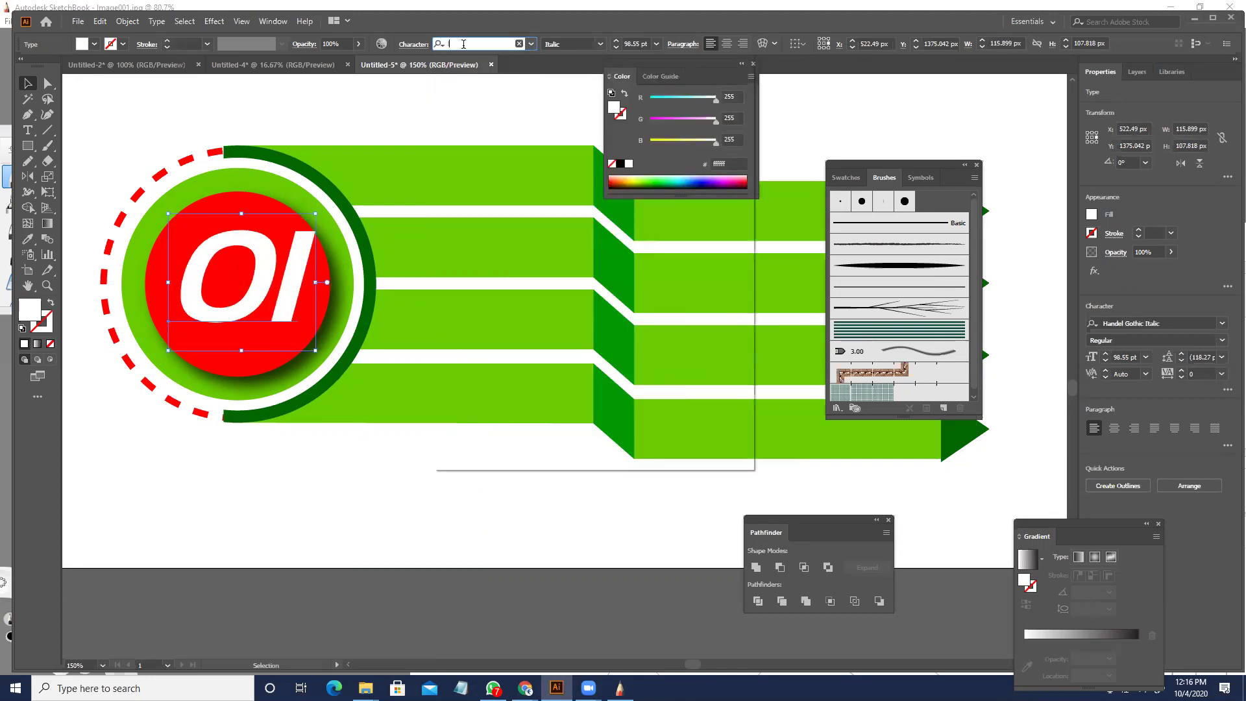
text(lato)
key(Return)
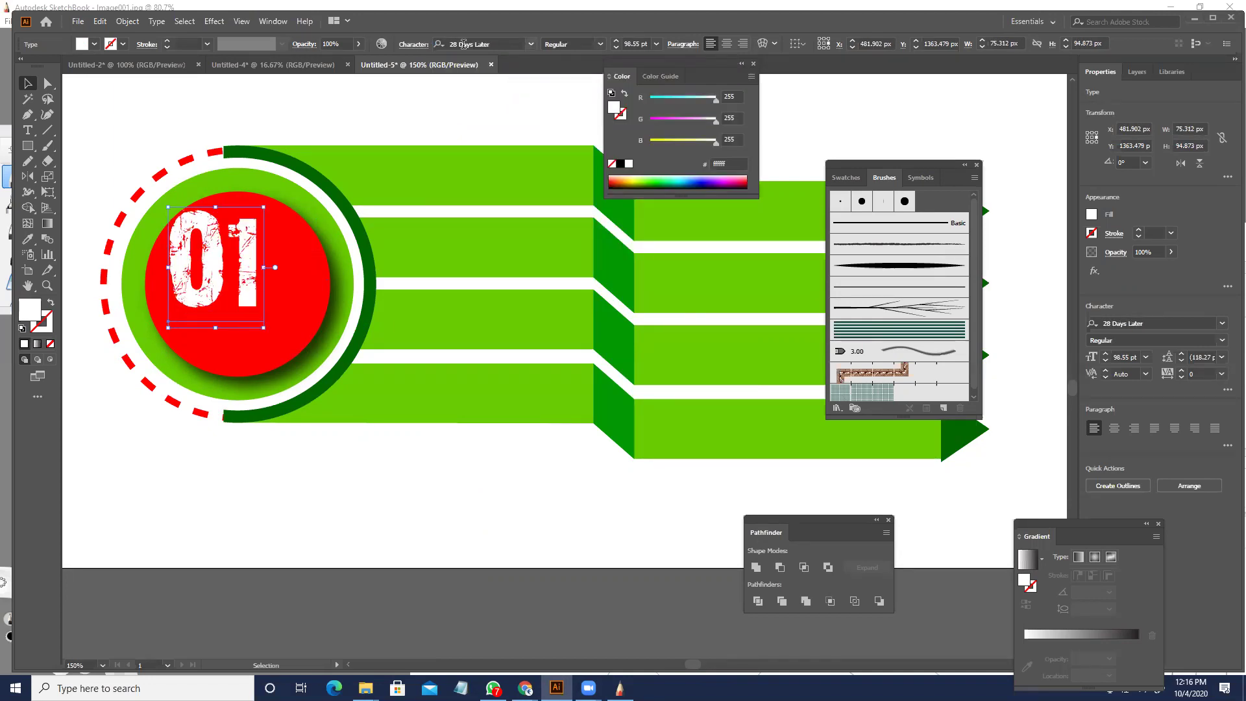
key(Down)
key(Down)
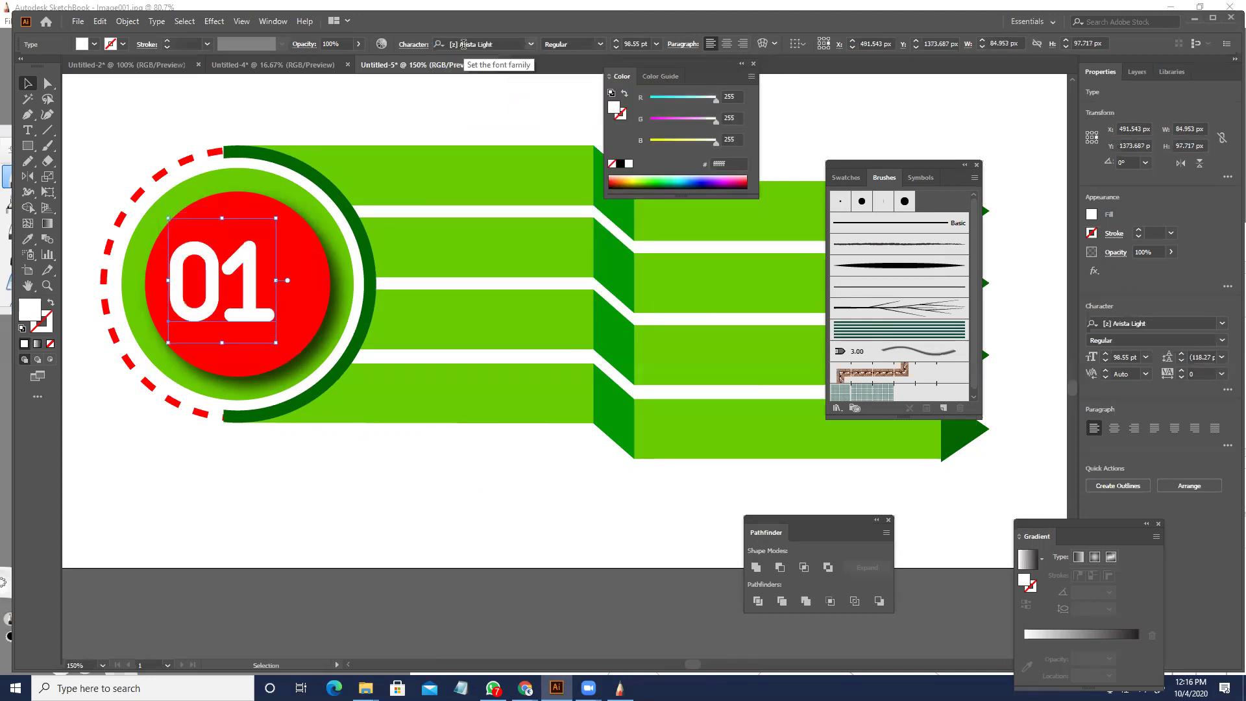
- Apply the Britannic Bold font to the 01 and shift it slightly within the red disc
click(528, 44)
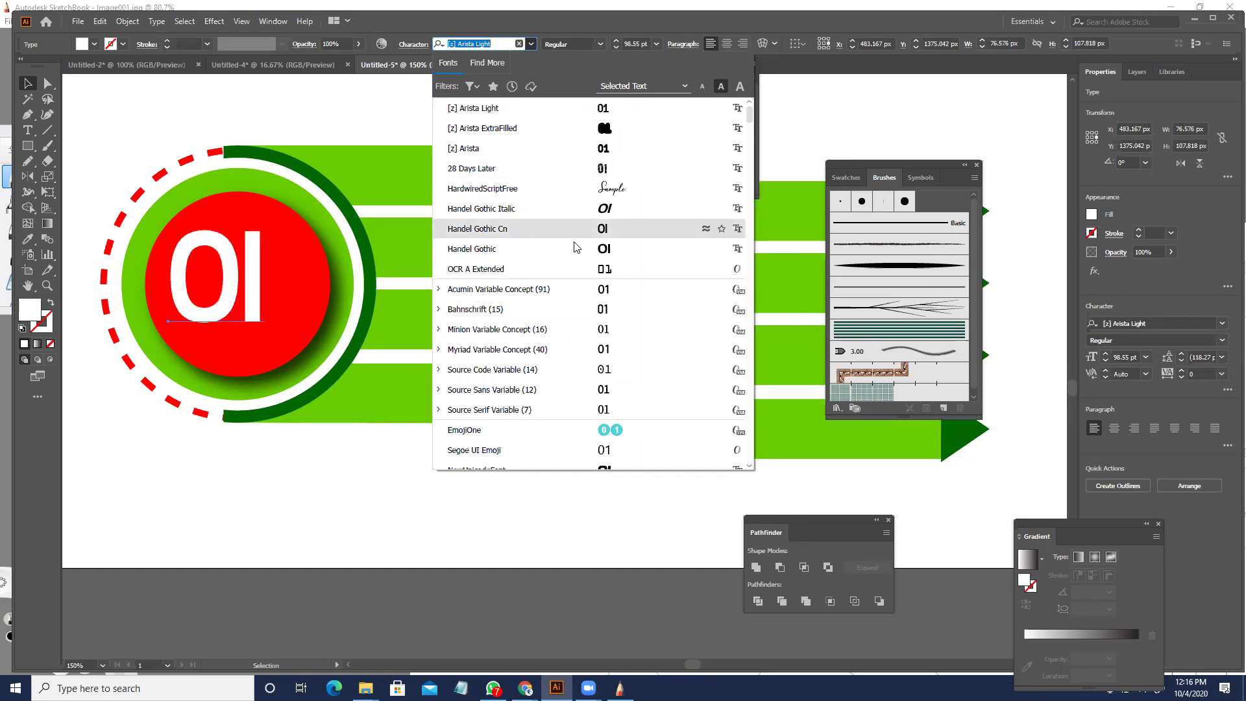
scroll(623, 273, down, 3)
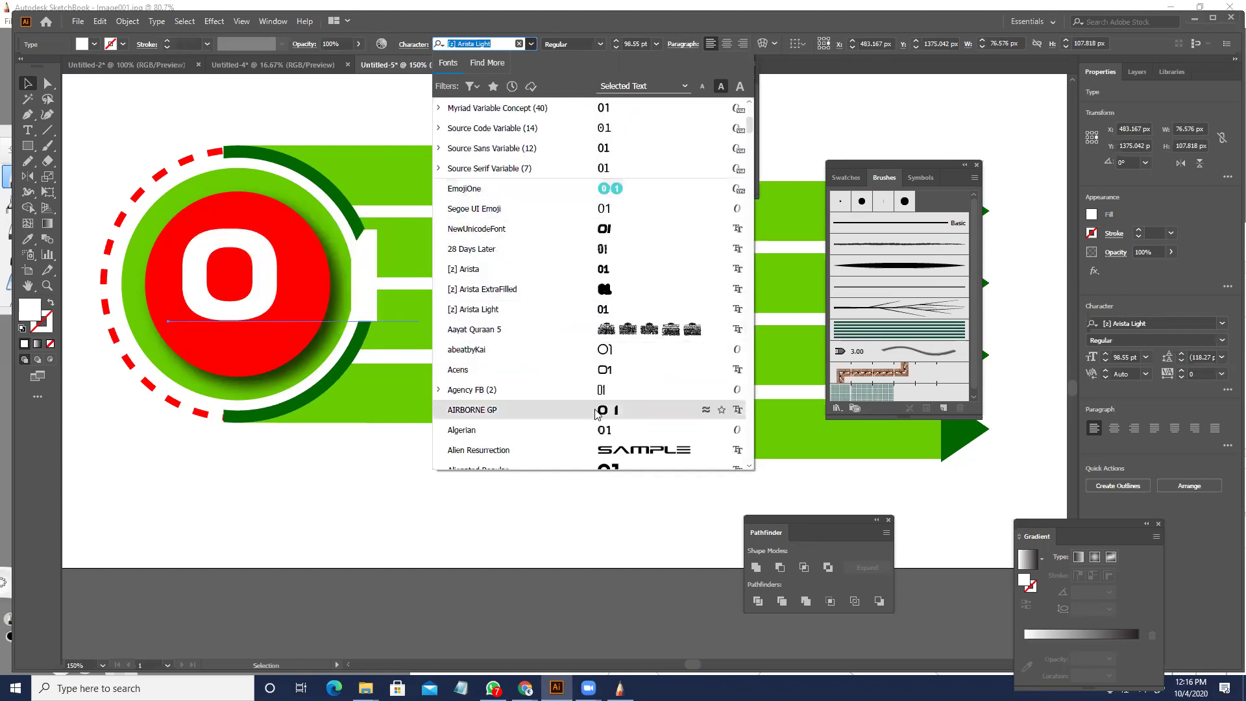
scroll(604, 431, down, 2)
scroll(623, 390, down, 12)
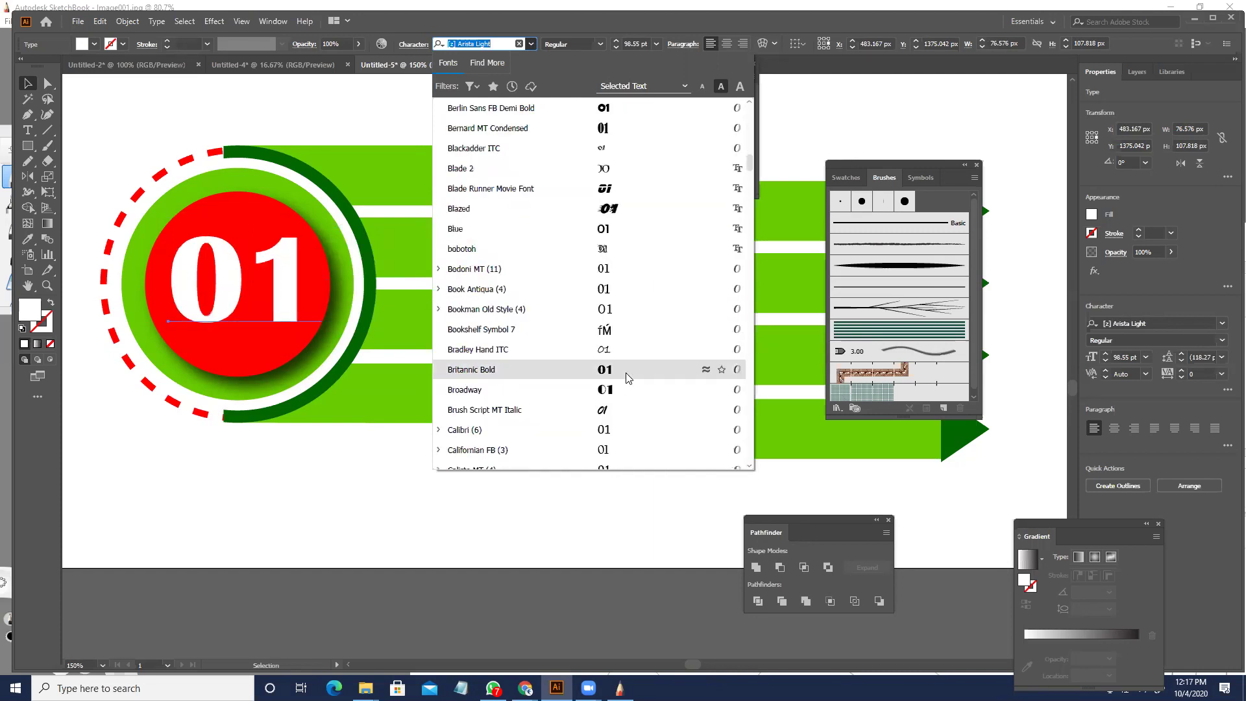
click(628, 378)
click(257, 290)
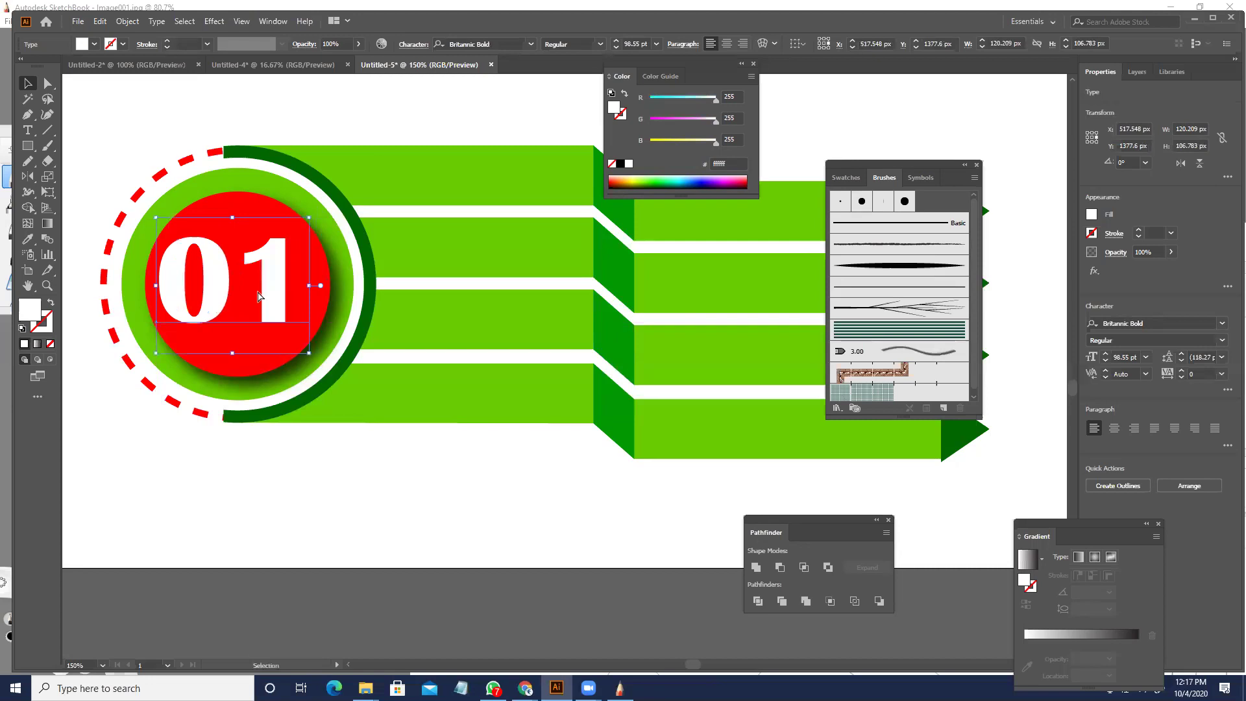
- Convert the 01 to outlines and shrink it to about 82 px wide, centered on the red disc
key(ctrl+shift+o)
mouse_move(290, 323)
mouse_down()
mouse_move(305, 330)
mouse_move(279, 319)
mouse_up()
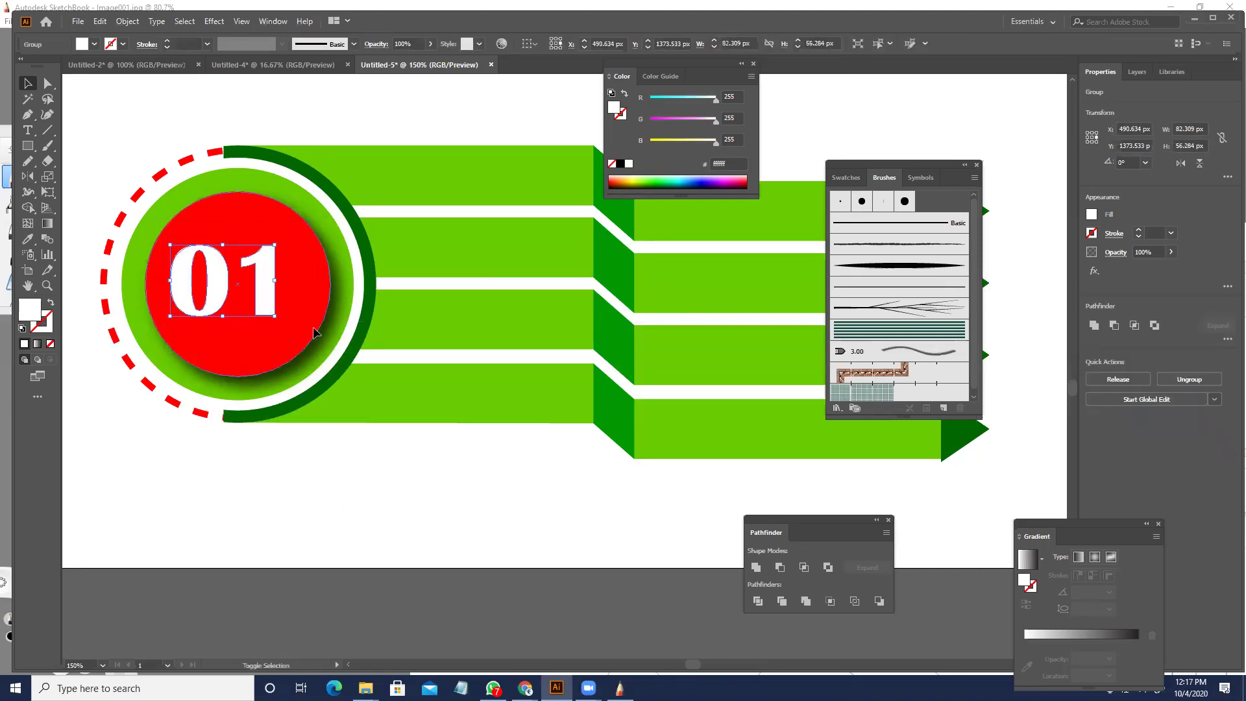
click(323, 481)
drag(265, 298, 270, 303)
click(350, 481)
- Try blue and yellow sampled from the color wheel as the center disc's fill
scroll(351, 467, down, 2)
drag(429, 504, 350, 480)
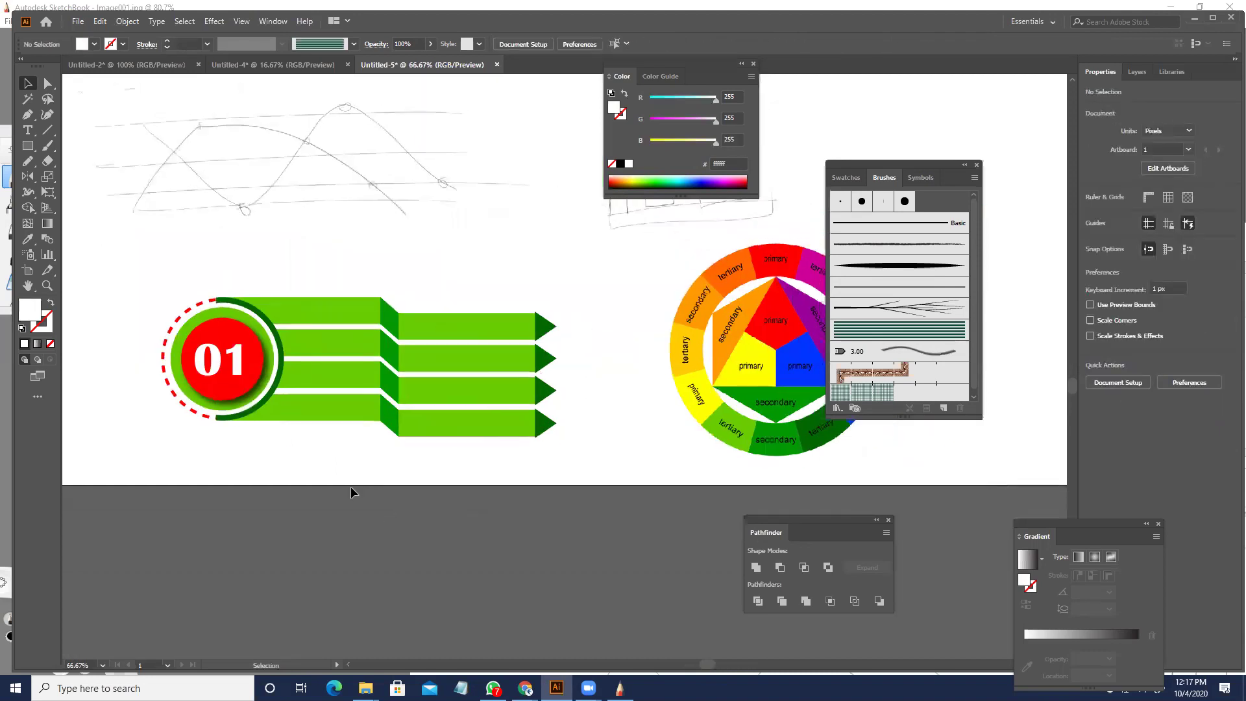
scroll(276, 341, up, 3)
key(a)
click(171, 302)
drag(184, 282, 351, 261)
scroll(435, 288, down, 2)
drag(520, 423, 354, 400)
scroll(354, 400, down, 2)
key(i)
click(744, 402)
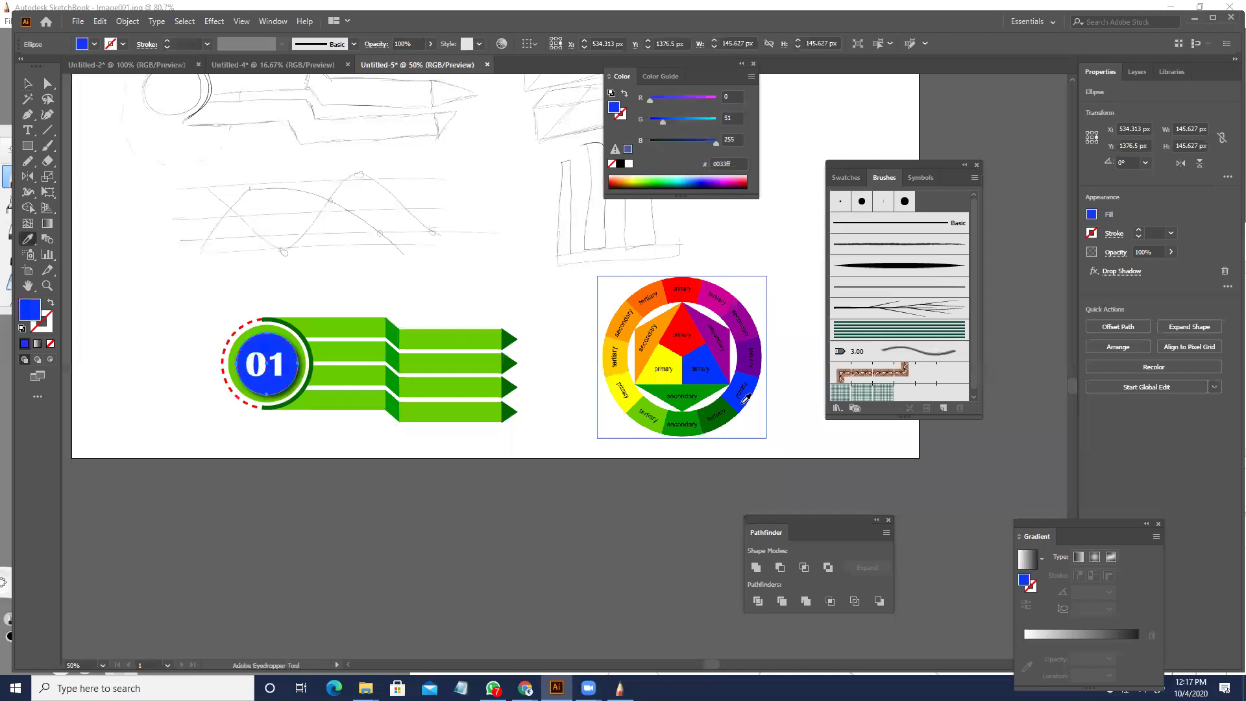
click(627, 395)
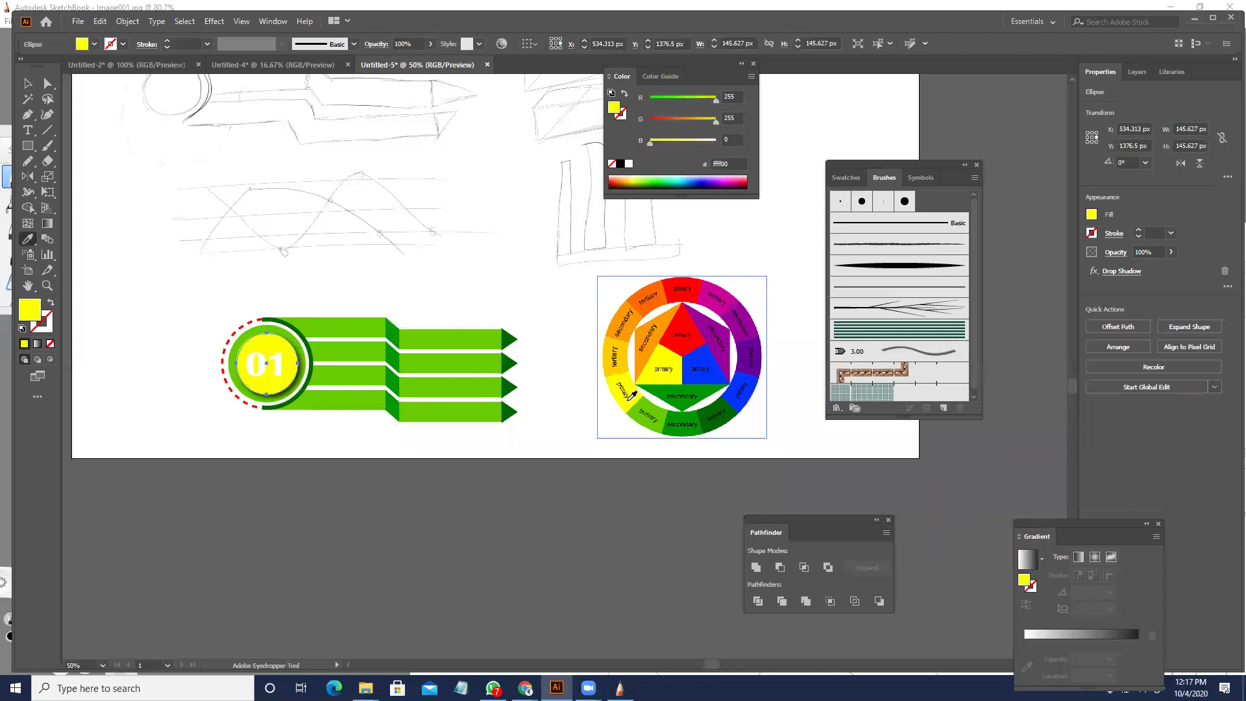
- Try the color wheel's orange and magenta on the center disc, and restore its red fill
click(626, 356)
click(632, 326)
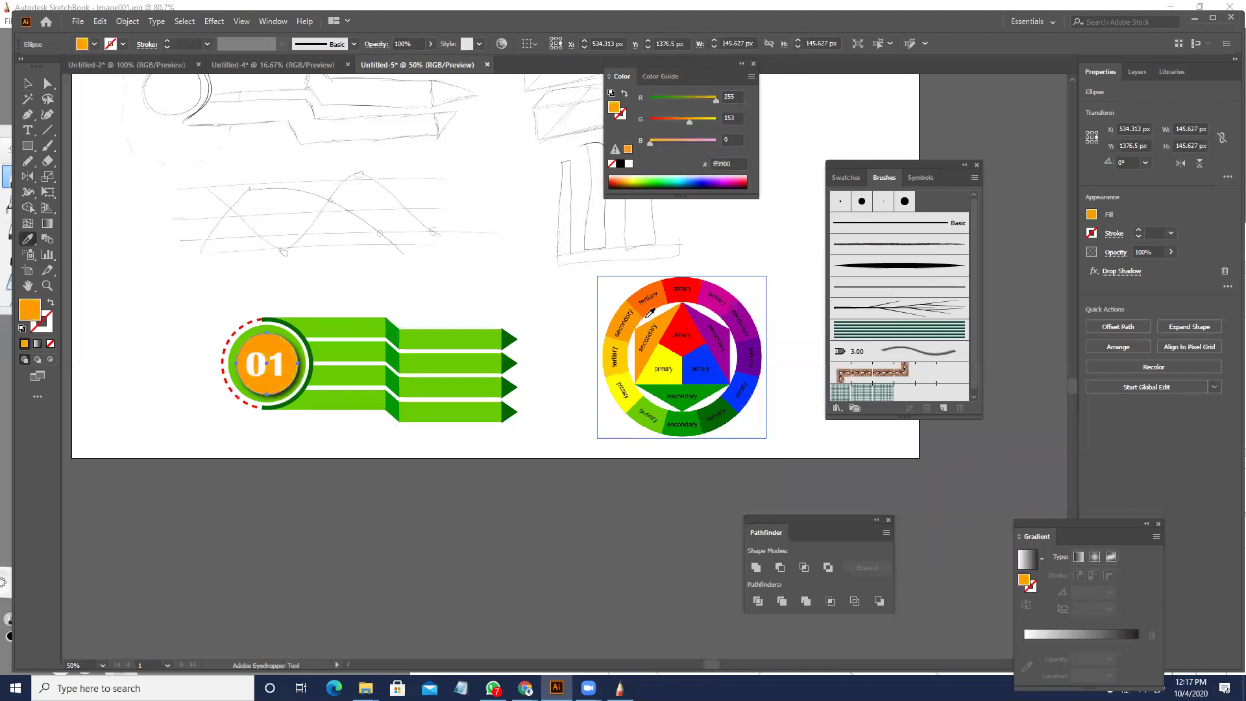
click(658, 305)
click(689, 298)
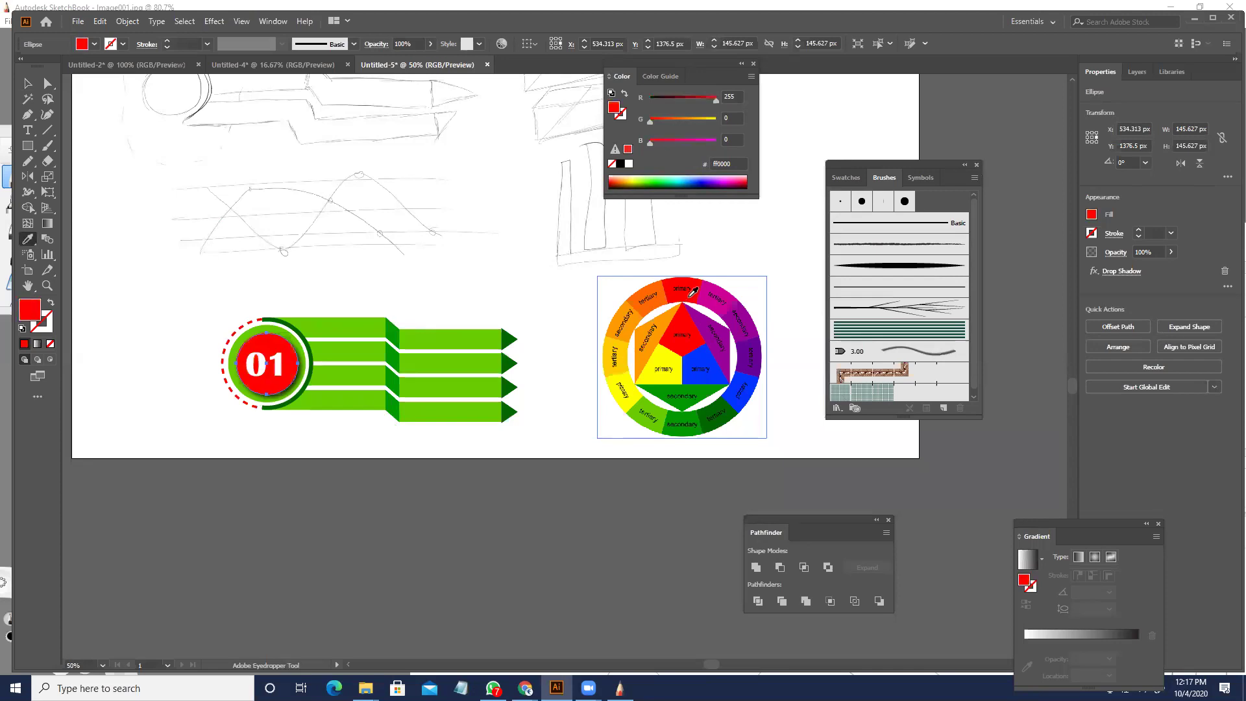
click(717, 286)
click(692, 287)
click(498, 449)
key(ctrl+z)
- Deselect everything and examine the numbered circle-and-banner infographic up close
key(v)
click(485, 450)
key(space)
drag(516, 440, 483, 431)
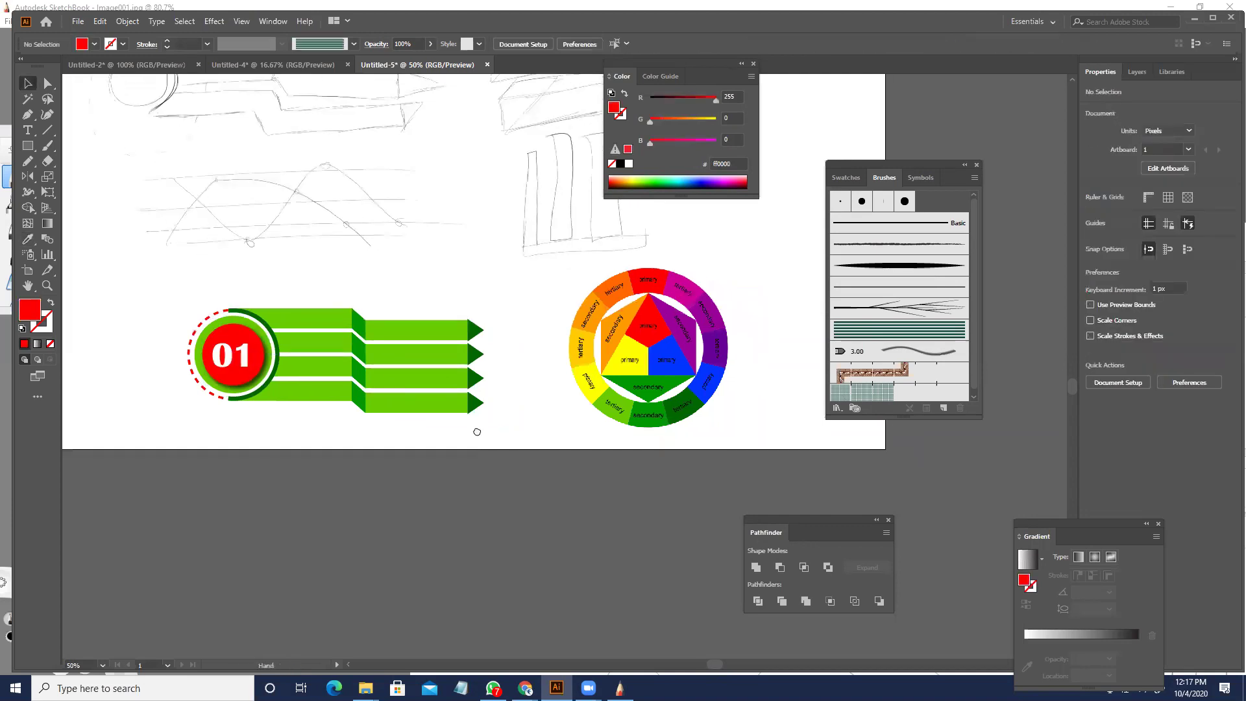
scroll(307, 335, up, 2)
key(space)
drag(348, 236, 431, 239)
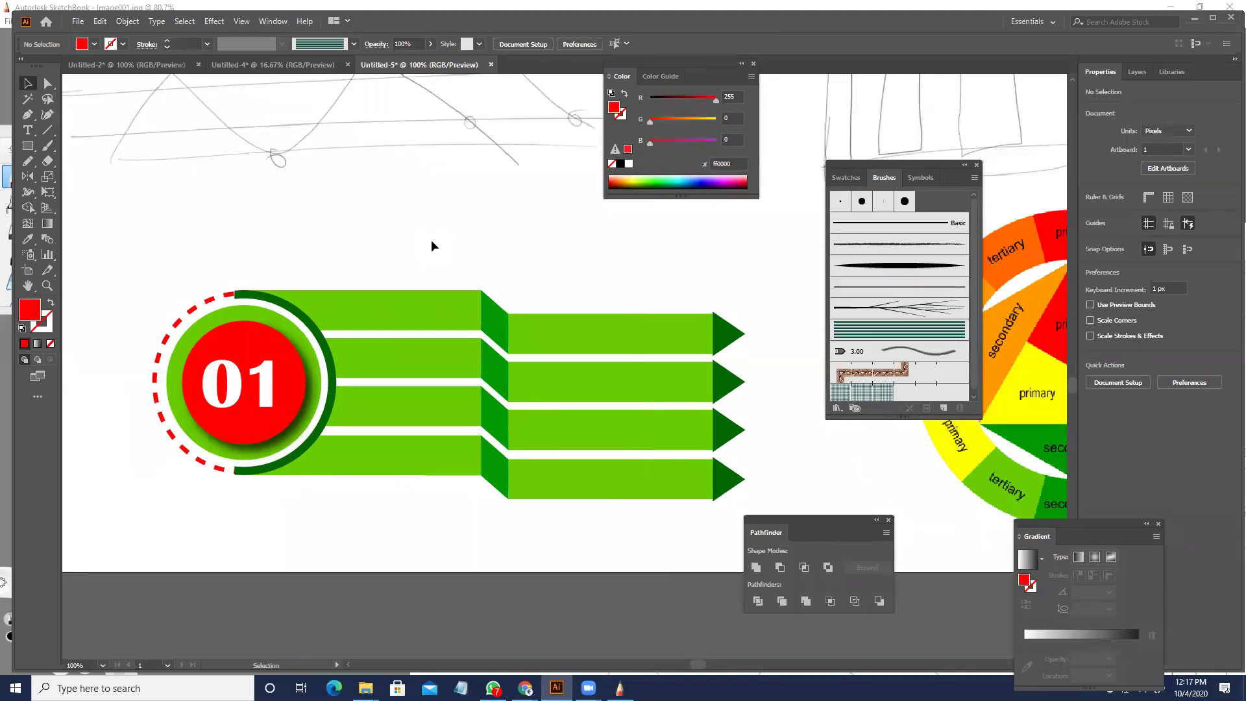
key(space)
drag(451, 351, 437, 347)
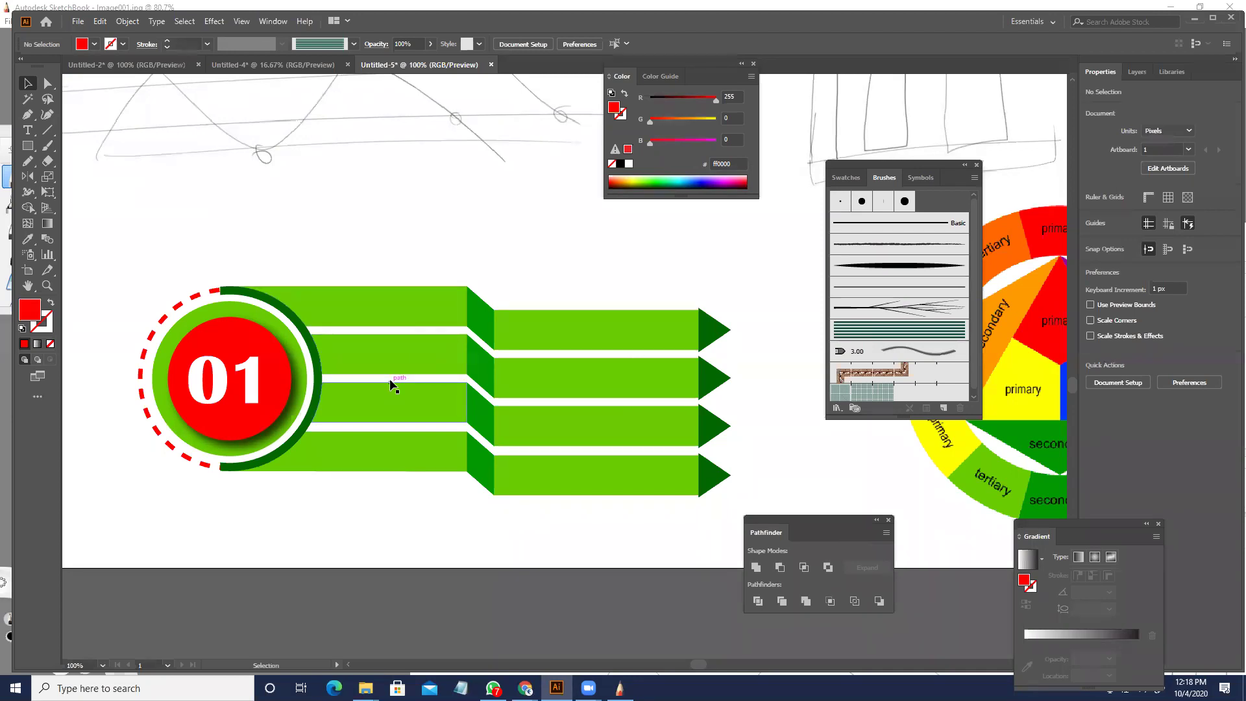
- Recolor the four dark green arrowheads with the light green sampled from the banners
scroll(297, 448, up, 1)
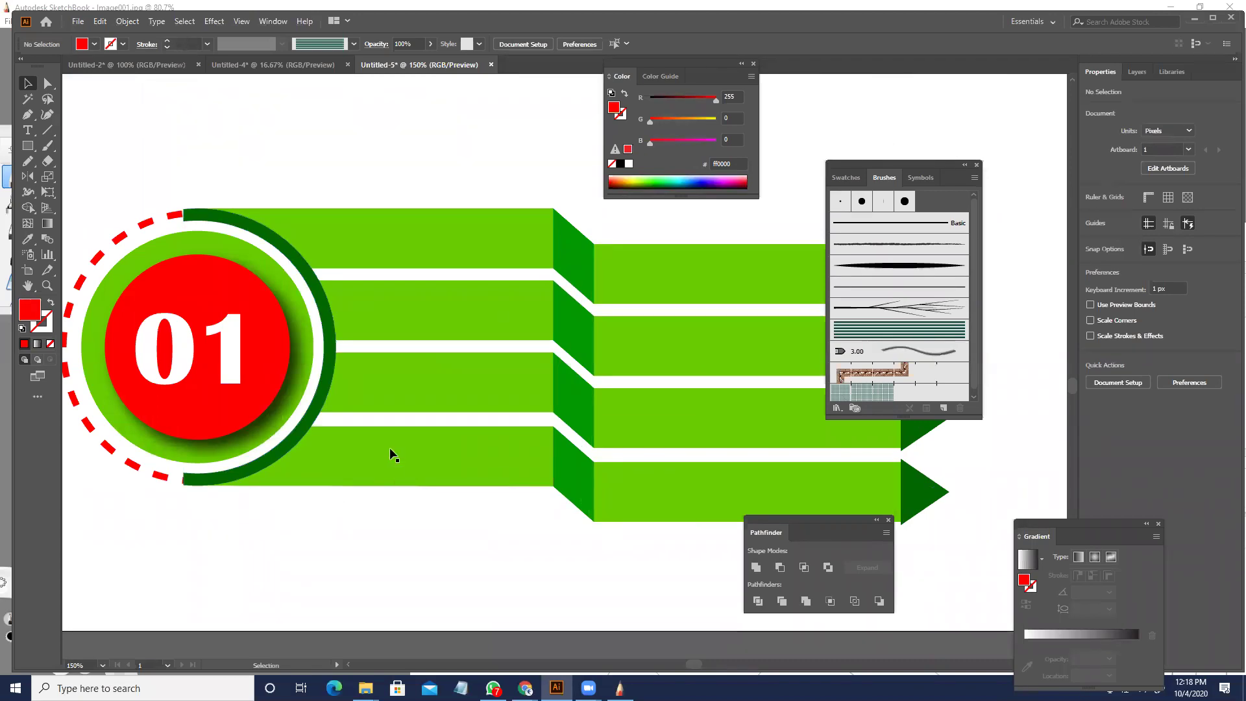
scroll(391, 447, down, 2)
drag(665, 497, 632, 490)
scroll(604, 391, up, 2)
key(a)
click(588, 336)
shift+click(587, 414)
shift+click(587, 479)
shift+click(587, 539)
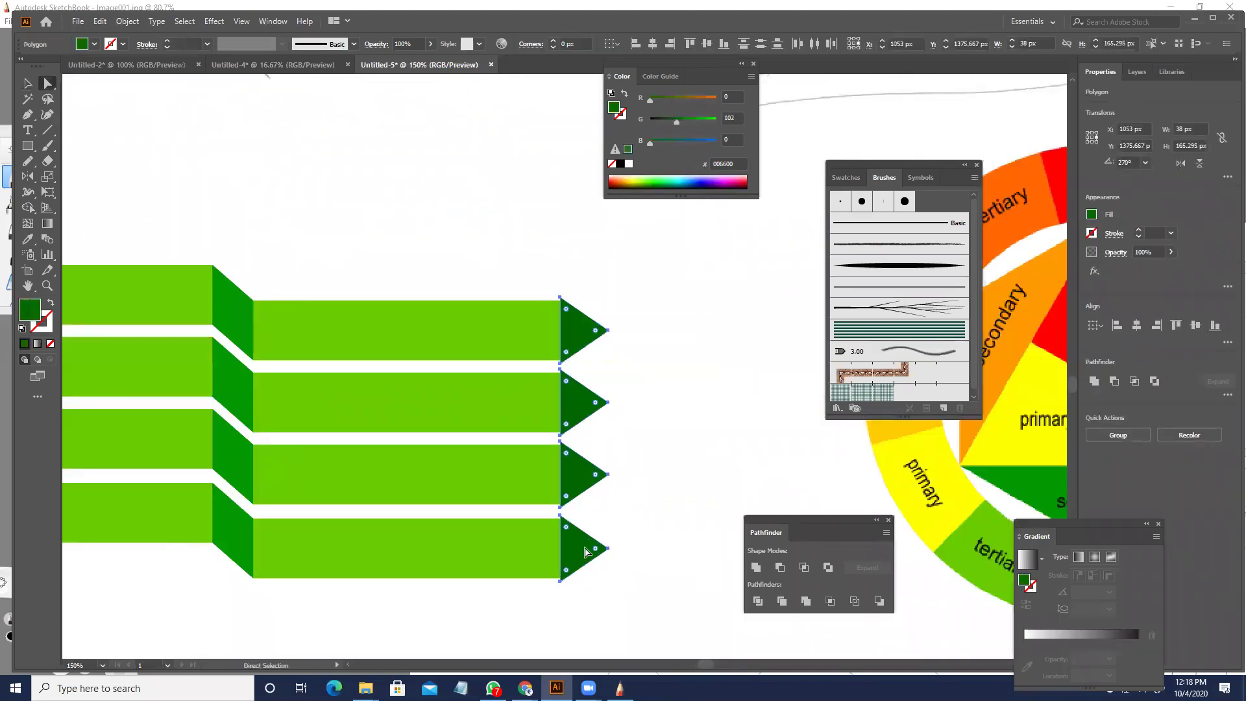
key(i)
click(498, 552)
key(v)
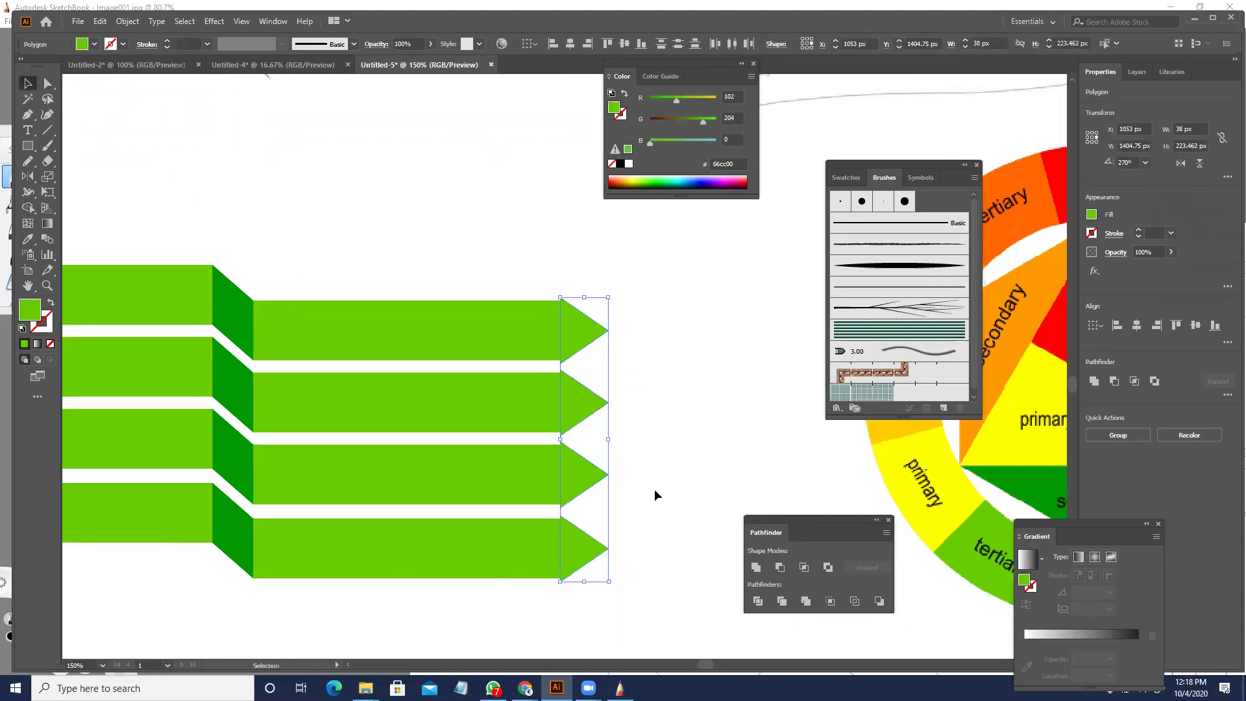
click(654, 489)
scroll(654, 488, down, 2)
scroll(642, 525, up, 1)
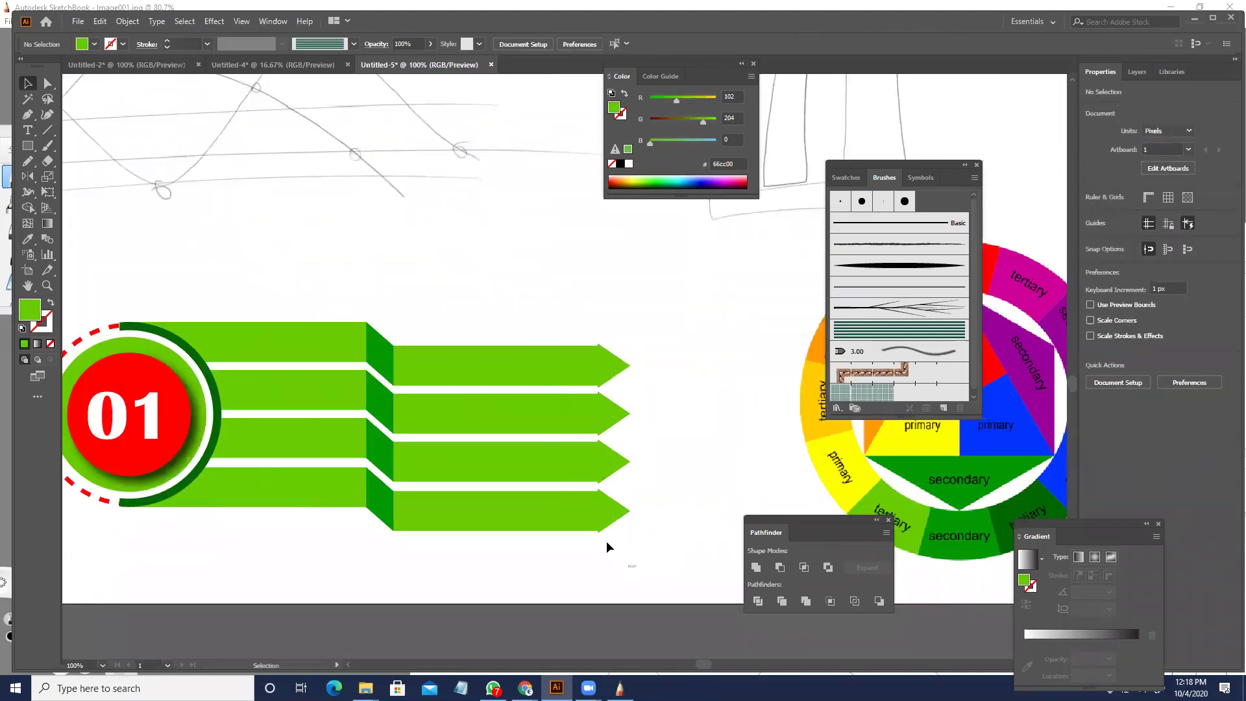
click(537, 354)
click(642, 504)
- Try enlarging the whole numbered circle emblem to about 325 px wide about its center
drag(162, 415, 351, 390)
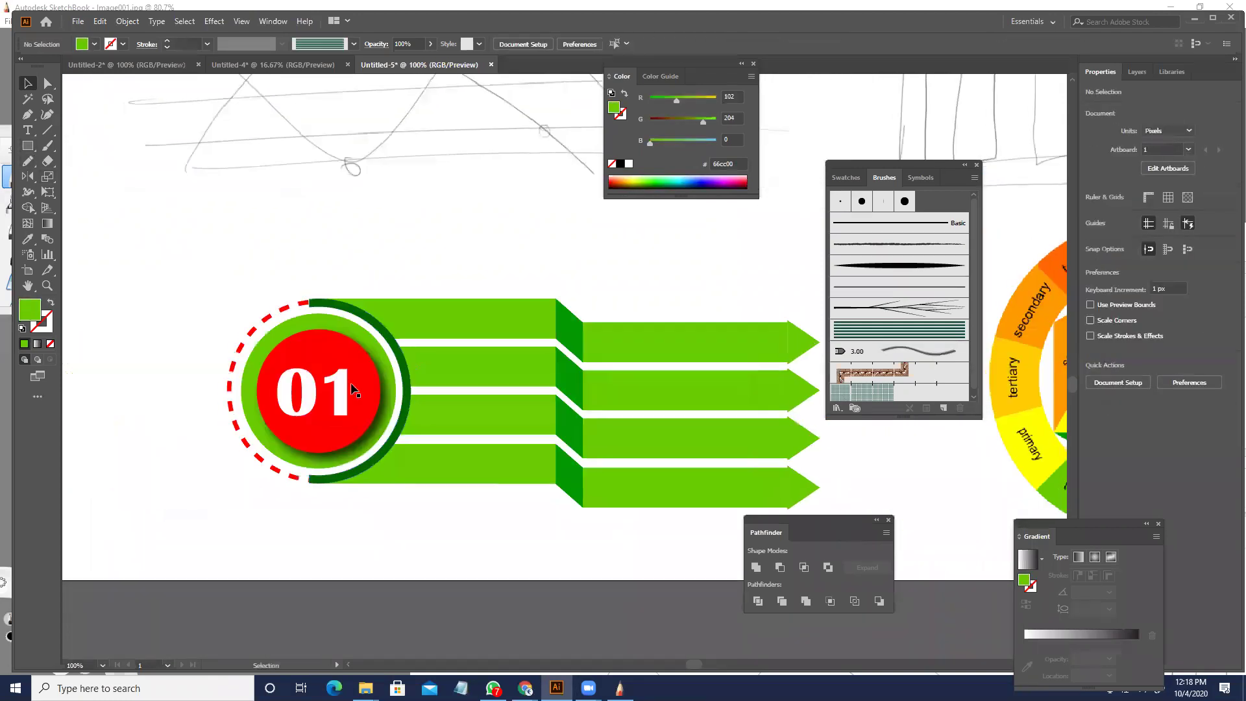
click(409, 406)
shift+drag(281, 497, 236, 348)
drag(410, 299, 457, 253)
- Try shifting the enlarged circle emblem left, away from the banners' curved ends
key(shift+Left)
key(shift+Left)
key(shift+Left)
key(shift+Left)
key(shift+Left)
key(shift+Left)
key(shift+Left)
key(shift+Left)
key(shift+Left)
key(shift+Left)
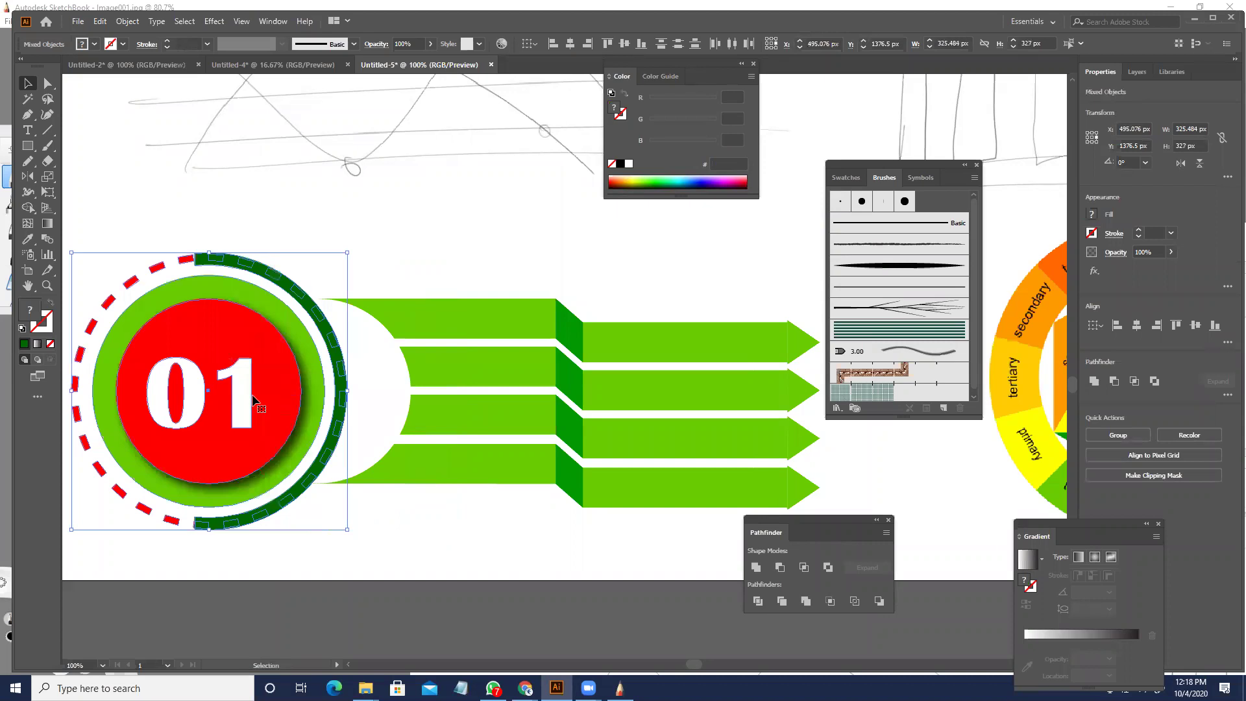
key(shift+Left)
key(shift+Left)
key(shift+Left)
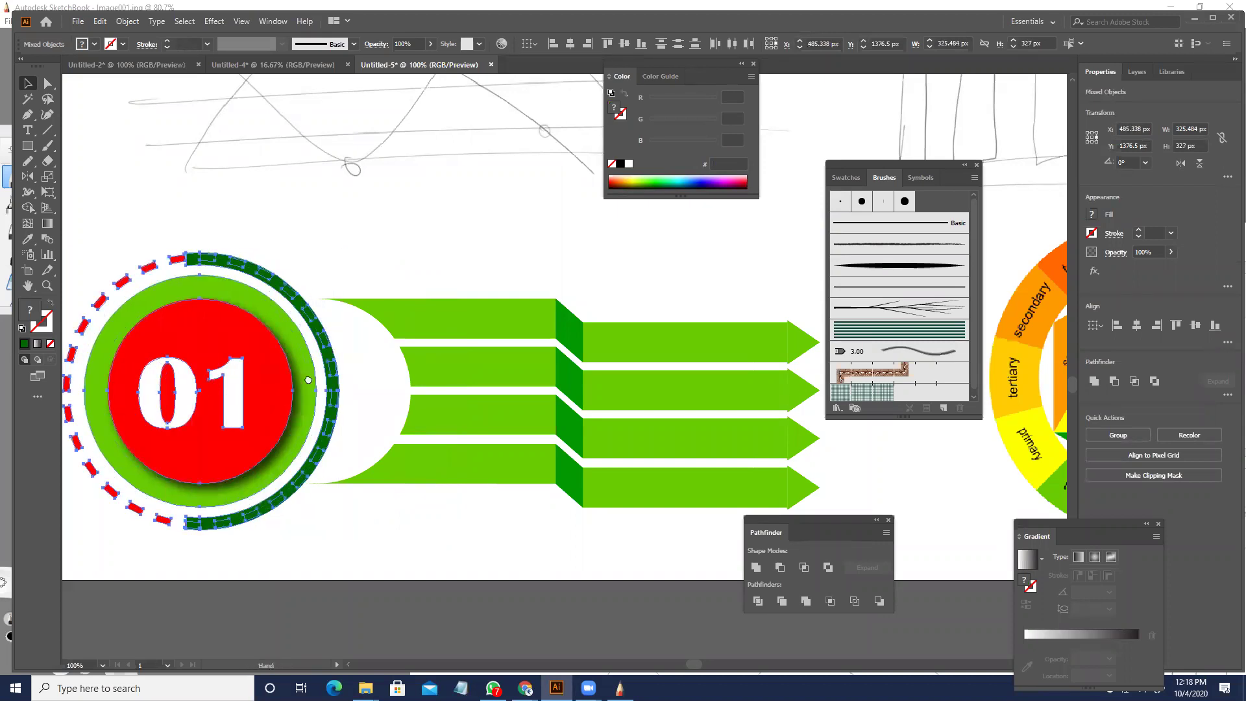
- Undo the emblem's shift and enlargement, and shrink it to about 184 px wide about its center
drag(249, 387, 375, 372)
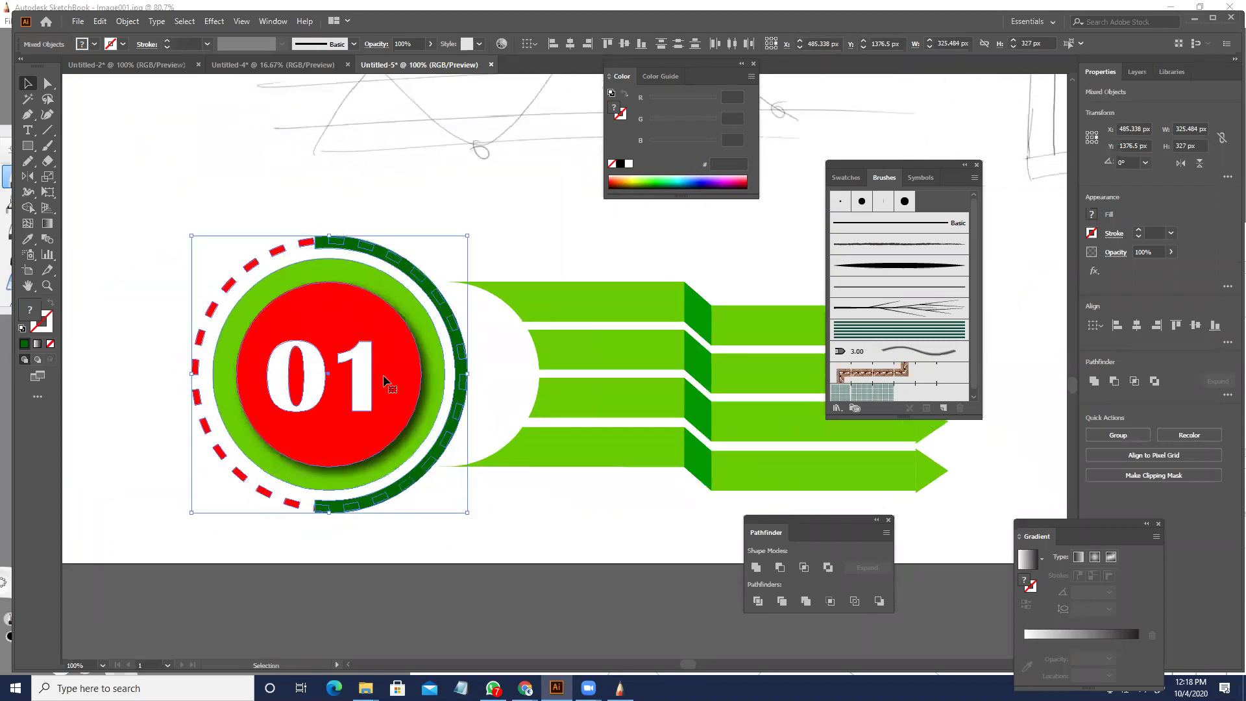
key(a)
key(ctrl+z)
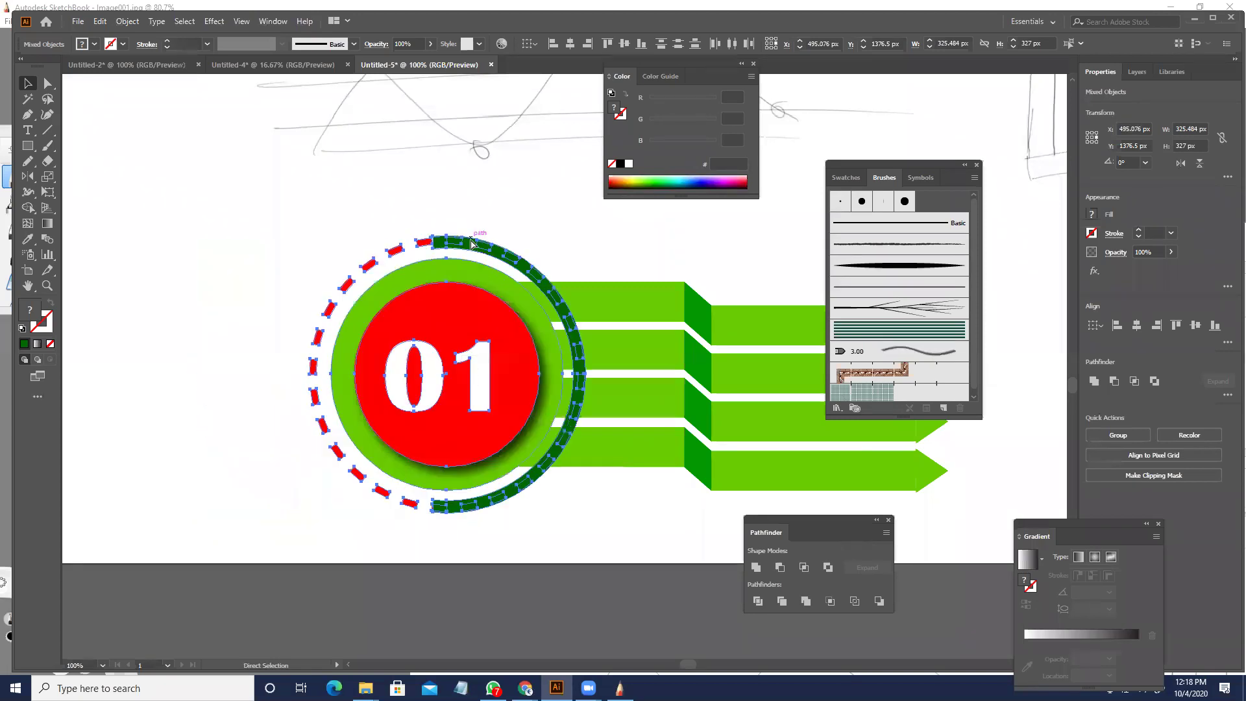
key(ctrl+z)
drag(539, 281, 526, 295)
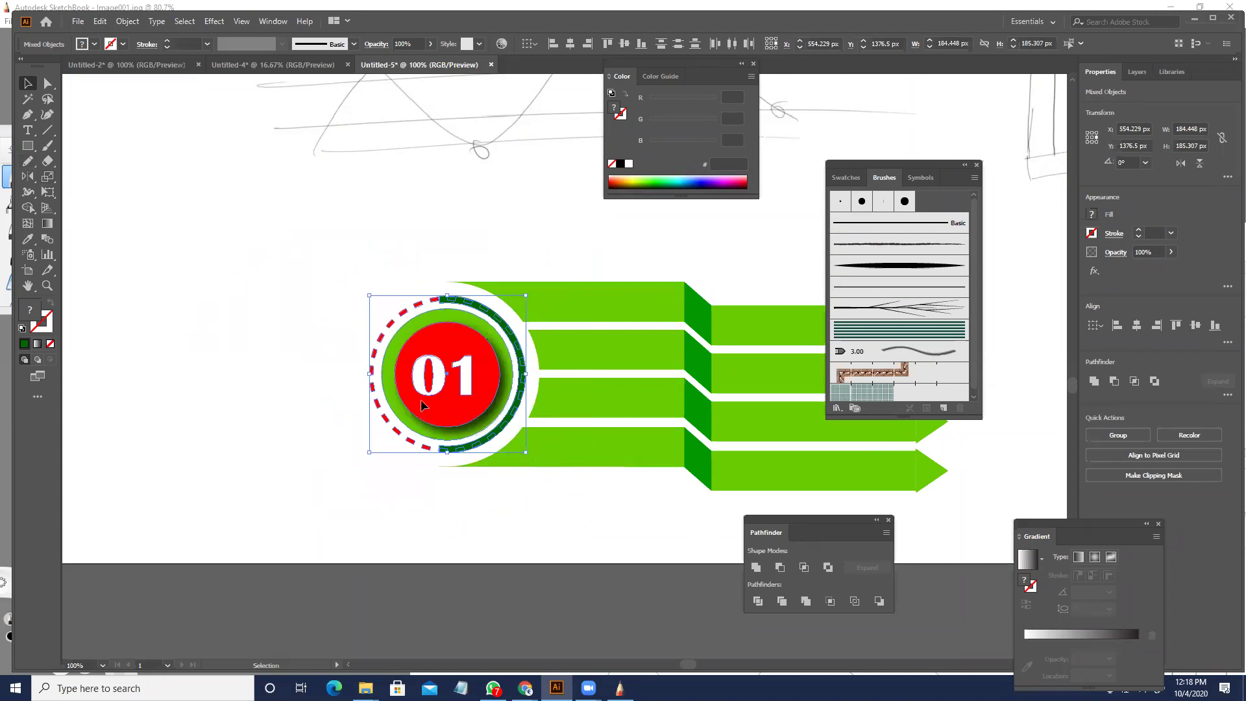
click(368, 335)
- Make an enlarged copy of the green disc, about 221 px across, as an unfilled outer ring with a 6 pt green stroke
click(391, 349)
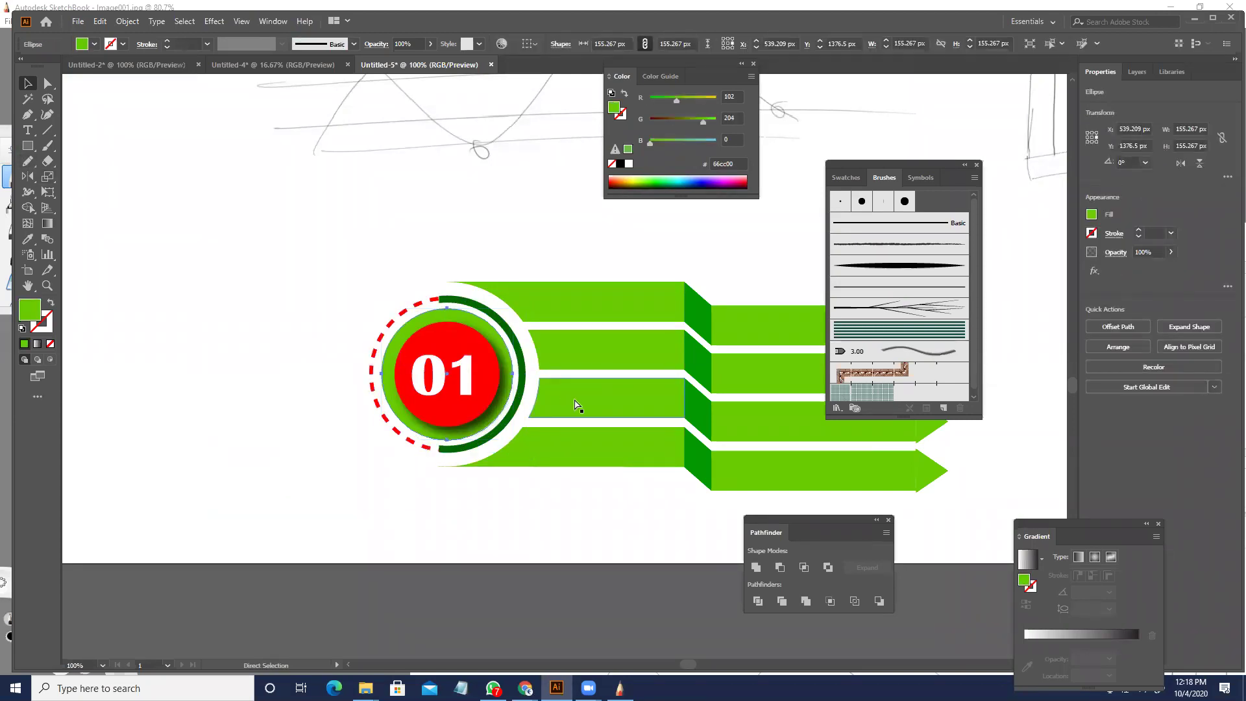
drag(513, 441, 543, 495)
click(52, 299)
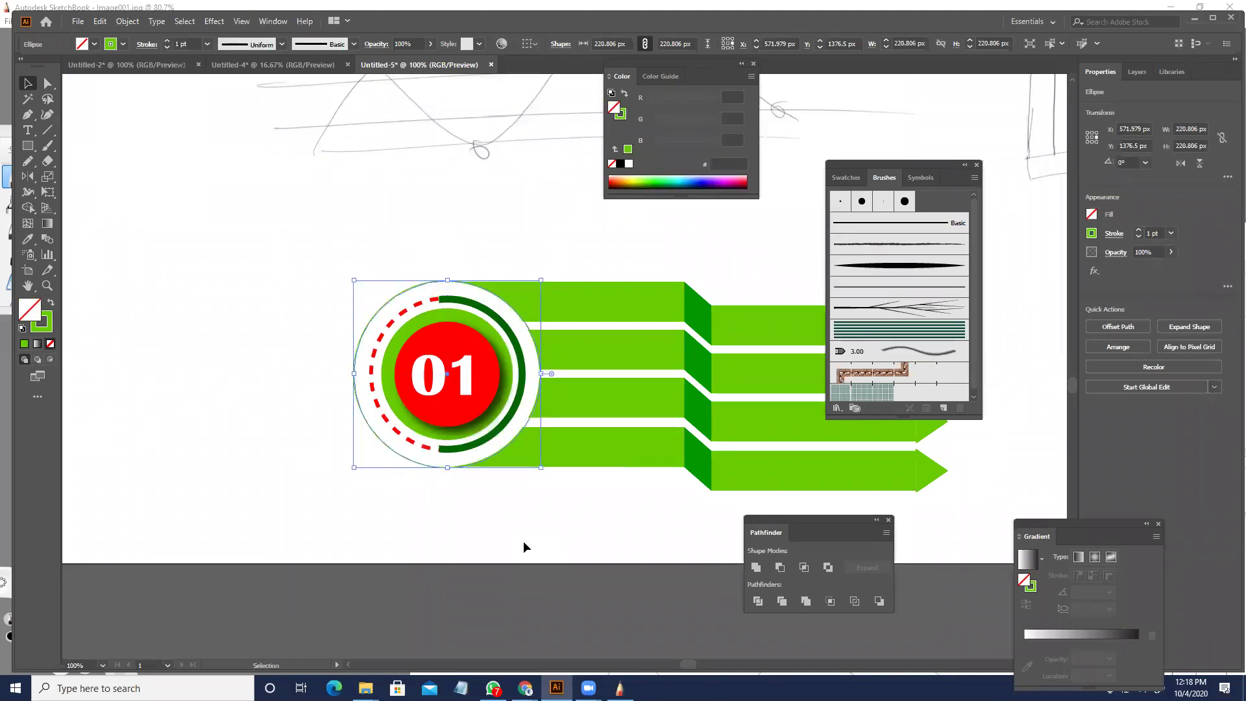
scroll(191, 44, up, 4)
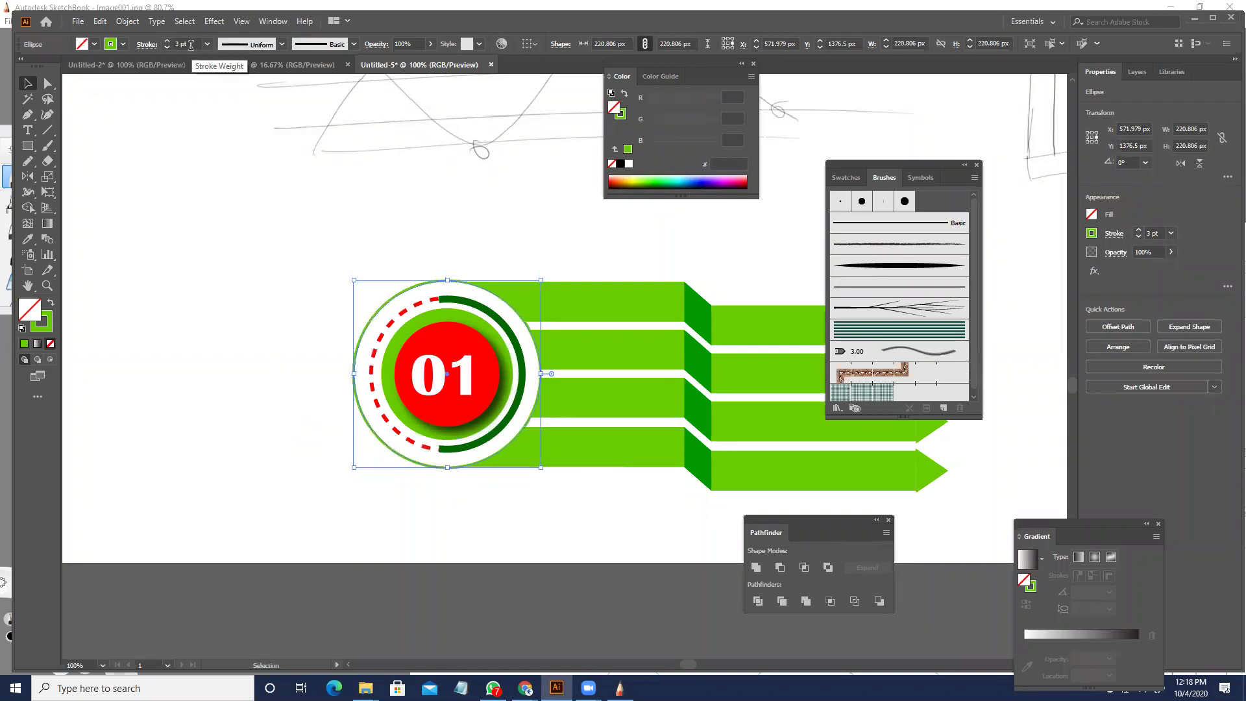
scroll(191, 45, up, 1)
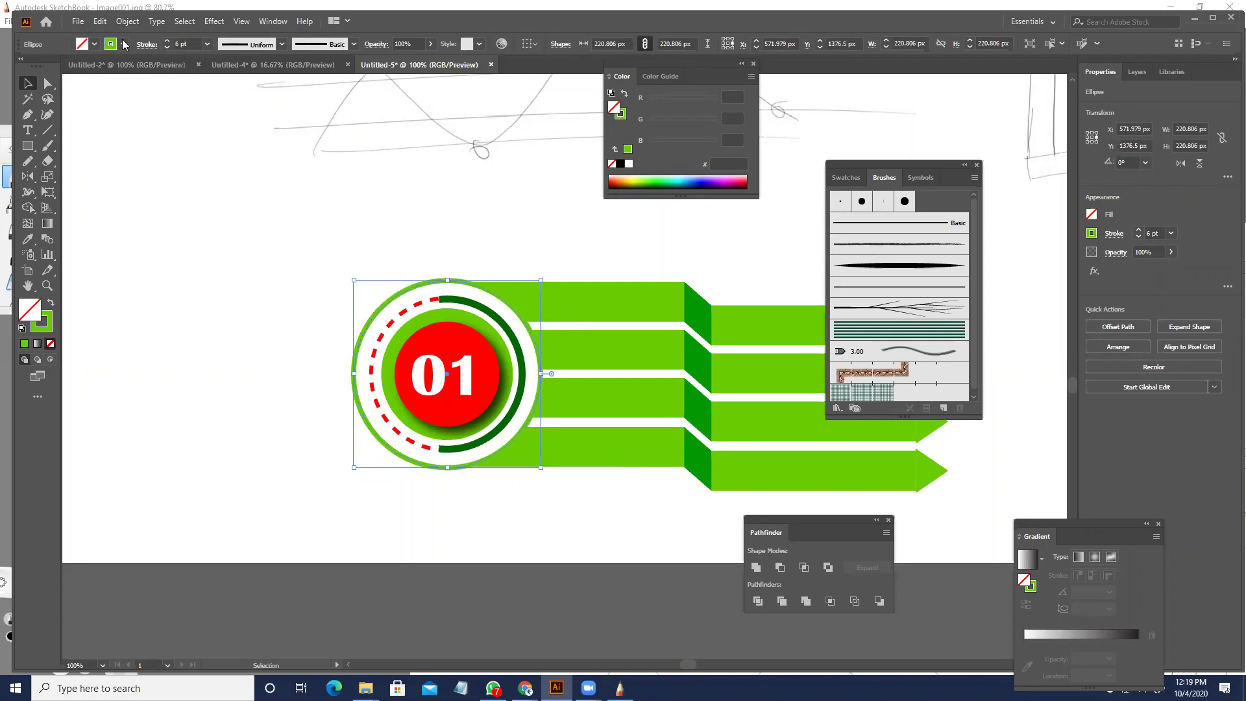
- Expand the green outer ring's appearance and stroke into a filled shape
click(133, 22)
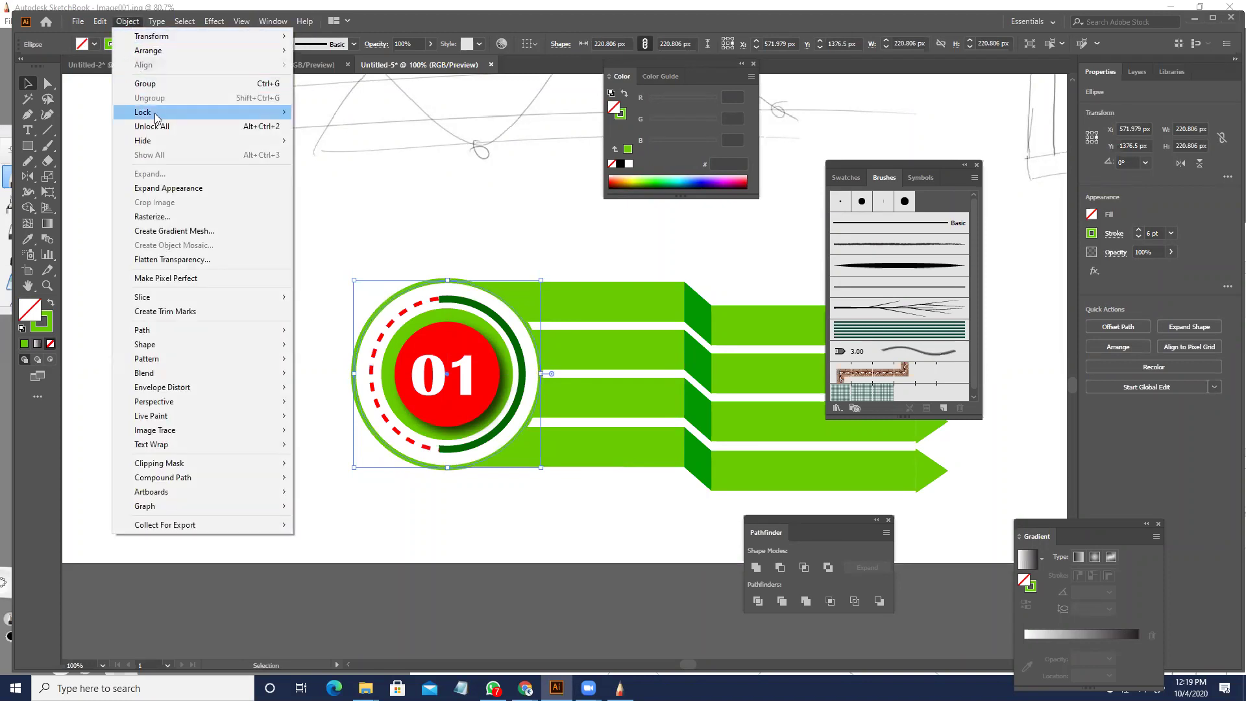
click(168, 188)
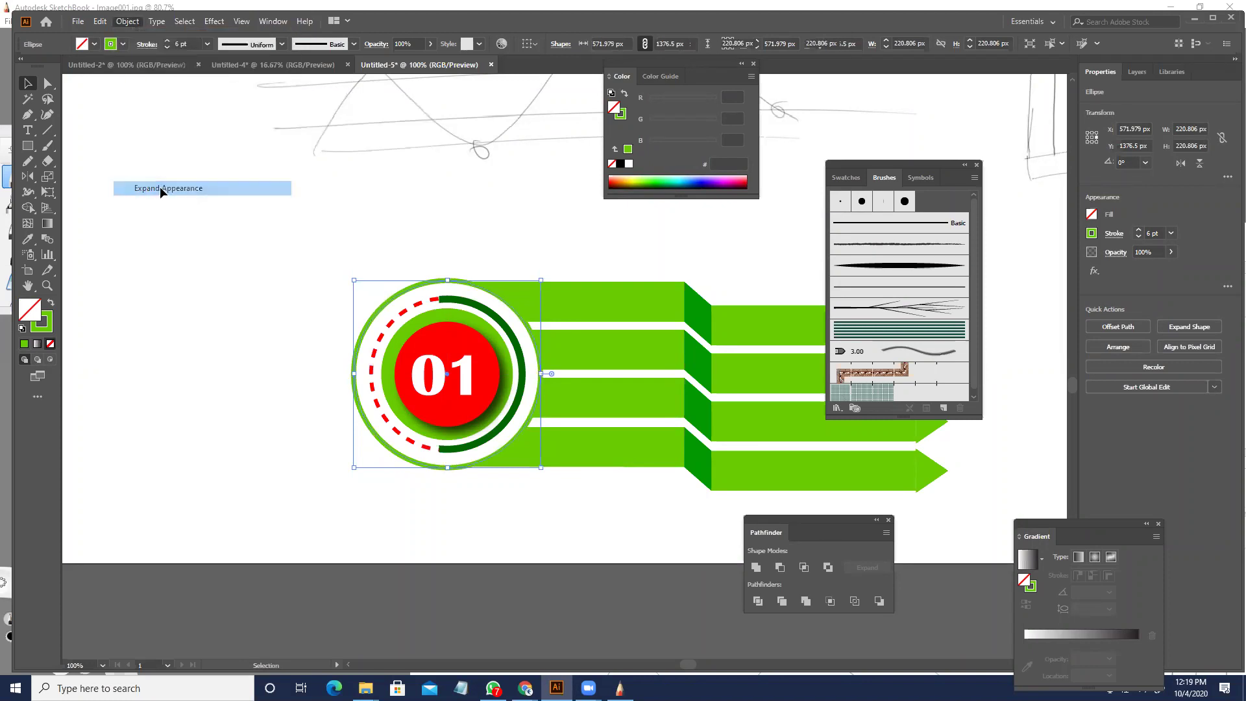
click(129, 21)
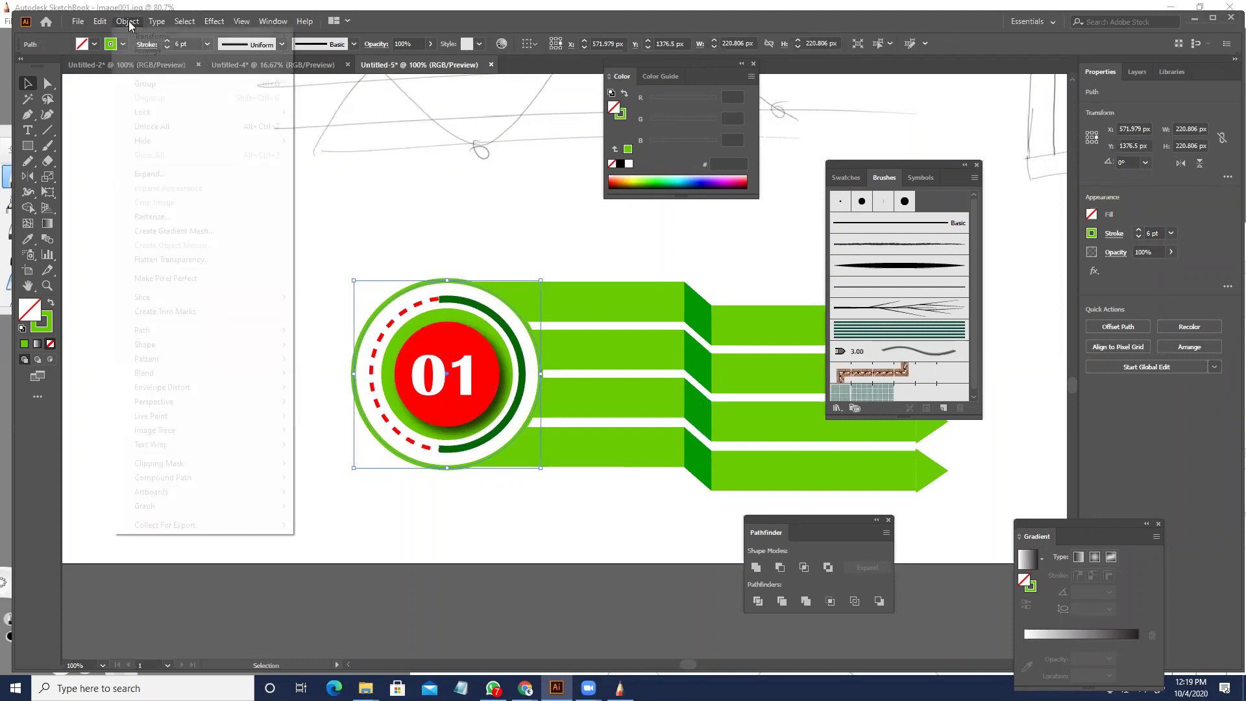
click(179, 177)
click(596, 414)
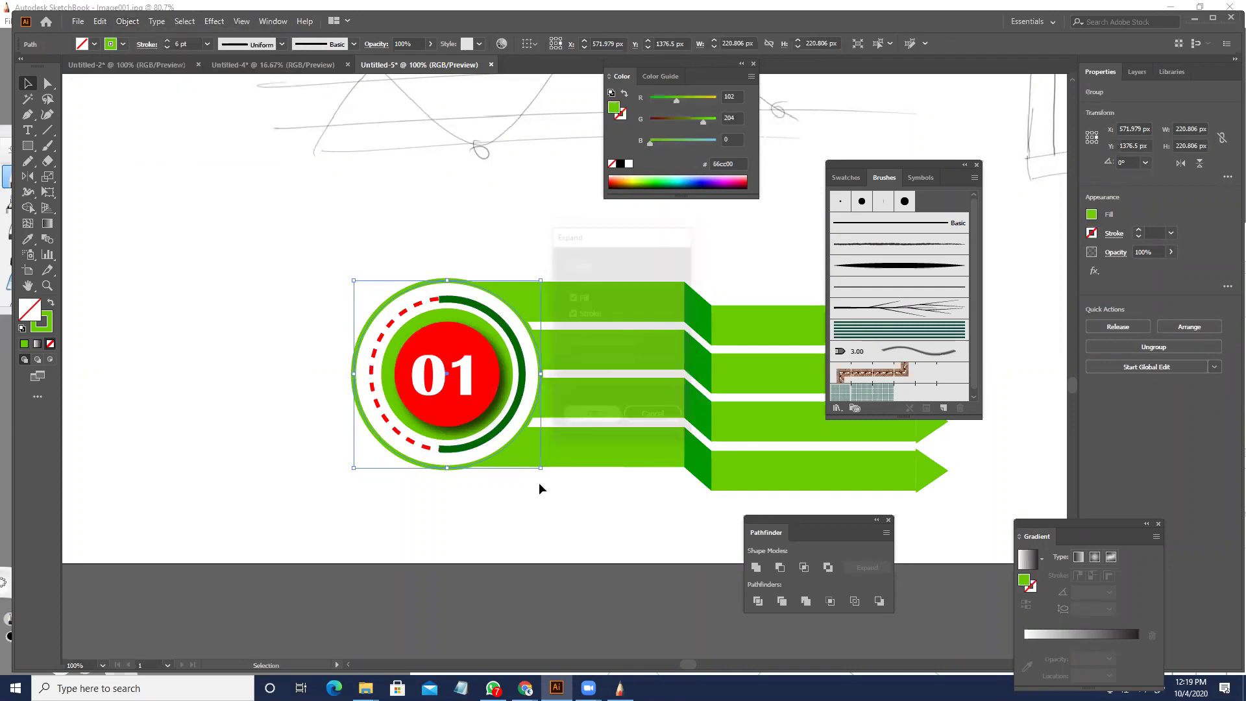
click(639, 510)
- Recolor the dark green half ring with the red sampled from the center disc
drag(630, 516, 484, 497)
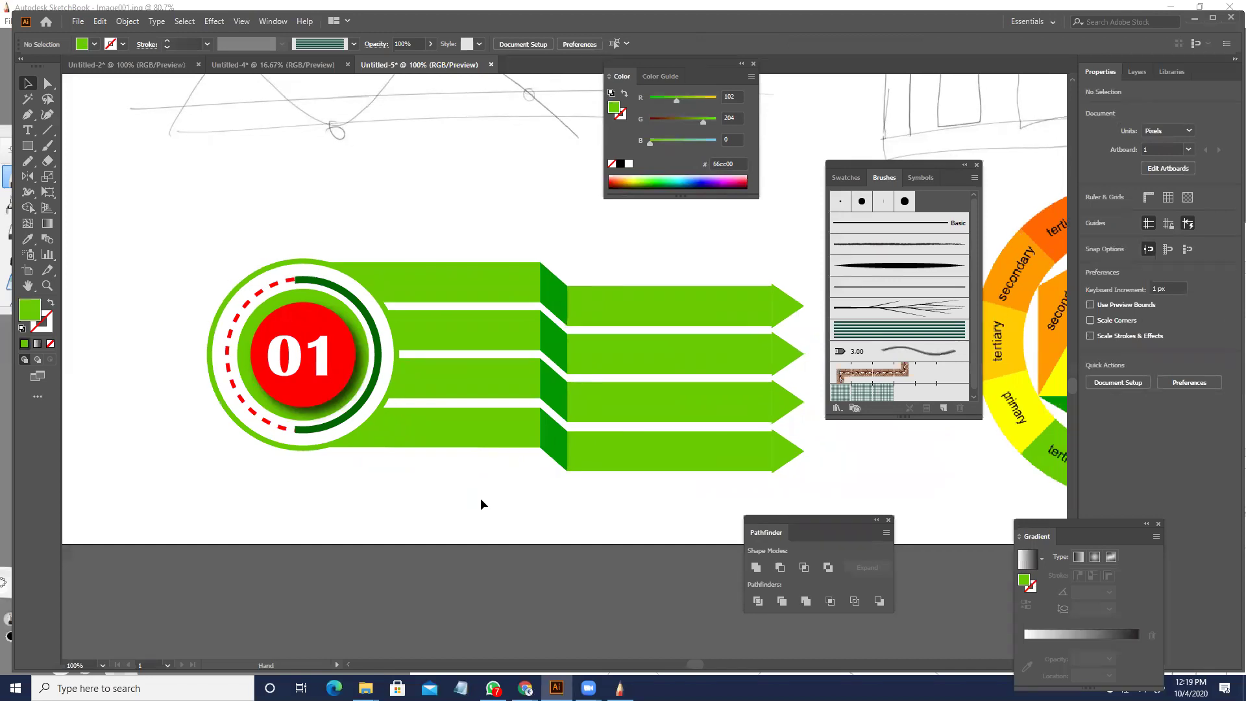
drag(670, 527, 422, 503)
key(a)
click(264, 365)
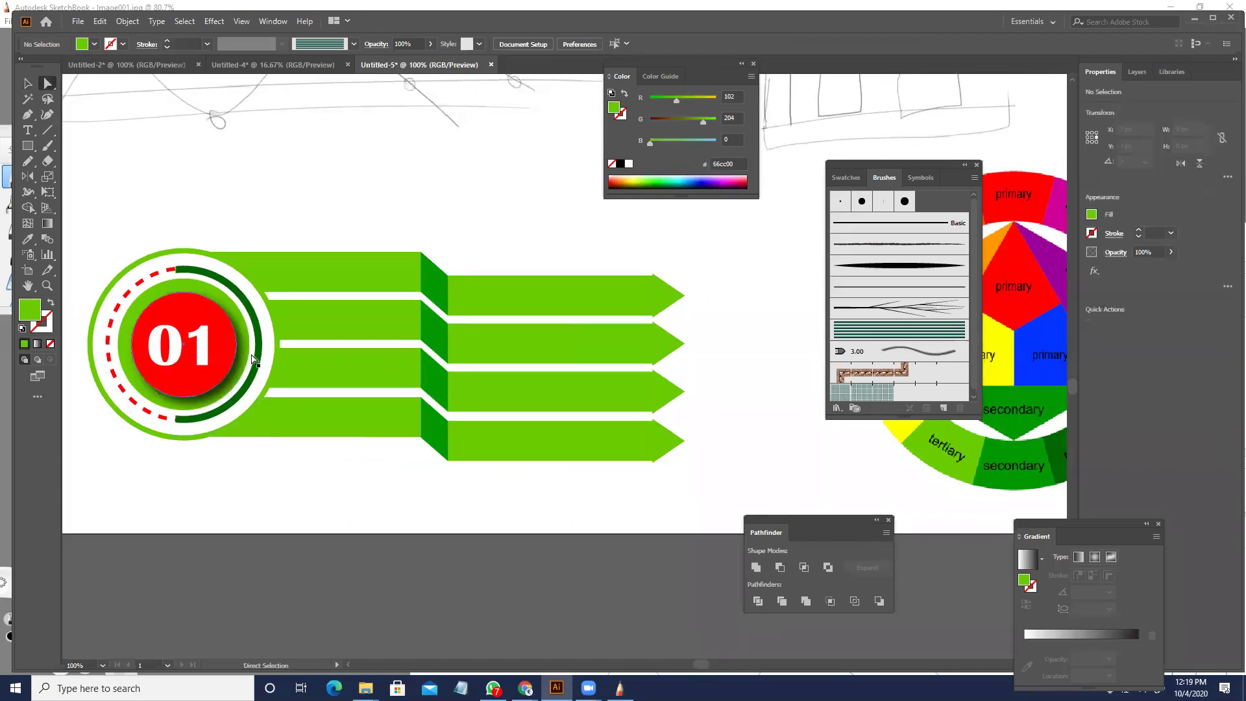
key(i)
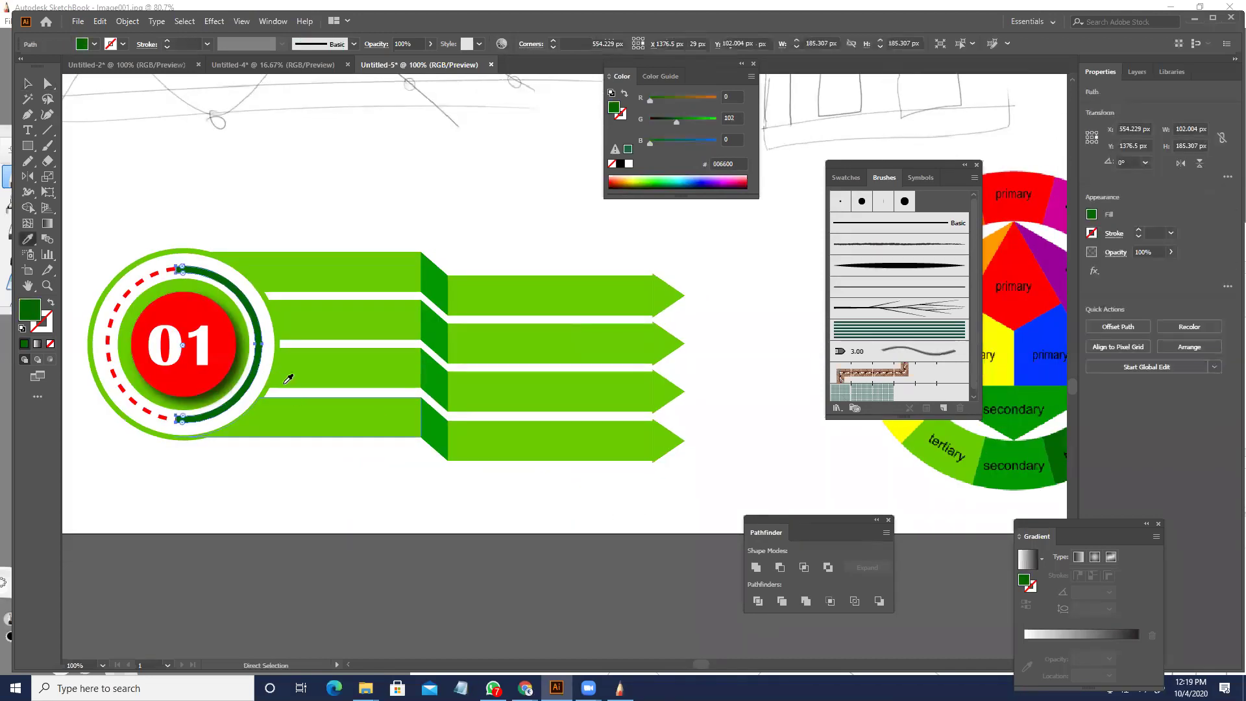
click(227, 344)
key(v)
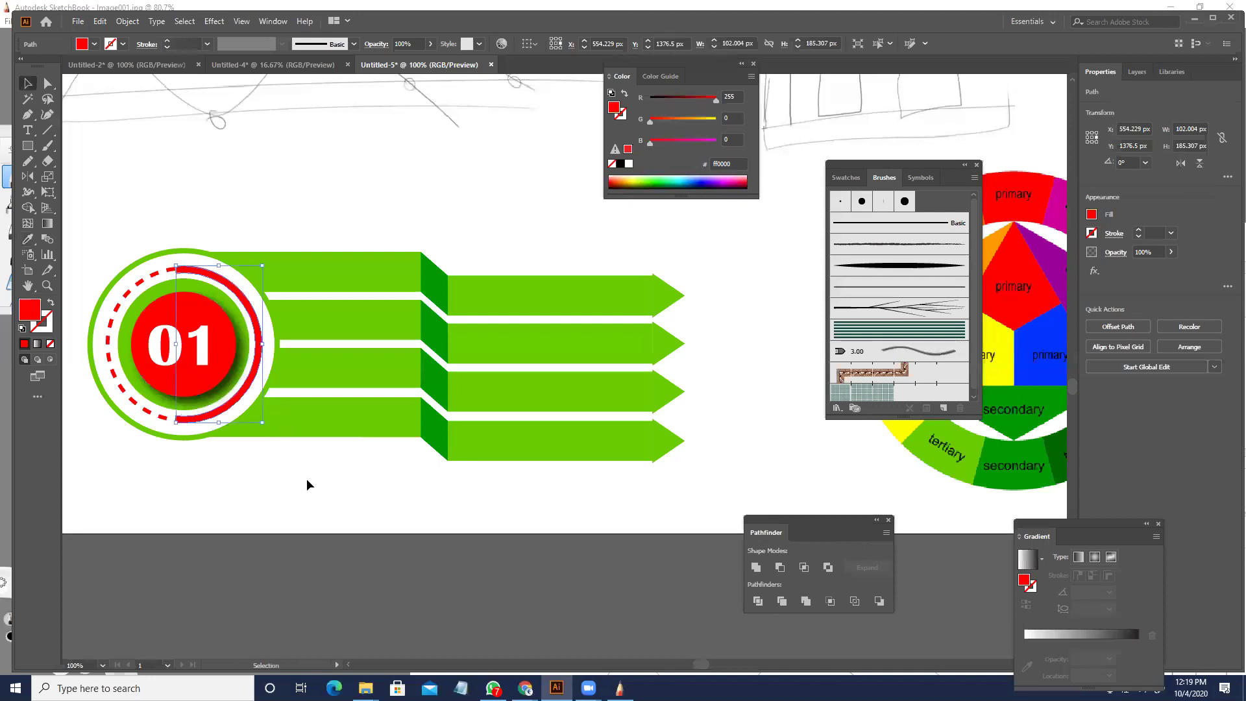
click(383, 500)
drag(384, 500, 479, 466)
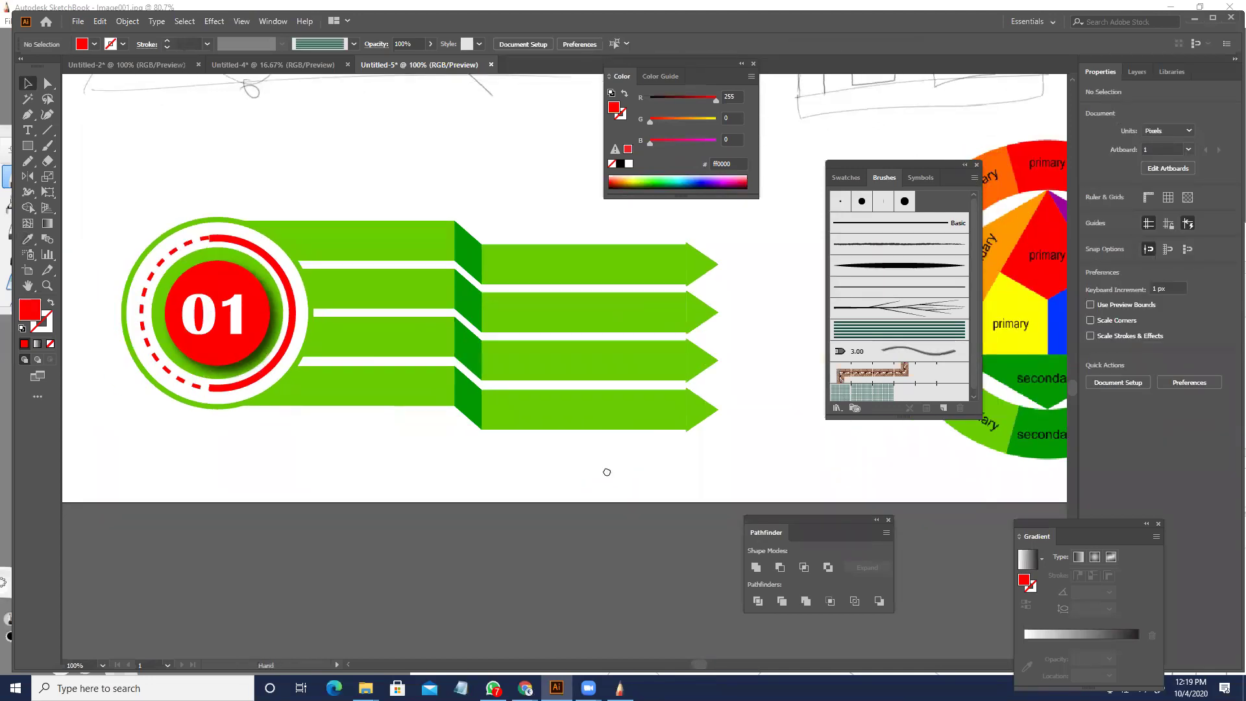
- Try a white sampled fill on the second banner's two straight segments, and undo it
drag(611, 468, 599, 471)
key(a)
click(431, 292)
shift+click(517, 318)
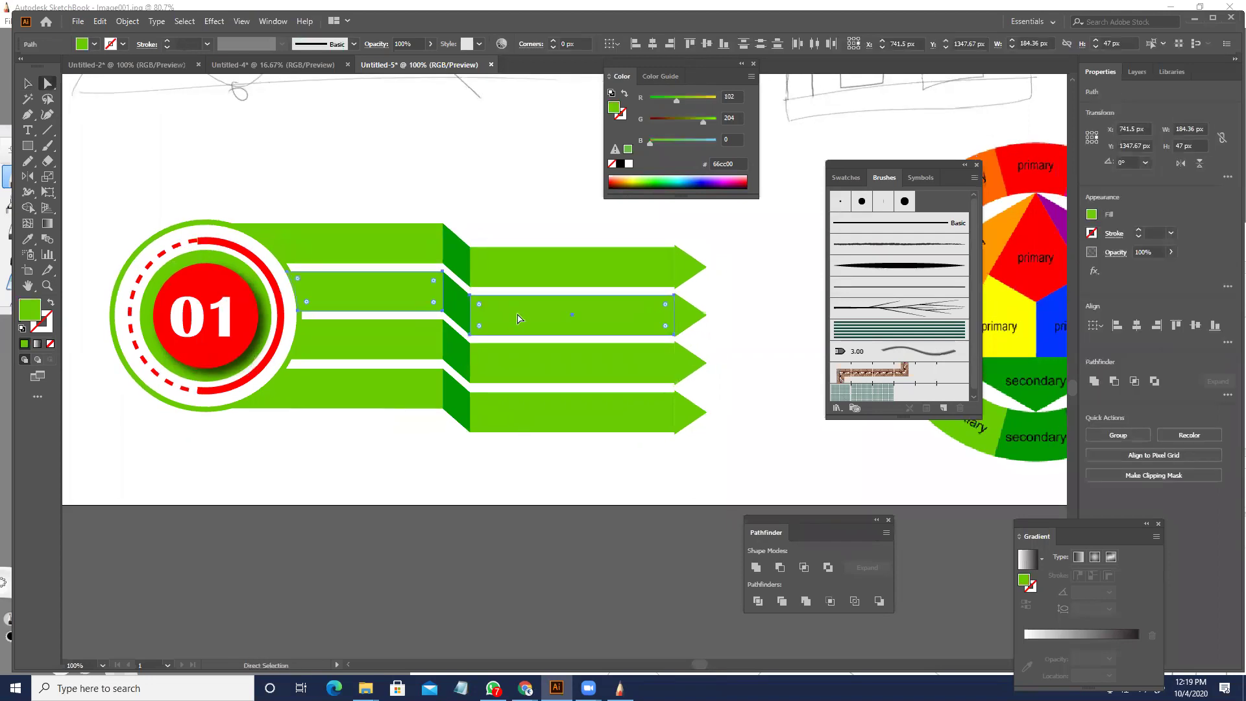
drag(556, 324, 342, 337)
drag(626, 427, 613, 501)
click(596, 356)
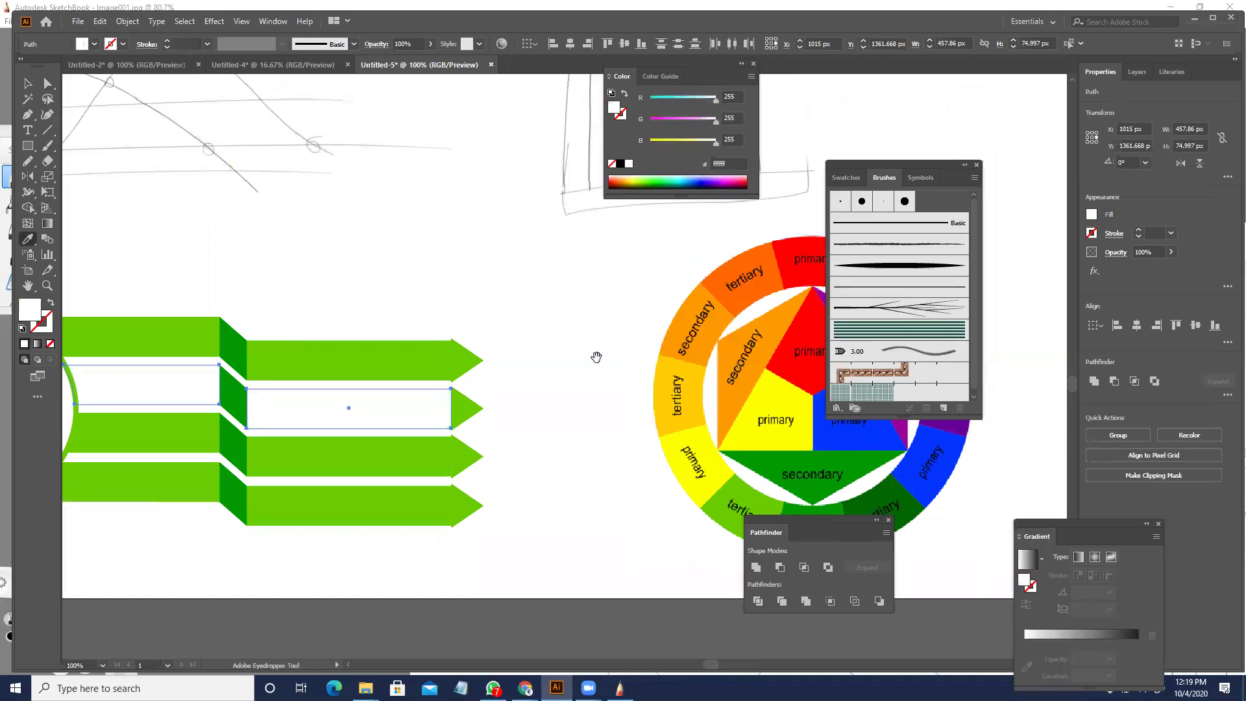
key(ctrl+z)
- Fill the whole second banner, including its fold and arrowhead, with red sampled from the color wheel
scroll(491, 283, down, 2)
drag(518, 312, 488, 326)
key(a)
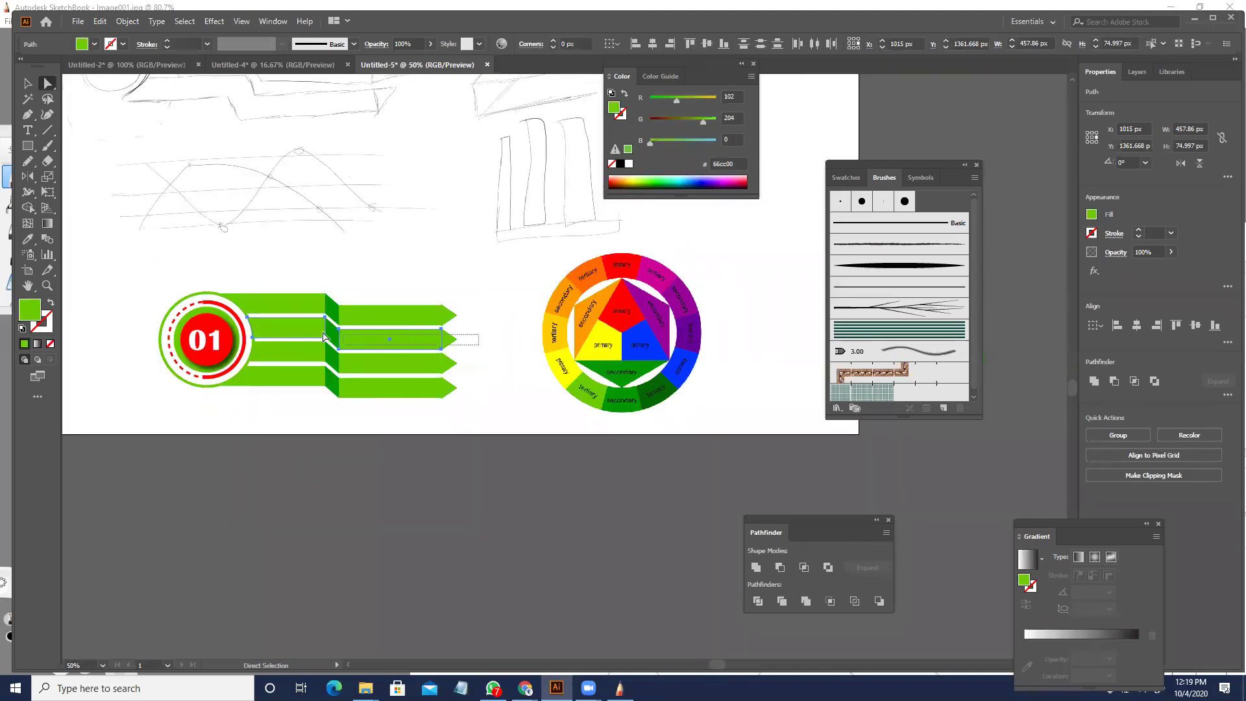
click(389, 336)
key(i)
click(616, 257)
key(a)
click(452, 428)
scroll(345, 357, up, 1)
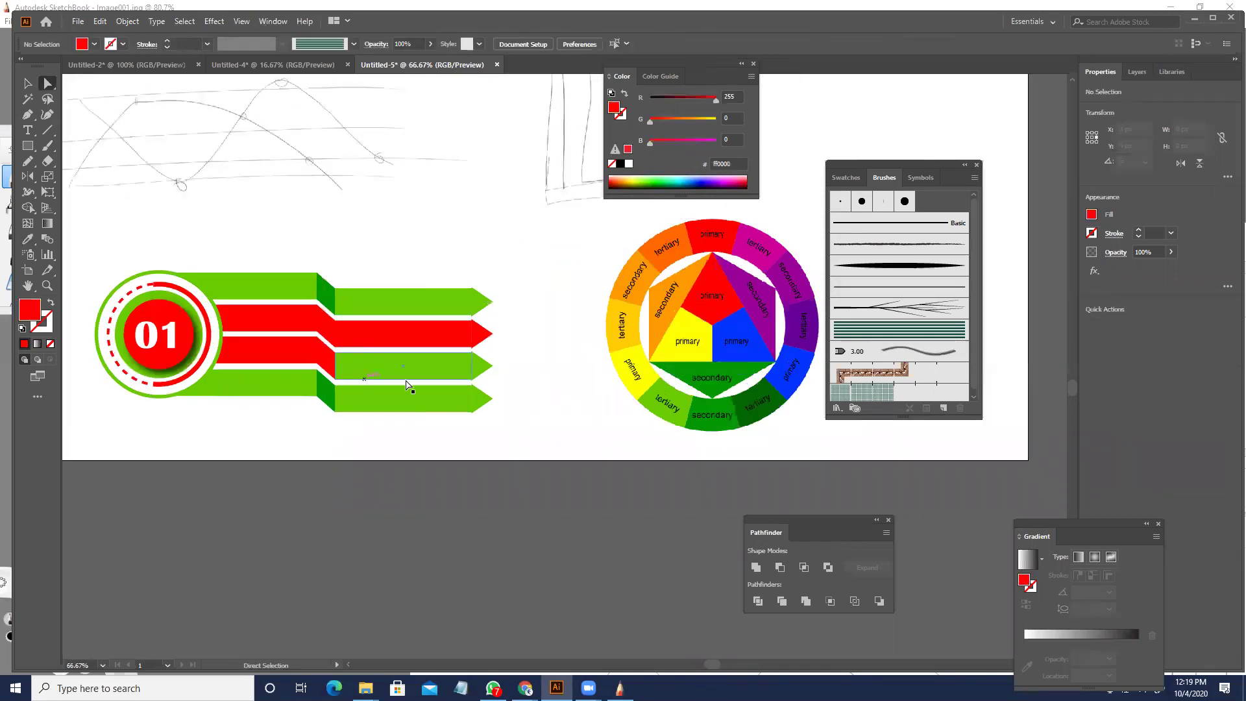
- Fill the lower two banners, including their folds and arrowheads, with the second banner's red
drag(509, 439, 244, 326)
key(i)
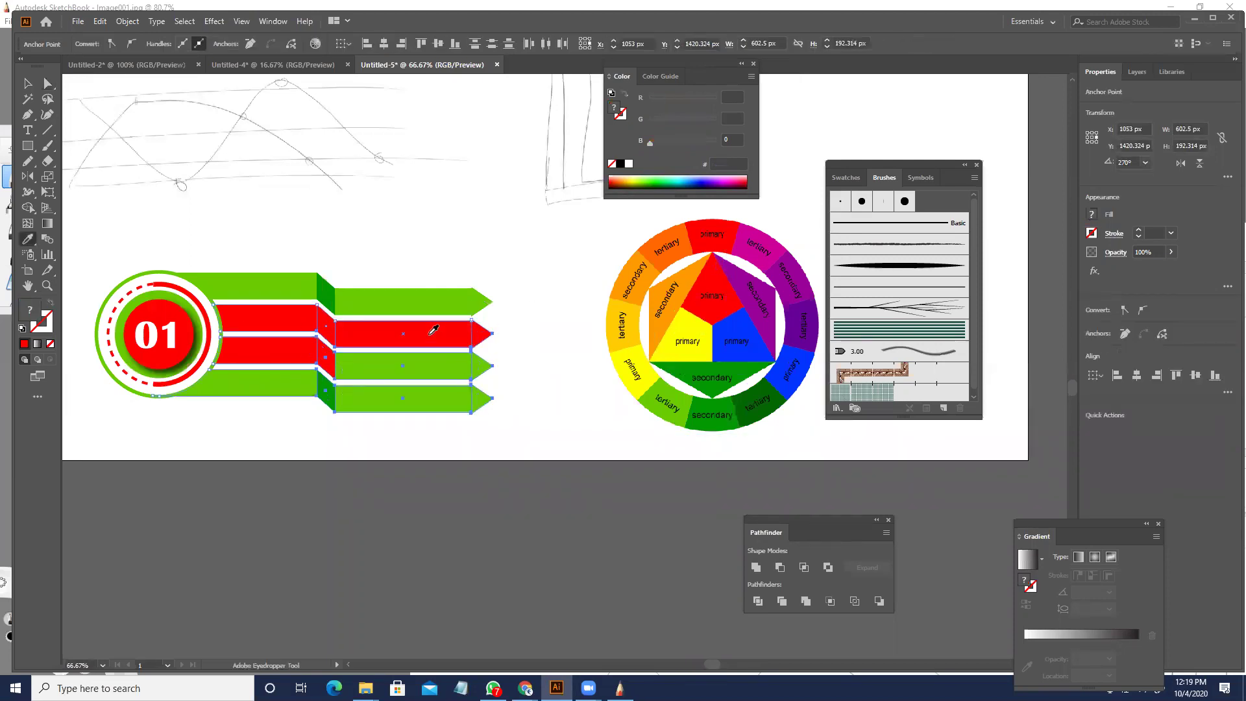
click(474, 336)
key(a)
- Try the color wheel's orange and magenta as fills for the second banner's fold
click(325, 328)
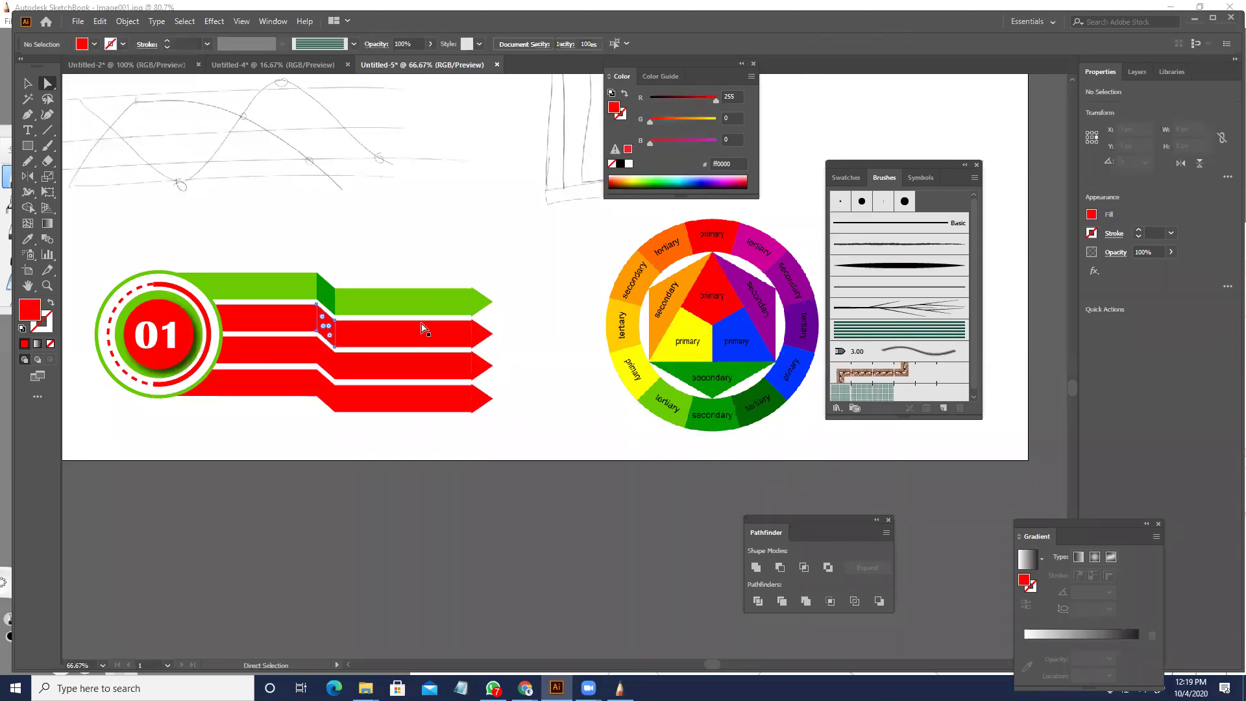
key(i)
click(682, 231)
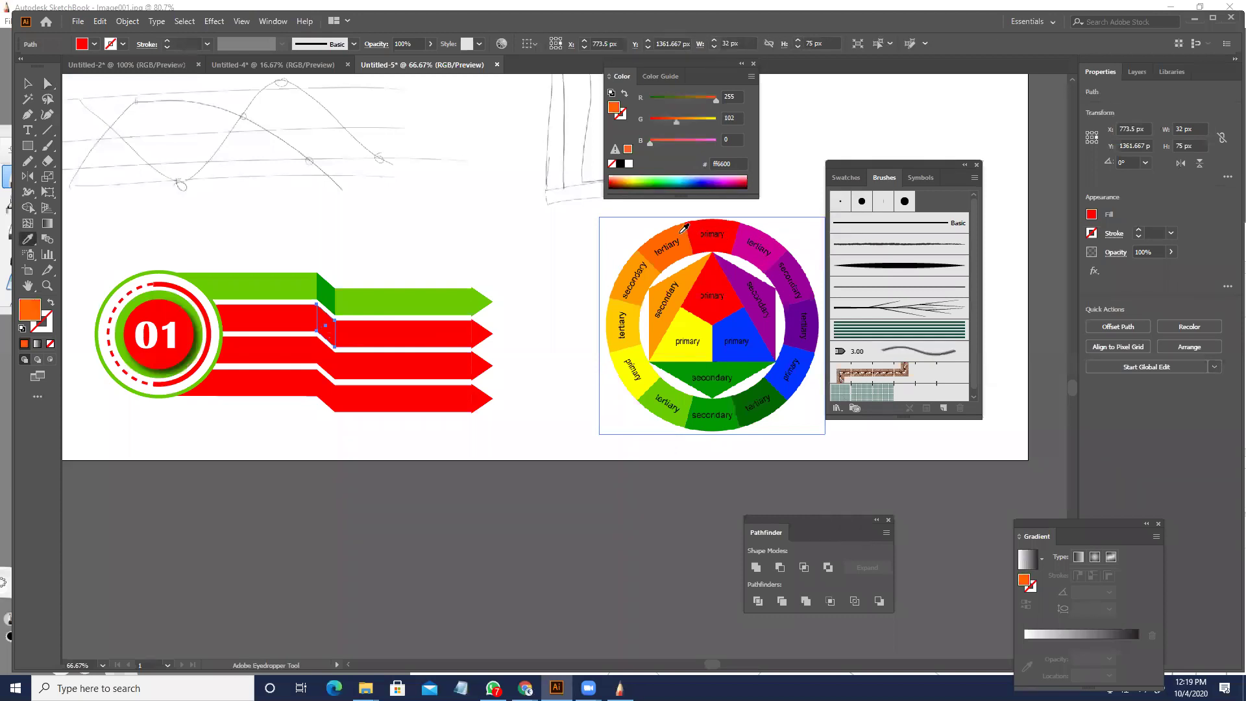
click(754, 228)
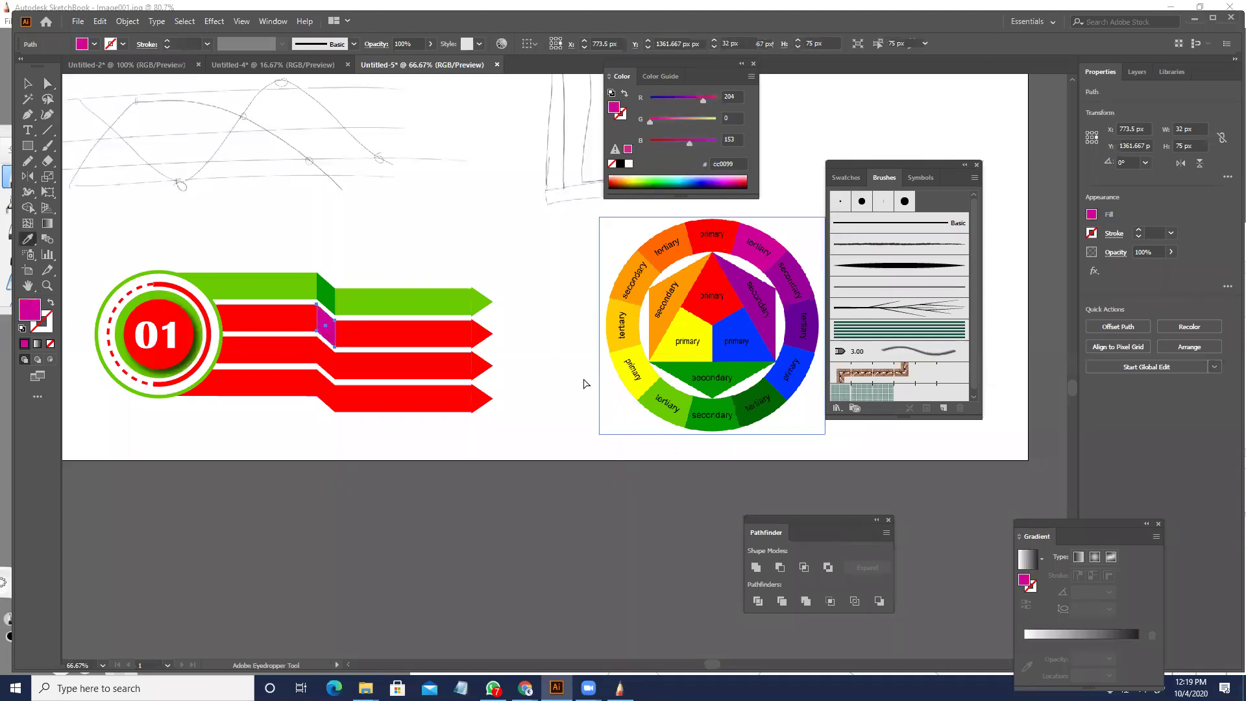
key(a)
click(536, 437)
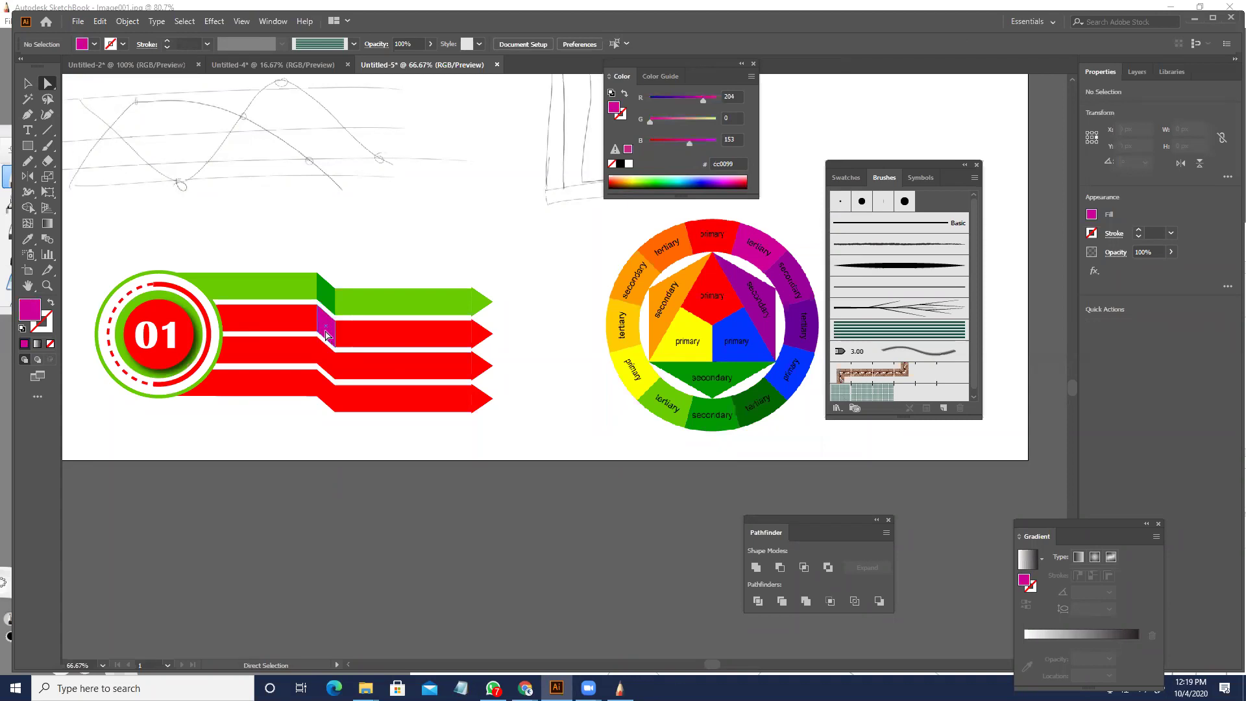
- Restore red on the second banner's fold and darken it to a deeper shade of red
click(327, 335)
key(i)
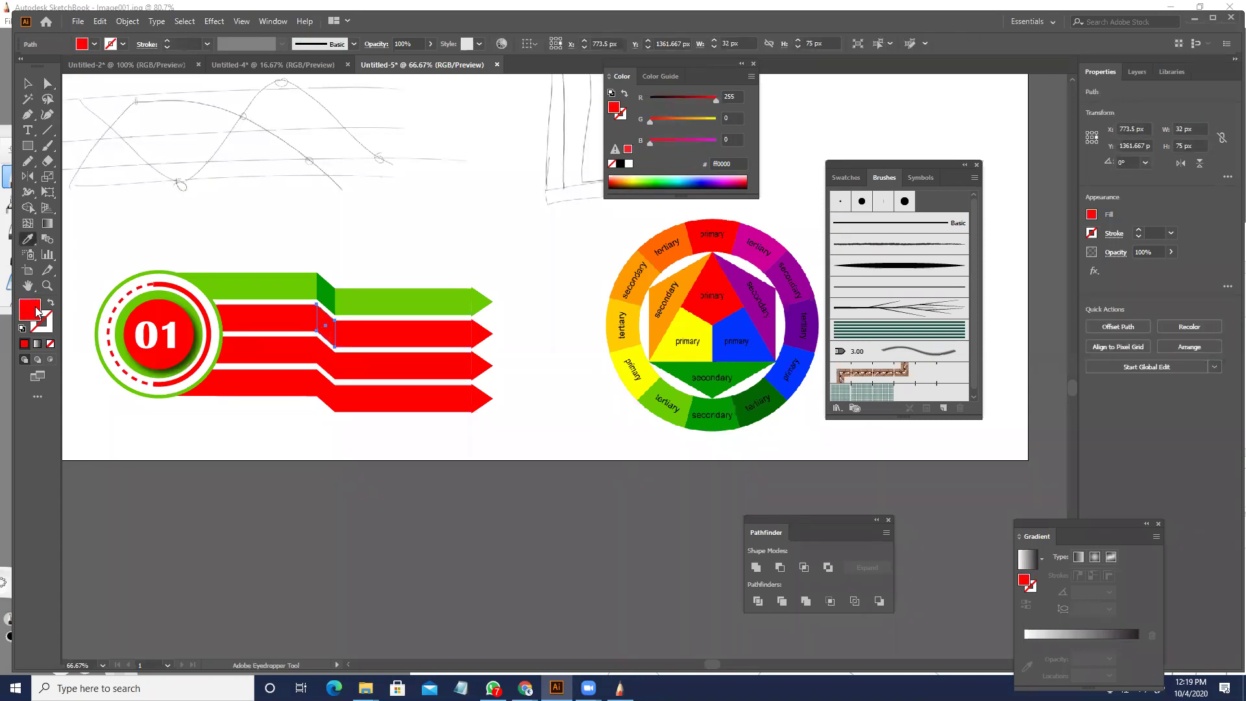
double_click(30, 309)
drag(620, 267, 609, 294)
click(759, 261)
key(a)
click(456, 442)
- Fill the two bars of the third banner with yellow sampled from the center of the color wheel
click(312, 360)
shift+click(403, 359)
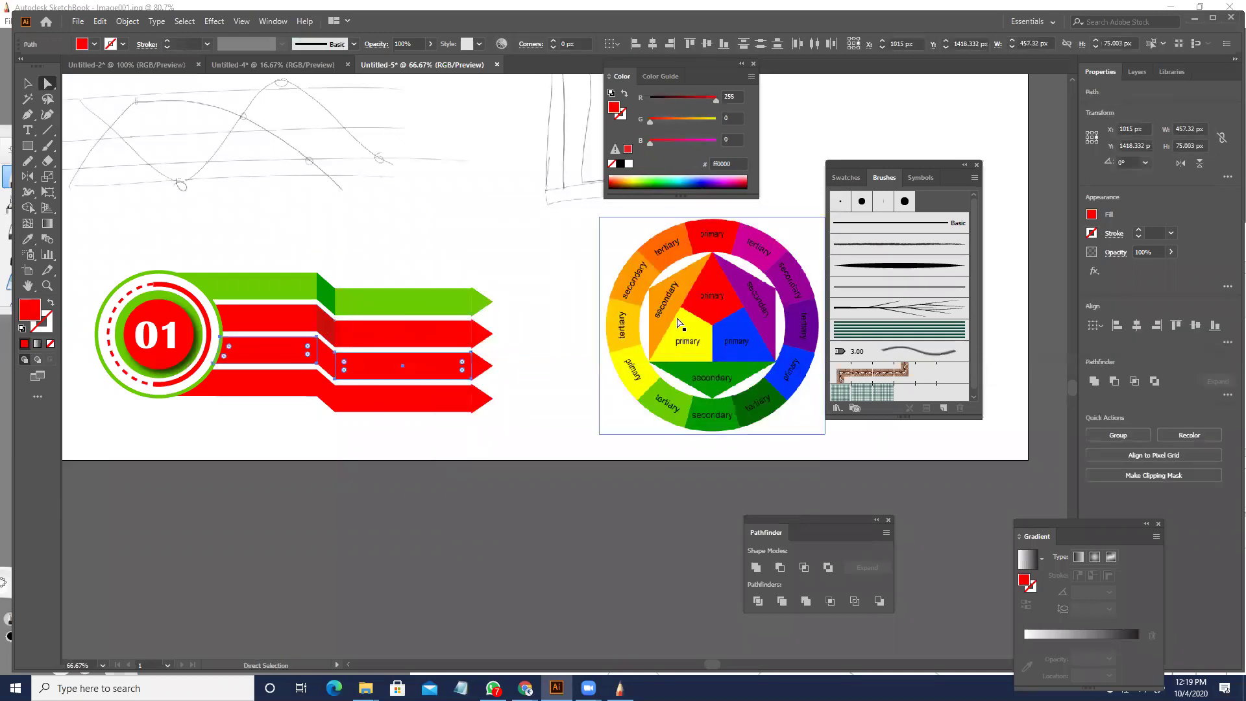
key(i)
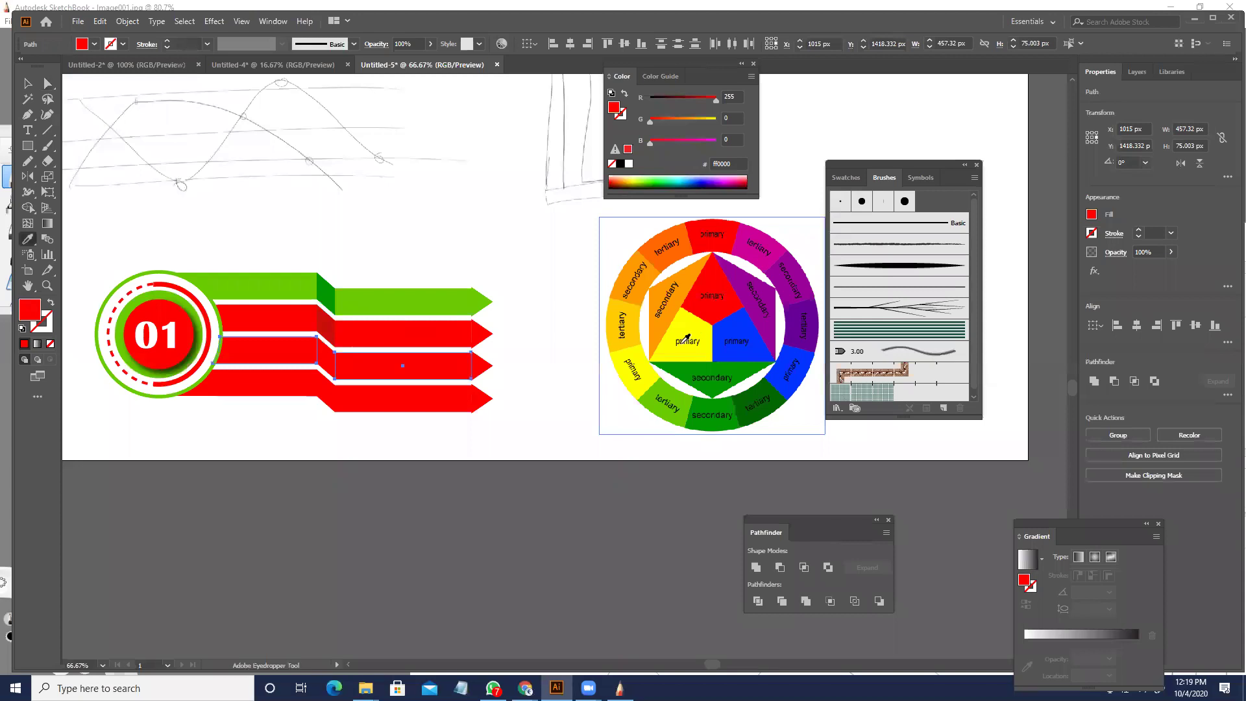
click(689, 325)
key(a)
click(396, 425)
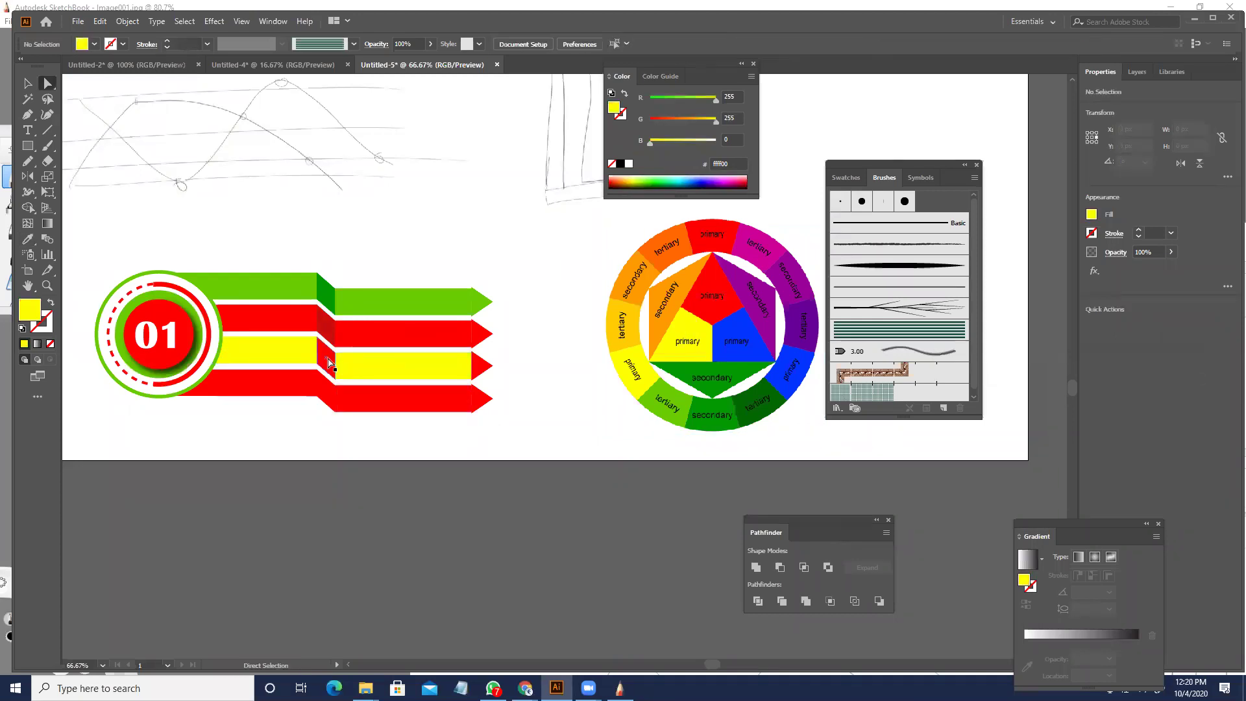
- Fill the third banner's fold with the banner's yellow and darken it to d1cb00
key(i)
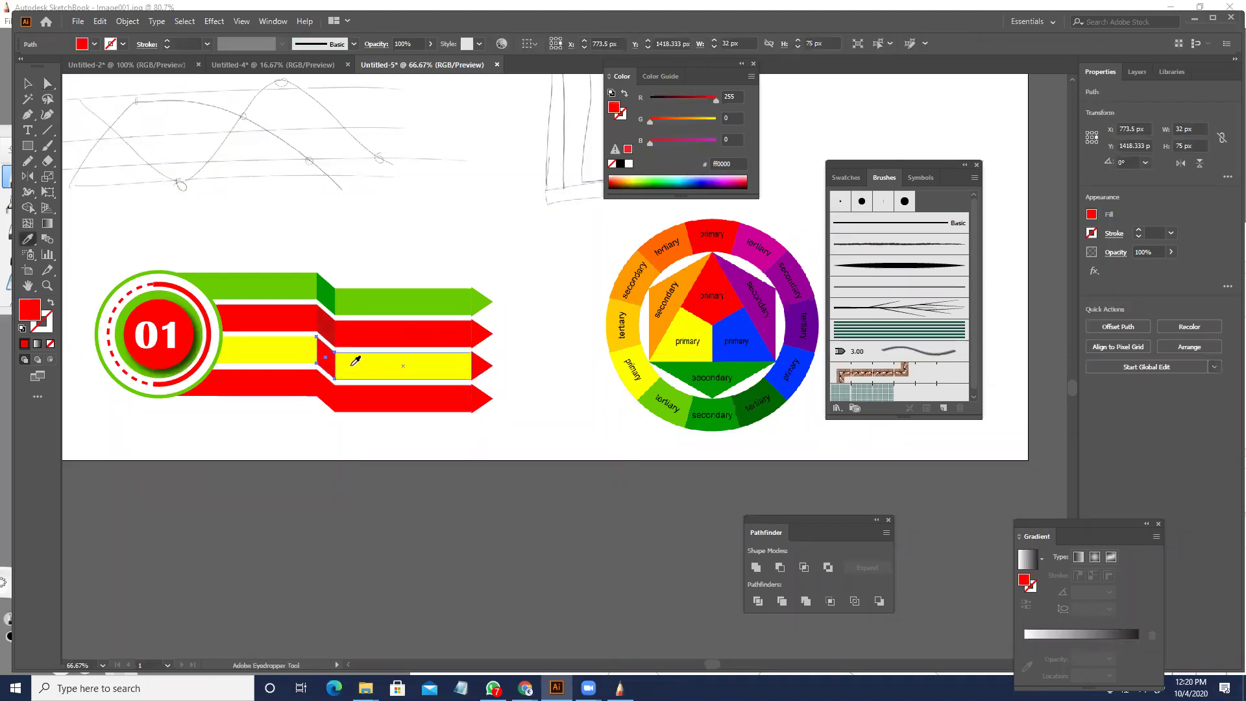
click(379, 357)
double_click(30, 309)
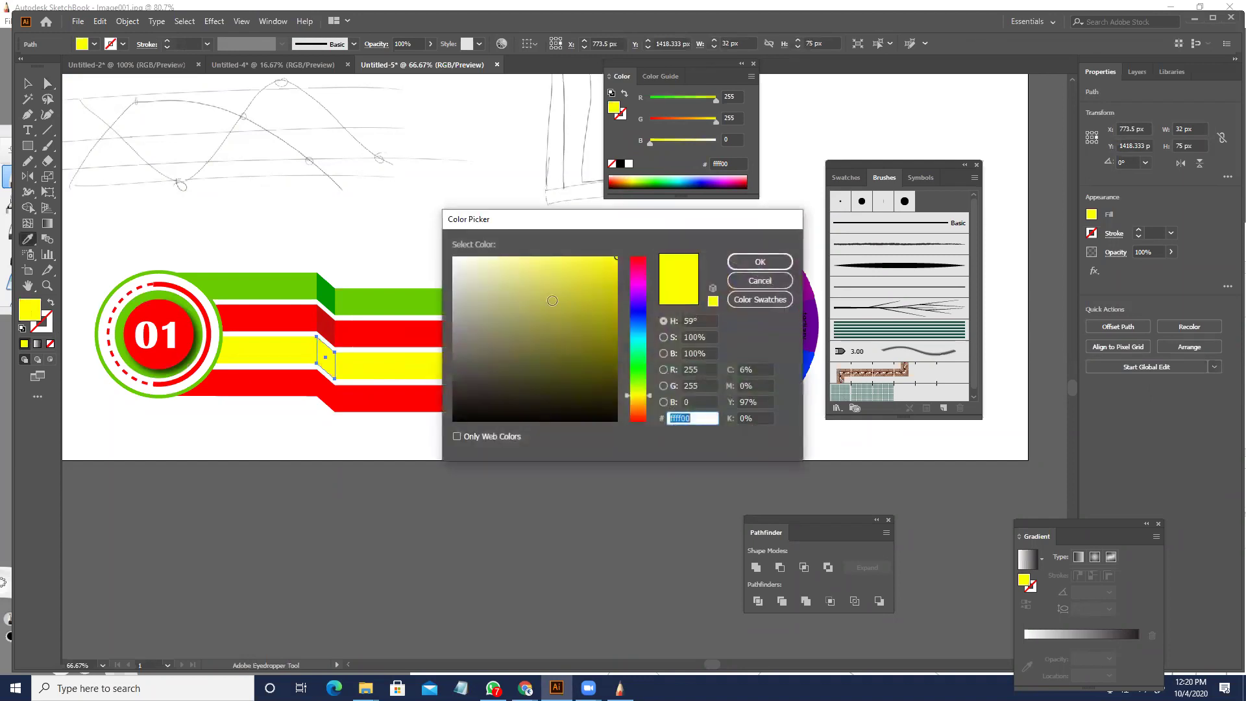
drag(616, 260, 618, 286)
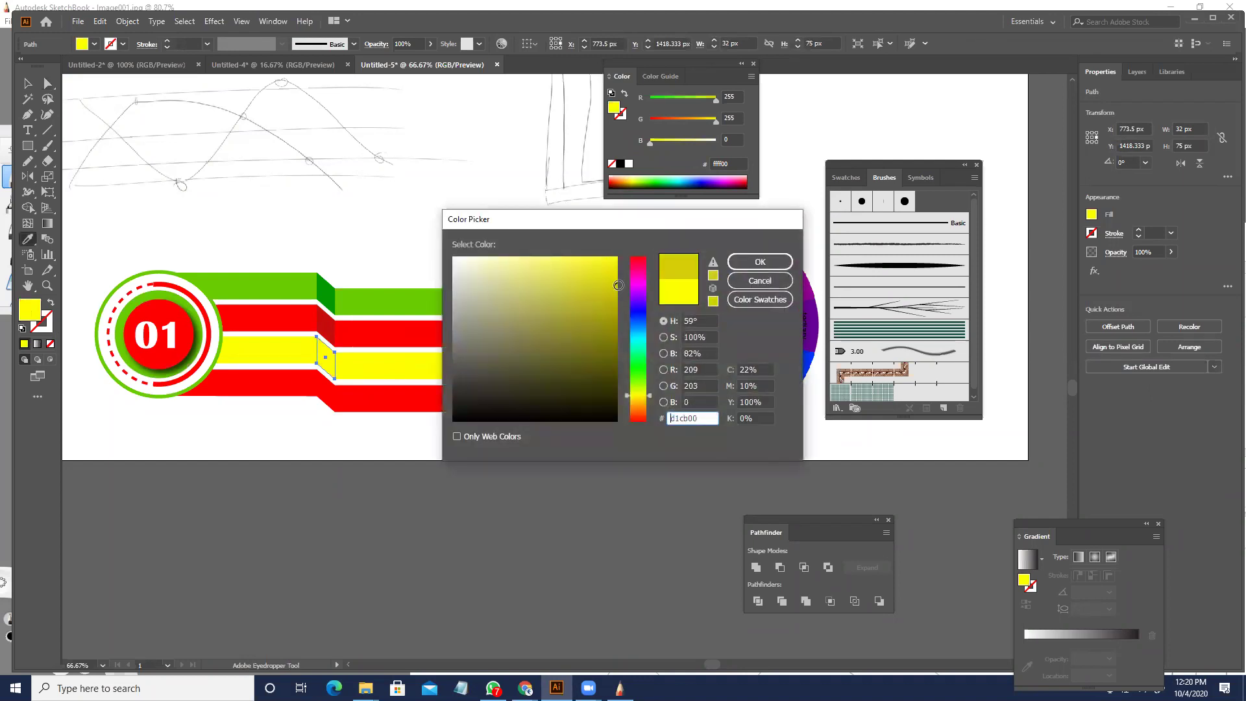
click(740, 262)
key(a)
click(507, 426)
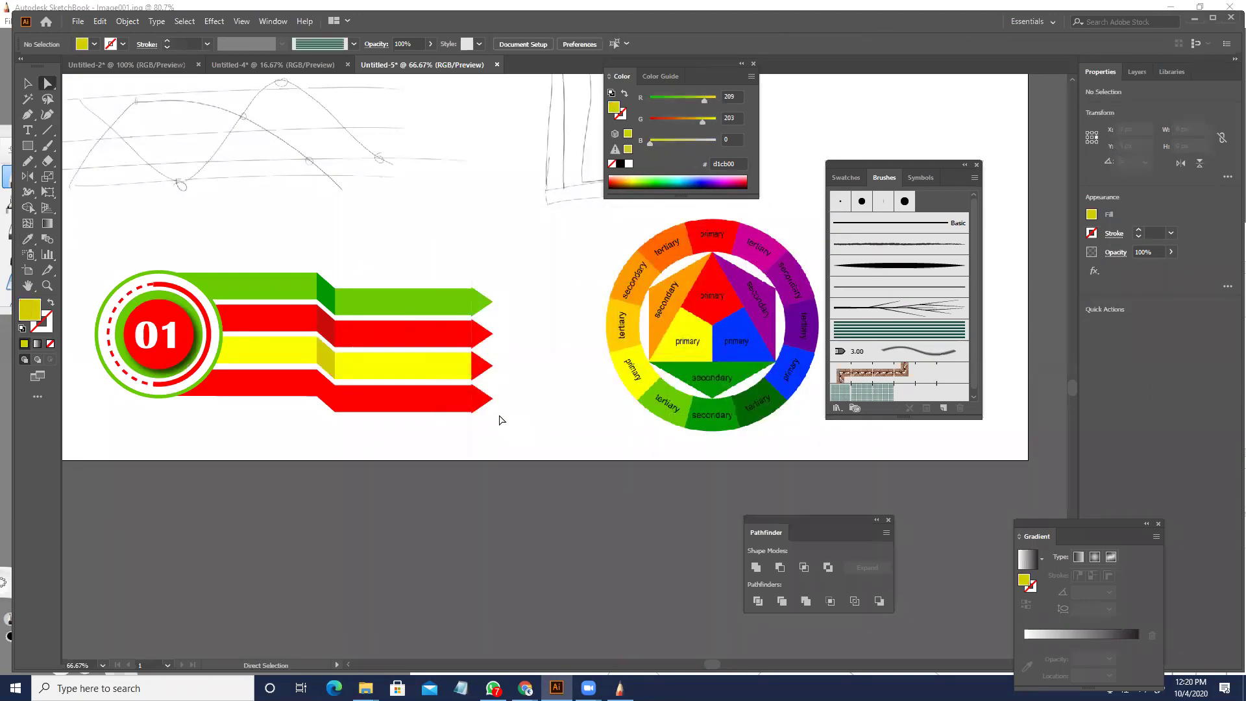
- Match the third banner's arrowhead to the darker yellow of its fold
click(485, 367)
key(i)
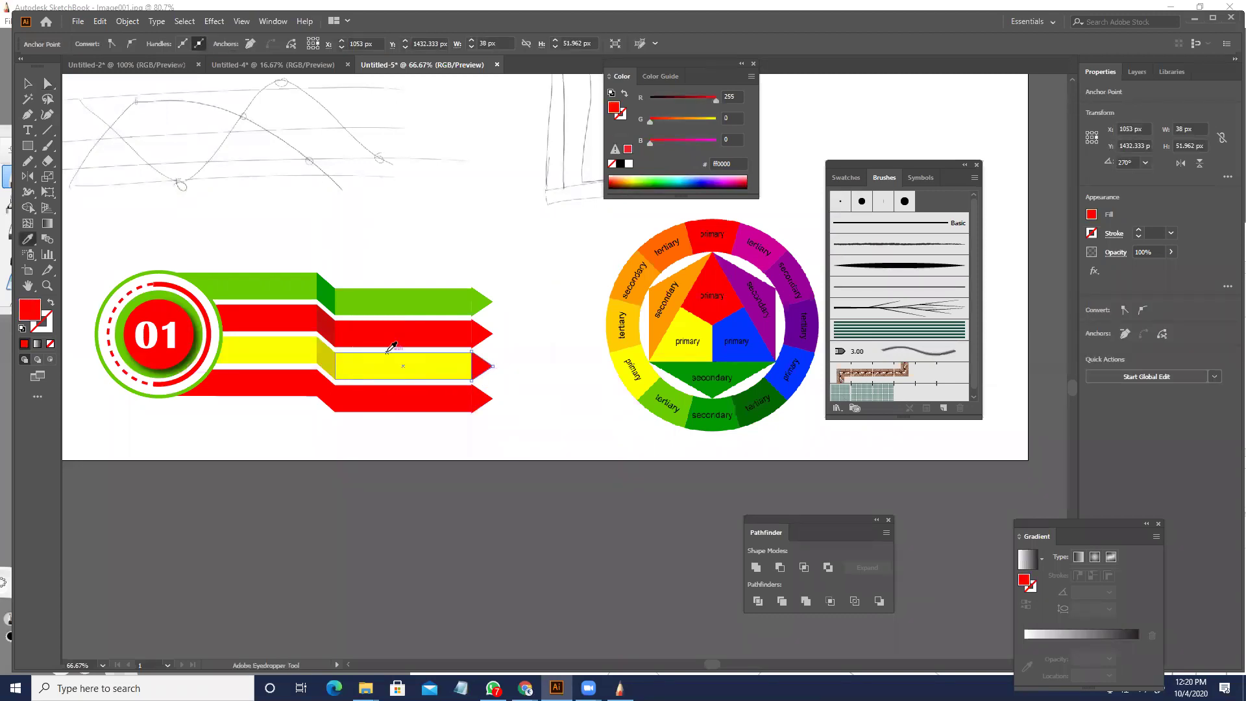
click(332, 358)
key(a)
click(463, 463)
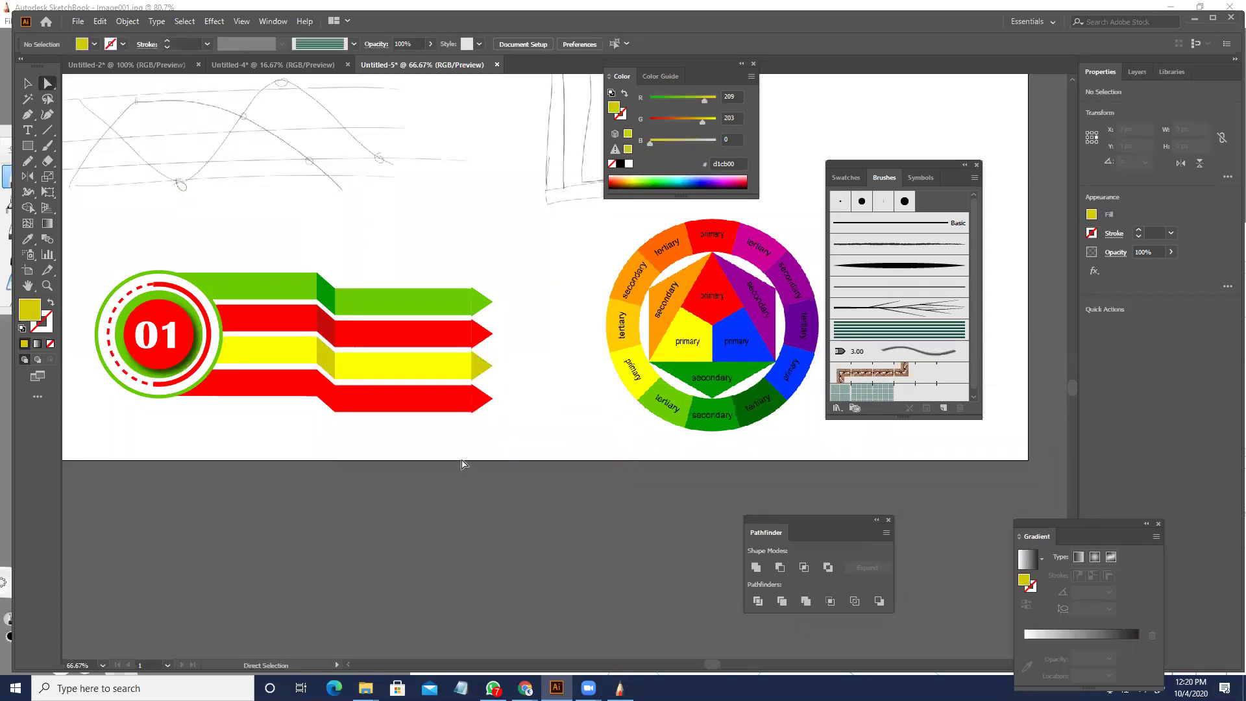
- Fill the two bars of the fourth banner with blue 0033ff sampled from the color wheel
click(421, 410)
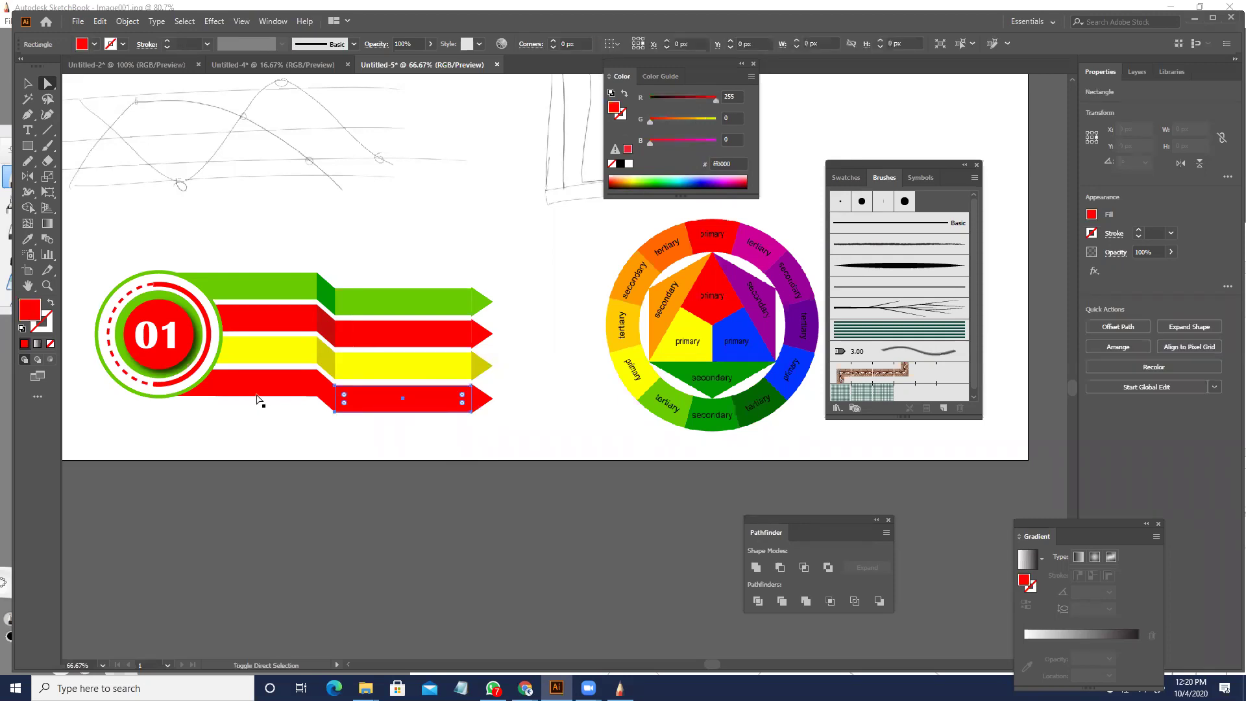
key(i)
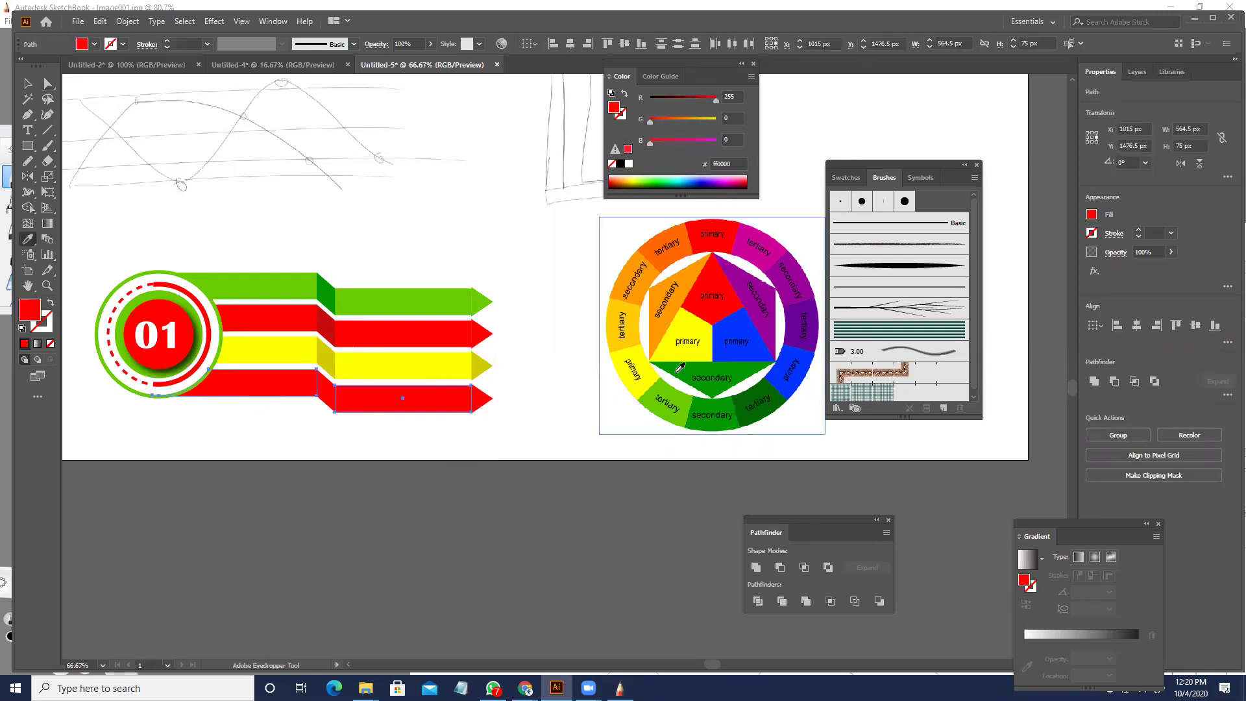
click(791, 387)
key(a)
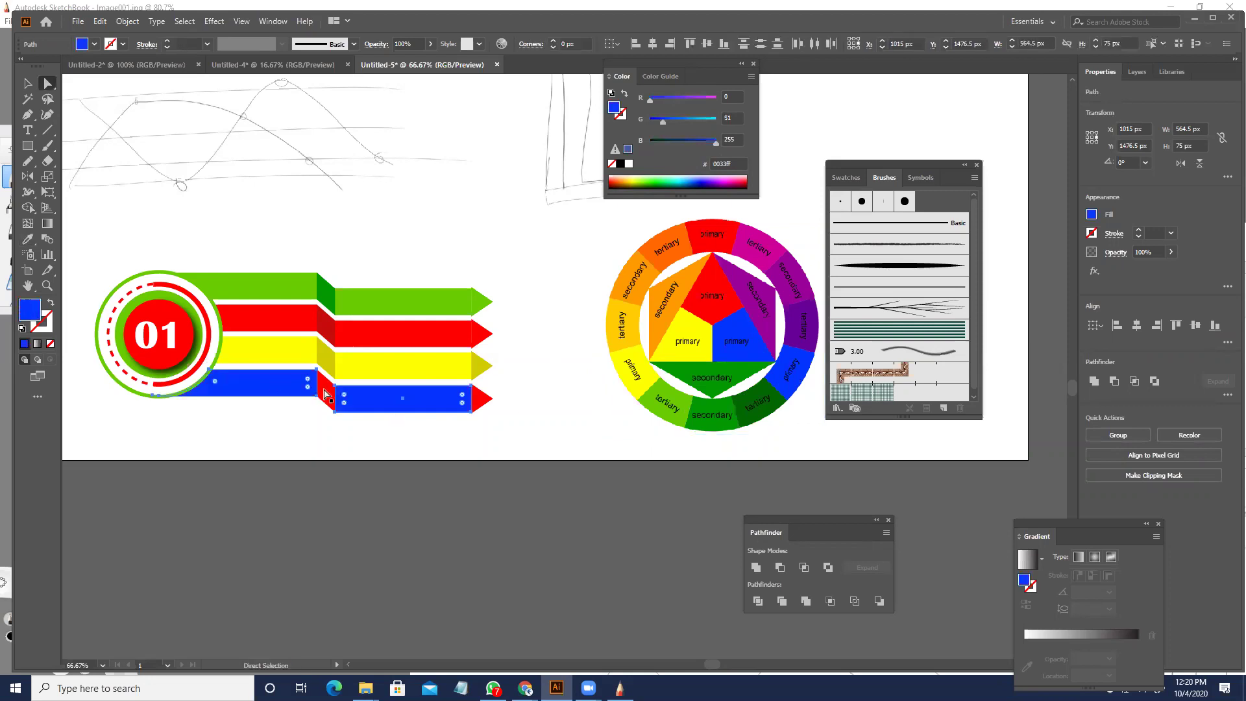
- Fill the fourth banner's fold with the banner's blue and darken it to 0633c4
click(323, 393)
key(i)
click(408, 409)
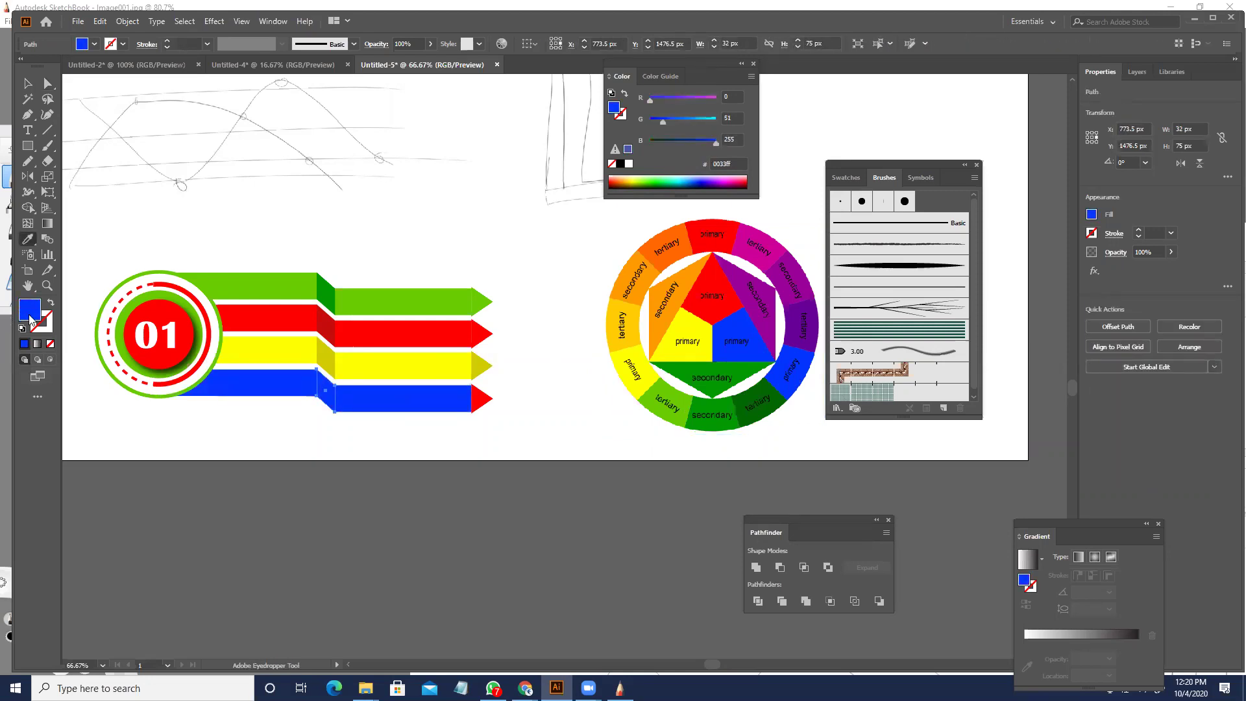
double_click(38, 315)
click(614, 278)
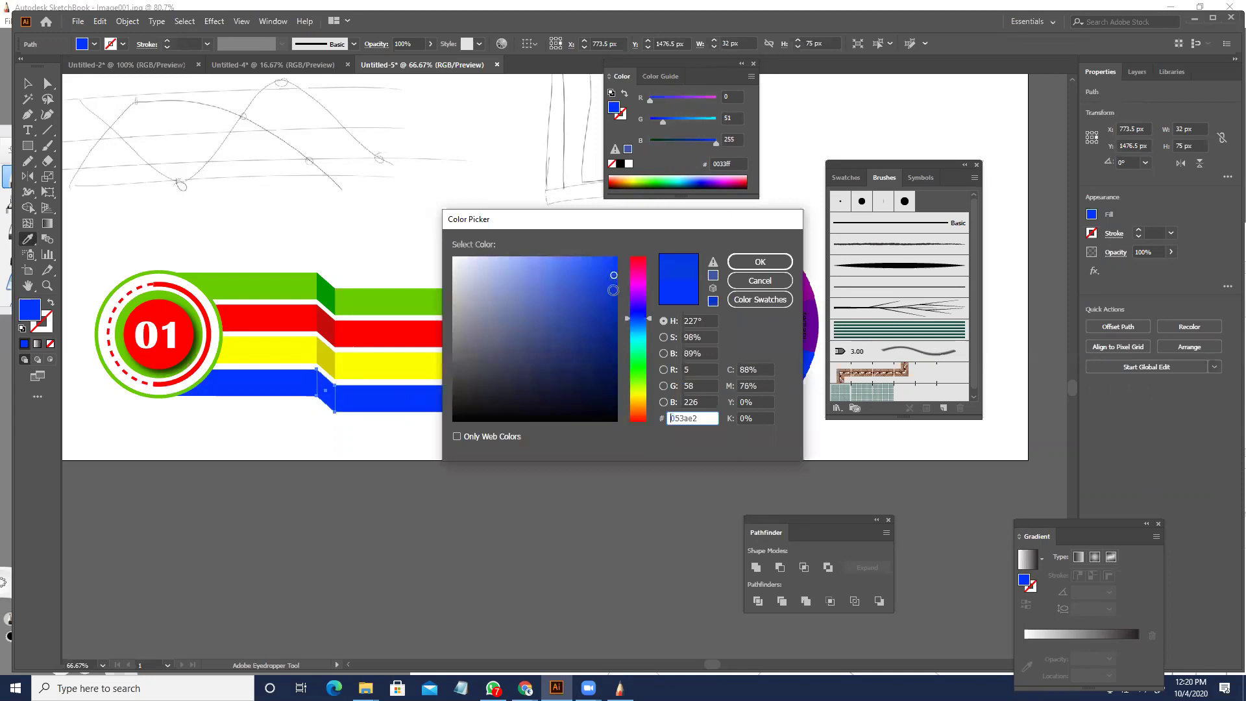
click(759, 262)
key(a)
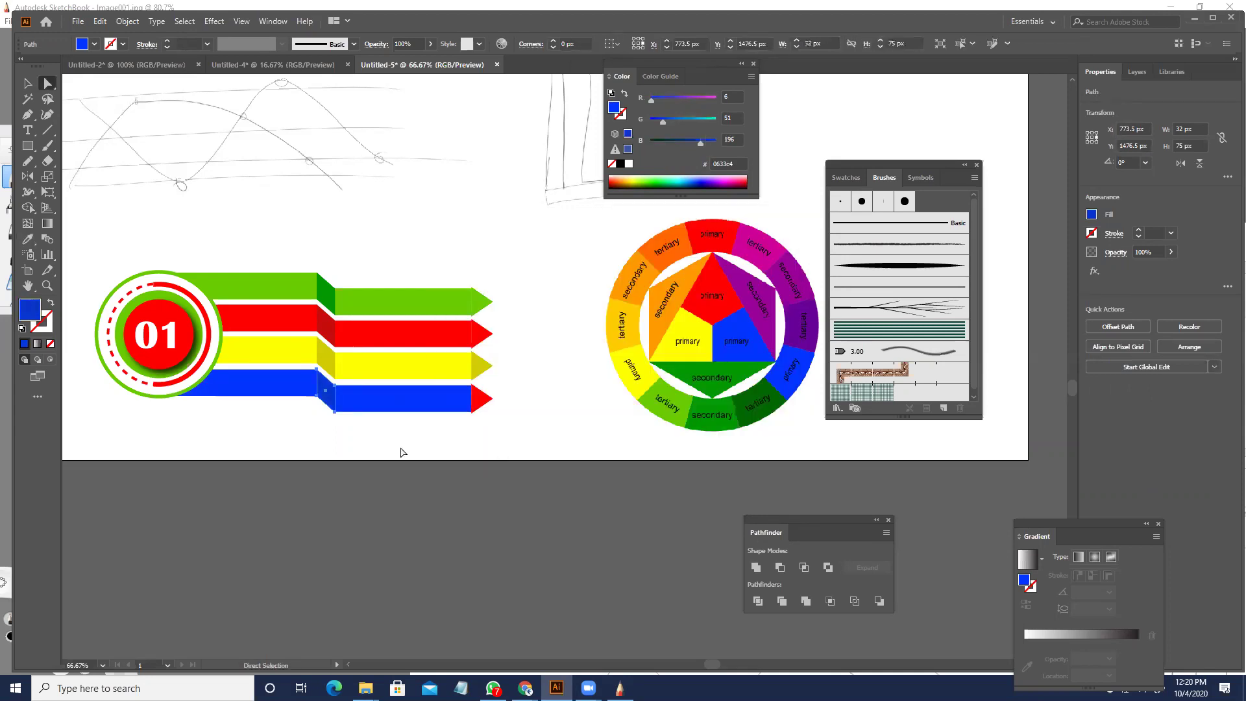
click(469, 440)
- Recolor the fourth banner's arrowhead blue and match the second banner's arrowhead to the darker red of its fold
click(481, 407)
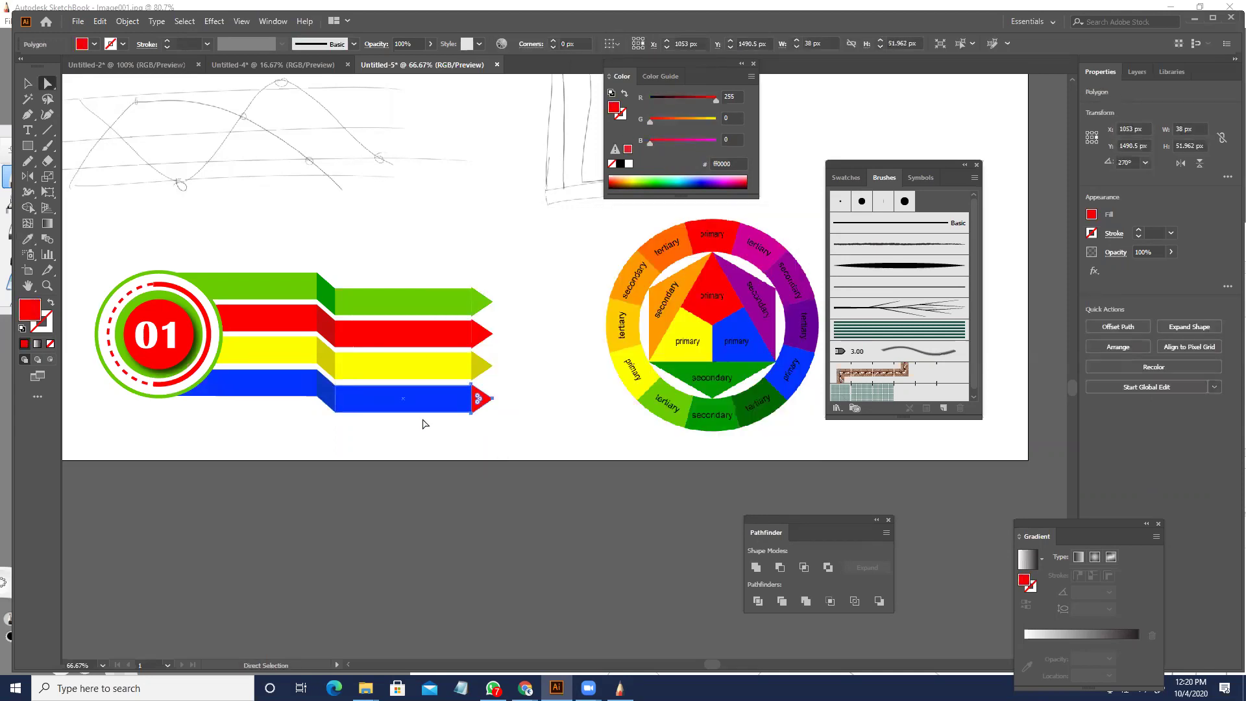
key(i)
click(450, 399)
ctrl+click(492, 333)
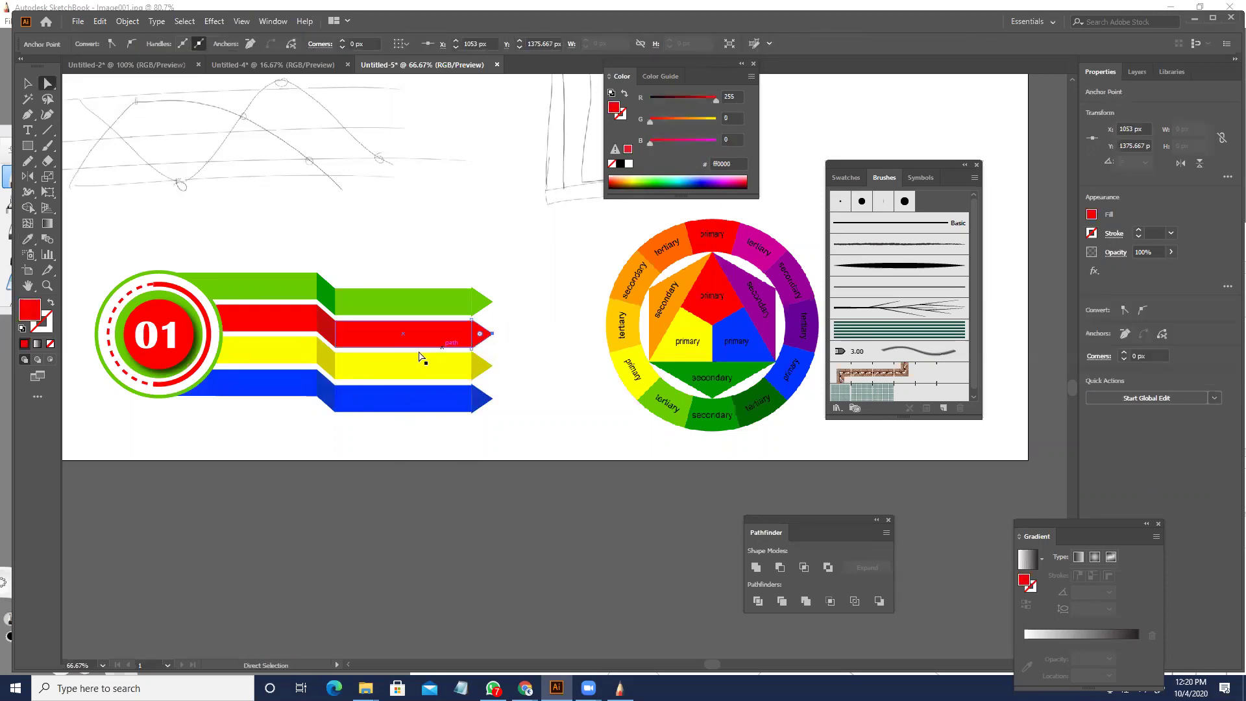
click(331, 325)
key(v)
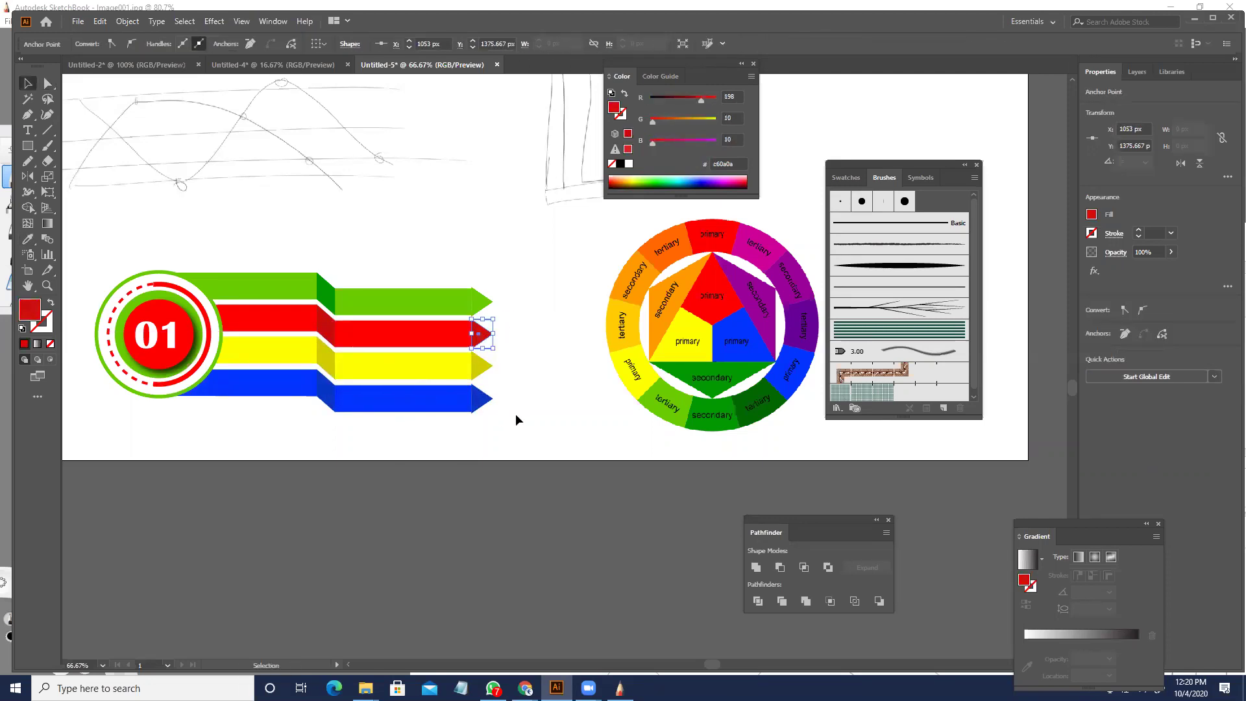
- Move the color wheel away from the finished banners to the lower-right corner of the artboard
drag(536, 412, 533, 454)
drag(508, 488, 103, 292)
drag(442, 340, 525, 464)
drag(291, 408, 256, 455)
scroll(326, 417, down, 1)
drag(435, 439, 297, 398)
drag(521, 473, 741, 549)
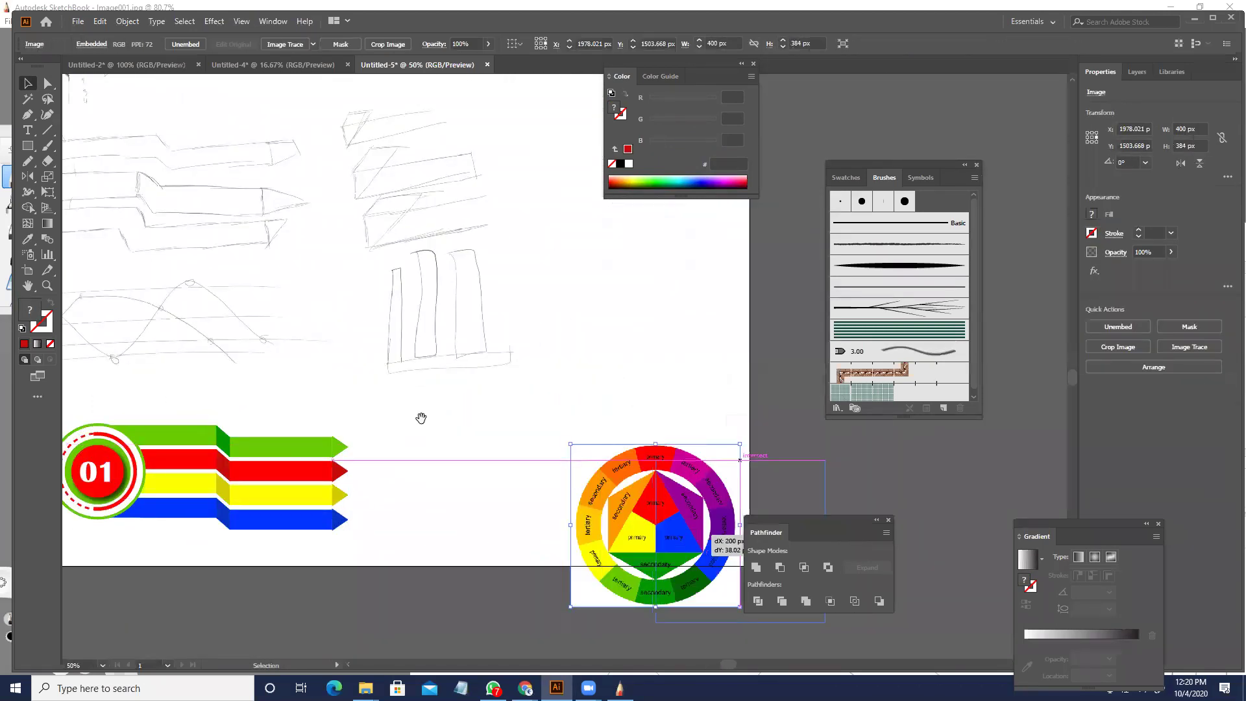
- Draw a dark red rectangle about 662 px wide and 98 px tall near the sketches and duplicate it downward into three evenly spaced bars
drag(420, 417, 440, 527)
drag(430, 341, 393, 450)
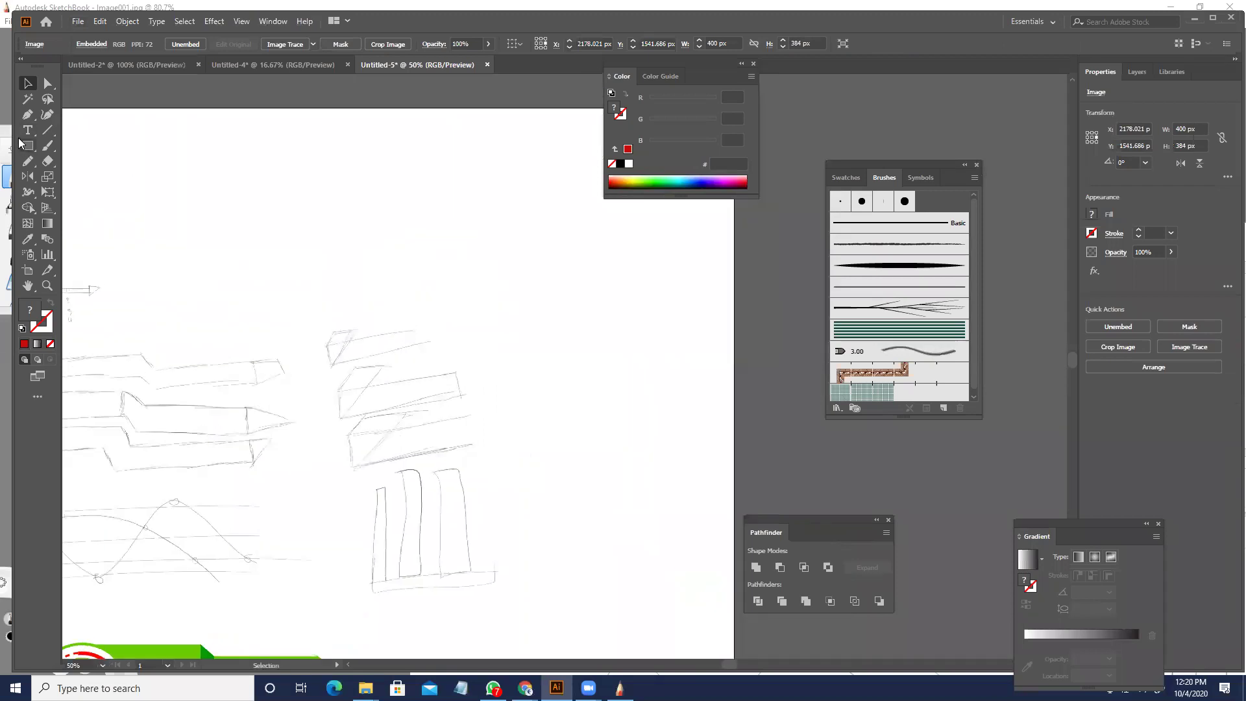
drag(296, 297, 578, 327)
key(v)
drag(478, 325, 486, 375)
key(ctrl+z)
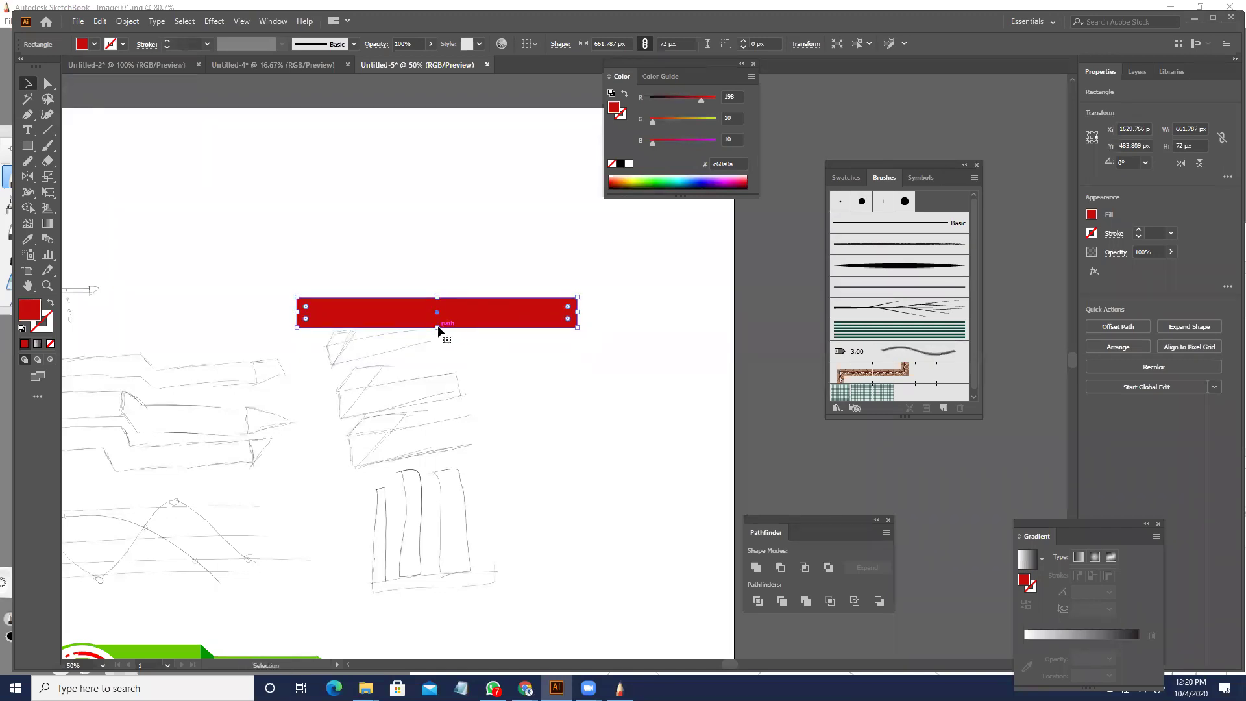
drag(438, 329, 448, 381)
key(ctrl+d)
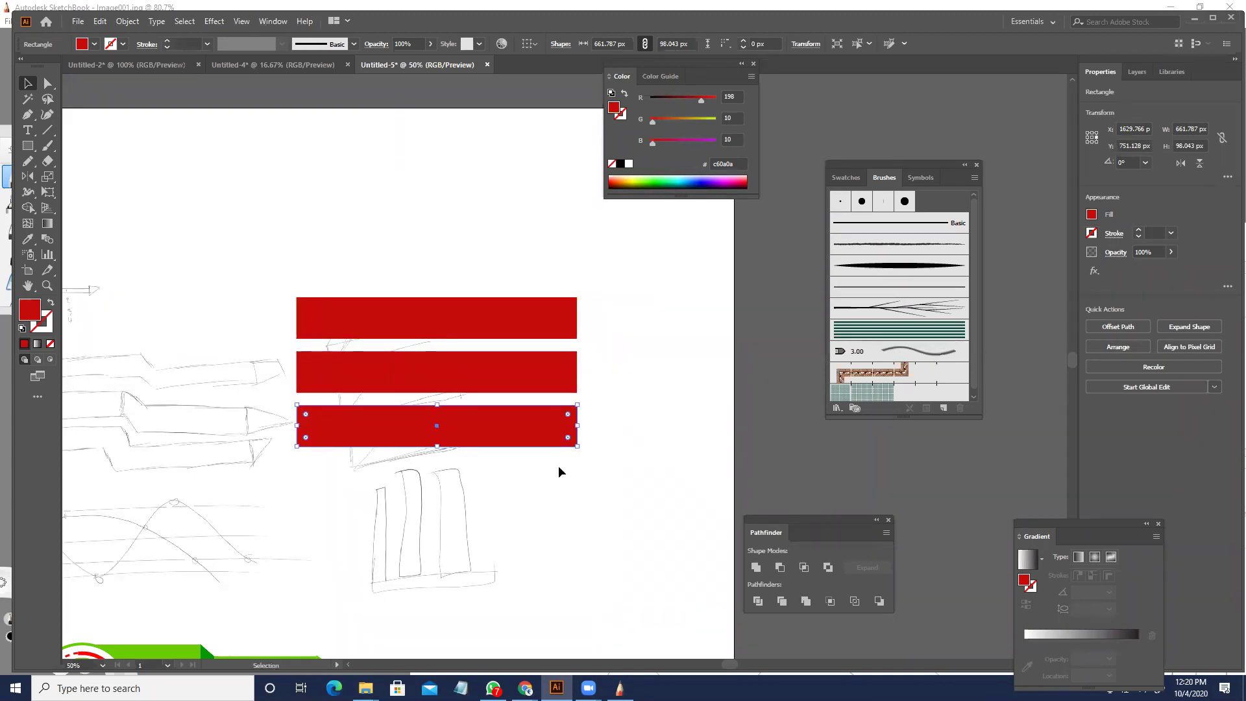
- Move the three red bars up to the empty area above the sketches
key(ctrl+a)
drag(406, 312, 375, 107)
drag(444, 350, 484, 571)
drag(412, 321, 321, 262)
- Pull the bars' right ends inward and up into slanted folds about 130 px wide, keeping full-length bars behind them
key(a)
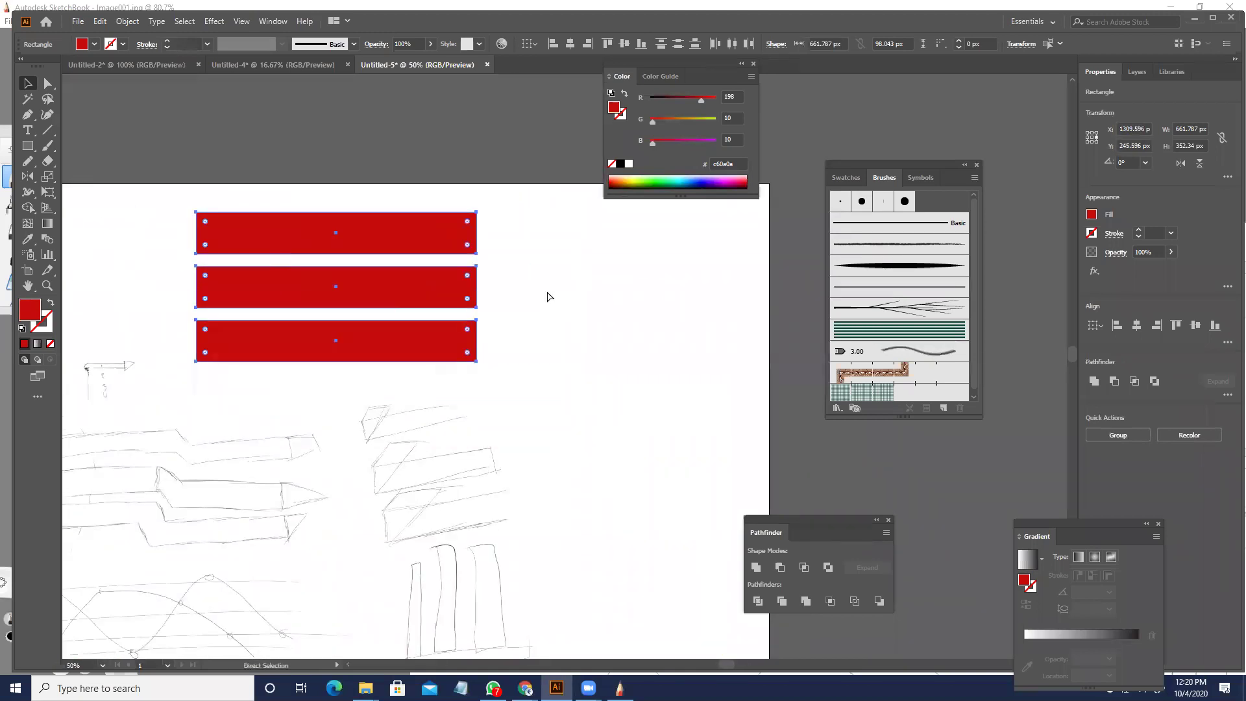
drag(523, 415, 448, 193)
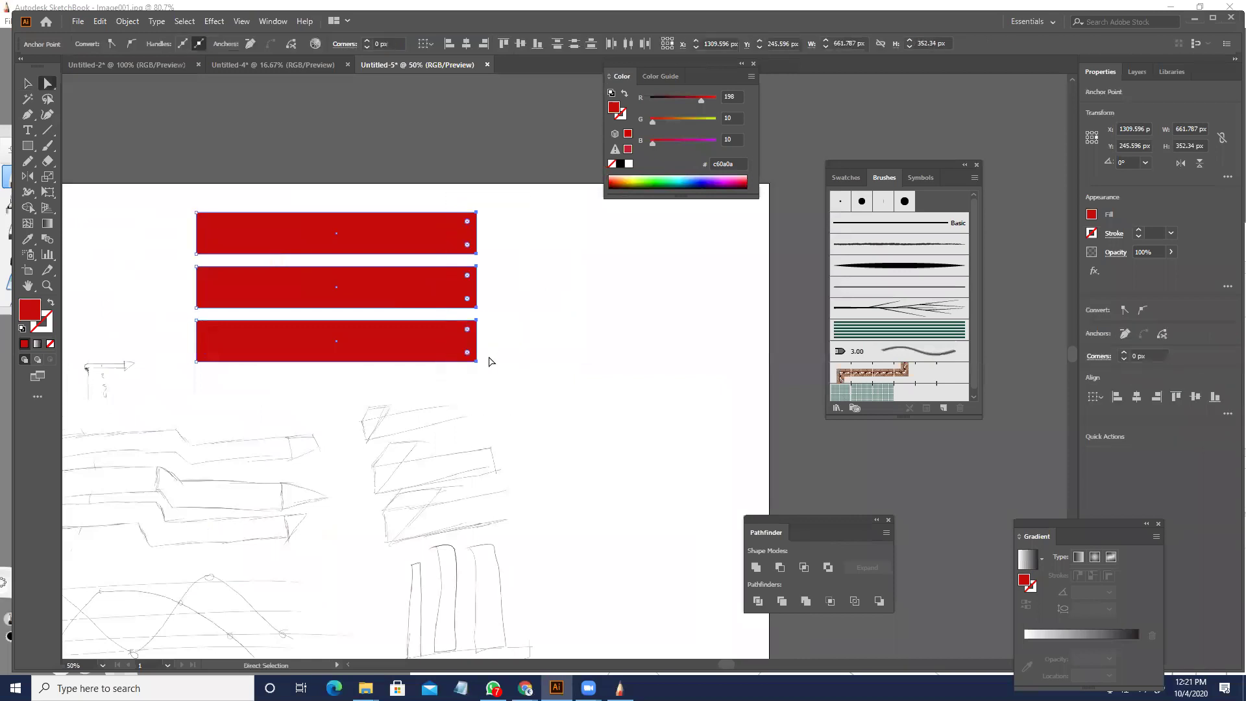
drag(476, 361, 251, 327)
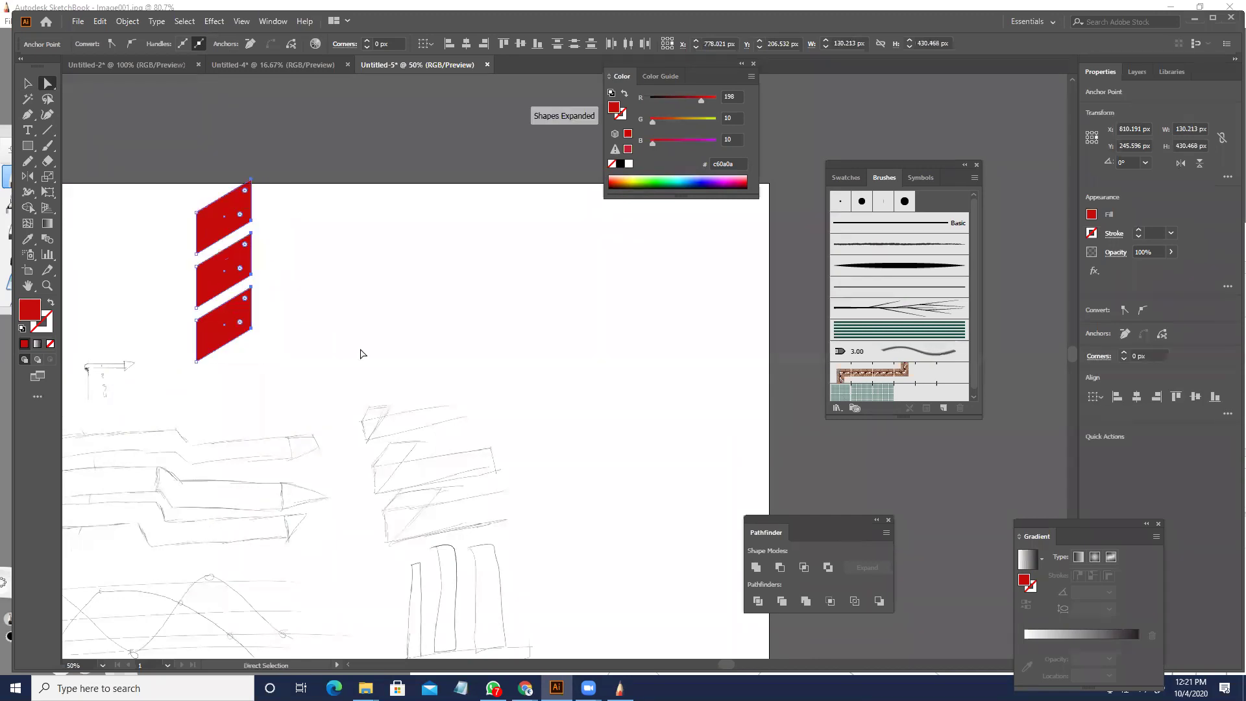
key(ctrl+z)
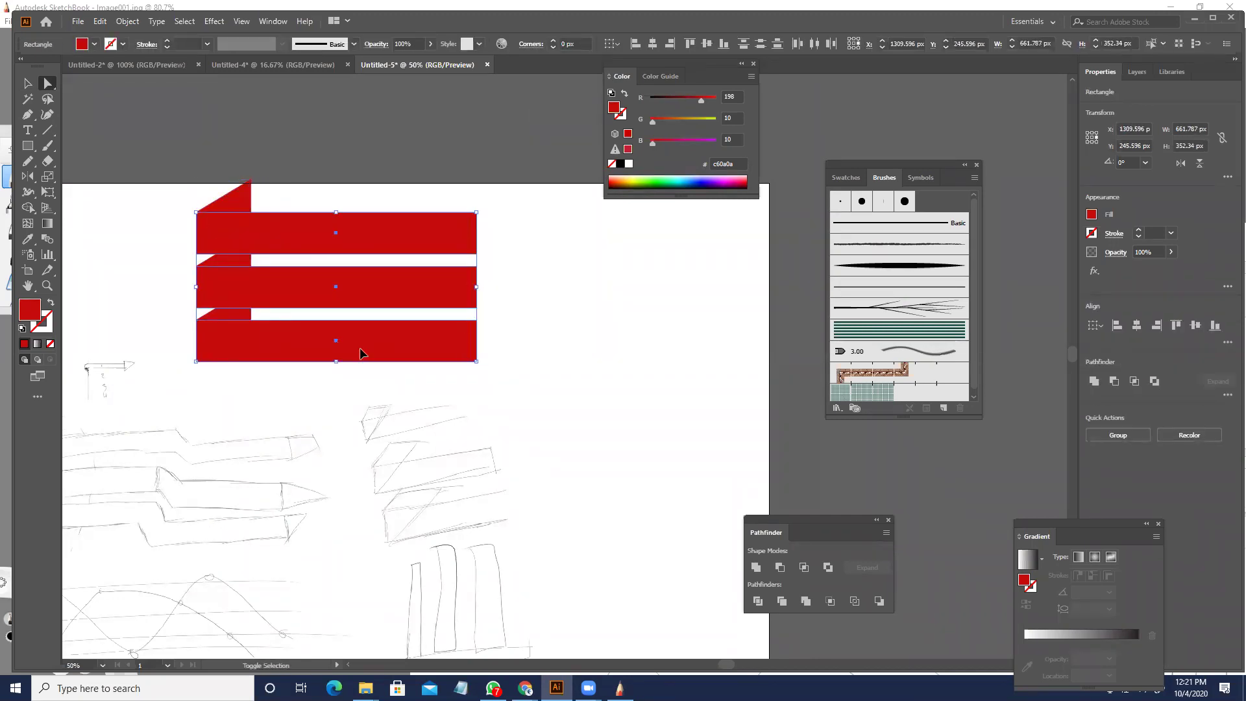
key(ctrl+z)
- Fill the three full-length bars with the brighter red ff0303, leaving the slanted folds darker
key(v)
drag(351, 375, 177, 187)
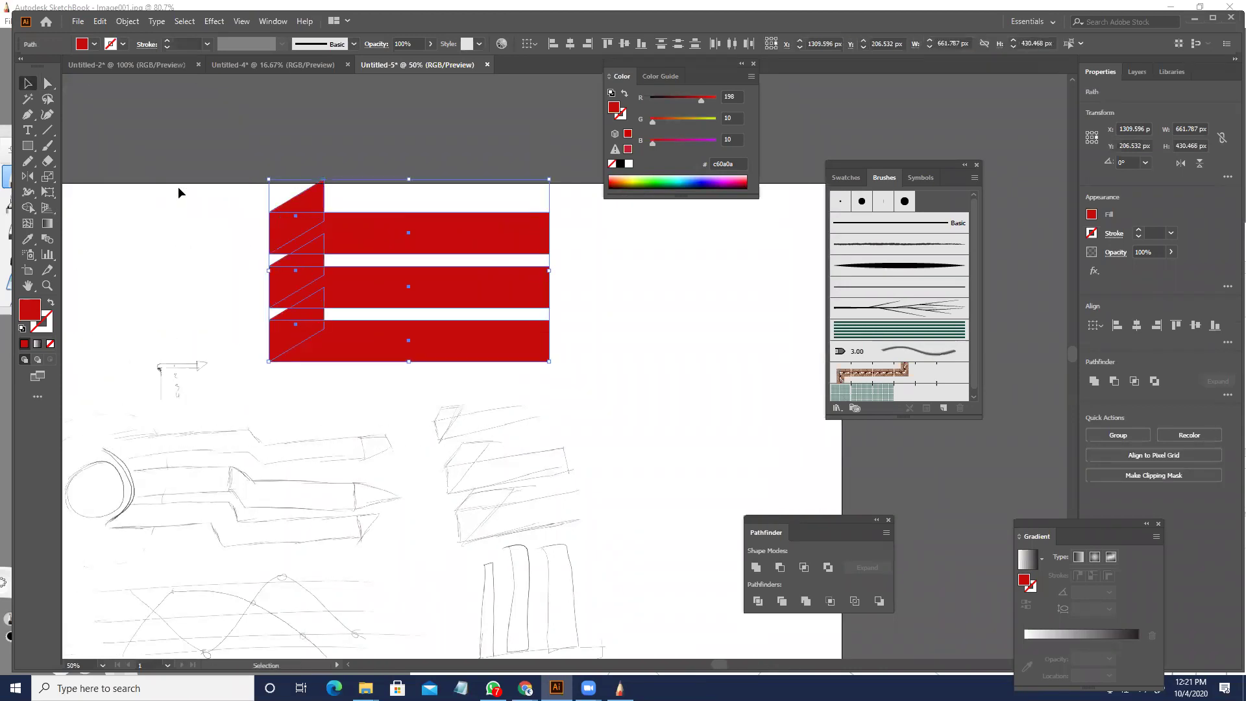
key(a)
drag(458, 180, 552, 379)
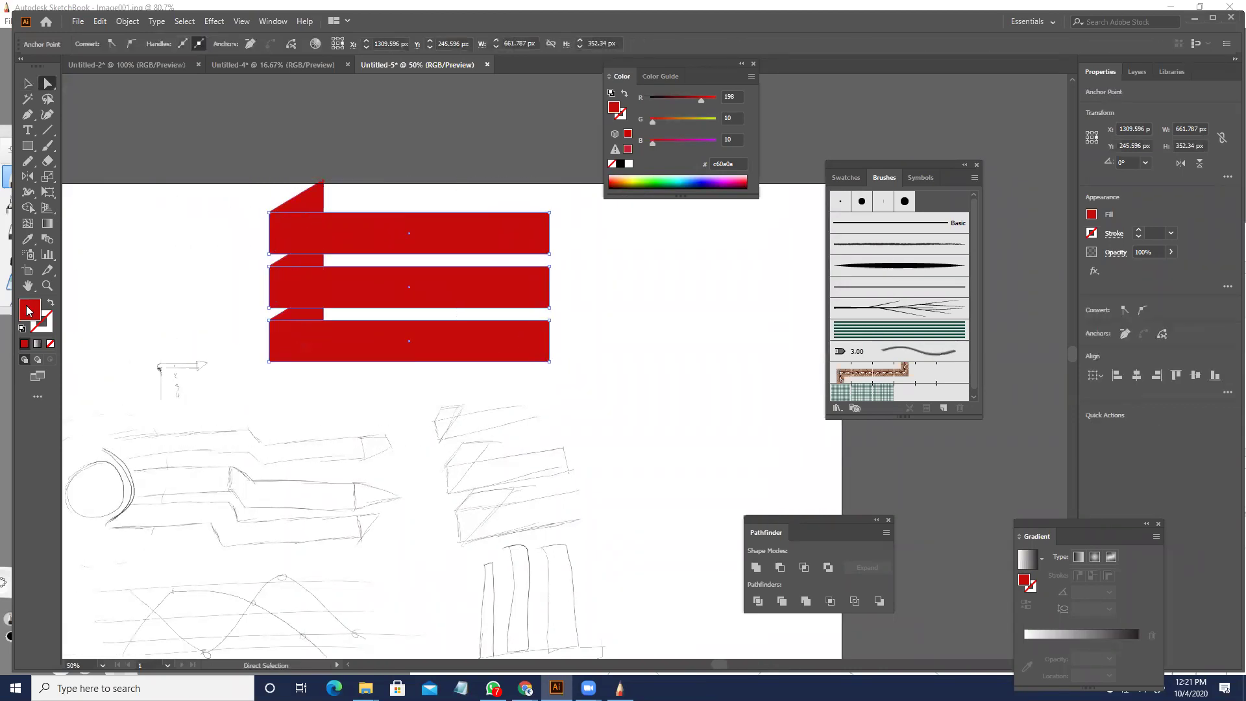
drag(606, 292, 616, 256)
click(749, 262)
- Move the three bars and their folds down together so they sit fully inside the artboard
key(v)
click(628, 367)
drag(648, 395, 603, 439)
drag(242, 337, 217, 238)
drag(249, 282, 271, 438)
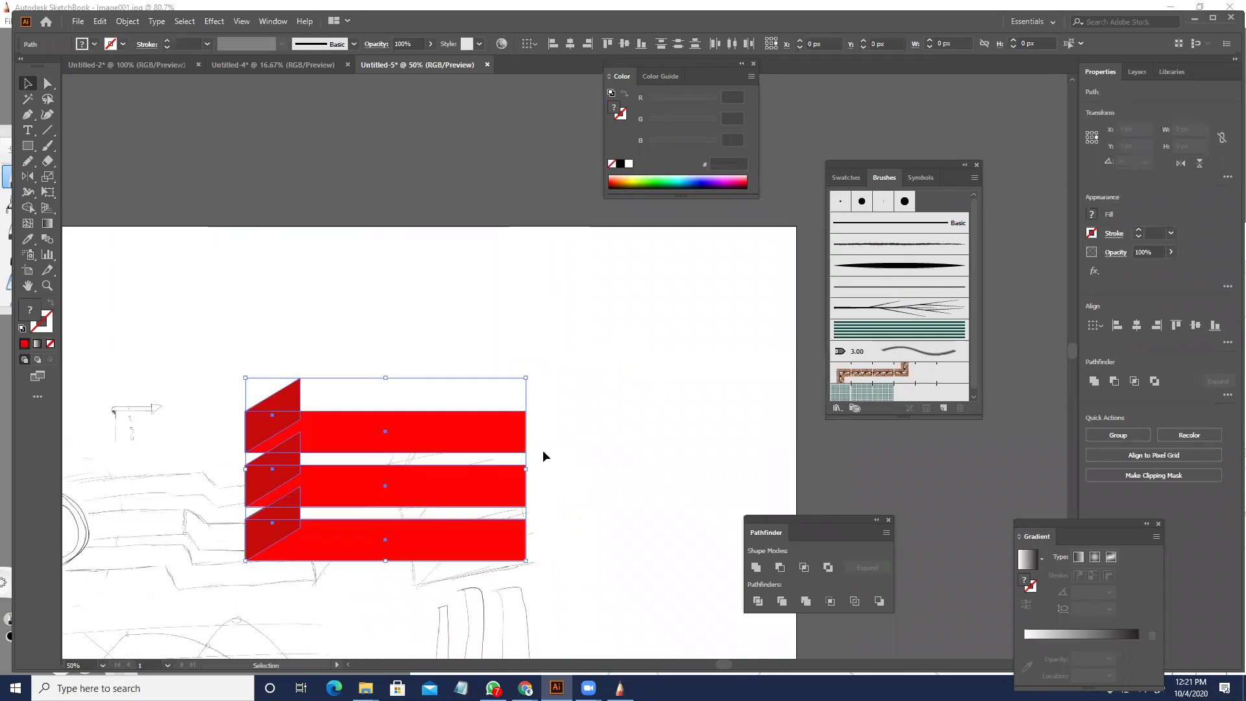
click(586, 420)
- Draw a circle about 99 px in diameter at the upper end of the top fold and fill it with the fold's dark red
scroll(586, 420, up, 2)
drag(339, 376, 662, 272)
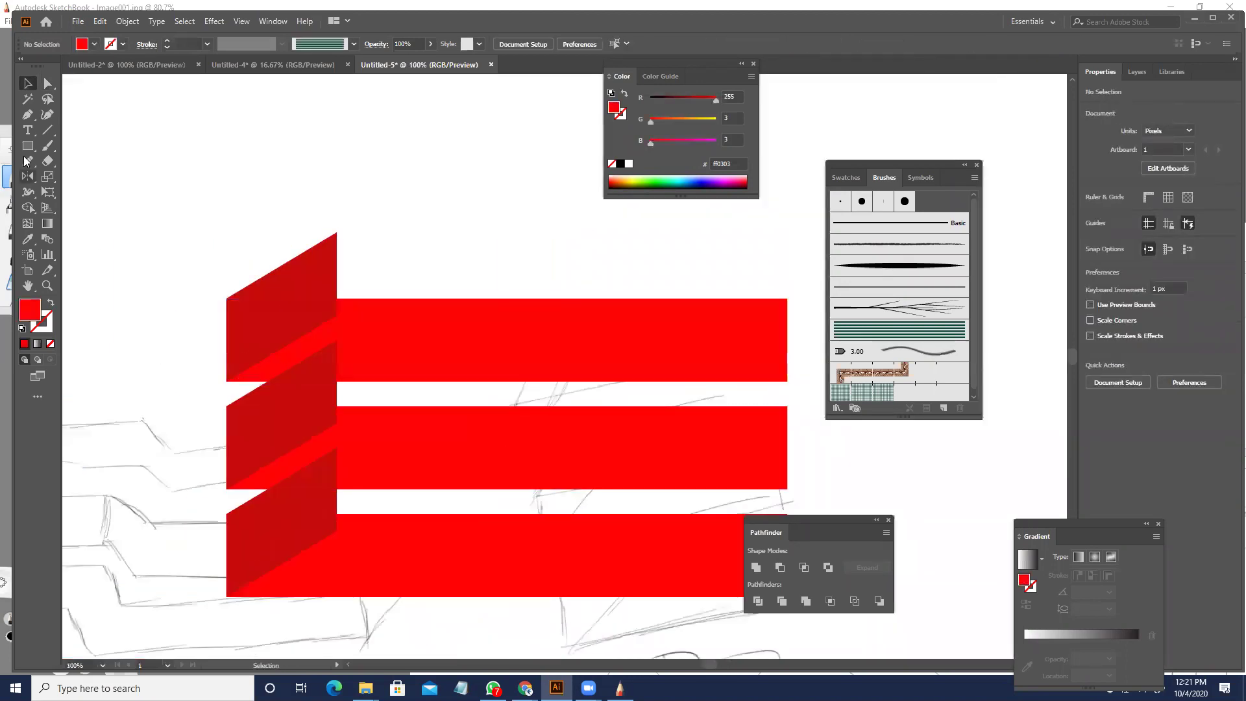
drag(32, 153, 72, 176)
scroll(353, 281, up, 1)
drag(318, 283, 353, 331)
key(v)
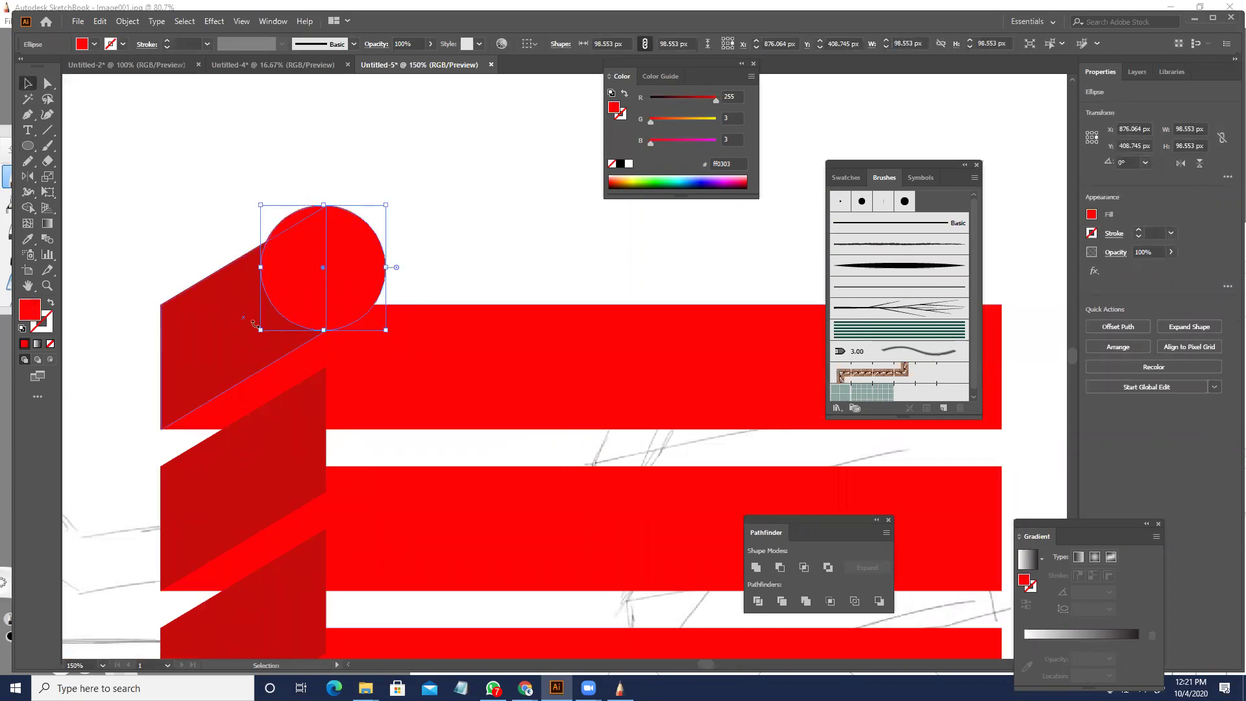
key(i)
click(236, 314)
key(v)
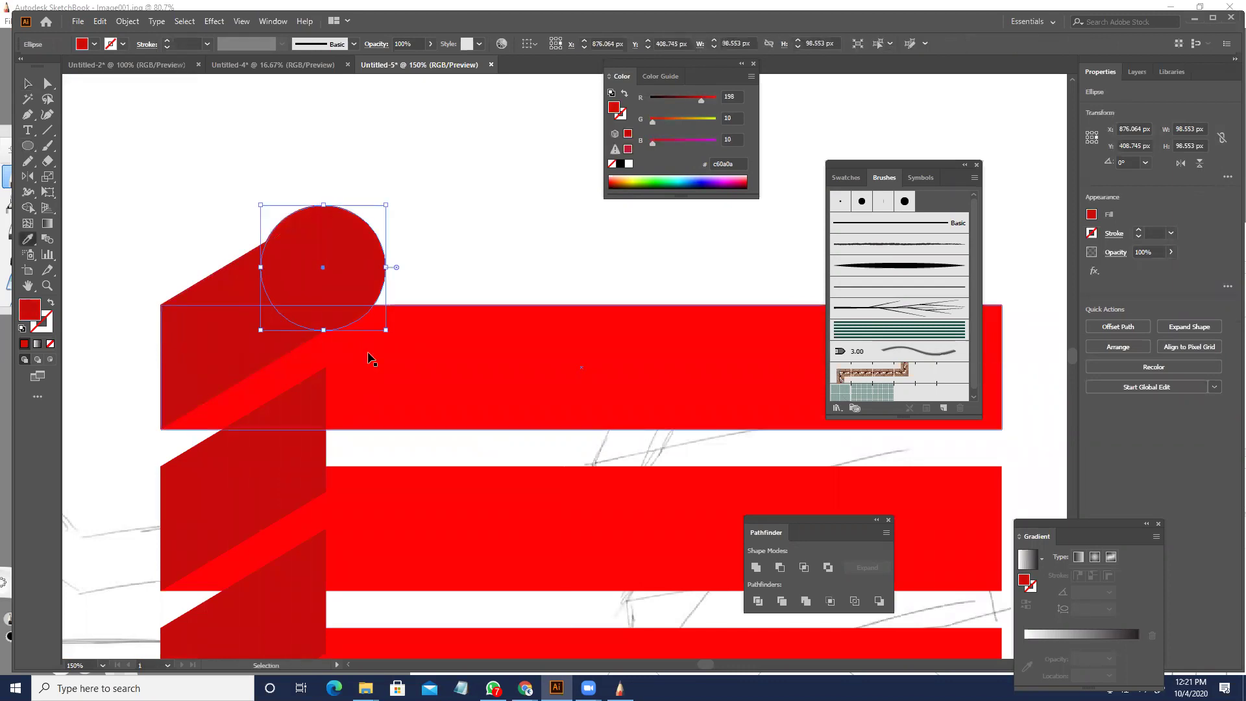
- Add a concentric inner circle about 71 px in diameter in the bars' bright red and select both circles
key(ctrl+v)
key(ctrl+z)
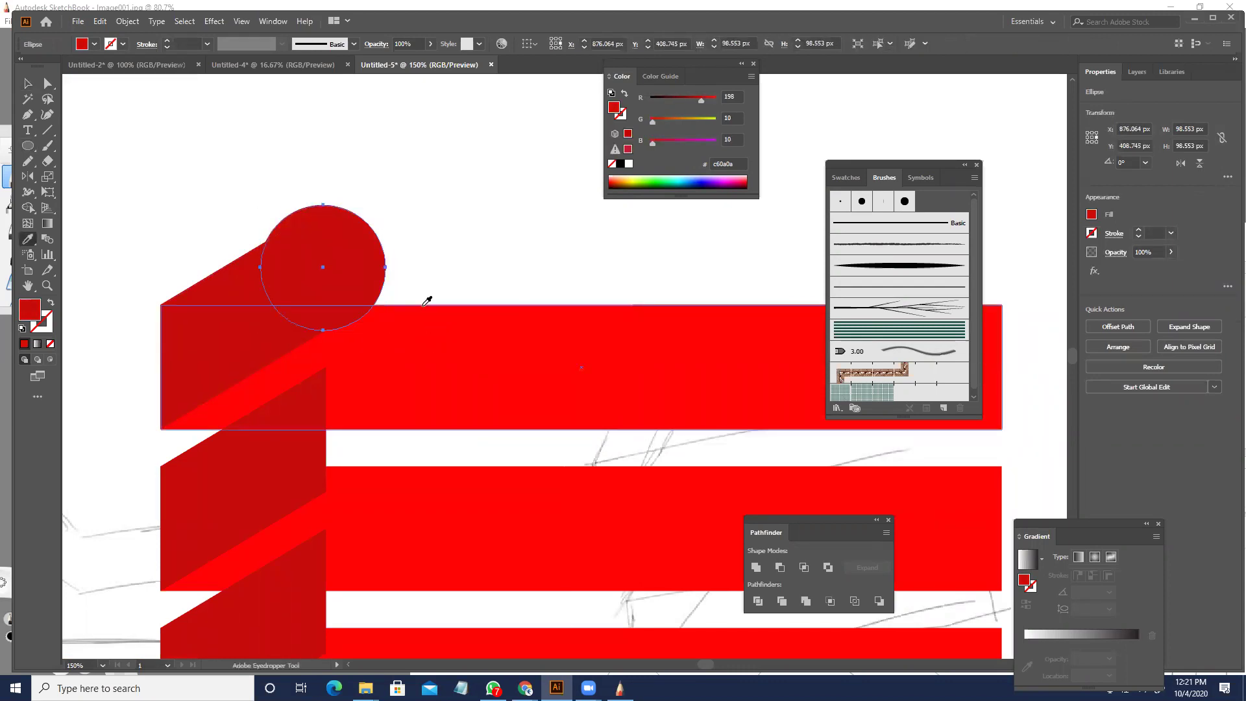
key(v)
drag(384, 331, 368, 312)
key(i)
click(463, 352)
key(v)
key(ctrl+c)
key(ctrl+f)
click(380, 275)
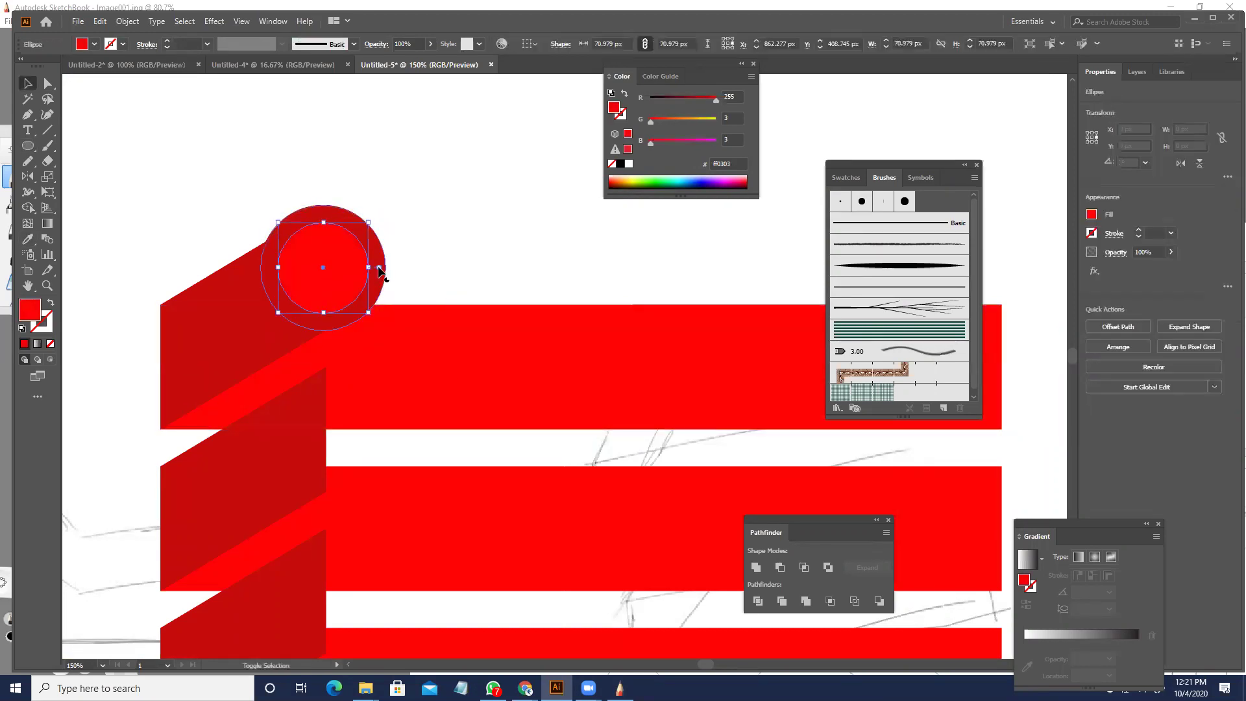
click(383, 282)
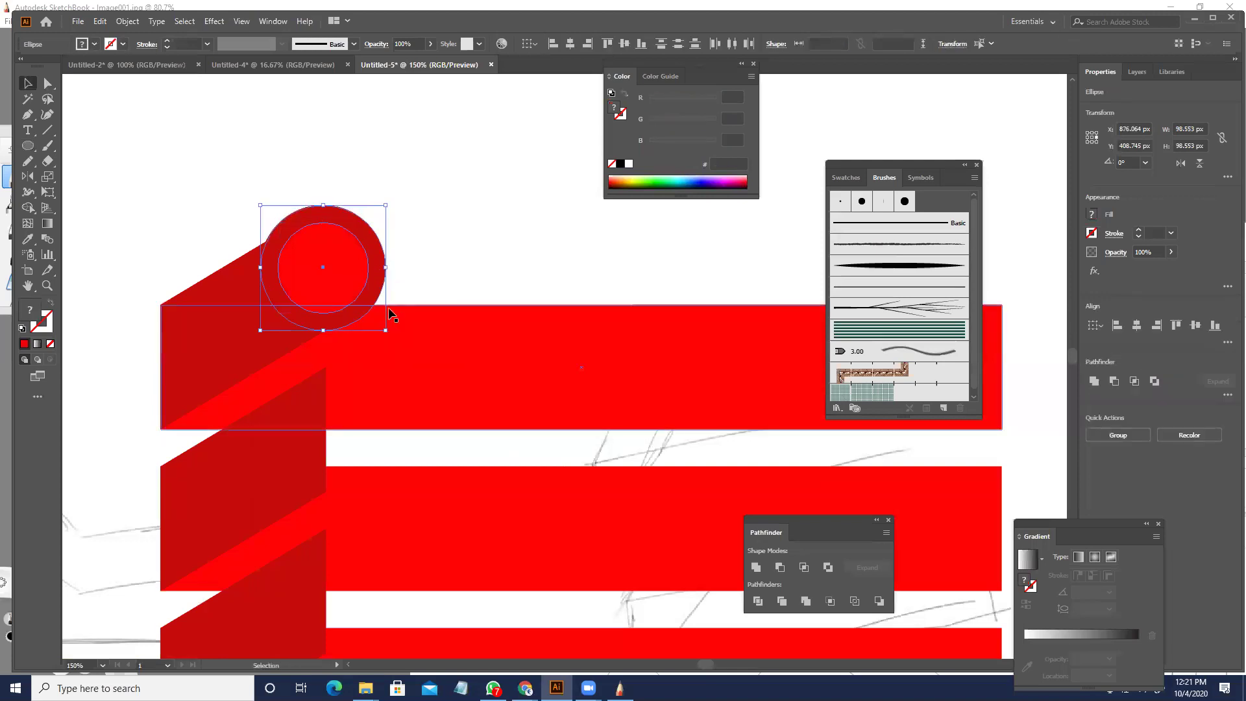
- Copy the two-tone circular badge down onto the upper ends of the middle and lowest folds
drag(378, 324, 375, 463)
drag(423, 420, 381, 456)
scroll(391, 381, down, 3)
drag(484, 265, 413, 203)
click(166, 259)
- Draw a vertical line about 539 px long along the right-hand ends of the three bars
drag(210, 186, 531, 429)
drag(446, 390, 399, 251)
drag(489, 300, 439, 436)
key(a)
drag(413, 211, 448, 402)
click(27, 148)
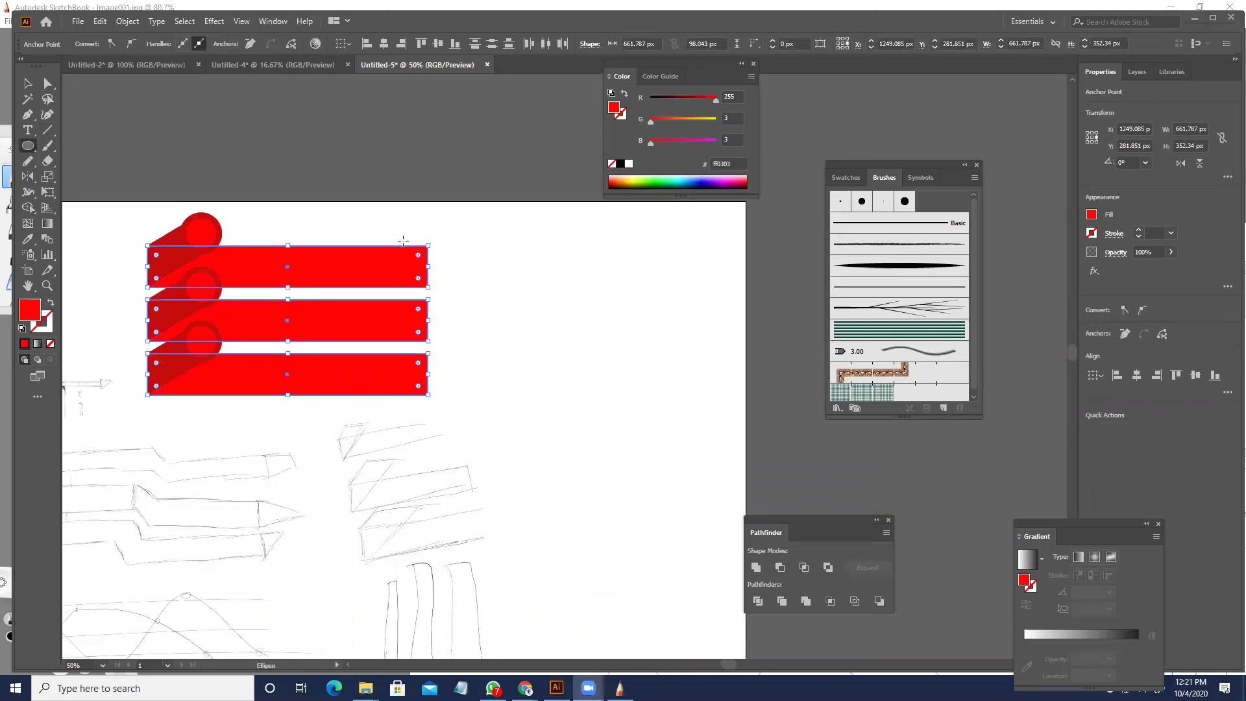
drag(451, 201, 452, 445)
key(ctrl+z)
key(backslash)
drag(459, 209, 427, 436)
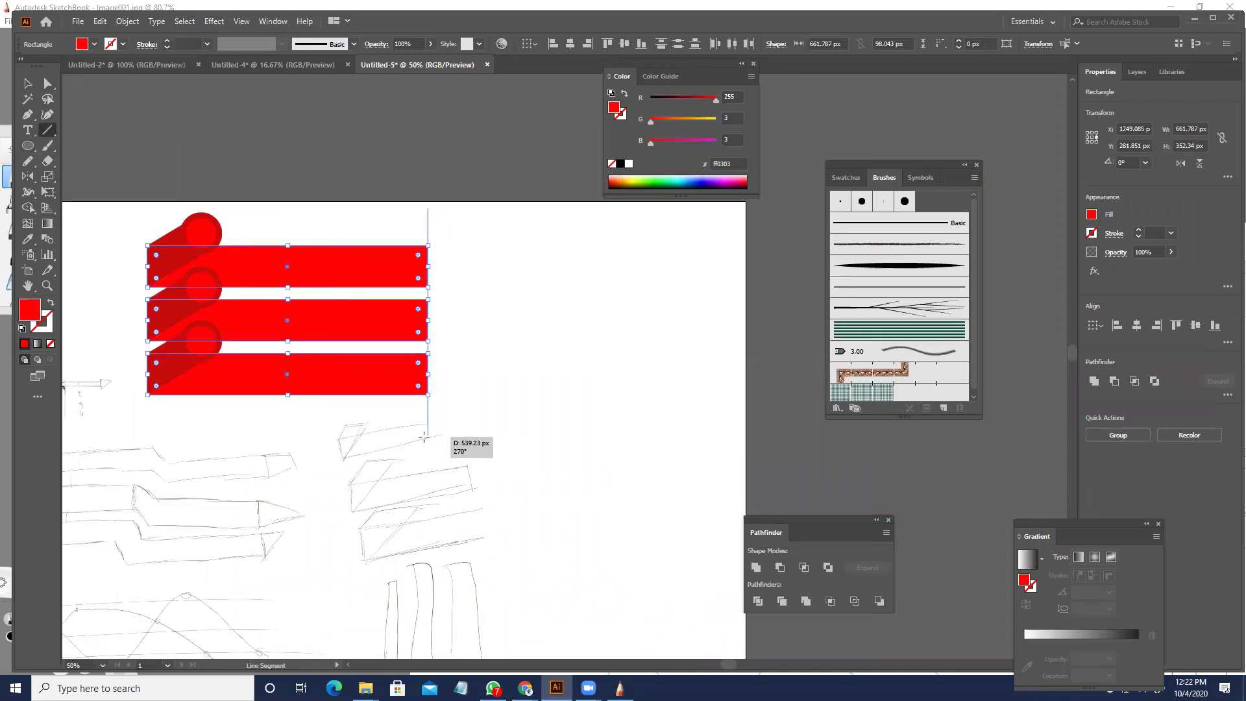
key(v)
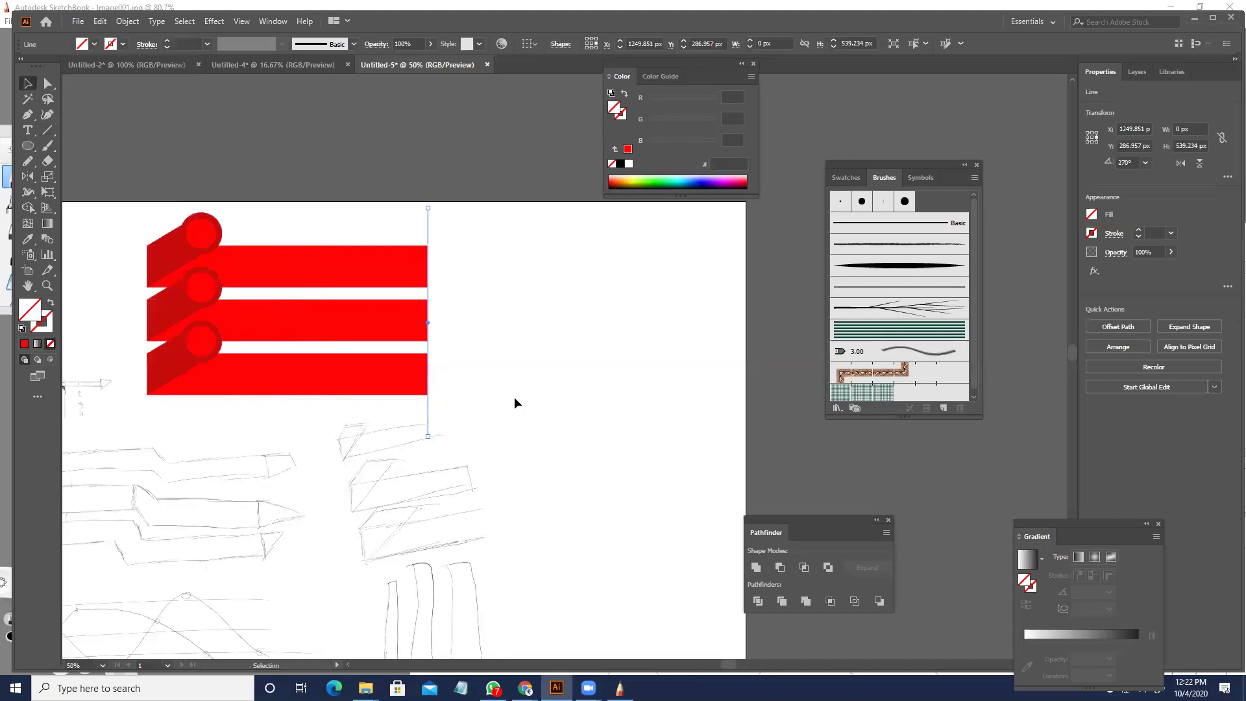
- Give the vertical line at the bars' ends a 7 pt green stroke
click(445, 216)
scroll(446, 216, up, 2)
drag(352, 206, 346, 195)
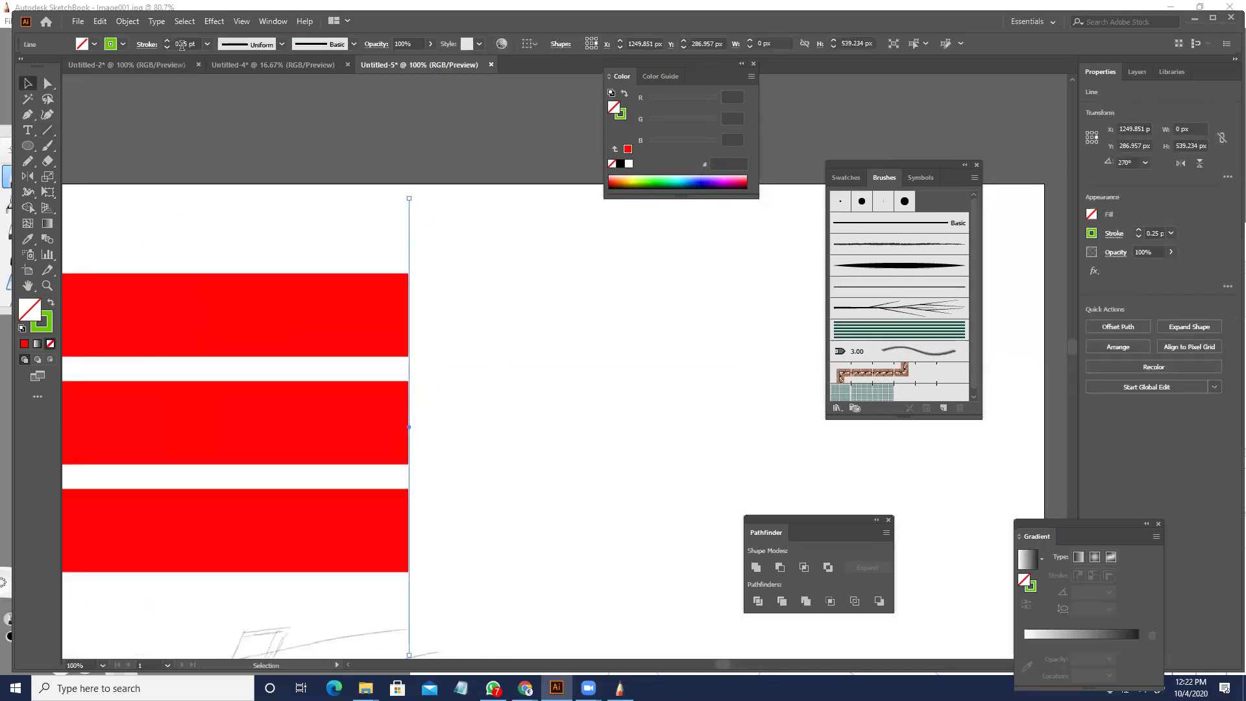
scroll(182, 45, up, 7)
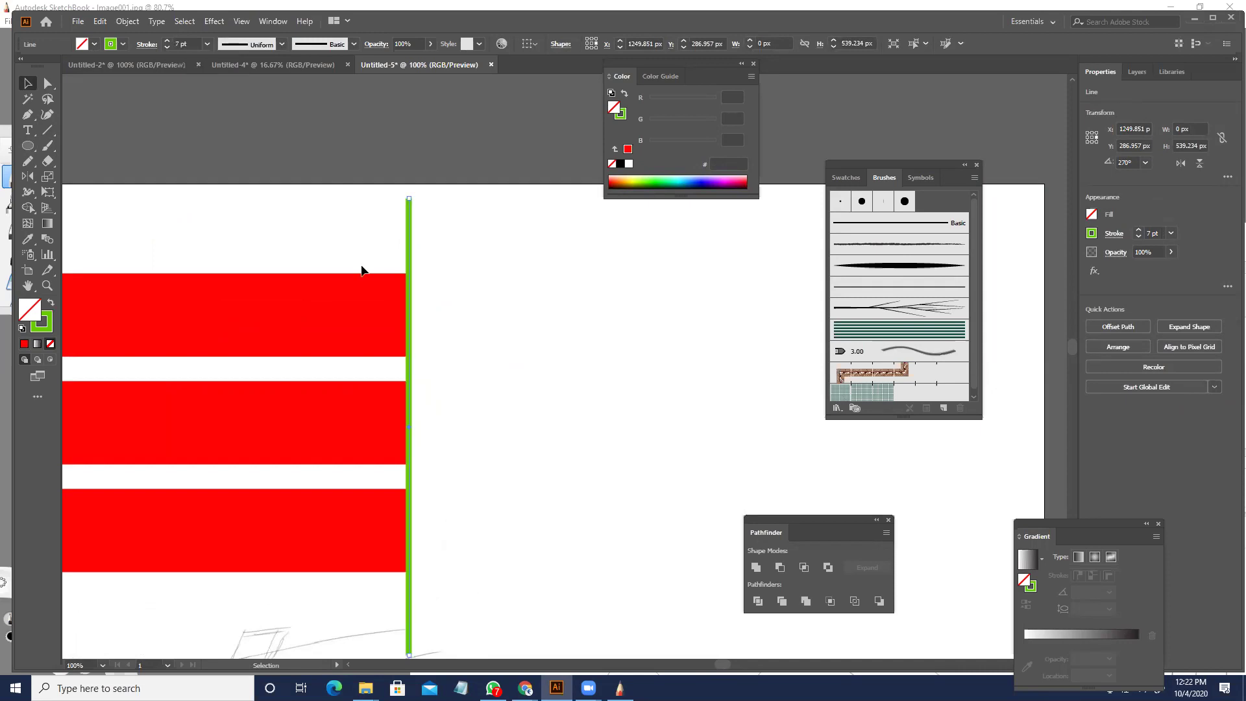
drag(501, 361, 503, 290)
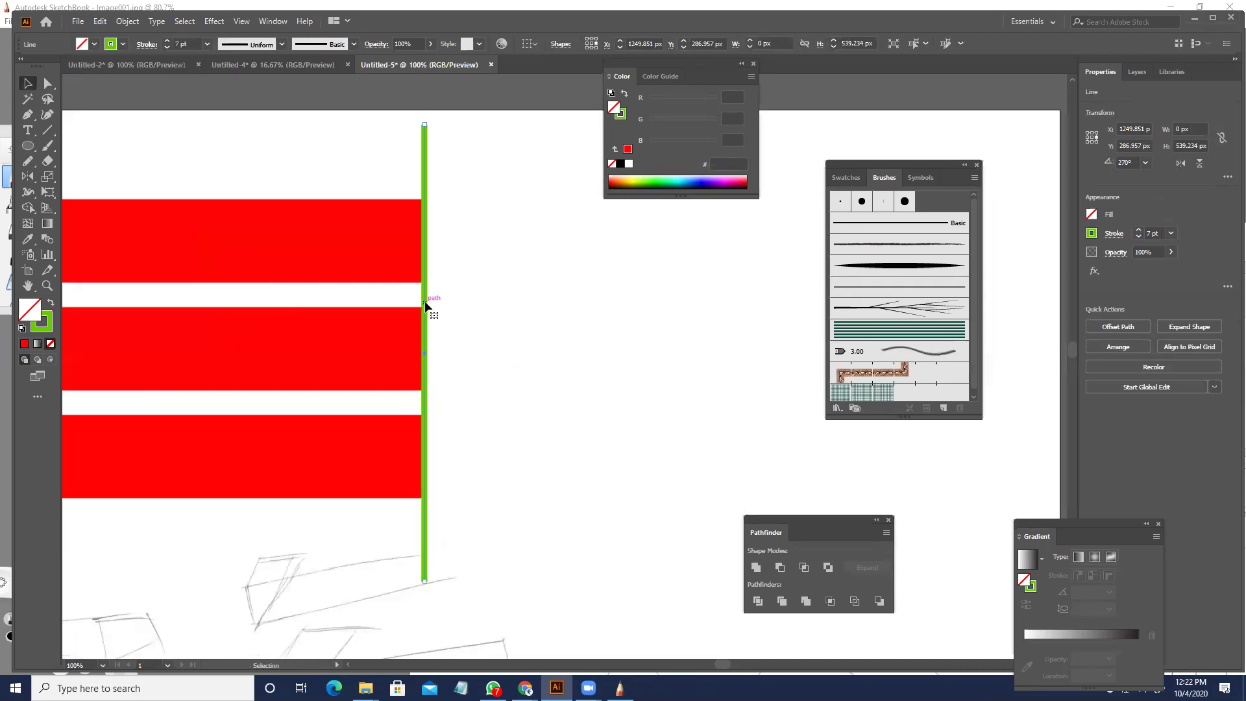
- Try to expand the 7 pt line's fill and stroke into a shape
click(128, 23)
click(154, 174)
click(594, 415)
click(558, 397)
mouse_move(424, 350)
mouse_down()
mouse_move(434, 350)
mouse_move(425, 356)
mouse_up()
key(ctrl+z)
key(ctrl+z)
key(ctrl+z)
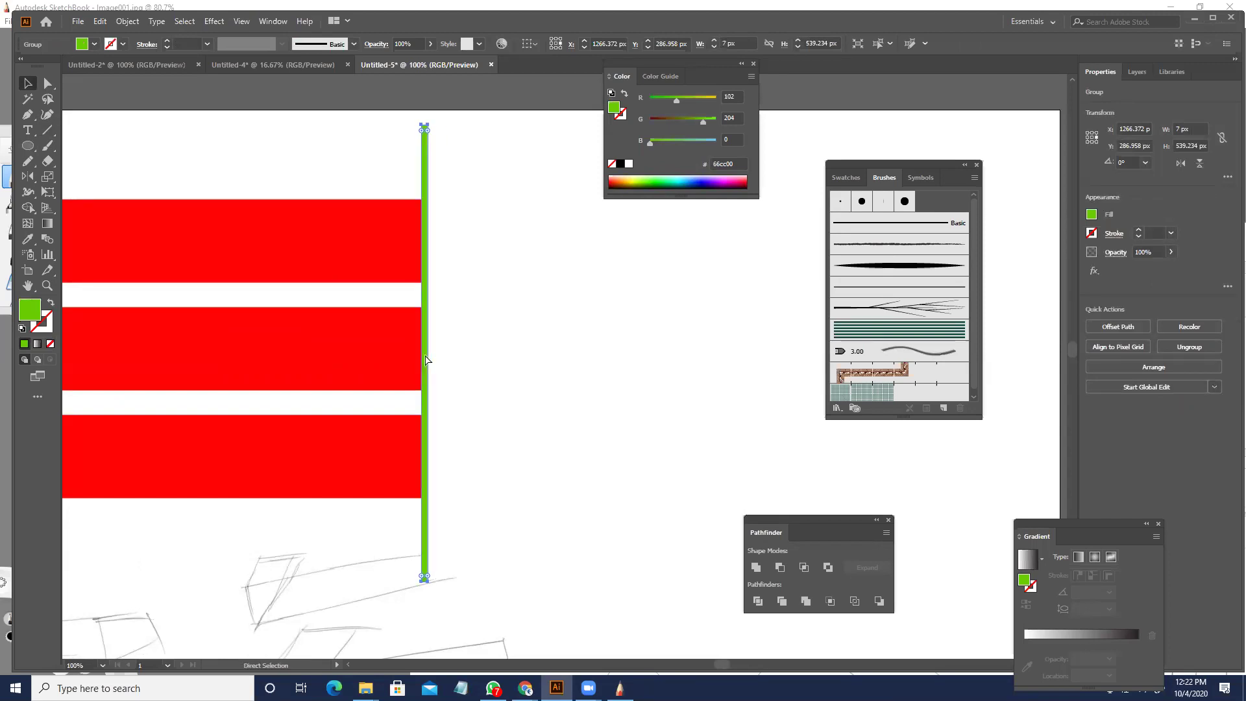
- Set the line's stroke to 14 pt with the tapered Width Profile 1 and expand its appearance
scroll(184, 41, up, 7)
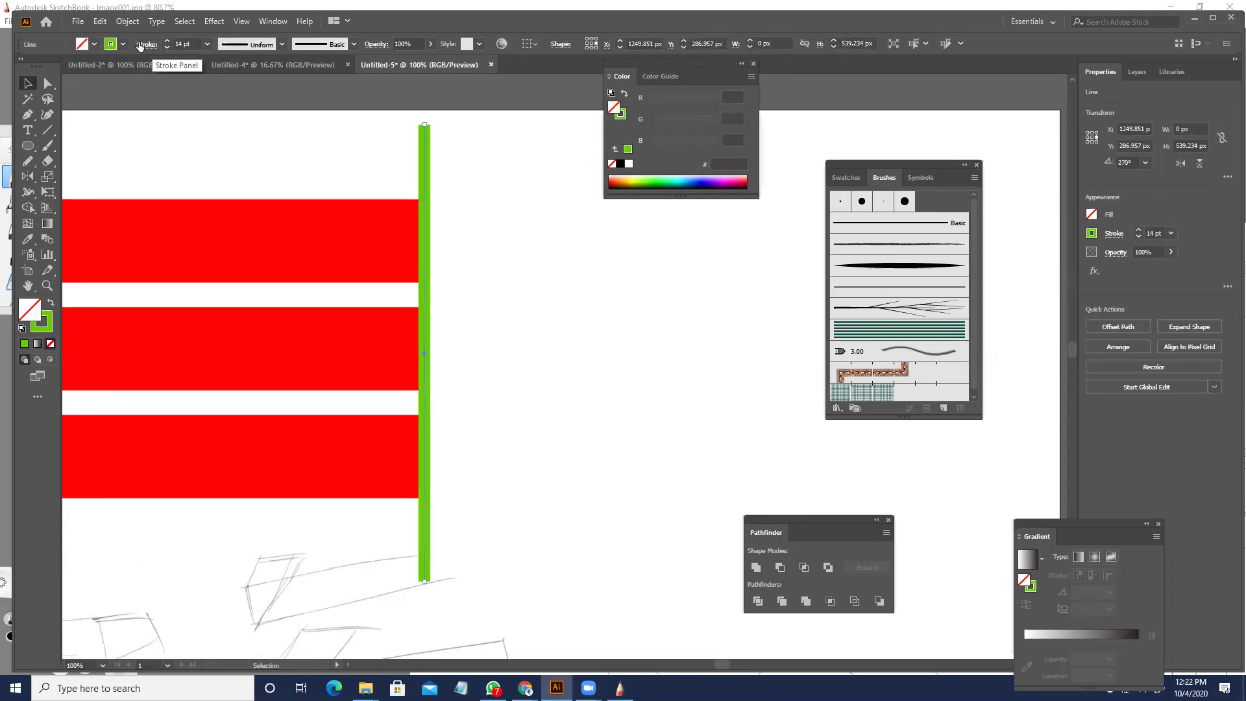
click(245, 45)
click(234, 90)
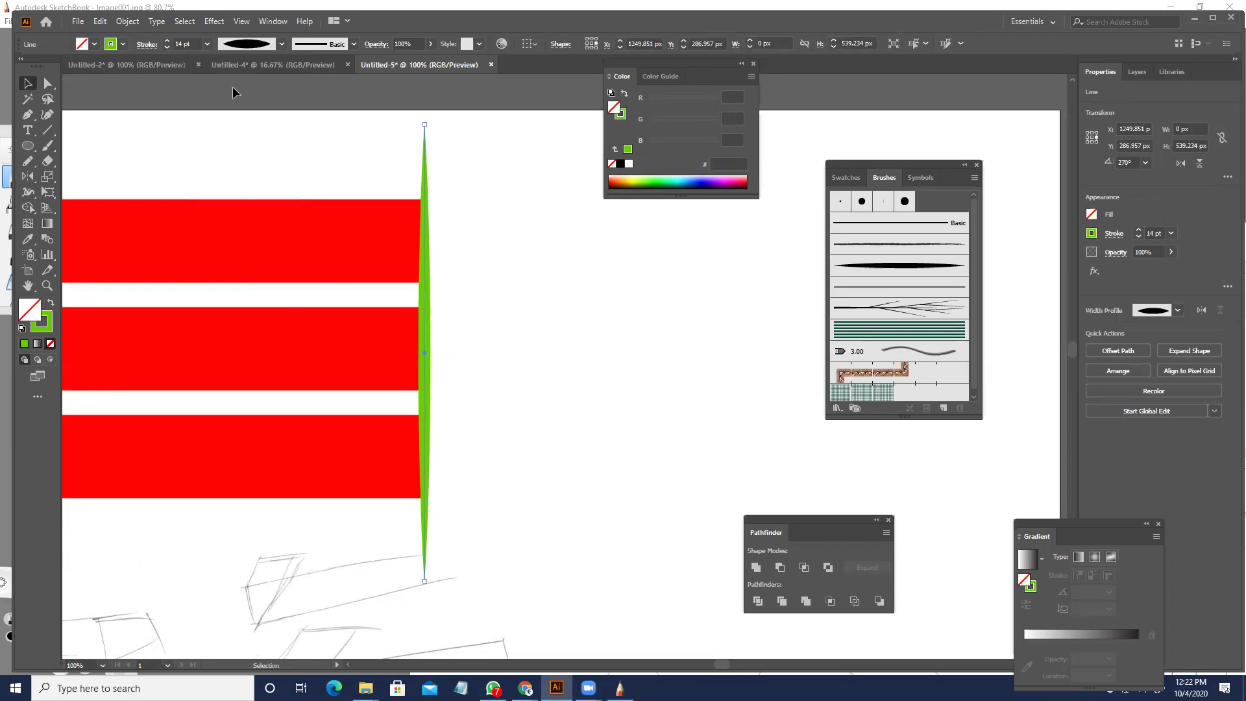
click(128, 23)
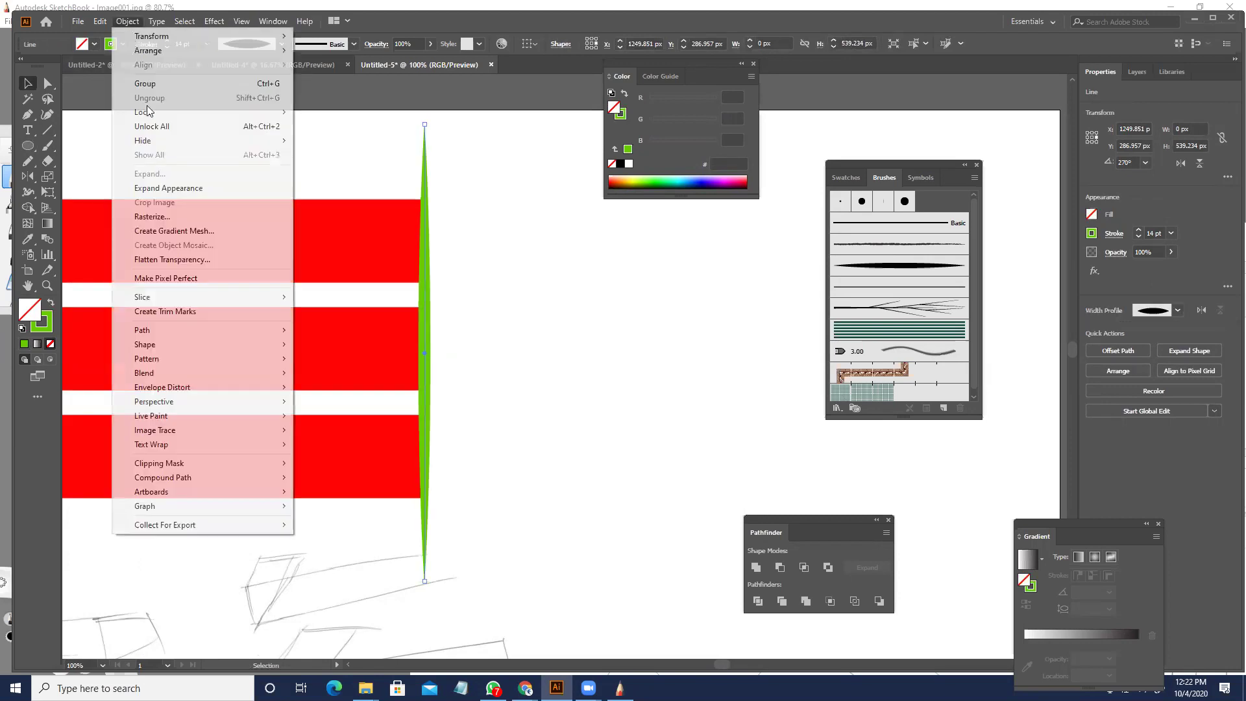
click(159, 188)
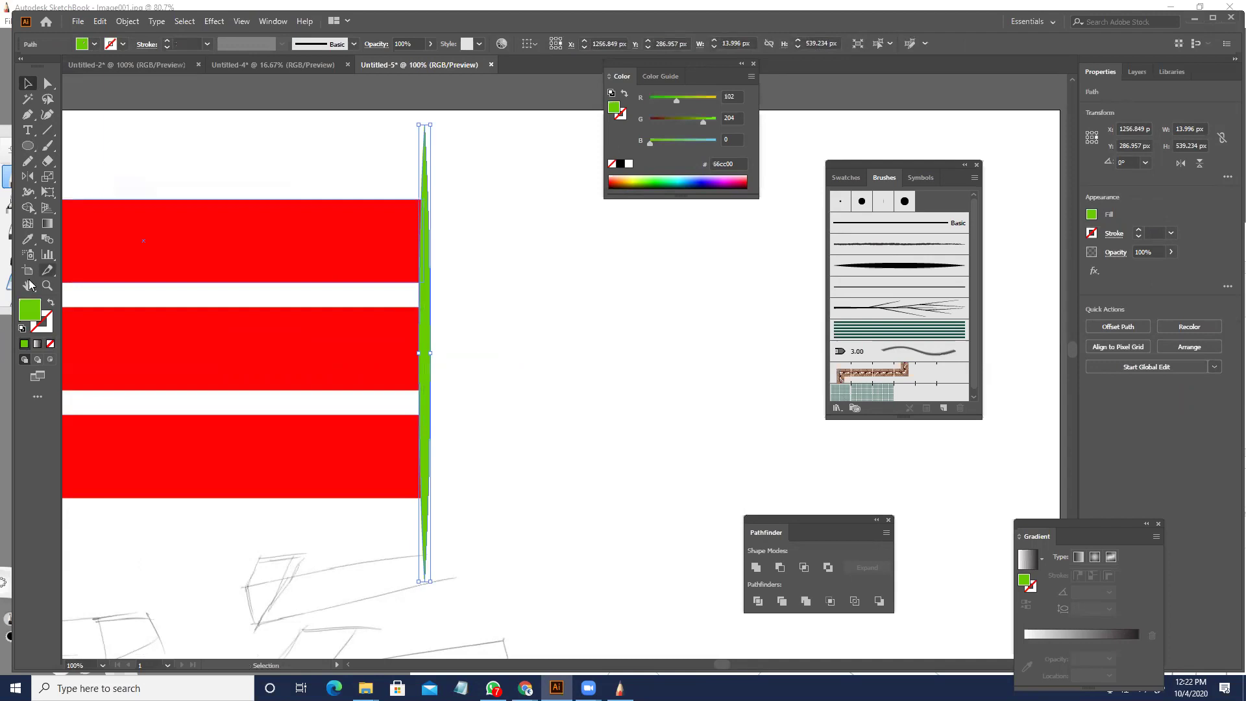
- Fill the tapered sliver with a 0° white-to-black linear gradient across its width, with the white stop at 42.91%
click(39, 344)
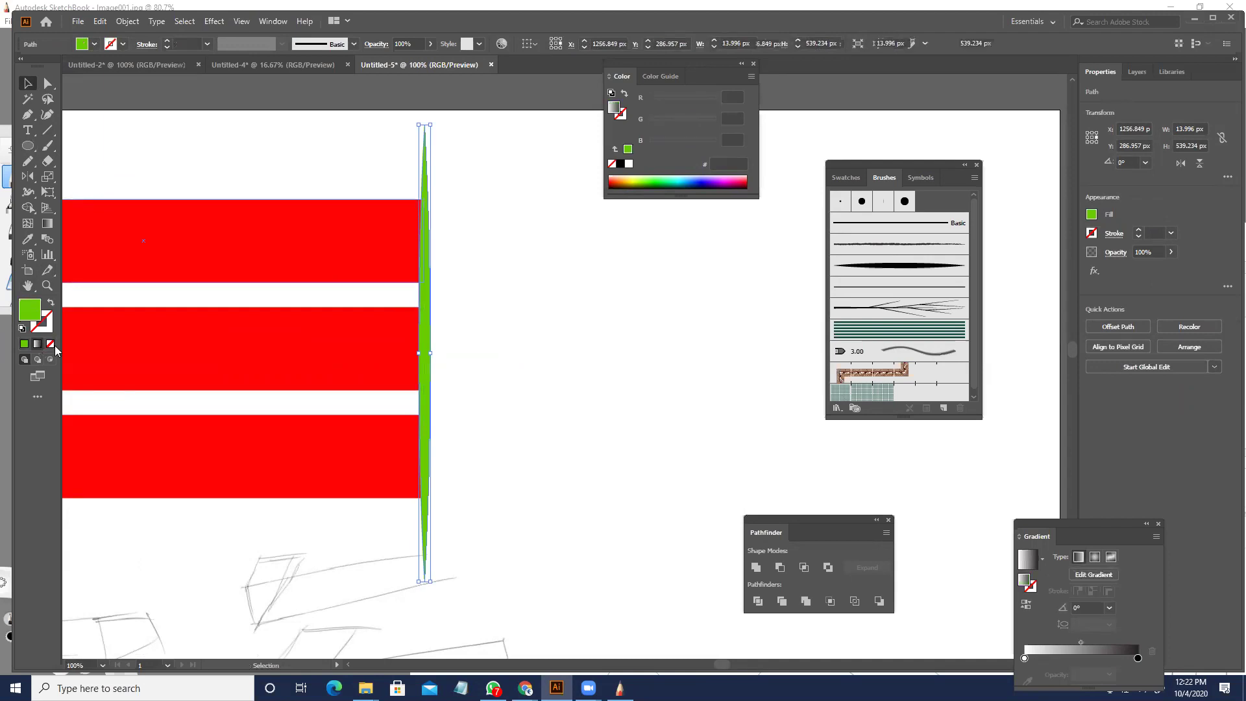
click(47, 225)
drag(436, 353, 420, 353)
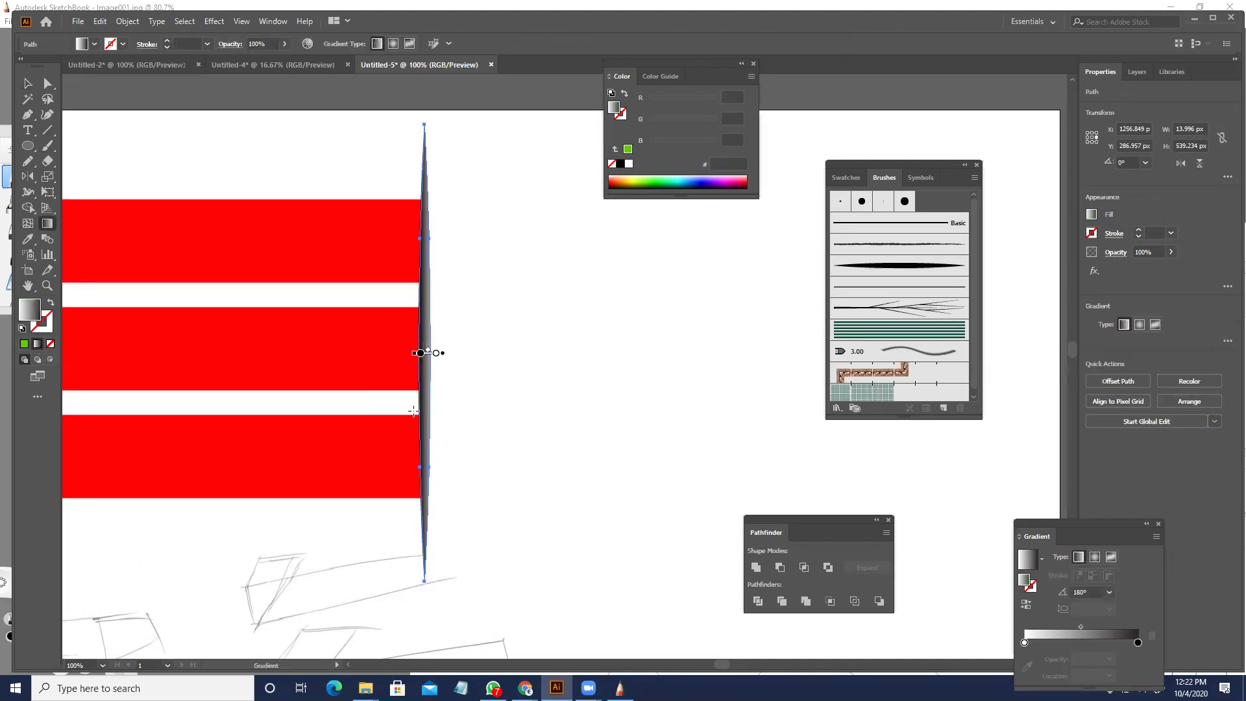
drag(425, 412, 436, 387)
scroll(422, 318, up, 3)
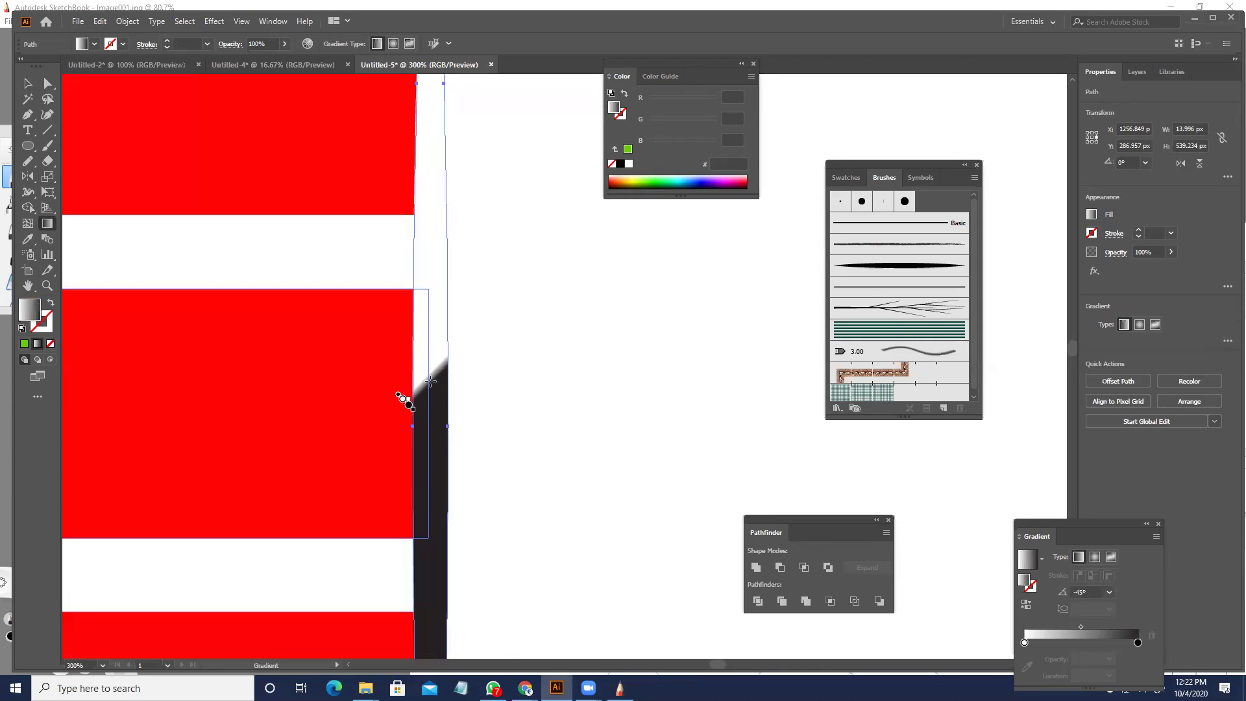
mouse_move(429, 430)
mouse_down()
mouse_move(440, 451)
mouse_move(418, 428)
mouse_move(433, 429)
mouse_up()
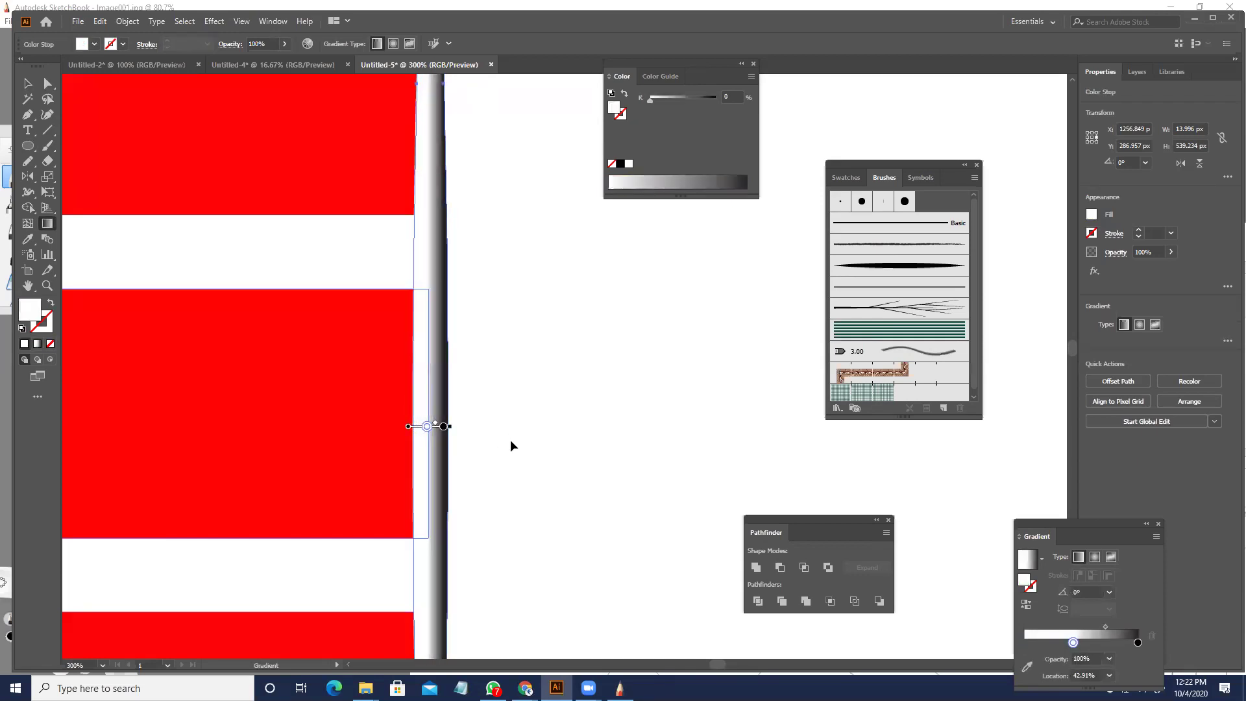
key(v)
scroll(466, 420, down, 2)
click(527, 463)
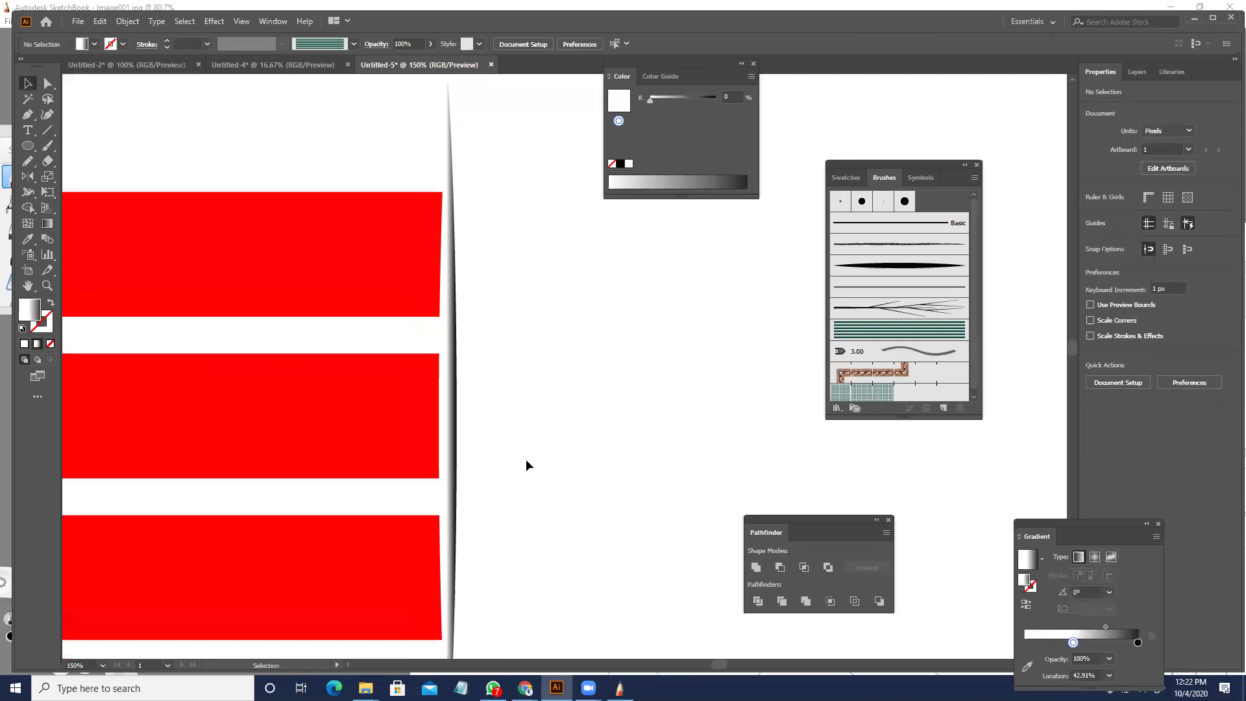
- Shift the gradient sliver slightly to the right so its dark edge stands just beyond the bars' ends
click(448, 431)
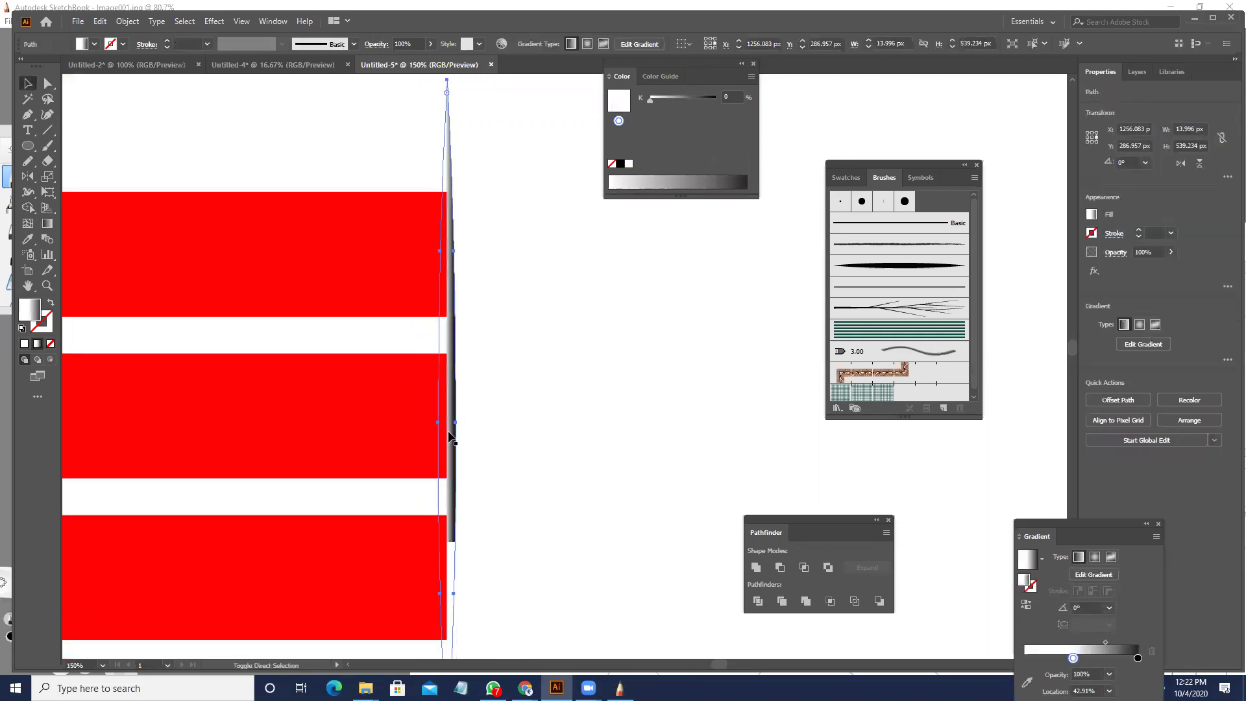
click(561, 423)
scroll(466, 365, up, 1)
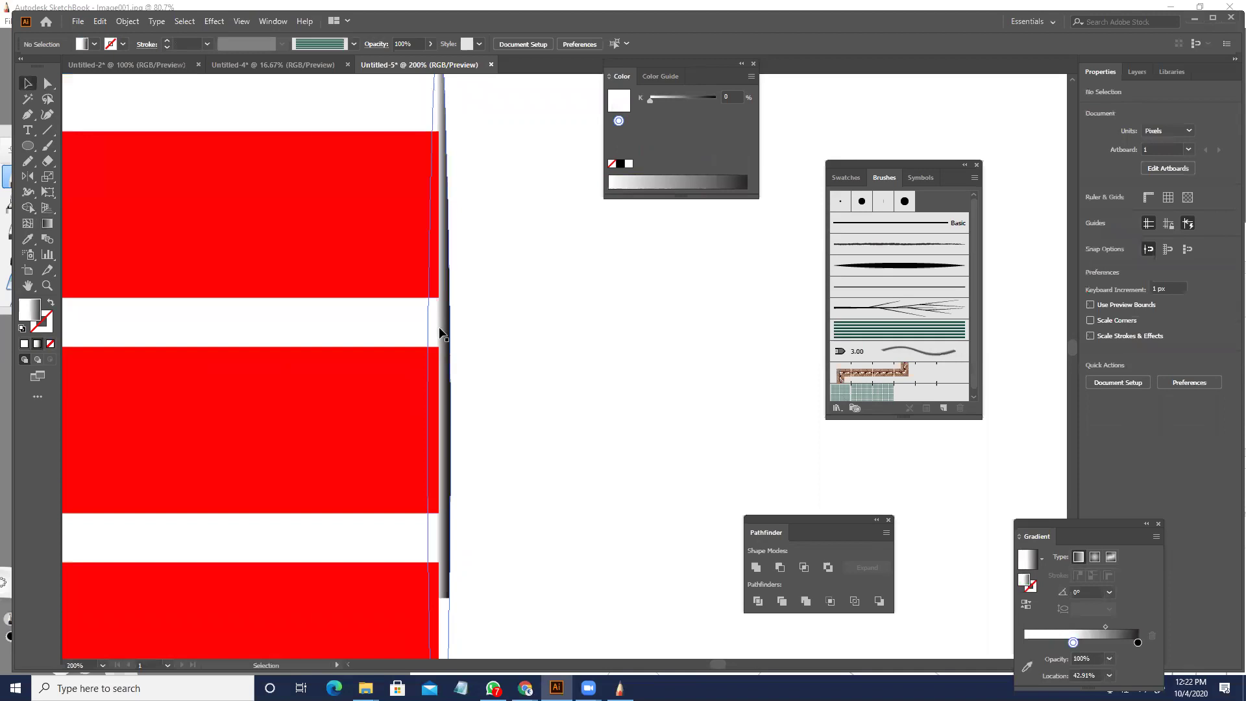
click(454, 342)
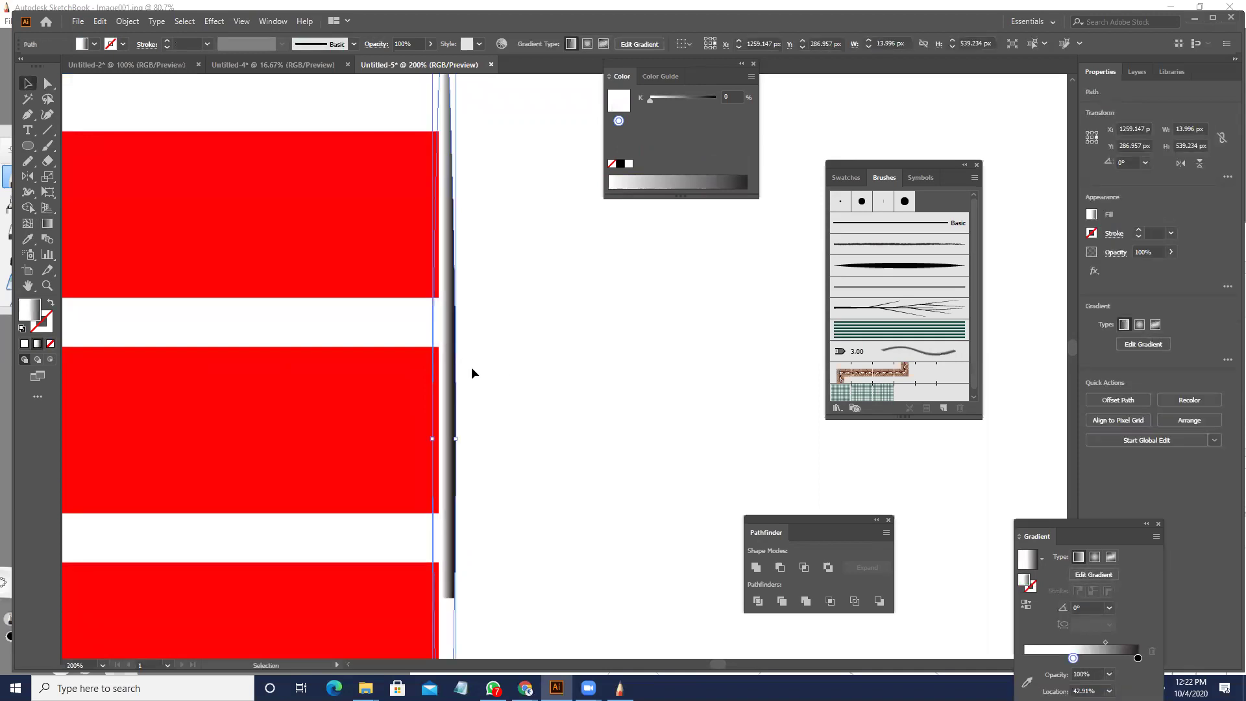
scroll(452, 384, up, 2)
click(526, 380)
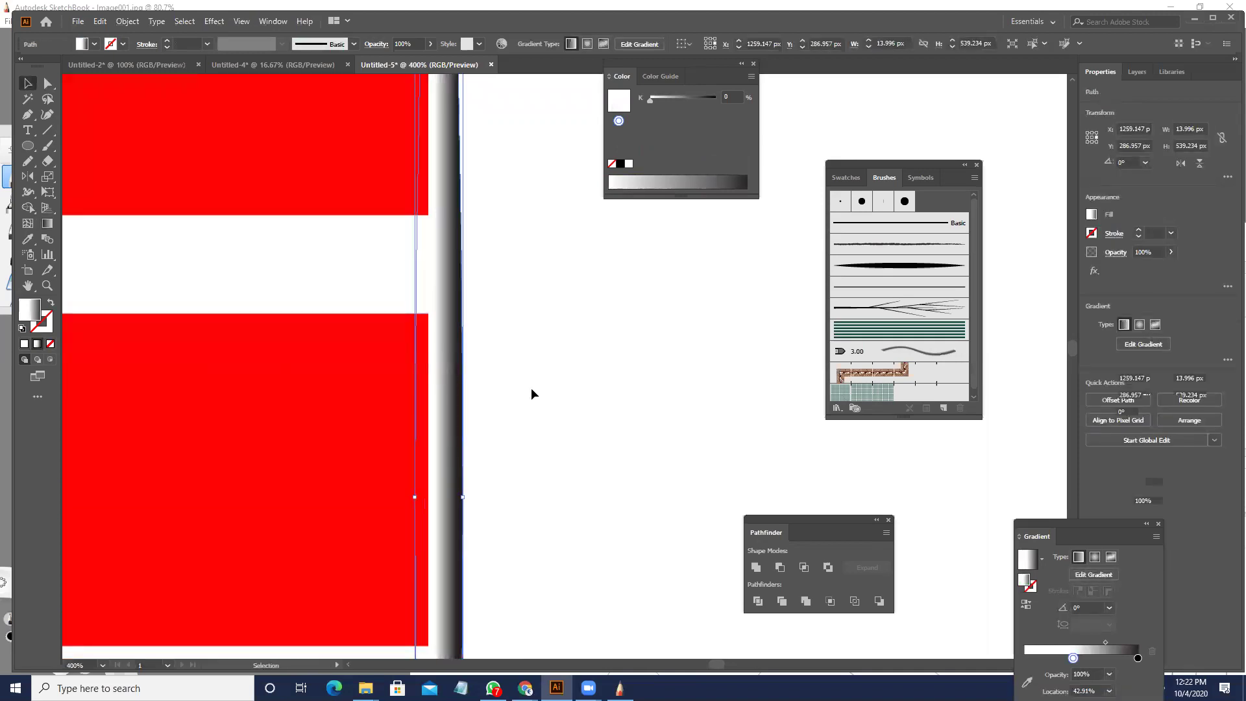
- Examine the three folded bars together with the gradient shadow sliver beside their ends
scroll(534, 380, down, 4)
drag(567, 493, 547, 415)
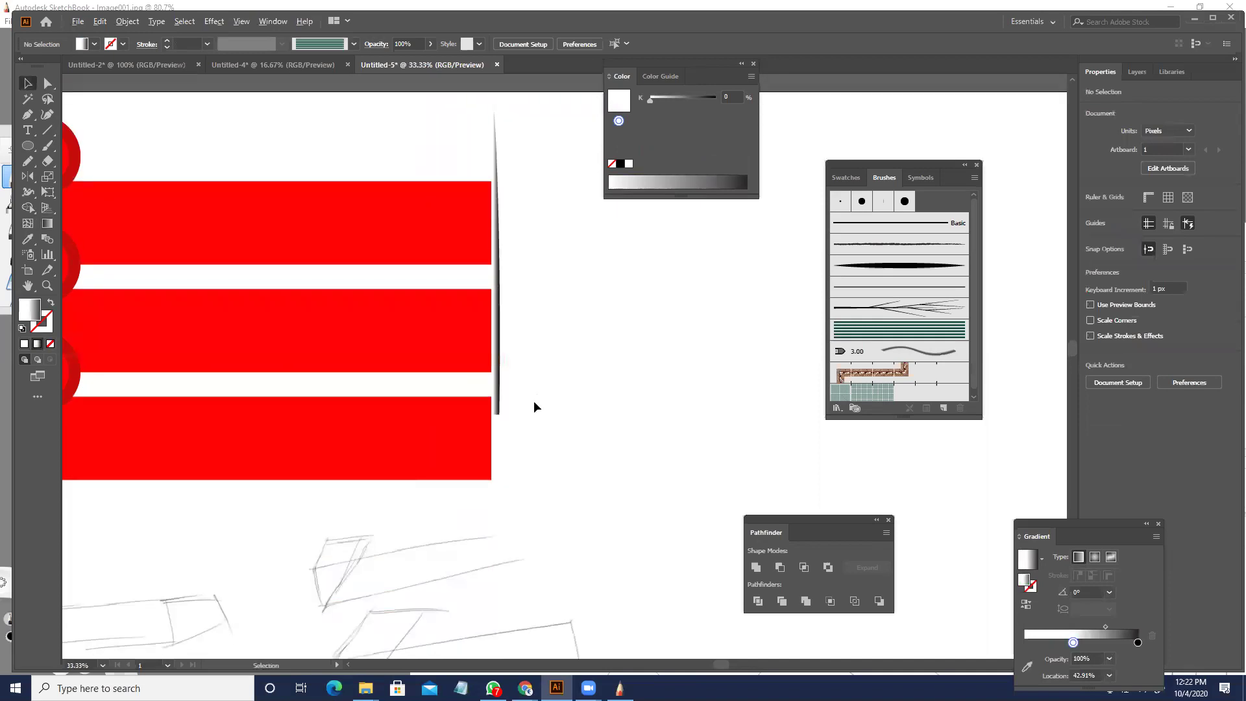
scroll(531, 398, down, 1)
scroll(527, 396, up, 1)
click(517, 390)
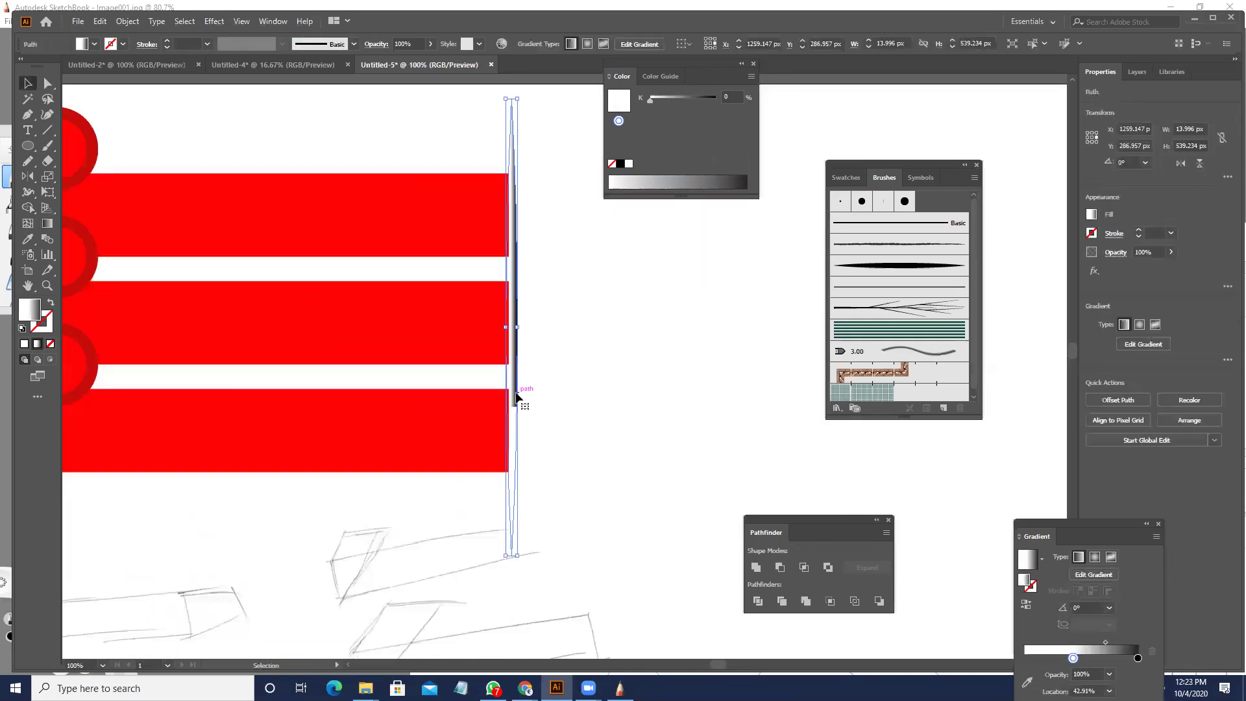
scroll(588, 538, down, 2)
drag(588, 536, 257, 282)
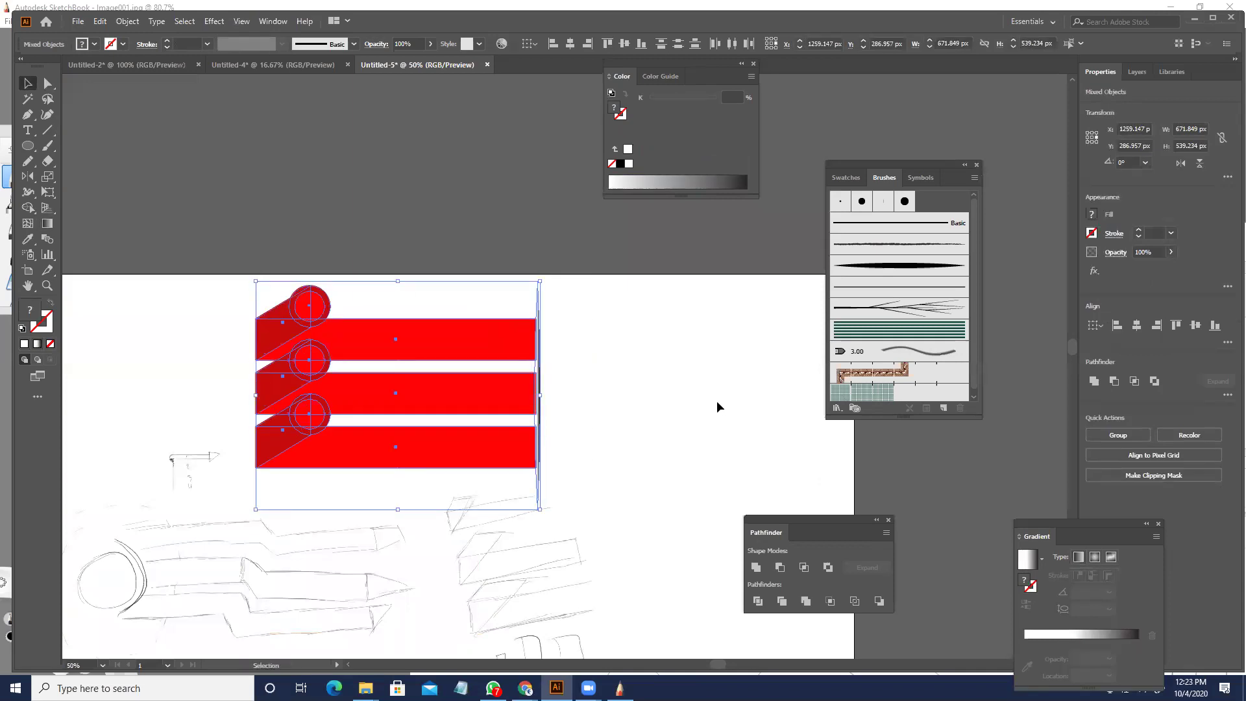
click(715, 440)
drag(715, 440, 522, 407)
drag(442, 421, 509, 407)
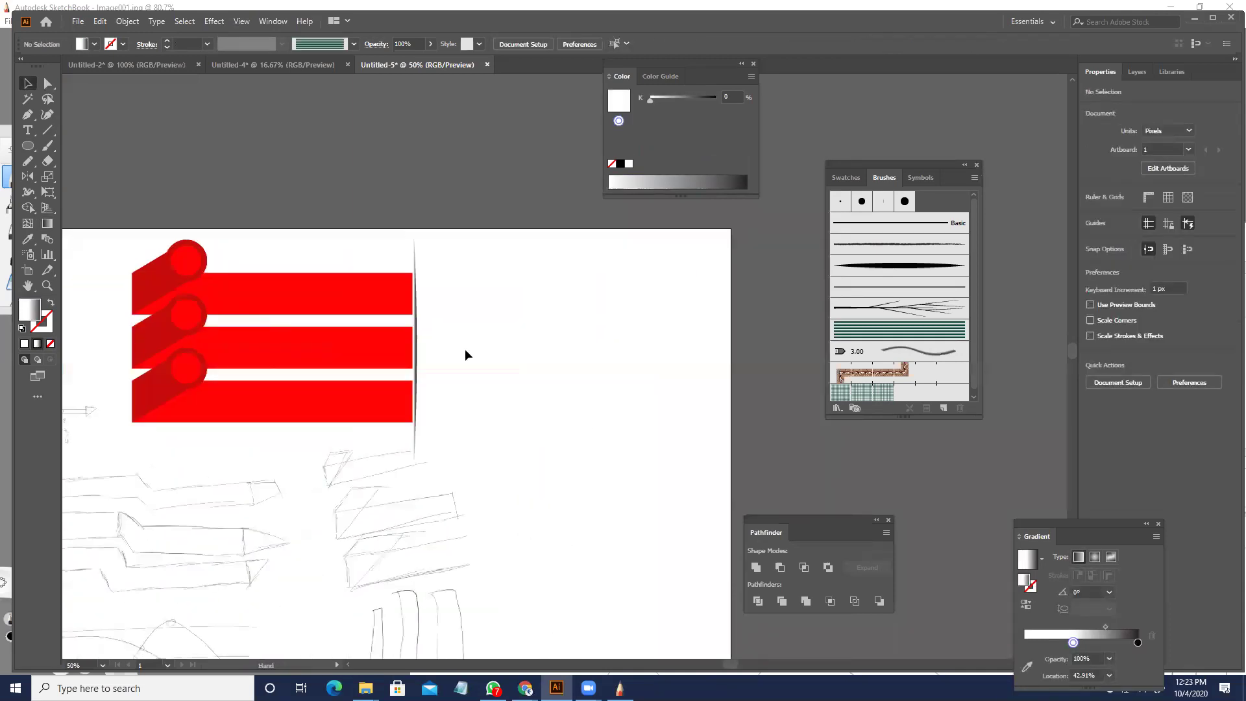
- Draw a vertical line about 499 px long in the empty area right of the bars and give it a 0.5 pt green stroke
scroll(440, 319, up, 2)
scroll(433, 319, up, 1)
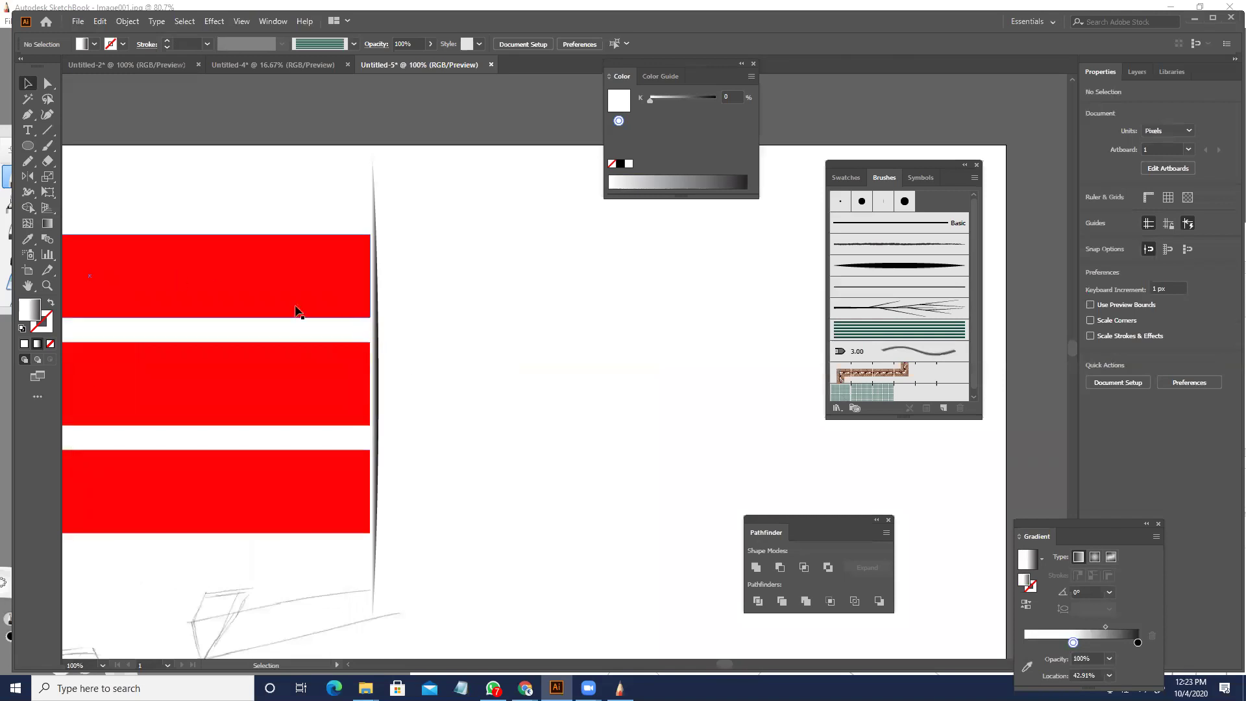
scroll(447, 344, down, 1)
scroll(448, 344, left, 1)
key(backslash)
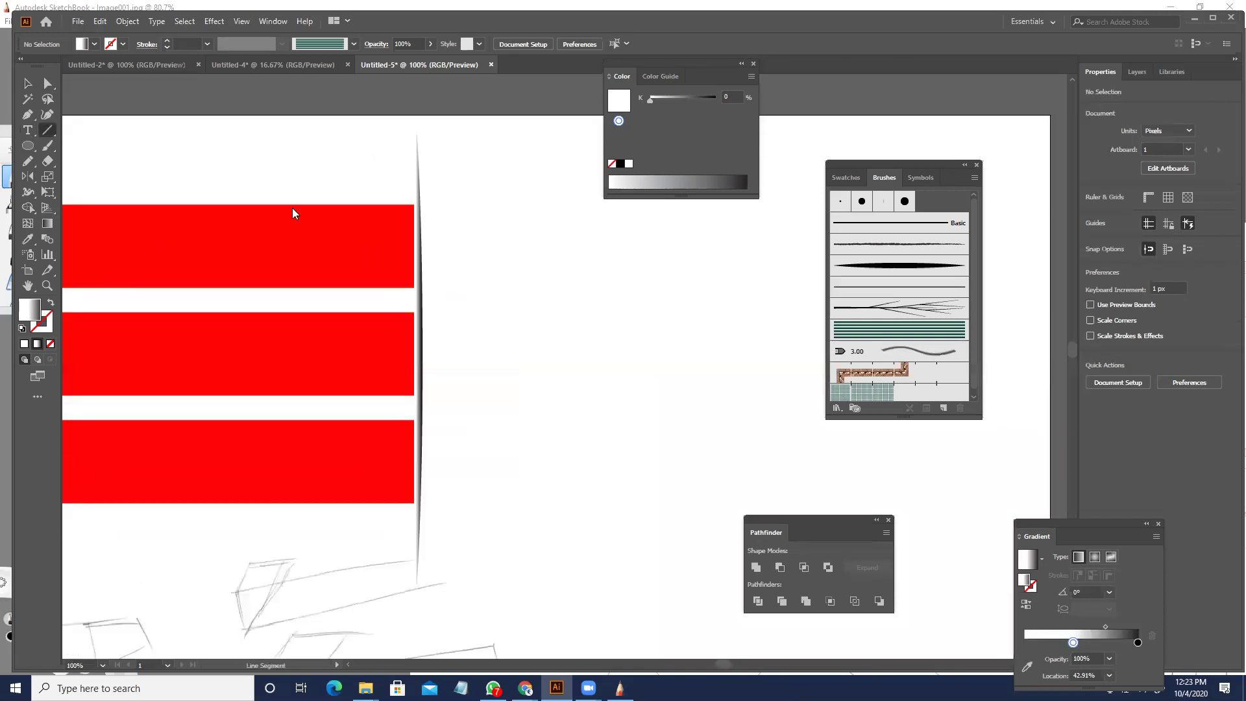
scroll(295, 213, down, 1)
scroll(295, 213, right, 2)
drag(403, 170, 403, 592)
key(v)
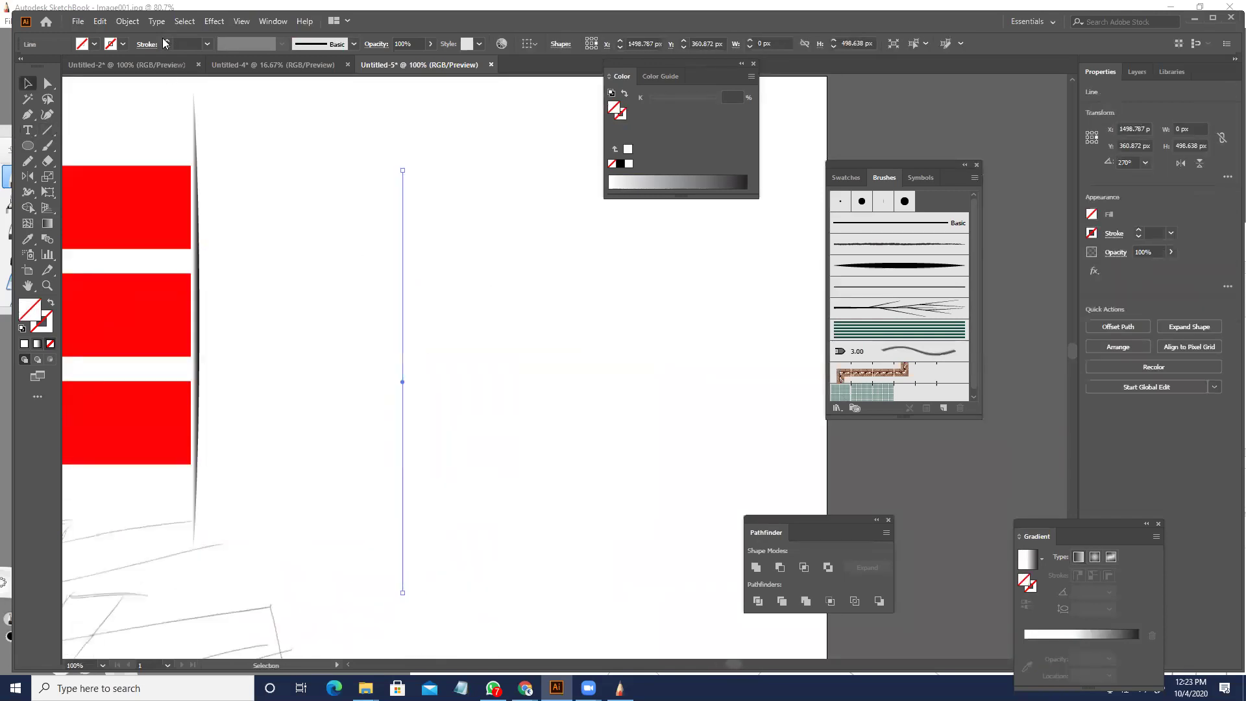
click(167, 40)
click(167, 41)
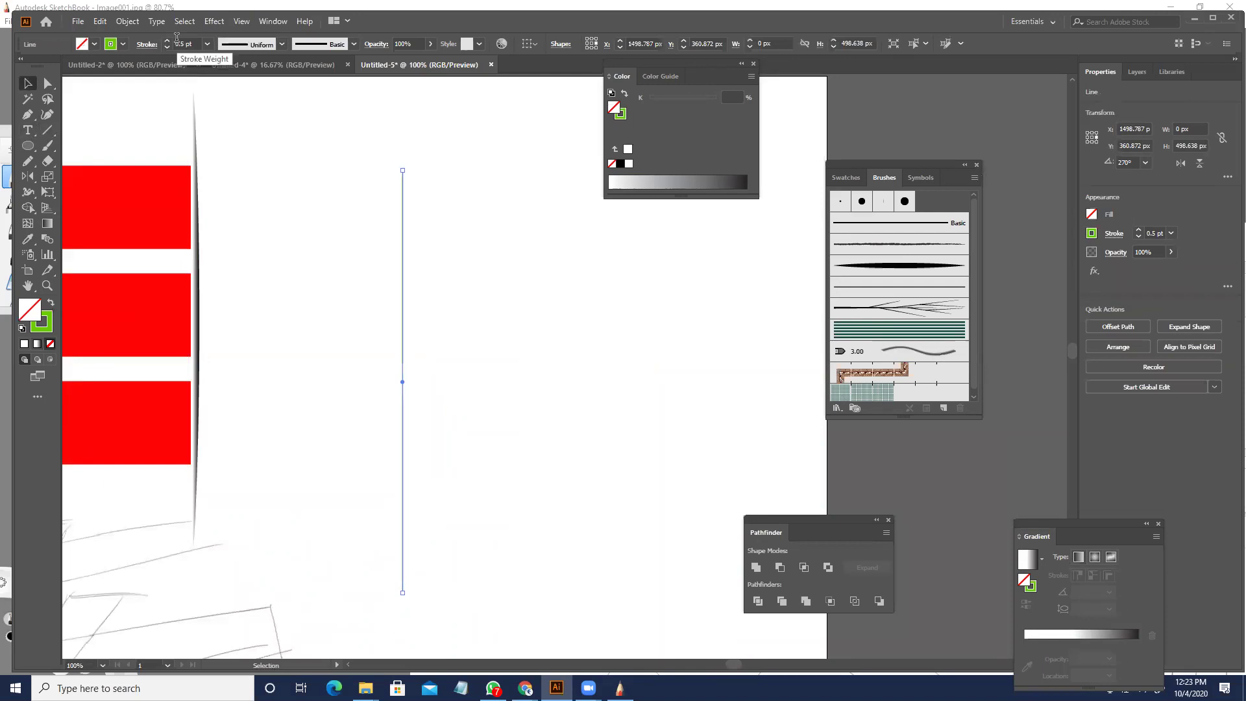
- Try to expand the 0.5 pt line's fill and stroke into a shape and move it
click(126, 22)
click(195, 174)
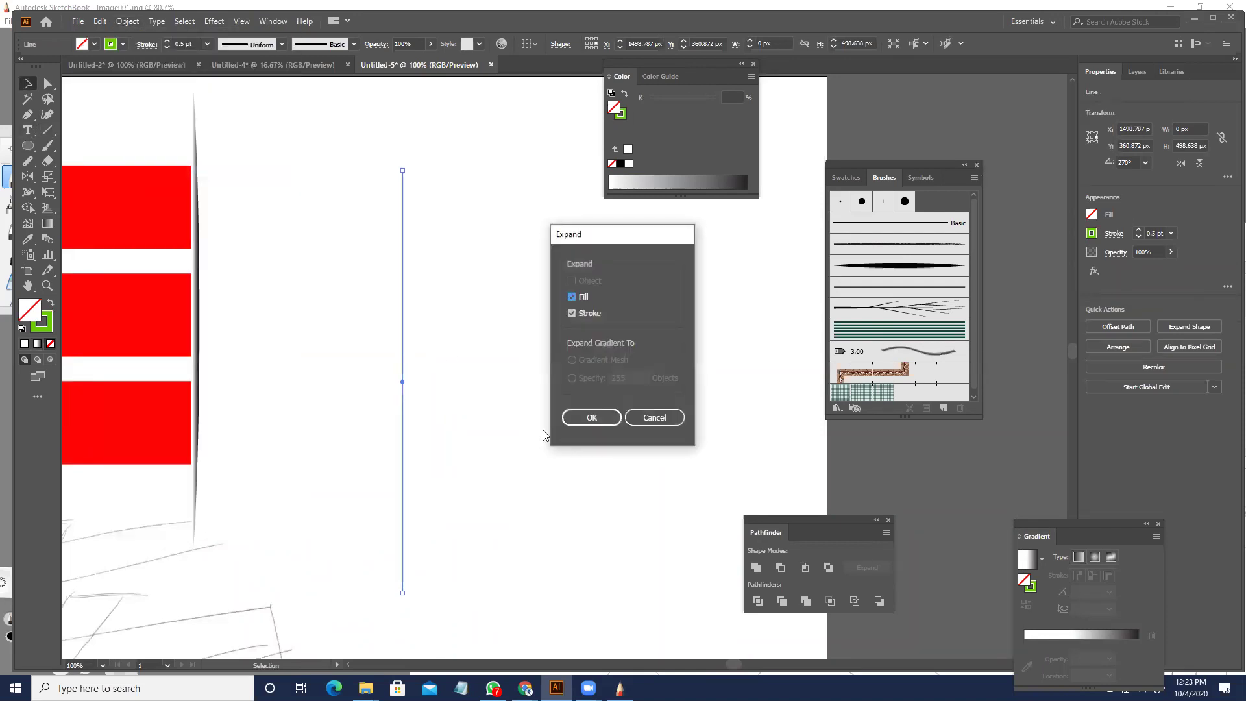
click(591, 418)
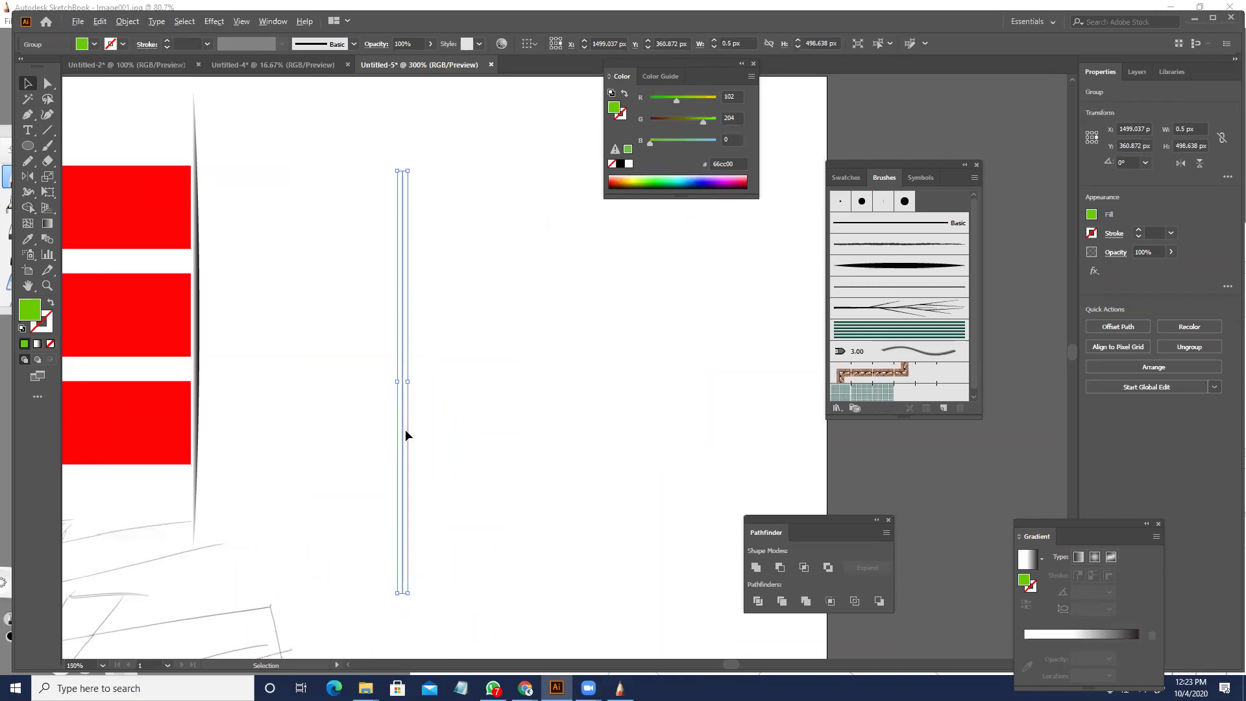
scroll(405, 430, up, 5)
drag(398, 435, 530, 447)
key(ctrl+z)
key(ctrl+z)
key(ctrl+z)
- Set the new line's stroke to 3 pt with Width Profile 1 and expand its appearance into a thin green sliver
scroll(184, 43, up, 1)
click(241, 46)
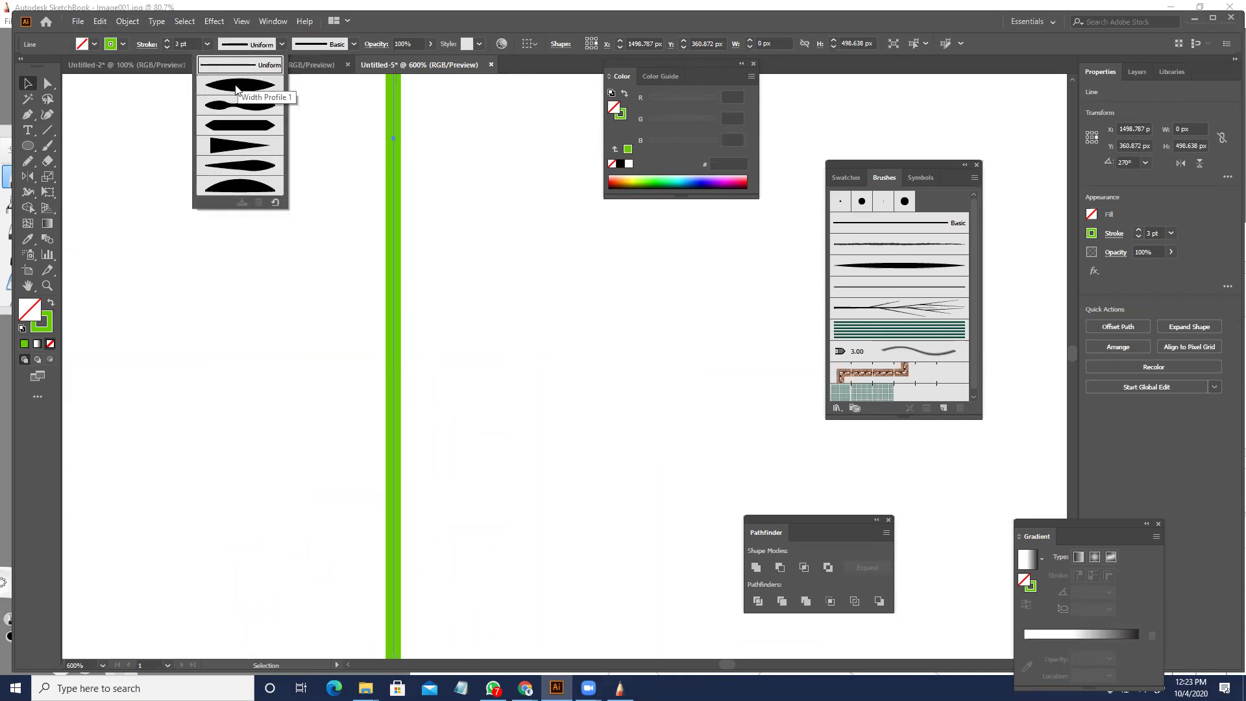
click(239, 84)
click(127, 21)
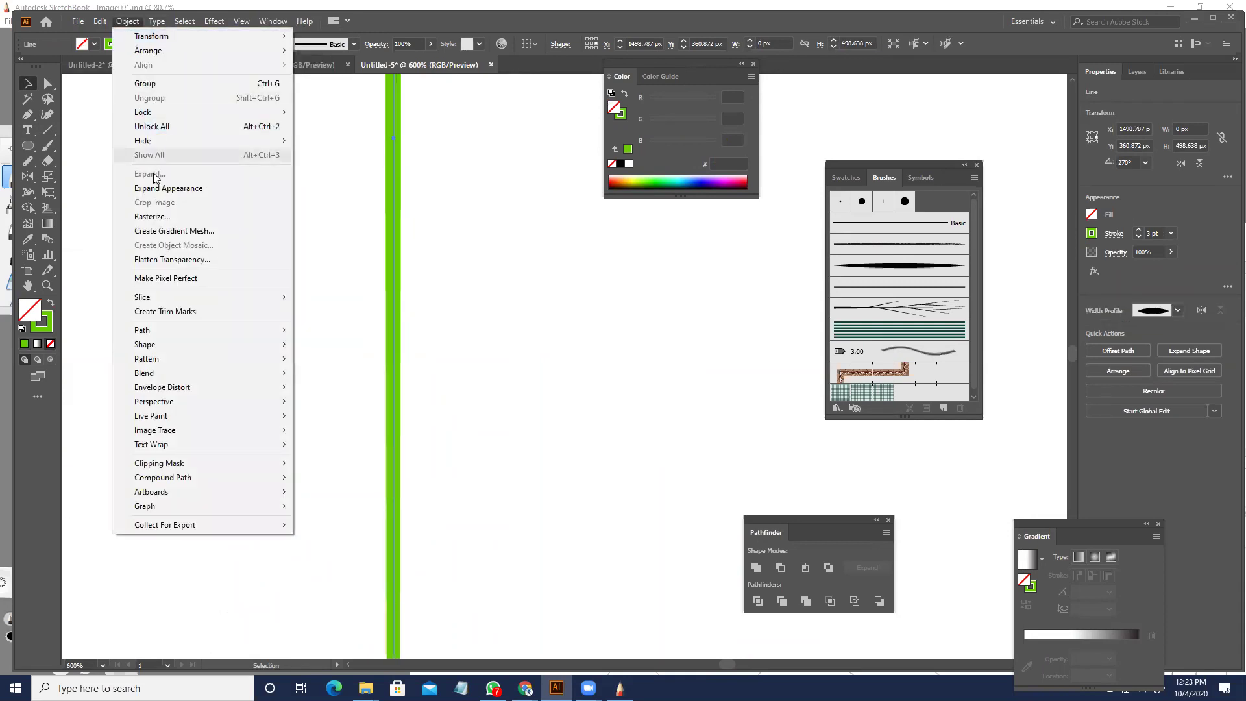
click(195, 188)
scroll(403, 263, down, 2)
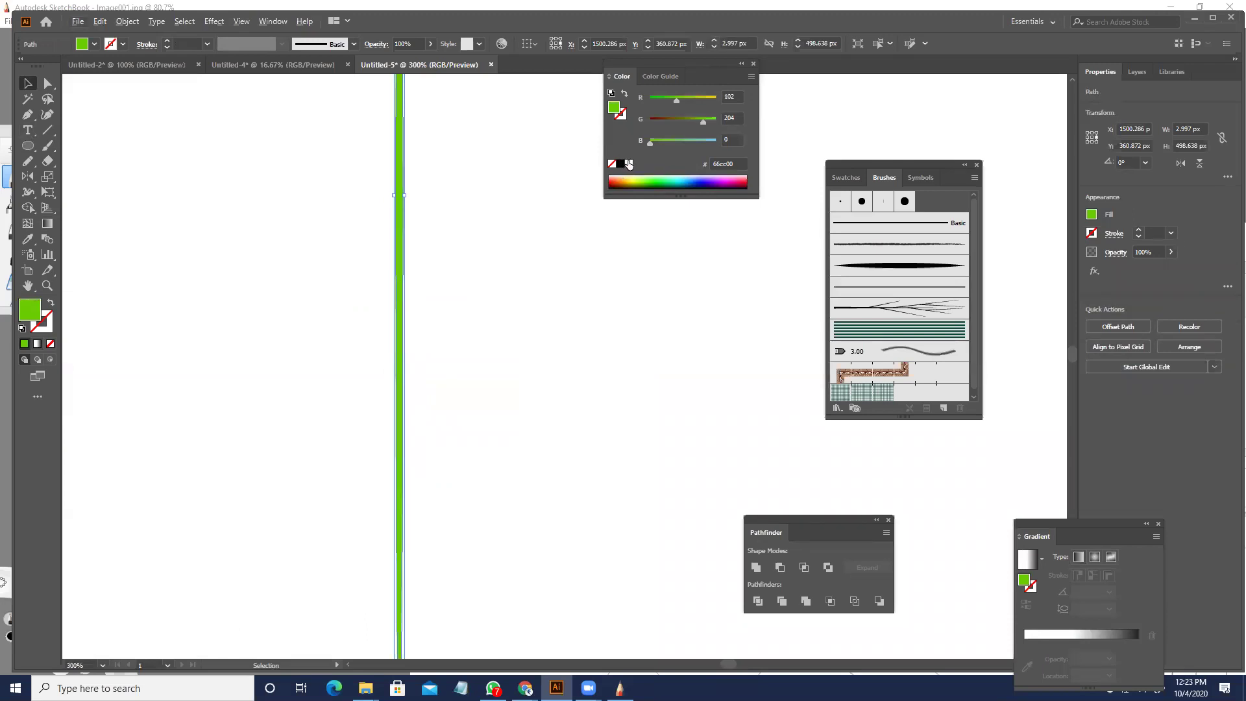
- Duplicate the green sliver a few pixels beside itself, filling the original white and the copy black
alt+drag(401, 253, 416, 253)
click(403, 268)
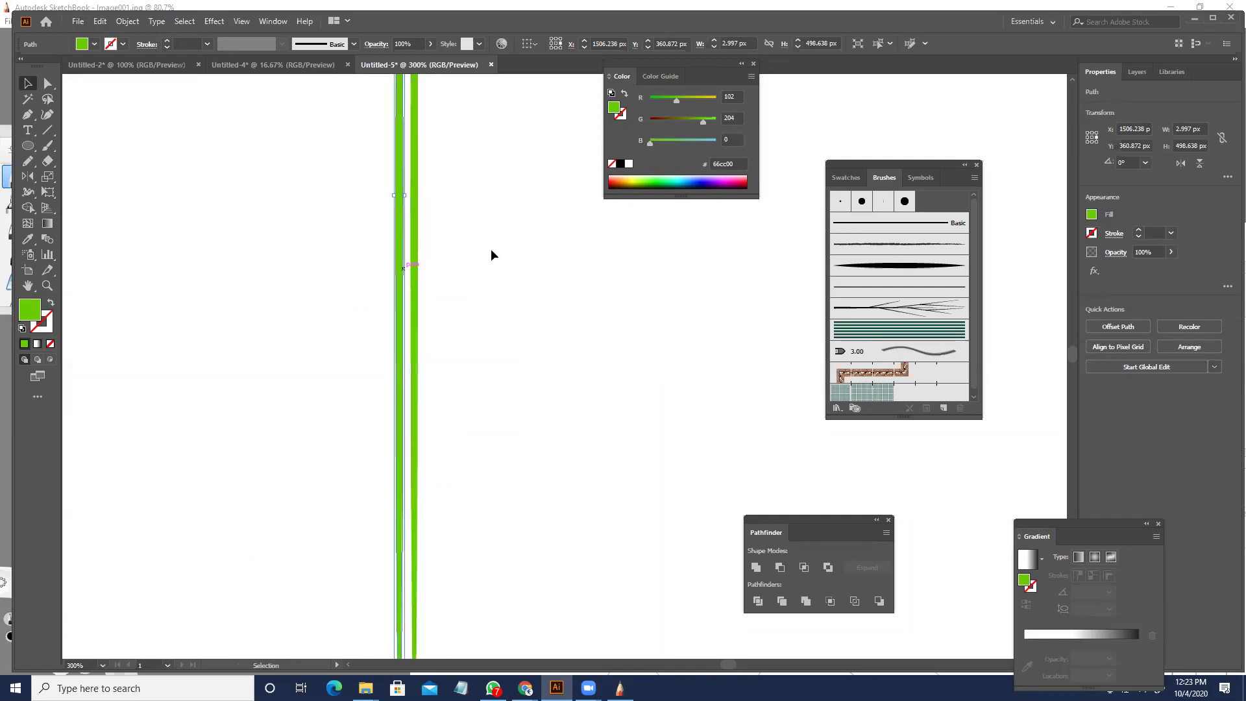
click(627, 164)
click(416, 246)
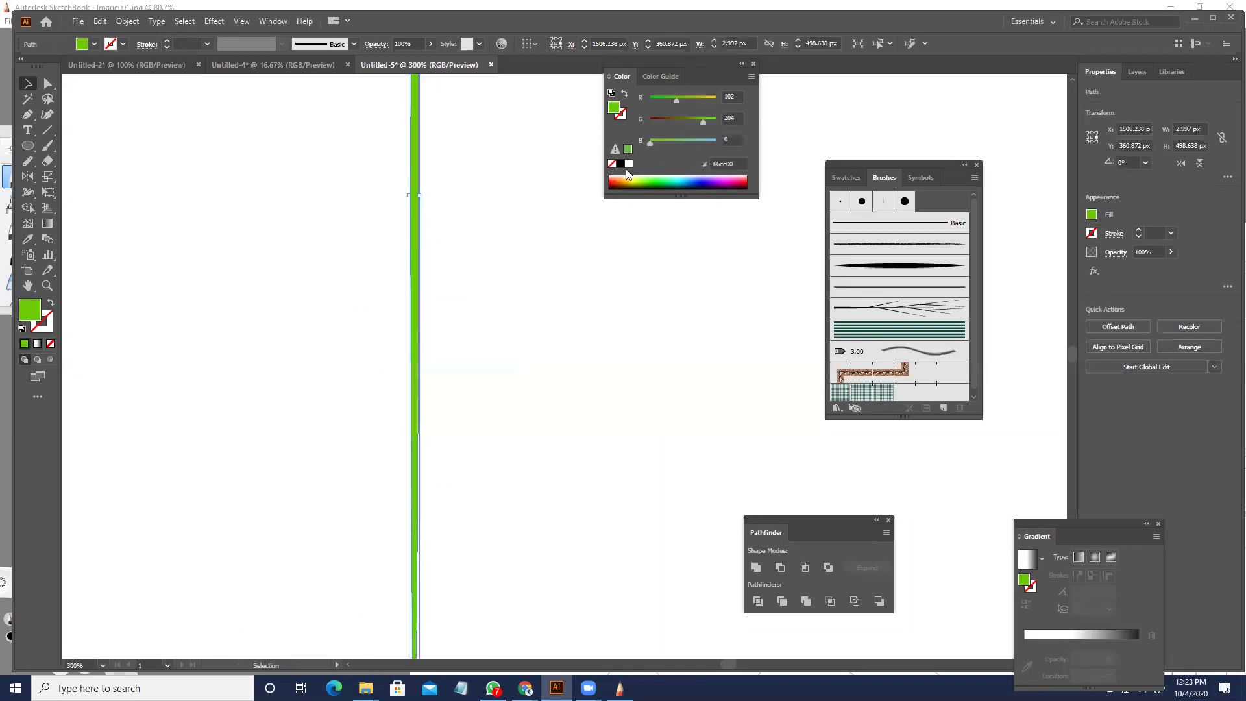
click(620, 164)
- Blend the white sliver with the black sliver into one tapered shadow using the Blend tool
drag(317, 231, 426, 255)
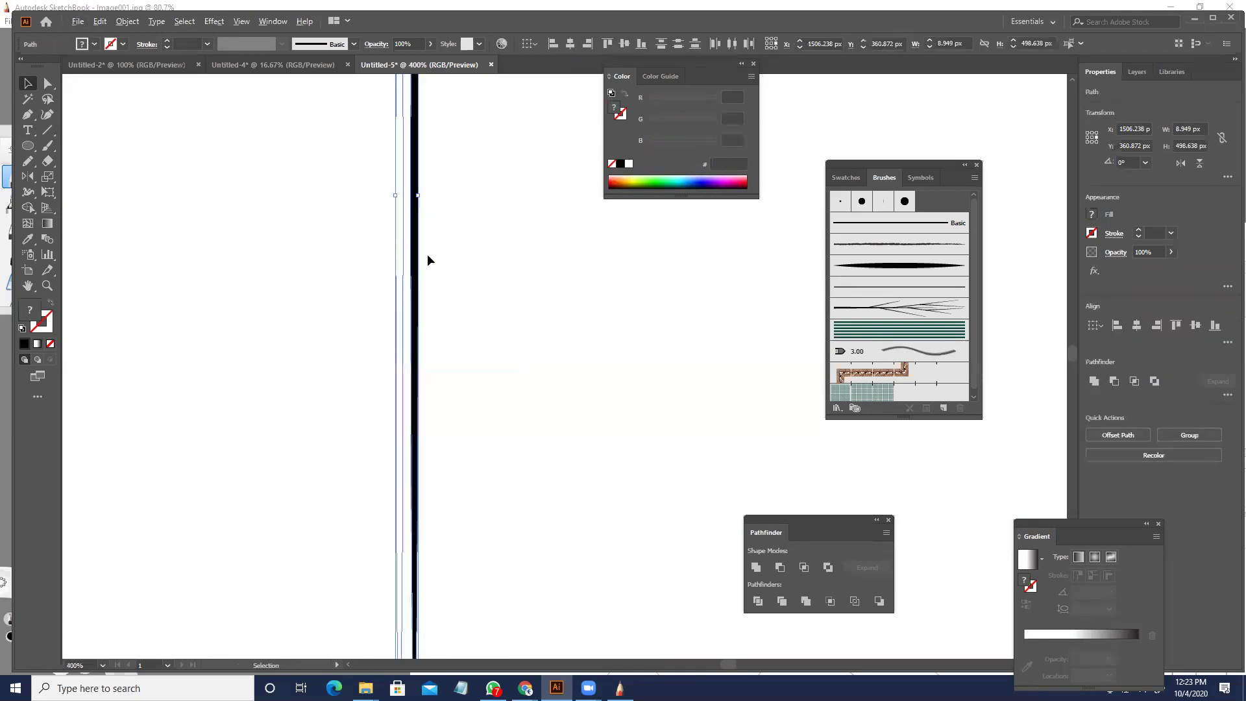
scroll(427, 259, up, 1)
click(48, 241)
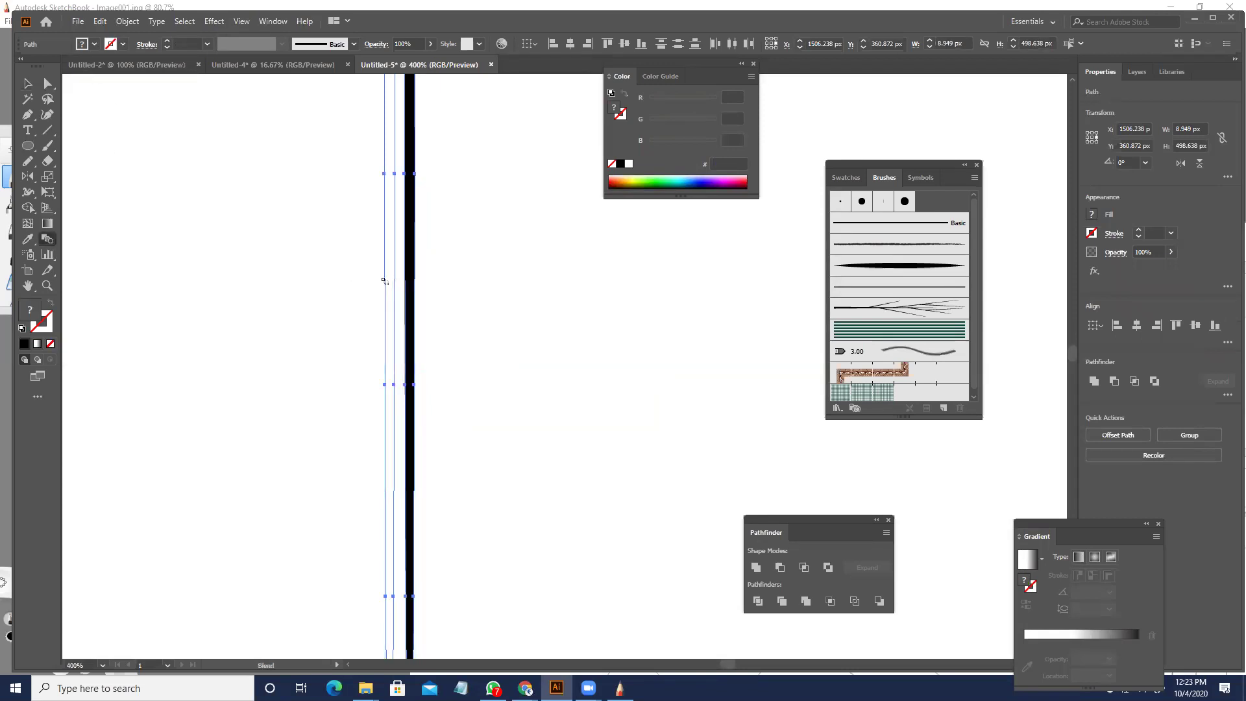
click(413, 207)
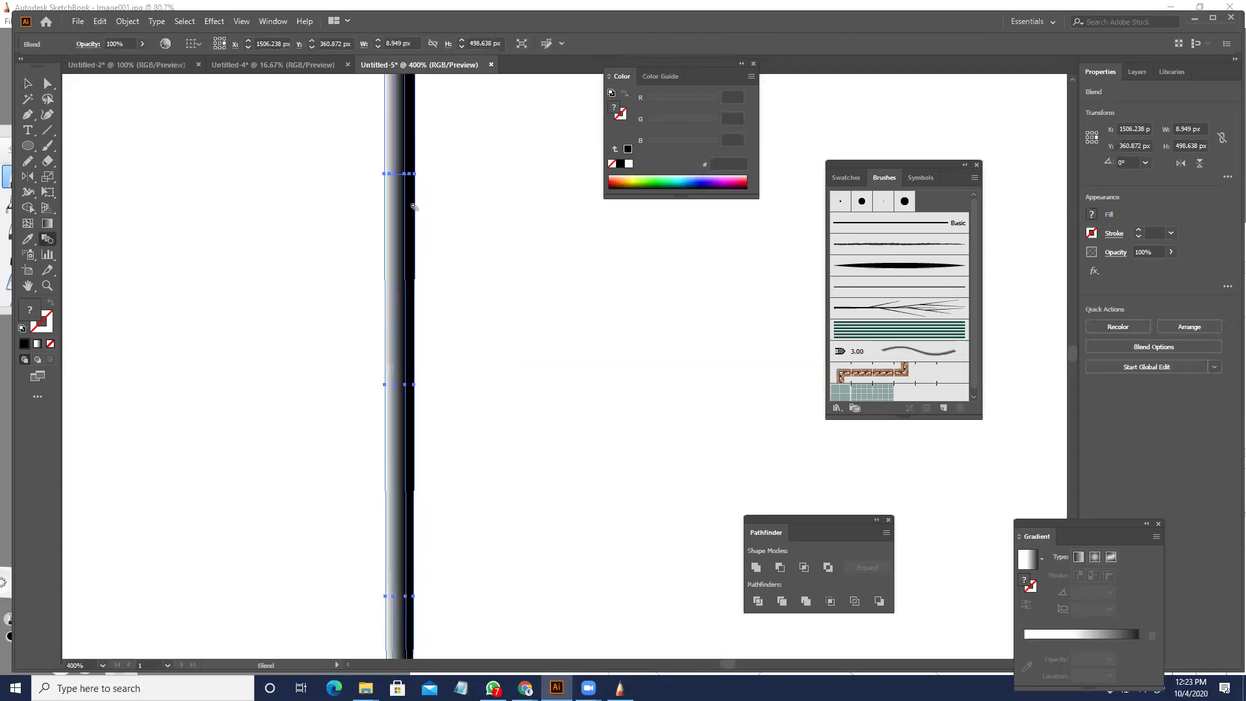
key(v)
click(448, 266)
- Move the old gradient sliver away from the bars and place the blended sliver against the bars' ends
scroll(449, 267, down, 2)
drag(461, 325, 673, 325)
drag(368, 283, 704, 318)
drag(620, 316, 354, 298)
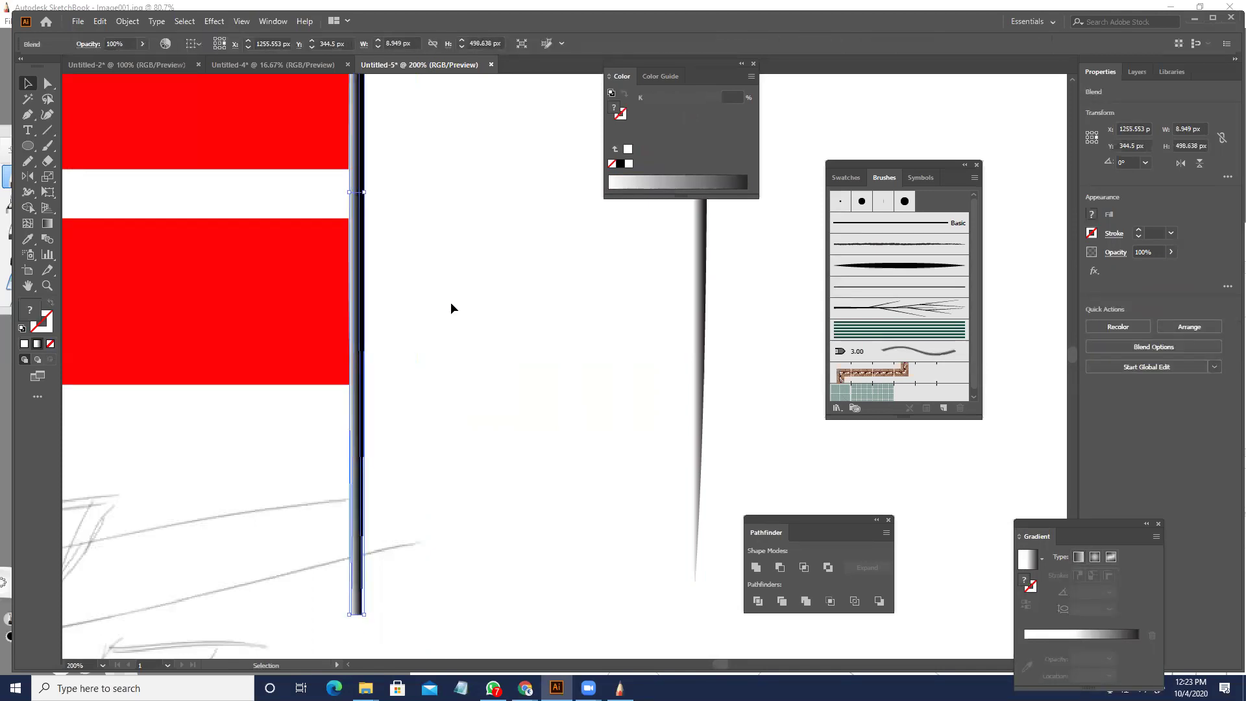
drag(357, 428, 391, 422)
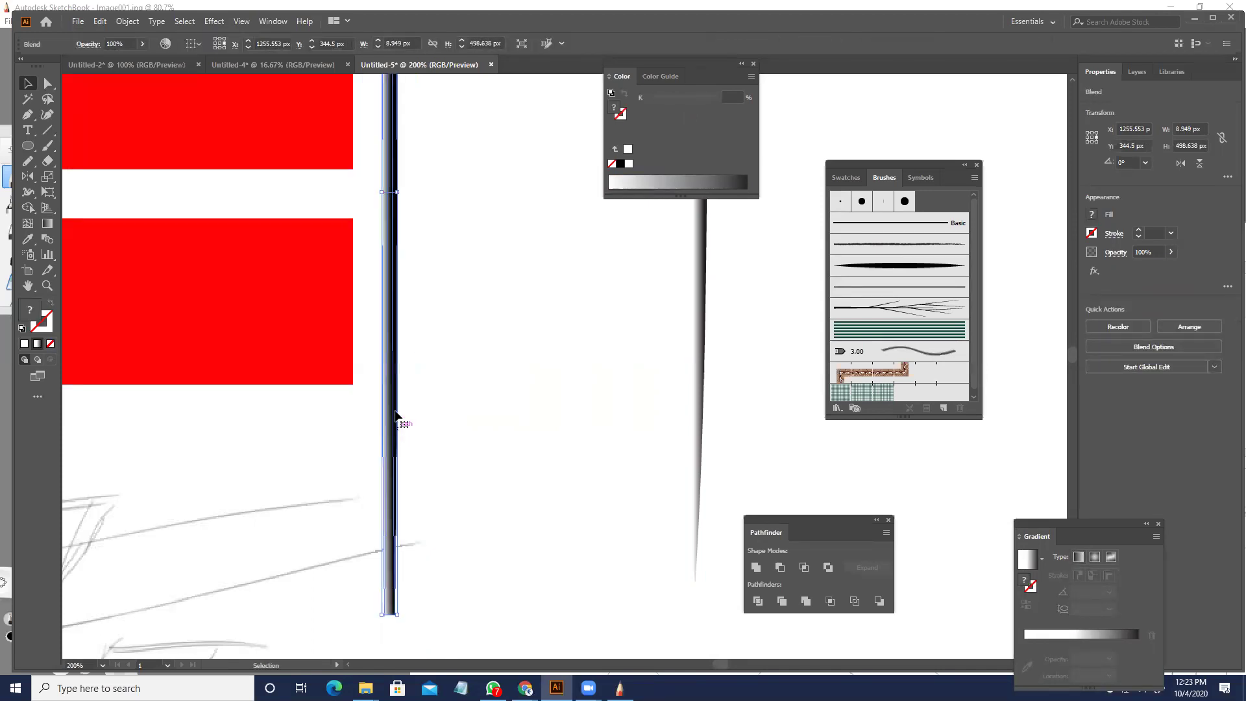
drag(388, 360, 473, 365)
click(501, 383)
- Move the blended sliver up about 22 px along the ends of the three bars
scroll(498, 350, down, 5)
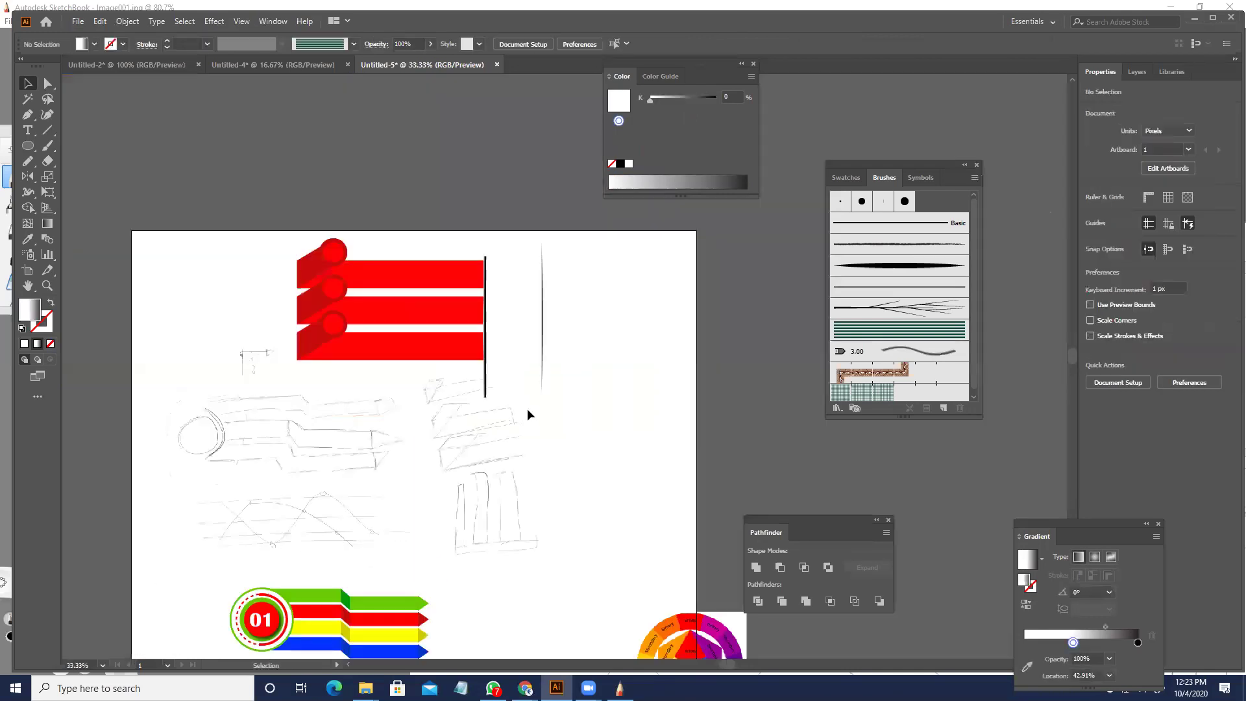
scroll(487, 279, up, 4)
drag(479, 281, 479, 260)
click(574, 340)
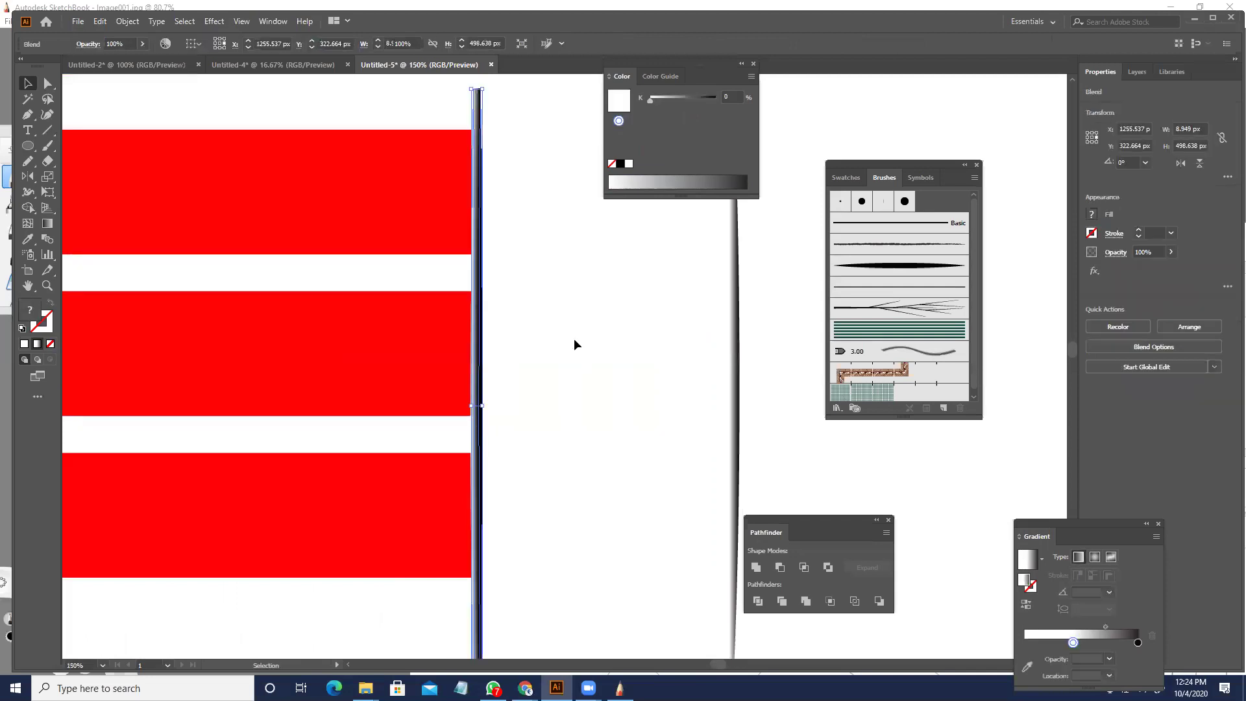
scroll(575, 339, down, 2)
scroll(570, 338, up, 2)
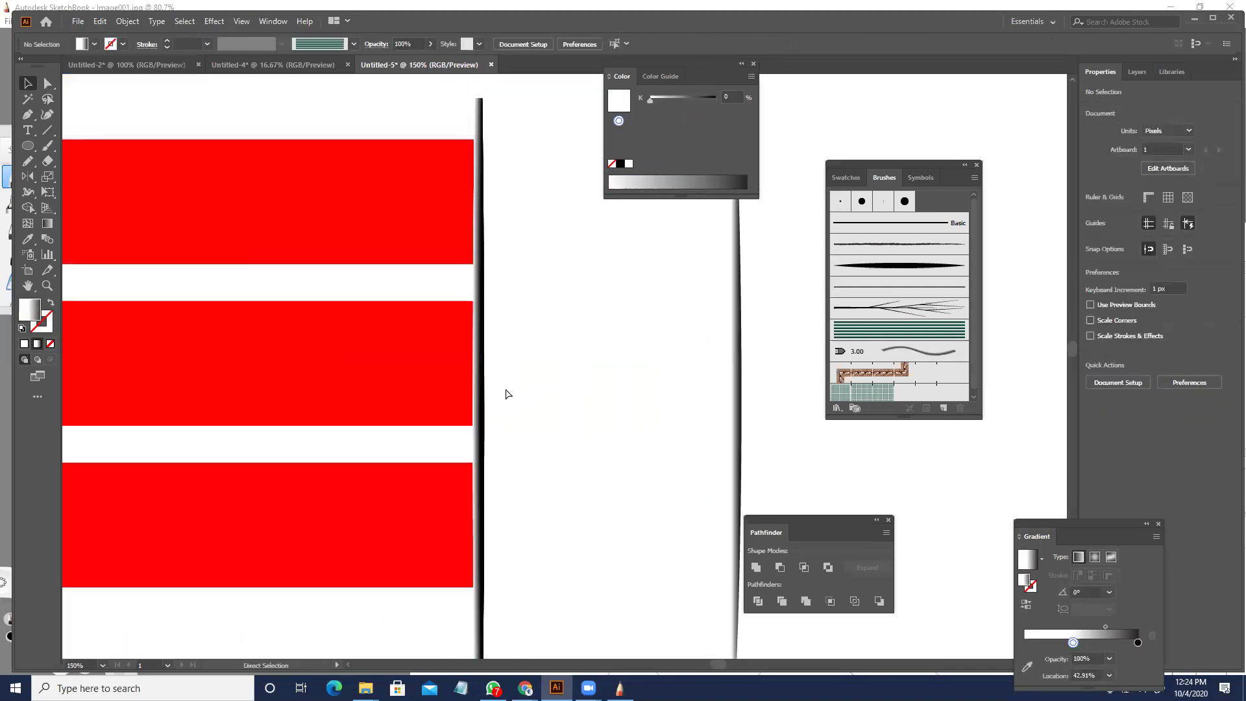
- Undo the moves of the blended sliver and of the original gradient sliver
key(ctrl+z)
key(ctrl+z)
key(ctrl+shift+z)
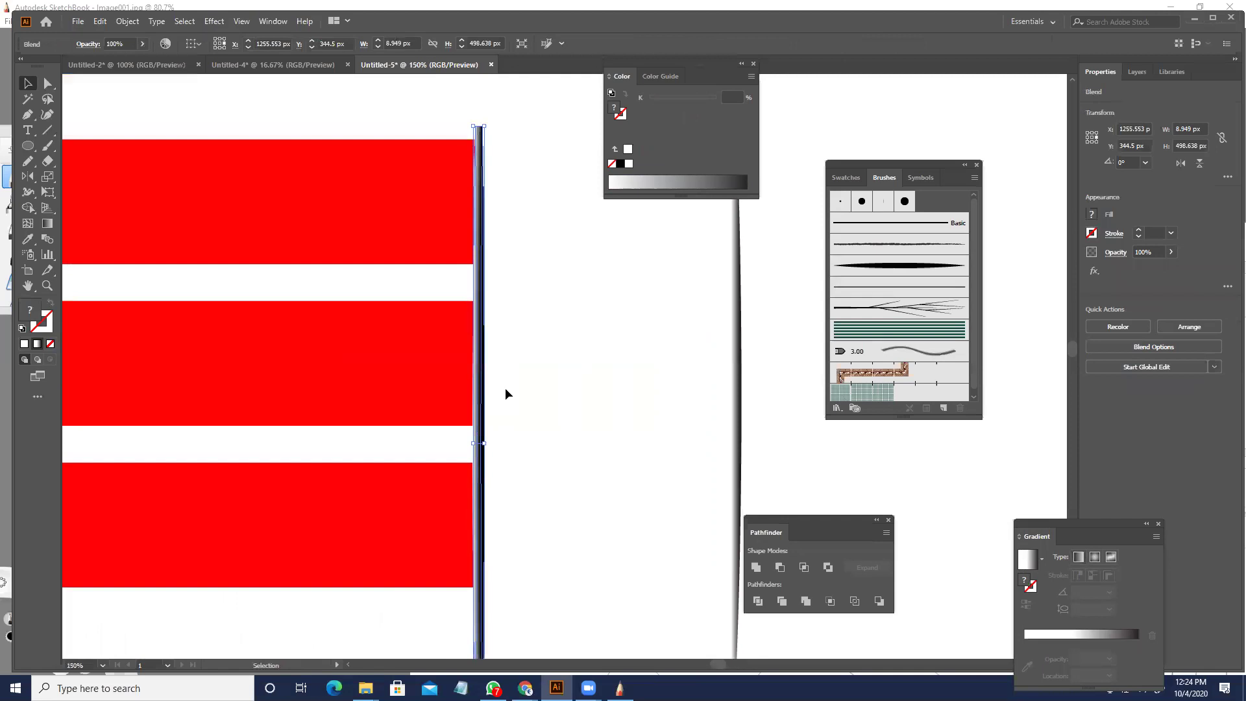
key(ctrl+z)
key(ctrl+z)
key(ctrl+z)
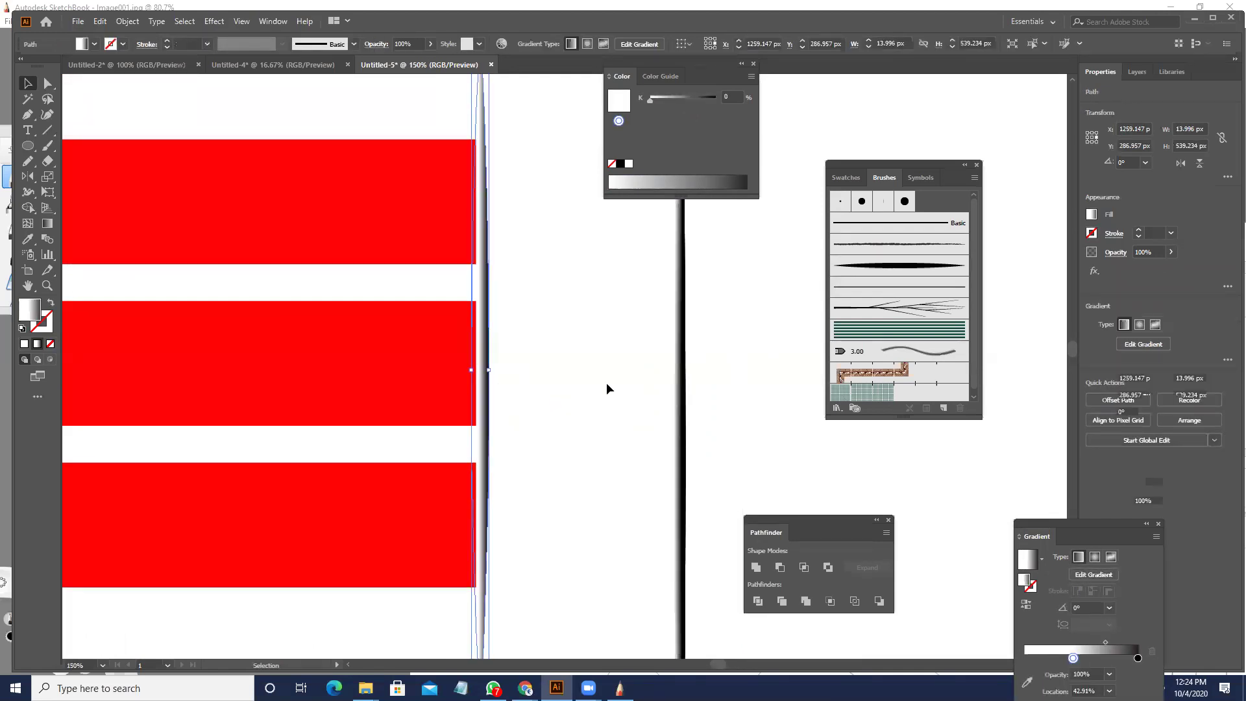
- Delete the black-and-white blended sliver from the empty area beside the bars
click(592, 364)
scroll(643, 426, down, 2)
drag(597, 351, 598, 352)
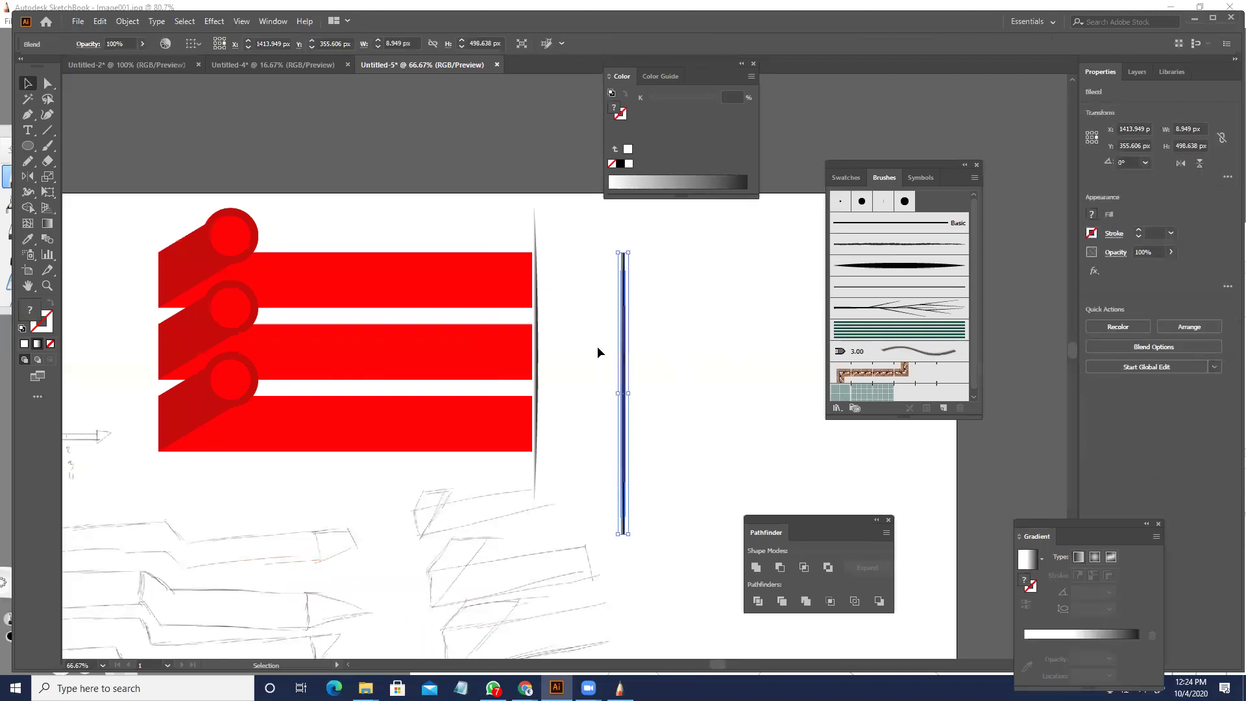
key(Delete)
- Duplicate the gradient sliver behind the bars' ends, reflect the copy across the vertical axis and shift it slightly towards the original
scroll(543, 388, up, 3)
drag(522, 380, 505, 380)
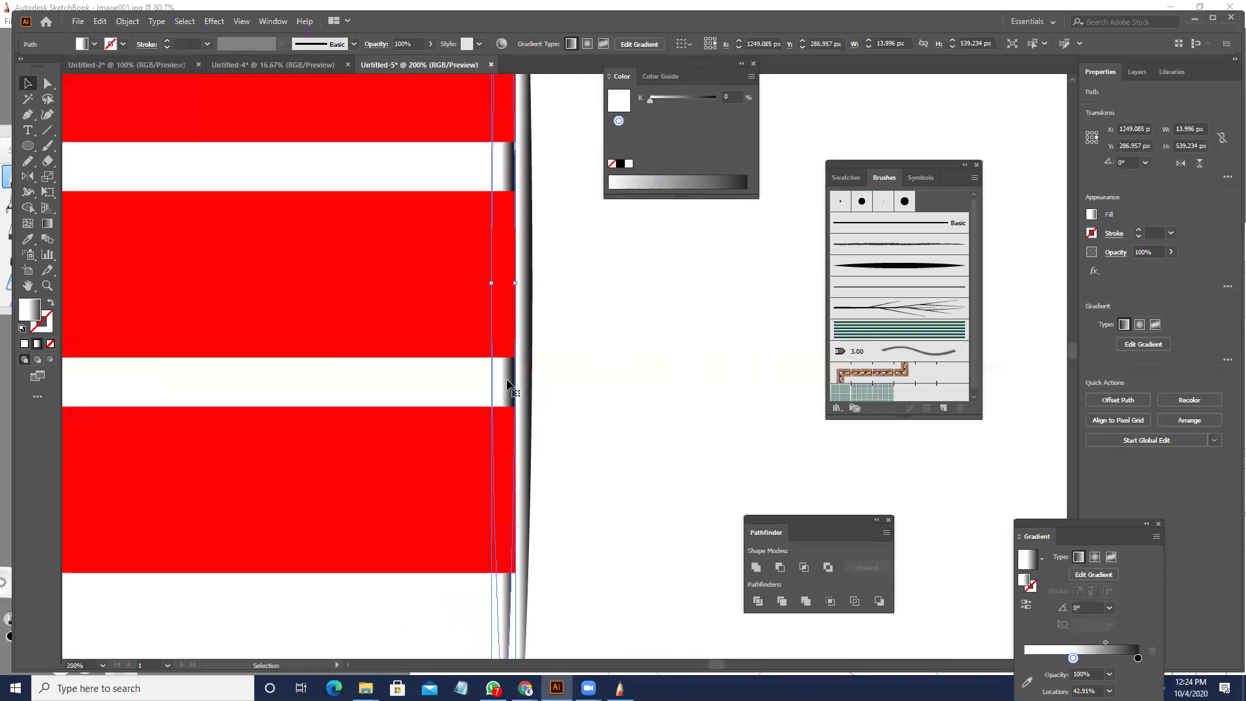
right_click(507, 384)
mouse_move(606, 583)
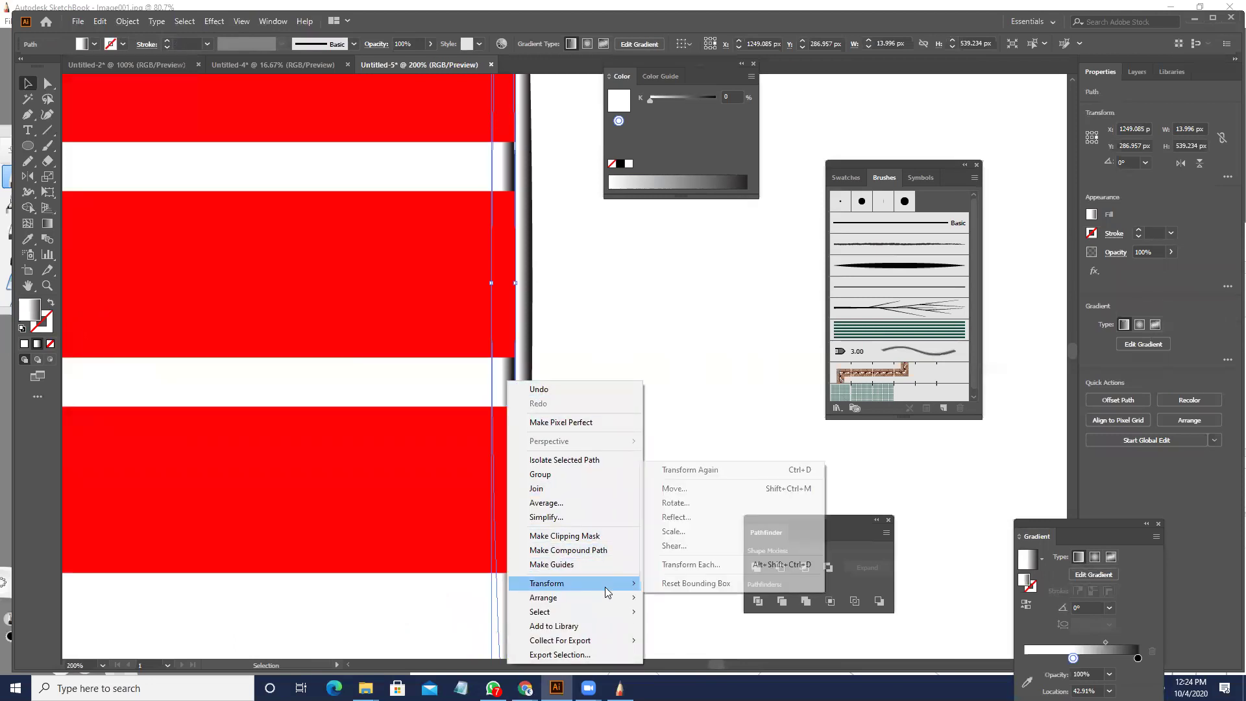
click(701, 516)
click(846, 460)
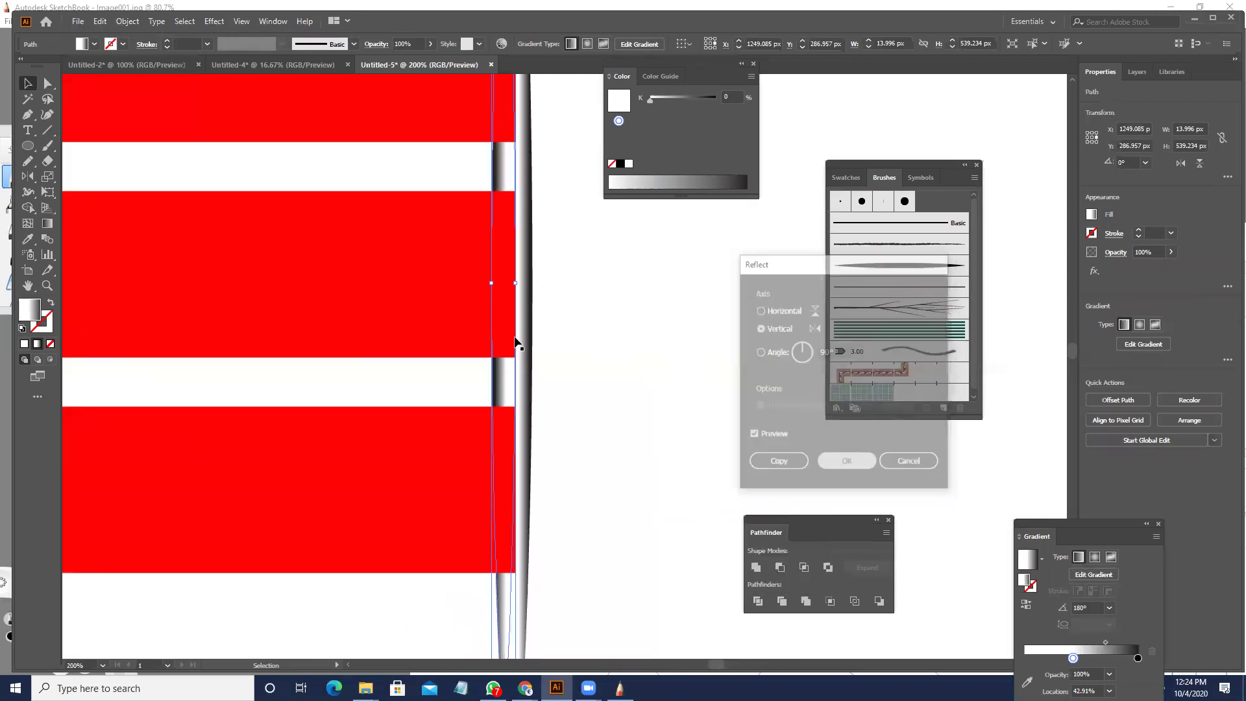
drag(495, 364, 507, 368)
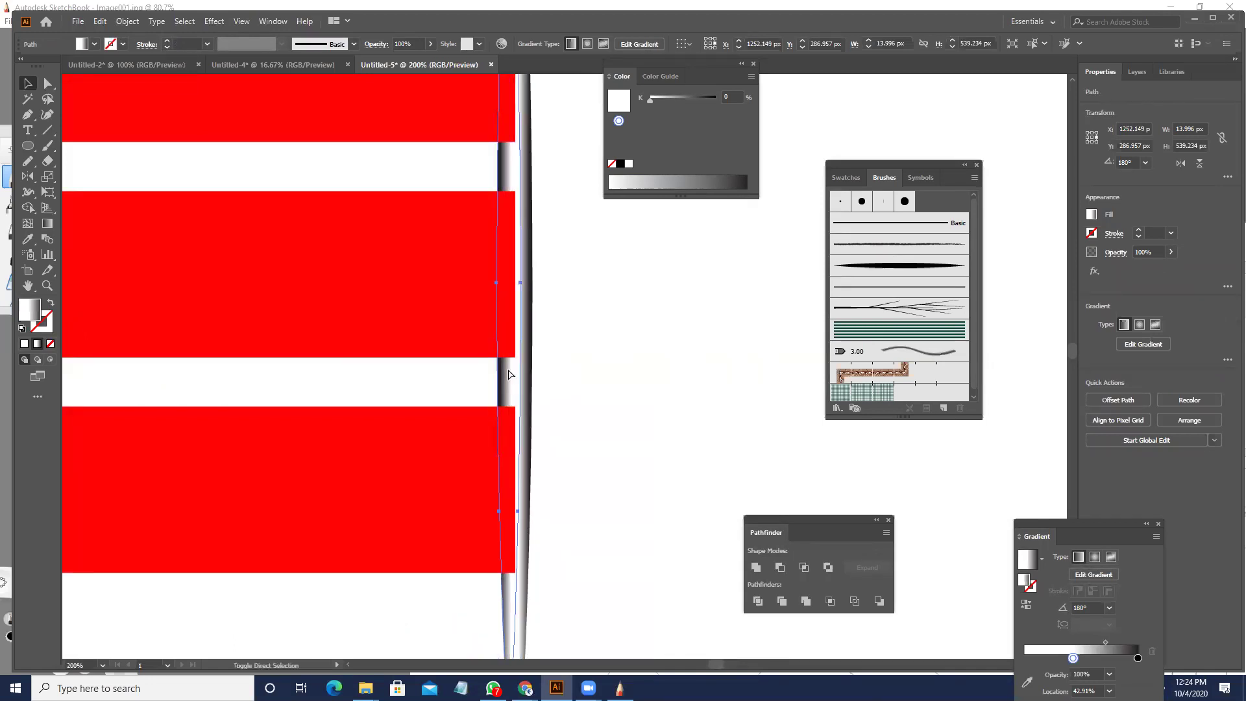
key(ctrl+f)
- Redraw the gradient across the original sliver at 0° so its black stop sits at 57.58%
scroll(513, 371, up, 2)
drag(491, 380, 513, 364)
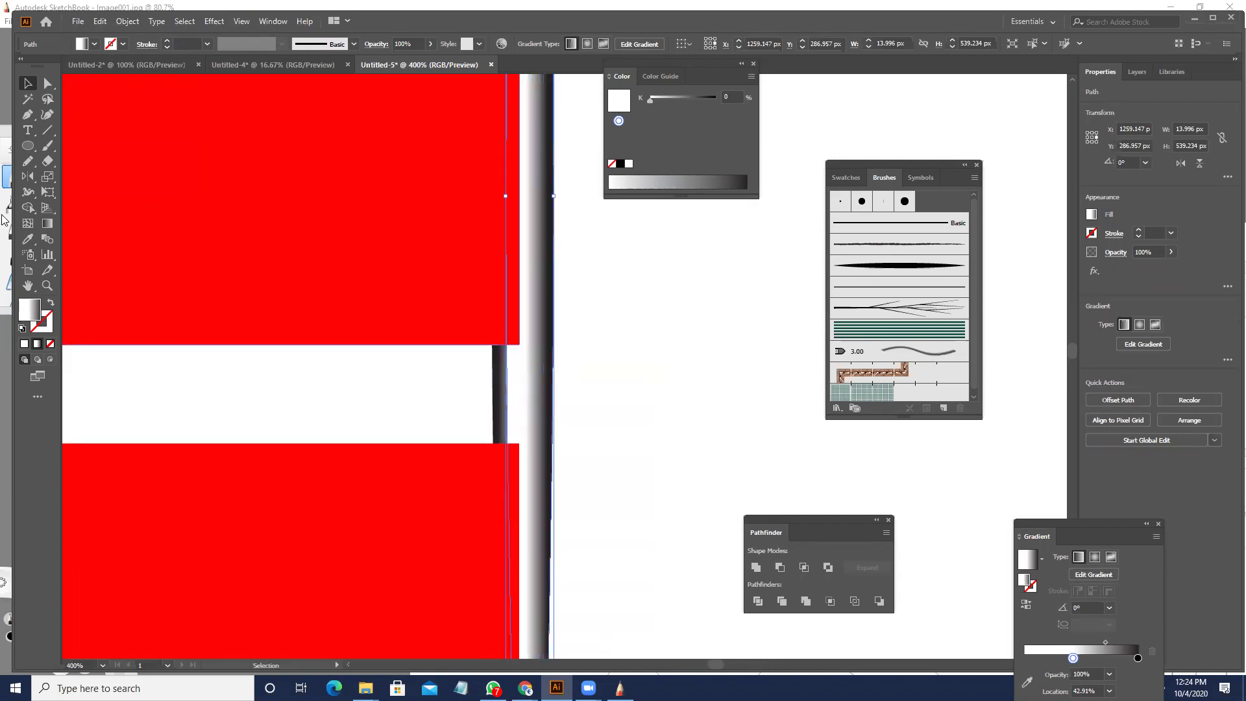
click(46, 224)
mouse_move(546, 198)
mouse_down()
mouse_move(512, 197)
mouse_move(530, 198)
mouse_up()
key(v)
click(582, 360)
key(ctrl+minus)
key(ctrl+minus)
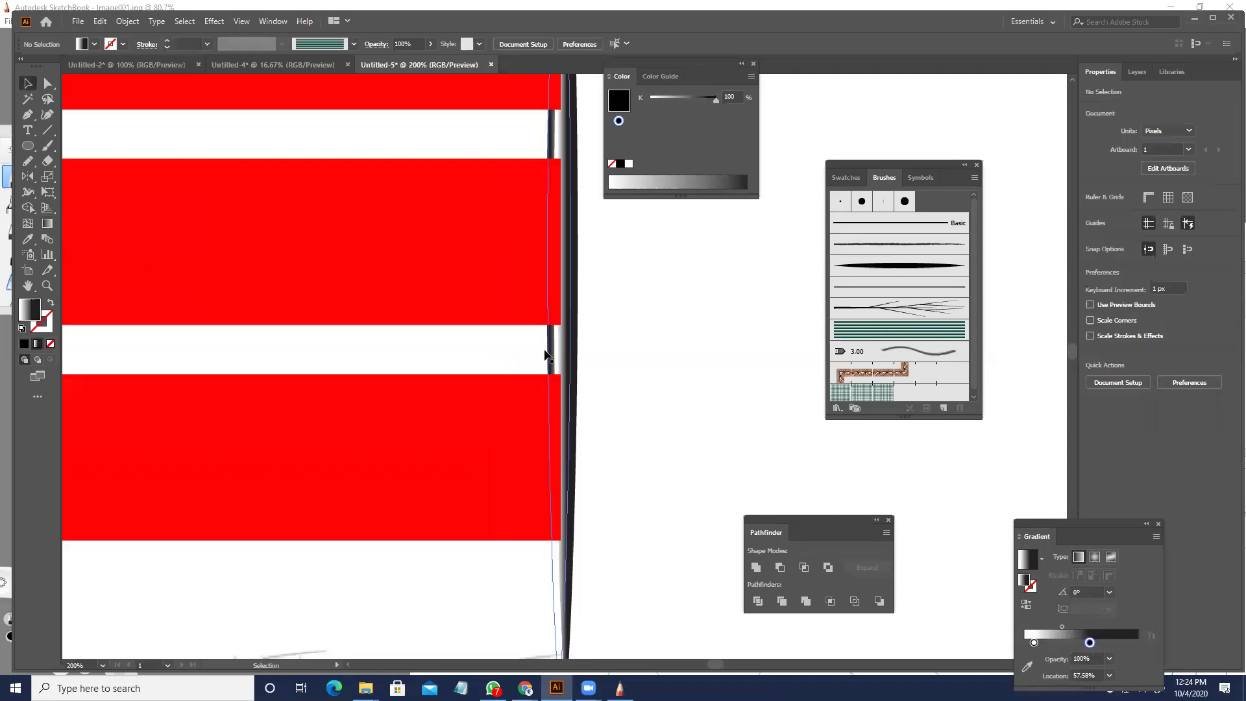
- Delete the mirrored sliver behind the bars and the gradient sliver at the bars' ends
click(545, 344)
key(Delete)
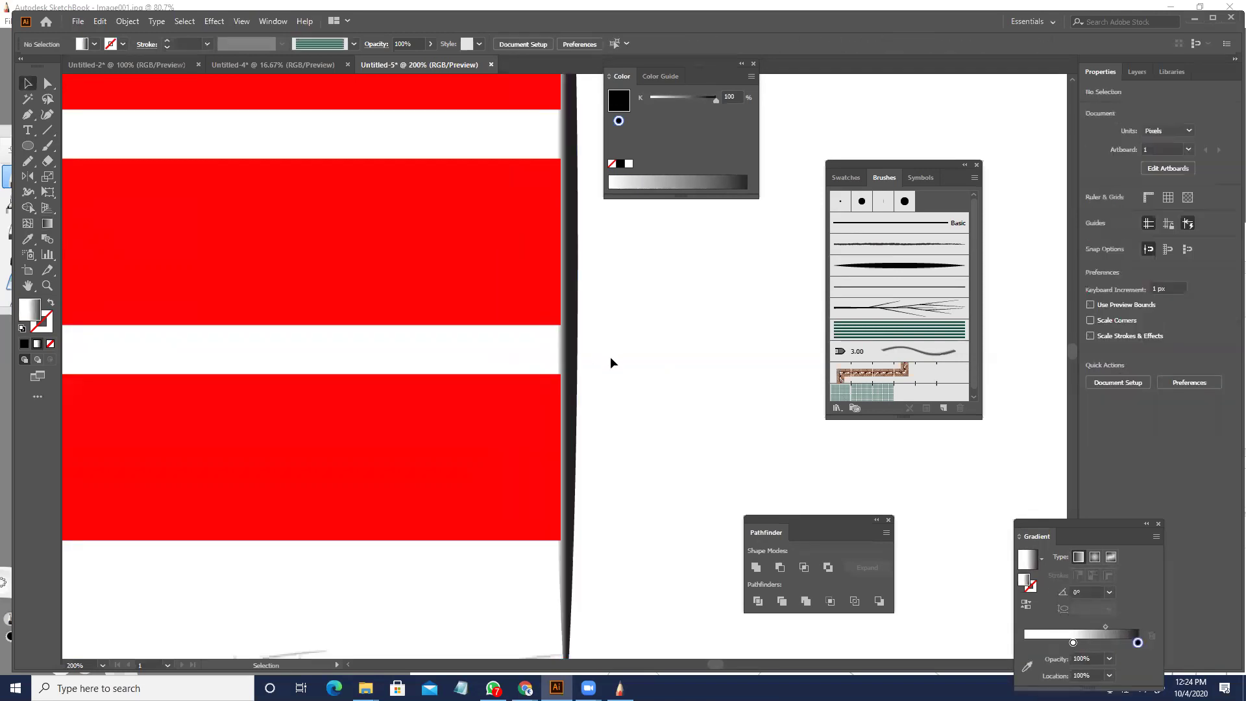
scroll(653, 348, down, 3)
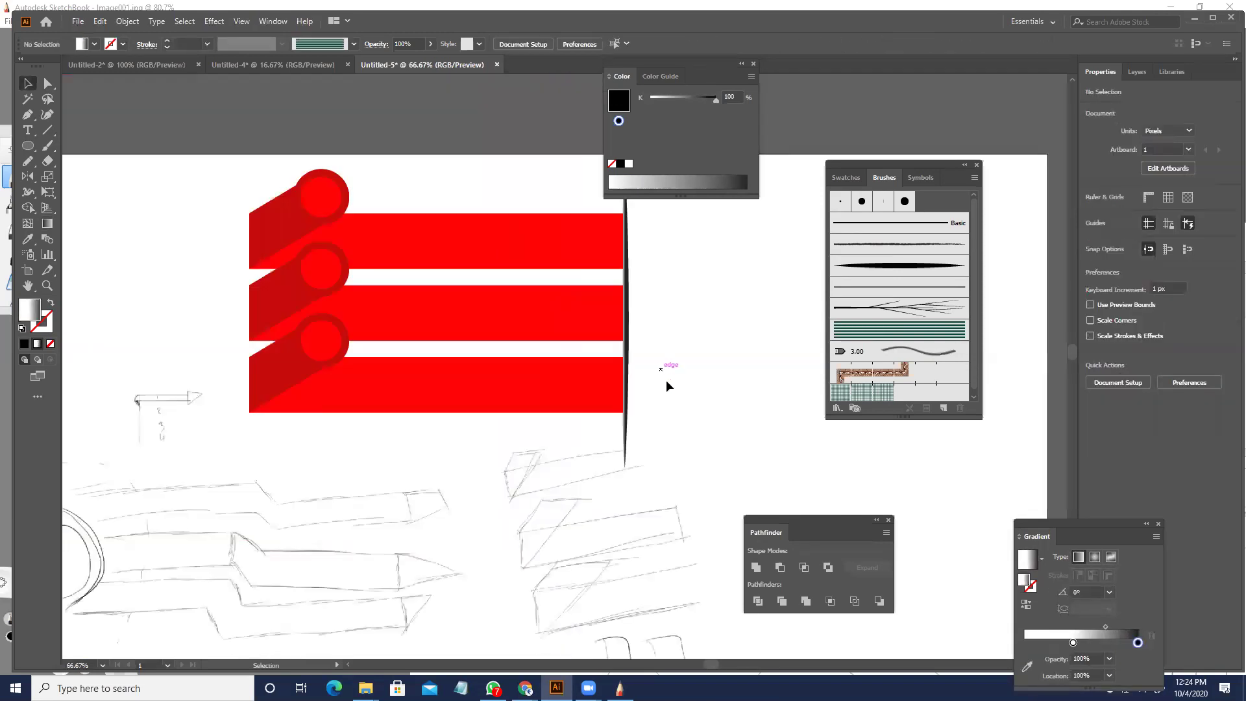
click(626, 334)
click(635, 362)
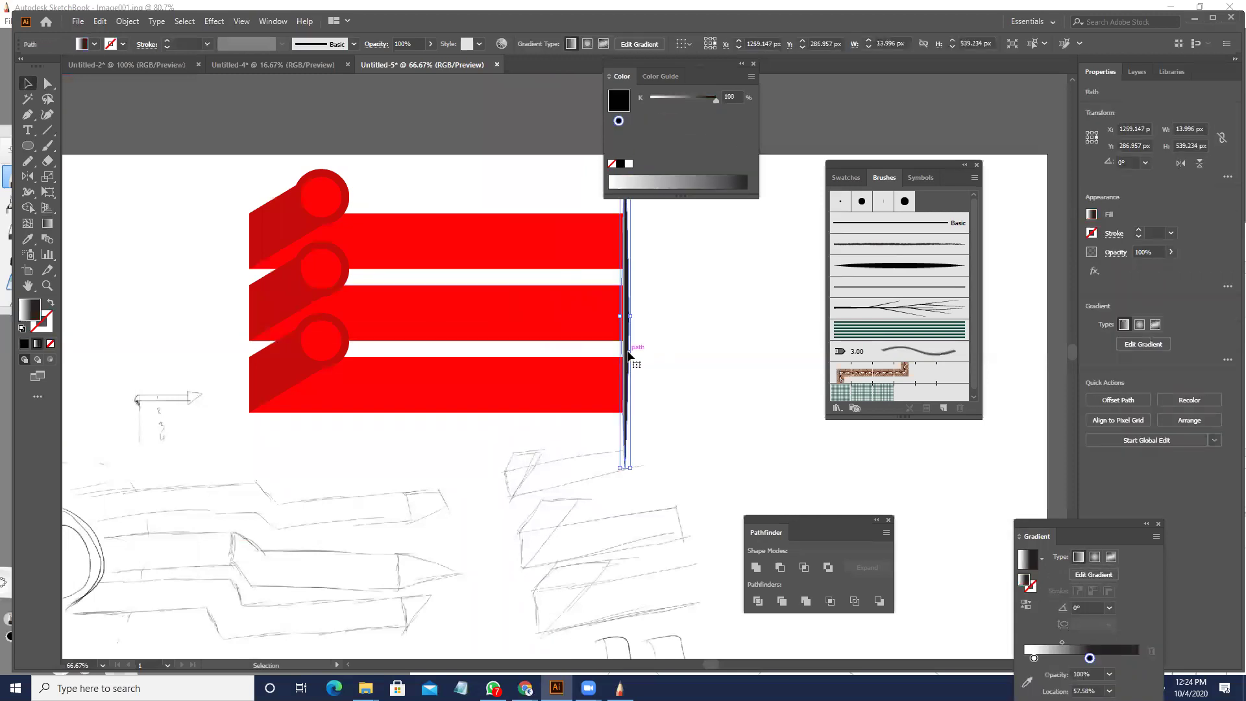
drag(679, 403, 592, 356)
- Move the three folded bars with their badges directly above the 01 arrow infographic, shifting the sketches up to make room
drag(536, 425, 154, 113)
scroll(243, 180, down, 2)
drag(242, 180, 360, 136)
drag(370, 185, 555, 429)
scroll(370, 301, down, 1)
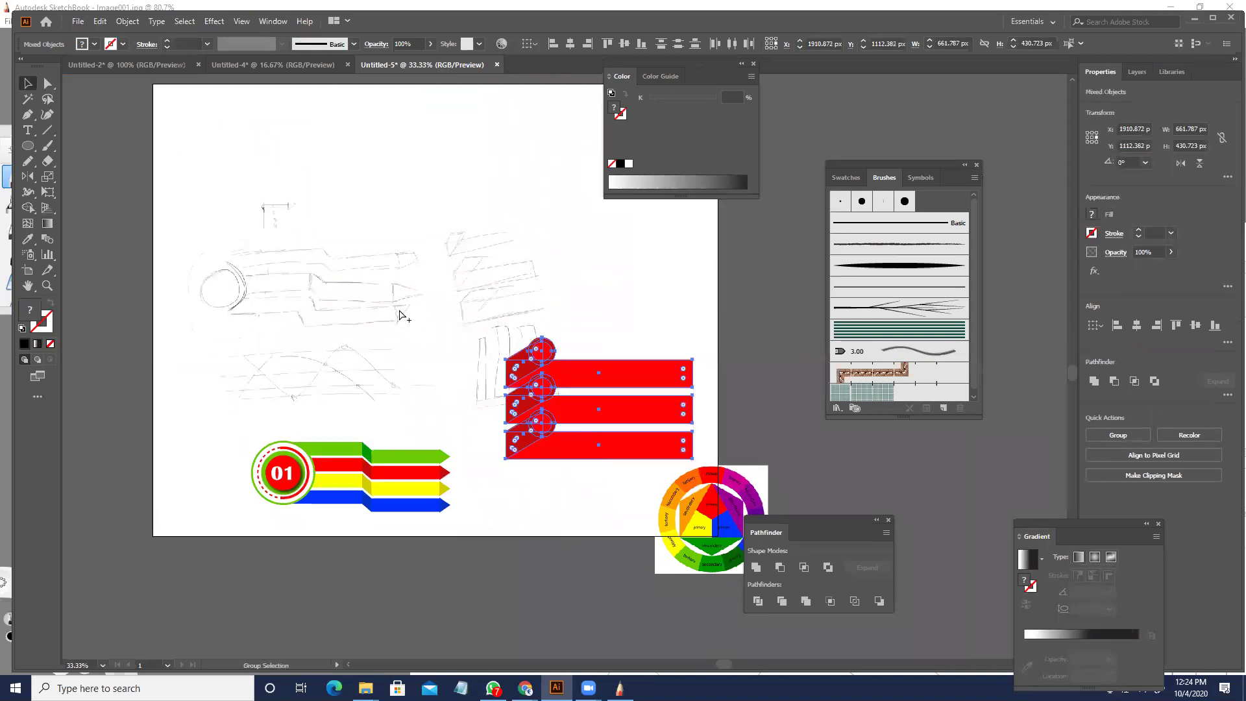
click(399, 314)
drag(399, 314, 381, 202)
mouse_move(458, 322)
mouse_down()
mouse_move(605, 456)
mouse_move(321, 419)
mouse_up()
click(530, 413)
scroll(426, 364, up, 1)
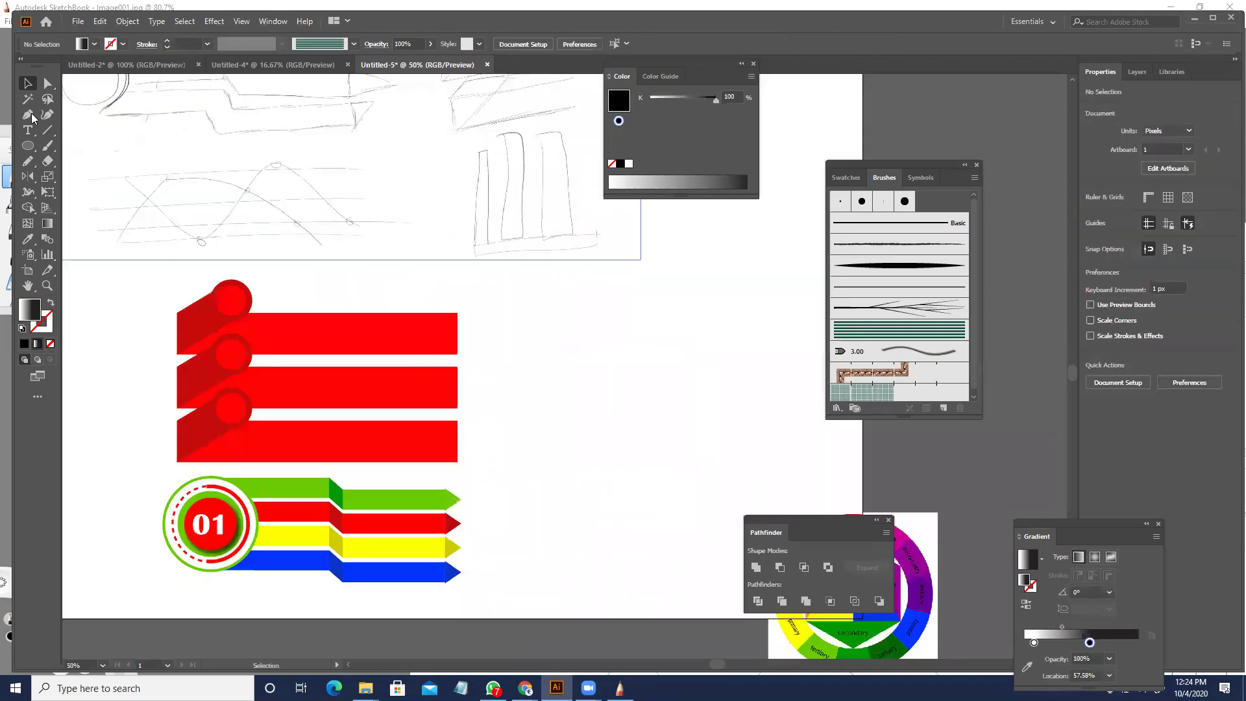
- Add black Britannic Bold text reading 01, 02, 03 on three lines beside the bars and enlarge it to about 161.5 pt
click(28, 130)
click(630, 359)
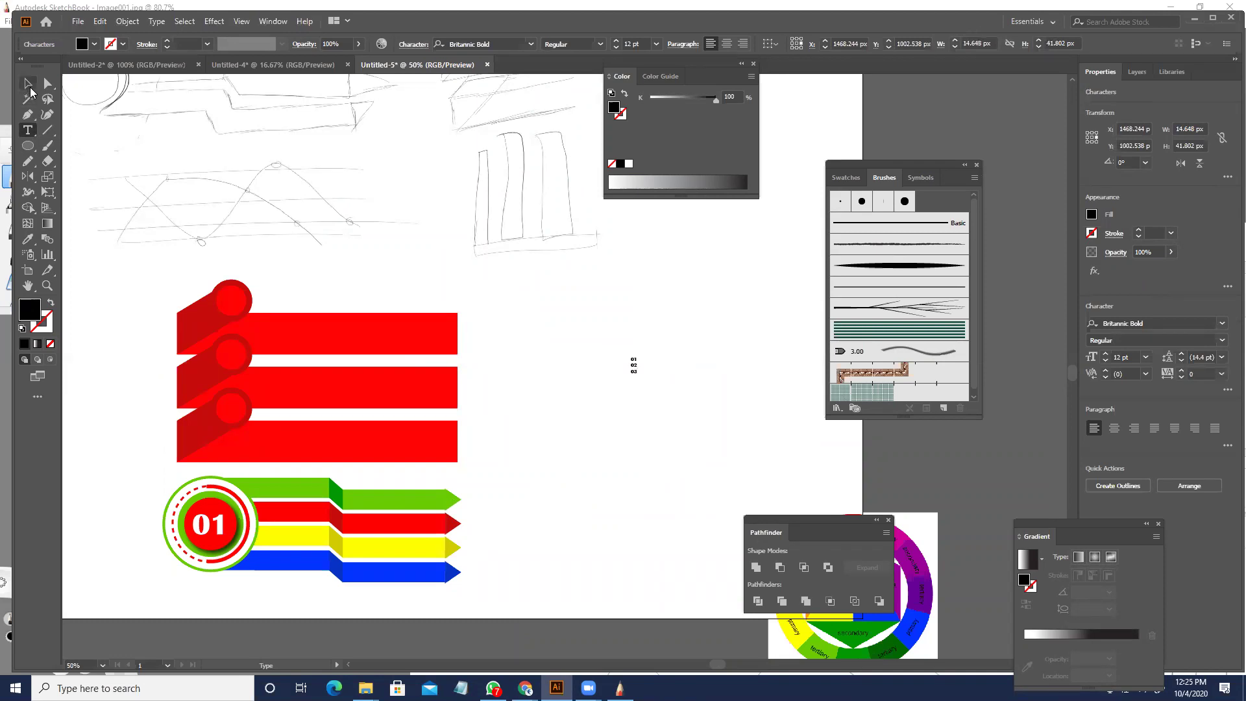
click(29, 85)
drag(637, 378, 684, 422)
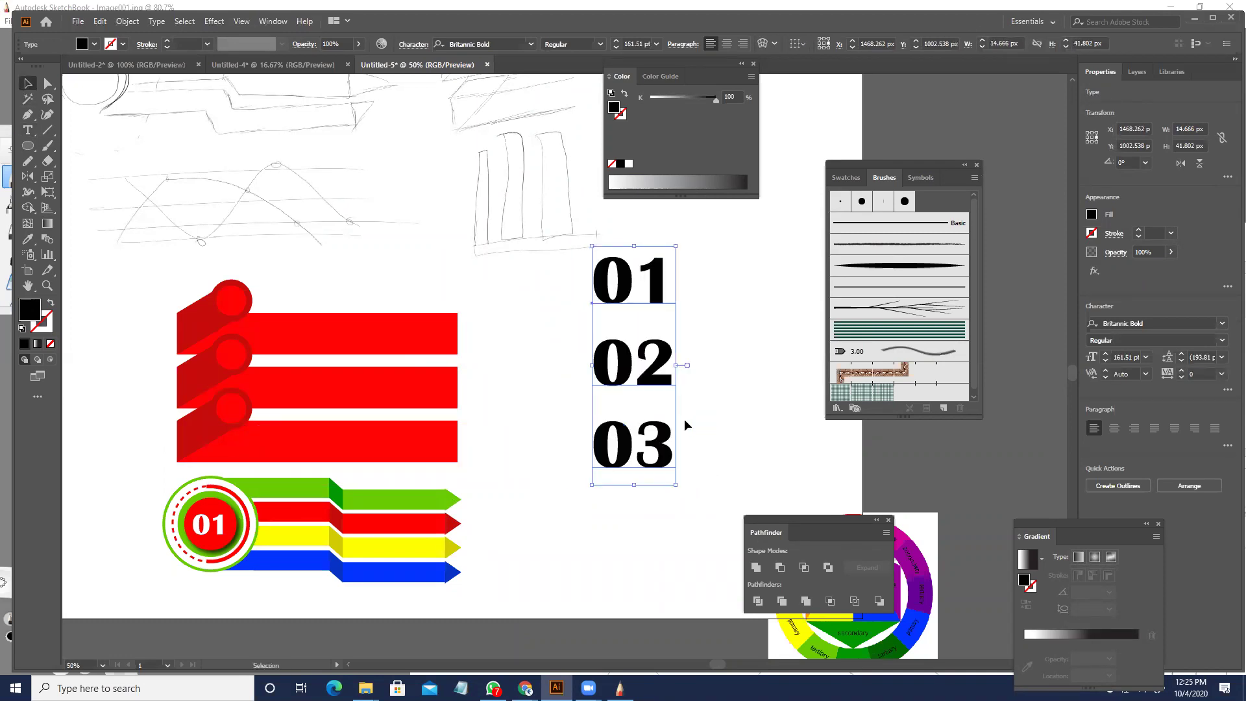
- Convert the three numbers to outlines, scale them to about 39 × 106 px and place them above the first bar near its badge
click(707, 362)
click(621, 289)
drag(655, 493, 587, 260)
drag(674, 257, 233, 318)
scroll(251, 300, up, 4)
drag(269, 271, 439, 155)
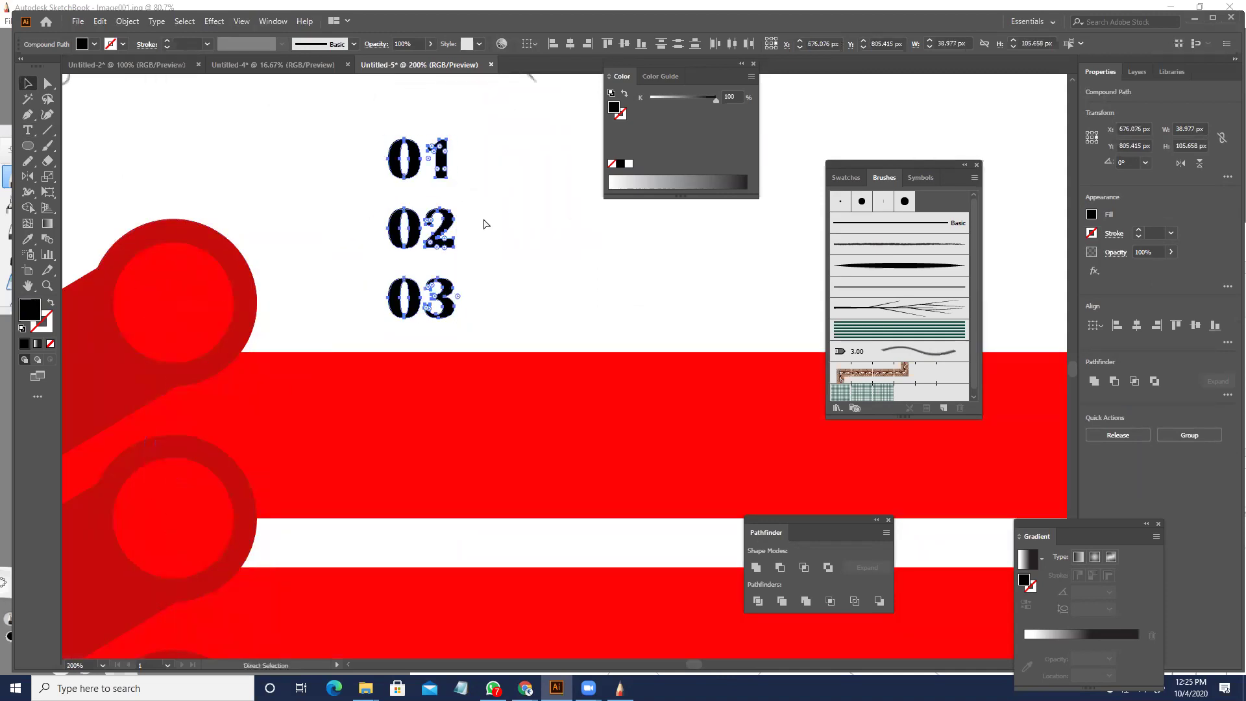
- Group the 01 digits, move them onto the first badge and center them on it horizontally and vertically
drag(491, 189, 336, 129)
drag(470, 189, 209, 281)
click(413, 162)
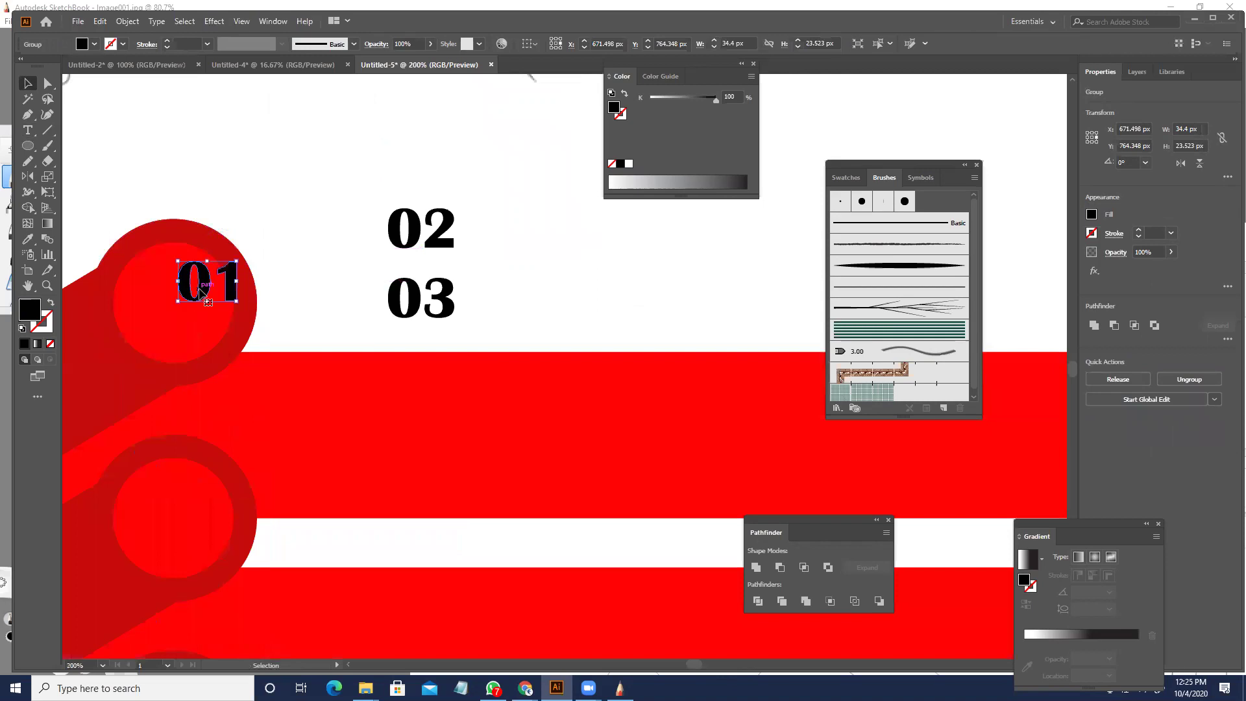
shift+click(161, 350)
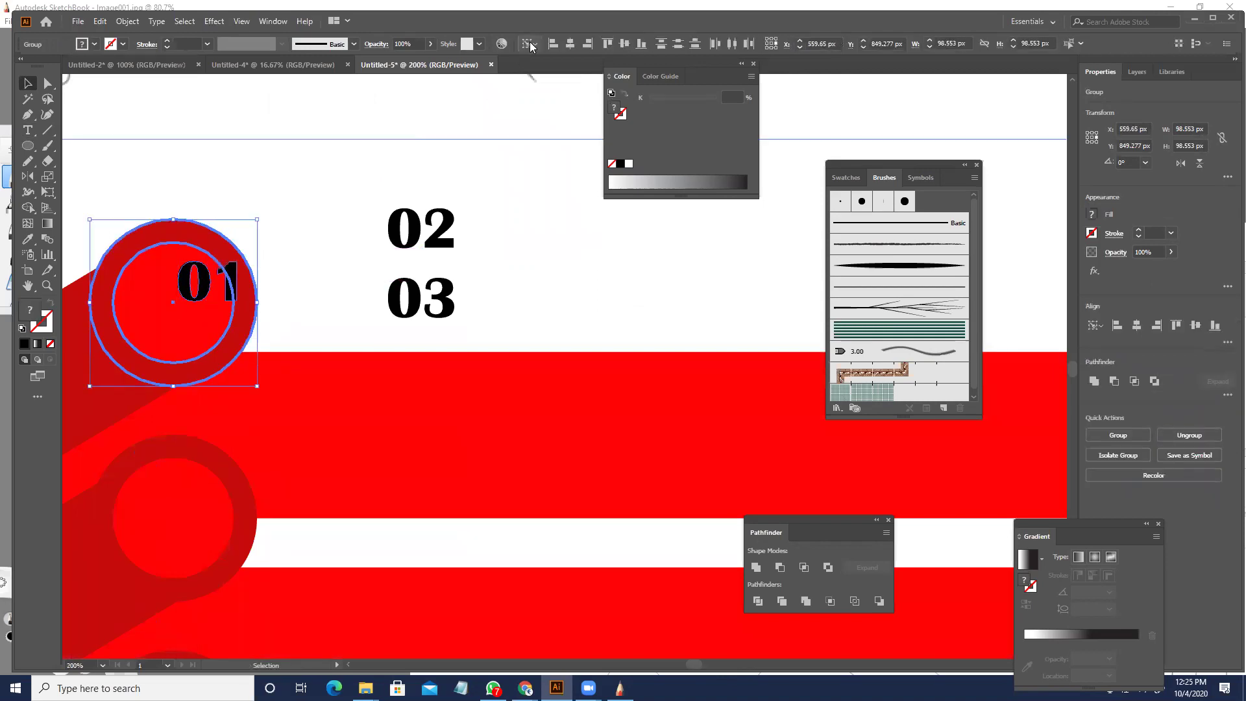
click(566, 46)
click(617, 43)
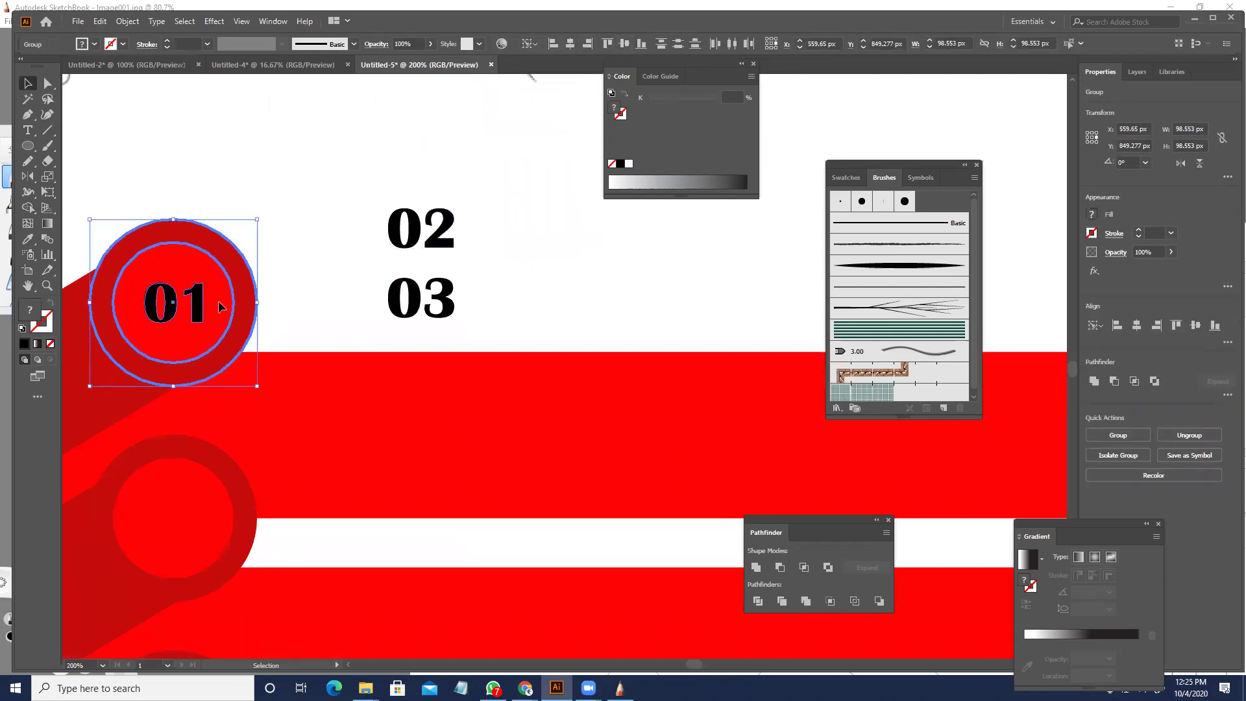
key(ctrl+shift+a)
click(209, 282)
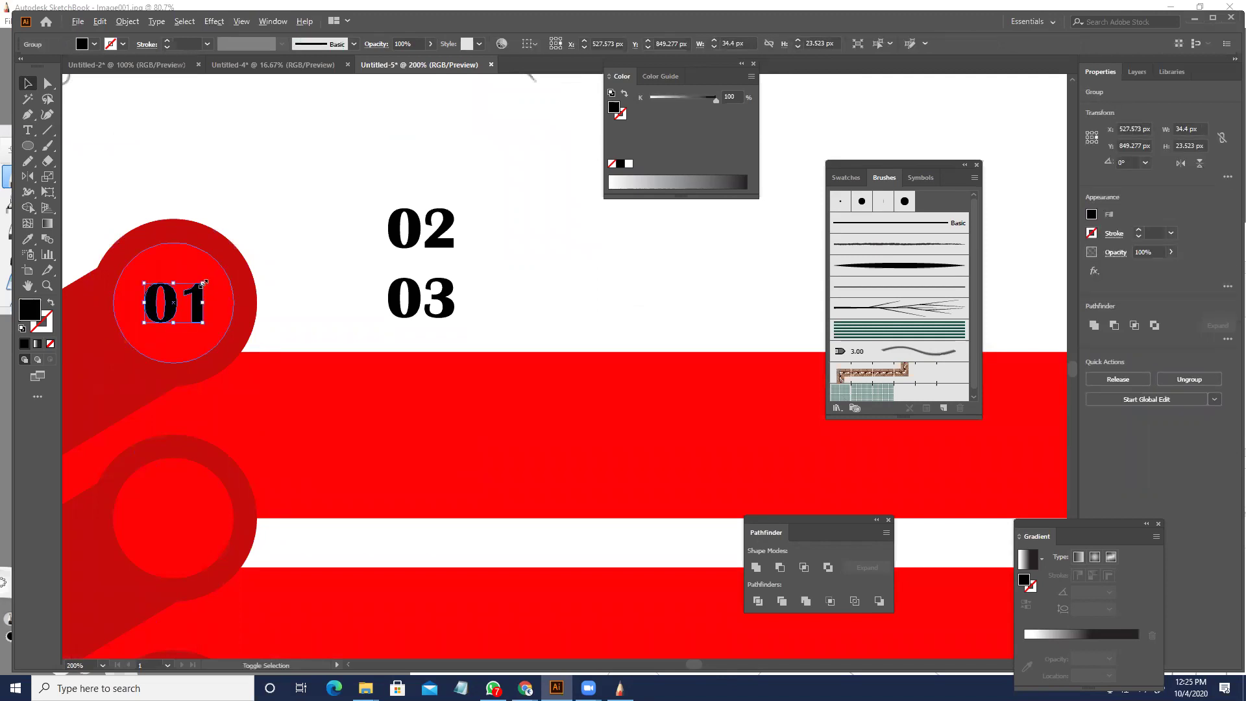
- Center the 02 digits horizontally and vertically on the second badge
drag(511, 221, 606, 166)
drag(558, 209, 482, 147)
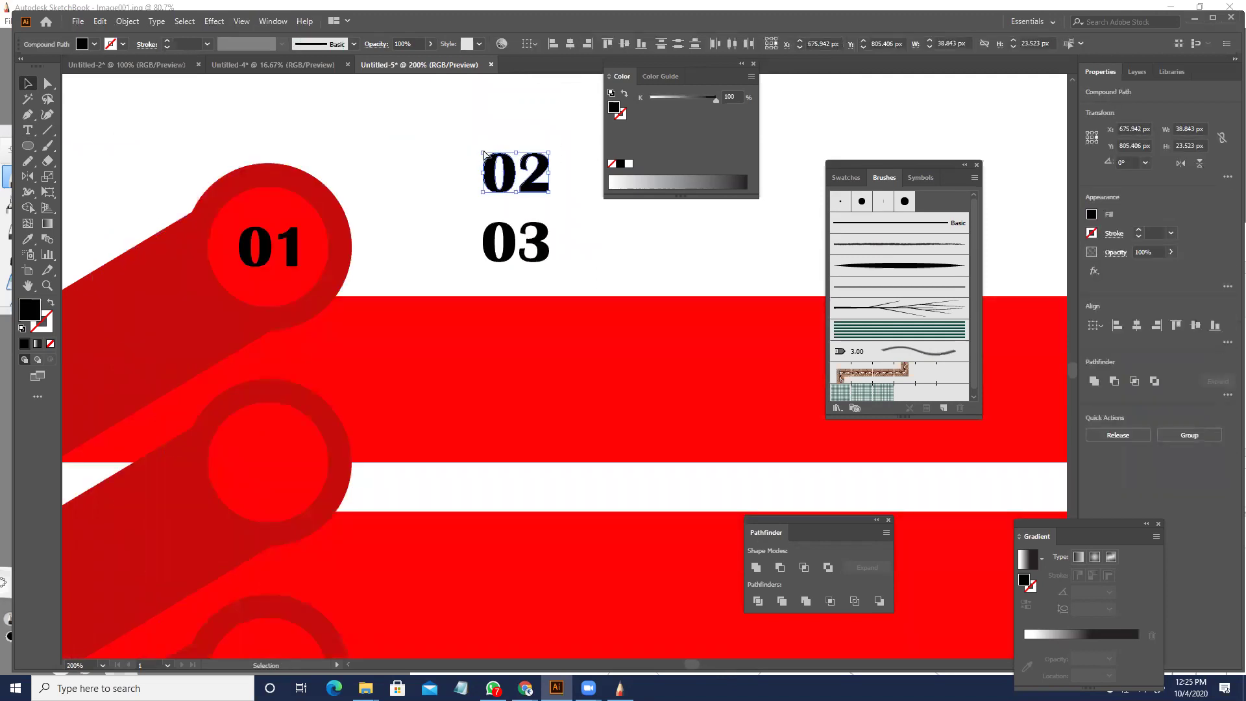
shift+click(290, 465)
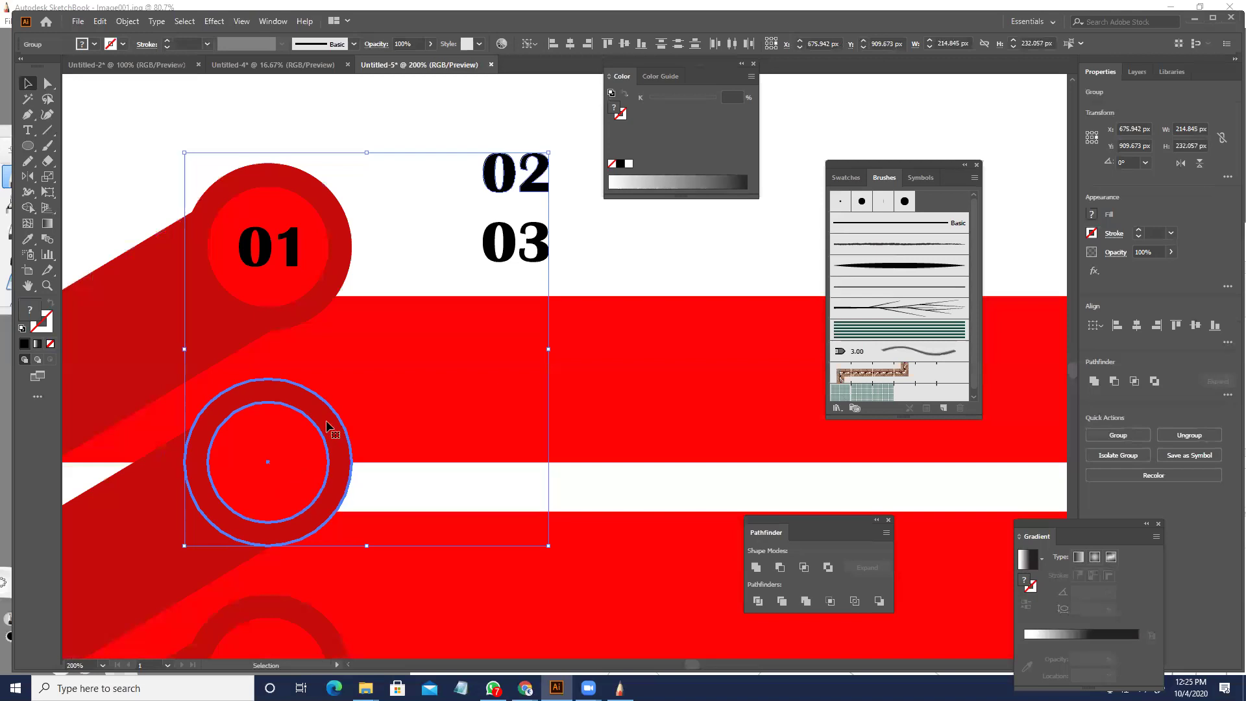
click(570, 44)
click(637, 44)
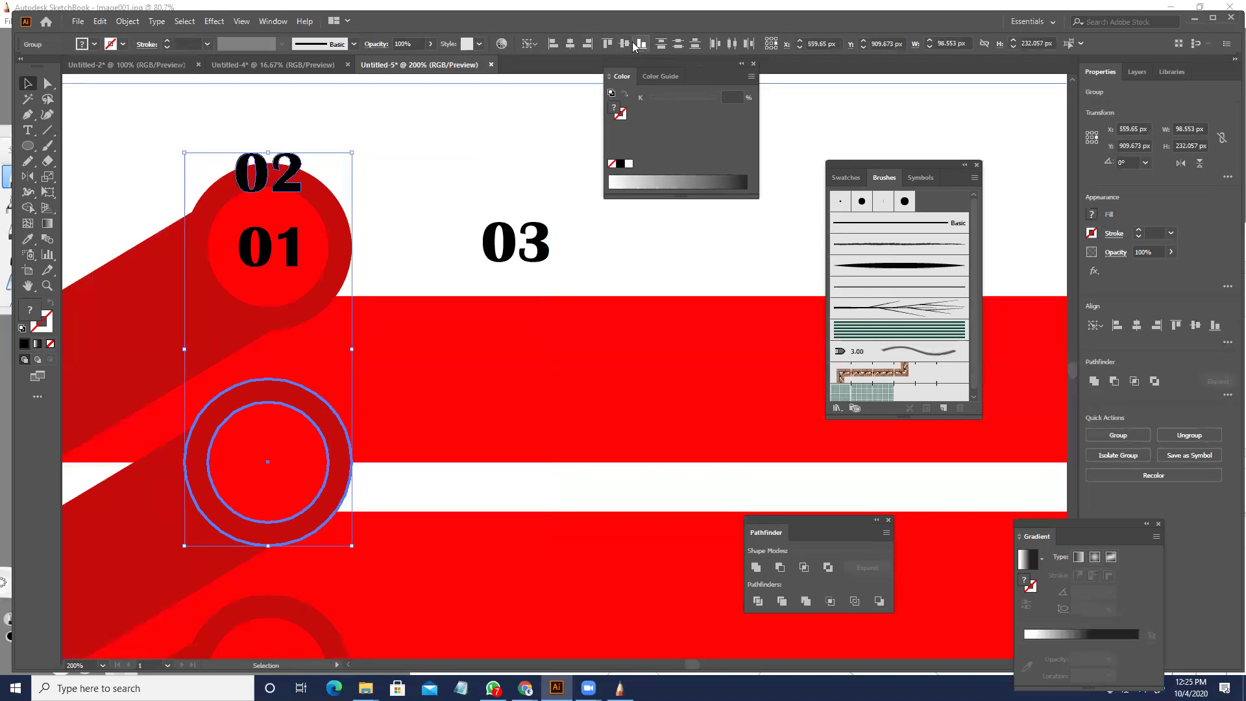
- Group the 03 digits and center them horizontally and vertically on the third badge
drag(523, 190, 494, 103)
drag(539, 189, 475, 146)
key(ctrl+g)
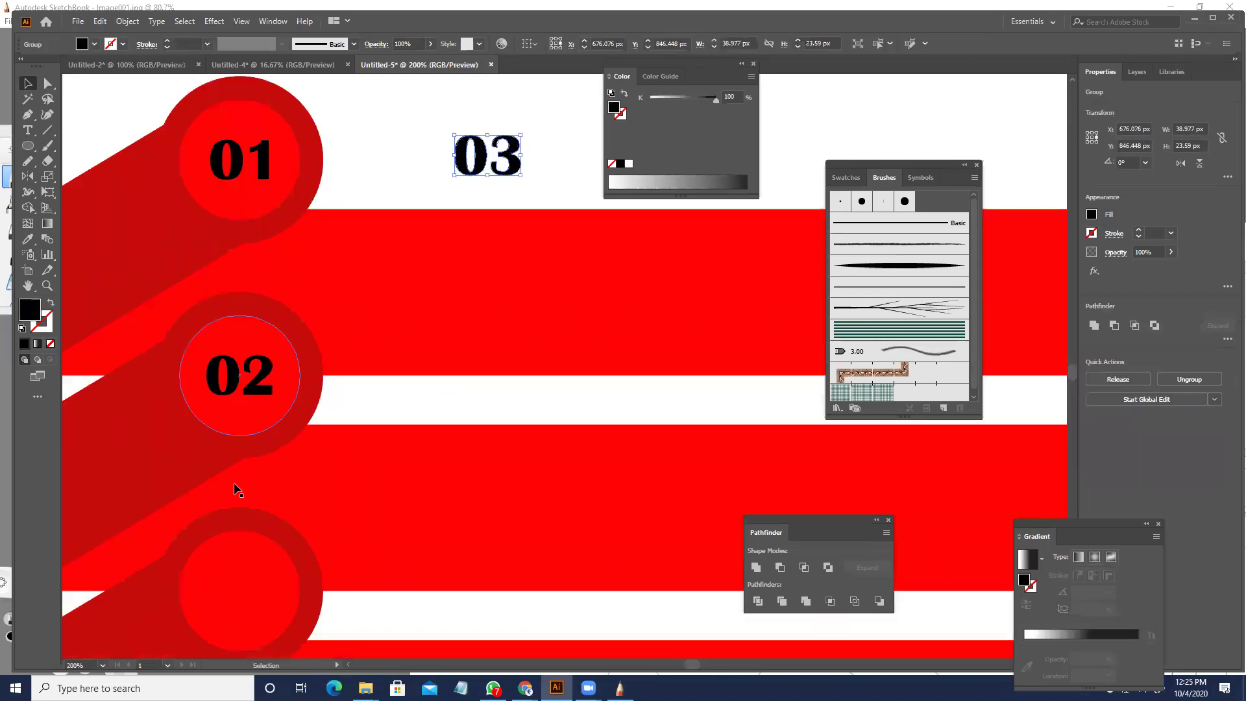
shift+click(220, 571)
click(221, 571)
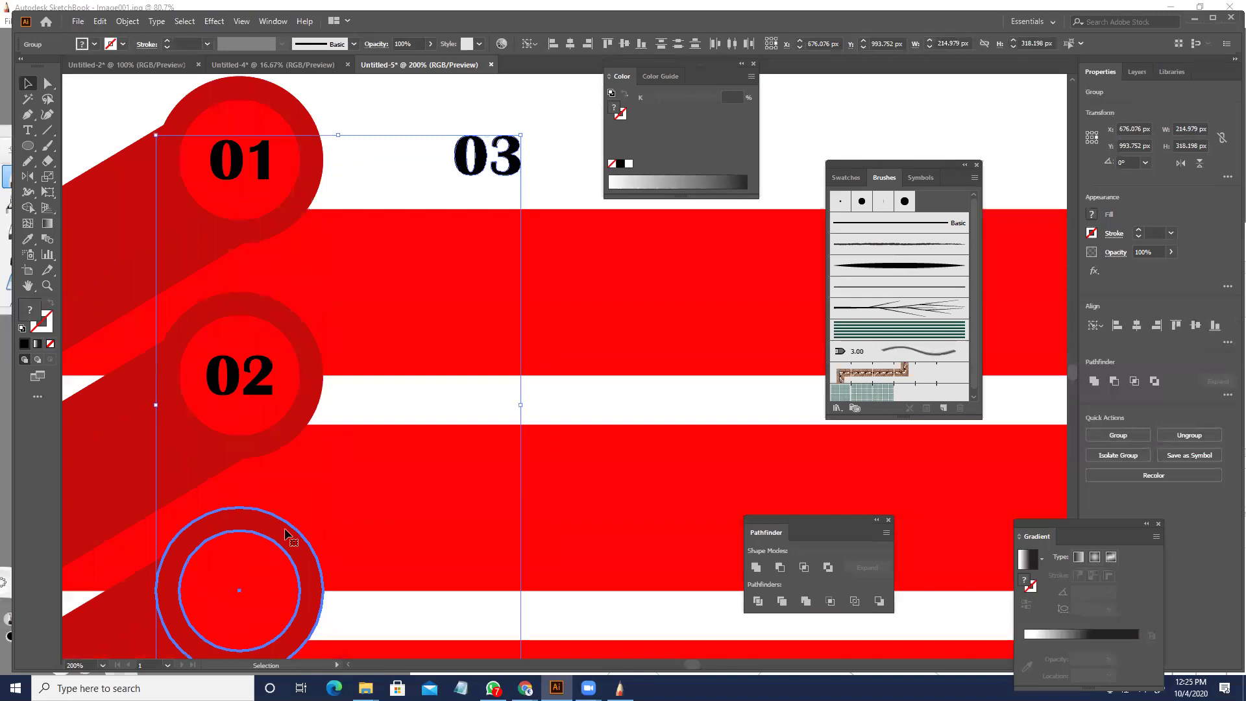
click(576, 44)
click(625, 43)
click(498, 126)
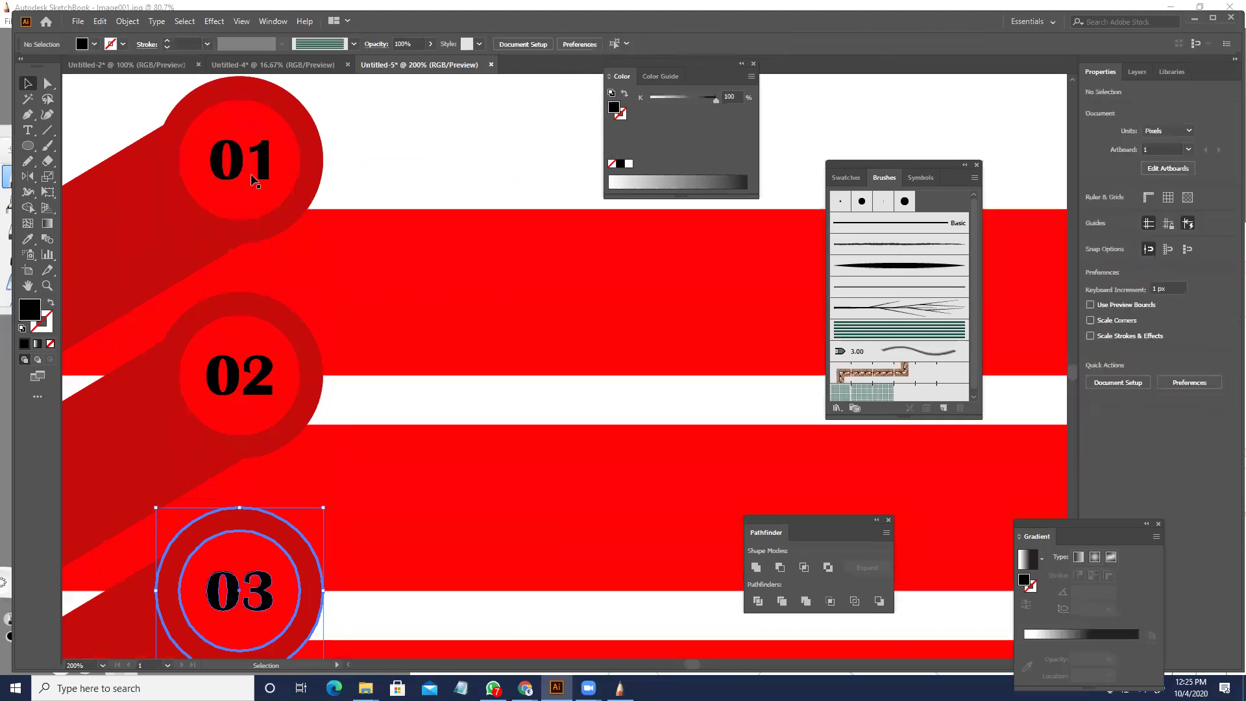
- Enlarge the numbers 01, 02 and 03 around their centers so they fill more of their badges
click(269, 155)
drag(271, 139, 289, 126)
drag(352, 139, 399, 63)
click(311, 289)
drag(323, 274, 331, 264)
drag(319, 500, 330, 356)
click(316, 391)
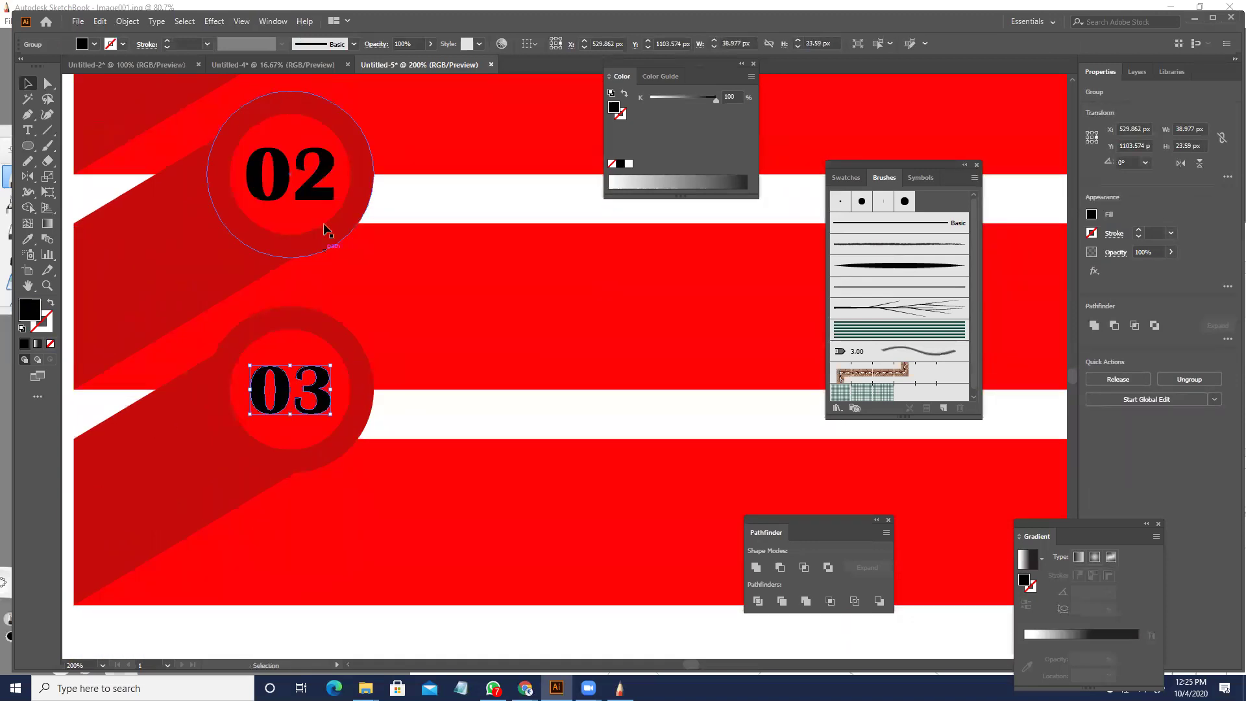
- Select the three badge numbers together and fill them with white sampled from the artboard background
shift+click(324, 197)
drag(432, 277, 410, 454)
shift+click(310, 146)
key(i)
click(498, 133)
key(v)
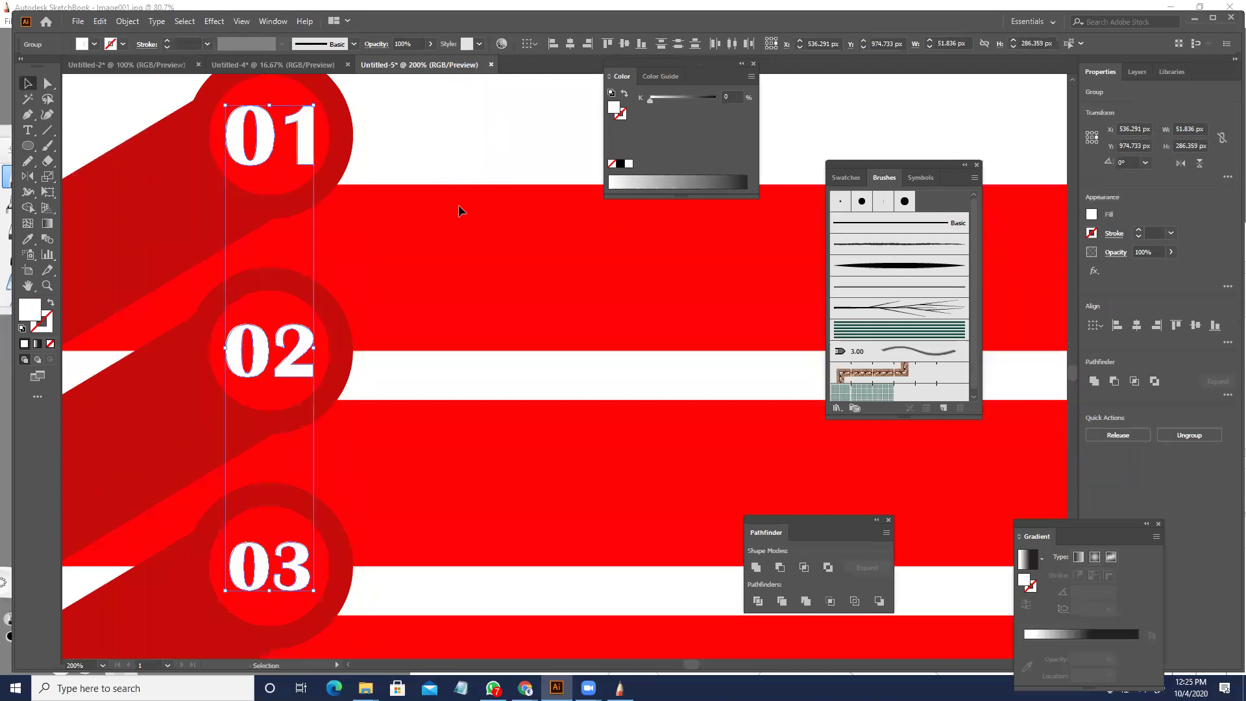
- Fill the first bar with light green 66cc00 and its fold with dark green, sampled from the ribbon infographic below
scroll(456, 224, down, 3)
click(470, 281)
drag(628, 352, 465, 327)
key(a)
click(459, 287)
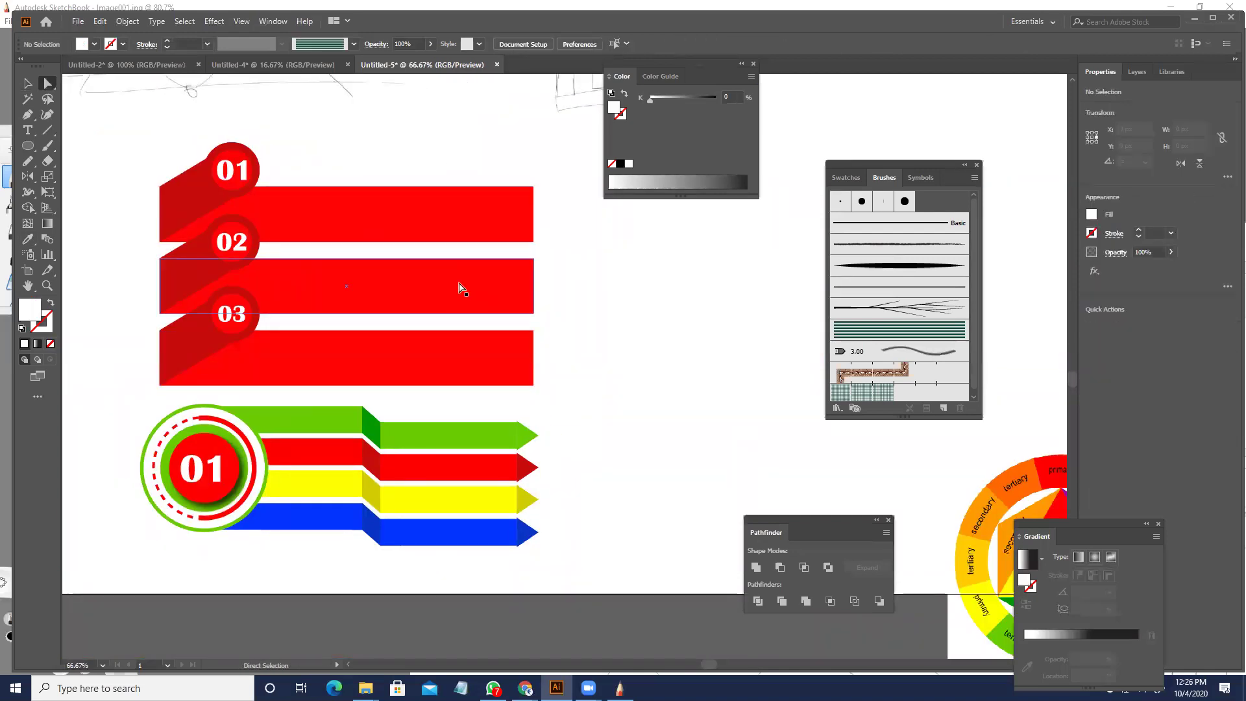
click(333, 212)
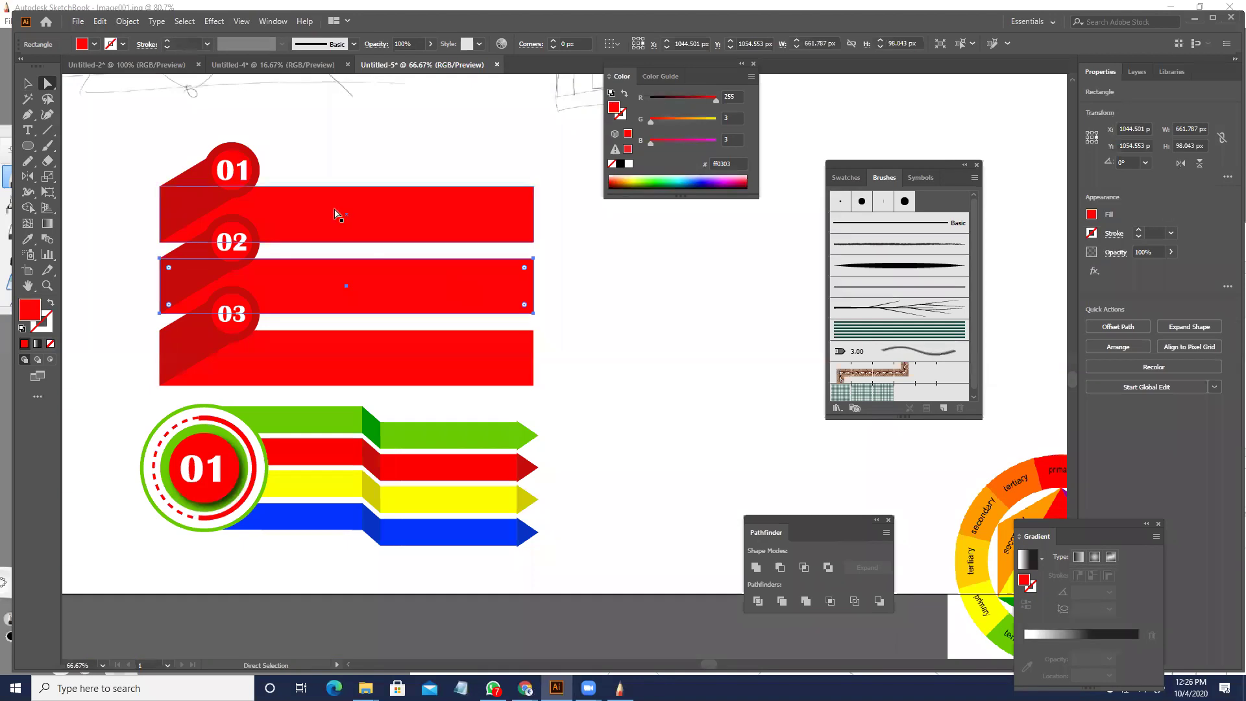
key(i)
click(434, 431)
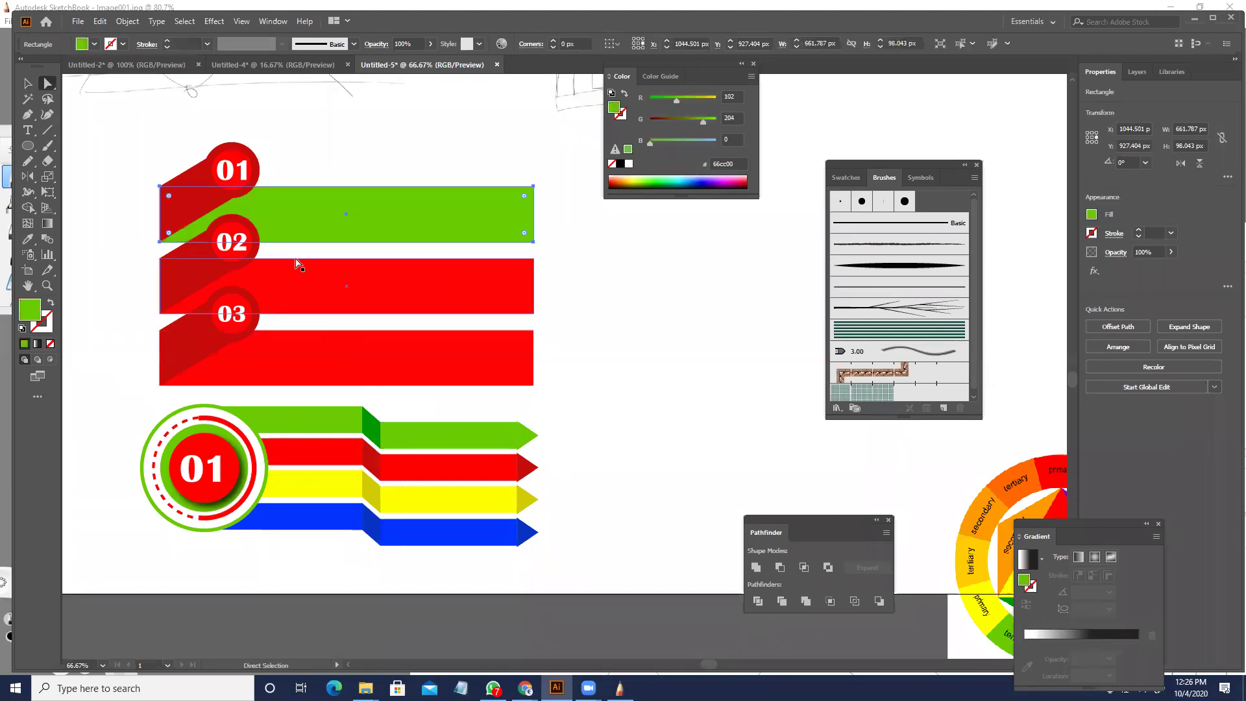
ctrl+click(200, 200)
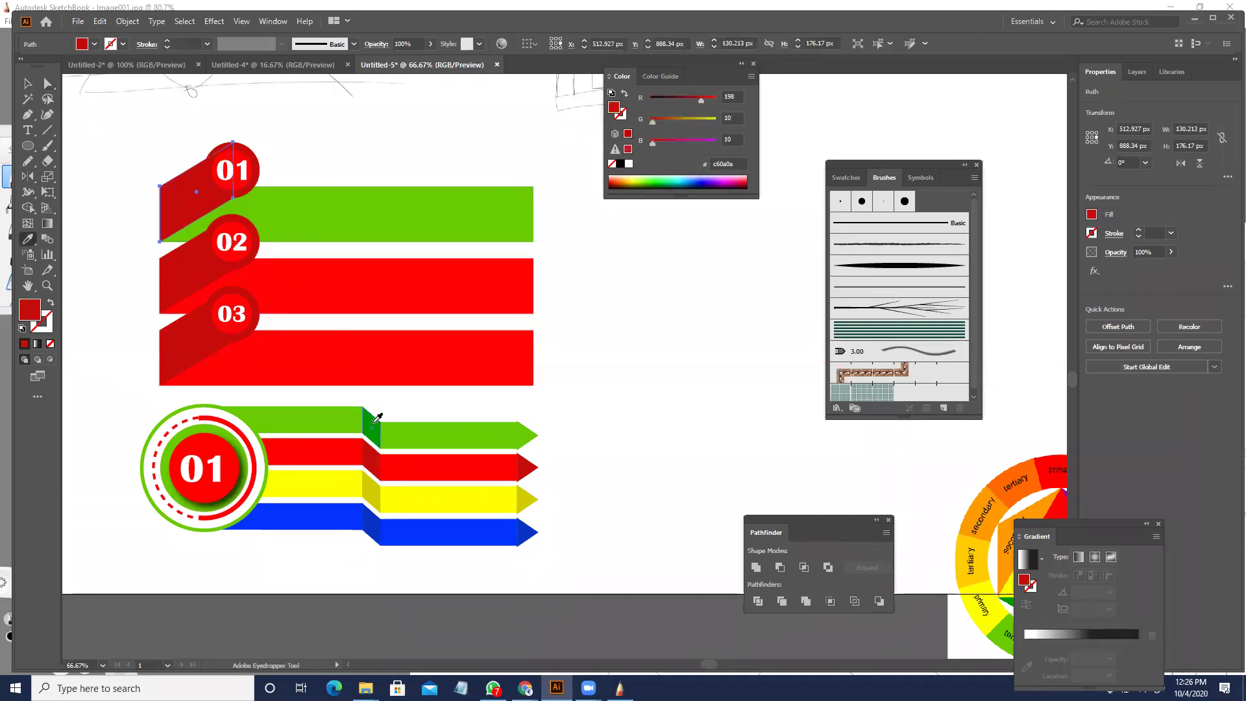
click(377, 417)
- Fill the first badge's outer circle with light green 66cc00 and its inner circle with dark green 009900
key(a)
click(248, 193)
key(i)
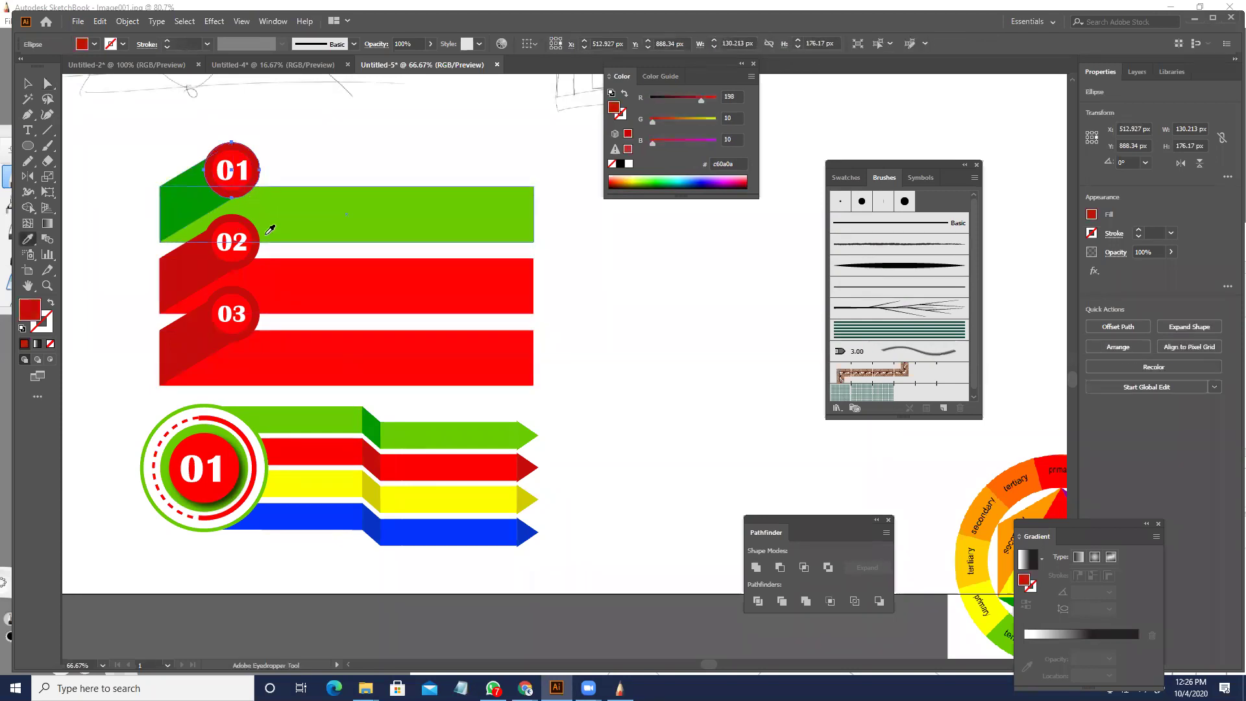
click(308, 201)
key(a)
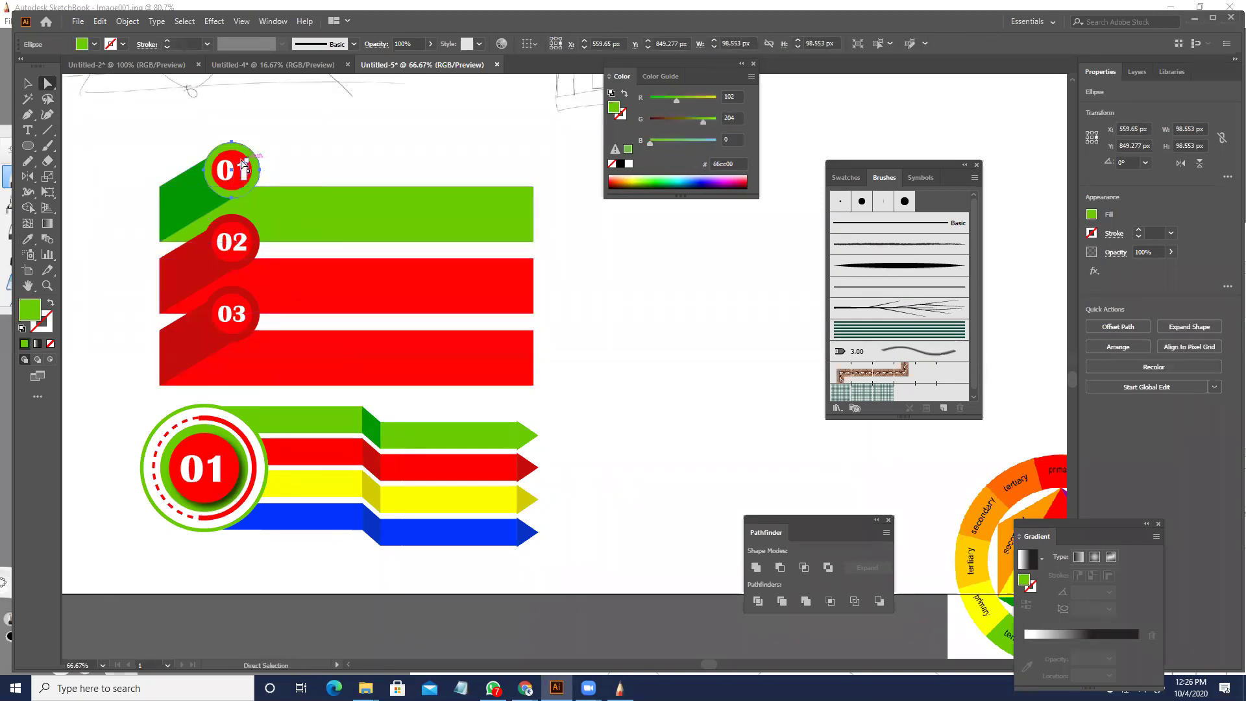
click(231, 159)
key(i)
click(200, 196)
key(a)
click(337, 158)
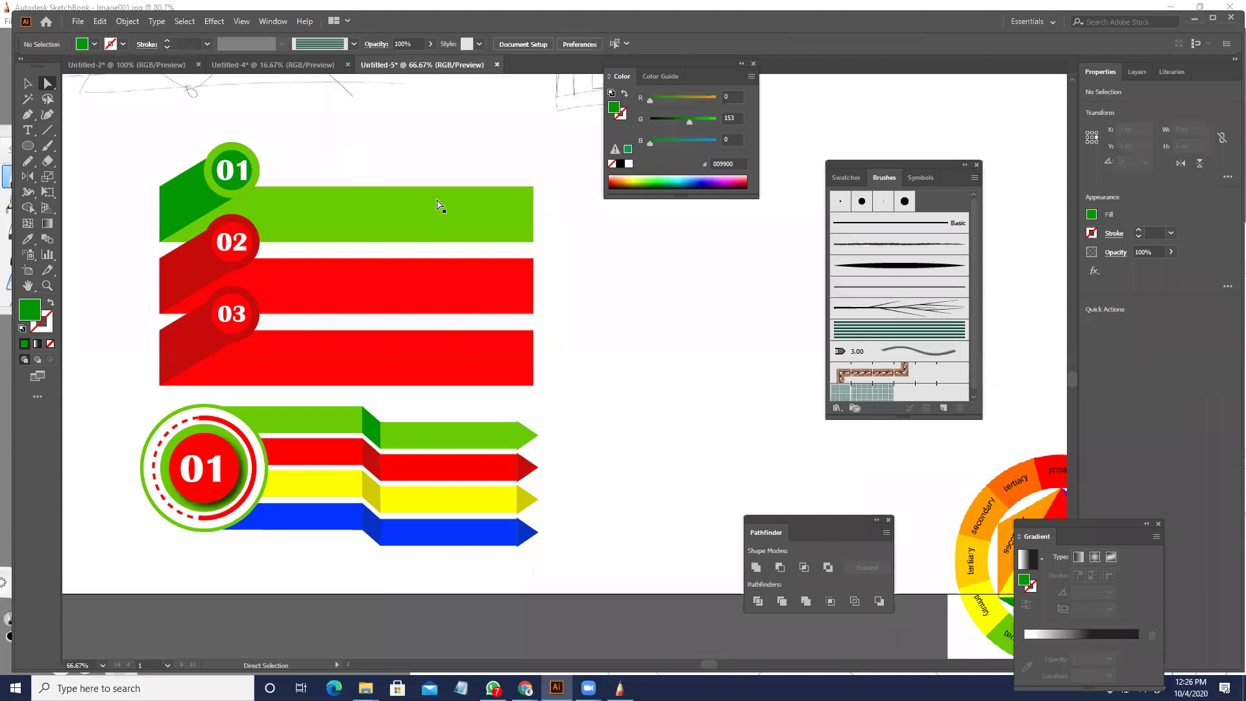
- Fill the second badge's outer circle with the bright red ff0303 of its bar
scroll(448, 207, down, 1)
click(298, 258)
key(i)
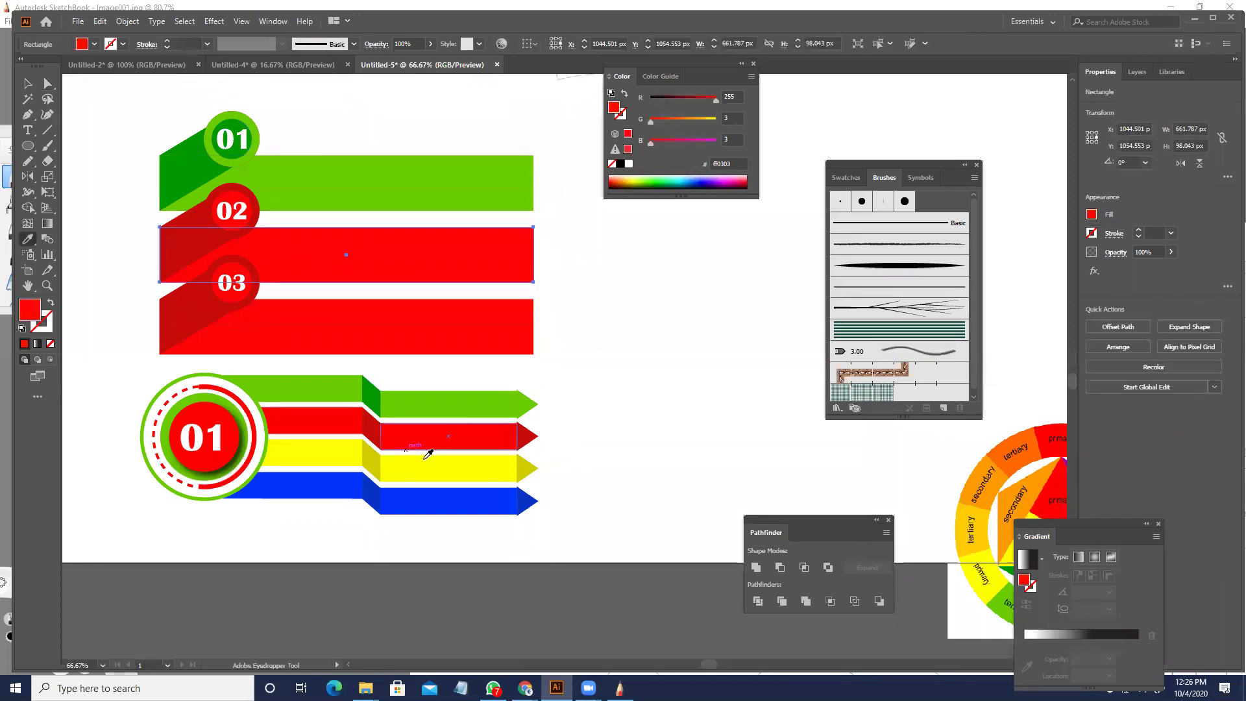
key(a)
click(198, 247)
key(i)
key(a)
click(257, 216)
key(i)
click(300, 252)
key(a)
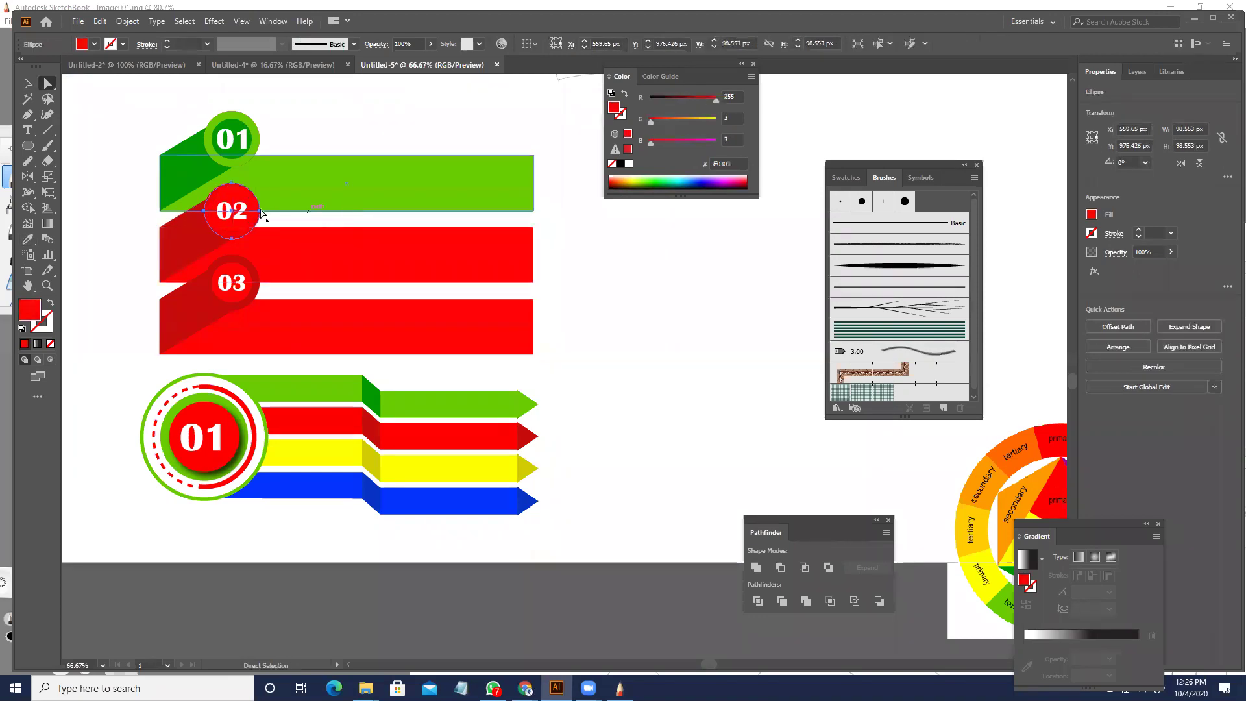
- Fill the second badge's inner circle with the dark red c60a0a of the fold
click(232, 200)
key(i)
click(194, 239)
key(a)
click(588, 274)
scroll(568, 338, down, 1)
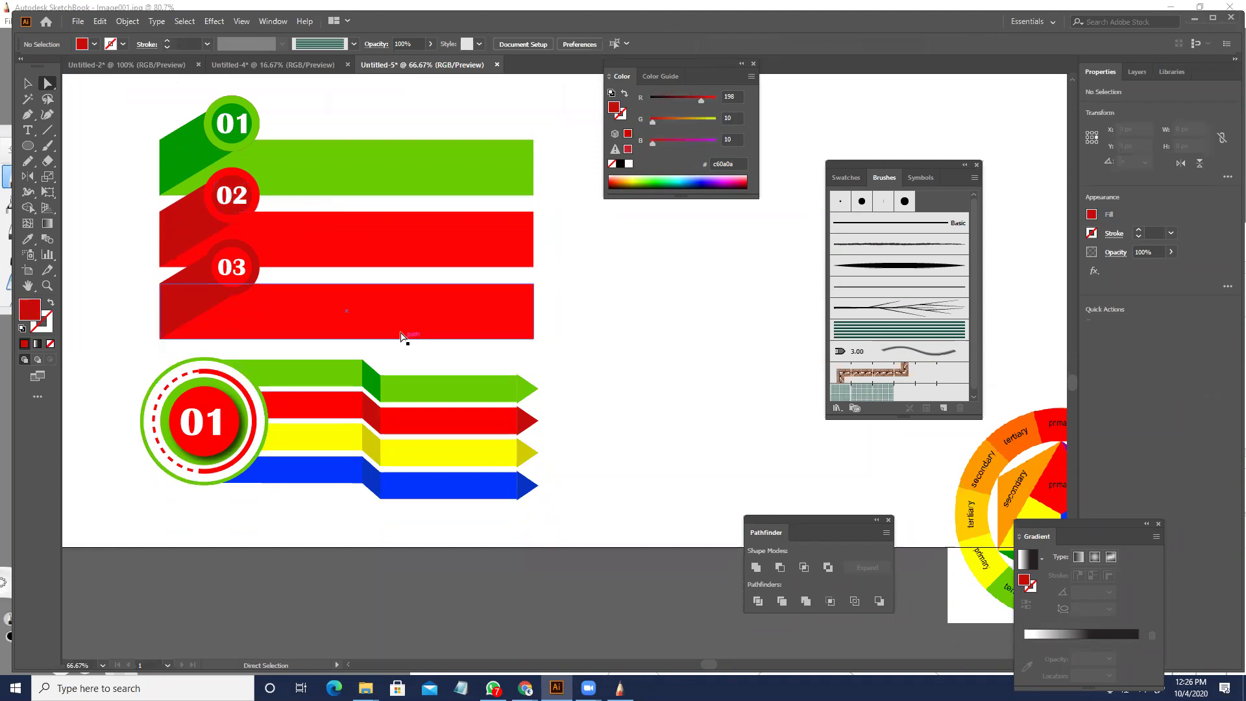
- Fill the third bar with blue 0033ff and its fold with dark blue 0633c4, sampled from the blue ribbon
click(390, 319)
key(i)
click(428, 473)
key(a)
click(202, 307)
key(i)
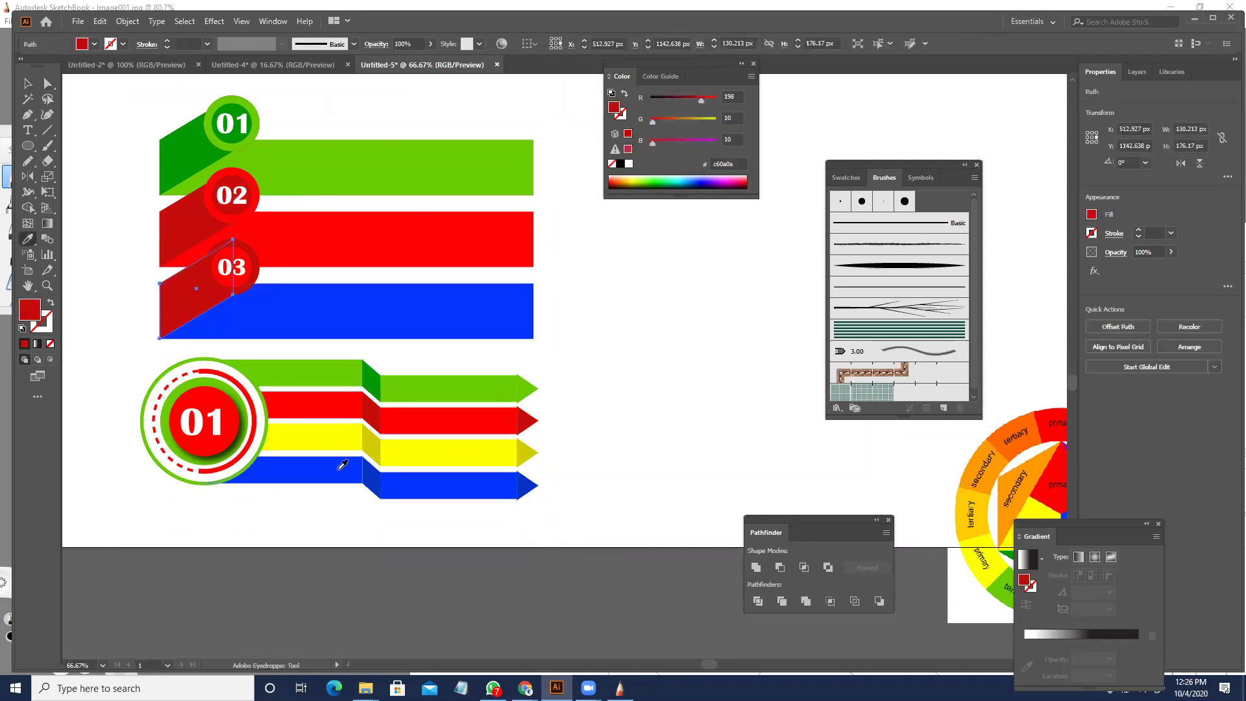
click(376, 471)
key(a)
- Fill the third badge's outer circle with the bar's blue and its inner circle with dark blue 0633c4
click(254, 281)
key(i)
click(261, 319)
key(a)
click(240, 258)
key(i)
click(219, 296)
key(a)
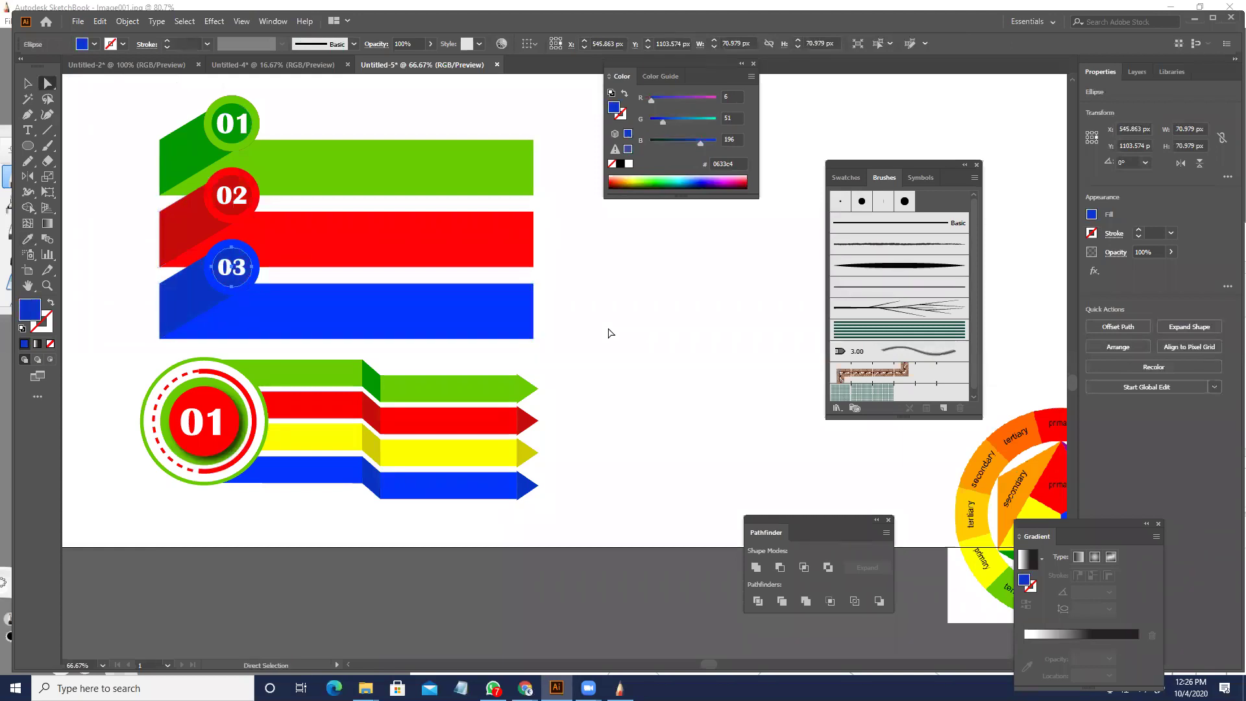
click(608, 333)
- Fill the third bar with yellow ffff00 and its fold with dark yellow d1cb00, sampled from the yellow ribbon
click(270, 296)
key(i)
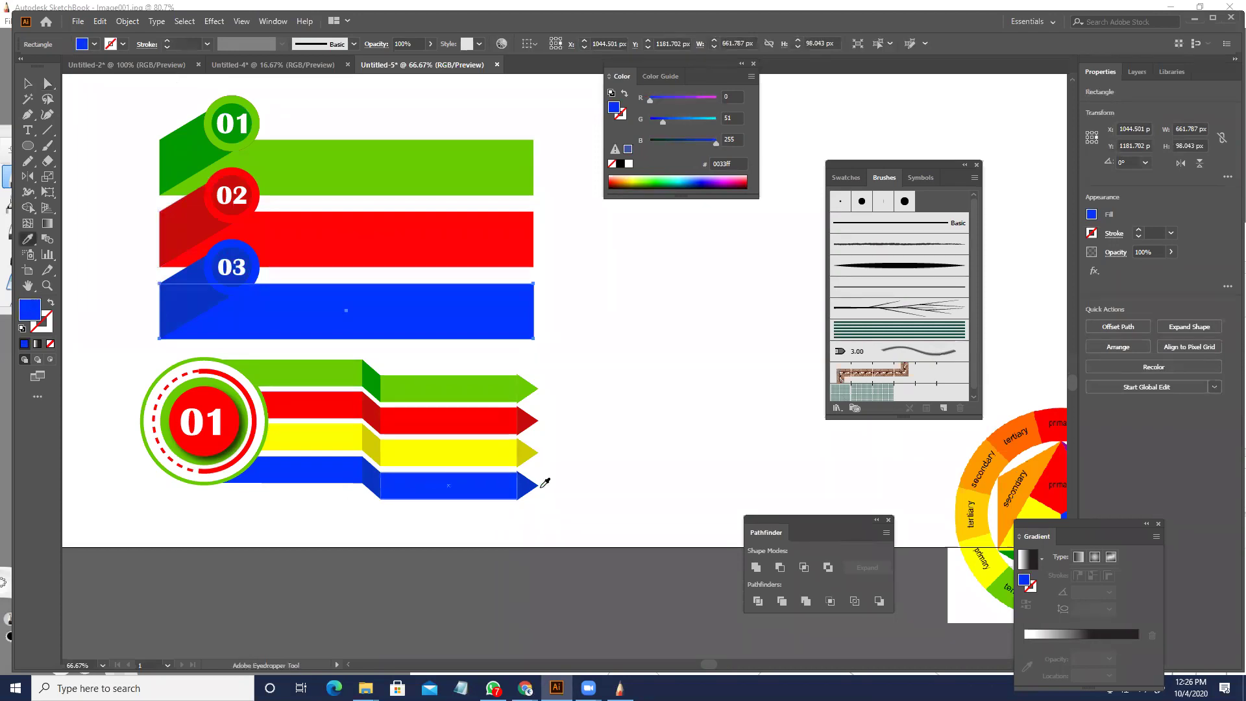
key(a)
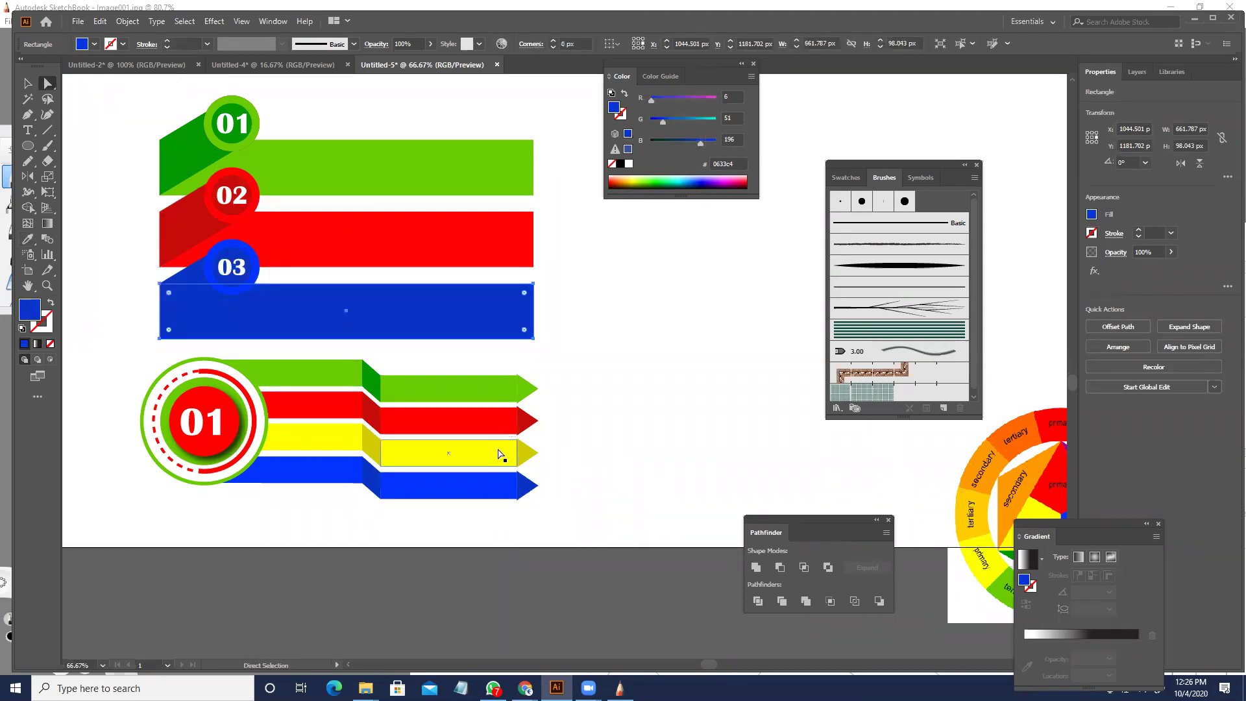
key(i)
click(473, 452)
key(a)
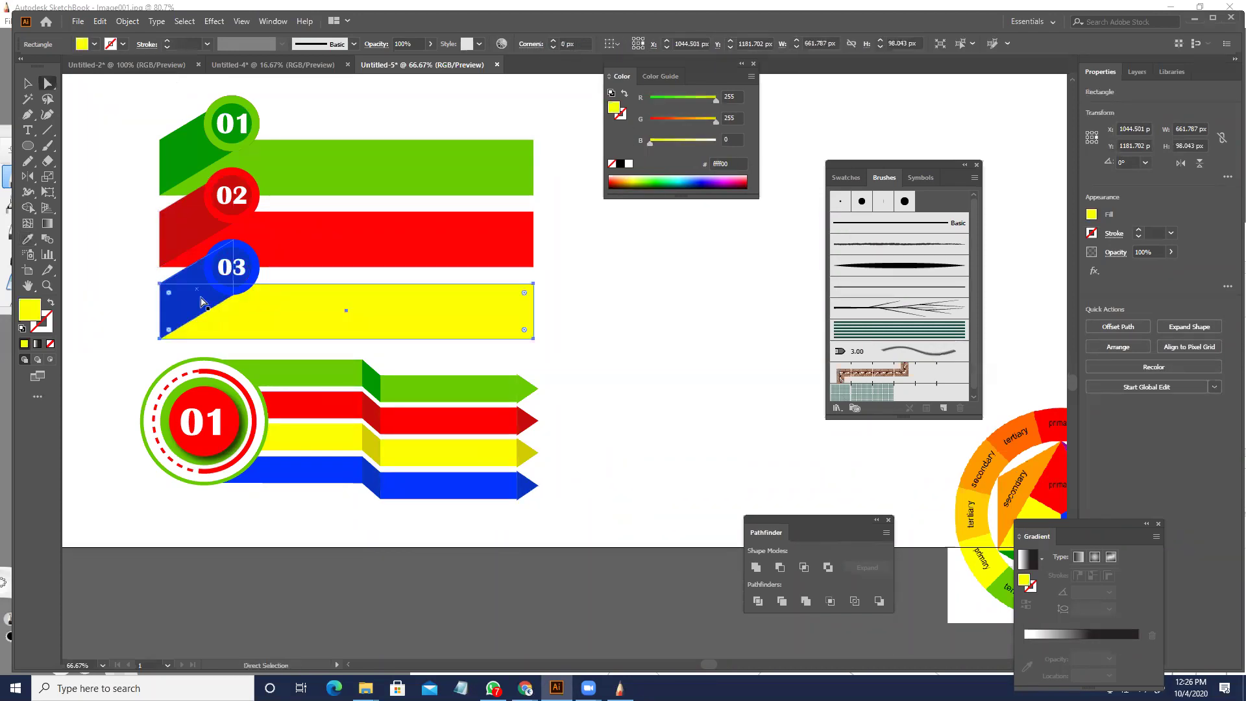
click(200, 299)
key(i)
click(371, 448)
key(a)
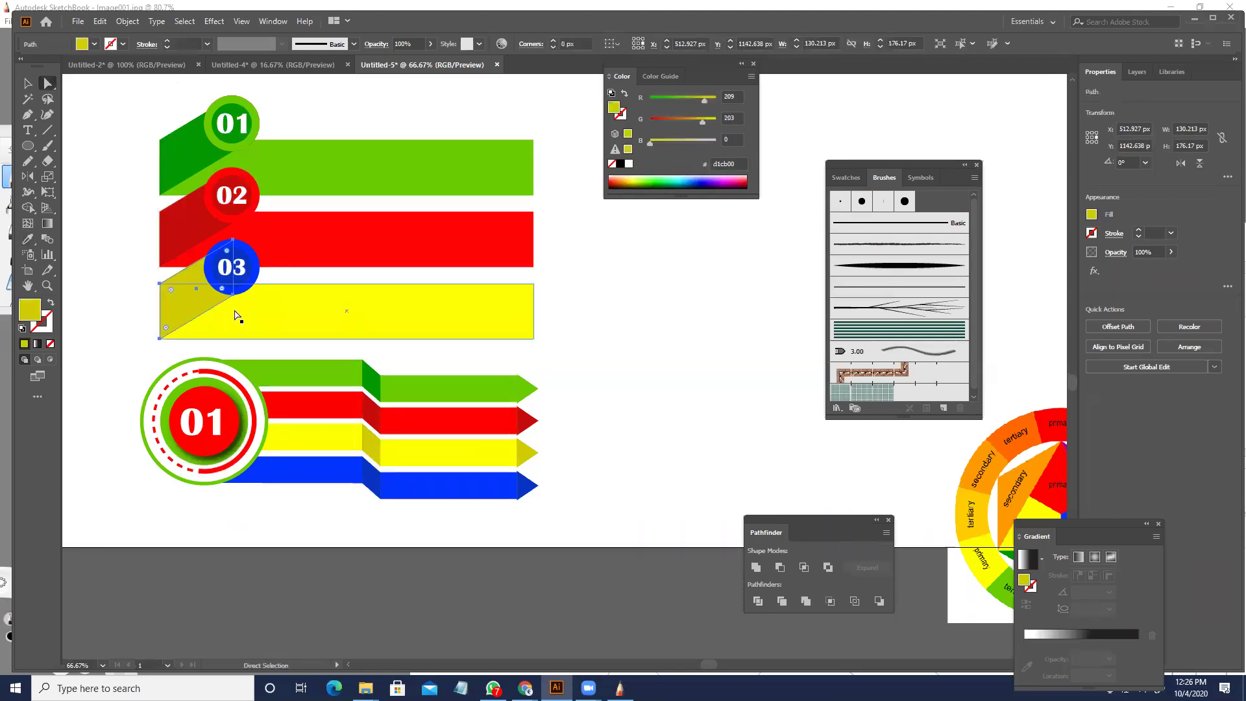
- Fill the third badge's outer circle with dark yellow d1cb00 and its inner circle with yellow ffff00
click(251, 290)
key(i)
click(207, 305)
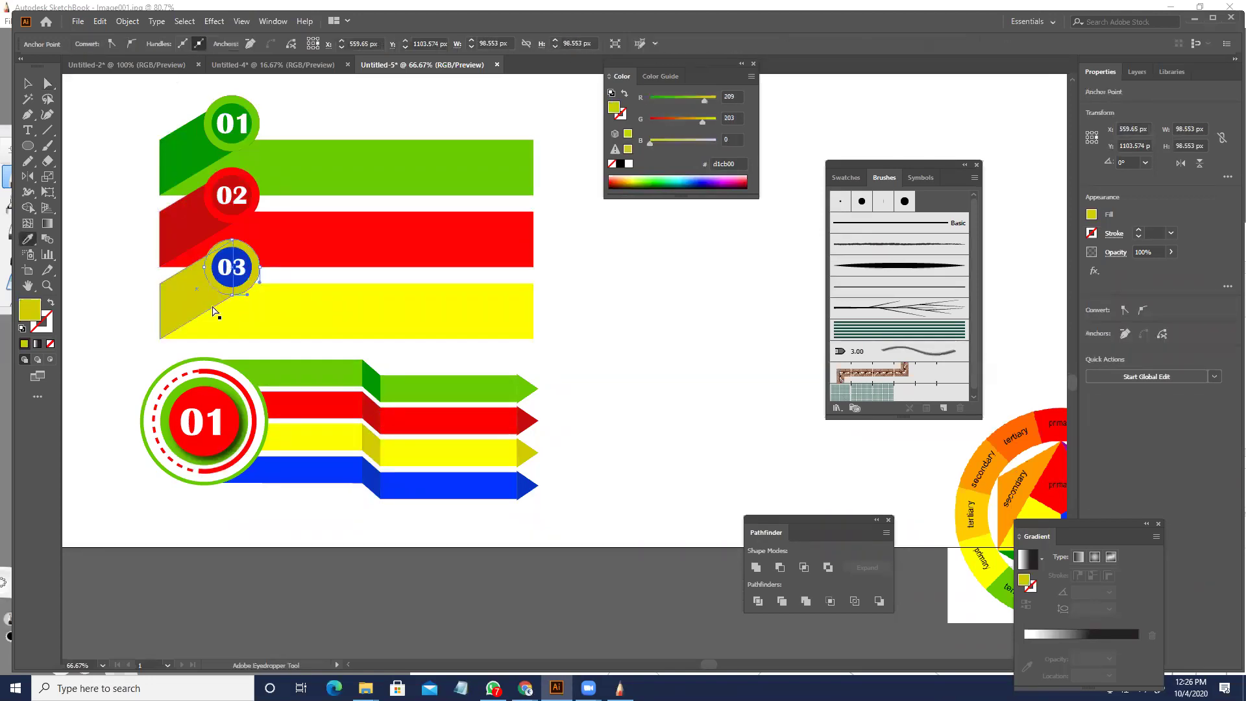
key(a)
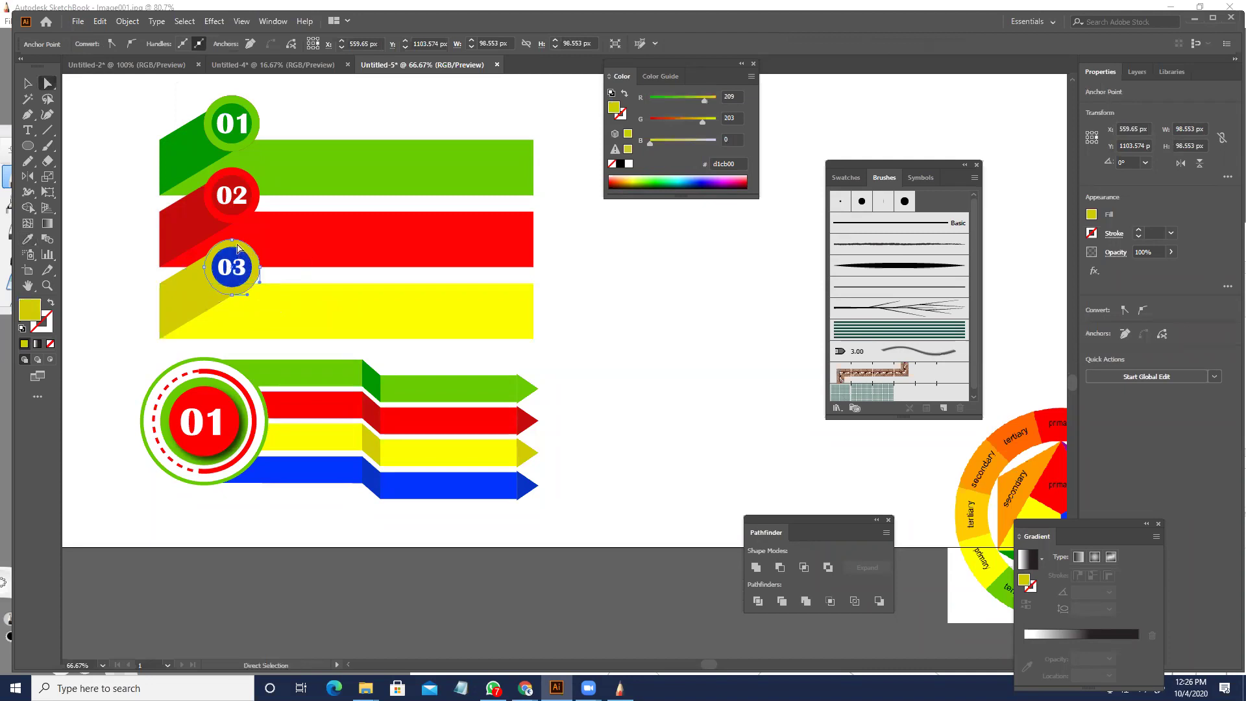
click(231, 255)
key(i)
click(252, 312)
key(a)
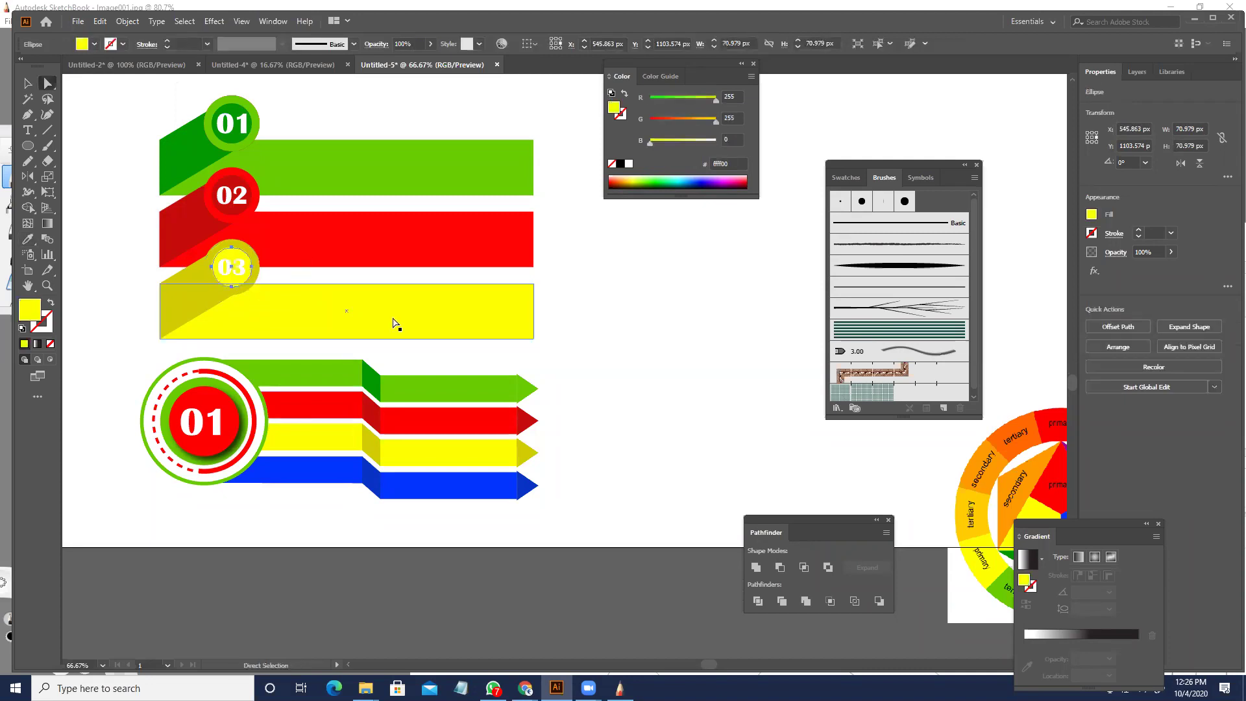
click(570, 318)
- Fill the number 03 with the red sampled from the second bar
key(v)
click(231, 266)
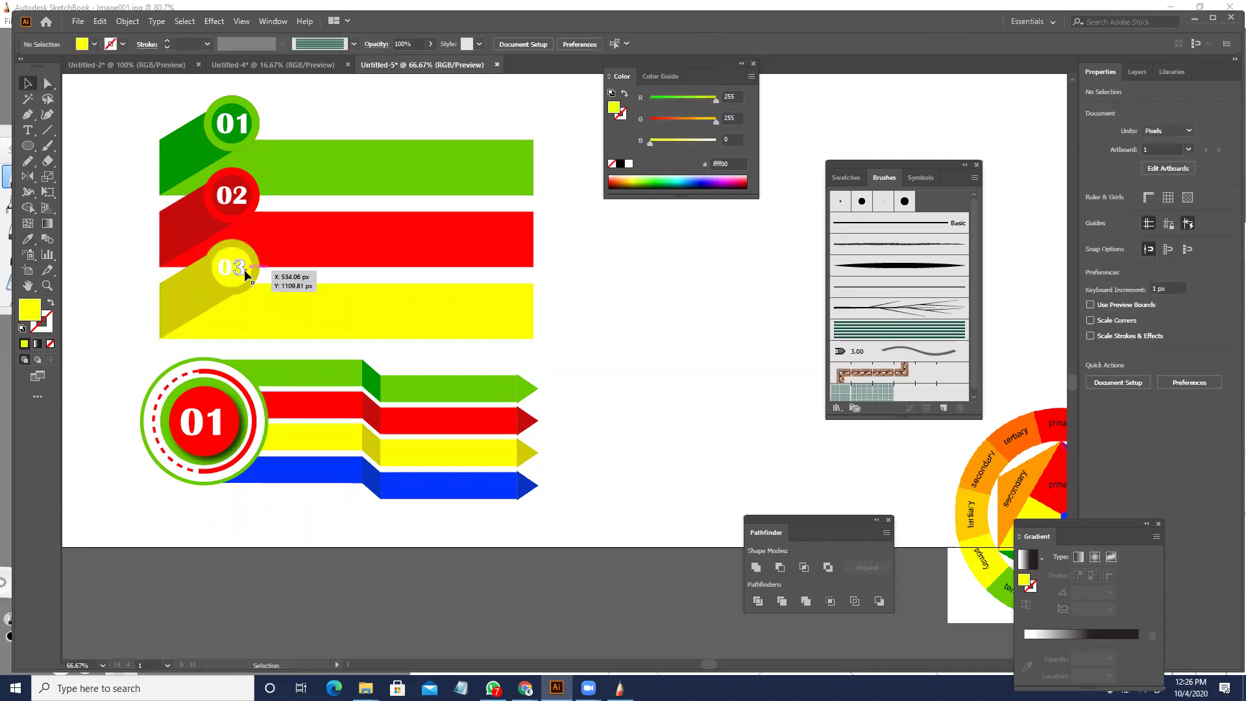
key(i)
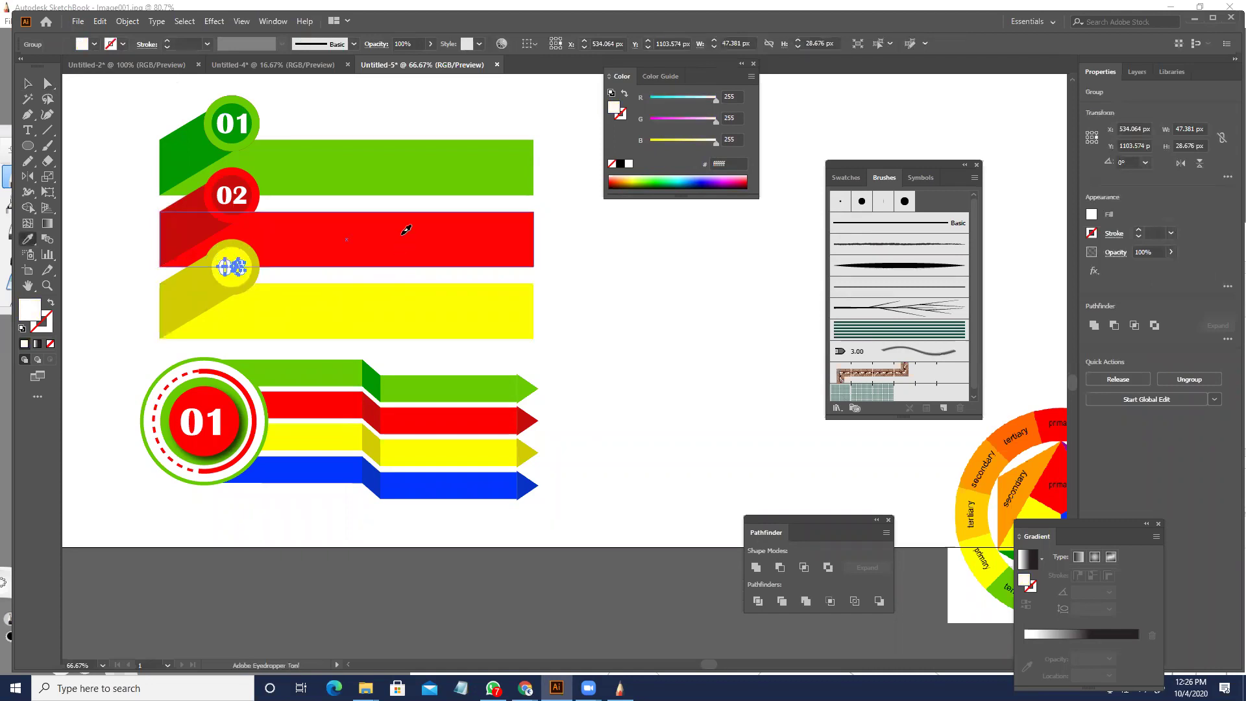
click(411, 228)
key(v)
- Fill the number 02 with the light green 66cc00 sampled from the first bar
key(a)
click(248, 207)
key(v)
click(286, 223)
click(243, 196)
key(i)
click(362, 173)
key(v)
click(578, 299)
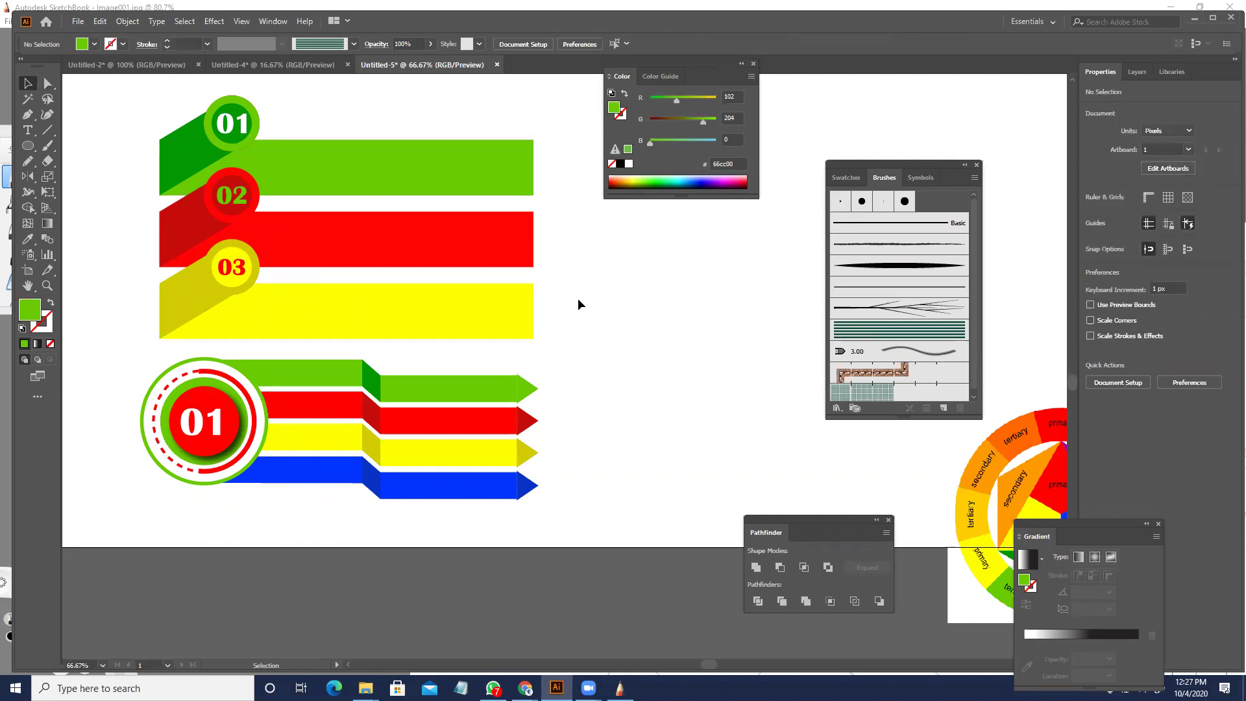
- Examine the finished infographics and the pencil sketches on the artboard for the next design
scroll(425, 288, down, 3)
drag(586, 340, 532, 405)
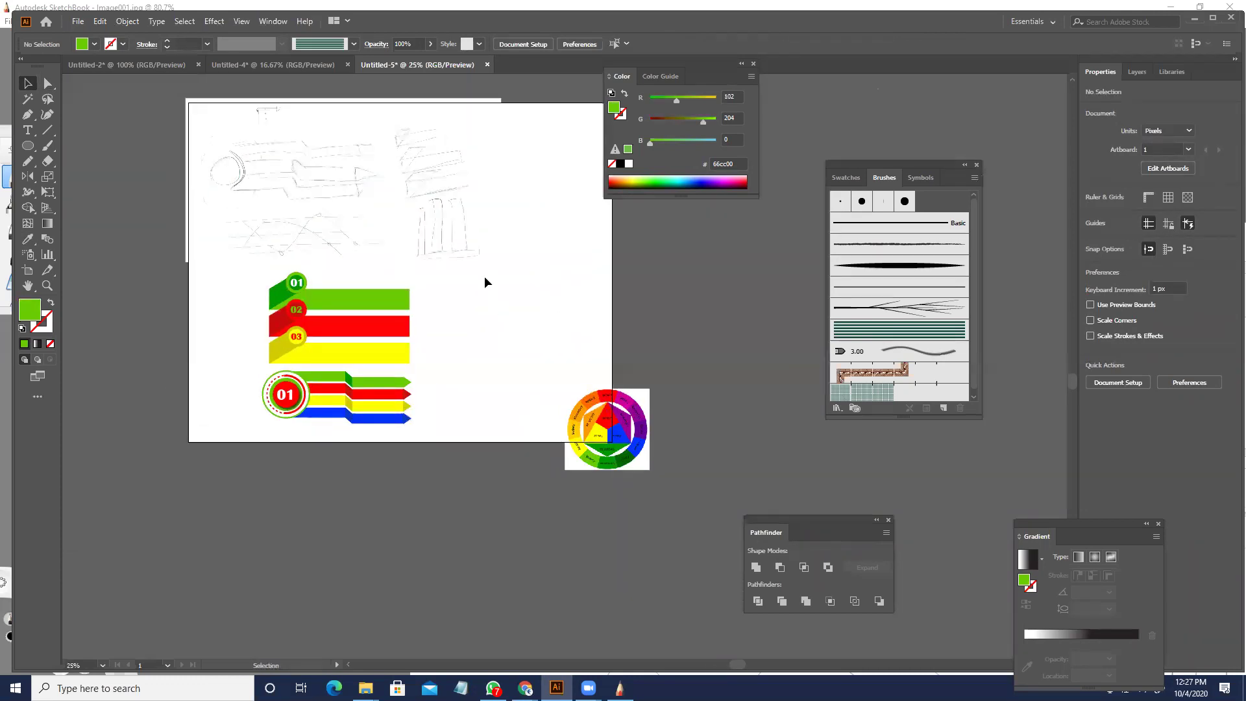
scroll(484, 281, up, 1)
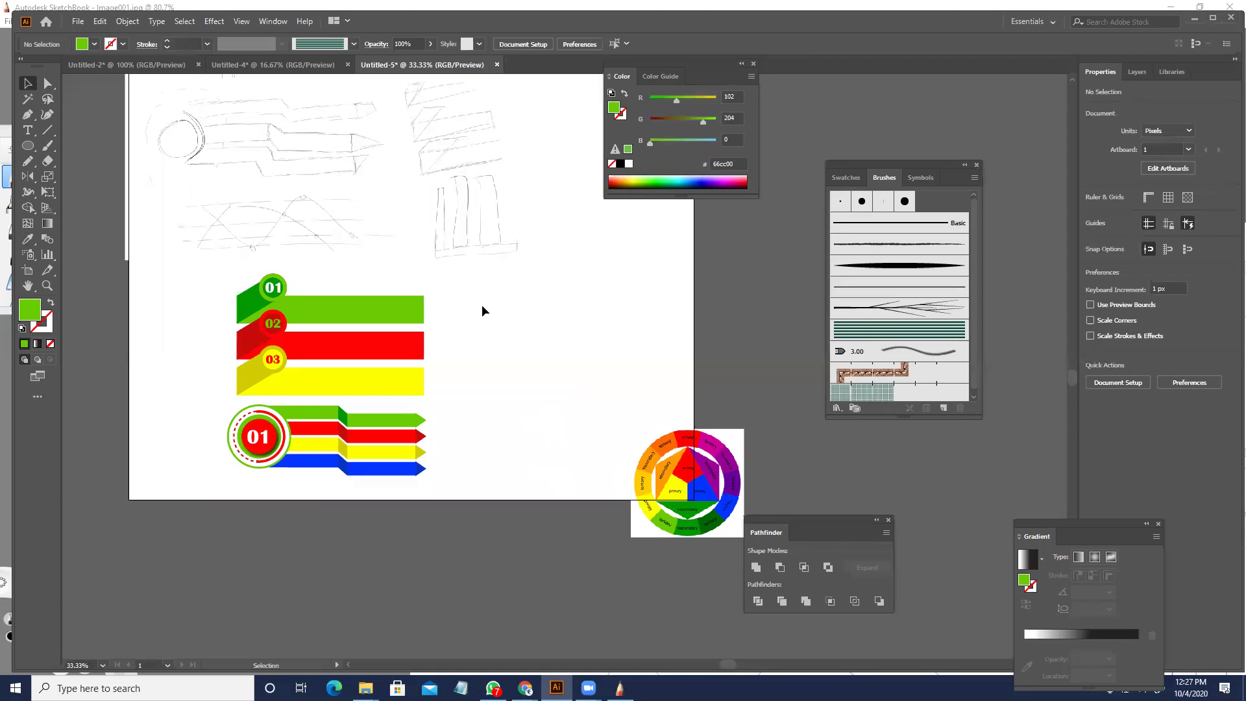
drag(482, 305, 524, 344)
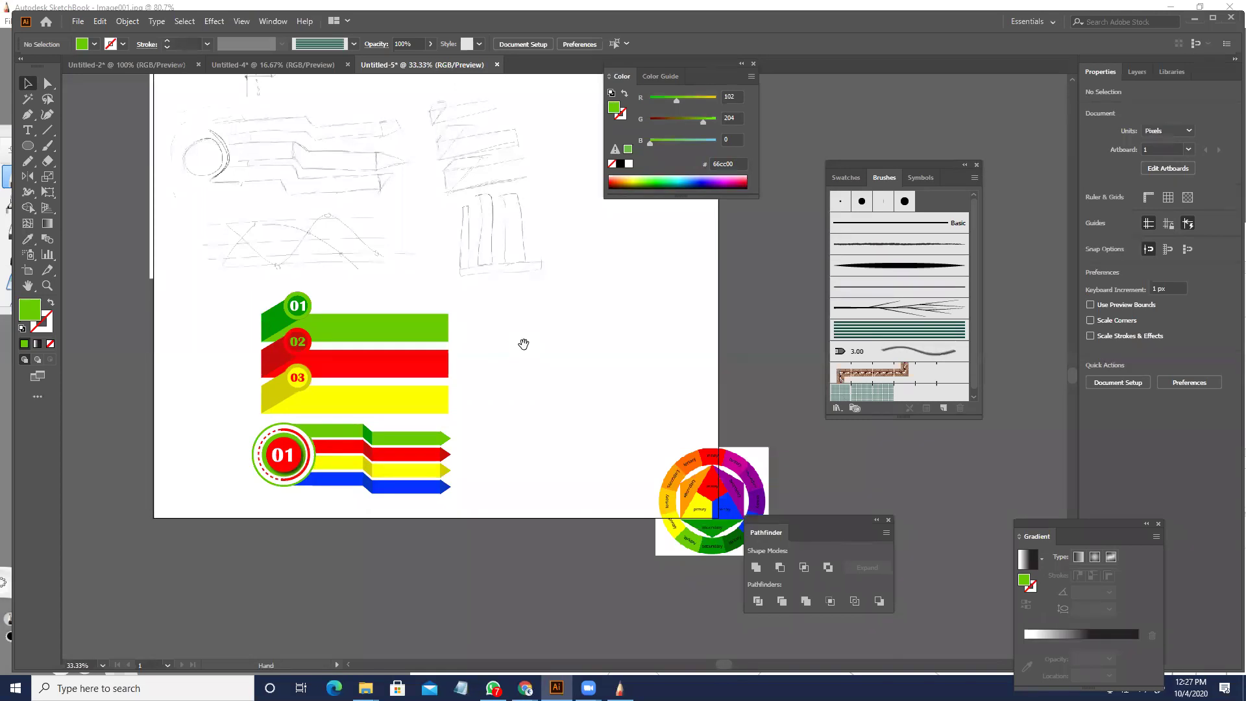
drag(205, 197, 182, 350)
scroll(244, 310, up, 1)
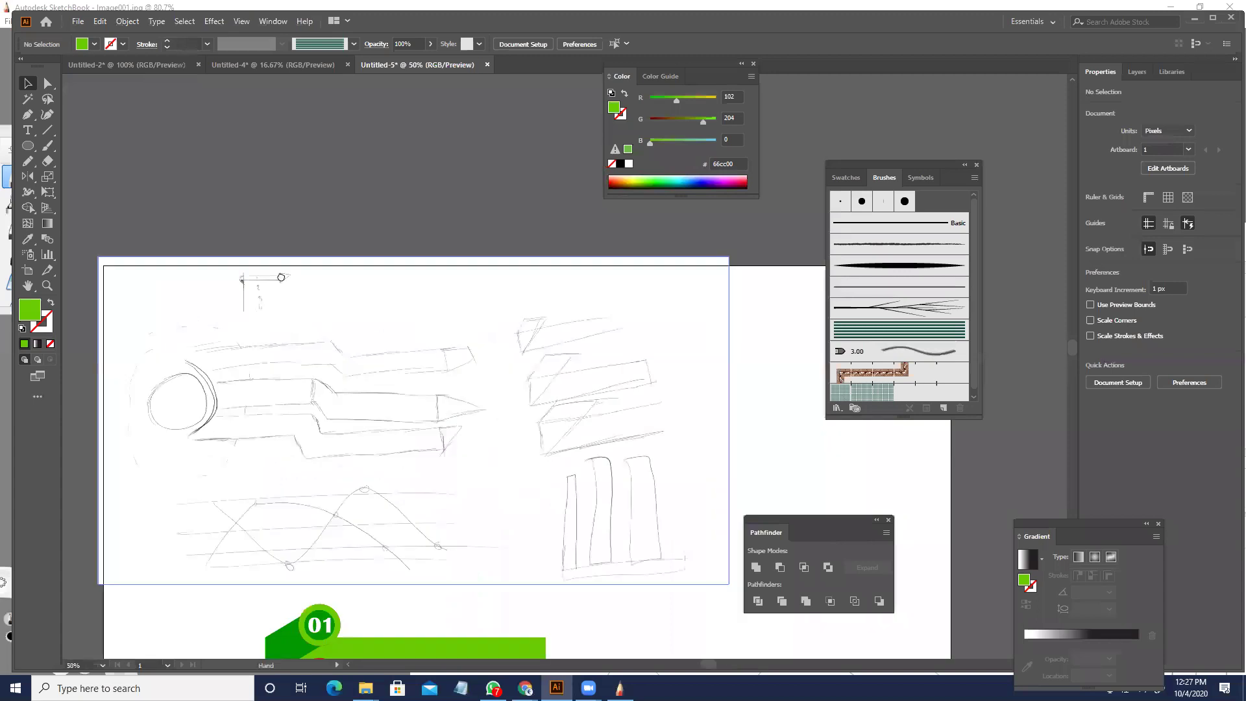
drag(281, 277, 232, 197)
drag(26, 151, 81, 148)
drag(242, 173, 244, 173)
- Draw a green vertical bar about 48 × 264 px over the column sketch and add four copies stepping upward to the right
scroll(599, 435, up, 1)
mouse_move(599, 436)
mouse_down()
mouse_move(604, 448)
mouse_move(500, 270)
mouse_up()
mouse_move(384, 216)
mouse_down()
mouse_move(411, 365)
mouse_move(444, 334)
mouse_up()
key(v)
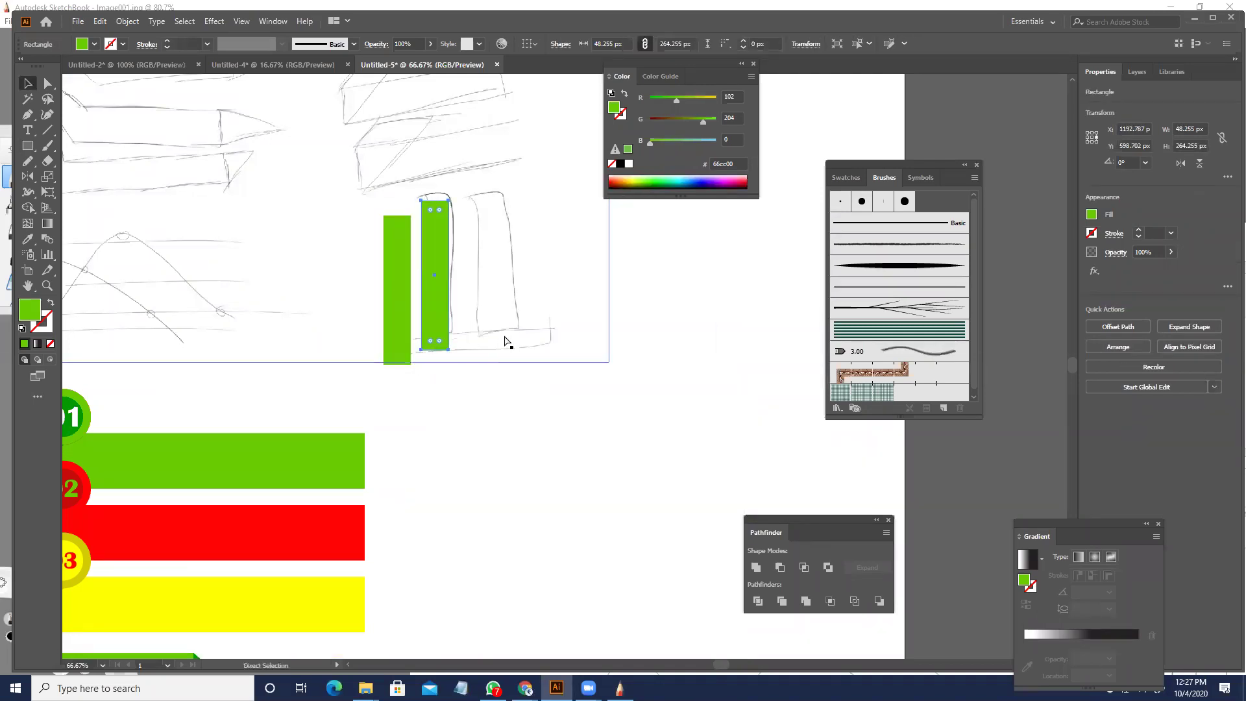
key(ctrl+d)
key(ctrl+d)
key(ctrl+d)
- Lock the sketch image behind the green bars
mouse_move(624, 388)
mouse_down()
mouse_move(298, 236)
mouse_move(369, 246)
mouse_up()
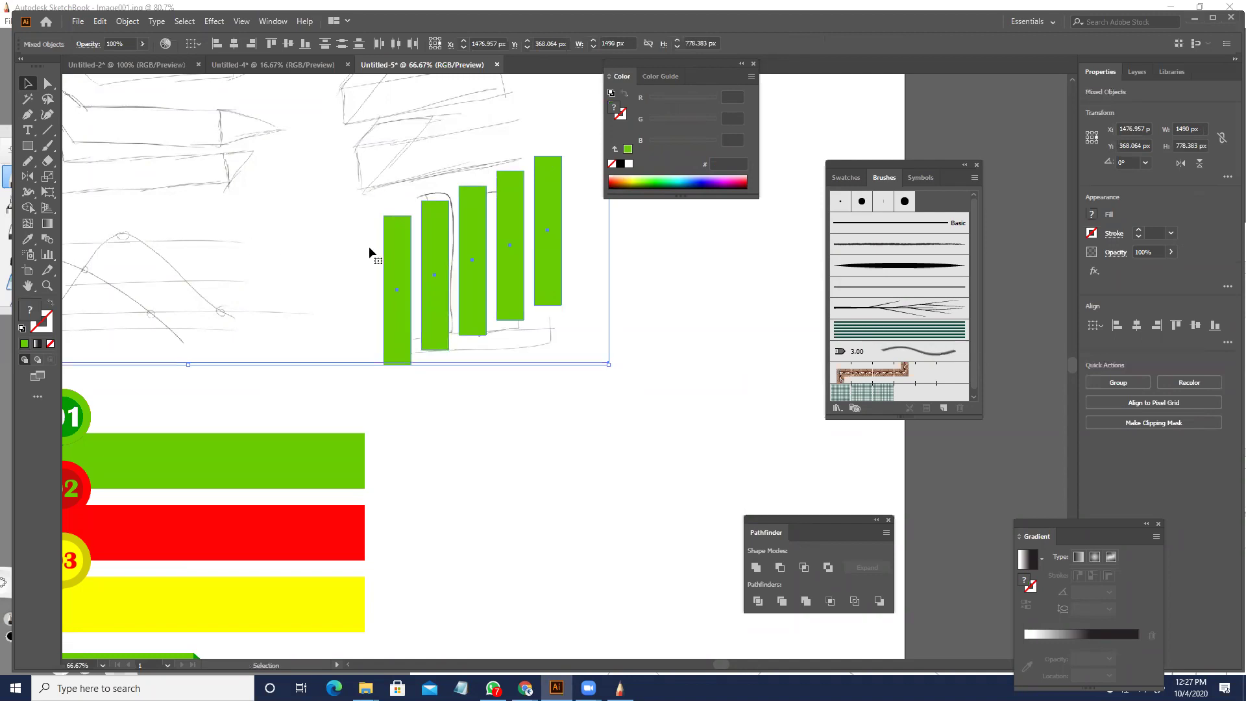
click(573, 325)
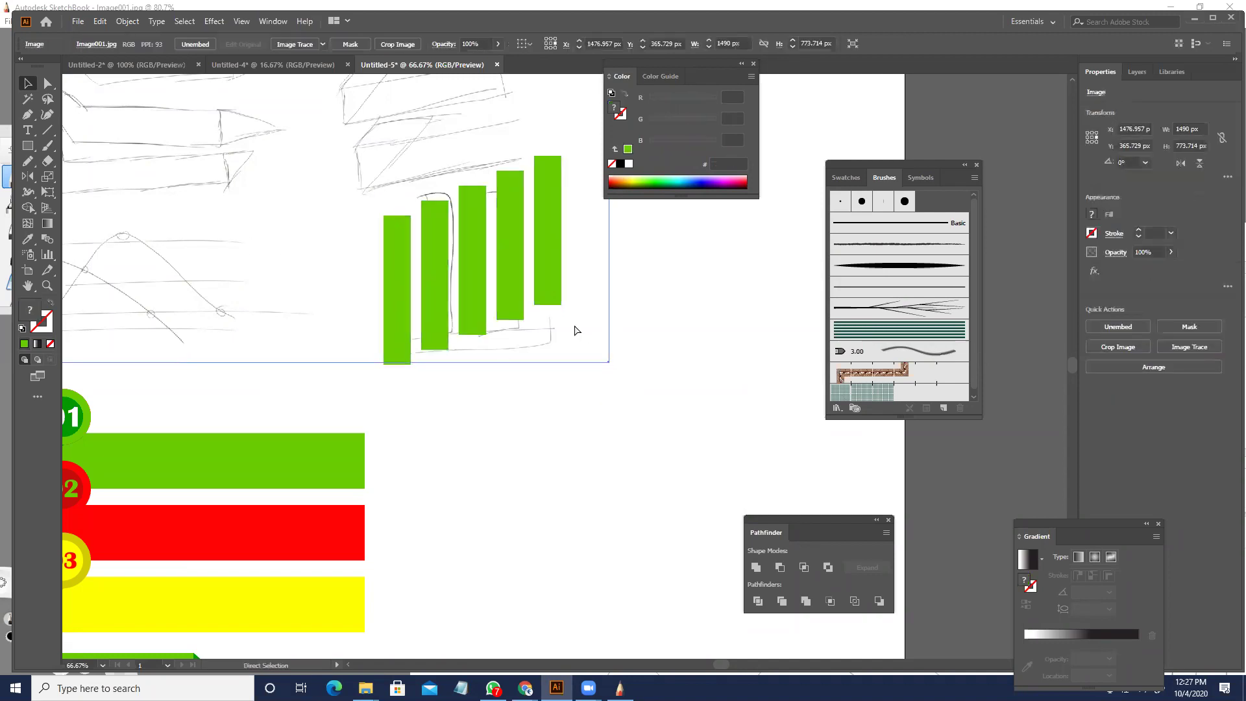
key(ctrl+2)
- Round the top corners of all five green bars to a radius of 24.13 px
drag(599, 380, 384, 173)
key(a)
drag(324, 115, 610, 245)
drag(515, 186, 513, 224)
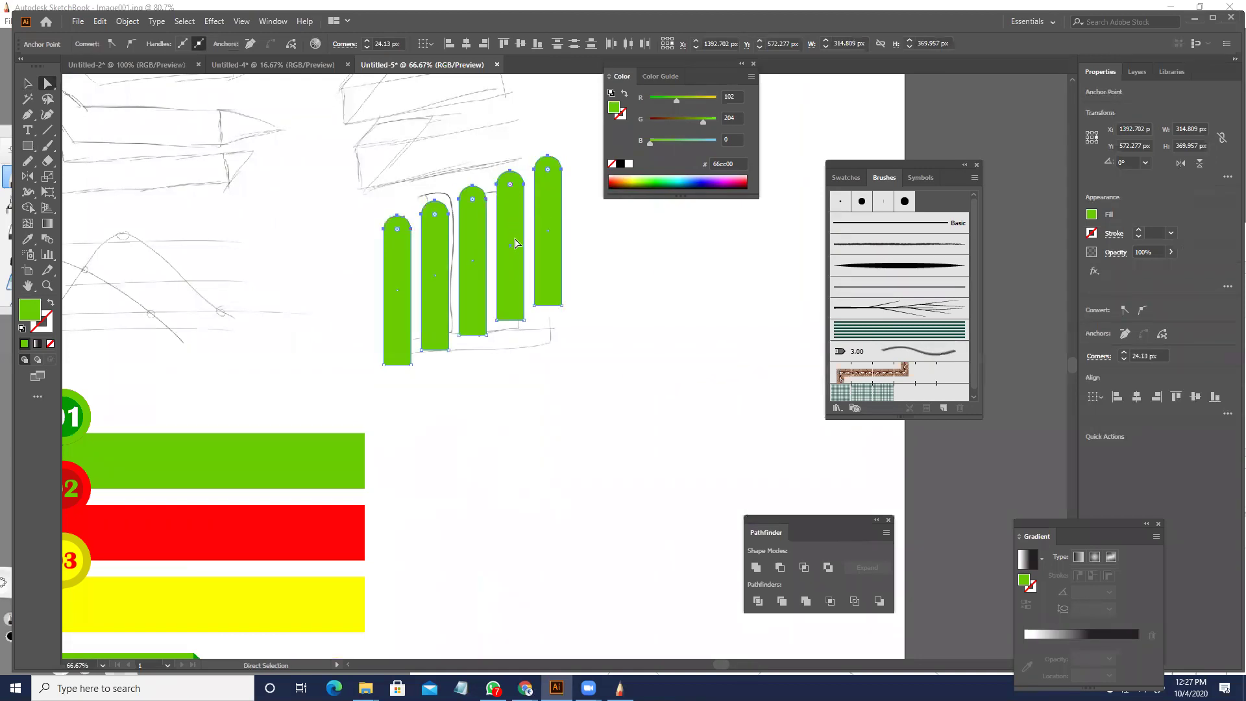
- Draw a green rectangle about 572 × 163 px over the lower ends of the five bars and trim the overlapping parts
key(v)
click(28, 145)
drag(330, 302, 654, 388)
drag(420, 236, 384, 190)
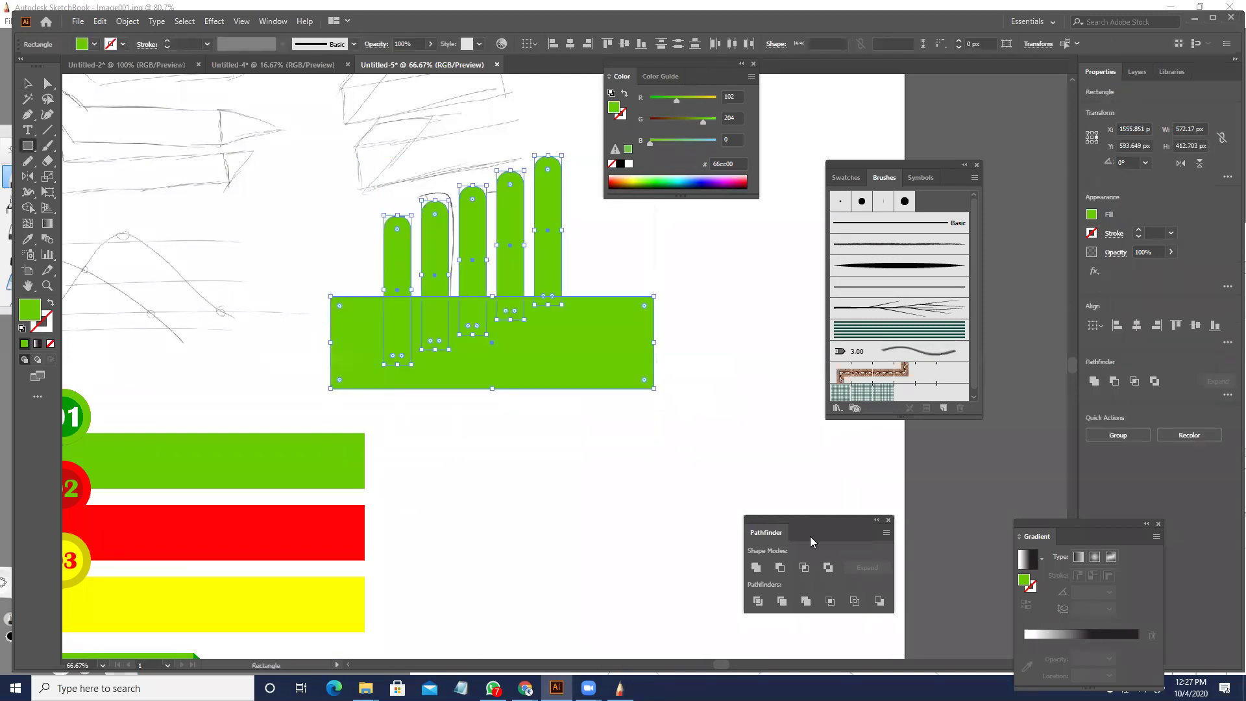
click(776, 602)
click(571, 497)
click(642, 448)
key(a)
key(Delete)
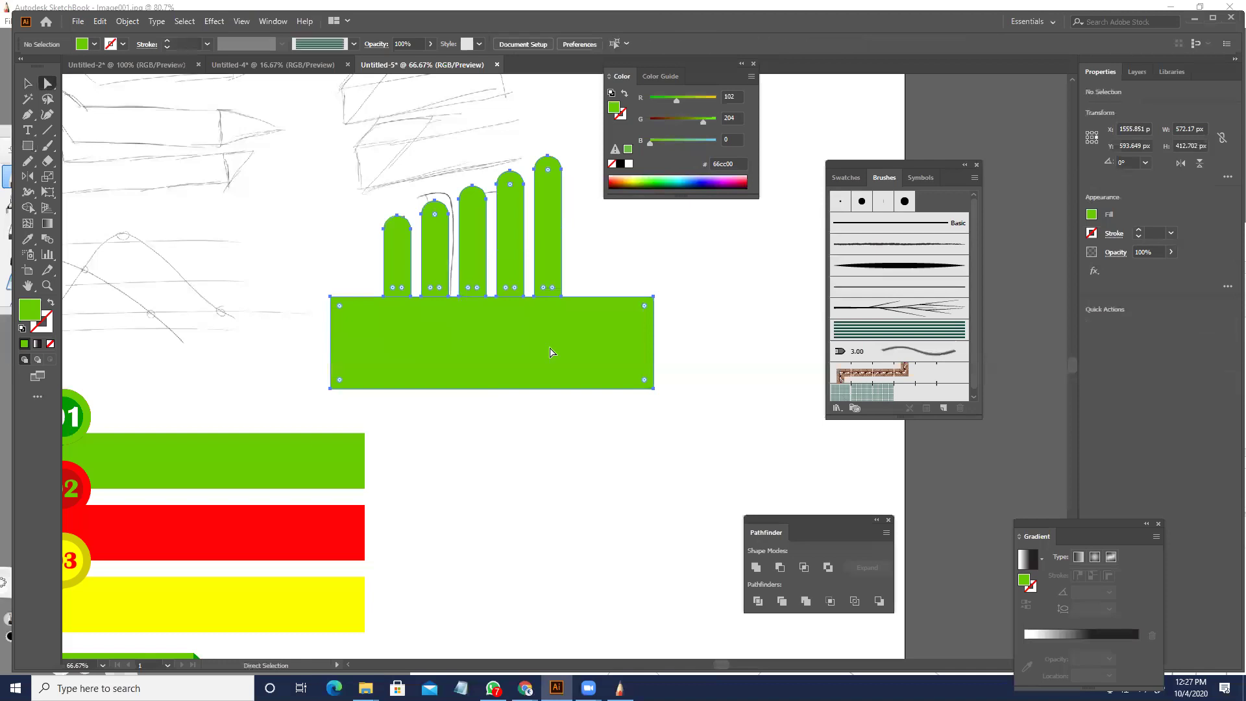
key(ctrl+z)
click(588, 431)
click(571, 351)
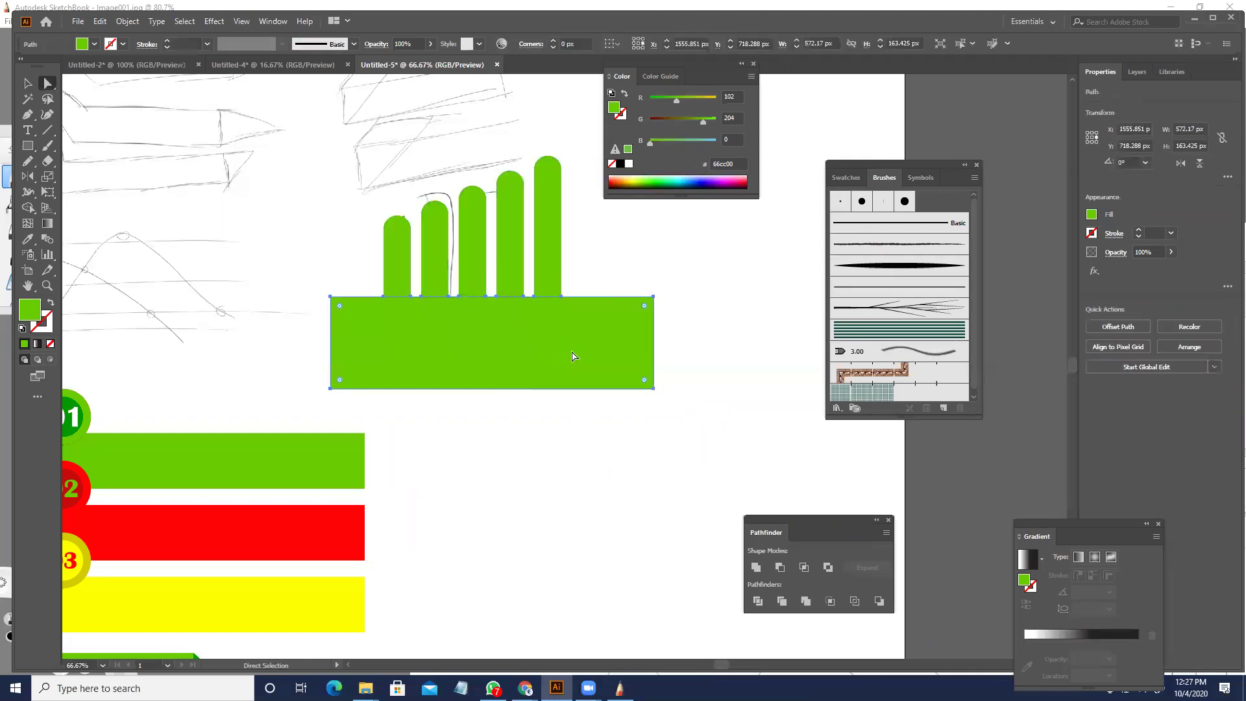
key(Delete)
key(ctrl+z)
- Shrink the green rectangle to a base strip about 425 × 62 px directly beneath the bars
key(v)
drag(492, 386, 493, 332)
drag(656, 315, 591, 314)
drag(327, 316, 351, 316)
- Round the base strip's right end to a radius of 31.04 px and shorten its left end to line up with the first bar
key(a)
drag(566, 310, 494, 319)
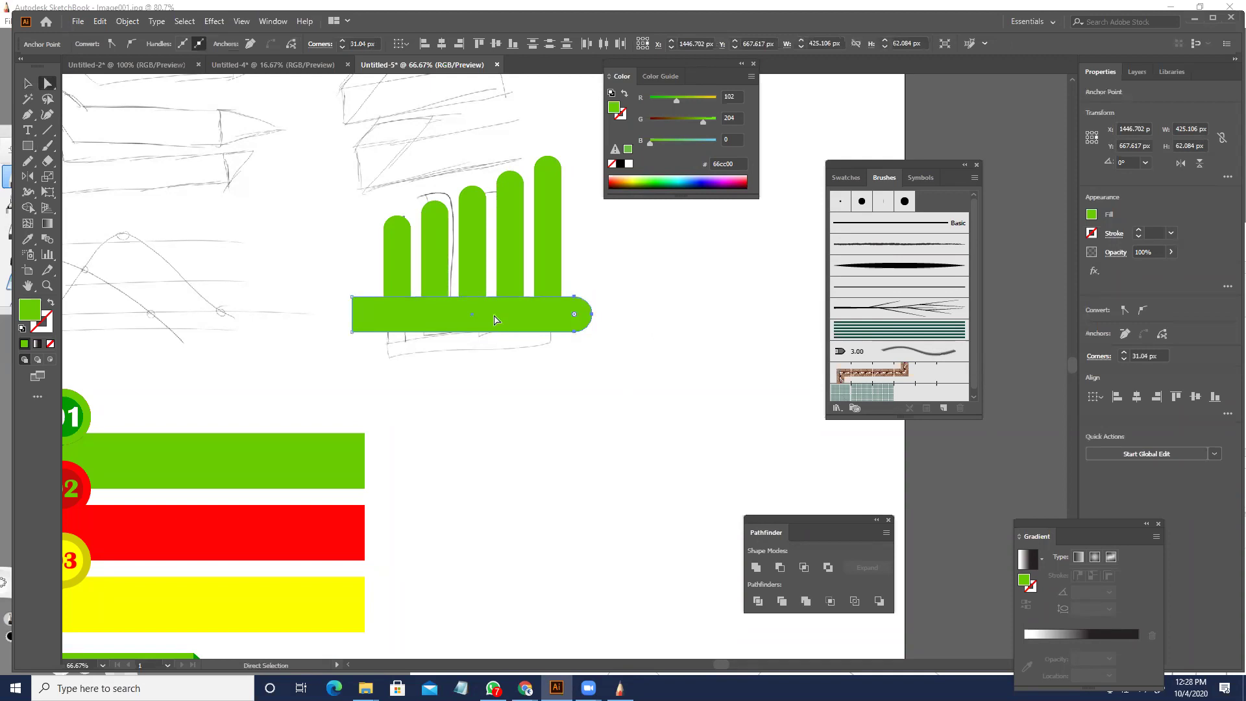
drag(352, 331, 381, 332)
key(v)
click(626, 379)
- Move the whole bar chart off the pencil sketch into the empty area of the artboard below it
mouse_move(604, 375)
mouse_down()
mouse_move(362, 243)
mouse_move(349, 215)
mouse_up()
mouse_move(401, 291)
mouse_down()
mouse_move(472, 473)
mouse_move(474, 539)
mouse_up()
key(space)
drag(554, 504, 490, 337)
drag(543, 392, 531, 493)
click(641, 459)
key(ctrl+=)
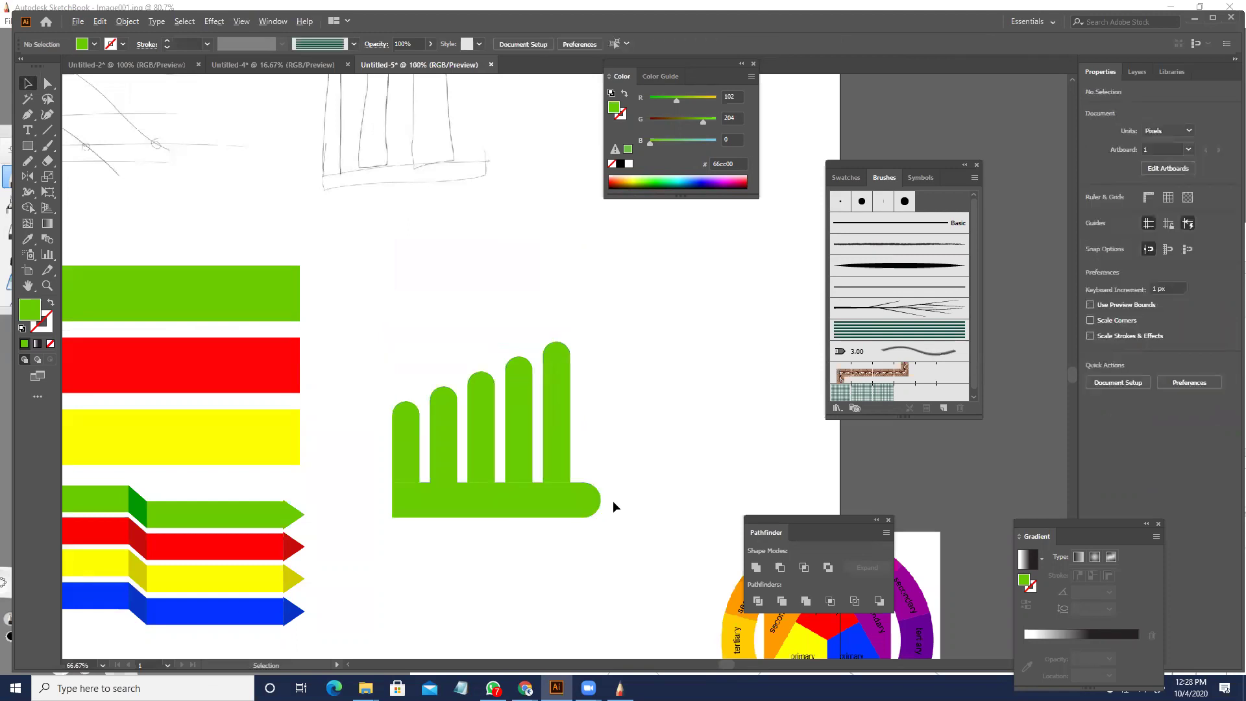
- Copy the first green bar straight down so its lower end meets the bottom edge of the base
drag(626, 529, 238, 236)
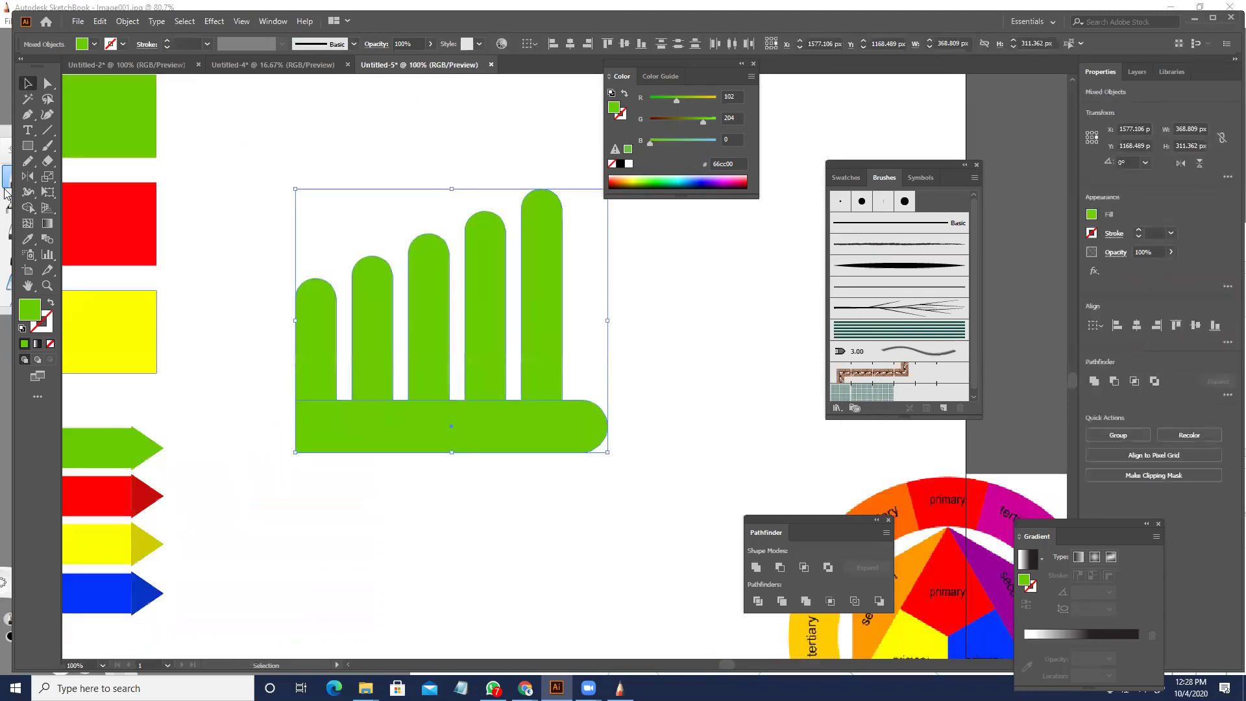
click(28, 146)
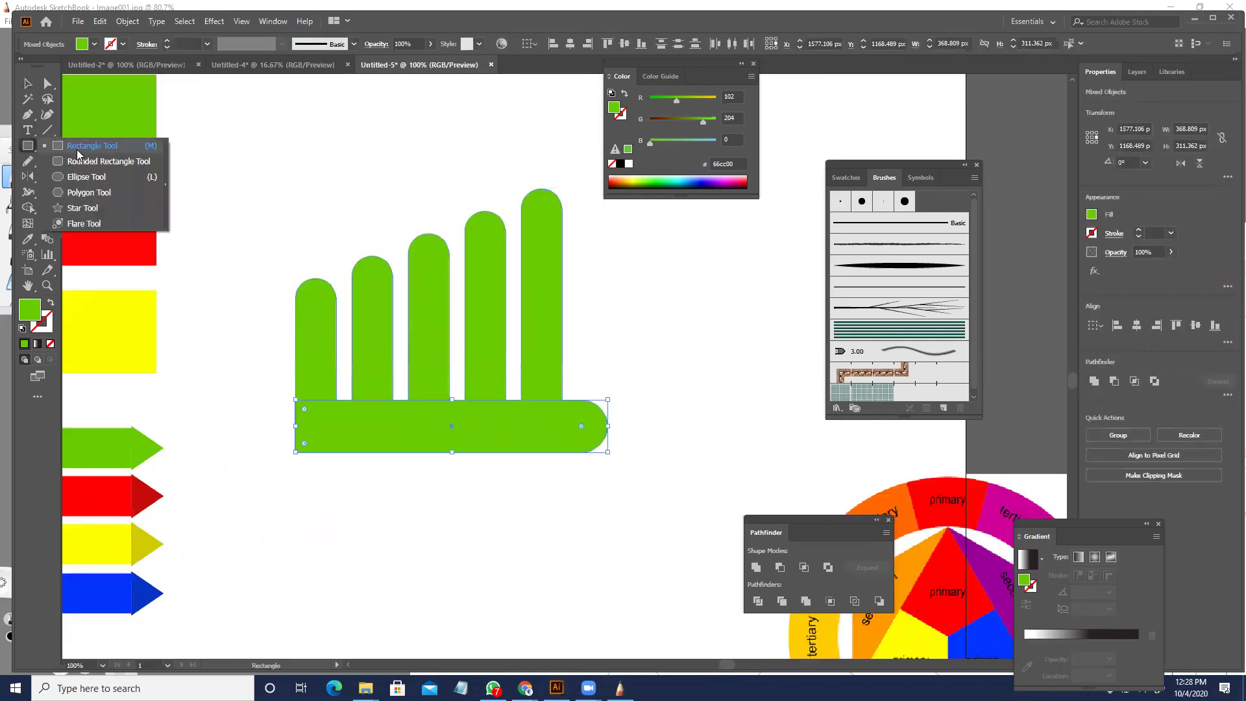
click(63, 148)
scroll(344, 451, up, 2)
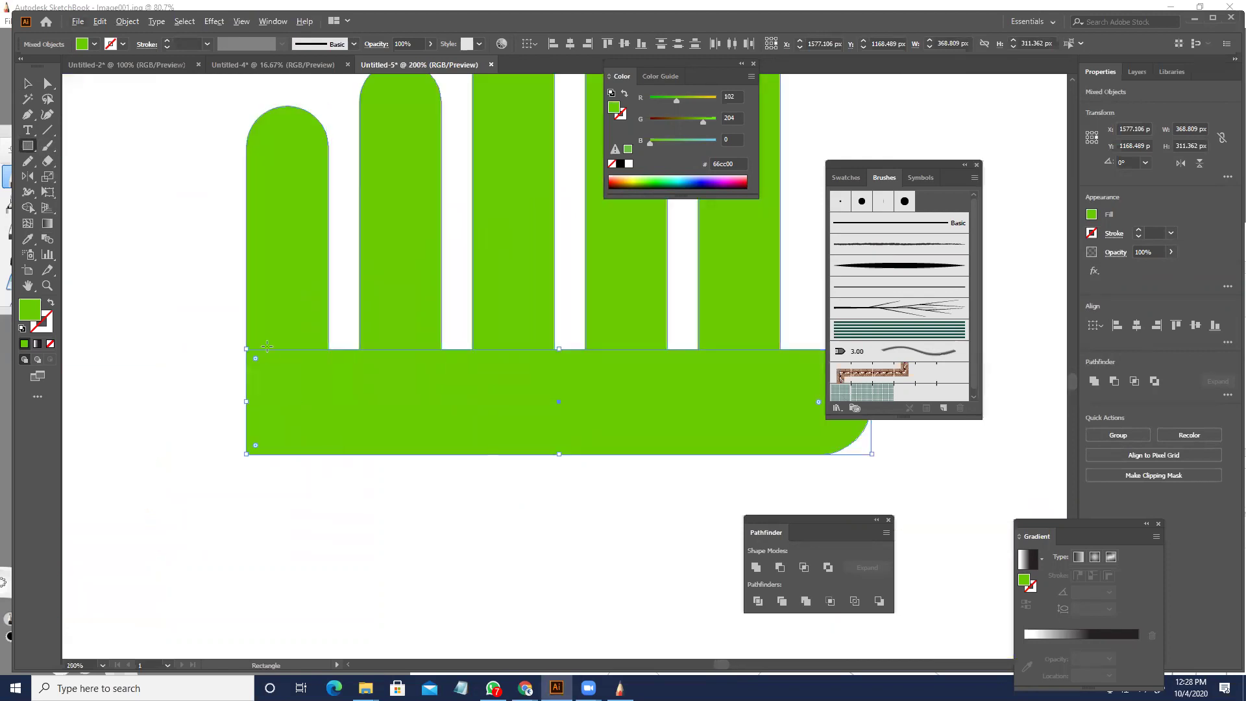
key(a)
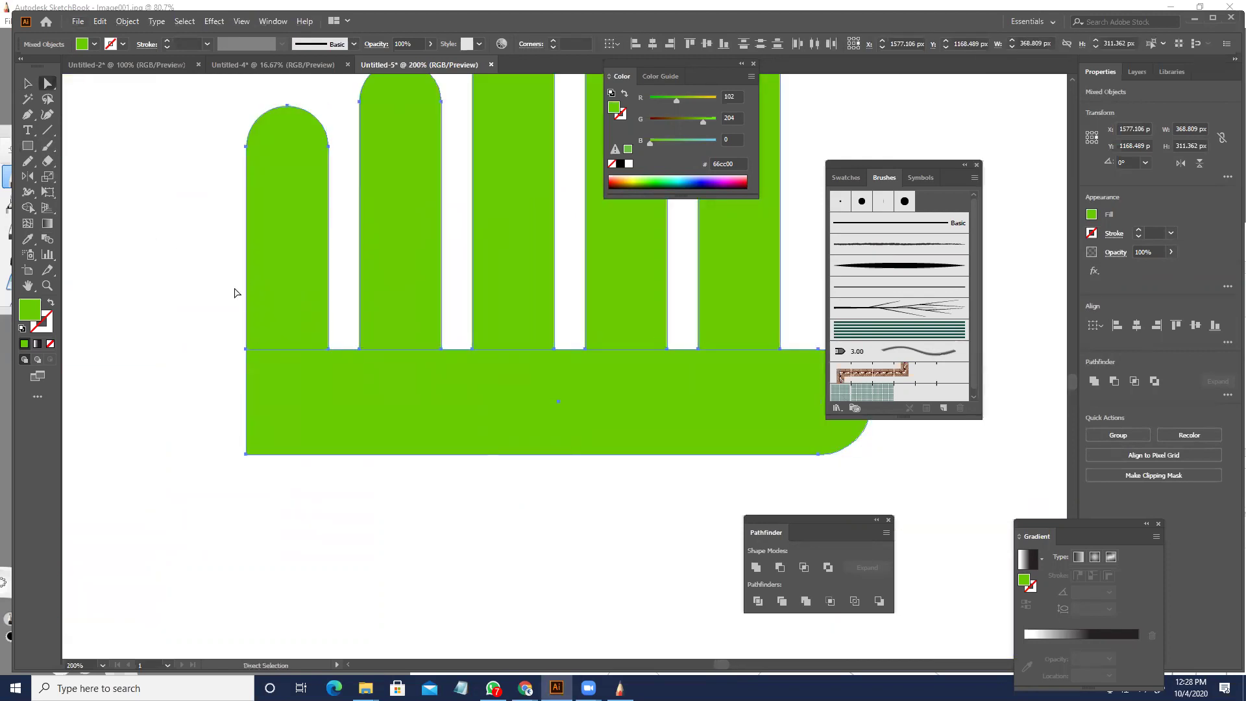
click(237, 289)
drag(298, 257, 320, 330)
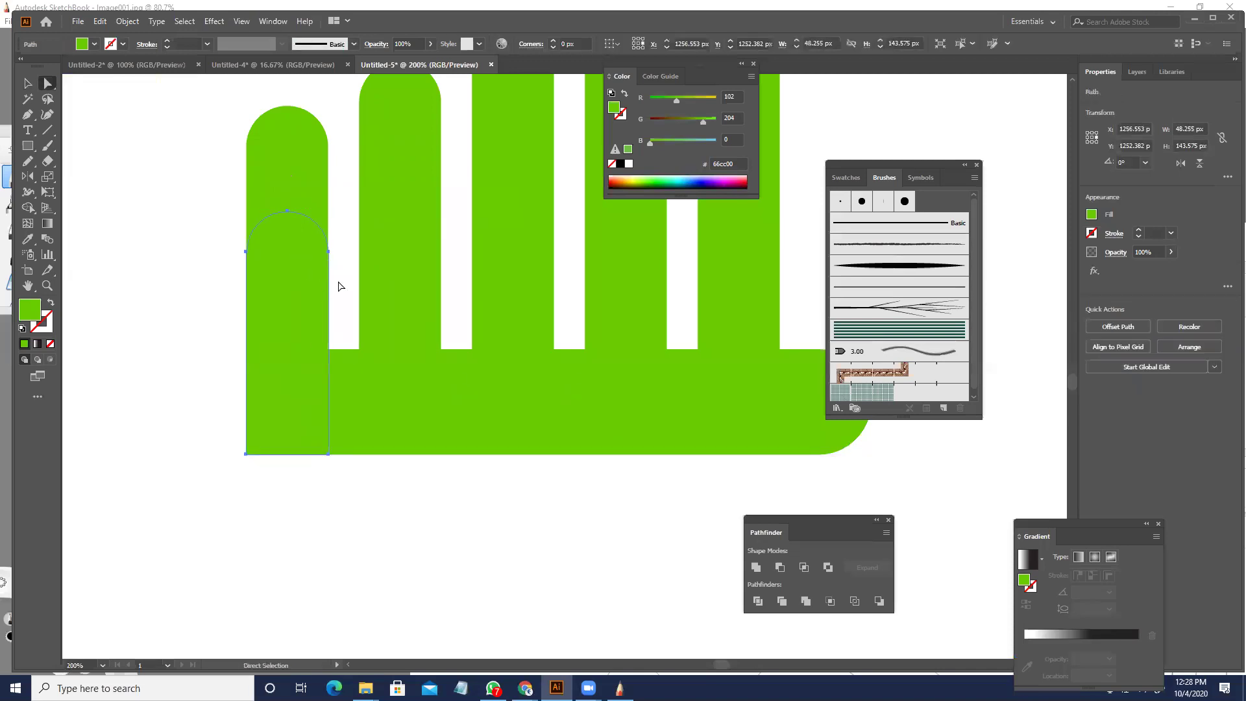
click(328, 251)
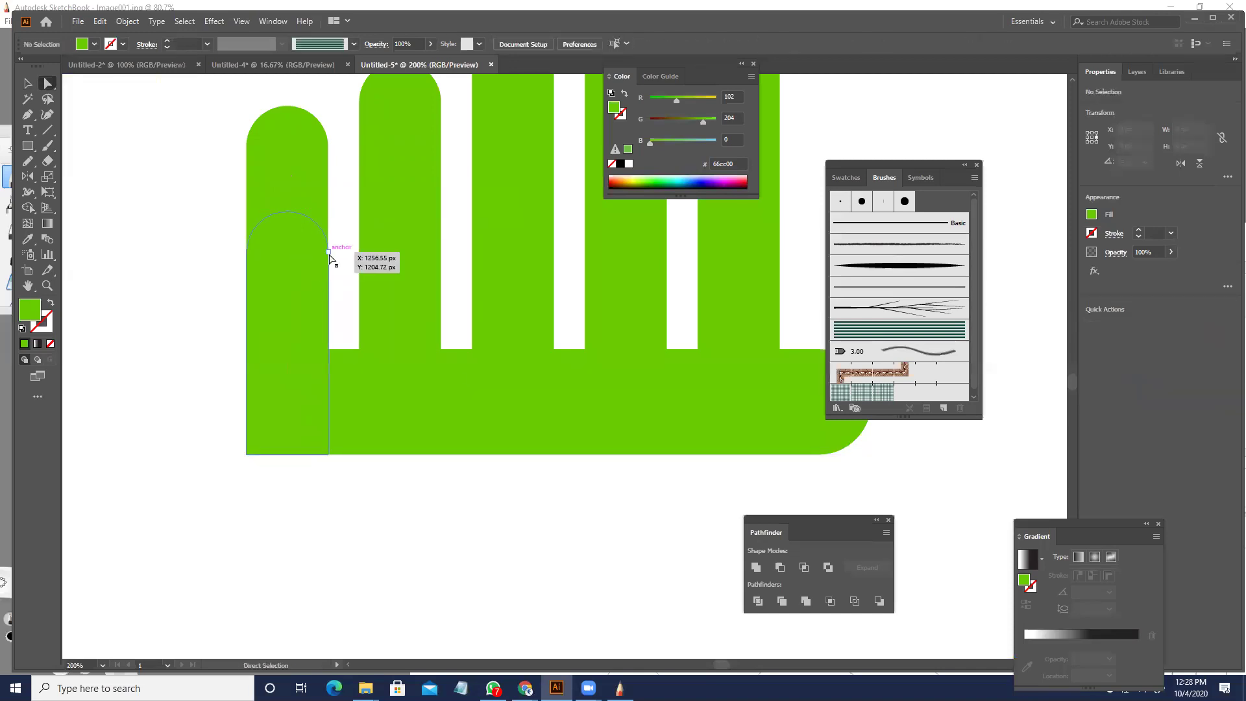
click(193, 292)
- Reduce the copied bar to a rectangle about 32 × 41 px centred on the base beneath the first bar and fill it white
drag(174, 162, 347, 270)
click(28, 146)
shift+click(300, 300)
key(ctrl+z)
drag(210, 228, 314, 367)
key(v)
key(i)
click(361, 545)
key(v)
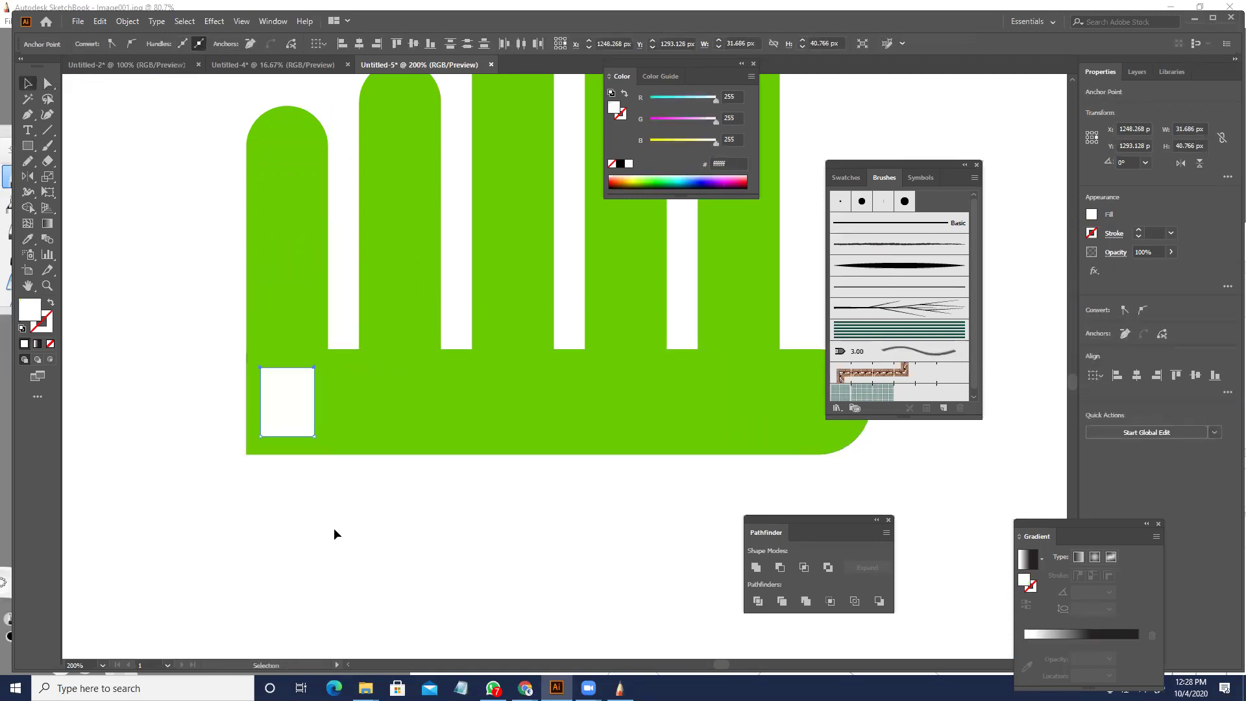
- Add four evenly spaced copies of the white rectangle along the base, one beneath each remaining bar
drag(318, 413, 430, 414)
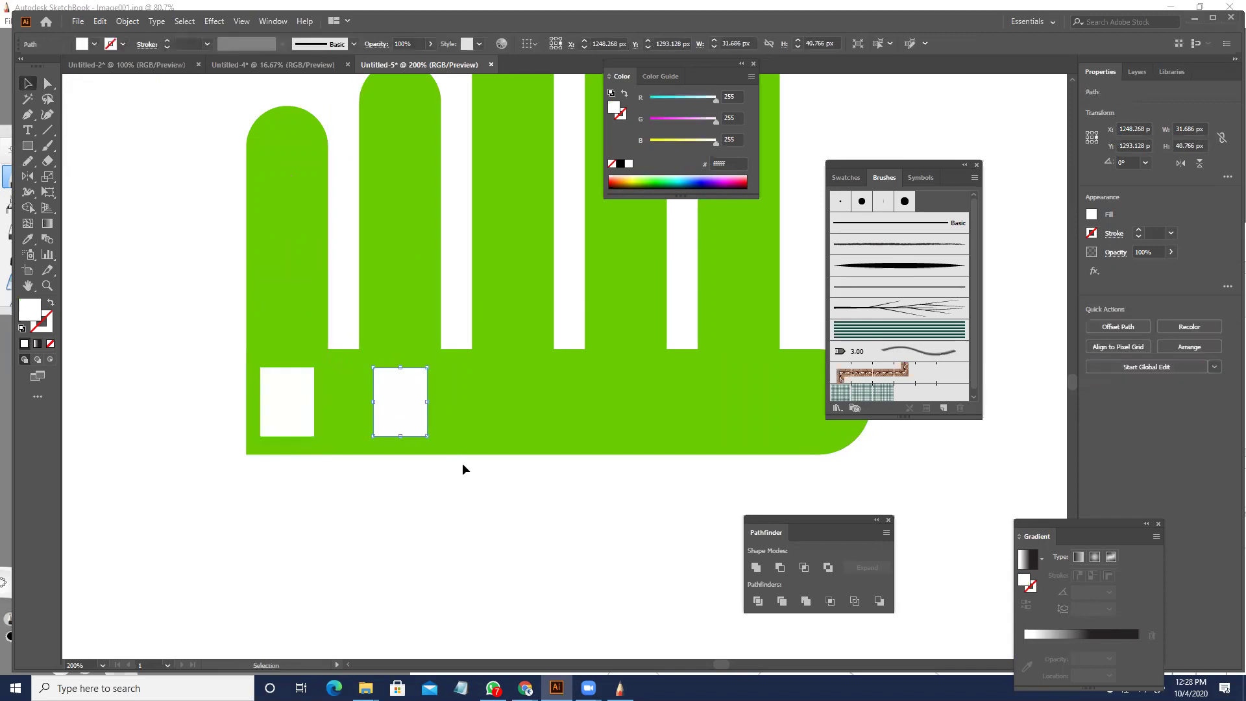
key(ctrl+d)
key(ctrl+d)
key(ctrl+d)
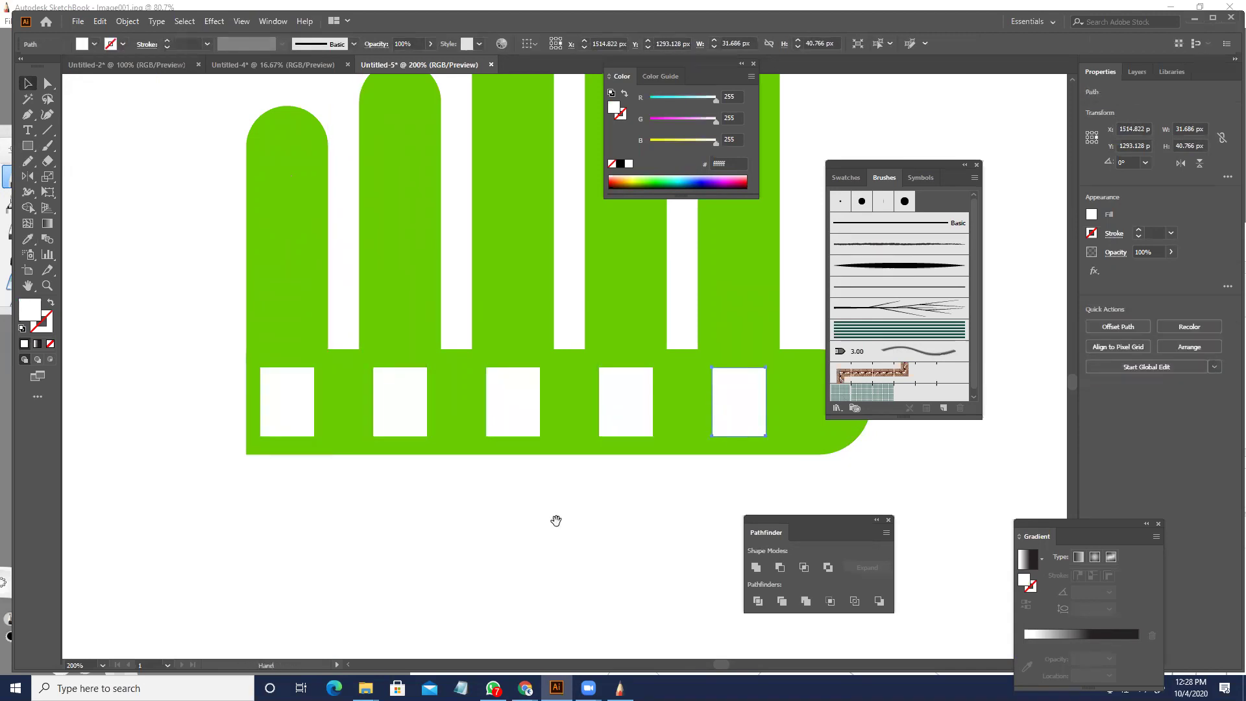
- Reduce the height of all five white rectangles to about 29 px
scroll(556, 518, right, 2)
click(235, 380)
shift+click(314, 394)
shift+click(467, 386)
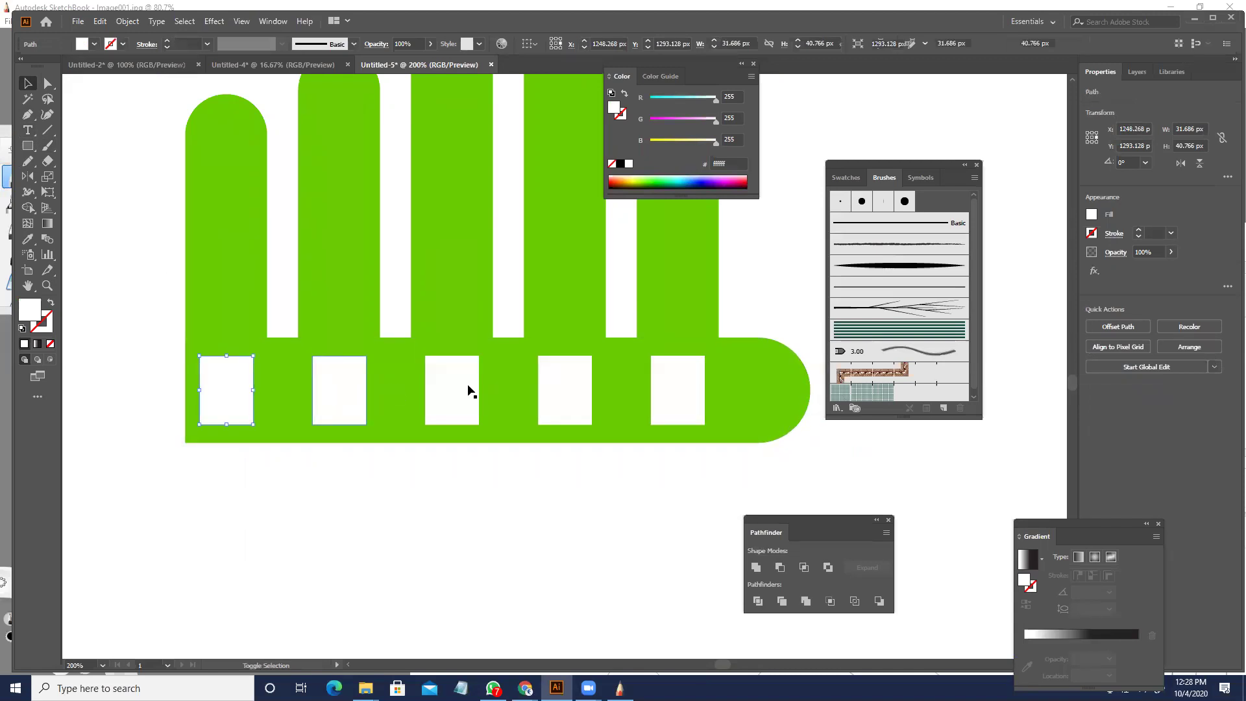
shift+click(459, 356)
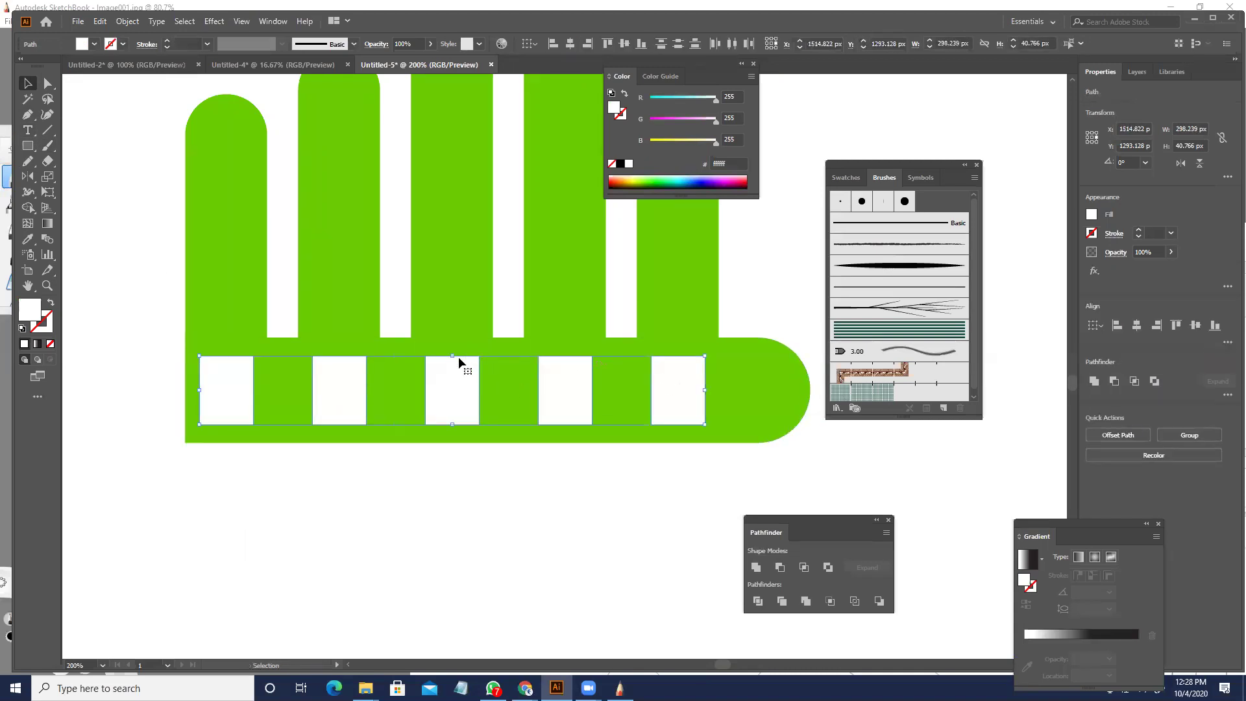
drag(459, 359, 458, 378)
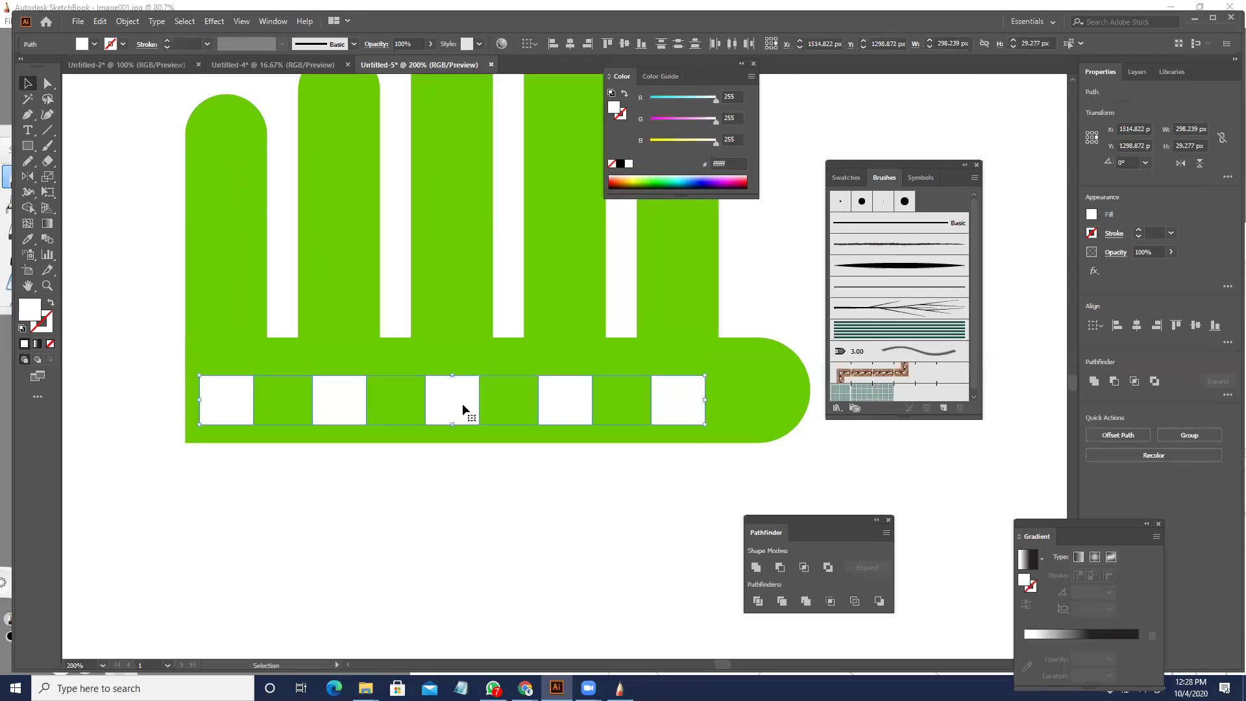
- Group the white rectangles and centre them vertically on the green base
key(v)
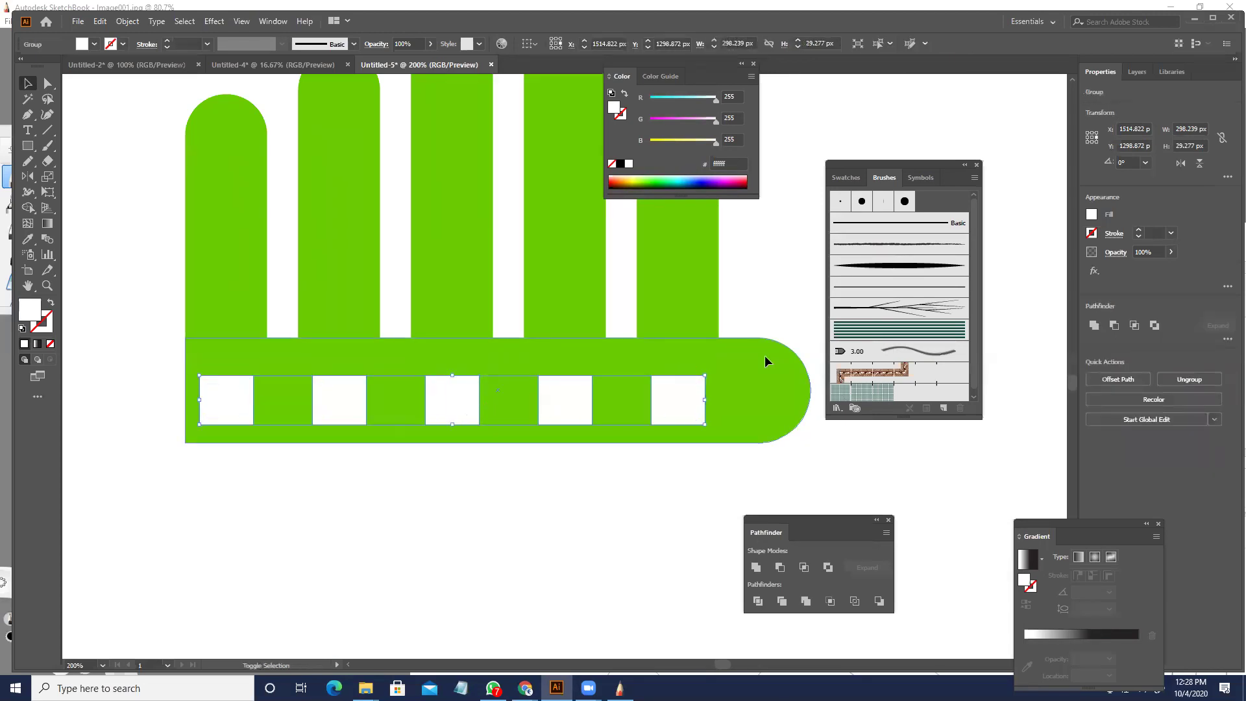
shift+click(750, 379)
click(624, 43)
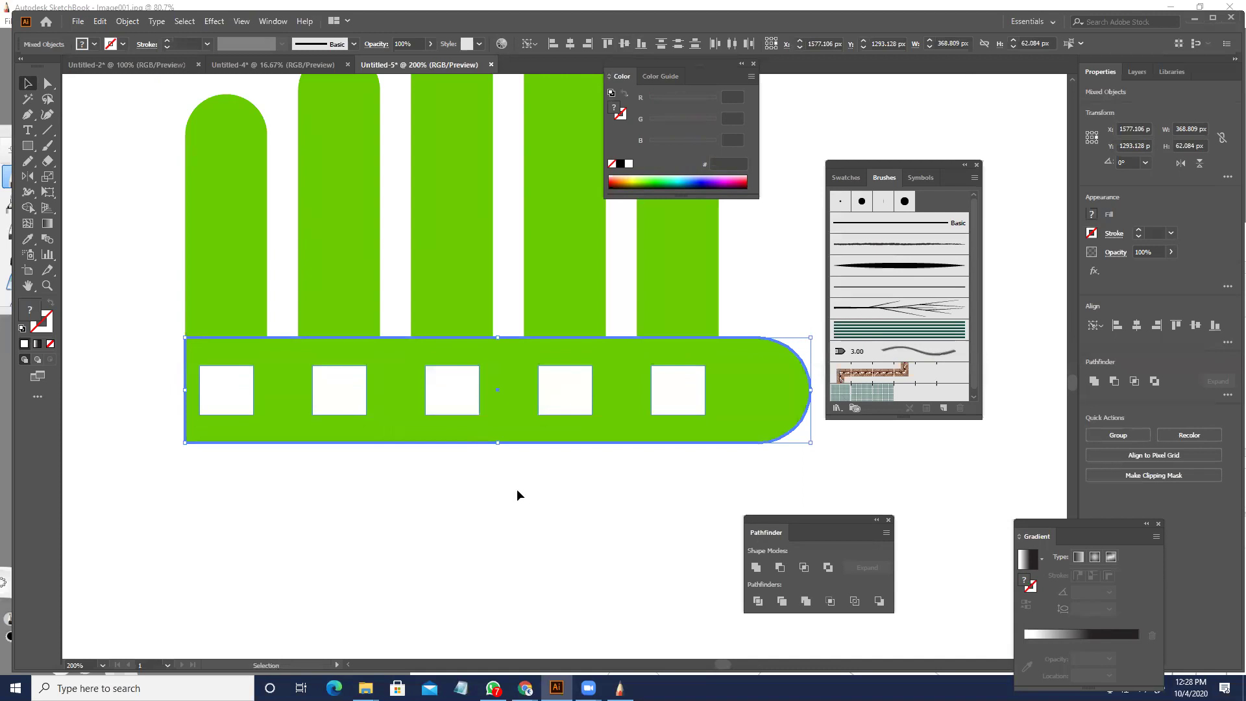
click(382, 462)
- Add the text 123456 in Britannic Bold below the base and enlarge it to about 33 pt
click(36, 135)
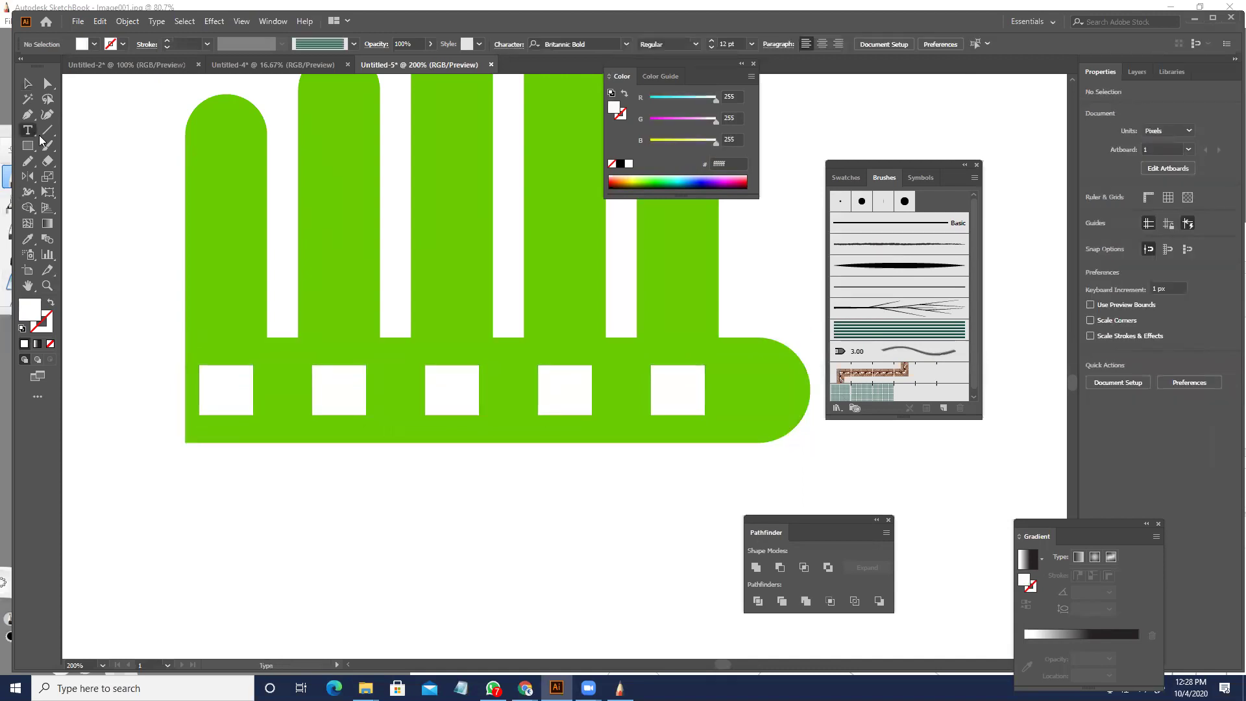
click(380, 482)
text(123456)
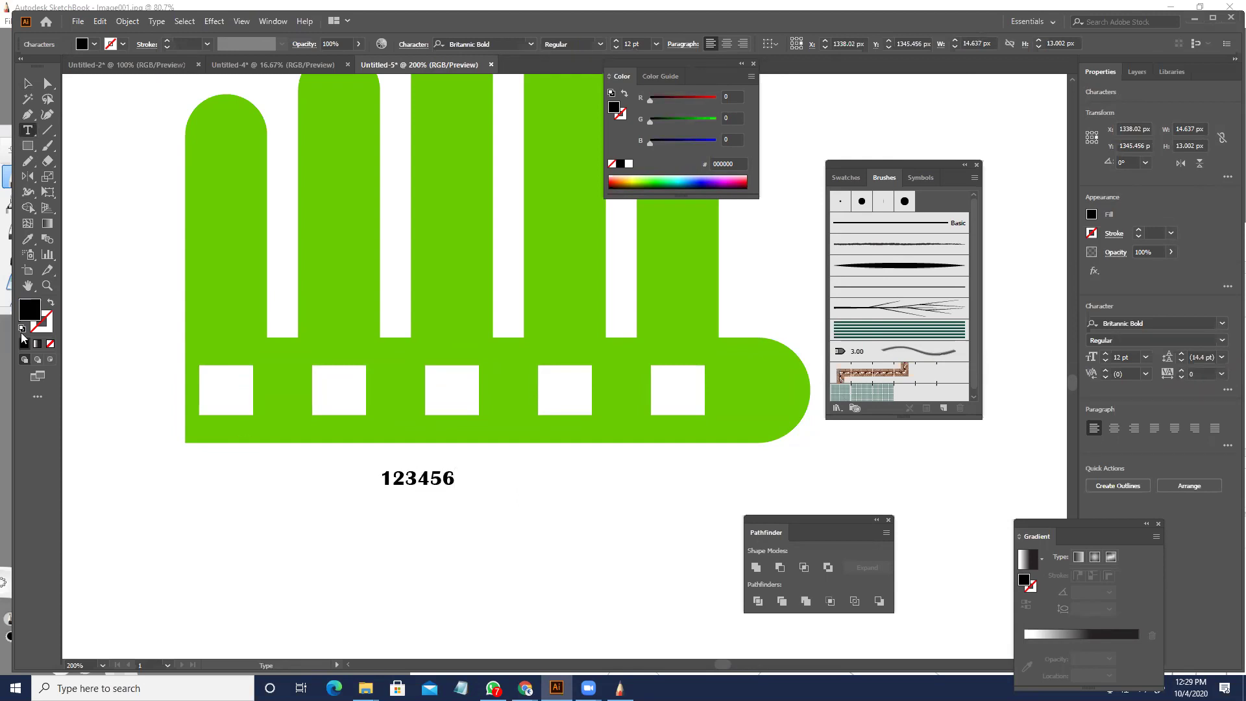
click(27, 83)
drag(456, 489, 516, 517)
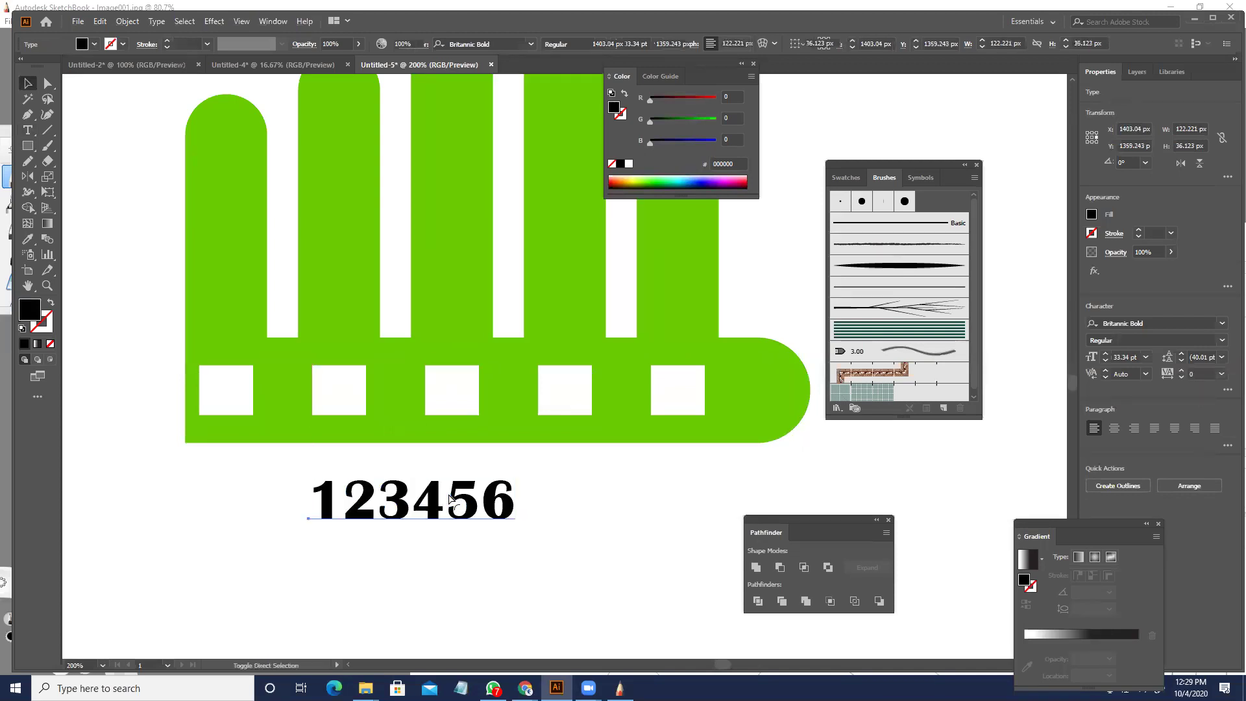
- Convert the digits to outlines, place 1 to 5 on the white rectangles in order, and delete the leftover 6
key(ctrl+shift+o)
drag(323, 499, 336, 408)
drag(393, 501, 449, 394)
drag(430, 505, 675, 393)
drag(524, 530, 166, 510)
key(Delete)
- Draw a black triangle about 81 × 93 px, rotate it to point right, and place it over the base's rounded end
drag(24, 153, 84, 190)
drag(623, 349, 725, 422)
drag(747, 418, 550, 480)
drag(645, 361, 598, 398)
drag(715, 261, 662, 306)
drag(555, 390, 527, 396)
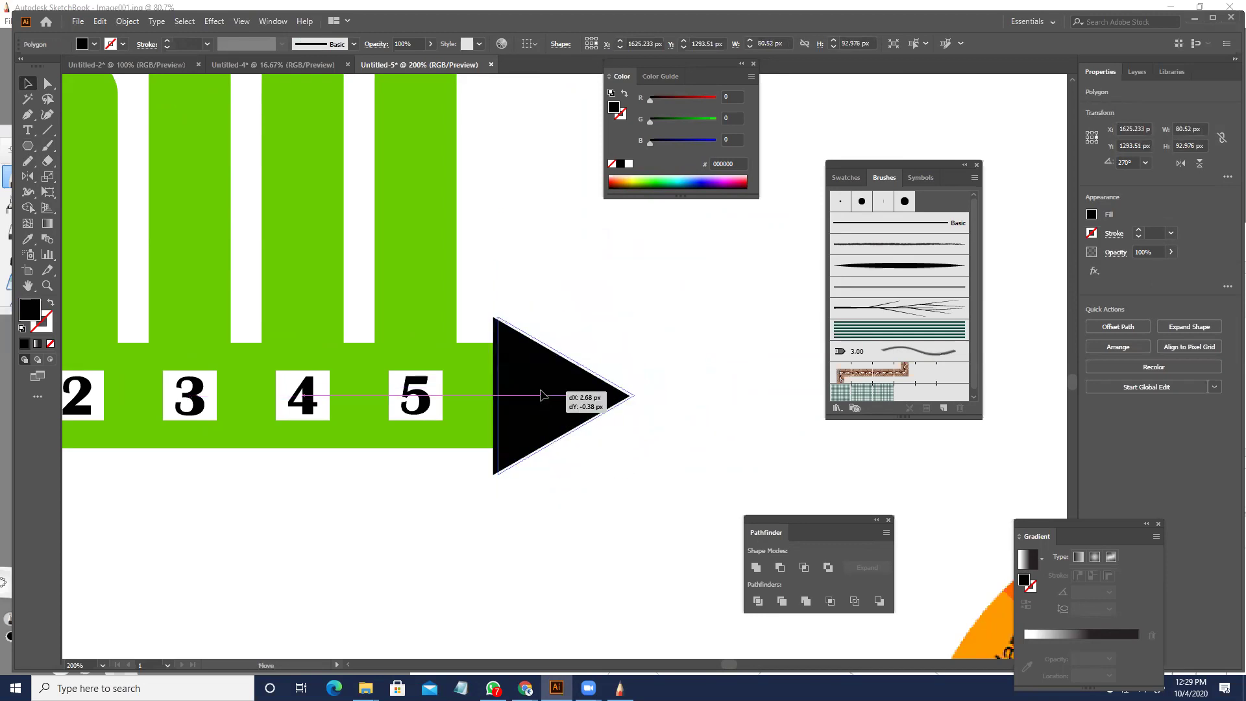
- Bring the green base to the front and subtract its rounded end from the black triangle, keeping a copy of the base in place
click(497, 390)
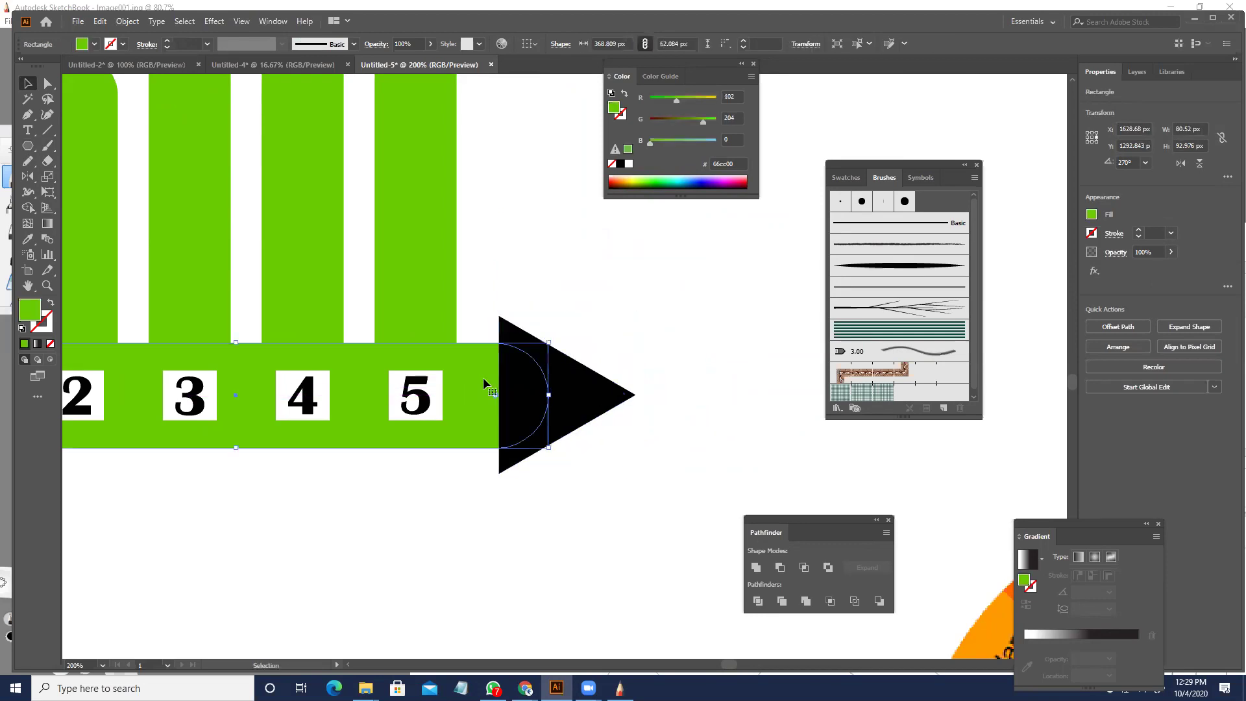
key(ctrl+shift+])
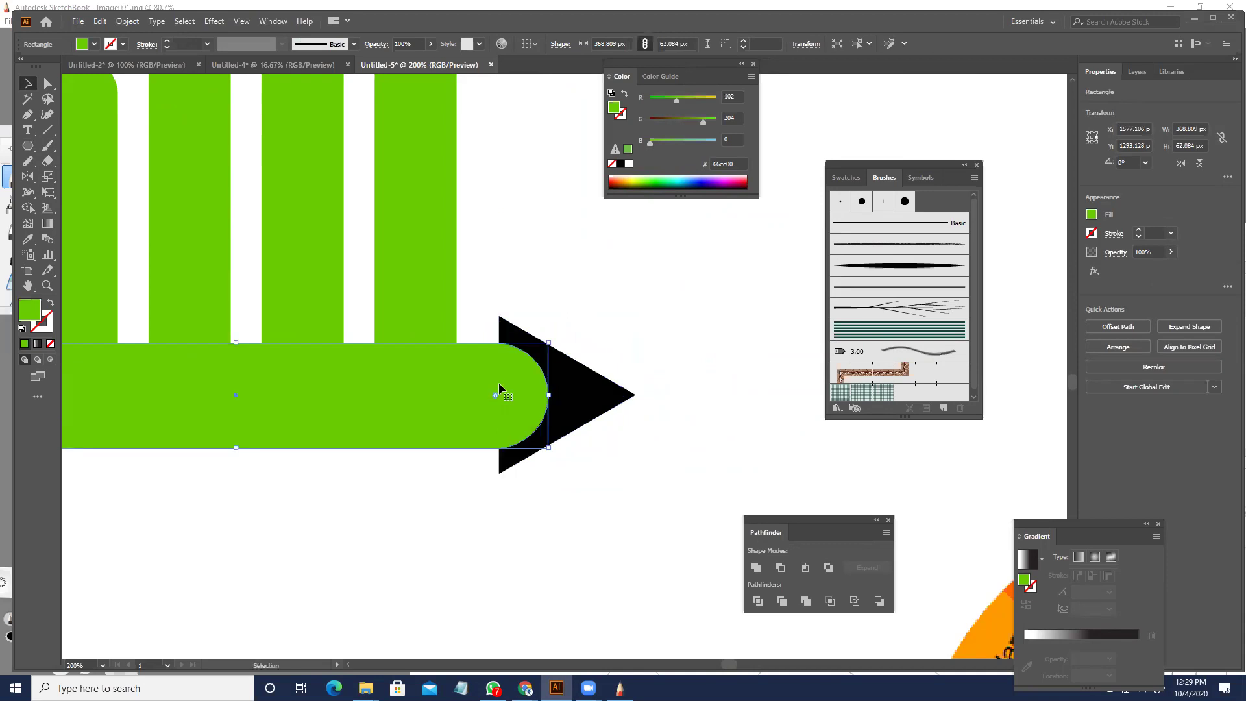
key(a)
shift+click(588, 391)
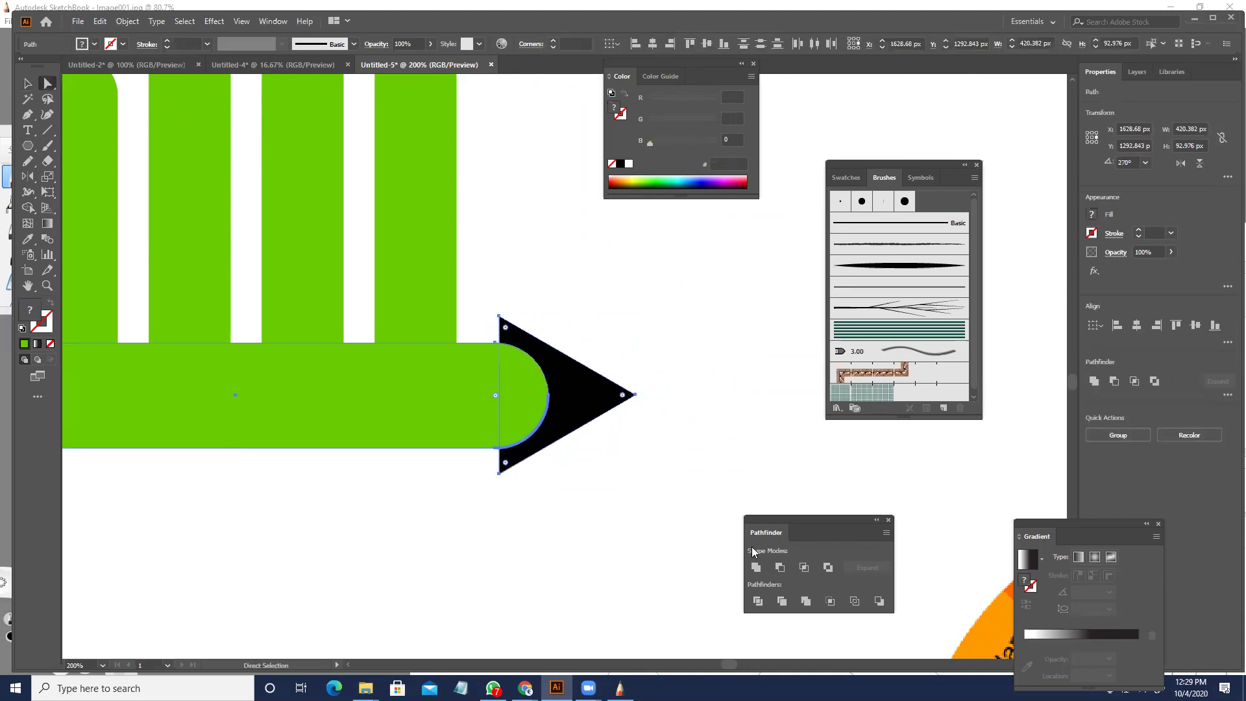
click(780, 567)
key(ctrl+f)
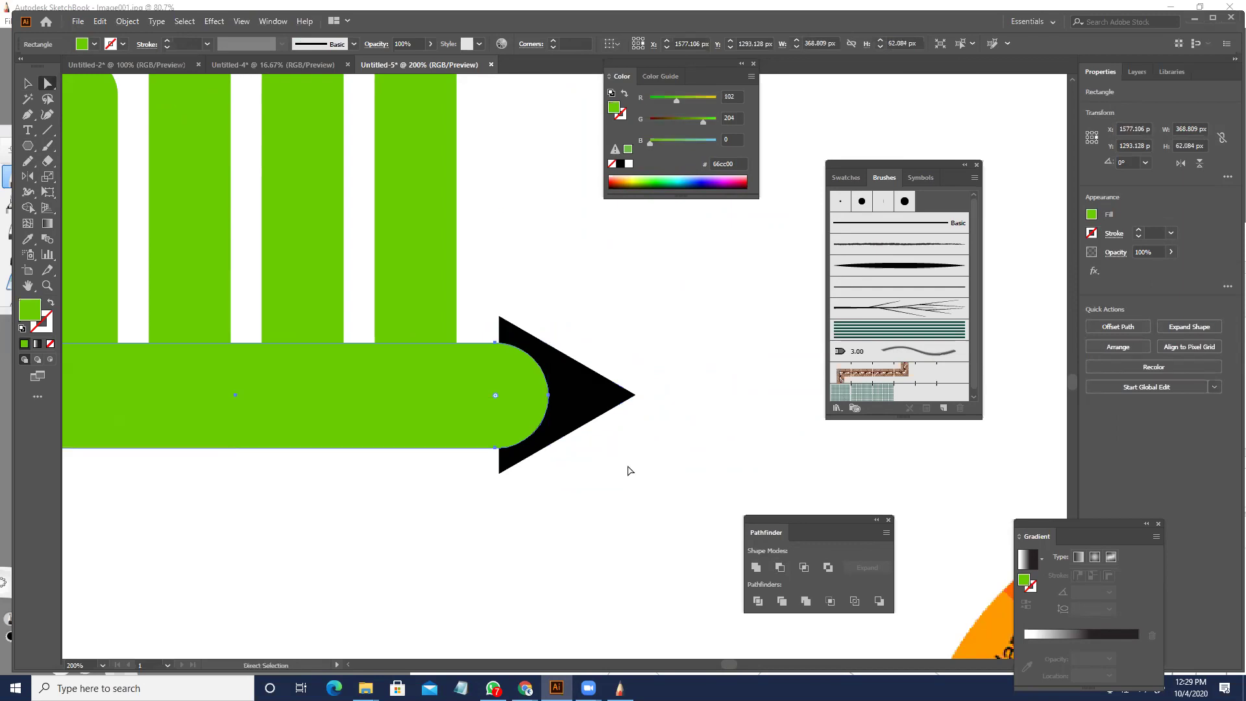
- Enlarge the black arrowhead to about 91 × 105 px, leaving a thin gap around the base's rounded end
click(601, 400)
key(v)
drag(639, 474, 652, 484)
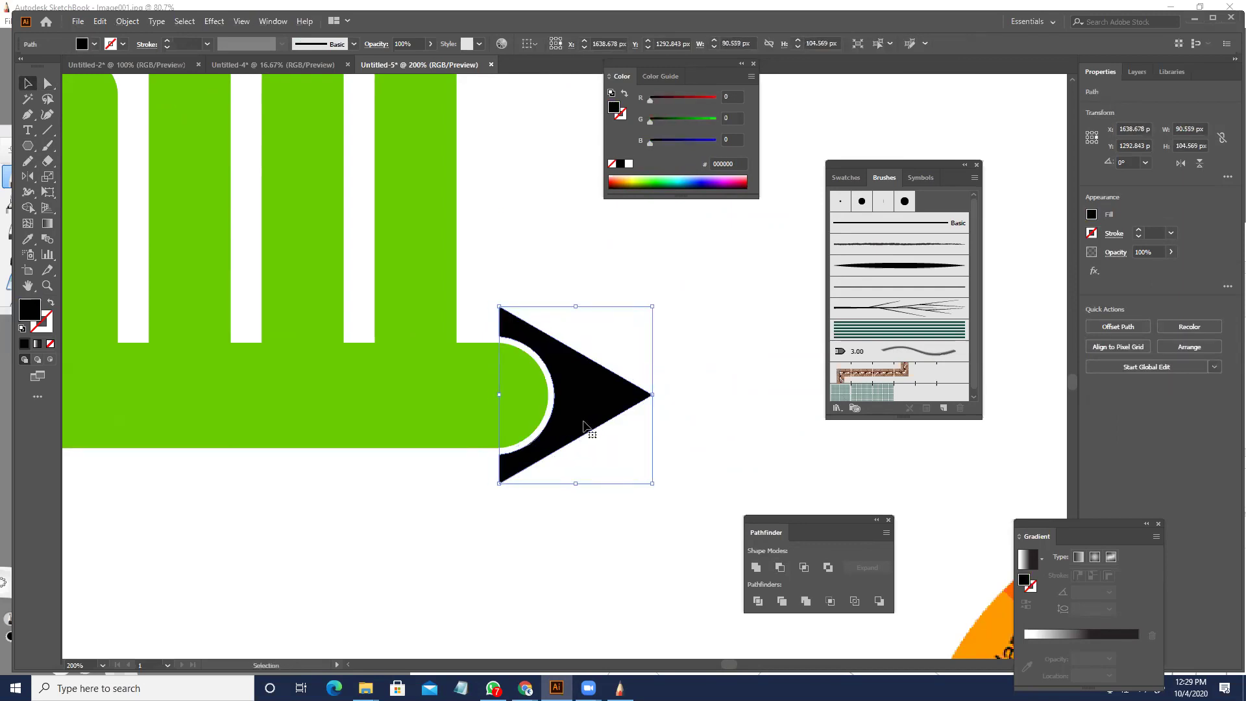
- Send the green base behind the numbered white rectangles
click(486, 399)
key(ctrl+bracketleft)
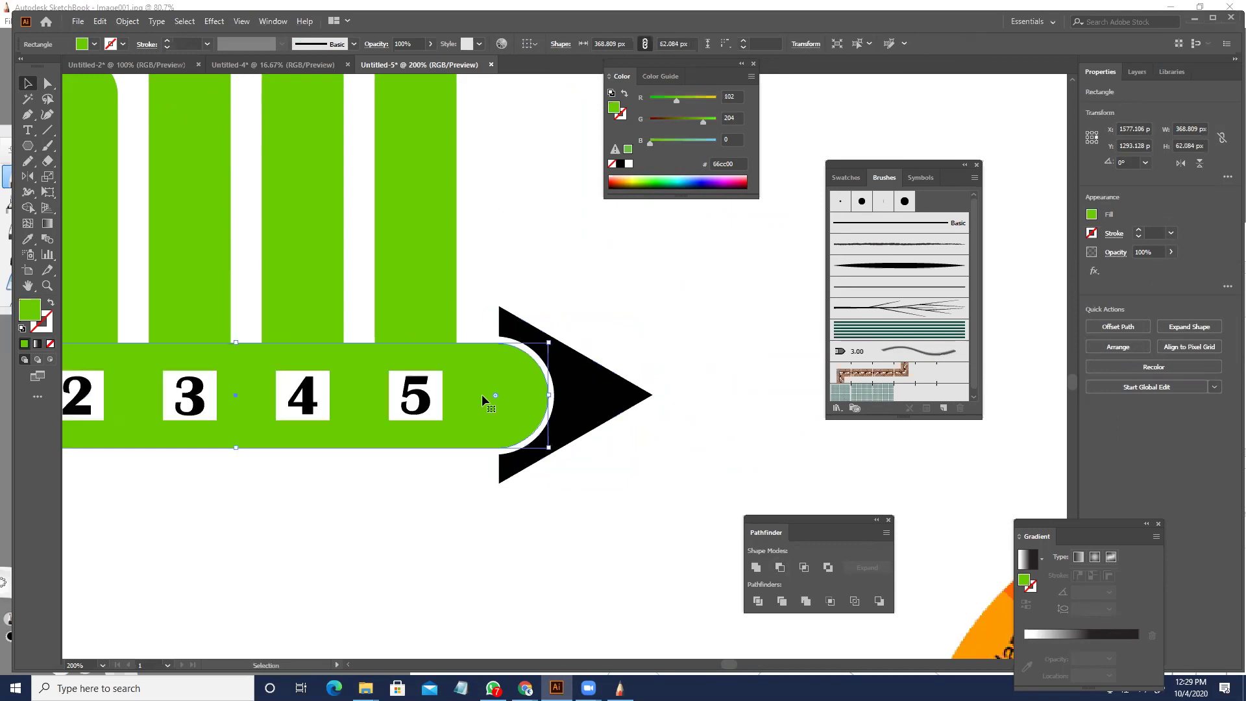
scroll(530, 409, down, 2)
click(601, 500)
- Fill the arrowhead with the red ff0000 sampled from the colour wheel image
click(573, 411)
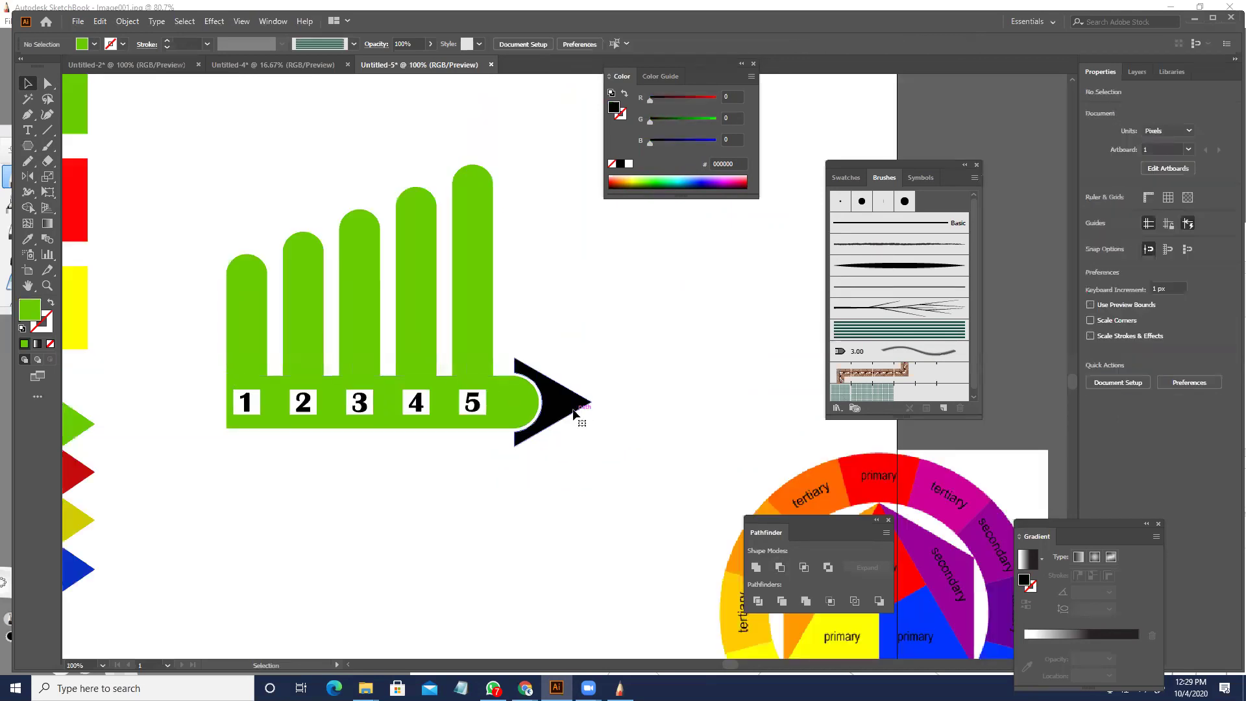
key(i)
click(860, 459)
key(v)
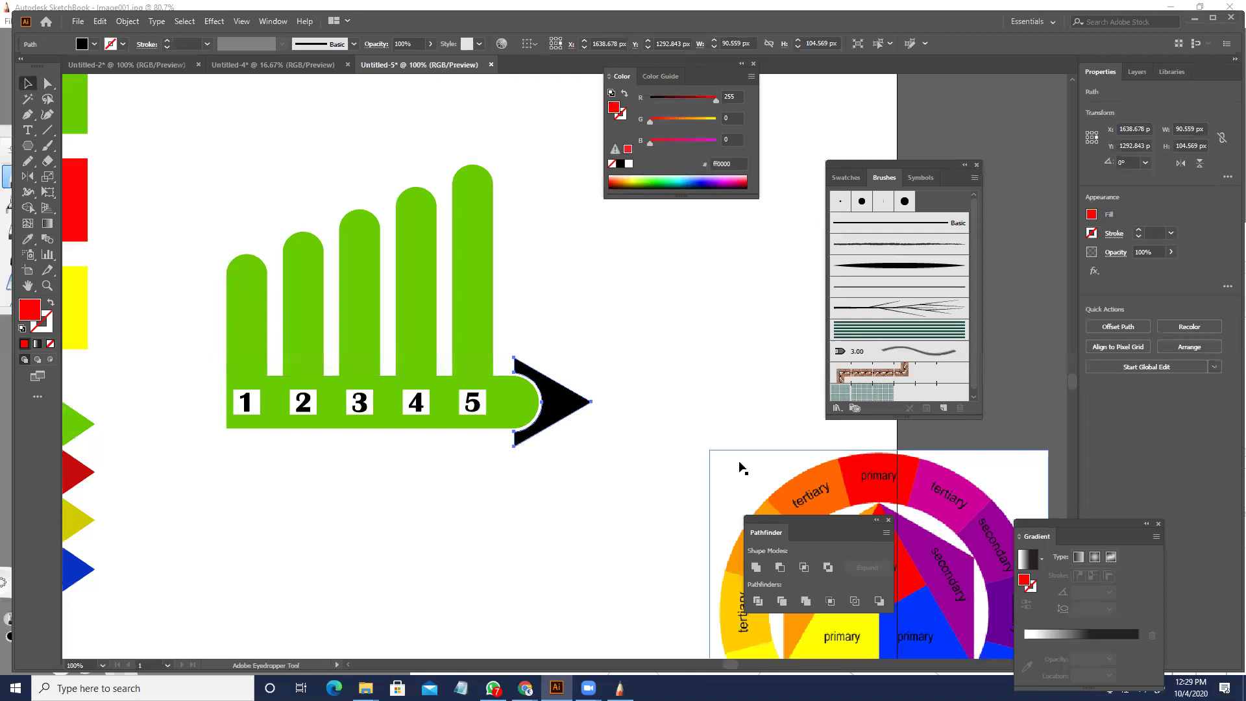
- Select the entire bar chart with its arrowhead and move it slightly lower on the artboard
scroll(601, 421, down, 2)
drag(614, 478, 399, 289)
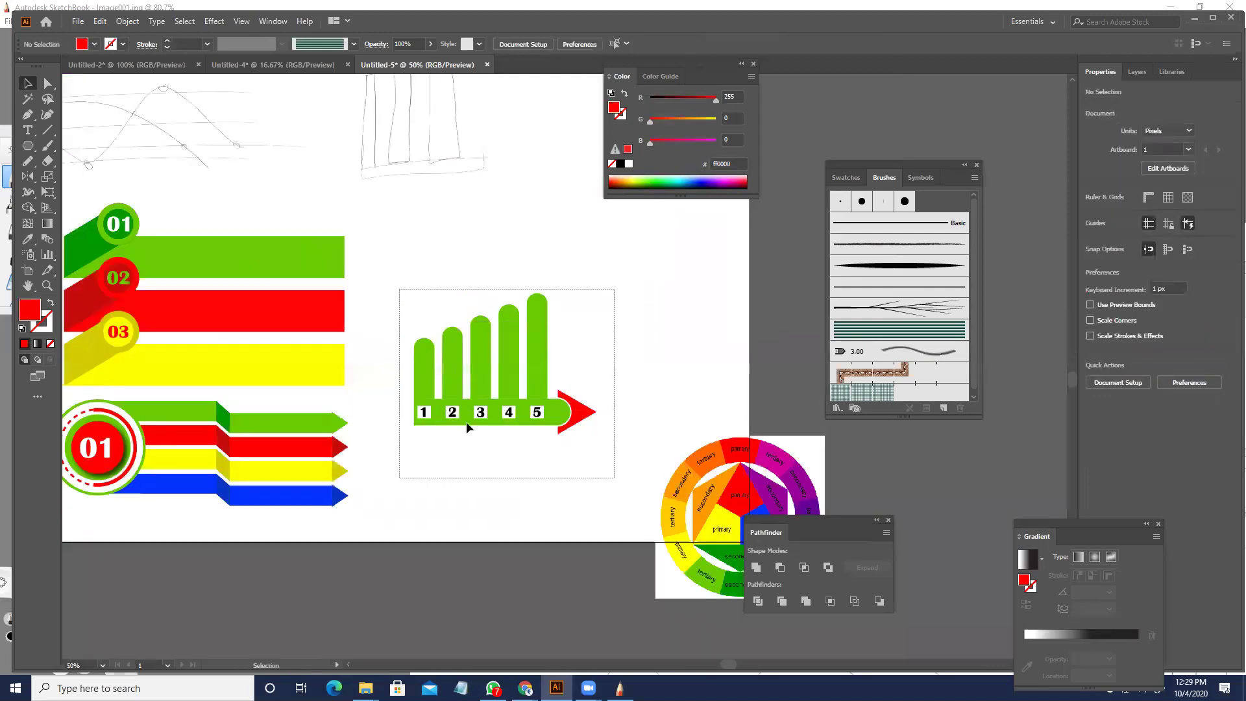
drag(466, 421, 471, 468)
key(ctrl+minus)
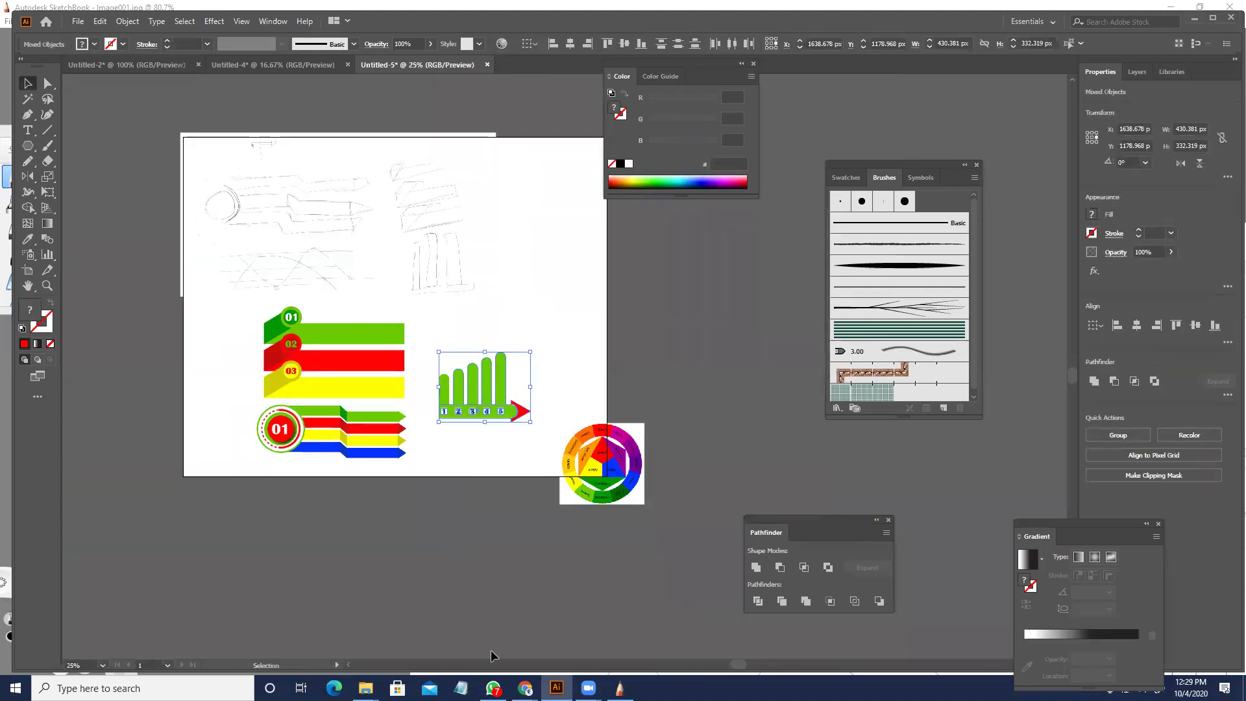
- Switch to Chrome and search Google Images for "infographic"
click(525, 688)
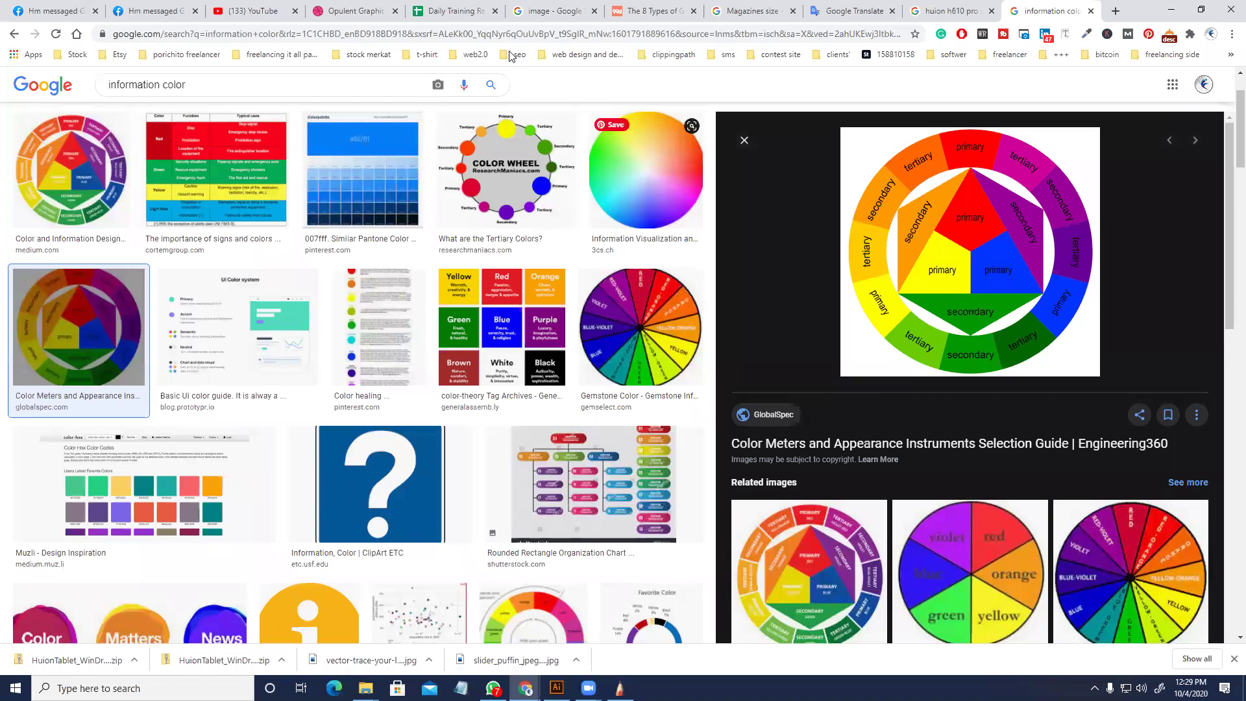
scroll(69, 96, up, 2)
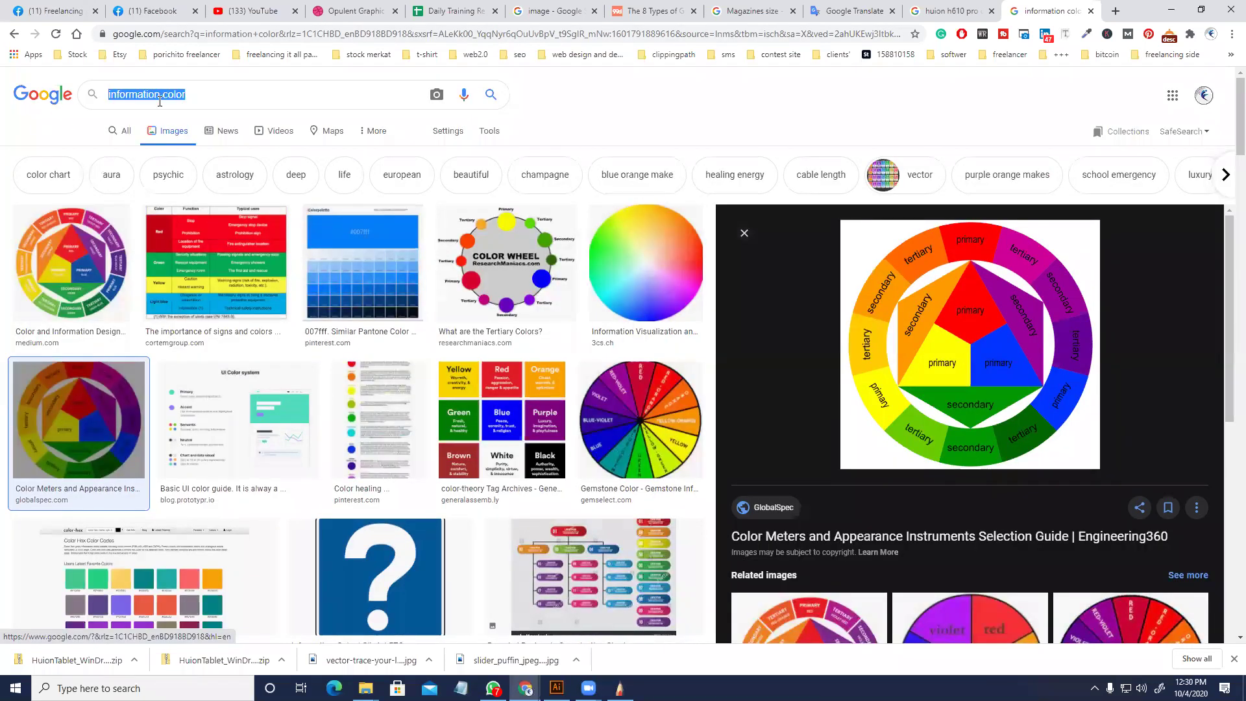
text(in)
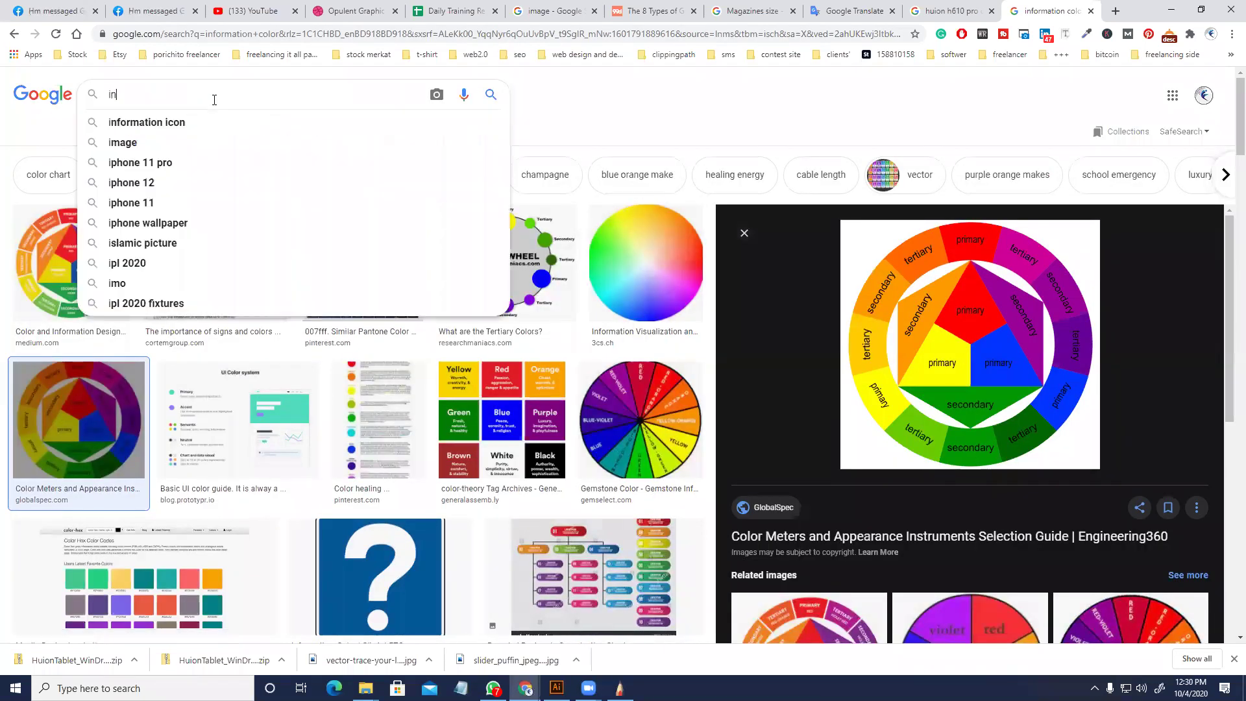
text(fographic)
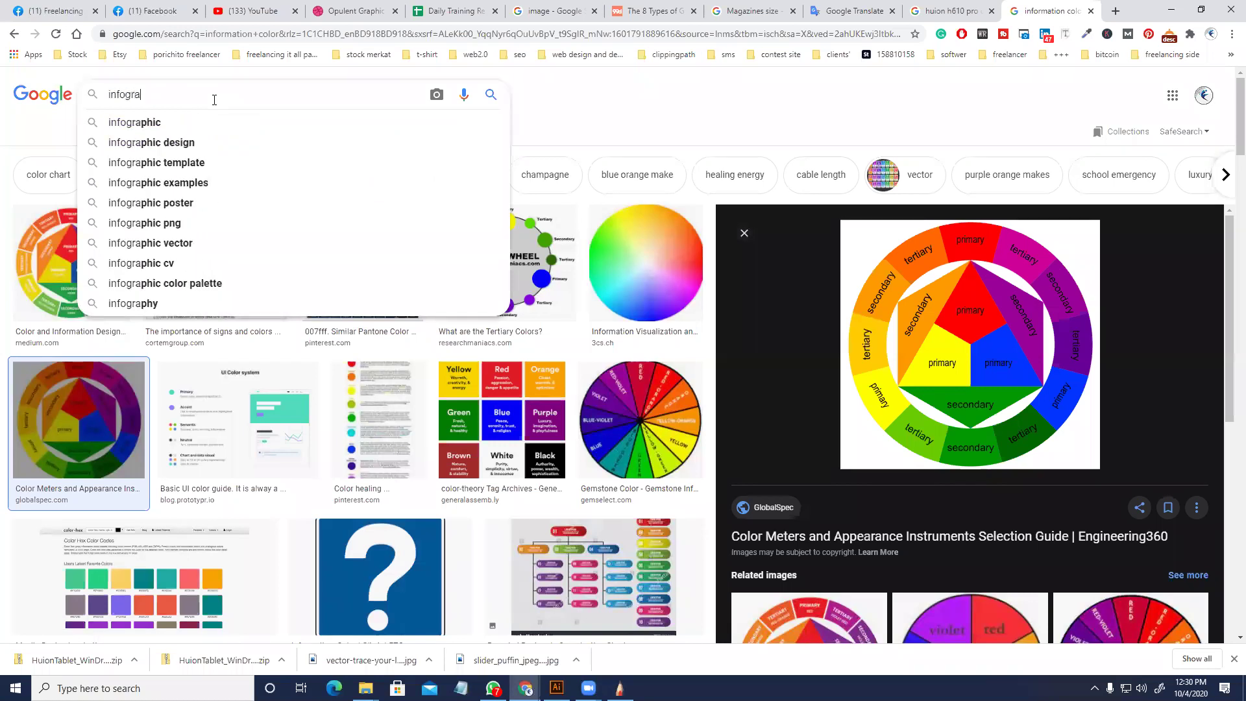